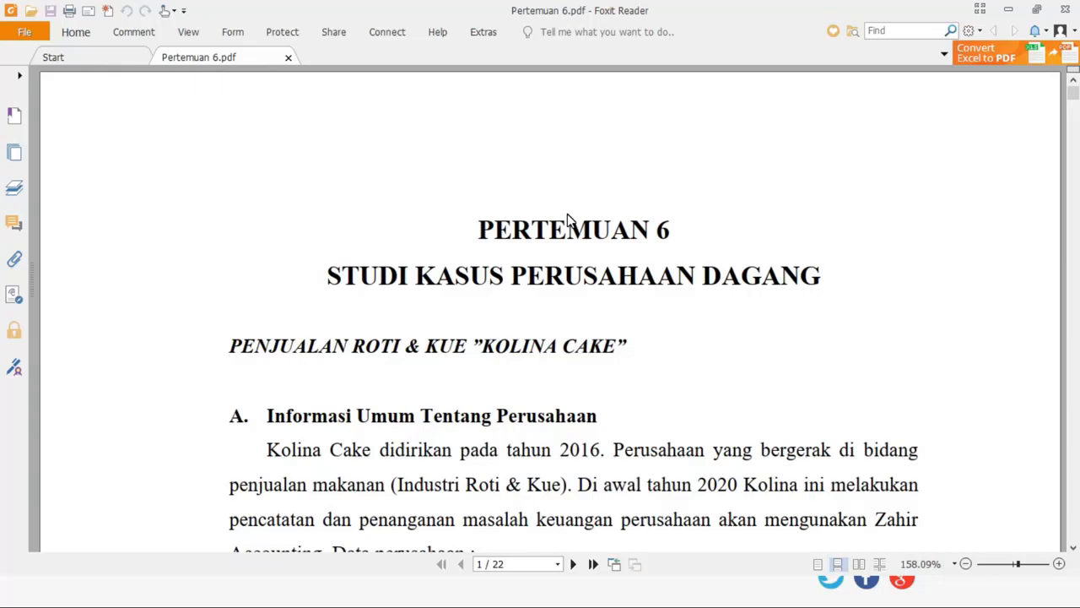
# - Consult the company details in the case study PDF, start a new data file in Zahir Accounting, and enter the company name KOLINA
pyautogui.scroll(-3, 567, 219)
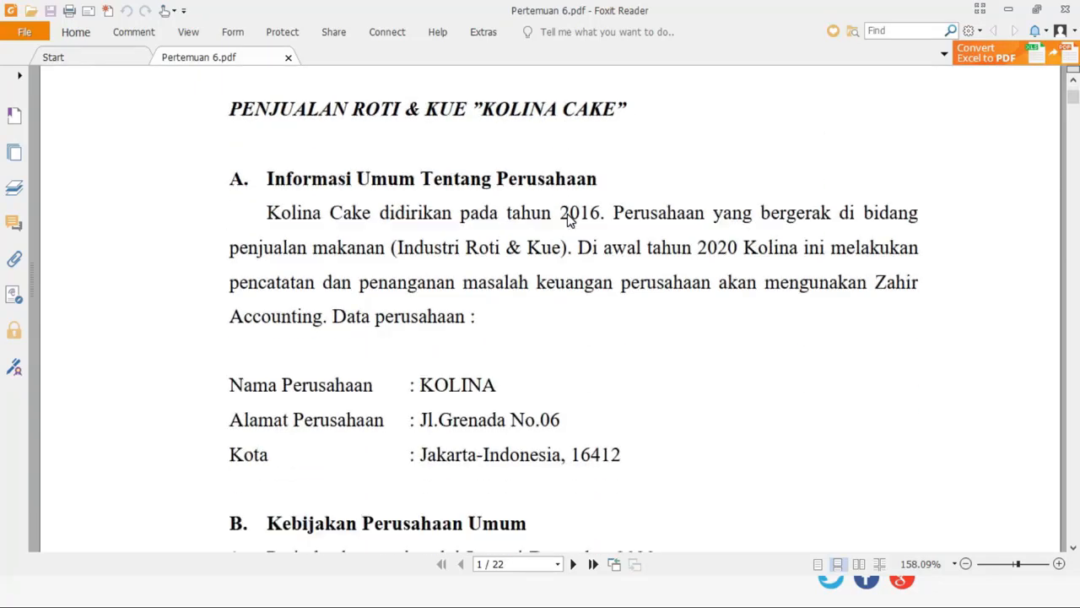
pyautogui.scroll(1, 567, 220)
pyautogui.scroll(-5, 568, 219)
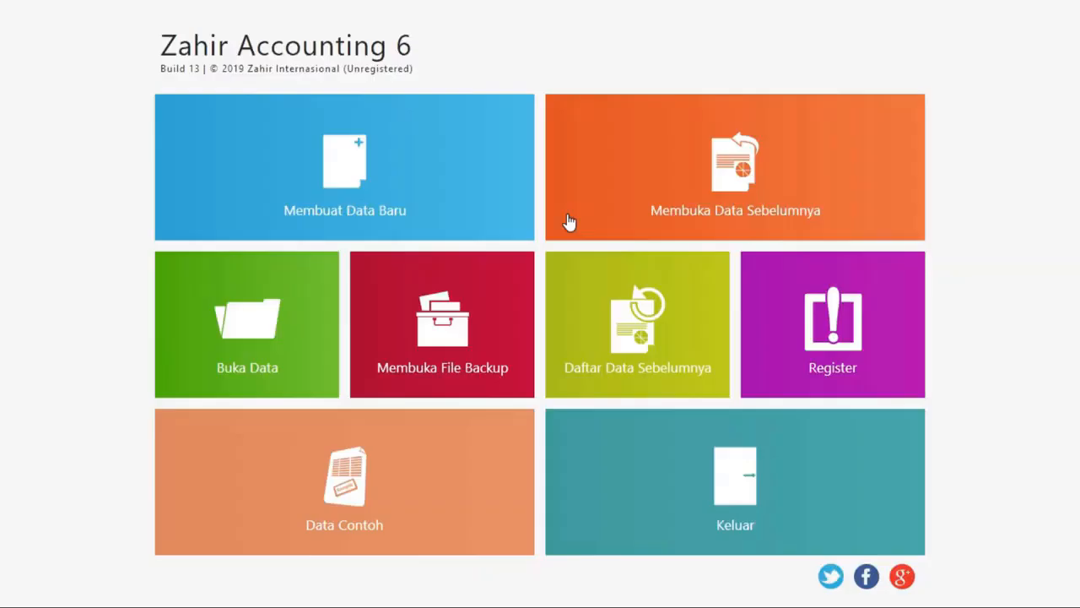
pyautogui.click(360, 166)
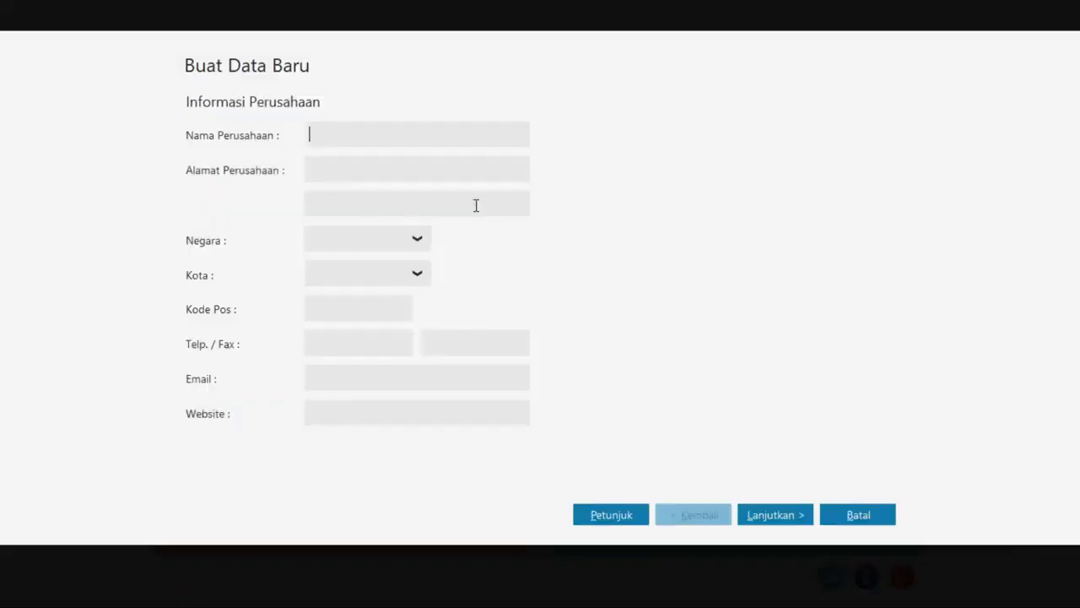
pyautogui.write('KOLIO')
pyautogui.press('BackSpace')
pyautogui.press('BackSpace')
pyautogui.write('INA')
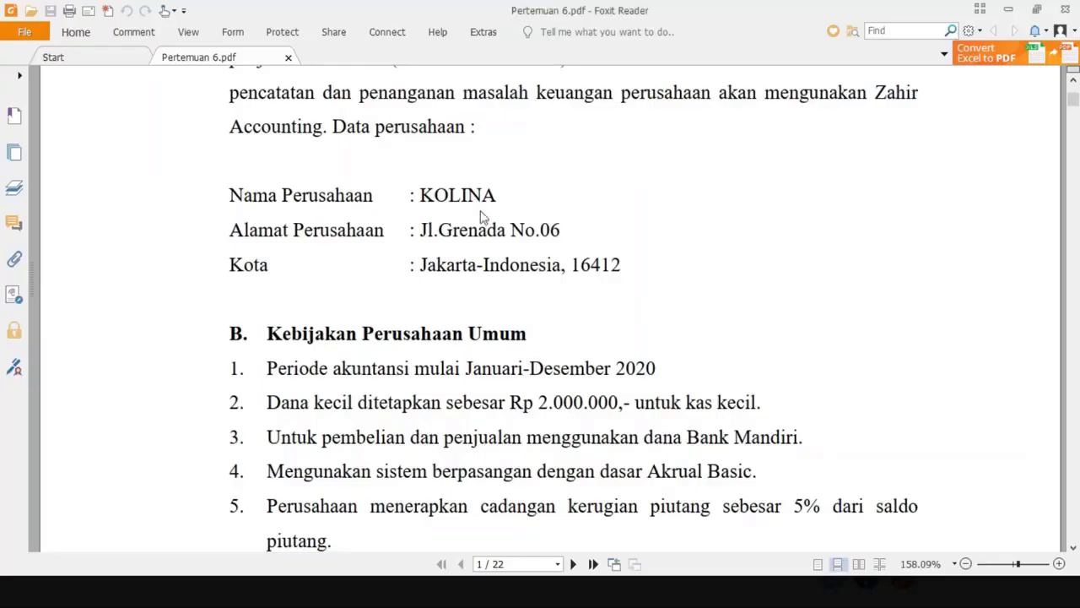
# - Copy the company's street address from the case study PDF into the first line of the company address
pyautogui.moveTo(563, 229); pyautogui.dragTo(419, 236)
pyautogui.hotkey('ctrl', 'c')
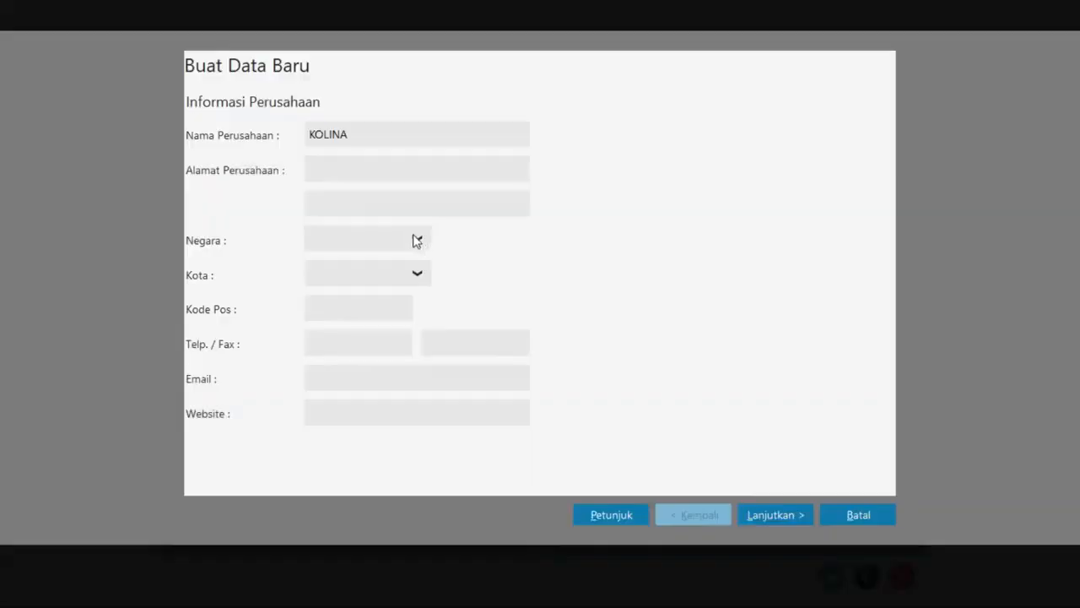
pyautogui.click(343, 169)
pyautogui.hotkey('ctrl', 'v')
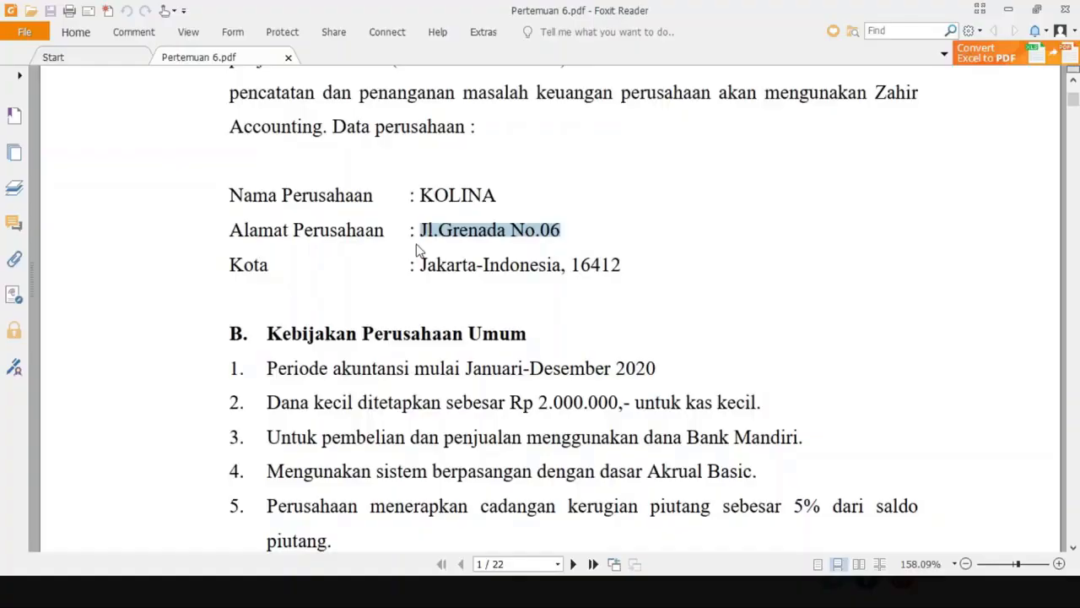
# - Set the company's country to Indonesia and its city to Jakarta
pyautogui.click(417, 241)
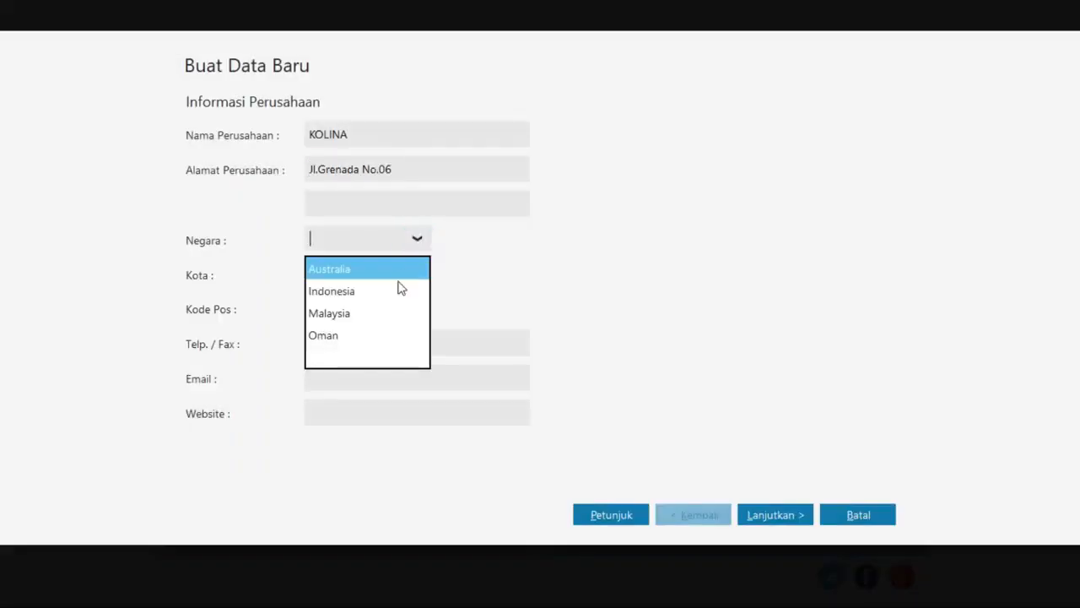
pyautogui.click(398, 290)
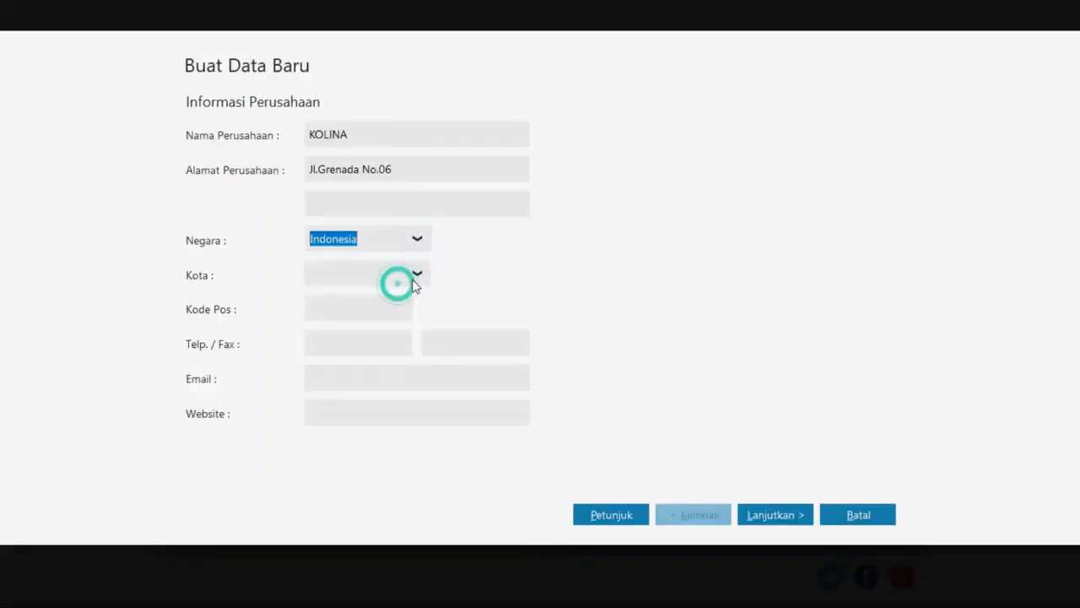
pyautogui.click(415, 273)
pyautogui.click(393, 391)
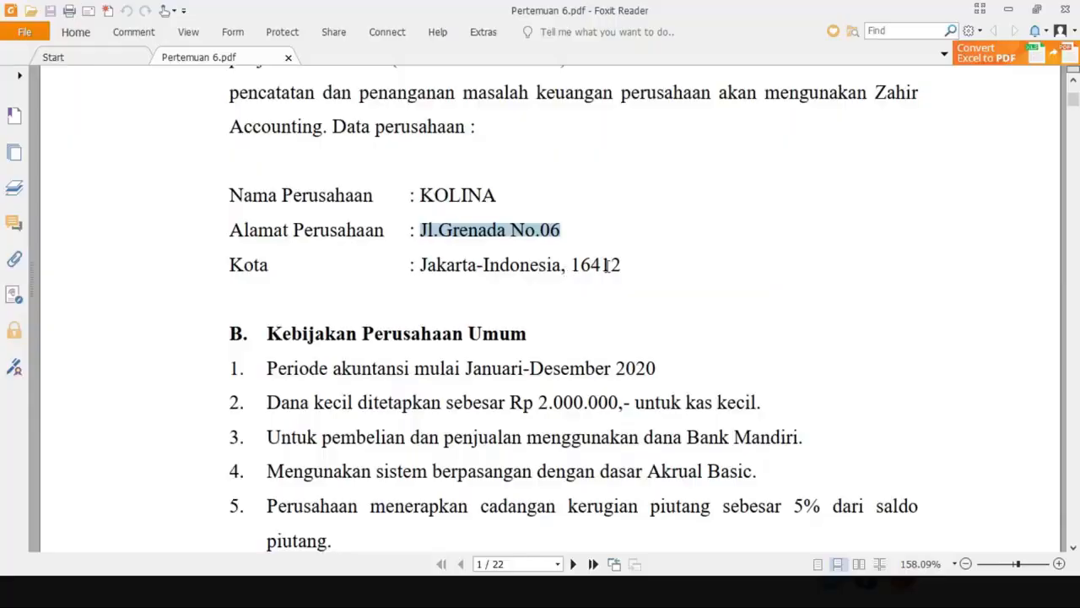
# - Copy the postal code from the case study PDF into the company information and continue to the accounting period
pyautogui.doubleClick(606, 265)
pyautogui.hotkey('ctrl', 'c')
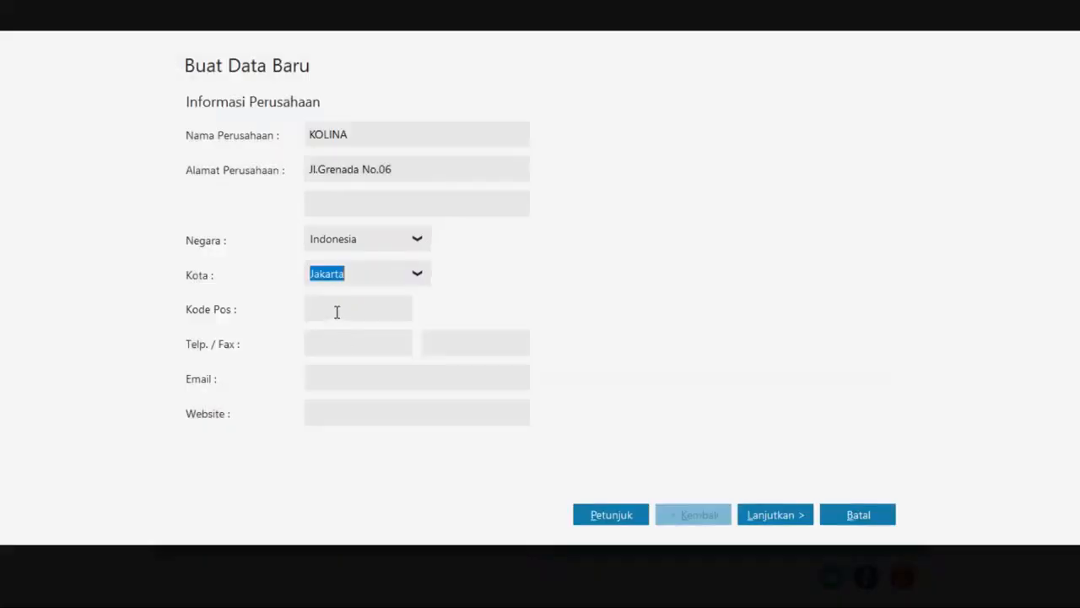
pyautogui.click(335, 308)
pyautogui.hotkey('ctrl', 'v')
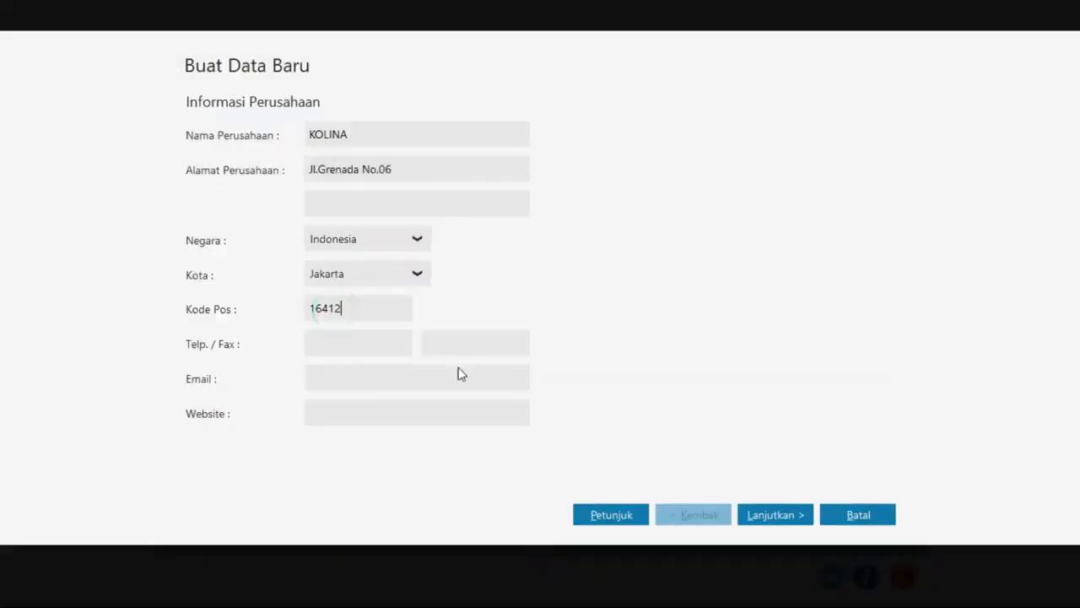
pyautogui.click(789, 516)
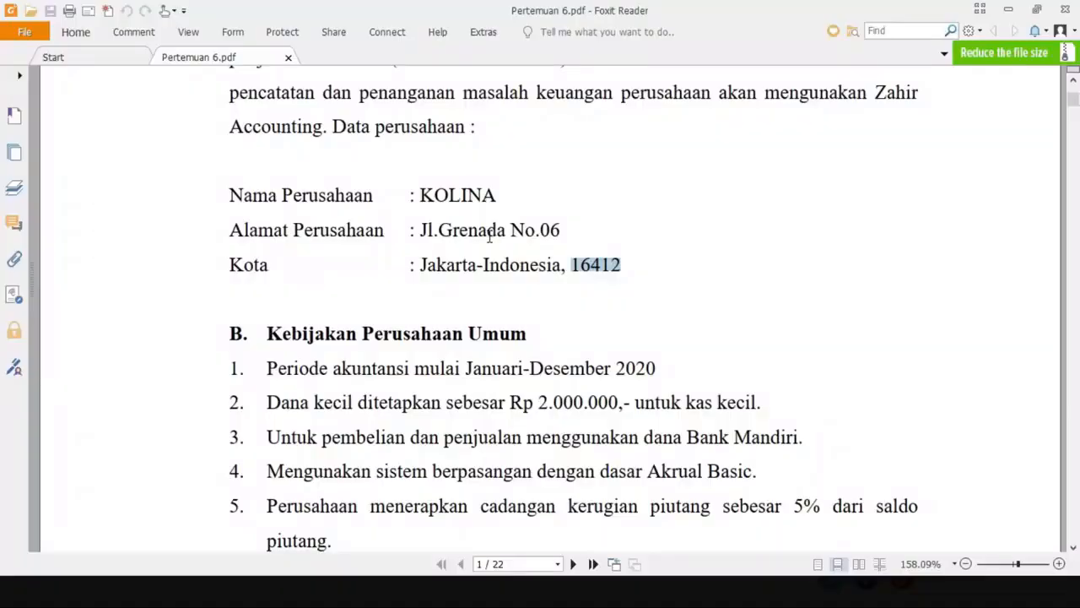
# - Check the accounting period in the case study PDF and set the starting month to January and the year to 2020
pyautogui.scroll(-2, 489, 238)
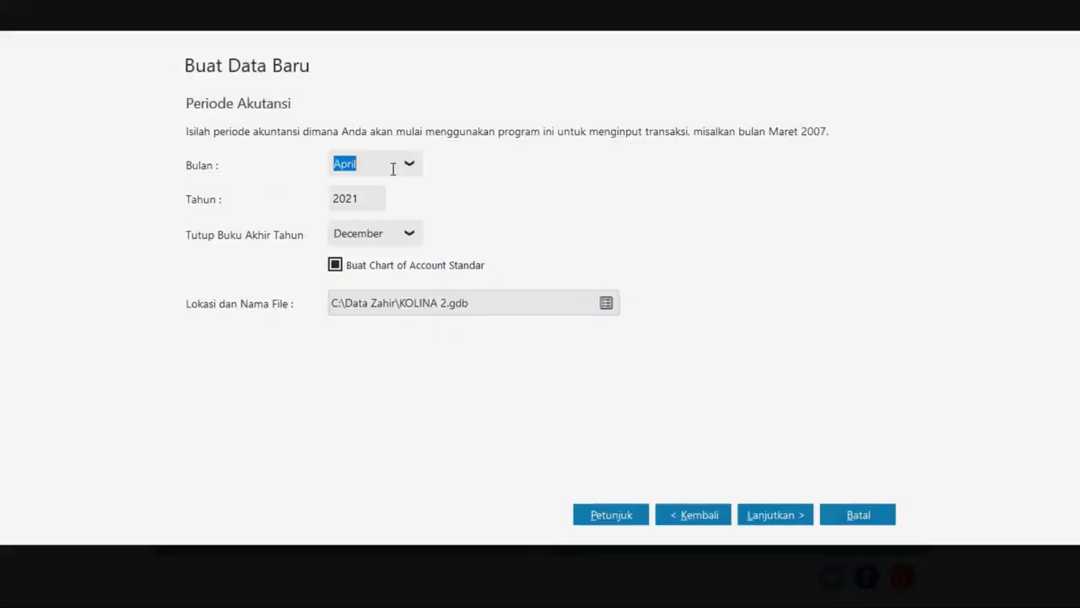
pyautogui.click(406, 163)
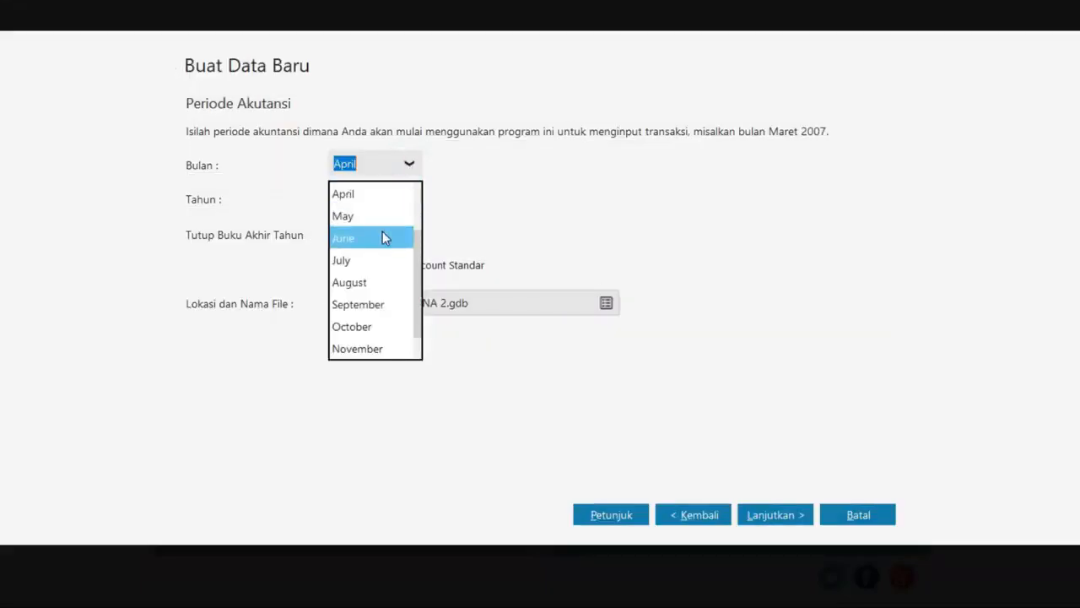
pyautogui.scroll(1, 384, 238)
pyautogui.scroll(1, 378, 214)
pyautogui.click(374, 195)
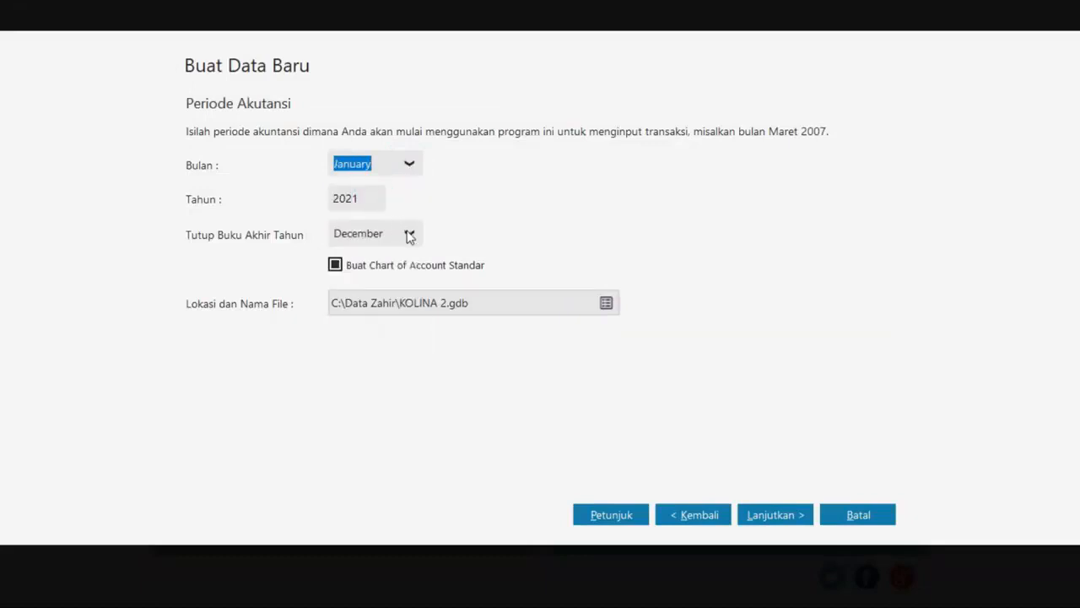
pyautogui.click(368, 198)
pyautogui.write('2020')
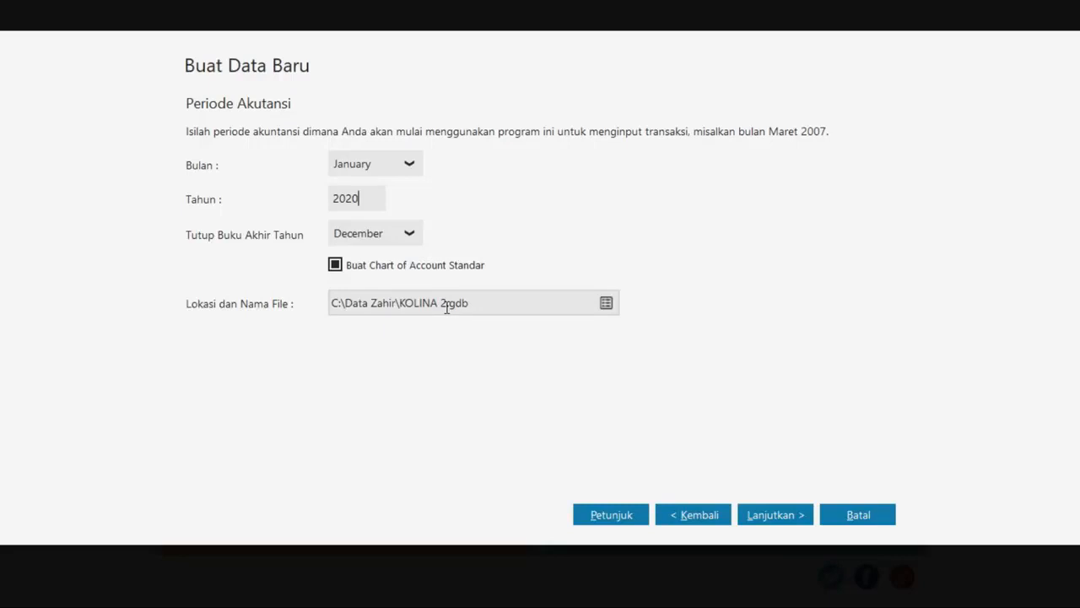
# - Keep the proposed file location and the default department and account code format, and finish creating the data file
pyautogui.hotkey('alt', 'Tab')
pyautogui.hotkey('alt', 'Tab')
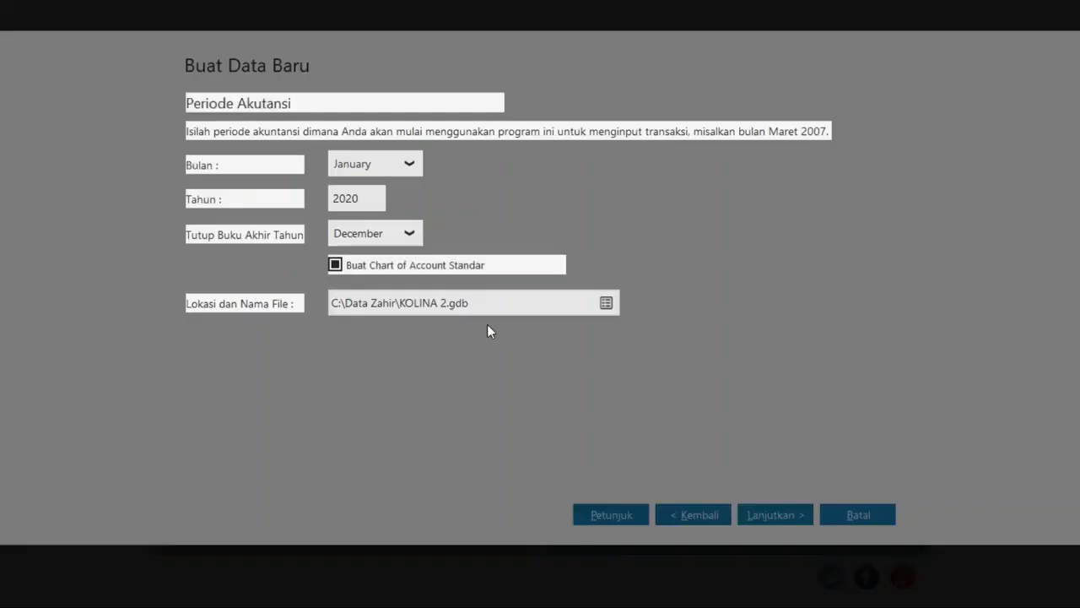
pyautogui.click(747, 521)
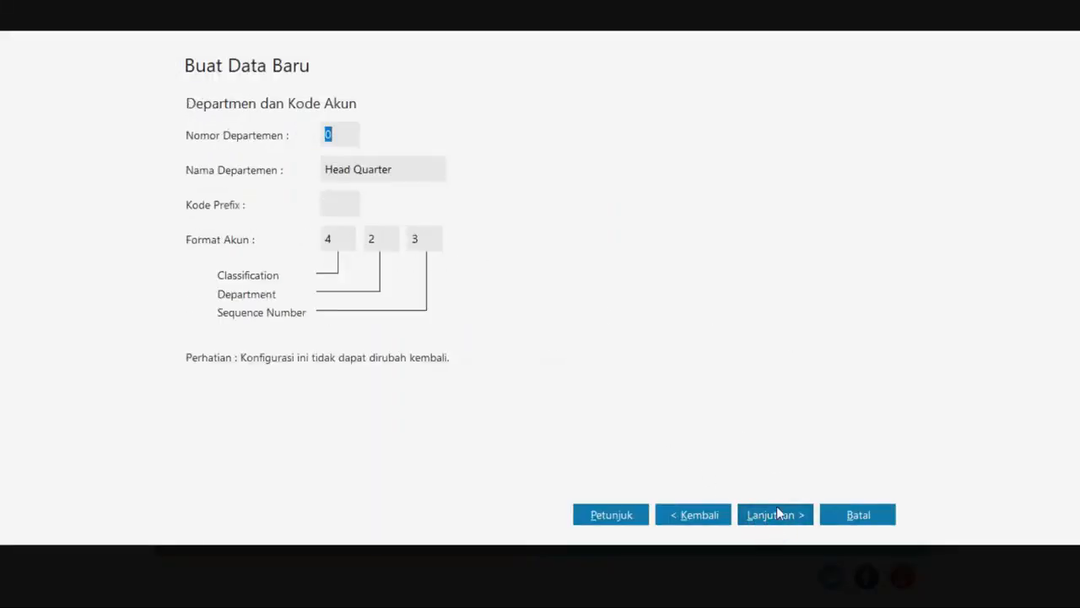
pyautogui.click(777, 513)
pyautogui.click(855, 525)
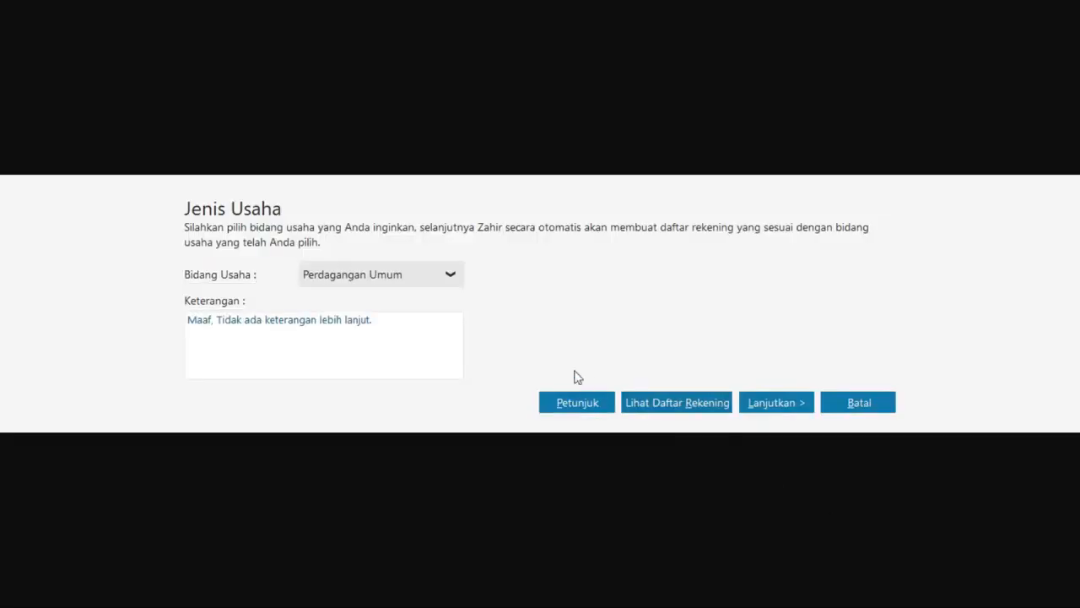
# - Choose Restoran as the business type and continue, so the matching standard account list is generated
pyautogui.click(450, 278)
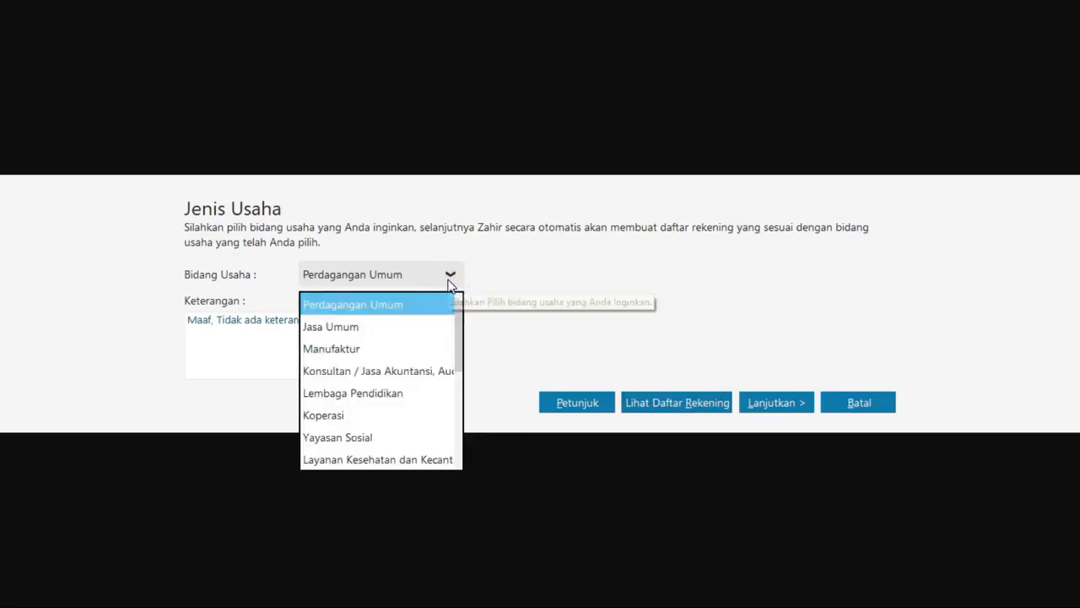
pyautogui.scroll(-5, 423, 358)
pyautogui.scroll(-4, 424, 358)
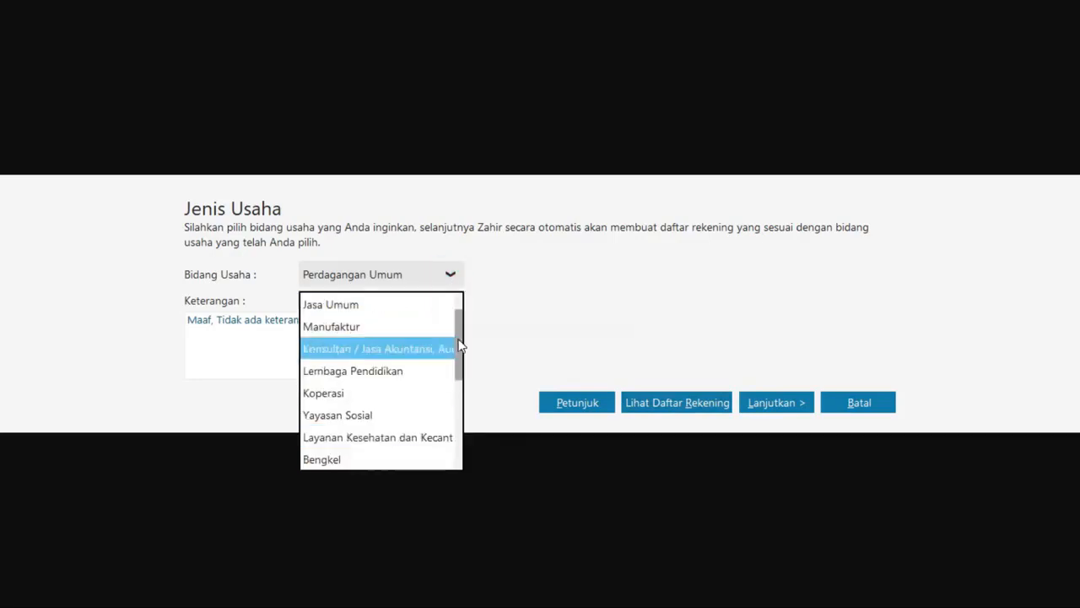
pyautogui.click(411, 439)
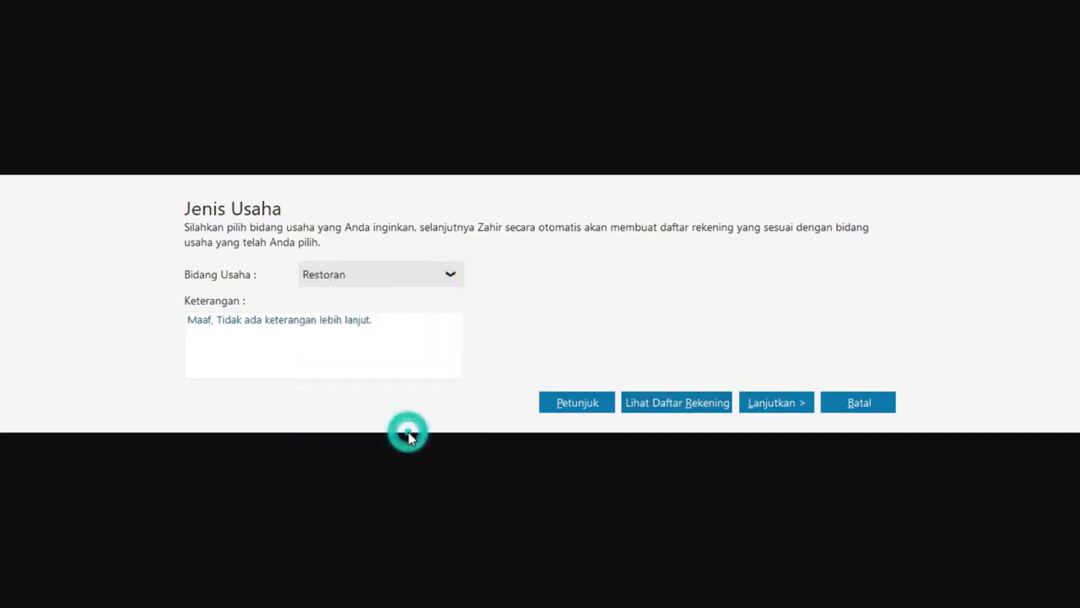
pyautogui.click(764, 403)
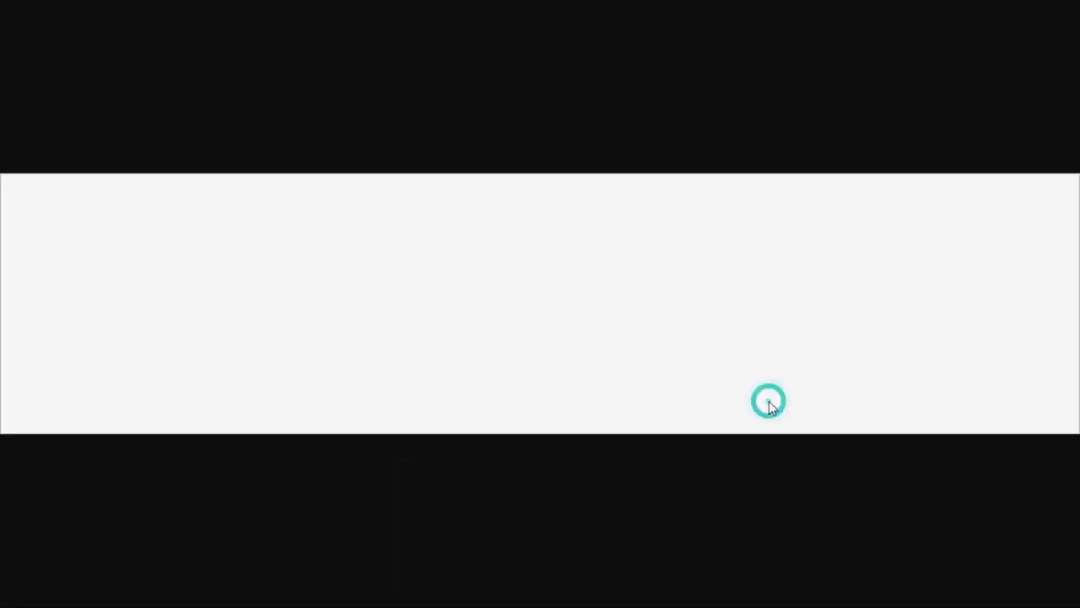
pyautogui.click(765, 403)
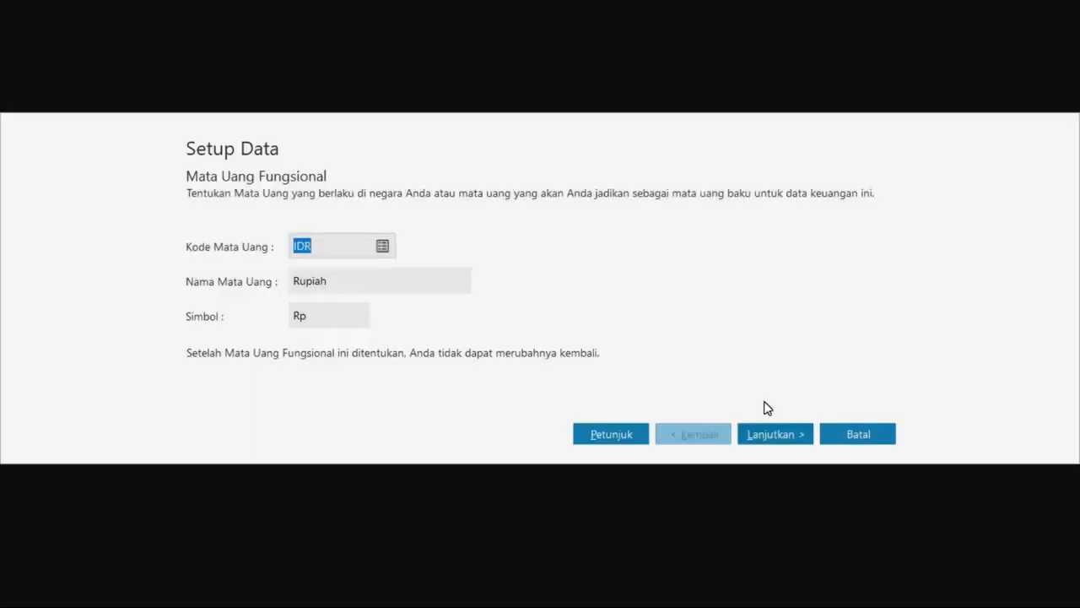
# - Keep IDR (Rupiah, Rp) as the functional currency and finish the data setup
pyautogui.click(768, 434)
pyautogui.click(769, 434)
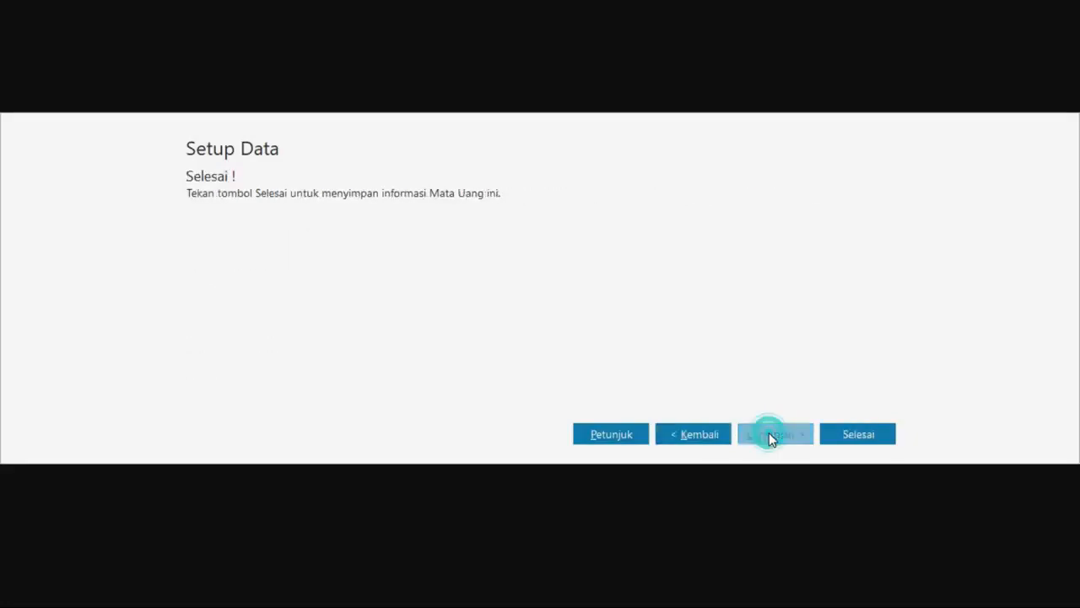
pyautogui.click(839, 435)
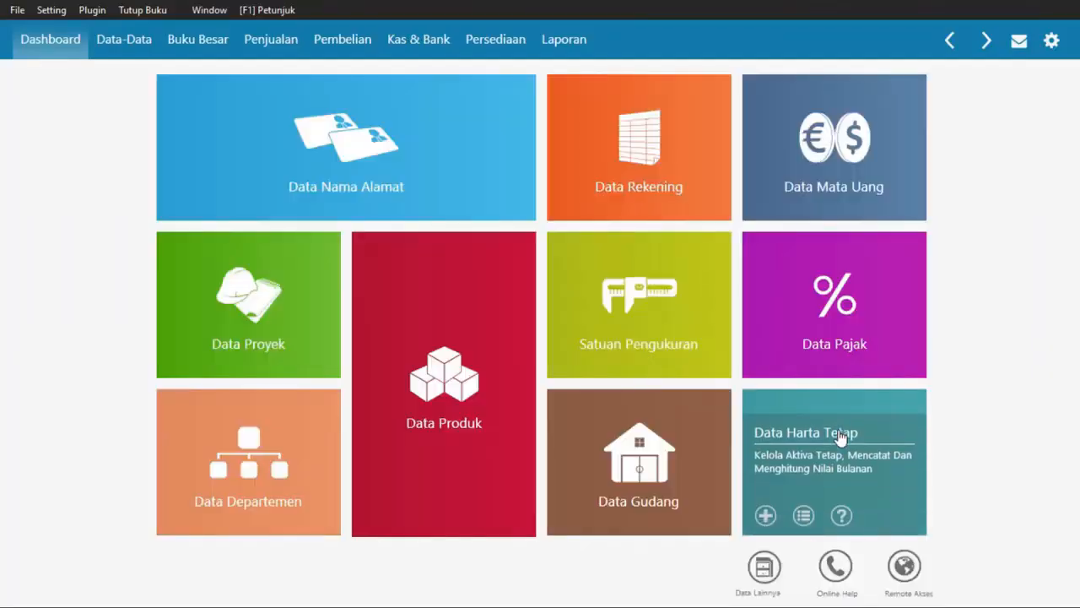
# - Switch to the case study PDF and read the general, purchasing and sales policies and the trial balance per 31 Desember 2019
pyautogui.hotkey('alt', 'Tab')
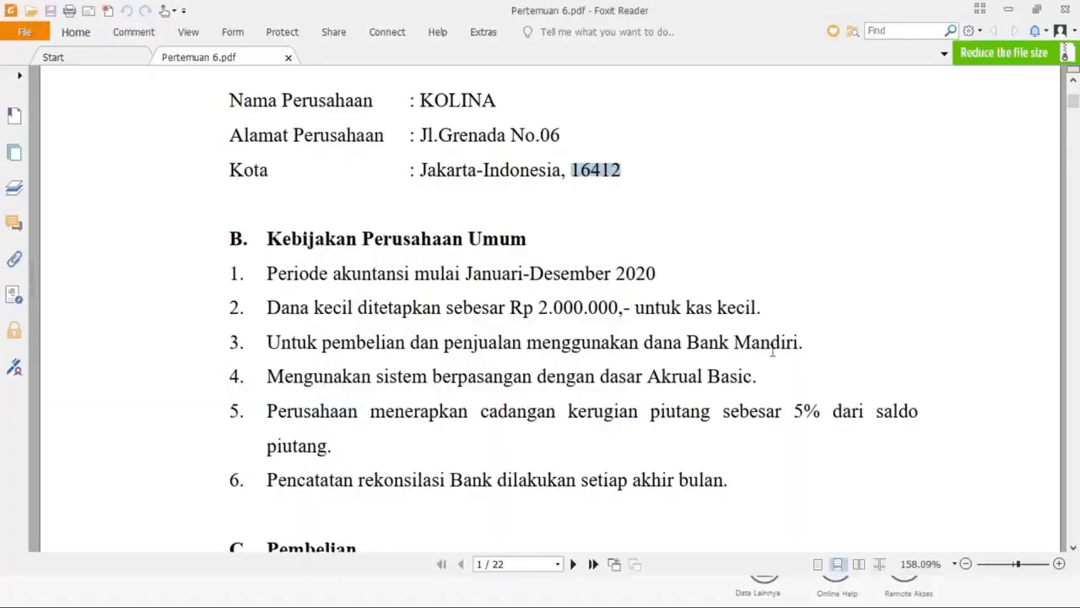
pyautogui.scroll(-2, 729, 297)
pyautogui.scroll(2, 729, 297)
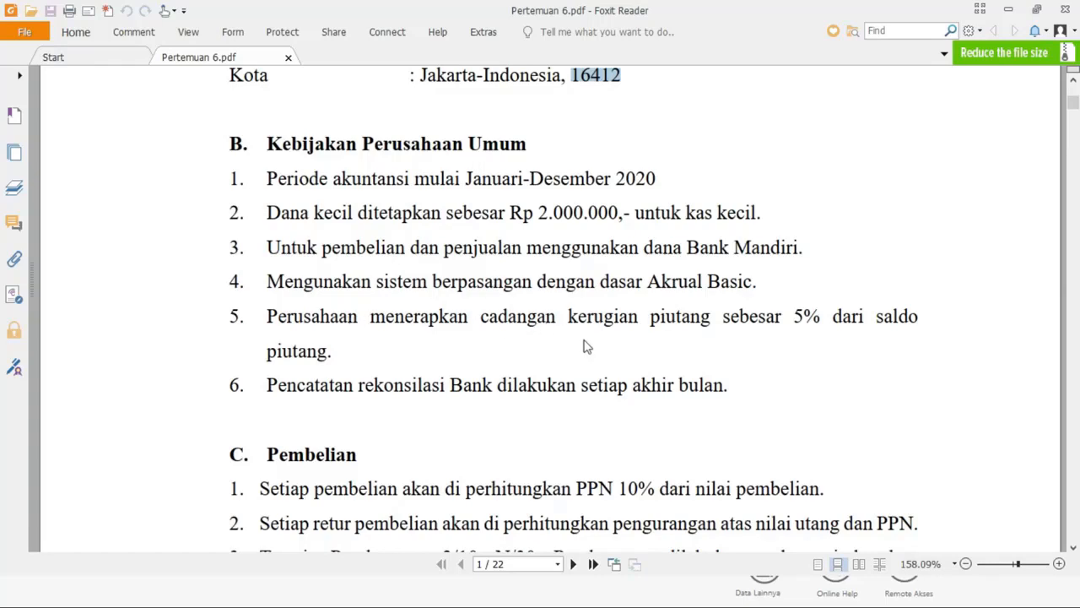
pyautogui.scroll(-3, 579, 374)
pyautogui.scroll(-1, 579, 373)
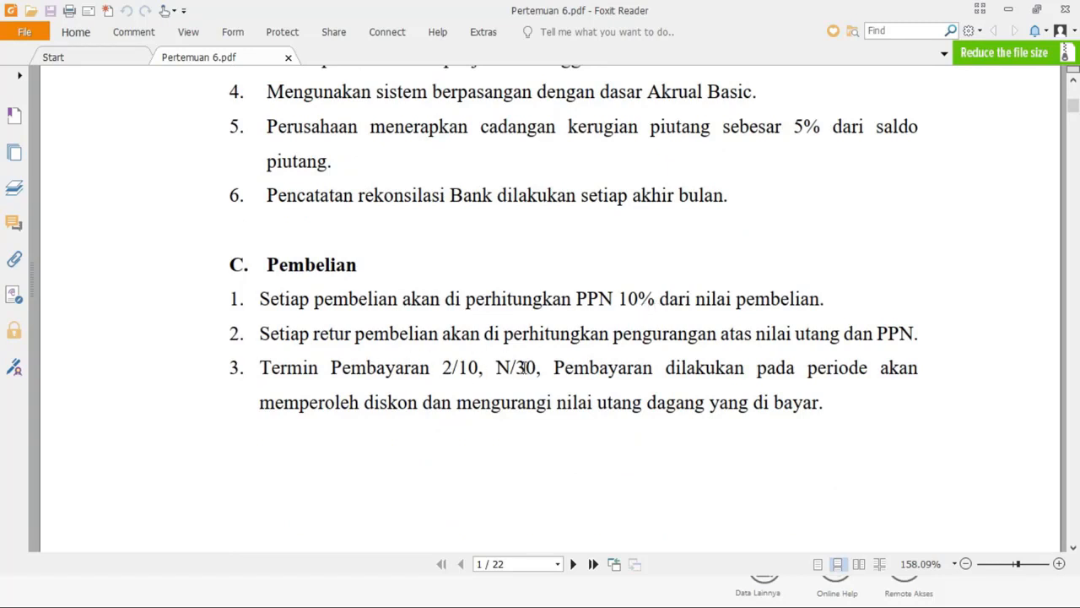
pyautogui.scroll(-2, 582, 361)
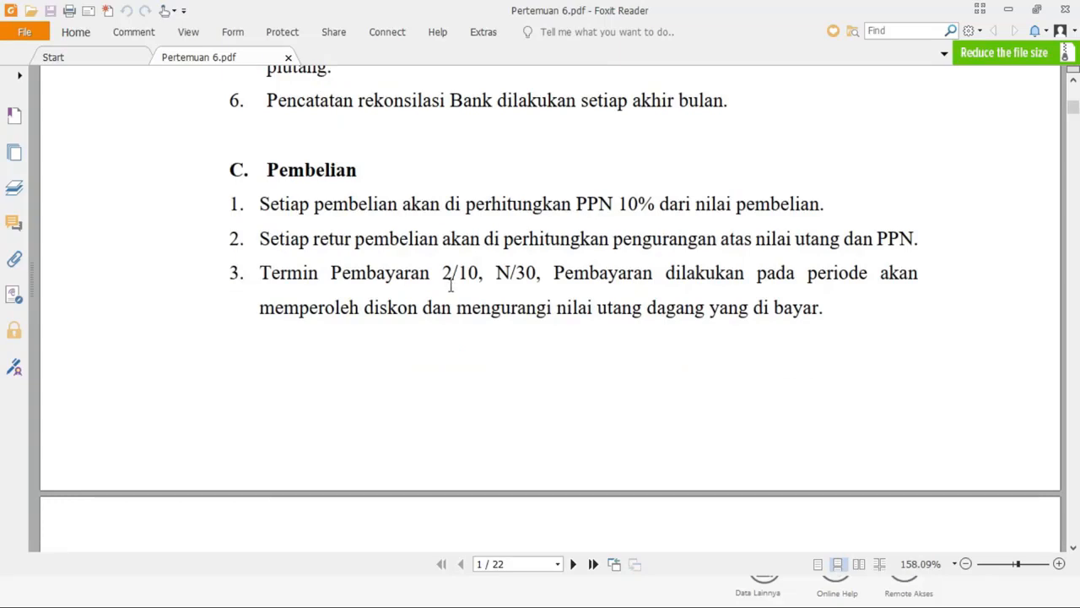
pyautogui.scroll(-10, 451, 285)
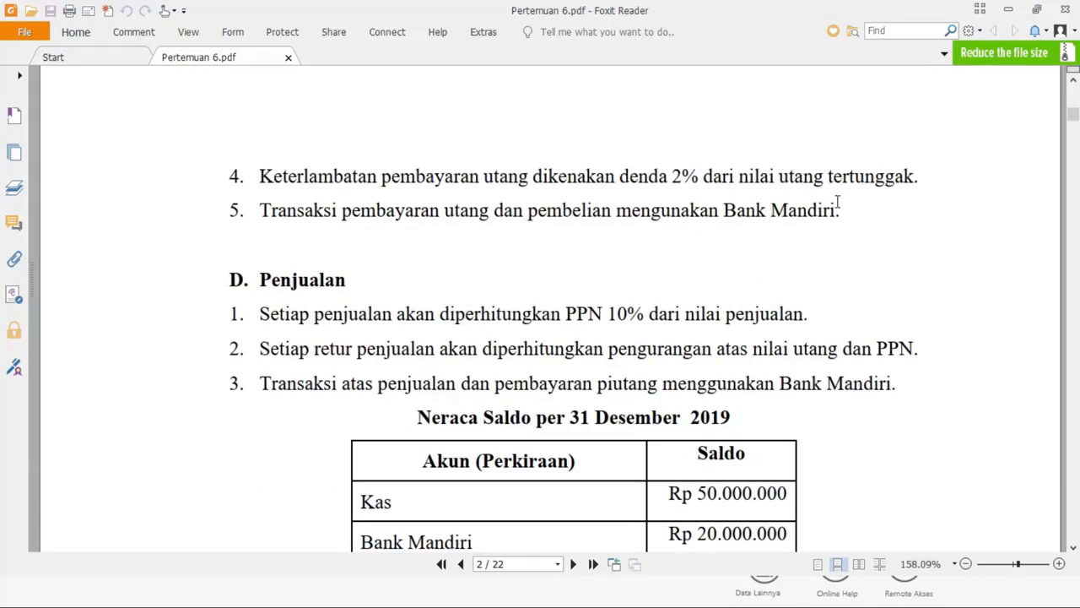
pyautogui.scroll(-2, 396, 300)
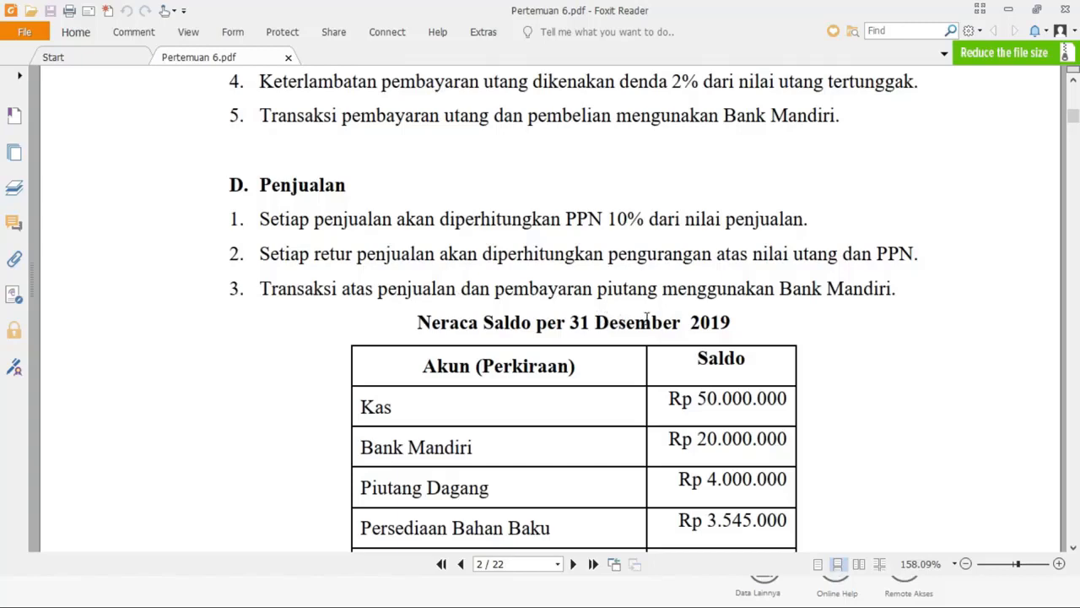
pyautogui.scroll(-1, 652, 318)
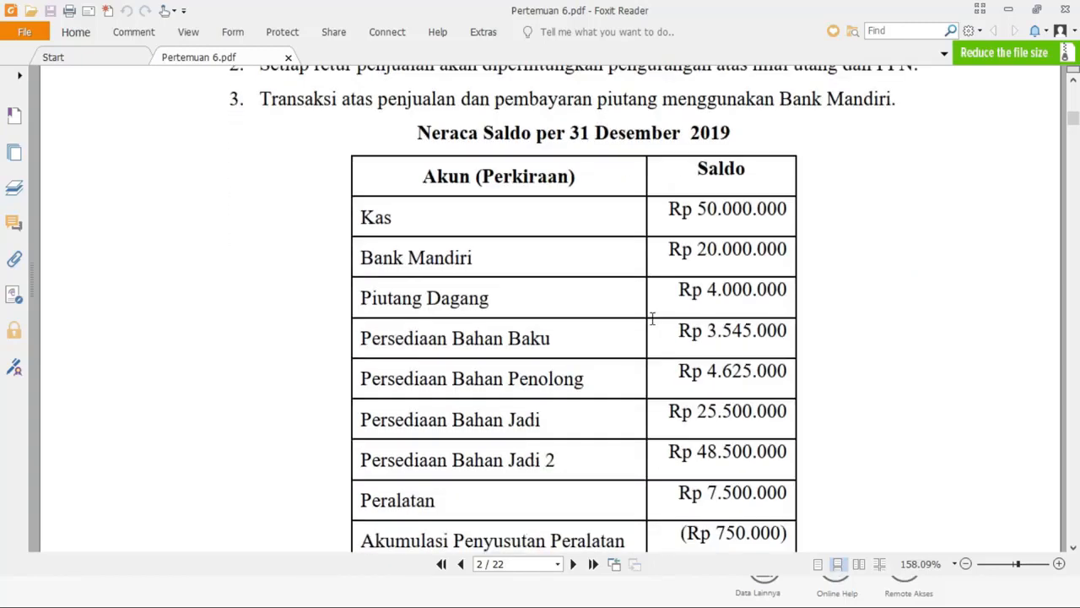
pyautogui.scroll(-1, 653, 319)
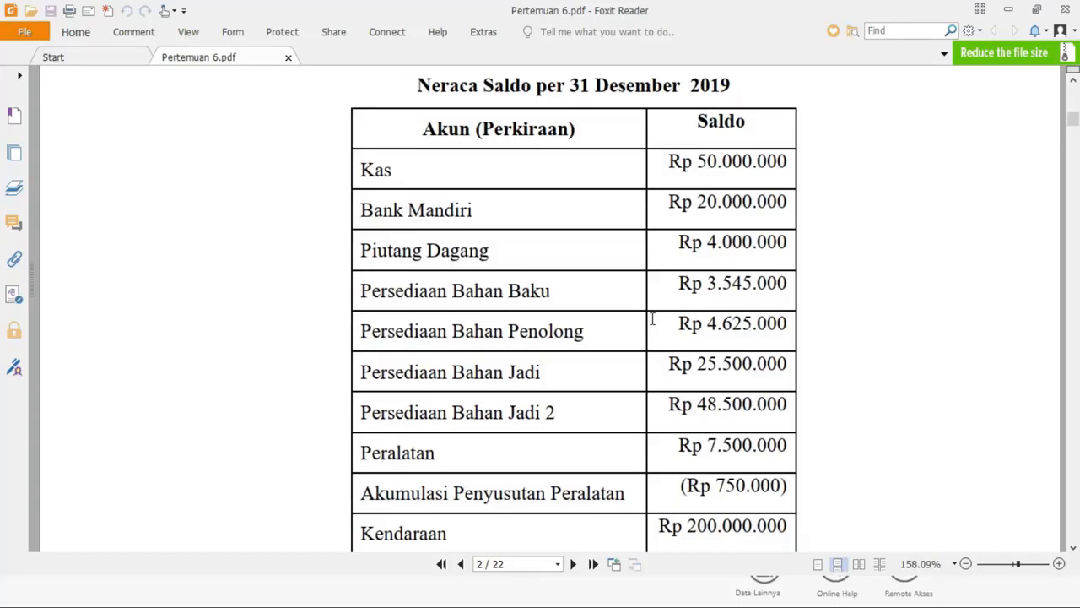
# - Return to Zahir and enable Menggunakan modul uang muka in the Transaksi Pada Umumnya settings, then save the setup
pyautogui.hotkey('alt', 'Tab')
pyautogui.click(66, 11)
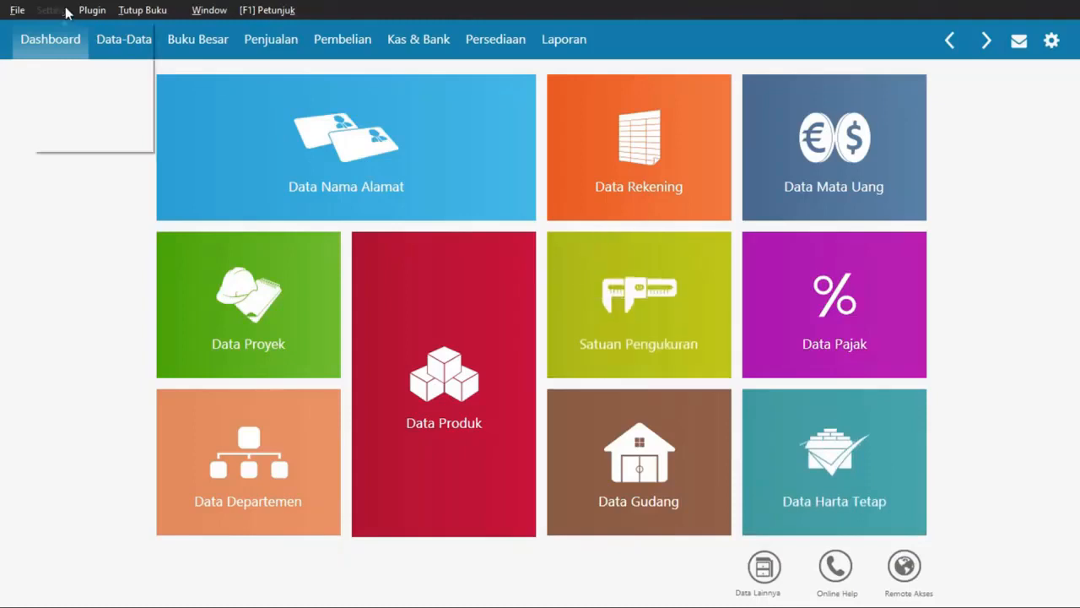
pyautogui.click(91, 141)
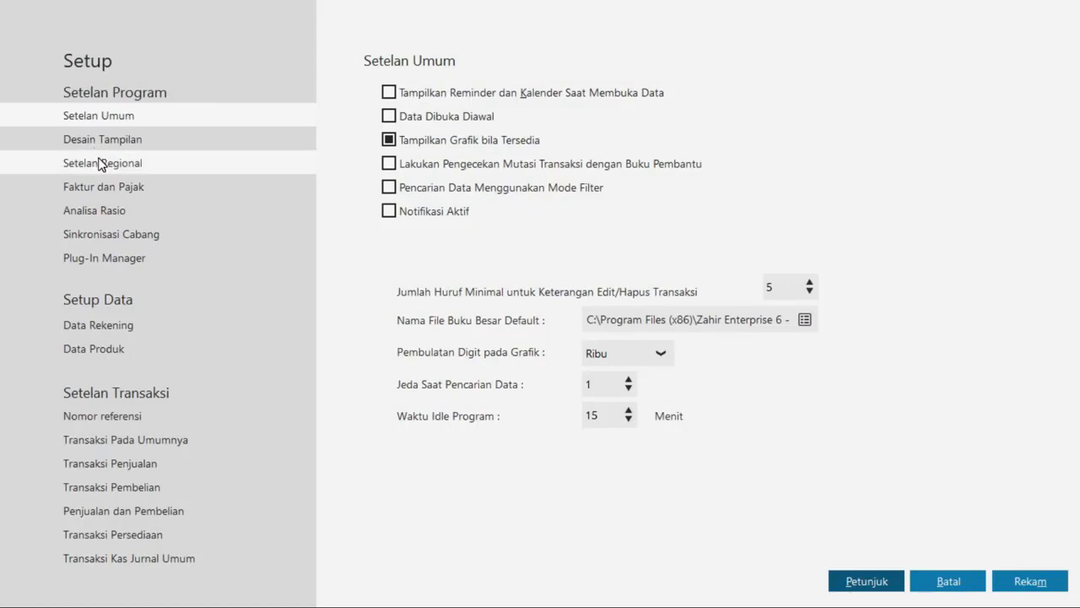
pyautogui.click(98, 163)
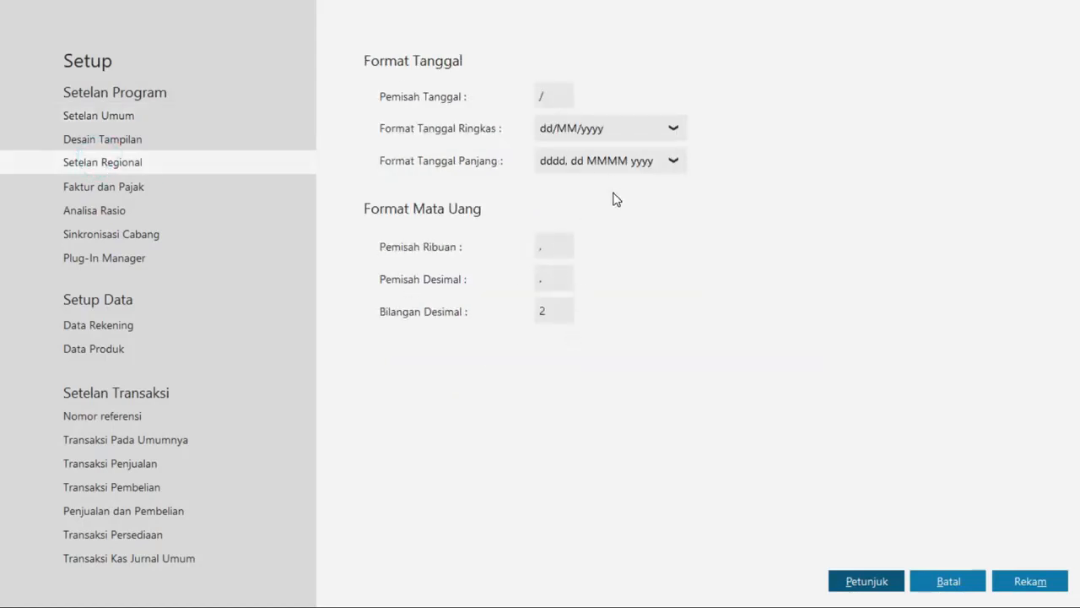
pyautogui.click(182, 440)
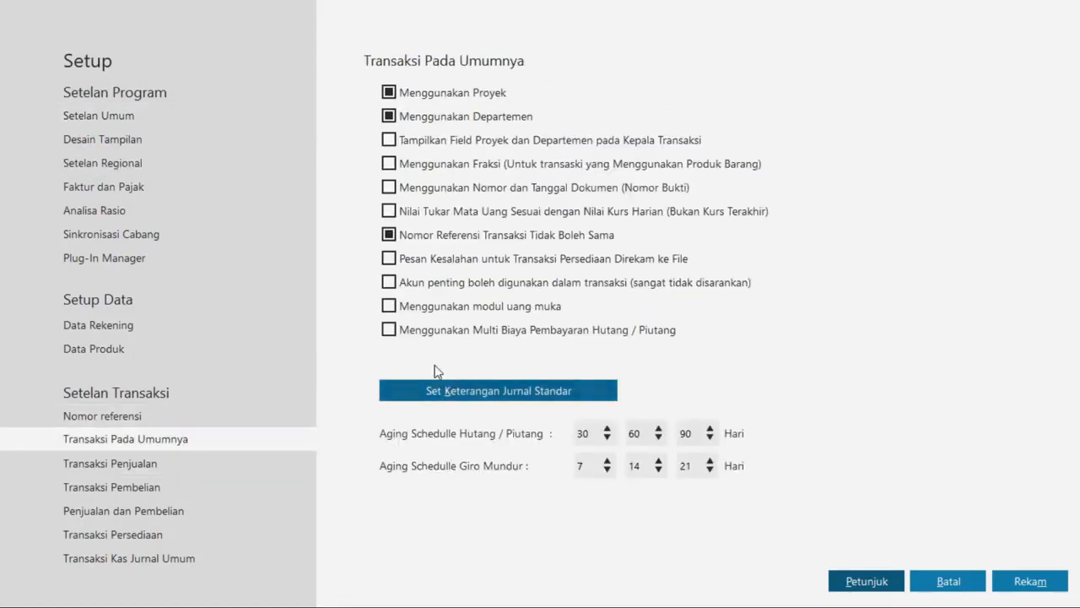
pyautogui.click(388, 306)
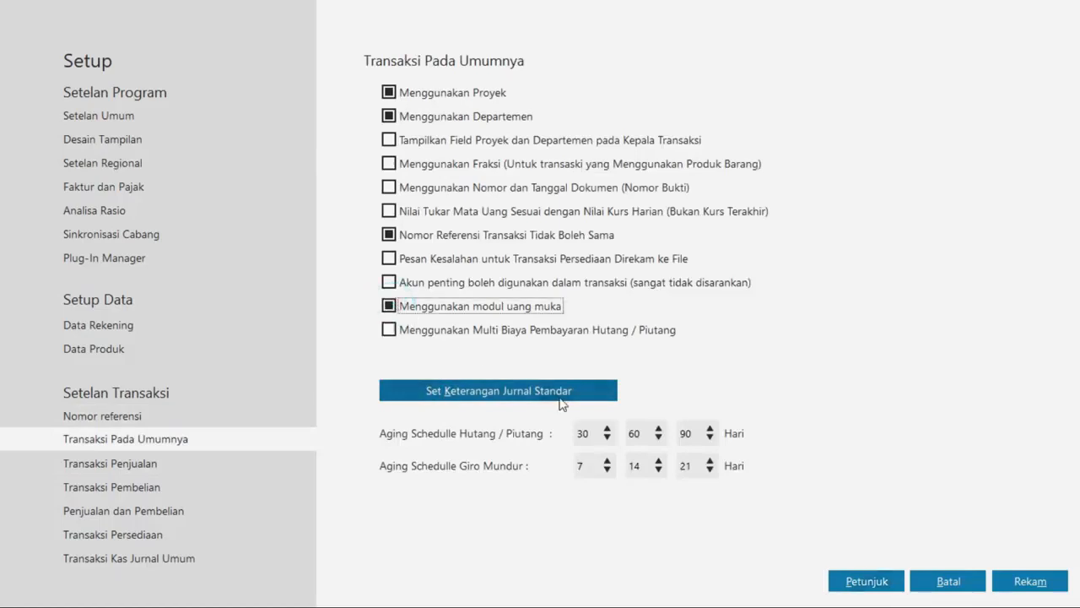
pyautogui.click(1058, 583)
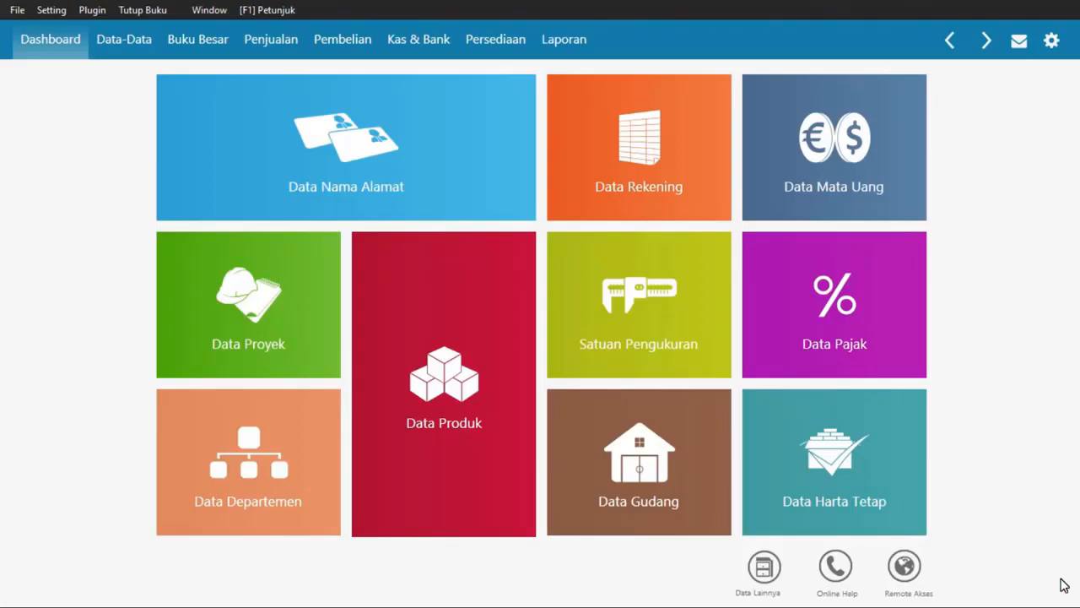
# - Review the trial balance in the case study PDF, then change the display mode of Zahir's Data Rekening account list
pyautogui.hotkey('alt', 'Tab')
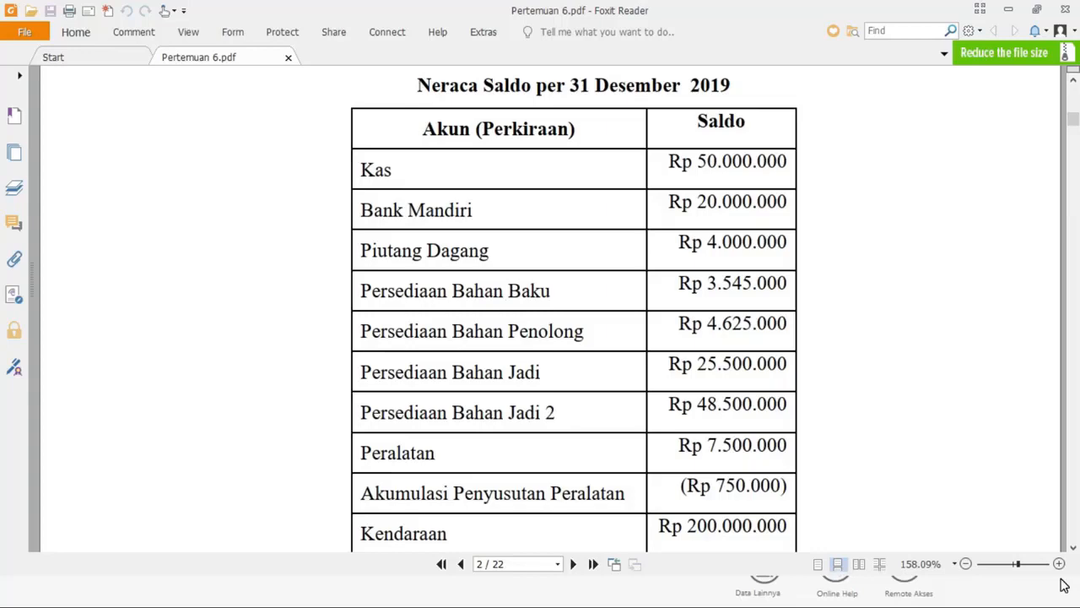
pyautogui.scroll(-7, 717, 403)
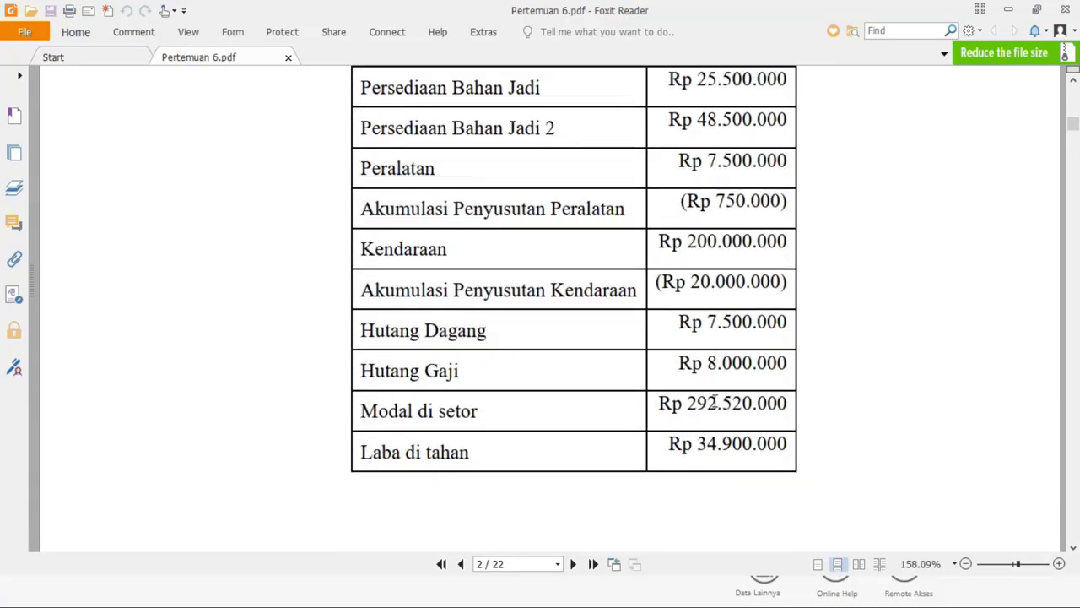
pyautogui.scroll(6, 713, 401)
pyautogui.scroll(1, 714, 400)
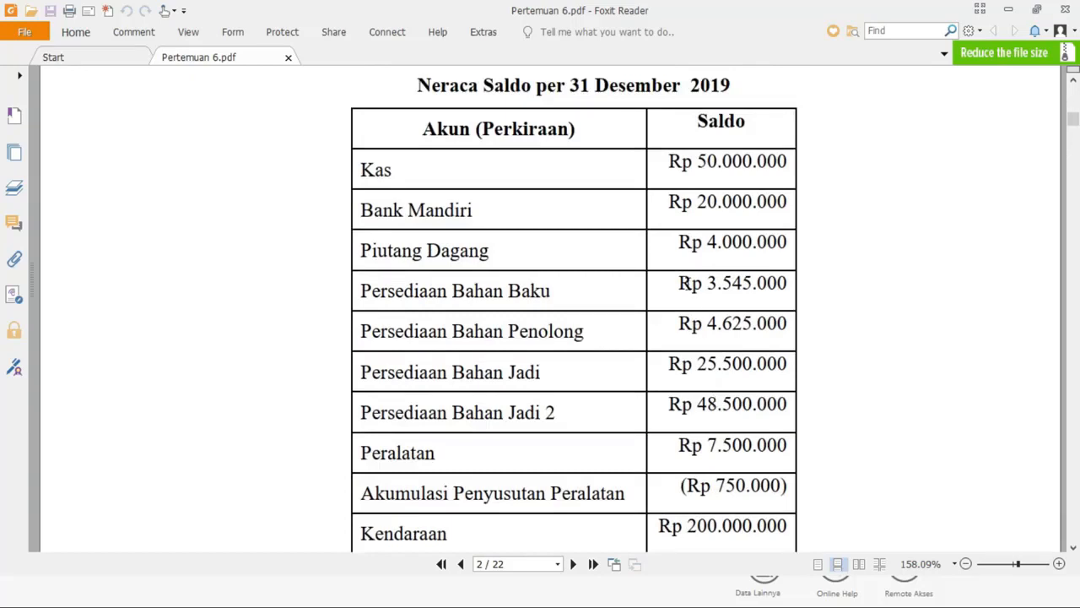
pyautogui.hotkey('alt', 'Tab')
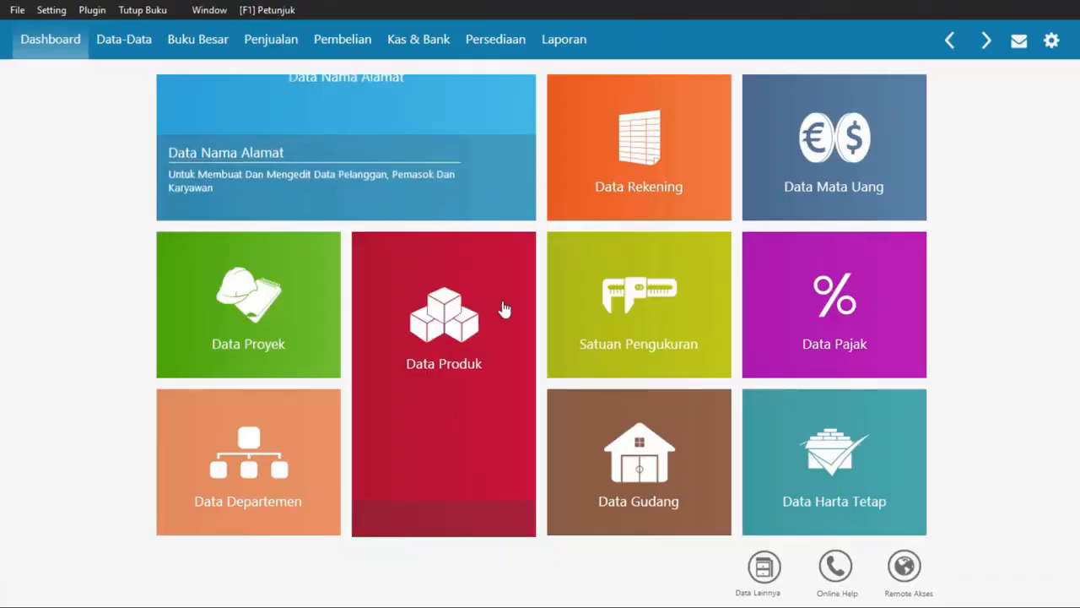
pyautogui.click(598, 147)
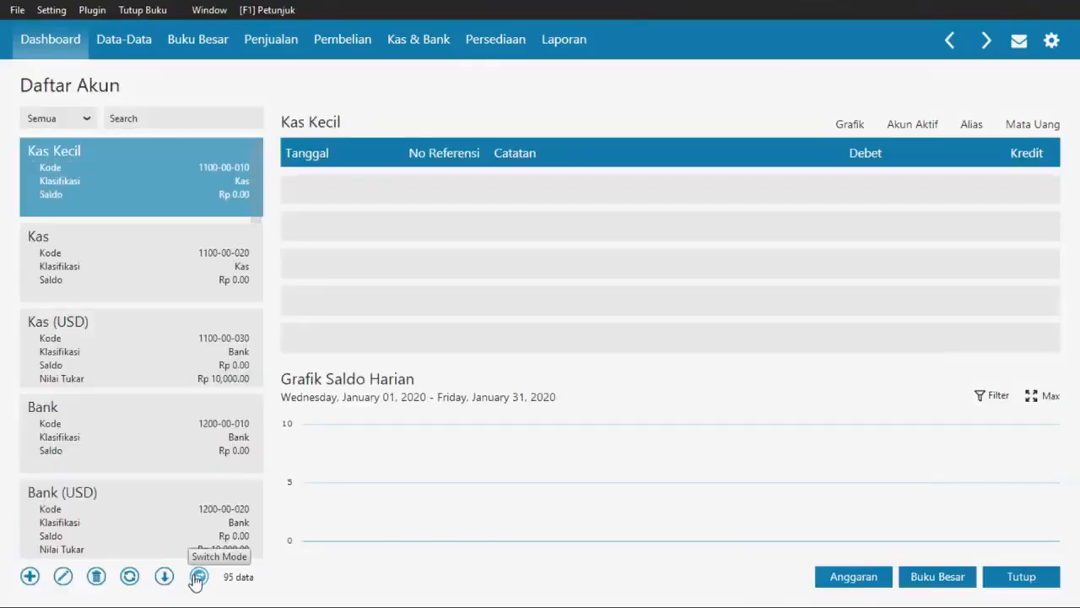
pyautogui.click(197, 575)
pyautogui.press('Escape')
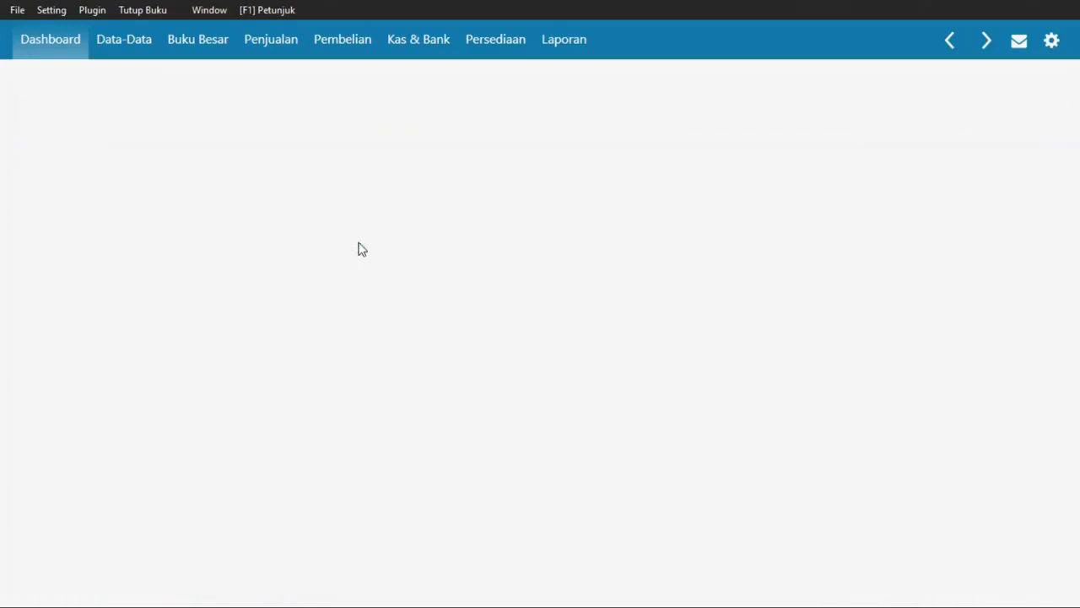
# - Check the PDF trial balance again and reopen the Data Rekening account list in Zahir, selecting the Kas account
pyautogui.press('alt')
pyautogui.hotkey('alt', 'Tab')
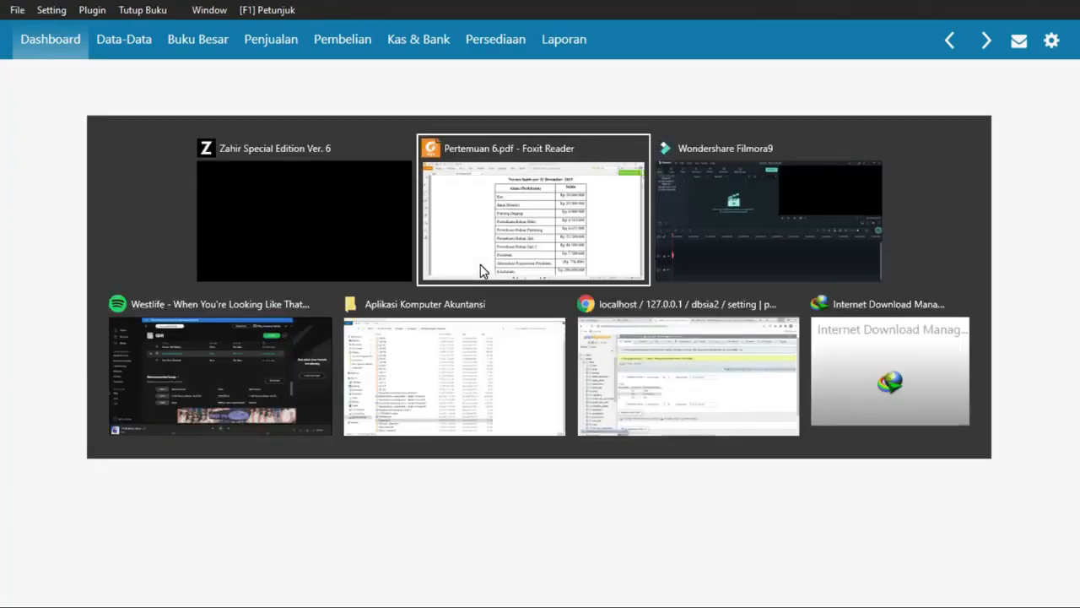
pyautogui.scroll(-4, 470, 248)
pyautogui.scroll(5, 467, 422)
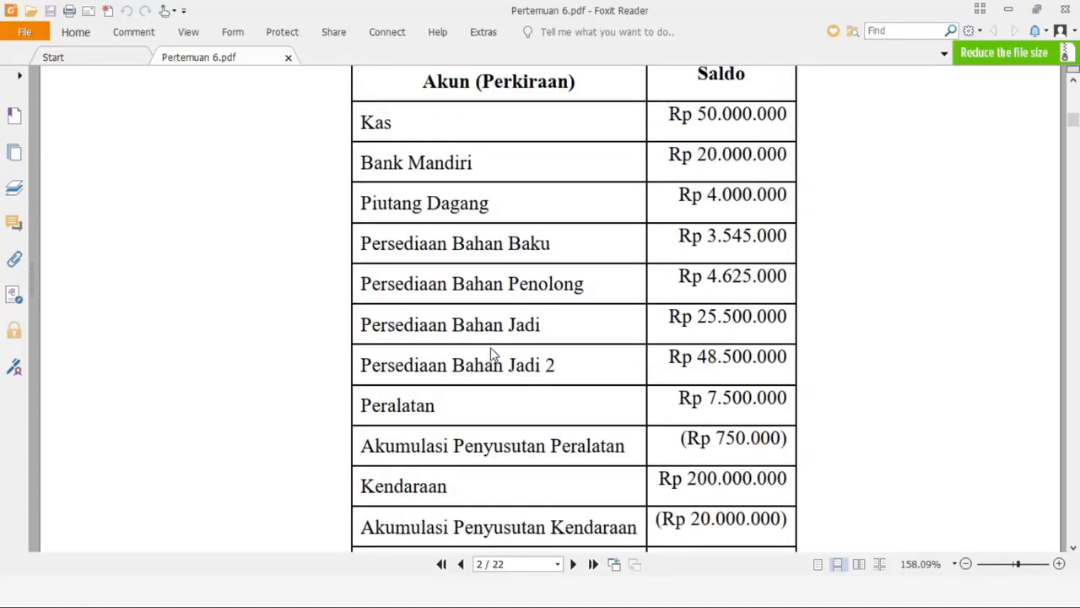
pyautogui.hotkey('alt', 'Tab')
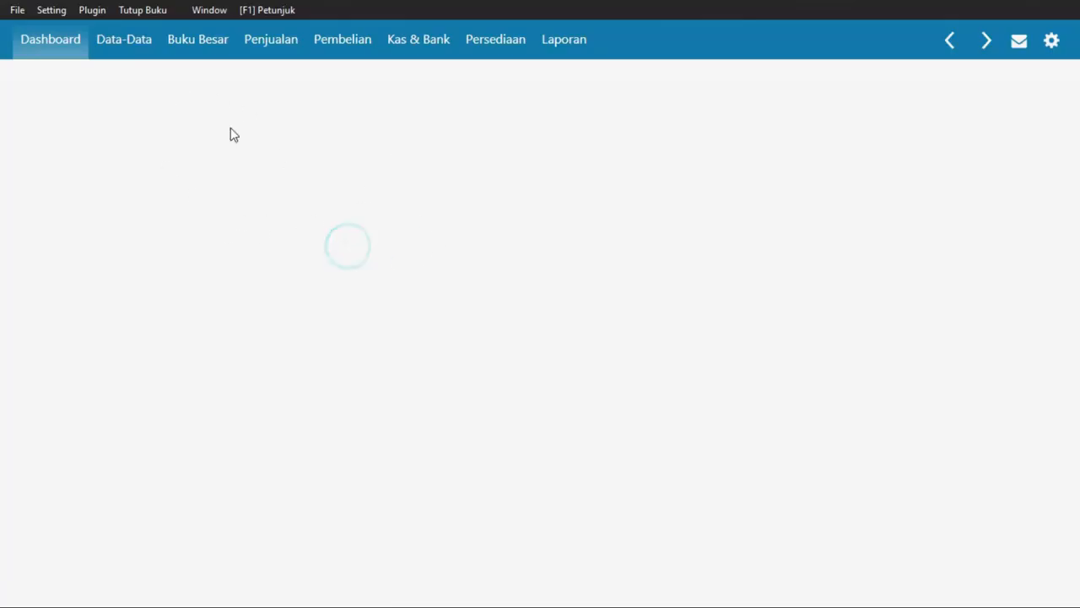
pyautogui.click(106, 40)
pyautogui.click(632, 131)
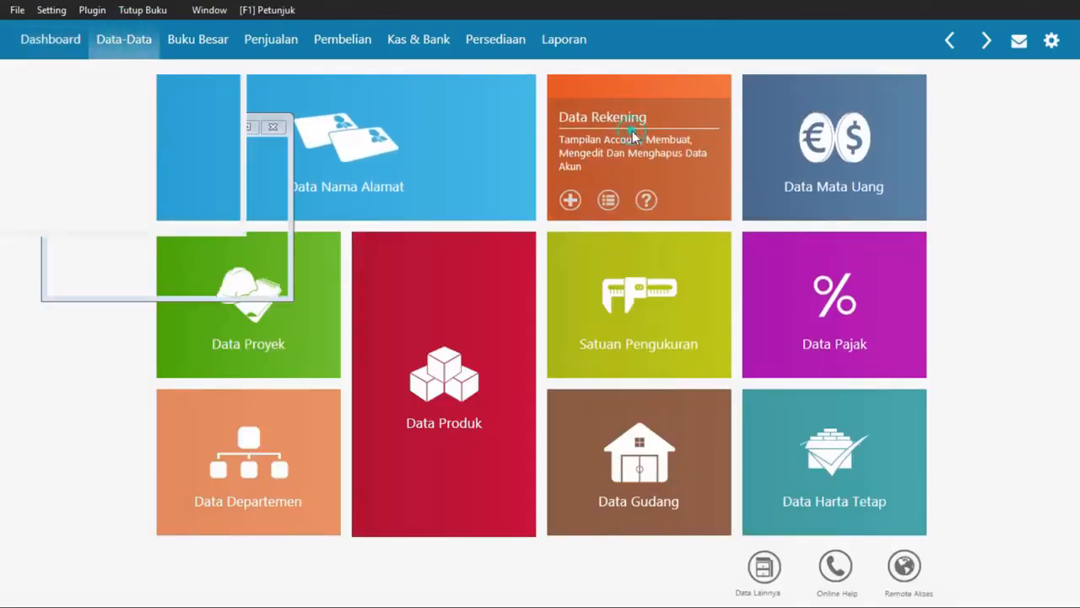
pyautogui.click(271, 205)
pyautogui.click(276, 229)
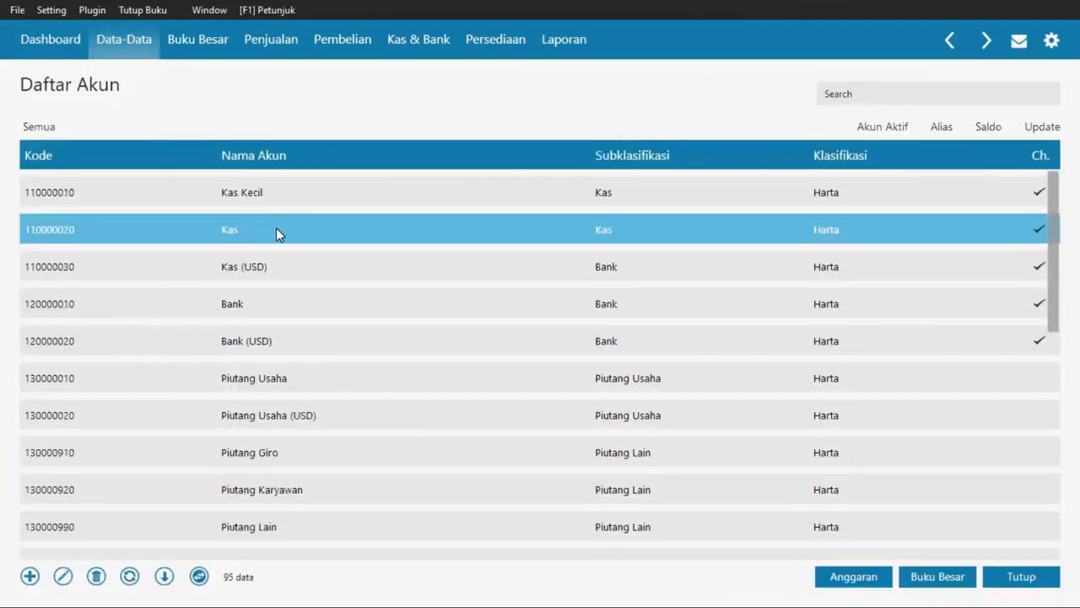
# - Rename the IDR account Bank (120000010) as Bank Mandiri to match the trial balance and save it
pyautogui.click(284, 279)
pyautogui.hotkey('alt', 'Tab')
pyautogui.hotkey('alt', 'Tab')
pyautogui.click(285, 309)
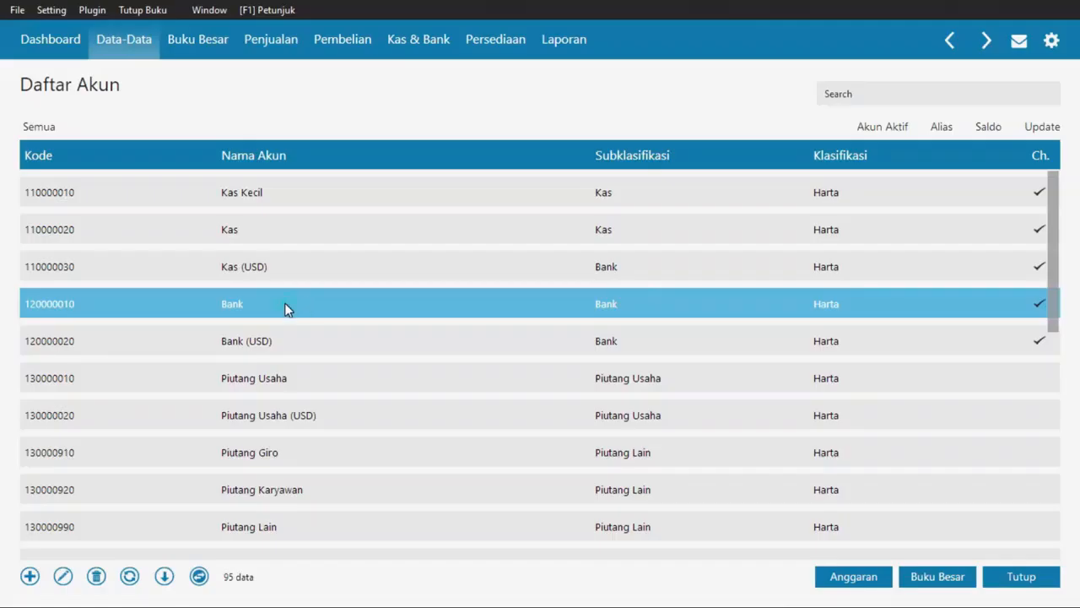
pyautogui.rightClick(284, 309)
pyautogui.click(317, 330)
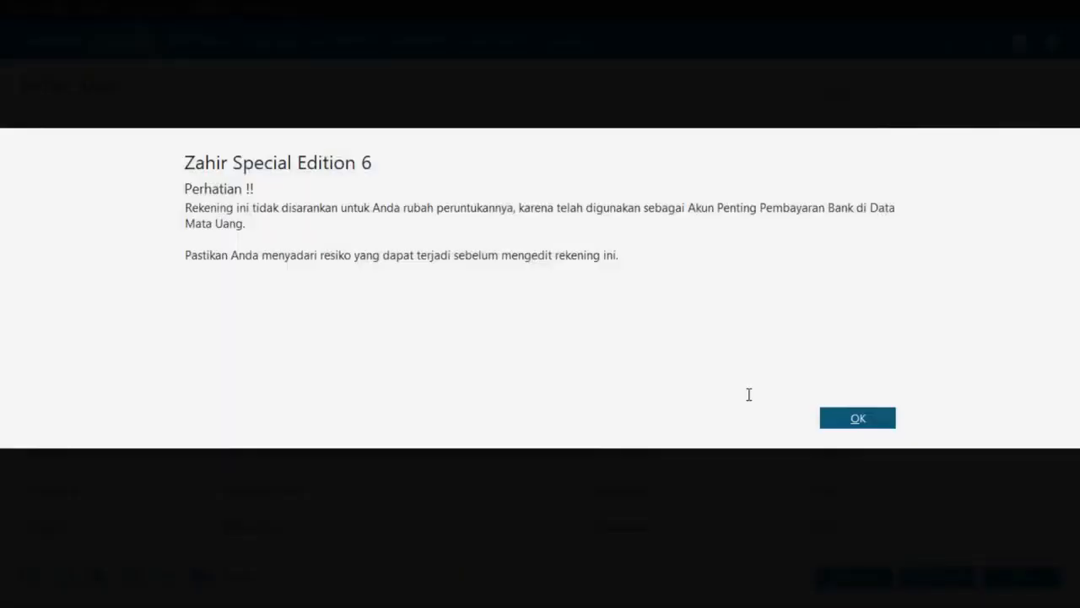
pyautogui.click(852, 417)
pyautogui.click(443, 289)
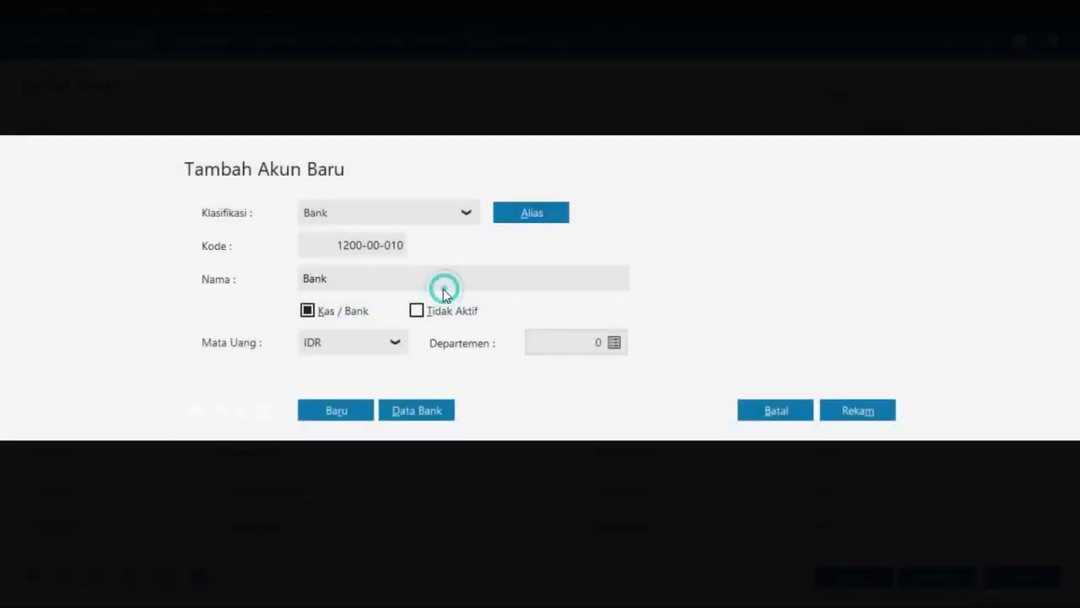
pyautogui.click(438, 282)
pyautogui.click(857, 410)
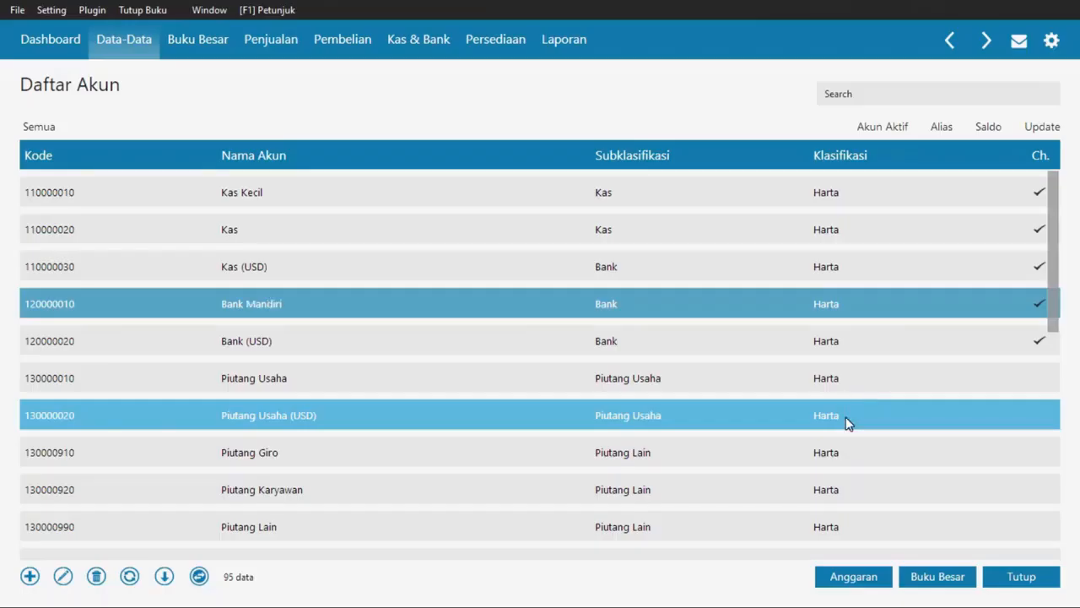
# - Rename the IDR account Piutang Usaha (130000010) as Piutang Dagang to match the trial balance and save it
pyautogui.hotkey('alt', 'Tab')
pyautogui.hotkey('alt', 'Tab')
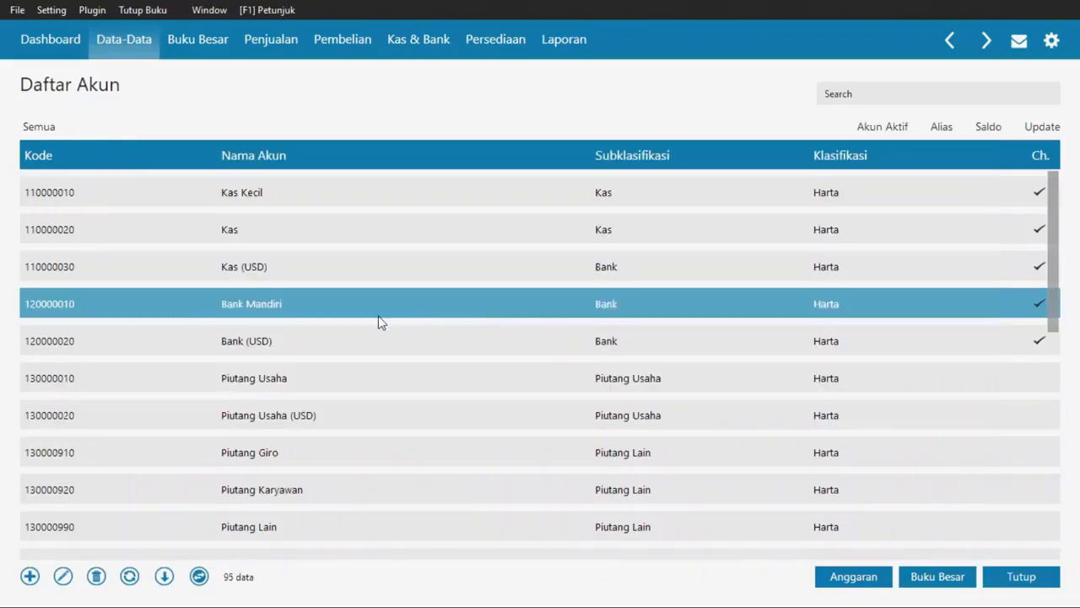
pyautogui.rightClick(287, 383)
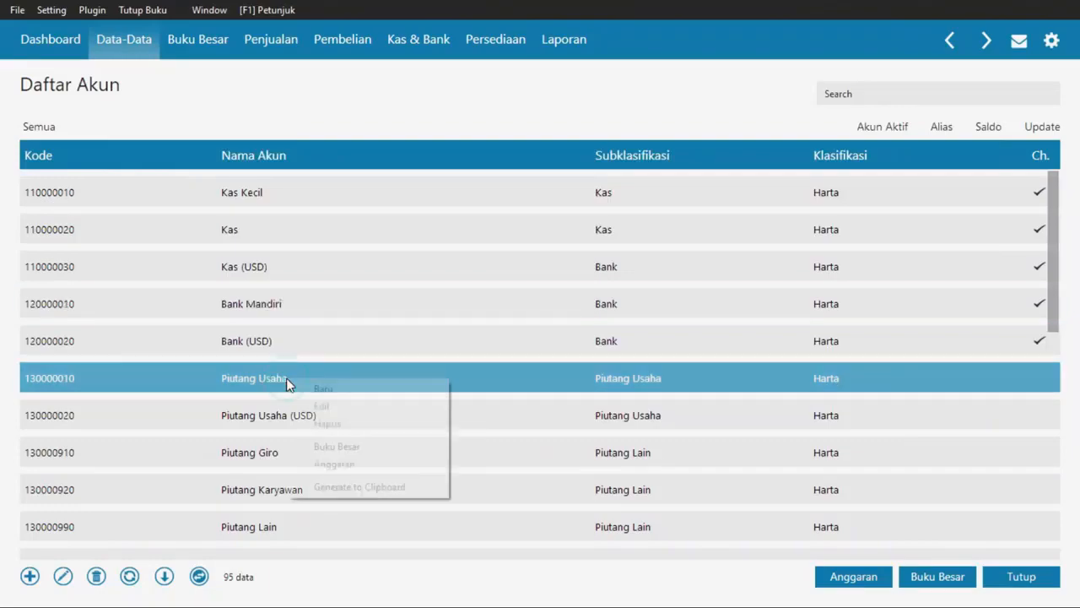
pyautogui.click(339, 410)
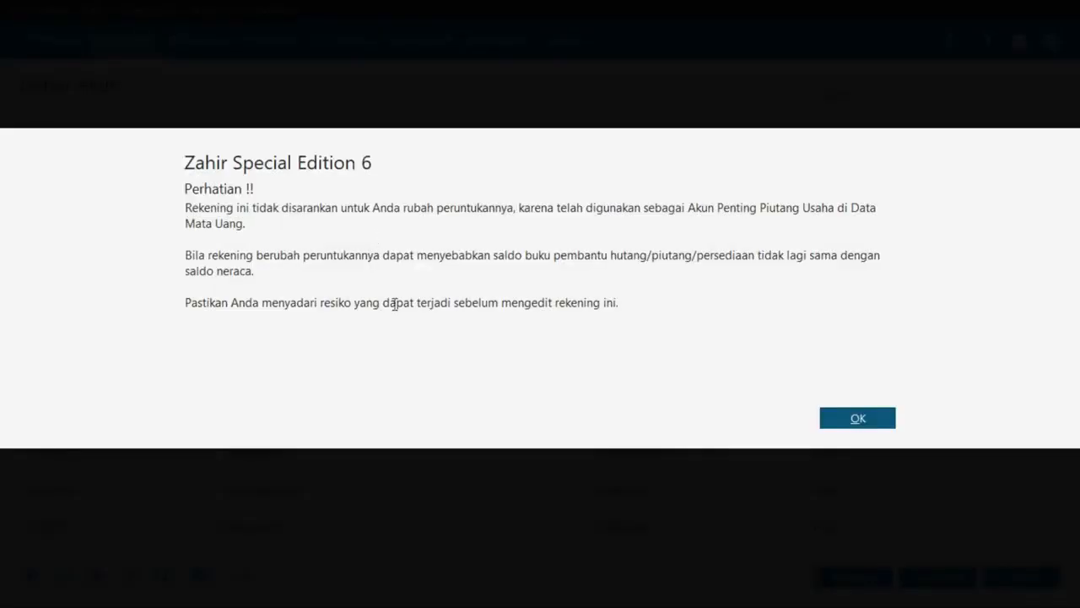
pyautogui.click(839, 418)
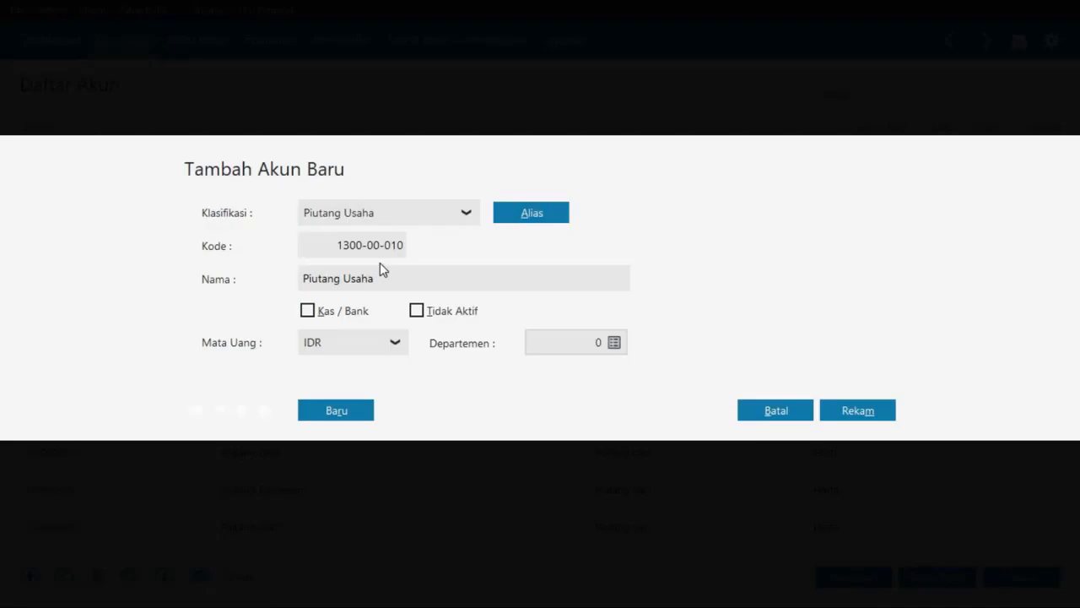
pyautogui.click(379, 278)
pyautogui.click(372, 275)
pyautogui.press('BackSpace')
pyautogui.press('BackSpace')
pyautogui.press('BackSpace')
pyautogui.press('BackSpace')
pyautogui.press('BackSpace')
pyautogui.write('Dagang')
pyautogui.click(876, 410)
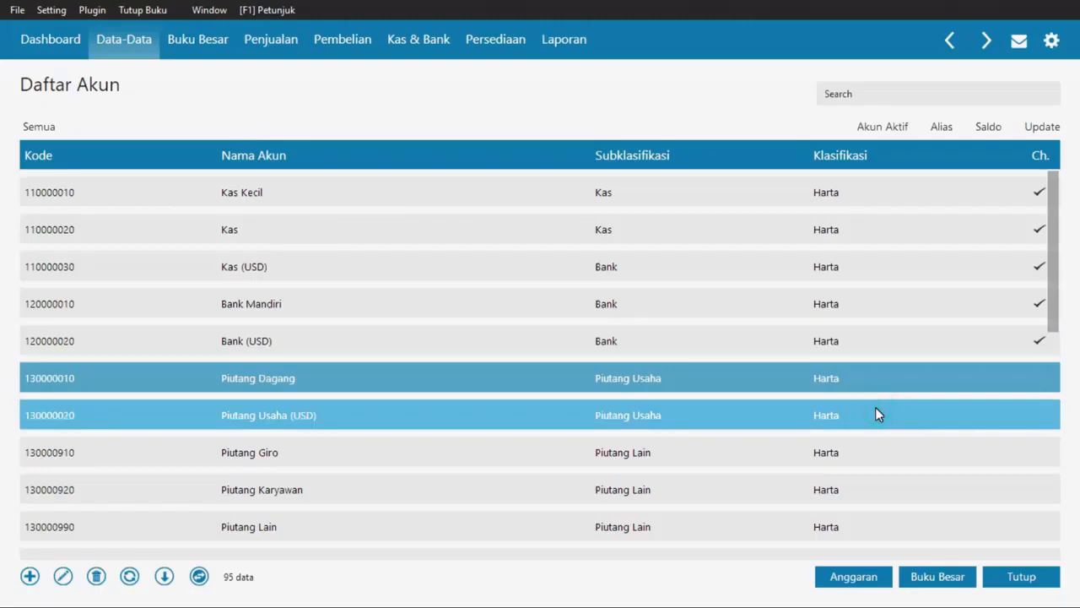
pyautogui.hotkey('alt', 'Tab')
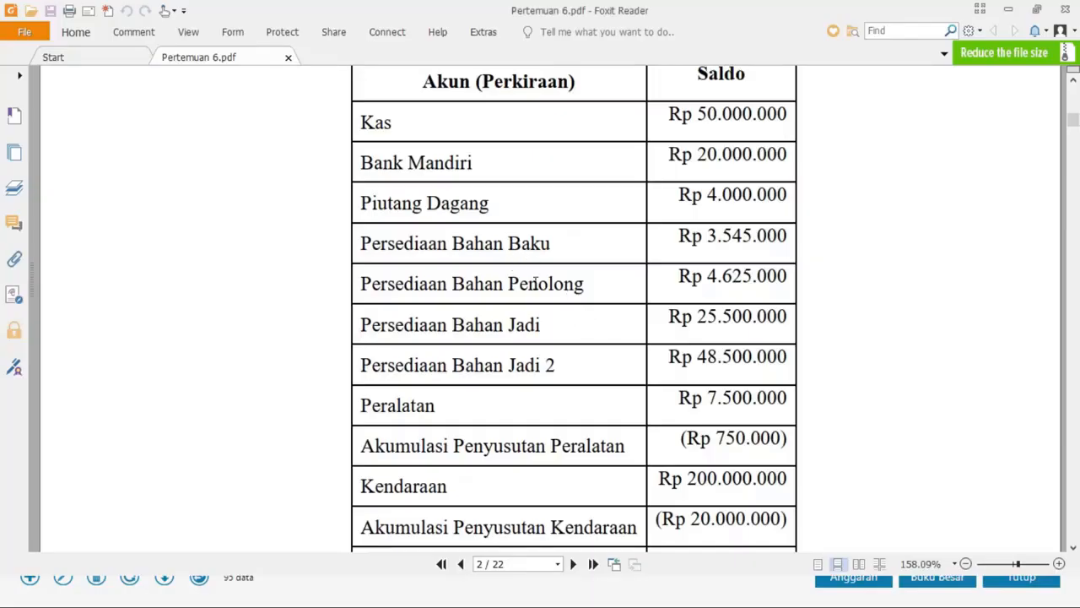
pyautogui.hotkey('alt', 'Tab')
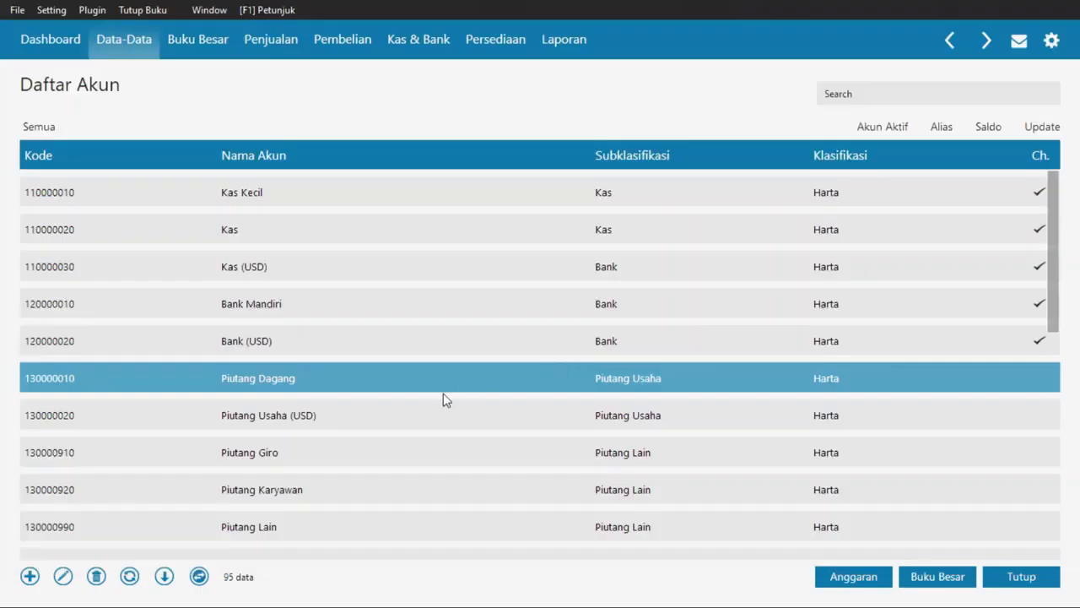
pyautogui.scroll(-2, 441, 405)
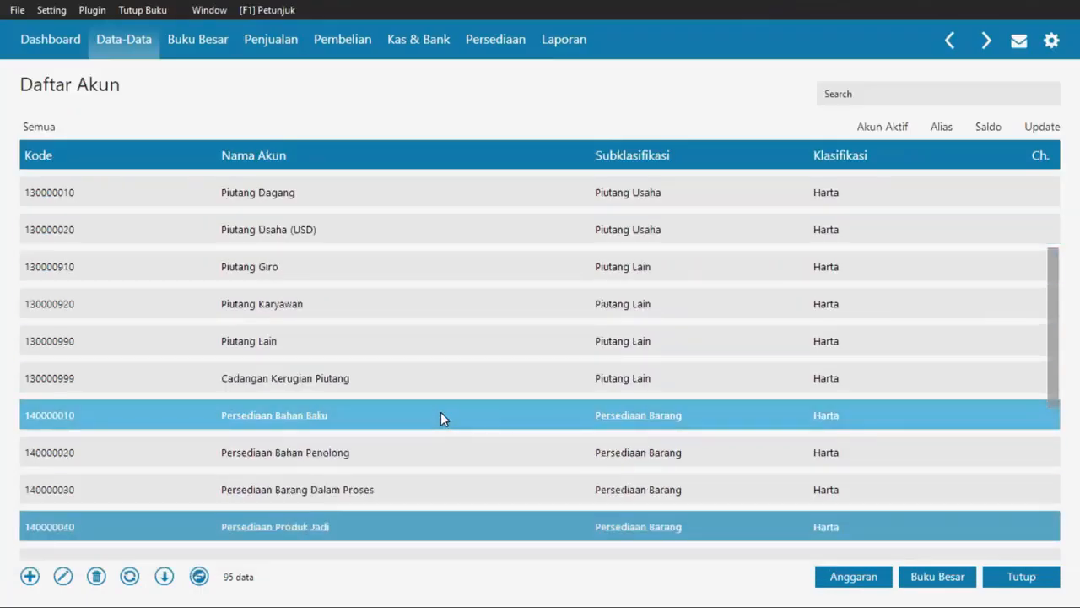
pyautogui.scroll(-2, 440, 412)
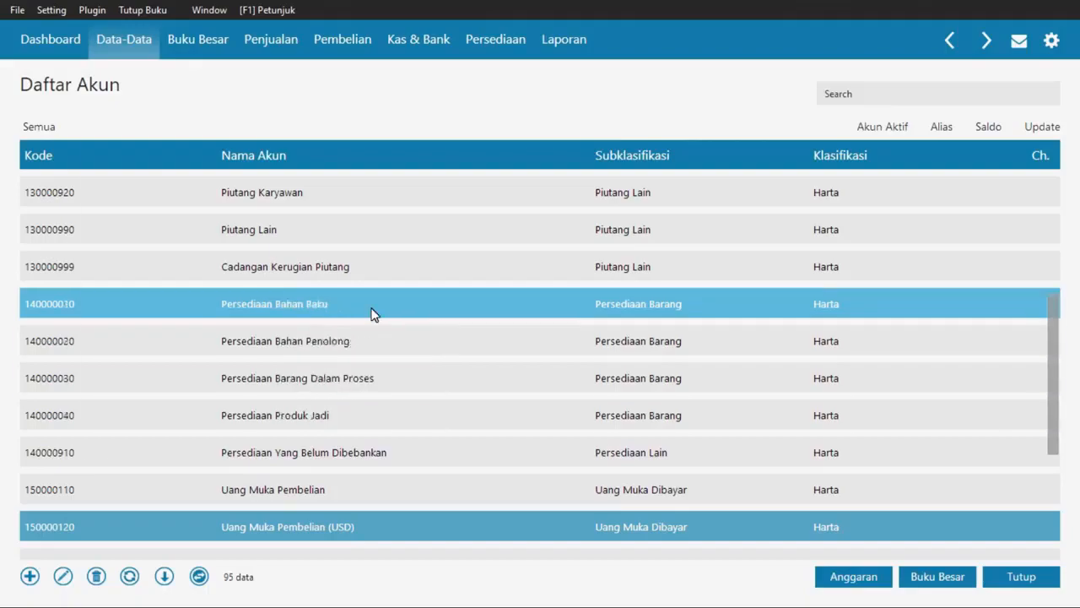
pyautogui.hotkey('alt', 'Tab')
pyautogui.hotkey('alt', 'Tab')
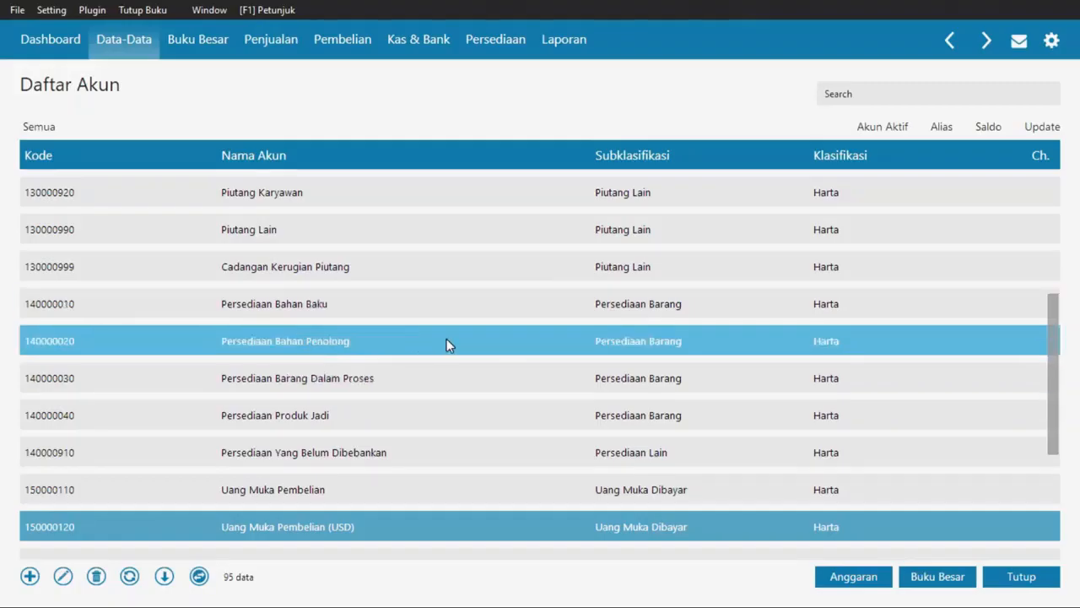
pyautogui.hotkey('alt', 'Tab')
pyautogui.hotkey('alt', 'Tab')
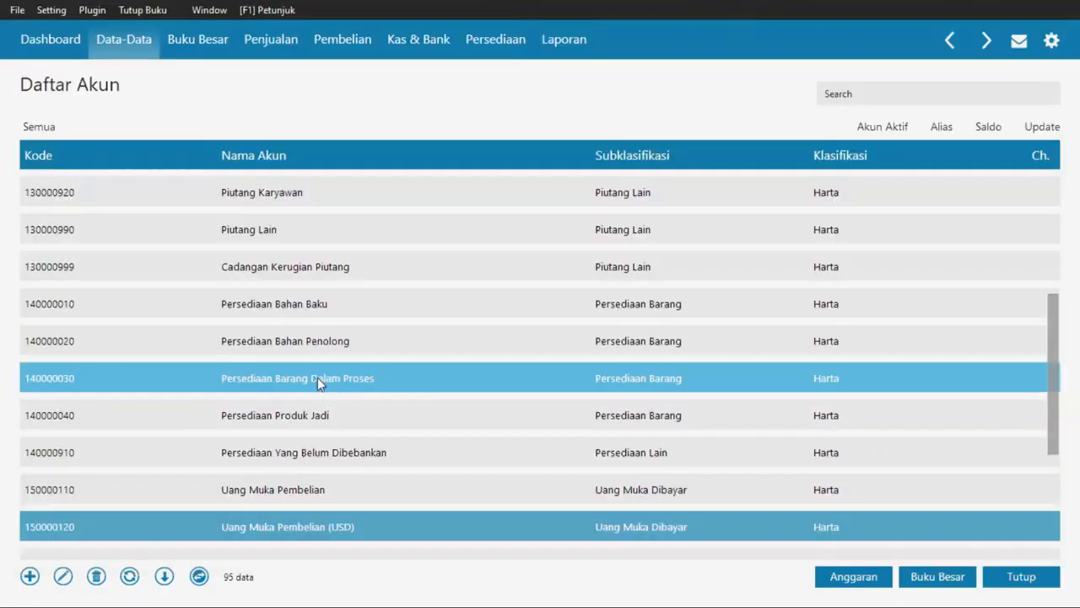
# - Copy the name Persediaan Bahan Jadi from the PDF trial balance, rename Zahir account 140000020 with it, and save
pyautogui.hotkey('alt', 'Tab')
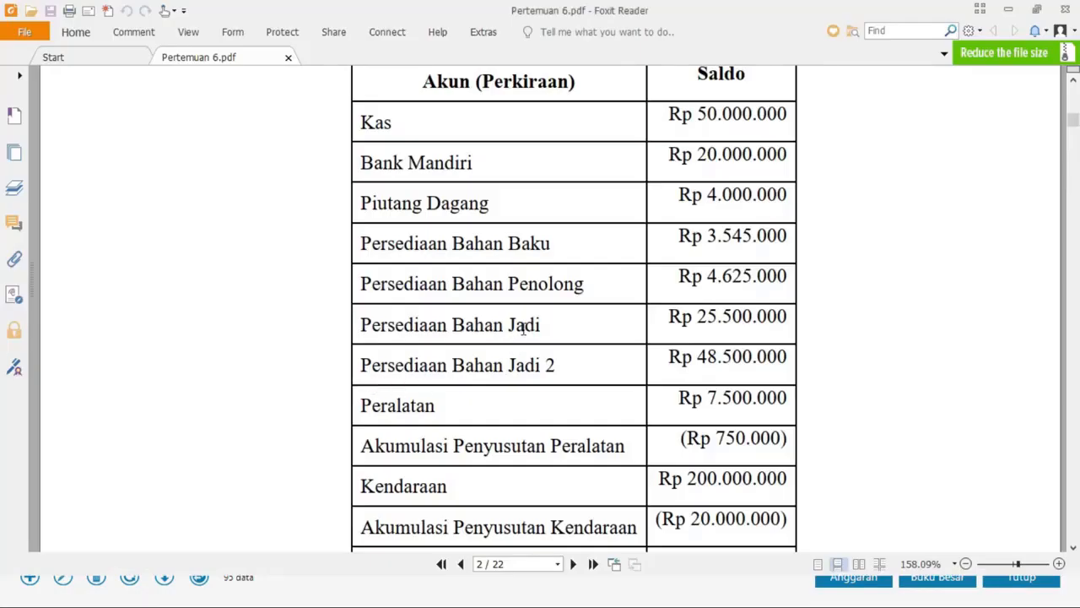
pyautogui.moveTo(546, 327); pyautogui.dragTo(364, 326)
pyautogui.hotkey('ctrl', 'c')
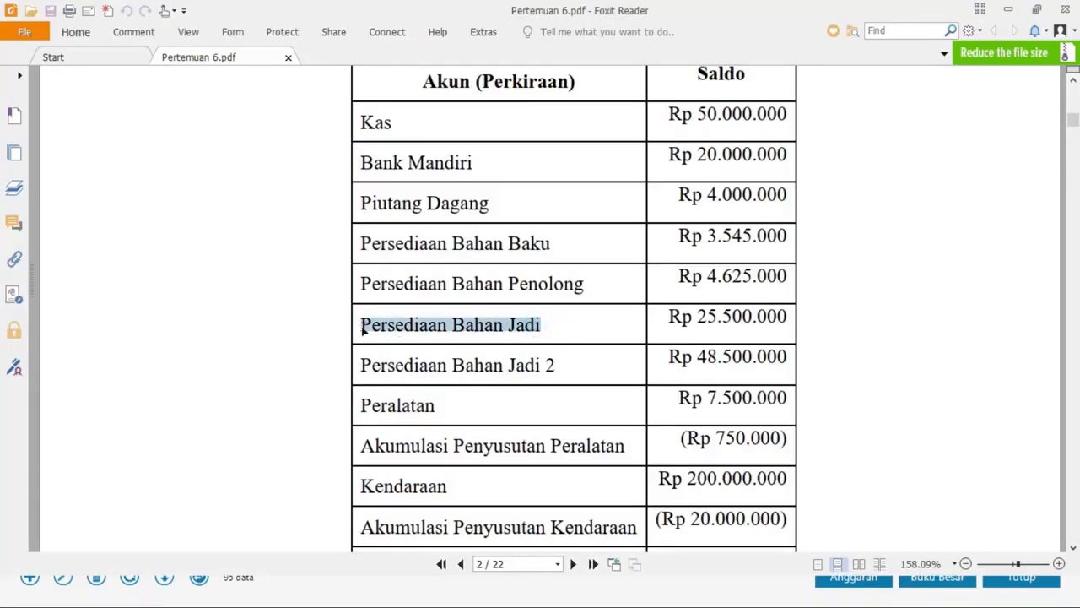
pyautogui.hotkey('alt', 'Tab')
pyautogui.rightClick(364, 343)
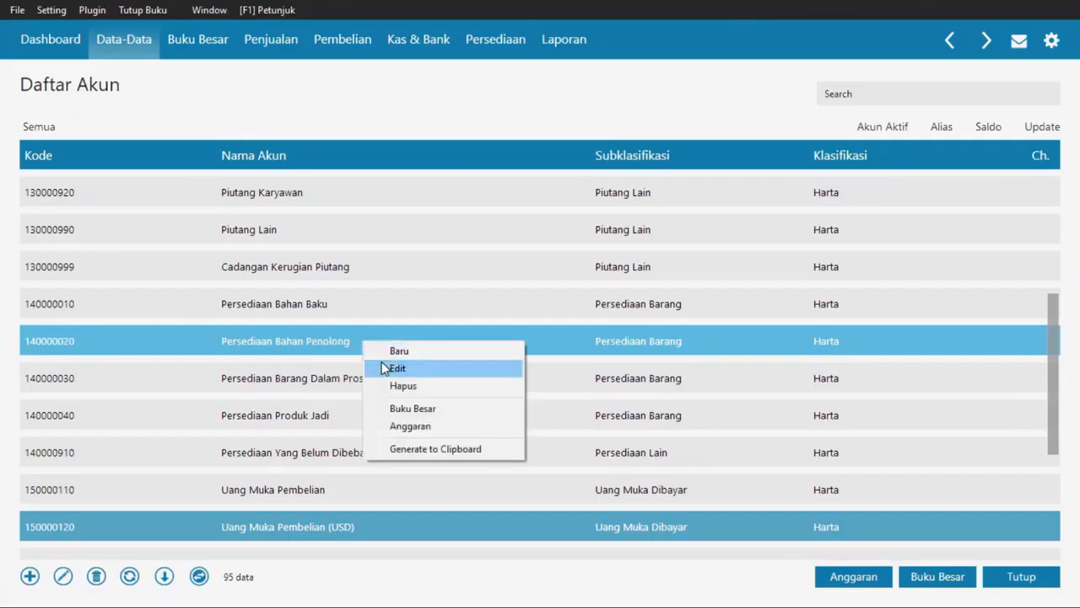
pyautogui.click(383, 364)
pyautogui.click(857, 415)
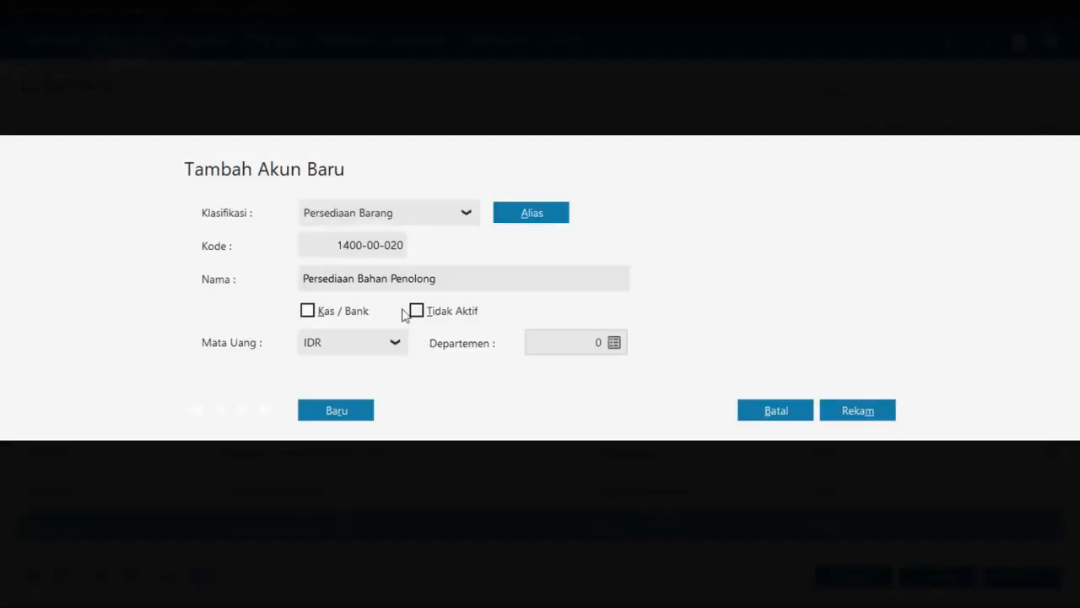
pyautogui.tripleClick(396, 282)
pyautogui.hotkey('ctrl', 'v')
pyautogui.click(859, 412)
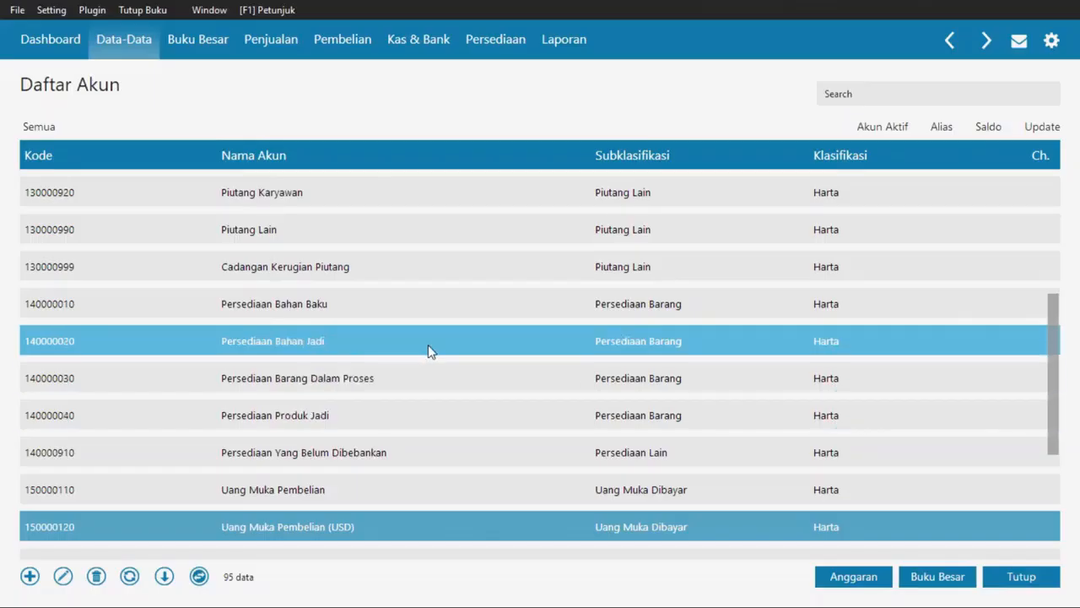
# - Restore the name Persediaan Bahan Penolong on account 140000020 in Zahir, copying it from the PDF trial balance, and save
pyautogui.hotkey('alt', 'Tab')
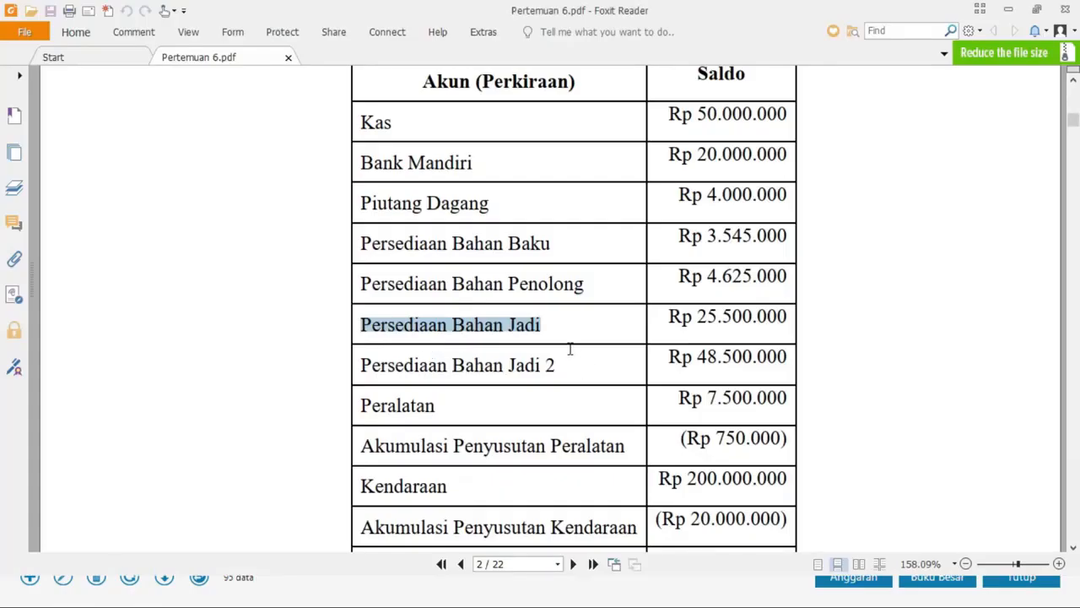
pyautogui.hotkey('alt', 'Tab')
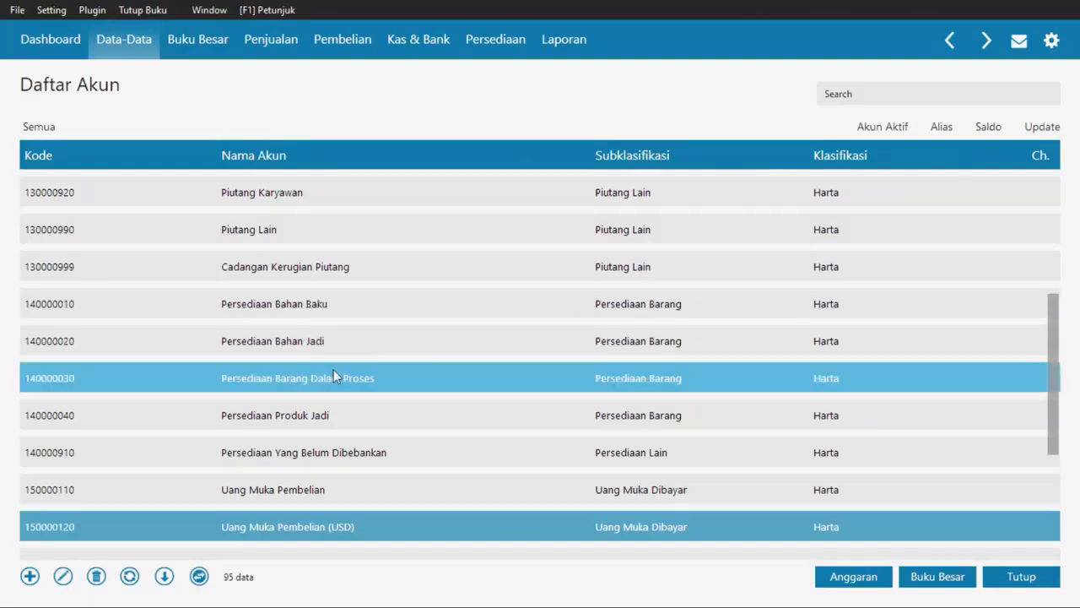
pyautogui.click(316, 379)
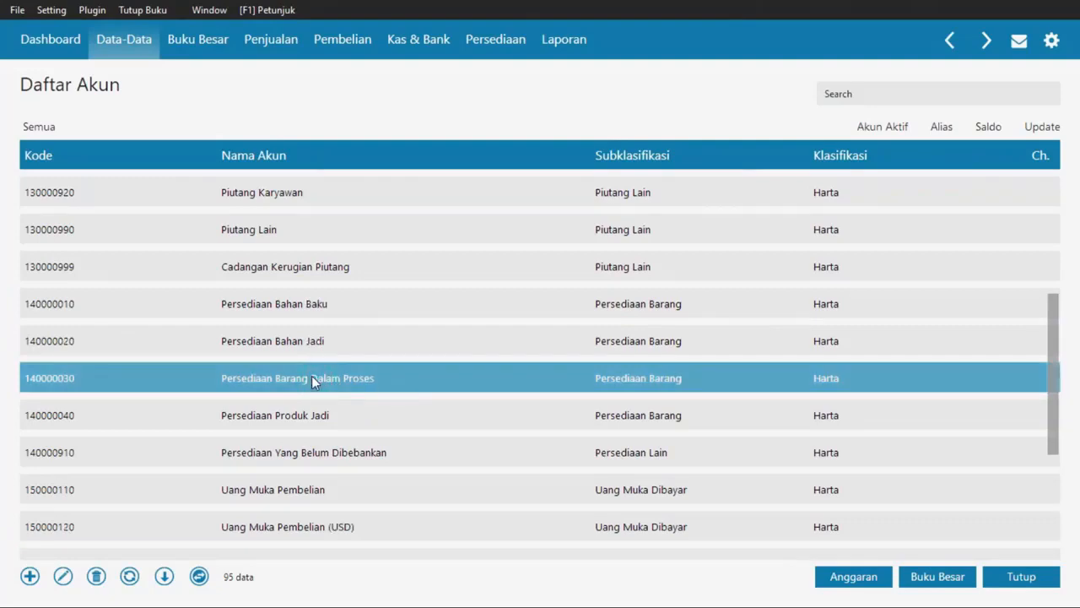
pyautogui.hotkey('alt', 'Tab')
pyautogui.moveTo(592, 285); pyautogui.dragTo(360, 285)
pyautogui.hotkey('ctrl', 'c')
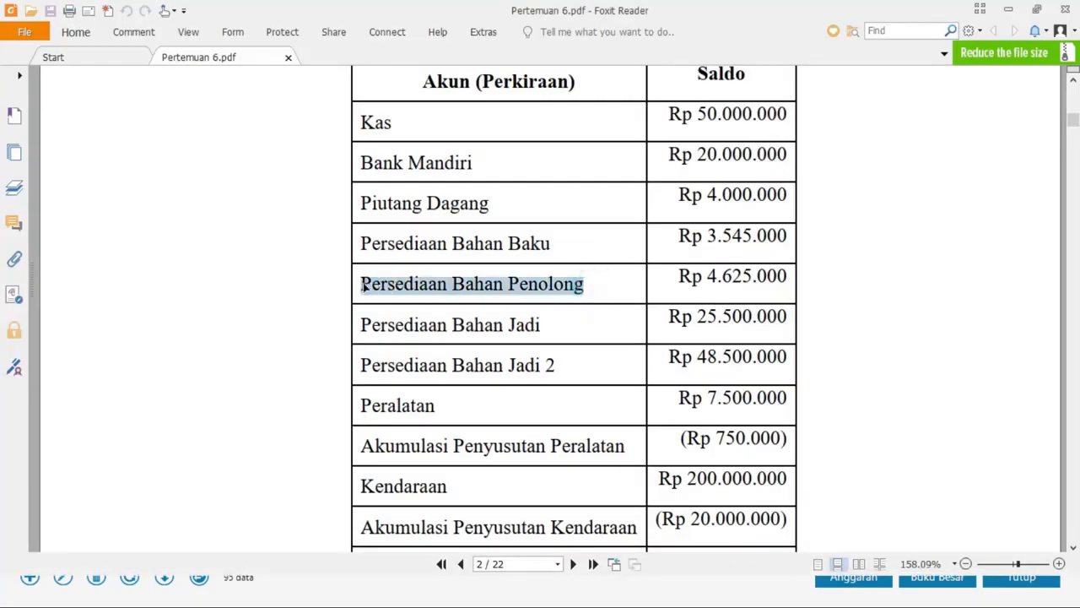
pyautogui.hotkey('alt', 'Tab')
pyautogui.click(290, 342)
pyautogui.rightClick(292, 342)
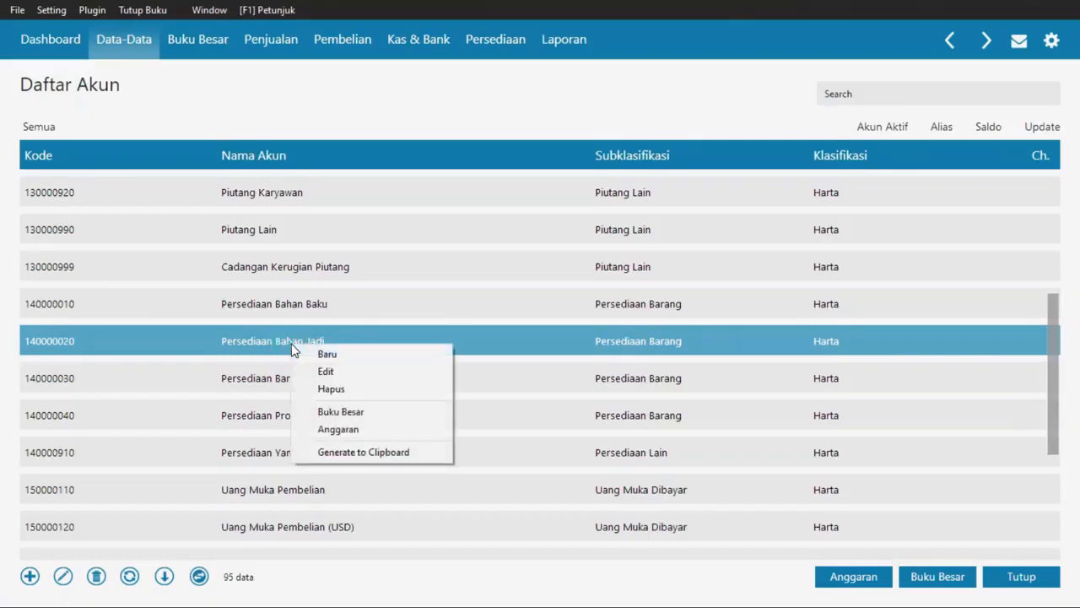
pyautogui.click(319, 369)
pyautogui.hotkey('alt', 'Tab')
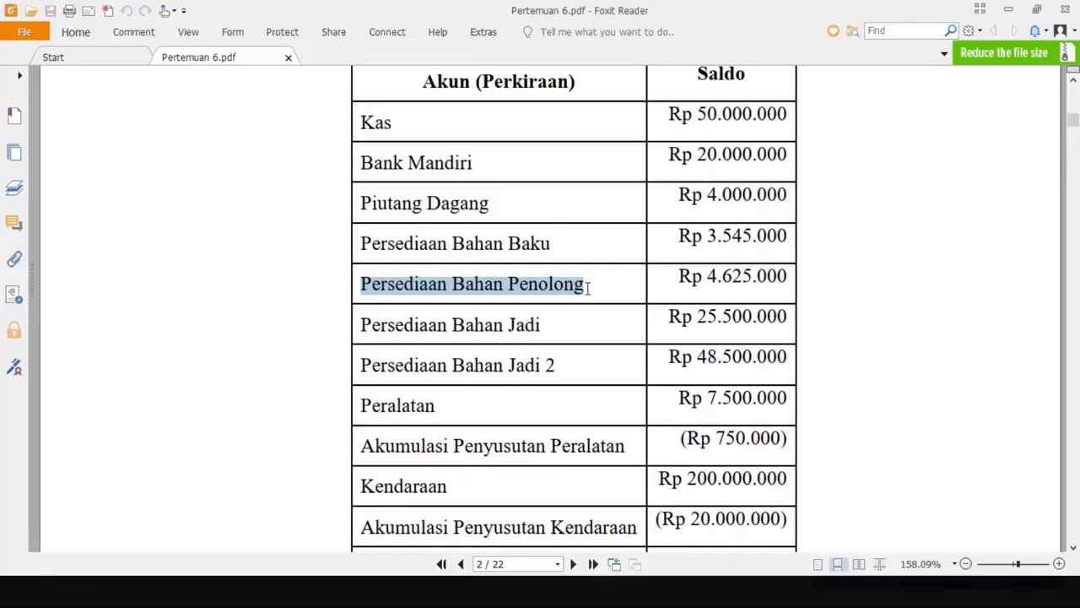
pyautogui.hotkey('alt', 'Tab')
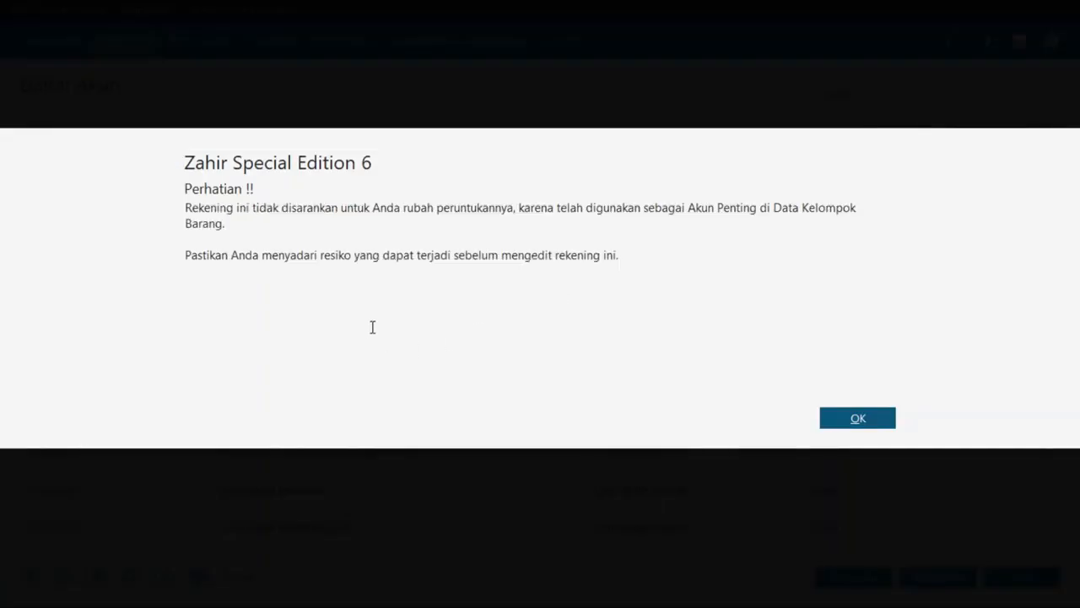
pyautogui.click(845, 419)
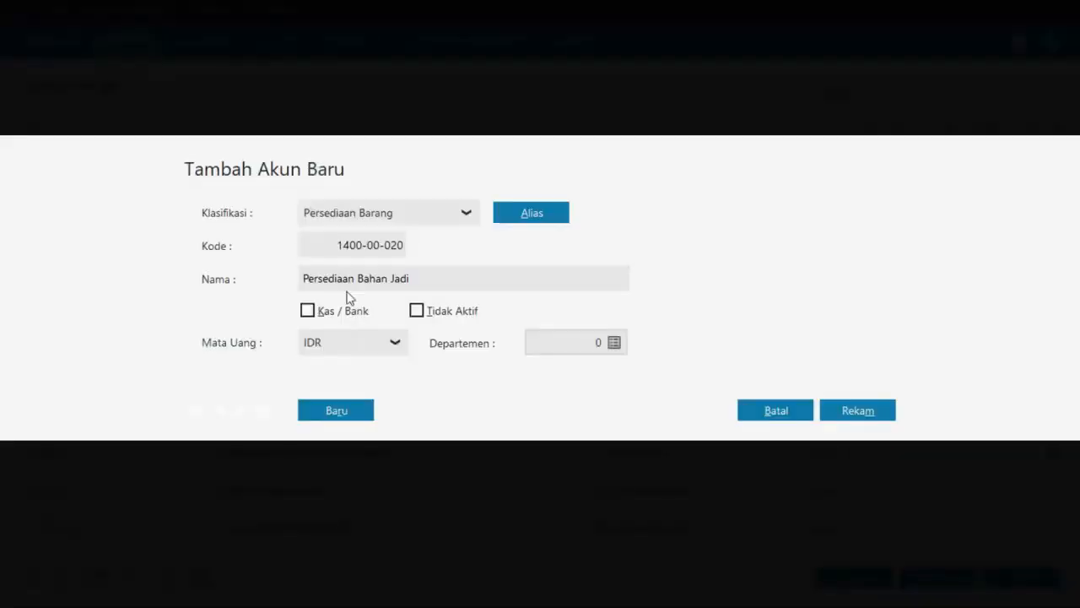
pyautogui.tripleClick(345, 280)
pyautogui.hotkey('ctrl', 'v')
pyautogui.click(857, 410)
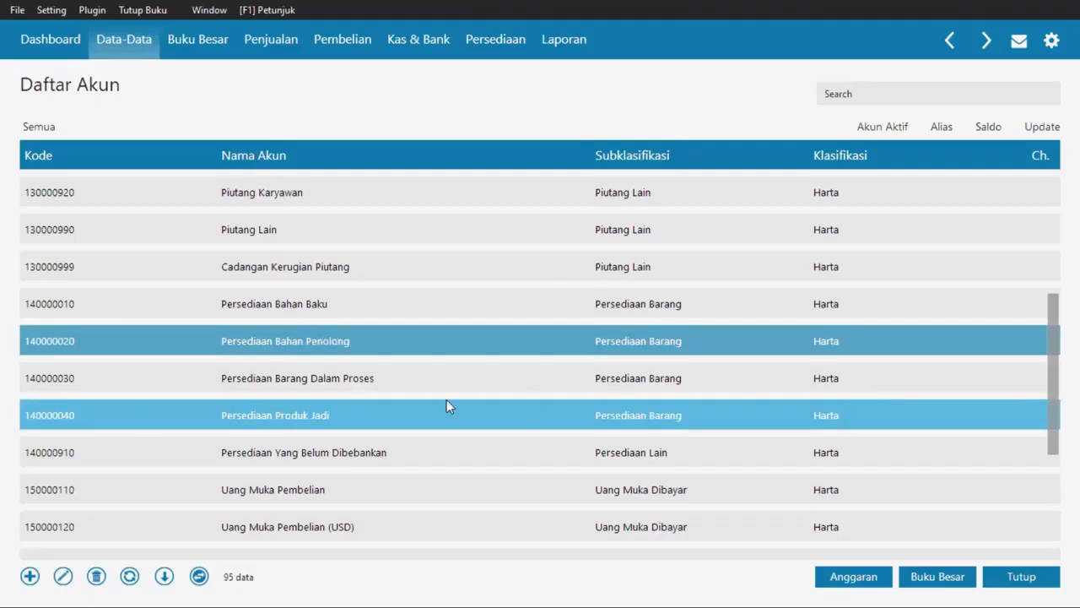
# - Rename account 140000030 in Zahir as Persediaan Bahan Jadi, copying the name from the PDF trial balance, and save it
pyautogui.hotkey('alt', 'Tab')
pyautogui.moveTo(549, 328); pyautogui.dragTo(359, 325)
pyautogui.hotkey('ctrl', 'c')
pyautogui.hotkey('alt', 'Tab')
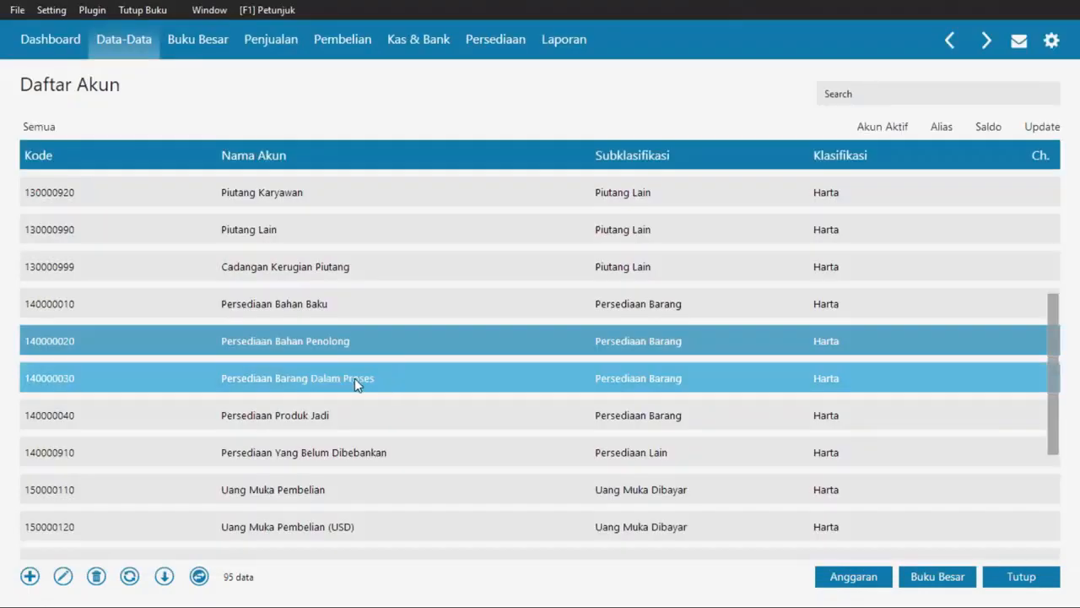
pyautogui.rightClick(355, 378)
pyautogui.click(387, 406)
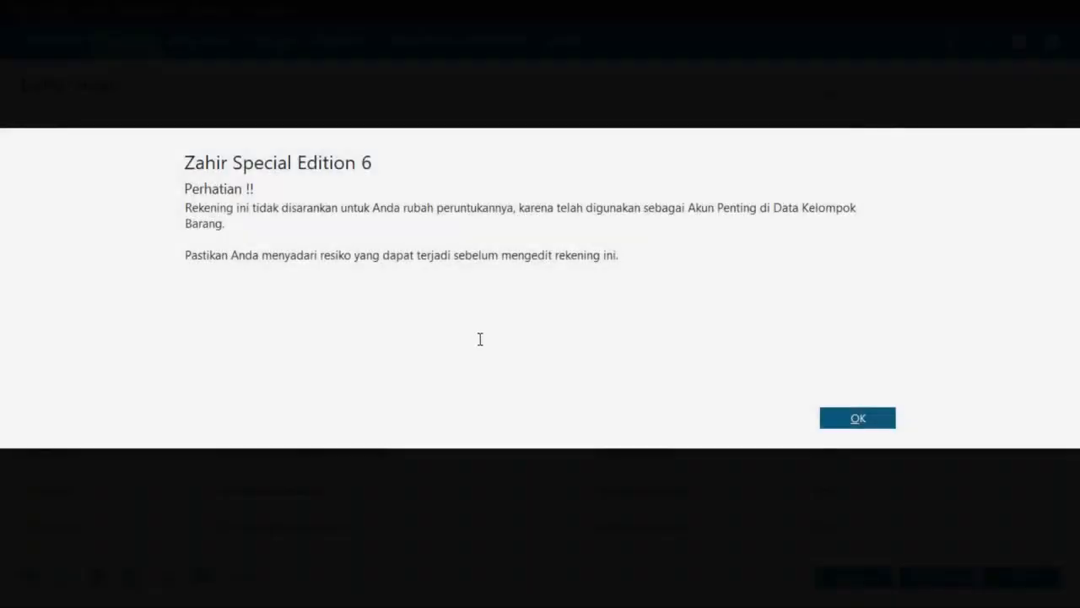
pyautogui.click(848, 416)
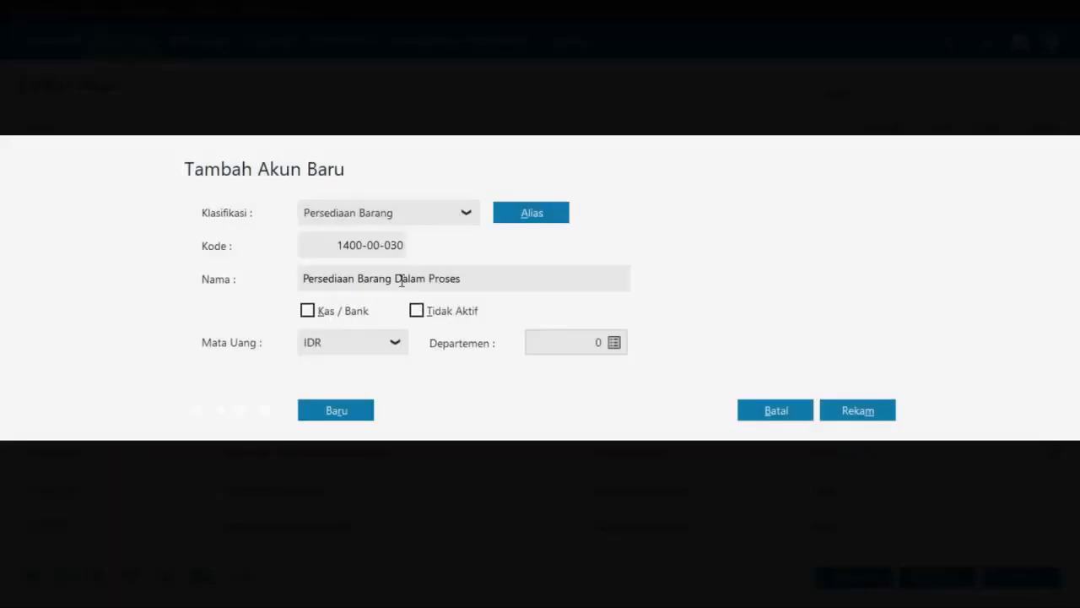
pyautogui.tripleClick(400, 277)
pyautogui.hotkey('ctrl', 'v')
pyautogui.click(852, 411)
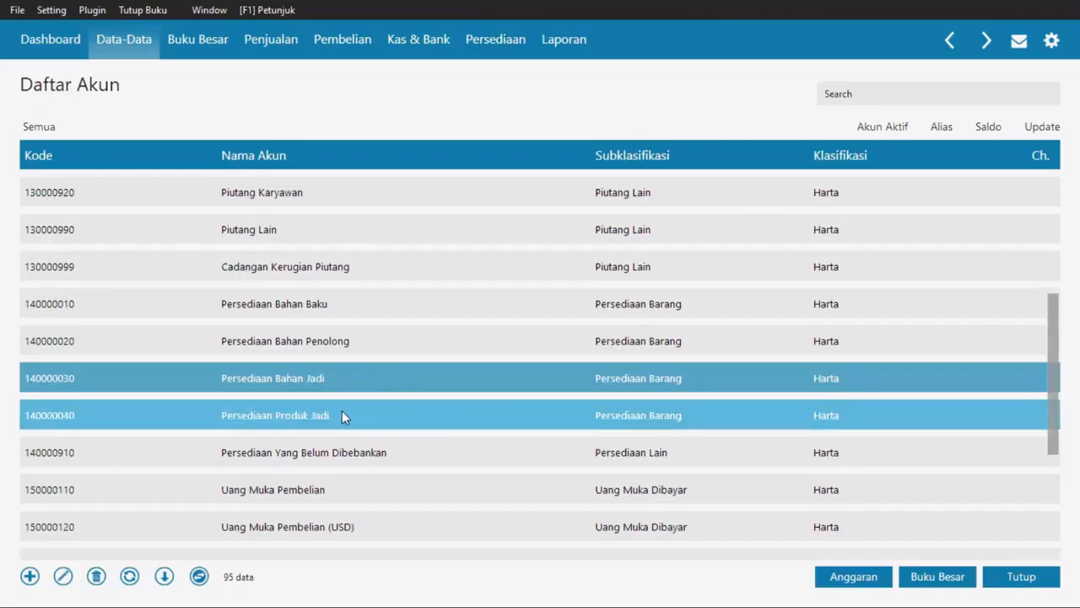
# - Rename account 140000040 in Zahir as Persediaan Bahan Jadi 2, copying the name from the PDF trial balance, and save it
pyautogui.hotkey('alt', 'Tab')
pyautogui.tripleClick(584, 364)
pyautogui.hotkey('ctrl', 'c')
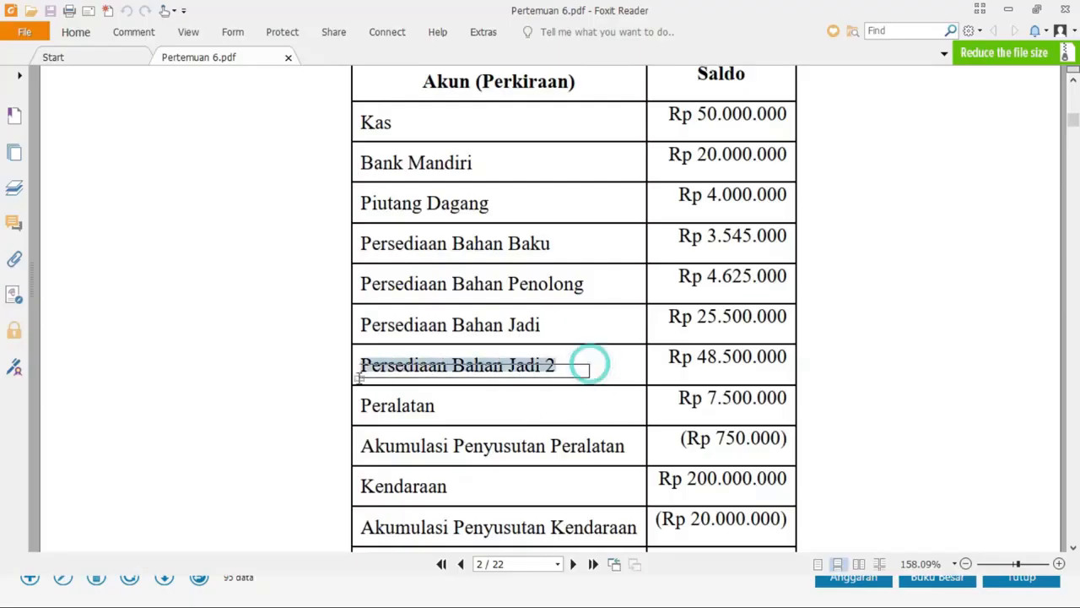
pyautogui.hotkey('alt', 'Tab')
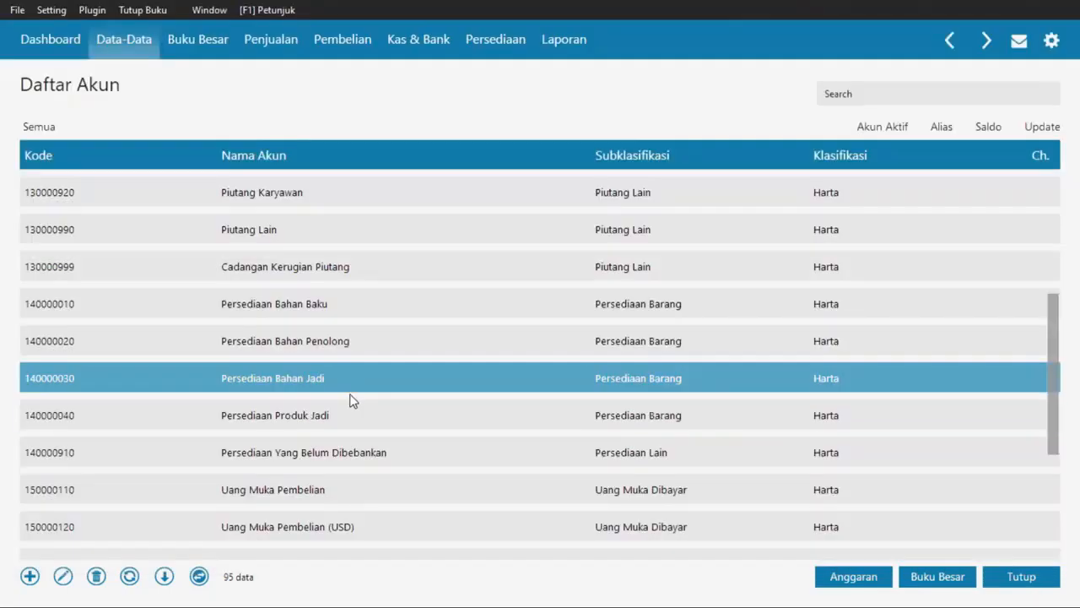
pyautogui.click(313, 413)
pyautogui.rightClick(313, 415)
pyautogui.click(348, 438)
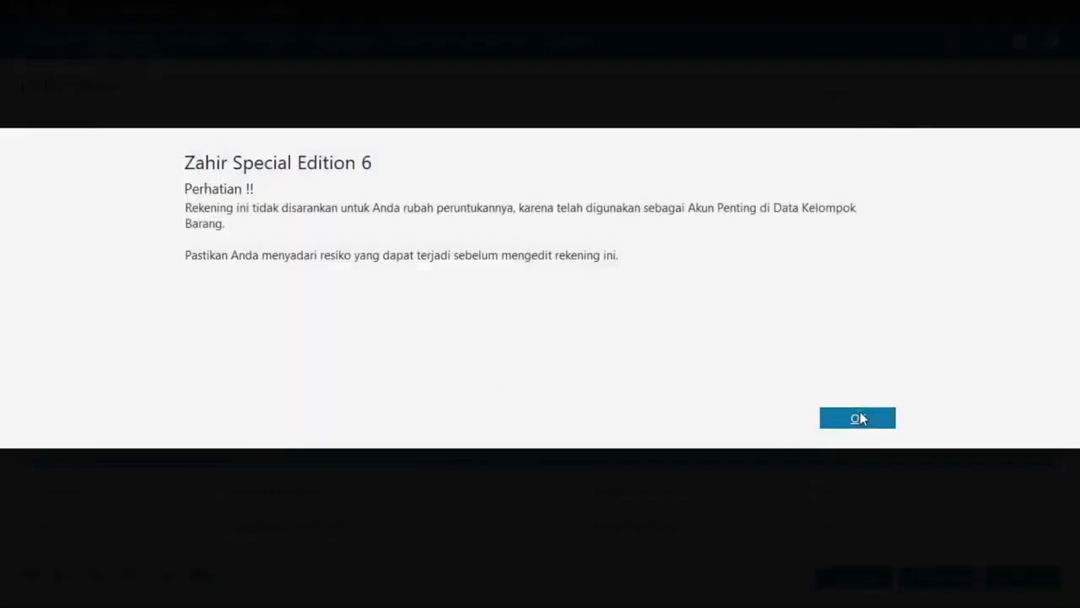
pyautogui.click(855, 417)
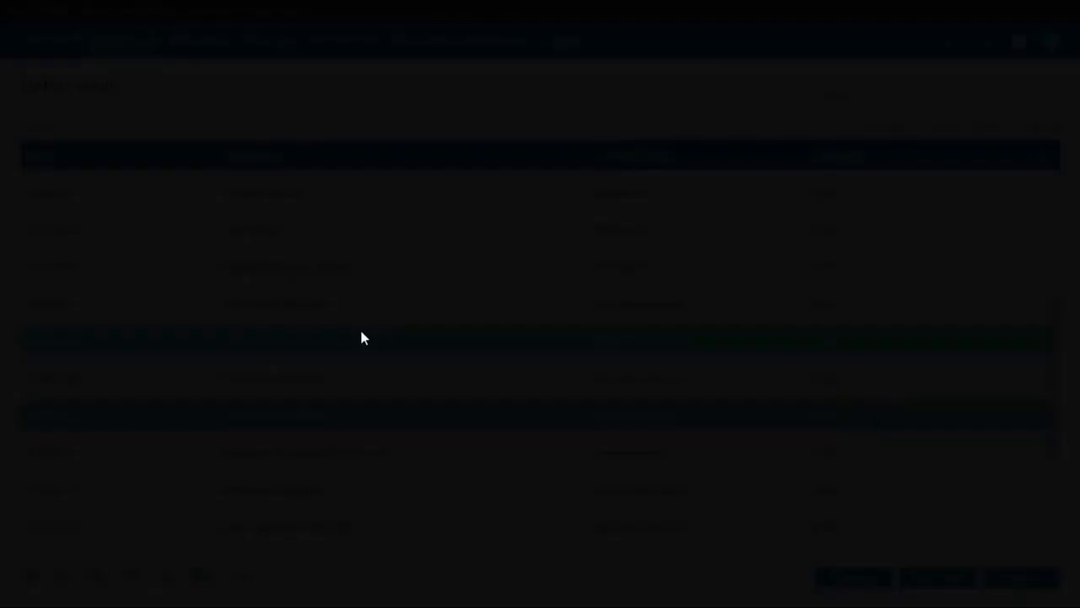
pyautogui.click(366, 279)
pyautogui.hotkey('ctrl', 'v')
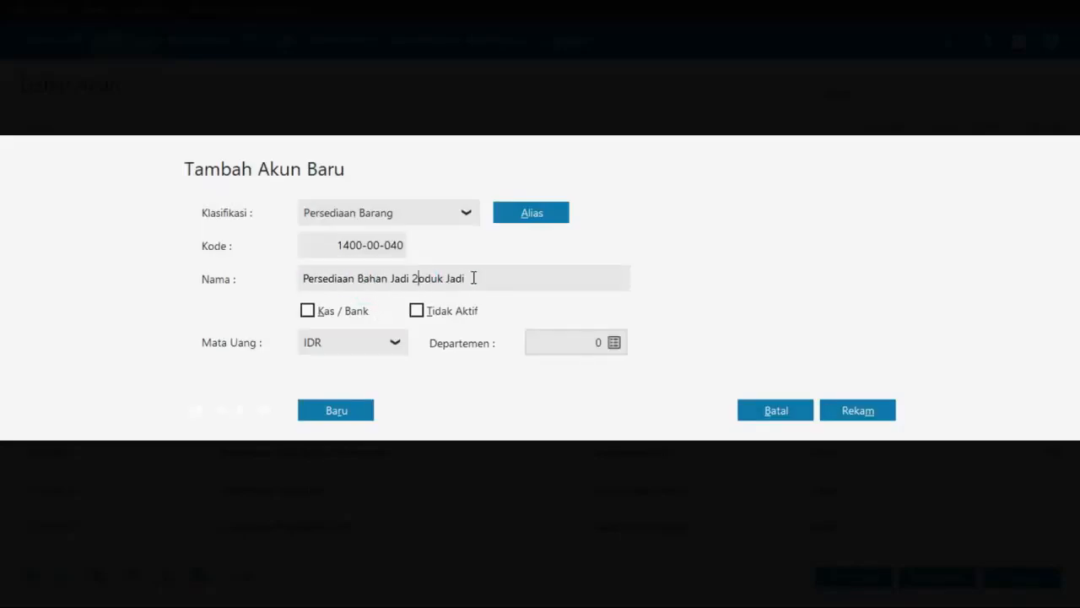
pyautogui.moveTo(472, 277); pyautogui.dragTo(183, 268)
pyautogui.hotkey('ctrl', 'v')
pyautogui.click(849, 408)
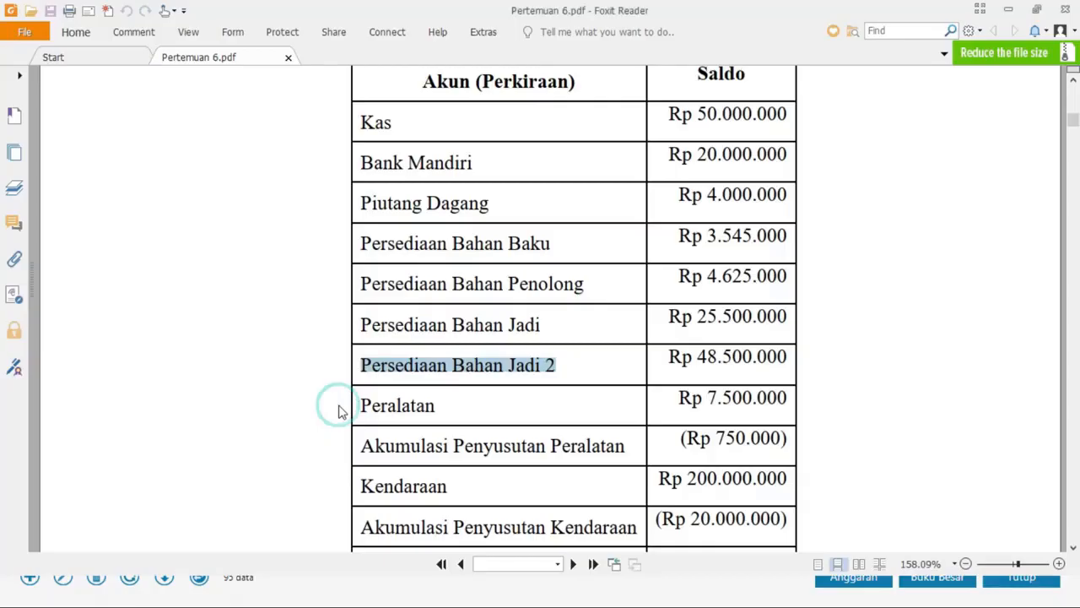
# - Check the PDF trial balance for the next account, rename the fixed-asset account Mesin & Peralatan (170000030) in Zahir as Peralatan, and save it
pyautogui.hotkey('alt', 'Tab')
pyautogui.scroll(-3, 551, 392)
pyautogui.hotkey('alt', 'Tab')
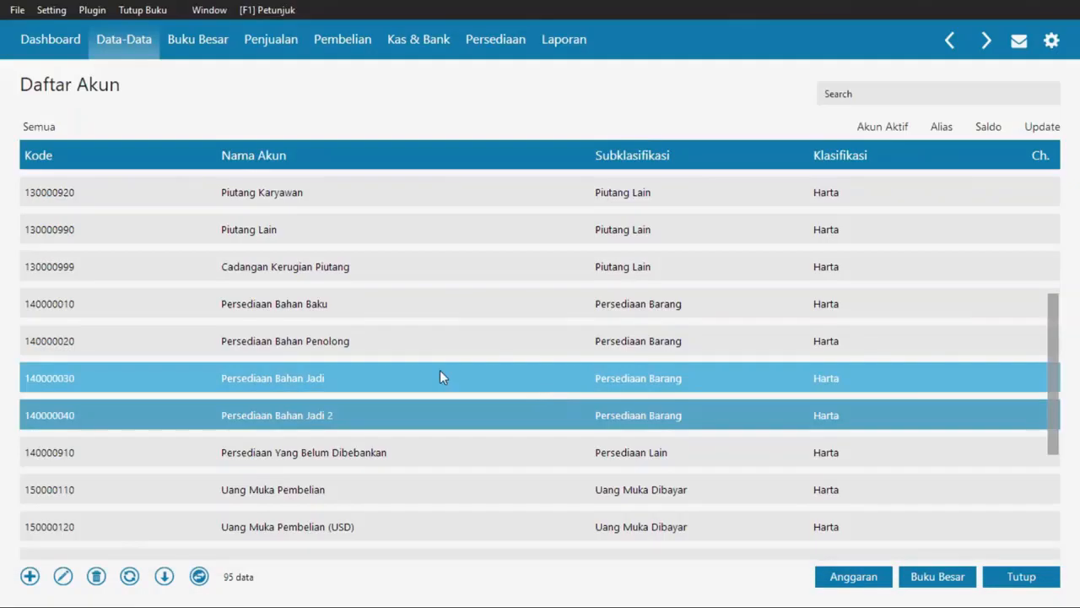
pyautogui.scroll(-5, 431, 372)
pyautogui.scroll(3, 424, 372)
pyautogui.scroll(-5, 426, 370)
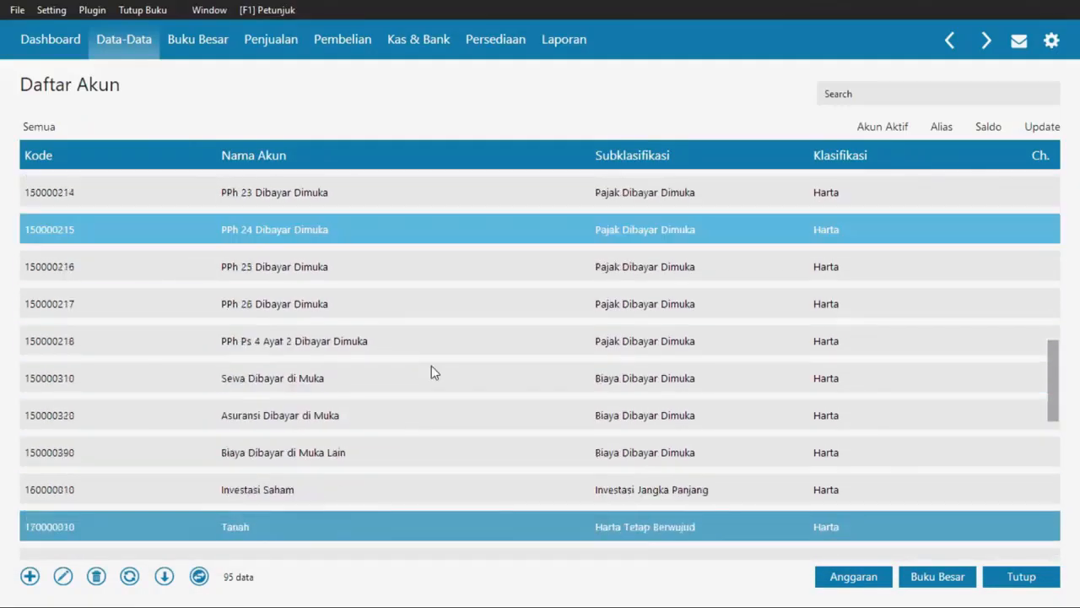
pyautogui.scroll(-2, 431, 371)
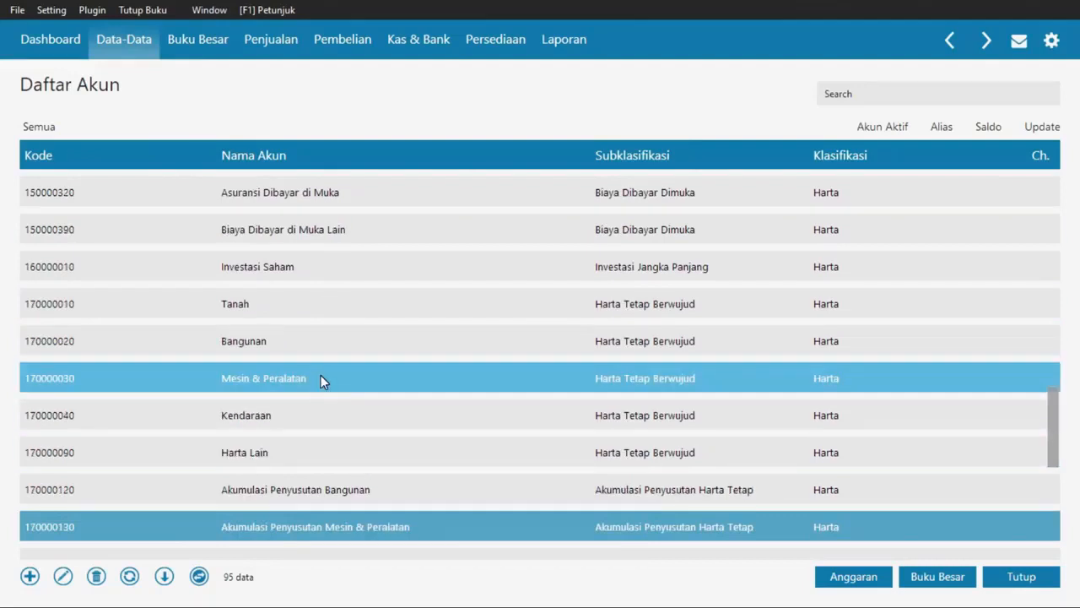
pyautogui.doubleClick(321, 378)
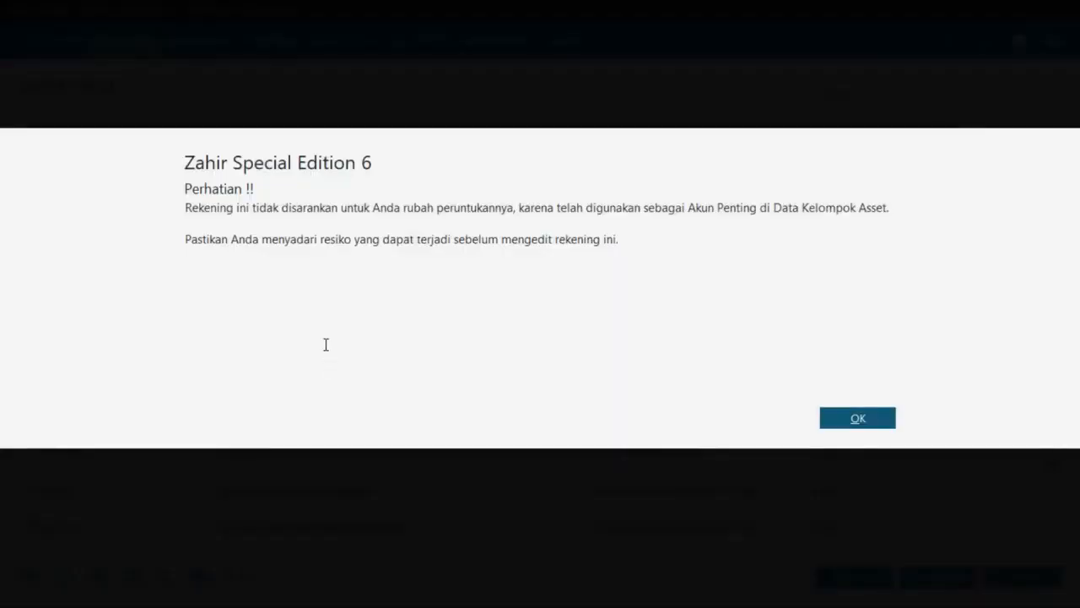
pyautogui.click(875, 421)
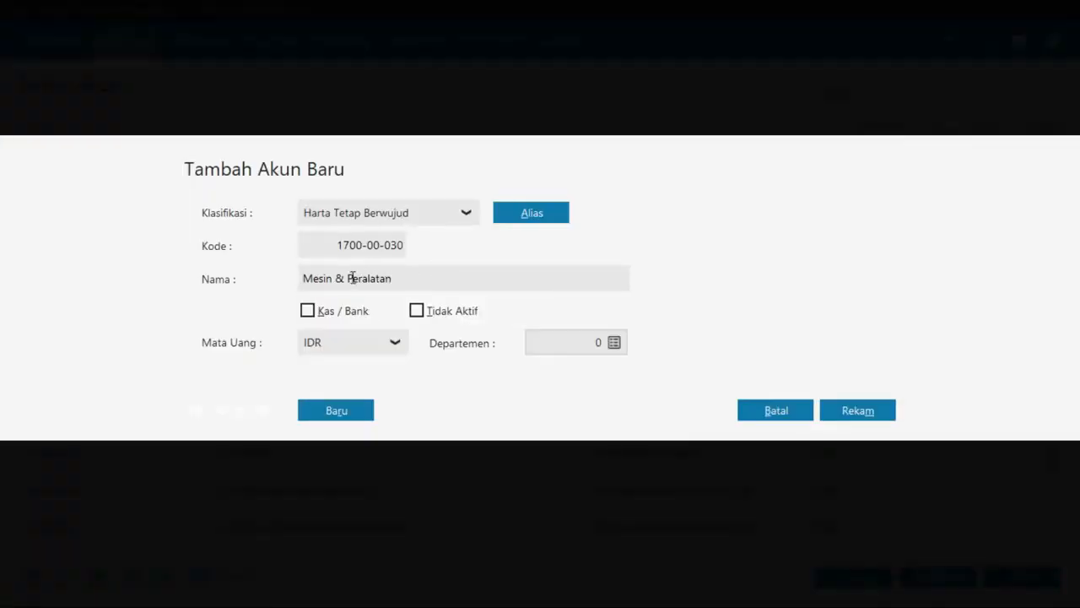
pyautogui.click(346, 279)
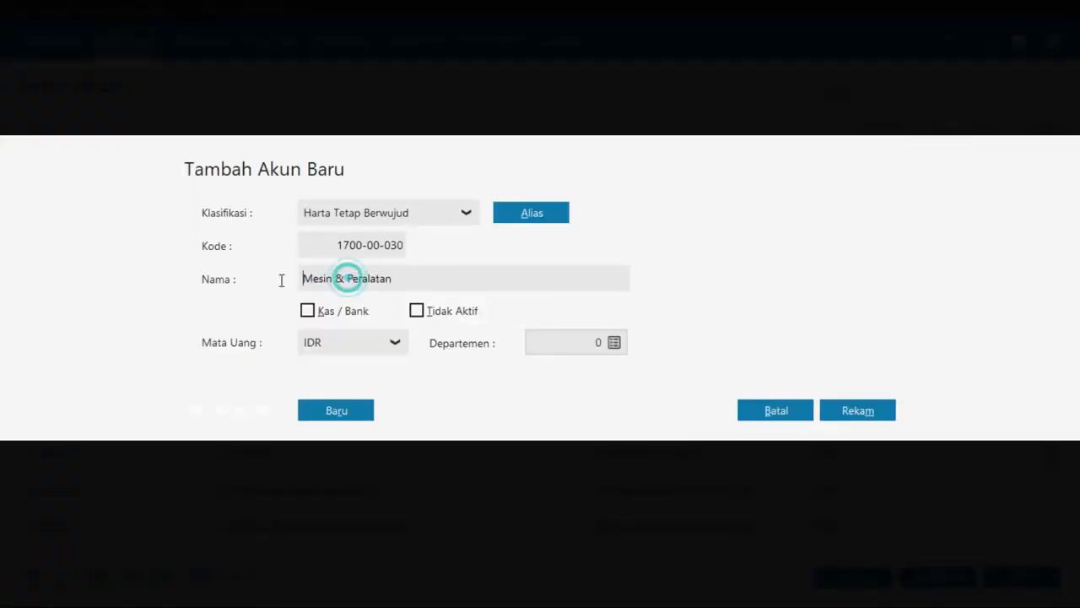
pyautogui.press('Delete')
pyautogui.press('Delete')
pyautogui.press('Delete')
pyautogui.press('Delete')
pyautogui.press('Delete')
pyautogui.press('Delete')
pyautogui.press('Delete')
pyautogui.press('Delete')
pyautogui.click(857, 410)
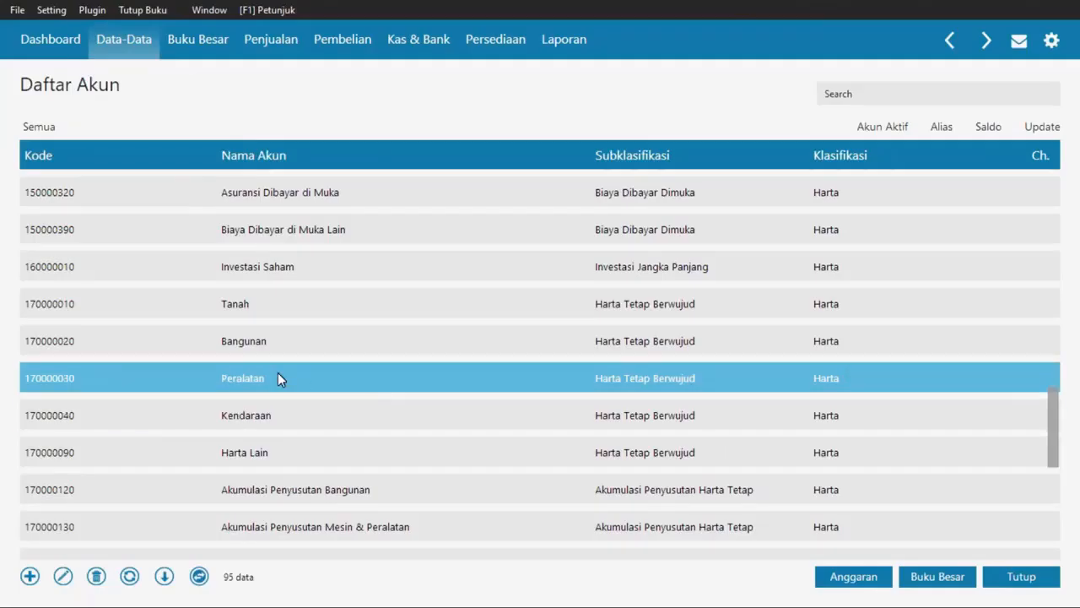
# - Rename the accumulated depreciation account 170000130 (Mesin & Peralatan) as Akumulasi Penyusutan Peralatan and save it
pyautogui.scroll(-1, 279, 380)
pyautogui.scroll(-1, 278, 376)
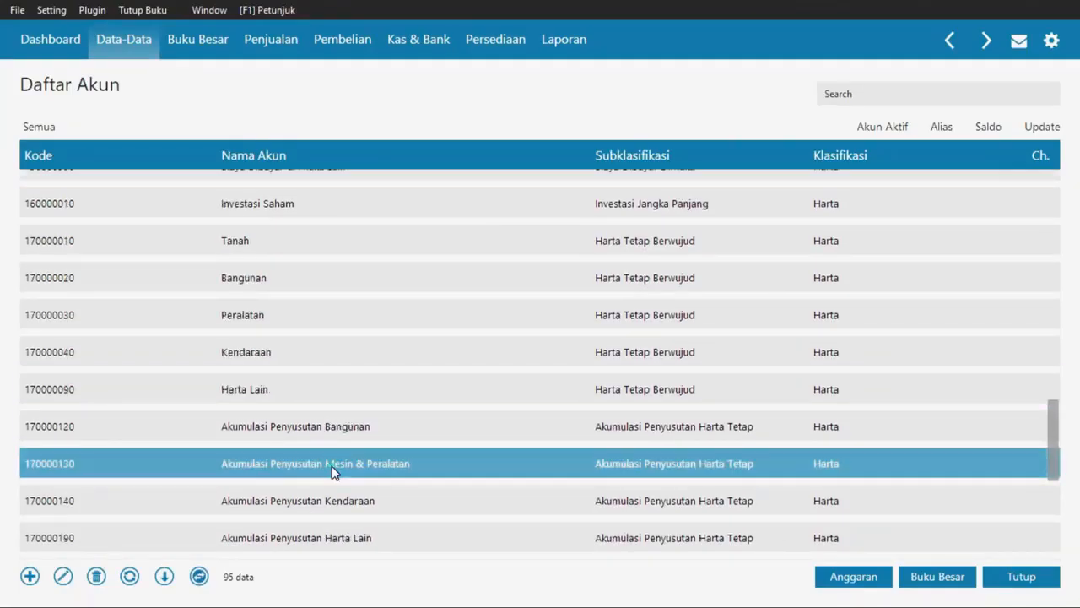
pyautogui.doubleClick(332, 468)
pyautogui.click(835, 418)
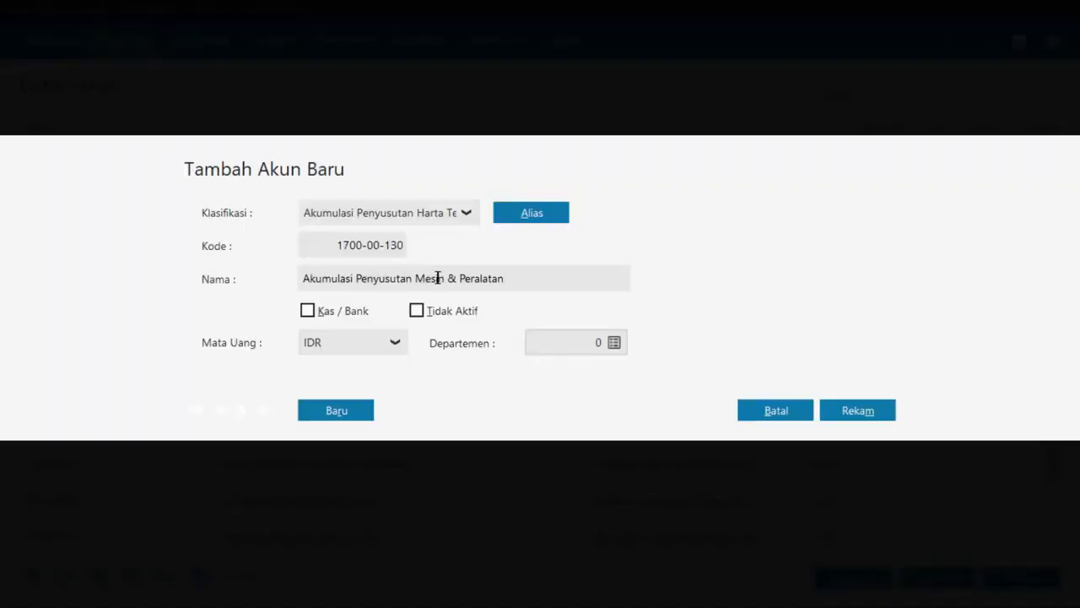
pyautogui.click(438, 279)
pyautogui.click(458, 278)
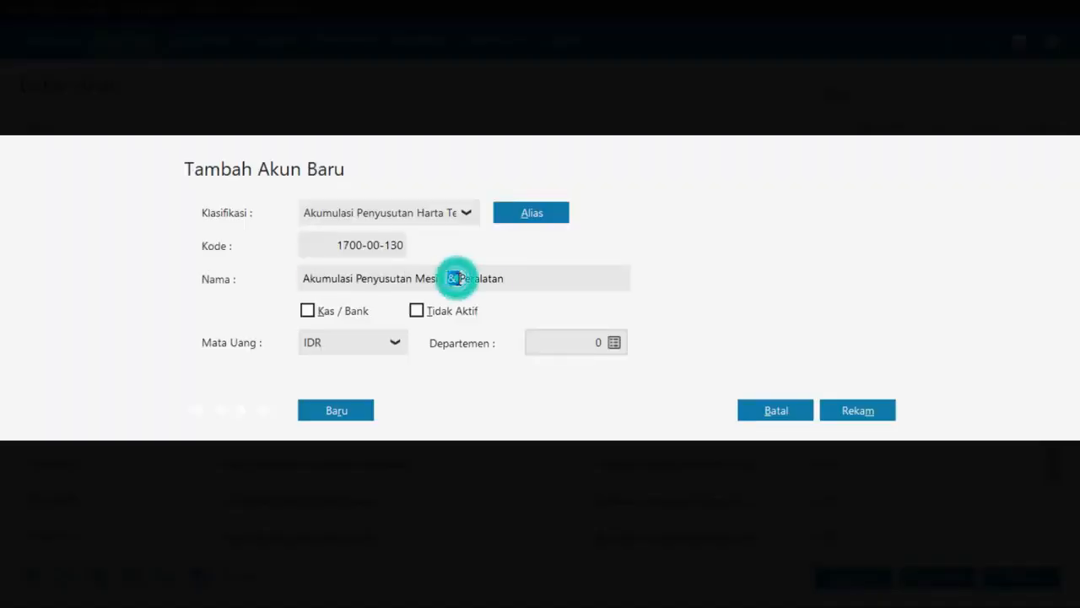
pyautogui.press('BackSpace')
pyautogui.press('BackSpace')
pyautogui.press('BackSpace')
pyautogui.press('BackSpace')
pyautogui.press('BackSpace')
pyautogui.press('BackSpace')
pyautogui.press('BackSpace')
pyautogui.press('BackSpace')
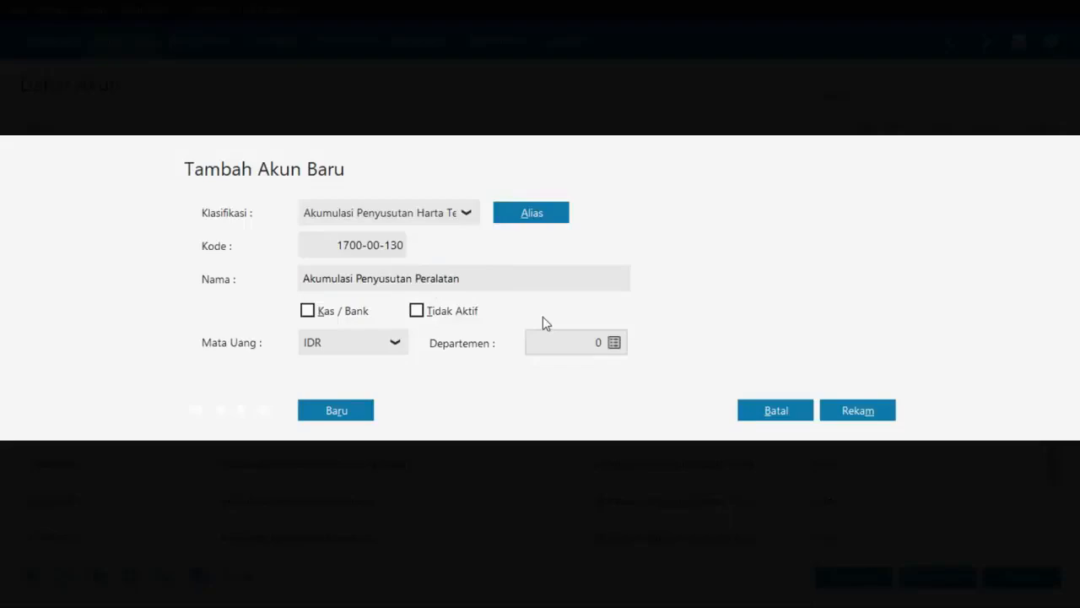
pyautogui.click(875, 410)
# - Rename the depreciation expense account 710000030 (Mesin & Peralatan) as Beban Penyusutan Peralatan and save it
pyautogui.scroll(-10, 421, 341)
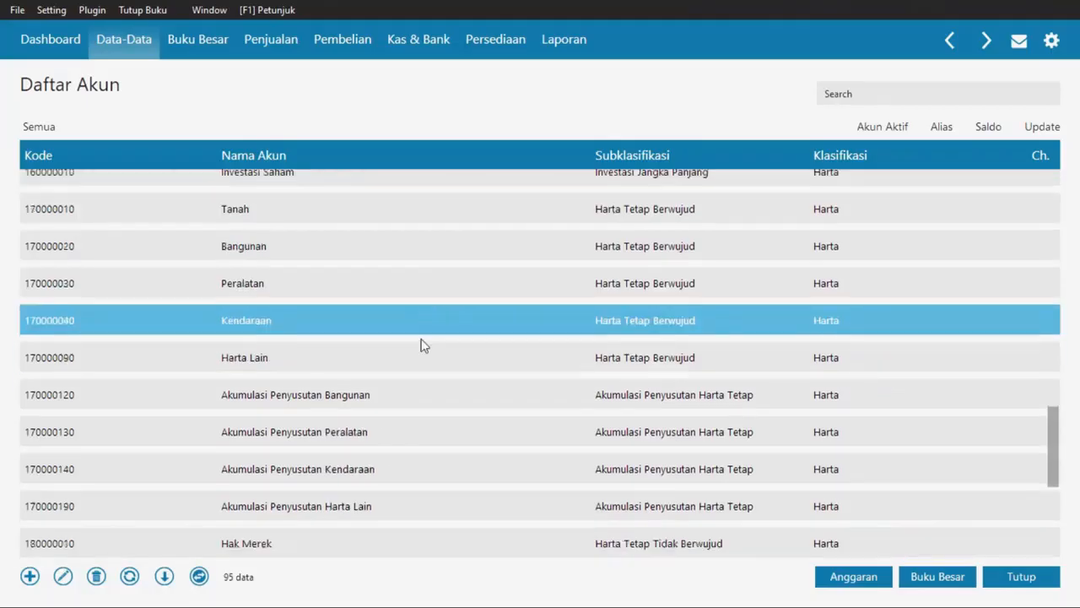
pyautogui.scroll(-10, 422, 341)
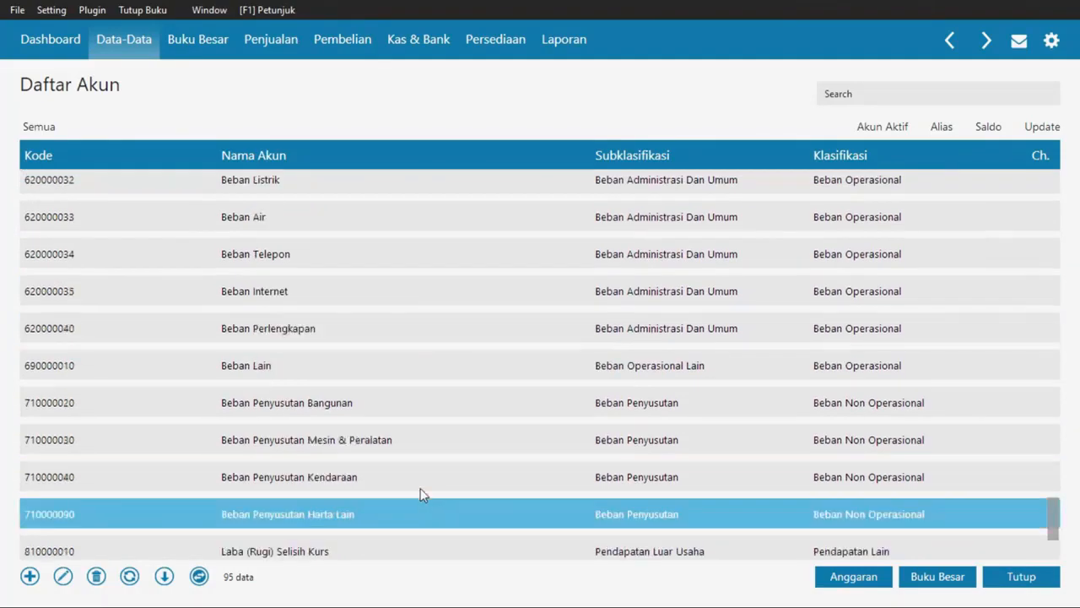
pyautogui.click(412, 440)
pyautogui.doubleClick(413, 448)
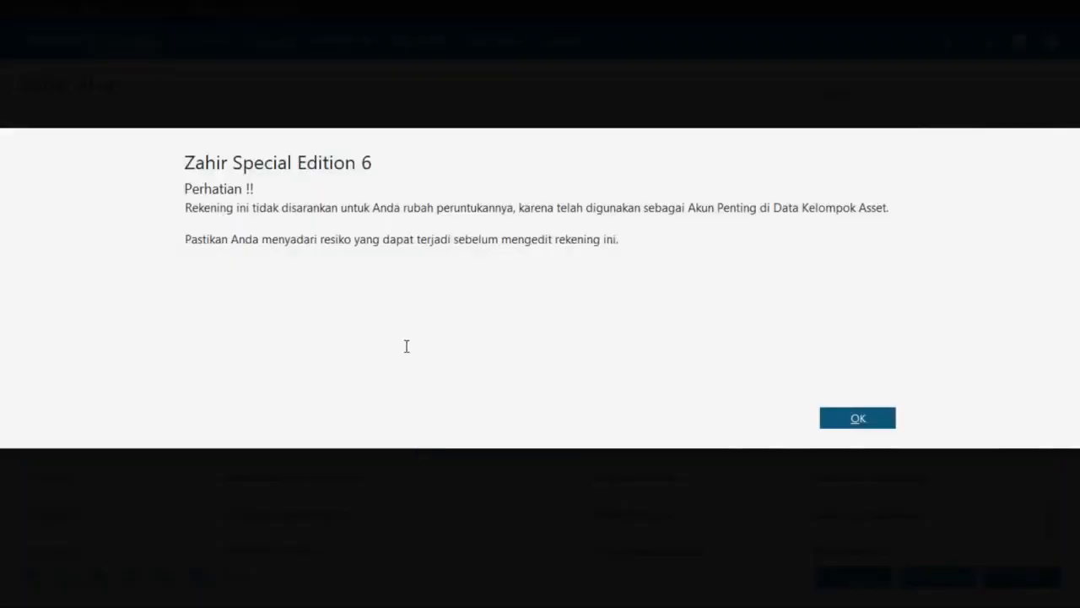
pyautogui.click(843, 412)
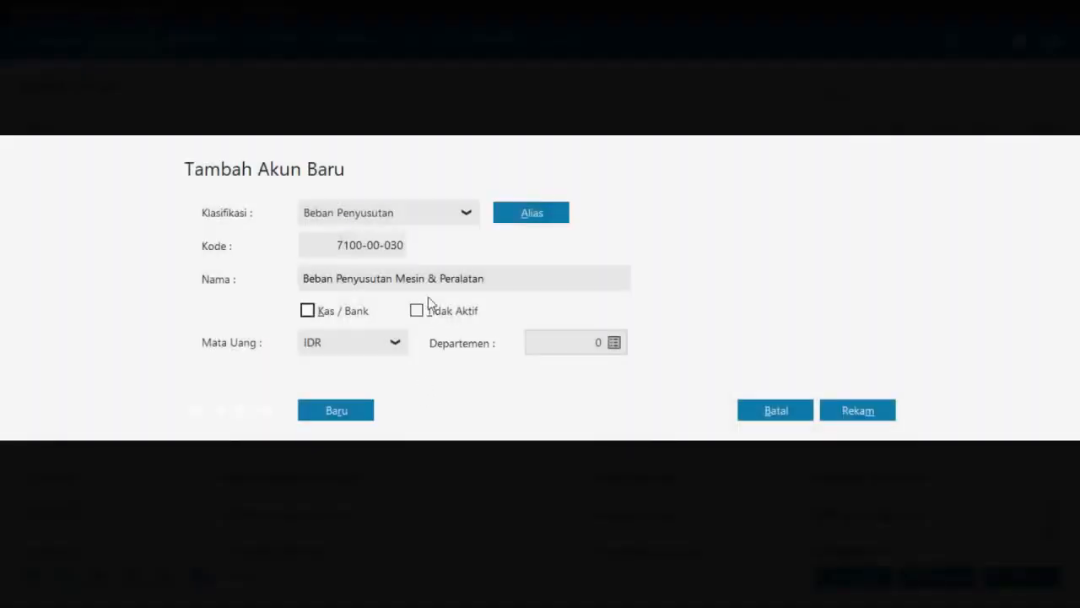
pyautogui.click(430, 279)
pyautogui.click(435, 279)
pyautogui.press('BackSpace')
pyautogui.press('BackSpace')
pyautogui.press('BackSpace')
pyautogui.press('BackSpace')
pyautogui.press('BackSpace')
pyautogui.press('BackSpace')
pyautogui.press('BackSpace')
pyautogui.press('BackSpace')
pyautogui.click(858, 415)
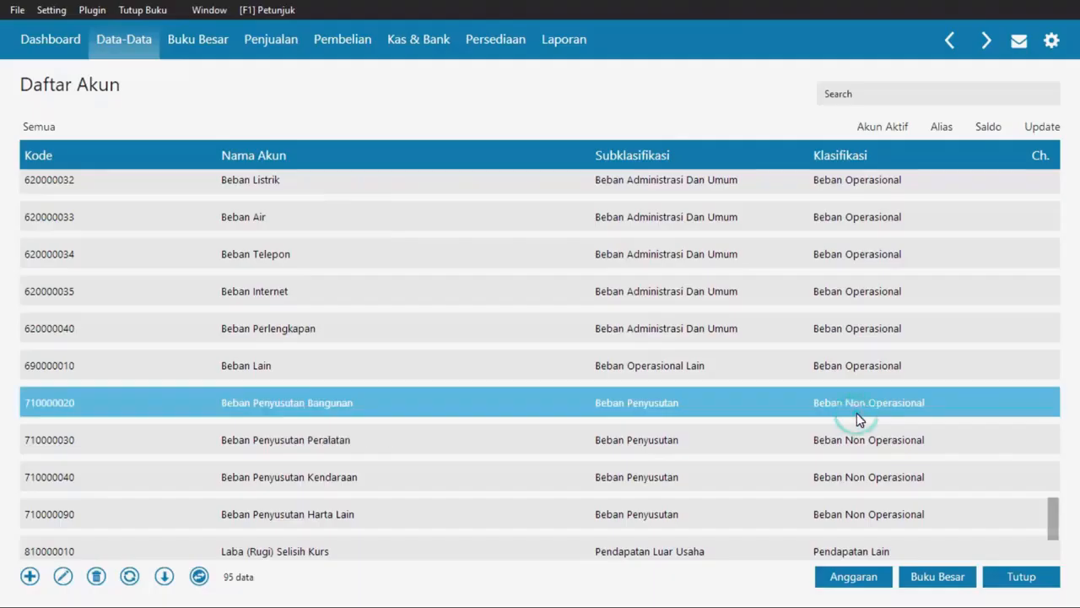
pyautogui.hotkey('alt', 'Tab')
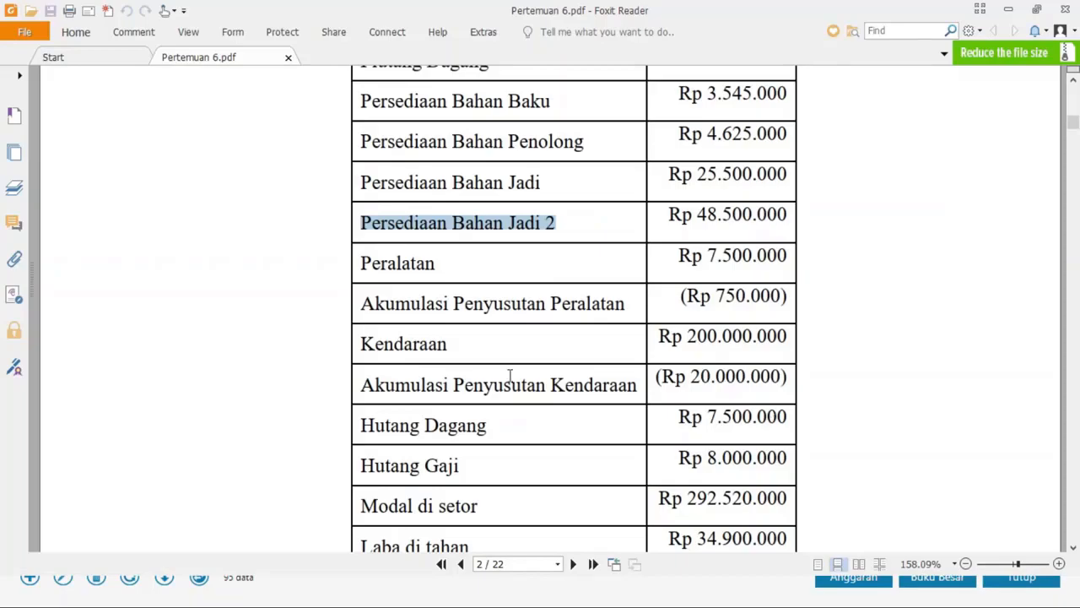
pyautogui.hotkey('alt', 'Tab')
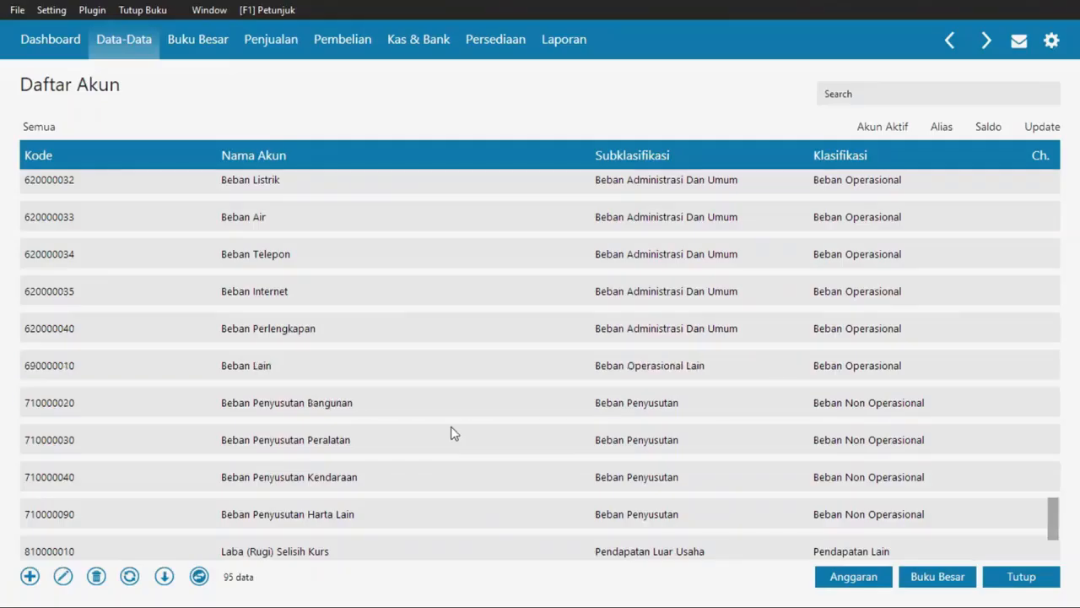
pyautogui.click(384, 488)
pyautogui.scroll(8, 489, 470)
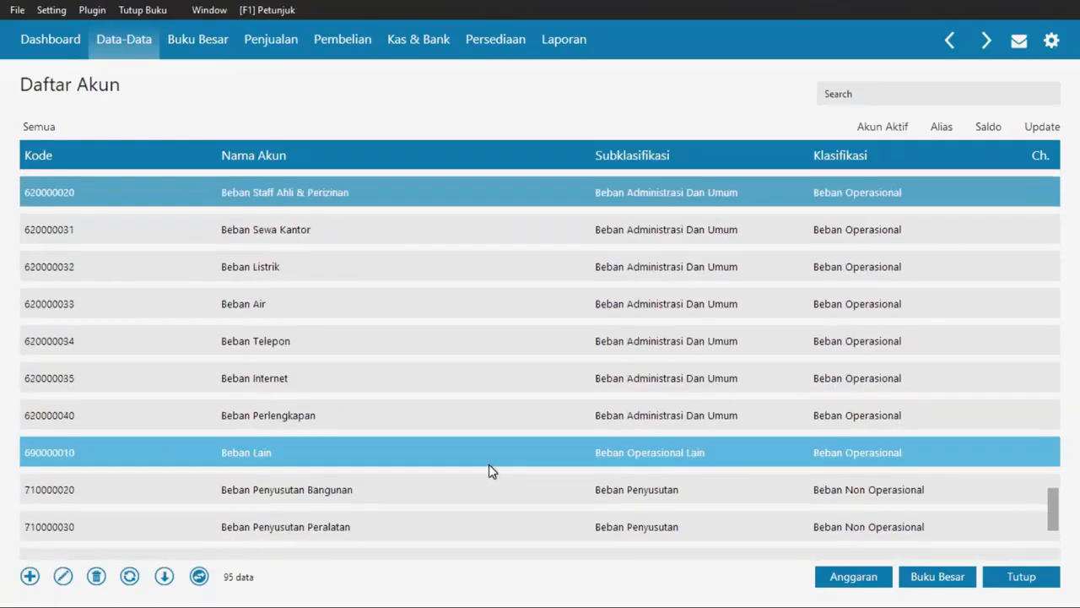
pyautogui.scroll(10, 489, 470)
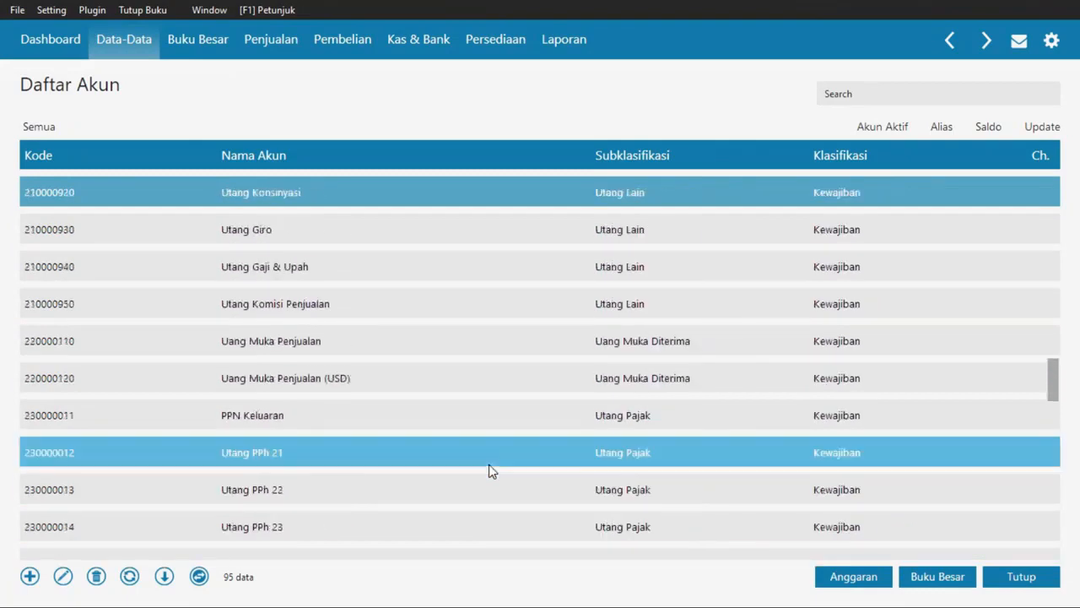
pyautogui.scroll(-3, 488, 466)
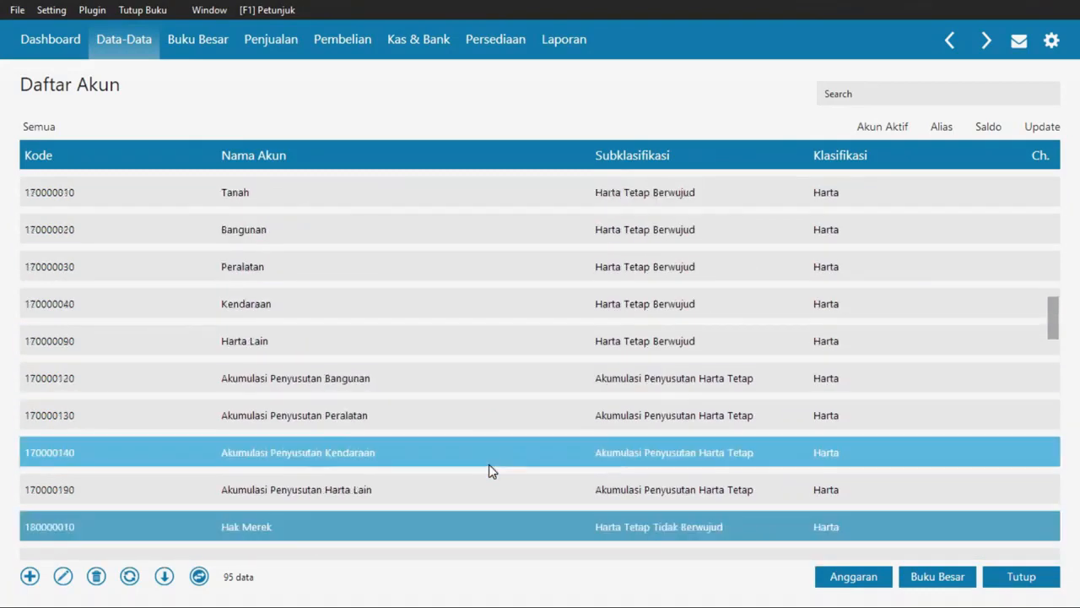
pyautogui.scroll(-2, 431, 465)
pyautogui.scroll(-6, 418, 460)
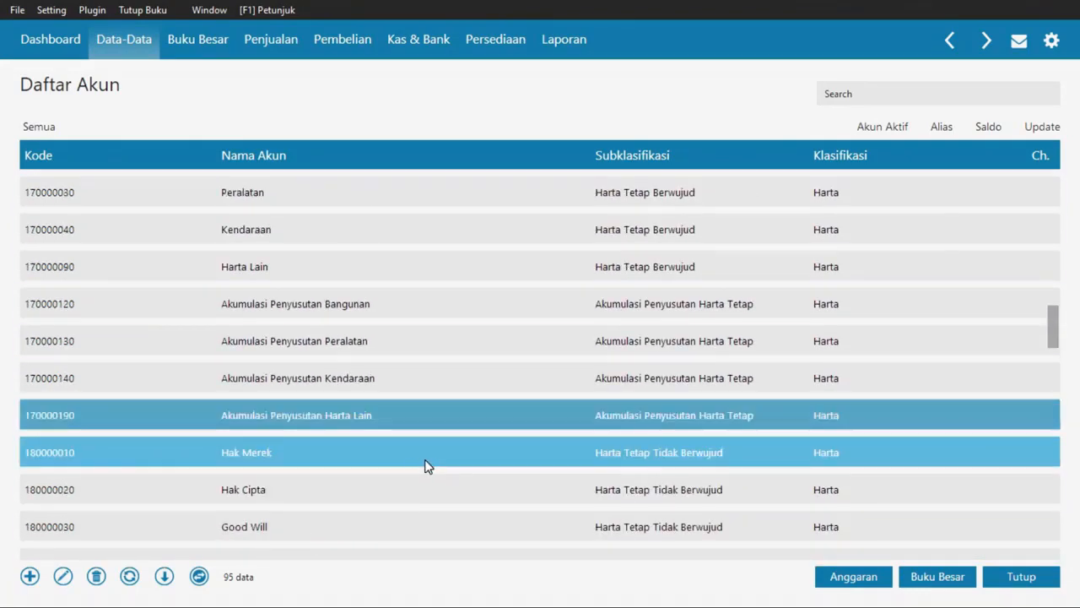
pyautogui.scroll(2, 427, 460)
# - Check the PDF trial balance for the trade payables name, rename account 210000010 (Utang Usaha) in Zahir as Hutang Dagang, and save it
pyautogui.hotkey('alt', 'Tab')
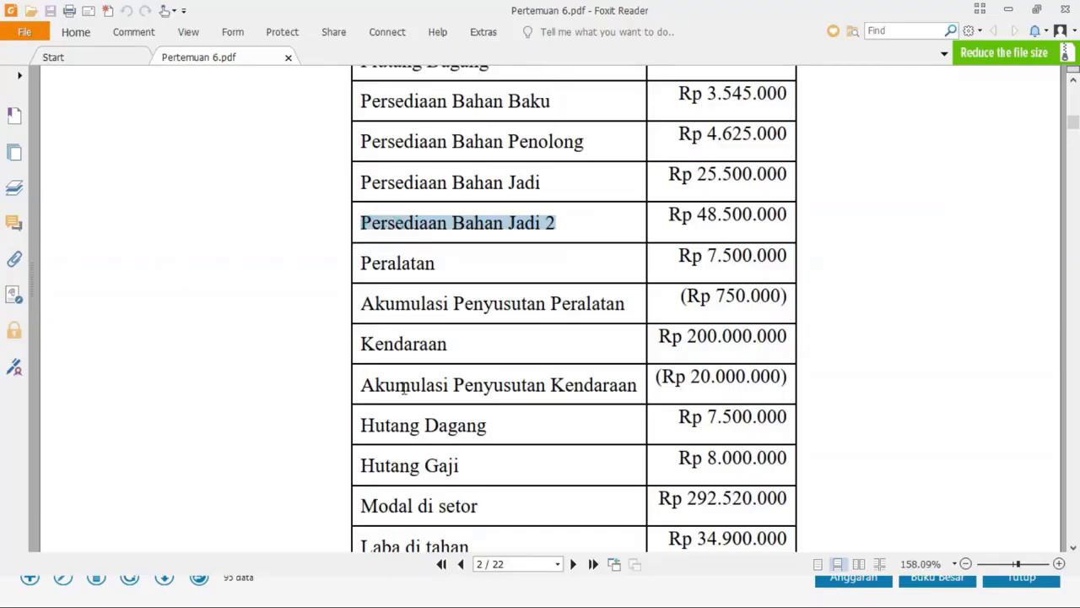
pyautogui.scroll(-3, 404, 387)
pyautogui.hotkey('alt', 'Tab')
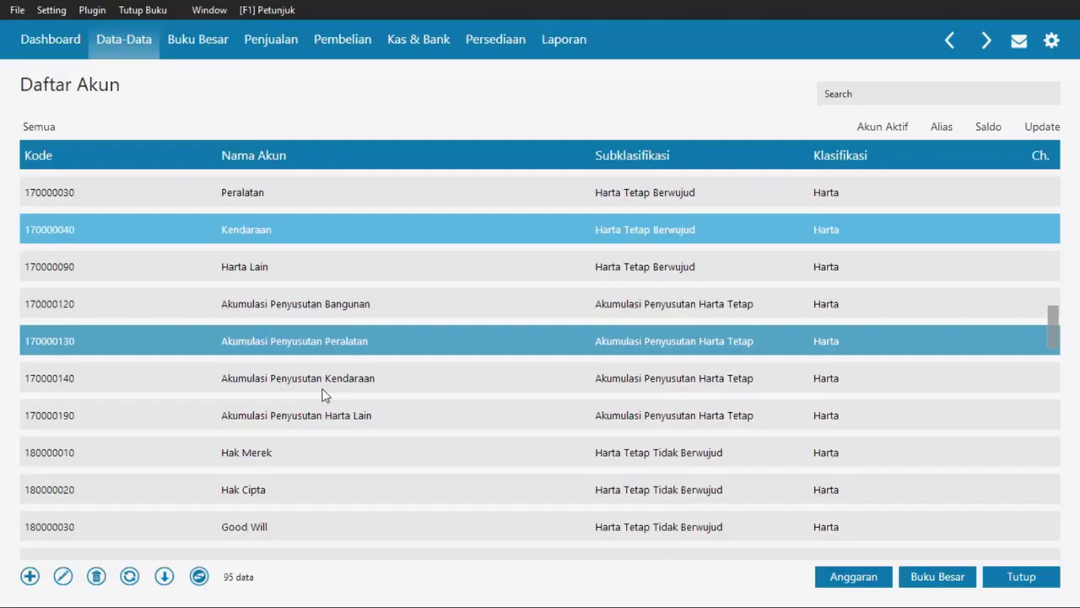
pyautogui.scroll(-10, 296, 405)
pyautogui.doubleClick(322, 384)
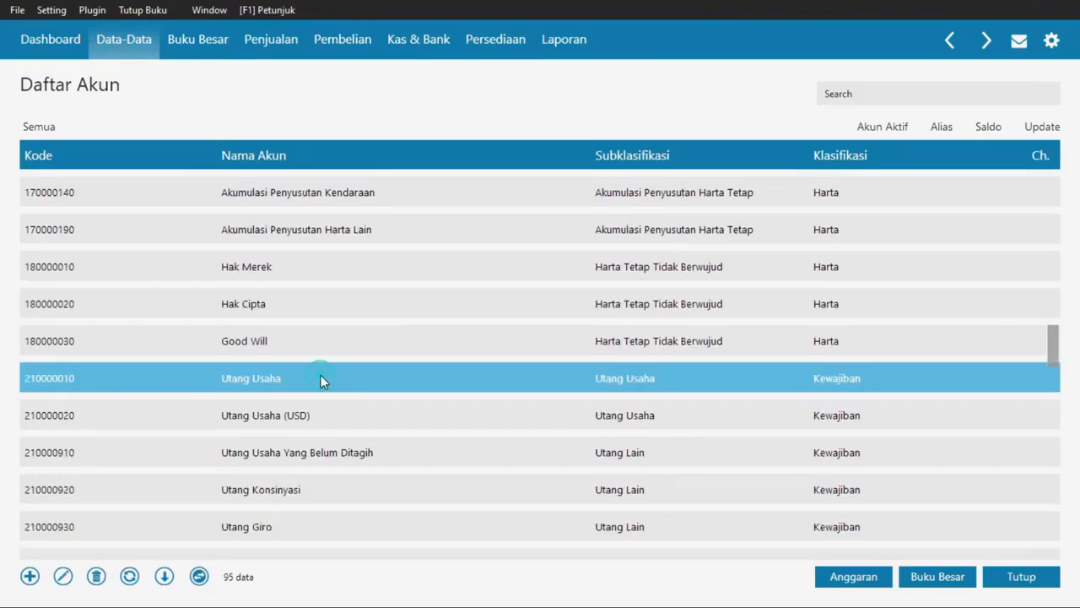
pyautogui.click(856, 416)
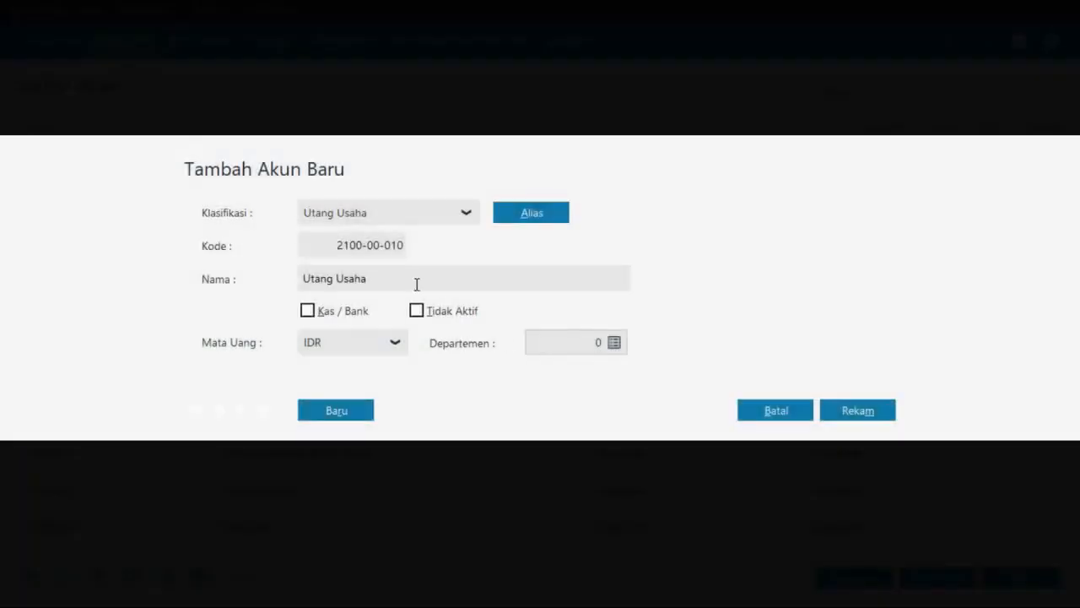
pyautogui.doubleClick(415, 282)
pyautogui.write('Hutang')
pyautogui.write(' U')
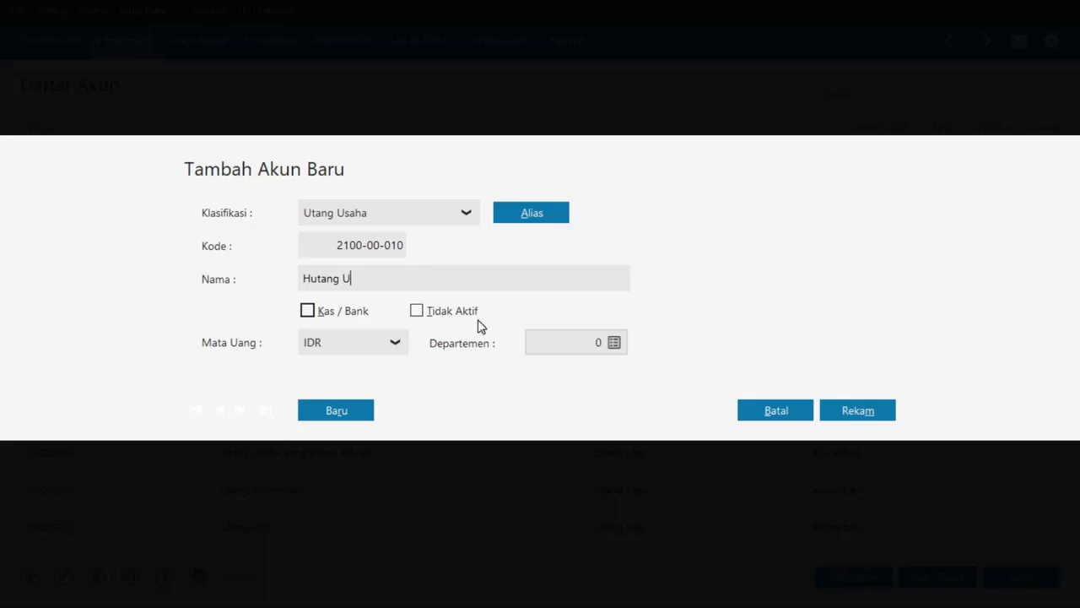
pyautogui.press('BackSpace')
pyautogui.write('Dagang')
pyautogui.click(858, 409)
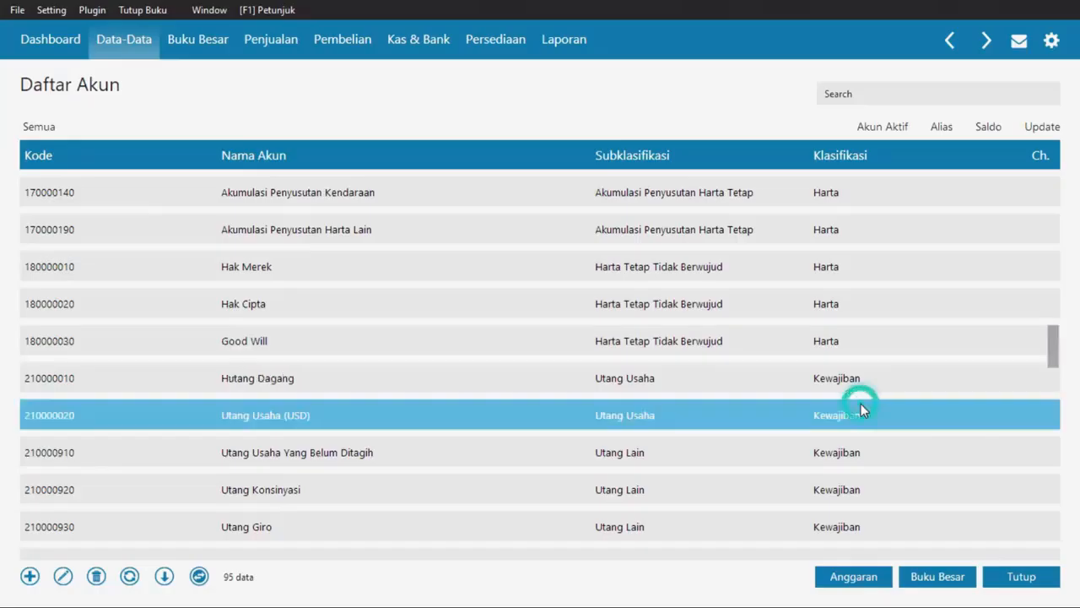
# - Check the PDF trial balance for the wages payable name, rename account 210000940 (Utang Gaji & Upah) in Zahir as Hutang Gaji, and save it
pyautogui.hotkey('alt', 'Tab')
pyautogui.hotkey('alt', 'Tab')
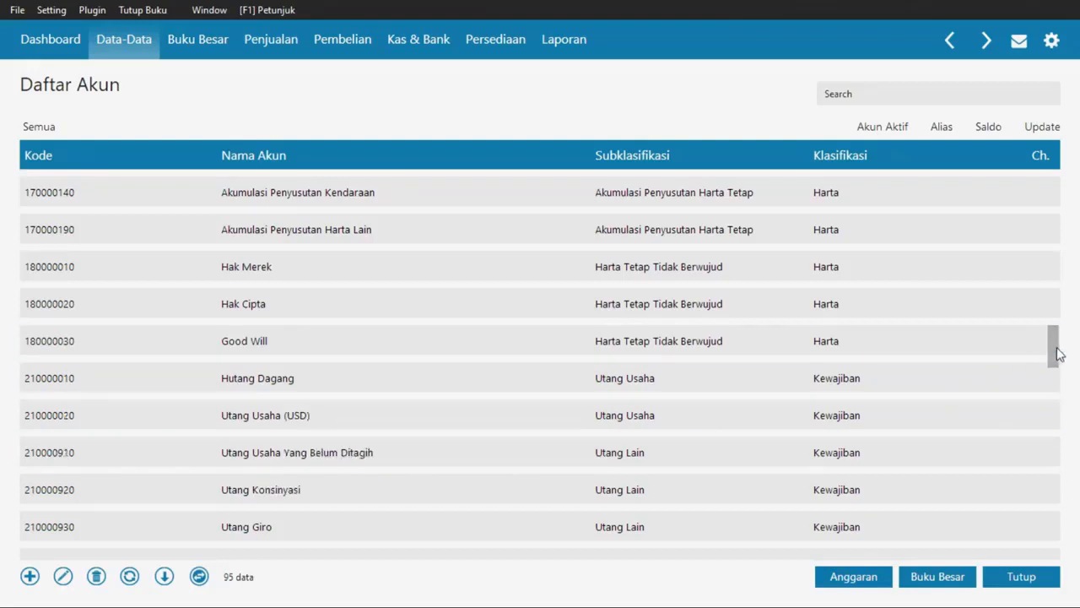
pyautogui.scroll(-2, 1016, 346)
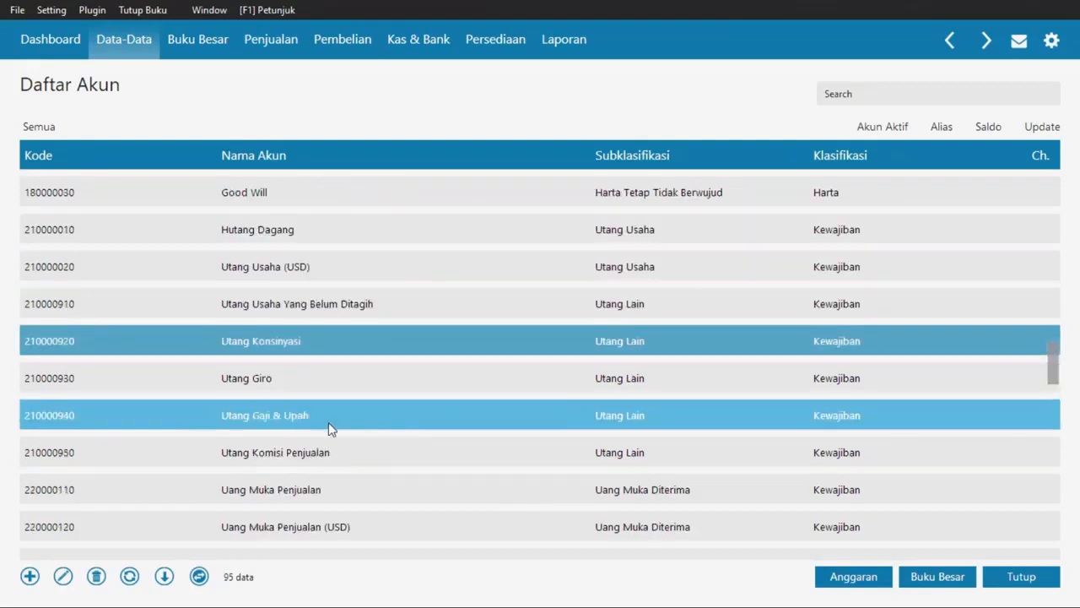
pyautogui.doubleClick(324, 416)
pyautogui.tripleClick(405, 279)
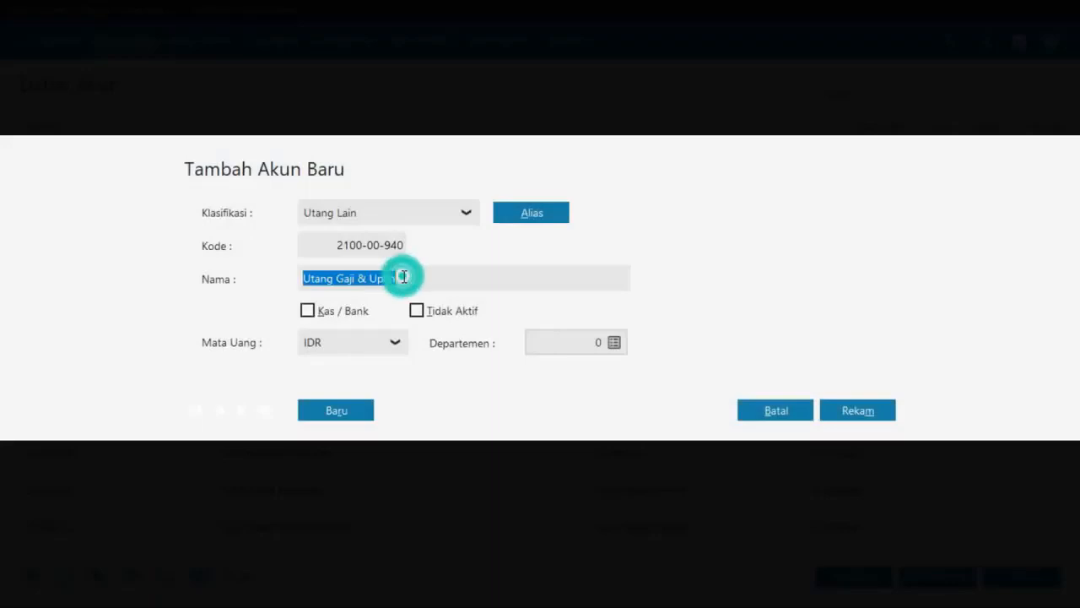
pyautogui.write('Hu')
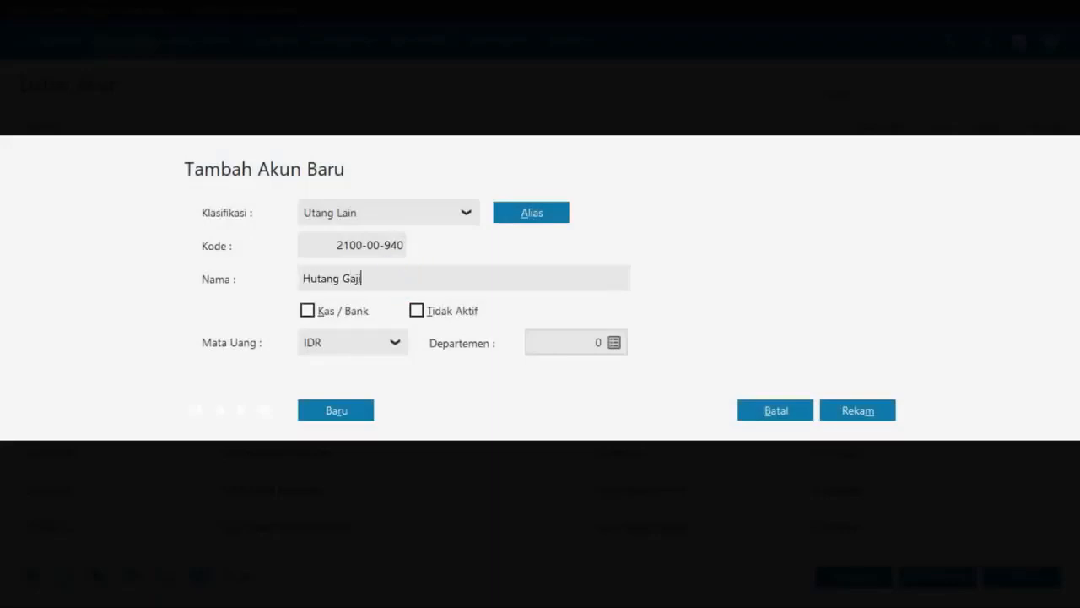
pyautogui.click(845, 412)
pyautogui.hotkey('alt', 'Tab')
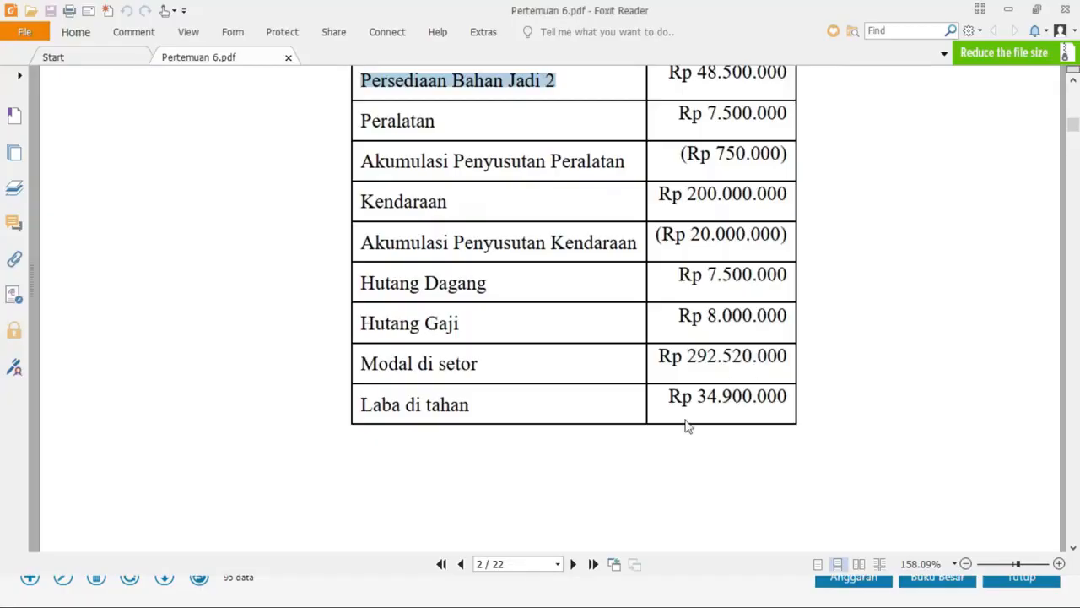
pyautogui.hotkey('alt', 'Tab')
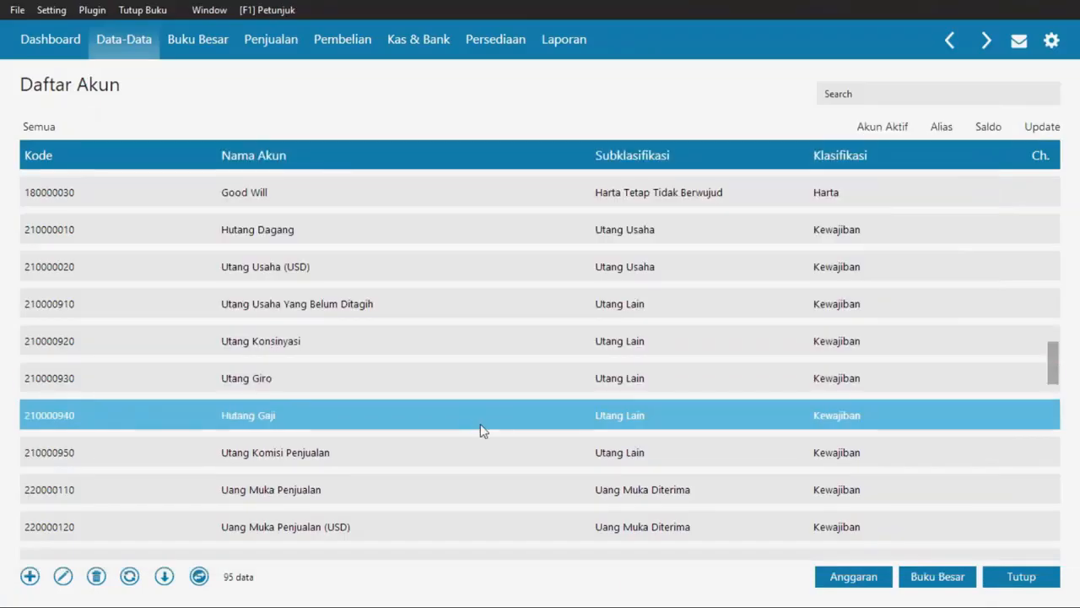
pyautogui.hotkey('alt', 'Tab')
pyautogui.hotkey('alt', 'Tab')
pyautogui.moveTo(1050, 348); pyautogui.dragTo(1054, 434)
pyautogui.click(383, 239)
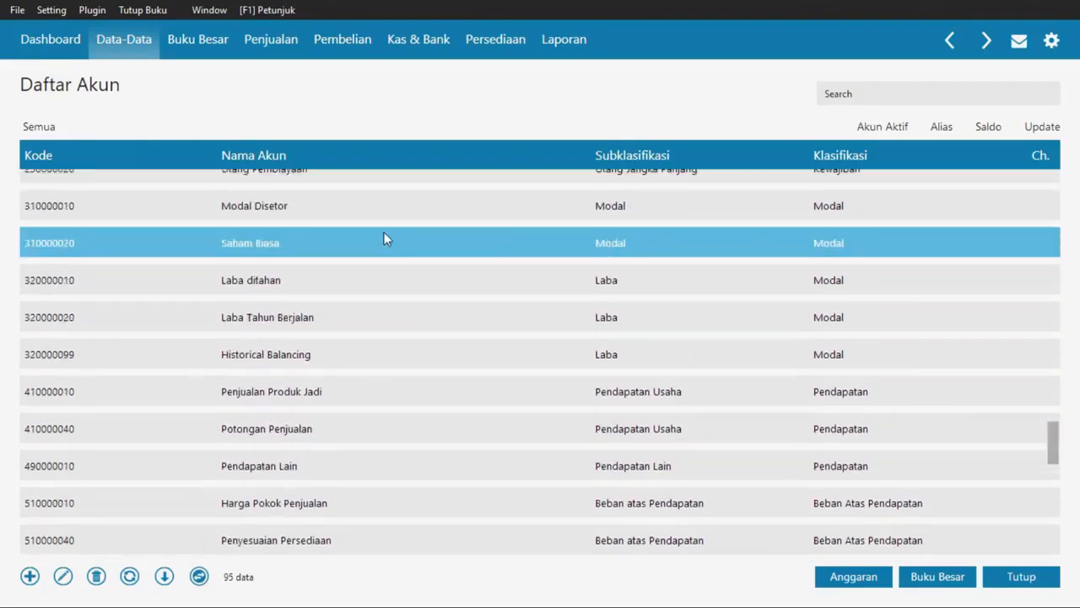
pyautogui.hotkey('alt', 'Tab')
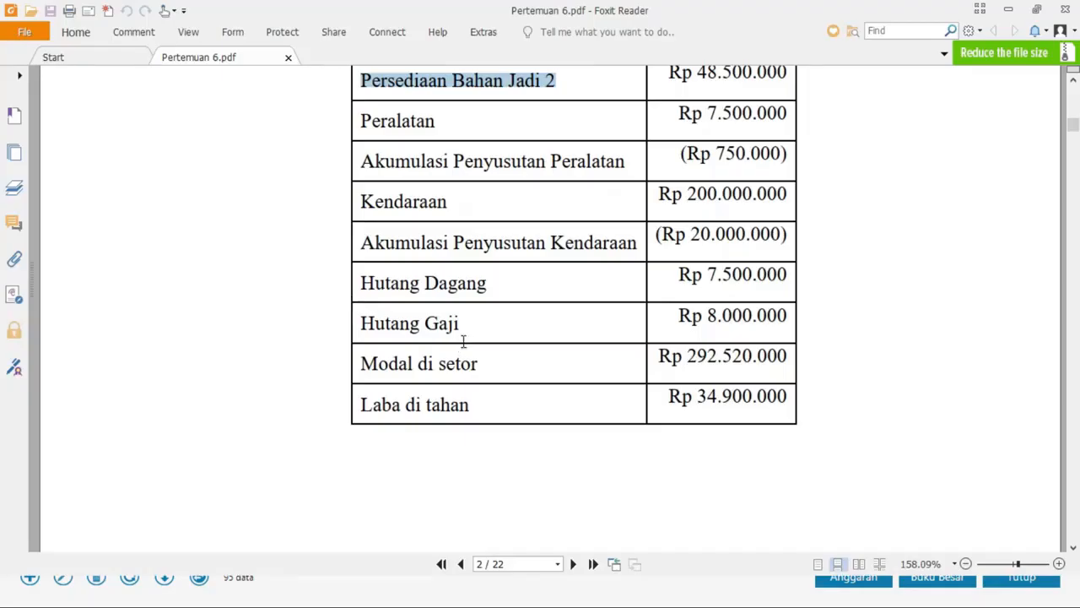
pyautogui.scroll(5, 463, 341)
pyautogui.hotkey('alt', 'Tab')
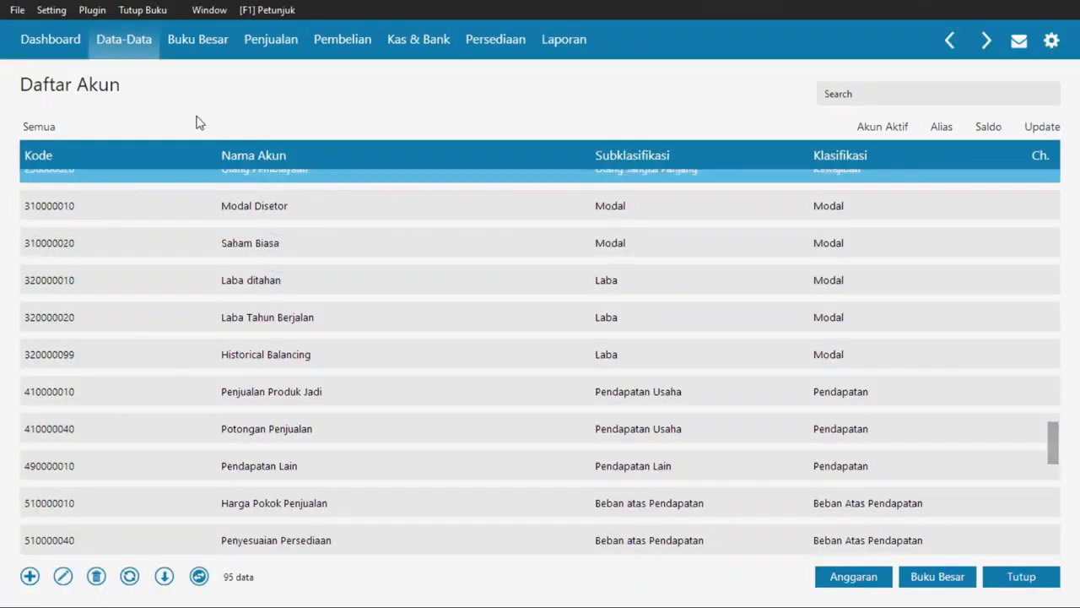
# - Open the Saldo Awal Akun opening balances, consult the PDF trial balance, and enter 500,000,000 for Kas (1100-00-020) in Zahir
pyautogui.click(51, 11)
pyautogui.moveTo(91, 75)
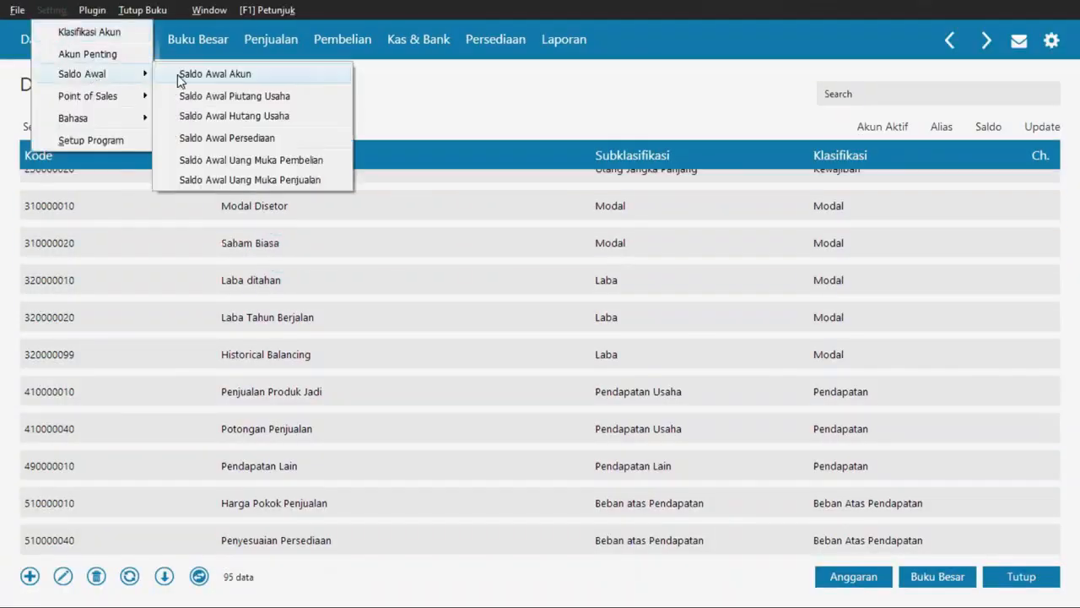
pyautogui.click(185, 75)
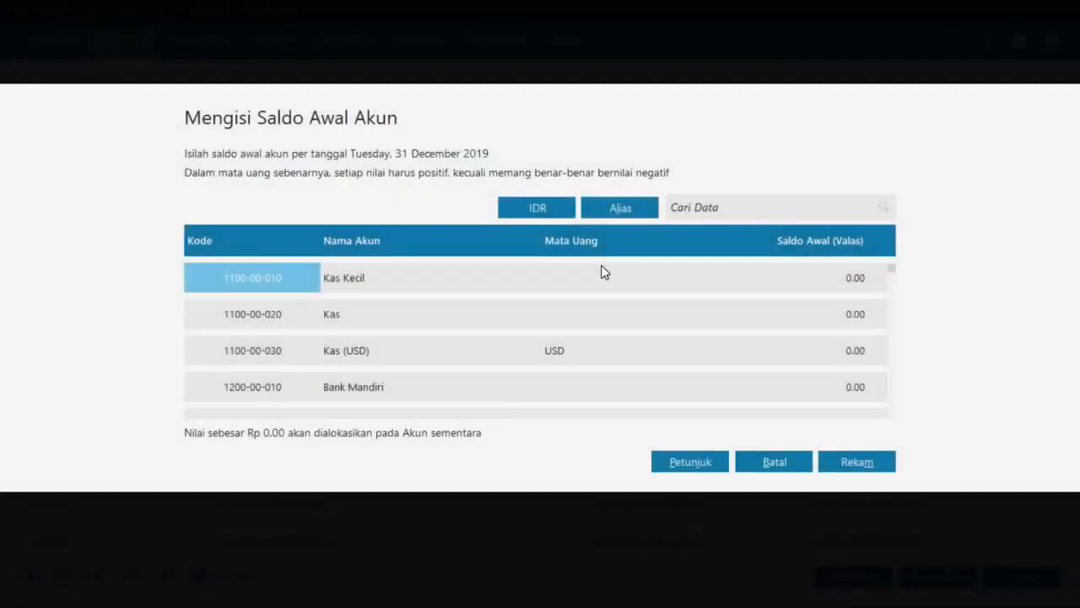
pyautogui.click(856, 313)
pyautogui.hotkey('alt', 'Tab')
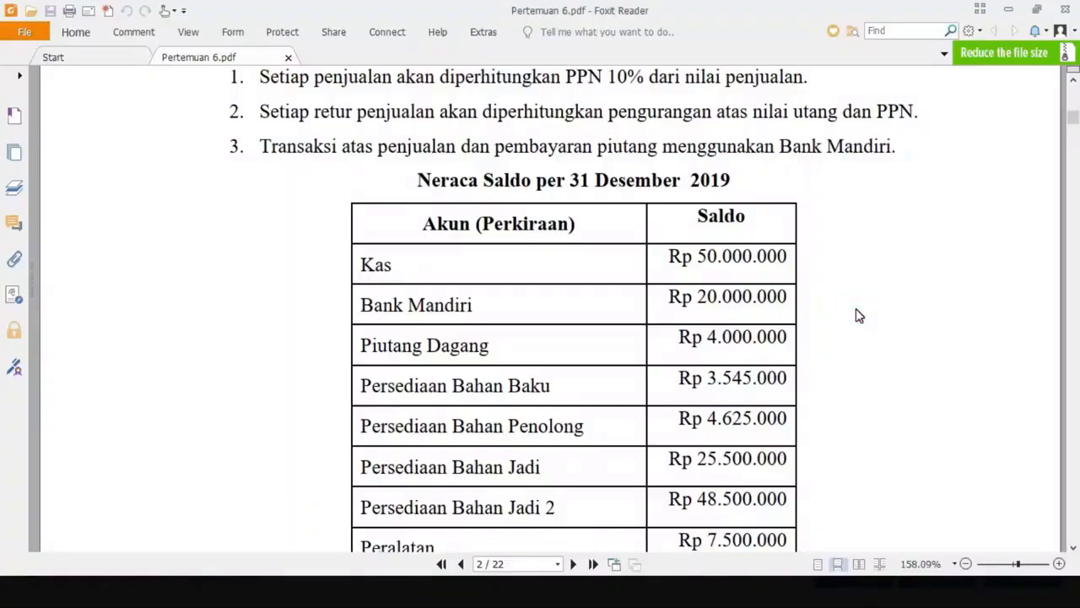
pyautogui.hotkey('alt', 'Tab')
pyautogui.write('500,000,0')
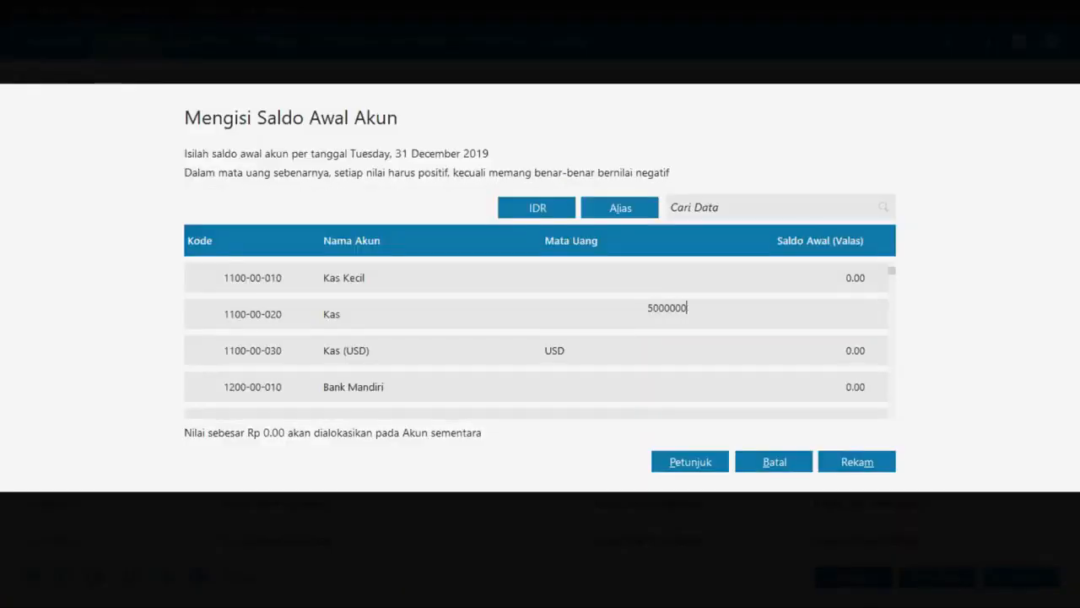
pyautogui.write('00')
pyautogui.press('Return')
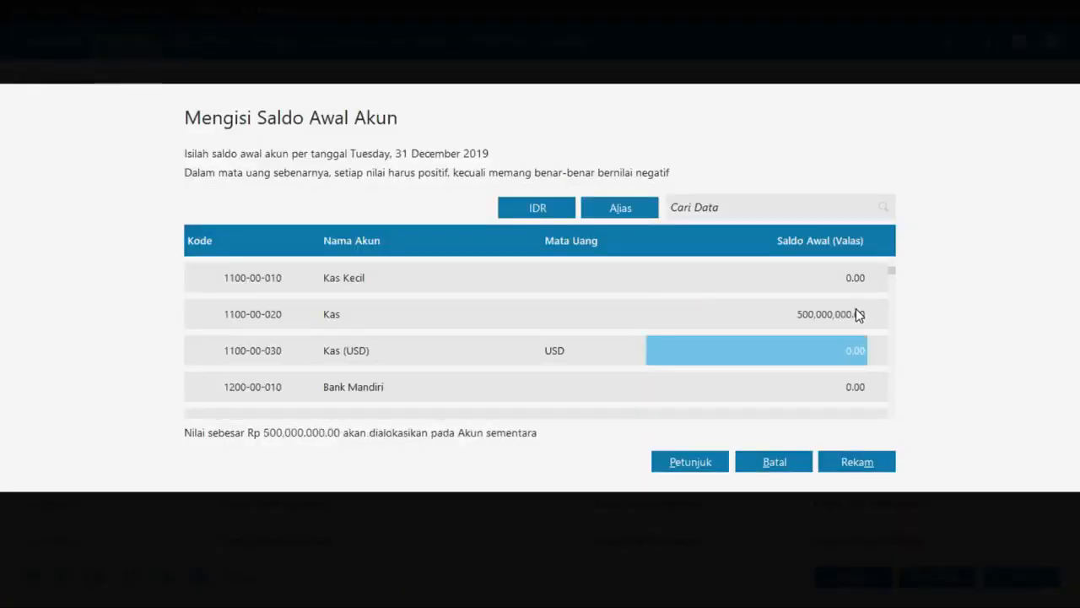
# - Correct the opening balance of Kas (1100-00-020) to 50,000,000
pyautogui.click(856, 314)
pyautogui.write('50000000')
pyautogui.press('Return')
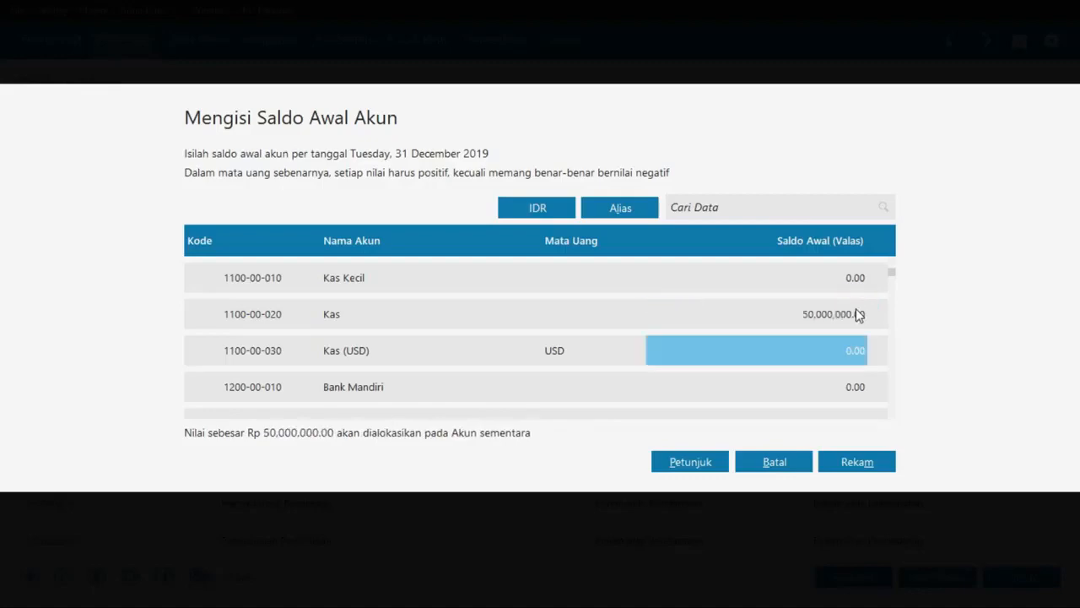
# - Check the PDF trial balance and enter an opening balance of 20,000,000 for Bank Mandiri (1200-00-010) in Zahir
pyautogui.press('Return')
pyautogui.hotkey('alt', 'Tab')
pyautogui.hotkey('alt', 'Tab')
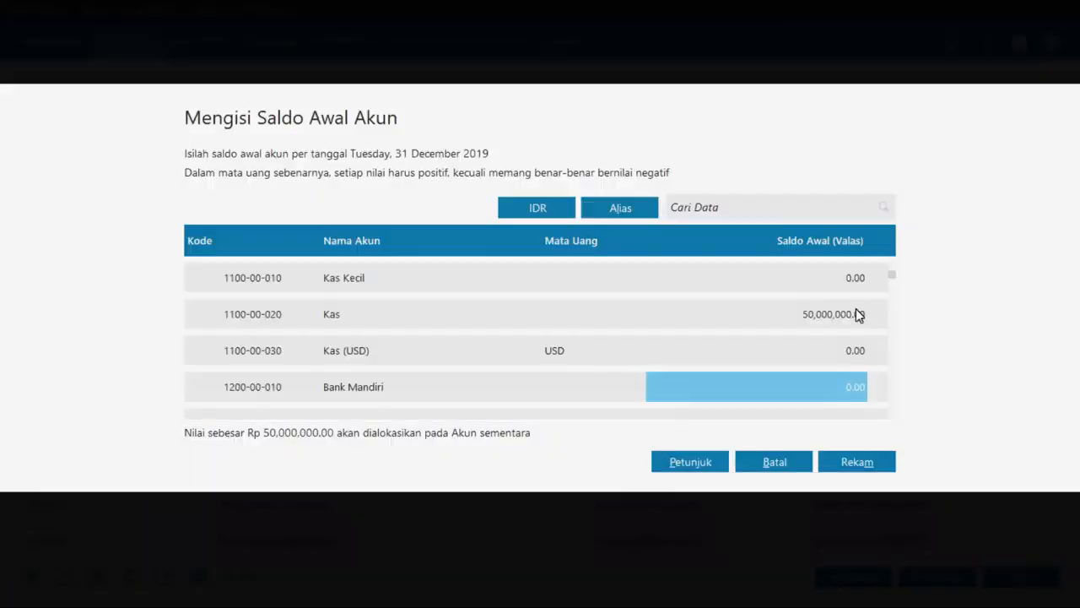
pyautogui.write('20000000')
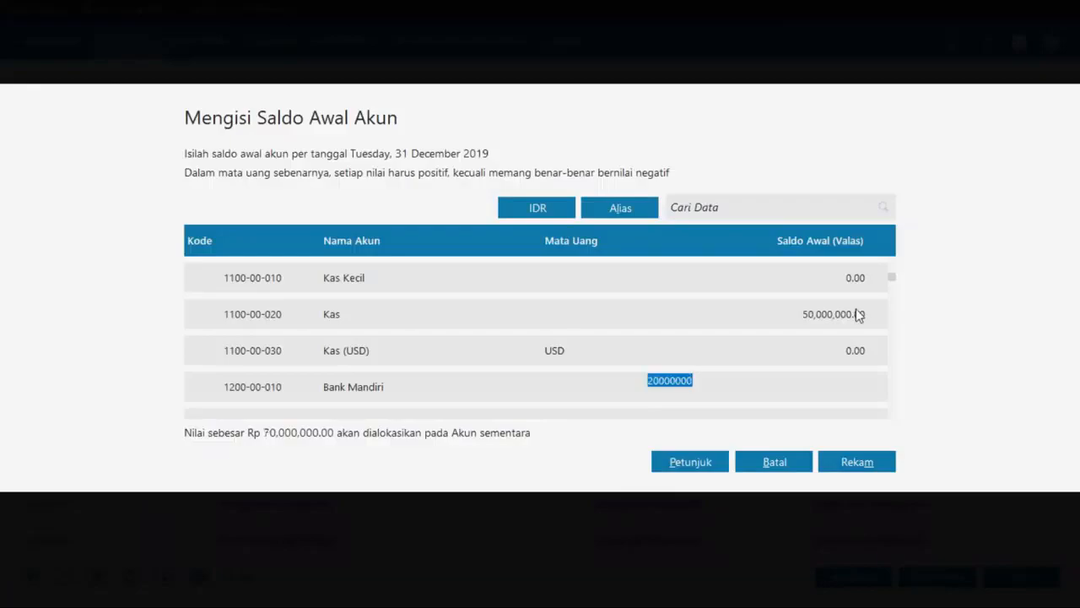
pyautogui.press('Return')
# - Look up the trade receivables balance in the PDF and enter 4,000,000 for Piutang Dagang (1300-00-010) in Zahir
pyautogui.hotkey('alt', 'Tab')
pyautogui.hotkey('alt', 'Tab')
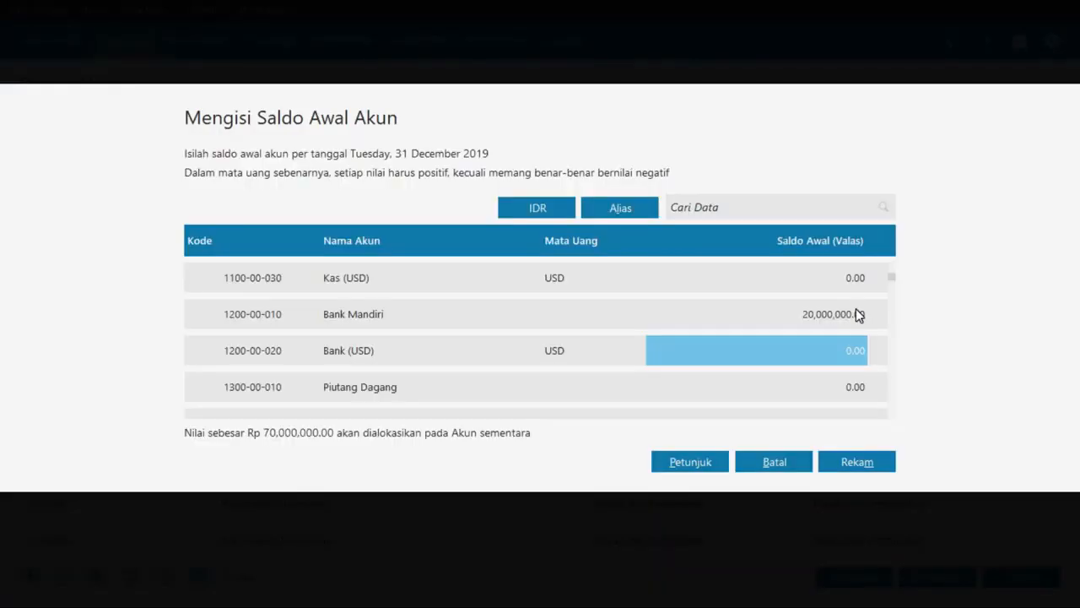
pyautogui.press('Return')
pyautogui.press('Return')
pyautogui.hotkey('alt', 'Tab')
pyautogui.scroll(-9, 764, 314)
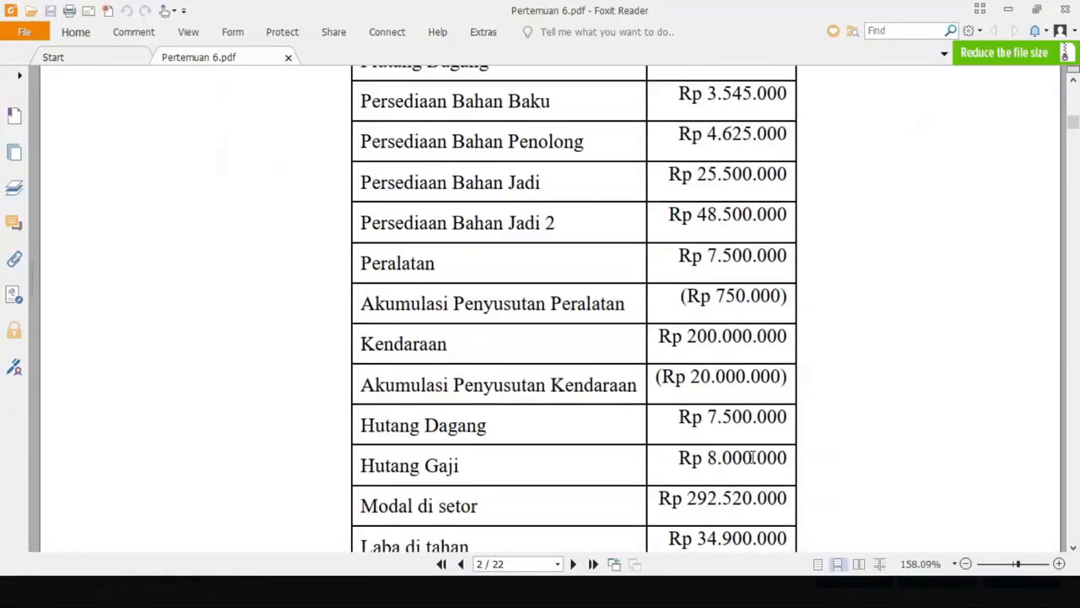
pyautogui.scroll(9, 740, 408)
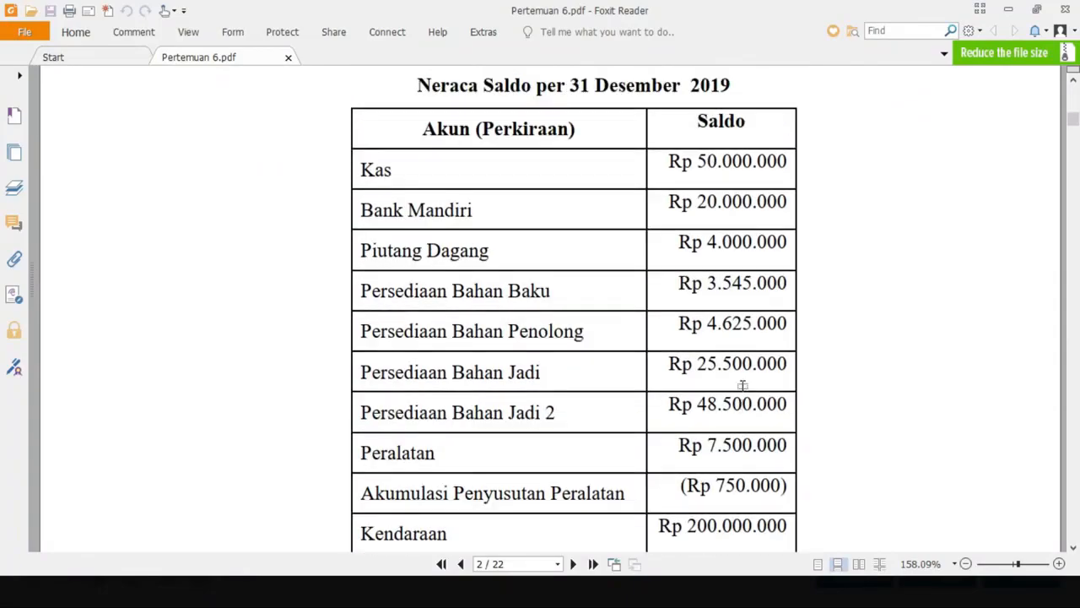
pyautogui.hotkey('alt', 'Tab')
pyautogui.click(720, 344)
pyautogui.press('Up')
pyautogui.click(807, 356)
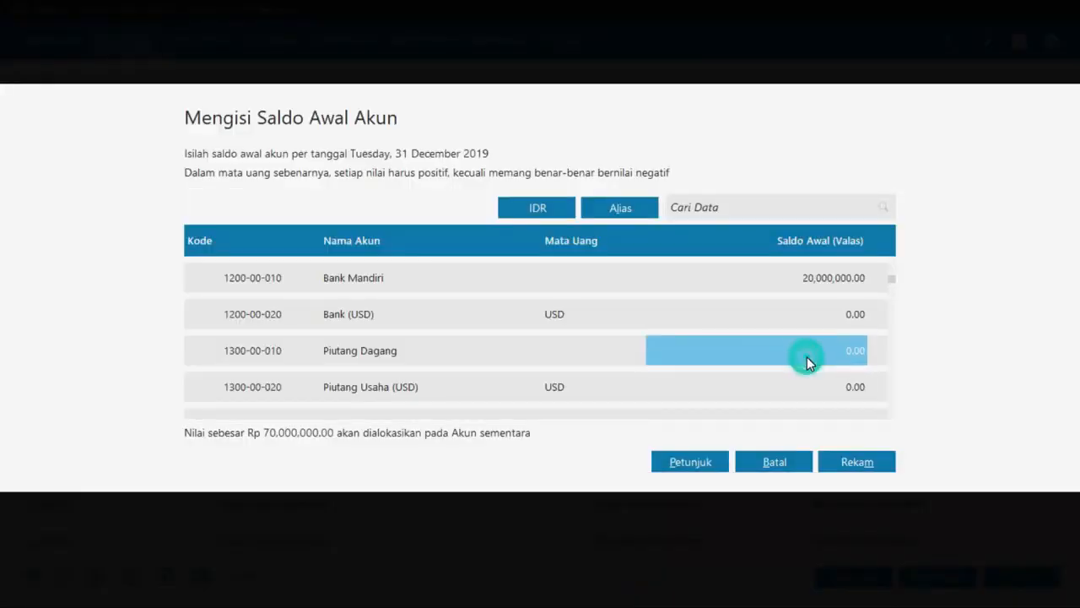
pyautogui.write('4000')
pyautogui.press('Return')
# - Check the raw materials balance in the PDF and enter 3,545,000 for Persediaan Bahan Baku (1400-00-010) in Zahir
pyautogui.hotkey('alt', 'Tab')
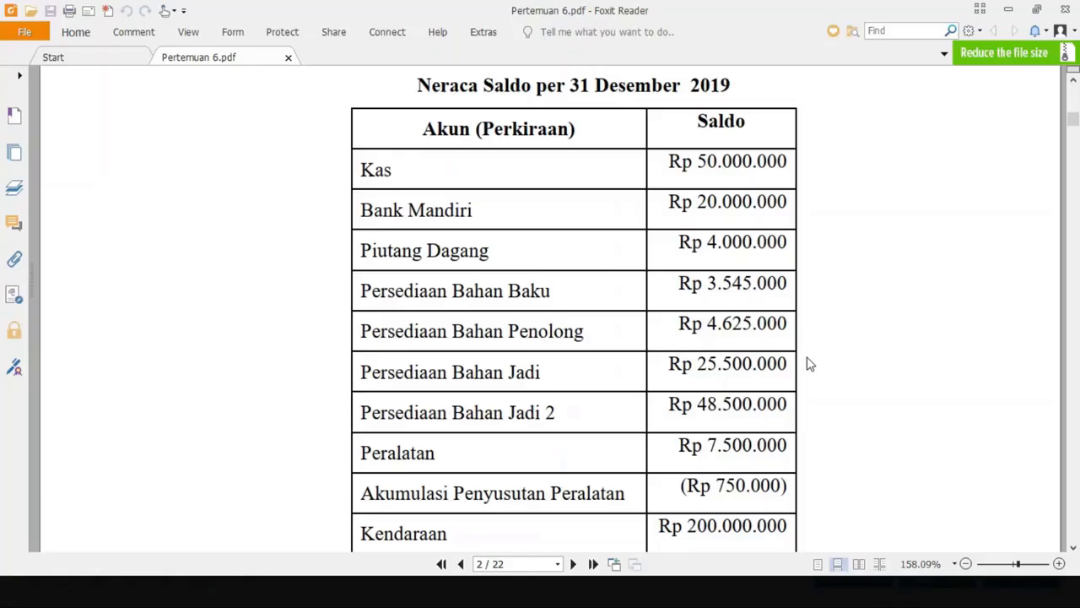
pyautogui.hotkey('alt', 'Tab')
pyautogui.press('Down')
pyautogui.press('Down')
pyautogui.press('Down')
pyautogui.press('Down')
pyautogui.press('Down')
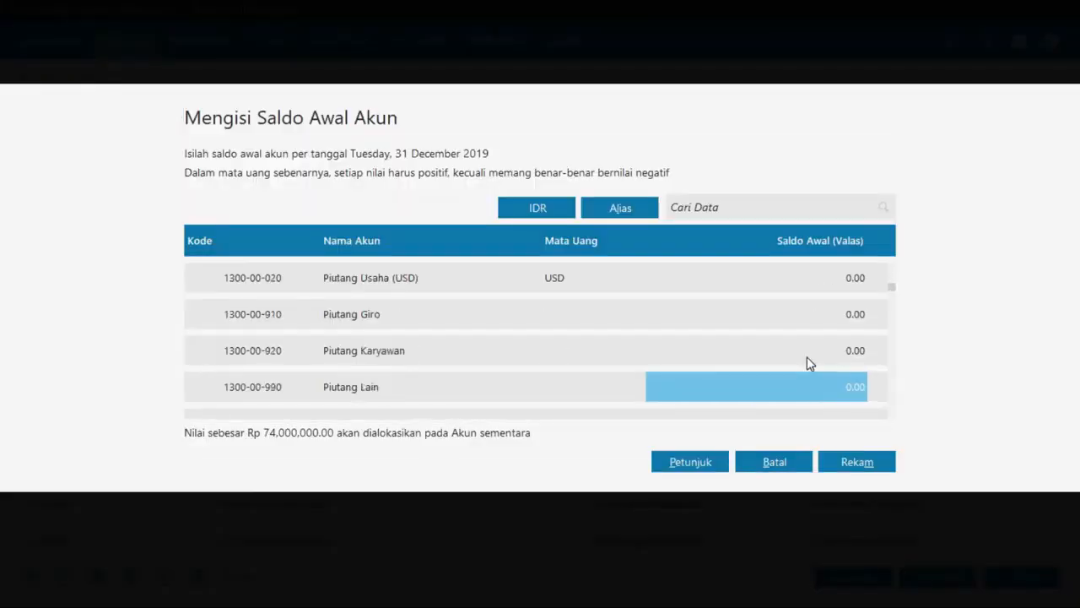
pyautogui.press('Down')
pyautogui.press('Up')
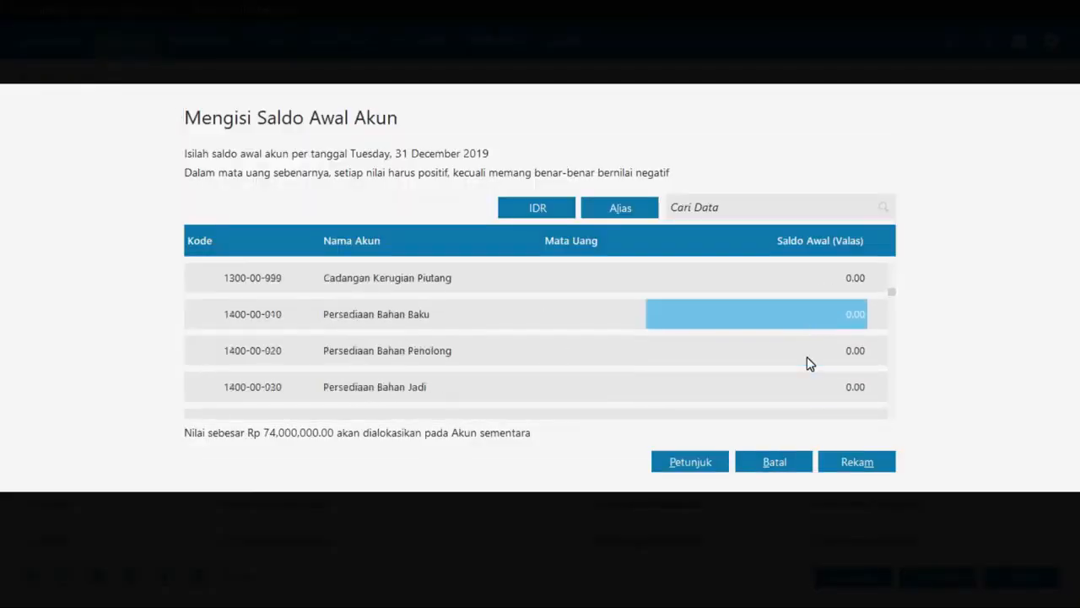
pyautogui.press('Return')
pyautogui.write('3.545.000')
pyautogui.press('Return')
# - Check the PDF trial balance and enter 4,625,000 for Persediaan Bahan Penolong (1400-00-020) in Zahir
pyautogui.hotkey('alt', 'Tab')
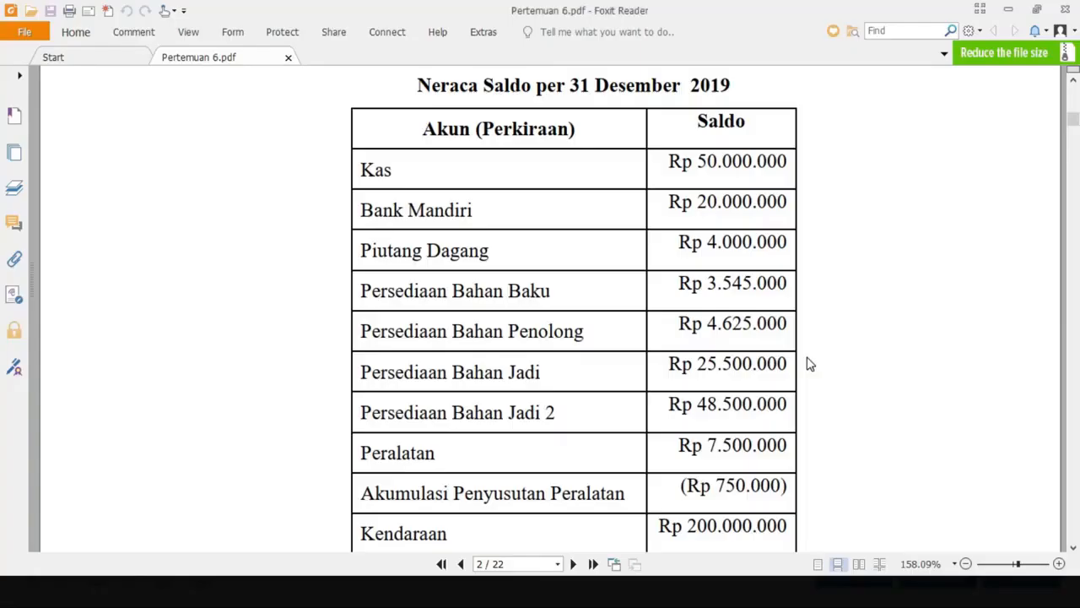
pyautogui.hotkey('alt', 'Tab')
pyautogui.write('4,6')
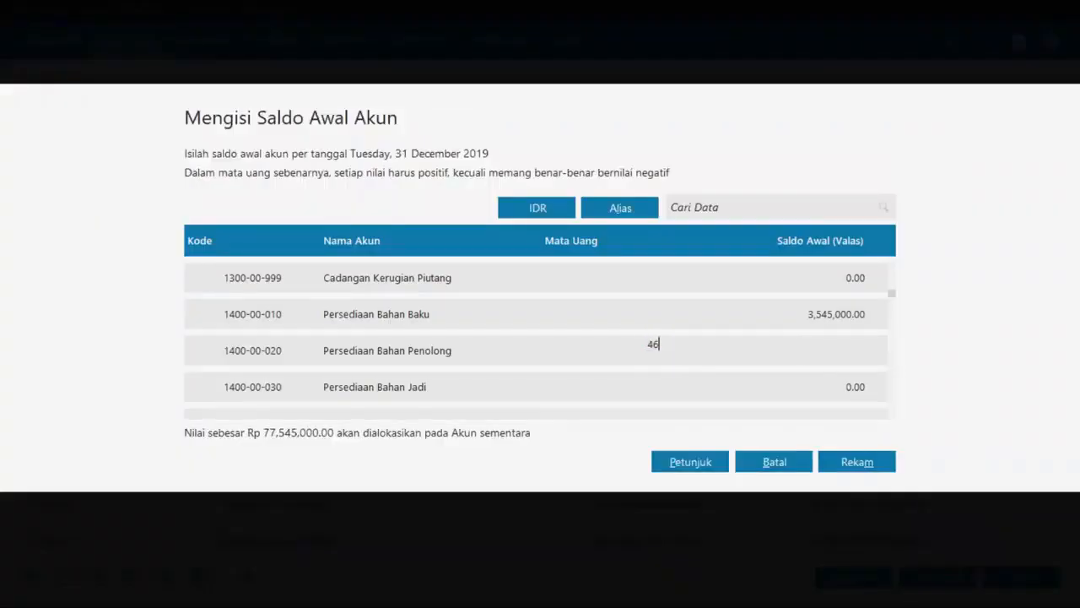
pyautogui.write('25,000')
pyautogui.press('Return')
# - Check the PDF trial balance and enter 25,500,000 for Persediaan Bahan Jadi (1400-00-030) in Zahir
pyautogui.hotkey('alt', 'Tab')
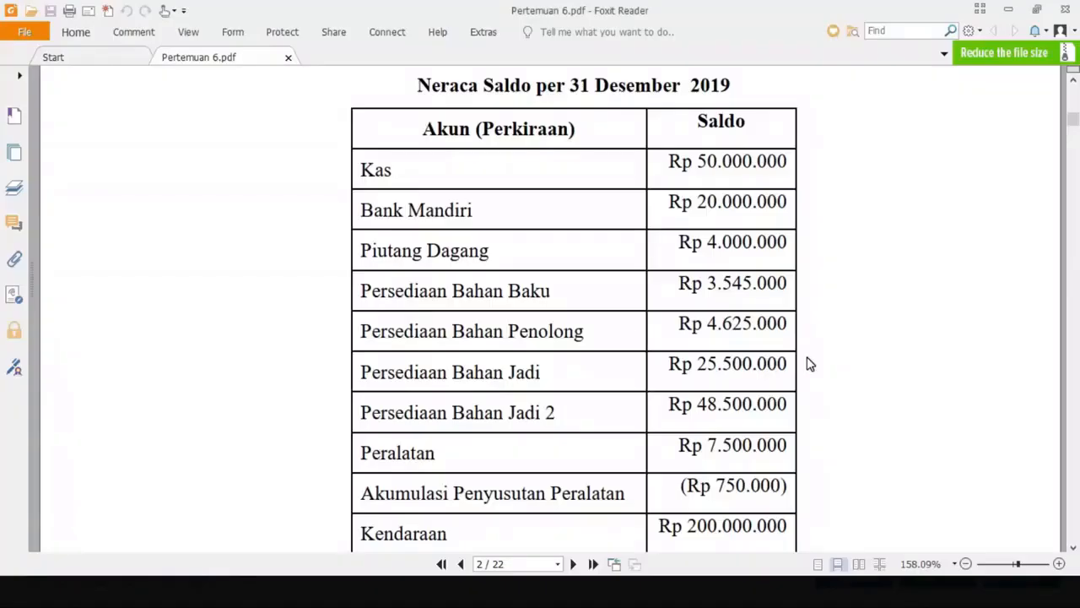
pyautogui.hotkey('alt', 'Tab')
pyautogui.write('25.500.0')
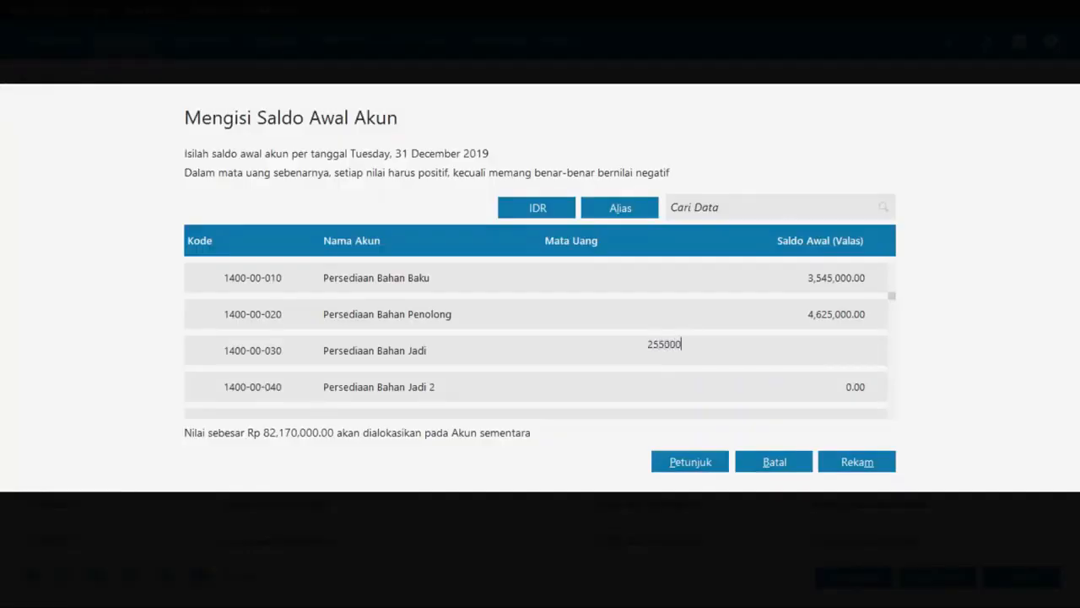
pyautogui.write('00')
pyautogui.press('Return')
pyautogui.hotkey('alt', 'Tab')
pyautogui.hotkey('alt', 'Tab')
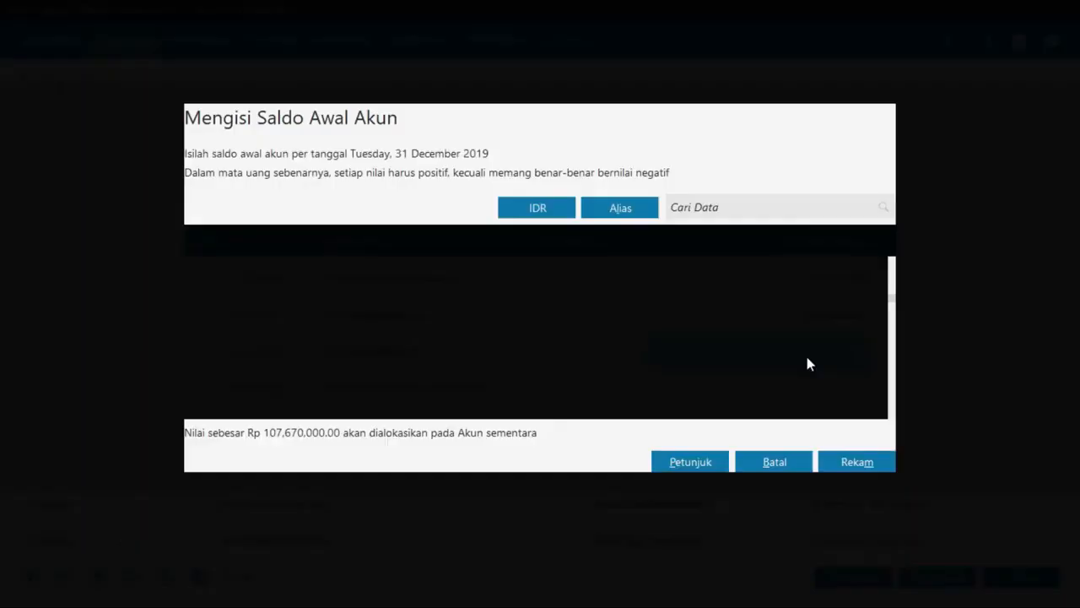
pyautogui.write('48.50')
pyautogui.write('0.000')
pyautogui.press('Return')
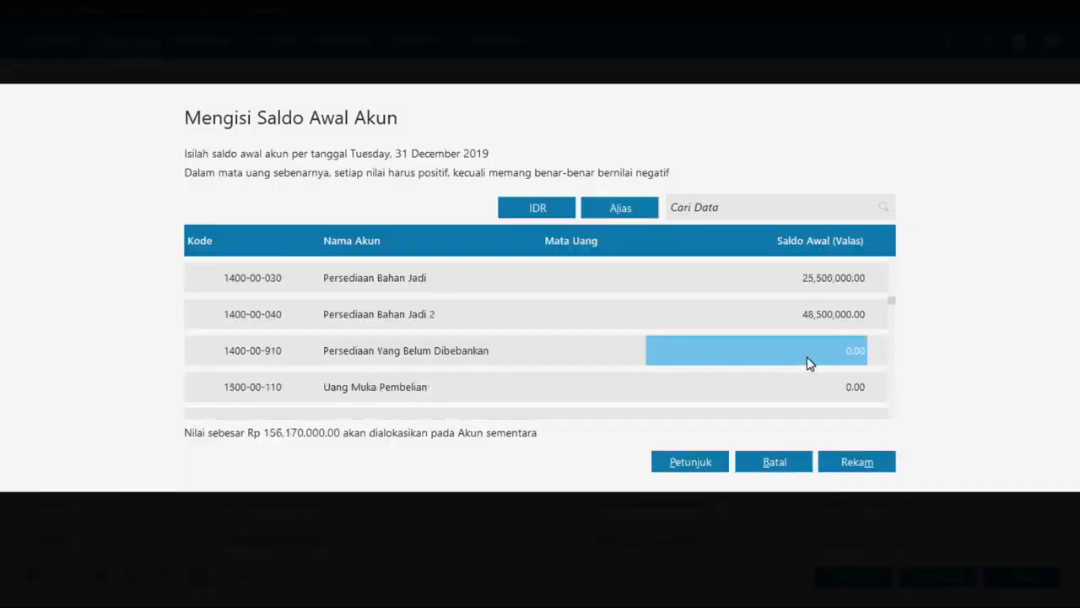
# - Look up the equipment balance in the PDF and enter 7,500,000 for Peralatan (1700-00-030) in Zahir
pyautogui.hotkey('alt', 'Tab')
pyautogui.scroll(-6, 808, 363)
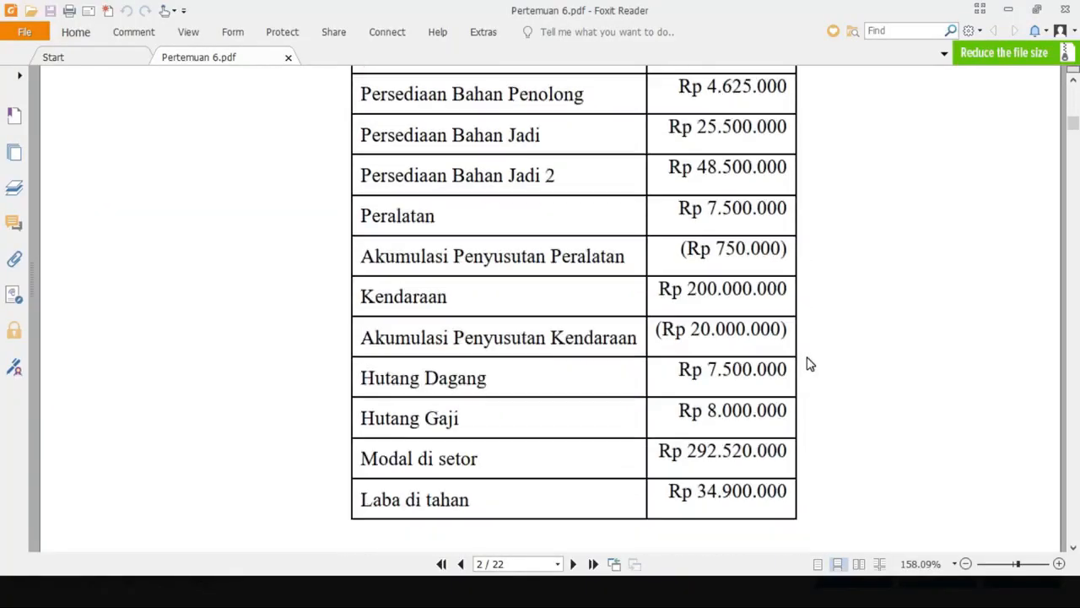
pyautogui.hotkey('alt', 'Tab')
pyautogui.press('Return')
pyautogui.press('Return')
pyautogui.press('Return')
pyautogui.press('Return')
pyautogui.press('Return')
pyautogui.press('Return')
pyautogui.press('Return')
pyautogui.press('Return')
pyautogui.press('Return')
pyautogui.press('Return')
pyautogui.press('Return')
pyautogui.press('Return')
pyautogui.press('Return')
pyautogui.press('Return')
pyautogui.press('Return')
pyautogui.press('Return')
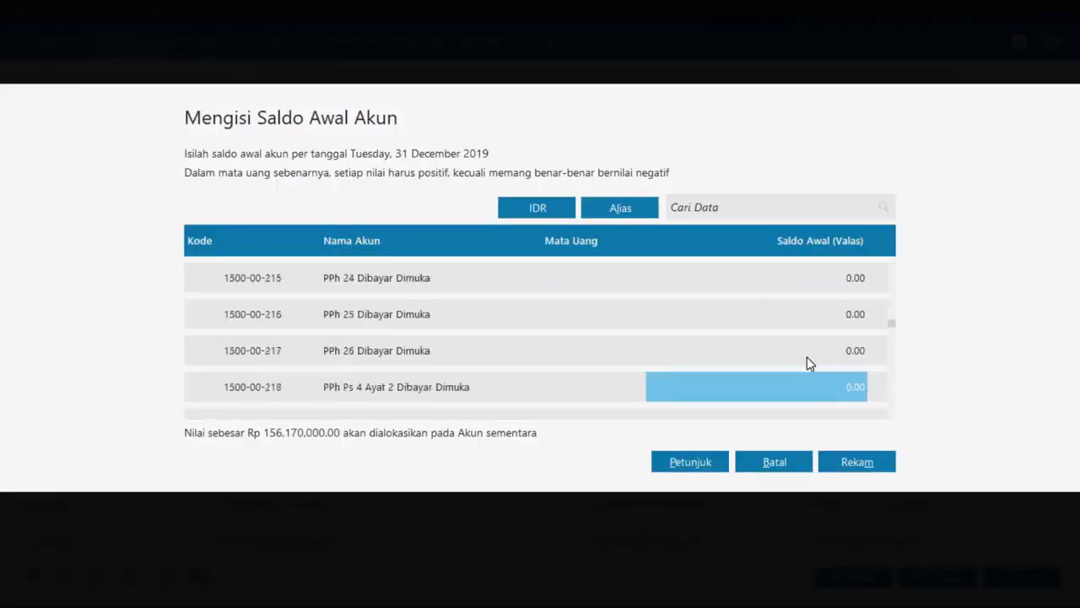
pyautogui.hotkey('alt', 'Tab')
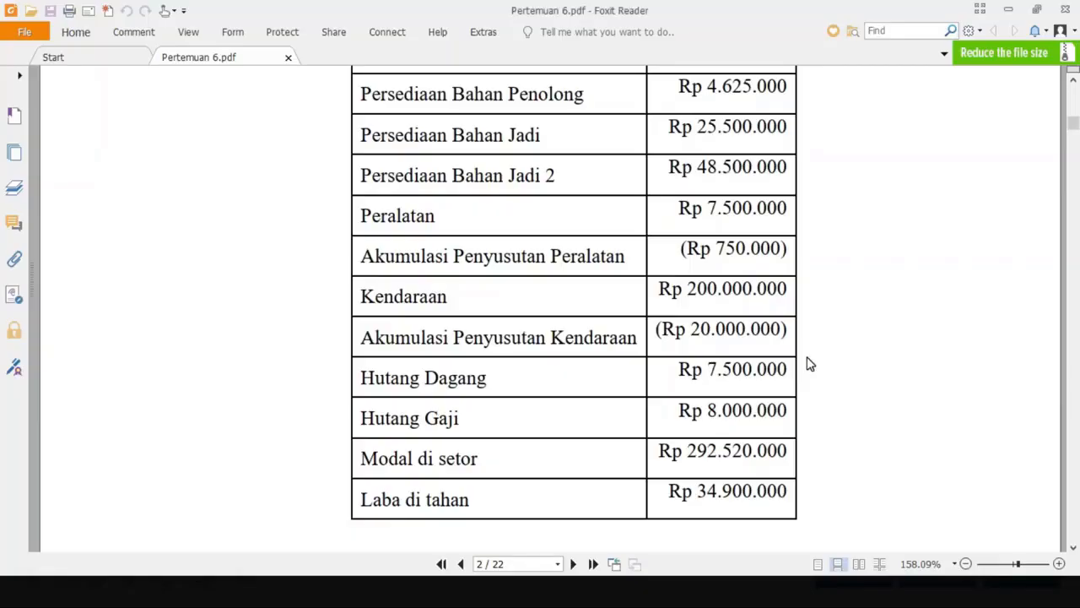
pyautogui.hotkey('alt', 'Tab')
pyautogui.write('75000')
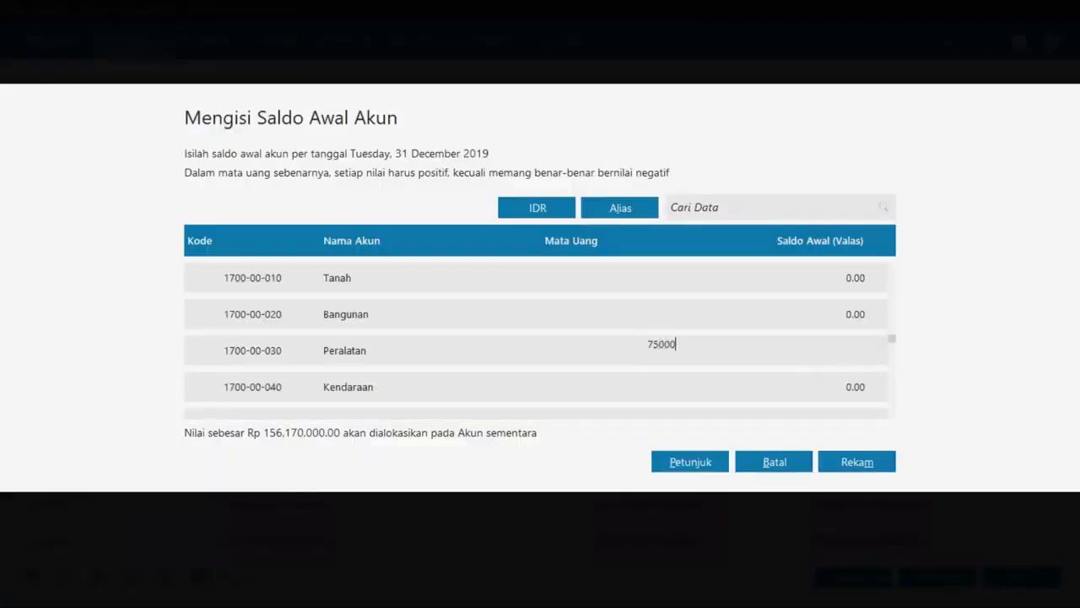
pyautogui.press('Return')
# - Check the vehicle balance in the PDF and enter 200,000,000 for Kendaraan (1700-00-040) in Zahir
pyautogui.press('Down')
pyautogui.press('Down')
pyautogui.press('Up')
pyautogui.press('Up')
pyautogui.press('Up')
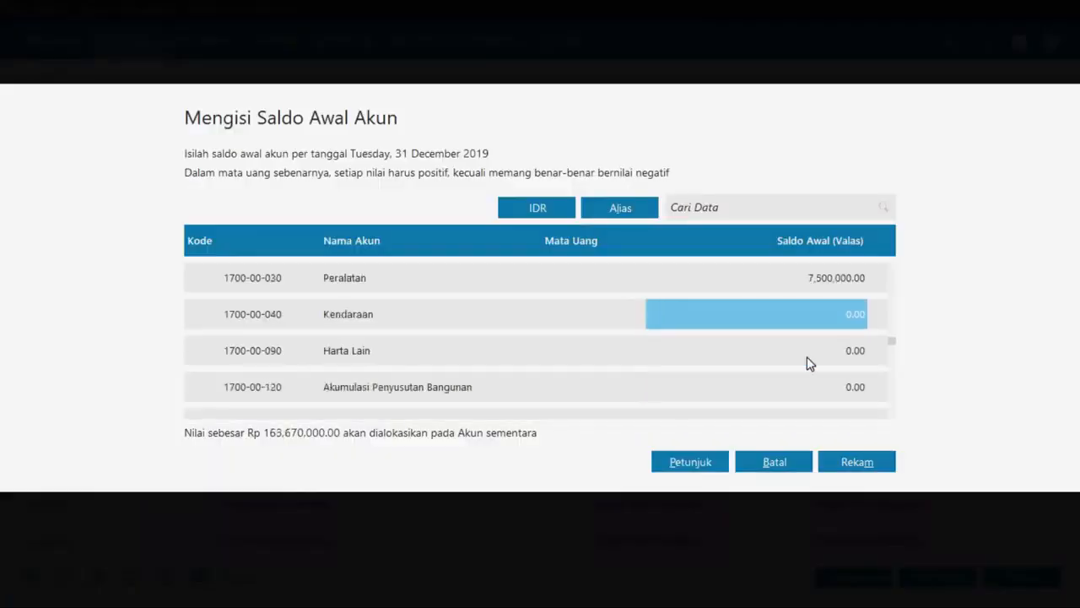
pyautogui.press('Down')
pyautogui.hotkey('alt', 'Tab')
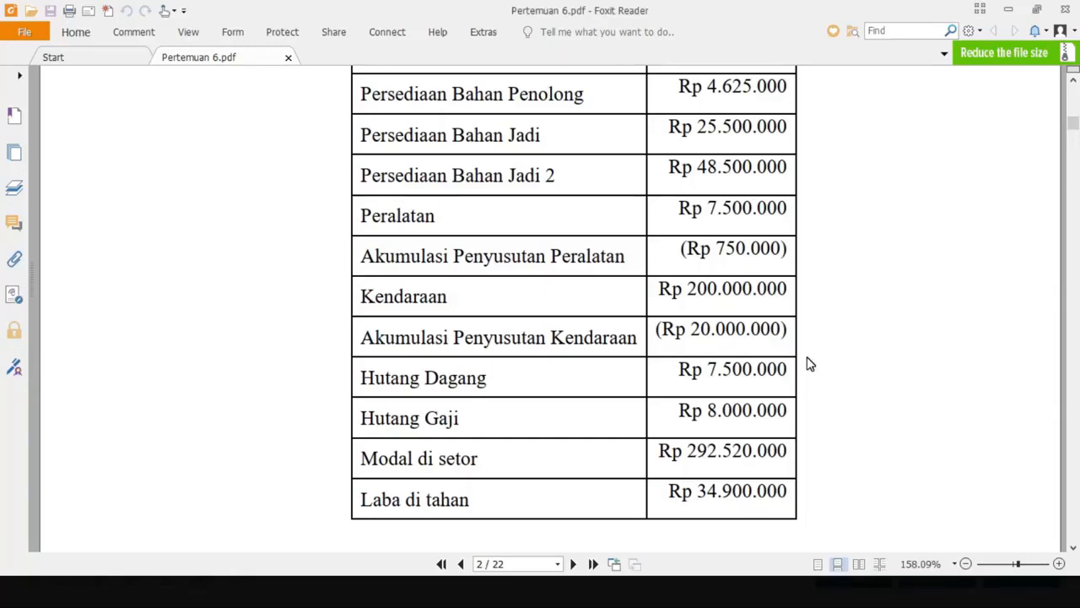
pyautogui.hotkey('alt', 'Tab')
pyautogui.write('20000000')
pyautogui.press('Return')
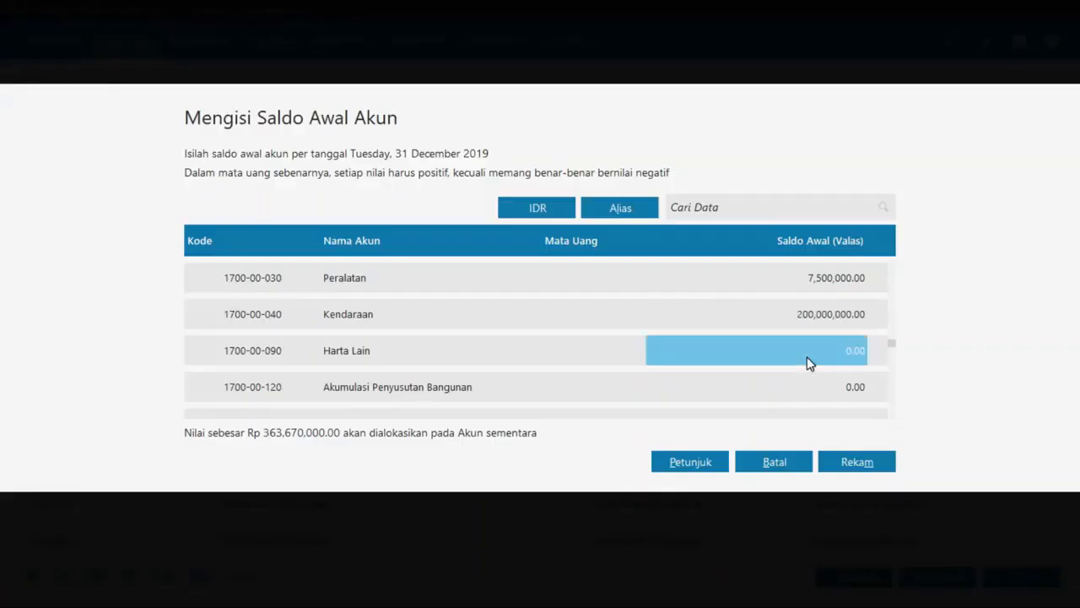
# - Check the PDF trial balance and enter -750,000 for Akumulasi Penyusutan Peralatan (1700-00-130) in Zahir
pyautogui.press('Down')
pyautogui.press('Down')
pyautogui.hotkey('alt', 'Tab')
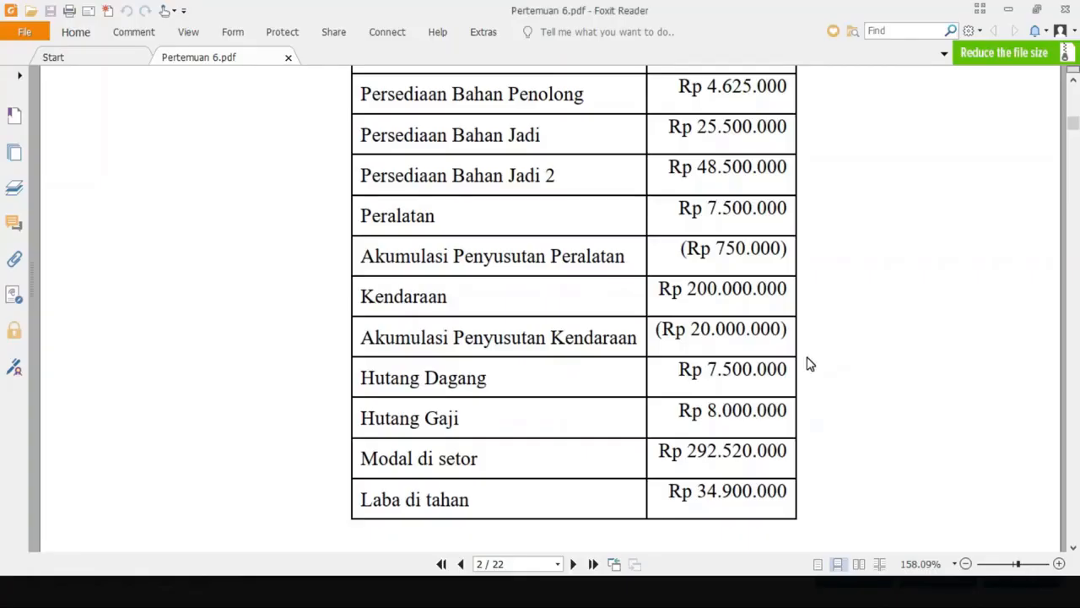
pyautogui.hotkey('alt', 'Tab')
pyautogui.write('-7')
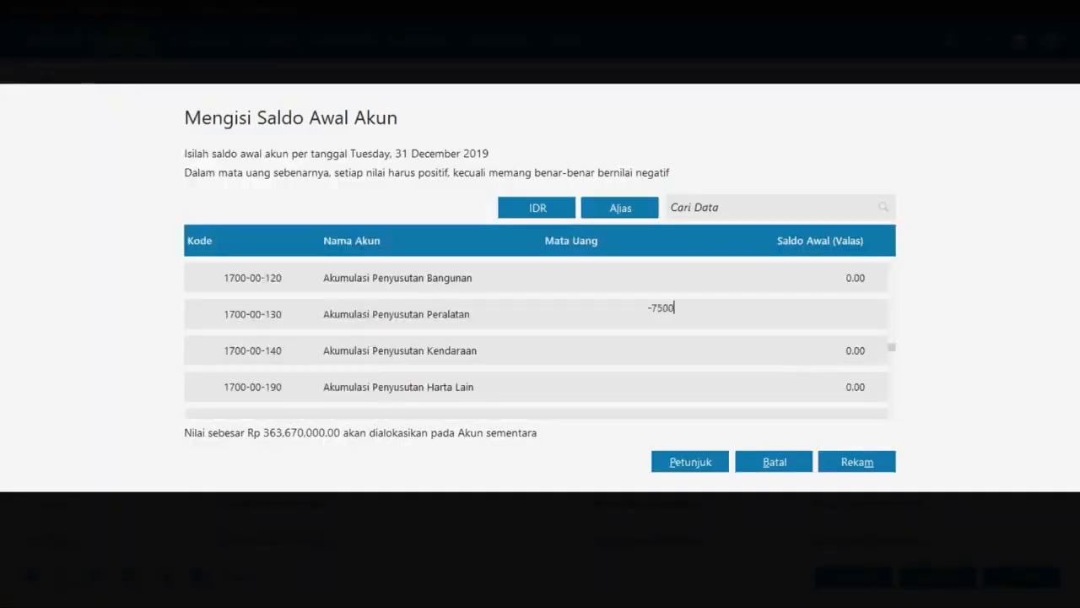
pyautogui.write('50,000')
pyautogui.click(808, 363)
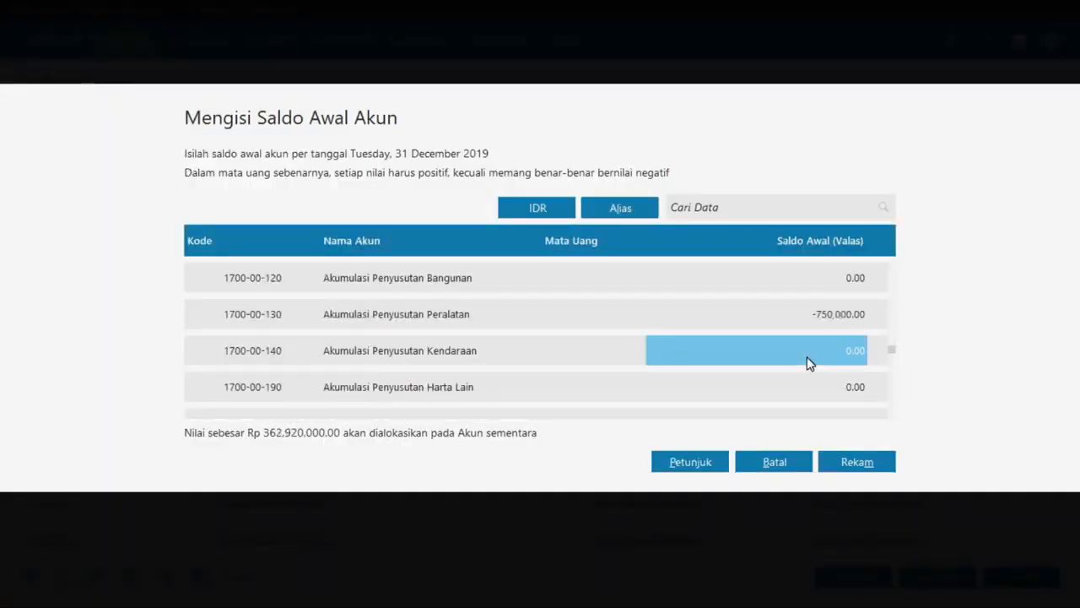
# - Check the PDF trial balance and enter -20,000,000 for Akumulasi Penyusutan Kendaraan (1700-00-140) in Zahir
pyautogui.hotkey('alt', 'Tab')
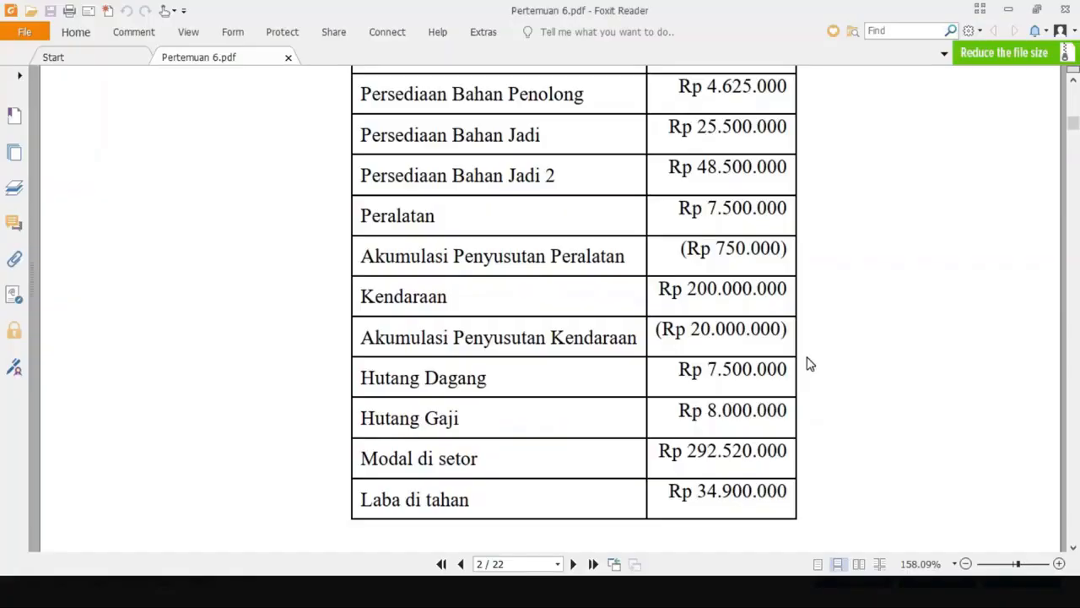
pyautogui.hotkey('alt', 'Tab')
pyautogui.write('-20000')
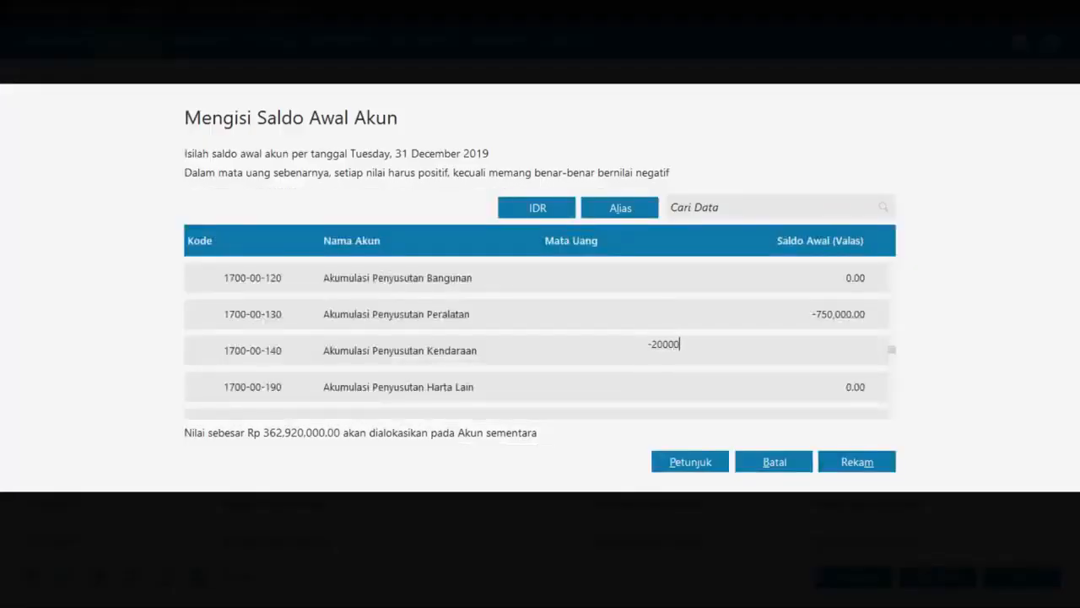
pyautogui.write('000')
pyautogui.press('Return')
# - Check the trade payables balance in the PDF and enter 7,500,000 for Hutang Dagang (2100-00-010) in Zahir
pyautogui.hotkey('alt', 'Tab')
pyautogui.hotkey('alt', 'Tab')
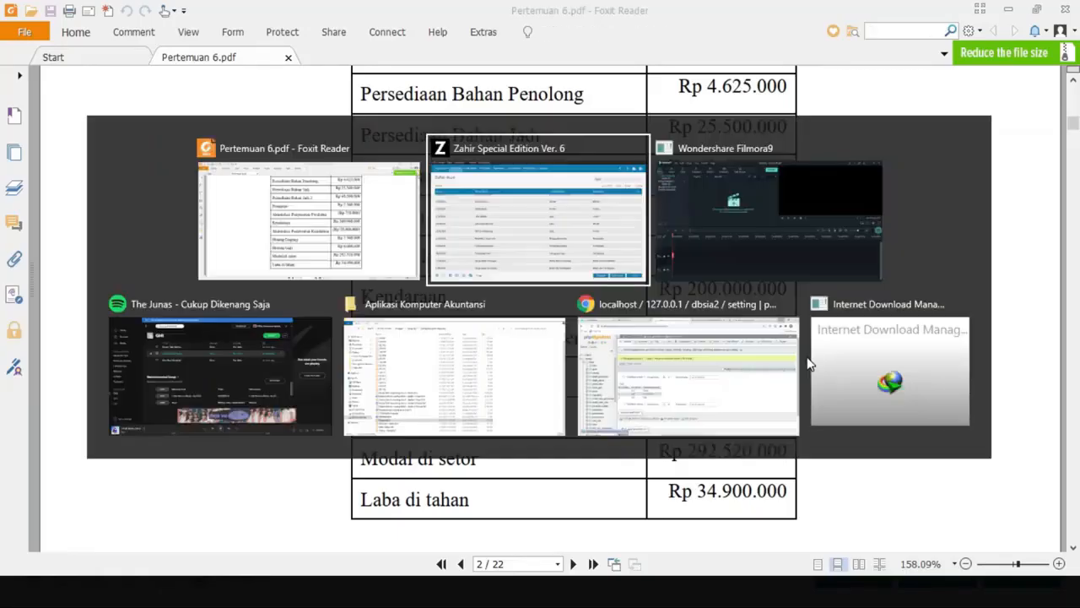
pyautogui.scroll(-10, 807, 357)
pyautogui.scroll(5, 807, 357)
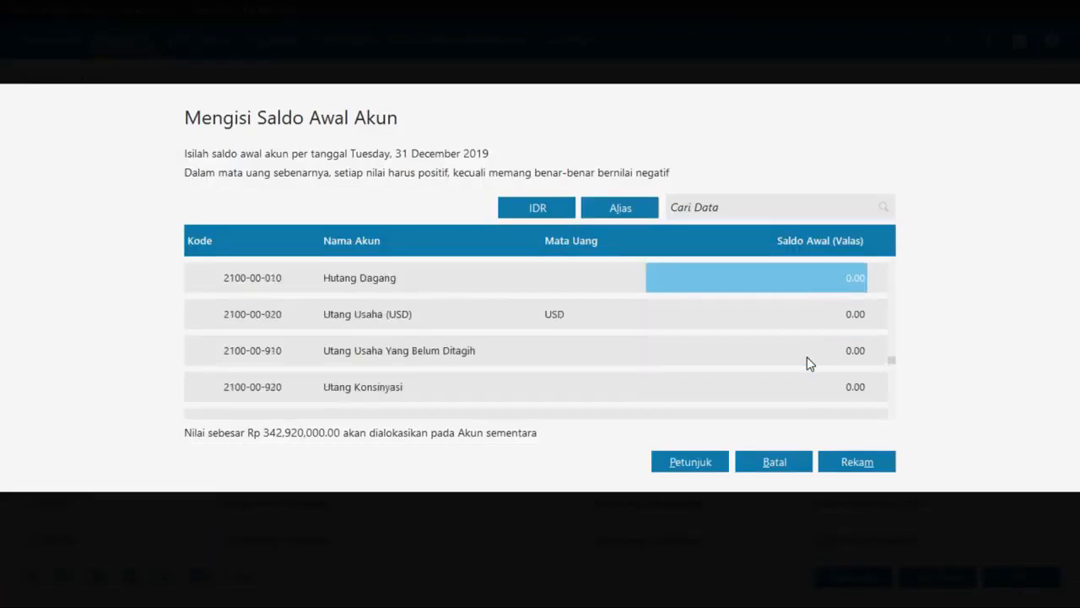
pyautogui.scroll(1, 807, 363)
pyautogui.hotkey('alt', 'Tab')
pyautogui.hotkey('alt', 'Tab')
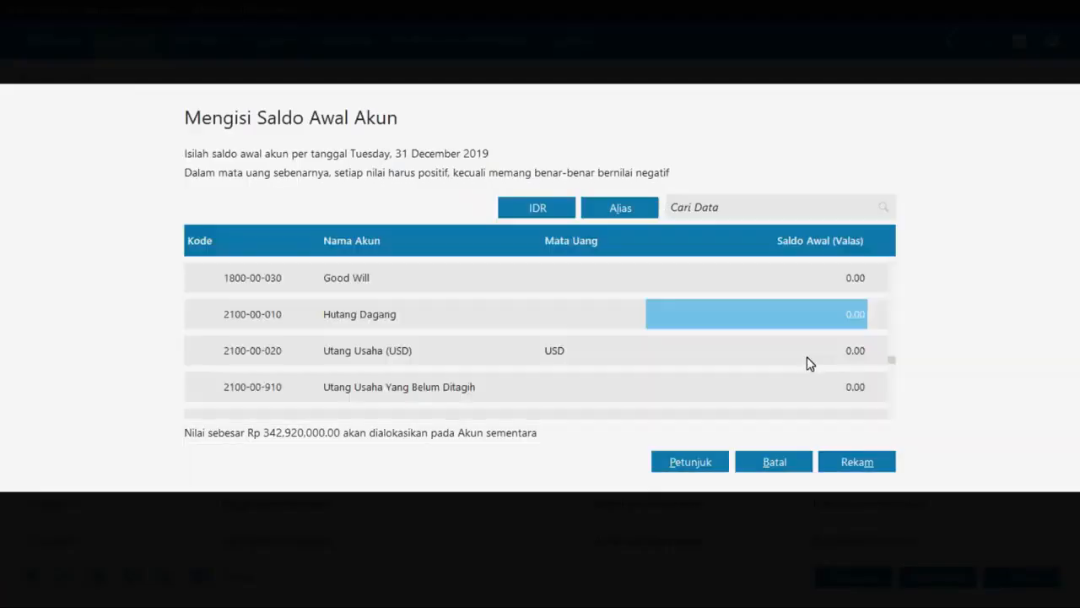
pyautogui.write('7,500,000')
pyautogui.press('Return')
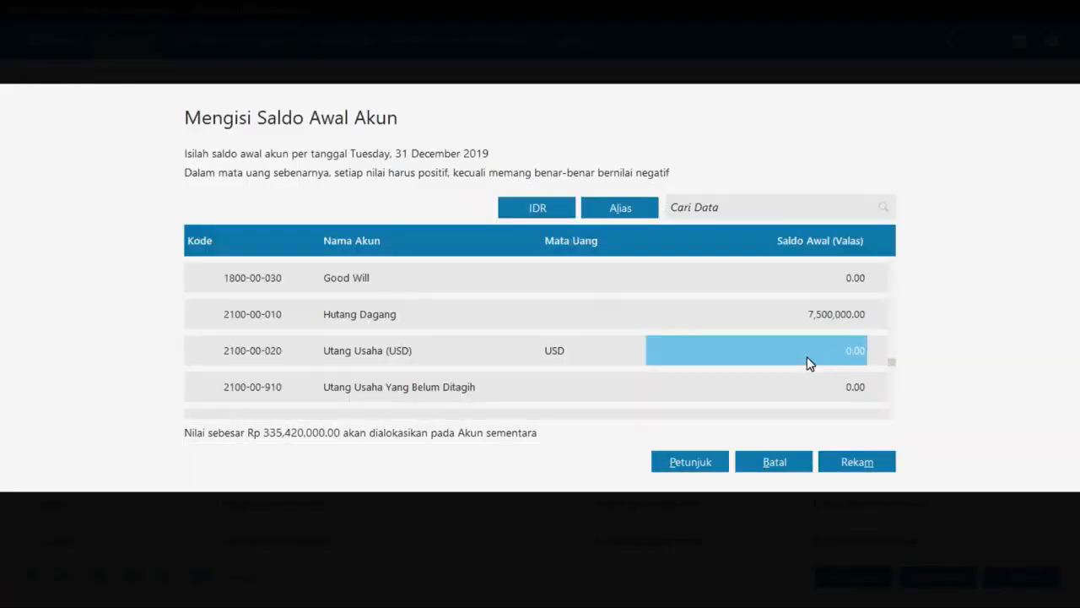
# - Check the wages payable balance in the PDF and enter 8,000,000 for Hutang Gaji (2100-00-940) in Zahir
pyautogui.hotkey('alt', 'Tab')
pyautogui.hotkey('alt', 'Tab')
pyautogui.press('Down')
pyautogui.press('Down')
pyautogui.press('Down')
pyautogui.press('Down')
pyautogui.press('Down')
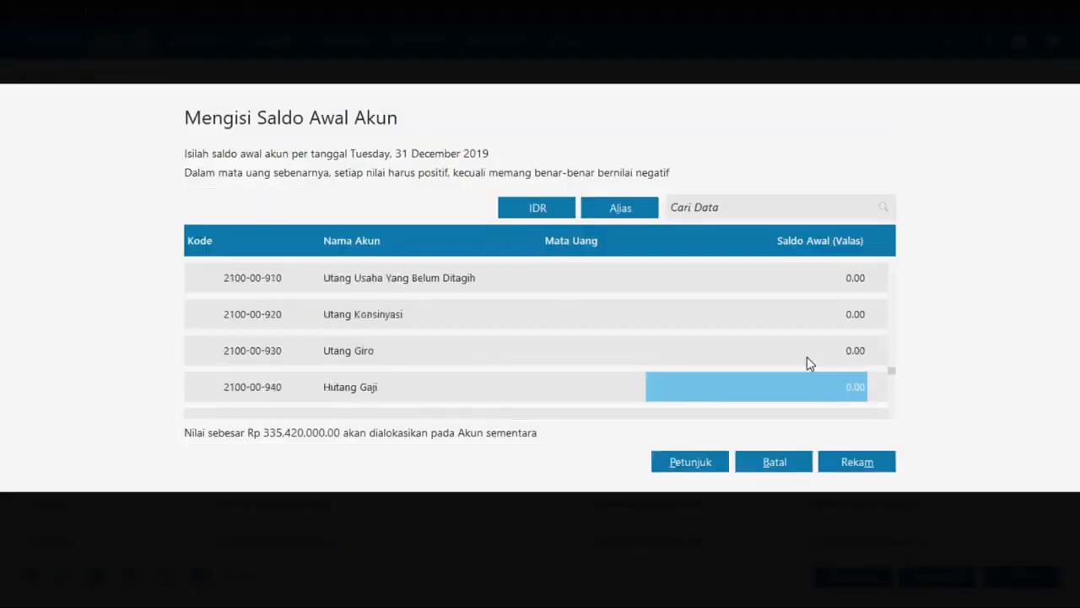
pyautogui.hotkey('alt', 'Tab')
pyautogui.hotkey('alt', 'Tab')
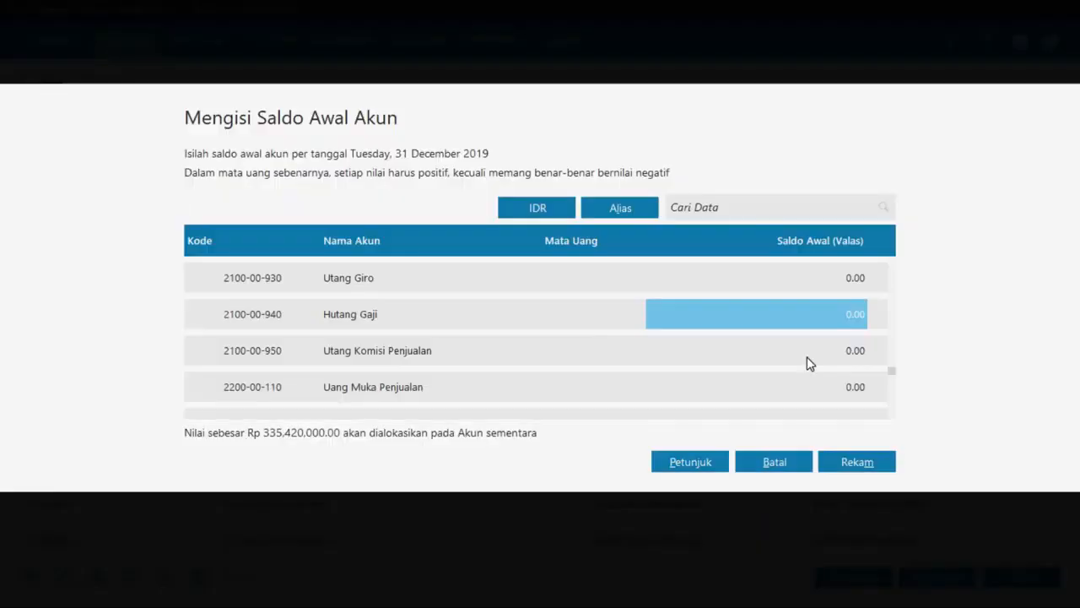
pyautogui.write('800000')
pyautogui.press('Return')
# - Check the capital balance in the PDF and enter 292,500,000 for Modal Disetor (3100-00-010) in Zahir
pyautogui.press('Down')
pyautogui.press('Down')
pyautogui.press('Down')
pyautogui.press('Down')
pyautogui.press('Down')
pyautogui.press('Down')
pyautogui.press('Down')
pyautogui.press('Down')
pyautogui.press('Down')
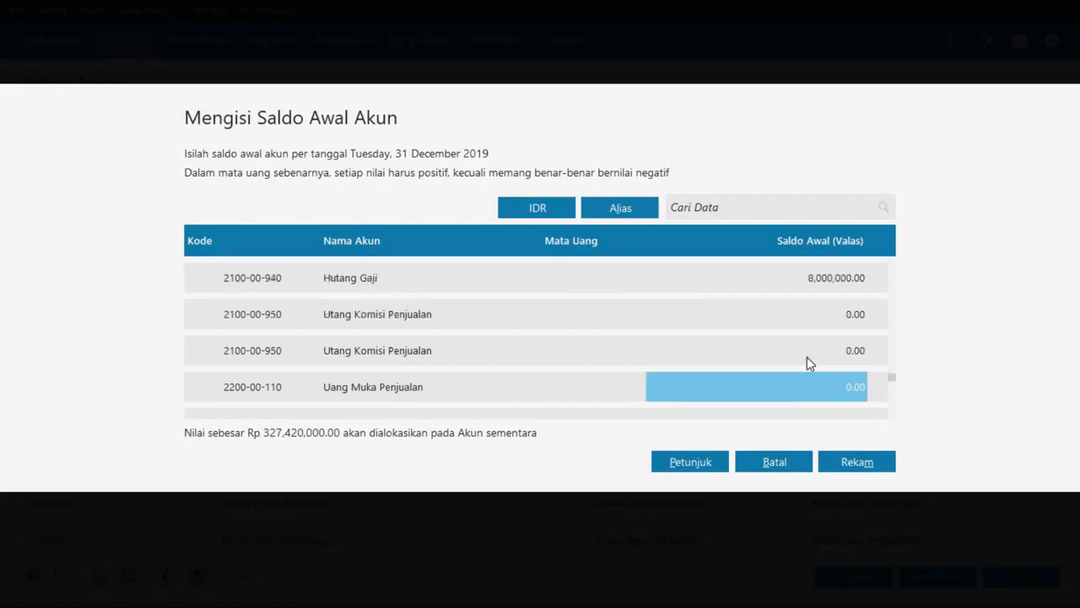
pyautogui.press('Down')
pyautogui.press('Down')
pyautogui.press('Down')
pyautogui.press('Down')
pyautogui.press('Down')
pyautogui.press('Down')
pyautogui.press('Up')
pyautogui.press('Up')
pyautogui.press('Up')
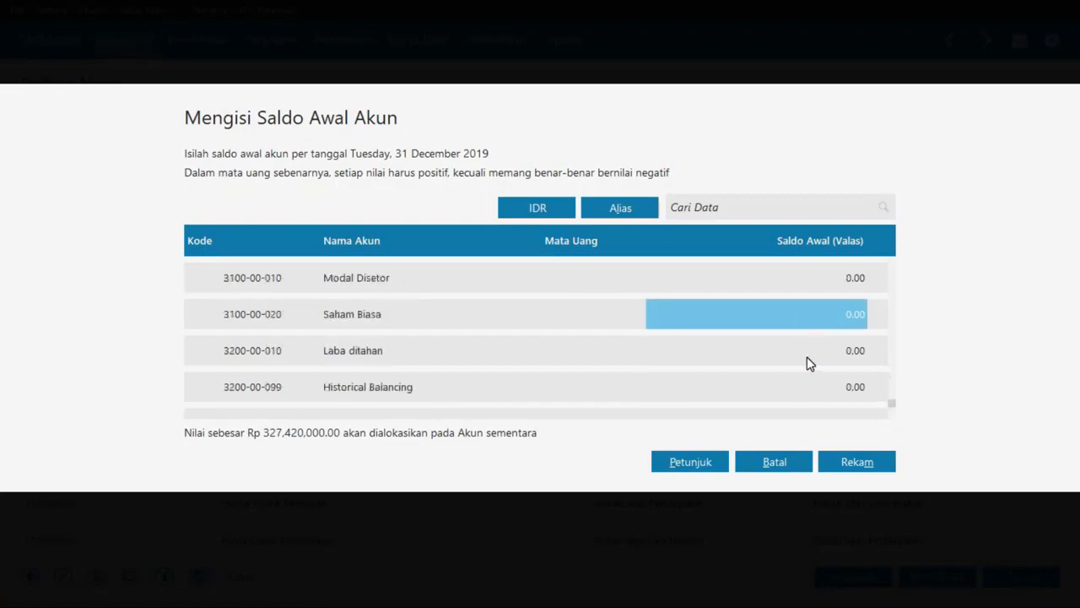
pyautogui.hotkey('alt', 'Tab')
pyautogui.hotkey('alt', 'Tab')
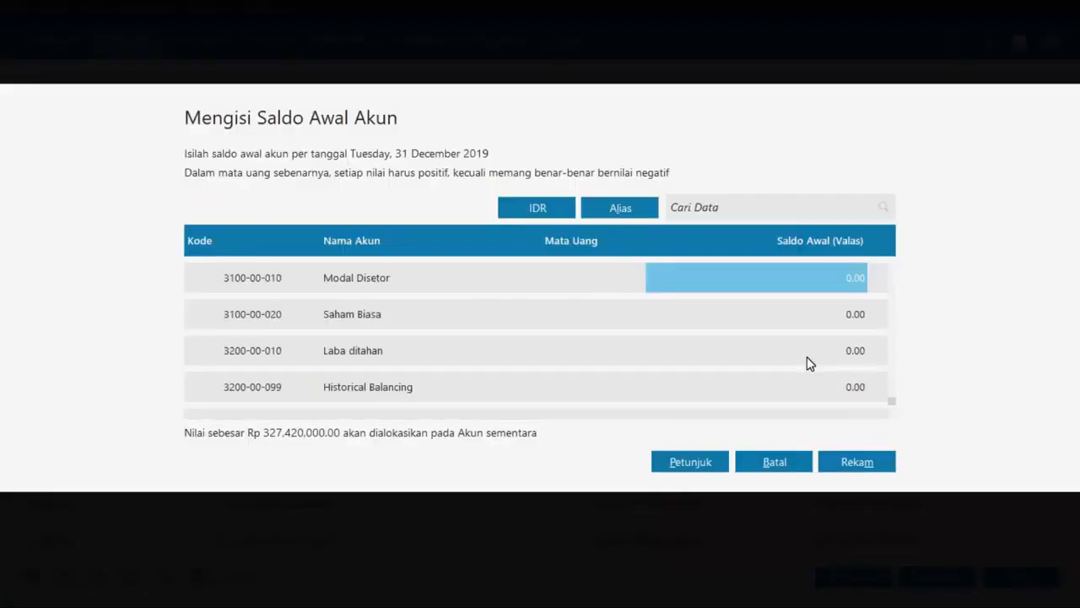
pyautogui.write('292500000')
pyautogui.press('Return')
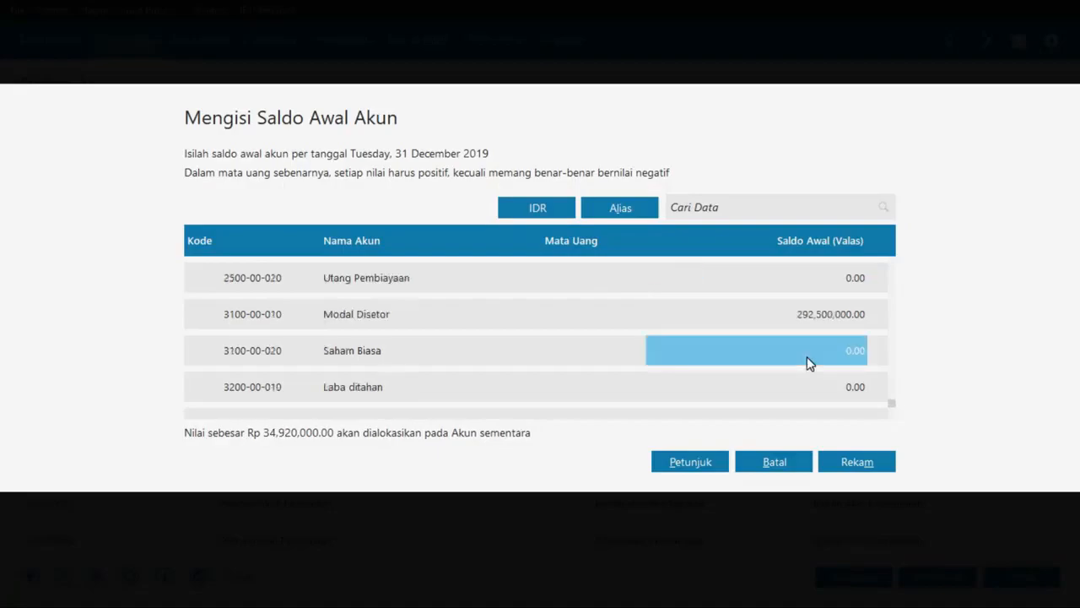
# - Recheck the capital balance in the PDF and correct the Modal Disetor (3100-00-010) opening balance to 292,520,000
pyautogui.hotkey('alt', 'Tab')
pyautogui.hotkey('alt', 'Tab')
pyautogui.press('Up')
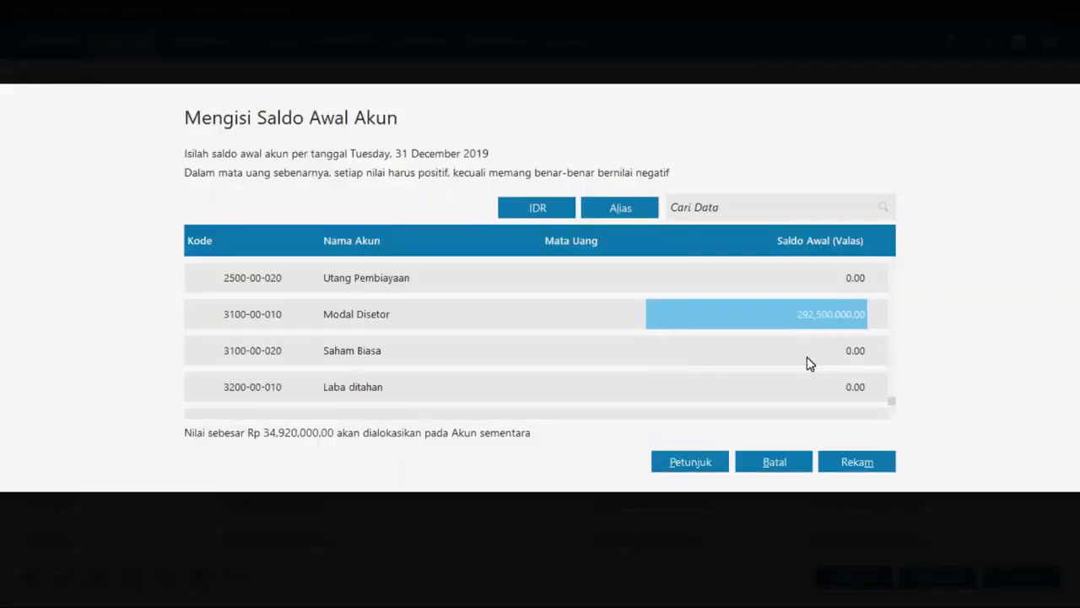
pyautogui.write('292')
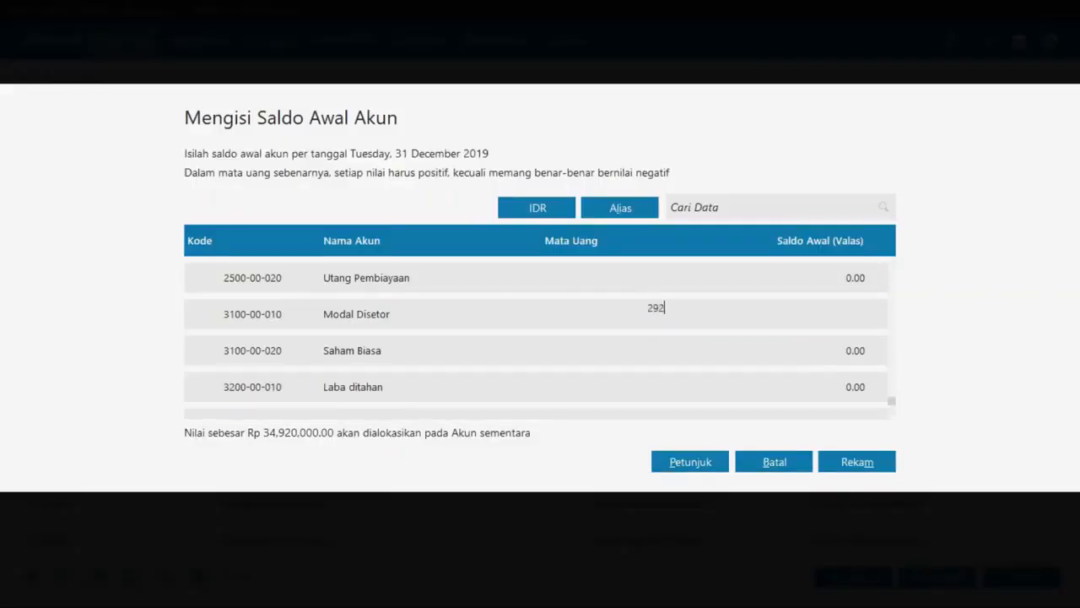
pyautogui.write('.520.000')
pyautogui.press('Return')
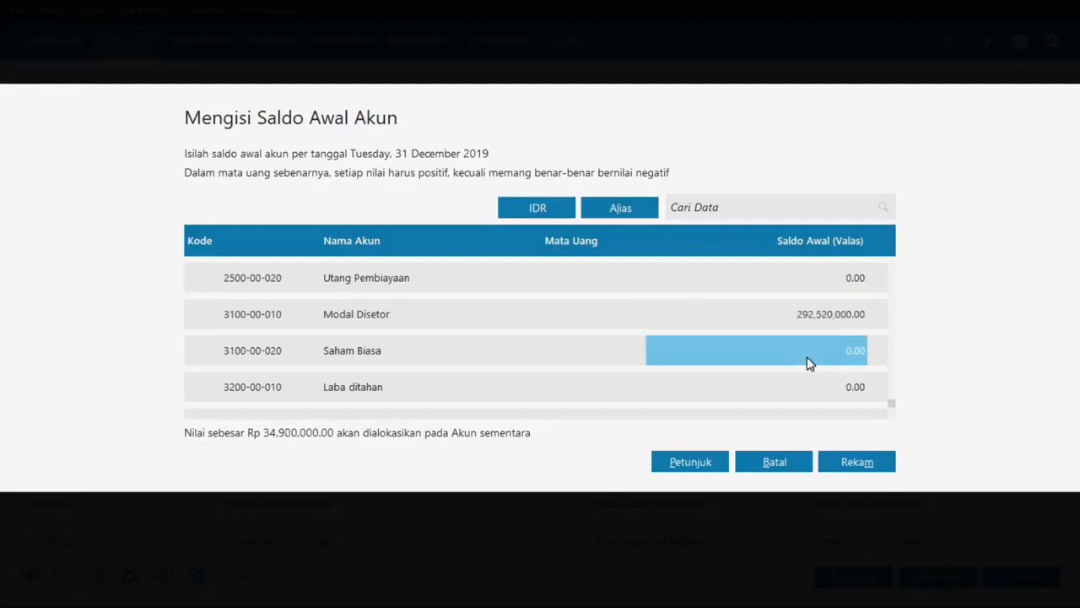
# - Check the retained earnings balance in the PDF and enter 34,900,000 for Laba ditahan (3200-00-010) in Zahir
pyautogui.hotkey('alt', 'Tab')
pyautogui.hotkey('alt', 'Tab')
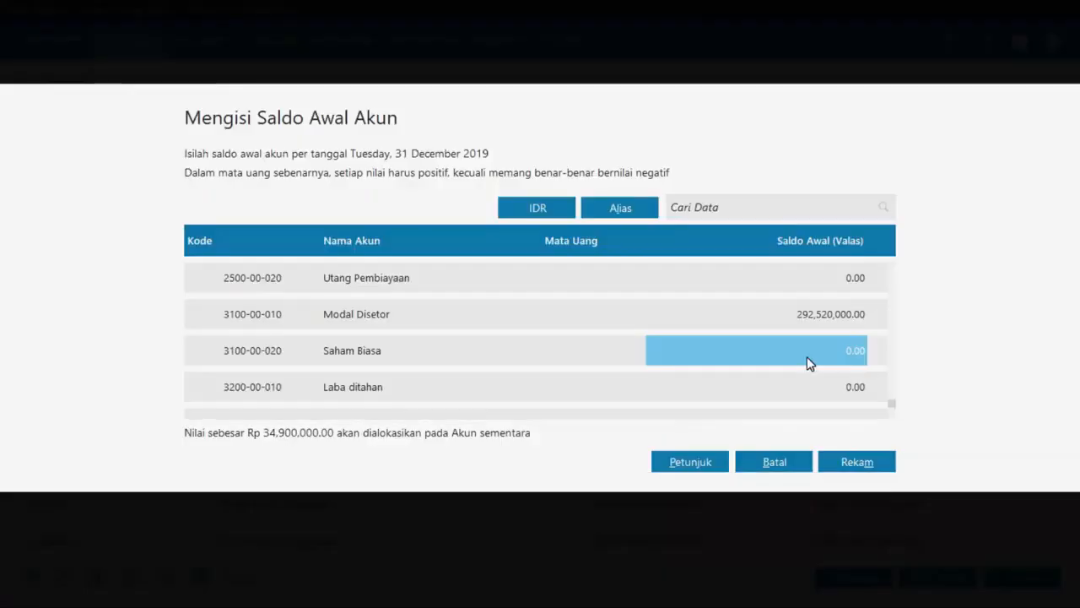
pyautogui.press('Down')
pyautogui.hotkey('alt', 'Tab')
pyautogui.hotkey('alt', 'Tab')
pyautogui.write('34900')
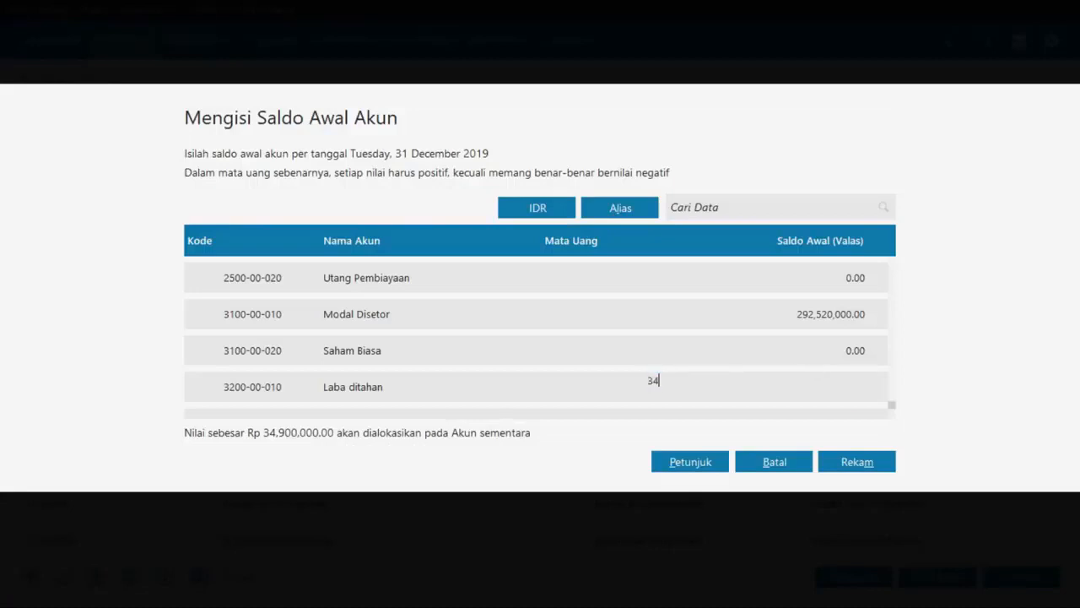
pyautogui.press('Return')
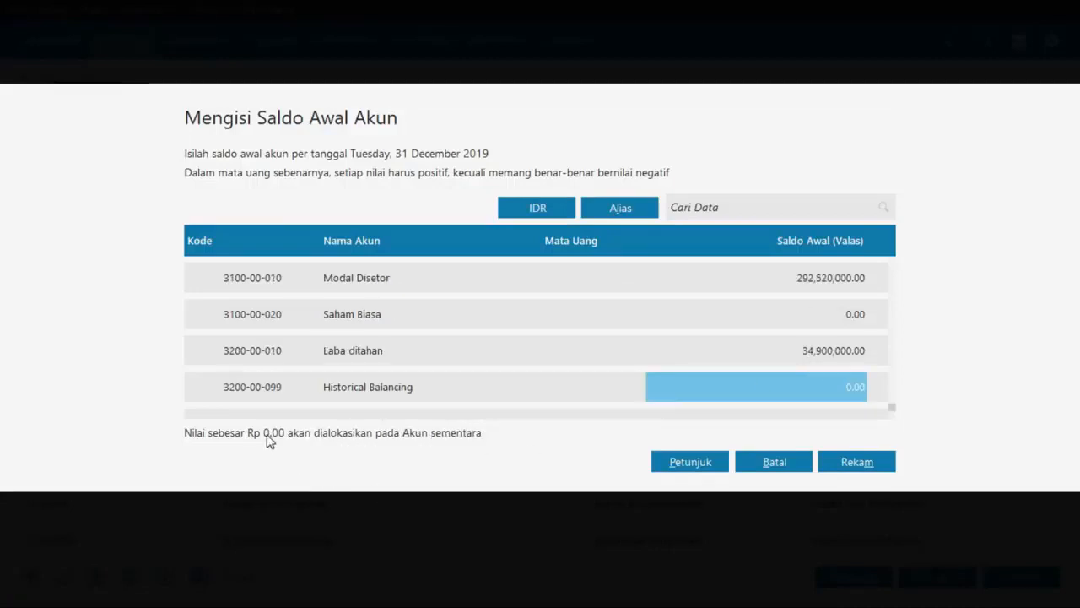
# - Record the account opening balances and close the account list
pyautogui.click(846, 466)
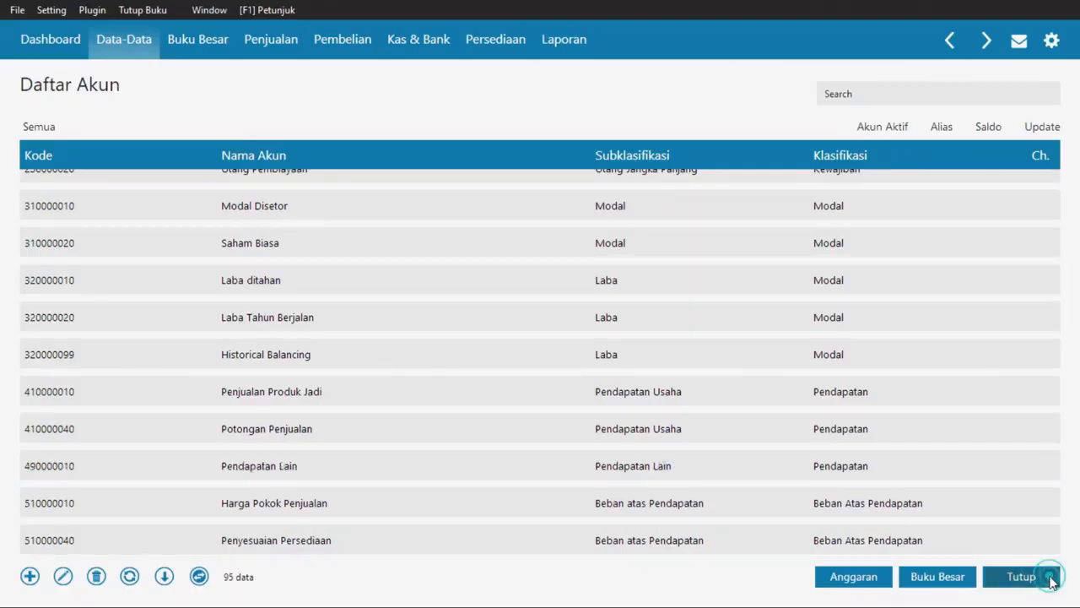
pyautogui.click(1049, 579)
# - Switch to the PDF in Foxit Reader and examine the customer, supplier and employee tables
pyautogui.hotkey('alt', 'Tab')
pyautogui.scroll(-5, 622, 316)
pyautogui.scroll(-5, 622, 316)
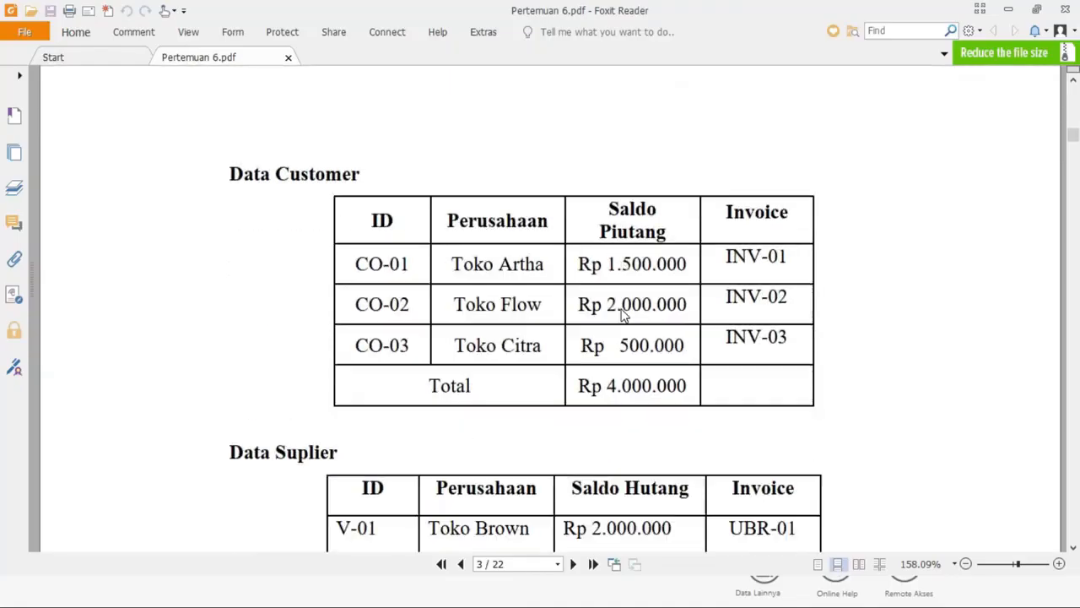
pyautogui.scroll(-10, 624, 316)
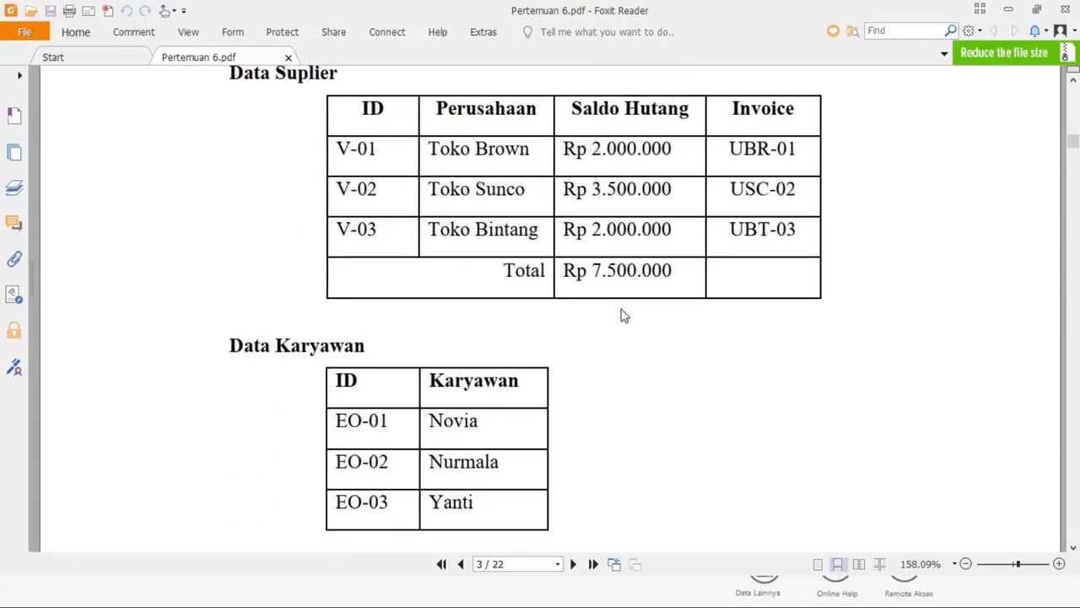
pyautogui.scroll(10, 624, 316)
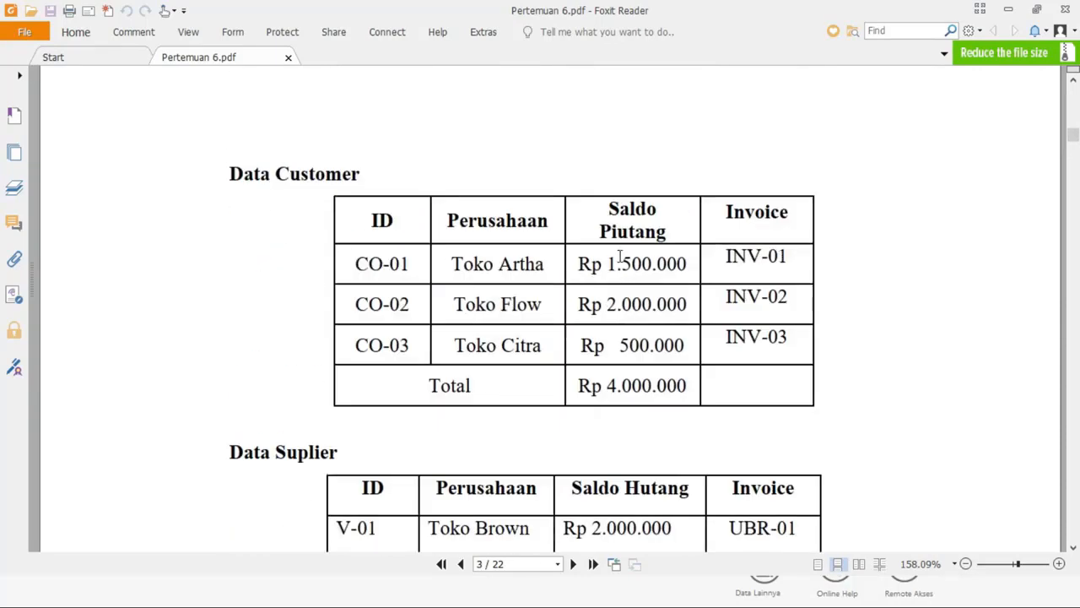
pyautogui.scroll(-4, 591, 257)
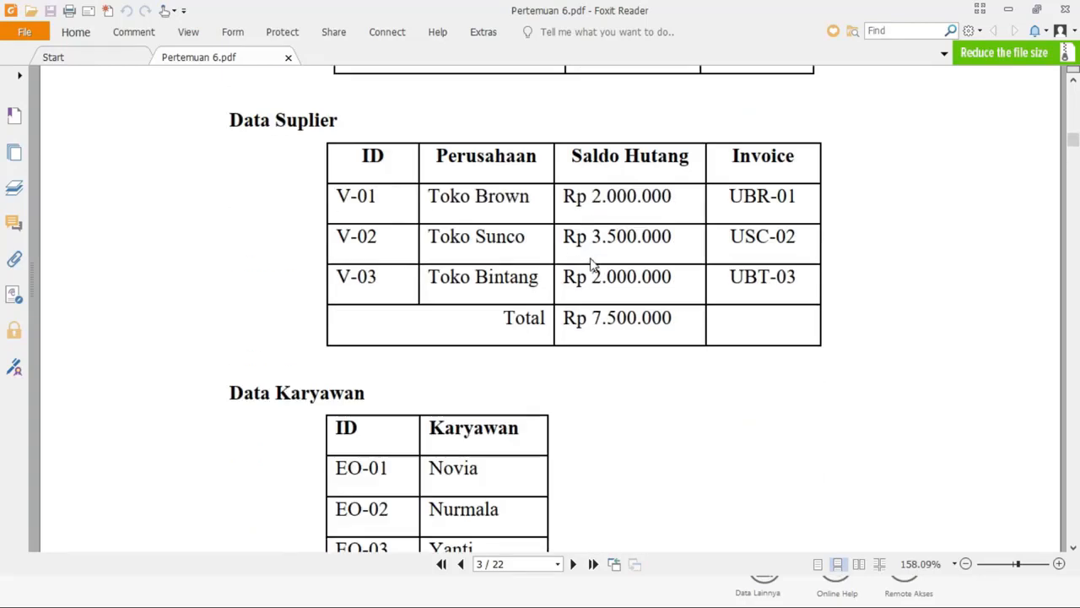
pyautogui.scroll(4, 593, 262)
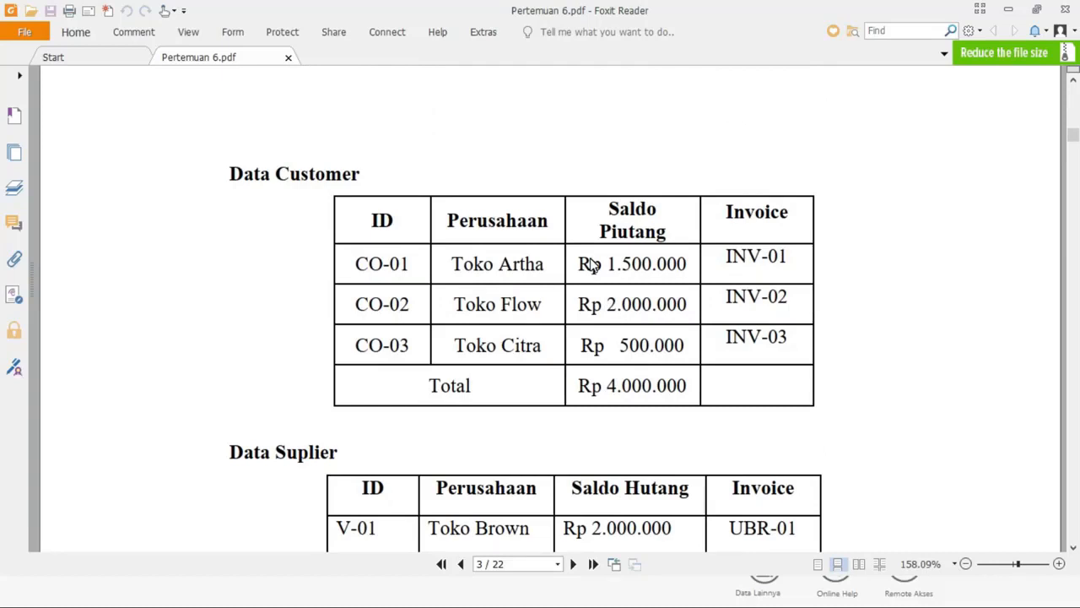
# - Start a new Data Nama & Alamat record in Zahir and copy the ID of Toko Artha from the PDF's customer table
pyautogui.hotkey('alt', 'Tab')
pyautogui.moveTo(273, 167)
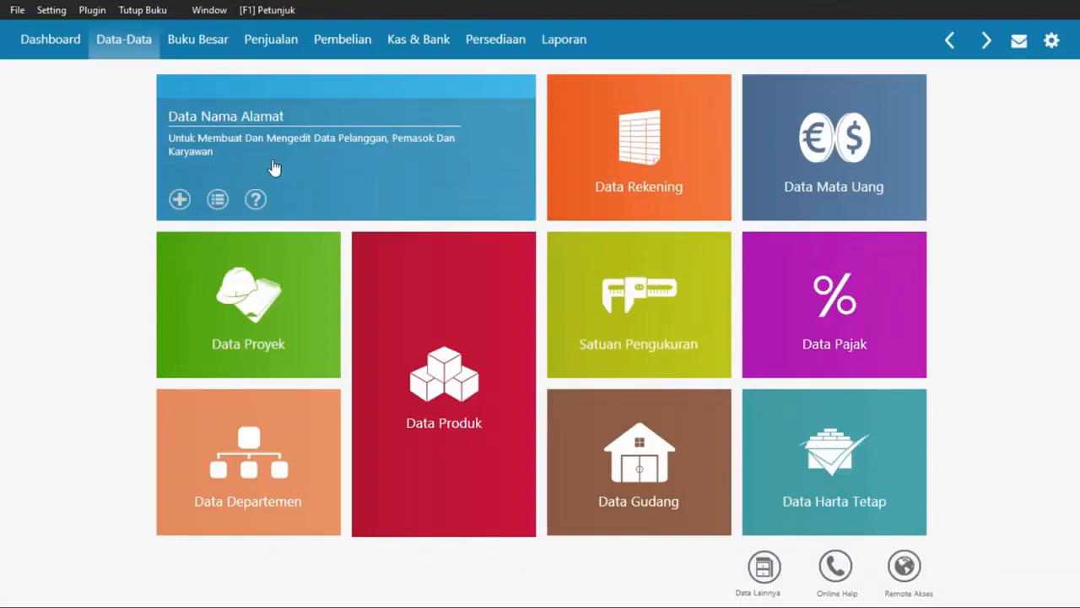
pyautogui.click(186, 201)
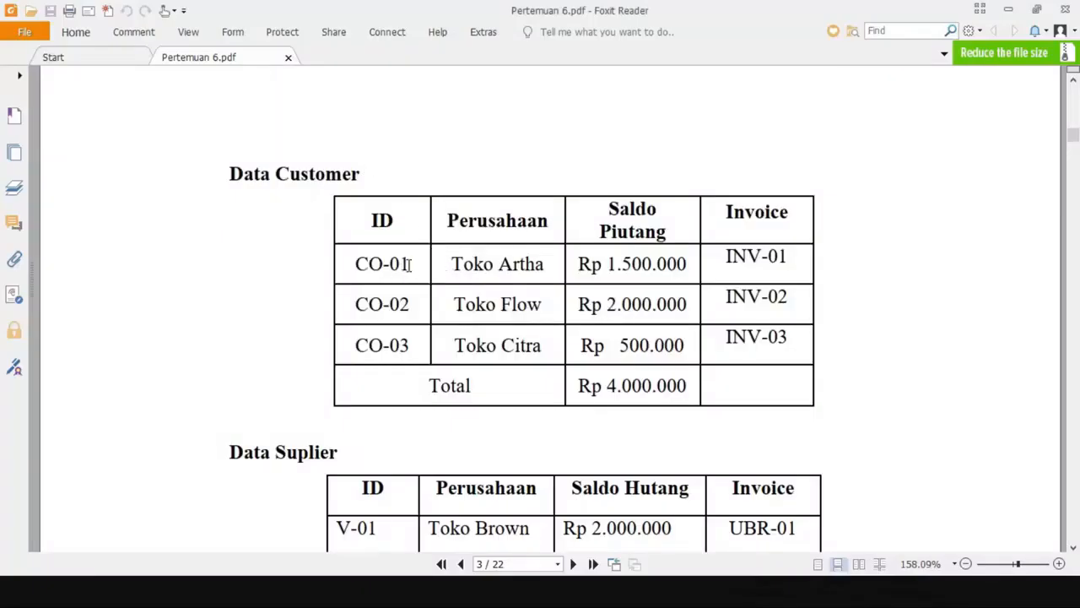
pyautogui.moveTo(411, 265); pyautogui.dragTo(356, 266)
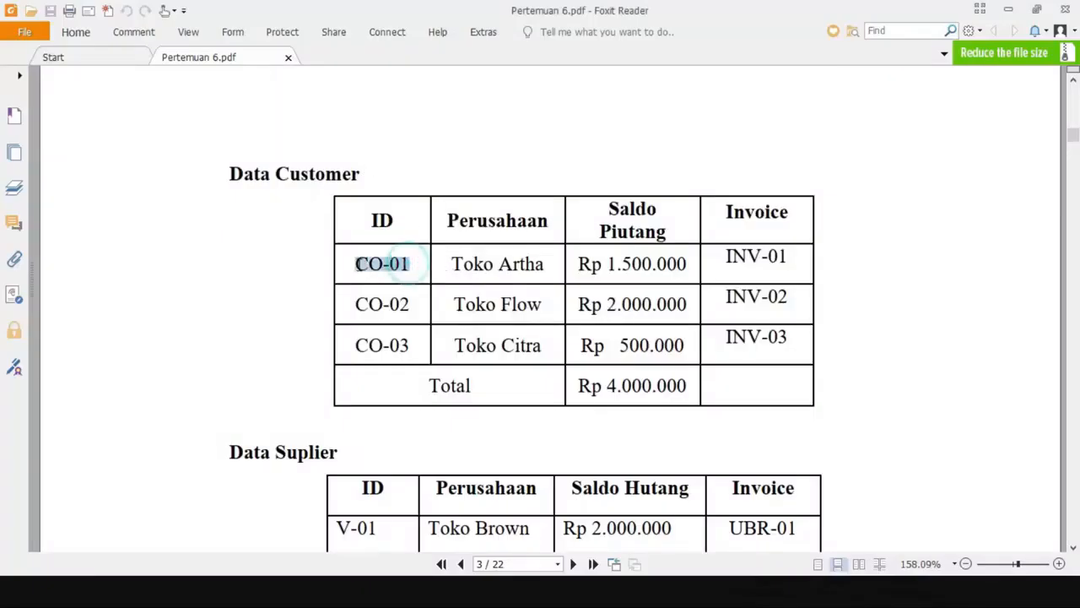
pyautogui.hotkey('alt', 'Tab')
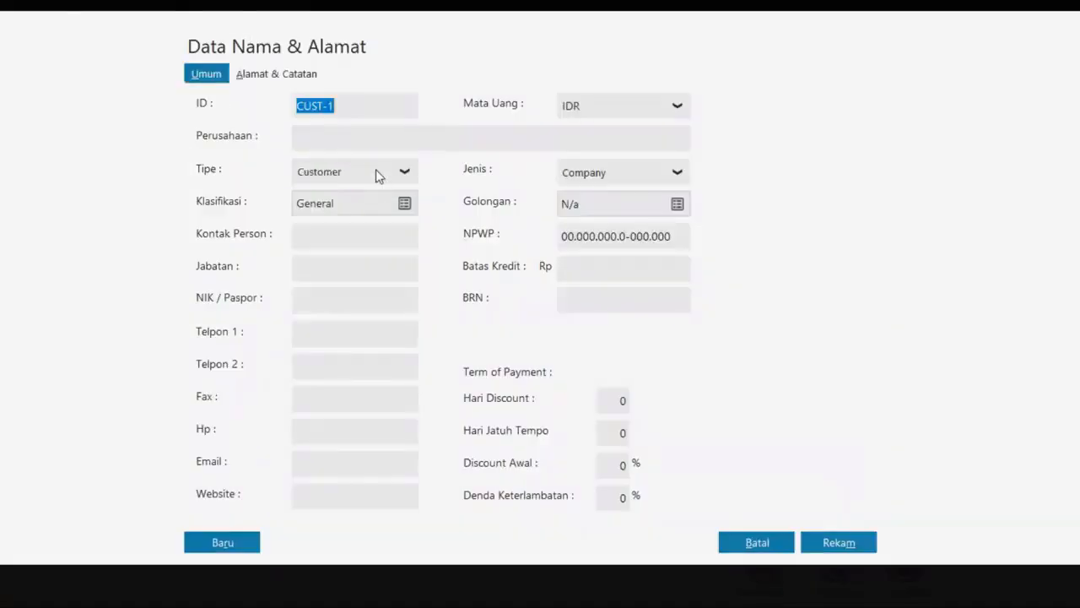
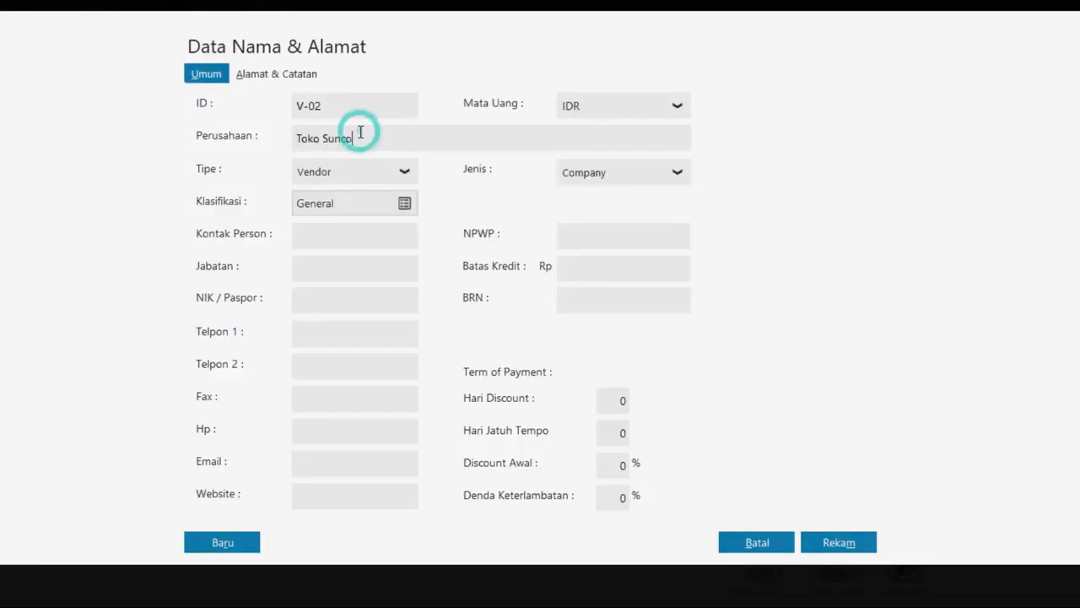
# - Save the Toko Sunco vendor and add a vendor record with ID V-03 and company Toko Bintang from the PDF's supplier table
pyautogui.click(219, 540)
pyautogui.hotkey('alt', 'Tab')
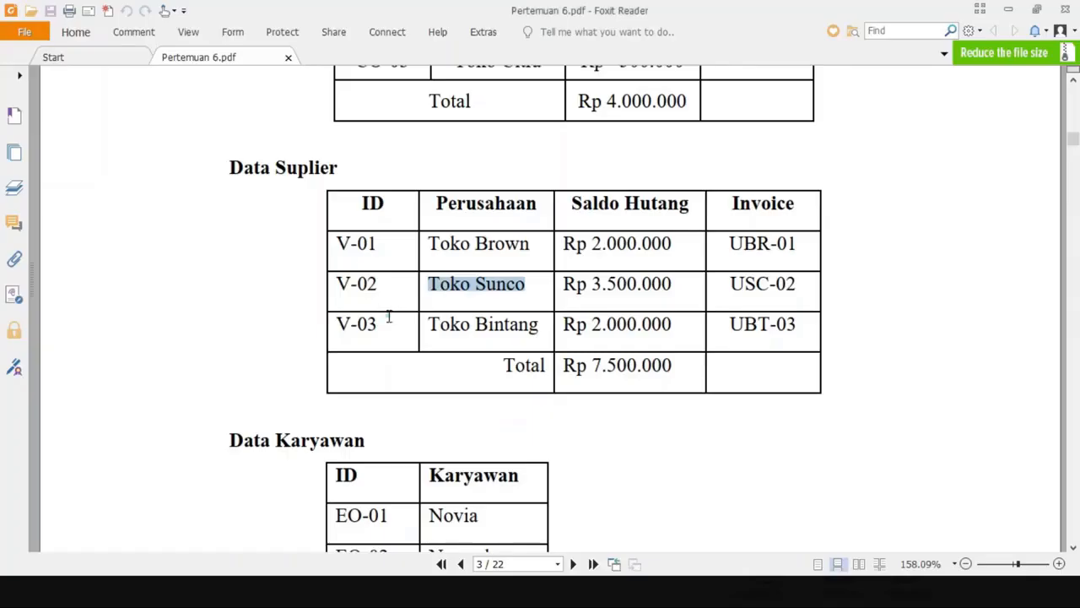
pyautogui.moveTo(389, 317); pyautogui.dragTo(334, 321)
pyautogui.hotkey('ctrl', 'c')
pyautogui.hotkey('alt', 'Tab')
pyautogui.hotkey('ctrl', 'v')
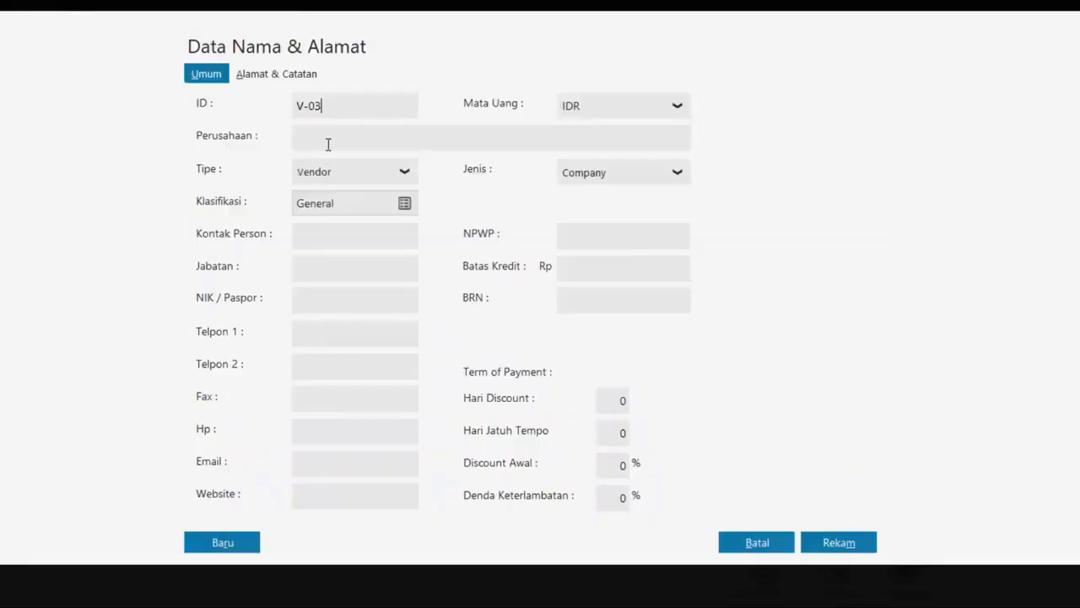
pyautogui.click(328, 141)
pyautogui.write('Toko')
pyautogui.click(223, 542)
# - Check the employee table in the PDF and set the new record's type to Employee in Zahir
pyautogui.hotkey('alt', 'Tab')
pyautogui.scroll(-5, 309, 330)
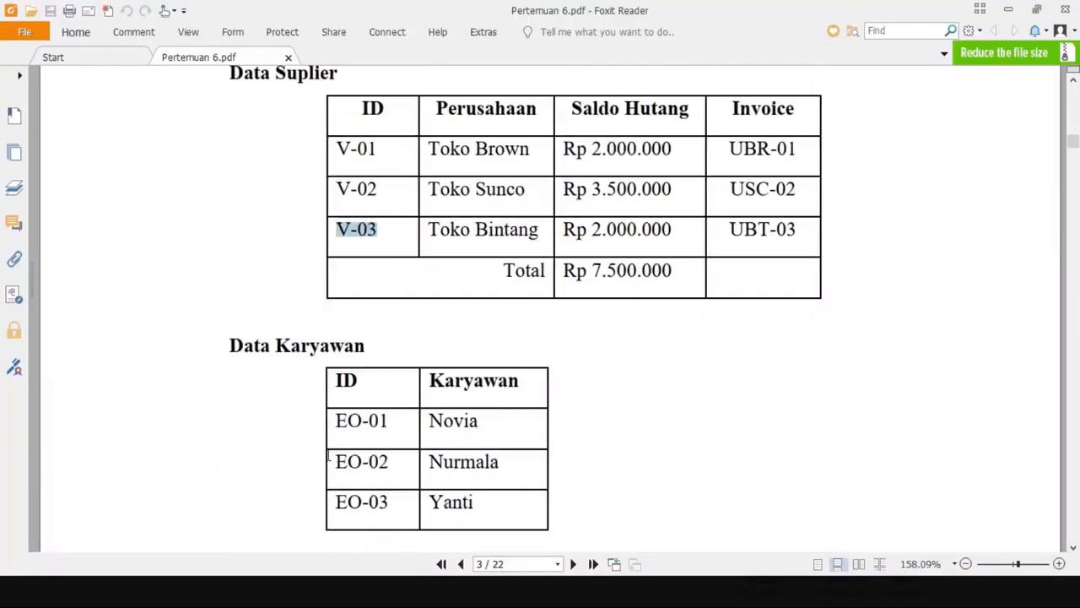
pyautogui.hotkey('alt', 'Tab')
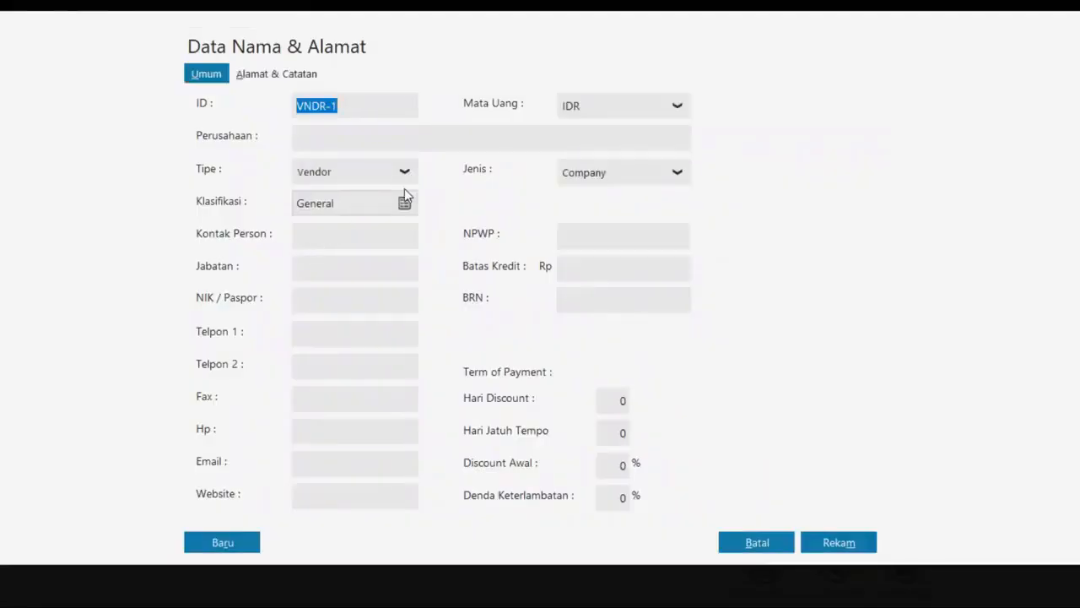
pyautogui.click(405, 172)
pyautogui.click(347, 246)
# - Fill in the first employee's ID and name from the PDF, then save the record and start another
pyautogui.hotkey('alt', 'Tab')
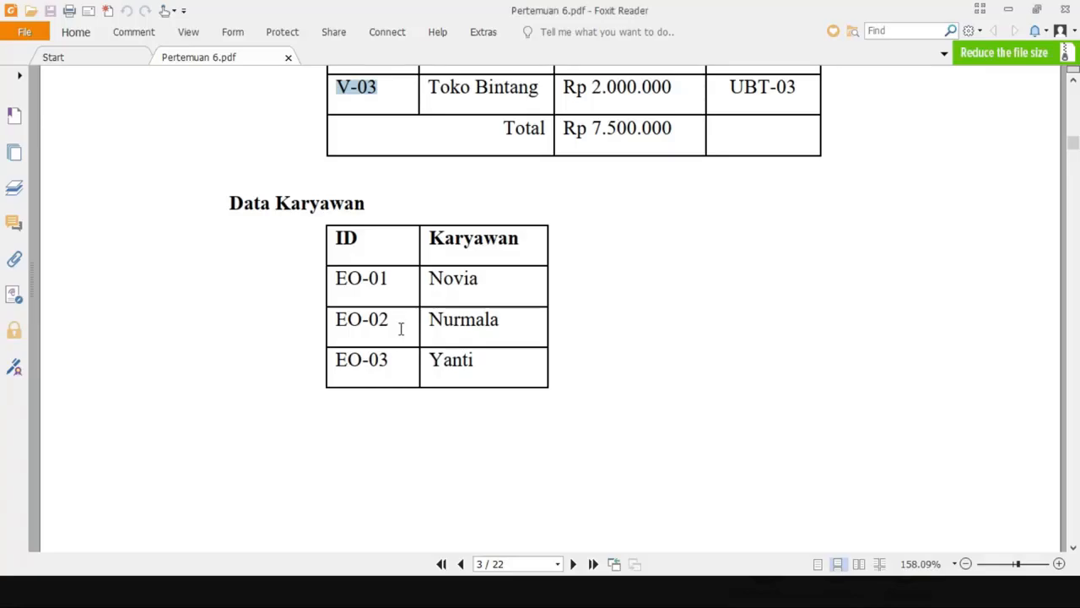
pyautogui.moveTo(397, 289); pyautogui.dragTo(338, 283)
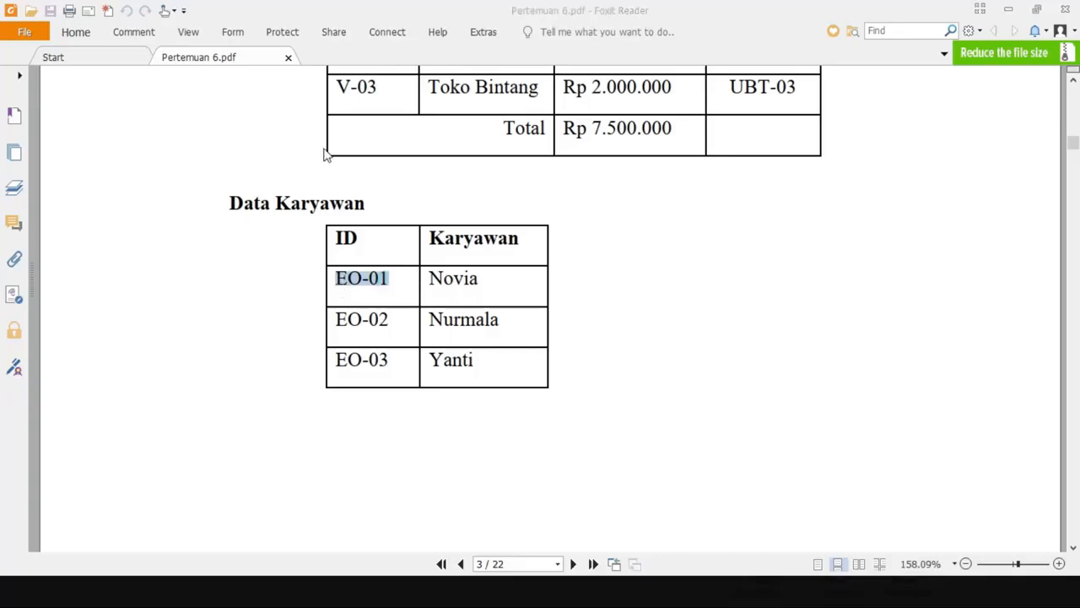
pyautogui.hotkey('alt', 'Tab')
pyautogui.doubleClick(350, 106)
pyautogui.hotkey('ctrl', 'v')
pyautogui.hotkey('alt', 'Tab')
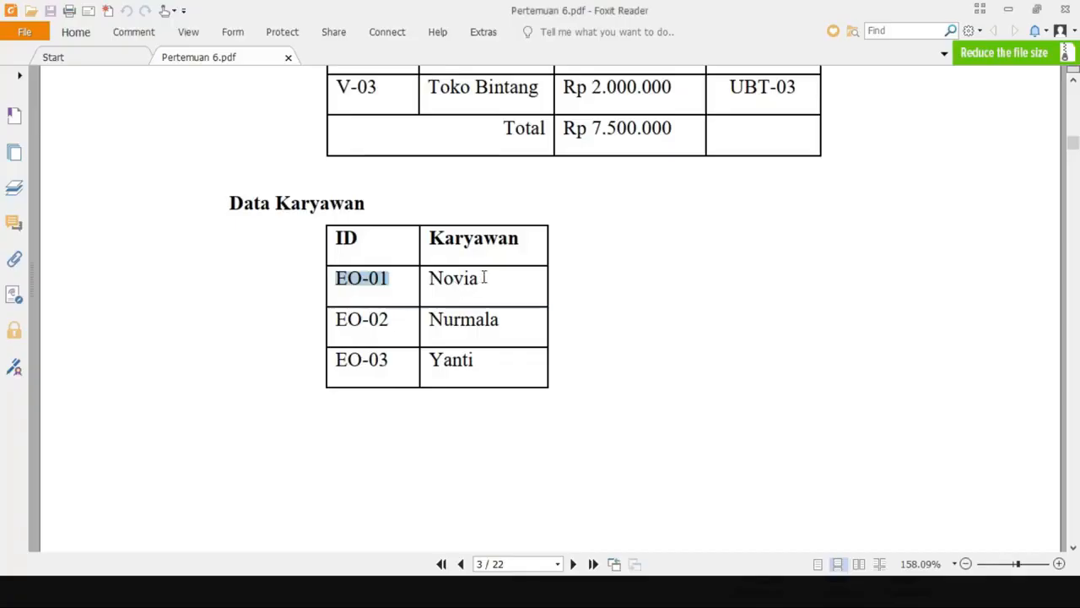
pyautogui.hotkey('alt', 'Tab')
pyautogui.click(352, 133)
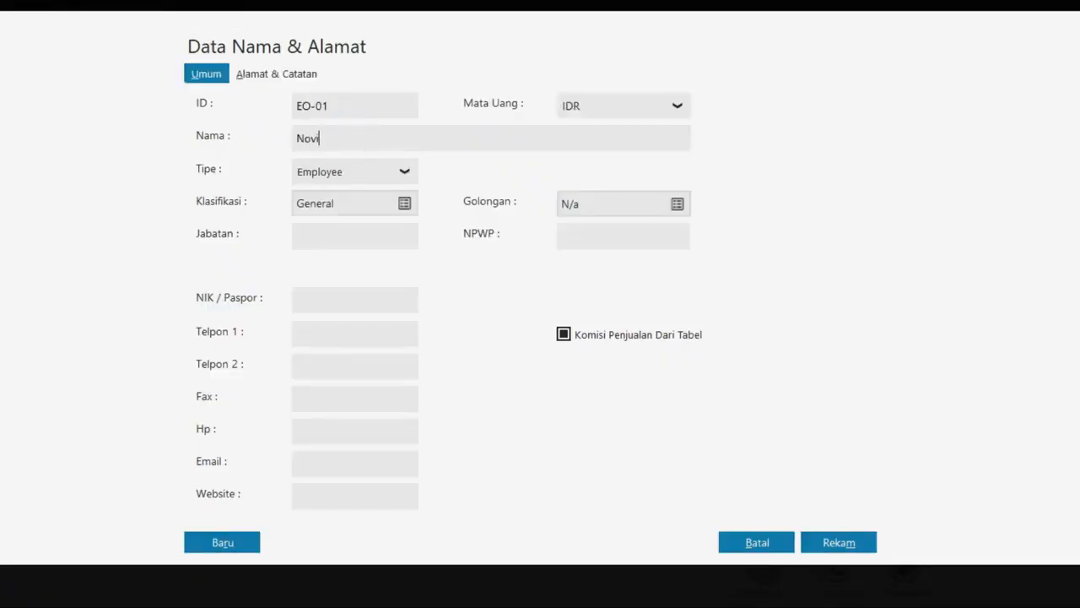
pyautogui.click(228, 544)
# - Enter the second employee's name, then save the record and start another
pyautogui.write('Nurmala')
pyautogui.click(222, 544)
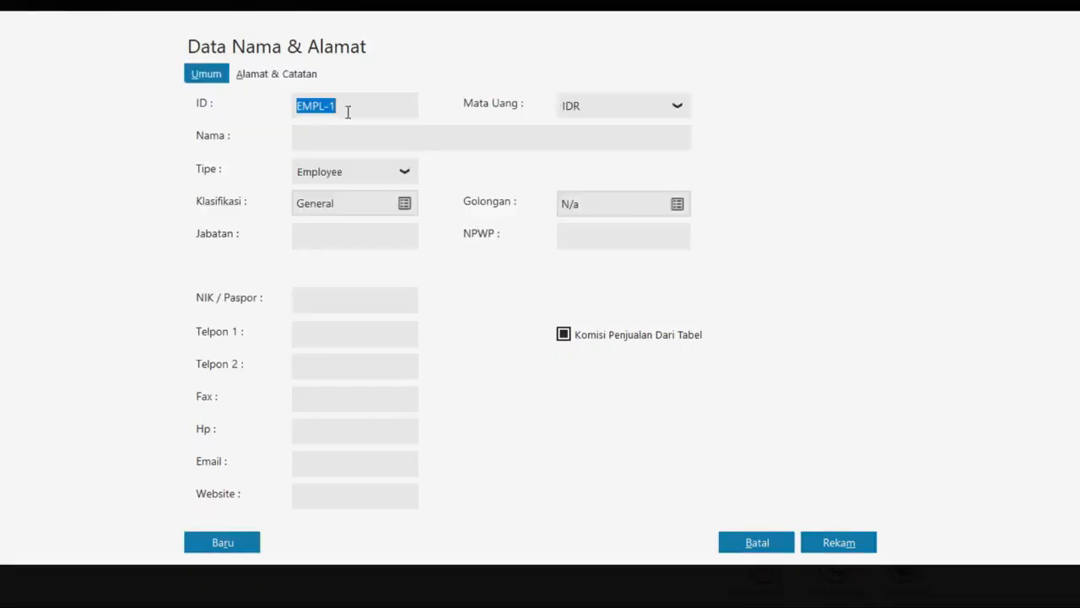
# - Fill in the third employee's ID and name from the PDF's employee table and save the record
pyautogui.write('EO-01')
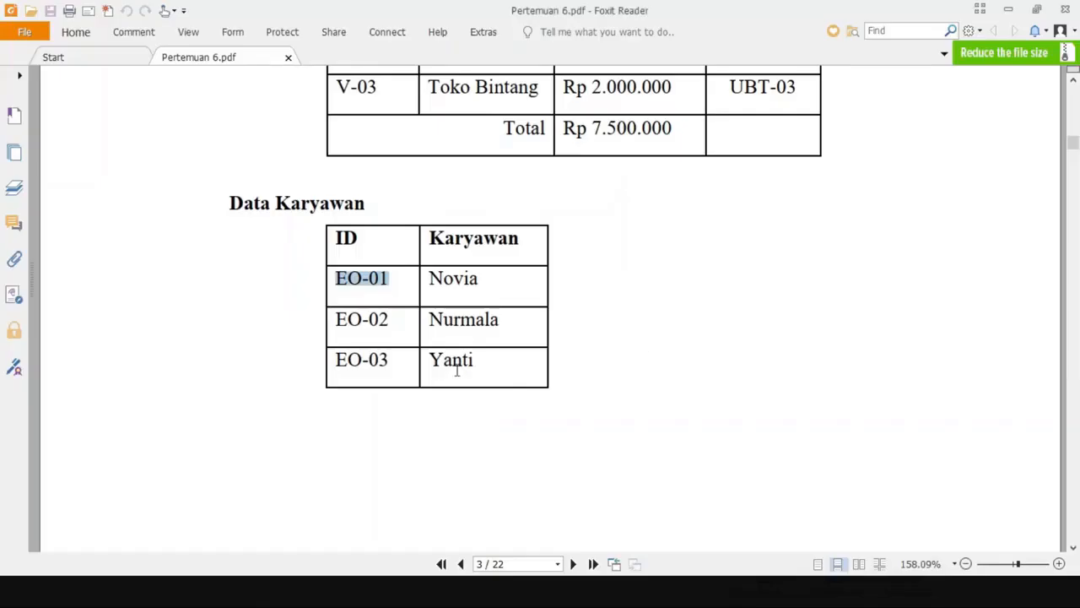
pyautogui.scroll(-5, 455, 369)
pyautogui.scroll(8, 456, 372)
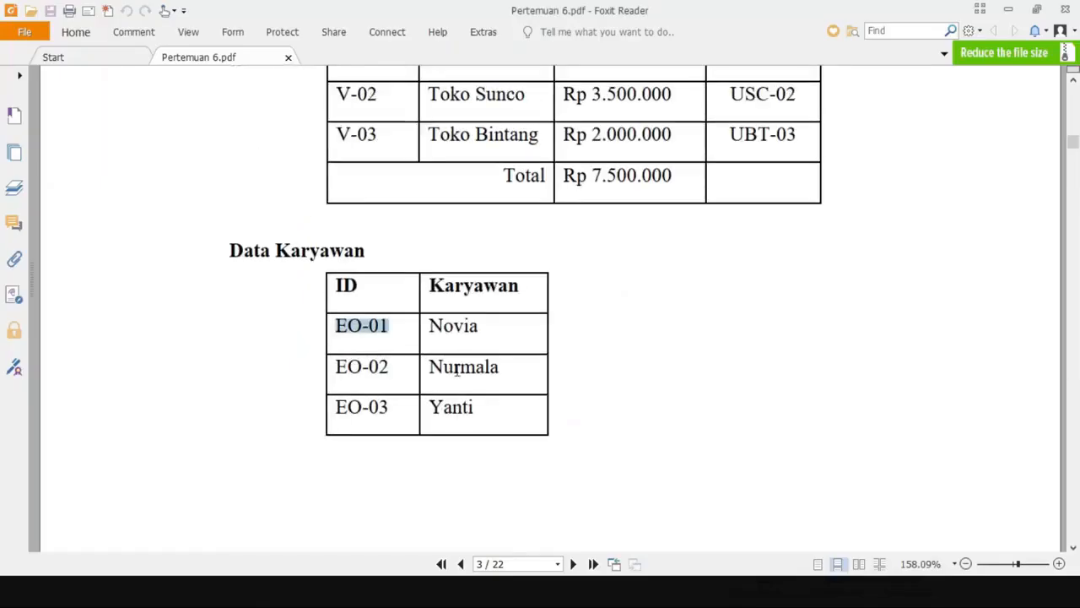
pyautogui.scroll(-5, 456, 376)
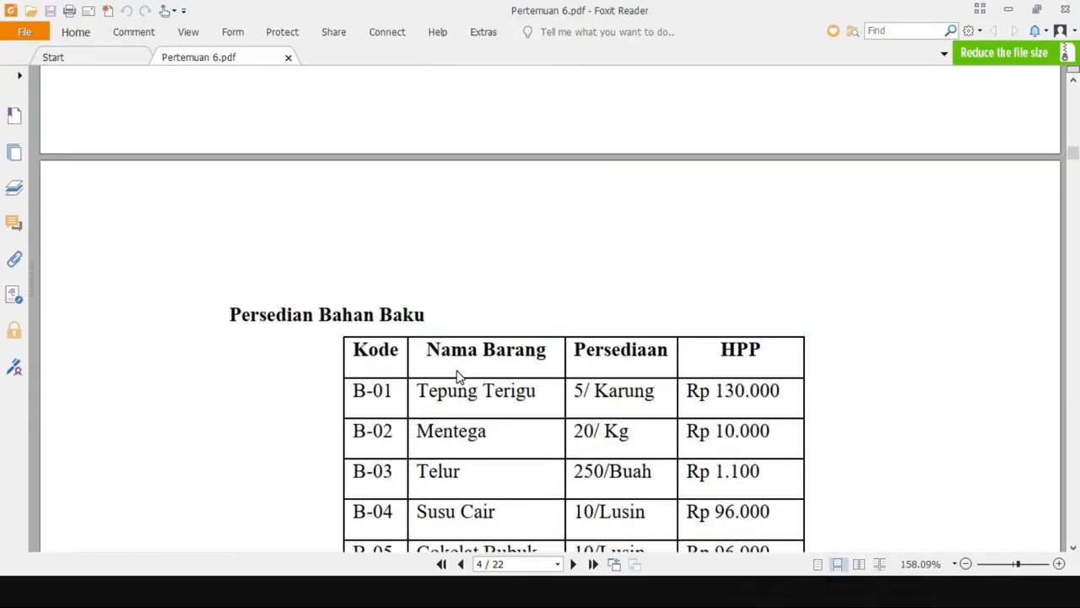
pyautogui.scroll(8, 456, 376)
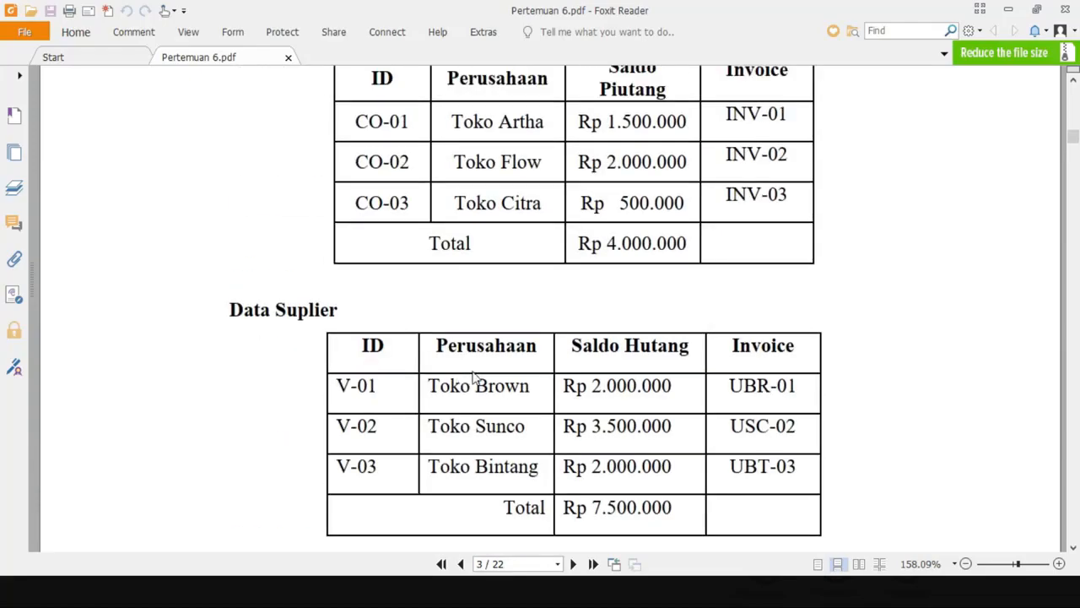
pyautogui.hotkey('alt', 'Tab')
pyautogui.click(854, 544)
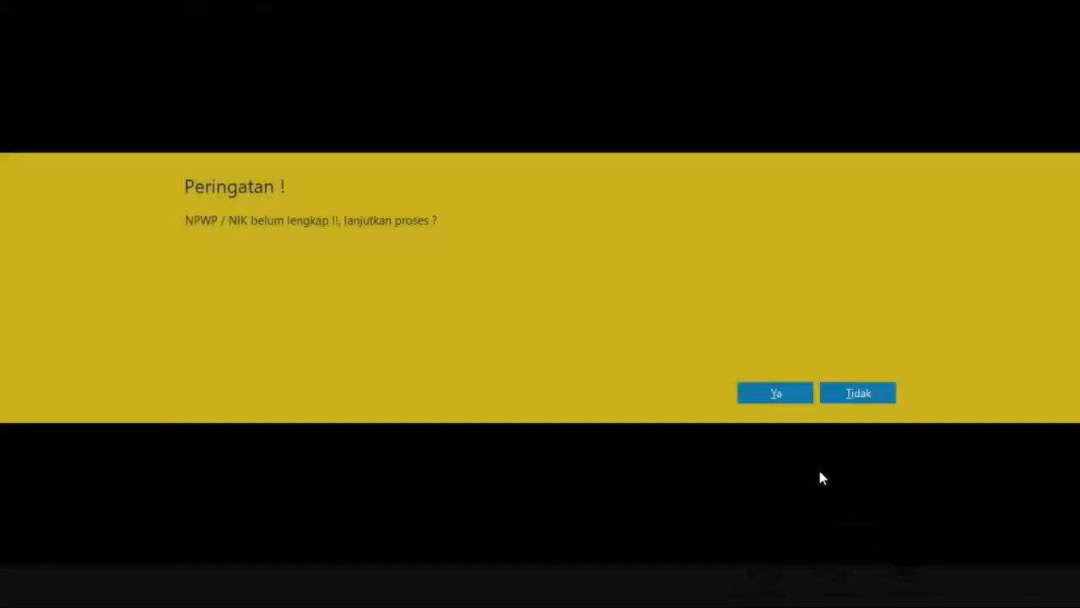
pyautogui.click(768, 395)
# - Show the name and address list as a table, review its customer, vendor and employee records, and close it
pyautogui.moveTo(340, 132)
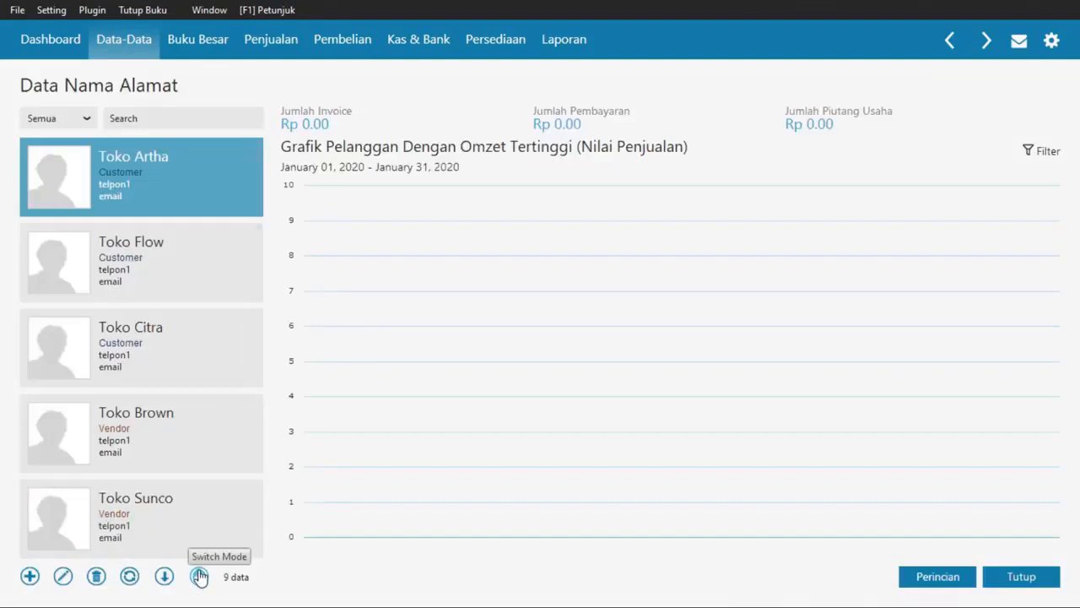
pyautogui.click(198, 574)
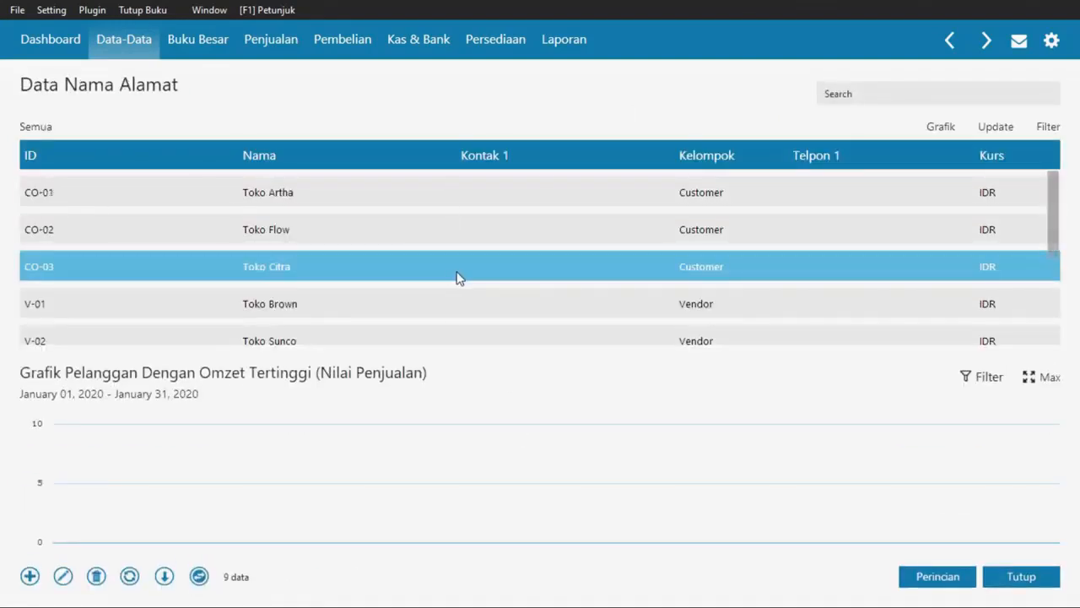
pyautogui.moveTo(1053, 209); pyautogui.dragTo(1078, 297)
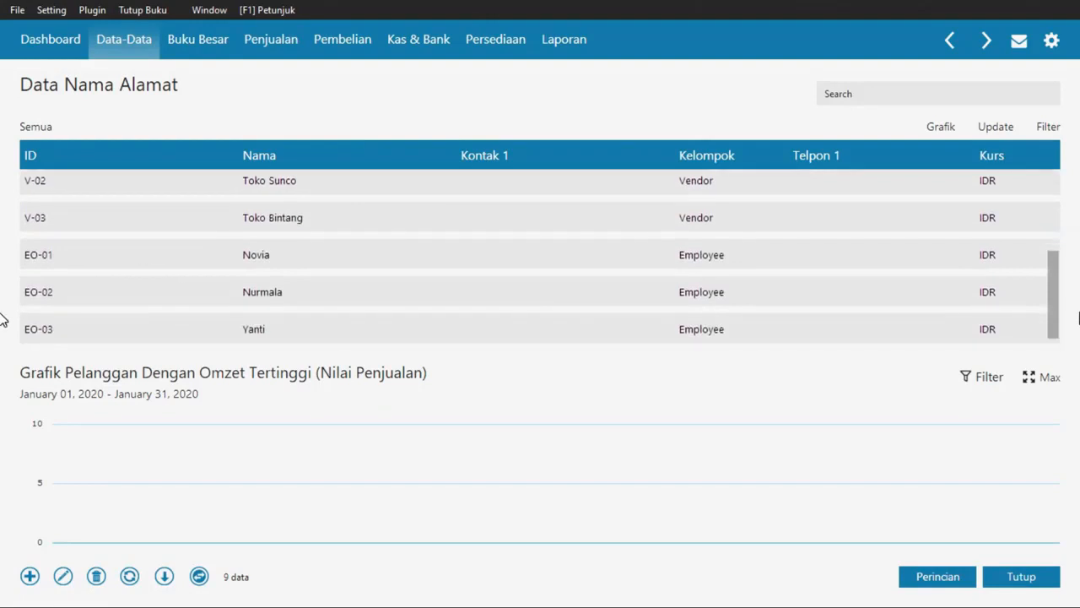
pyautogui.click(1020, 581)
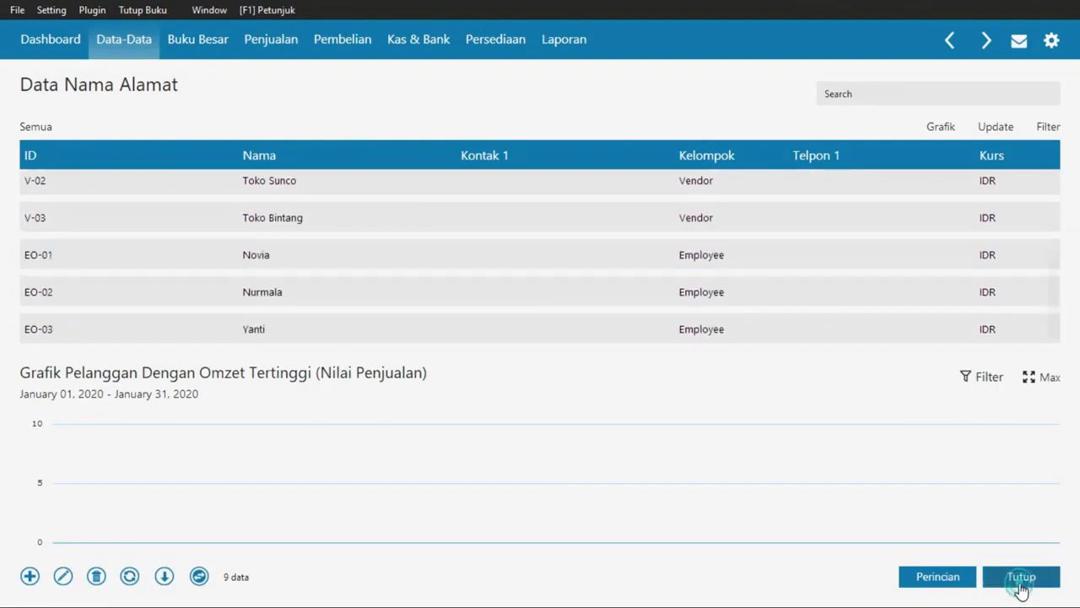
# - Check the customer table in the PDF, and start a new opening accounts receivable balance (Saldo Awal Piutang Usaha) in Zahir
pyautogui.hotkey('alt', 'Tab')
pyautogui.scroll(2, 446, 245)
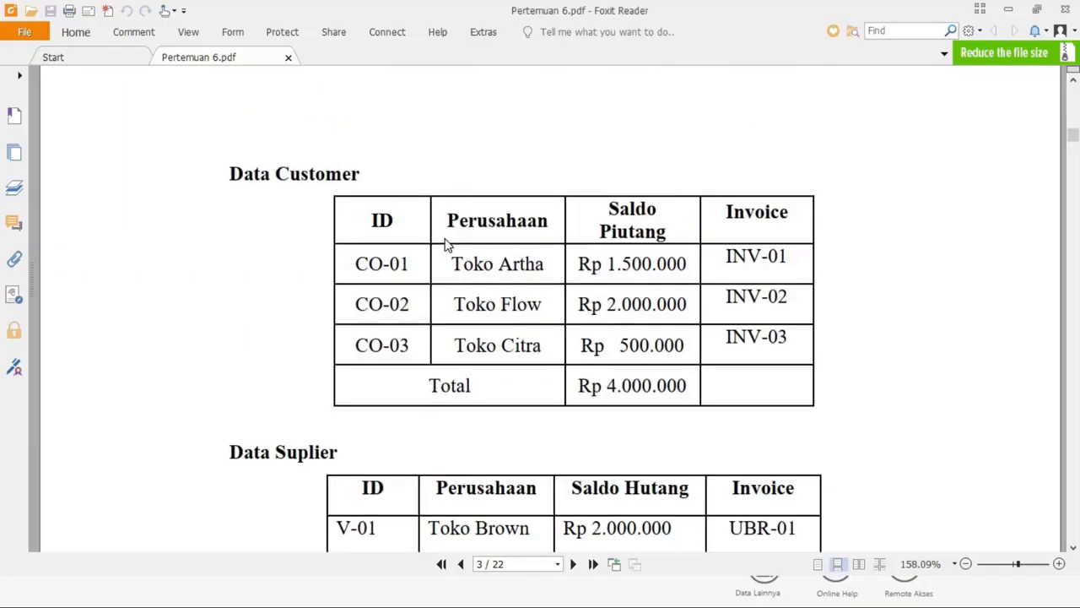
pyautogui.scroll(-1, 446, 245)
pyautogui.hotkey('alt', 'Tab')
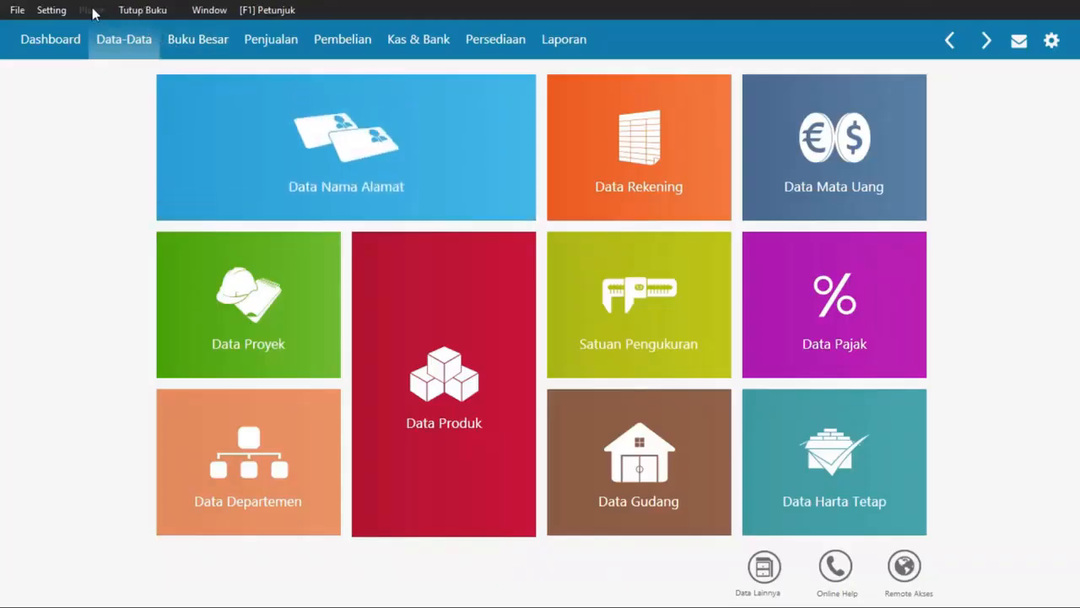
pyautogui.click(52, 9)
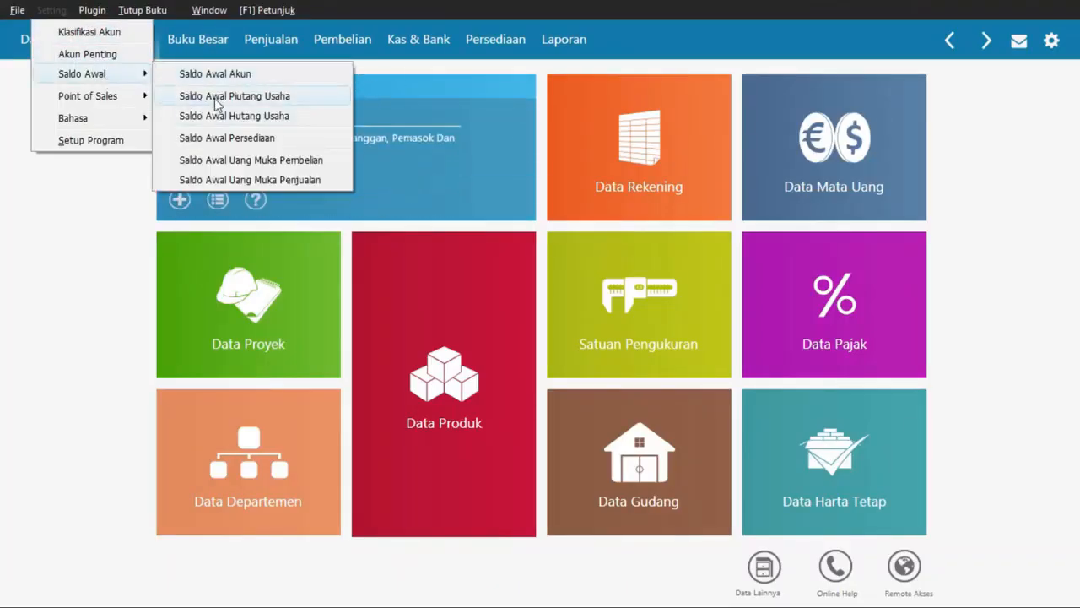
pyautogui.click(217, 99)
pyautogui.click(221, 486)
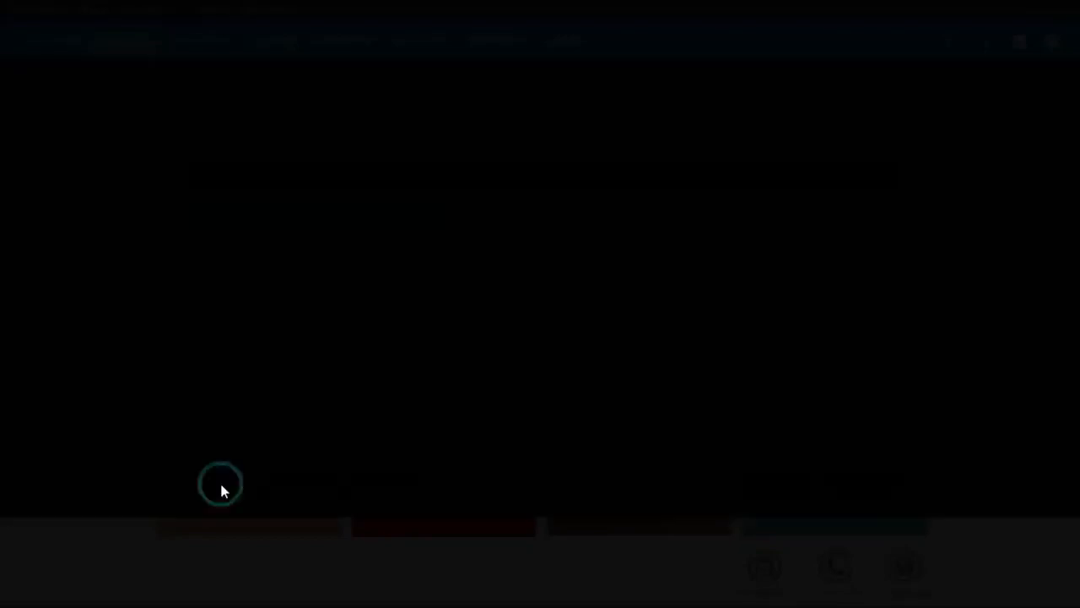
# - Set the receivable entry's customer to Toko Artha and its date to 31 December 2019
pyautogui.hotkey('alt', 'Tab')
pyautogui.hotkey('alt', 'Tab')
pyautogui.click(552, 194)
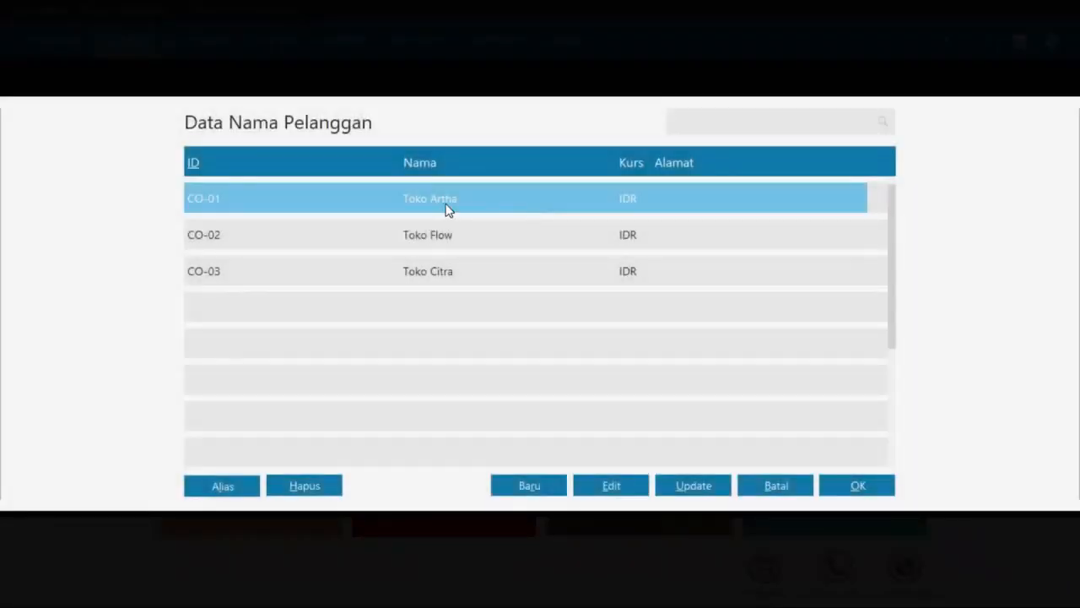
pyautogui.doubleClick(446, 206)
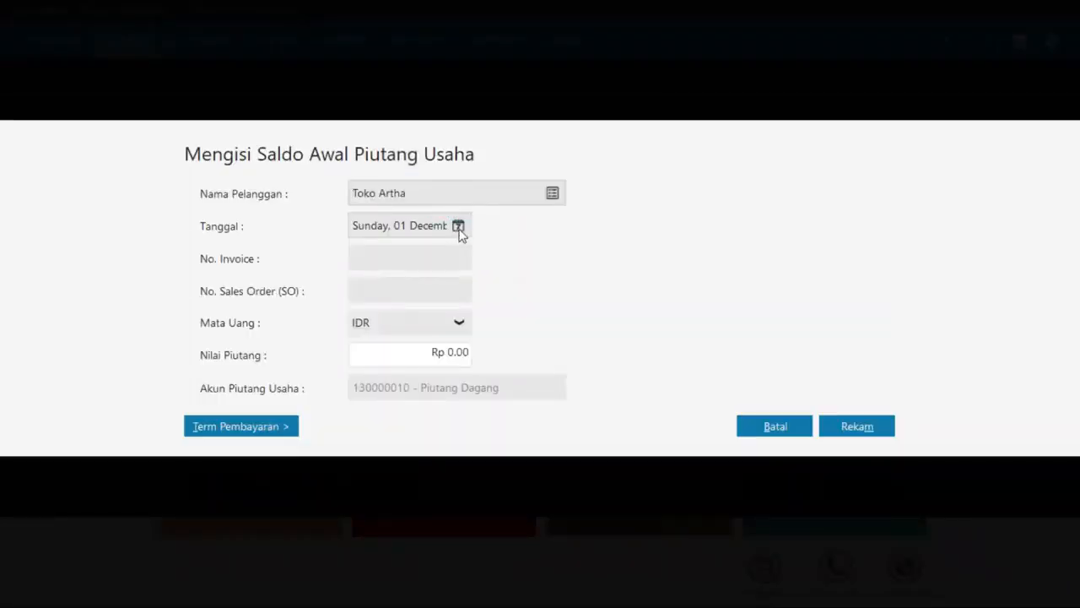
pyautogui.hotkey('alt', 'Tab')
pyautogui.scroll(3, 513, 302)
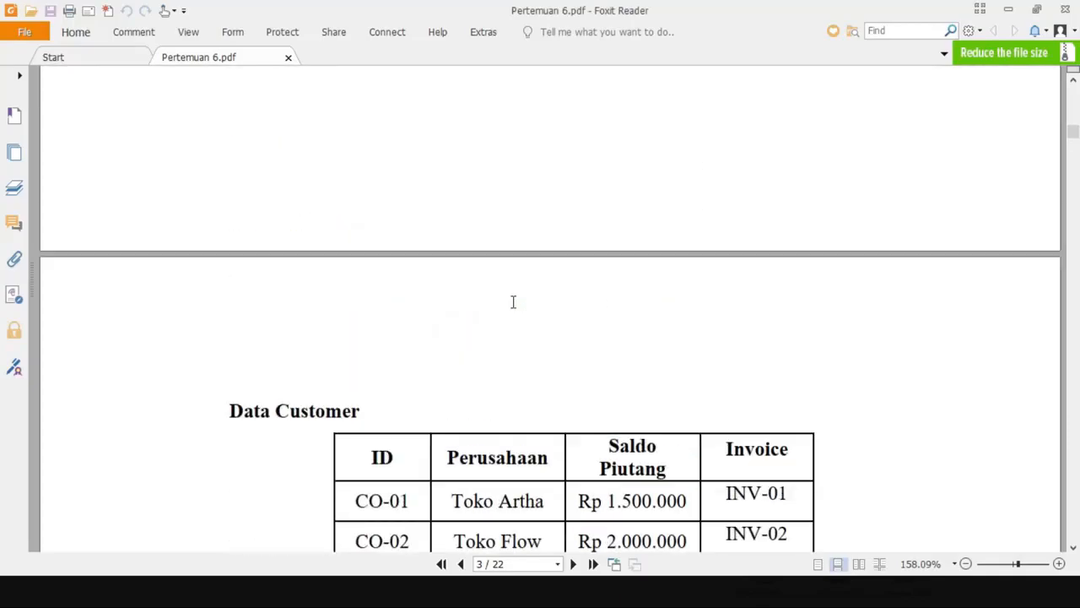
pyautogui.hotkey('alt', 'Tab')
pyautogui.click(509, 392)
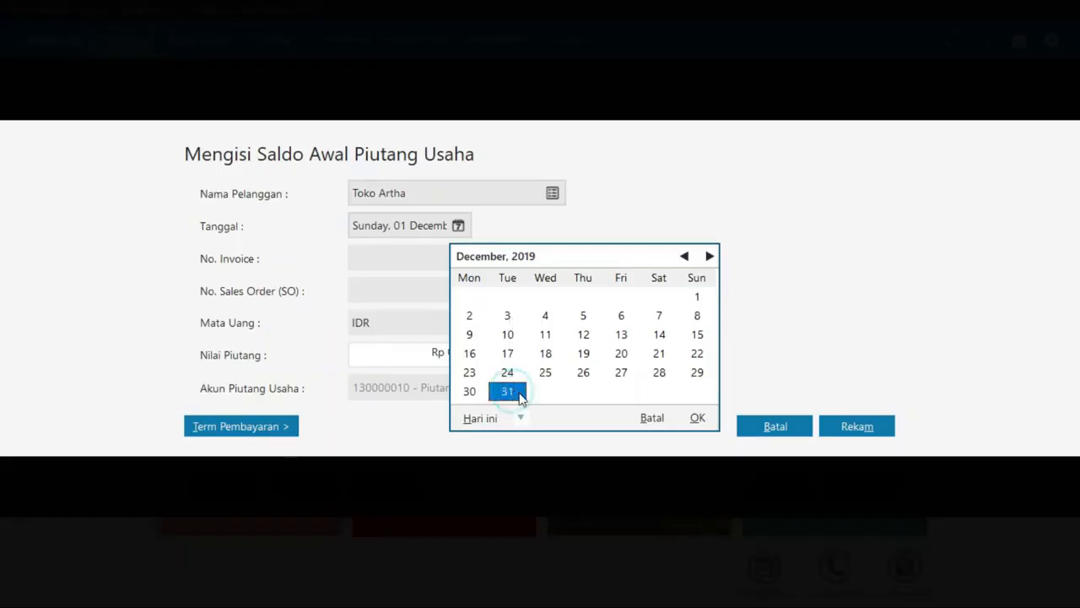
pyautogui.click(696, 417)
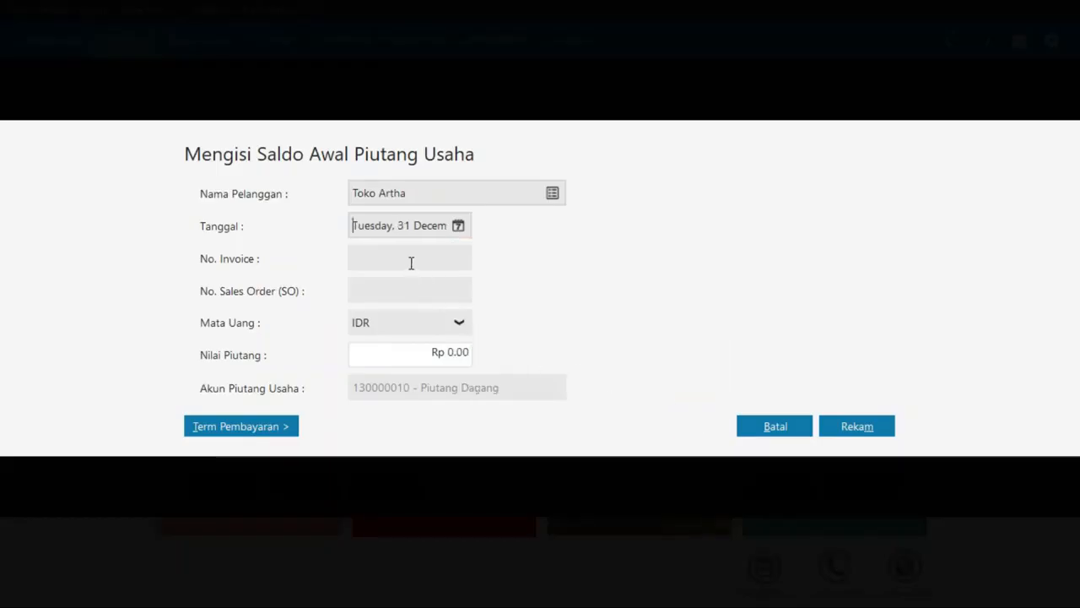
# - Copy invoice number INV-01 from the PDF's customer table into the Toko Artha receivable entry
pyautogui.hotkey('alt', 'Tab')
pyautogui.moveTo(795, 213); pyautogui.dragTo(713, 207)
pyautogui.hotkey('ctrl', 'c')
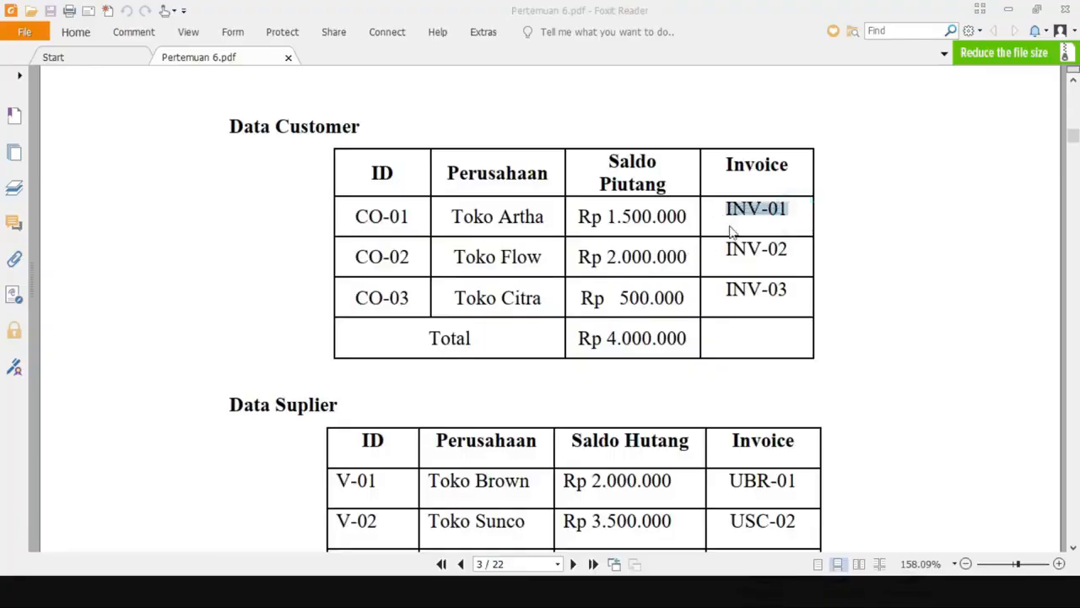
pyautogui.hotkey('alt', 'Tab')
pyautogui.click(399, 259)
pyautogui.hotkey('ctrl', 'v')
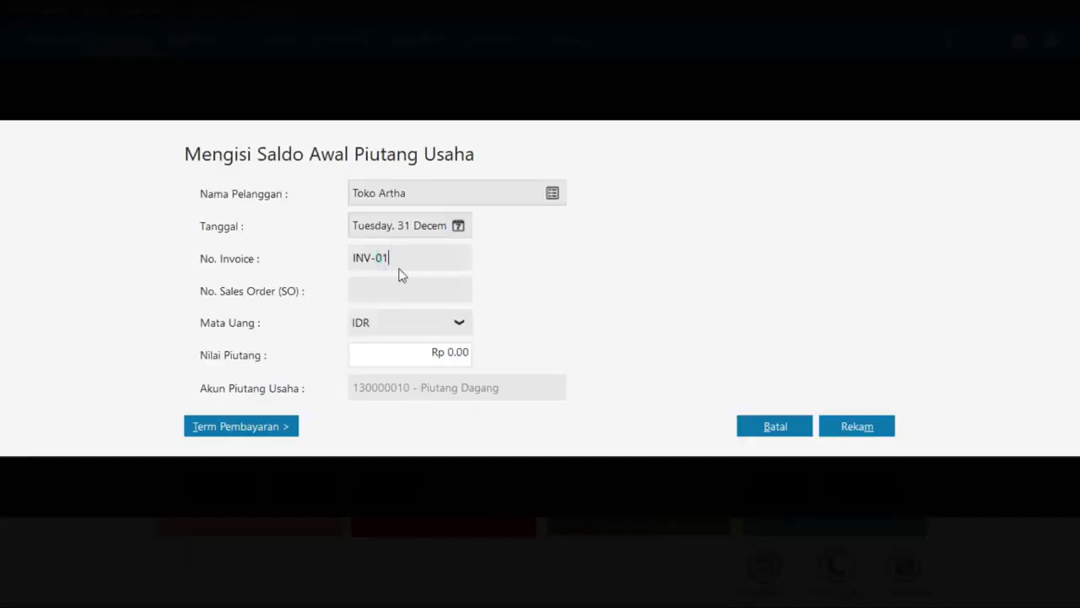
# - Set Toko Artha's receivable amount to Rp 1,500,000 as given in the PDF and save the entry
pyautogui.hotkey('alt', 'Tab')
pyautogui.hotkey('alt', 'Tab')
pyautogui.click(427, 356)
pyautogui.write('1500000')
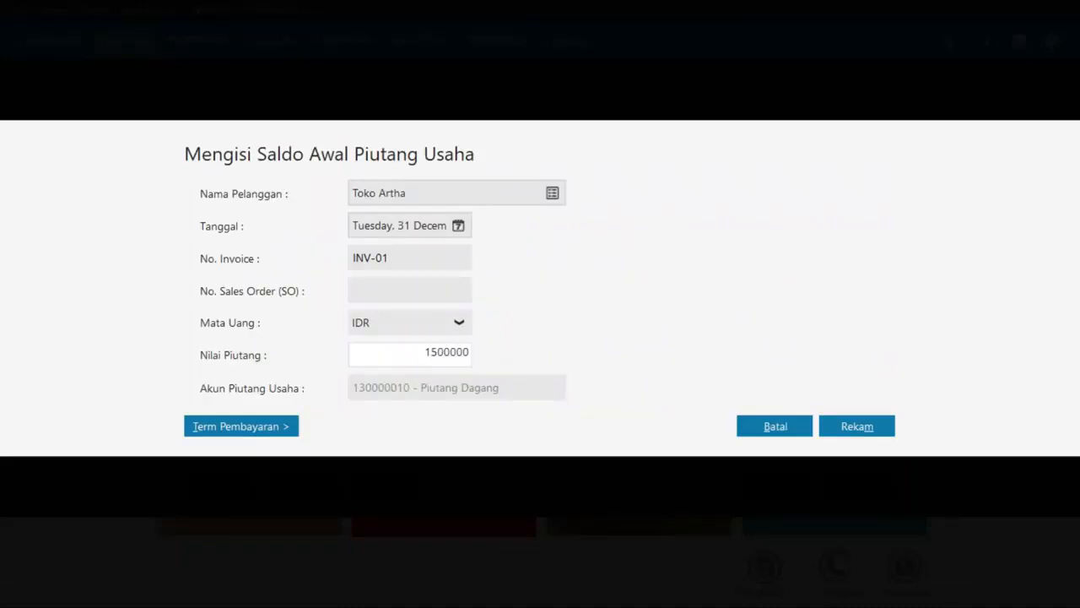
pyautogui.press('Tab')
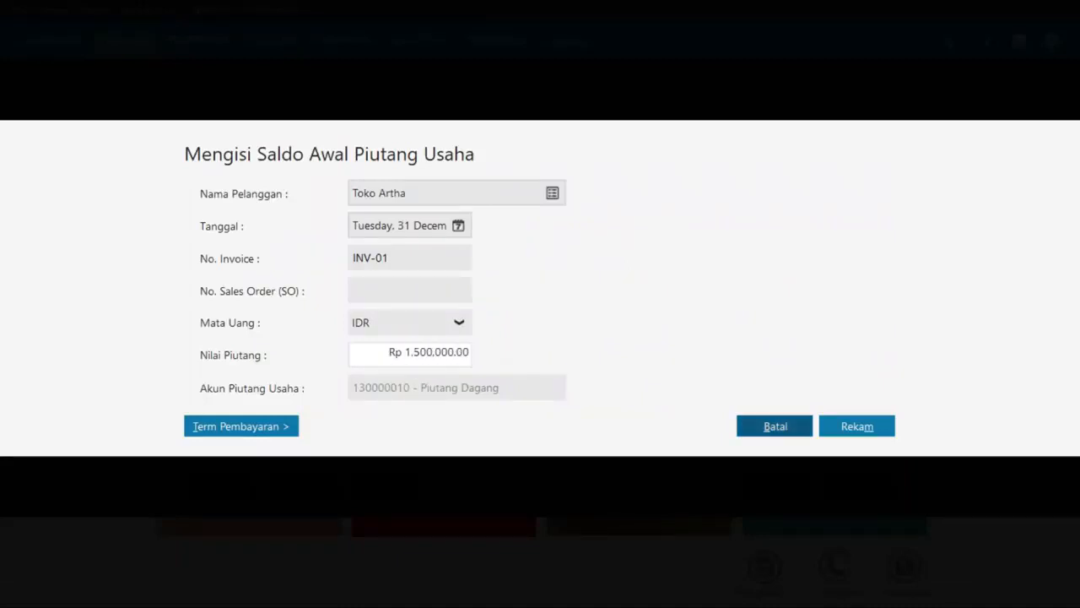
pyautogui.click(847, 428)
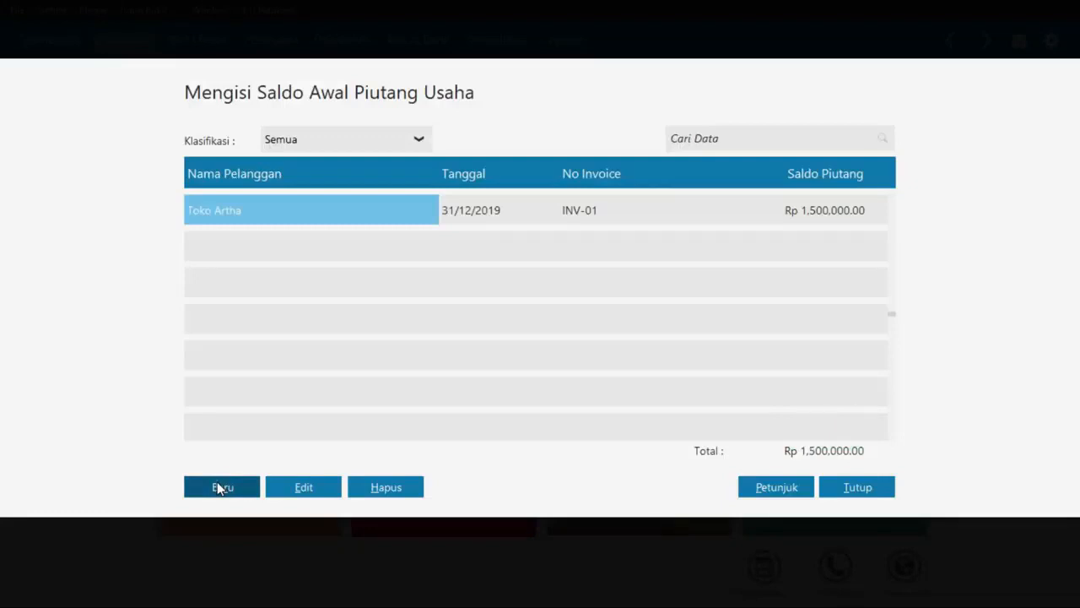
# - Add a new receivable entry for customer Toko Flow dated 31 December 2019
pyautogui.click(221, 487)
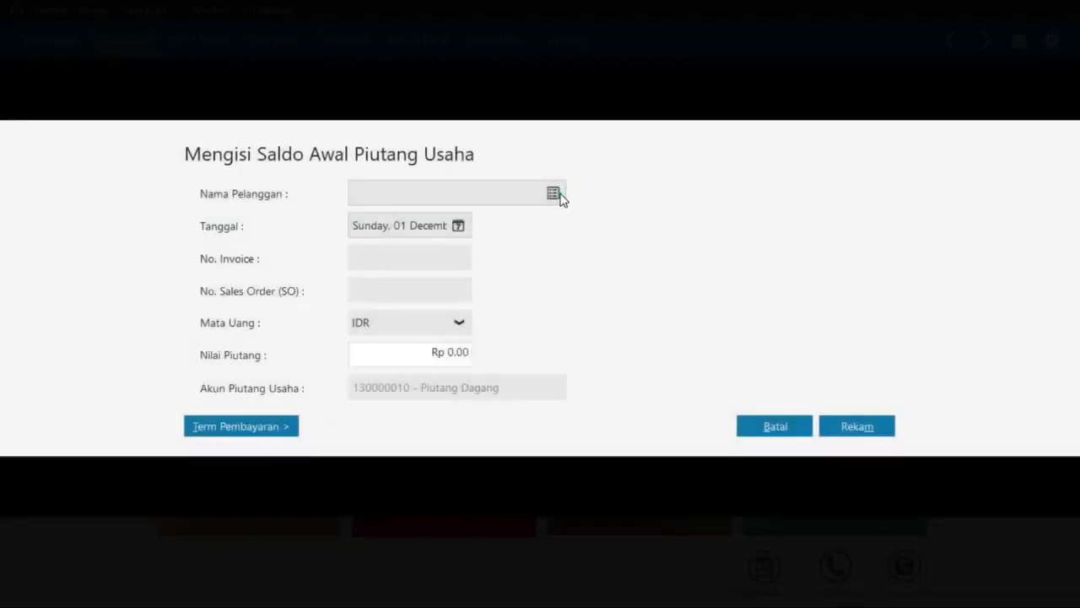
pyautogui.click(553, 193)
pyautogui.doubleClick(465, 237)
pyautogui.hotkey('alt', 'Tab')
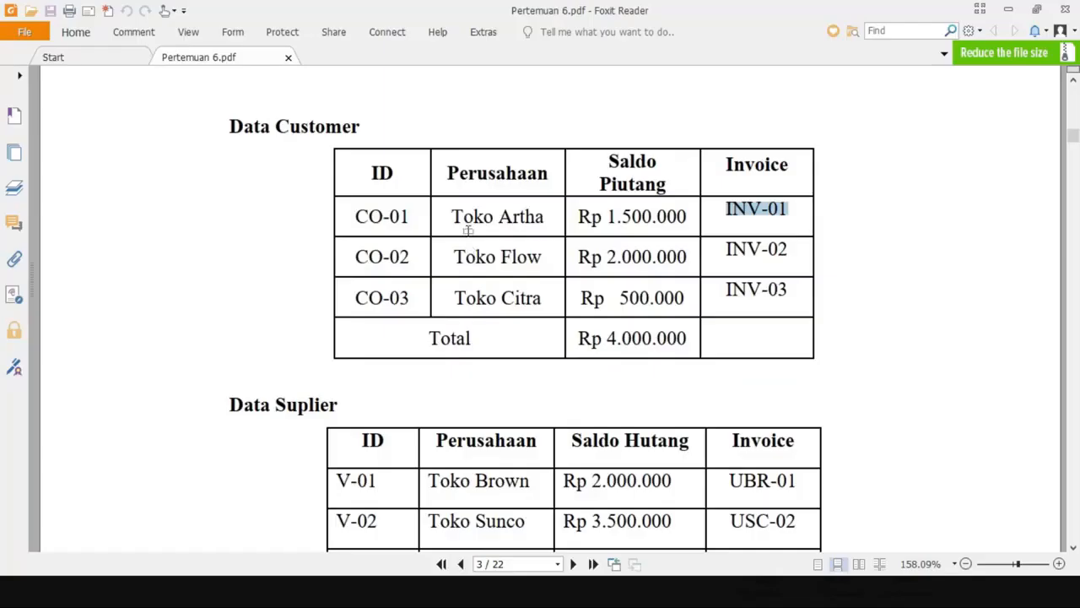
pyautogui.hotkey('alt', 'Tab')
pyautogui.click(465, 223)
pyautogui.click(518, 394)
# - Copy invoice number INV-02 from the PDF's customer table into the Toko Flow receivable entry
pyautogui.hotkey('alt', 'Tab')
pyautogui.moveTo(793, 251); pyautogui.dragTo(724, 250)
pyautogui.hotkey('ctrl', 'c')
pyautogui.hotkey('alt', 'Tab')
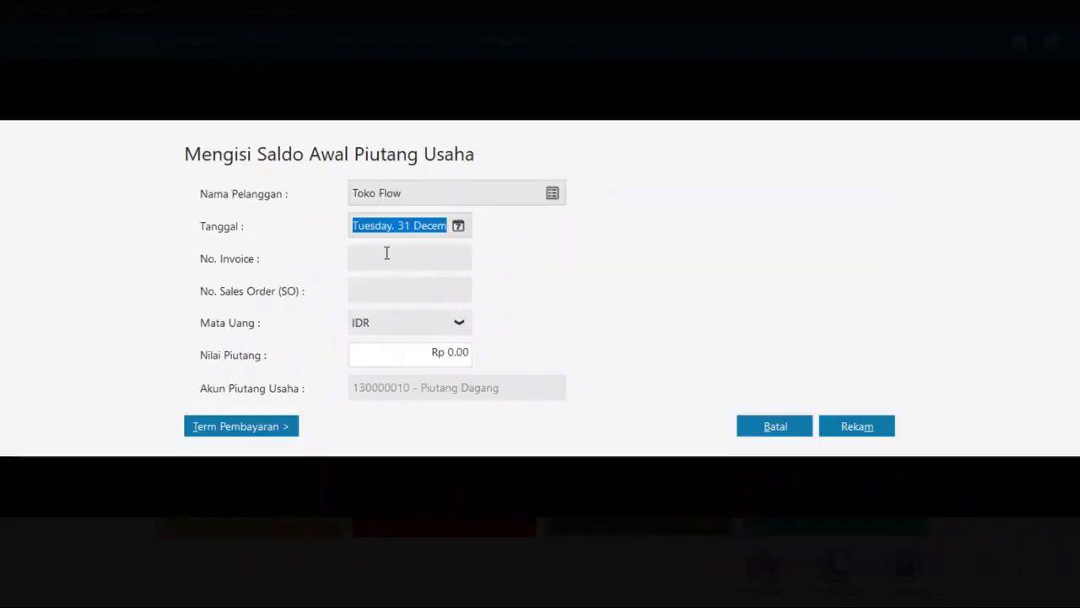
pyautogui.click(385, 253)
pyautogui.hotkey('ctrl', 'v')
# - Set Toko Flow's receivable amount to Rp 2,000,000 and save the entry
pyautogui.click(405, 352)
pyautogui.write('20')
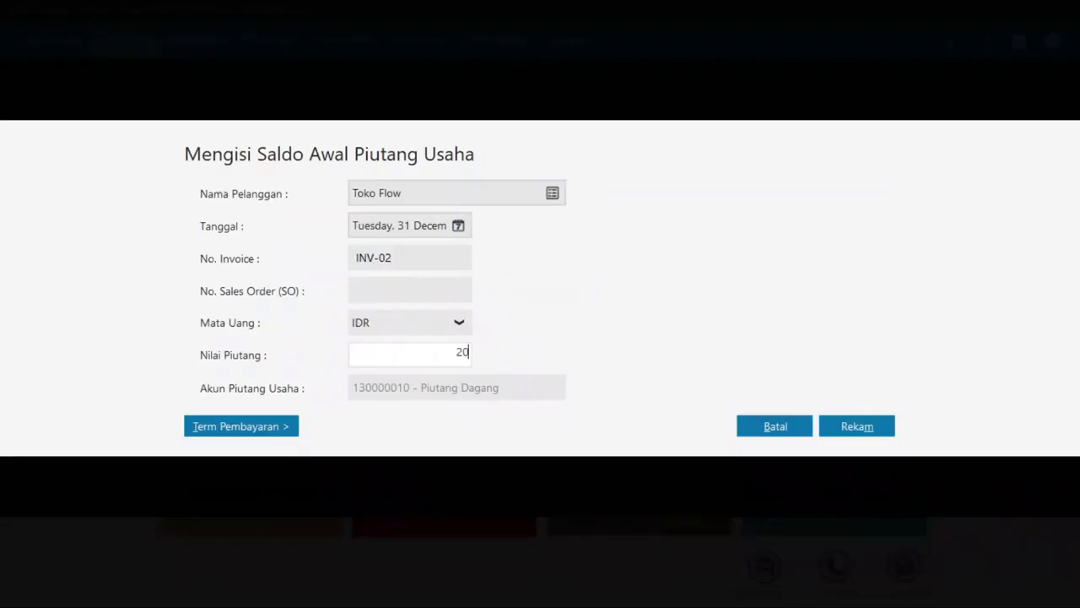
pyautogui.press('Tab')
pyautogui.click(860, 427)
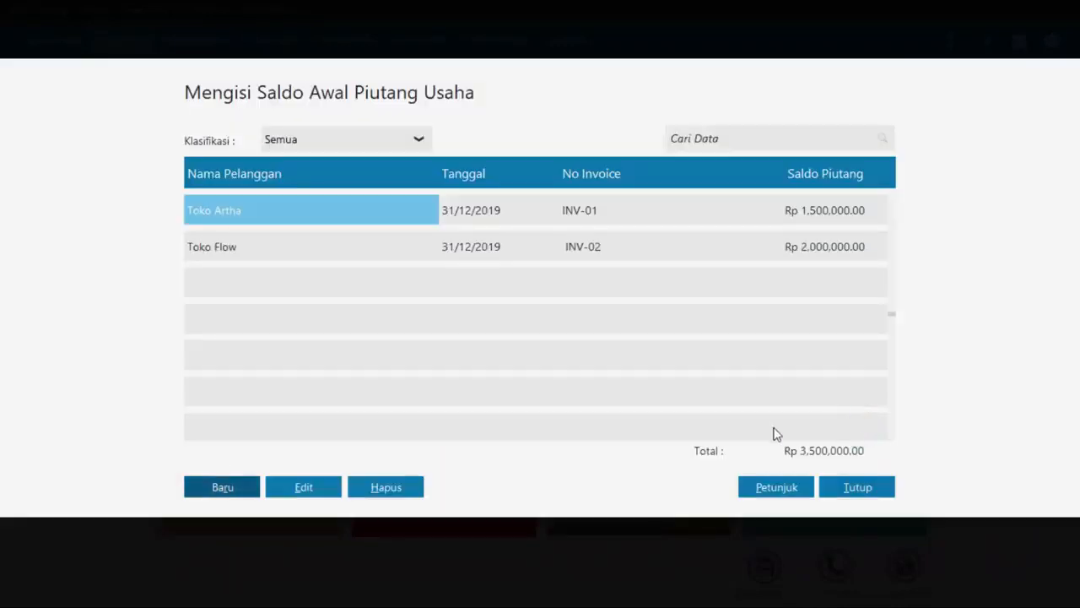
# - Add a new receivable entry for customer Toko Citra dated 31 December 2019
pyautogui.click(233, 488)
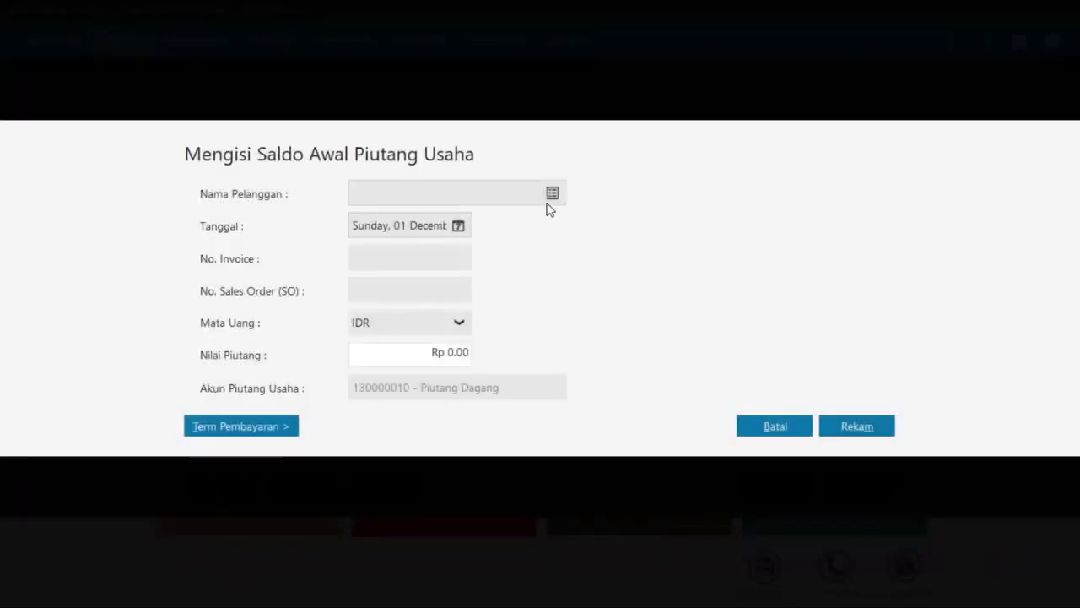
pyautogui.click(553, 190)
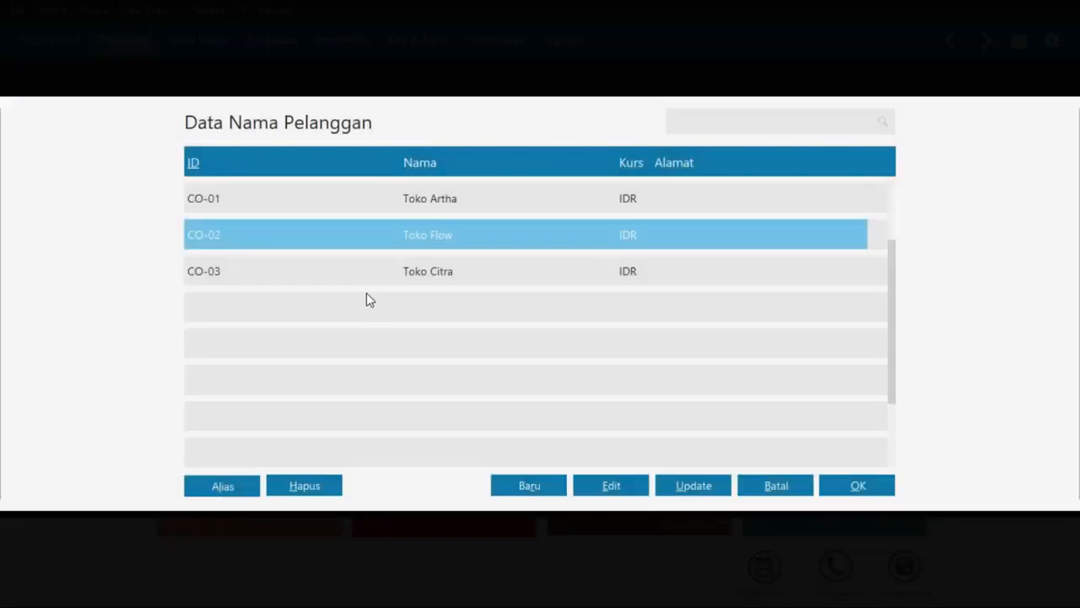
pyautogui.doubleClick(336, 270)
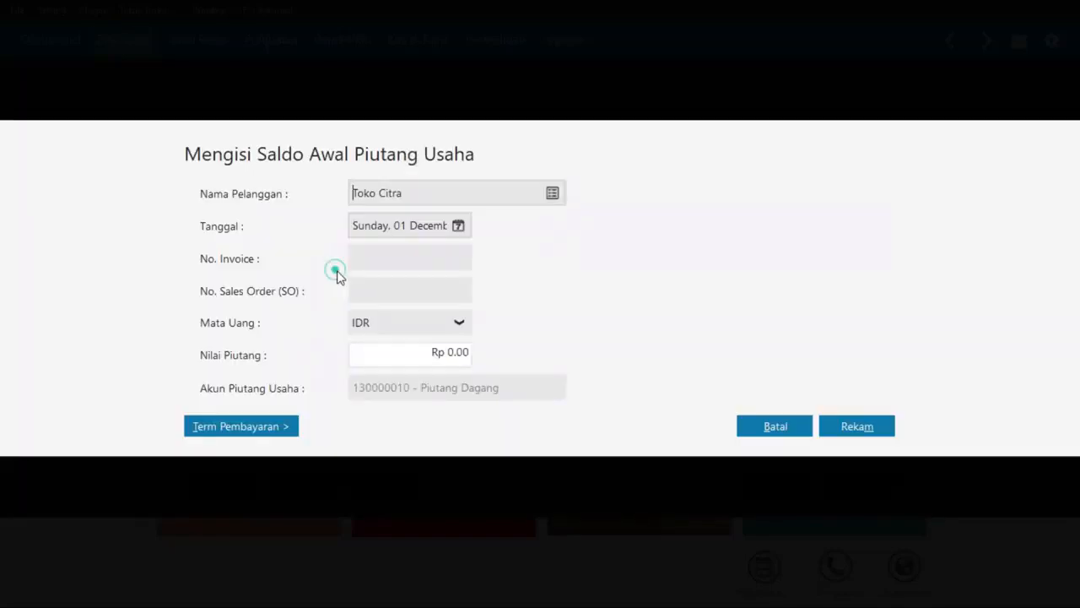
pyautogui.click(457, 228)
pyautogui.click(501, 390)
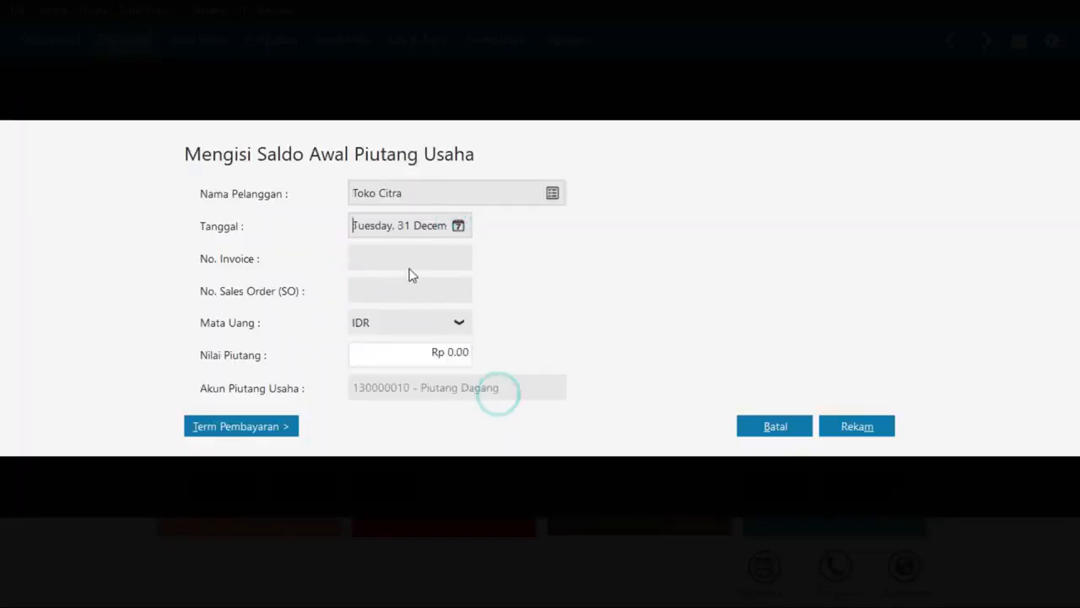
# - Enter INV-03 as the invoice number of the Toko Citra receivable entry
pyautogui.click(409, 262)
pyautogui.write('INV-02')
pyautogui.press('BackSpace')
pyautogui.write('3')
# - Check Toko Citra's balance in the PDF and set its receivable amount to Rp 500,000
pyautogui.hotkey('alt', 'Tab')
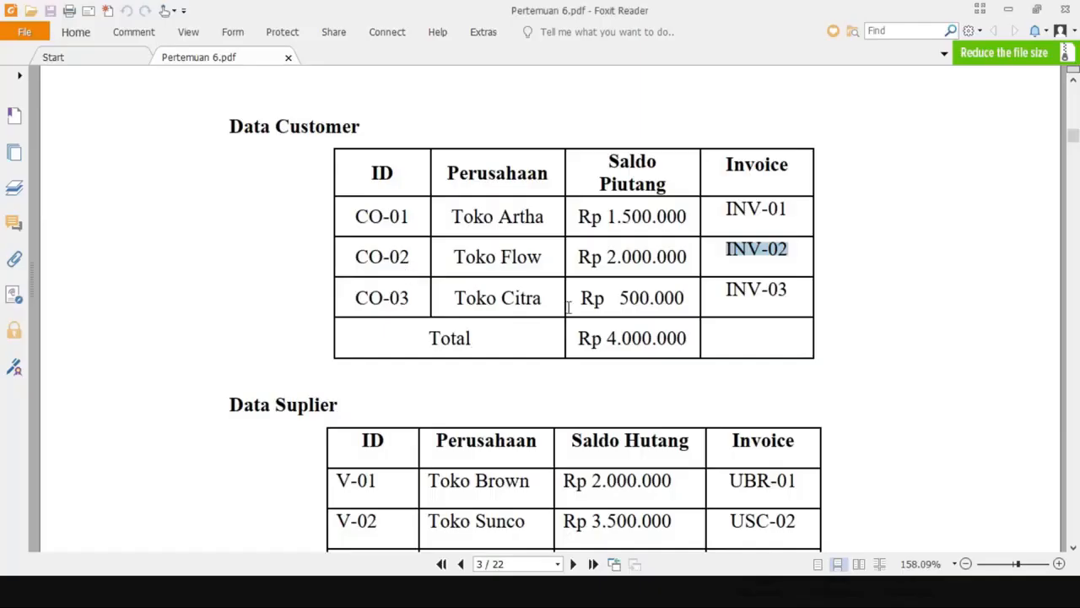
pyautogui.hotkey('alt', 'Tab')
pyautogui.click(363, 283)
pyautogui.click(424, 361)
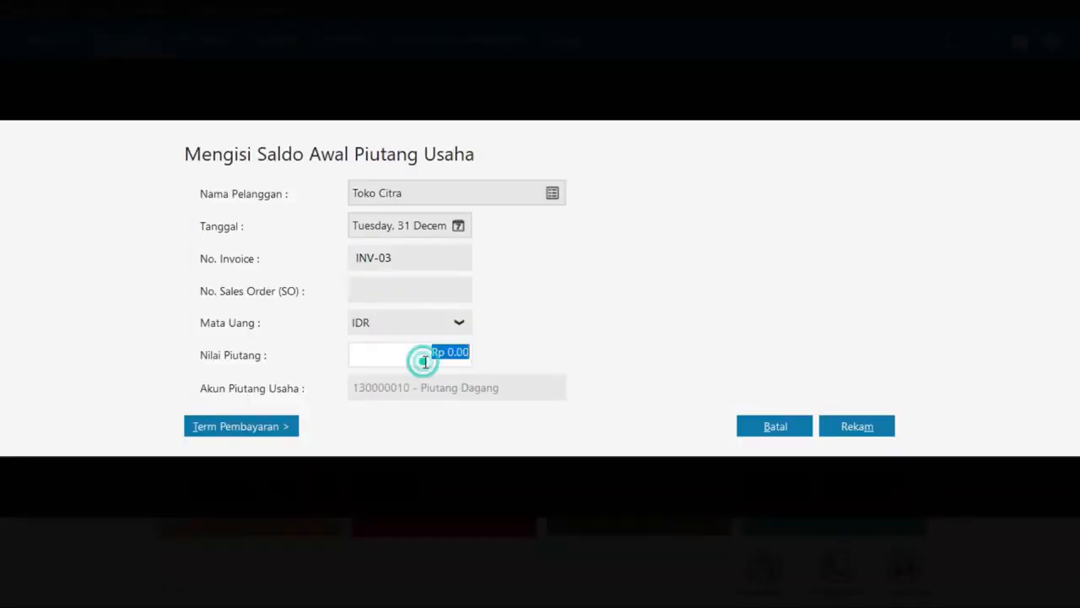
pyautogui.write('500,000')
pyautogui.press('Tab')
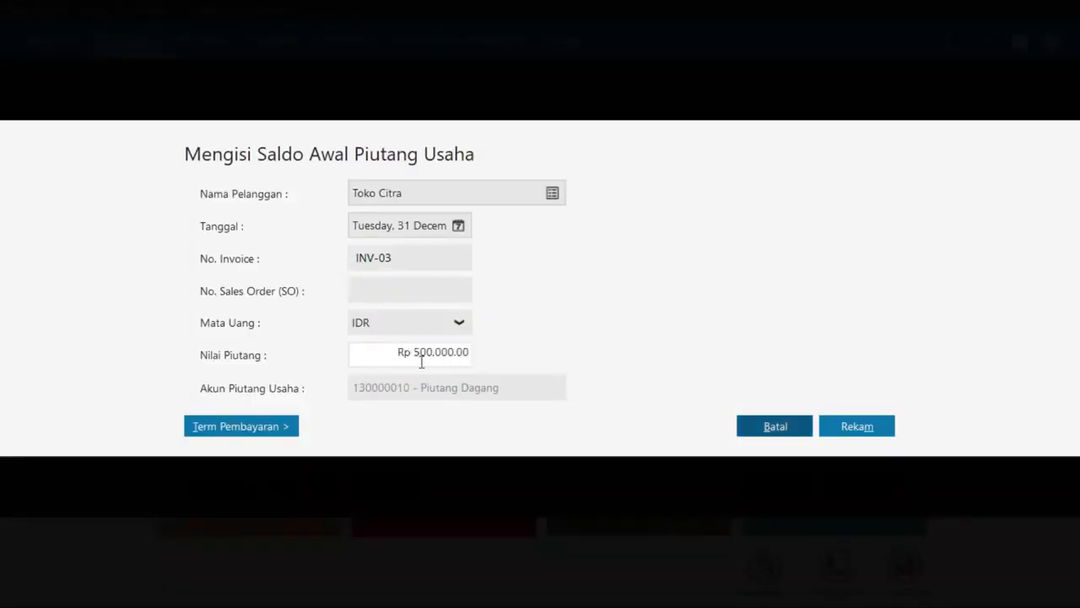
# - Save the Toko Citra receivable entry and switch from the opening receivables to the opening balances of trade payables
pyautogui.click(870, 435)
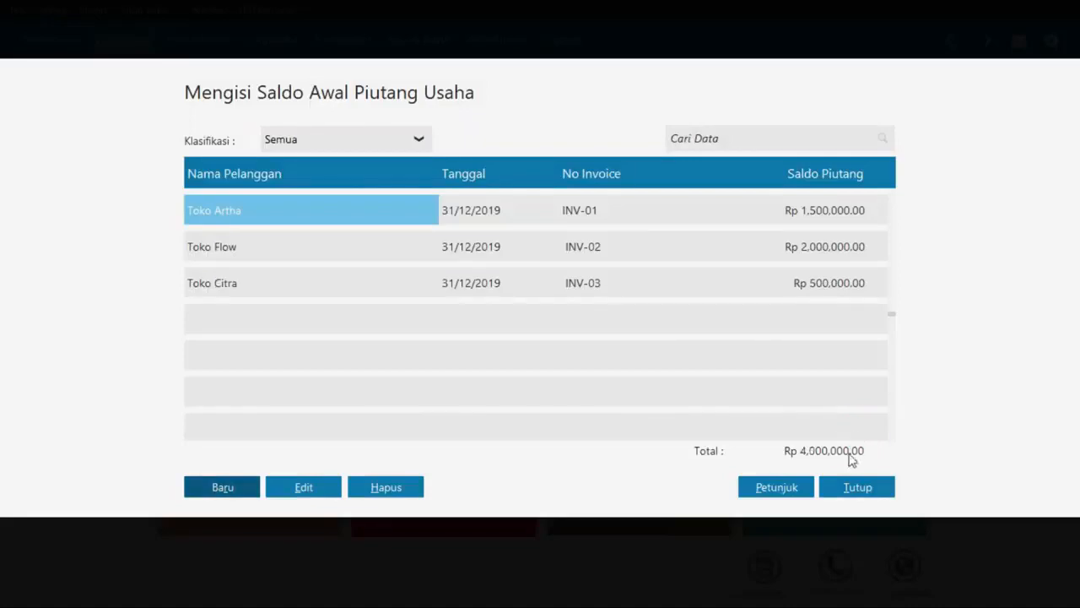
pyautogui.click(857, 488)
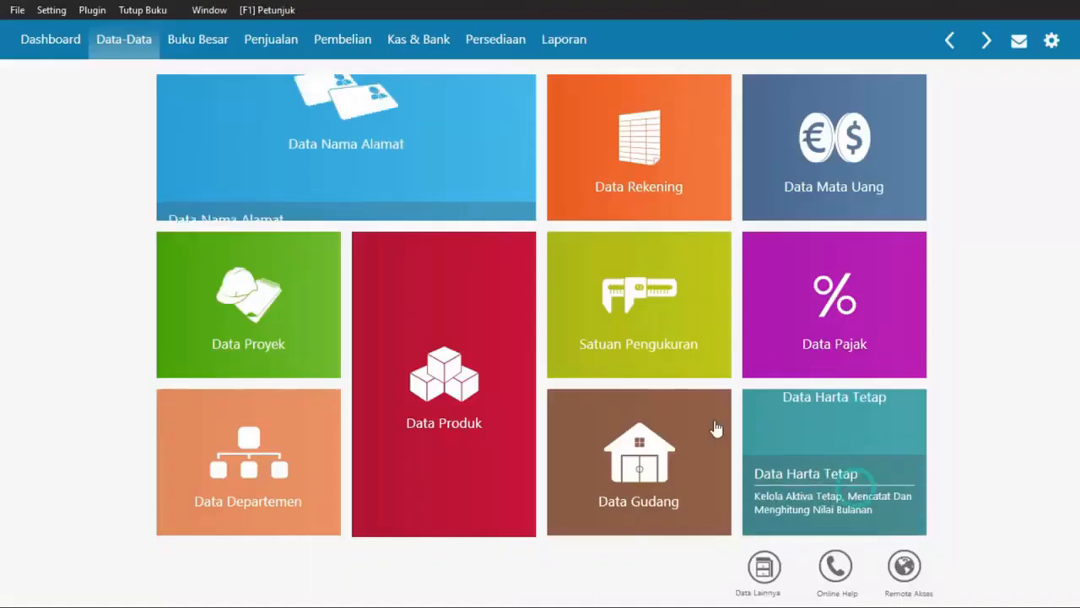
pyautogui.click(50, 11)
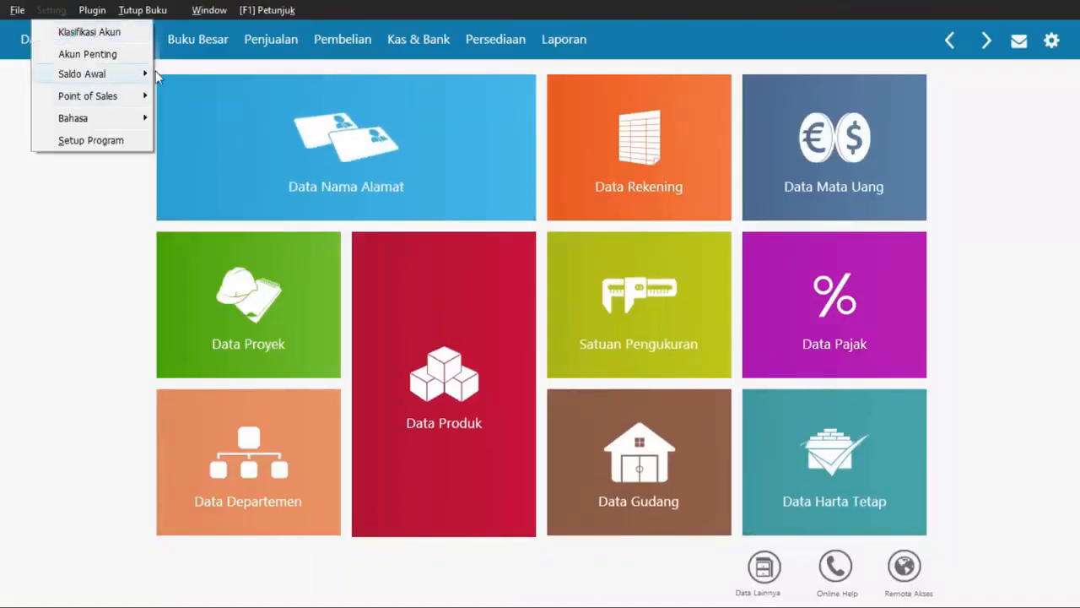
pyautogui.moveTo(156, 75)
pyautogui.click(206, 114)
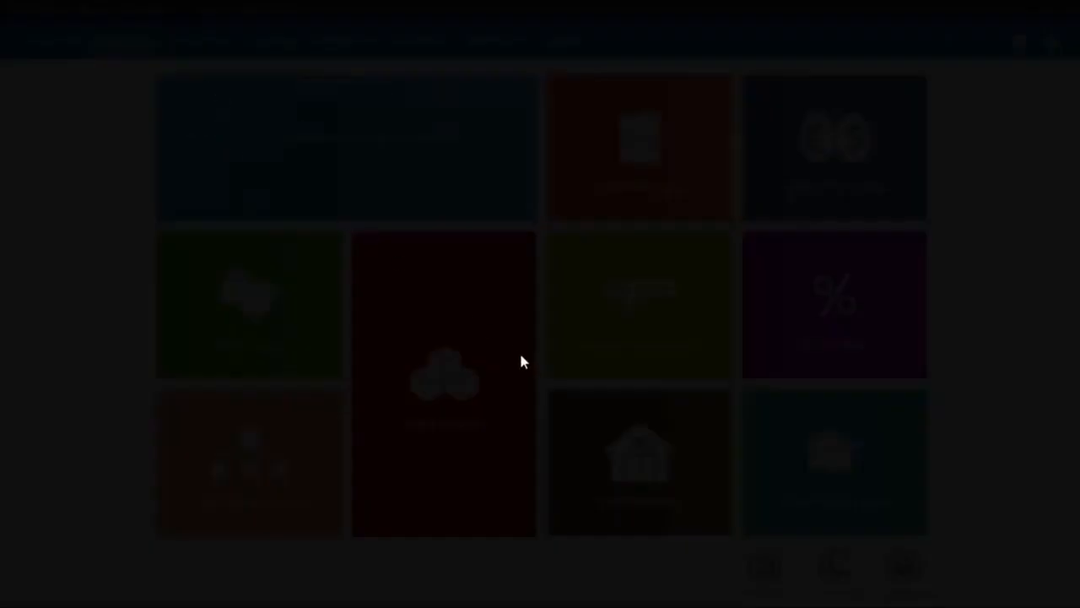
# - Check the supplier table in the PDF and add a new payable entry for Toko Brown dated 31 December 2019
pyautogui.hotkey('alt', 'Tab')
pyautogui.scroll(-3, 505, 345)
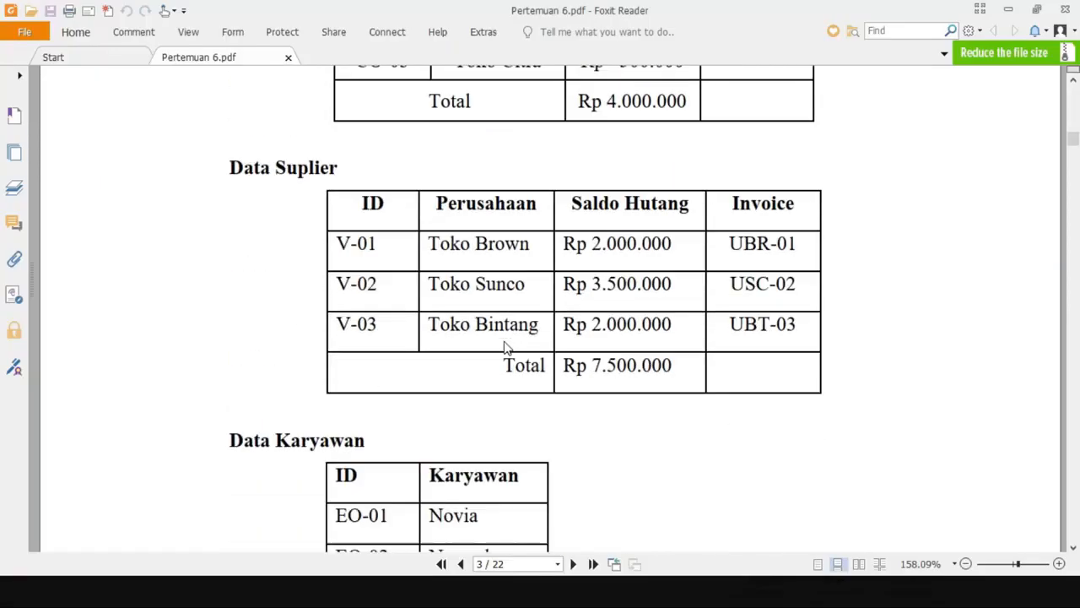
pyautogui.hotkey('alt', 'Tab')
pyautogui.click(224, 482)
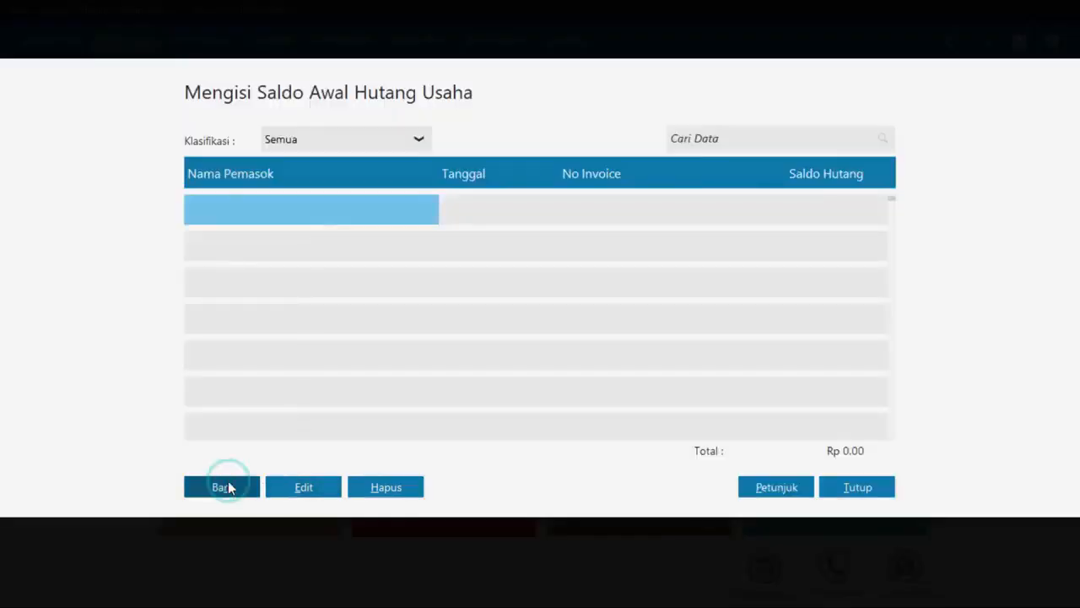
pyautogui.click(551, 194)
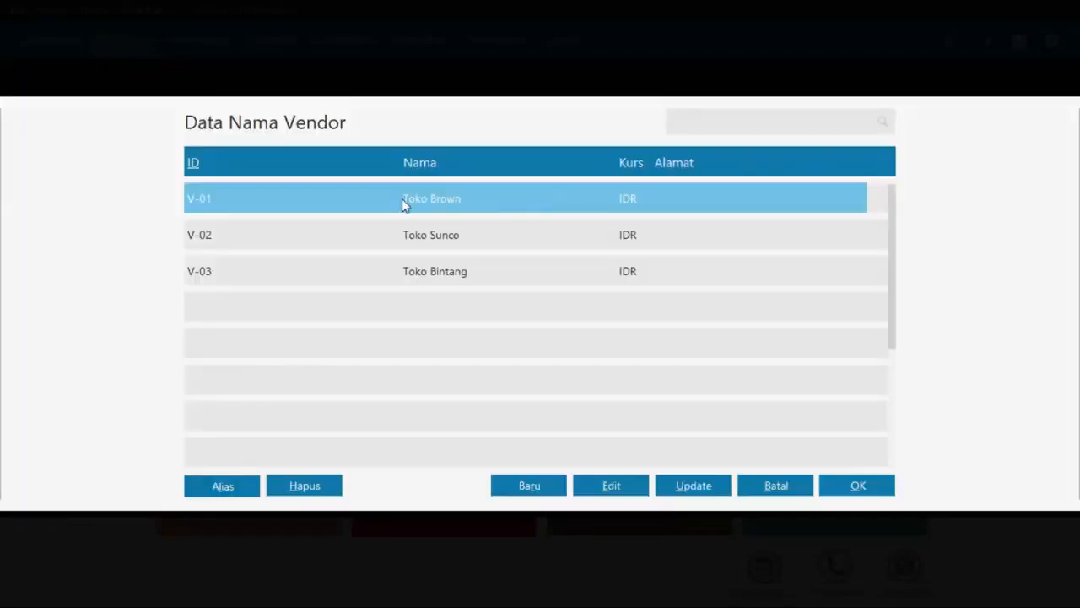
pyautogui.doubleClick(402, 199)
pyautogui.click(456, 225)
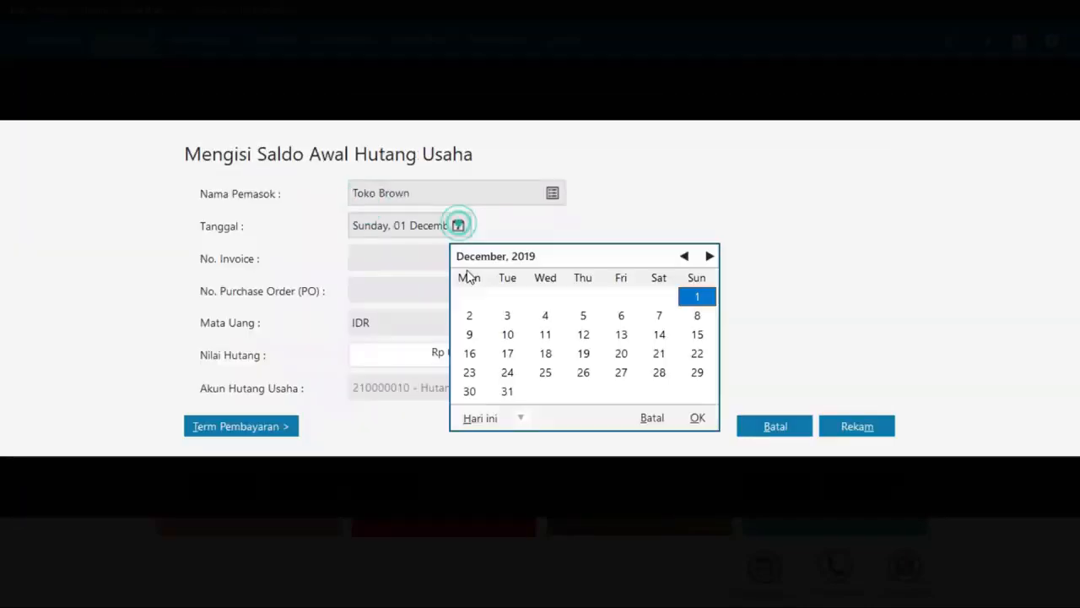
pyautogui.click(509, 390)
# - Copy invoice number UBR-01 from the PDF's supplier table into the Toko Brown payable entry
pyautogui.hotkey('alt', 'Tab')
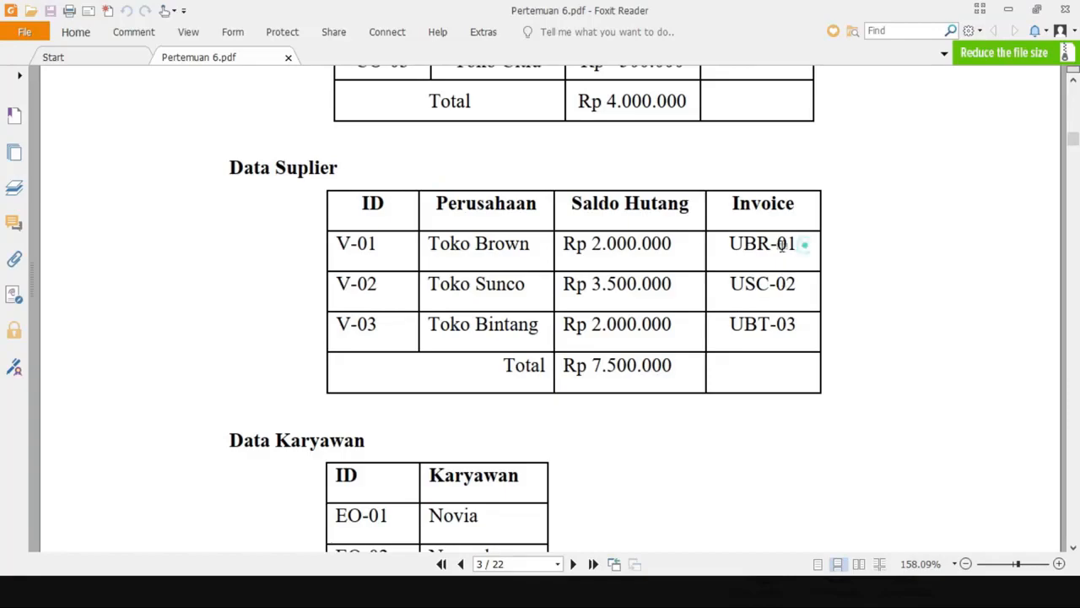
pyautogui.moveTo(806, 245); pyautogui.dragTo(726, 246)
pyautogui.hotkey('ctrl', 'c')
pyautogui.hotkey('alt', 'Tab')
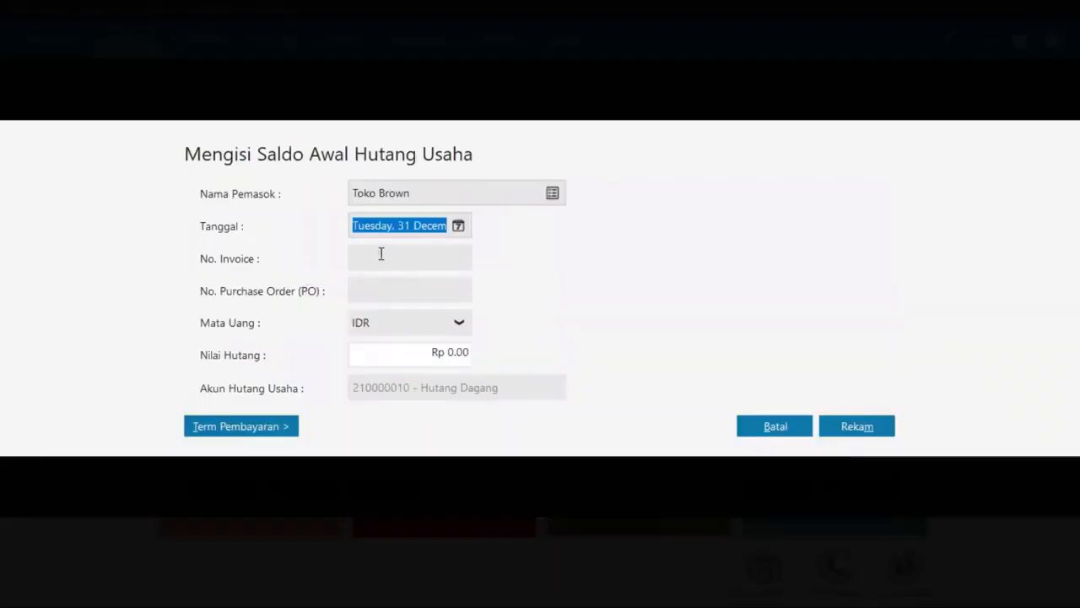
pyautogui.click(380, 253)
pyautogui.hotkey('ctrl', 'v')
# - Set Toko Brown's payable amount to Rp 2,000,000 and save the entry
pyautogui.click(443, 351)
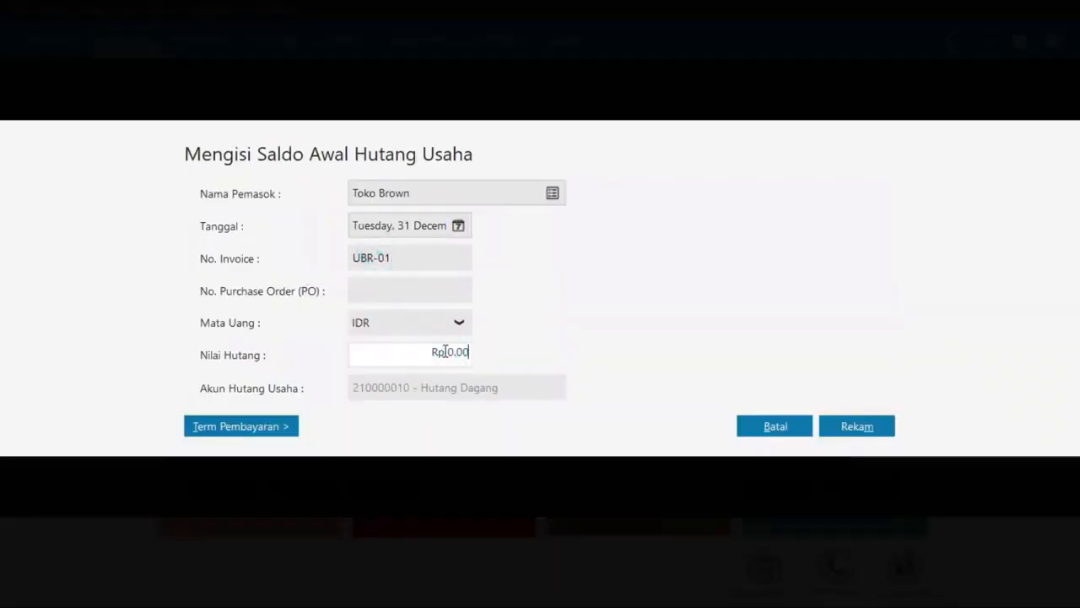
pyautogui.write('2,000,000')
pyautogui.press('Tab')
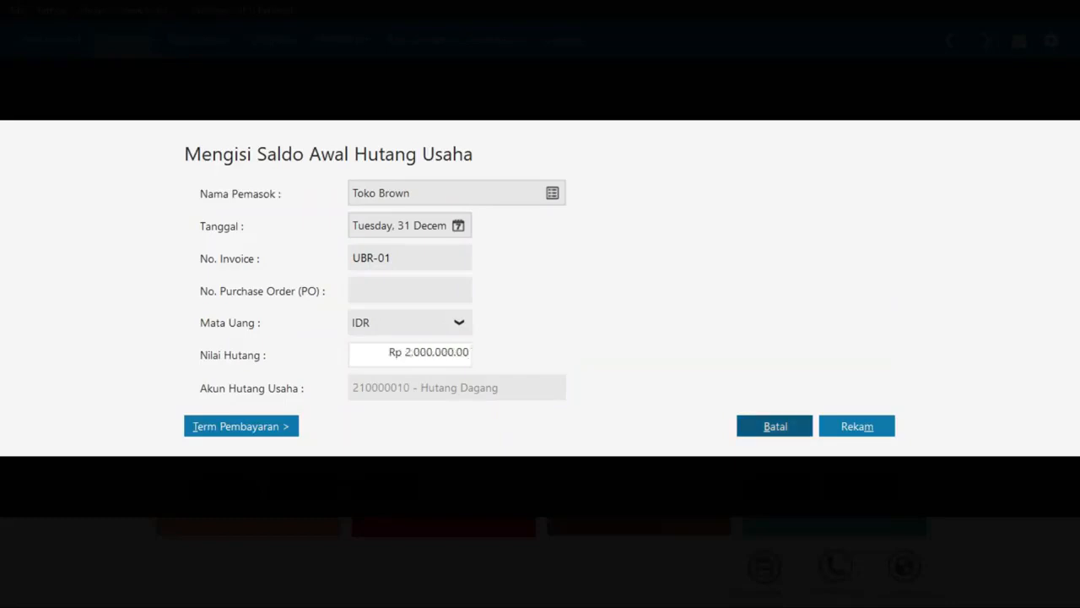
pyautogui.click(858, 427)
# - Copy invoice number USC-02 from the PDF and add a new payable entry for Toko Sunco dated 31 December 2019
pyautogui.hotkey('alt', 'Tab')
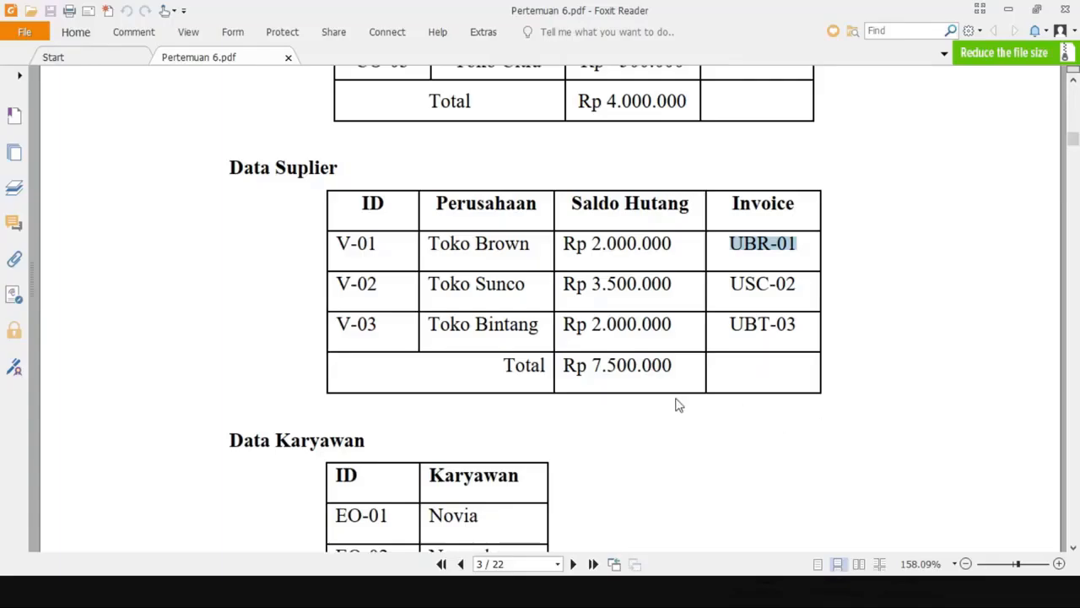
pyautogui.hotkey('alt', 'Tab')
pyautogui.hotkey('alt', 'Tab')
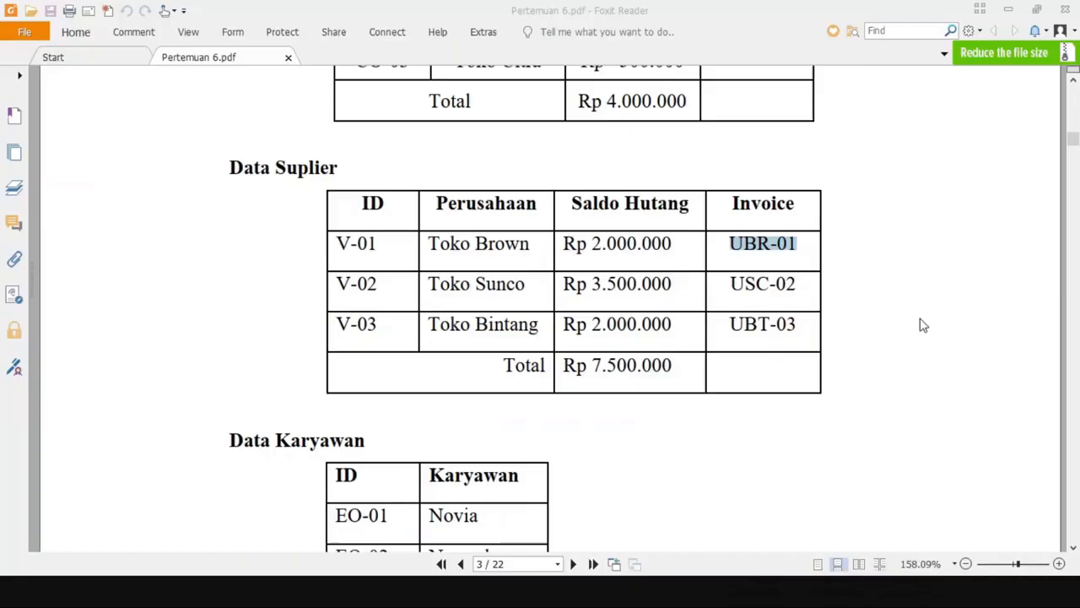
pyautogui.moveTo(798, 284); pyautogui.dragTo(732, 283)
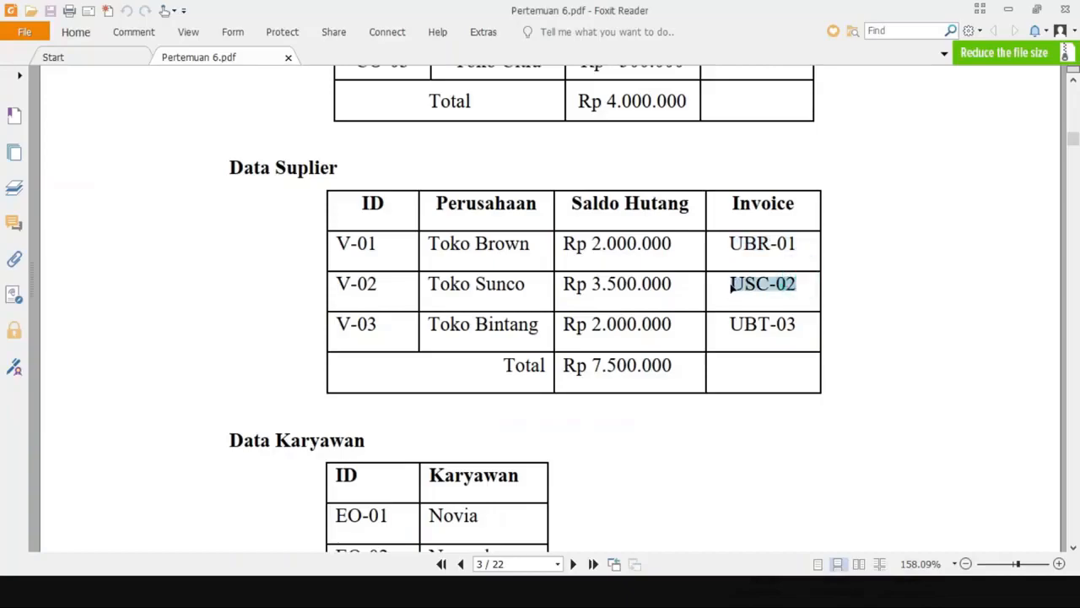
pyautogui.hotkey('alt', 'Tab')
pyautogui.click(224, 486)
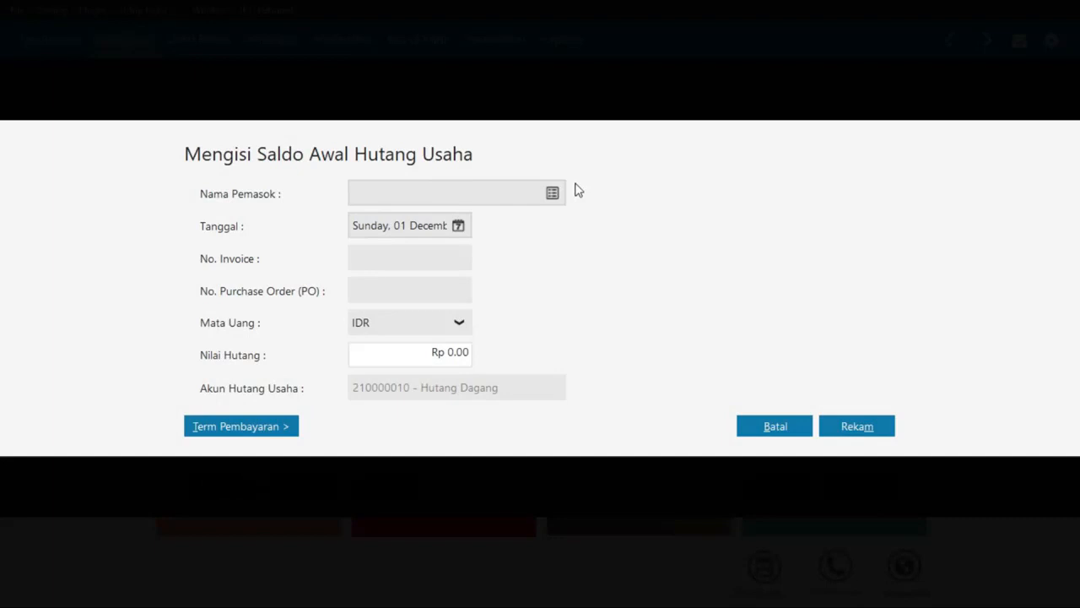
pyautogui.click(552, 192)
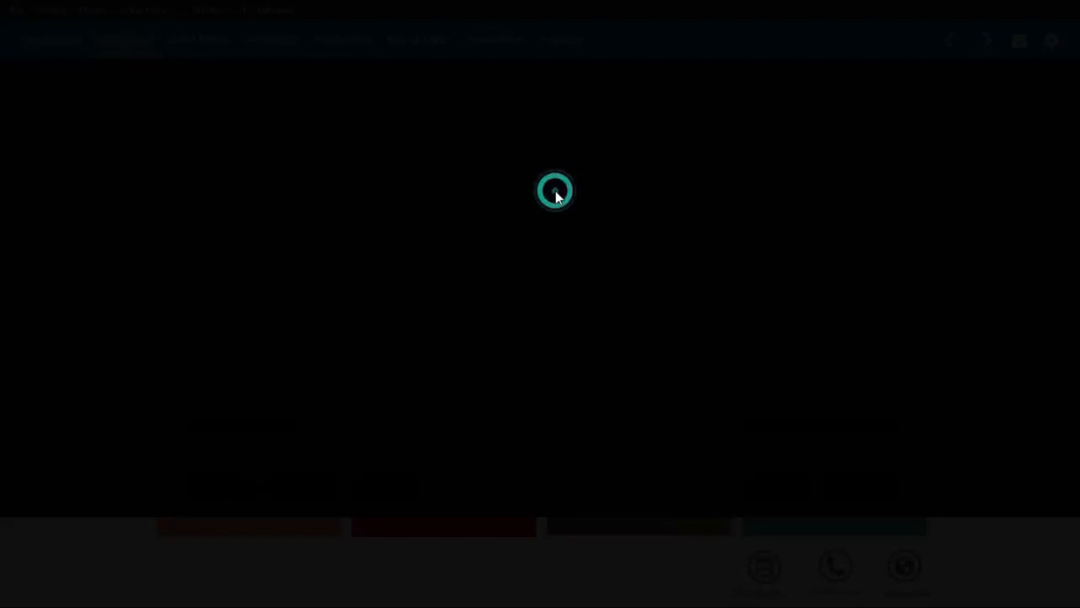
pyautogui.press('Return')
pyautogui.click(455, 226)
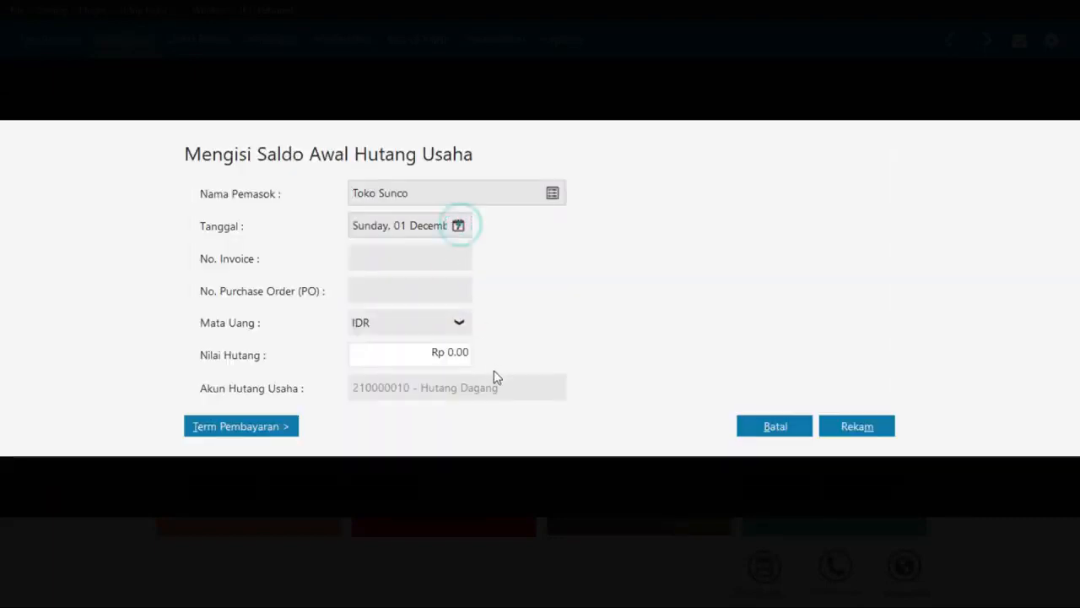
pyautogui.click(508, 389)
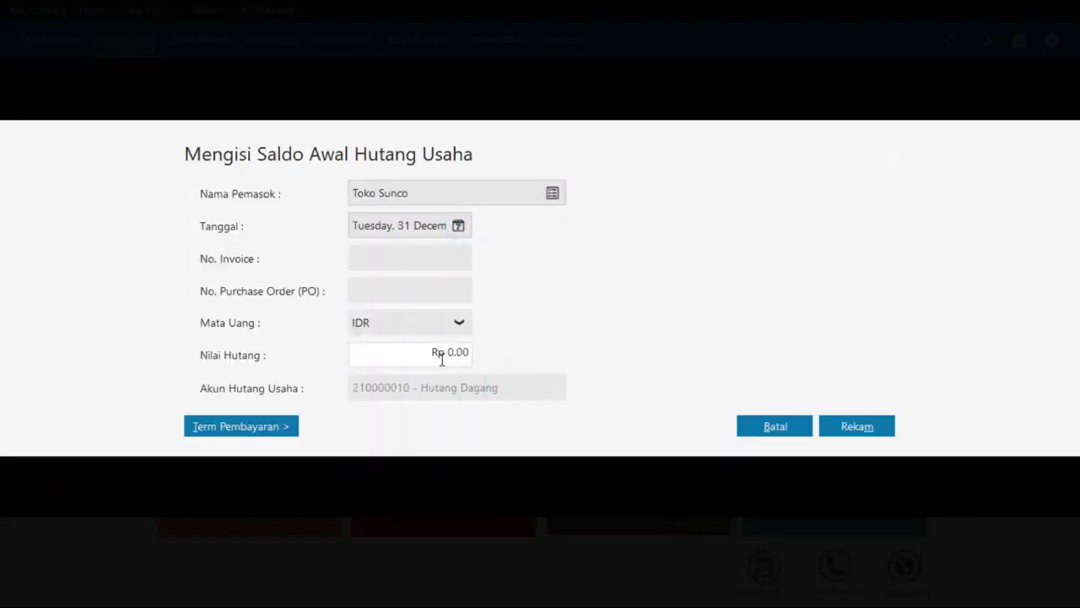
# - Enter invoice number USC-02 and a payable amount of Rp 3,500,000 for Toko Sunco, and save the entry
pyautogui.click(441, 356)
pyautogui.click(413, 260)
pyautogui.write('USC-02')
pyautogui.click(445, 352)
pyautogui.write('3500000')
pyautogui.press('Tab')
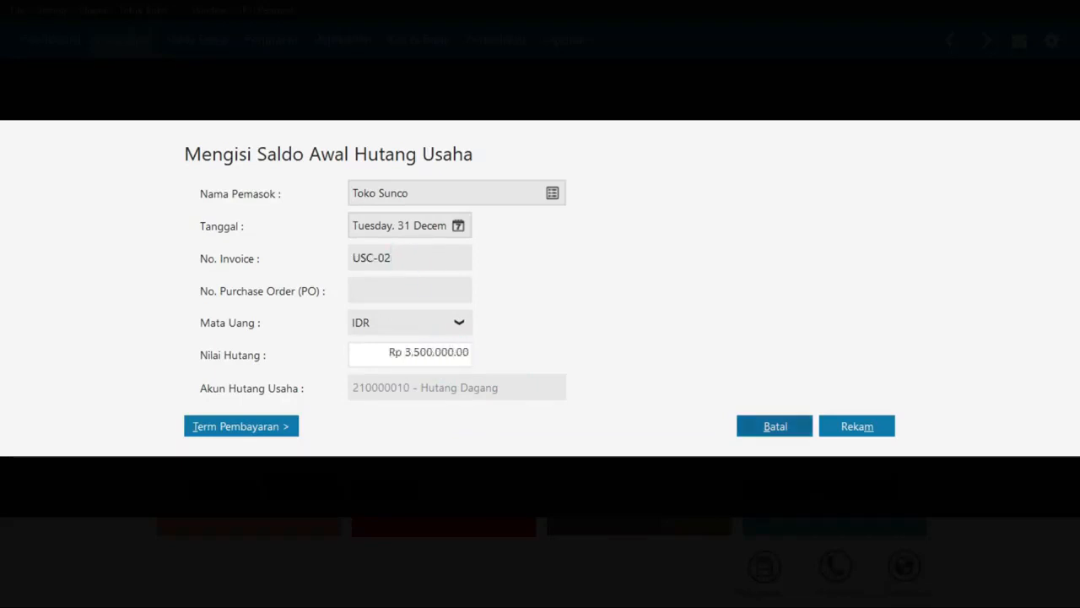
pyautogui.hotkey('alt', 'Tab')
pyautogui.hotkey('alt', 'Tab')
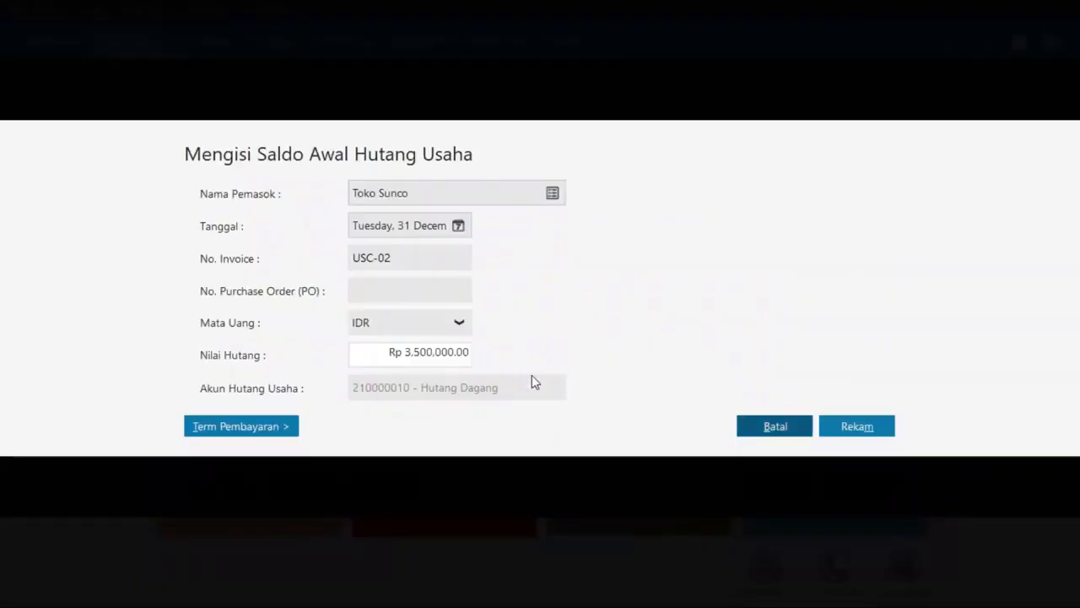
pyautogui.click(878, 425)
# - Add a new payable entry for Toko Bintang dated 31 December 2019, copying its invoice number UBT-03 from the PDF
pyautogui.click(226, 487)
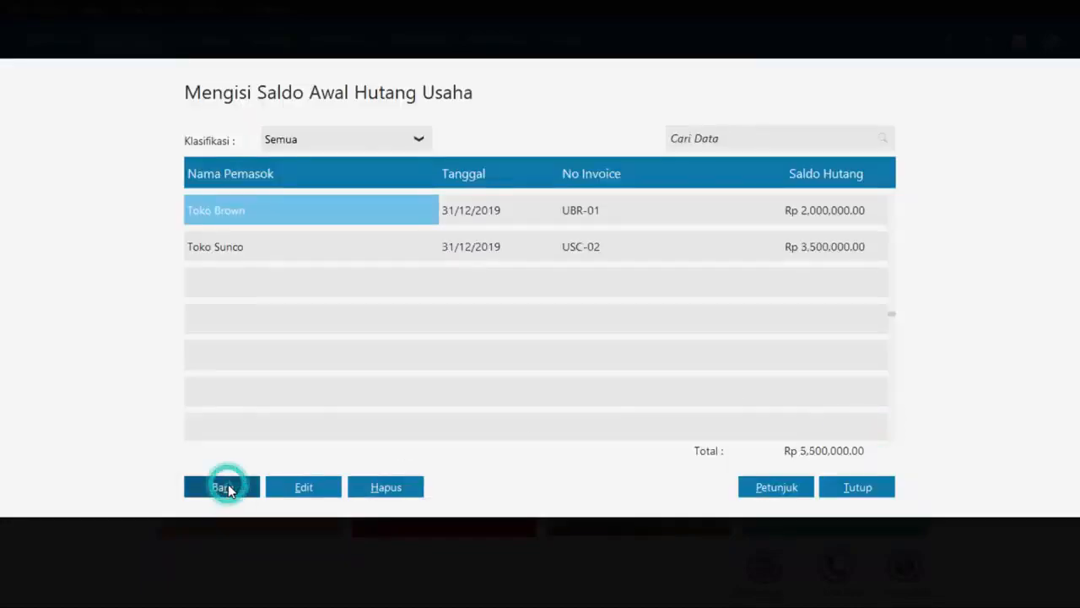
pyautogui.hotkey('alt', 'Tab')
pyautogui.moveTo(802, 326); pyautogui.dragTo(728, 330)
pyautogui.hotkey('ctrl', 'c')
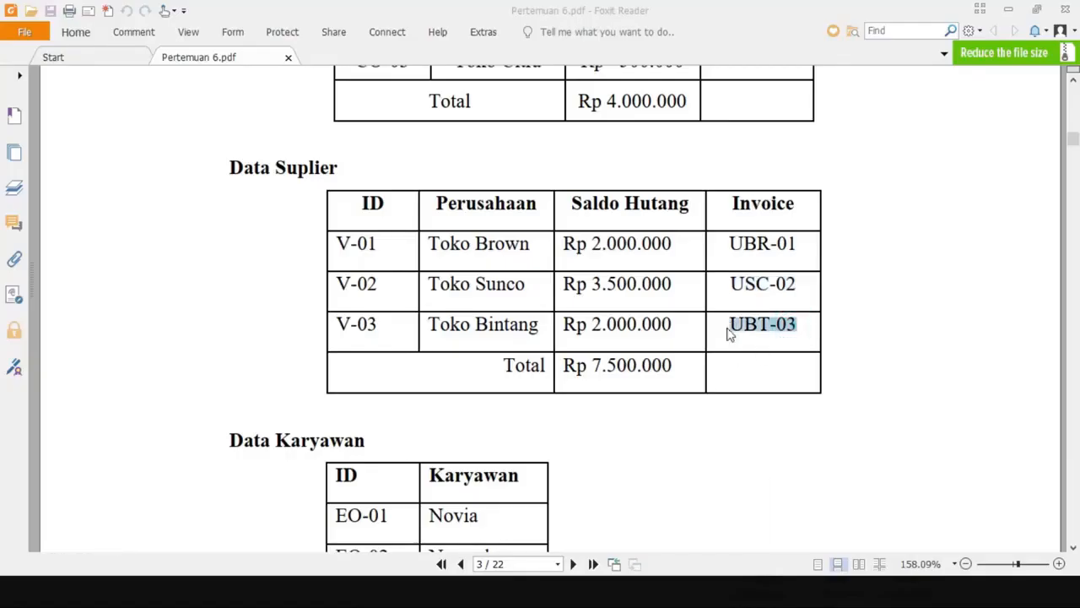
pyautogui.hotkey('alt', 'Tab')
pyautogui.click(550, 194)
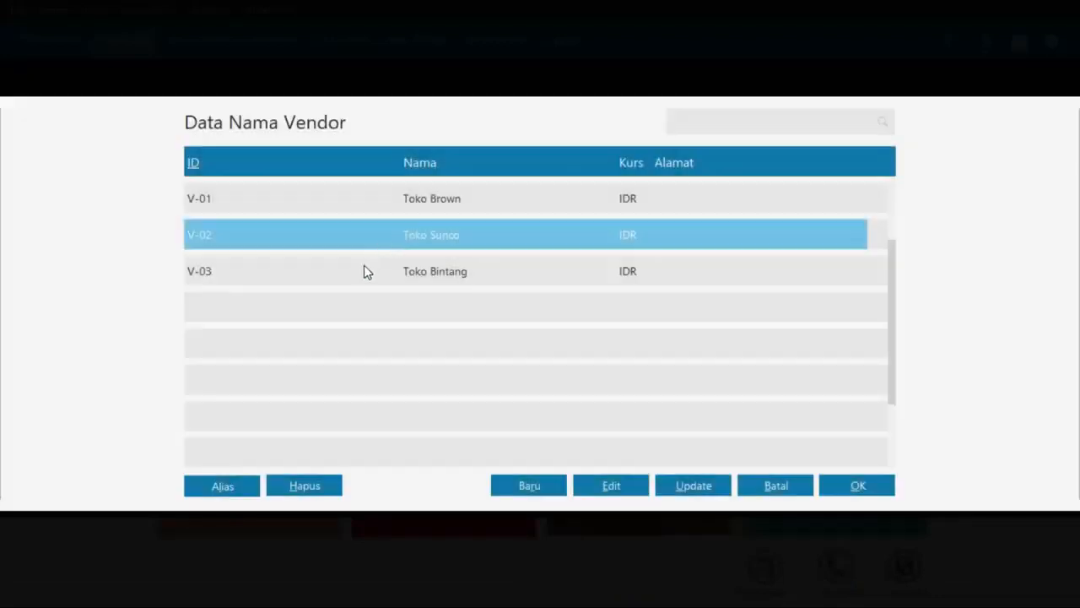
pyautogui.doubleClick(364, 271)
pyautogui.click(459, 226)
pyautogui.click(510, 390)
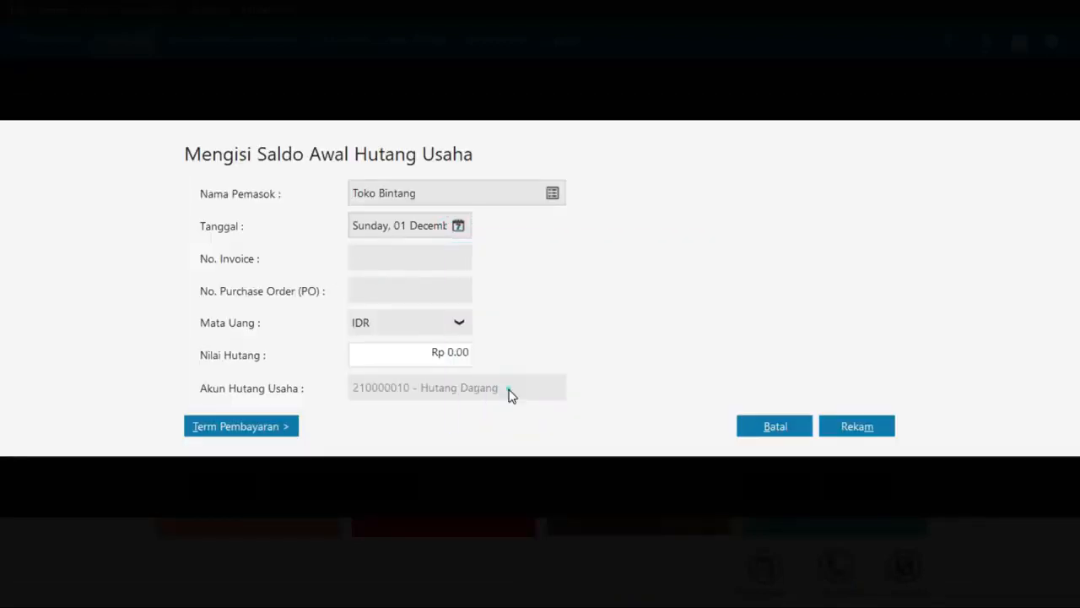
# - Enter invoice number UBT-03 and a payable amount of Rp 2,000,000 for Toko Bintang, and save the entry
pyautogui.click(422, 257)
pyautogui.hotkey('ctrl', 'v')
pyautogui.click(448, 351)
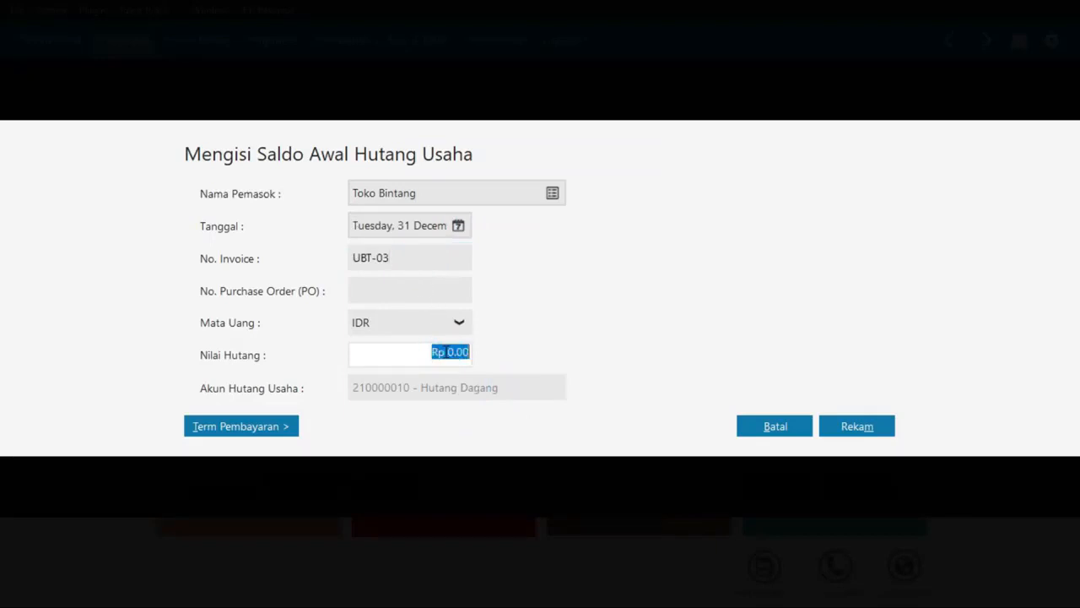
pyautogui.write('2000000')
pyautogui.press('Tab')
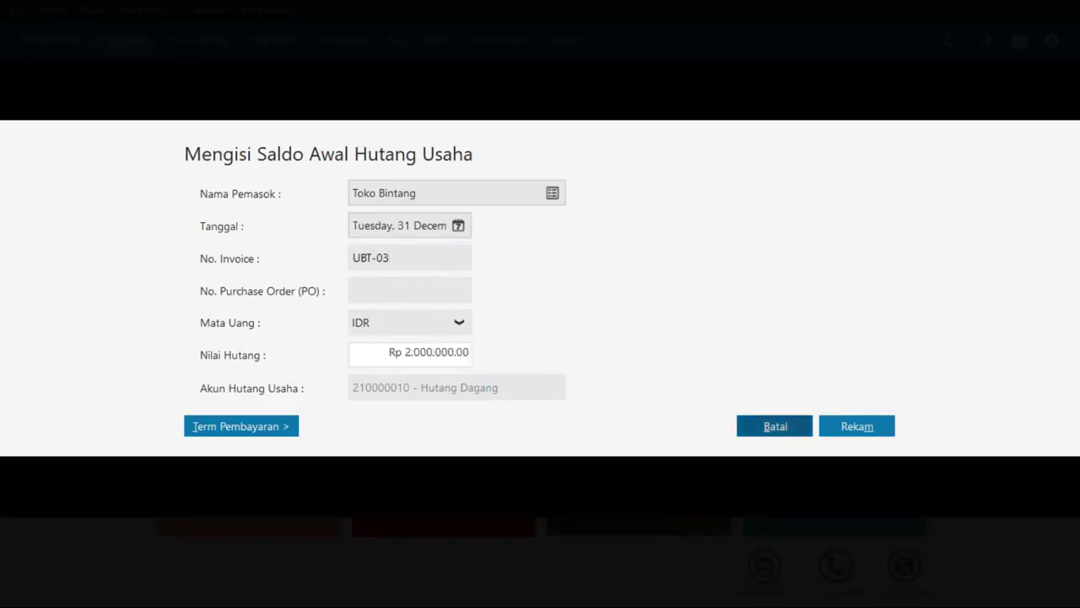
pyautogui.click(877, 431)
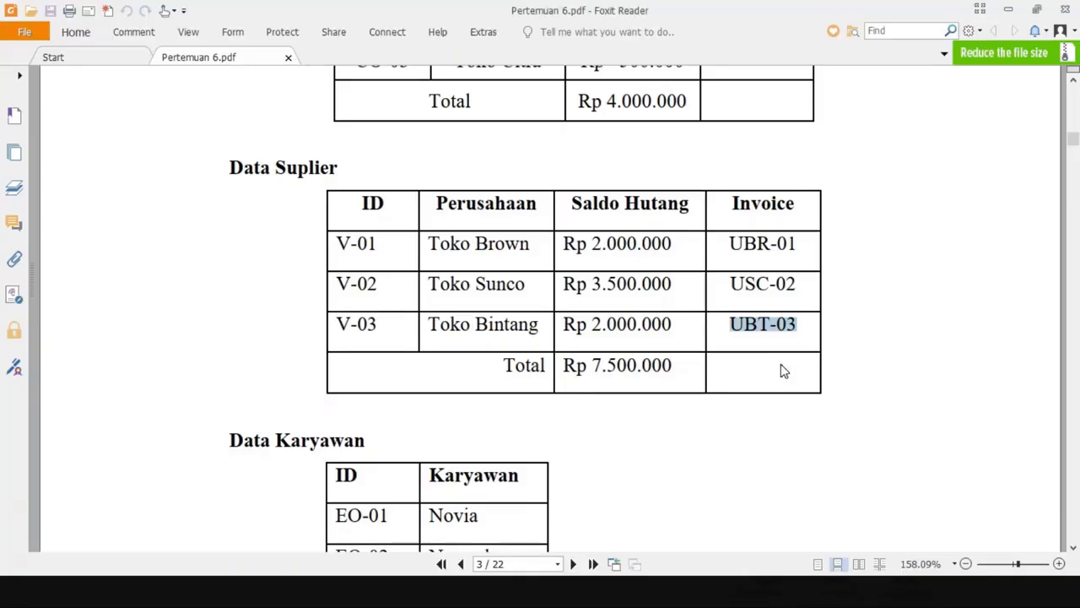
# - Compare the payables list with the PDF's supplier table and review the PDF's raw material, finished goods, package and cake service tables
pyautogui.hotkey('alt', 'Tab')
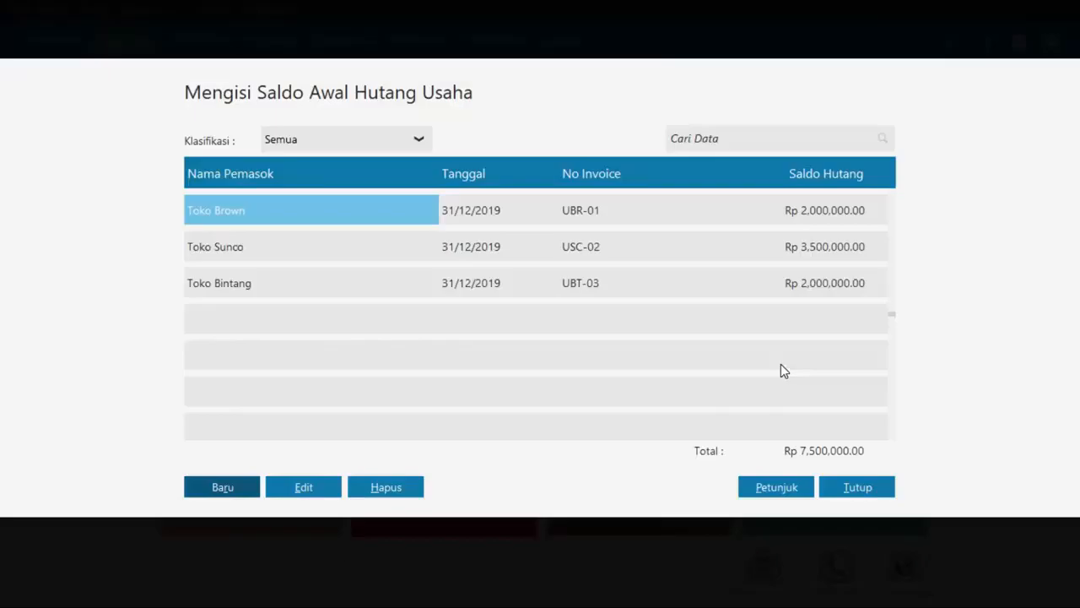
pyautogui.hotkey('alt', 'Tab')
pyautogui.scroll(-10, 780, 371)
pyautogui.scroll(-5, 781, 371)
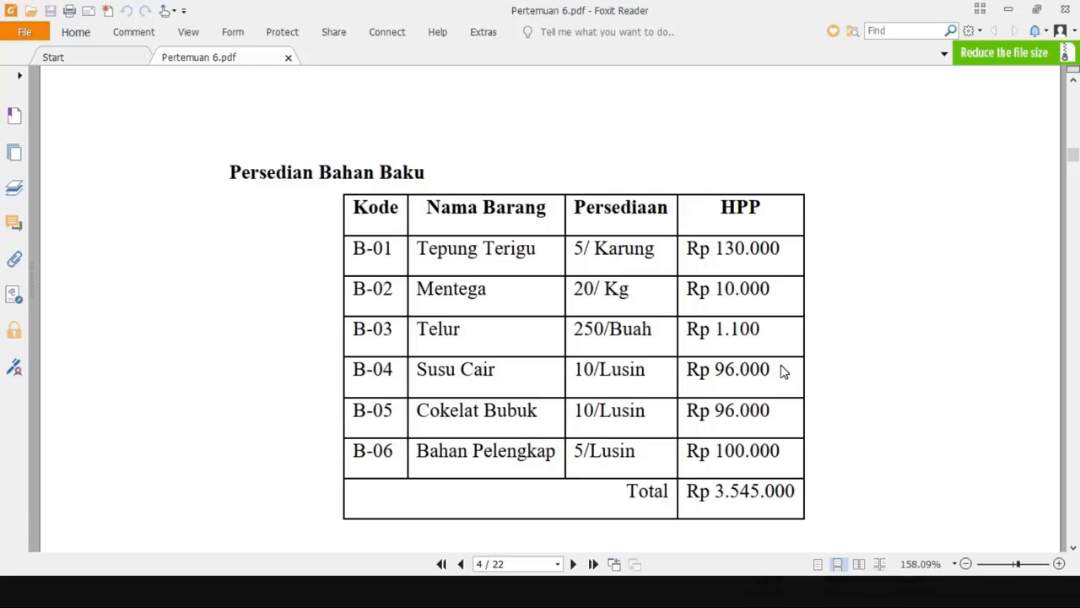
pyautogui.scroll(-10, 783, 371)
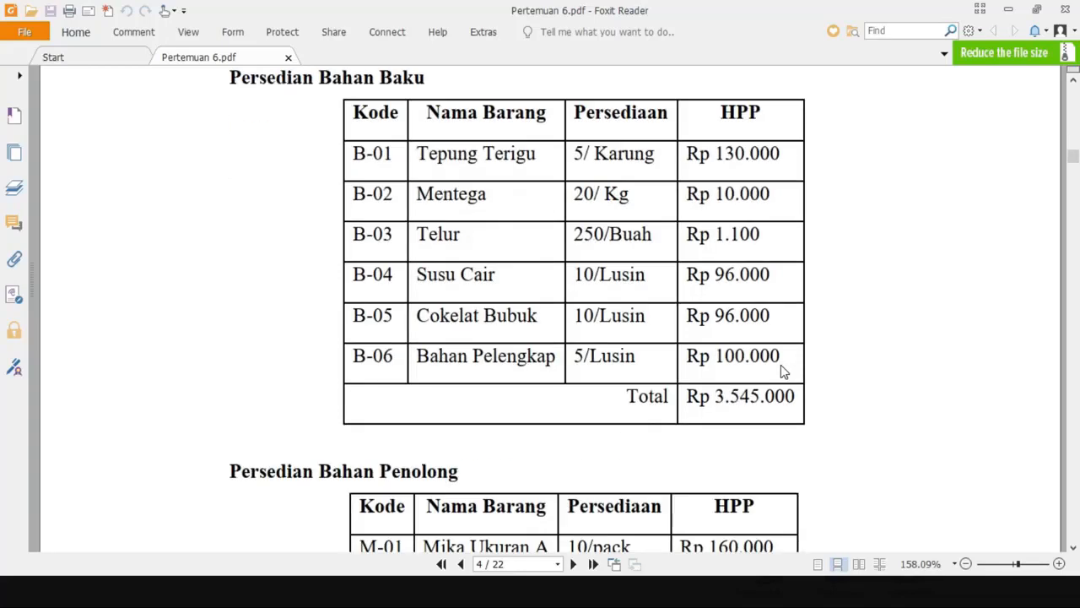
pyautogui.scroll(-5, 791, 354)
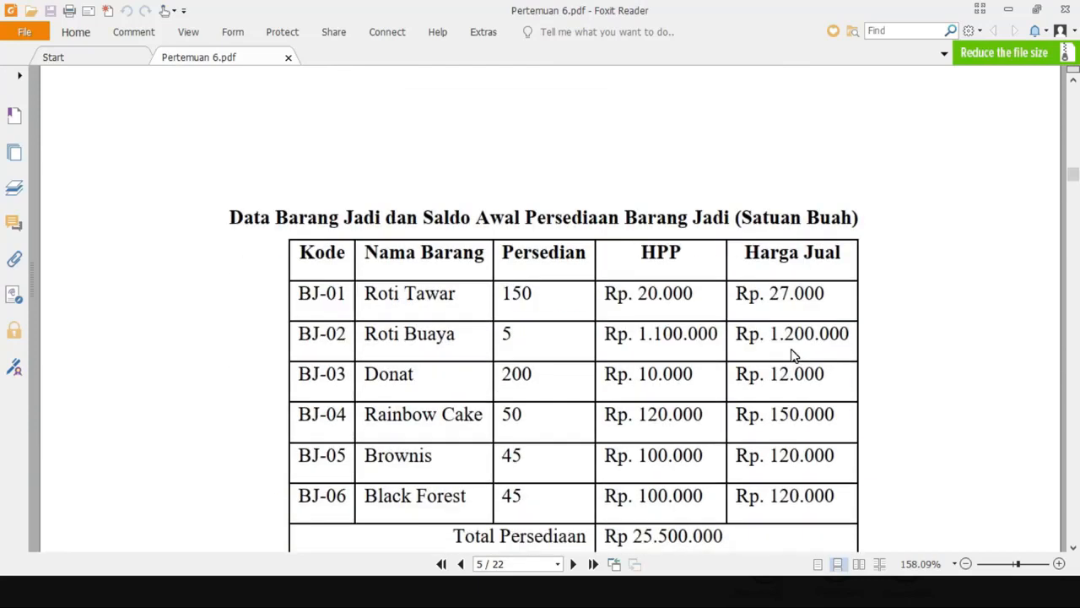
pyautogui.scroll(-5, 792, 354)
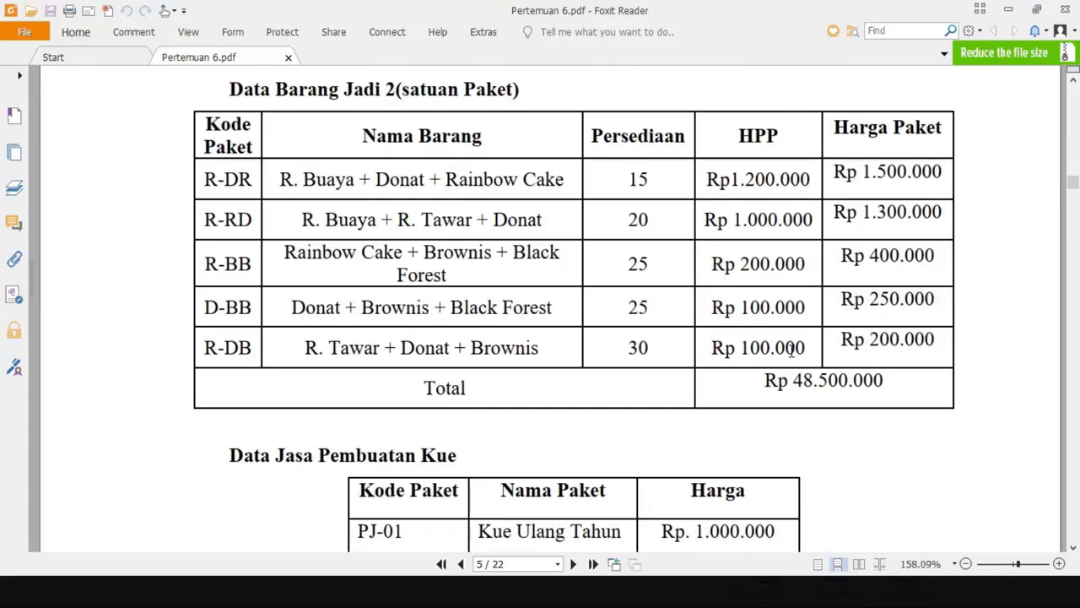
pyautogui.scroll(-5, 792, 351)
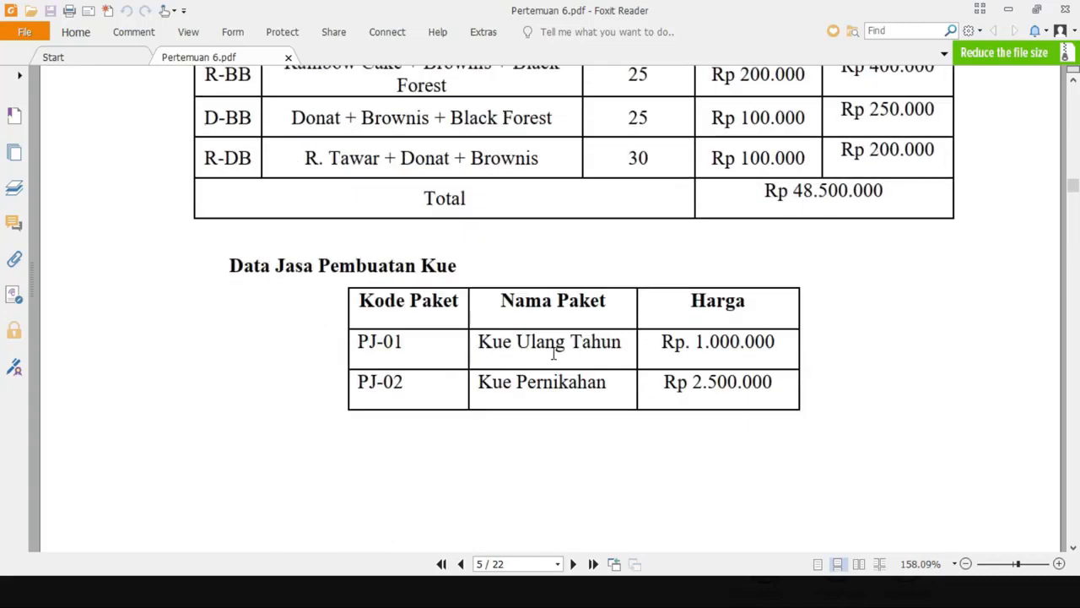
pyautogui.scroll(15, 554, 352)
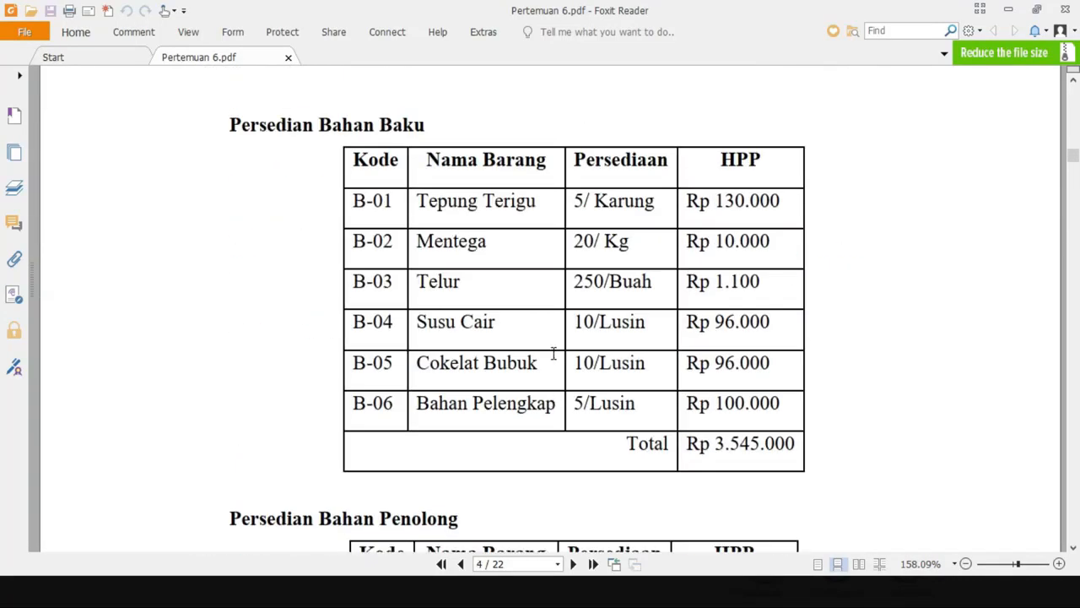
# - Review the PDF's auxiliary material, package and cake service tables, and close the opening payables list in Zahir
pyautogui.scroll(-10, 413, 371)
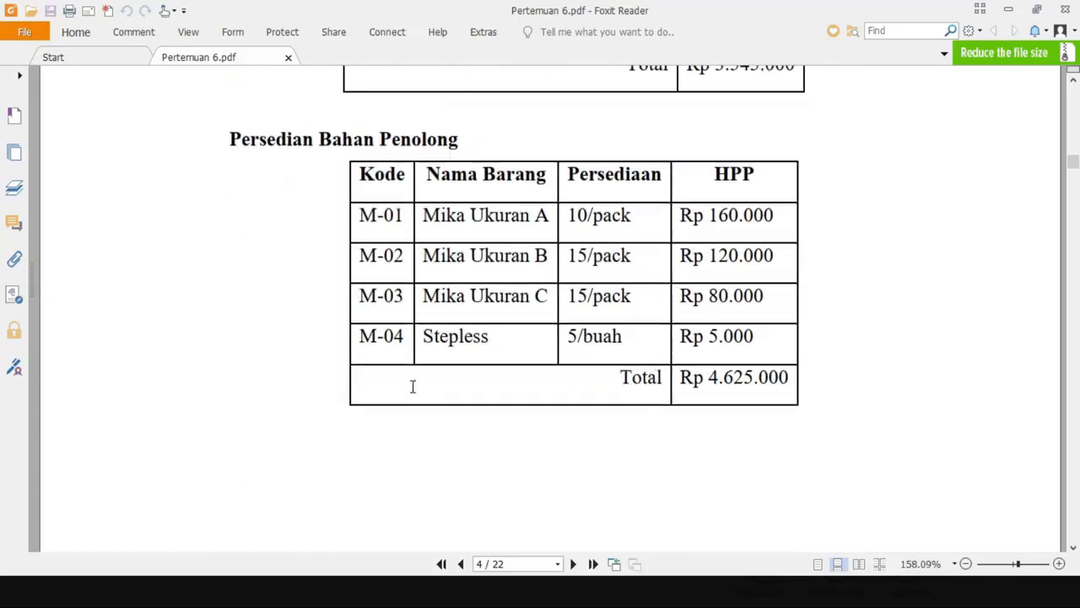
pyautogui.scroll(-10, 414, 397)
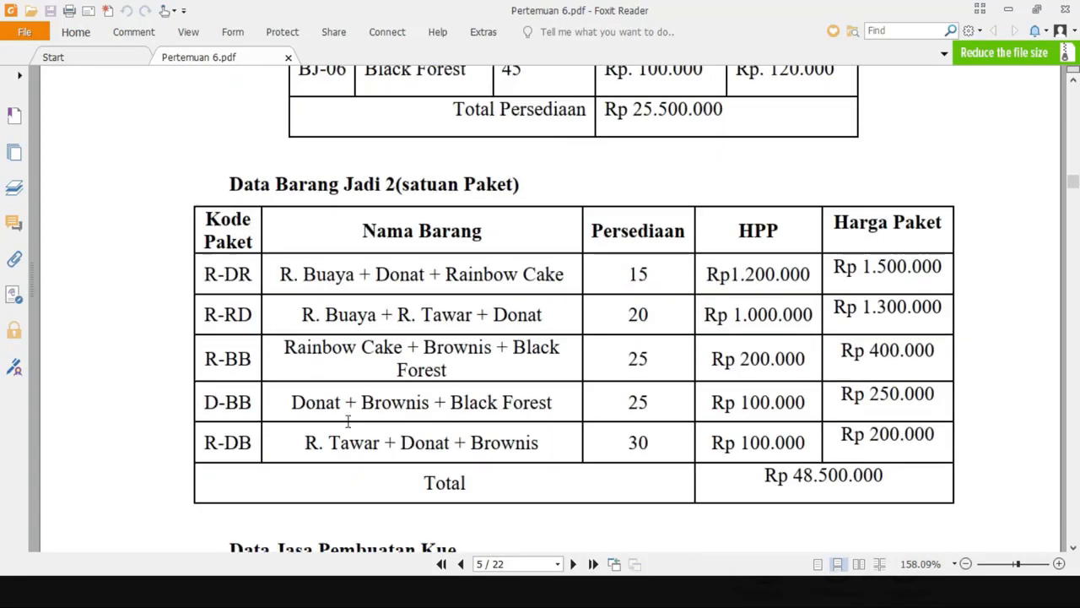
pyautogui.scroll(-3, 342, 418)
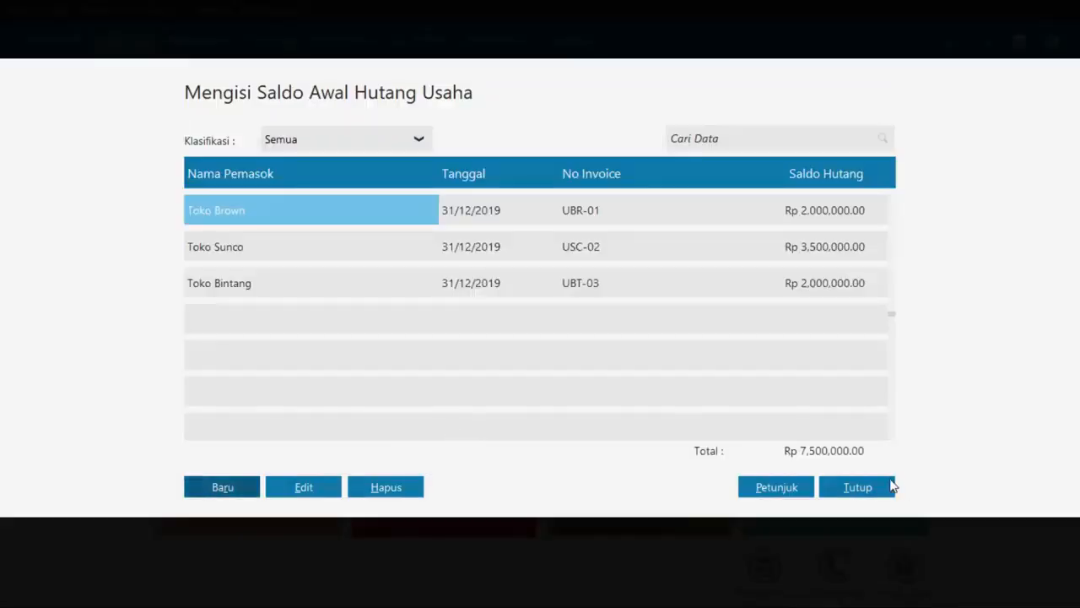
pyautogui.click(886, 482)
pyautogui.moveTo(441, 403)
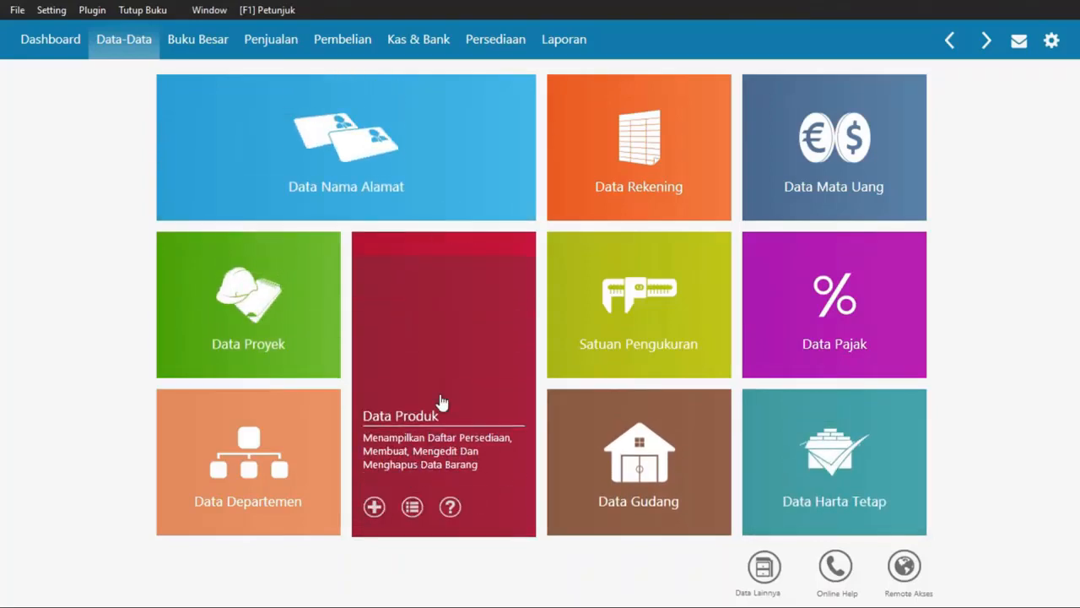
# - Go through the PDF's inventory tables to find which measurement units the raw materials, auxiliary materials and finished goods use
pyautogui.hotkey('alt', 'Tab')
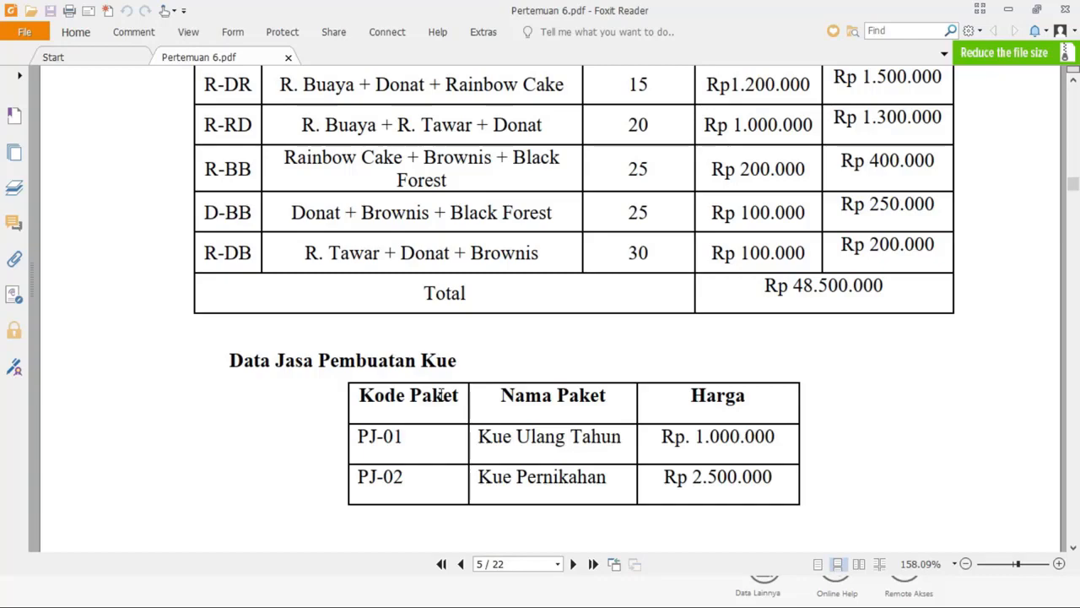
pyautogui.scroll(15, 441, 394)
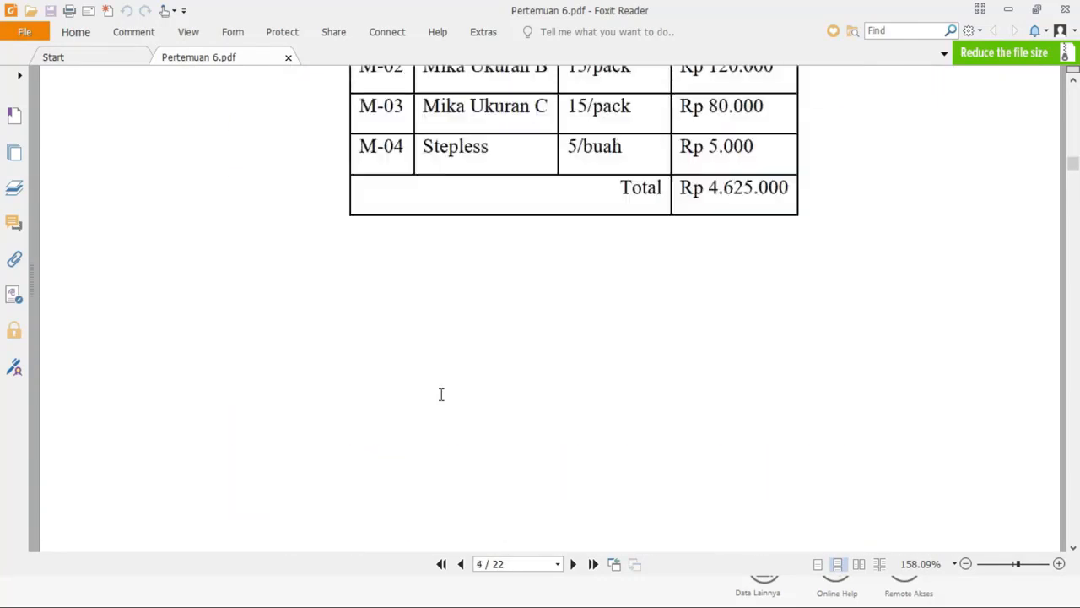
pyautogui.scroll(5, 441, 394)
pyautogui.scroll(-2, 440, 393)
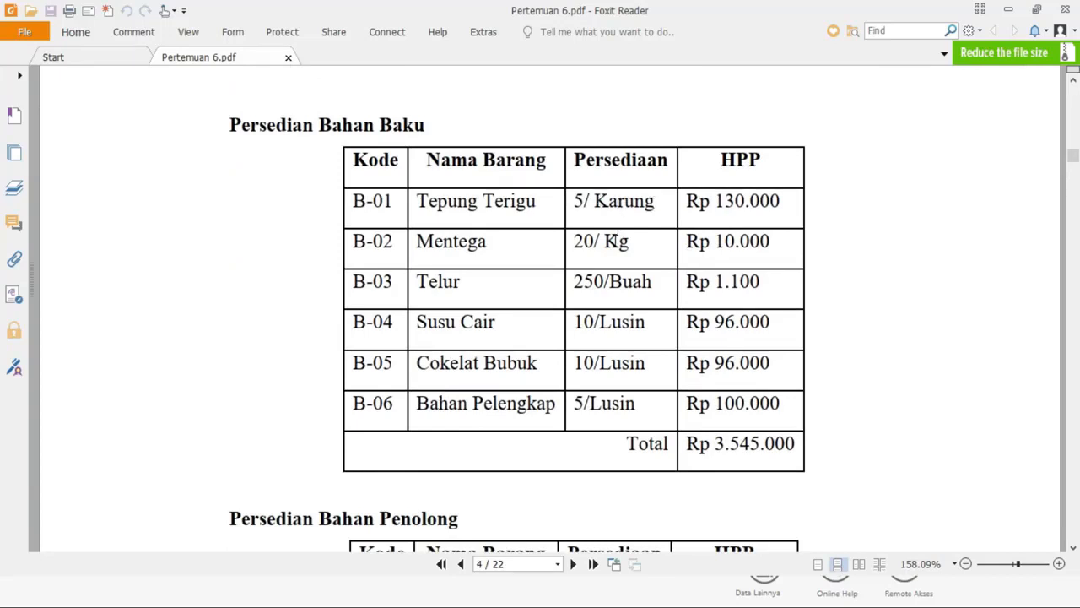
pyautogui.scroll(-6, 631, 293)
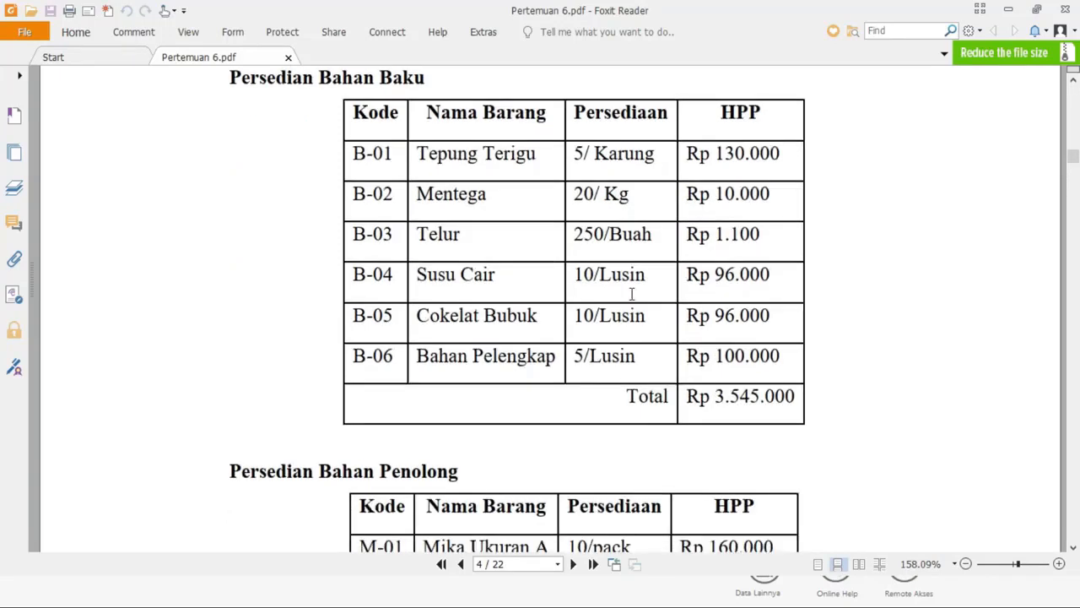
pyautogui.scroll(-8, 620, 292)
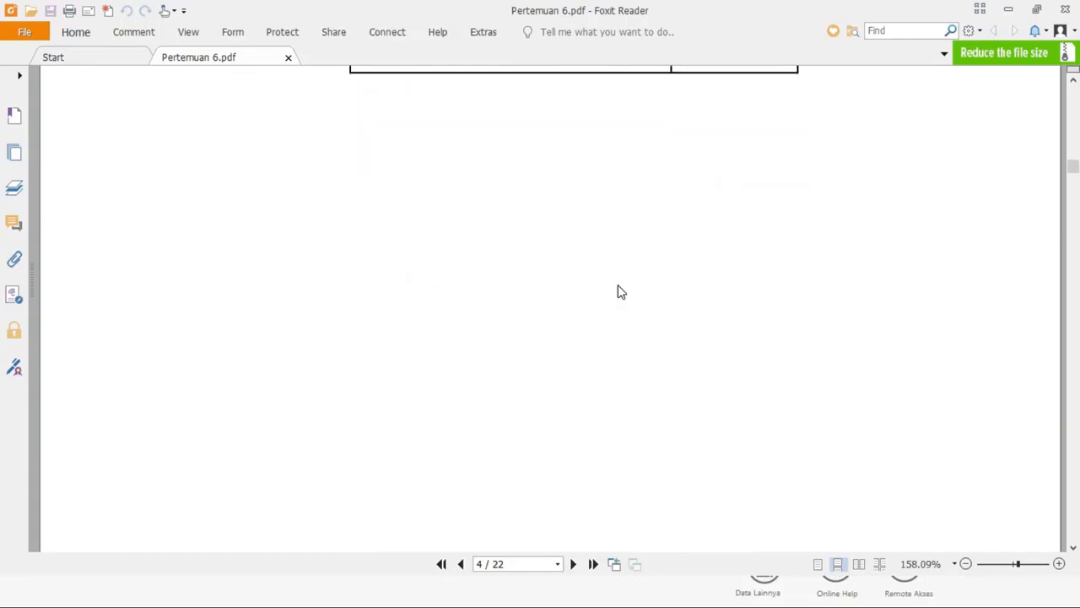
pyautogui.scroll(-10, 629, 284)
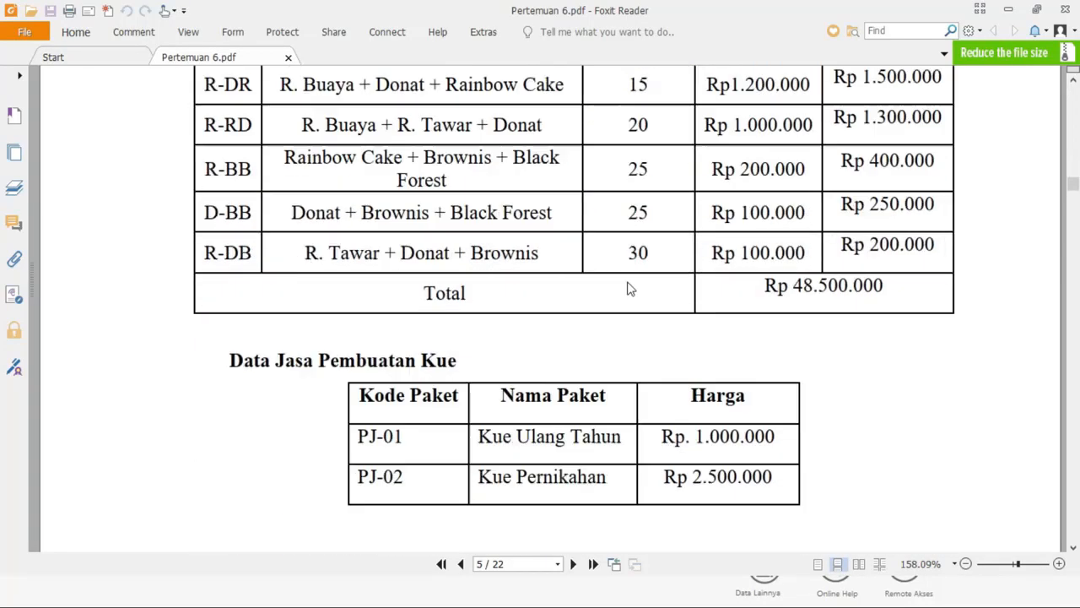
pyautogui.scroll(9, 627, 284)
pyautogui.scroll(14, 627, 287)
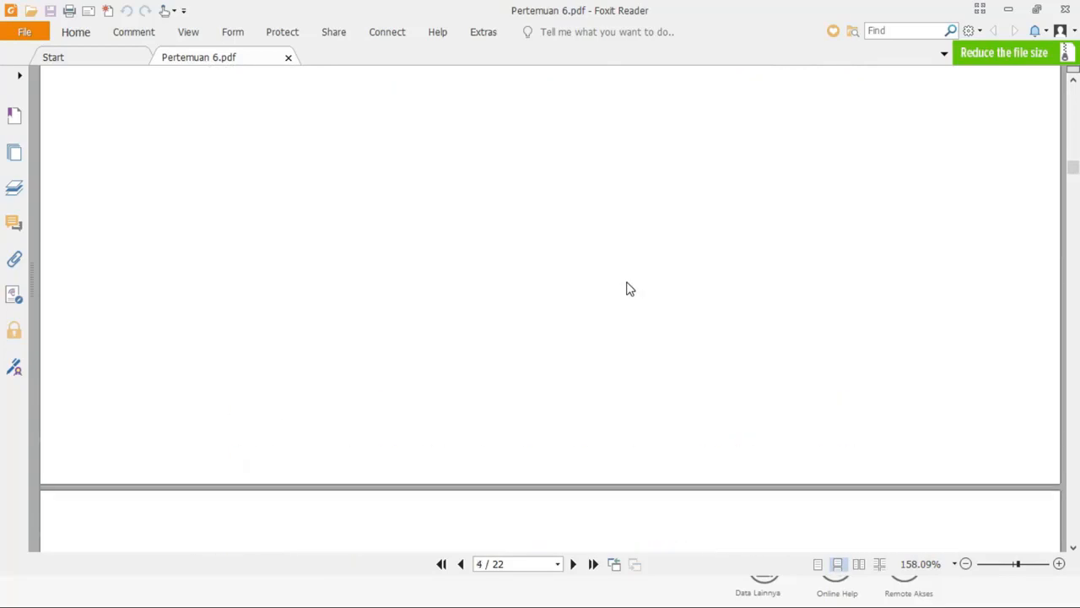
pyautogui.scroll(-3, 628, 268)
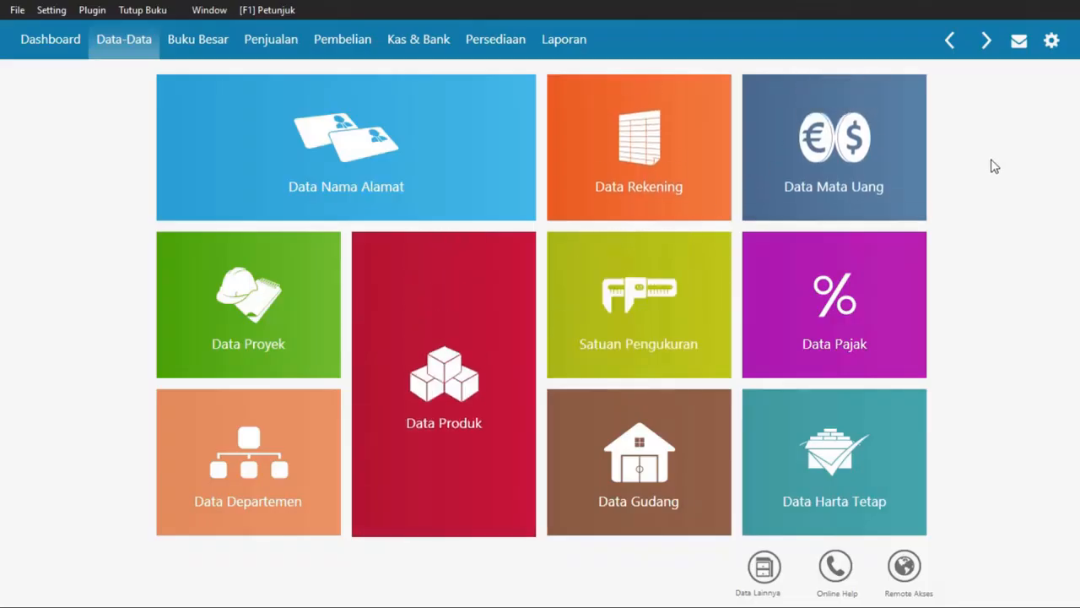
# - Create a base measurement unit in Zahir with code and name Karung, and save it with a new blank entry
pyautogui.moveTo(686, 319)
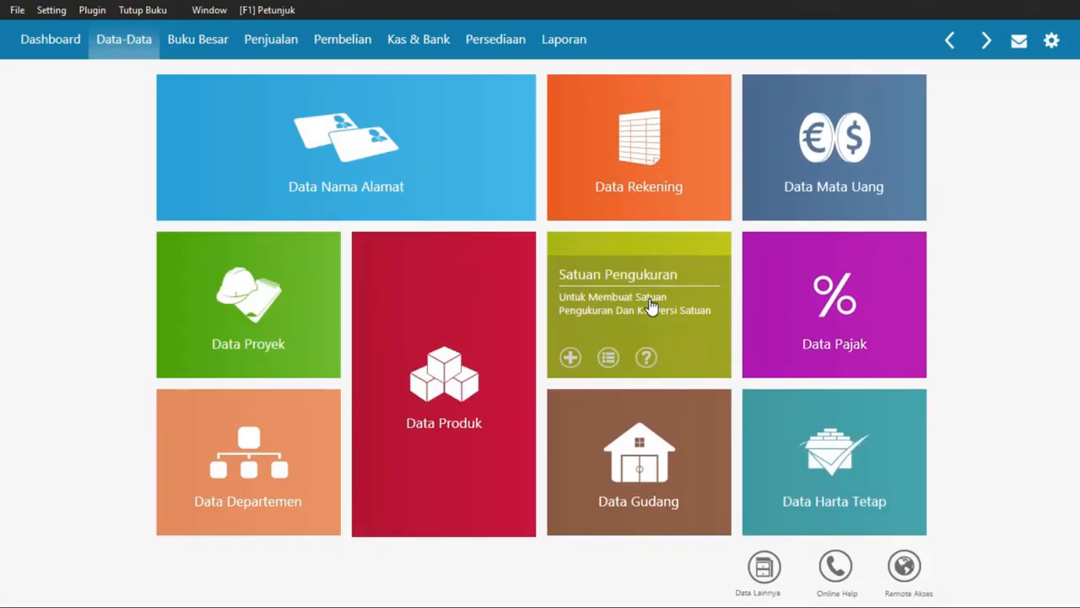
pyautogui.click(571, 357)
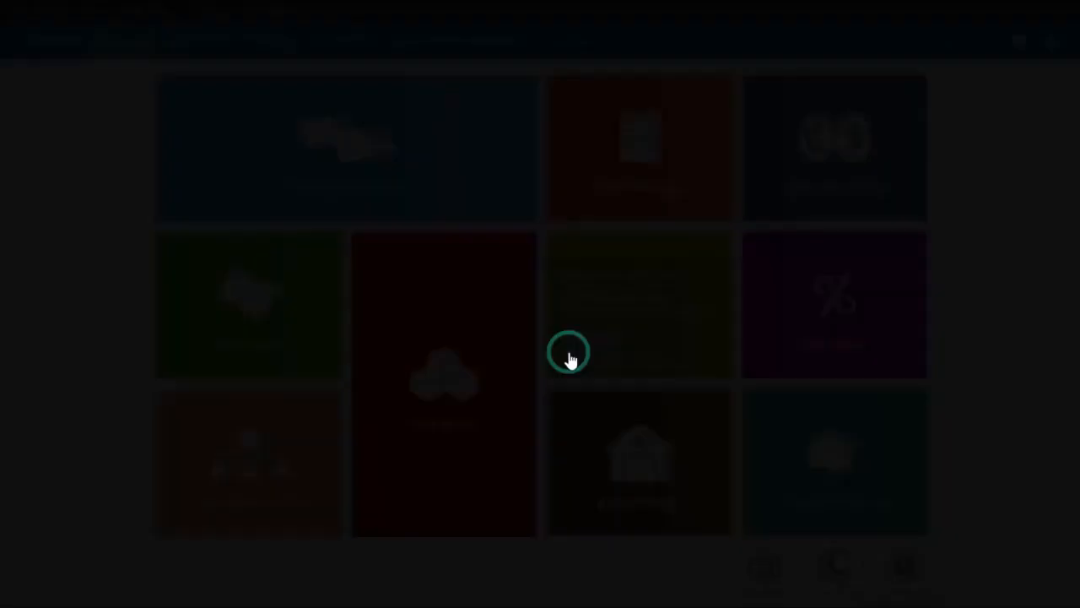
pyautogui.click(344, 224)
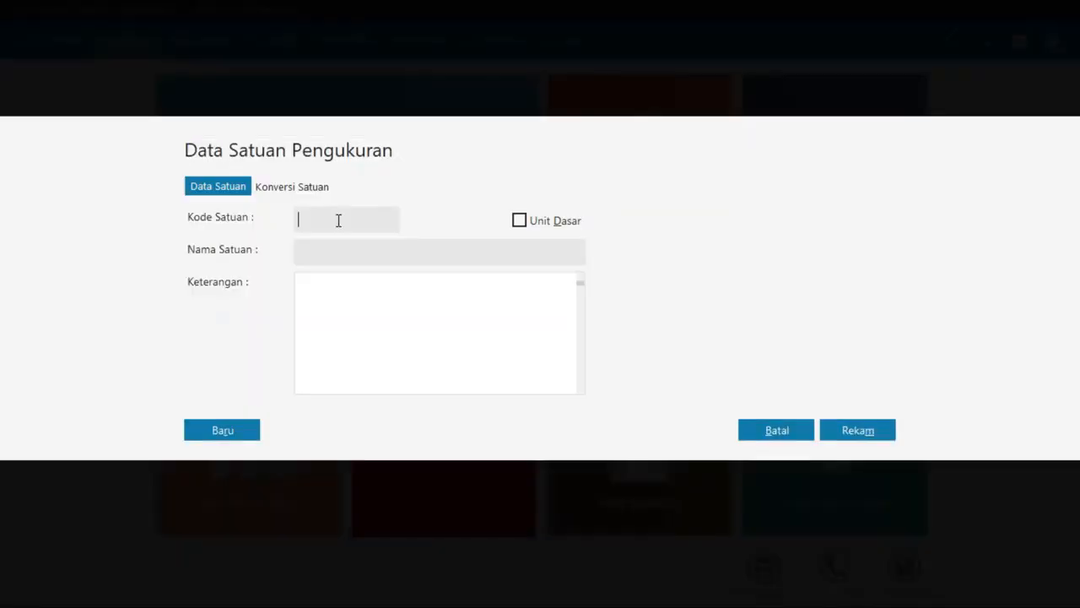
pyautogui.write('Karung')
pyautogui.press('Tab')
pyautogui.click(520, 221)
pyautogui.click(466, 247)
pyautogui.write('Karung')
pyautogui.click(228, 438)
# - Add a base unit with code Kg and name Kilogram, and save it
pyautogui.click(351, 226)
pyautogui.write('KG')
pyautogui.write('g')
pyautogui.click(519, 220)
pyautogui.click(487, 256)
pyautogui.write('Kilo')
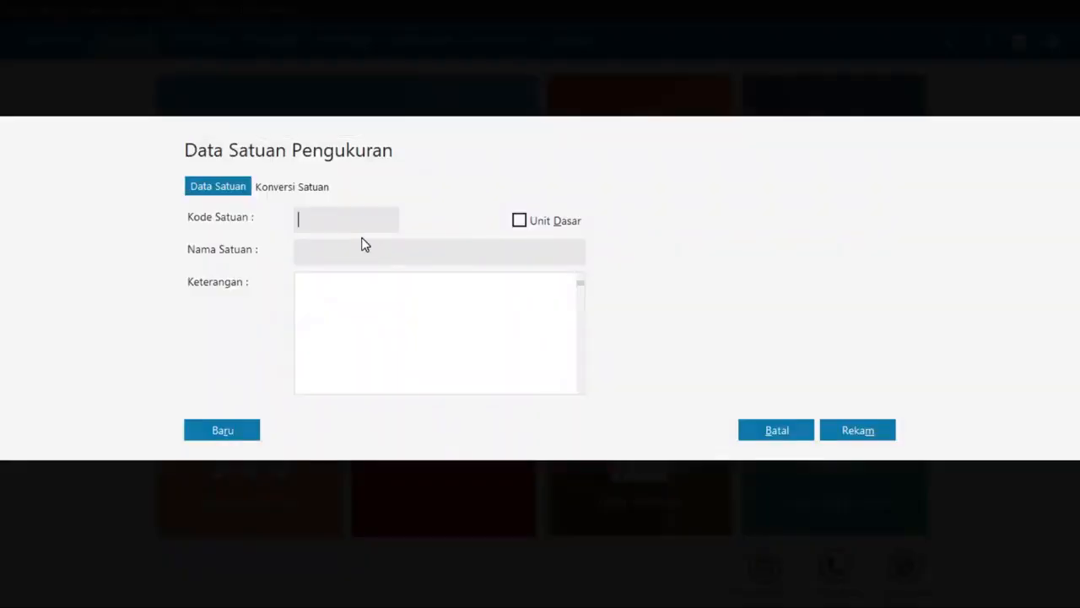
# - Add a base unit with code and name Buah, and save it
pyautogui.write('Buah')
pyautogui.press('Tab')
pyautogui.press('space')
pyautogui.press('Tab')
pyautogui.write('Bua')
pyautogui.click(229, 430)
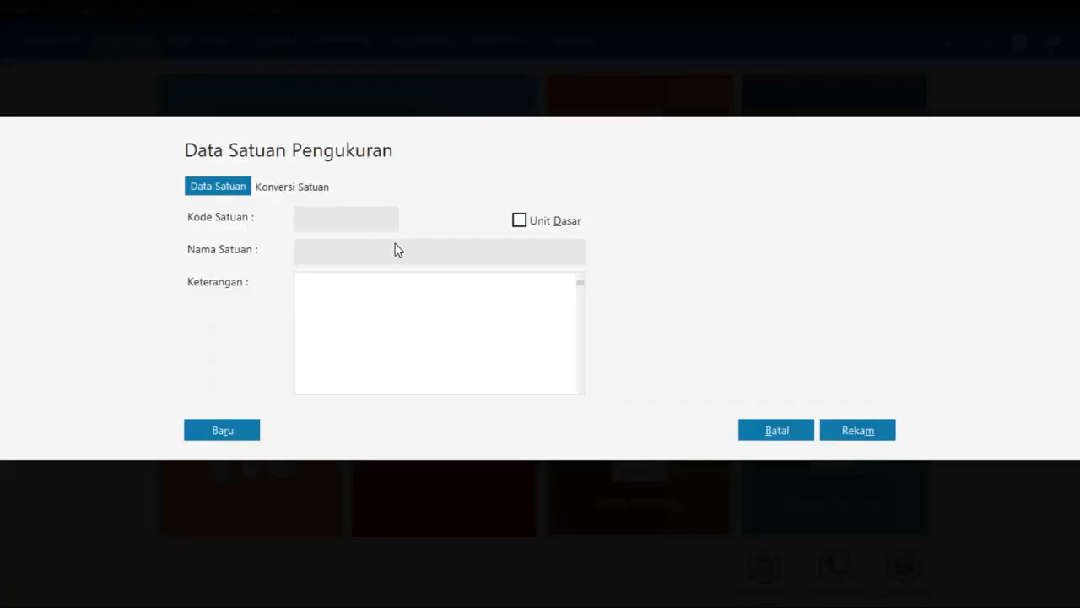
# - Add a base unit with code and name Lusin, and save it
pyautogui.write('Lusin')
pyautogui.press('Tab')
pyautogui.press('space')
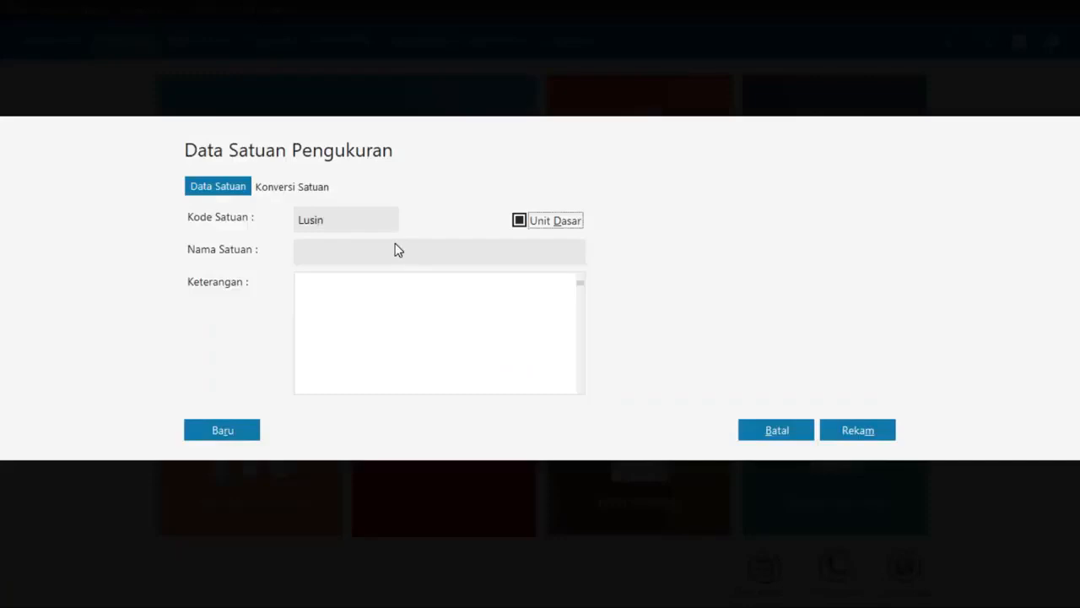
pyautogui.press('Tab')
pyautogui.write('Lus')
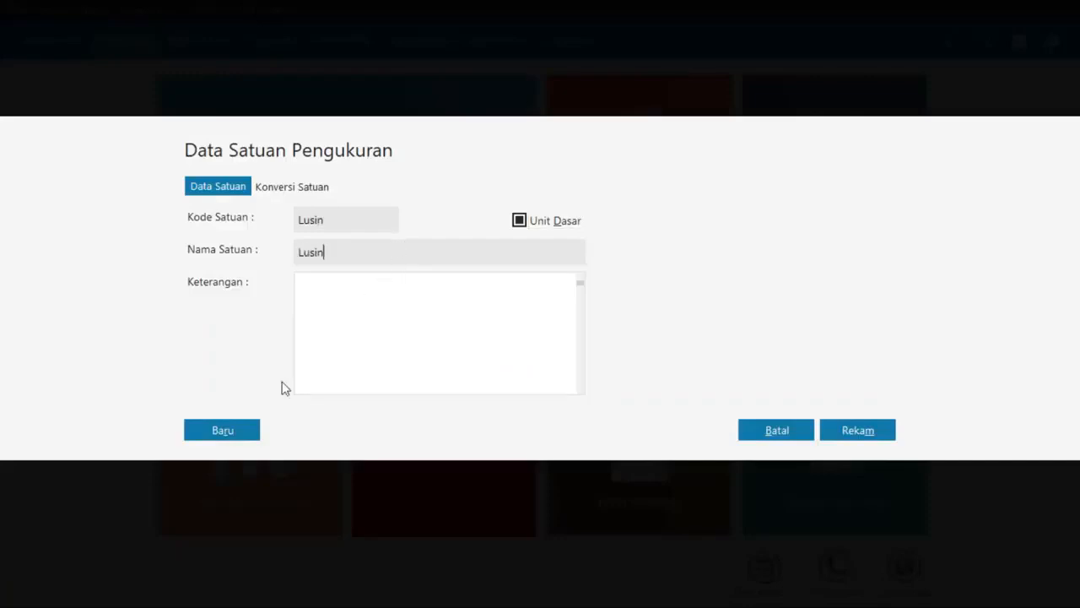
pyautogui.click(240, 432)
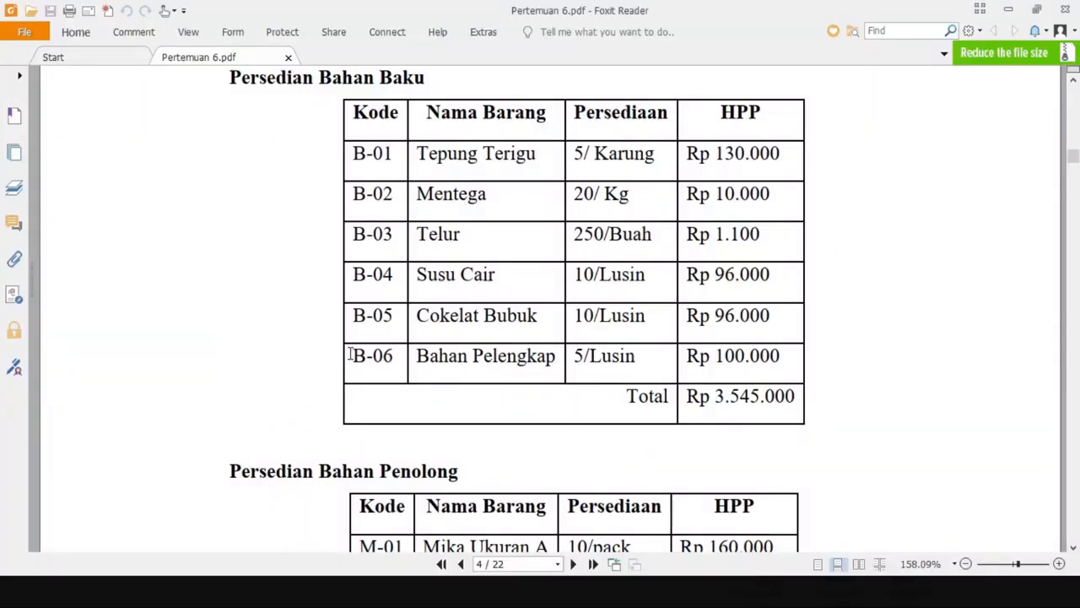
# - Add a base unit with code and name Pack, check the PDF's remaining inventory tables for units, and save the entry
pyautogui.scroll(-5, 350, 354)
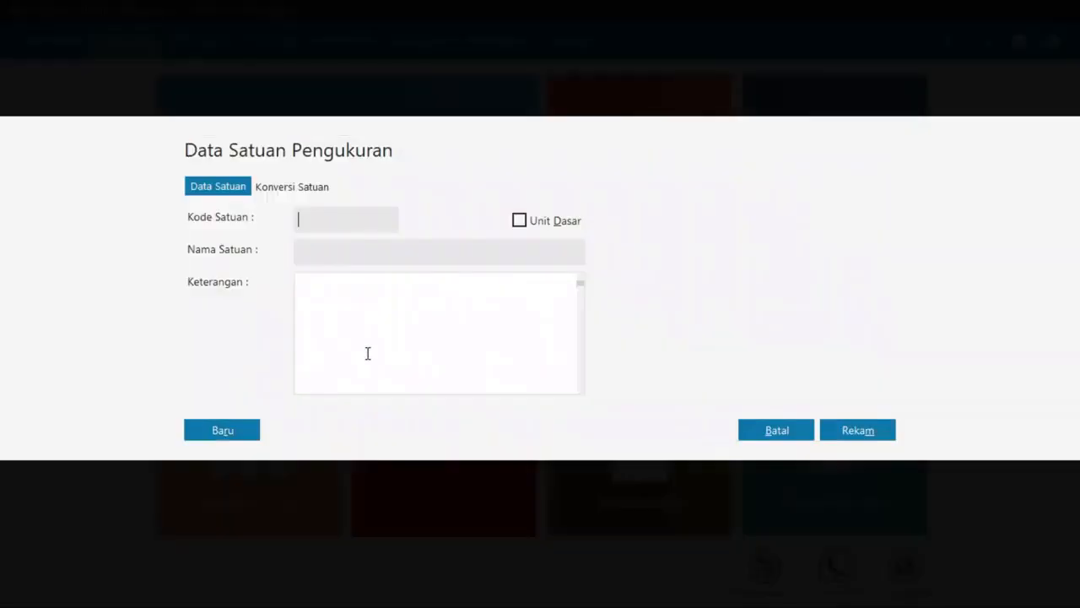
pyautogui.write('Pack')
pyautogui.press('Tab')
pyautogui.press('space')
pyautogui.press('Tab')
pyautogui.write('Pa')
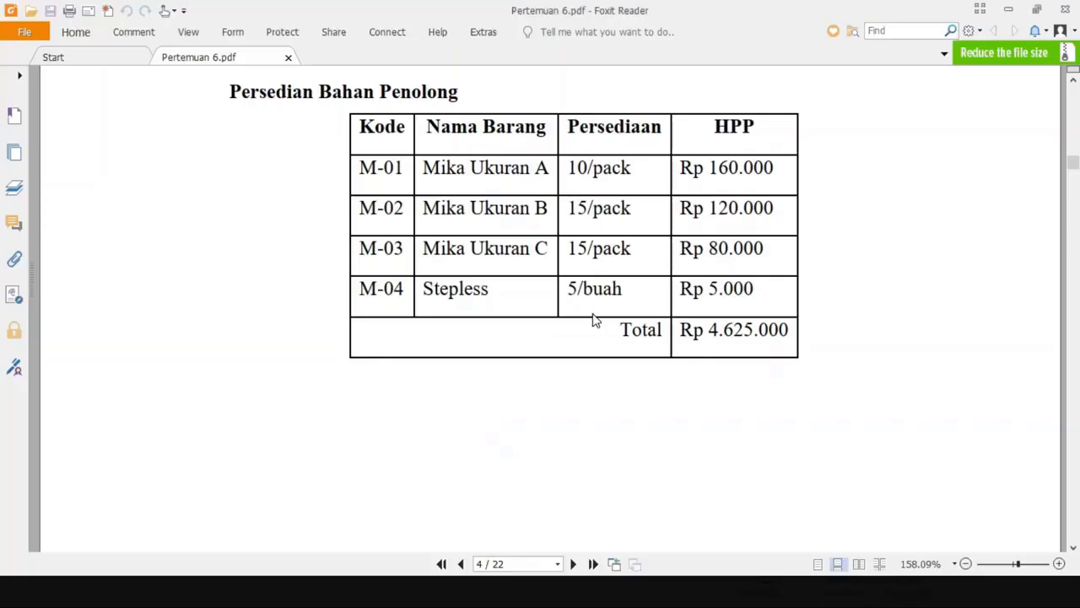
pyautogui.scroll(-10, 594, 319)
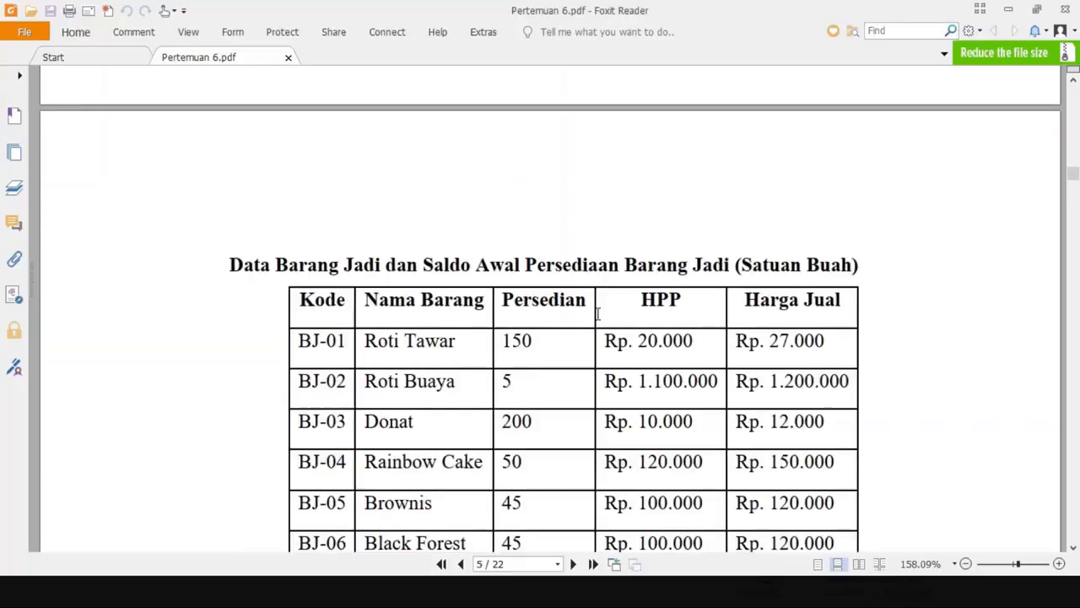
pyautogui.scroll(-6, 602, 316)
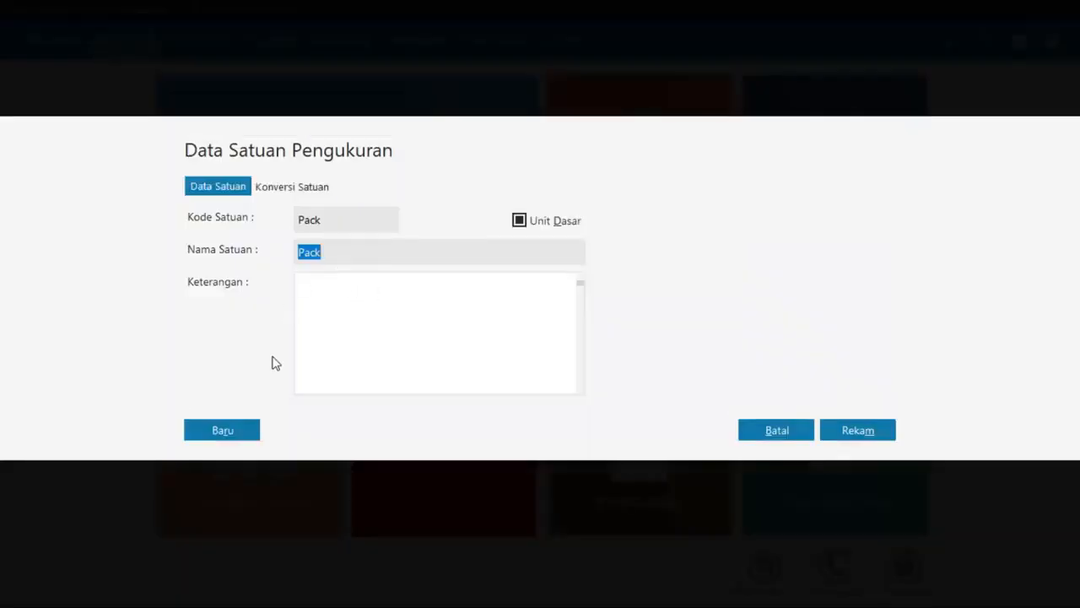
pyautogui.click(232, 435)
# - Add a base unit with code and name Paket, checking the unit against the PDF's package goods table, and save it
pyautogui.write('Pa')
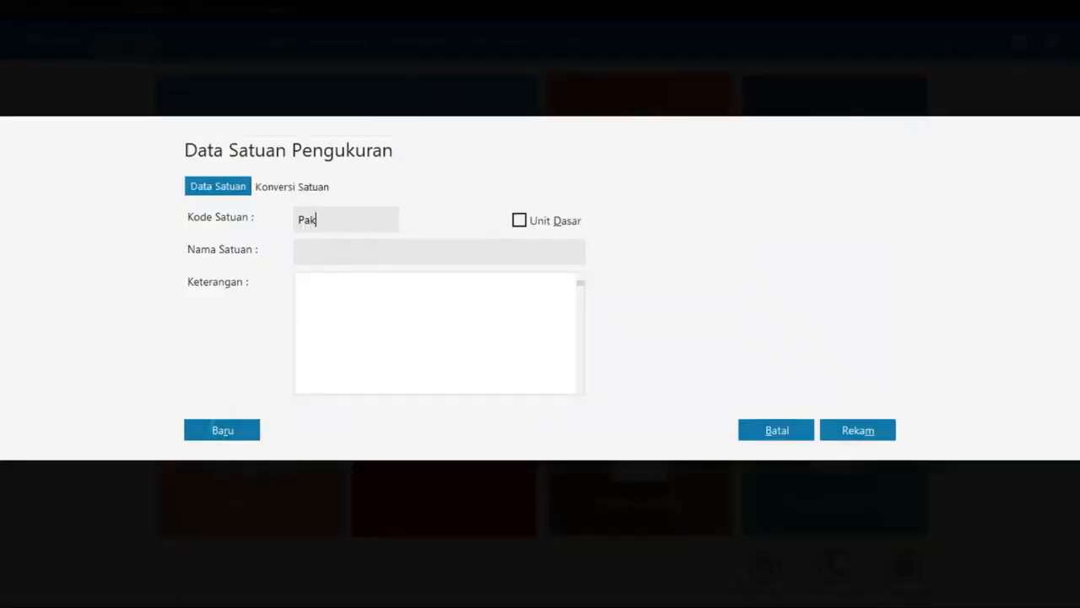
pyautogui.press('Tab')
pyautogui.press('Tab')
pyautogui.hotkey('alt', 'Tab')
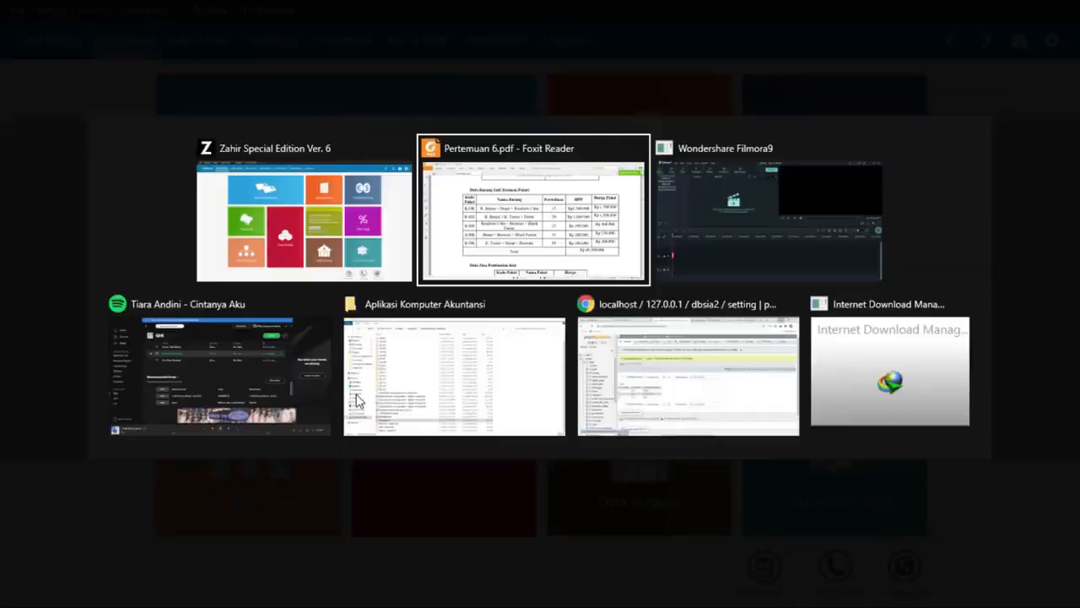
pyautogui.moveTo(512, 137); pyautogui.dragTo(400, 137)
pyautogui.scroll(-3, 535, 337)
pyautogui.scroll(7, 535, 337)
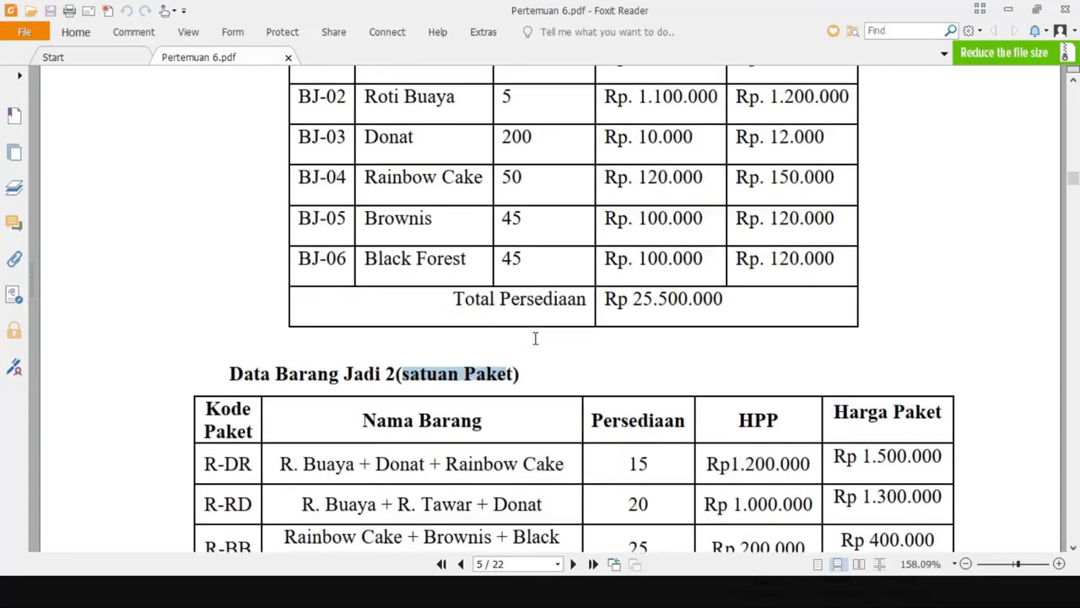
pyautogui.hotkey('alt', 'Tab')
pyautogui.click(222, 430)
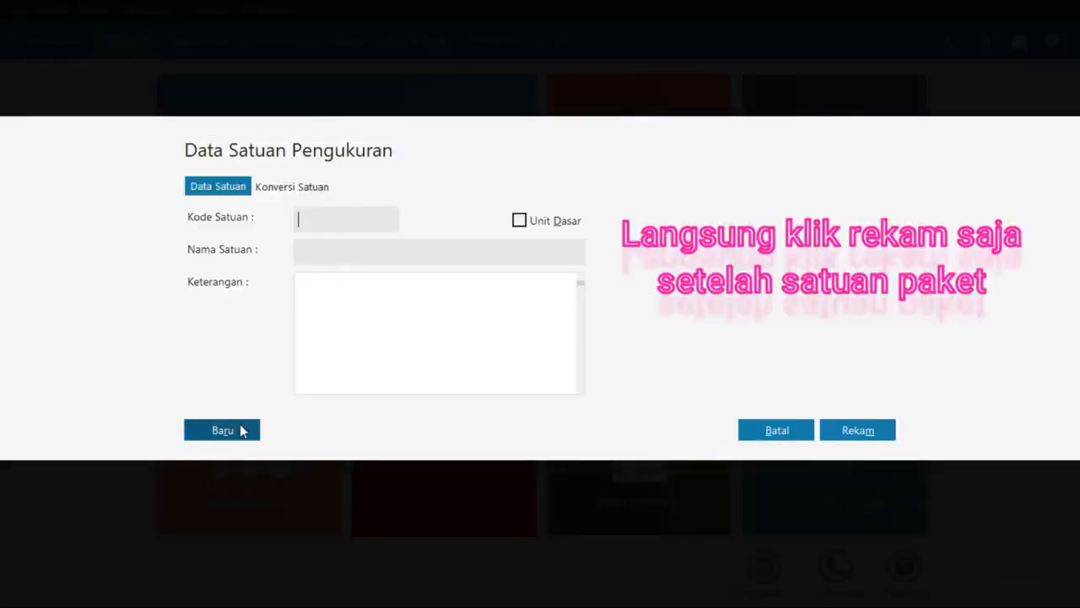
# - Fill the blank unit entry with the placeholder code and name test, without marking it as a base unit, and record it
pyautogui.click(849, 431)
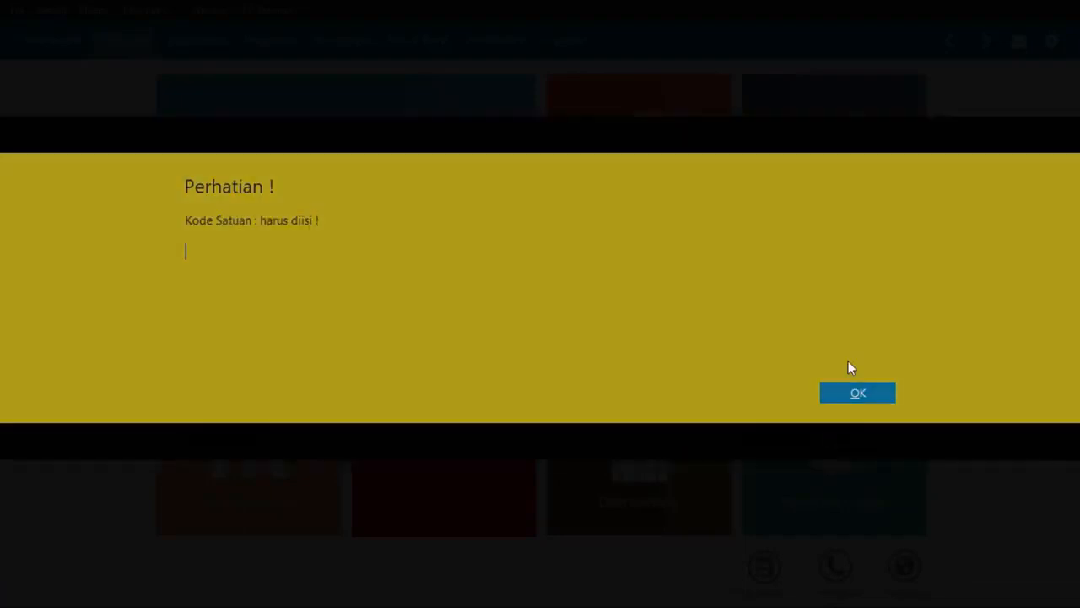
pyautogui.click(839, 396)
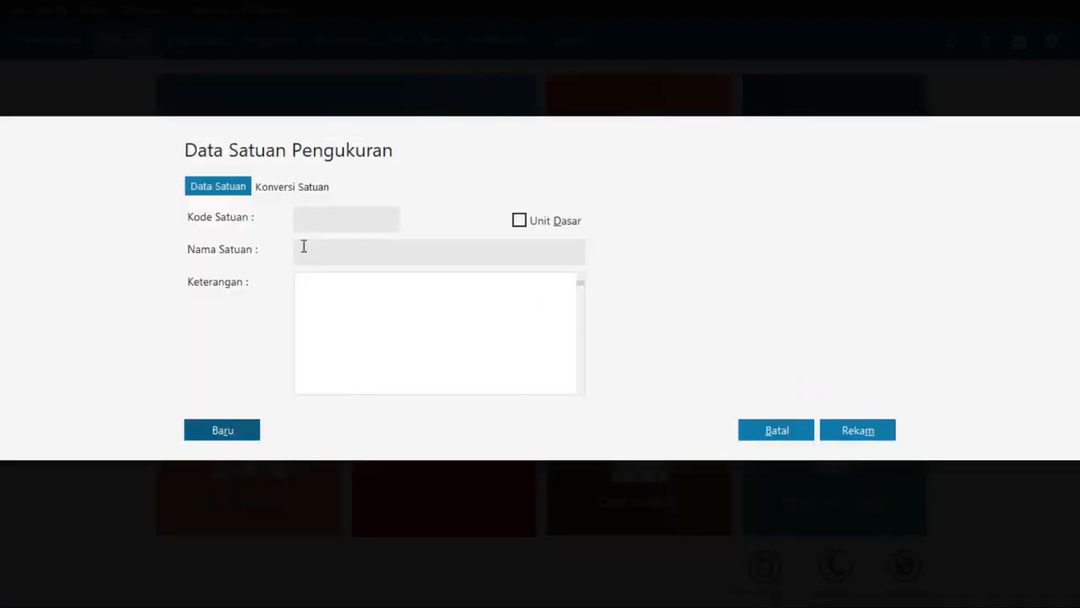
pyautogui.click(313, 218)
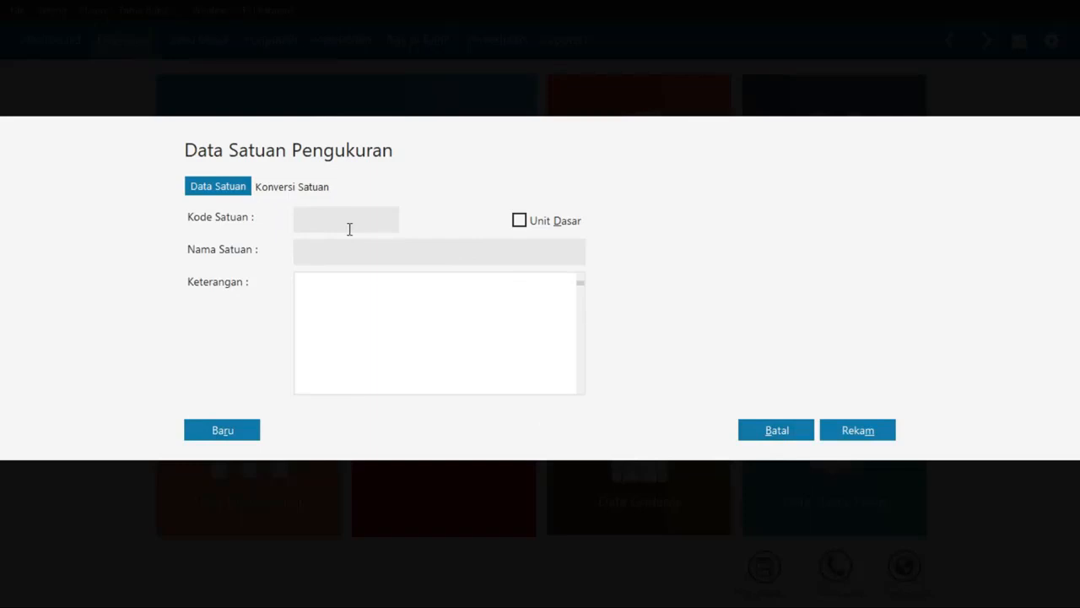
pyautogui.write('test')
pyautogui.press('Tab')
pyautogui.press('Tab')
pyautogui.click(856, 432)
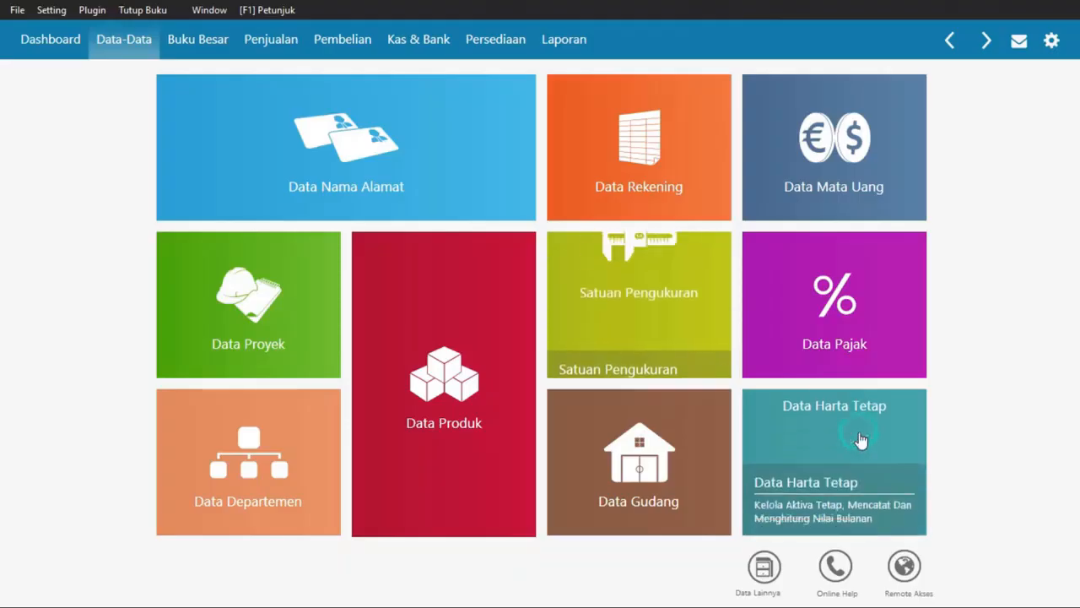
# - Delete the placeholder unit test from the measurement units list, confirm the deletion, and close the list
pyautogui.click(658, 290)
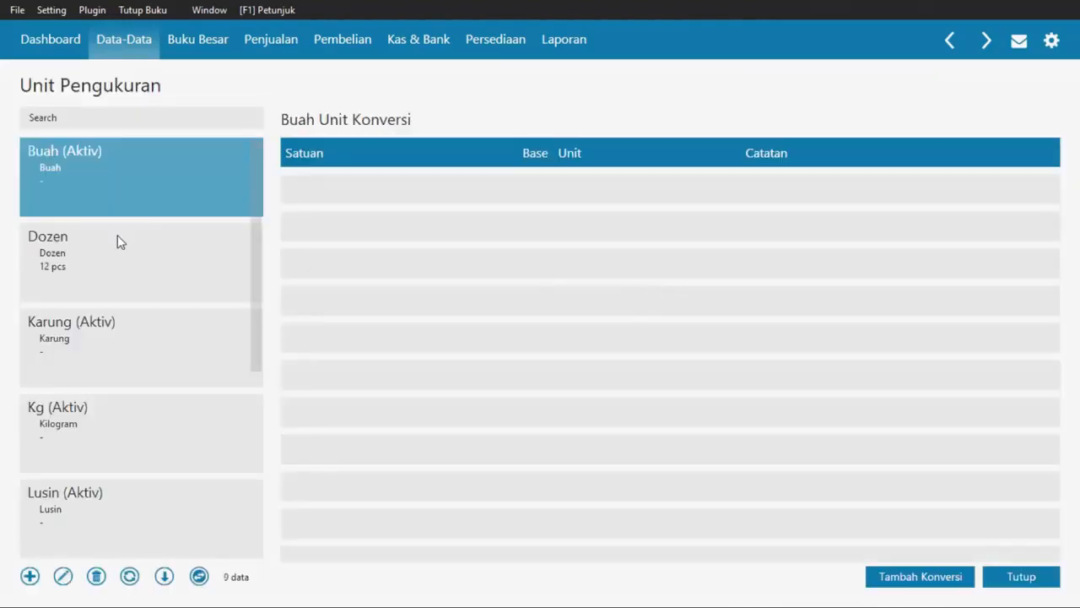
pyautogui.click(193, 573)
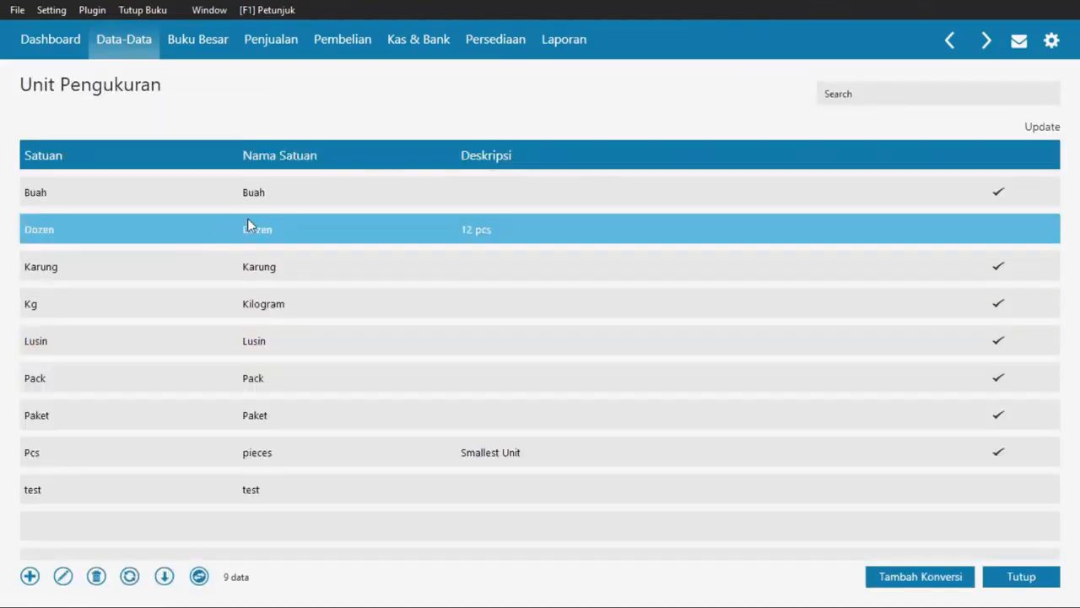
pyautogui.rightClick(202, 498)
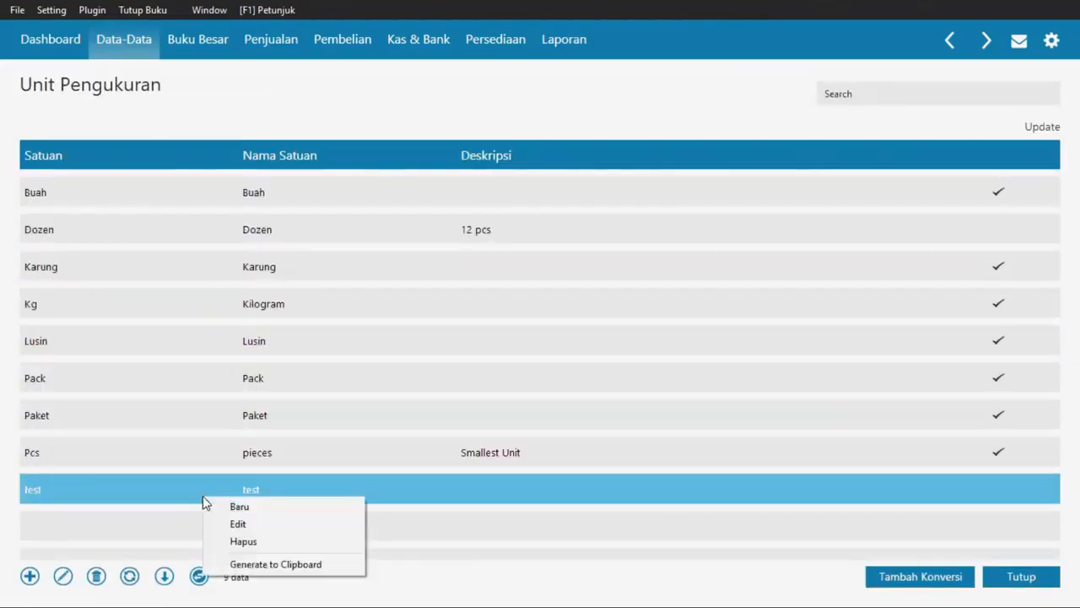
pyautogui.click(244, 537)
pyautogui.click(764, 394)
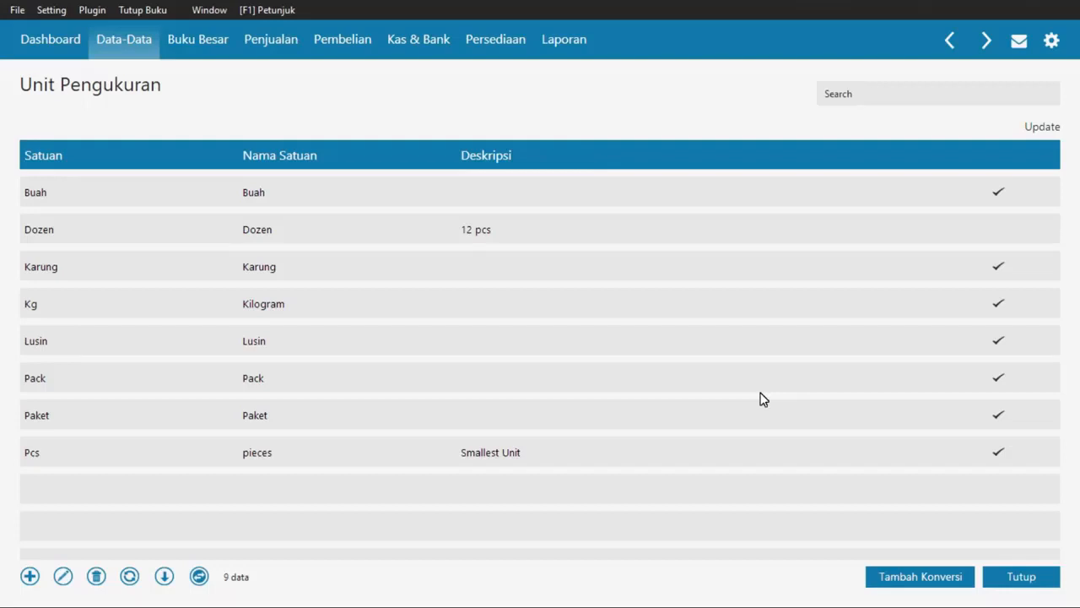
pyautogui.click(1038, 581)
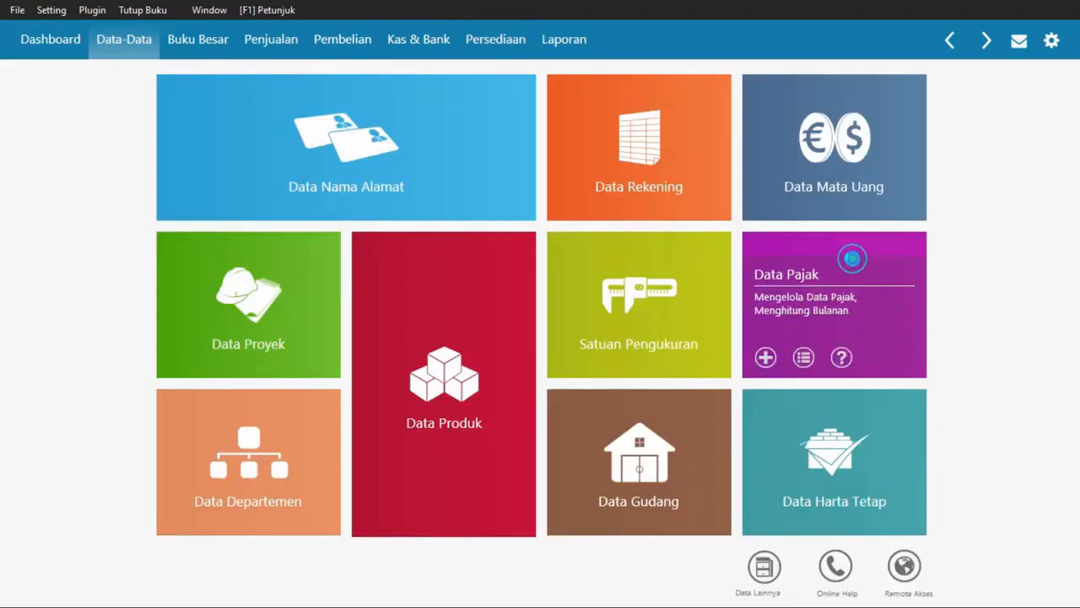
# - Create a new tax record with code PPN, name Pajak Pertambahan Nilai and a 10% rate
pyautogui.click(852, 260)
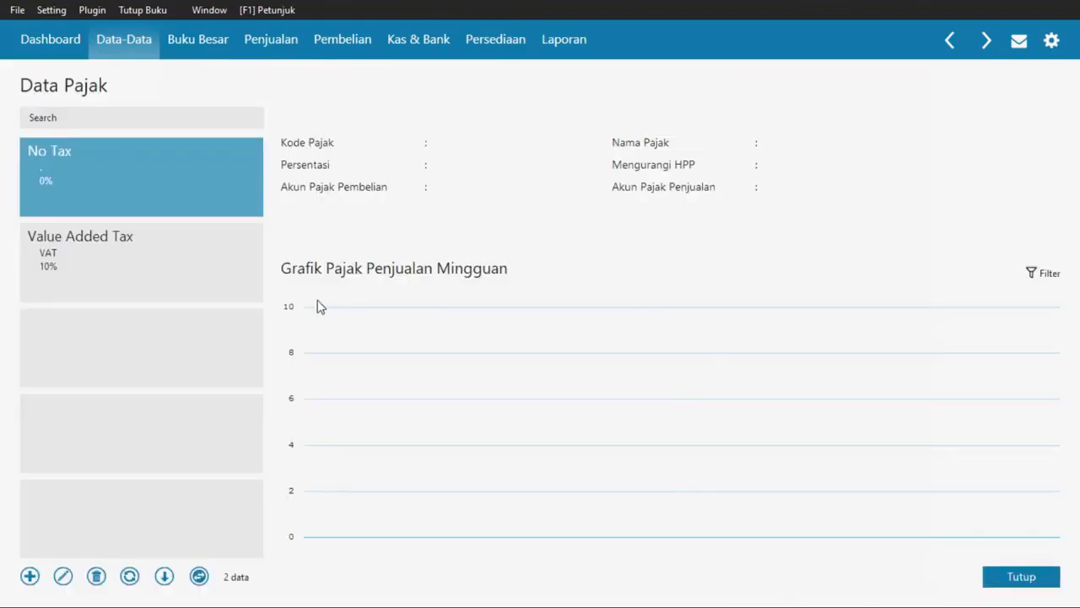
pyautogui.click(30, 578)
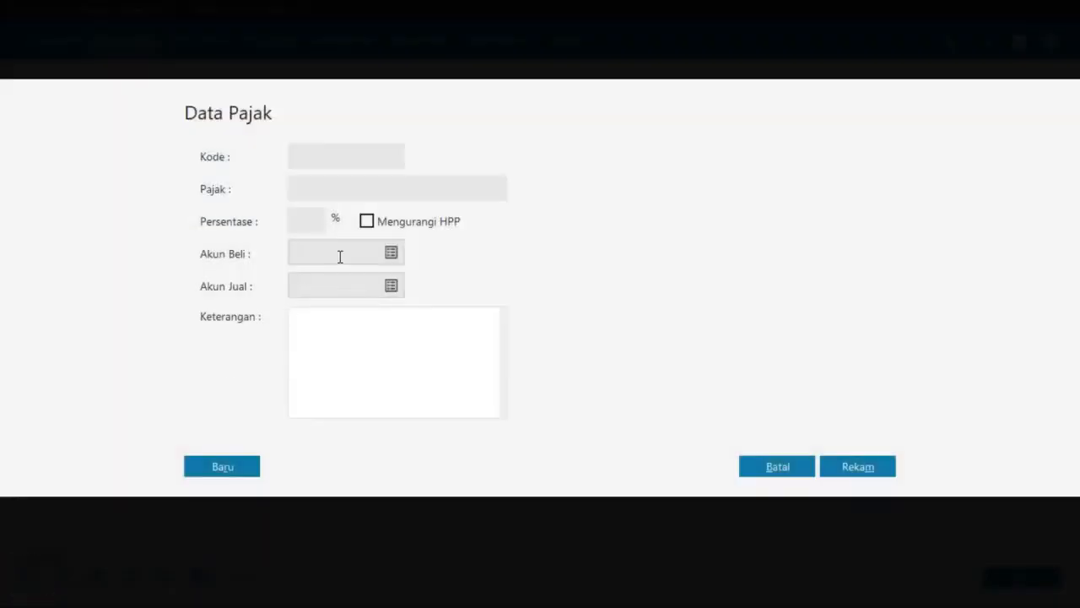
pyautogui.write('PPN')
pyautogui.press('Tab')
pyautogui.write('Pajak Pertambahan Nilai')
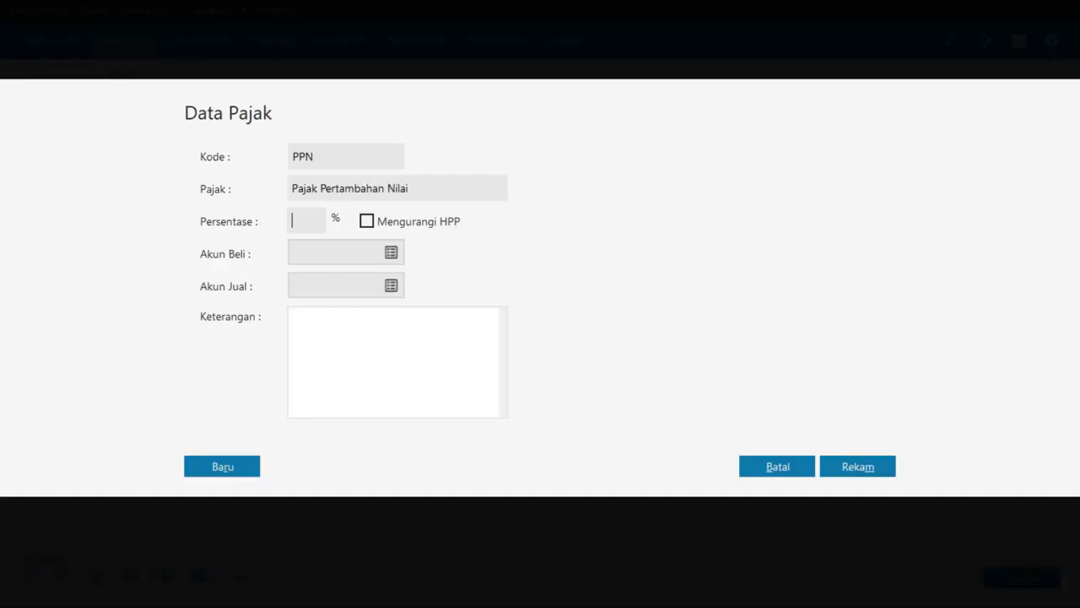
pyautogui.press('Tab')
# - Assign account 150000211 as the purchase account of the PPN tax
pyautogui.click(391, 253)
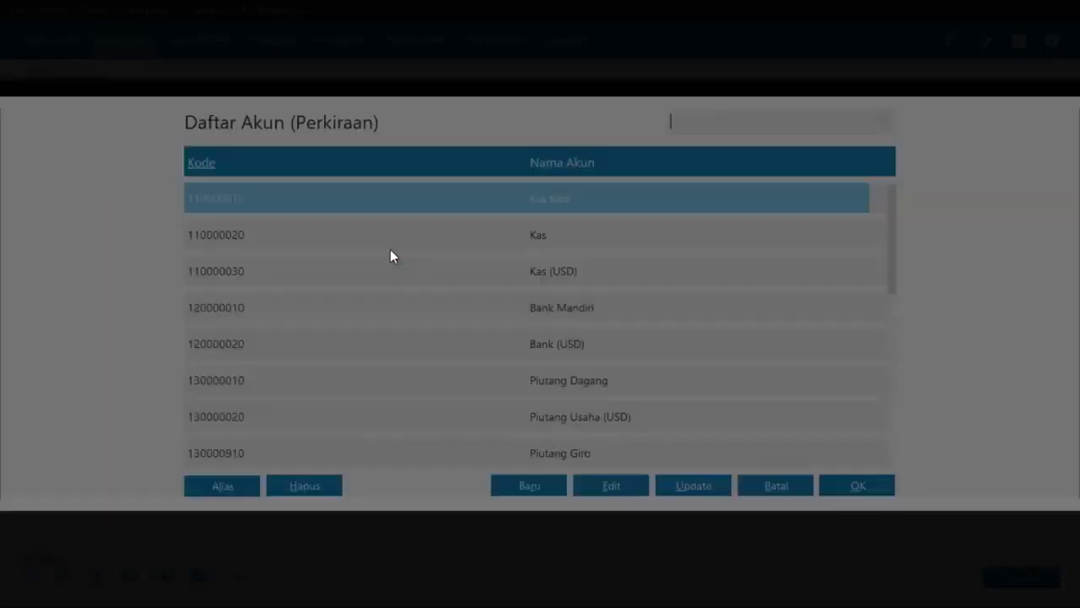
pyautogui.press('Down')
pyautogui.press('Down')
pyautogui.press('Down')
pyautogui.press('Down')
pyautogui.press('Down')
pyautogui.press('Down')
pyautogui.press('Down')
pyautogui.press('Down')
pyautogui.press('Down')
pyautogui.press('Down')
pyautogui.press('Down')
pyautogui.press('Down')
pyautogui.press('Down')
pyautogui.press('Down')
pyautogui.press('Down')
pyautogui.press('Down')
pyautogui.press('Down')
pyautogui.press('Down')
pyautogui.press('Down')
pyautogui.press('Down')
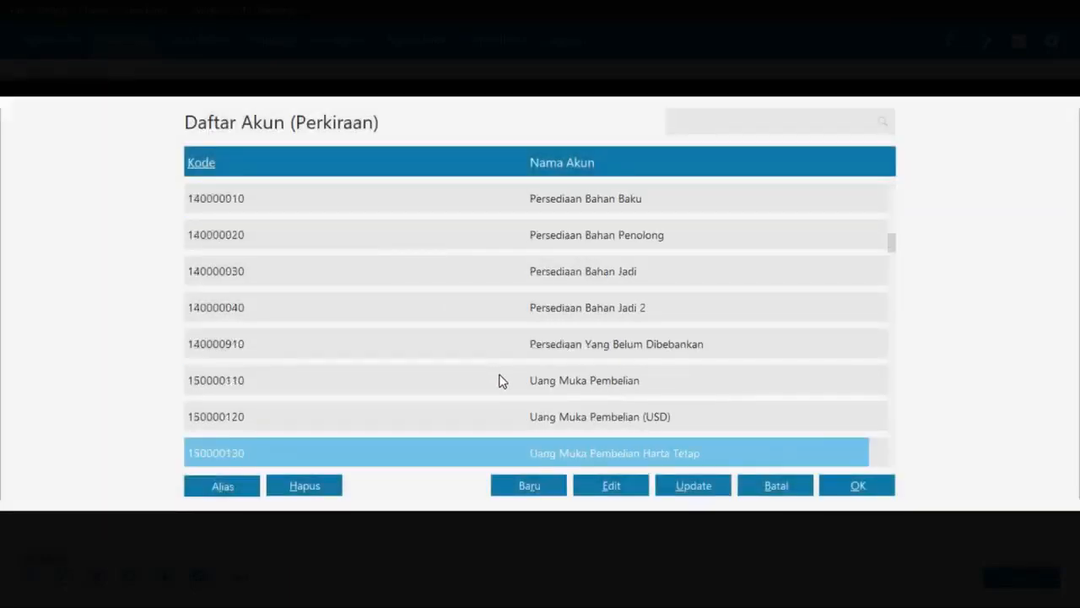
pyautogui.doubleClick(540, 237)
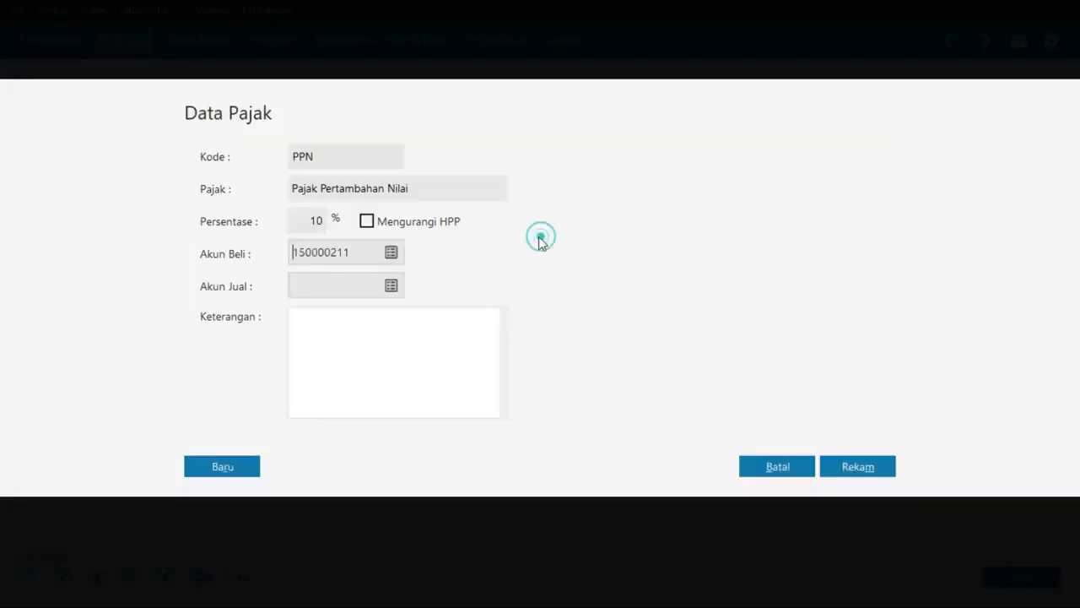
# - Assign account 230000011 as the sales account of the PPN tax, record the tax, and close the tax list
pyautogui.click(390, 281)
pyautogui.press('Down')
pyautogui.press('Down')
pyautogui.press('Down')
pyautogui.press('Down')
pyautogui.press('Down')
pyautogui.press('Down')
pyautogui.press('Down')
pyautogui.press('Down')
pyautogui.press('Down')
pyautogui.press('Down')
pyautogui.press('Down')
pyautogui.press('Down')
pyautogui.press('Down')
pyautogui.press('Down')
pyautogui.press('Down')
pyautogui.press('Down')
pyautogui.press('Down')
pyautogui.press('Down')
pyautogui.press('Down')
pyautogui.press('Down')
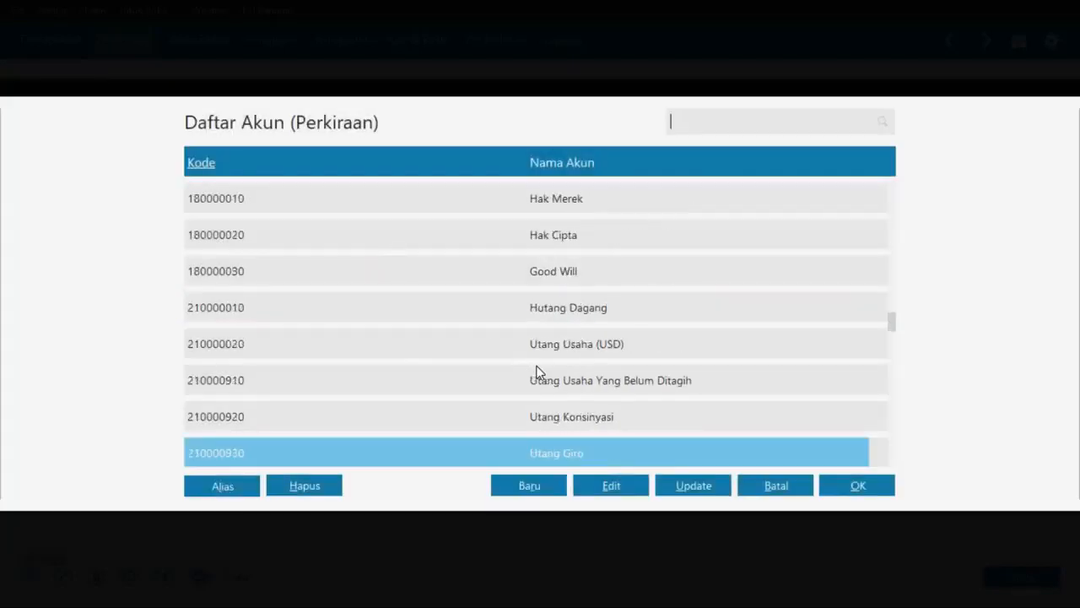
pyautogui.doubleClick(543, 378)
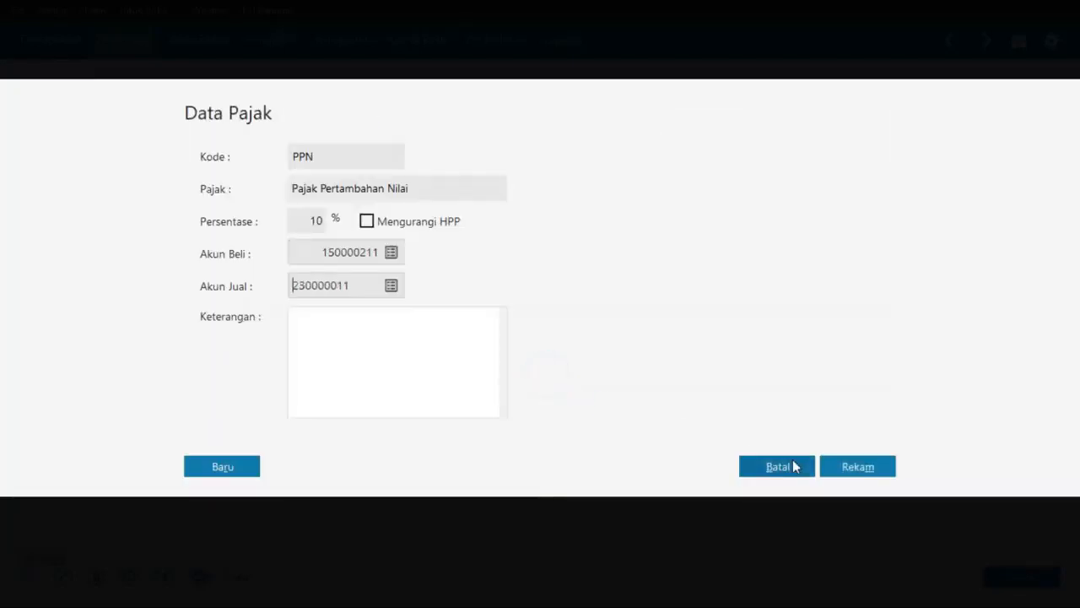
pyautogui.click(855, 467)
pyautogui.click(1040, 579)
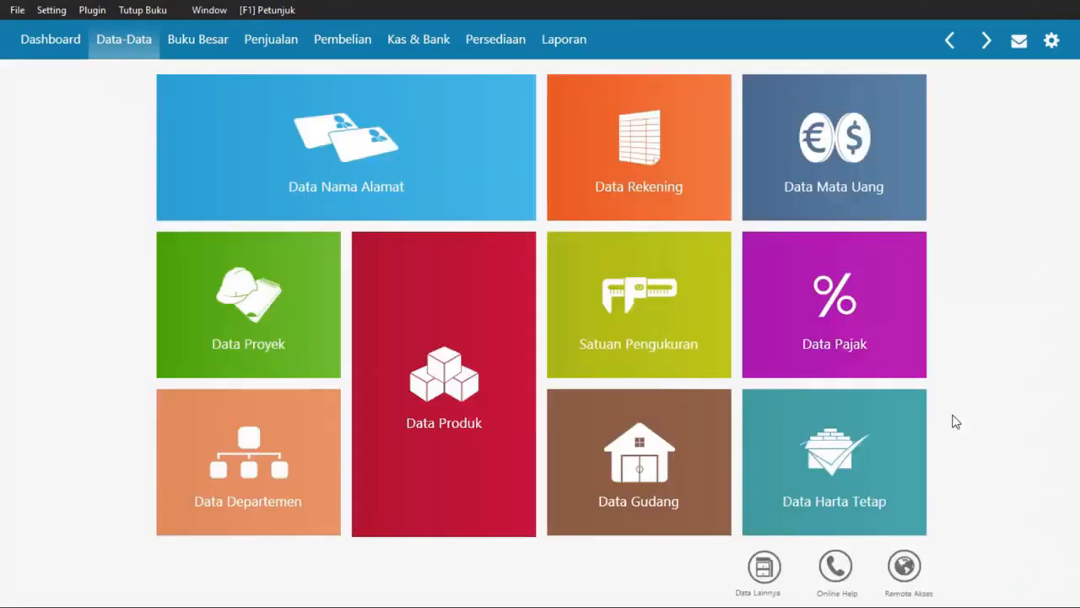
# - Switch to the Pertemuan 6 PDF in Foxit Reader and review its raw material, finished goods, package and cake service tables
pyautogui.hotkey('alt', 'Tab')
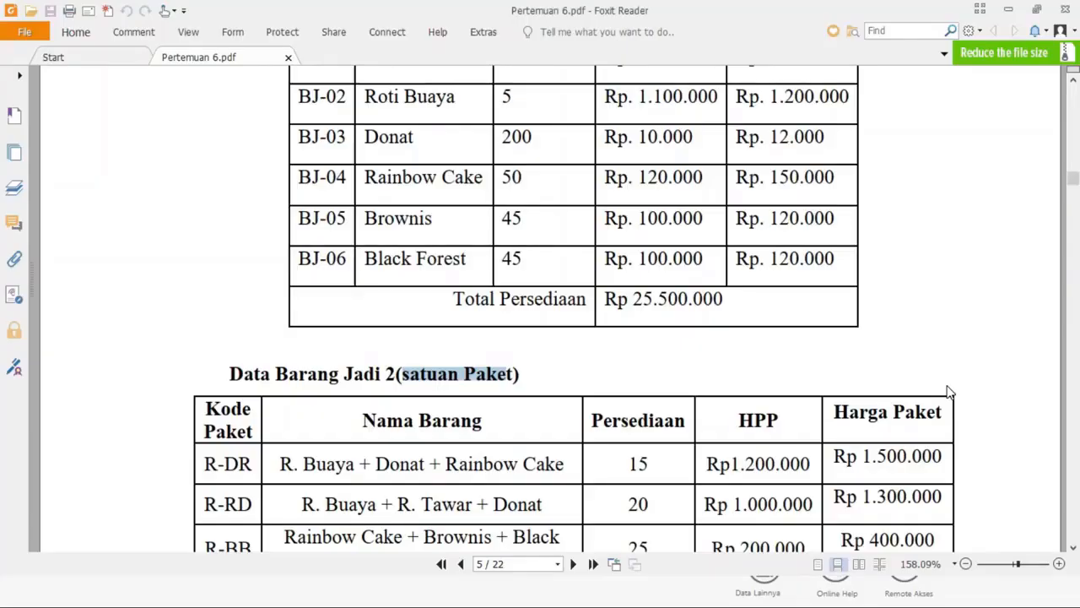
pyautogui.scroll(15, 949, 392)
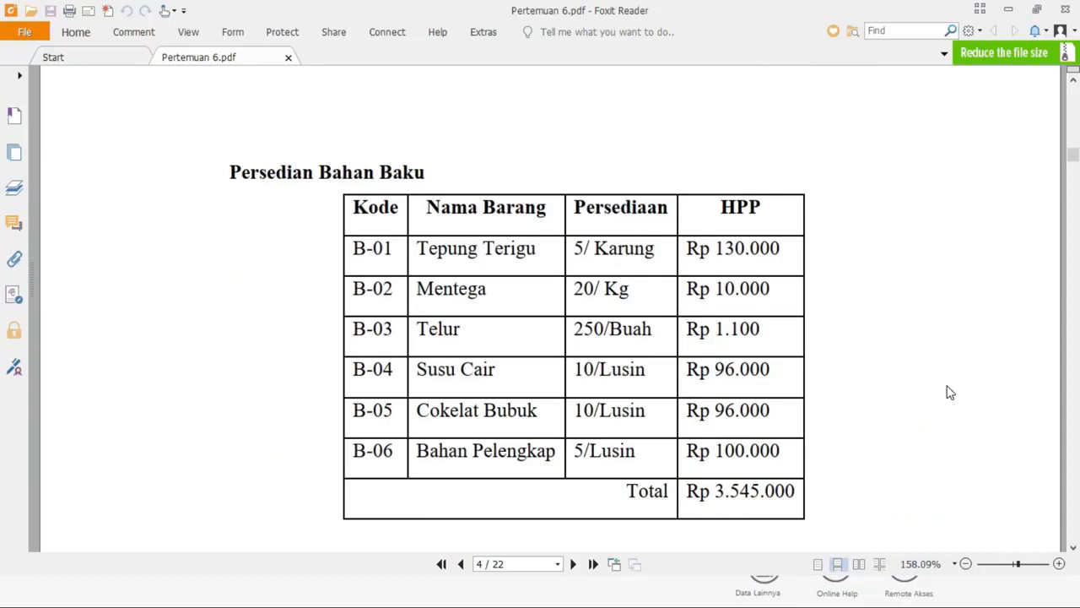
pyautogui.scroll(-1, 396, 281)
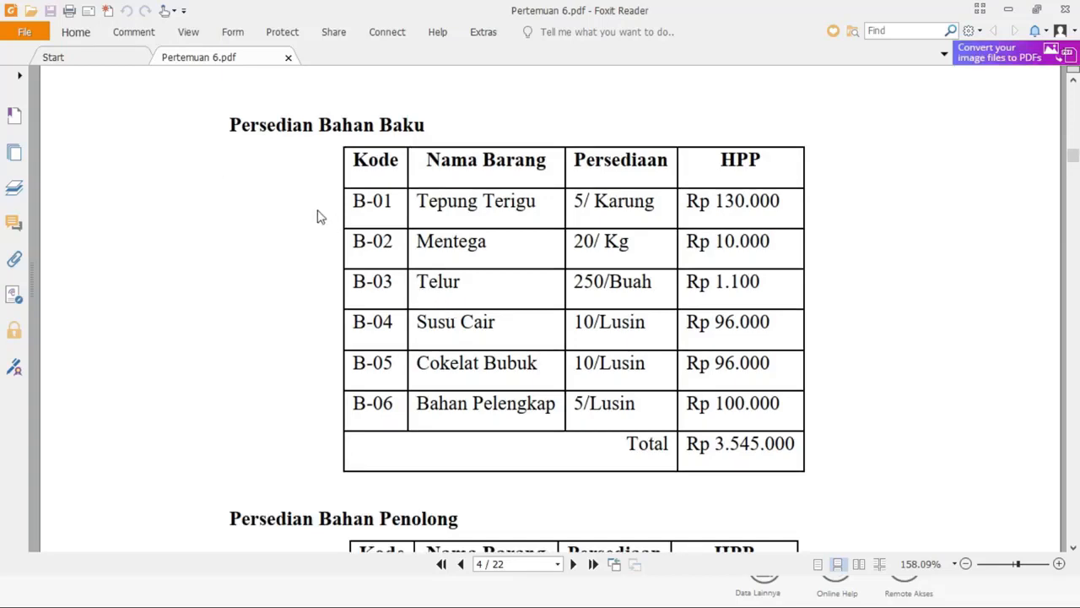
pyautogui.scroll(-15, 319, 218)
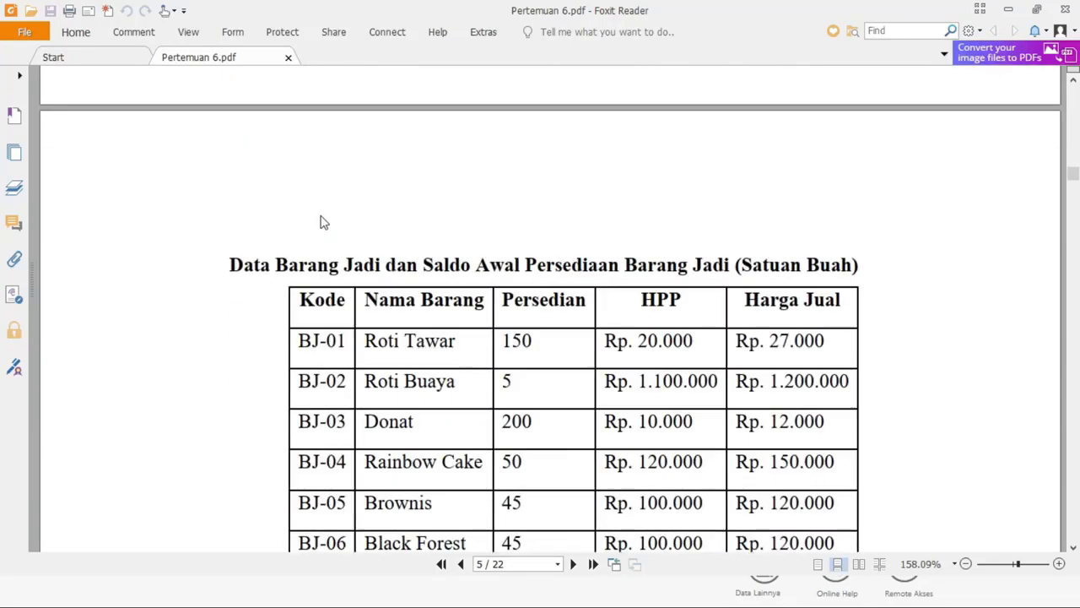
pyautogui.scroll(-7, 323, 222)
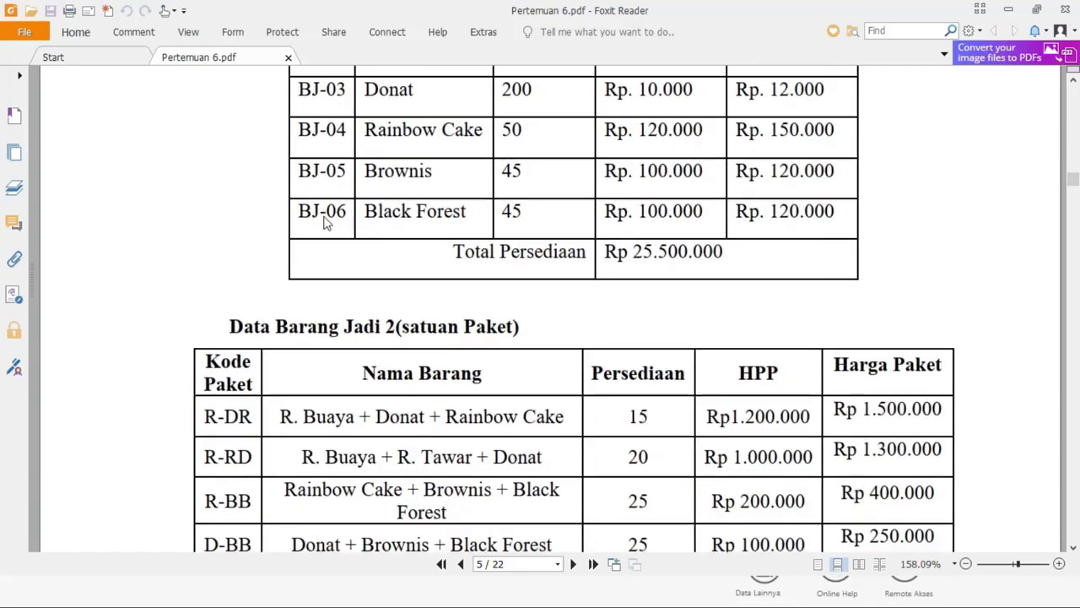
pyautogui.scroll(-9, 327, 222)
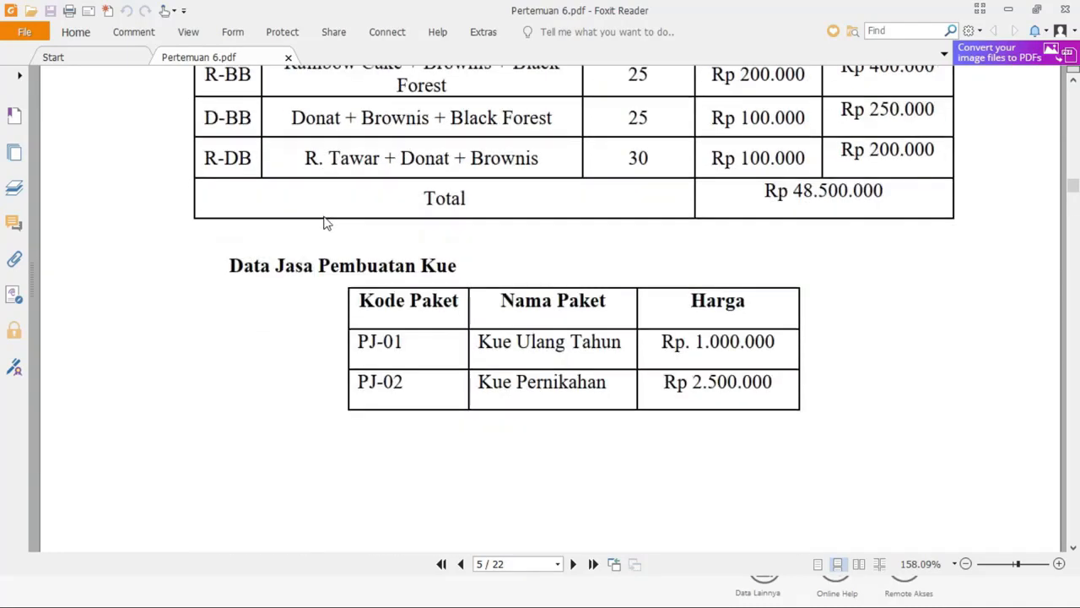
pyautogui.scroll(20, 327, 222)
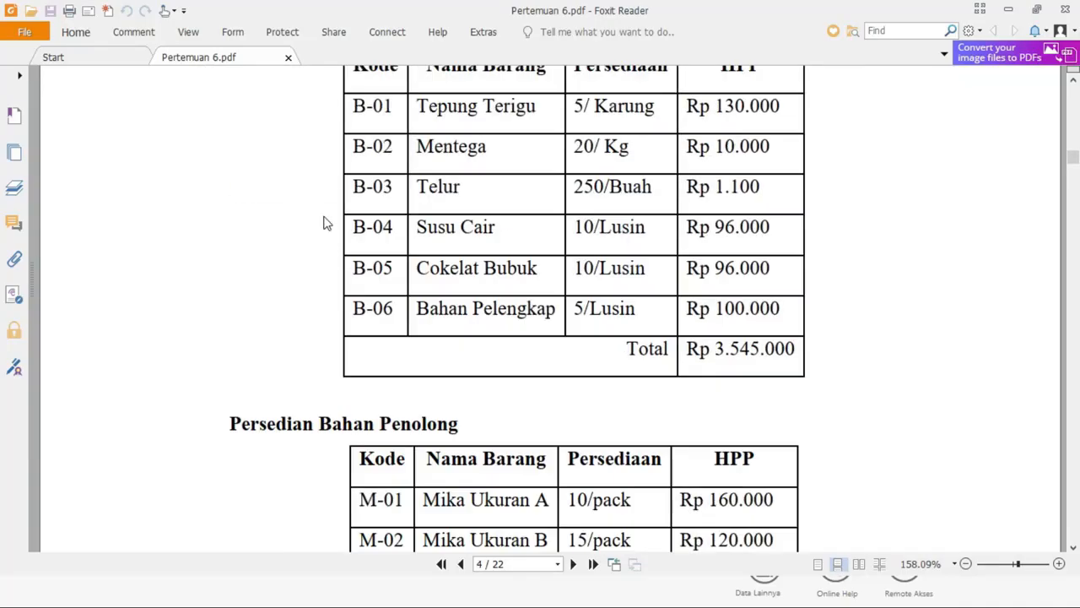
pyautogui.scroll(3, 323, 223)
# - Switch to Zahir Accounting, start a new product record, and return to the PDF's raw materials table for item B-01
pyautogui.hotkey('alt', 'Tab')
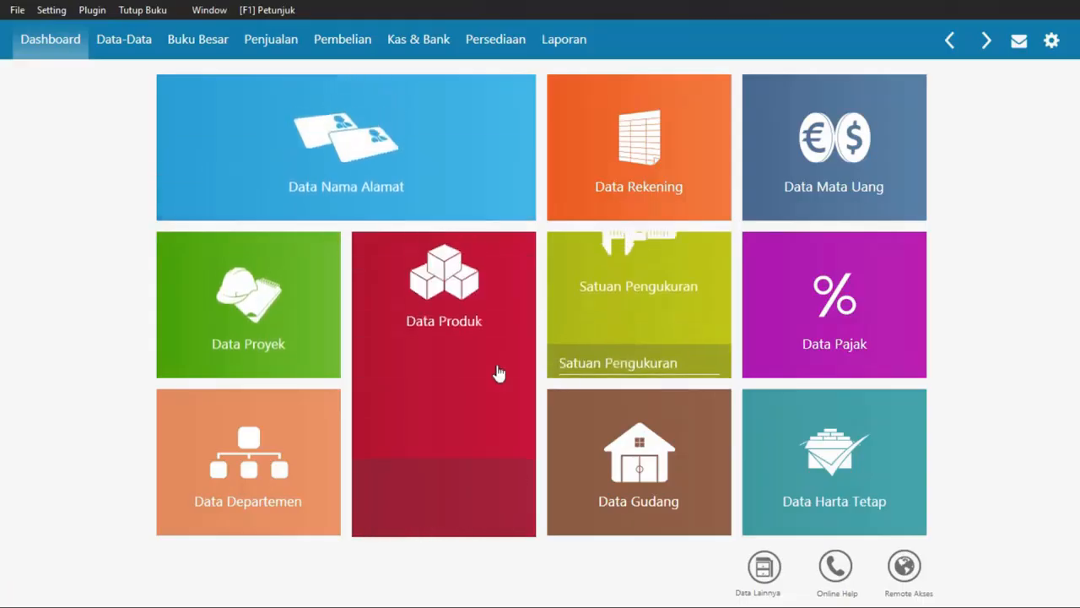
pyautogui.click(374, 508)
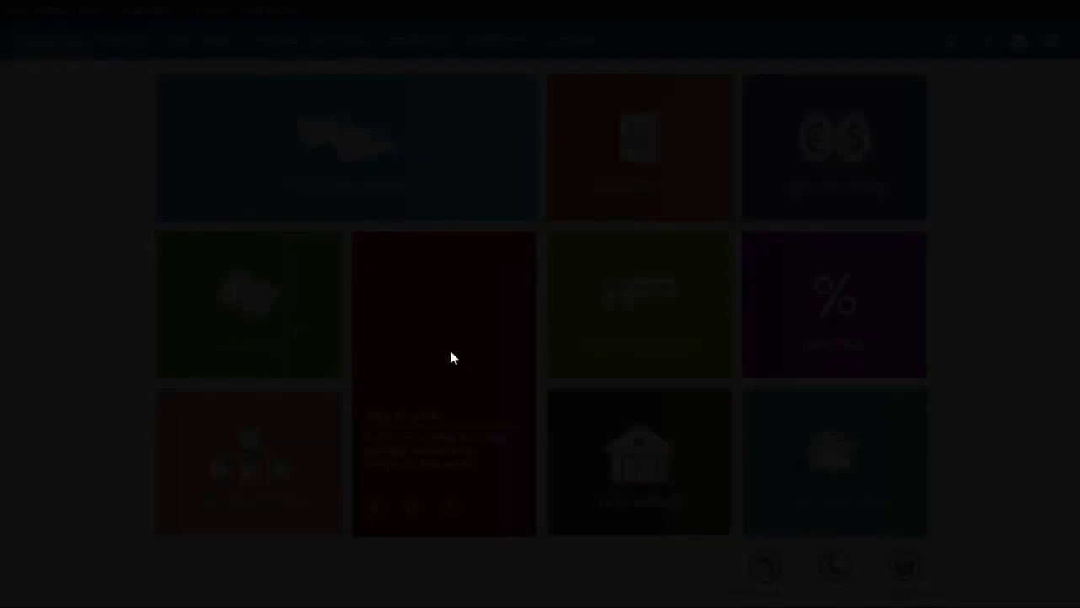
pyautogui.hotkey('alt', 'Tab')
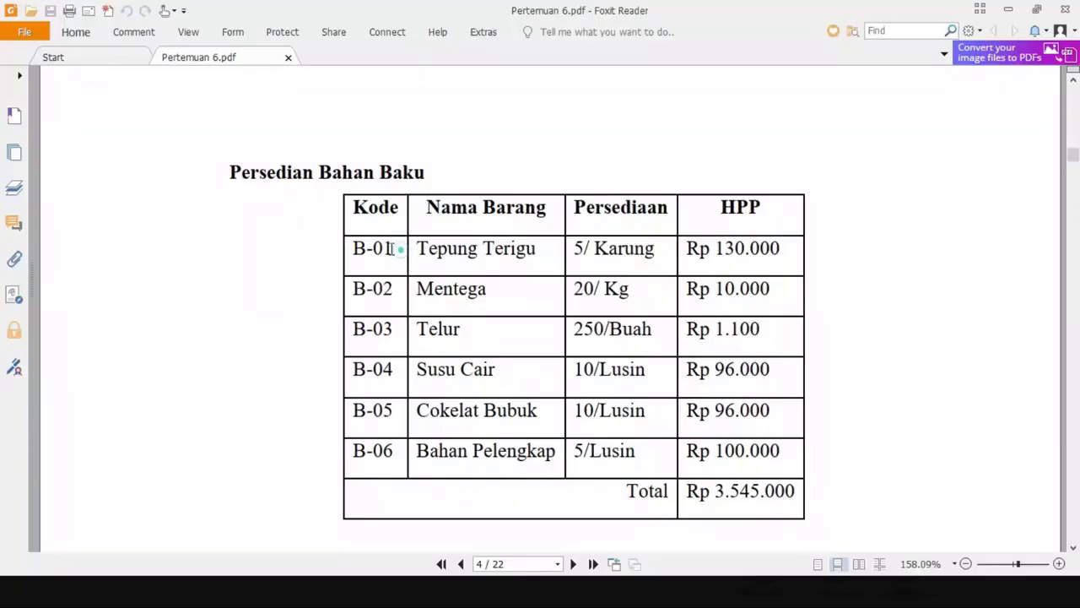
# - Copy code B-01 and name Tepung Terigu from the PDF's raw materials table into the new item's code and description
pyautogui.moveTo(392, 248); pyautogui.dragTo(350, 248)
pyautogui.hotkey('ctrl', 'c')
pyautogui.hotkey('alt', 'Tab')
pyautogui.hotkey('ctrl', 'v')
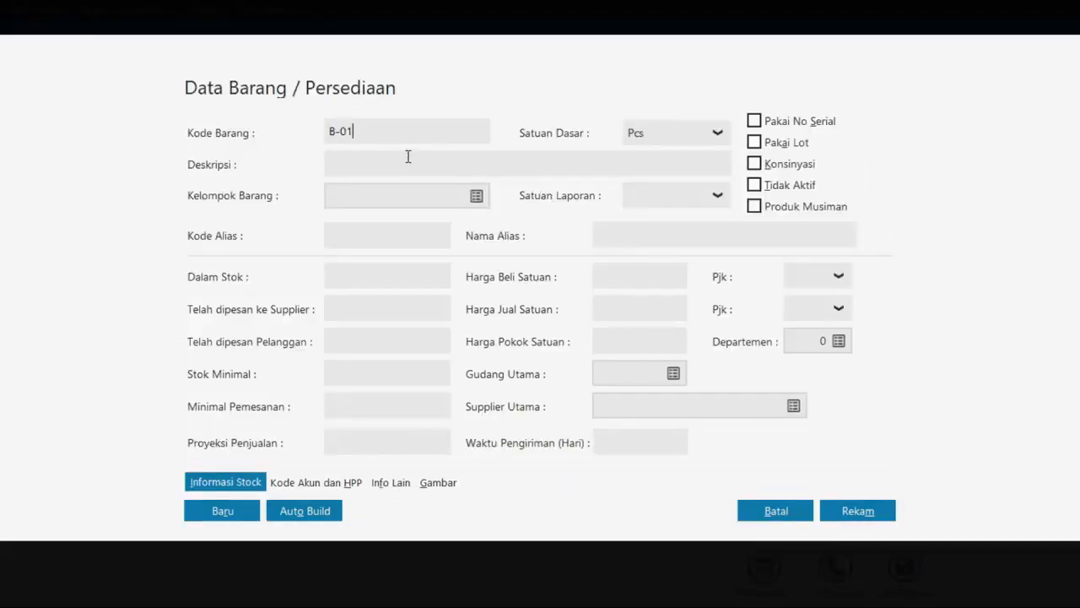
pyautogui.hotkey('alt', 'Tab')
pyautogui.moveTo(535, 254); pyautogui.dragTo(417, 250)
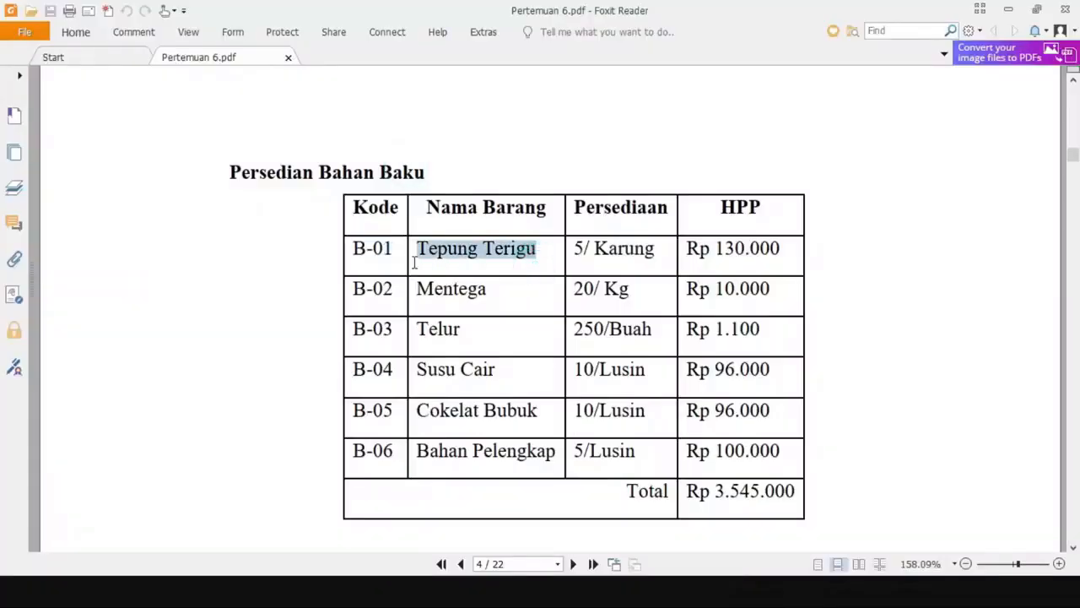
pyautogui.hotkey('ctrl', 'c')
pyautogui.hotkey('alt', 'Tab')
pyautogui.click(413, 161)
pyautogui.hotkey('ctrl', 'v')
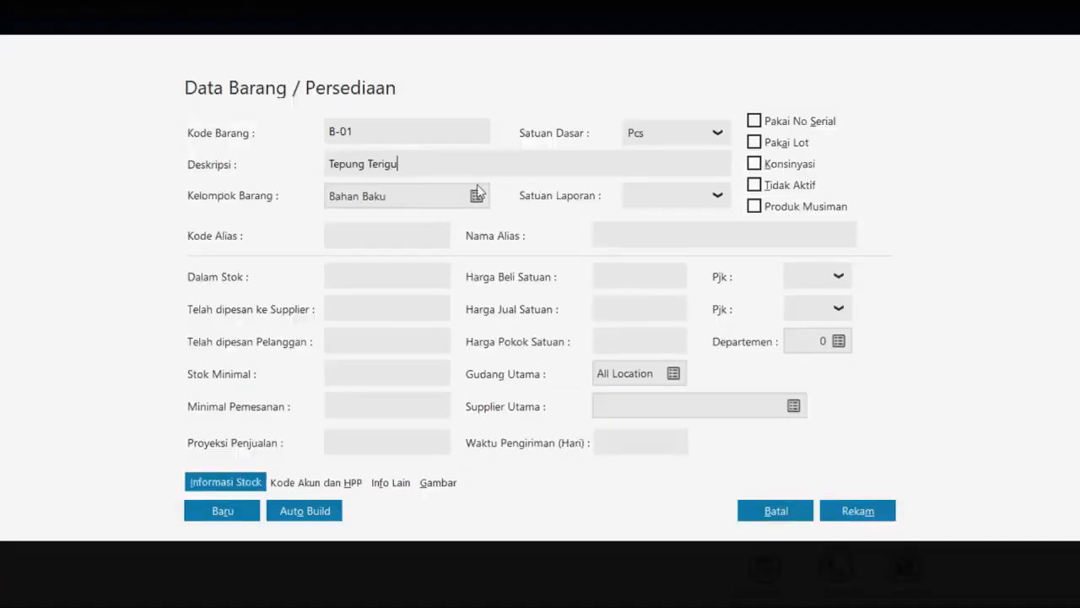
# - Set the base unit of item B-01 to Karung
pyautogui.hotkey('alt', 'Tab')
pyautogui.click(714, 147)
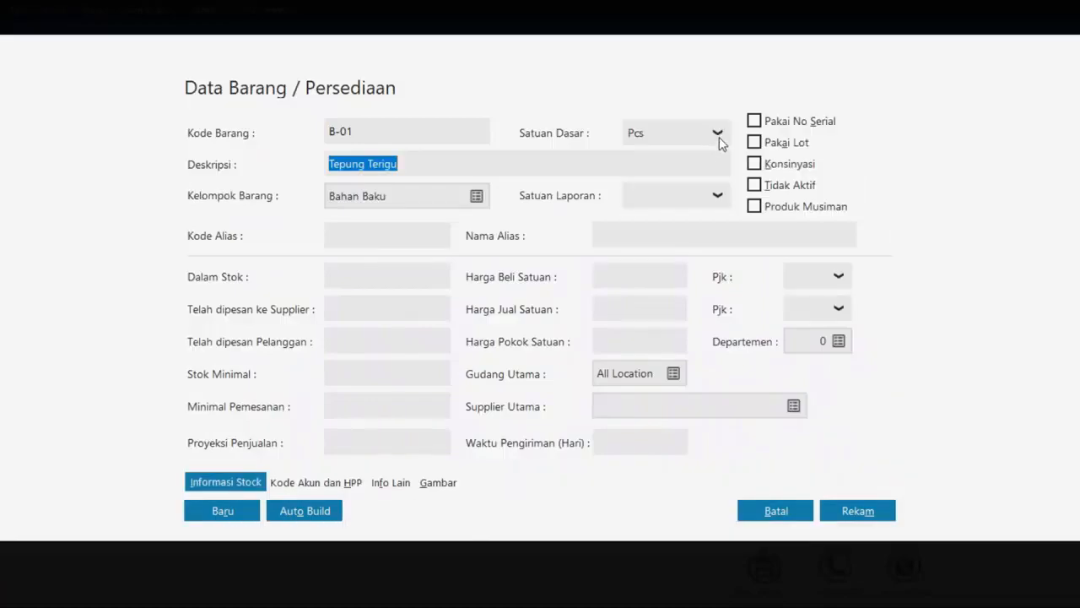
pyautogui.click(718, 135)
pyautogui.click(688, 182)
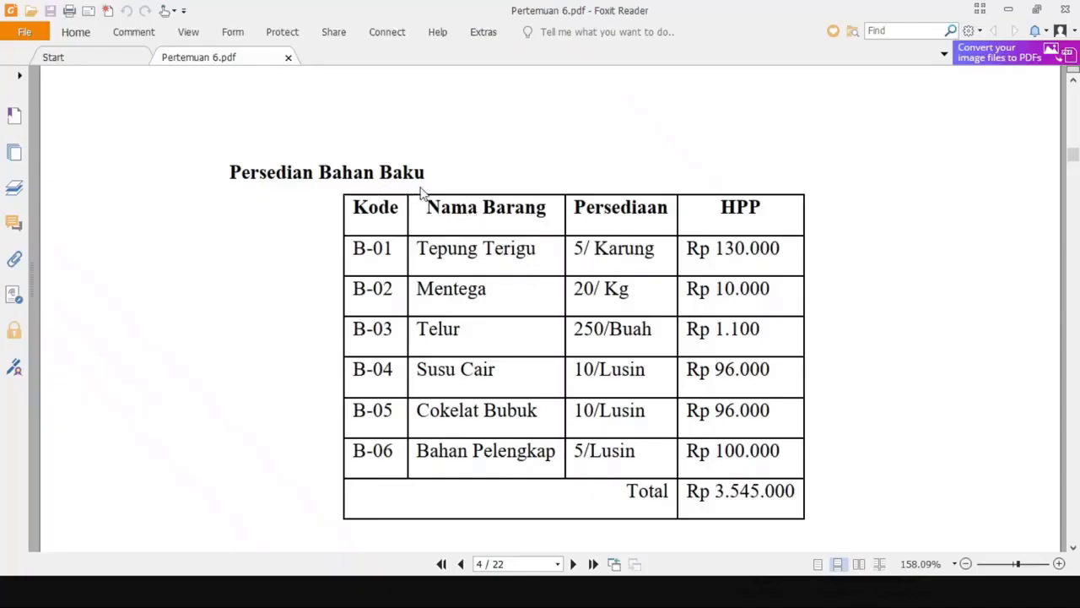
# - Save the Bahan Baku item group, apply its account codes to all its products, and assign it to item B-01
pyautogui.hotkey('alt', 'Tab')
pyautogui.click(475, 196)
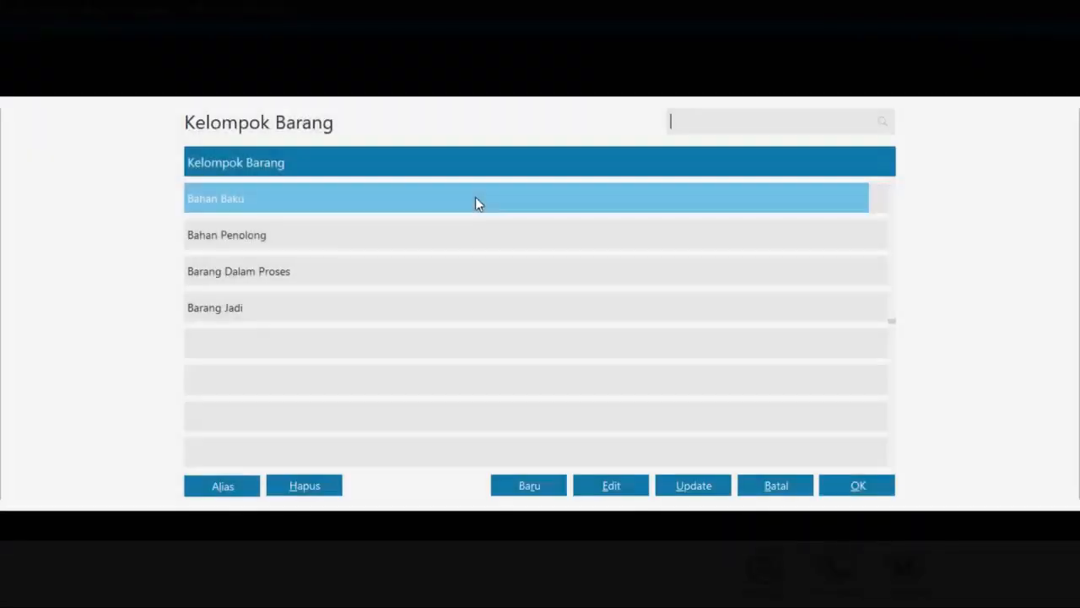
pyautogui.click(590, 487)
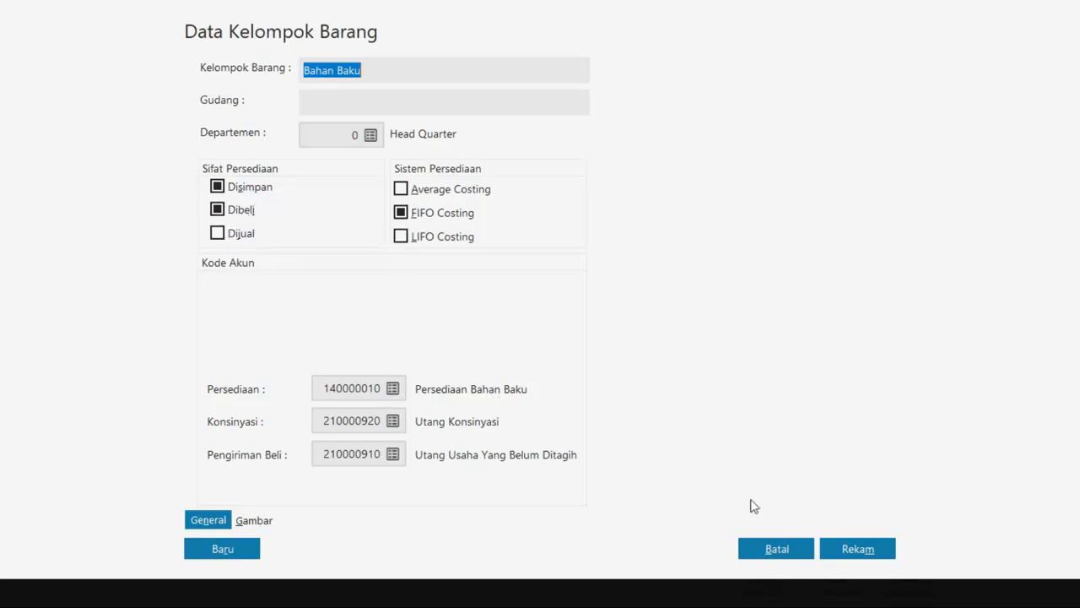
pyautogui.click(857, 549)
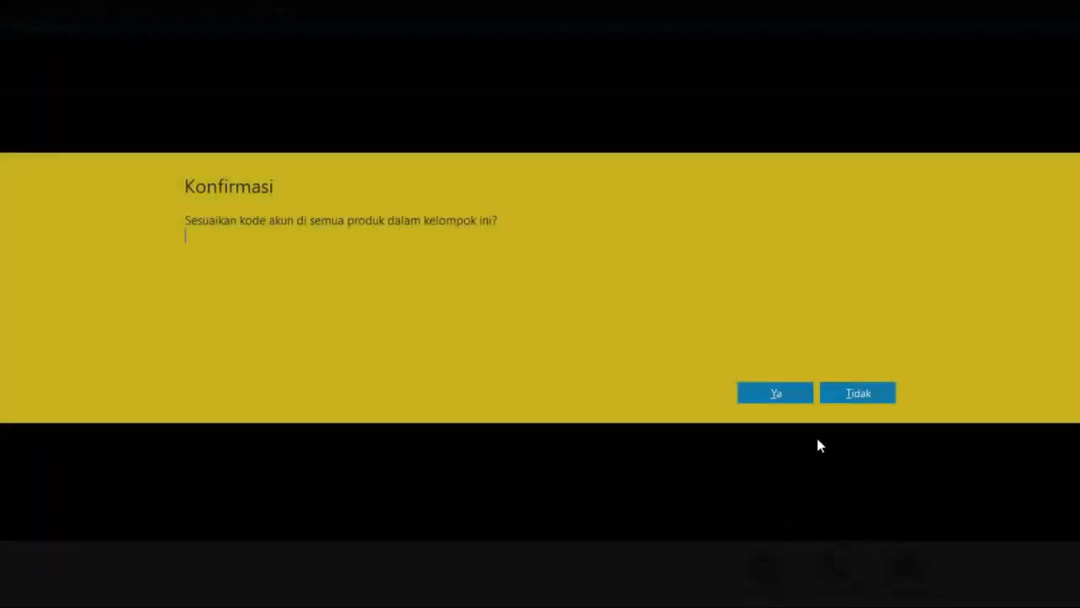
pyautogui.click(777, 395)
pyautogui.click(853, 484)
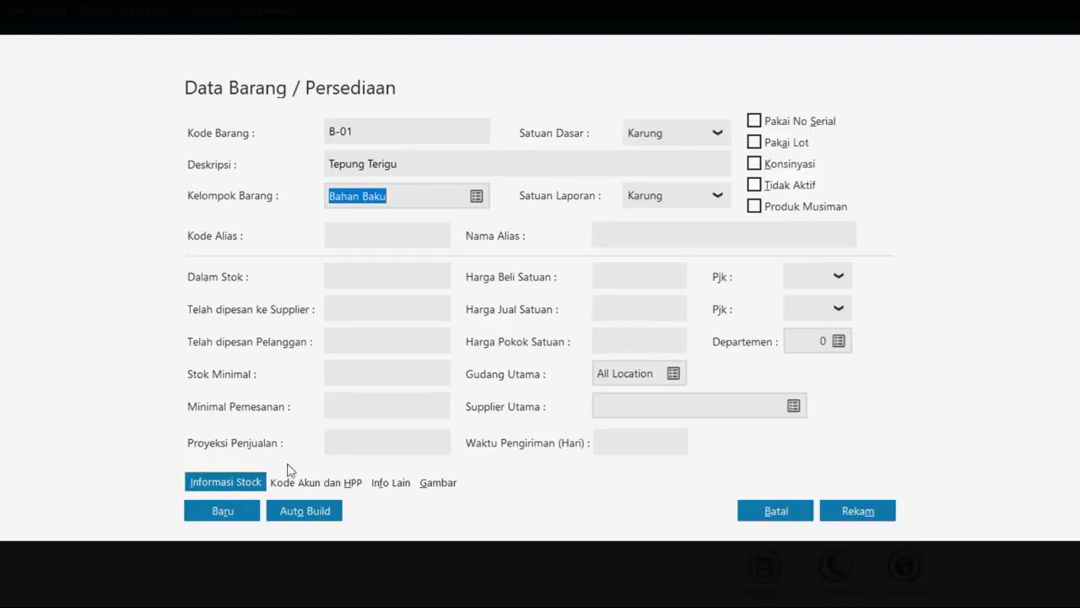
pyautogui.hotkey('alt', 'Tab')
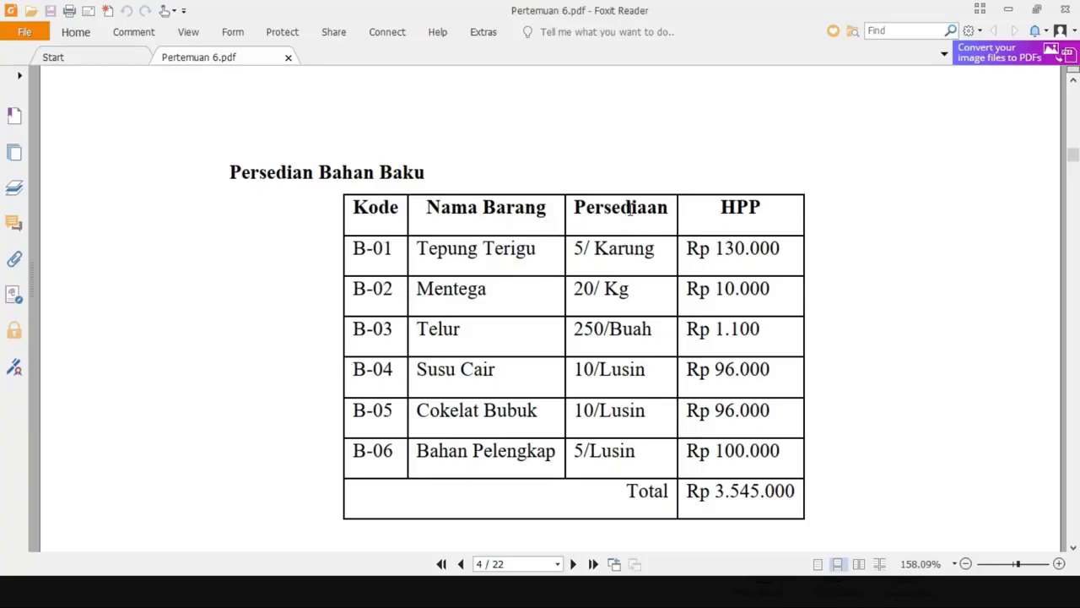
pyautogui.hotkey('alt', 'Tab')
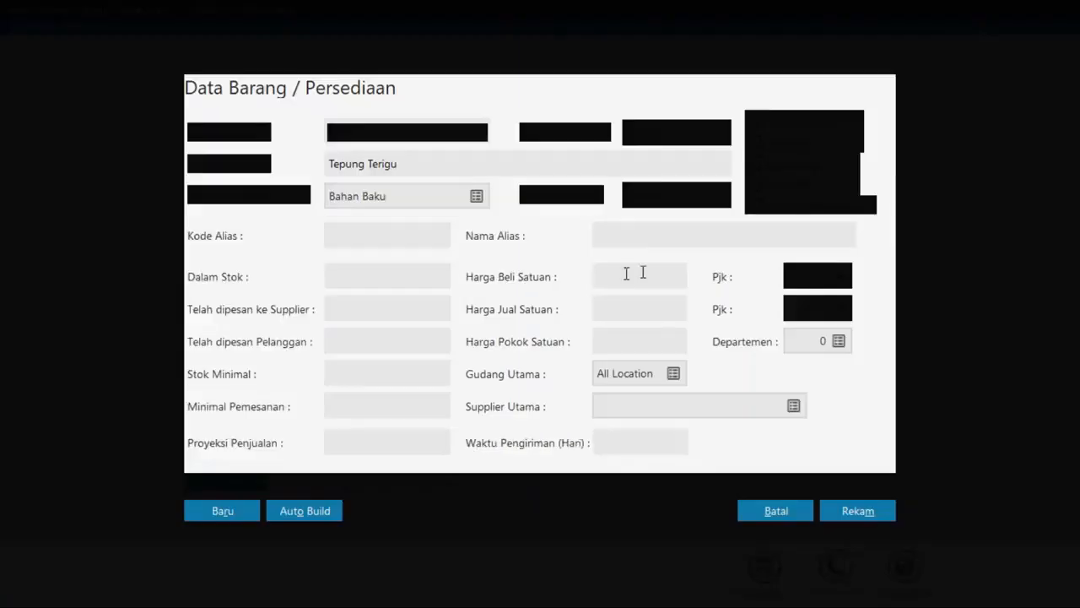
pyautogui.hotkey('alt', 'Tab')
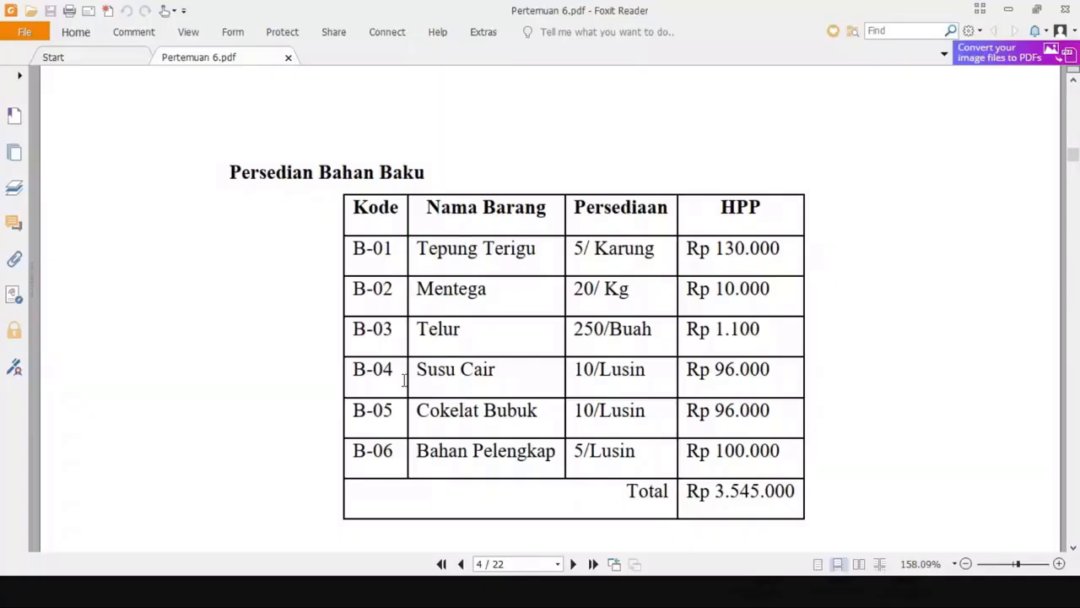
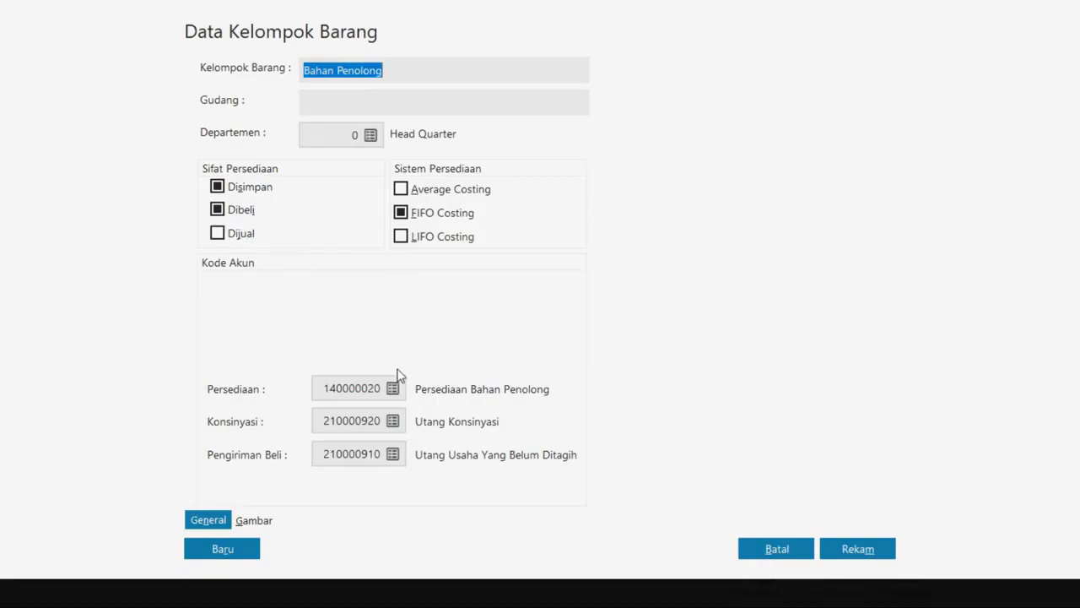
# - Save the Bahan Penolong item group, apply its account codes to all its products, and assign it to item M-01
pyautogui.click(845, 544)
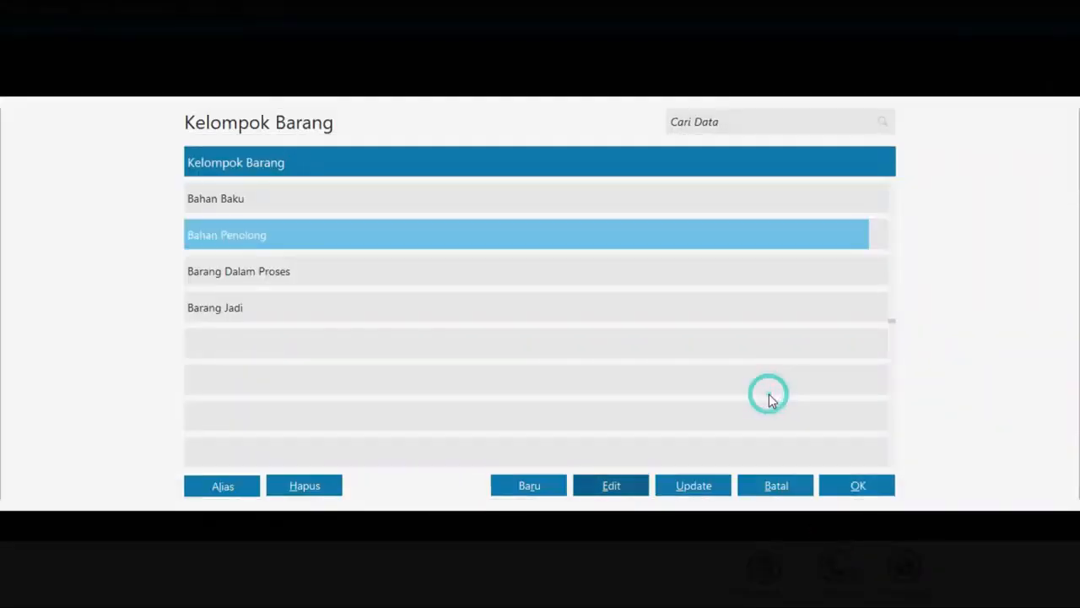
pyautogui.click(773, 394)
pyautogui.click(848, 487)
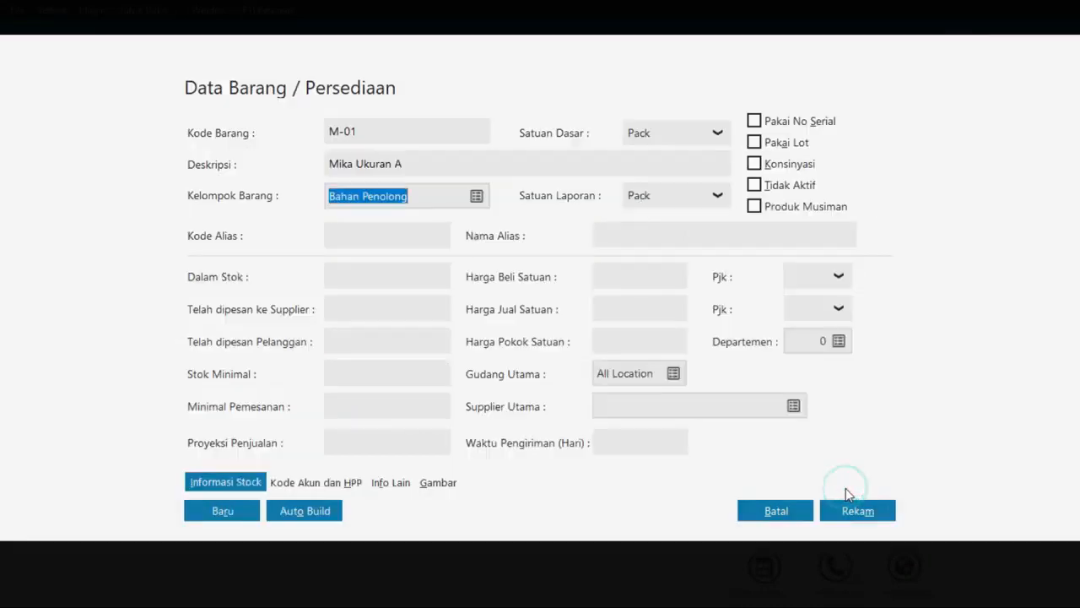
# - Start a new item record and fill its item code with M-02 copied from the PDF's Bahan Penolong table
pyautogui.click(234, 513)
pyautogui.hotkey('alt', 'Tab')
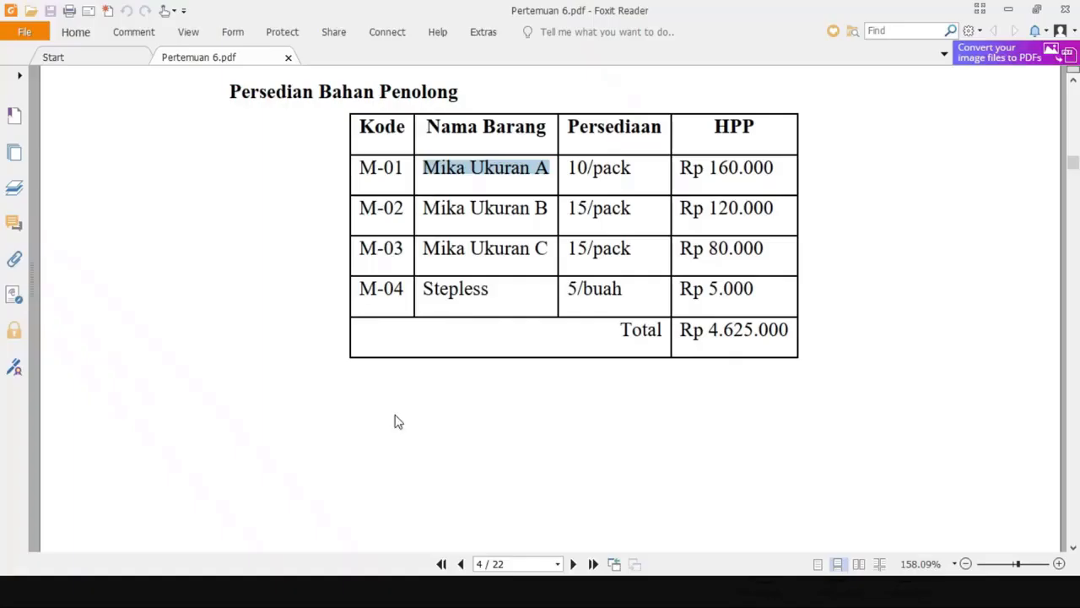
pyautogui.moveTo(403, 210); pyautogui.dragTo(362, 207)
pyautogui.hotkey('ctrl', 'c')
pyautogui.hotkey('alt', 'Tab')
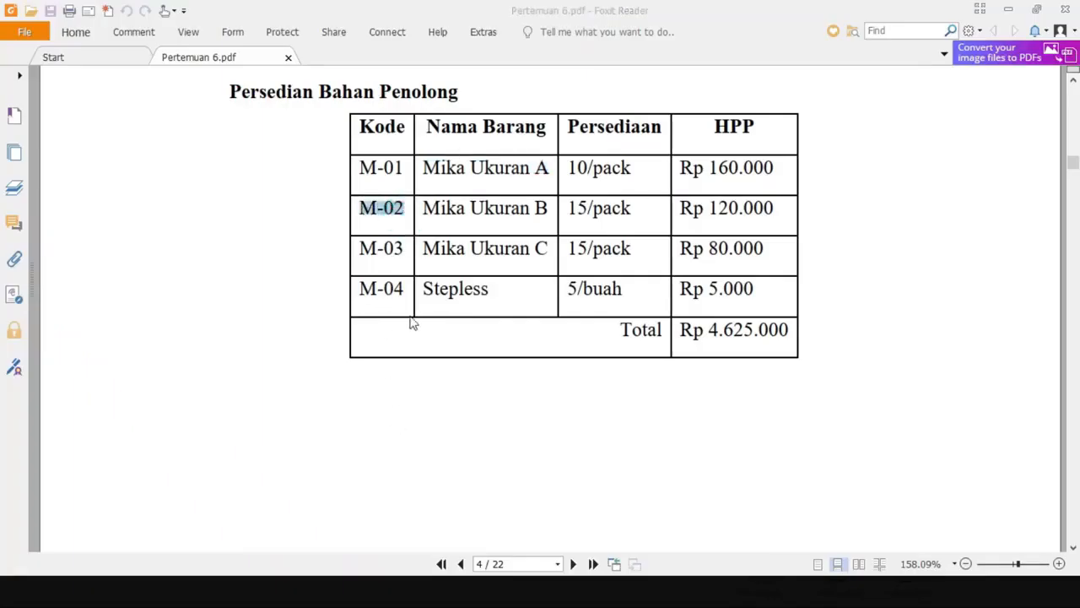
pyautogui.click(362, 120)
pyautogui.hotkey('ctrl', 'v')
# - Copy Mika Ukuran B from the PDF as item M-02's description and set its base unit to Pack
pyautogui.hotkey('alt', 'Tab')
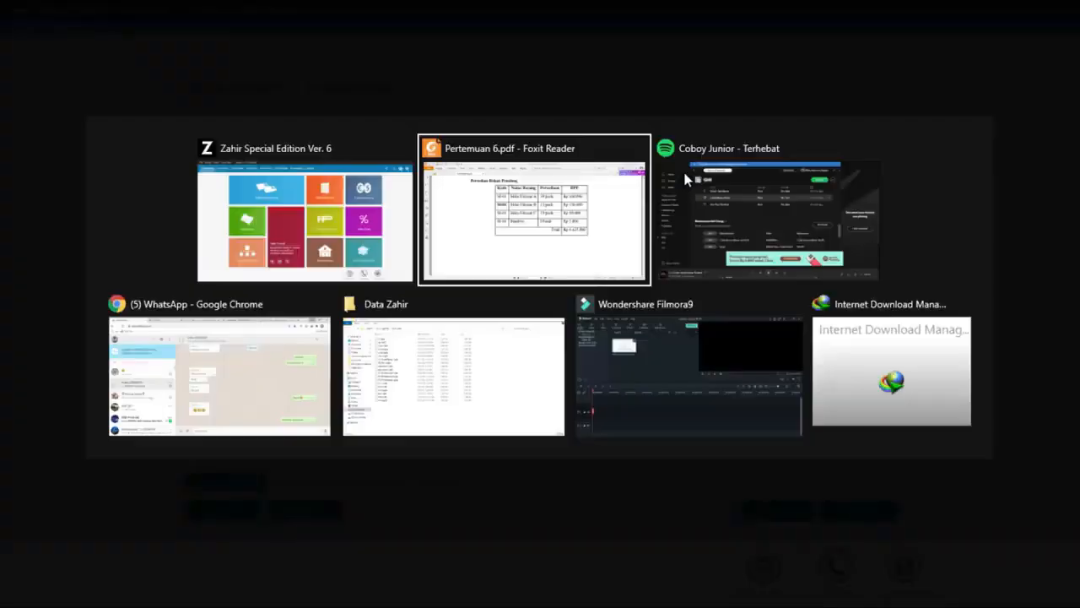
pyautogui.moveTo(552, 211); pyautogui.dragTo(430, 206)
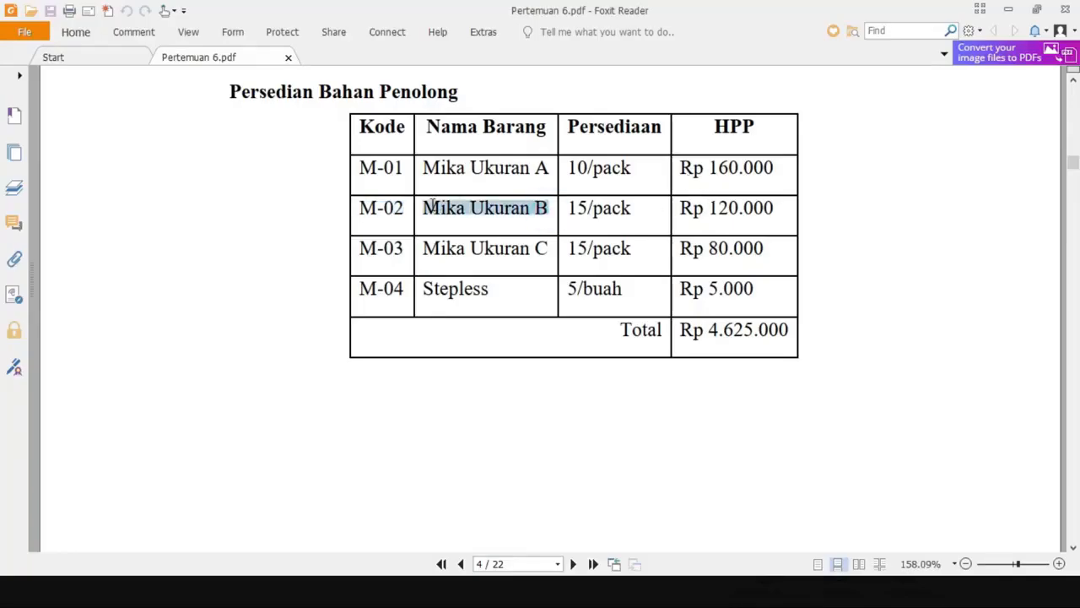
pyautogui.hotkey('ctrl', 'c')
pyautogui.hotkey('alt', 'Tab')
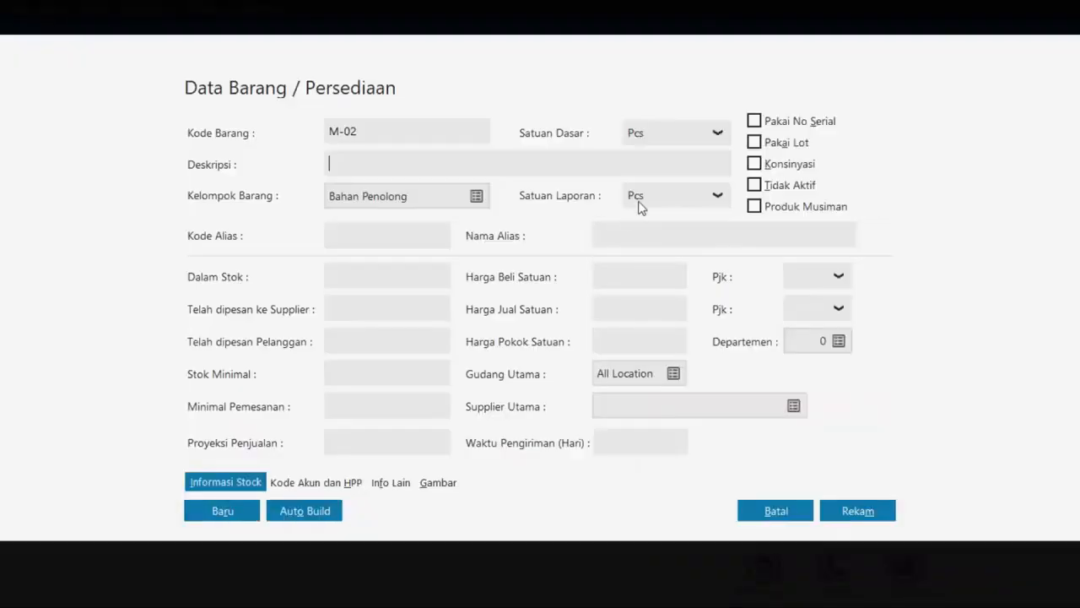
pyautogui.hotkey('ctrl', 'v')
pyautogui.click(718, 135)
pyautogui.click(637, 275)
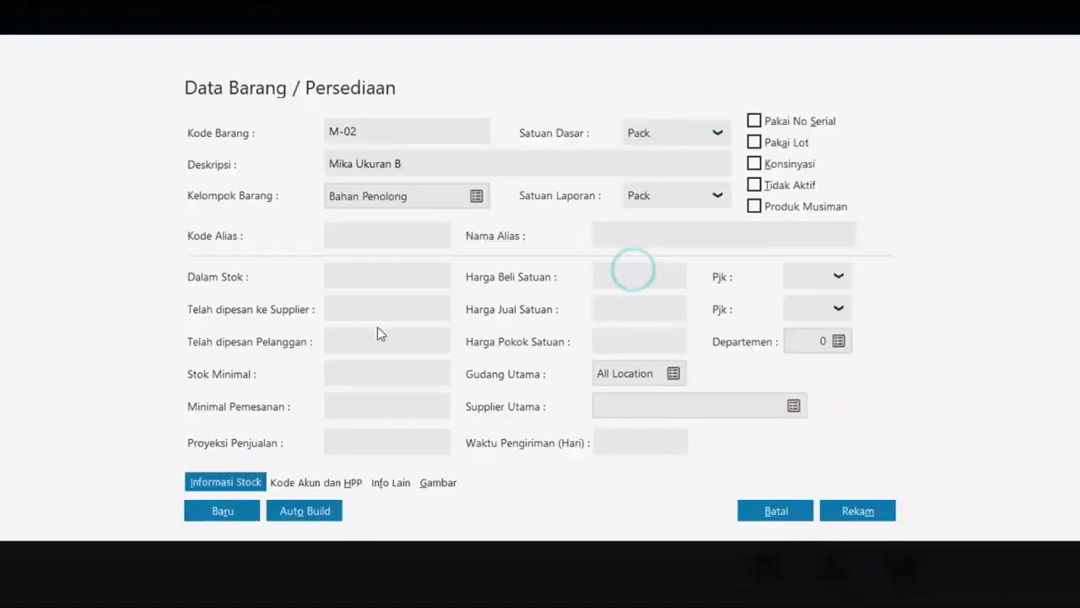
# - Start another item record and fill its item code with M-03 copied from the PDF
pyautogui.click(236, 523)
pyautogui.hotkey('alt', 'Tab')
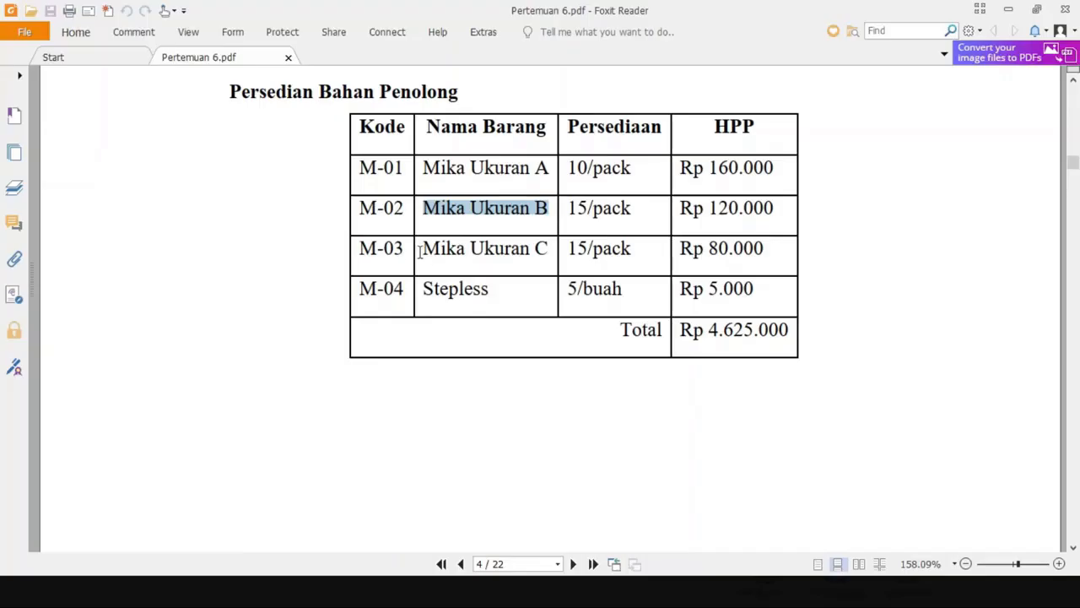
pyautogui.moveTo(404, 248); pyautogui.dragTo(356, 248)
pyautogui.hotkey('ctrl', 'c')
pyautogui.hotkey('alt', 'Tab')
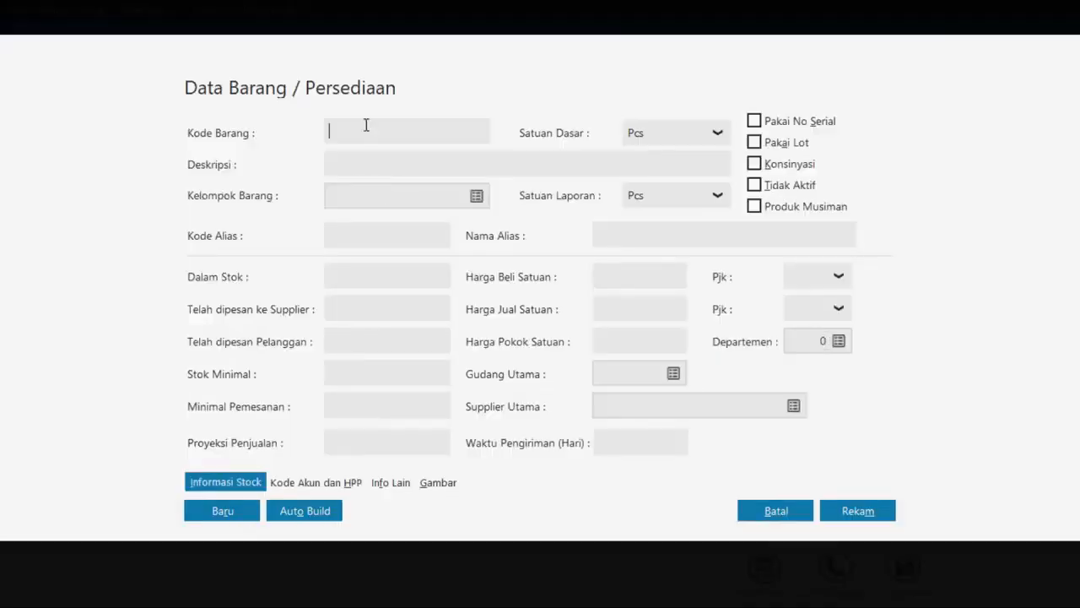
pyautogui.hotkey('alt', 'Tab')
pyautogui.hotkey('ctrl', 'c')
pyautogui.hotkey('alt', 'Tab')
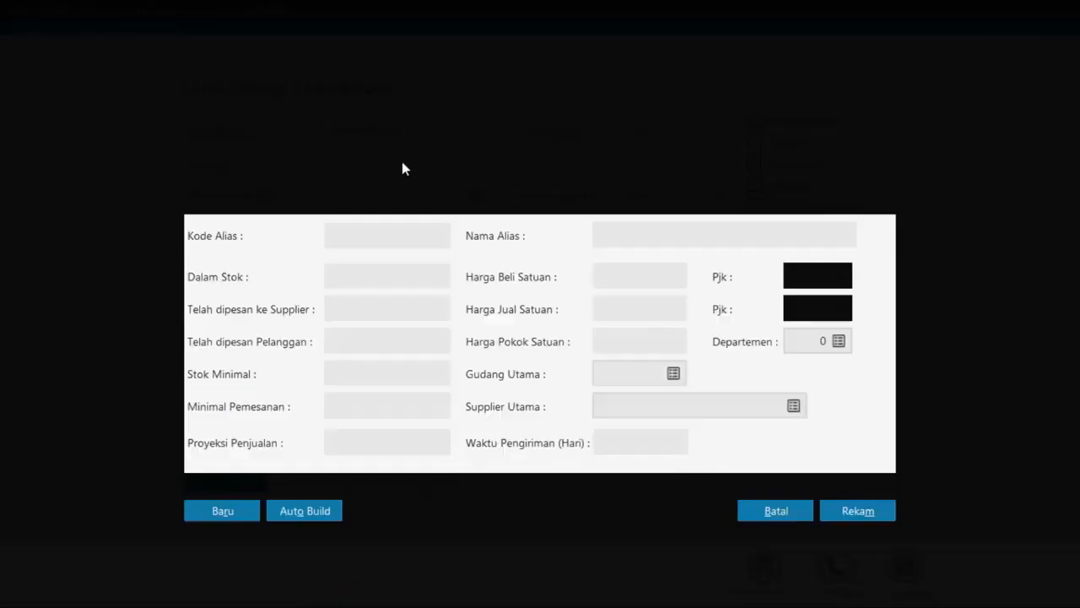
pyautogui.hotkey('ctrl', 'v')
# - Copy Mika Ukuran C from the PDF as item M-03's description and set its base unit to Pack
pyautogui.hotkey('alt', 'Tab')
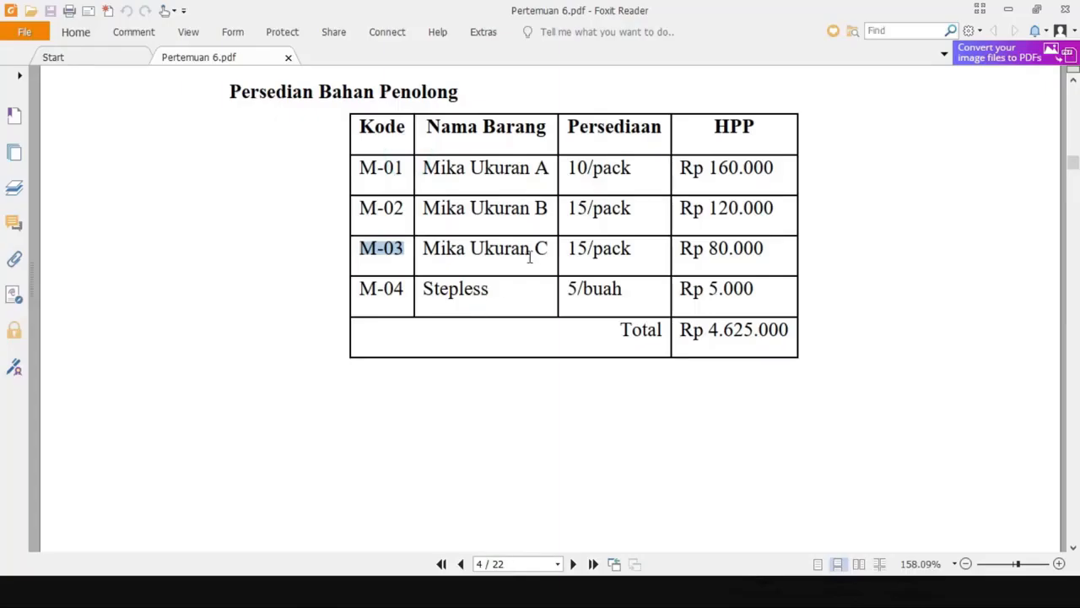
pyautogui.moveTo(545, 249); pyautogui.dragTo(418, 245)
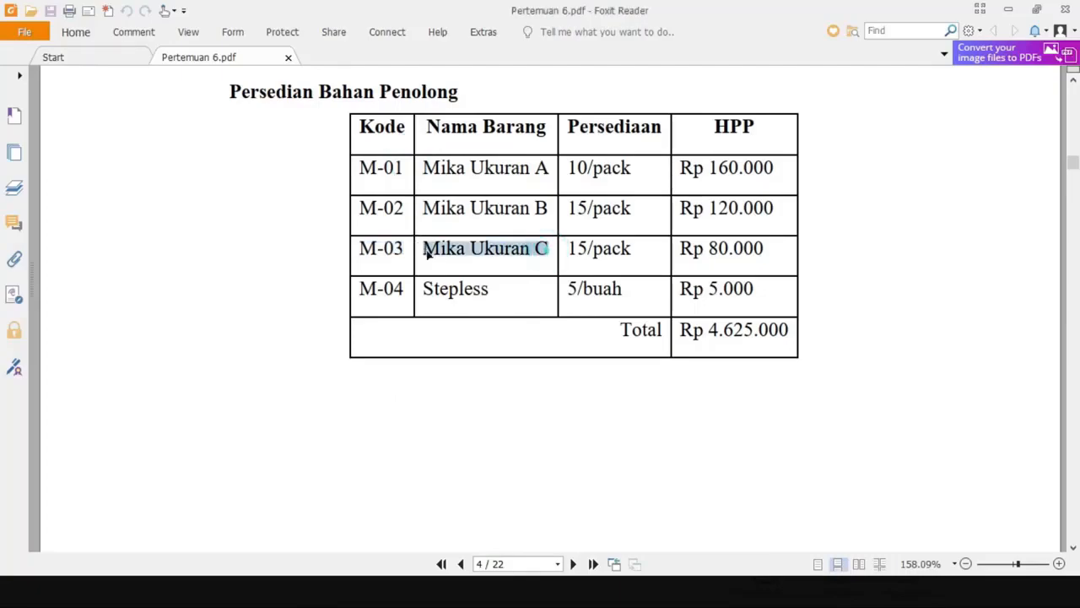
pyautogui.hotkey('ctrl', 'c')
pyautogui.hotkey('alt', 'Tab')
pyautogui.click(396, 173)
pyautogui.hotkey('ctrl', 'v')
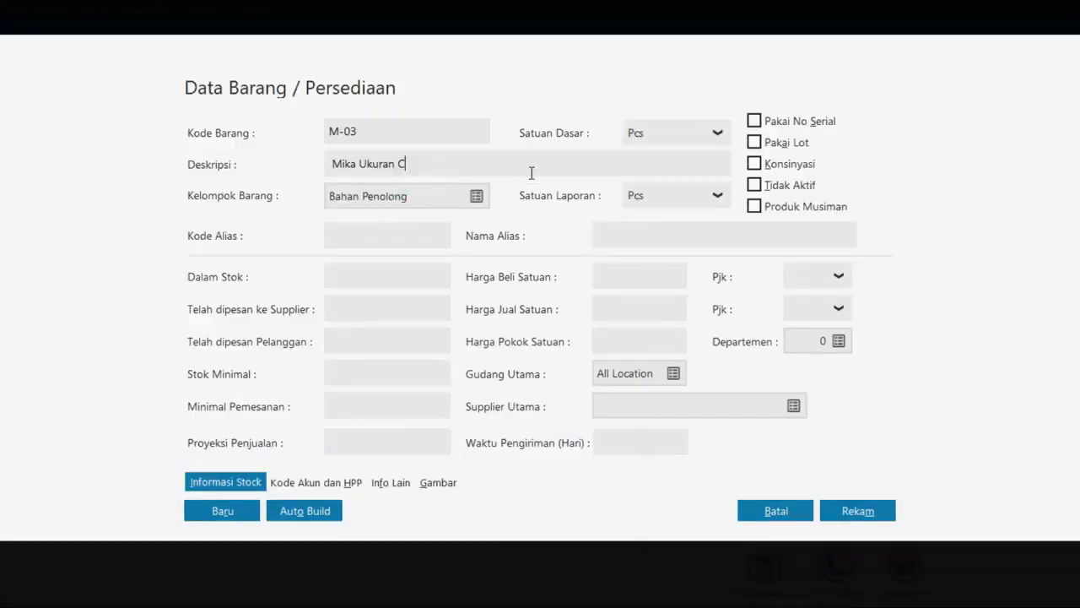
pyautogui.click(717, 135)
pyautogui.click(658, 272)
pyautogui.hotkey('alt', 'Tab')
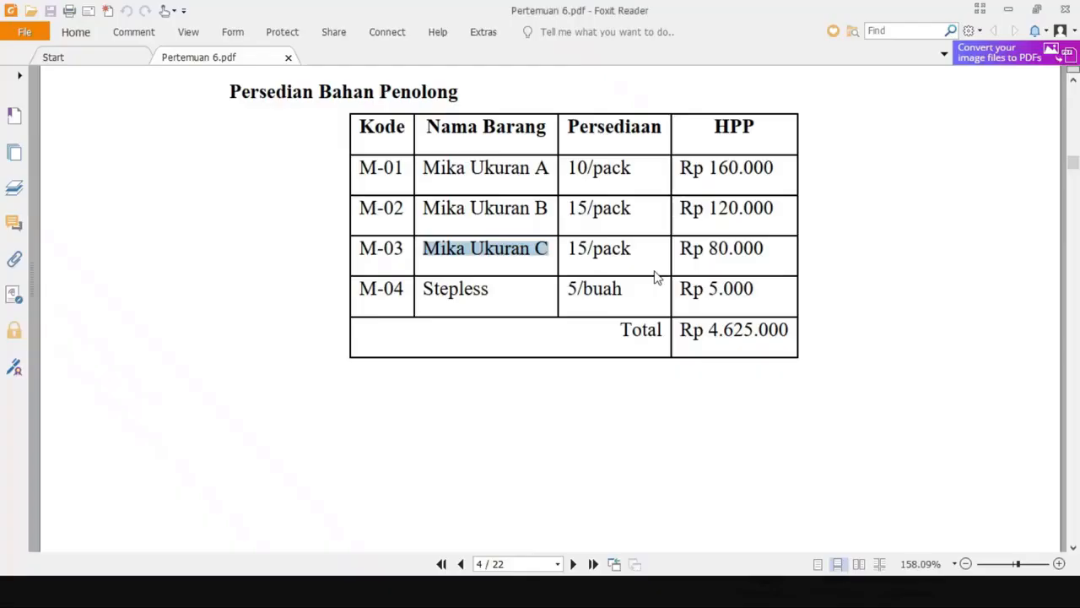
pyautogui.hotkey('alt', 'Tab')
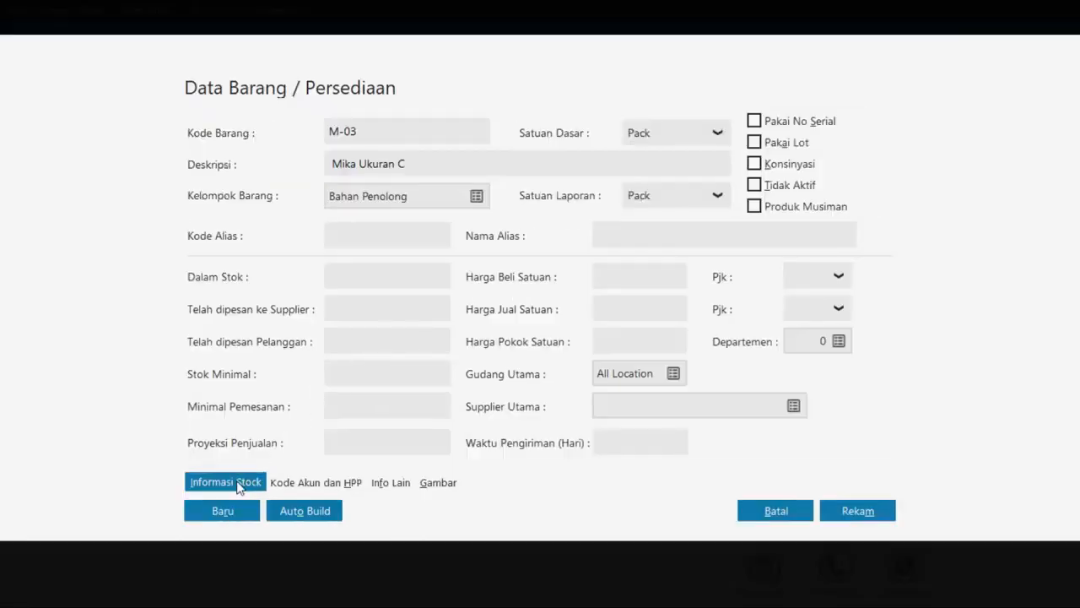
# - Start another item record and fill its item code with M-04 copied from the PDF
pyautogui.click(223, 511)
pyautogui.hotkey('alt', 'Tab')
pyautogui.moveTo(407, 288); pyautogui.dragTo(361, 290)
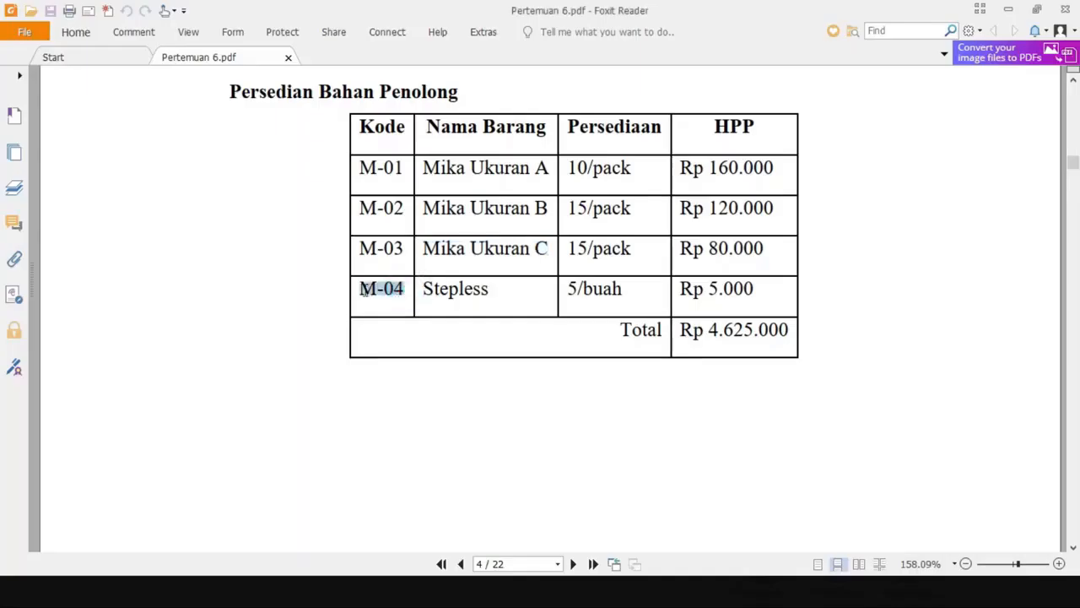
pyautogui.hotkey('ctrl', 'c')
pyautogui.hotkey('alt', 'Tab')
pyautogui.hotkey('ctrl', 'v')
# - Copy Stepless from the PDF as item M-04's description and choose its base unit
pyautogui.click(395, 160)
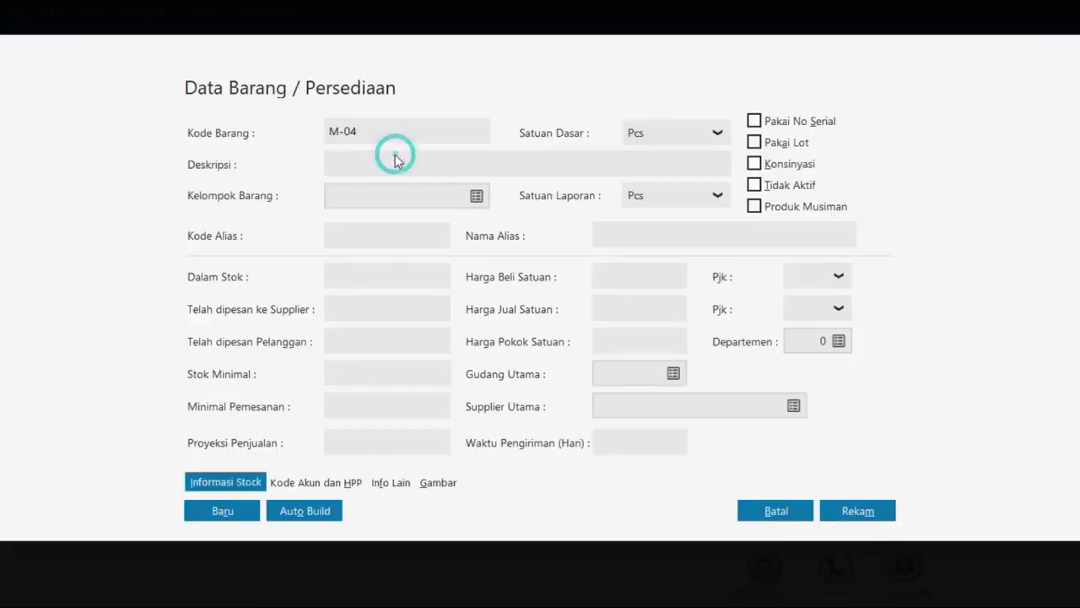
pyautogui.hotkey('alt', 'Tab')
pyautogui.hotkey('alt', 'Tab')
pyautogui.hotkey('alt', 'Tab')
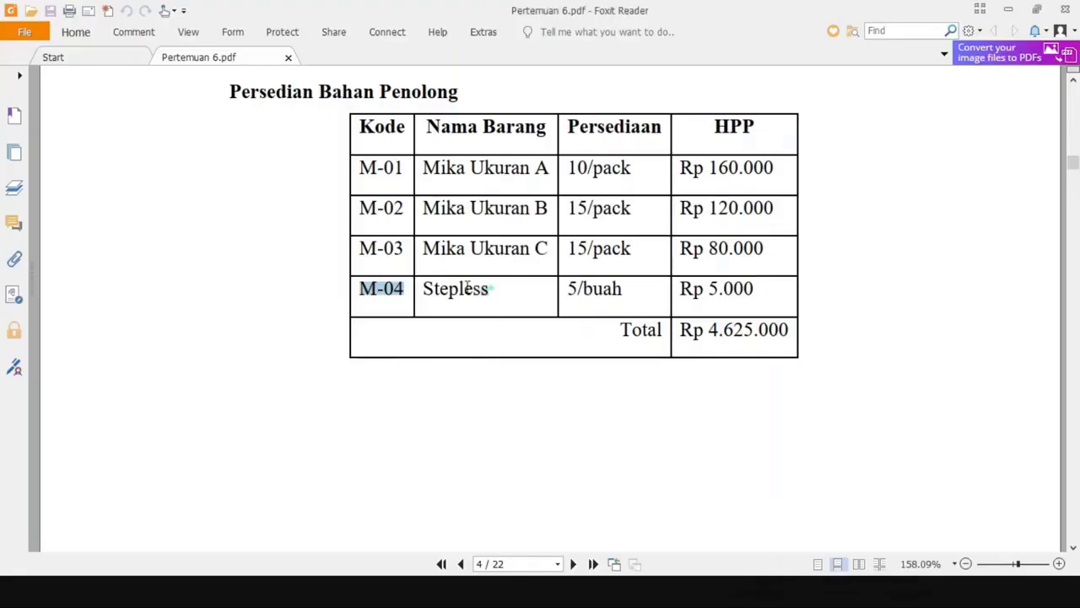
pyautogui.moveTo(490, 289); pyautogui.dragTo(426, 289)
pyautogui.hotkey('ctrl', 'c')
pyautogui.hotkey('alt', 'Tab')
pyautogui.hotkey('ctrl', 'v')
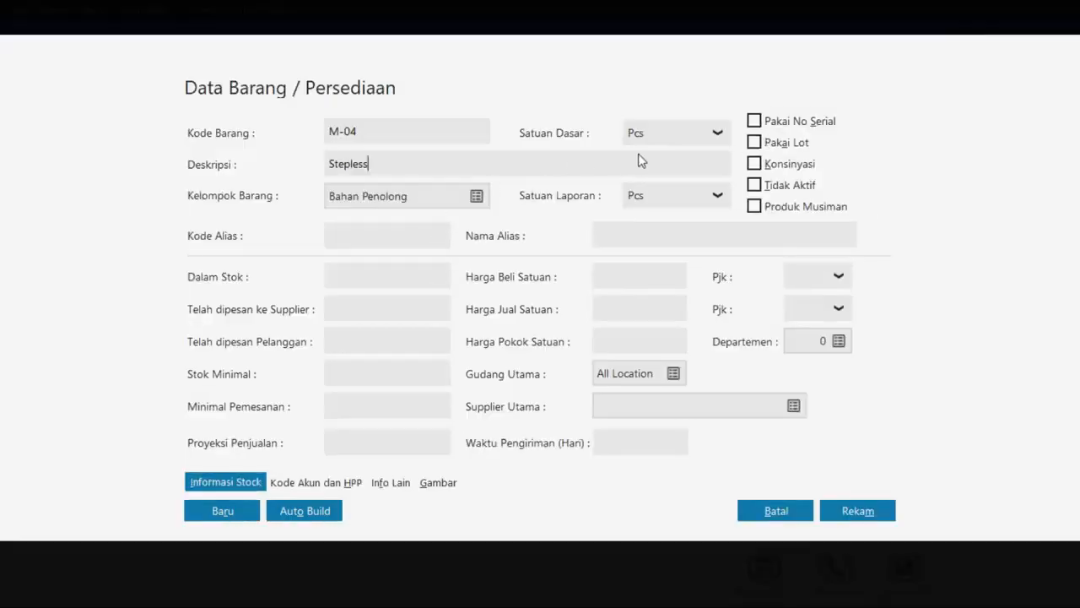
pyautogui.click(717, 135)
pyautogui.click(662, 228)
pyautogui.hotkey('alt', 'Tab')
pyautogui.hotkey('alt', 'Tab')
pyautogui.hotkey('alt', 'Tab')
# - Start a new blank item record and bring up the Data Barang Jadi table on page 5 of the PDF
pyautogui.click(225, 513)
pyautogui.hotkey('alt', 'Tab')
pyautogui.scroll(-10, 380, 366)
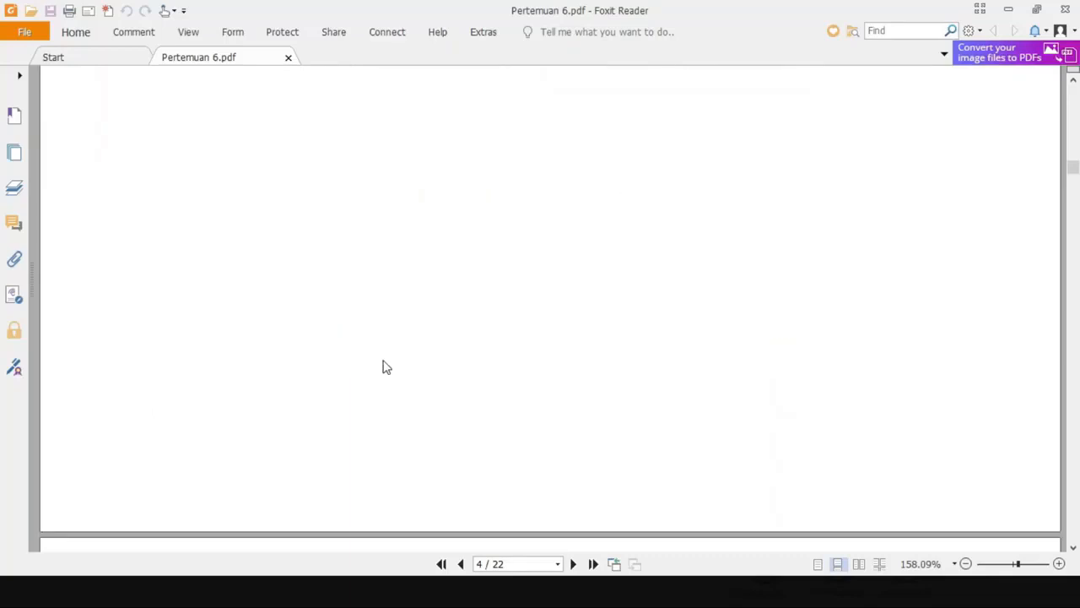
pyautogui.scroll(-3, 397, 374)
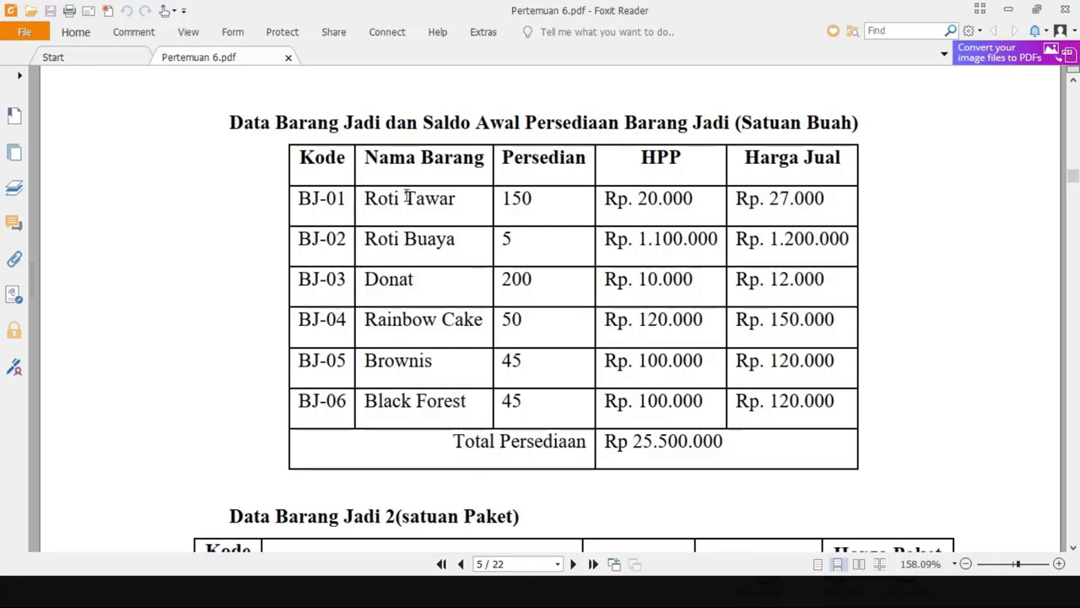
# - Fill the new item record's item code with BJ-01 copied from the PDF's finished goods table
pyautogui.moveTo(348, 199); pyautogui.dragTo(302, 201)
pyautogui.hotkey('ctrl', 'c')
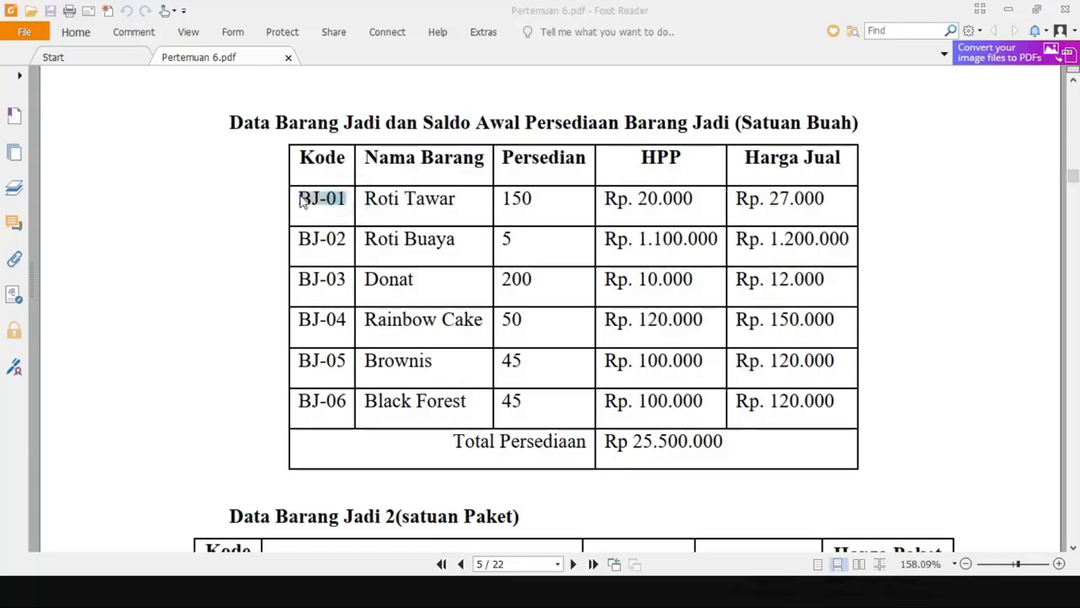
pyautogui.hotkey('alt', 'Tab')
pyautogui.hotkey('ctrl', 'v')
pyautogui.click(347, 162)
pyautogui.hotkey('alt', 'Tab')
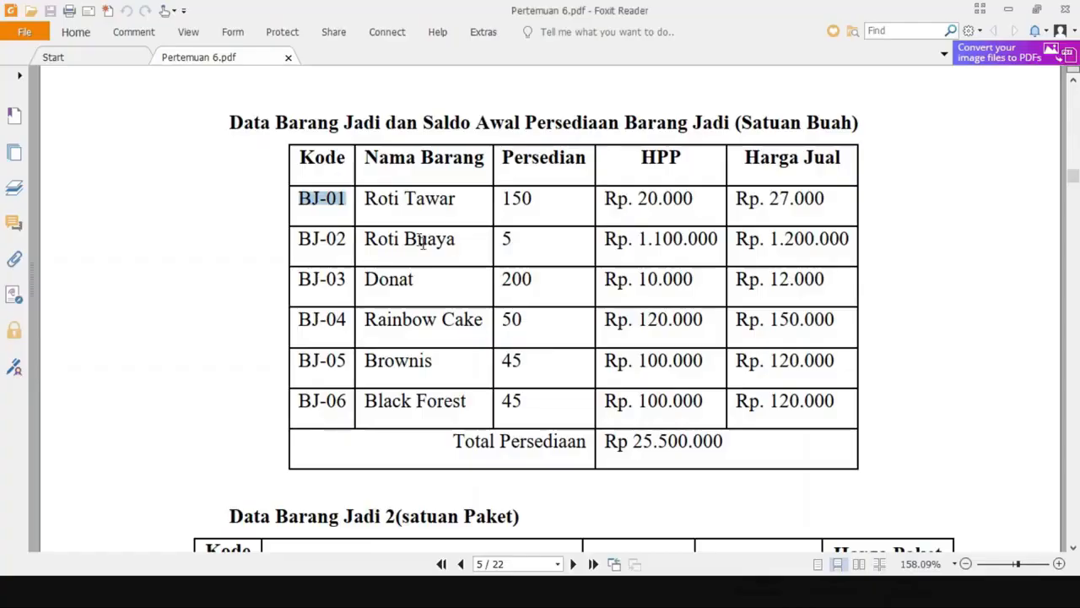
# - Copy Roti Tawar from the PDF into the description of item BJ-01
pyautogui.click(445, 203)
pyautogui.moveTo(444, 203); pyautogui.dragTo(458, 202)
pyautogui.hotkey('ctrl', 'c')
pyautogui.hotkey('alt', 'Tab')
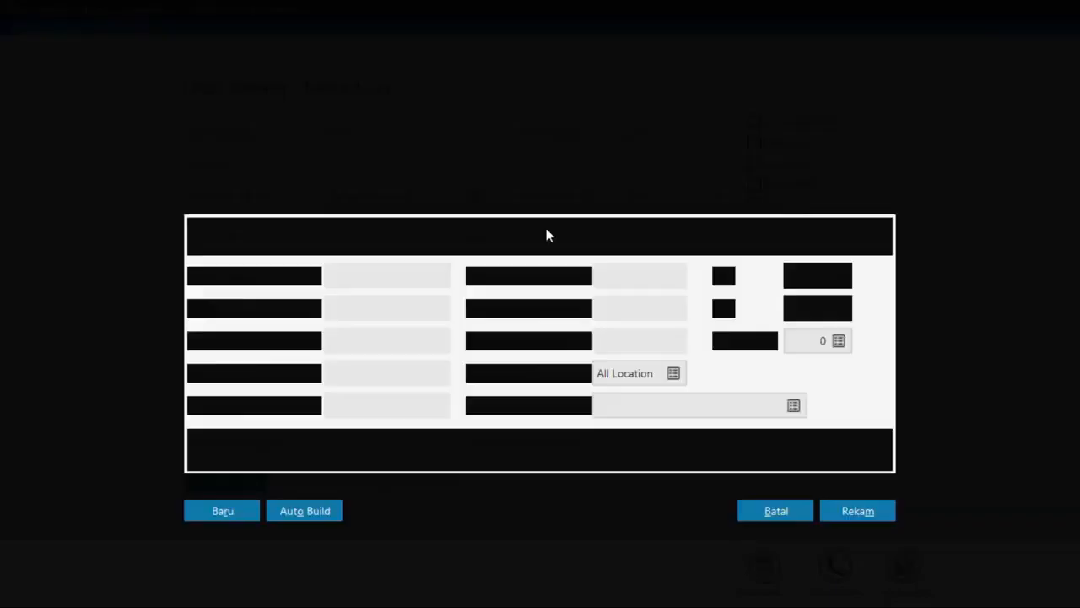
pyautogui.hotkey('ctrl', 'v')
pyautogui.hotkey('alt', 'Tab')
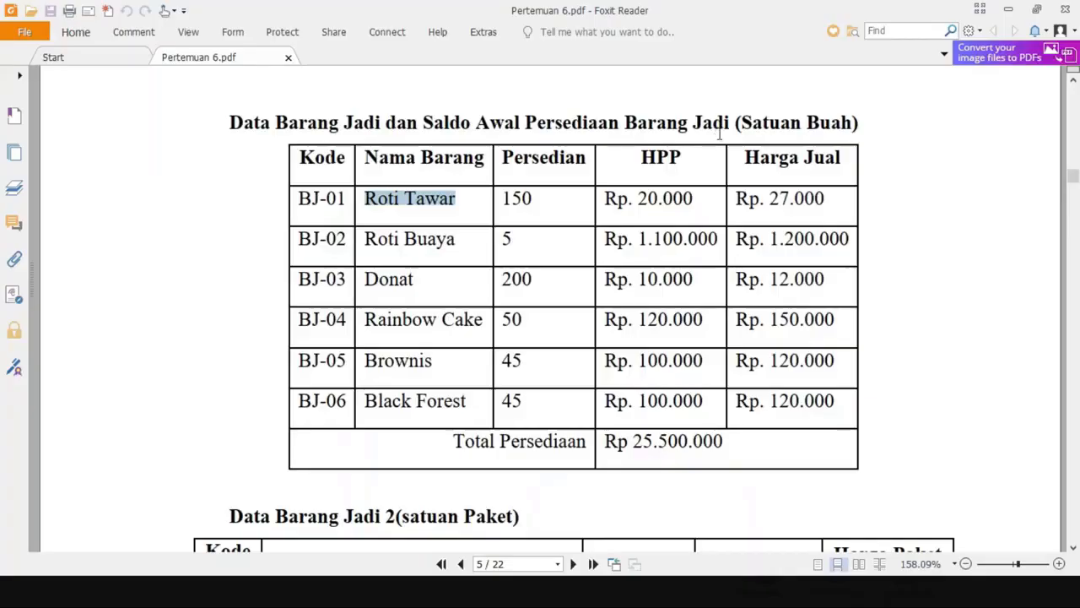
# - Set item BJ-01's base unit to Buah and its unit selling price to 27,000
pyautogui.hotkey('alt', 'Tab')
pyautogui.click(717, 131)
pyautogui.click(662, 228)
pyautogui.click(631, 309)
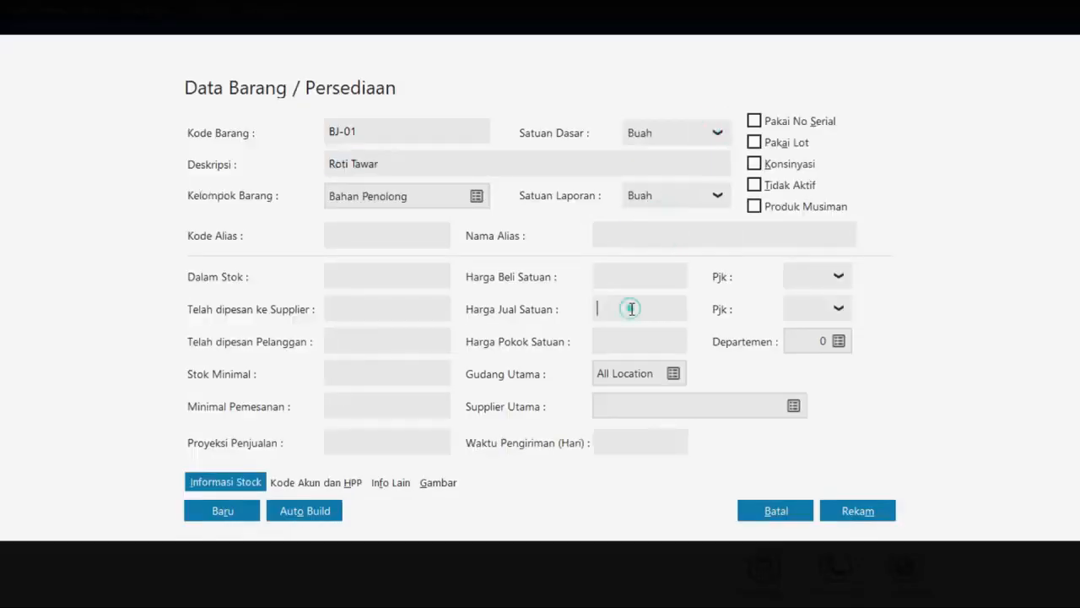
pyautogui.hotkey('alt', 'Tab')
pyautogui.hotkey('alt', 'Tab')
pyautogui.write('2')
pyautogui.press('Tab')
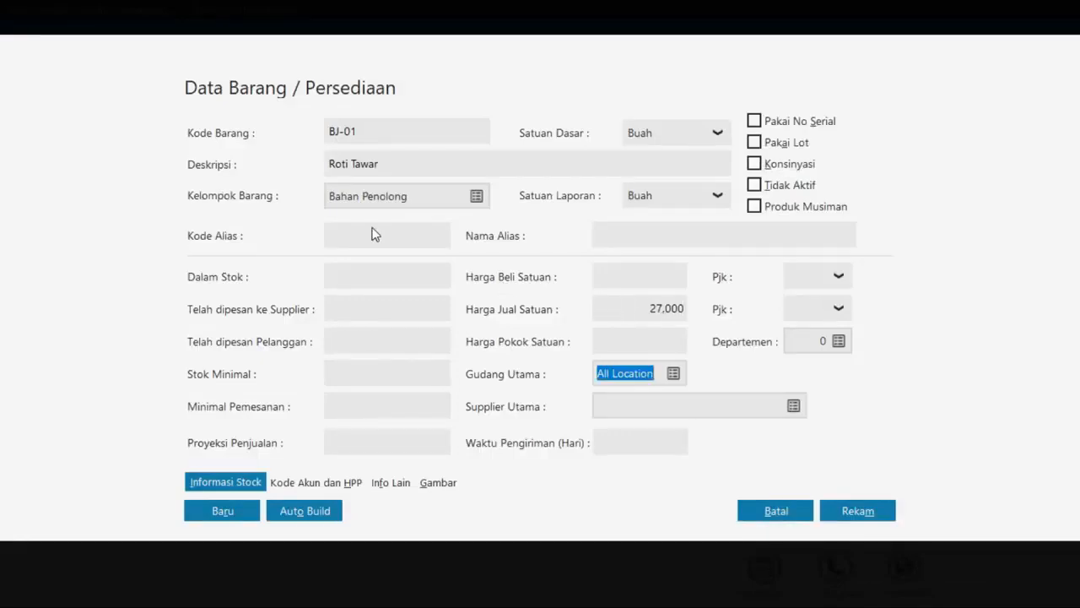
# - Change the item group of BJ-01 to Barang Jadi
pyautogui.hotkey('alt', 'Tab')
pyautogui.hotkey('alt', 'Tab')
pyautogui.hotkey('alt', 'Tab')
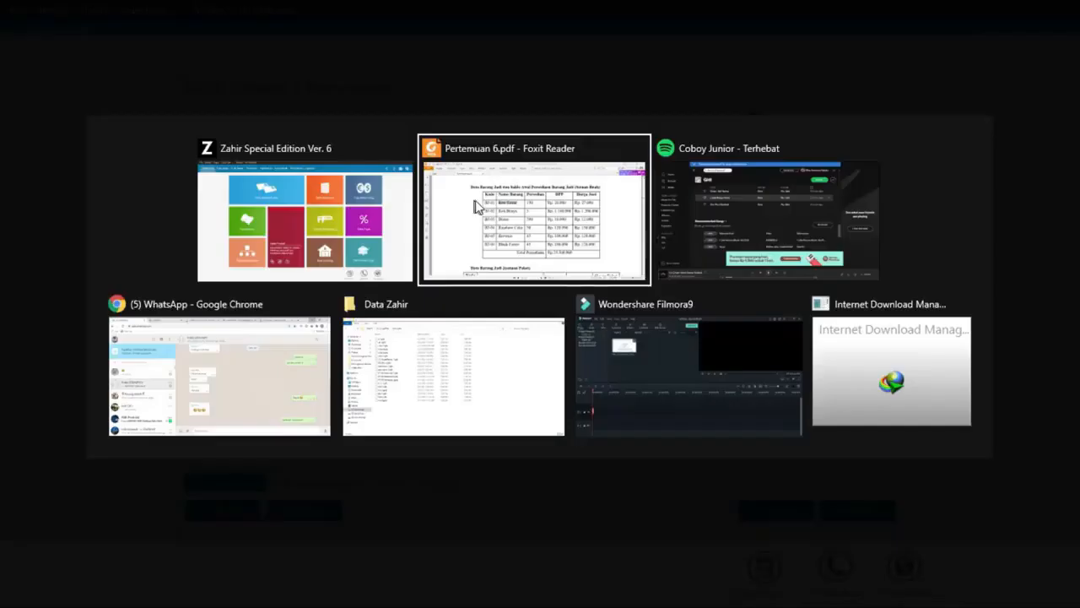
pyautogui.hotkey('alt', 'Tab')
pyautogui.click(481, 197)
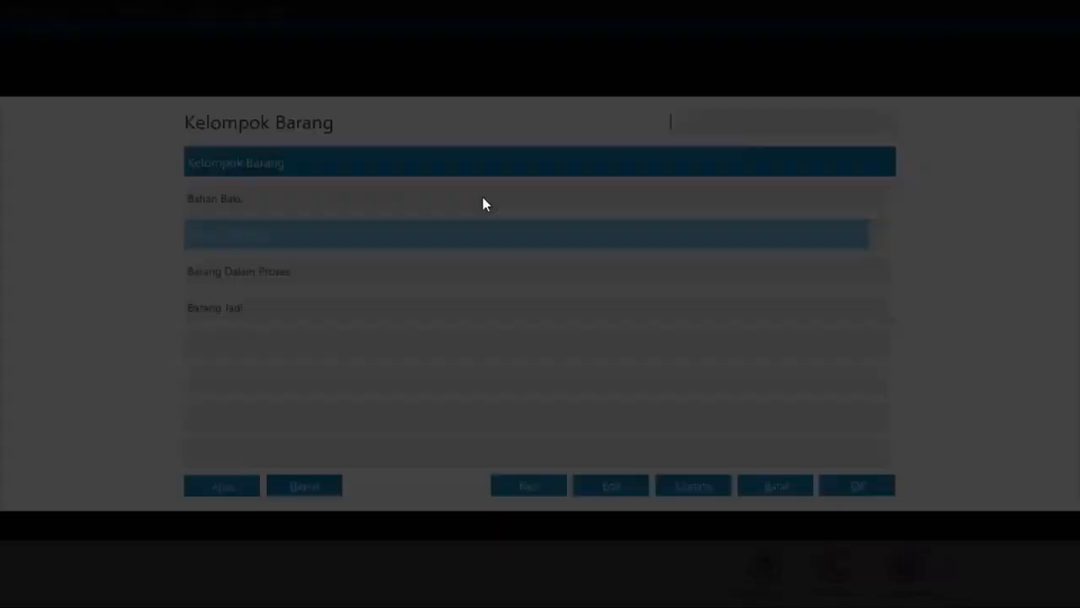
pyautogui.doubleClick(259, 312)
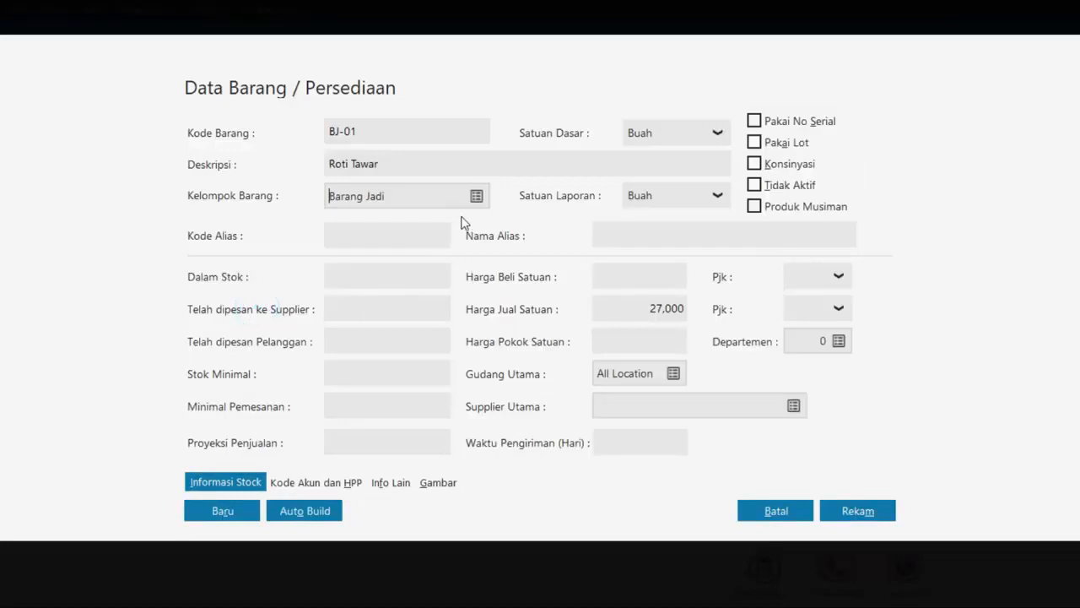
# - Set the Barang Jadi group's inventory account to 140000030 Persediaan Bahan Jadi, save it and apply the account codes to all products in the group
pyautogui.click(477, 196)
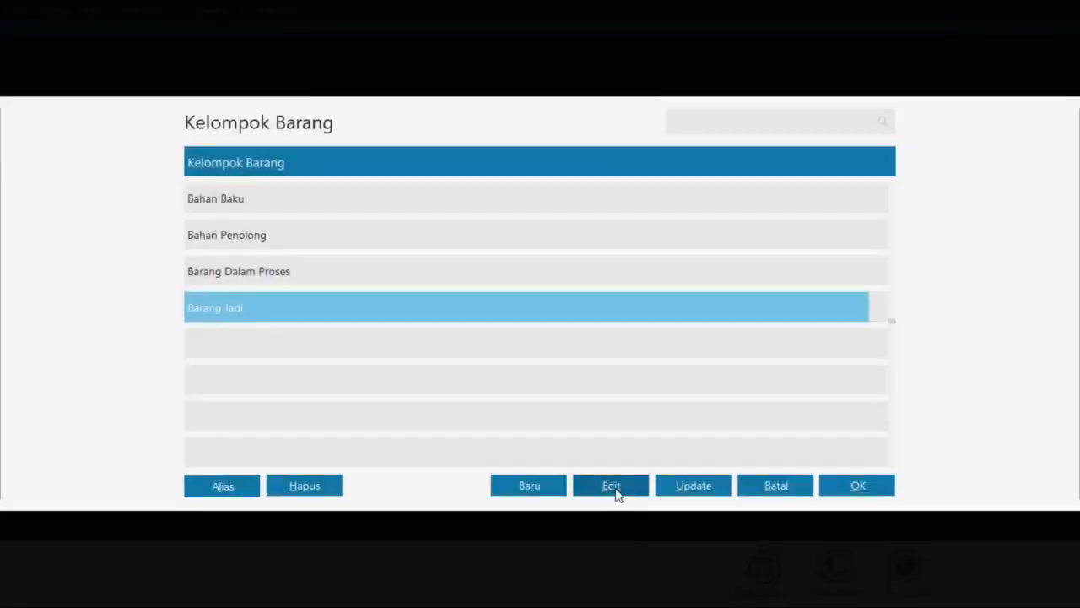
pyautogui.click(615, 488)
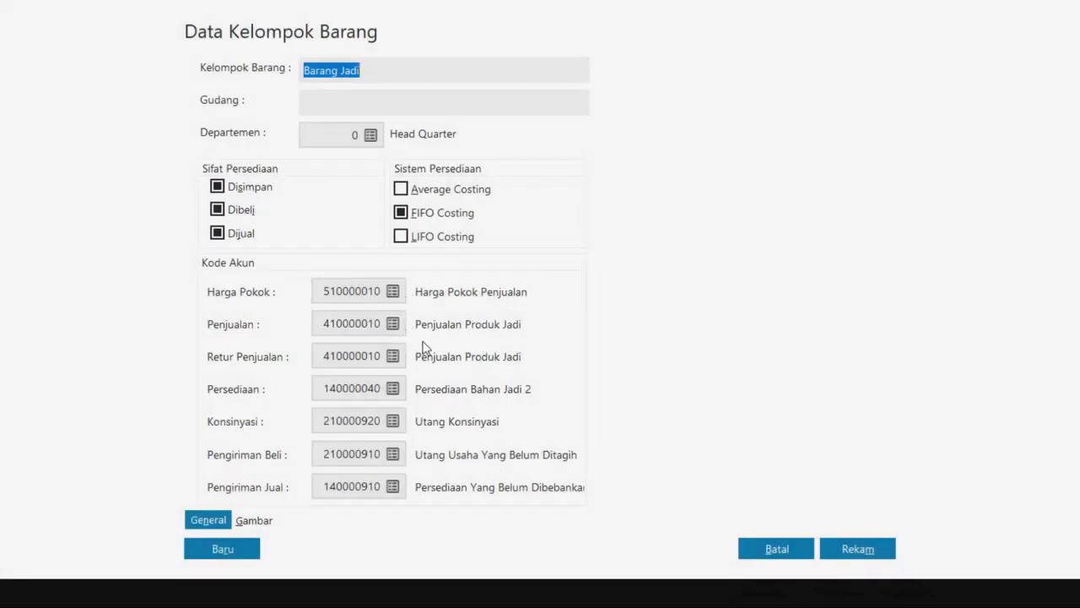
pyautogui.click(393, 389)
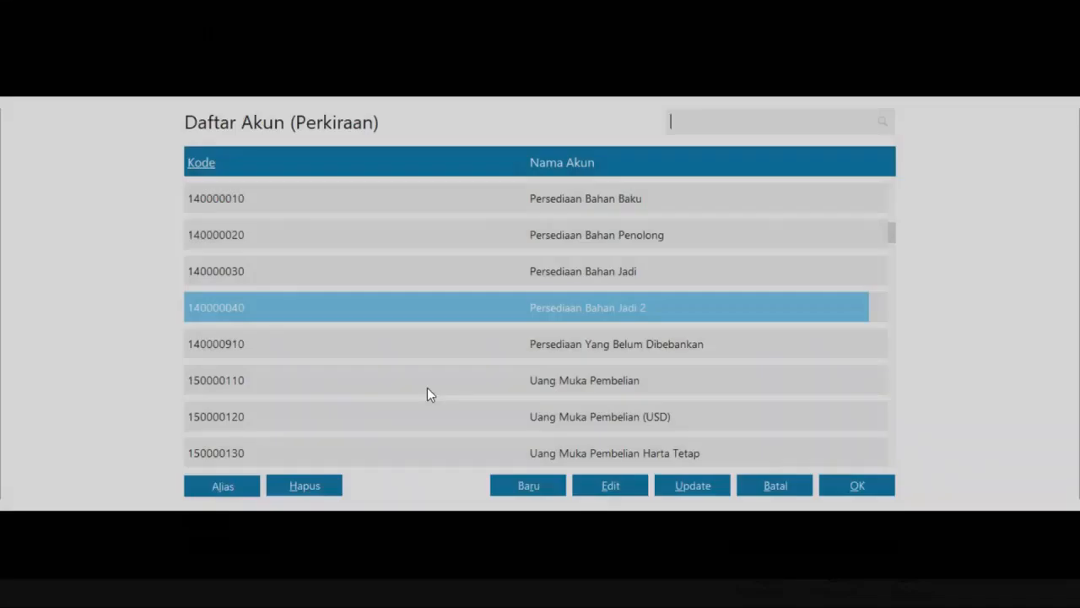
pyautogui.doubleClick(563, 277)
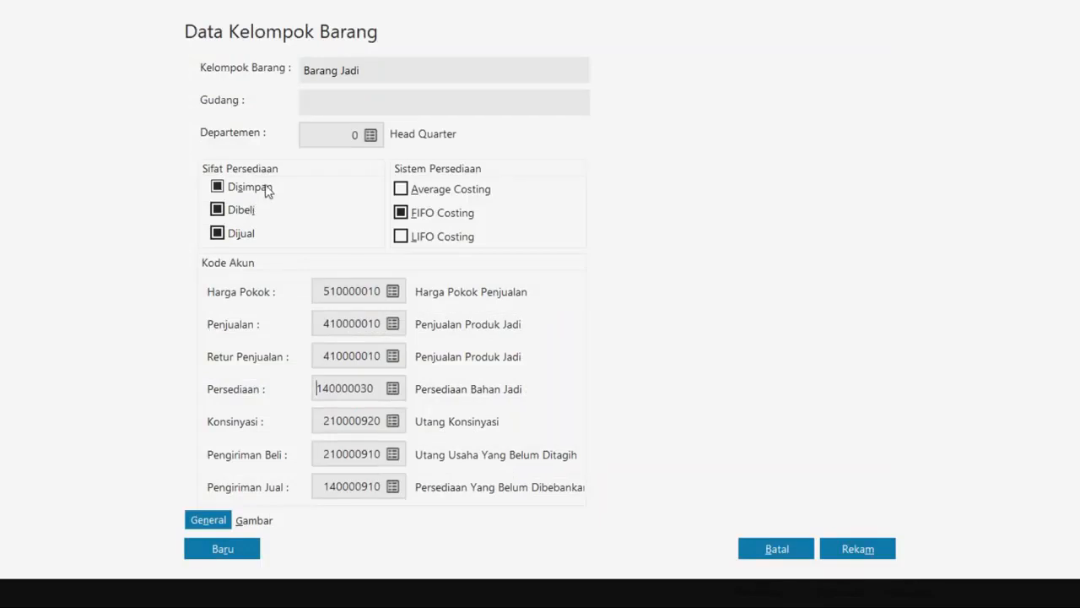
pyautogui.click(851, 553)
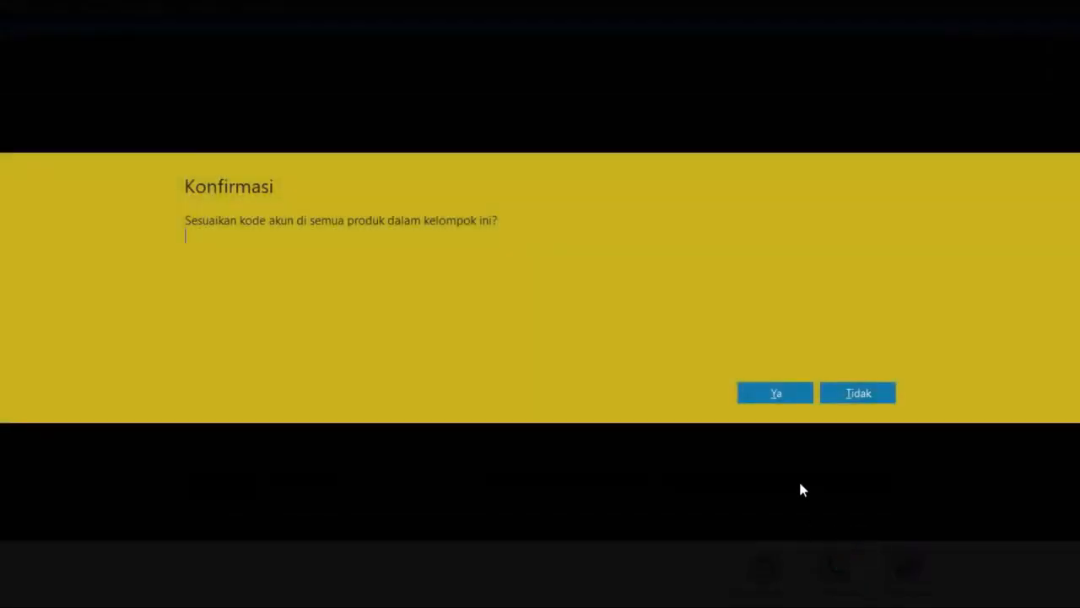
pyautogui.click(779, 398)
pyautogui.click(848, 486)
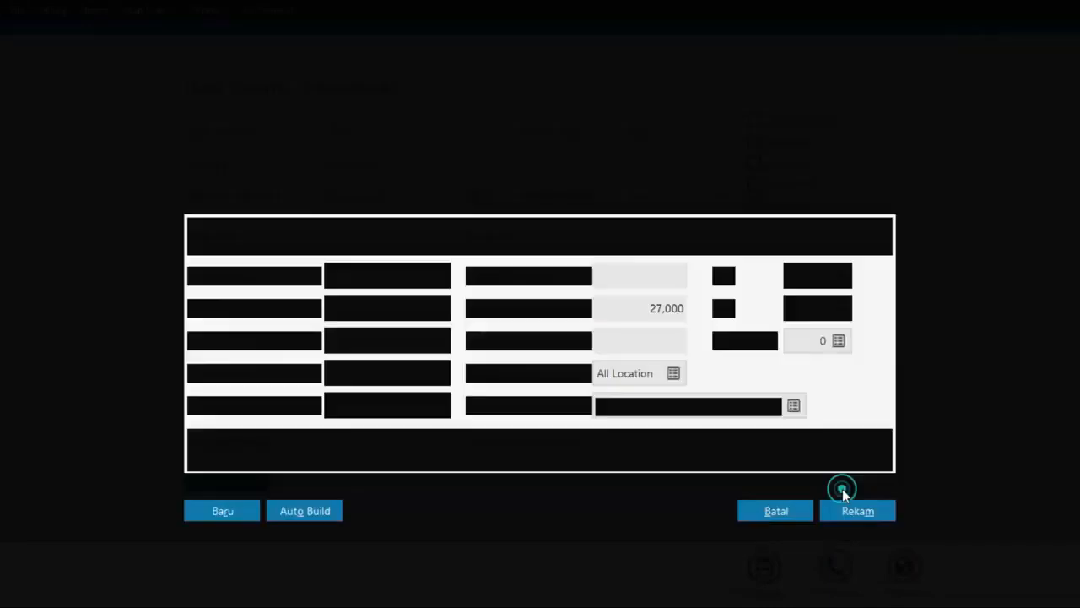
# - Start another item record and fill its item code with BJ-02 copied from the PDF
pyautogui.click(214, 511)
pyautogui.hotkey('alt', 'Tab')
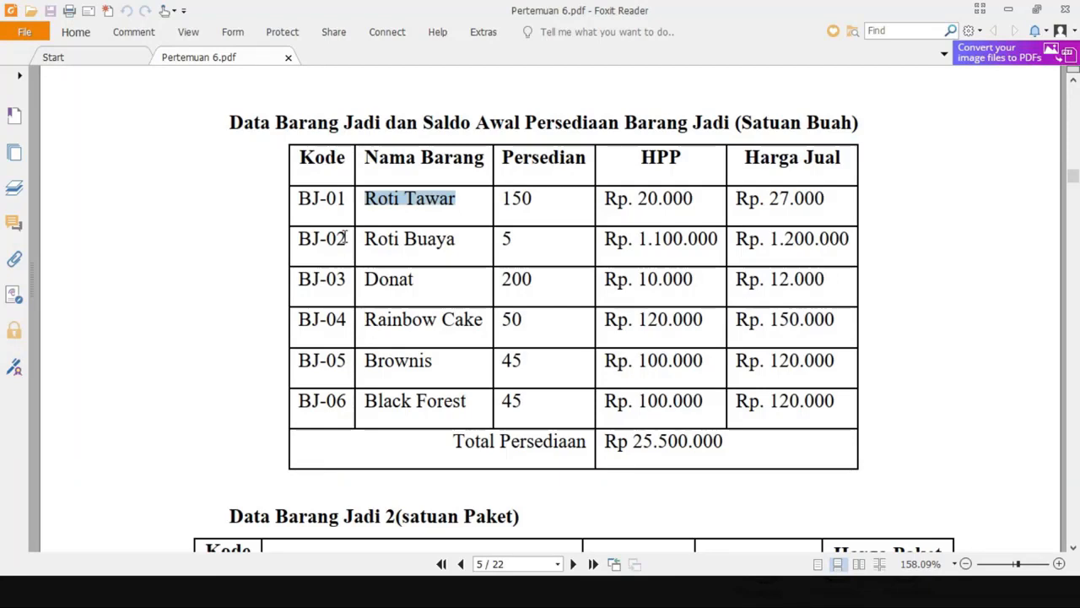
pyautogui.moveTo(346, 239); pyautogui.dragTo(300, 240)
pyautogui.hotkey('ctrl', 'c')
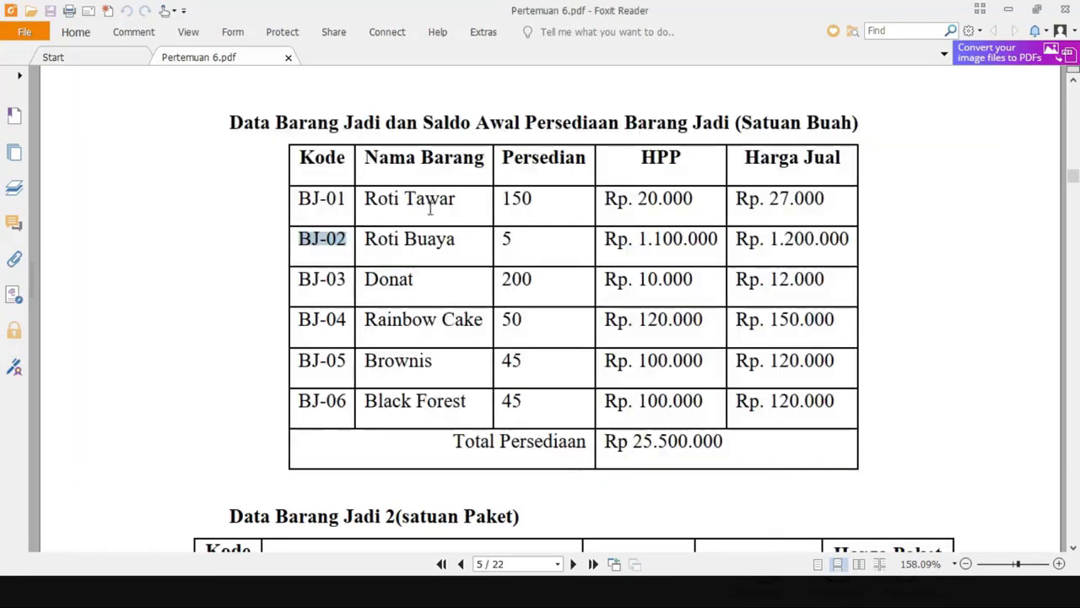
pyautogui.hotkey('alt', 'Tab')
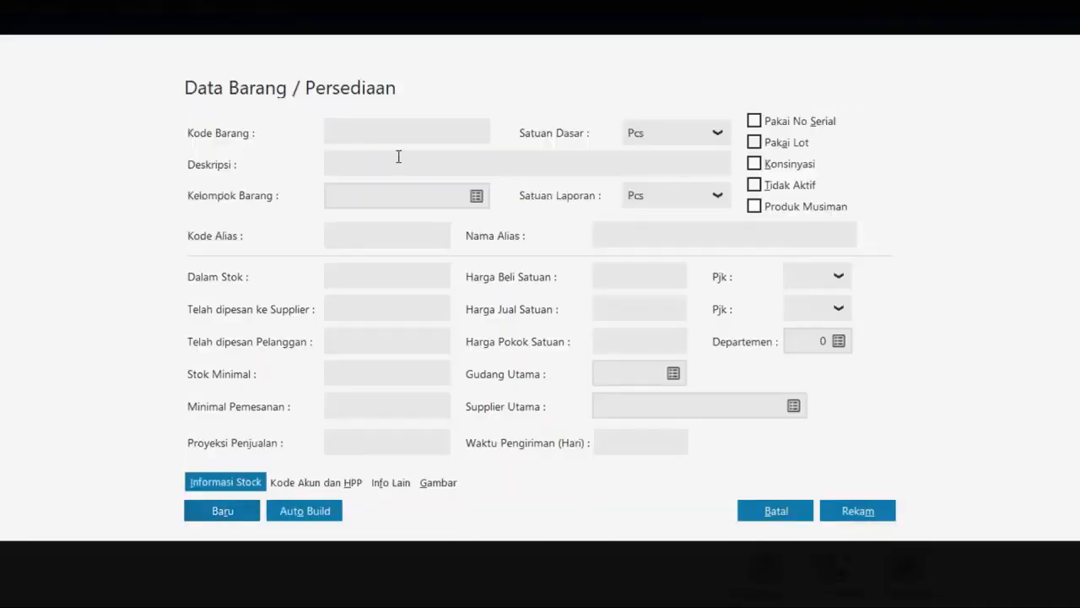
# - Copy Roti Buaya from the PDF into the description of item BJ-02
pyautogui.hotkey('alt', 'Tab')
pyautogui.moveTo(464, 246); pyautogui.dragTo(363, 241)
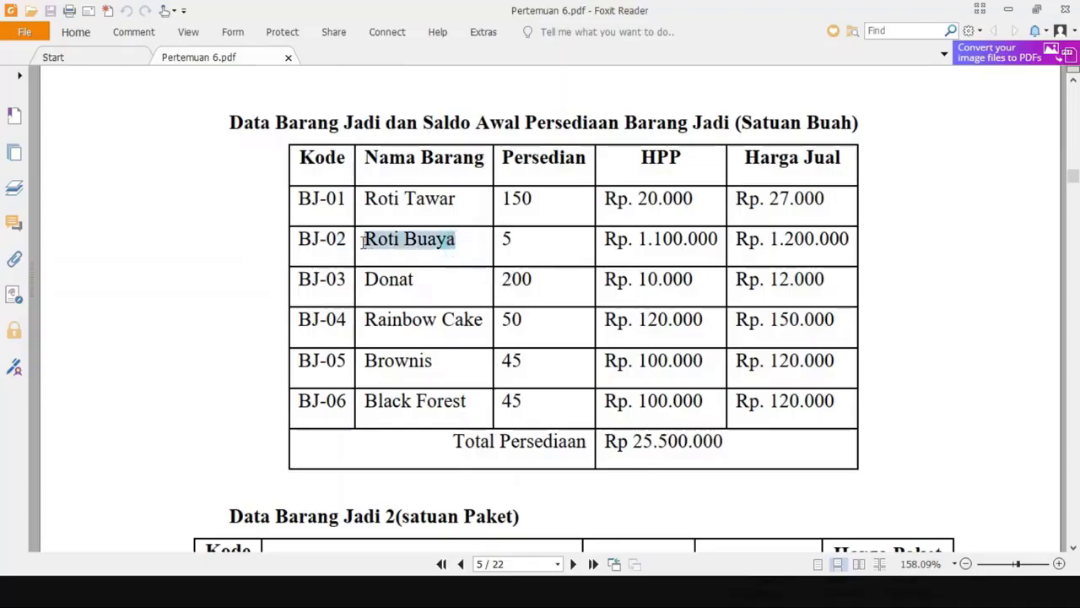
pyautogui.hotkey('ctrl', 'c')
pyautogui.hotkey('alt', 'Tab')
pyautogui.hotkey('ctrl', 'v')
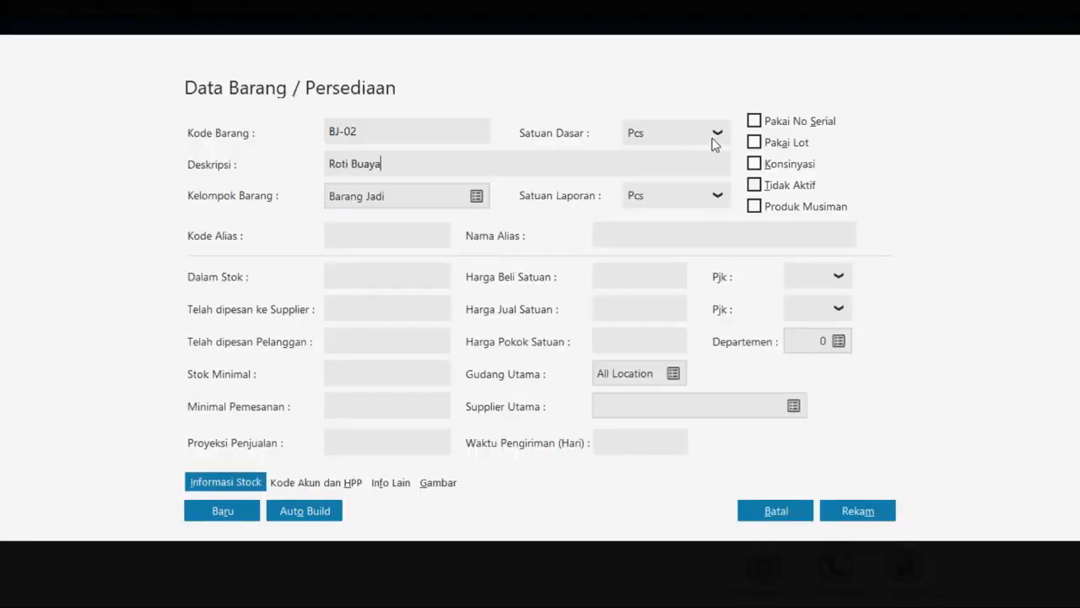
# - Set item BJ-02's base unit to Buah and its unit selling price to 1,200,000
pyautogui.click(716, 133)
pyautogui.click(717, 134)
pyautogui.click(716, 133)
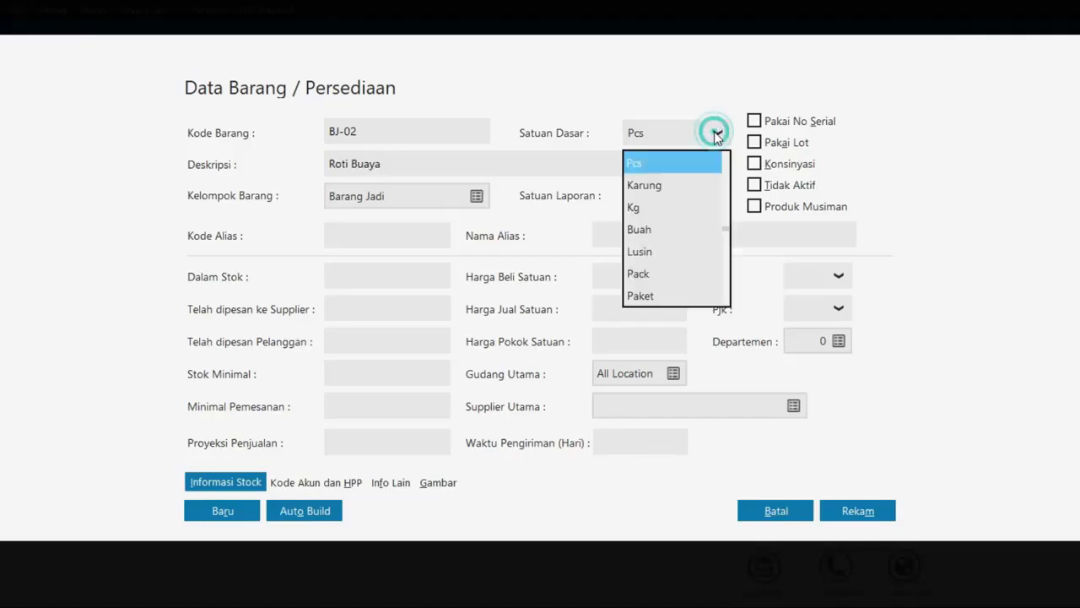
pyautogui.click(647, 232)
pyautogui.click(633, 312)
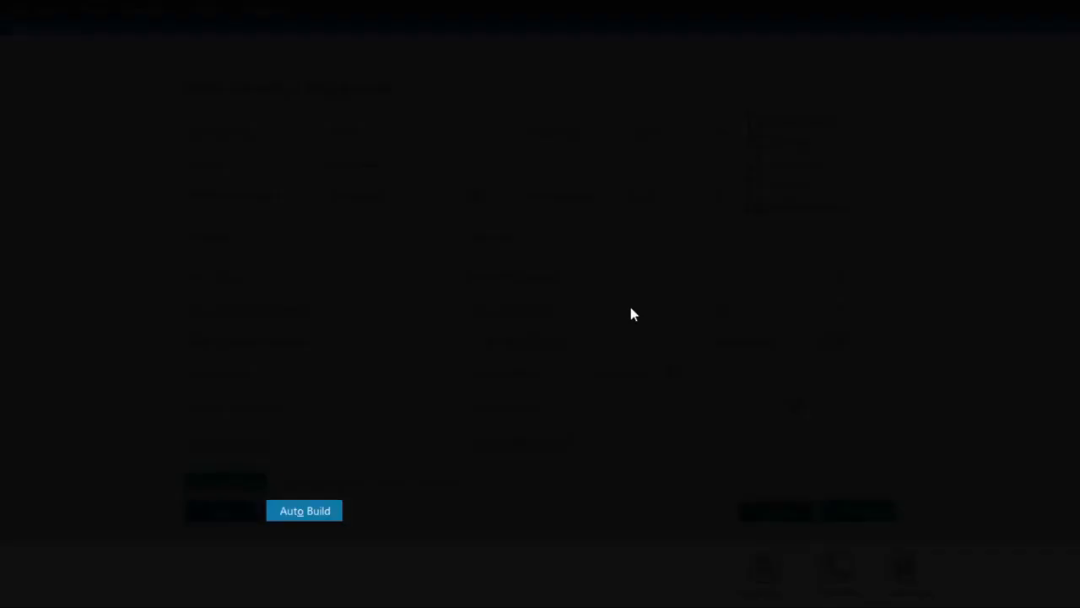
pyautogui.write('1,200,000')
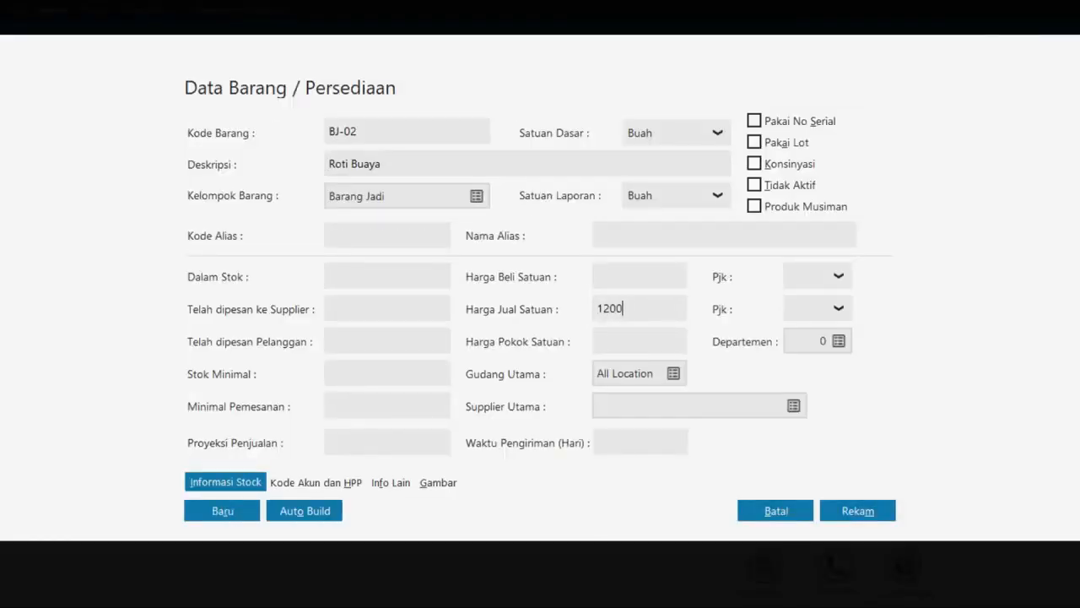
pyautogui.press('Tab')
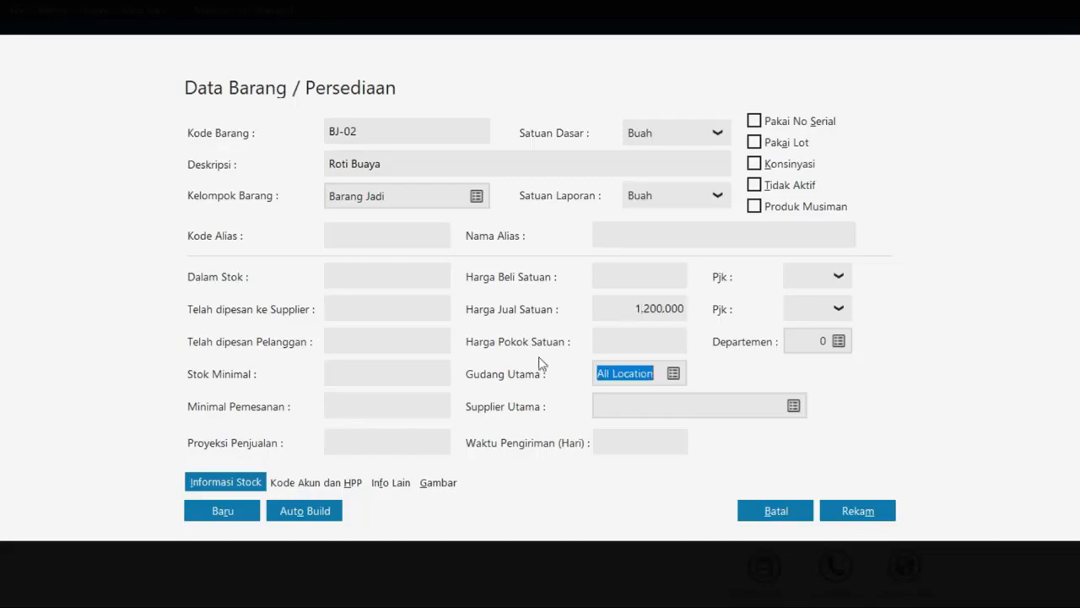
# - Start another item record and fill its item code with BJ-03 copied from the PDF
pyautogui.click(224, 511)
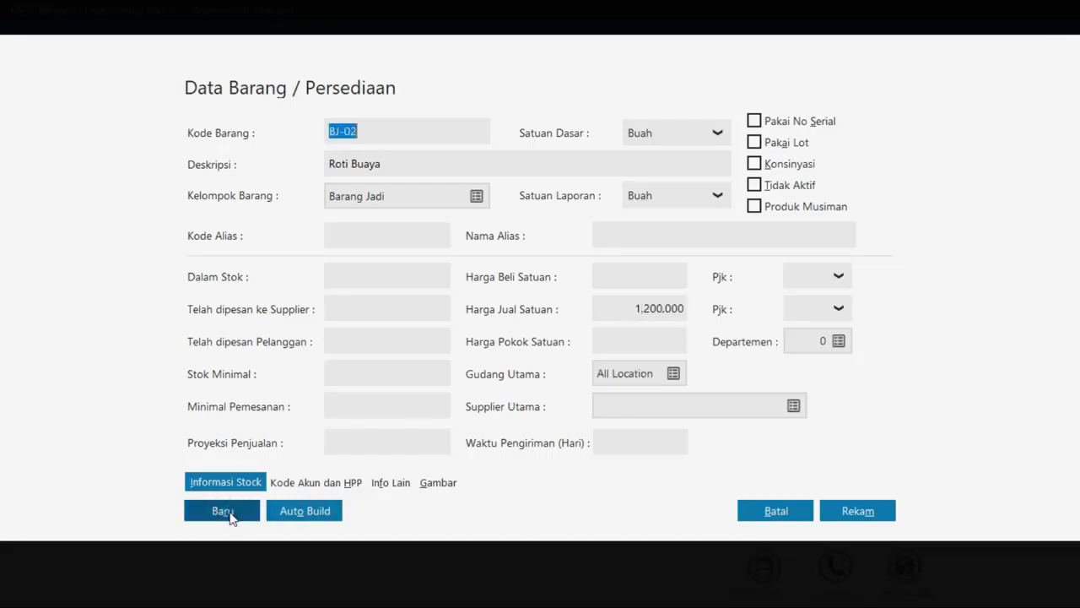
pyautogui.hotkey('alt', 'Tab')
pyautogui.moveTo(344, 280); pyautogui.dragTo(300, 281)
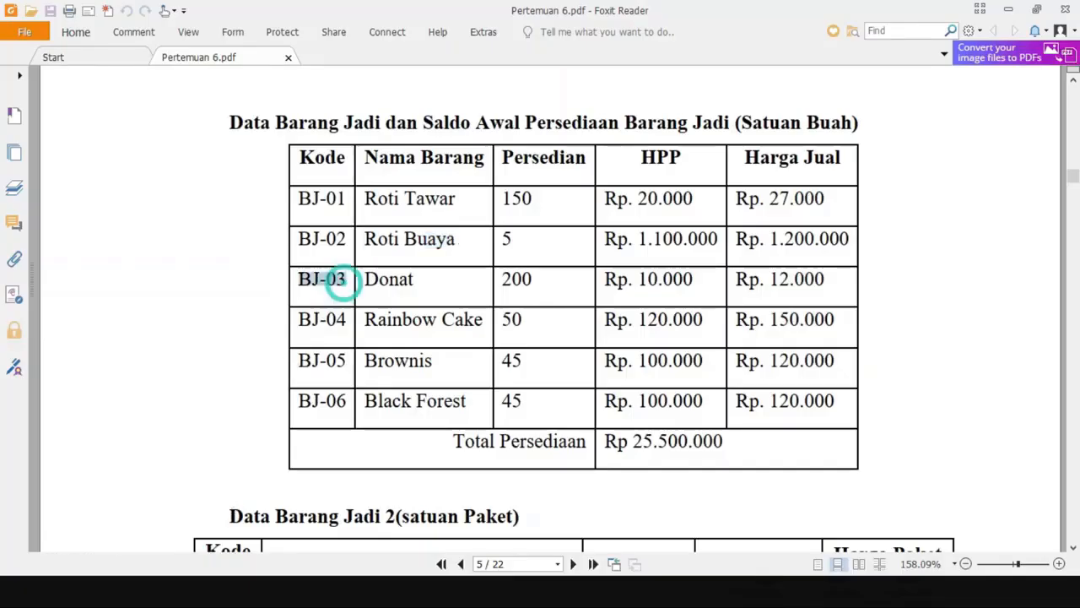
pyautogui.hotkey('alt', 'Tab')
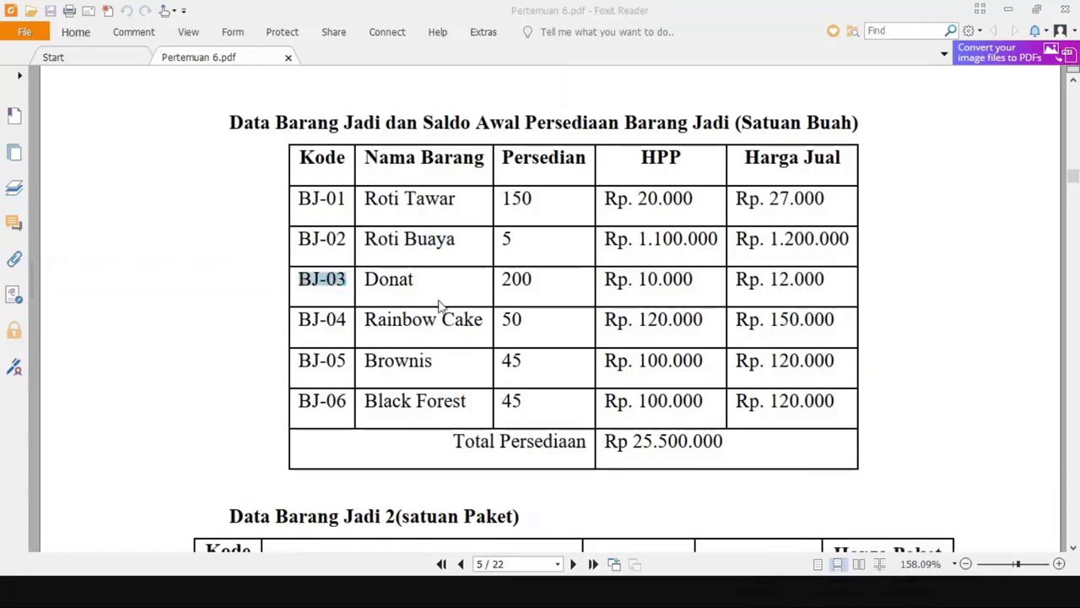
pyautogui.hotkey('alt', 'Tab')
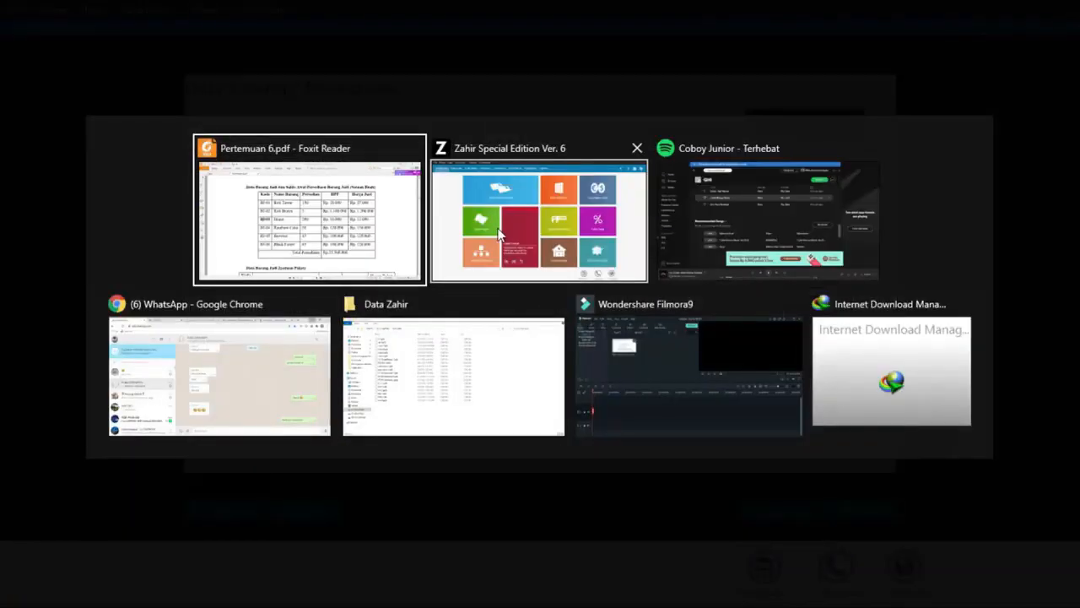
pyautogui.click(501, 234)
pyautogui.hotkey('ctrl', 'v')
pyautogui.click(408, 165)
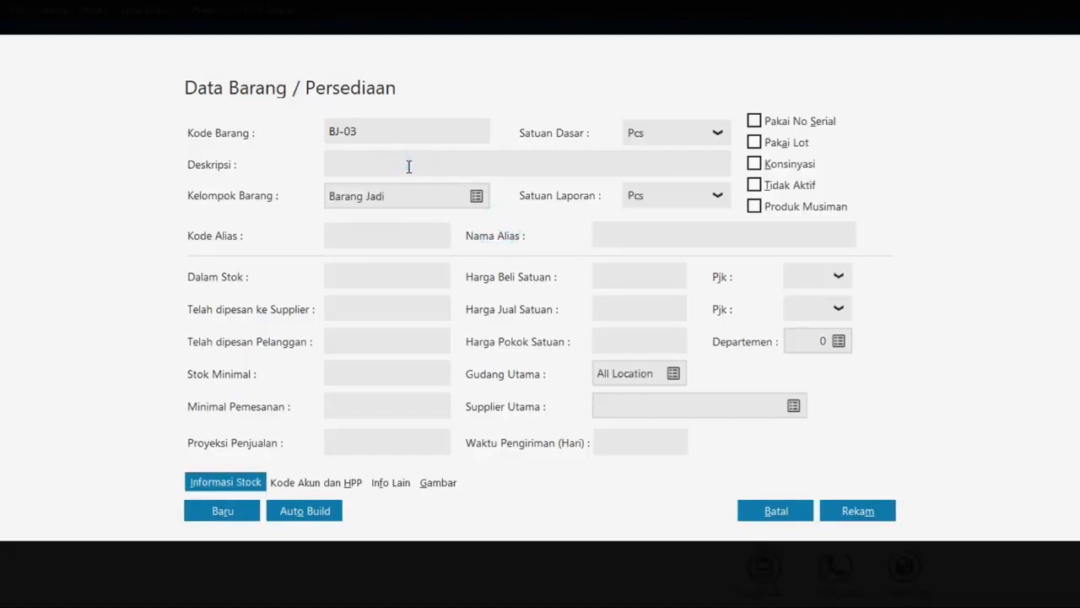
# - Copy Donat from the PDF into the description of item BJ-03
pyautogui.hotkey('alt', 'Tab')
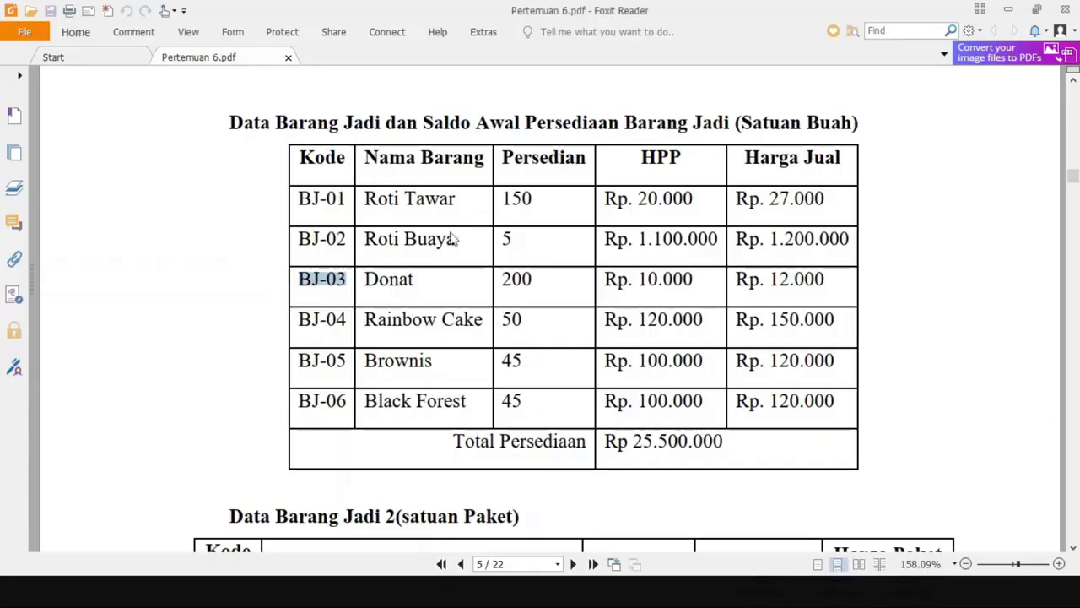
pyautogui.doubleClick(425, 280)
pyautogui.hotkey('ctrl', 'c')
pyautogui.hotkey('alt', 'Tab')
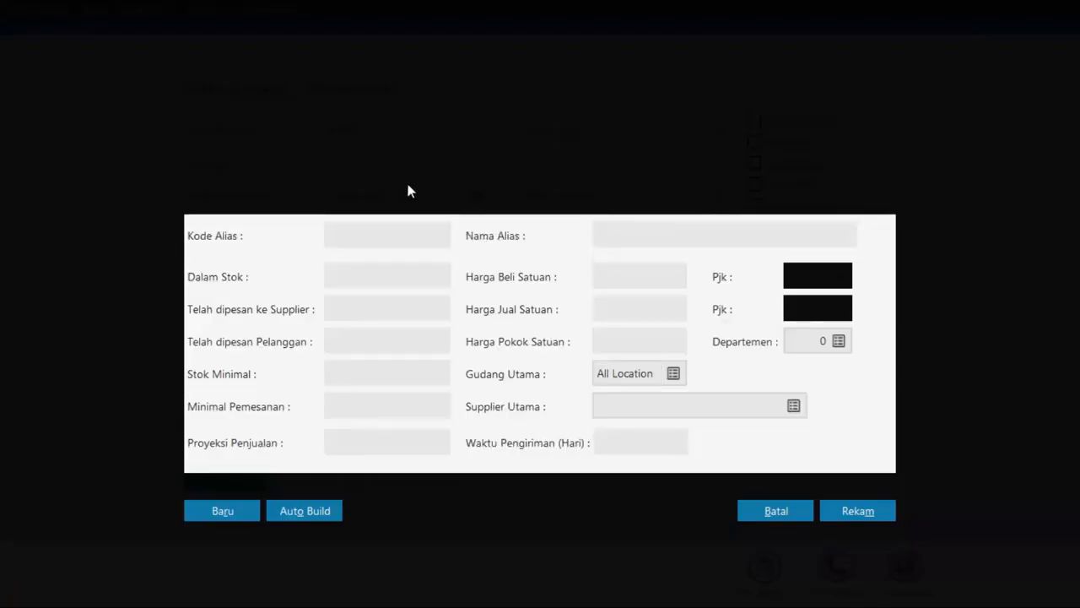
pyautogui.hotkey('ctrl', 'v')
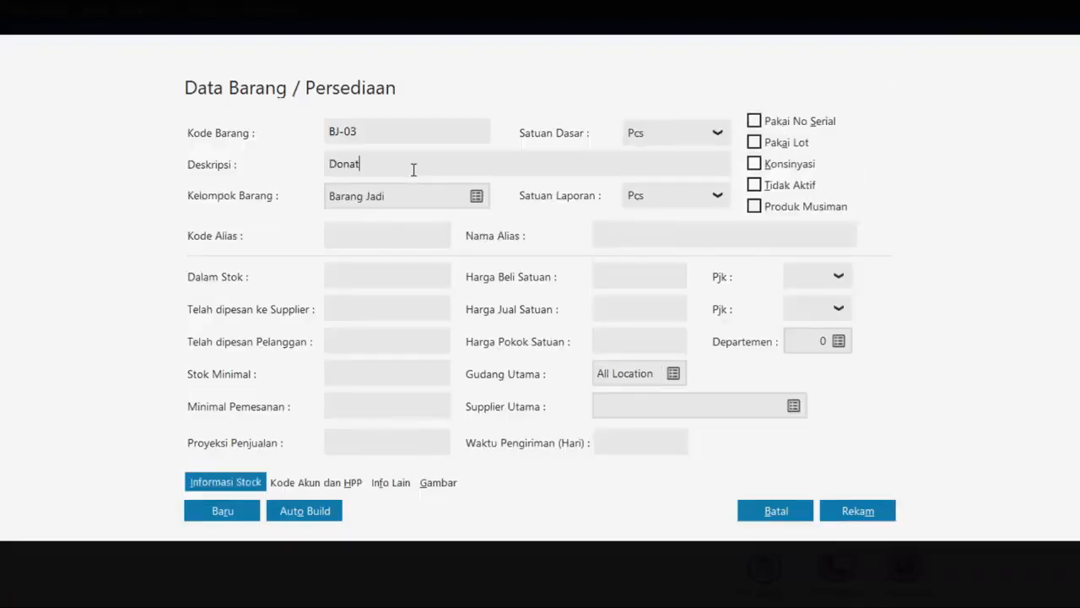
# - Set item BJ-03's base unit to Buah and its unit selling price to 12,000
pyautogui.click(718, 135)
pyautogui.click(650, 235)
pyautogui.hotkey('alt', 'Tab')
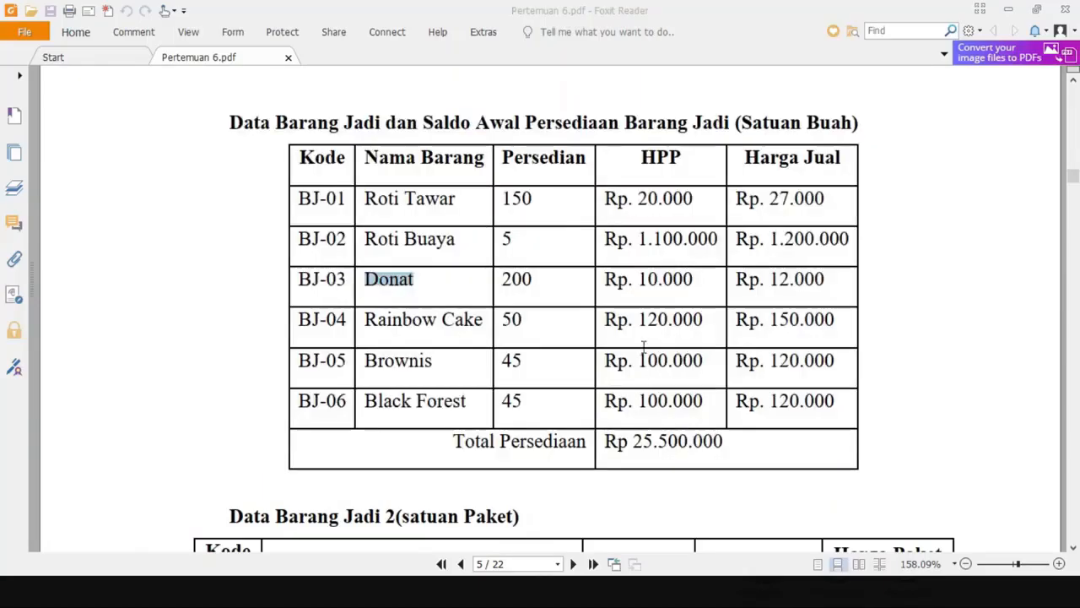
pyautogui.hotkey('alt', 'Tab')
pyautogui.hotkey('alt', 'Tab')
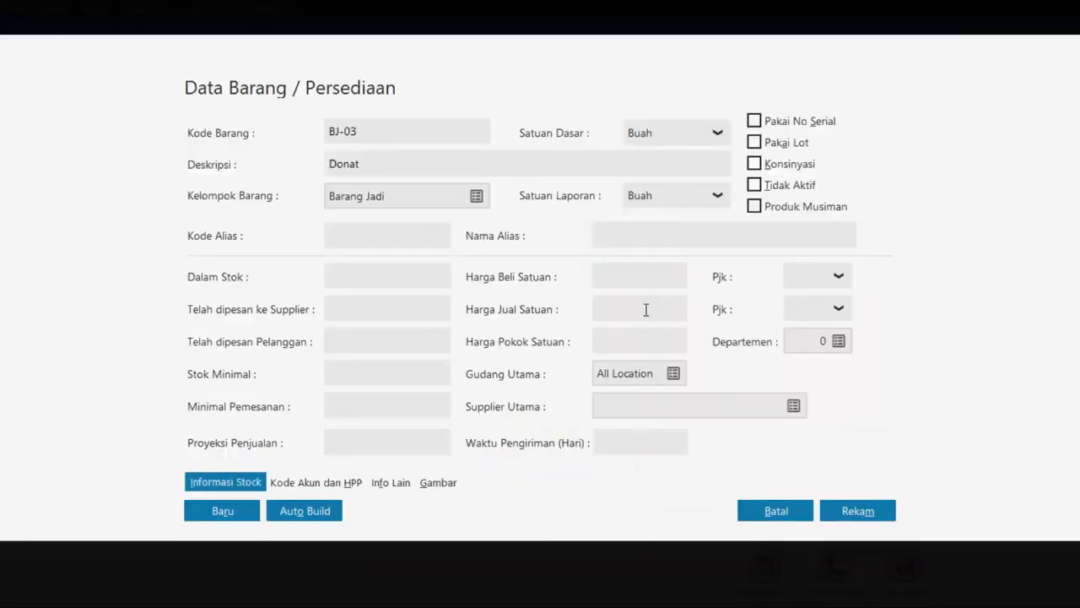
pyautogui.click(639, 310)
pyautogui.write('12.000')
pyautogui.press('Tab')
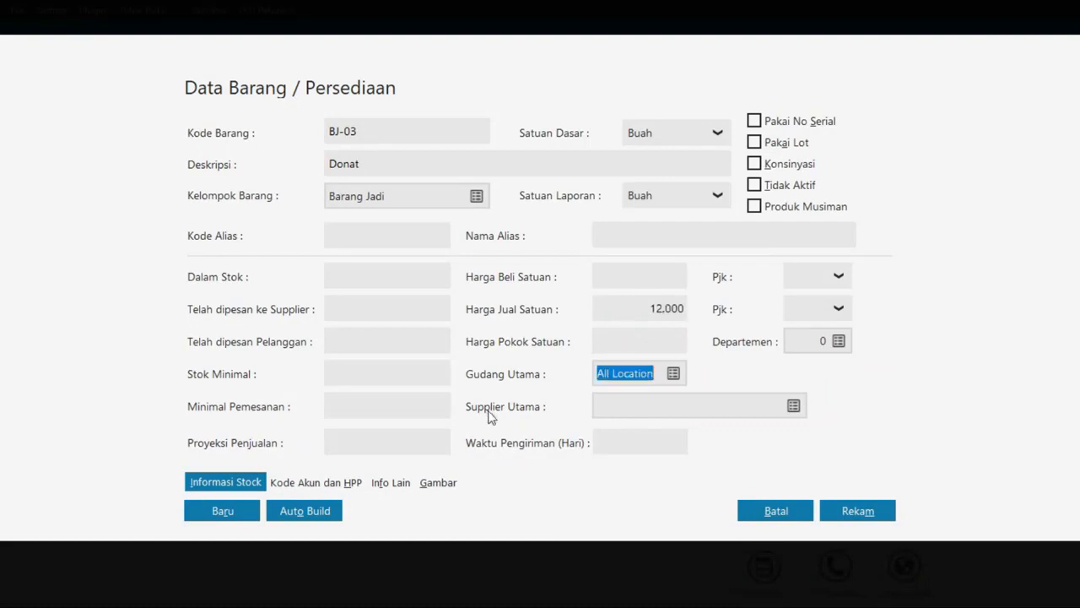
# - Start another item record and fill its item code with BJ-04 copied from the PDF
pyautogui.click(230, 504)
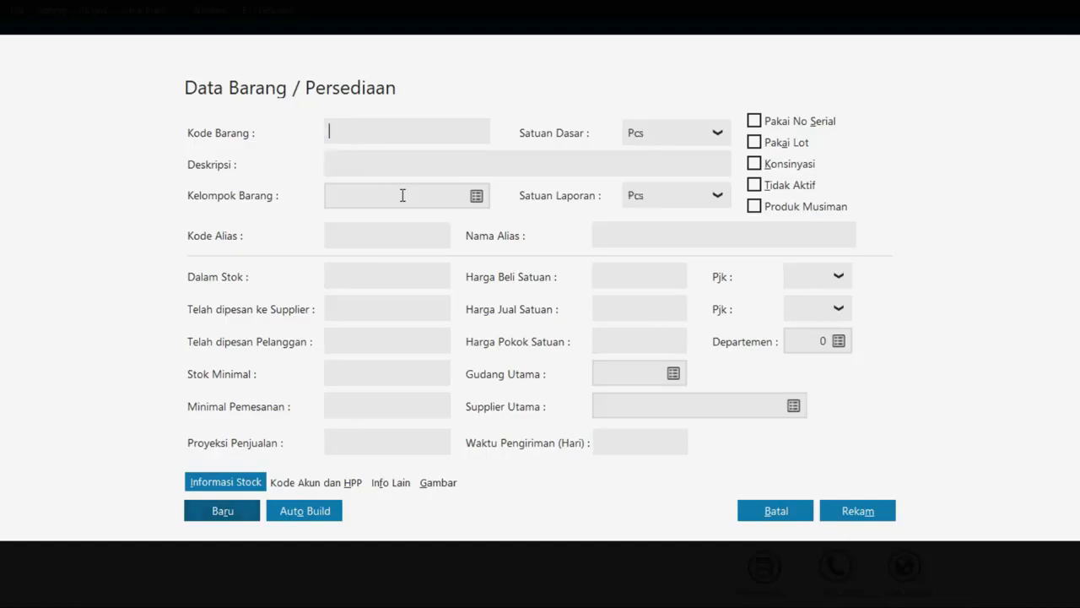
pyautogui.hotkey('alt', 'Tab')
pyautogui.click(341, 318)
pyautogui.moveTo(302, 319); pyautogui.dragTo(295, 317)
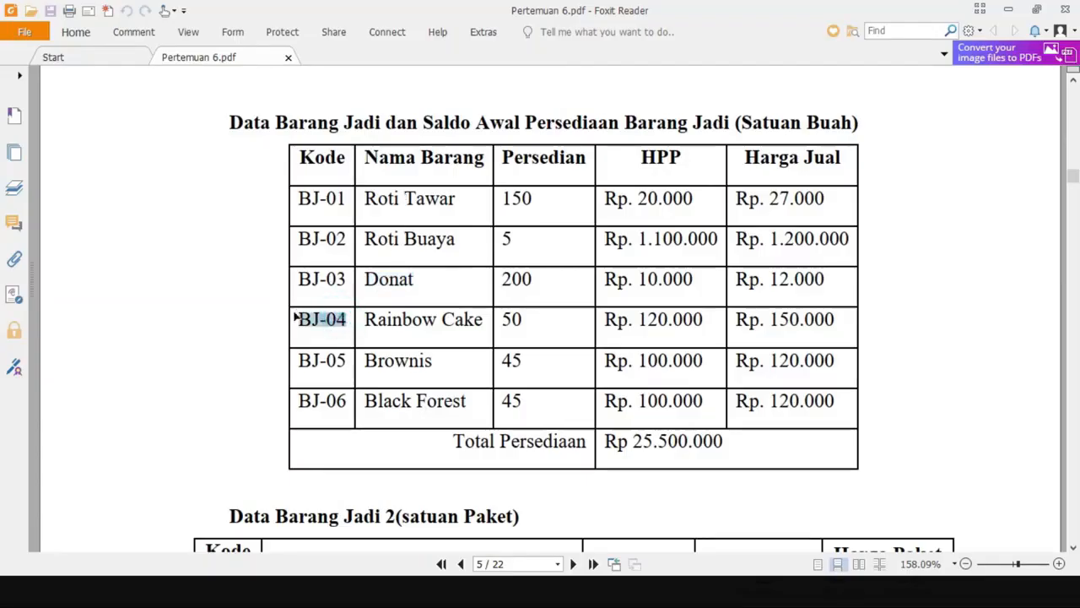
pyautogui.hotkey('alt', 'Tab')
pyautogui.hotkey('ctrl', 'v')
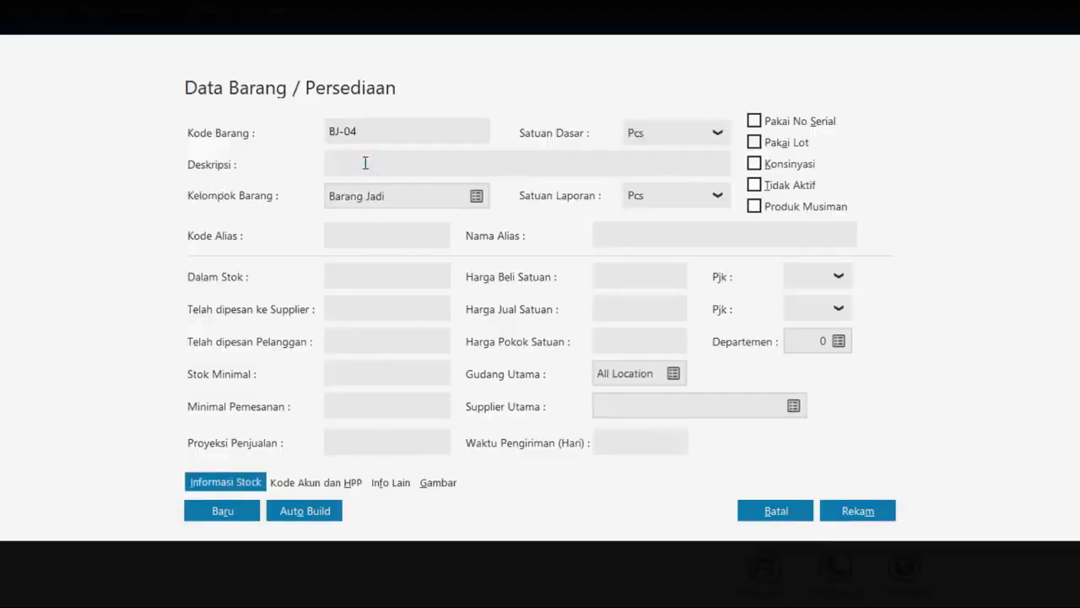
# - Copy Rainbow Cake from the PDF into the description of item BJ-04
pyautogui.click(365, 162)
pyautogui.hotkey('alt', 'Tab')
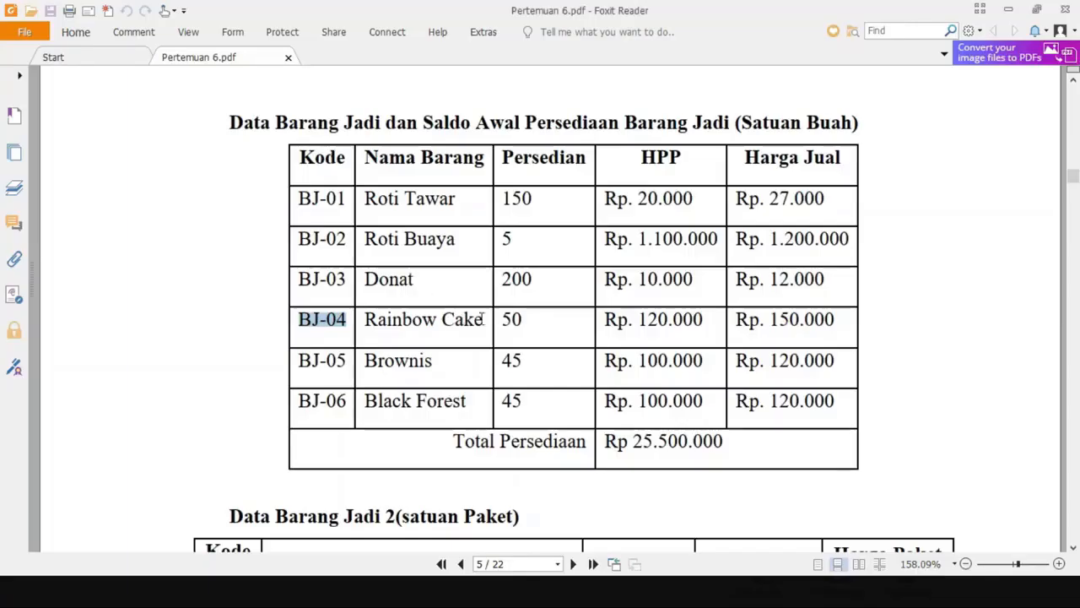
pyautogui.moveTo(485, 319); pyautogui.dragTo(366, 320)
pyautogui.hotkey('alt', 'Tab')
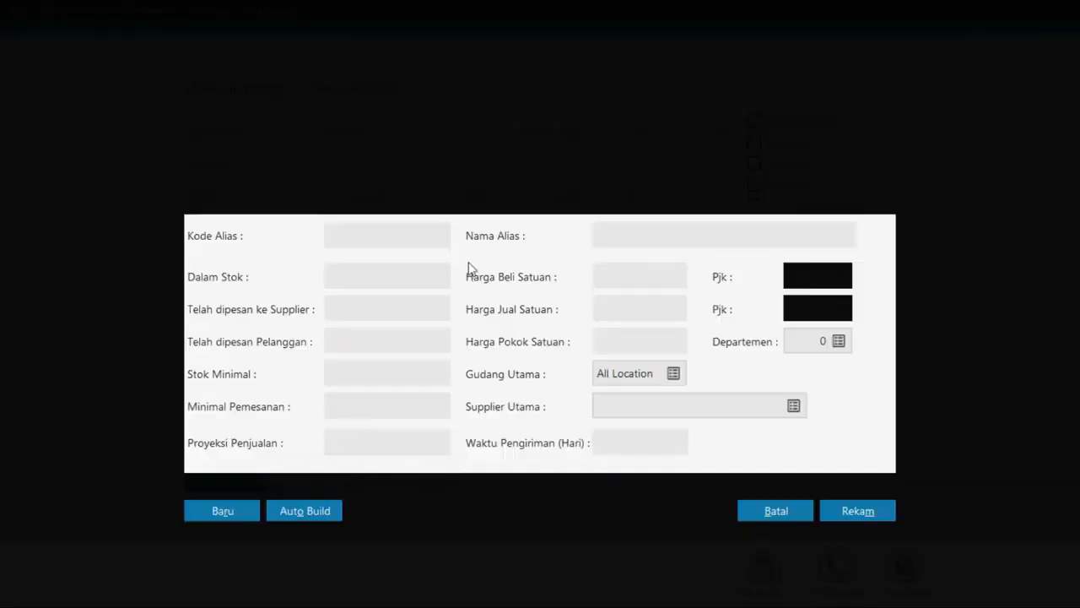
pyautogui.hotkey('ctrl', 'v')
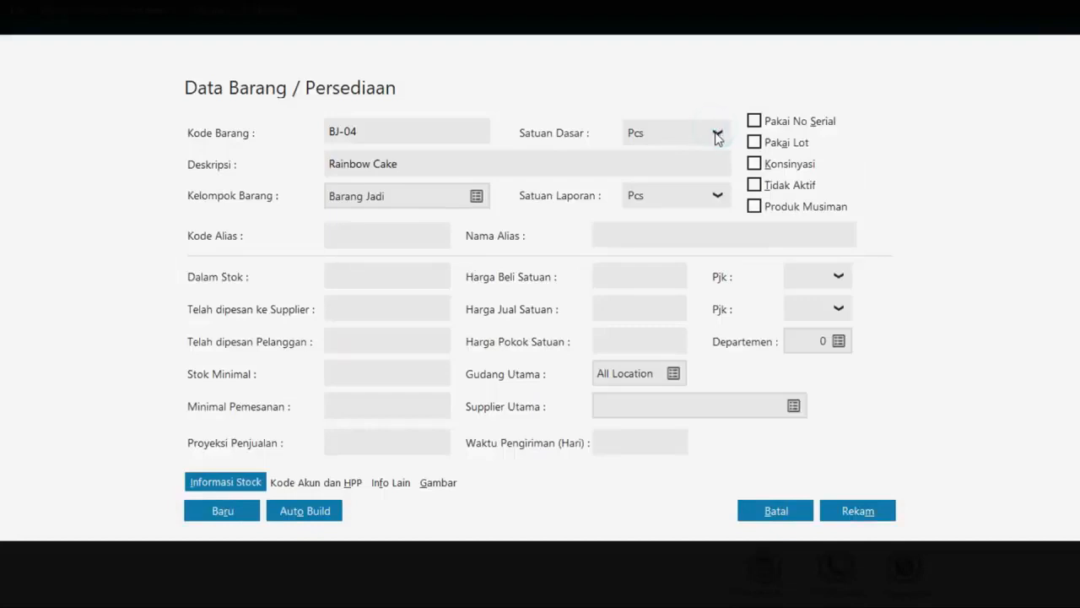
# - Set item BJ-04's base unit to Buah and its unit selling price to 150,000
pyautogui.click(717, 135)
pyautogui.click(633, 226)
pyautogui.click(617, 307)
pyautogui.click(619, 310)
pyautogui.click(620, 311)
pyautogui.hotkey('alt', 'Tab')
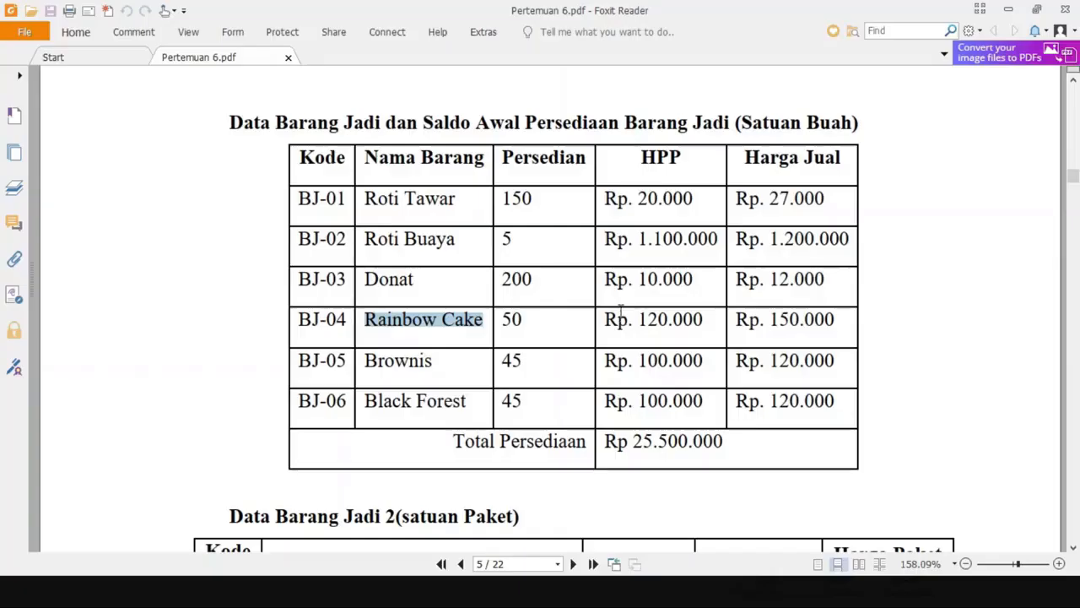
pyautogui.hotkey('alt', 'Tab')
pyautogui.write('1')
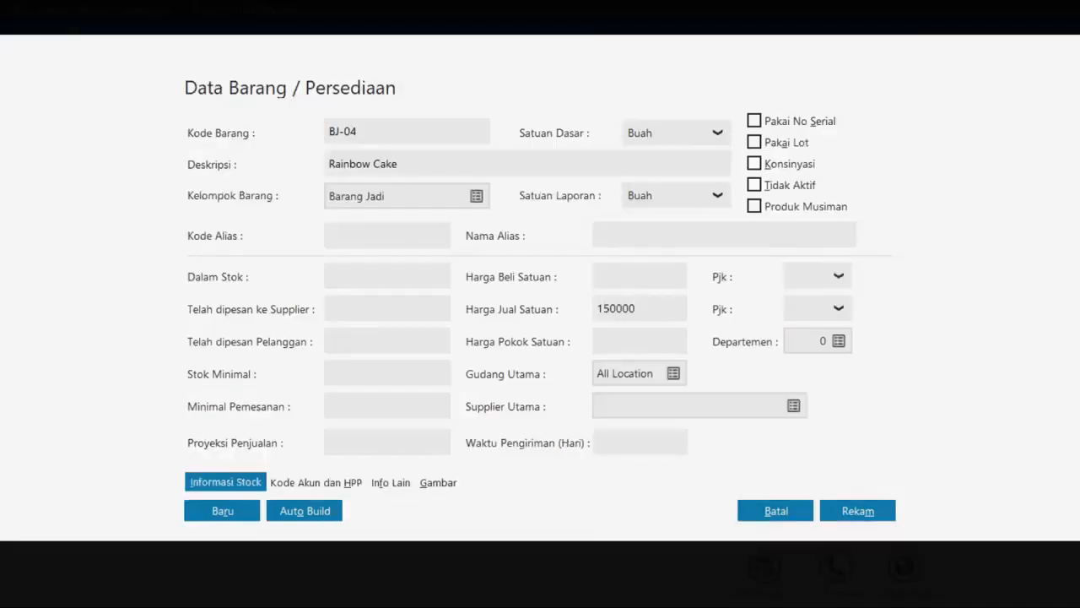
pyautogui.press('Tab')
# - Start another item record and fill its item code with BJ-05 copied from the PDF
pyautogui.click(222, 518)
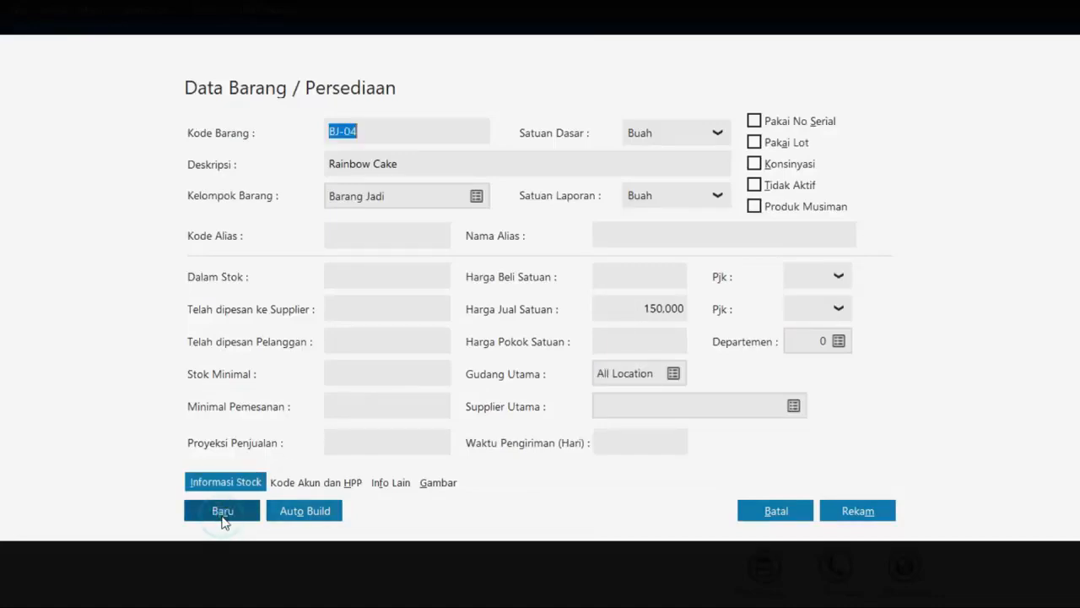
pyautogui.hotkey('alt', 'Tab')
pyautogui.moveTo(351, 363); pyautogui.dragTo(300, 364)
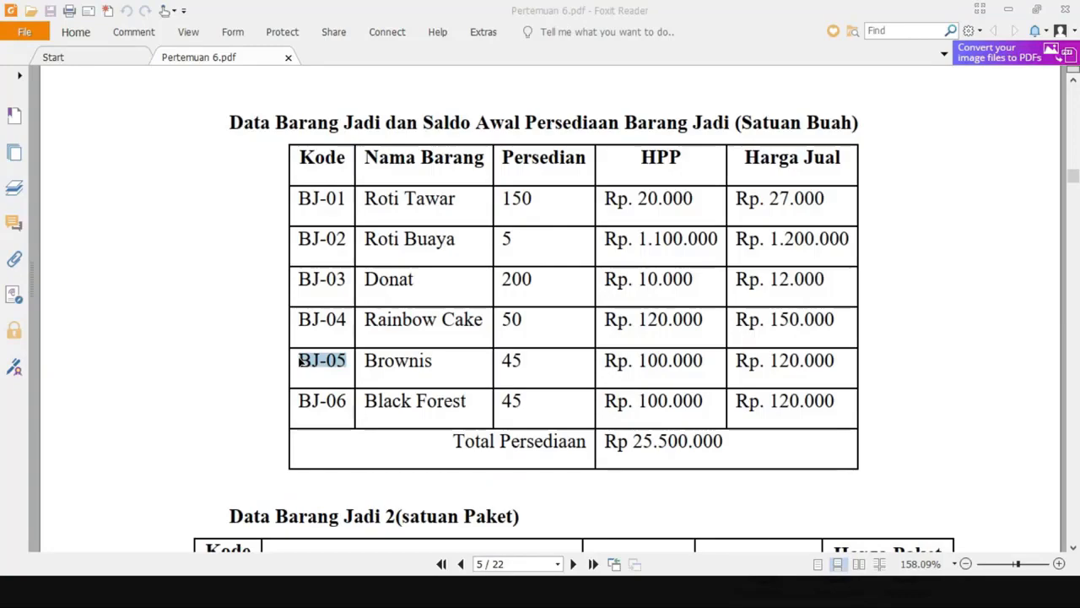
pyautogui.hotkey('alt', 'Tab')
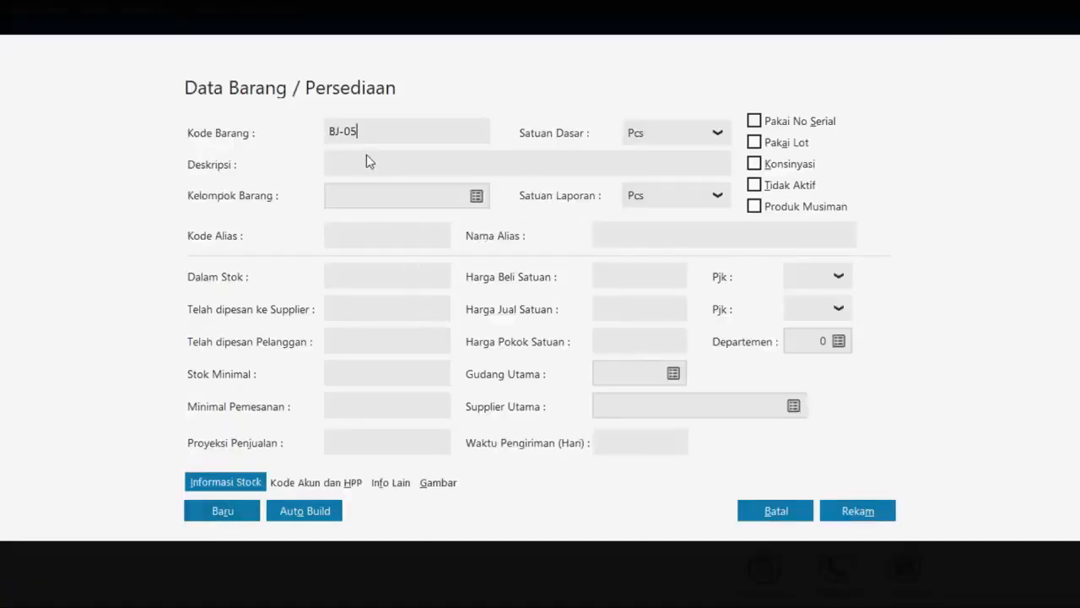
# - Copy Brownis from the PDF into the description of item BJ-05
pyautogui.click(367, 162)
pyautogui.hotkey('alt', 'Tab')
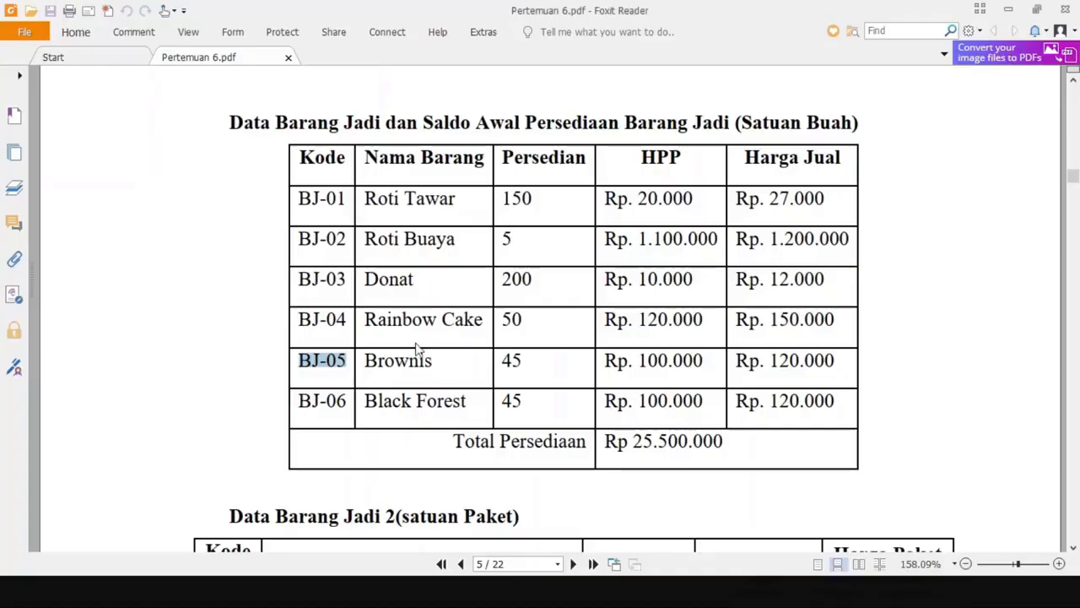
pyautogui.doubleClick(396, 360)
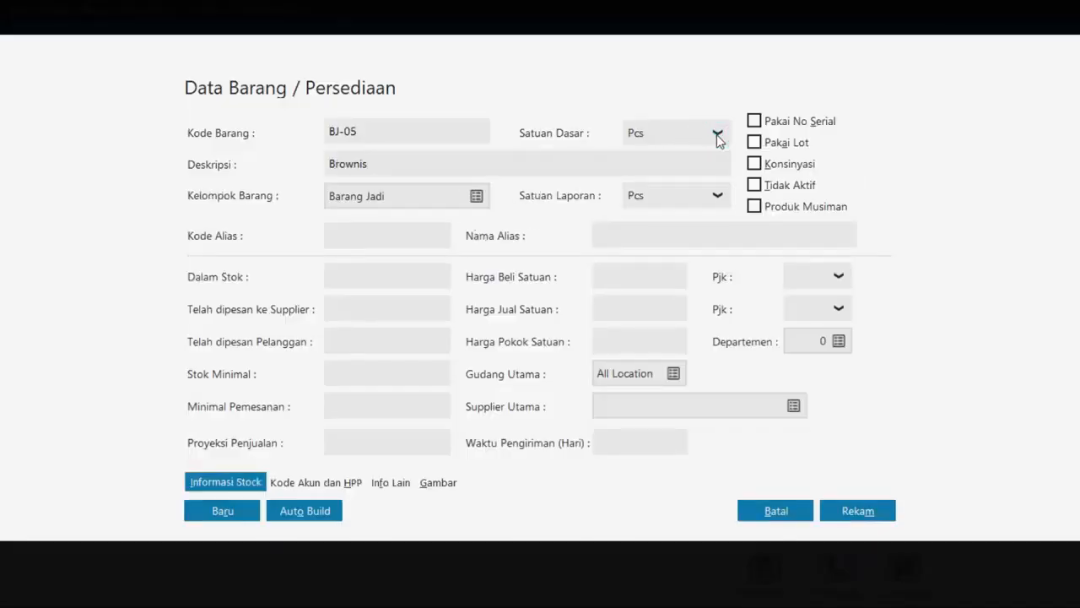
# - Set item BJ-05's base unit to Buah and its unit selling price to 120,000
pyautogui.click(717, 134)
pyautogui.click(649, 226)
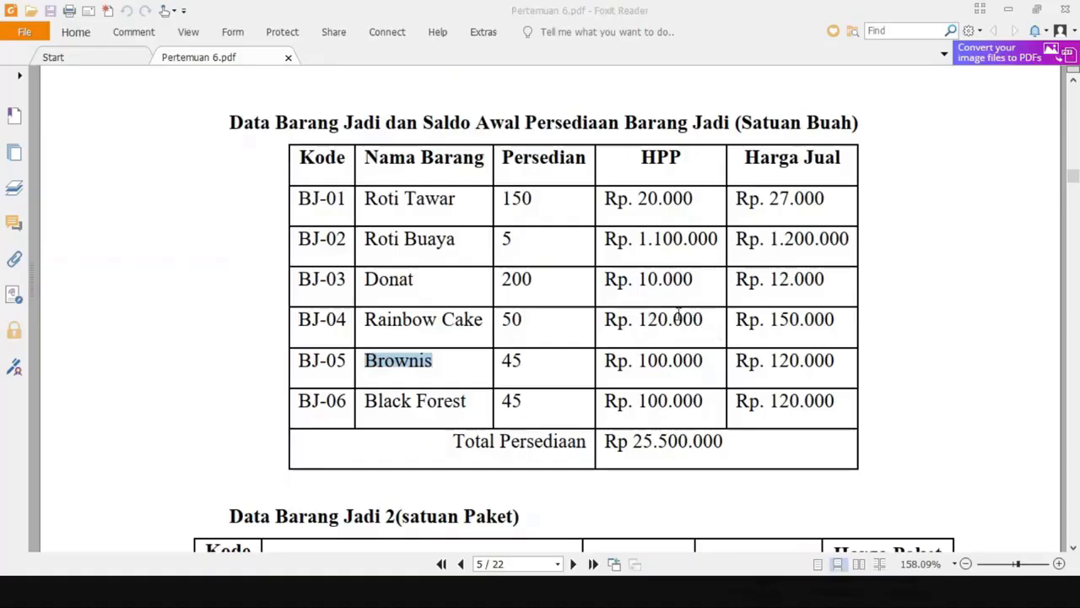
pyautogui.hotkey('alt', 'Tab')
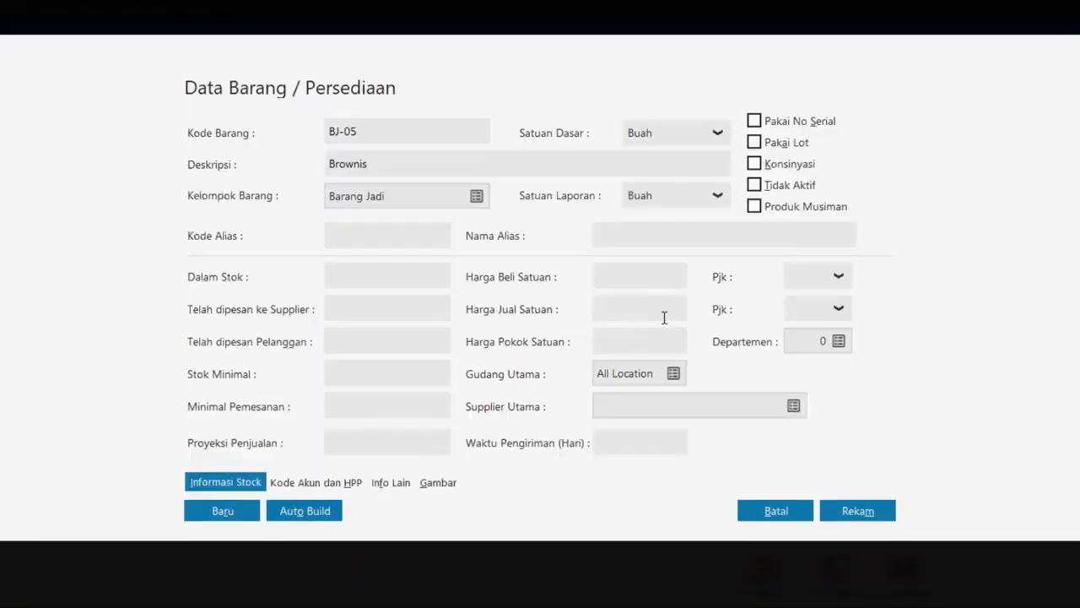
pyautogui.click(644, 314)
pyautogui.write('120.000')
pyautogui.press('Tab')
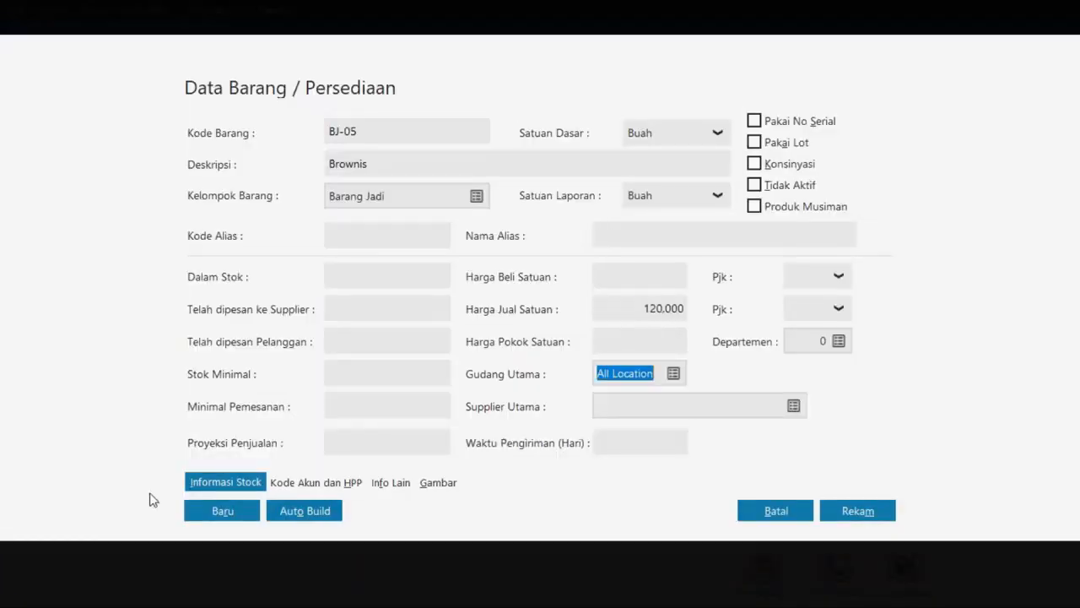
# - Start another item record and fill its item code with BJ-06 copied from the PDF
pyautogui.click(203, 513)
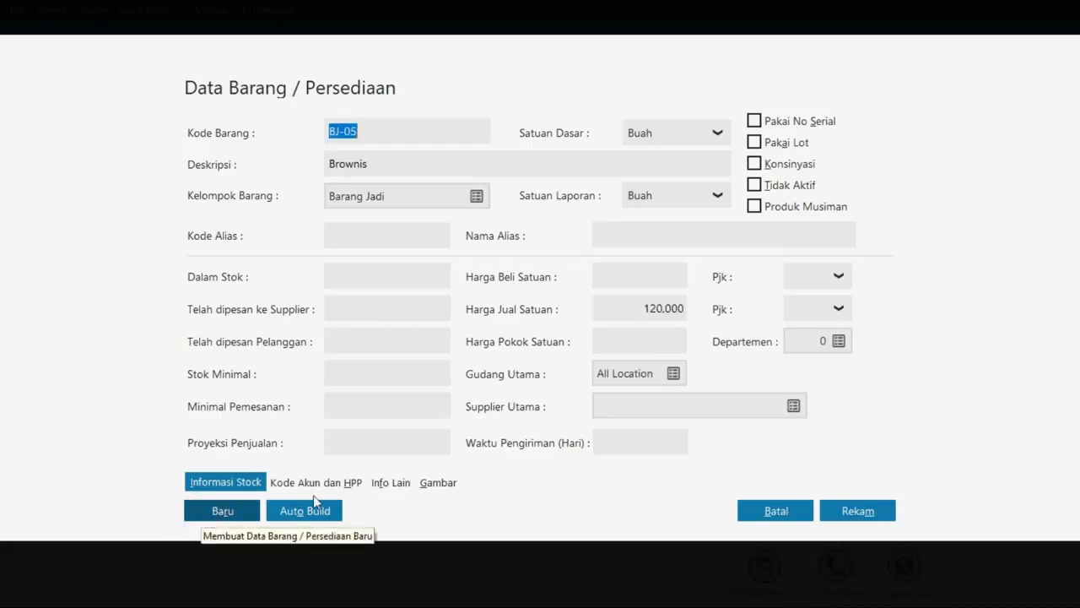
pyautogui.click(239, 511)
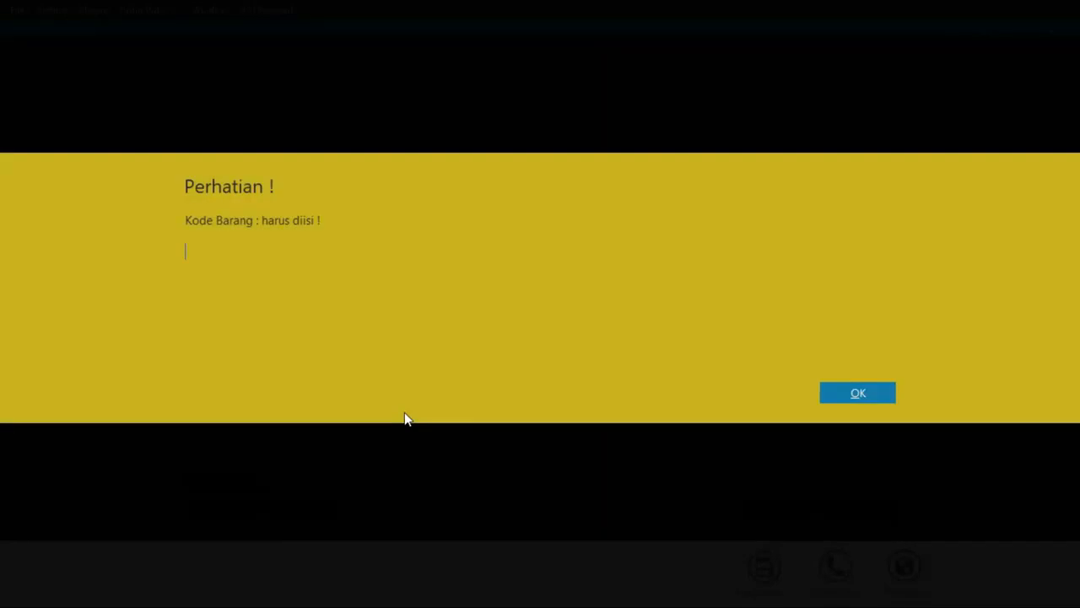
pyautogui.click(857, 393)
pyautogui.hotkey('alt', 'Tab')
pyautogui.moveTo(351, 409); pyautogui.dragTo(299, 402)
pyautogui.hotkey('ctrl', 'c')
pyautogui.hotkey('alt', 'Tab')
pyautogui.hotkey('ctrl', 'v')
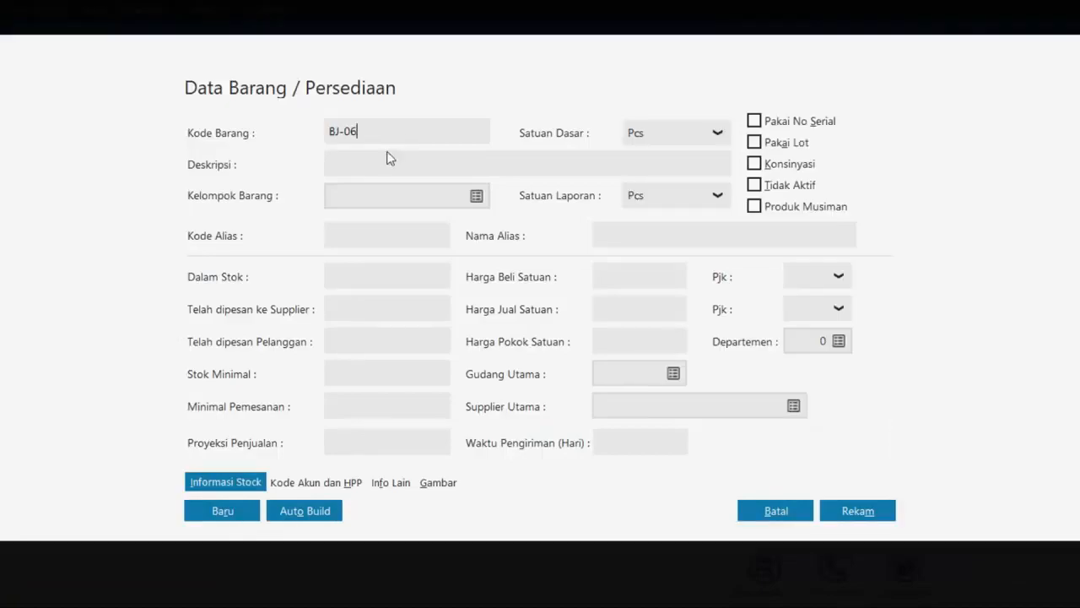
# - Copy Black Forest from the PDF into the description of item BJ-06
pyautogui.click(379, 164)
pyautogui.hotkey('alt', 'Tab')
pyautogui.moveTo(469, 403); pyautogui.dragTo(361, 401)
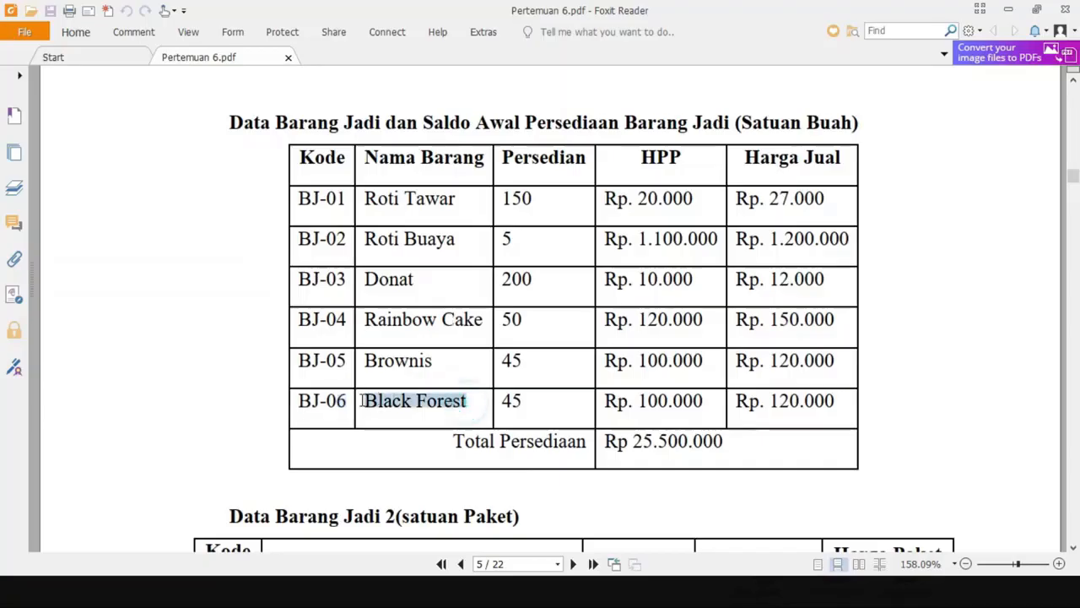
pyautogui.hotkey('ctrl', 'c')
pyautogui.hotkey('alt', 'Tab')
pyautogui.click(400, 165)
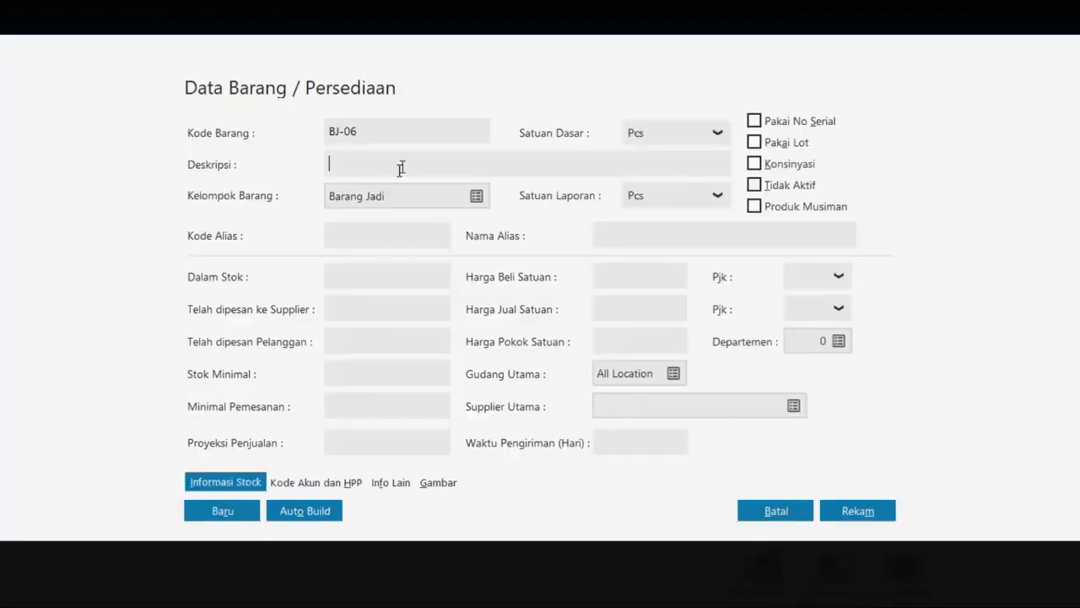
pyautogui.hotkey('ctrl', 'v')
# - Set item BJ-06's base unit to Buah and its unit selling price to 120,000
pyautogui.click(717, 134)
pyautogui.click(655, 229)
pyautogui.click(651, 315)
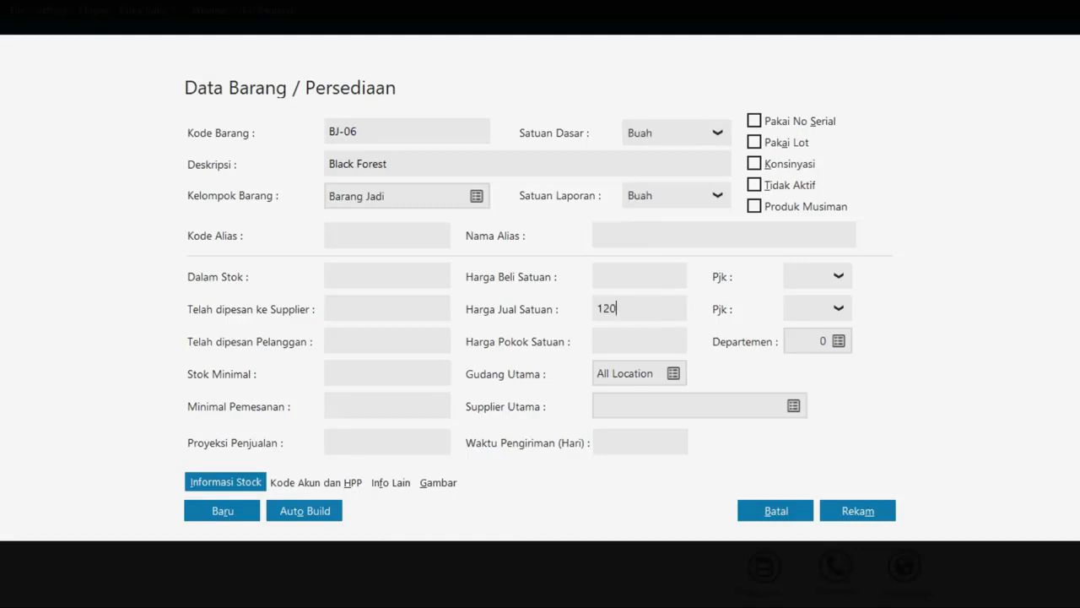
pyautogui.press('Tab')
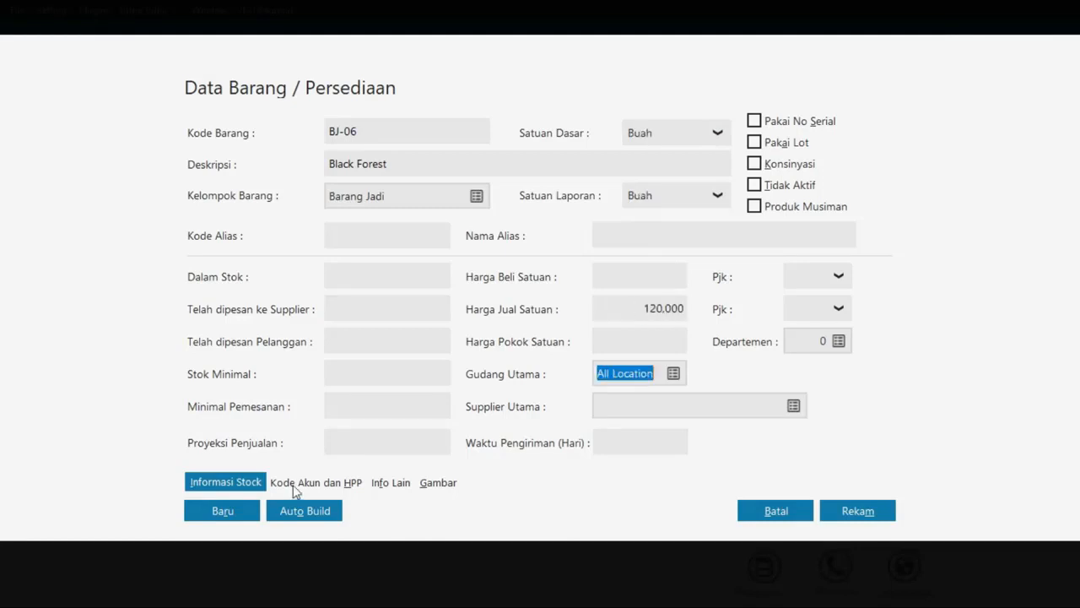
# - Start another item record and fill its item code with R-DR from the PDF's Data Barang Jadi 2 table
pyautogui.click(217, 515)
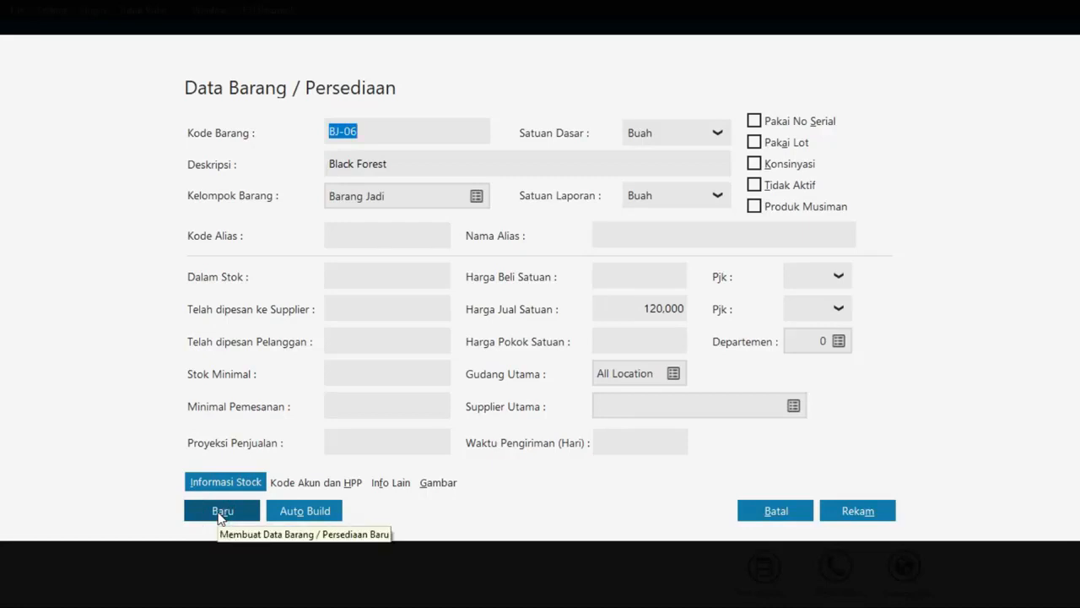
pyautogui.click(219, 513)
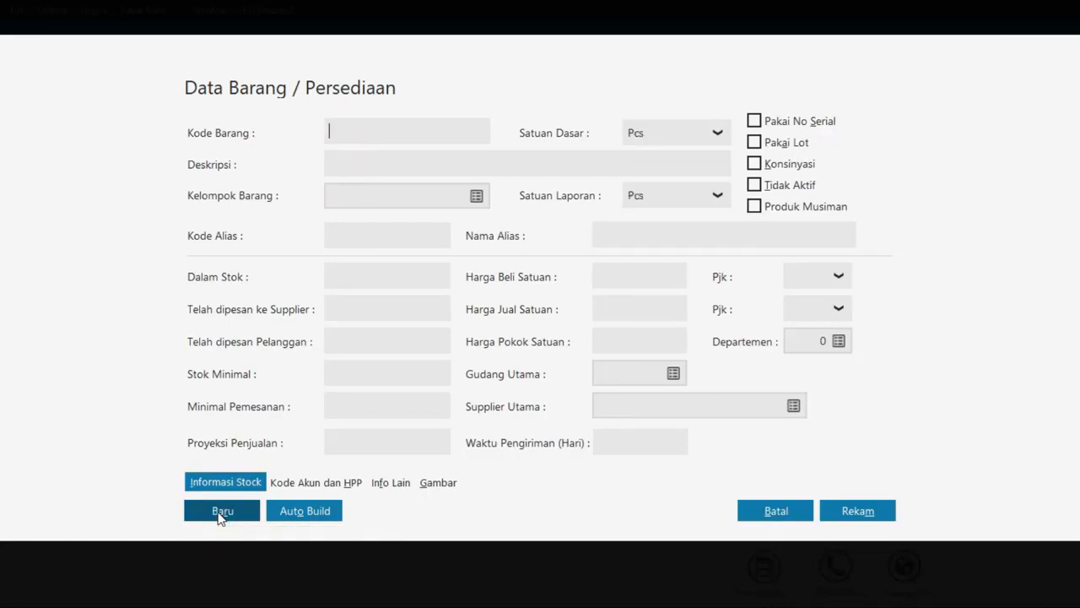
pyautogui.hotkey('alt', 'Tab')
pyautogui.scroll(-7, 249, 435)
pyautogui.scroll(-1, 249, 435)
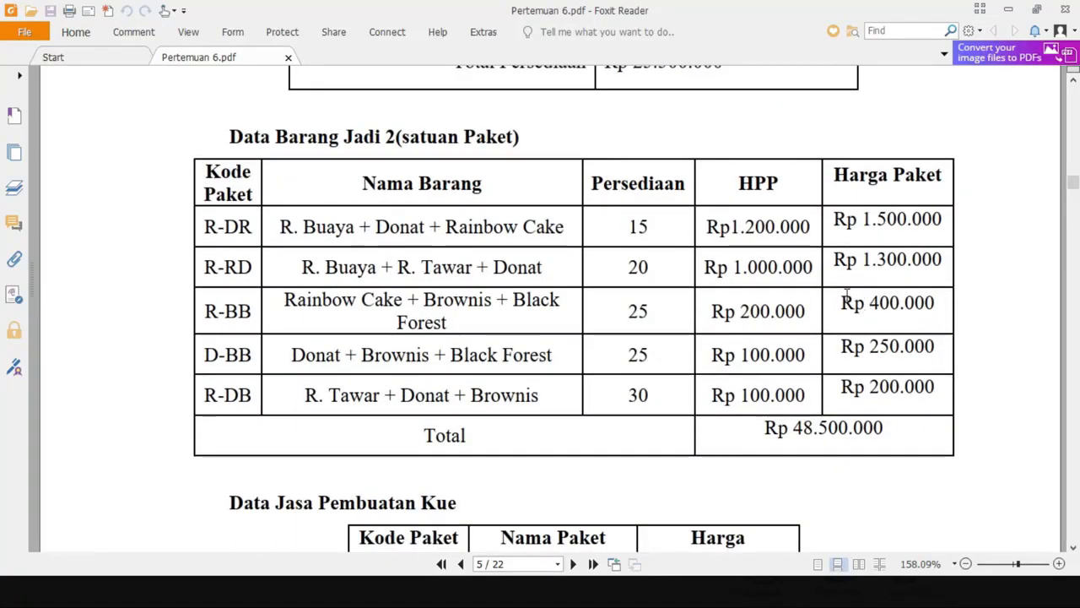
pyautogui.hotkey('alt', 'Tab')
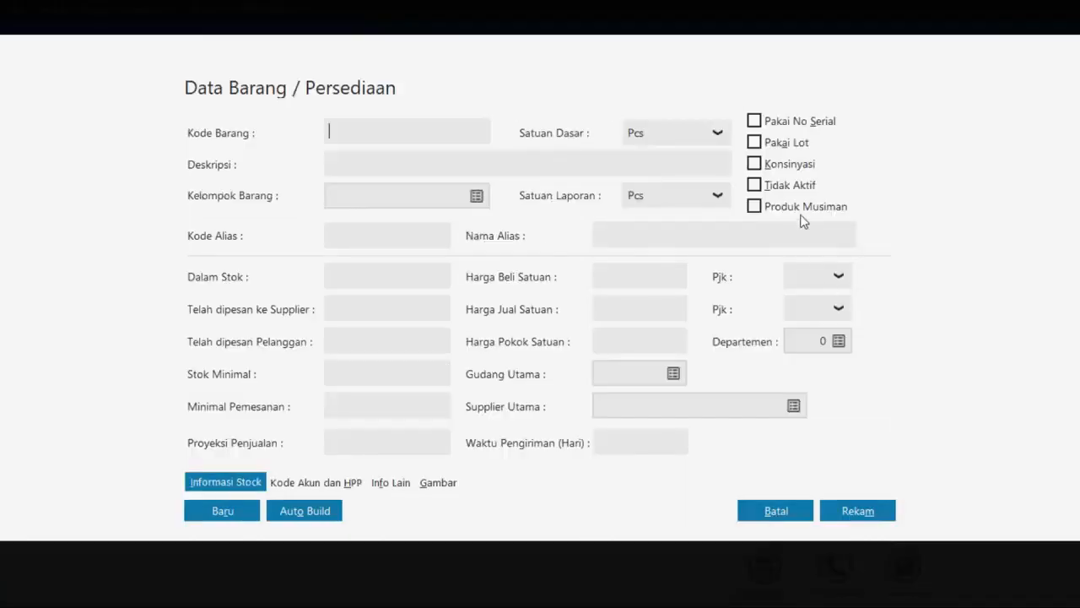
pyautogui.hotkey('alt', 'Tab')
pyautogui.moveTo(244, 224); pyautogui.dragTo(202, 232)
pyautogui.hotkey('ctrl', 'c')
pyautogui.hotkey('alt', 'Tab')
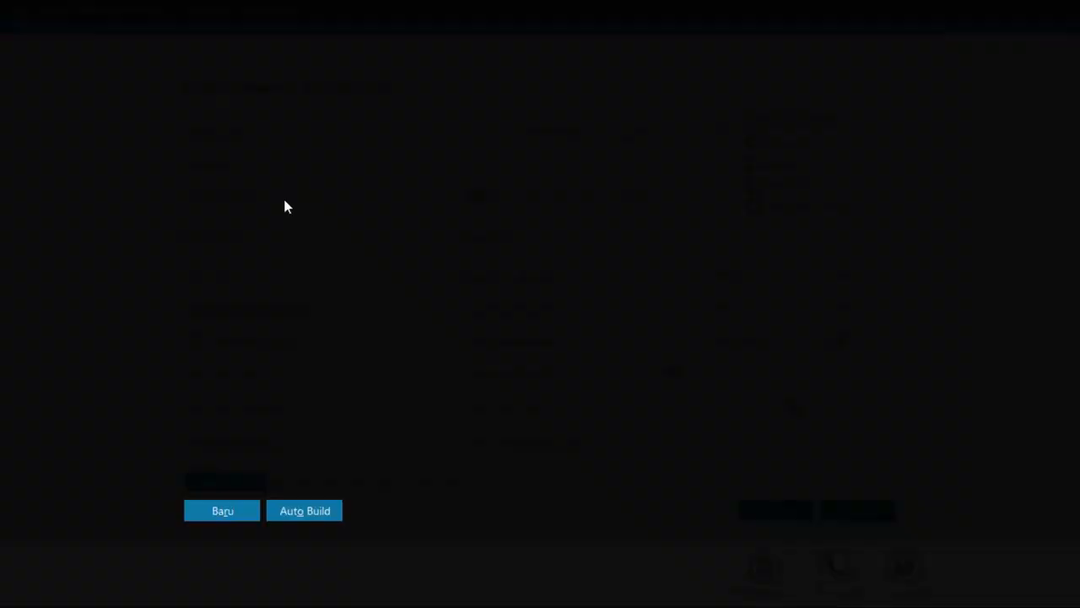
pyautogui.hotkey('ctrl', 'v')
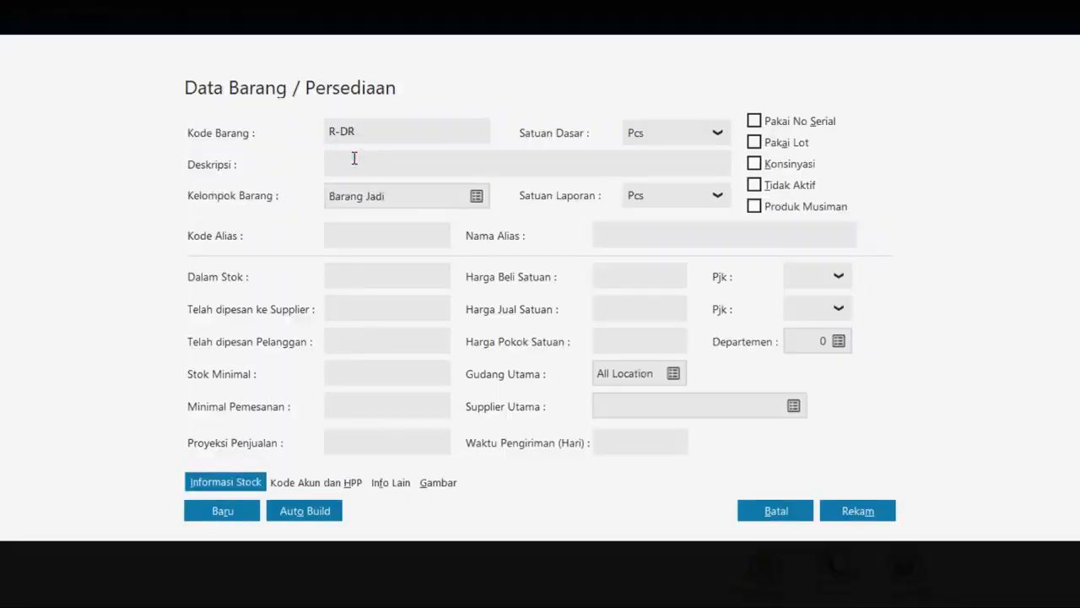
# - Copy R. Buaya + Donat + Rainbow Cake from the PDF into the description of item R-DR
pyautogui.hotkey('alt', 'Tab')
pyautogui.moveTo(570, 226); pyautogui.dragTo(284, 226)
pyautogui.hotkey('ctrl', 'c')
pyautogui.hotkey('alt', 'Tab')
pyautogui.click(386, 172)
pyautogui.hotkey('ctrl', 'v')
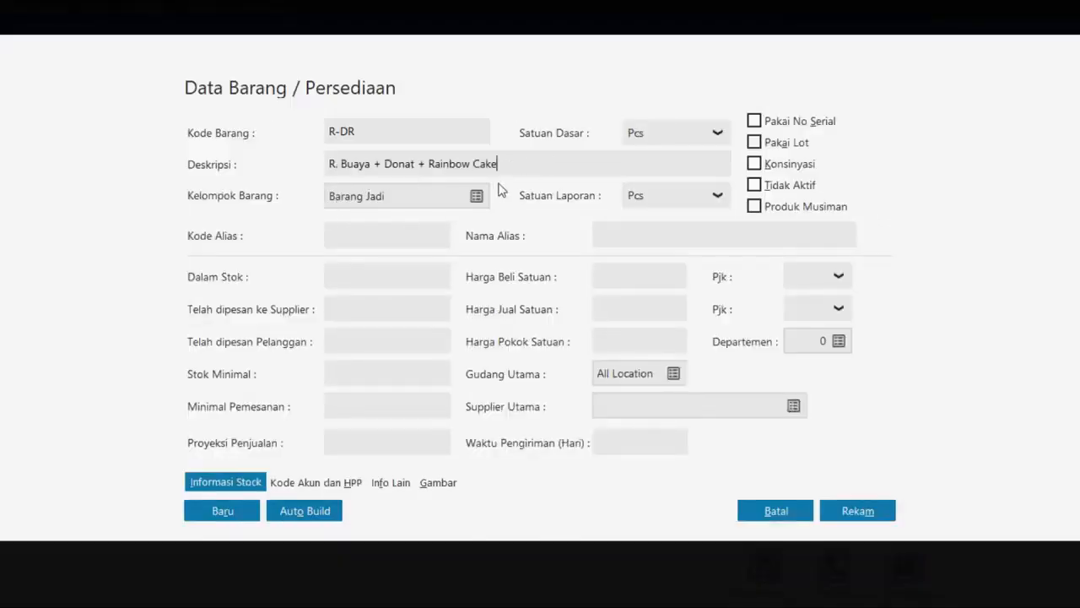
# - Set item R-DR's base unit to Paket and check its row in the PDF's Data Barang Jadi 2 table
pyautogui.click(718, 135)
pyautogui.click(643, 298)
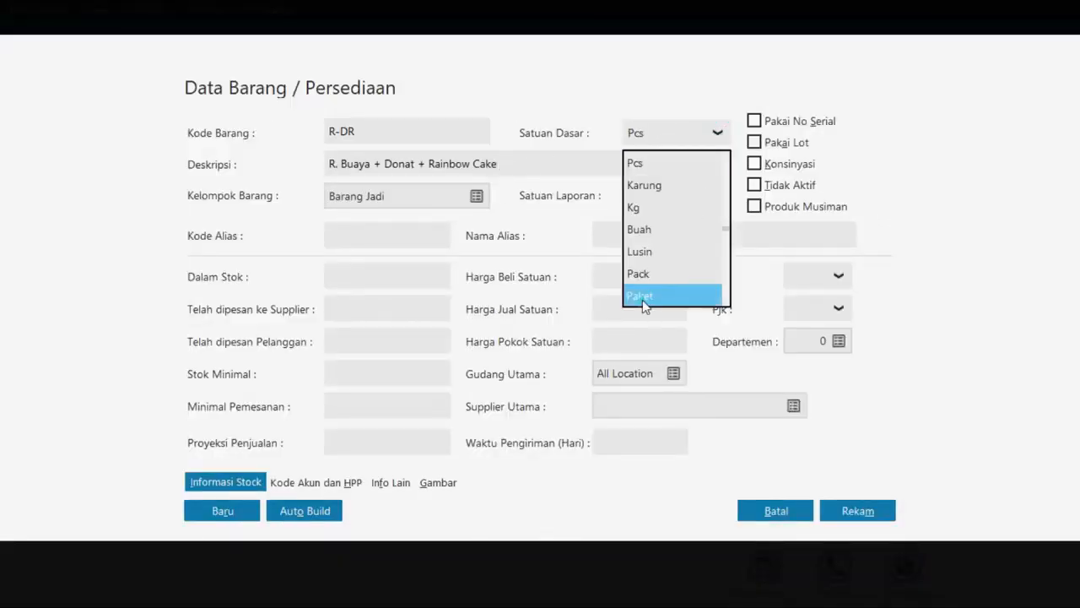
pyautogui.hotkey('alt', 'Tab')
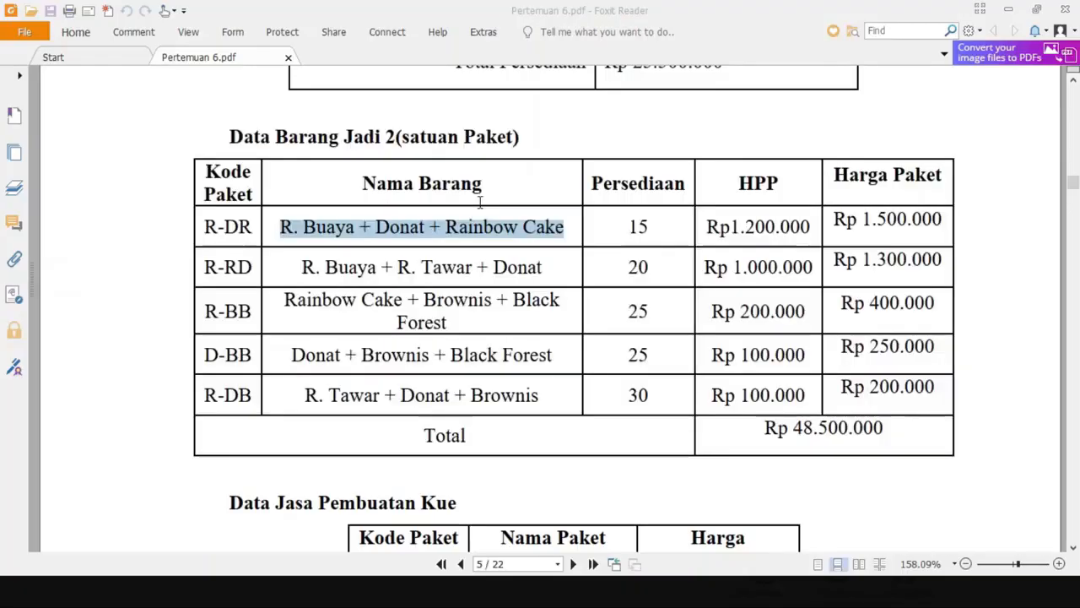
pyautogui.hotkey('alt', 'Tab')
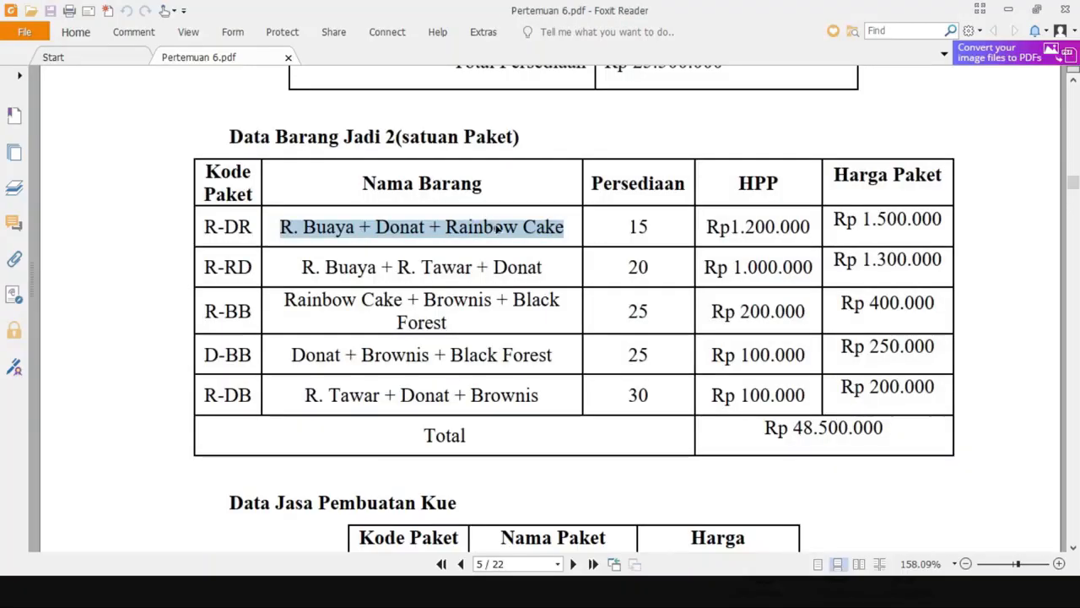
pyautogui.hotkey('alt', 'Tab')
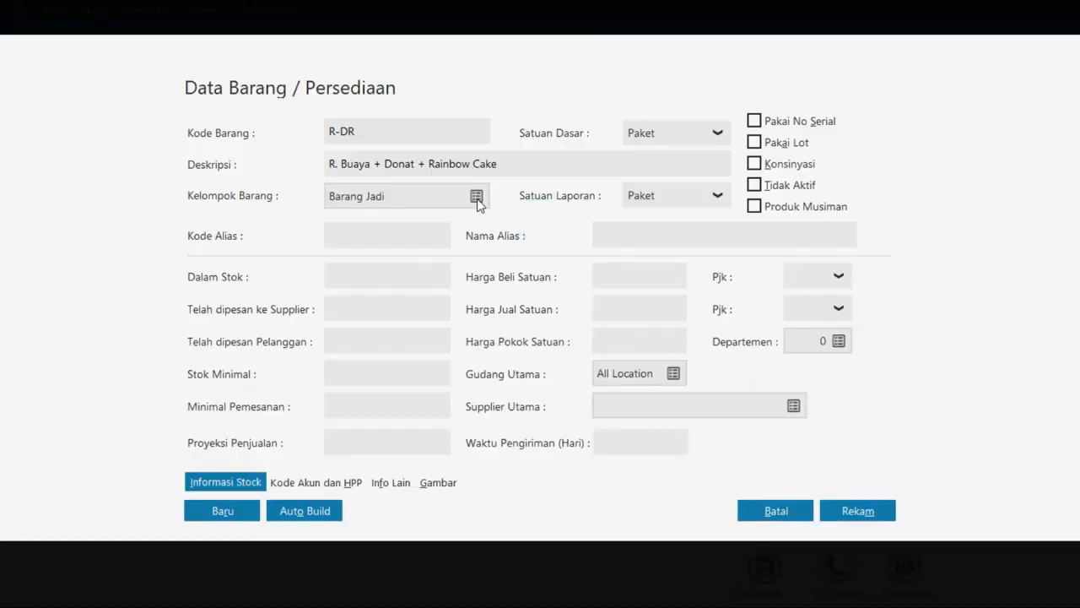
# - Edit the Barang Dalam Proses item group: rename it Barang Jadi 2 and mark its inventory as sold (Dijual)
pyautogui.click(476, 197)
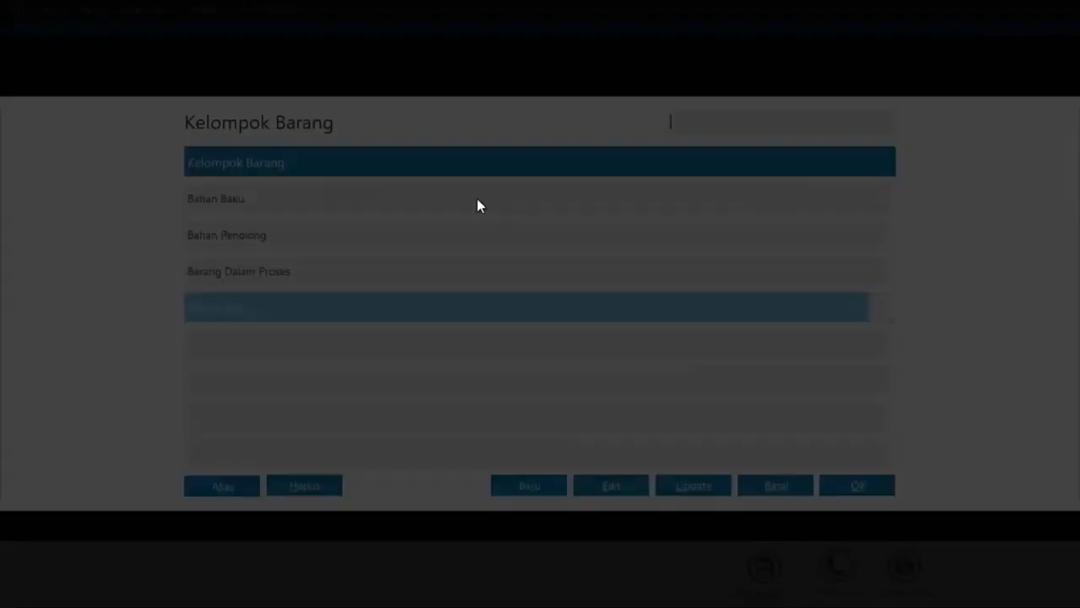
pyautogui.click(263, 272)
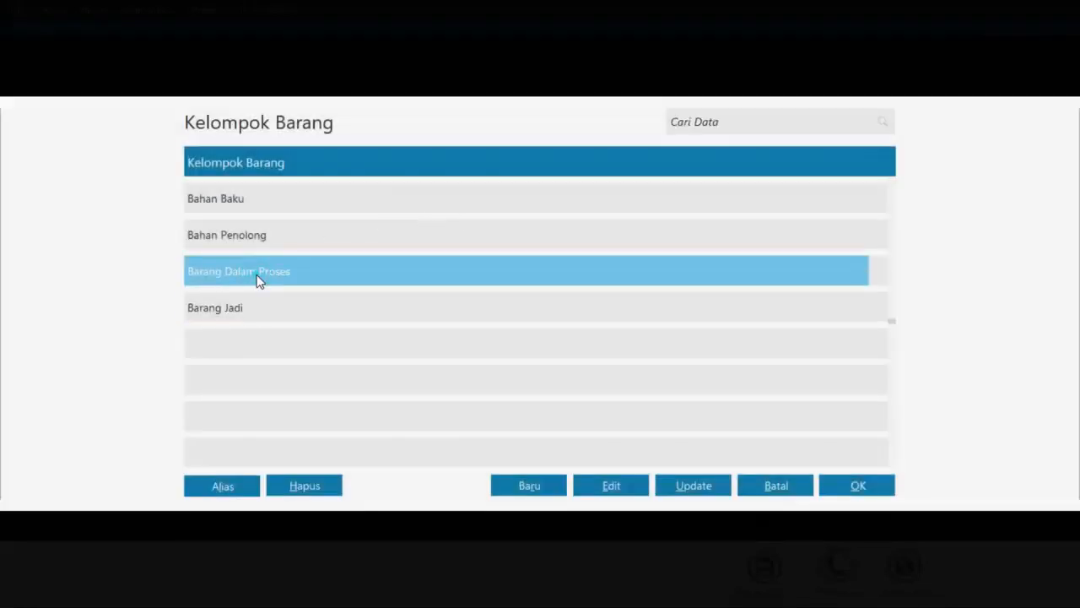
pyautogui.click(611, 486)
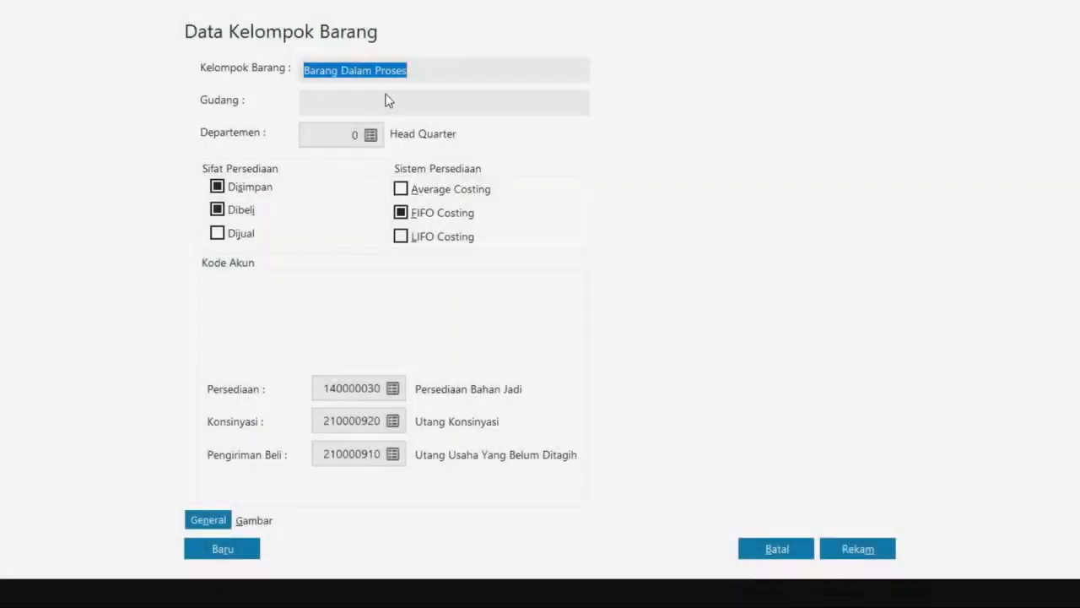
pyautogui.hotkey('alt', 'Tab')
pyautogui.hotkey('alt', 'Tab')
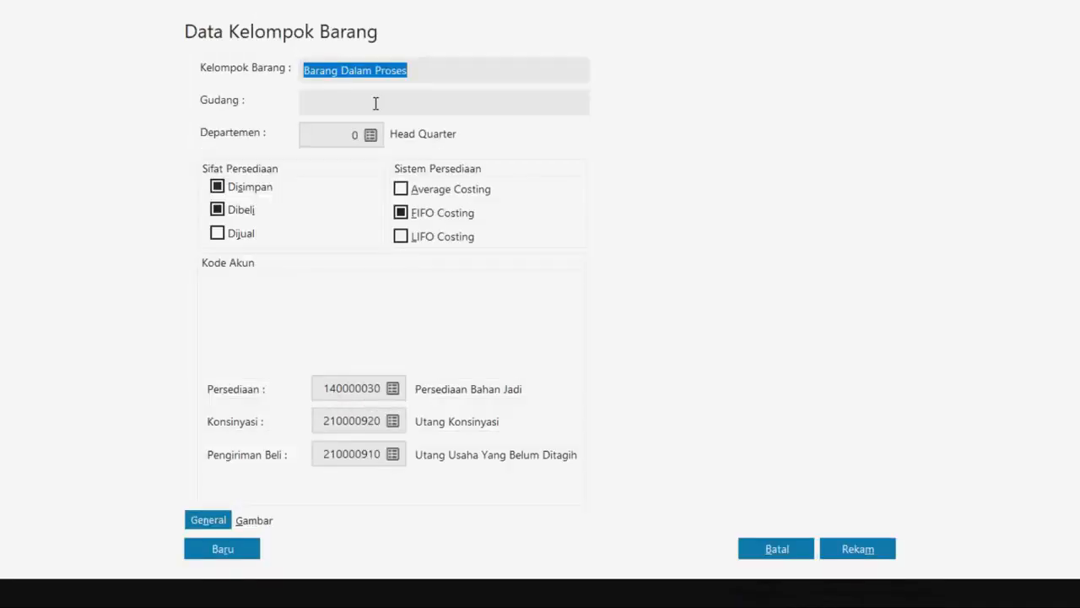
pyautogui.write('Barang Jadi 2')
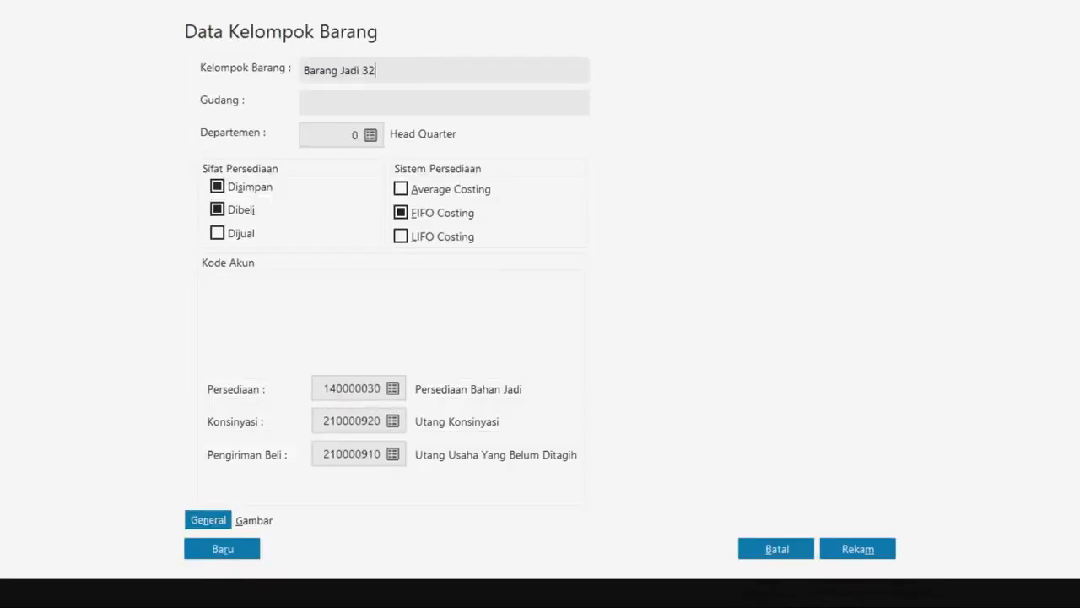
pyautogui.click(226, 234)
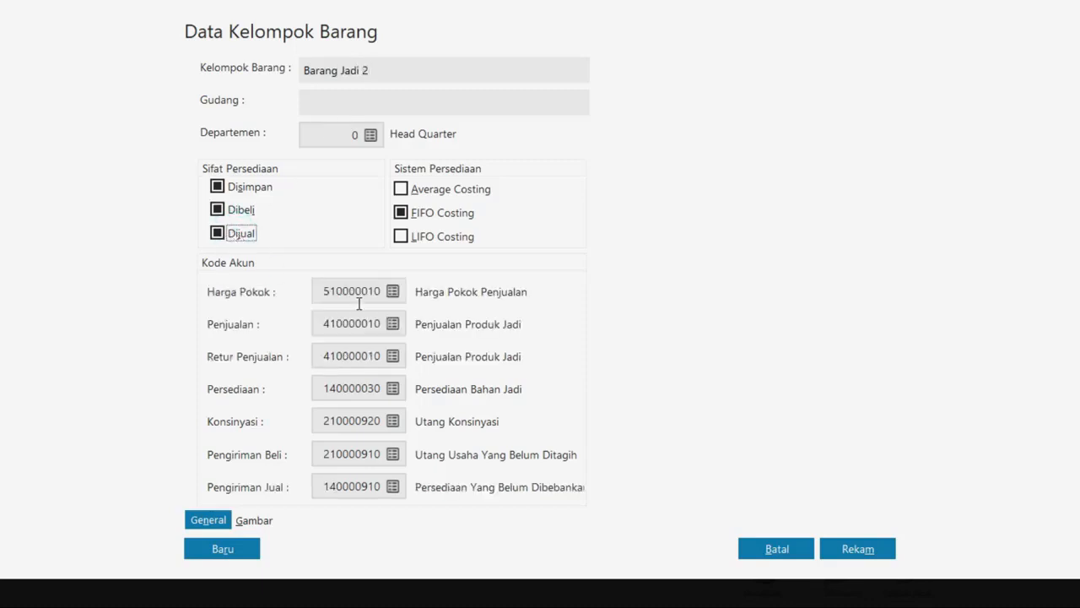
# - Set the Barang Jadi 2 group's inventory account to 140000040 Persediaan Bahan Jadi 2, save it, and apply the account codes to all its products
pyautogui.click(392, 323)
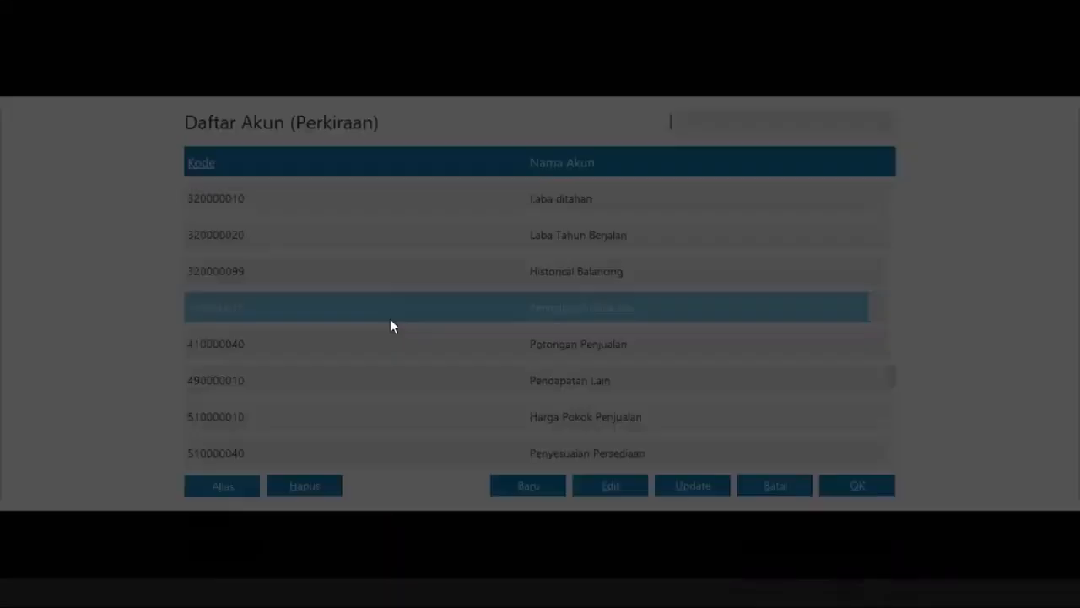
pyautogui.click(772, 487)
pyautogui.click(393, 387)
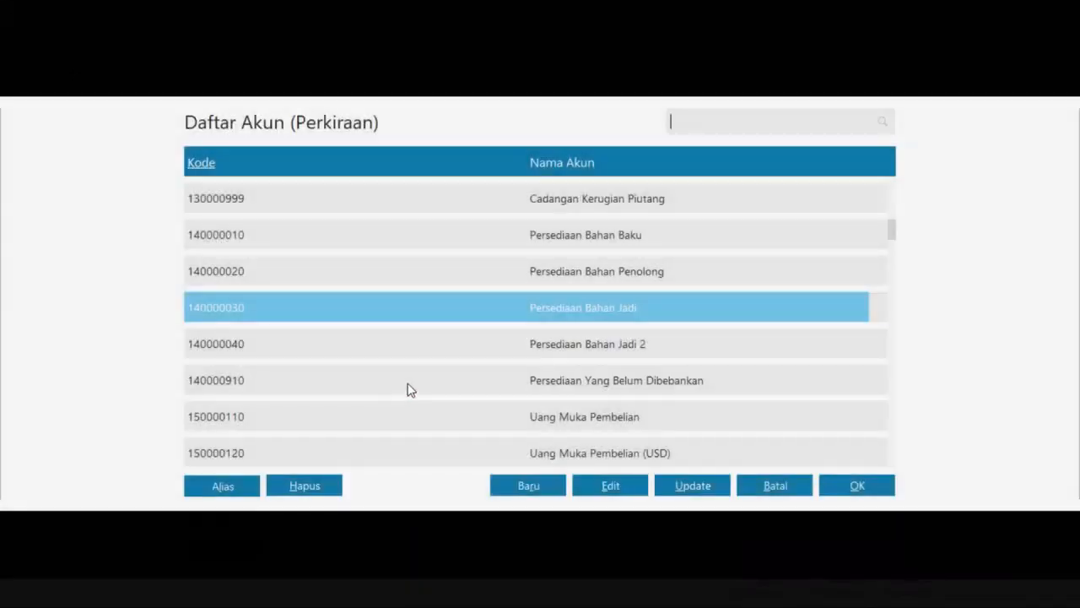
pyautogui.click(493, 344)
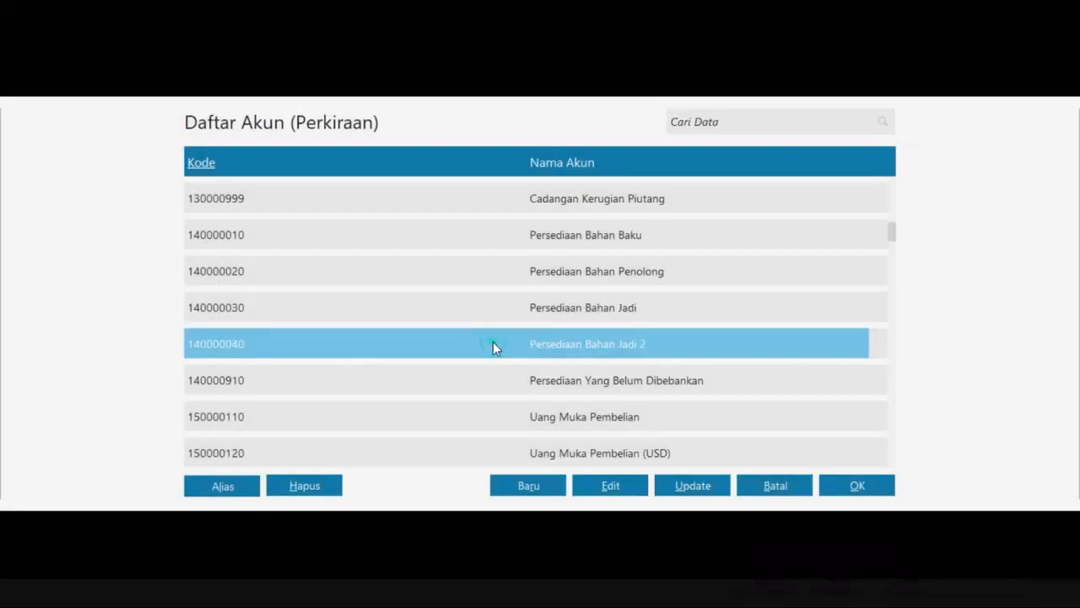
pyautogui.click(827, 484)
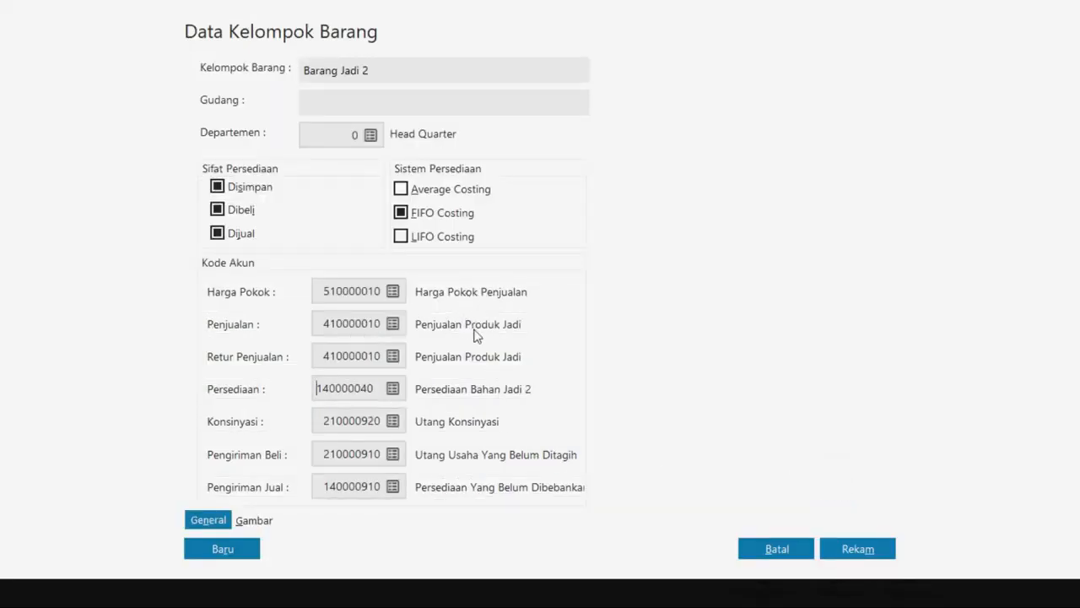
pyautogui.click(839, 545)
pyautogui.click(731, 486)
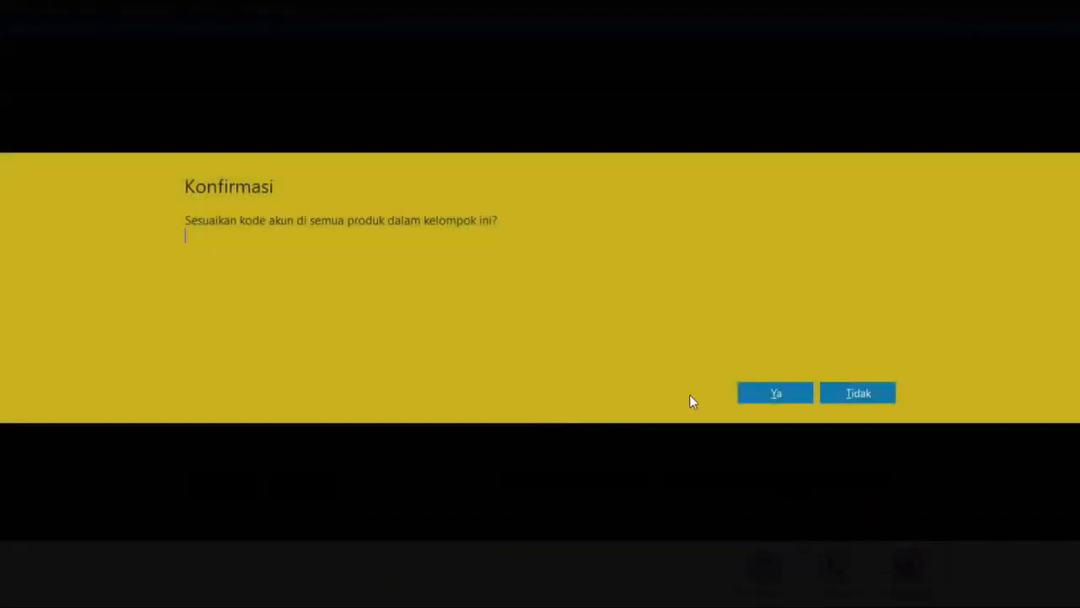
pyautogui.click(776, 395)
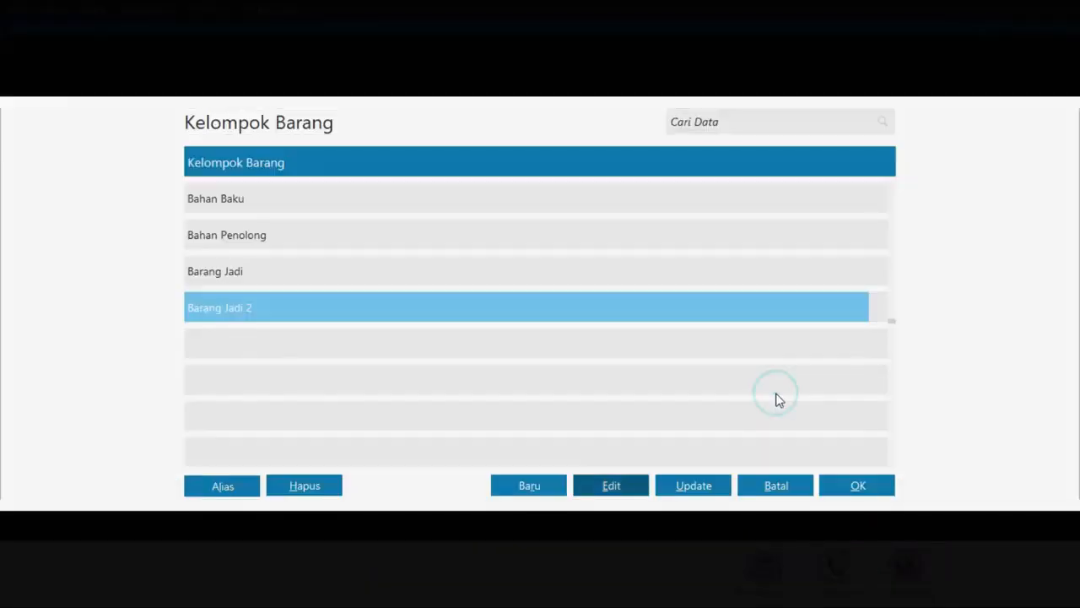
# - Assign item R-DR to the Barang Jadi 2 group and set its unit selling price to 1,500,000
pyautogui.doubleClick(264, 309)
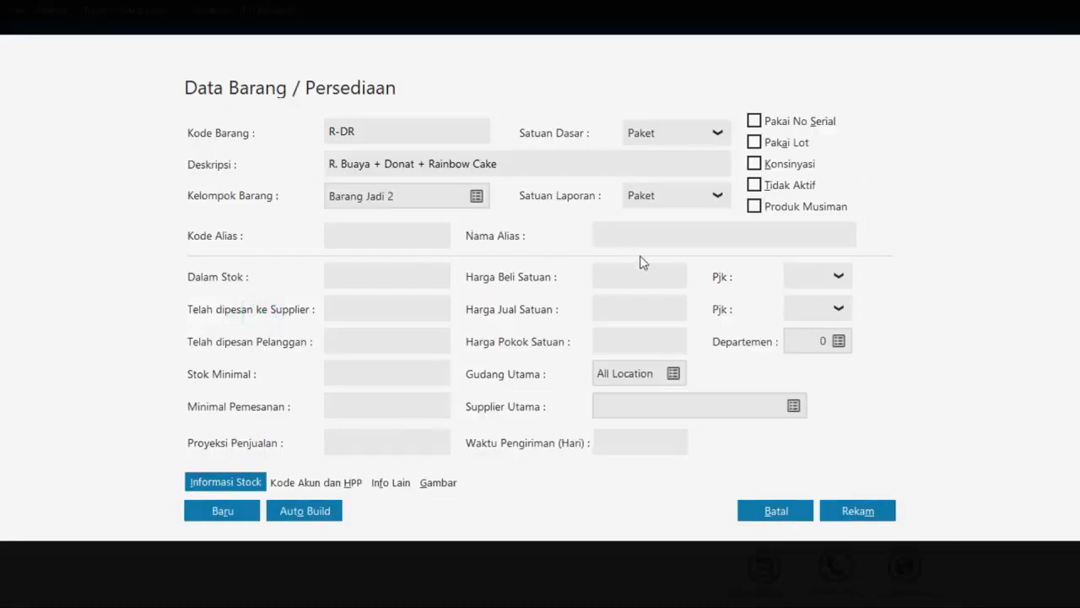
pyautogui.hotkey('alt', 'Tab')
pyautogui.hotkey('alt', 'Tab')
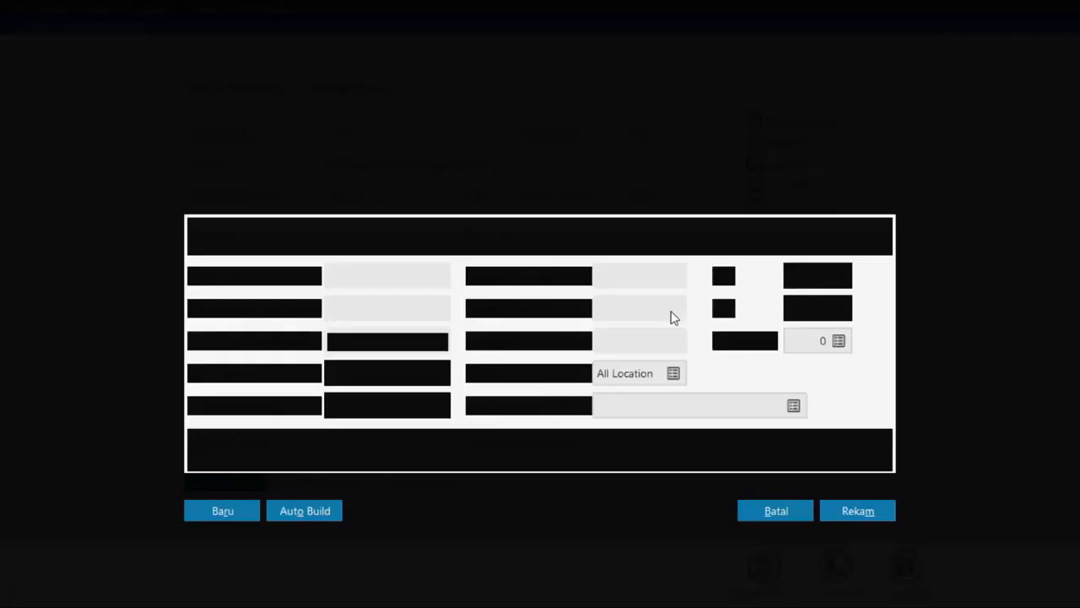
pyautogui.click(647, 309)
pyautogui.write('1,')
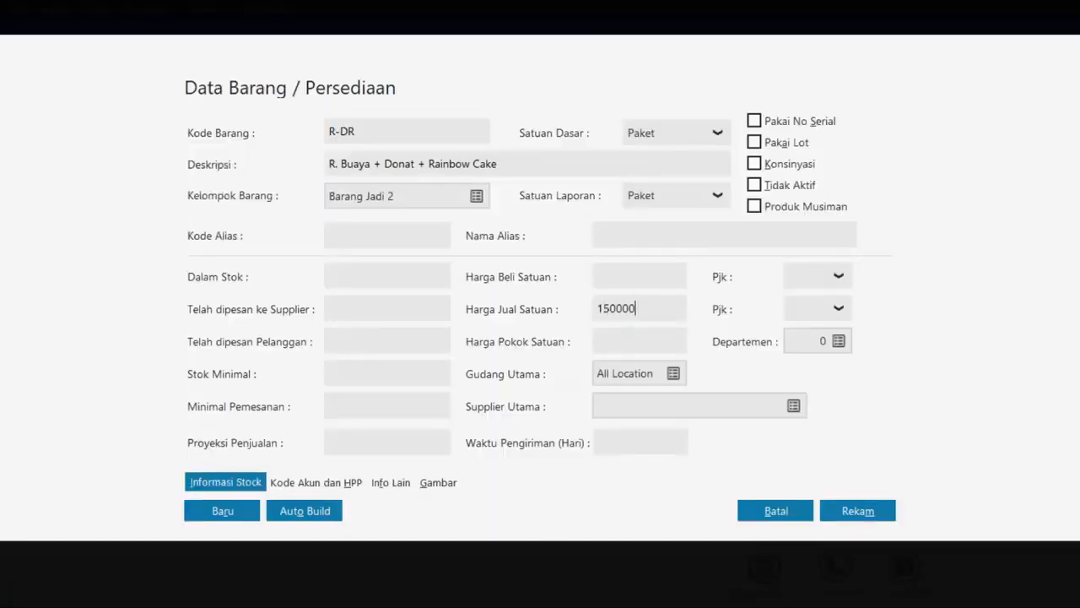
pyautogui.write('500,000')
pyautogui.press('Tab')
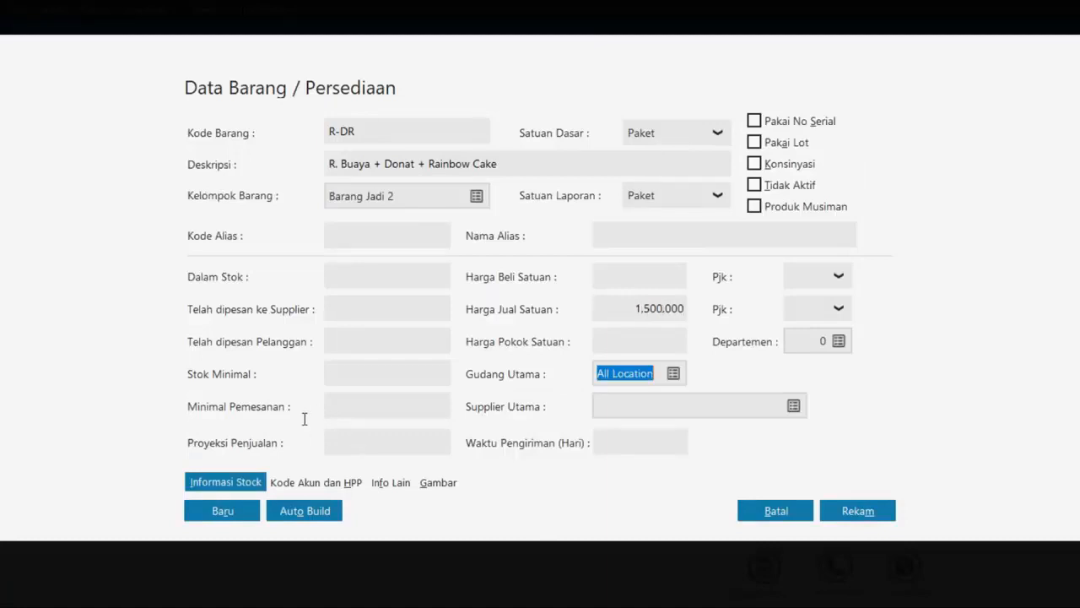
# - Start another item record and fill its item code with R-RD from the PDF's Data Barang Jadi 2 table
pyautogui.click(226, 513)
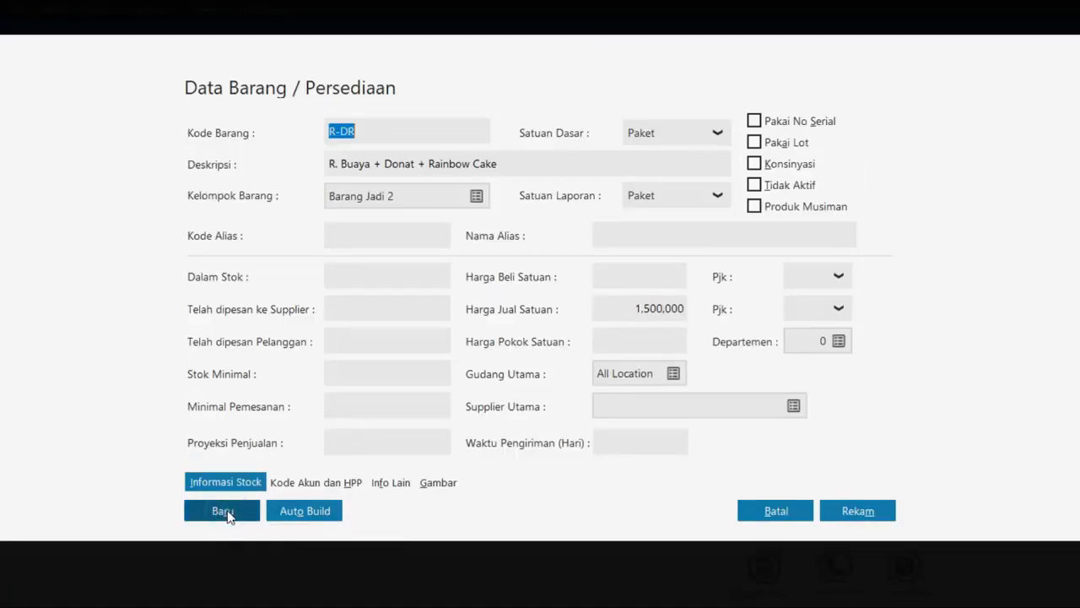
pyautogui.hotkey('alt', 'Tab')
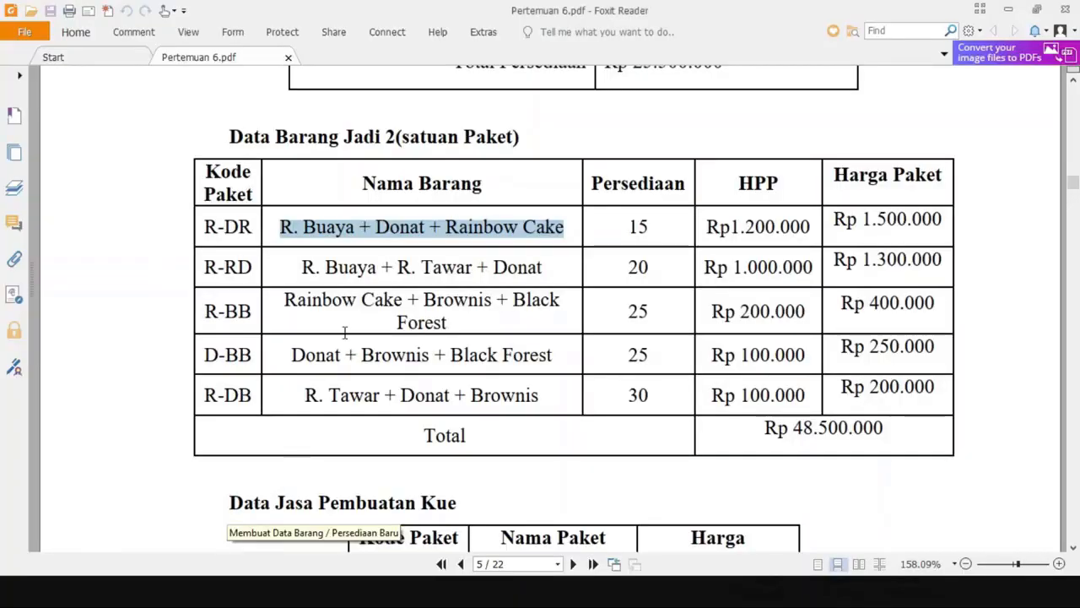
pyautogui.moveTo(253, 268); pyautogui.dragTo(203, 267)
pyautogui.hotkey('ctrl', 'c')
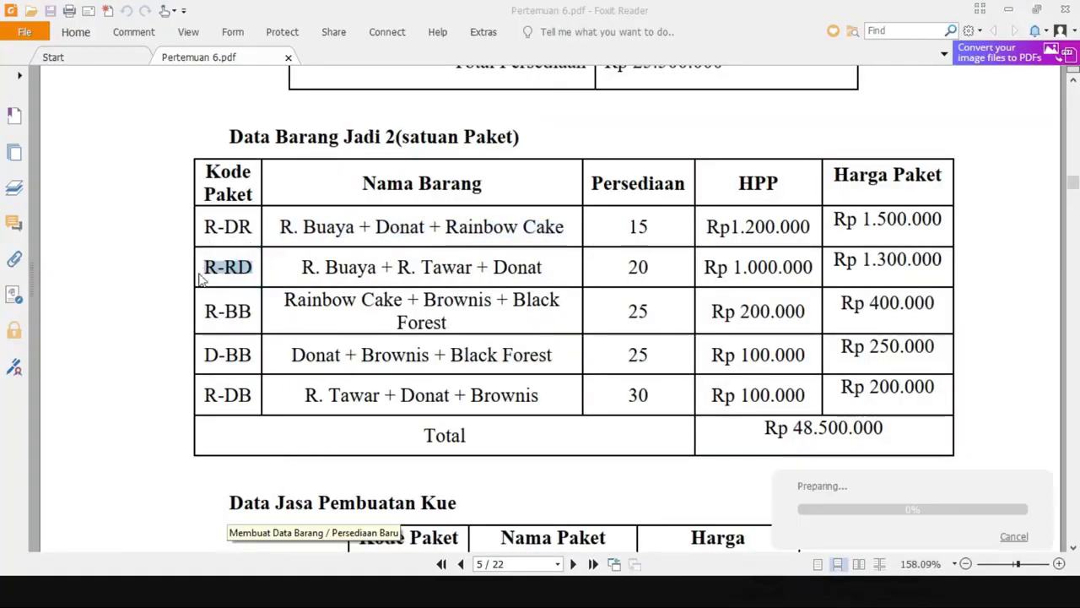
pyautogui.hotkey('alt', 'Tab')
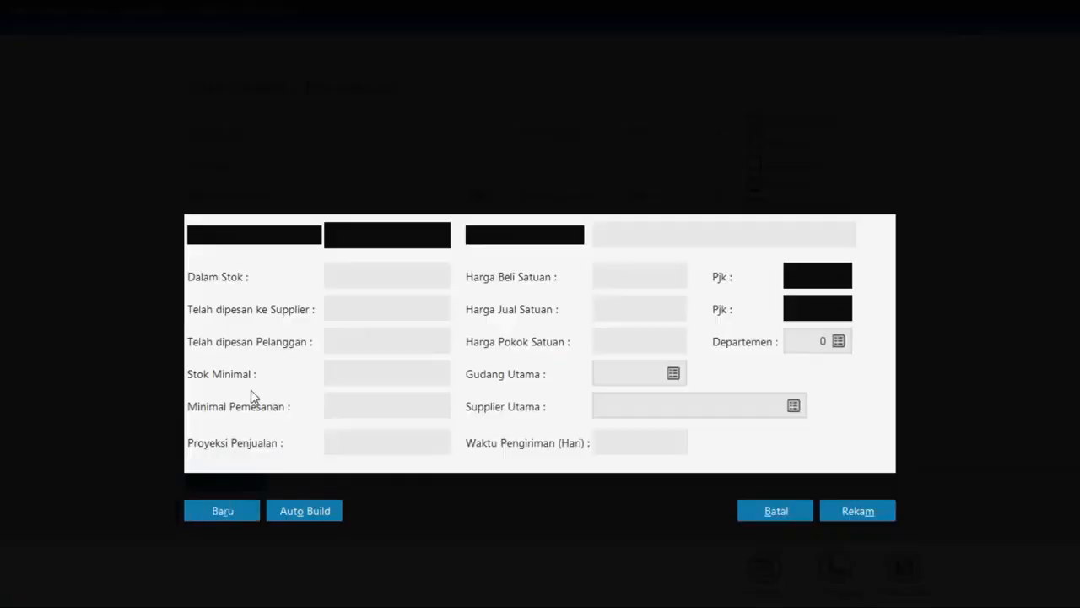
pyautogui.hotkey('ctrl', 'v')
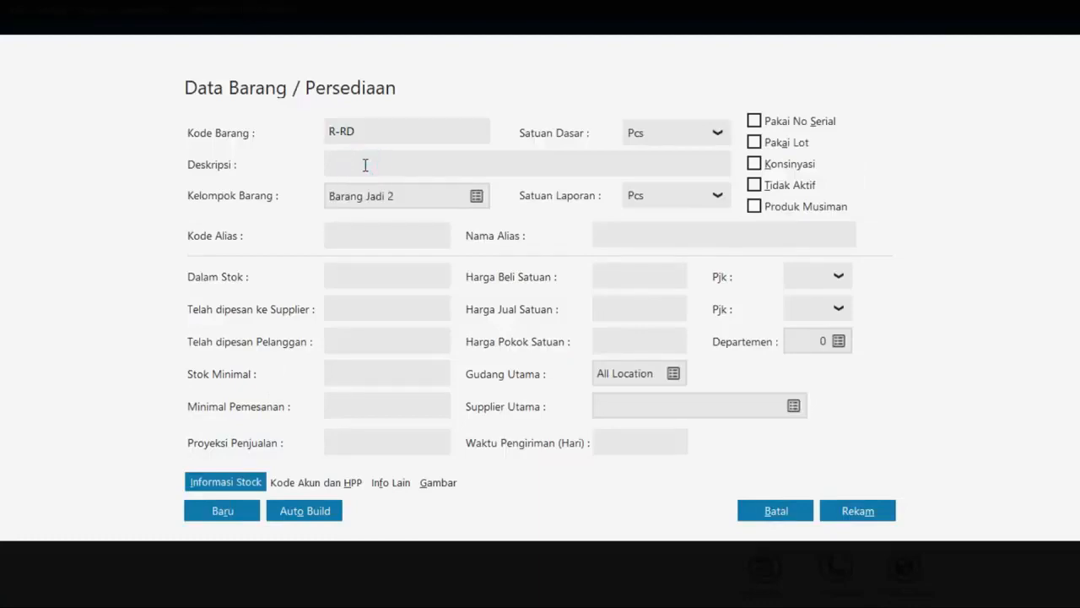
# - Copy R. Buaya + R. Tawar + Donat from the PDF into the description of item R-RD
pyautogui.hotkey('alt', 'Tab')
pyautogui.moveTo(558, 268); pyautogui.dragTo(302, 267)
pyautogui.hotkey('ctrl', 'c')
pyautogui.hotkey('alt', 'Tab')
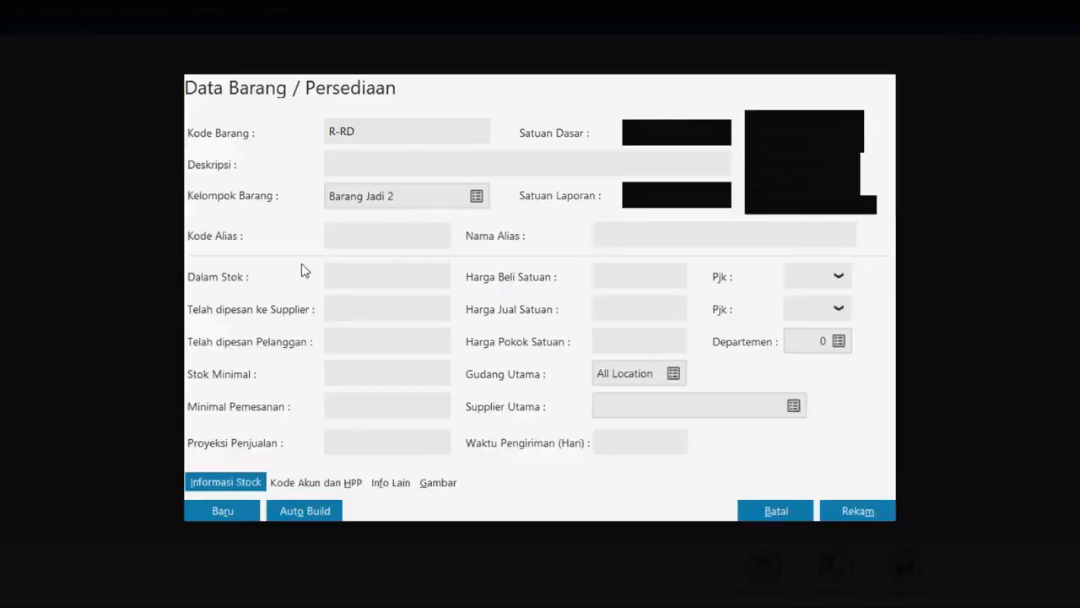
pyautogui.hotkey('ctrl', 'v')
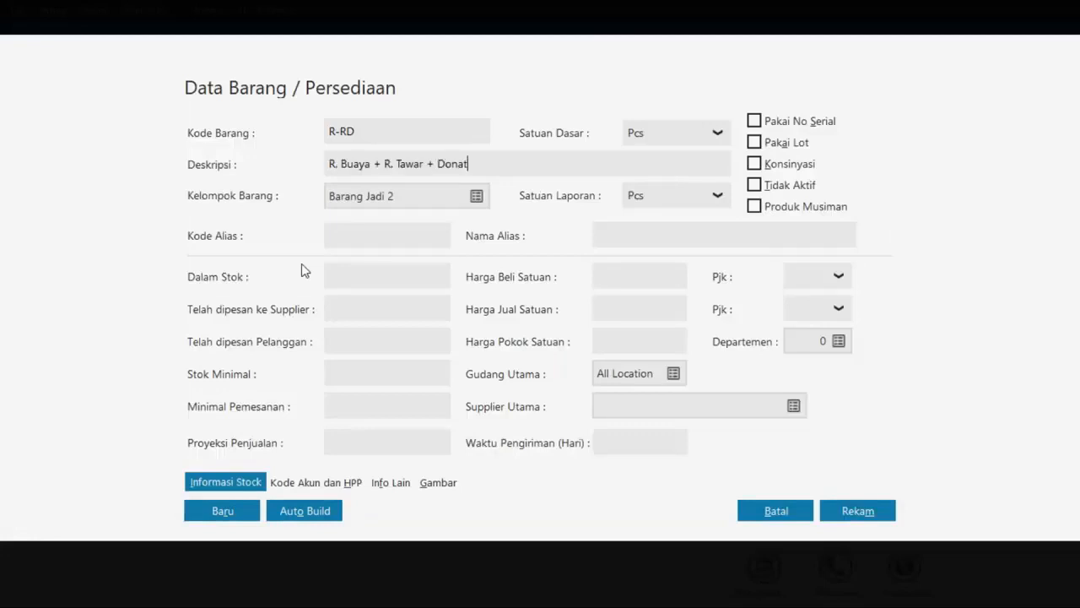
# - Set item R-RD's base unit to Paket and its unit selling price to 1,300,000
pyautogui.click(715, 134)
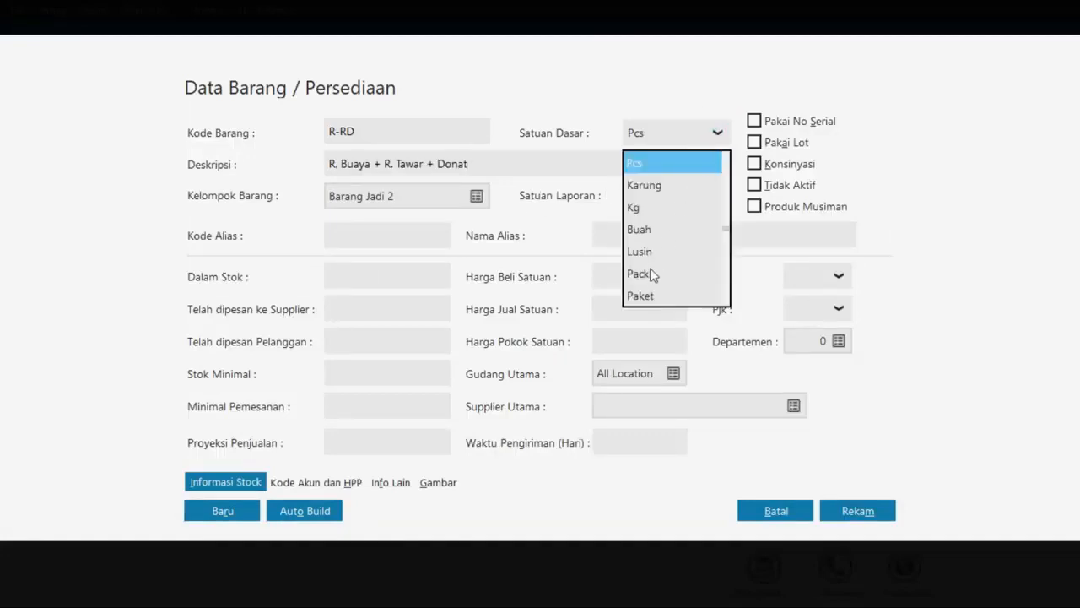
pyautogui.click(643, 298)
pyautogui.hotkey('alt', 'Tab')
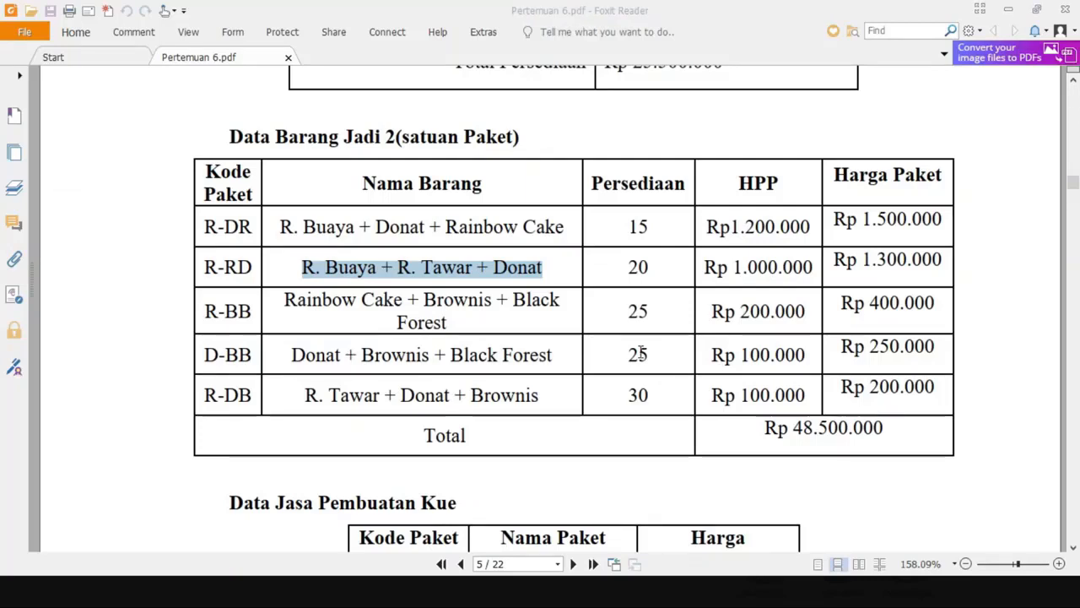
pyautogui.hotkey('alt', 'Tab')
pyautogui.hotkey('alt', 'Tab')
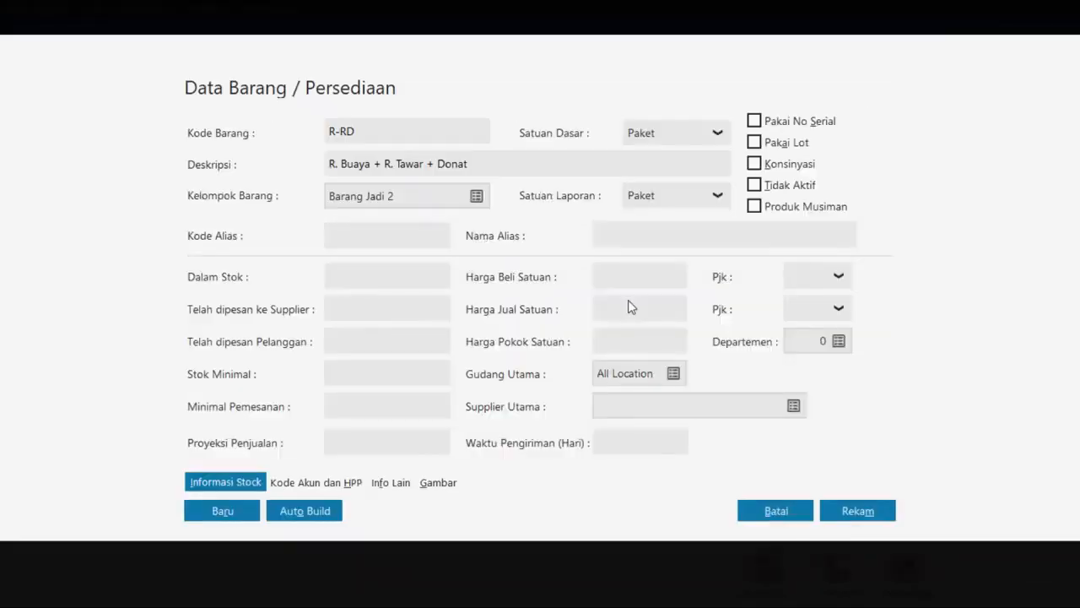
pyautogui.click(628, 306)
pyautogui.write('1300000')
pyautogui.press('Tab')
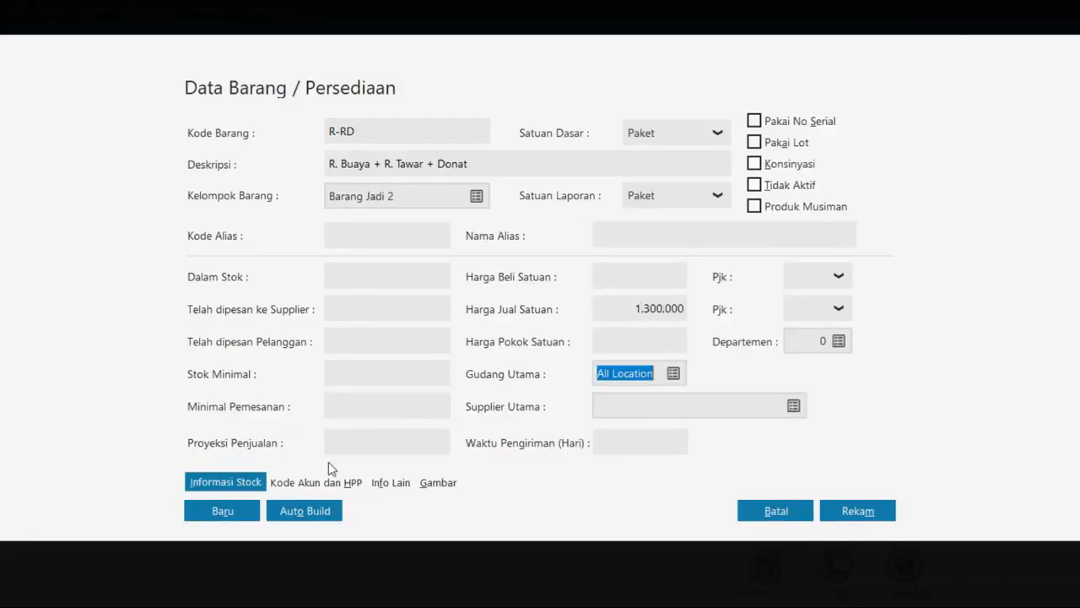
# - Start another item record and fill its item code with R-BB from the PDF's Data Barang Jadi 2 table
pyautogui.click(228, 510)
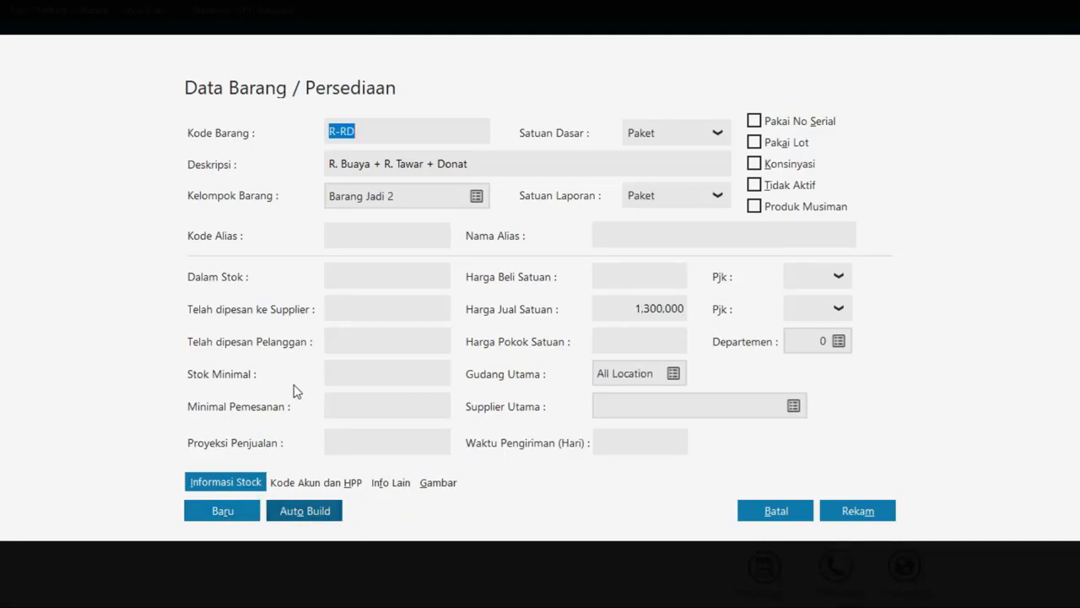
pyautogui.hotkey('alt', 'Tab')
pyautogui.moveTo(248, 309); pyautogui.dragTo(207, 314)
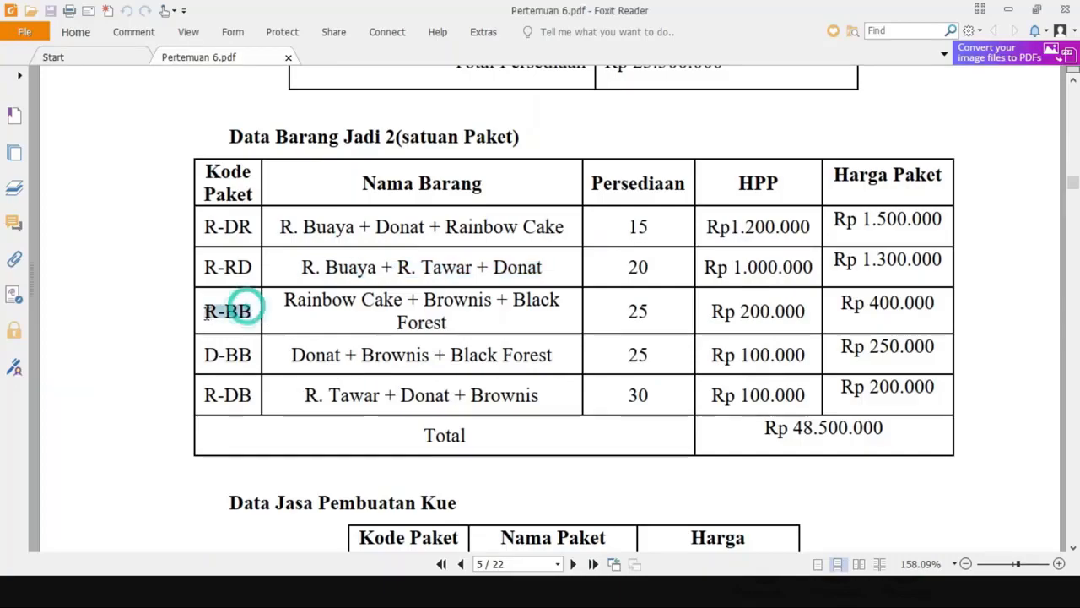
pyautogui.hotkey('ctrl', 'c')
pyautogui.hotkey('alt', 'Tab')
pyautogui.hotkey('ctrl', 'v')
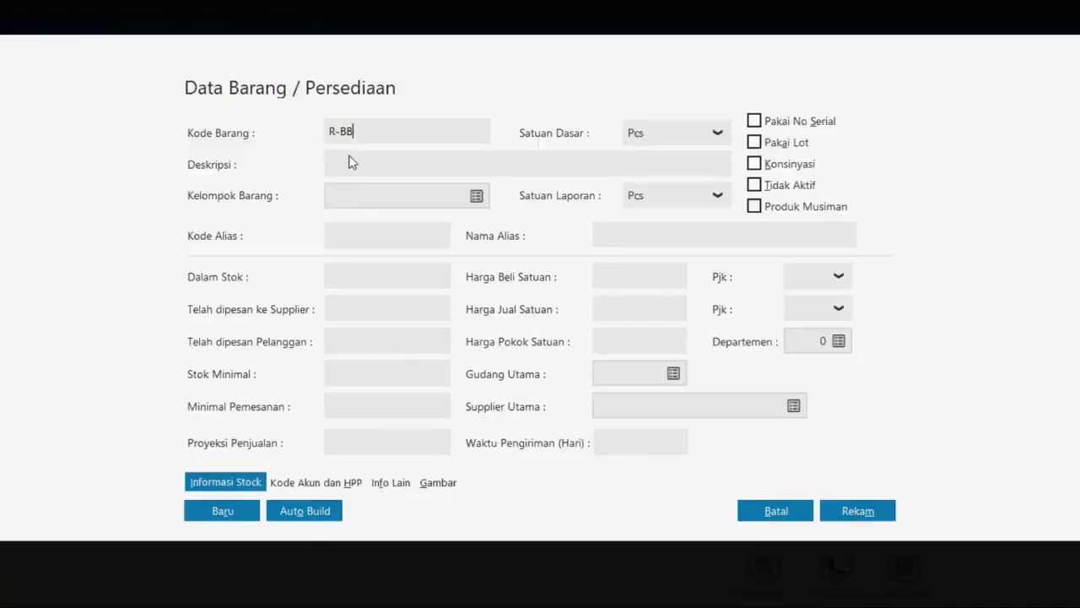
pyautogui.click(351, 161)
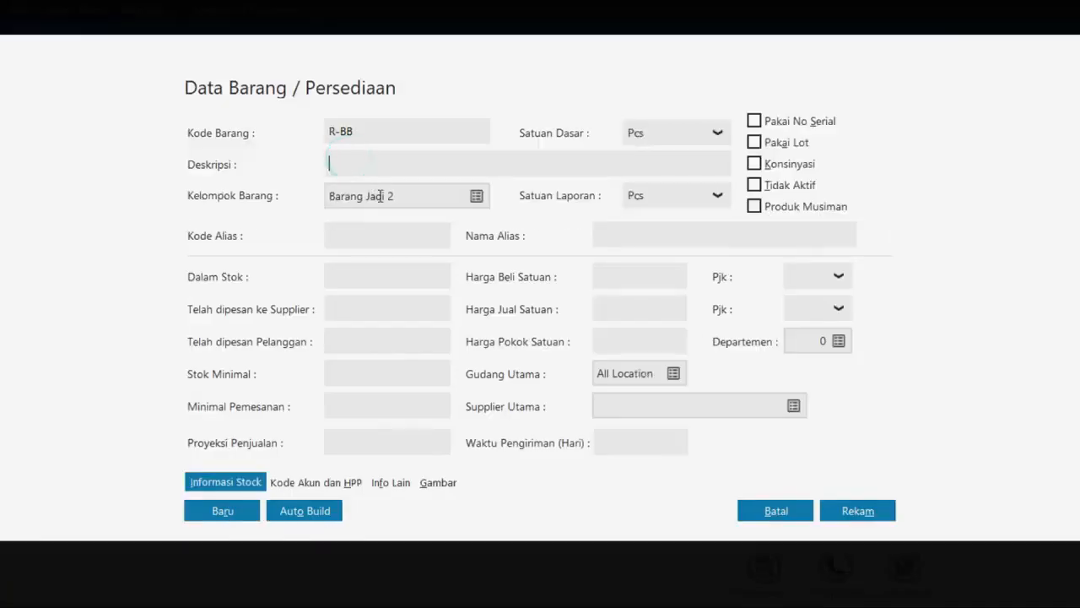
# - Select the item name Rainbow Cake + Brownis + Black Forest for R-BB in the PDF's Data Barang Jadi 2 table
pyautogui.hotkey('alt', 'Tab')
pyautogui.moveTo(452, 322); pyautogui.dragTo(287, 301)
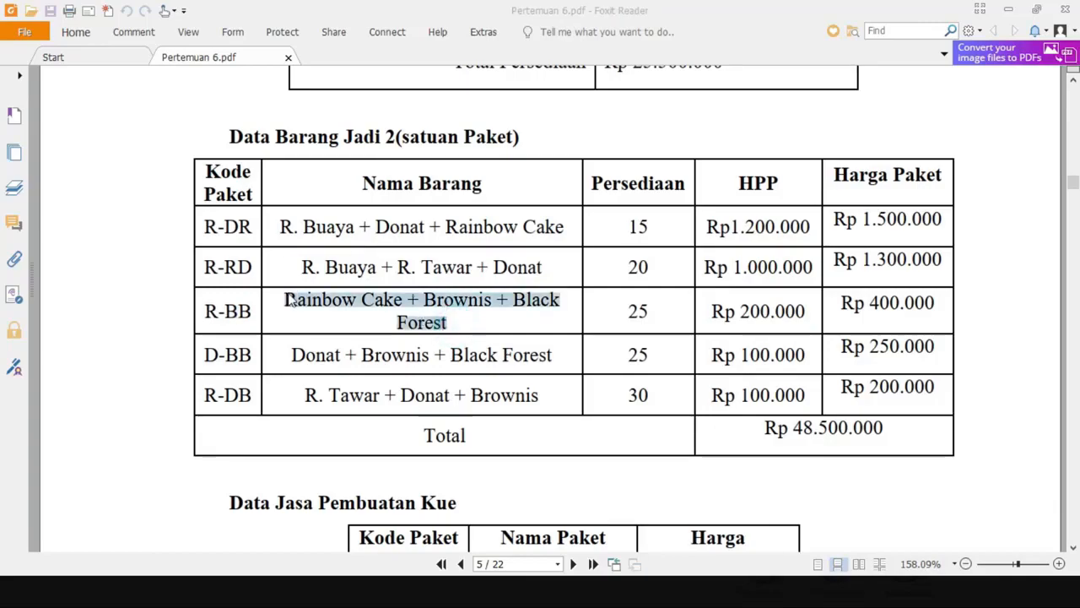
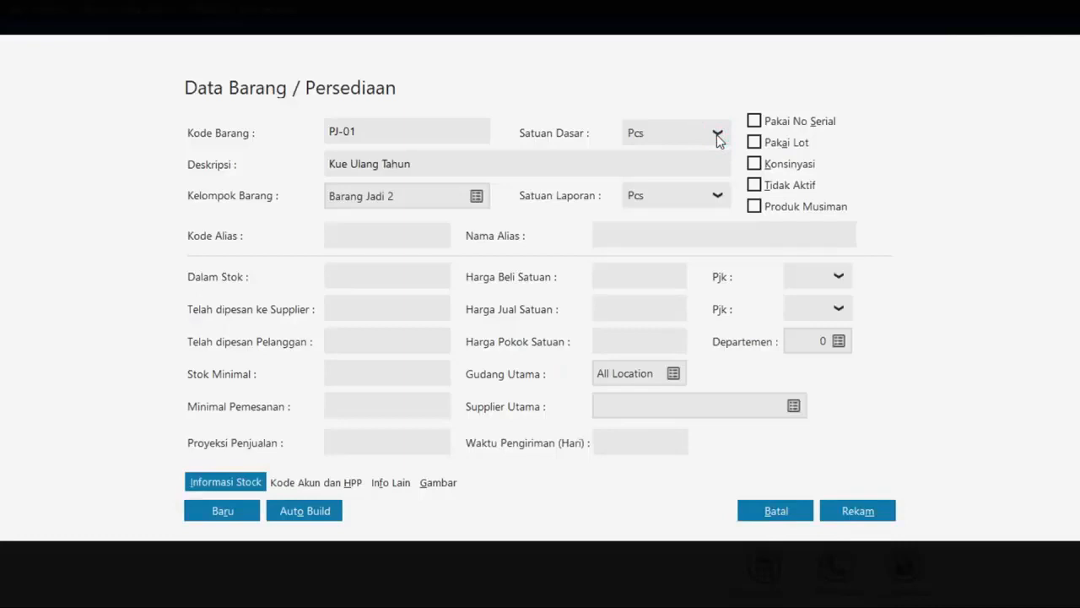
# - Set item PJ-01's base unit to Paket and open the list of item groups for it
pyautogui.click(717, 134)
pyautogui.press('Escape')
pyautogui.click(477, 197)
pyautogui.hotkey('alt', 'Tab')
pyautogui.click(477, 195)
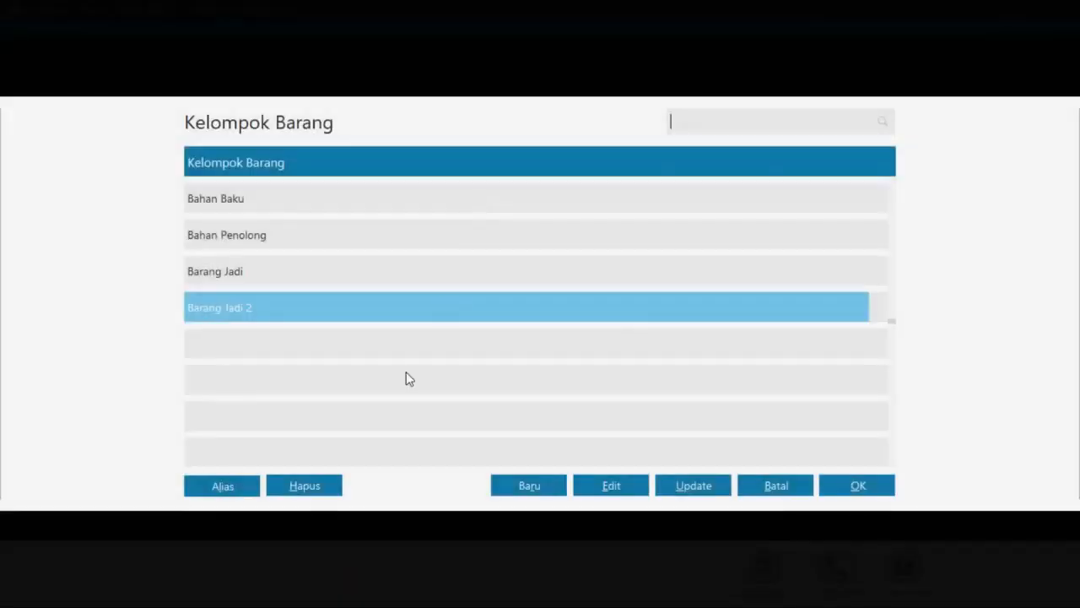
# - Start a new item group named Jasa Pembuatan Kue with Dibeli and Disimpan turned off, leaving only Dijual on
pyautogui.click(521, 487)
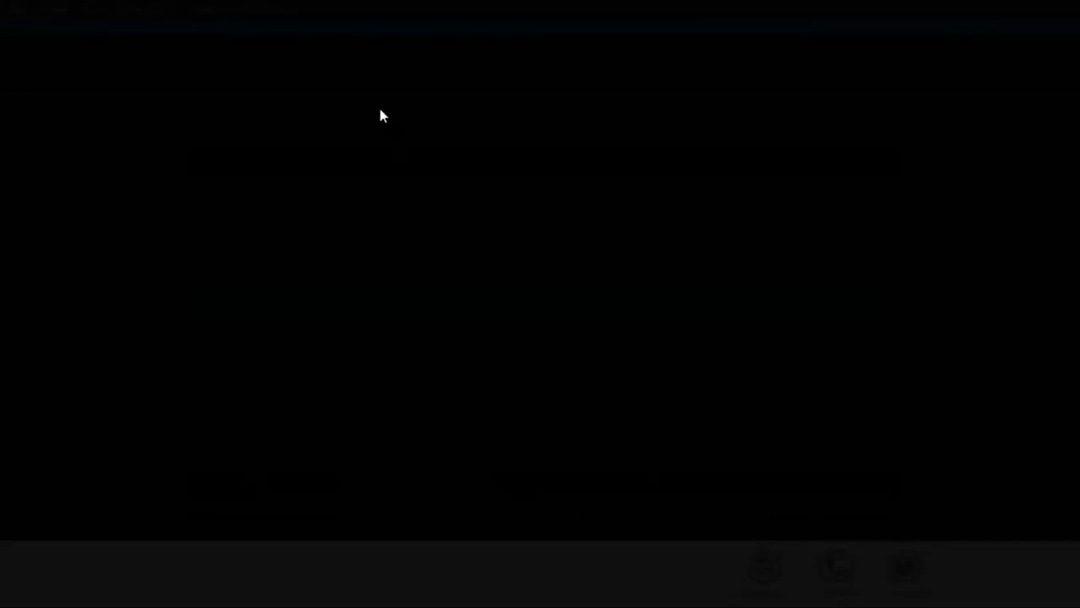
pyautogui.write('Ja')
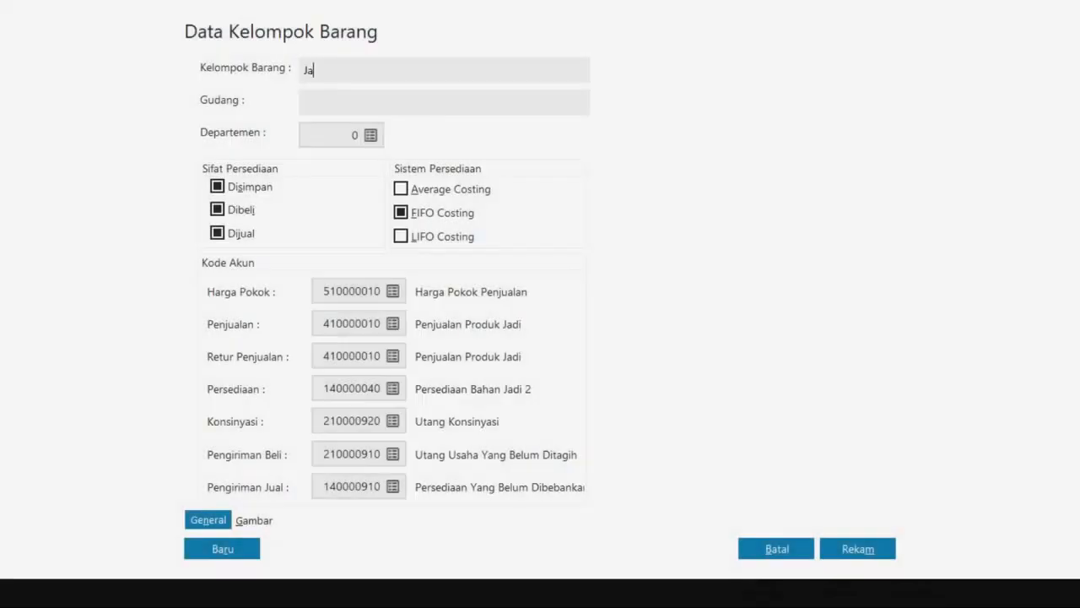
pyautogui.write('sa Pembuatan Kue')
pyautogui.click(249, 209)
pyautogui.click(250, 188)
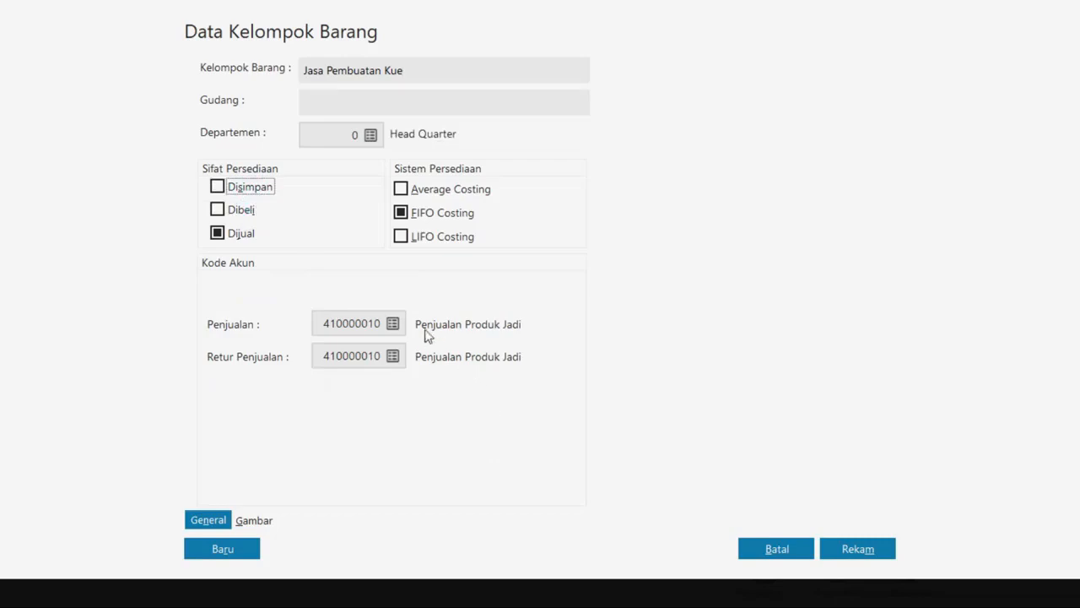
# - Set the Jasa Pembuatan Kue group's sales and sales return accounts to 490000010 Pendapatan Lain
pyautogui.click(392, 329)
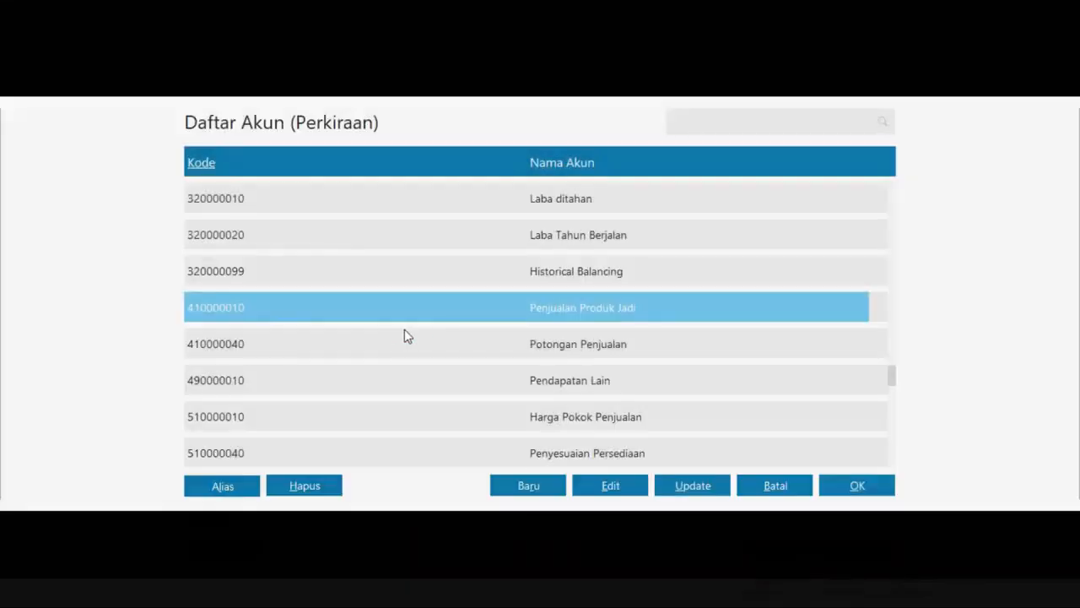
pyautogui.doubleClick(563, 318)
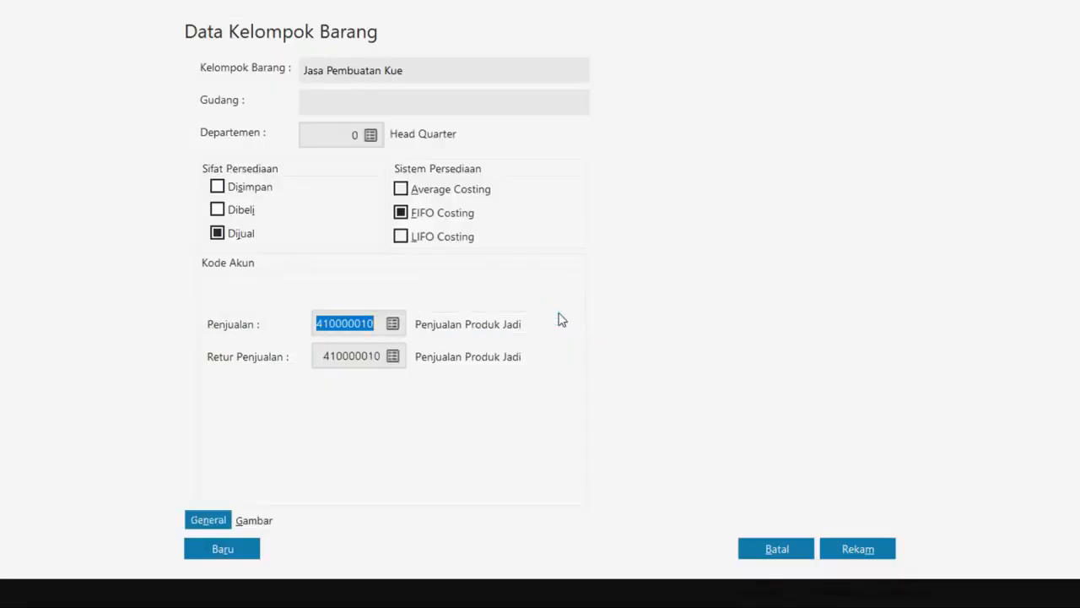
pyautogui.click(381, 329)
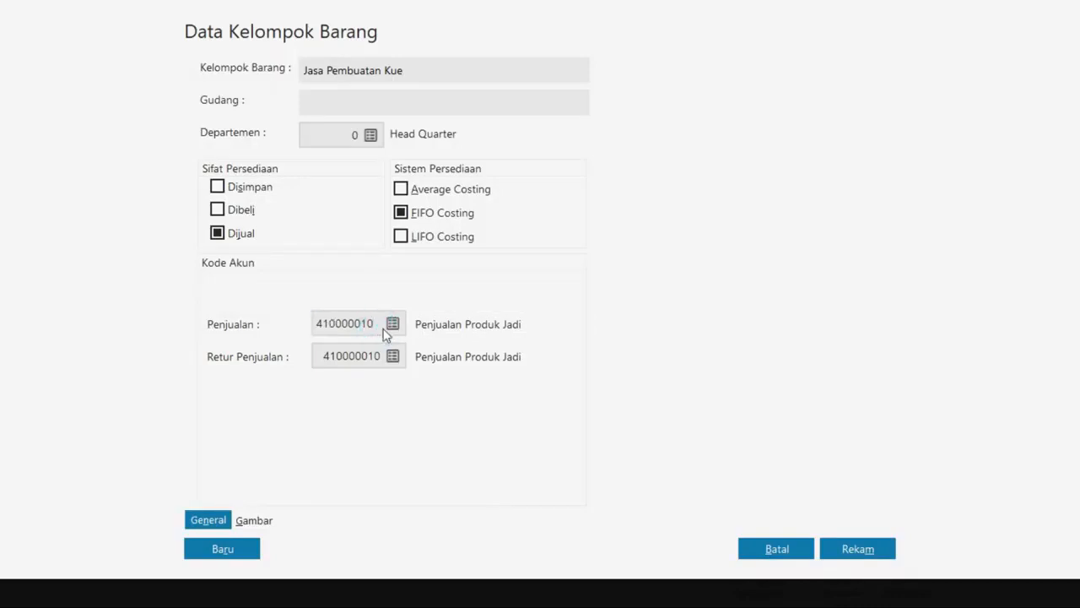
pyautogui.hotkey('alt', 'Tab')
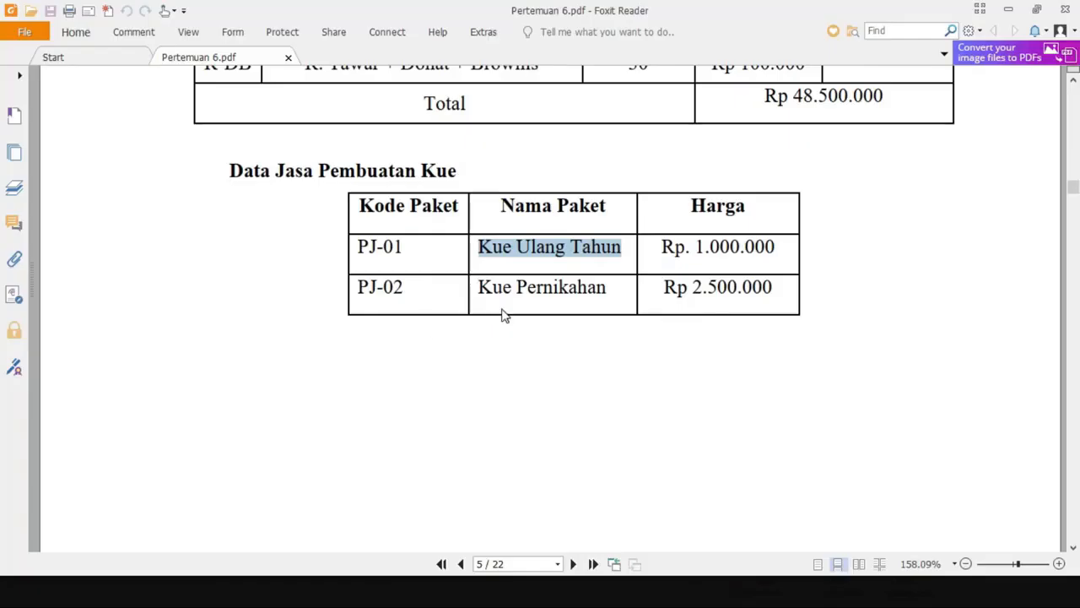
pyautogui.hotkey('alt', 'Tab')
pyautogui.click(390, 323)
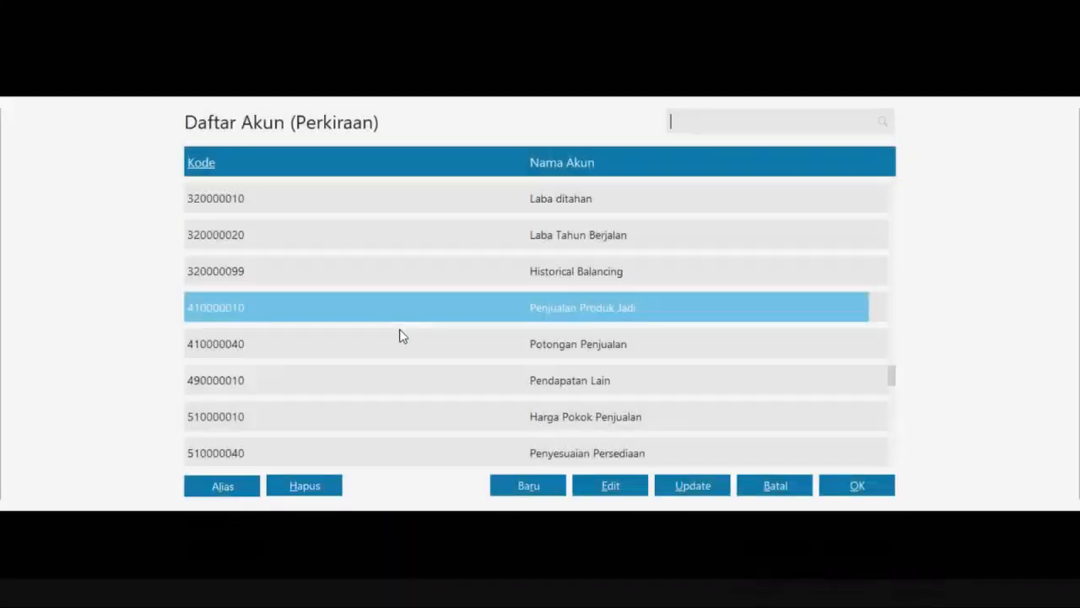
pyautogui.doubleClick(489, 381)
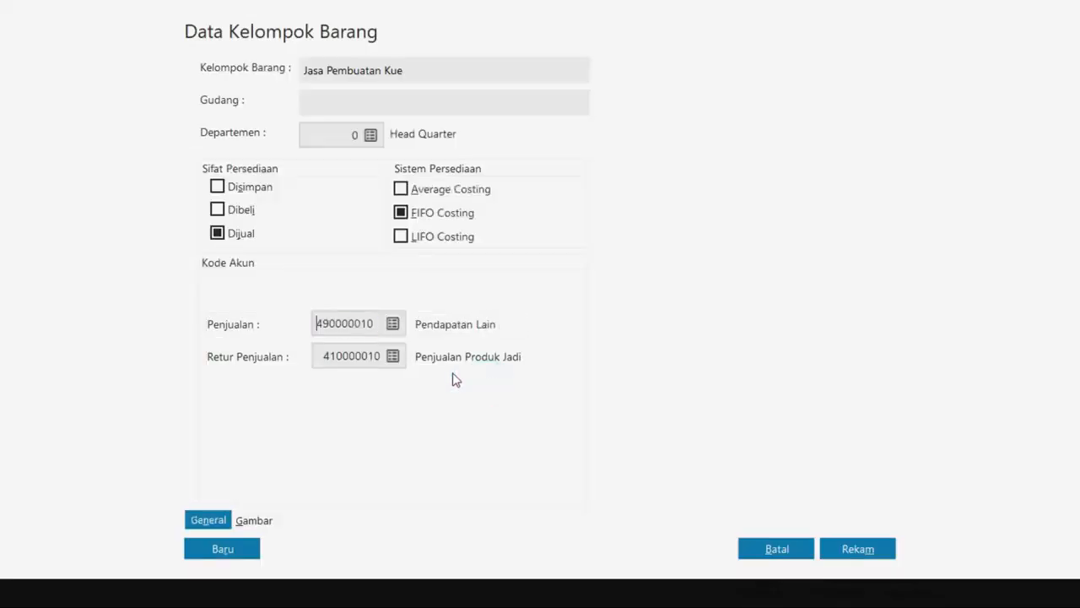
pyautogui.click(392, 358)
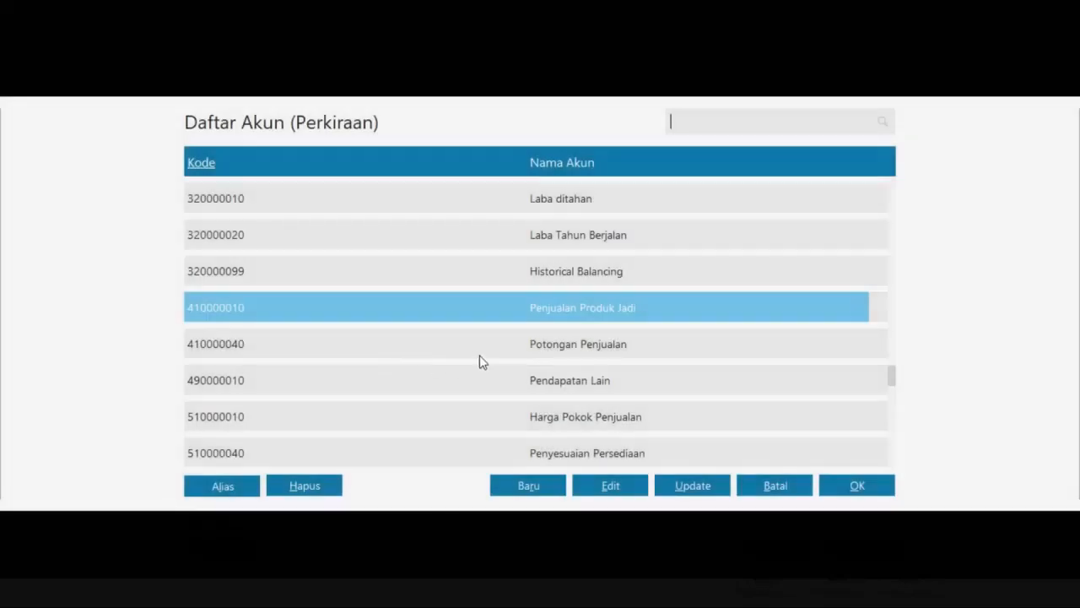
pyautogui.doubleClick(498, 378)
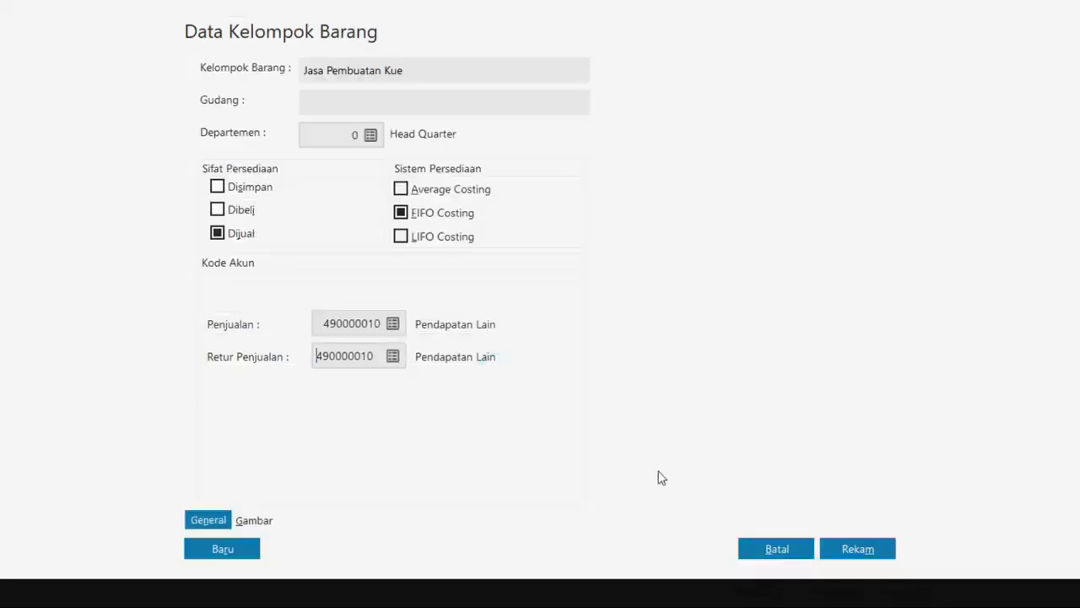
pyautogui.click(393, 357)
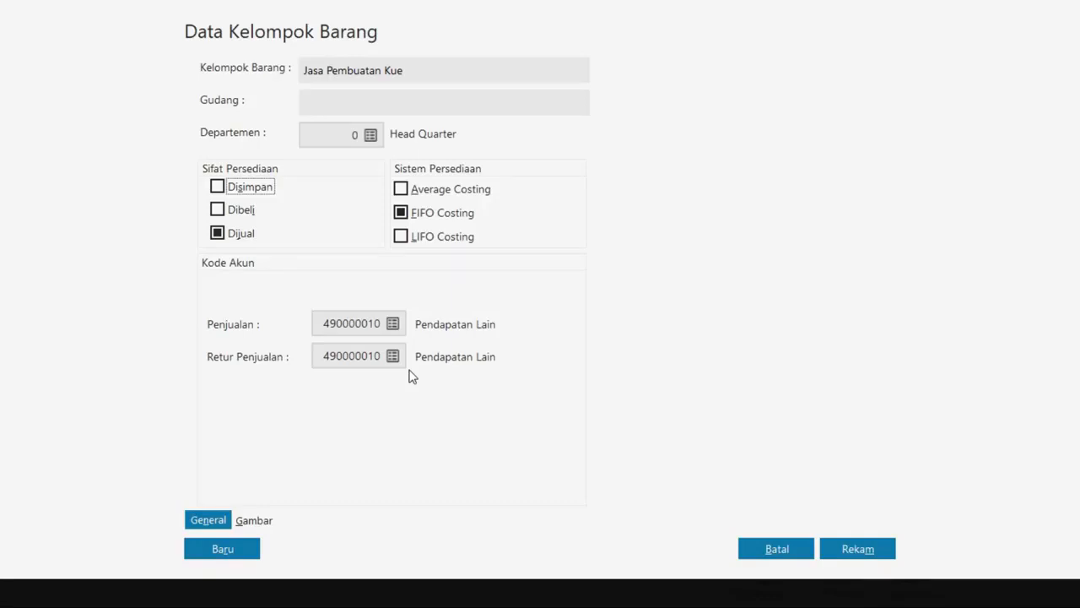
# - Create a new account 4100-00-011 named Penjualan Jasa Kue with the classification Pendapatan Usaha
pyautogui.click(391, 321)
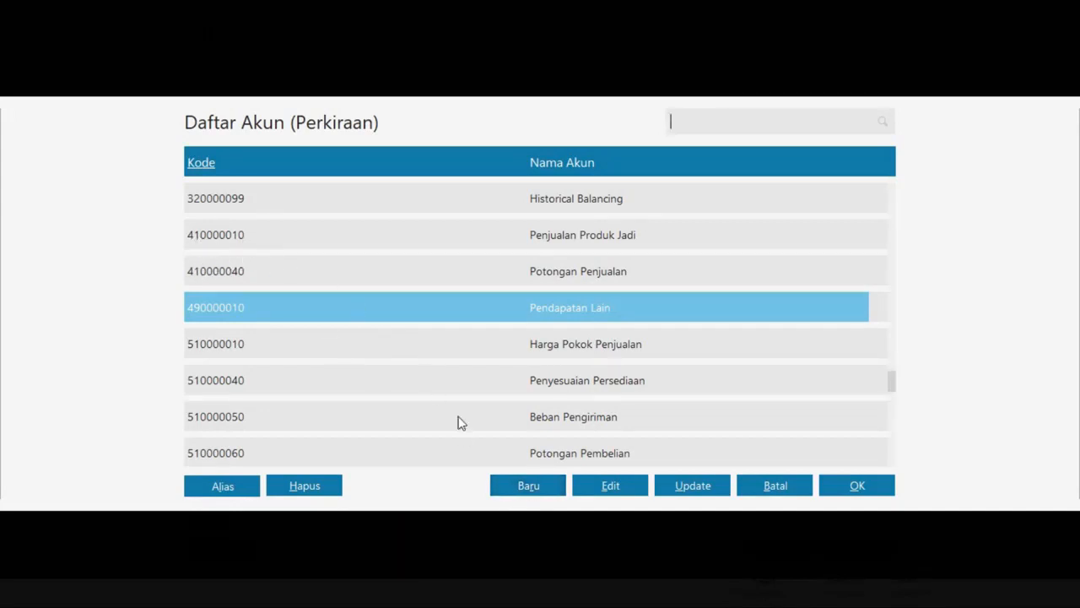
pyautogui.click(525, 495)
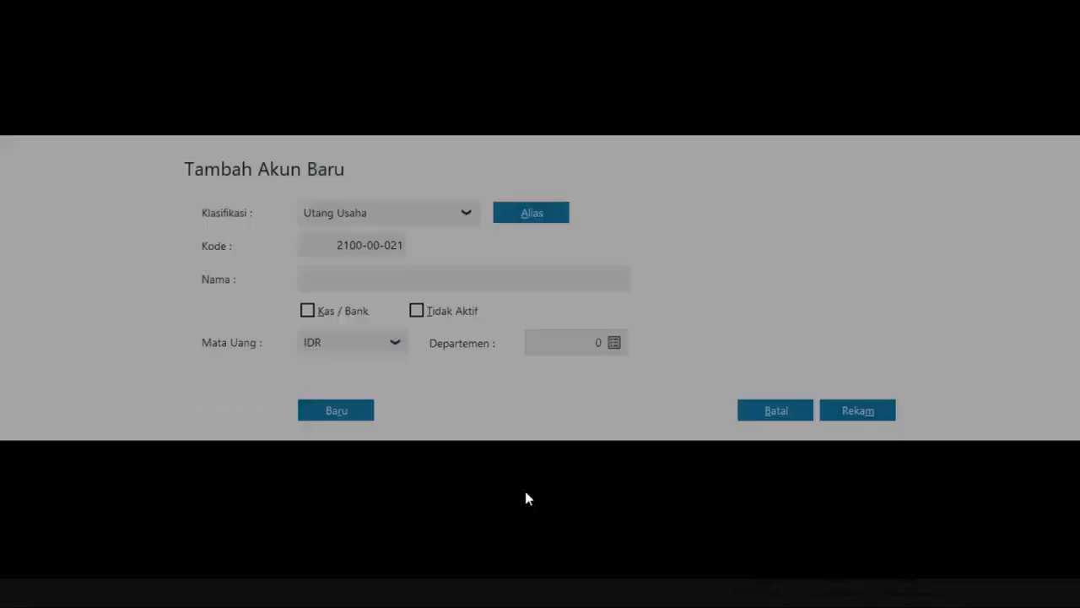
pyautogui.click(470, 211)
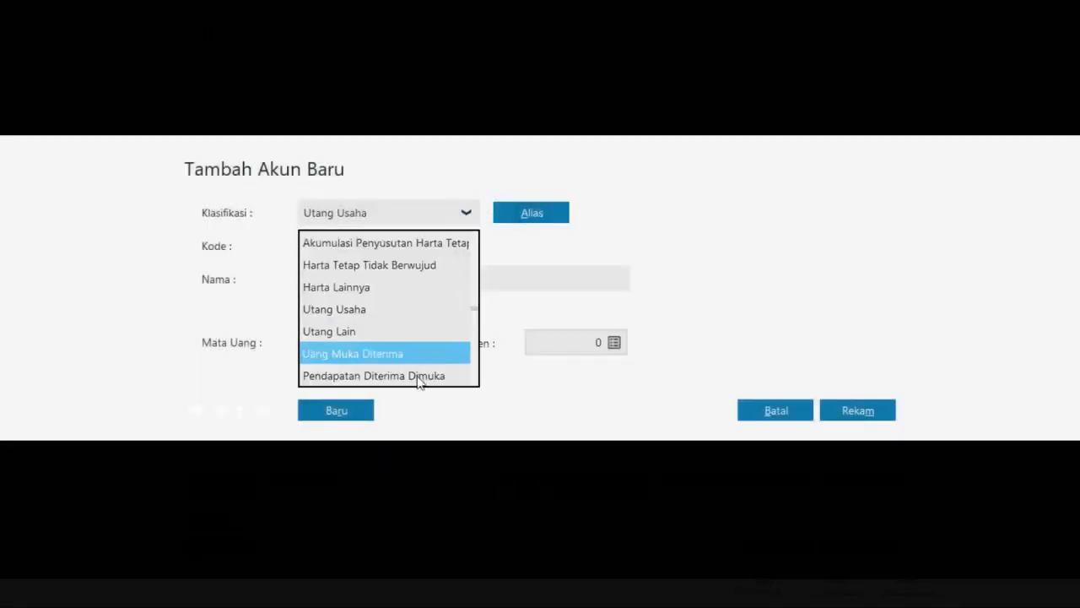
pyautogui.scroll(-4, 416, 371)
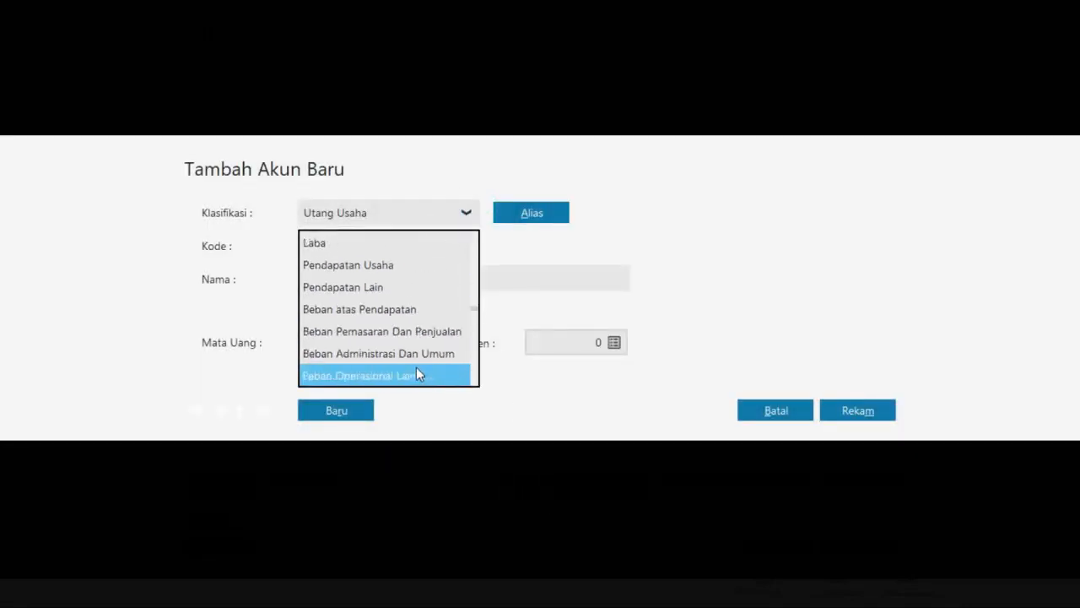
pyautogui.click(377, 271)
pyautogui.click(395, 247)
pyautogui.click(396, 246)
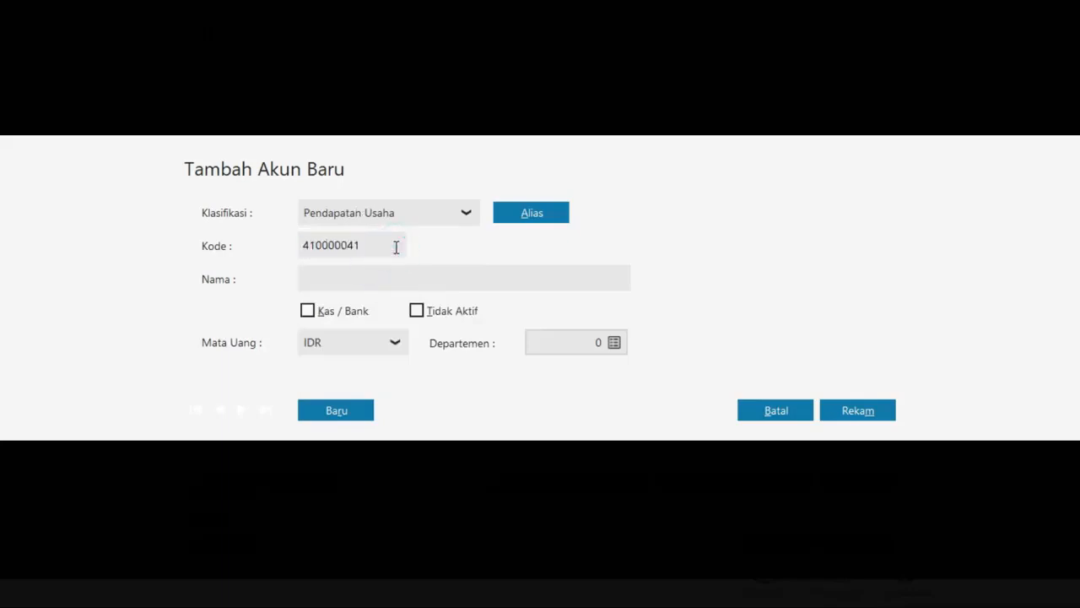
pyautogui.write('1')
pyautogui.press('Tab')
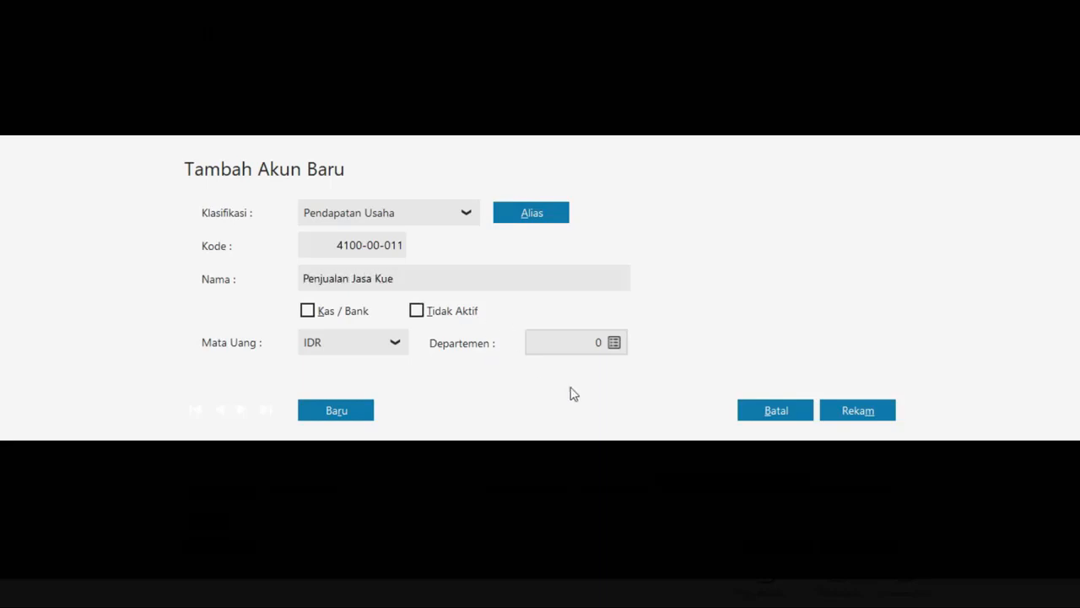
pyautogui.click(851, 409)
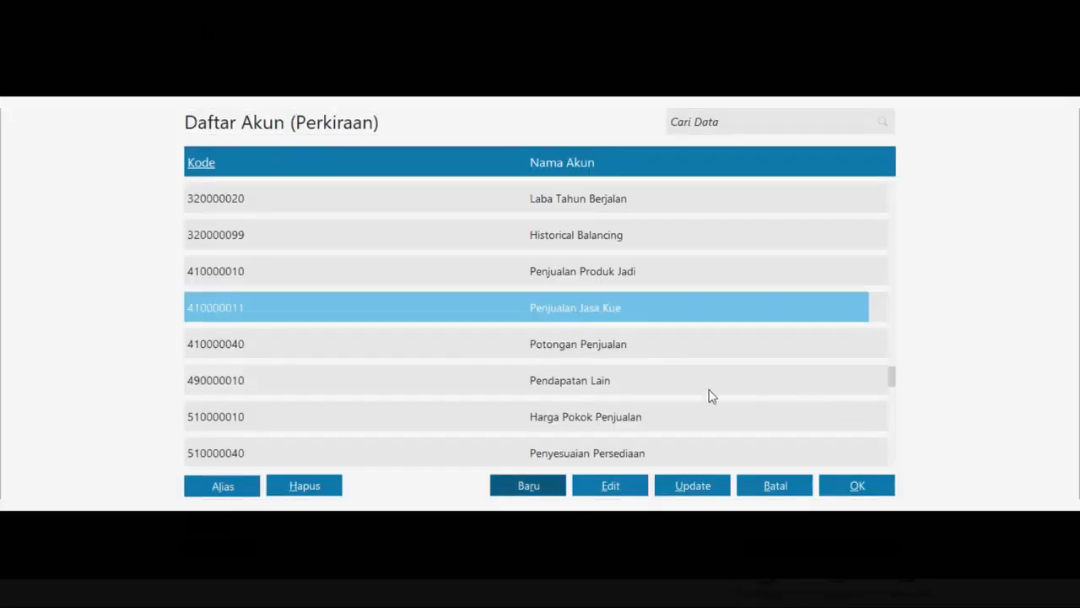
# - Set the Jasa Pembuatan Kue group's sales and sales return accounts to 410000011 Penjualan Jasa Kue
pyautogui.doubleClick(550, 309)
pyautogui.click(393, 356)
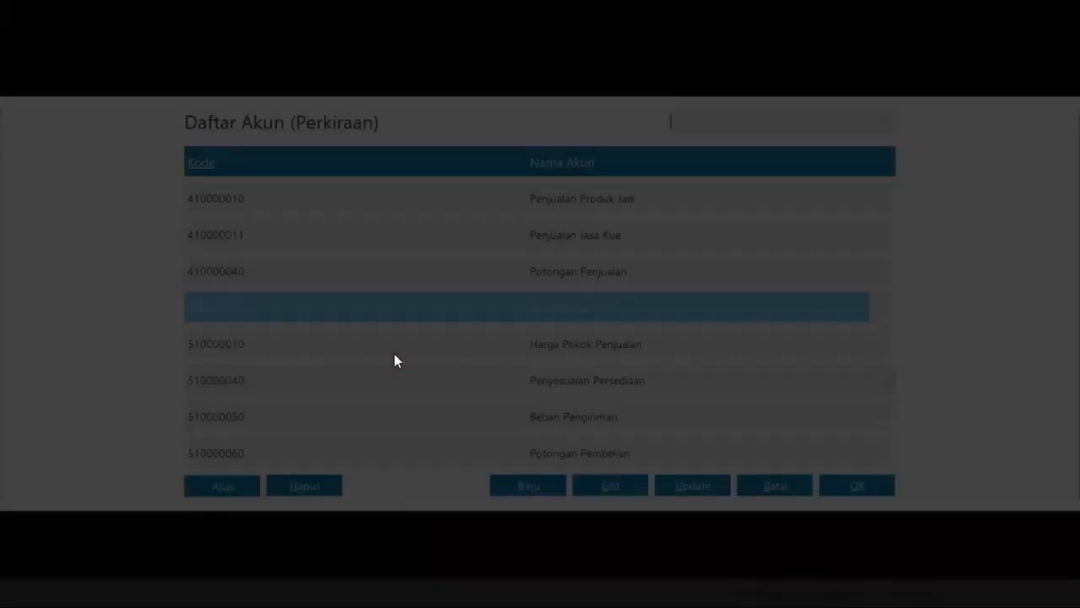
pyautogui.doubleClick(549, 240)
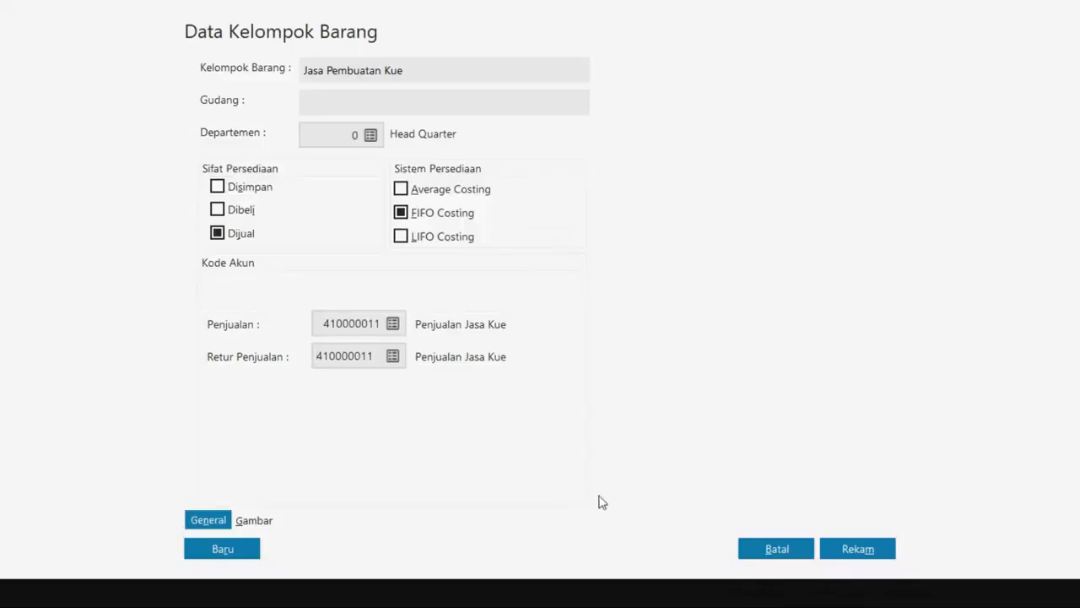
# - Save the Jasa Pembuatan Kue group and assign it to item PJ-01
pyautogui.click(859, 549)
pyautogui.click(794, 400)
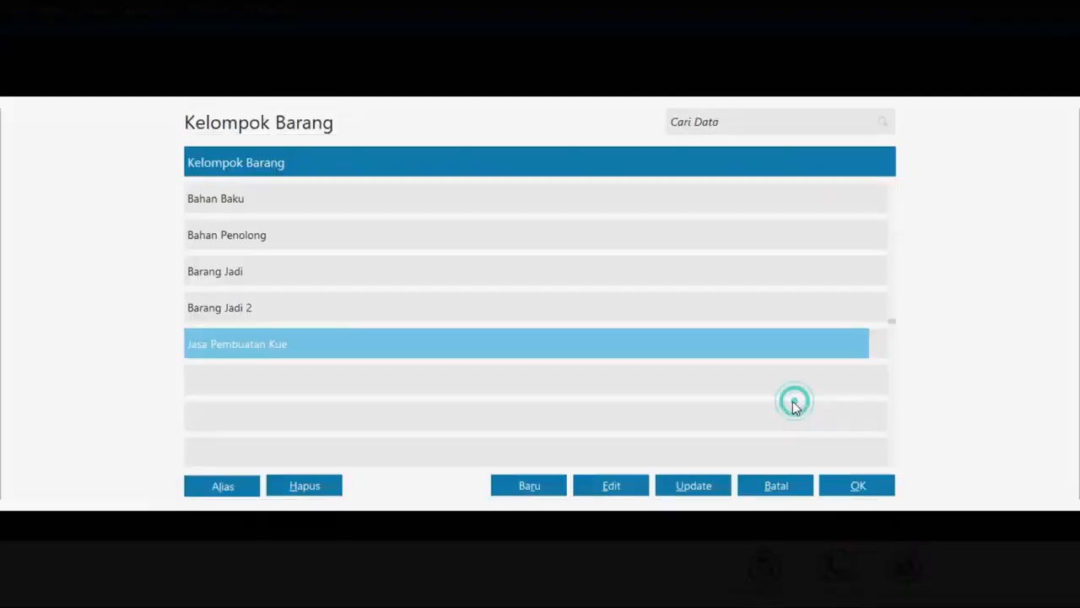
pyautogui.click(861, 487)
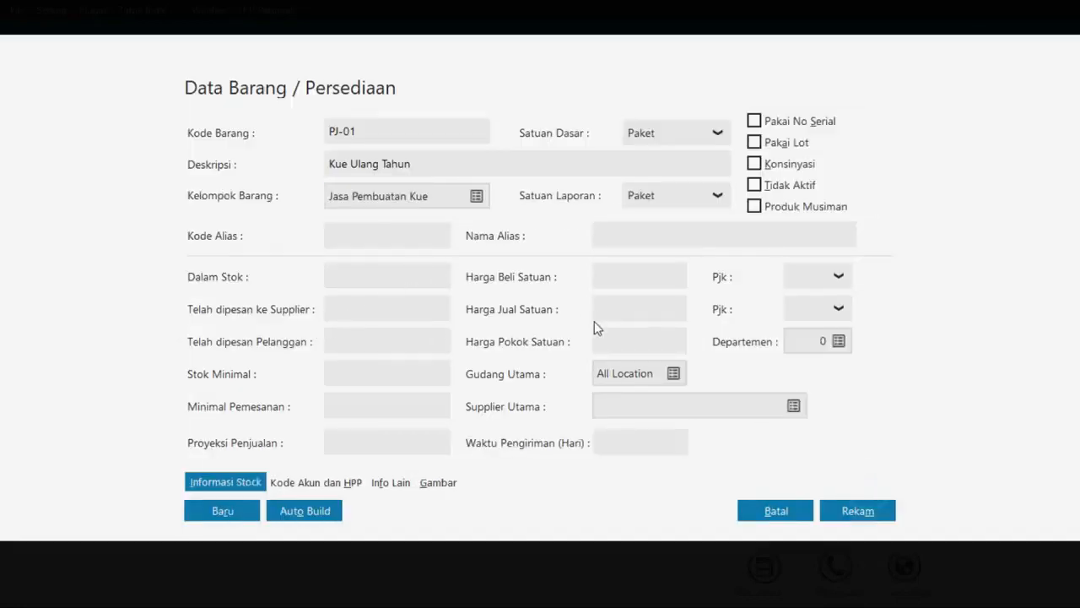
# - Set item PJ-01's unit selling price to 1,000,000 according to the PDF's Data Jasa Pembuatan Kue table
pyautogui.hotkey('alt', 'Tab')
pyautogui.hotkey('alt', 'Tab')
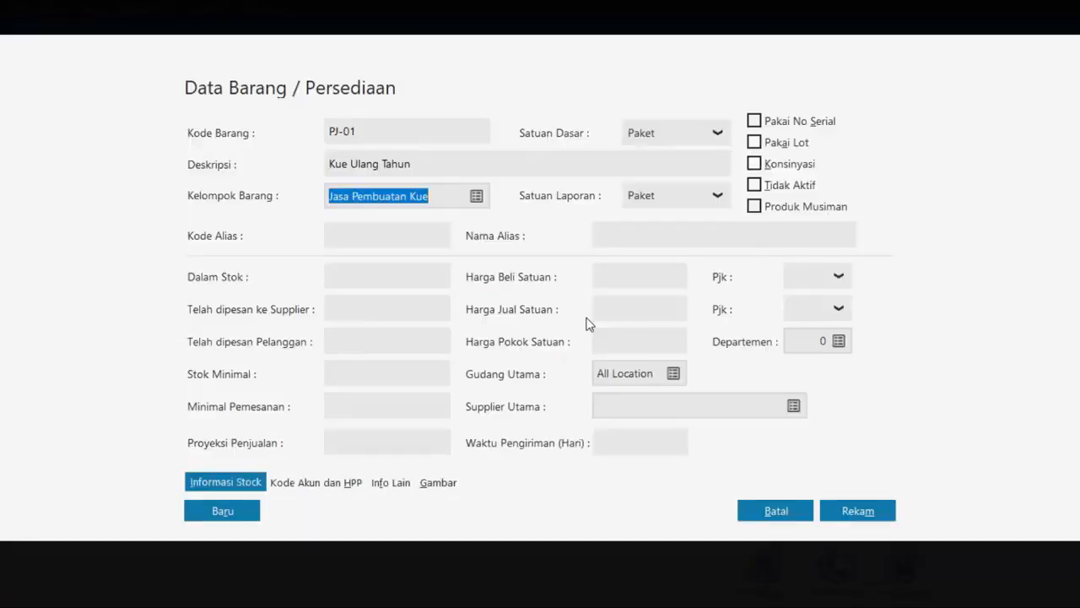
pyautogui.click(623, 309)
pyautogui.write('1000000')
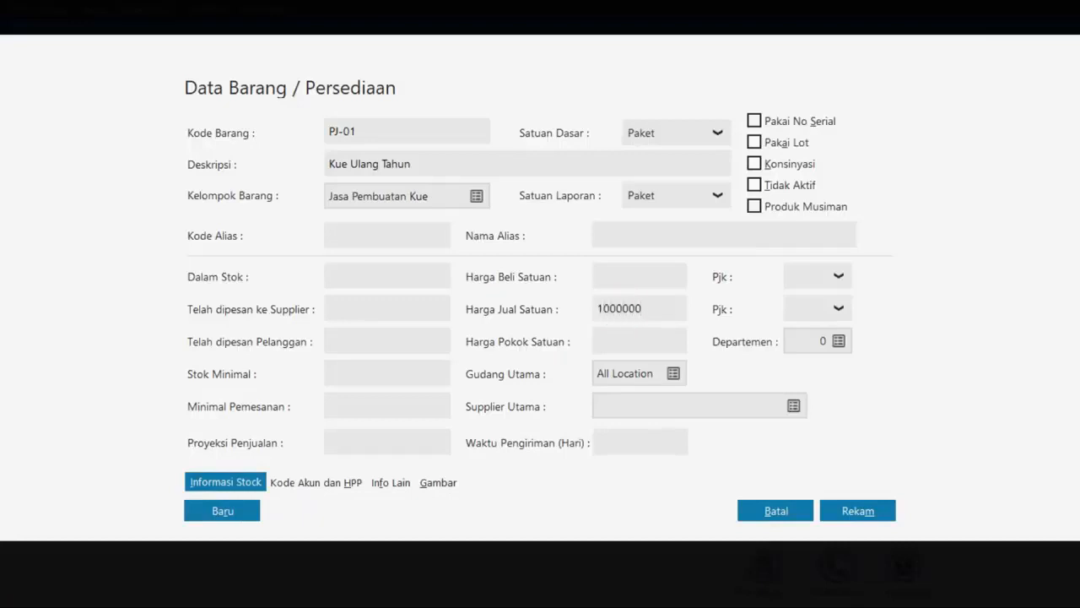
pyautogui.press('Tab')
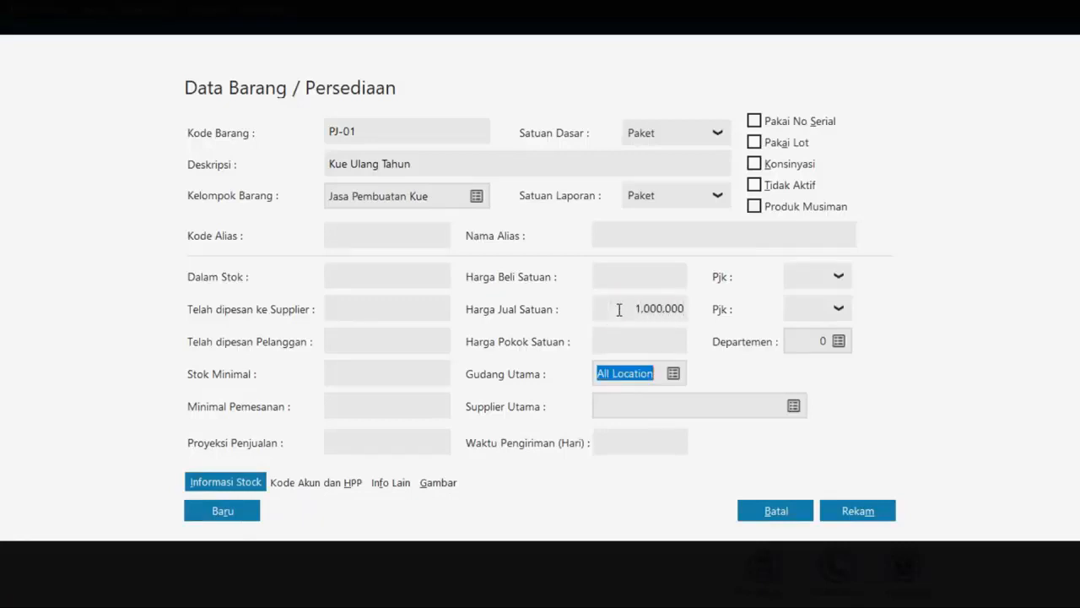
# - Start another item record and fill its item code with PJ-02 from the PDF's Data Jasa Pembuatan Kue table
pyautogui.click(237, 511)
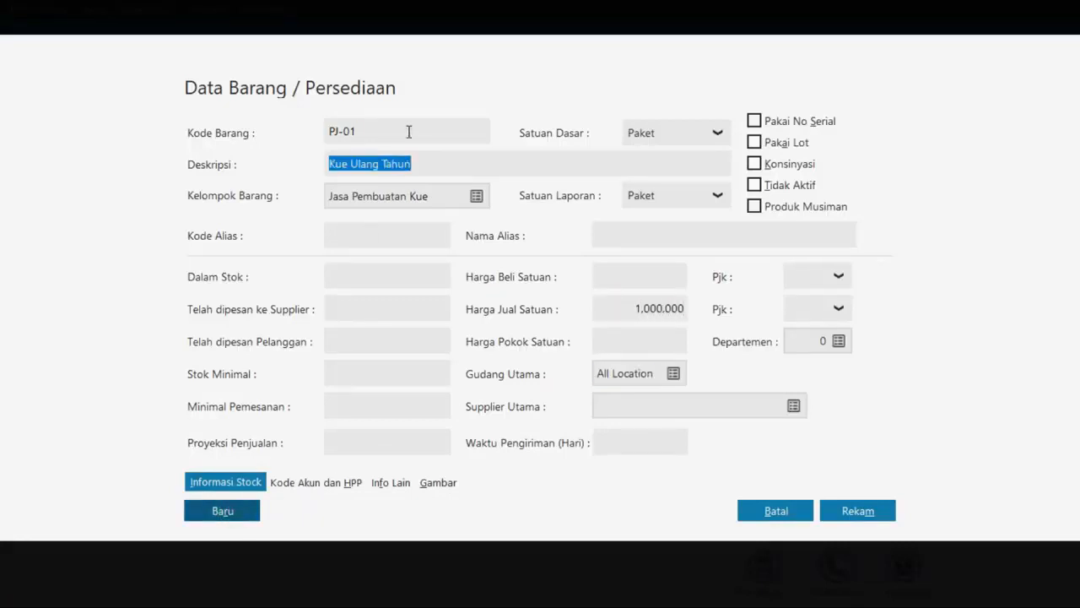
pyautogui.hotkey('alt', 'Tab')
pyautogui.doubleClick(410, 289)
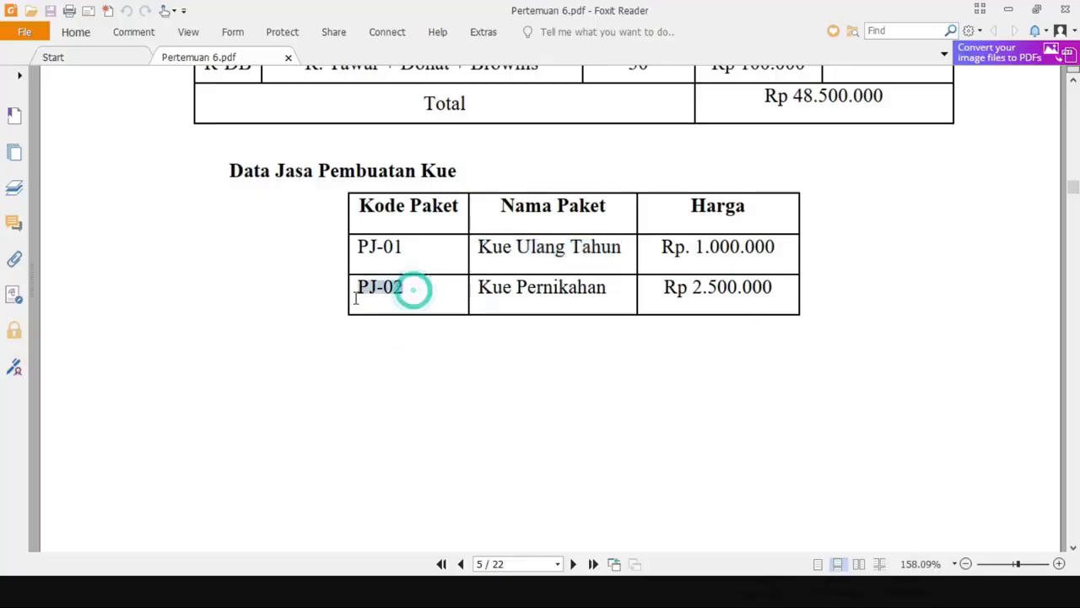
pyautogui.hotkey('ctrl', 'c')
pyautogui.hotkey('alt', 'Tab')
pyautogui.hotkey('ctrl', 'v')
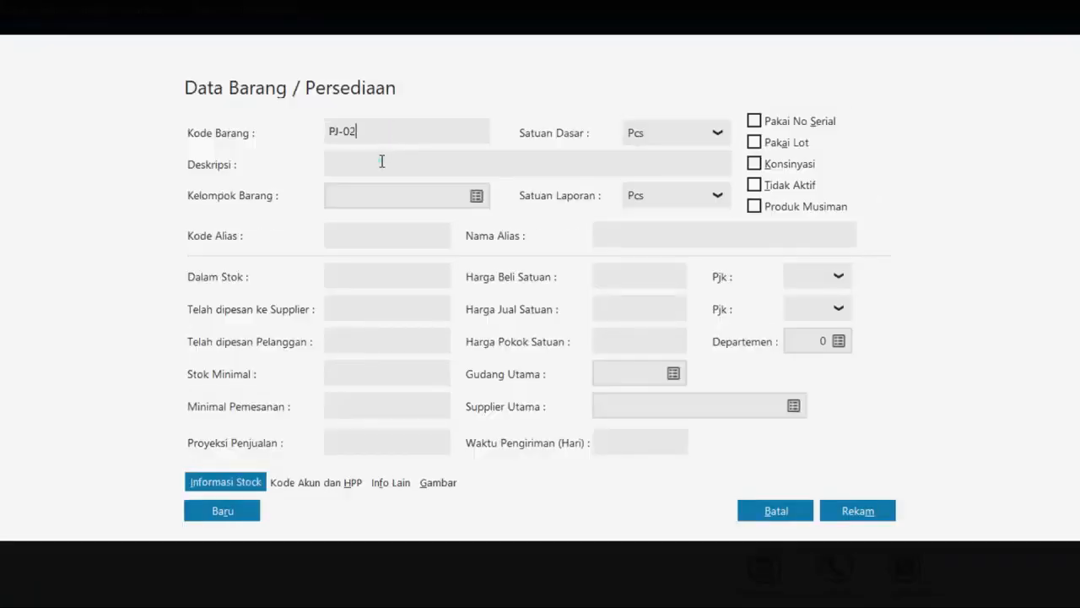
# - Copy Kue Pernikahan from the PDF into the description of item PJ-02
pyautogui.hotkey('alt', 'Tab')
pyautogui.moveTo(605, 288); pyautogui.dragTo(480, 291)
pyautogui.hotkey('alt', 'Tab')
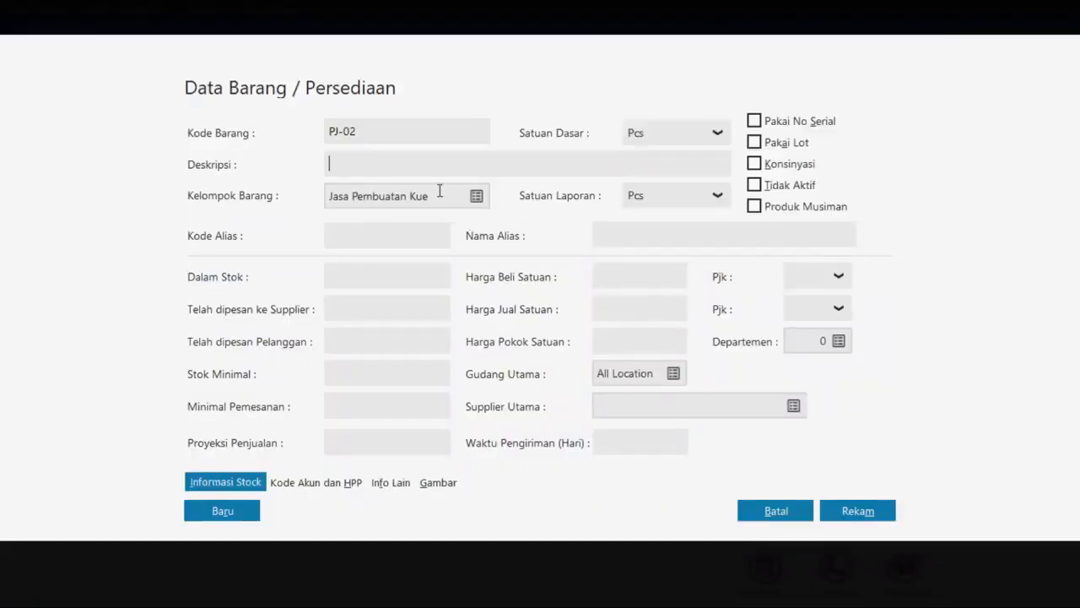
pyautogui.hotkey('ctrl', 'v')
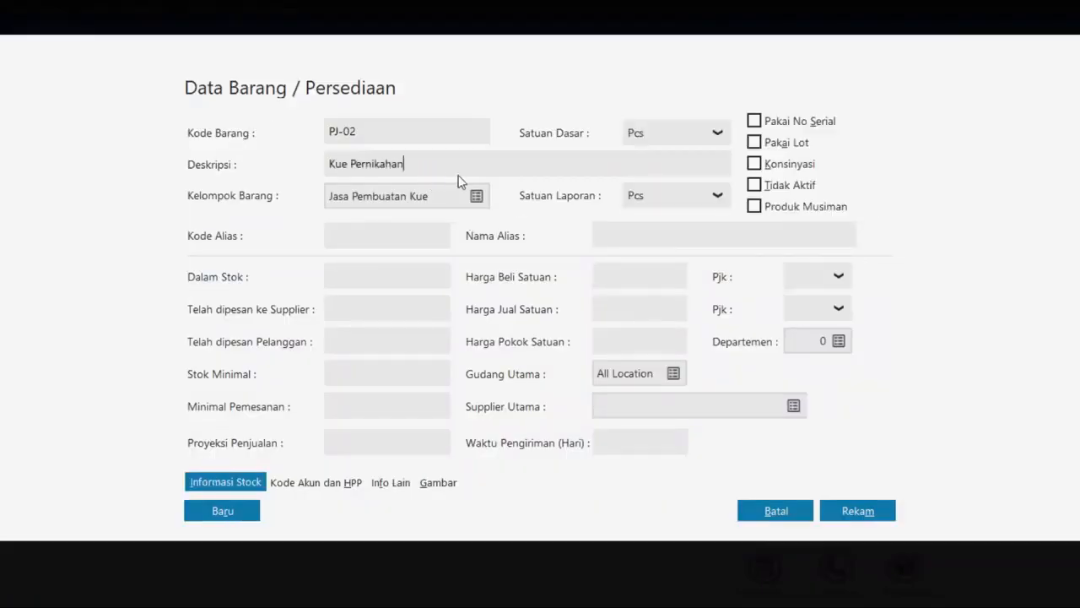
# - Set item PJ-02's base unit to Paket and its unit selling price to 2,500,000 according to the PDF, and save the record
pyautogui.click(718, 135)
pyautogui.click(648, 293)
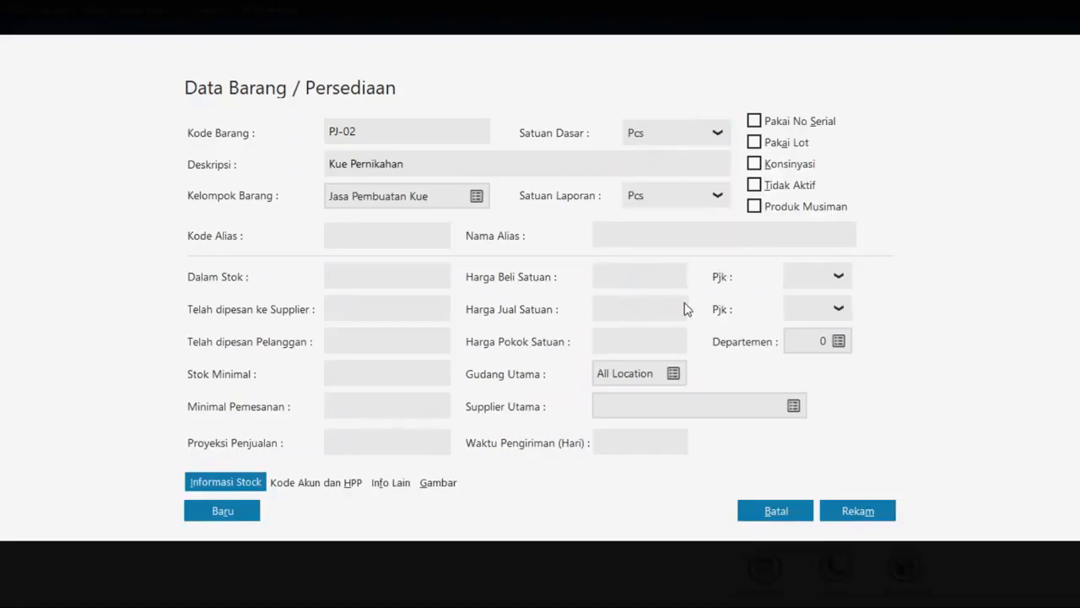
pyautogui.hotkey('alt', 'Tab')
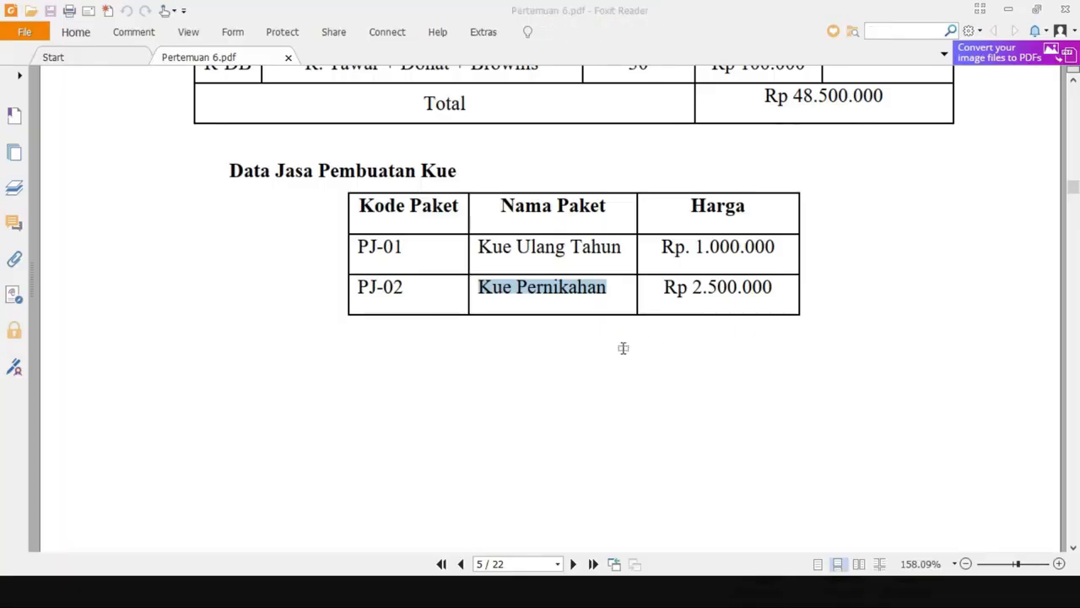
pyautogui.hotkey('alt', 'Tab')
pyautogui.click(617, 309)
pyautogui.write('2.5')
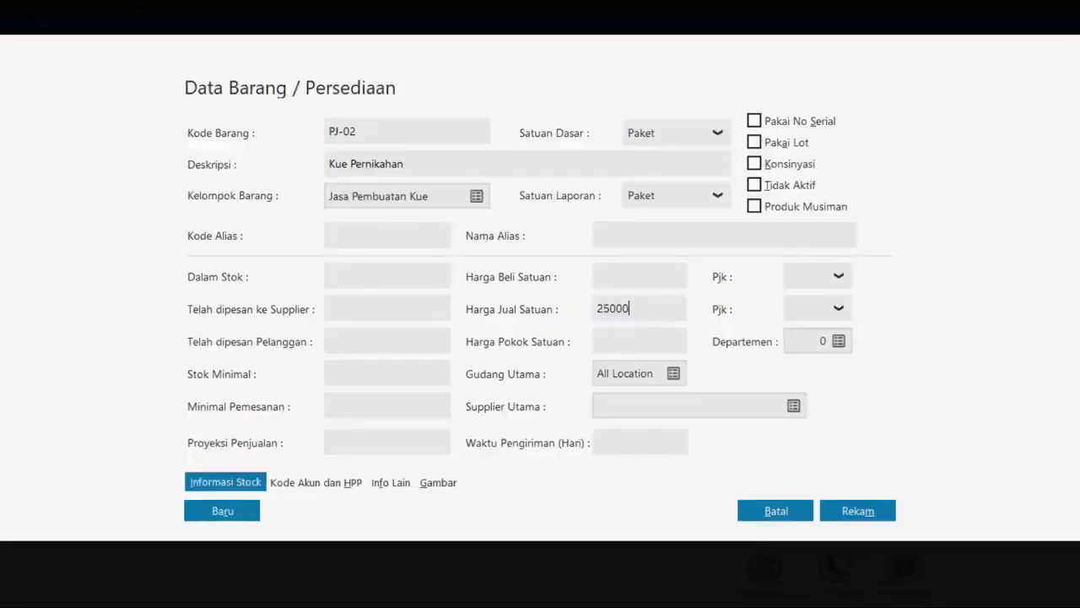
pyautogui.write('00.000')
pyautogui.press('Tab')
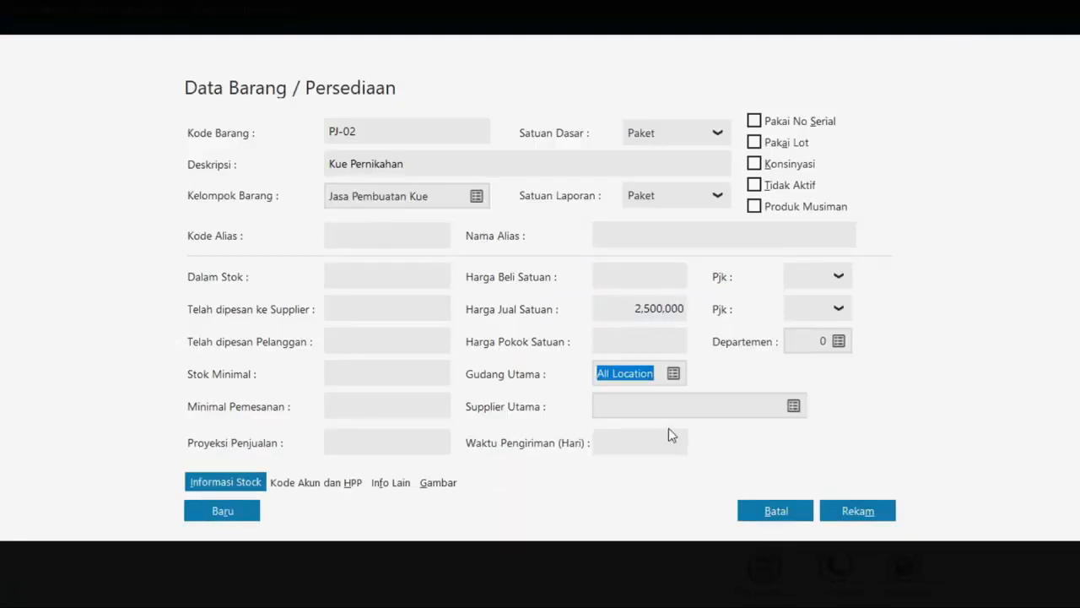
pyautogui.click(857, 511)
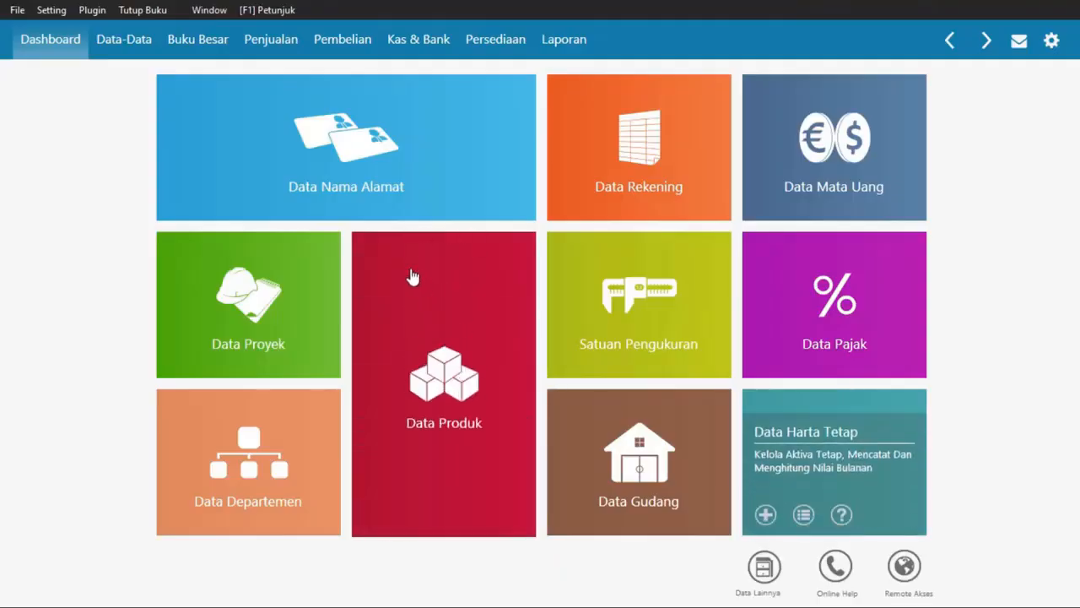
# - Review the recorded items in the Data Produk list in both table and card views, and close the list
pyautogui.click(411, 273)
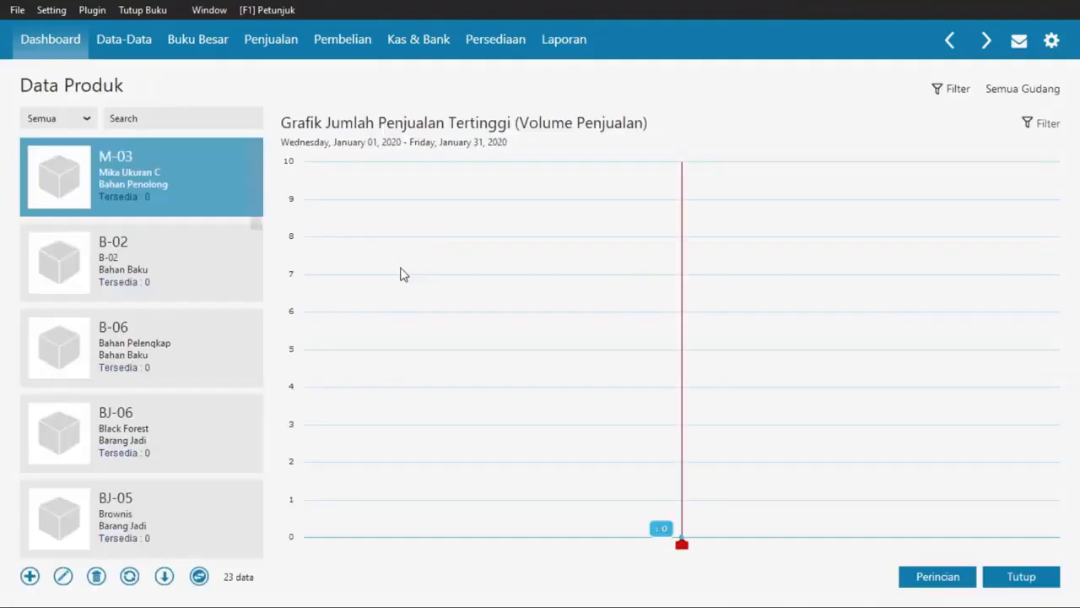
pyautogui.click(199, 577)
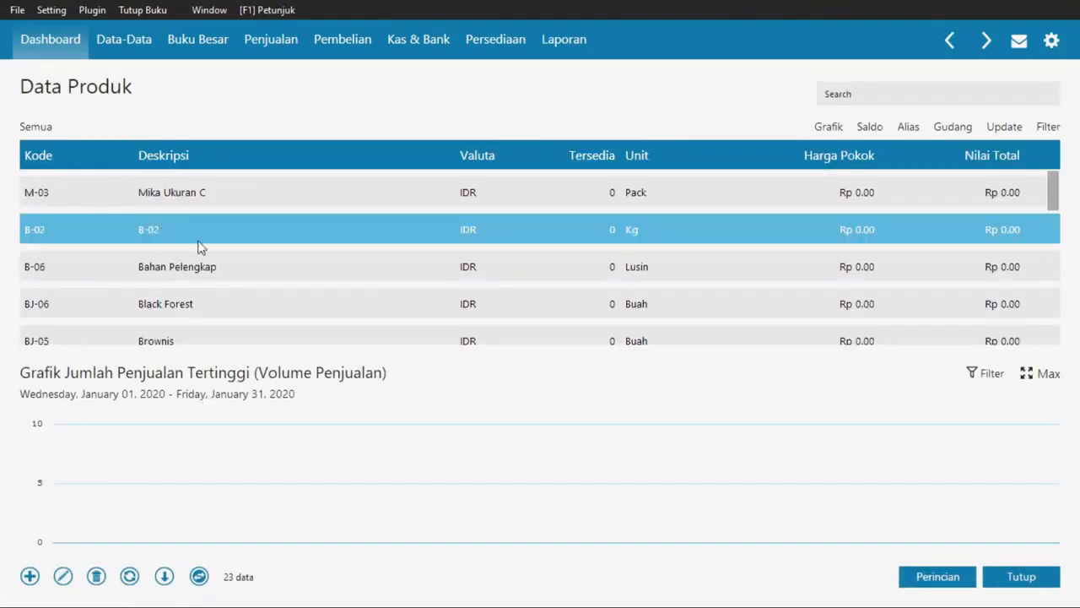
pyautogui.scroll(-3, 346, 283)
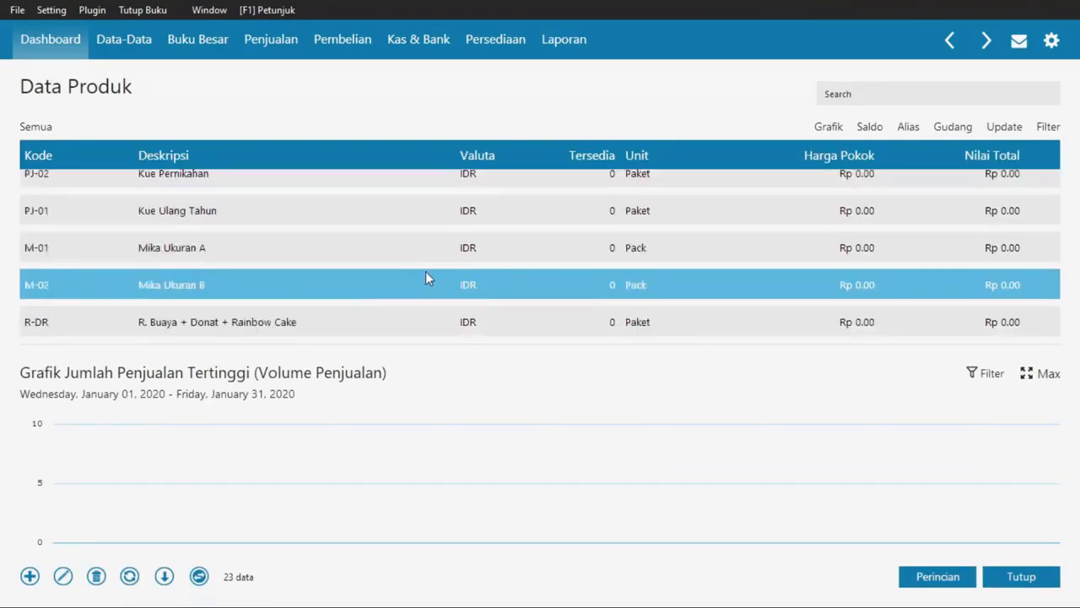
pyautogui.click(199, 576)
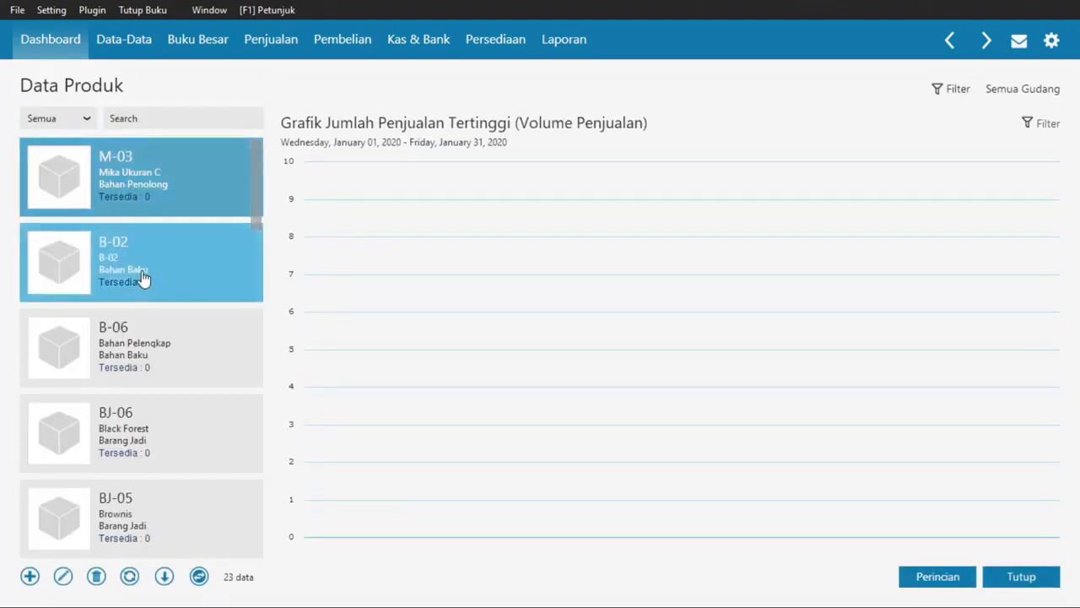
pyautogui.scroll(-2, 160, 384)
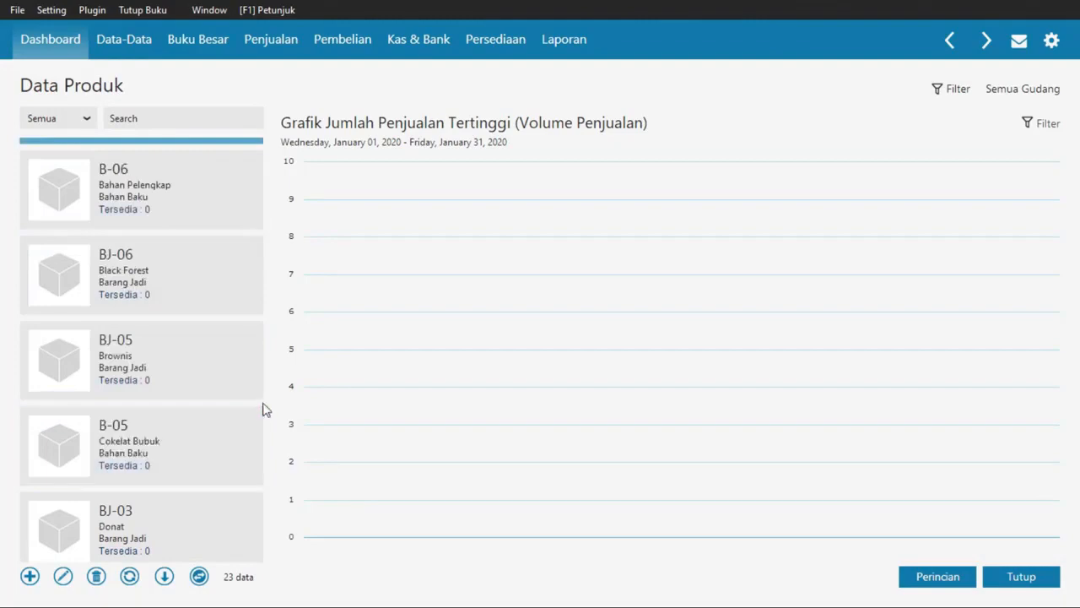
pyautogui.click(1021, 576)
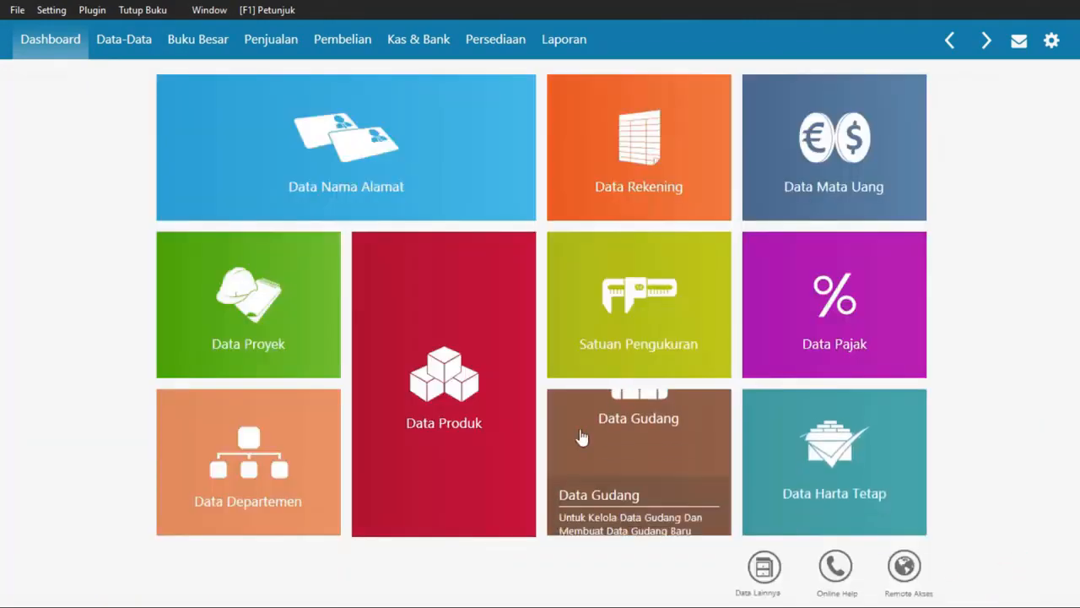
# - Open the inventory opening balances (Saldo Awal Persediaan) and start a new entry for item B-01
pyautogui.hotkey('alt', 'Tab')
pyautogui.hotkey('alt', 'Tab')
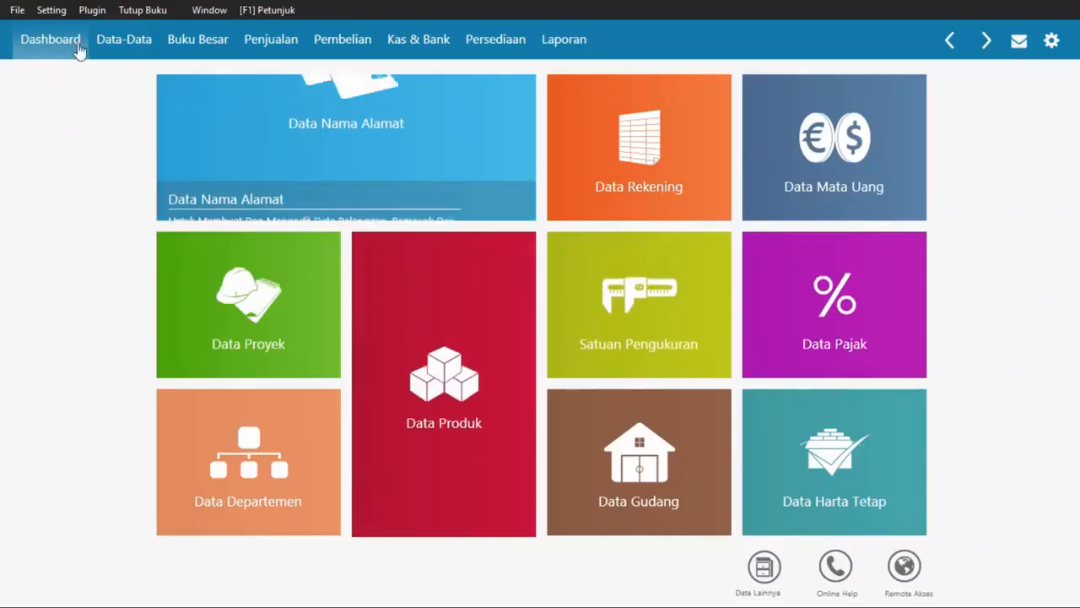
pyautogui.click(56, 12)
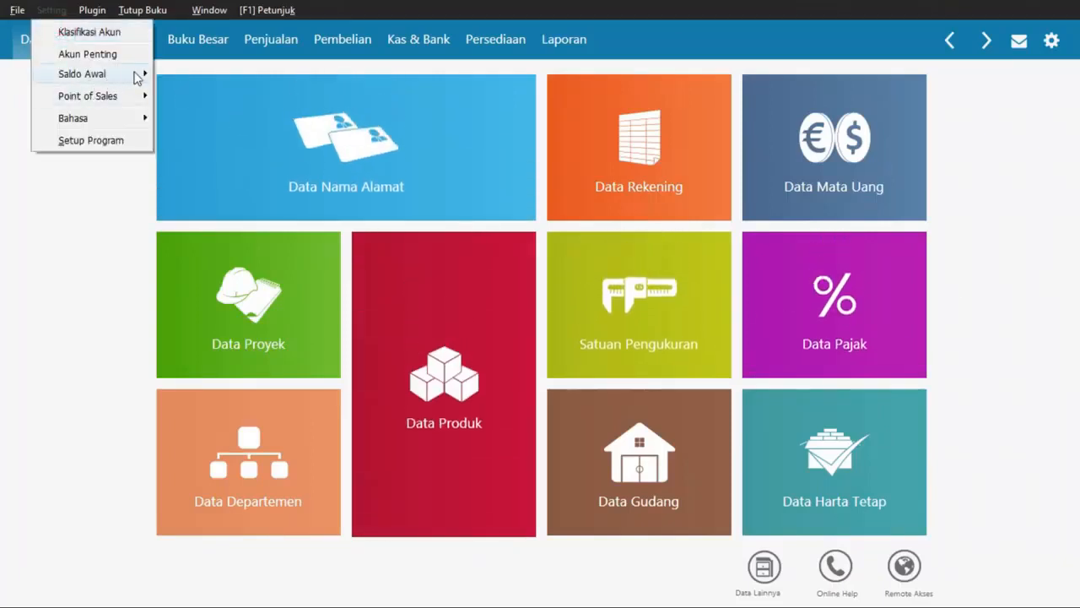
pyautogui.moveTo(135, 75)
pyautogui.click(235, 137)
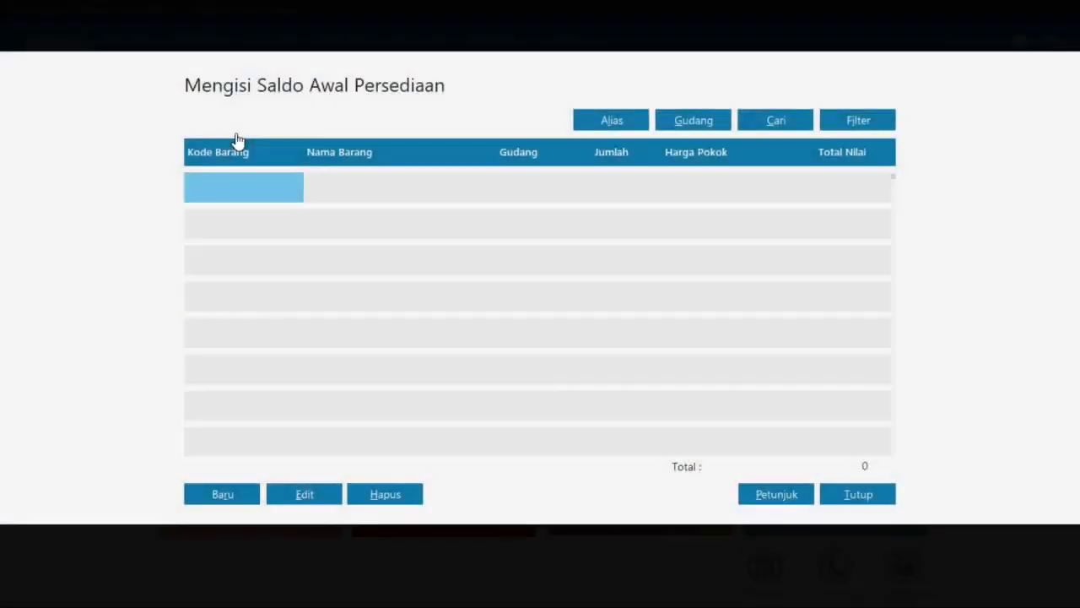
pyautogui.click(222, 494)
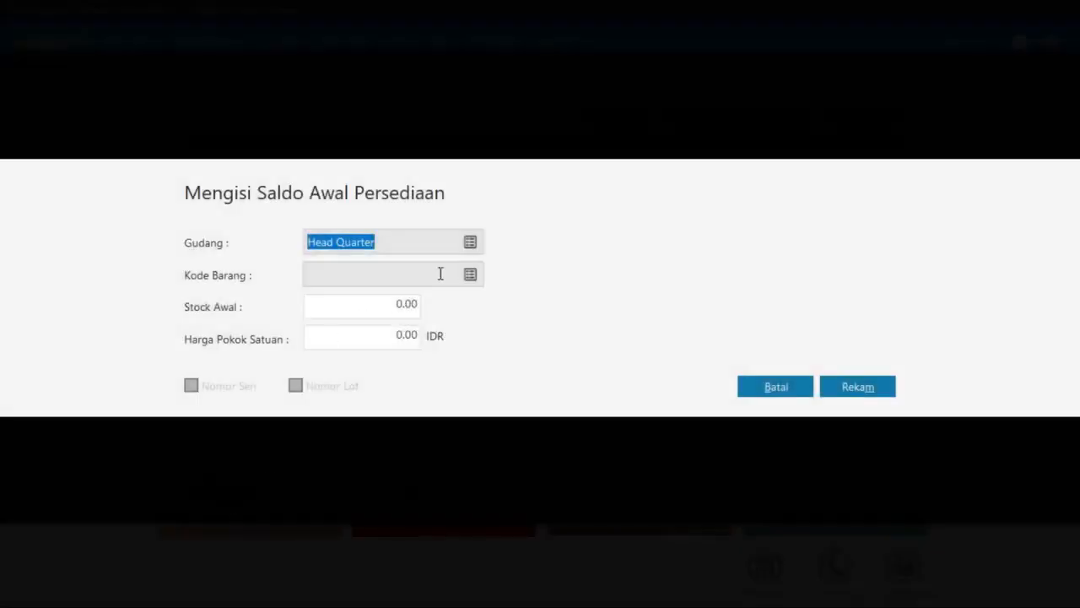
pyautogui.click(472, 274)
pyautogui.doubleClick(301, 210)
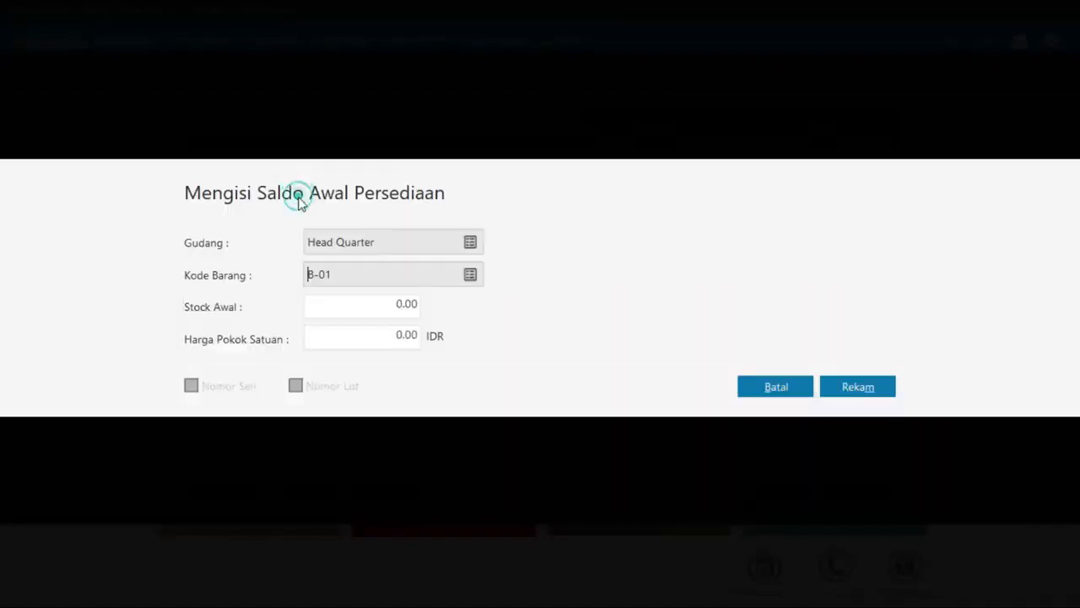
# - Record B-01's opening stock as 5 and unit cost as 130,000 from the PDF's Persediaan Bahan Baku table
pyautogui.click(393, 305)
pyautogui.hotkey('alt', 'Tab')
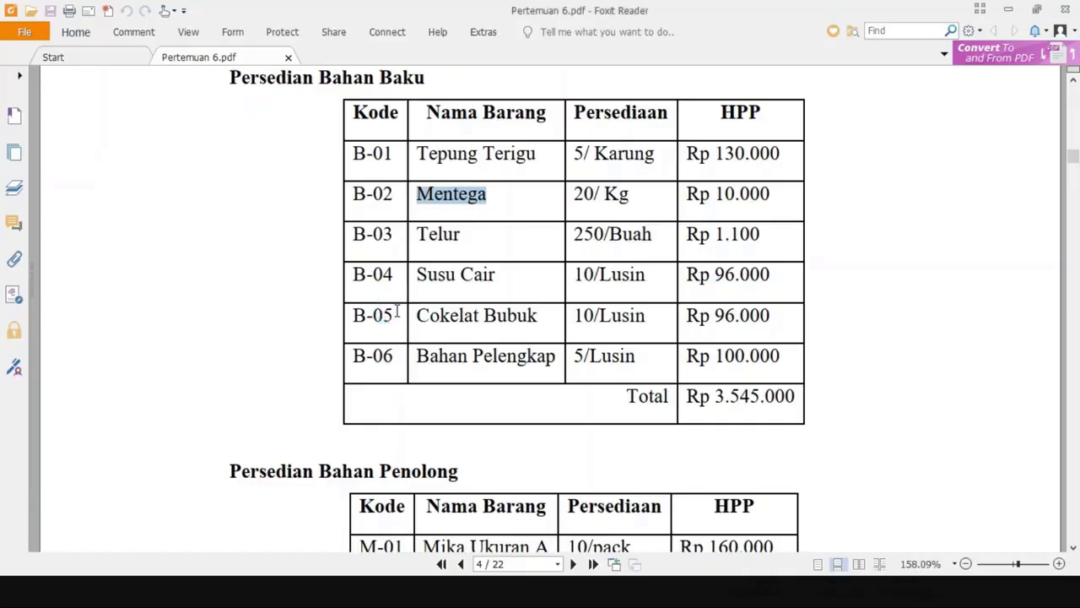
pyautogui.hotkey('alt', 'Tab')
pyautogui.write('5')
pyautogui.press('Tab')
pyautogui.hotkey('alt', 'Tab')
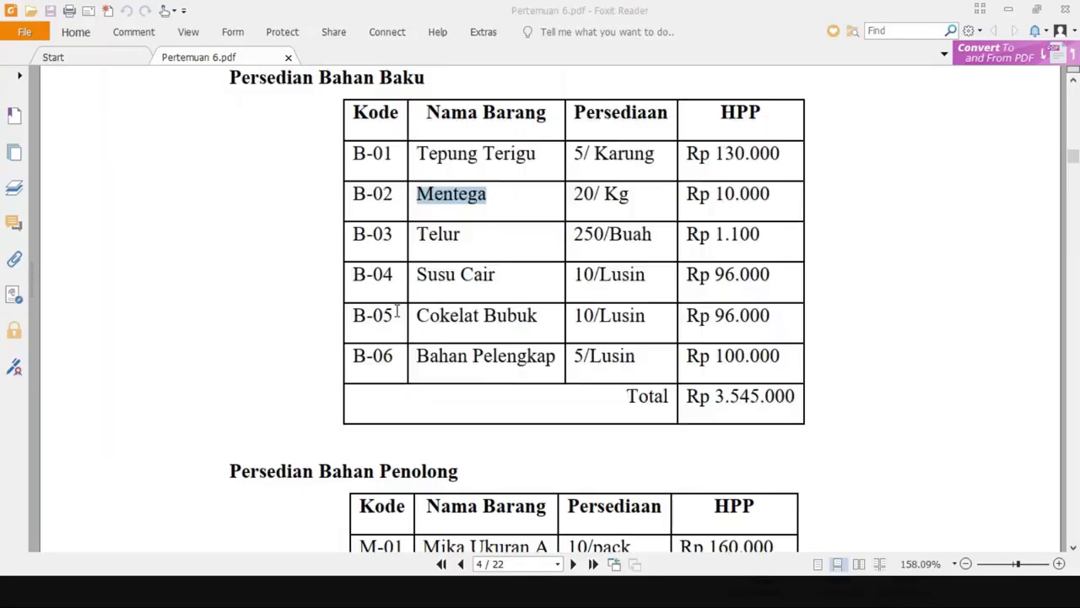
pyautogui.hotkey('alt', 'Tab')
pyautogui.write('130000')
pyautogui.press('Tab')
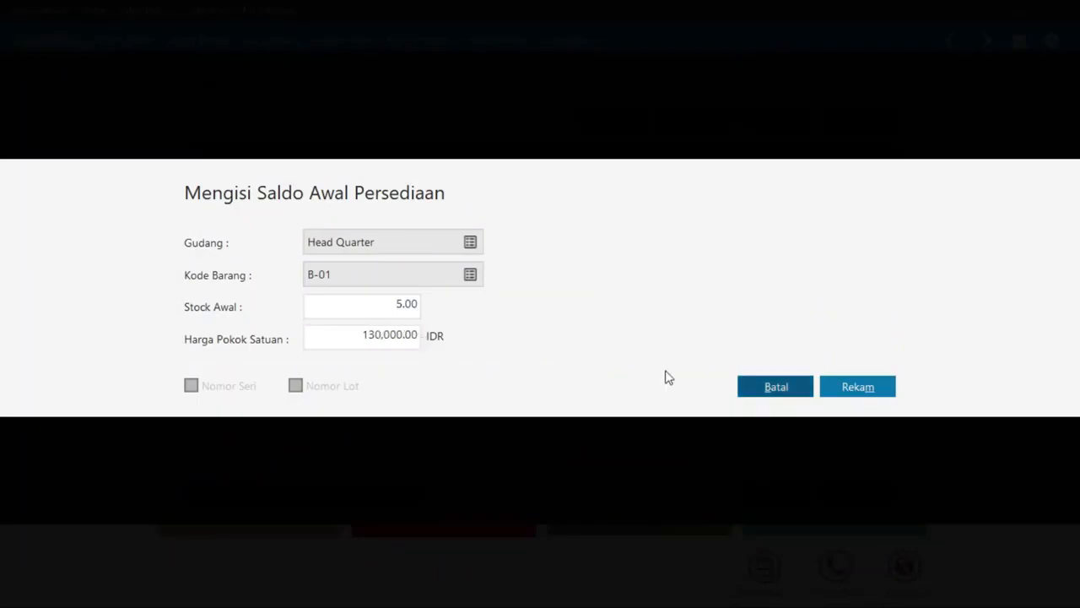
pyautogui.click(863, 389)
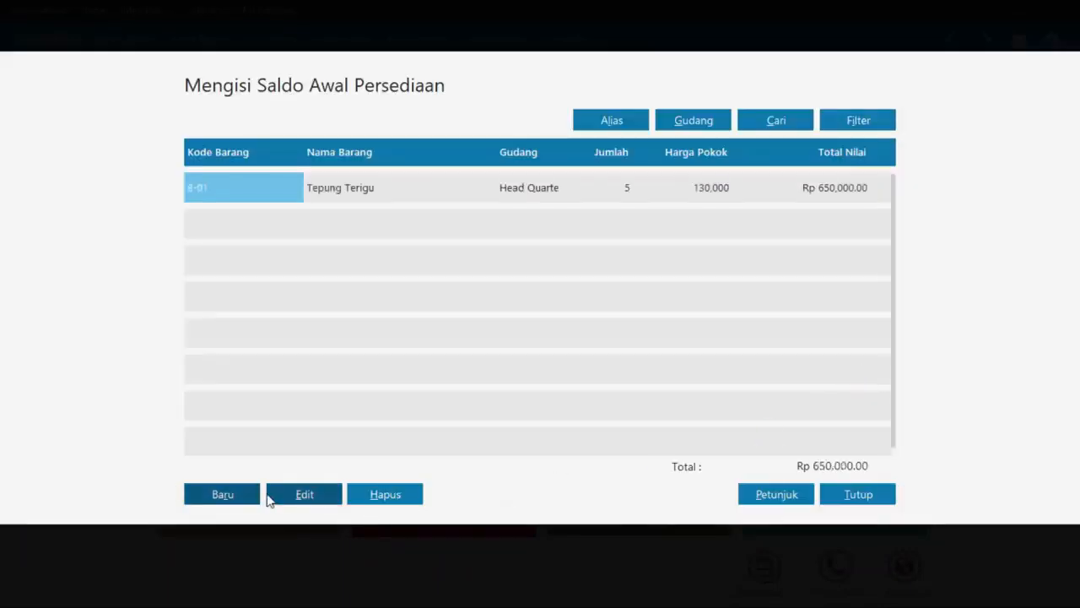
# - Start an opening balance entry for item B-02 and set its opening stock to 20 according to the PDF
pyautogui.click(243, 493)
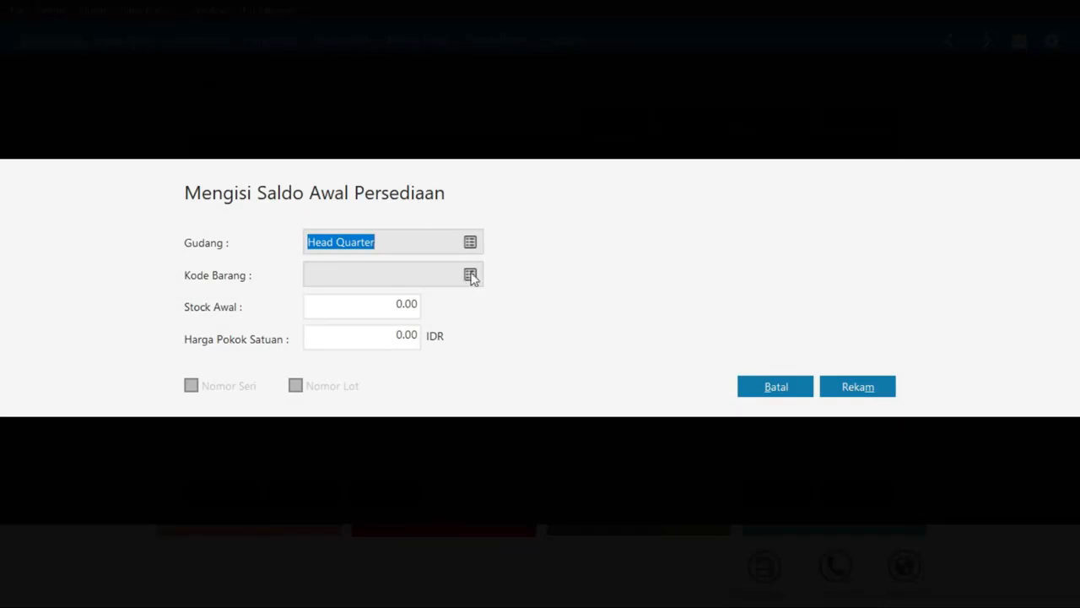
pyautogui.click(472, 278)
pyautogui.doubleClick(349, 234)
pyautogui.hotkey('alt', 'Tab')
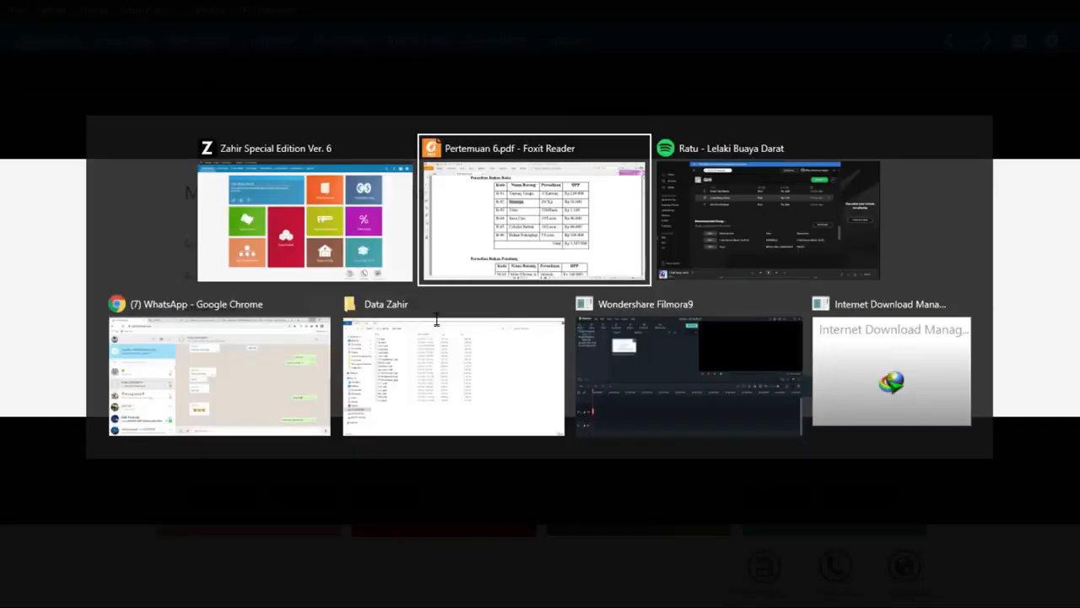
pyautogui.hotkey('alt', 'Tab')
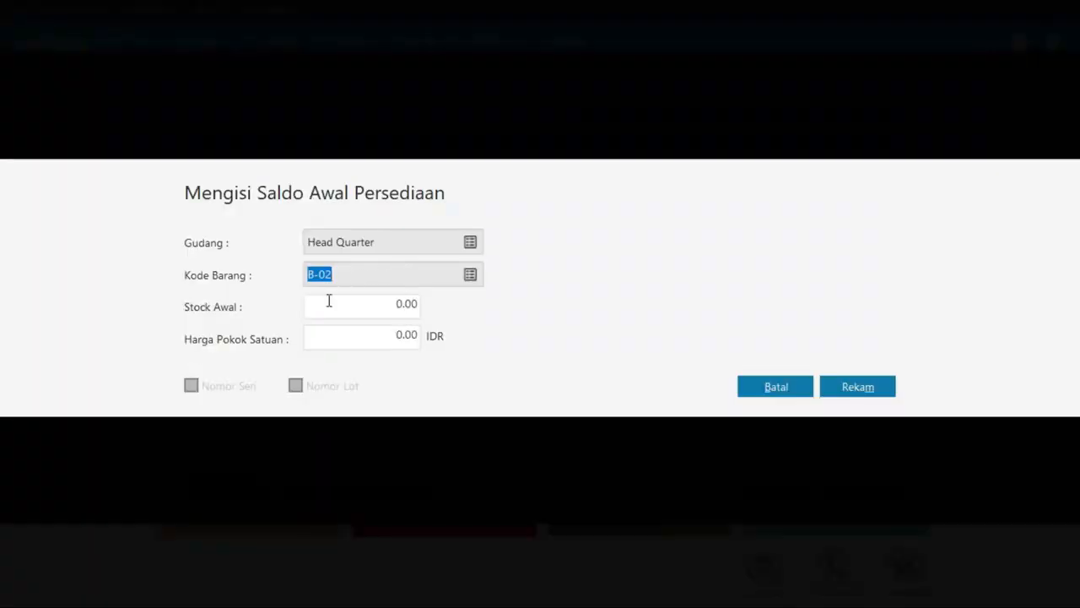
pyautogui.click(340, 304)
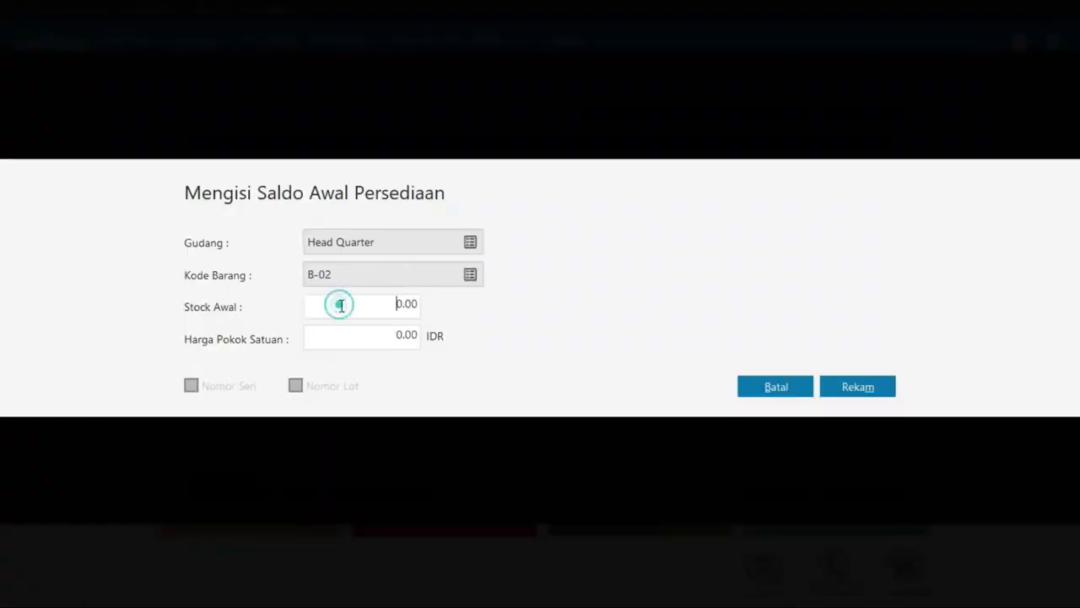
pyautogui.doubleClick(398, 304)
pyautogui.write('20')
# - Set B-02's unit cost to 10,000 from the PDF's HPP column and save the opening balance entry
pyautogui.hotkey('alt', 'Tab')
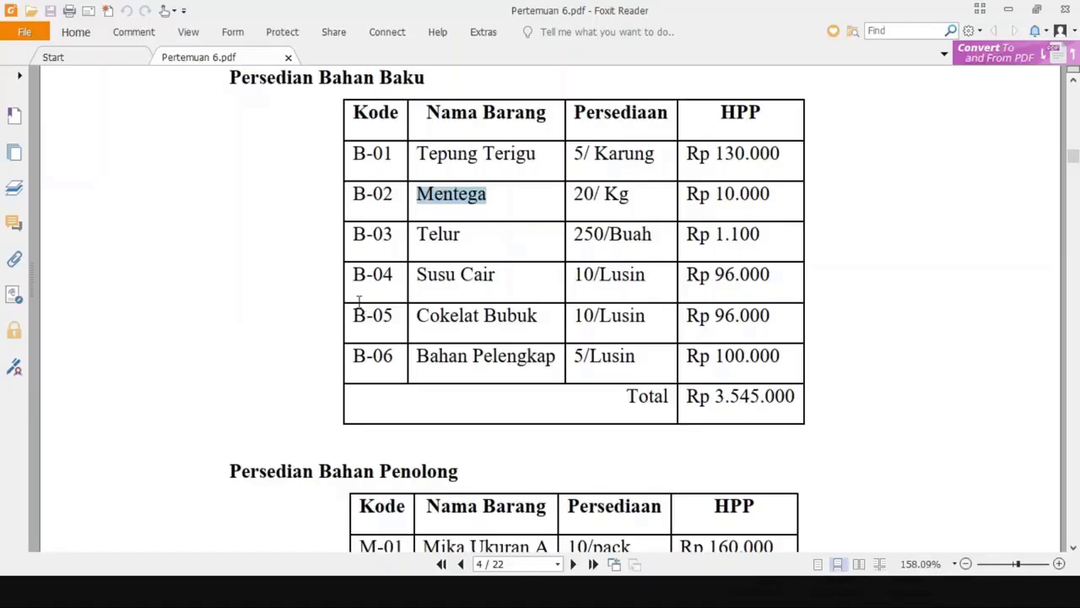
pyautogui.hotkey('alt', 'Tab')
pyautogui.write('10.')
pyautogui.write('0000')
pyautogui.press('Tab')
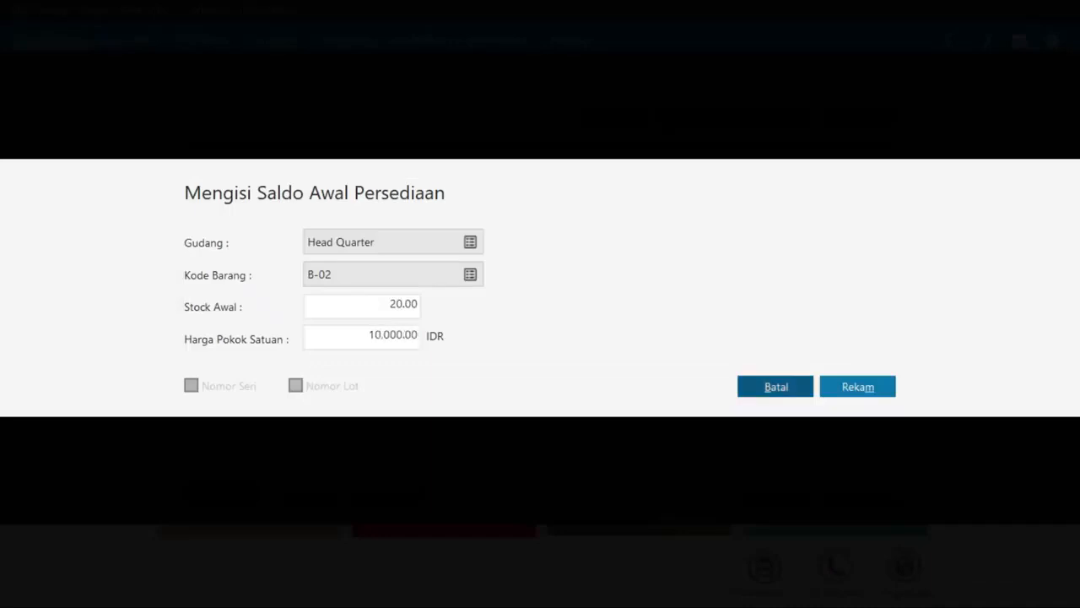
pyautogui.click(850, 382)
# - Start an opening balance entry for item B-03 and set its opening stock to 250 according to the PDF
pyautogui.click(245, 492)
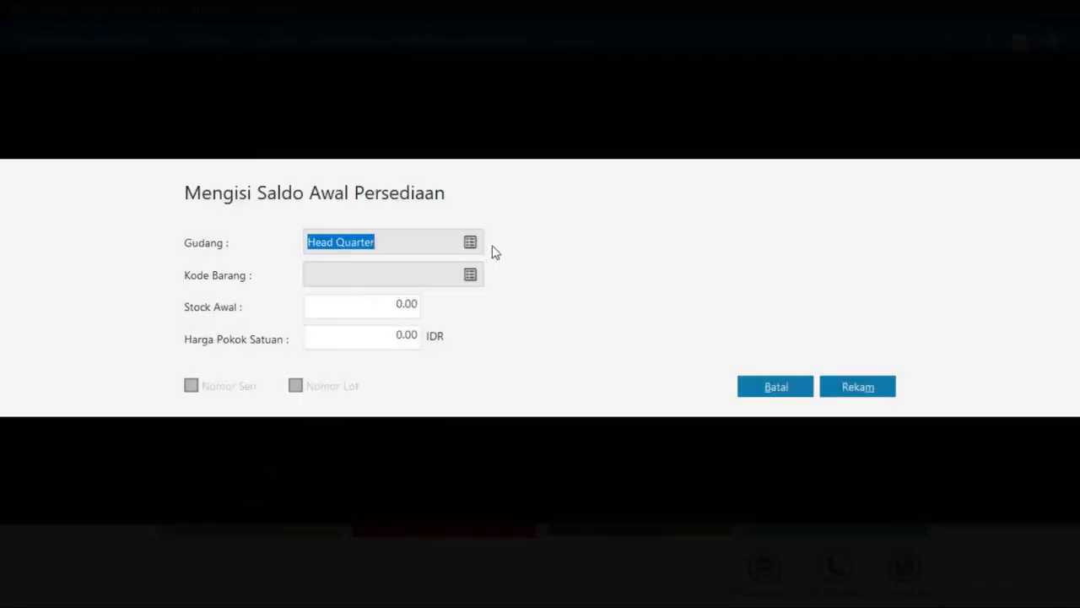
pyautogui.click(471, 273)
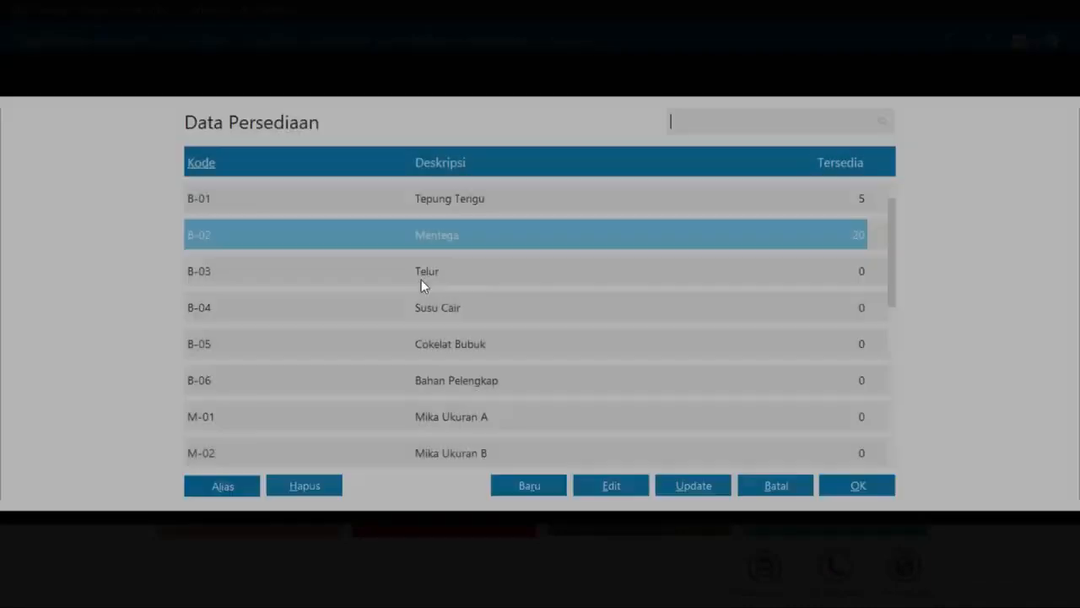
pyautogui.click(271, 270)
pyautogui.doubleClick(271, 270)
pyautogui.hotkey('alt', 'Tab')
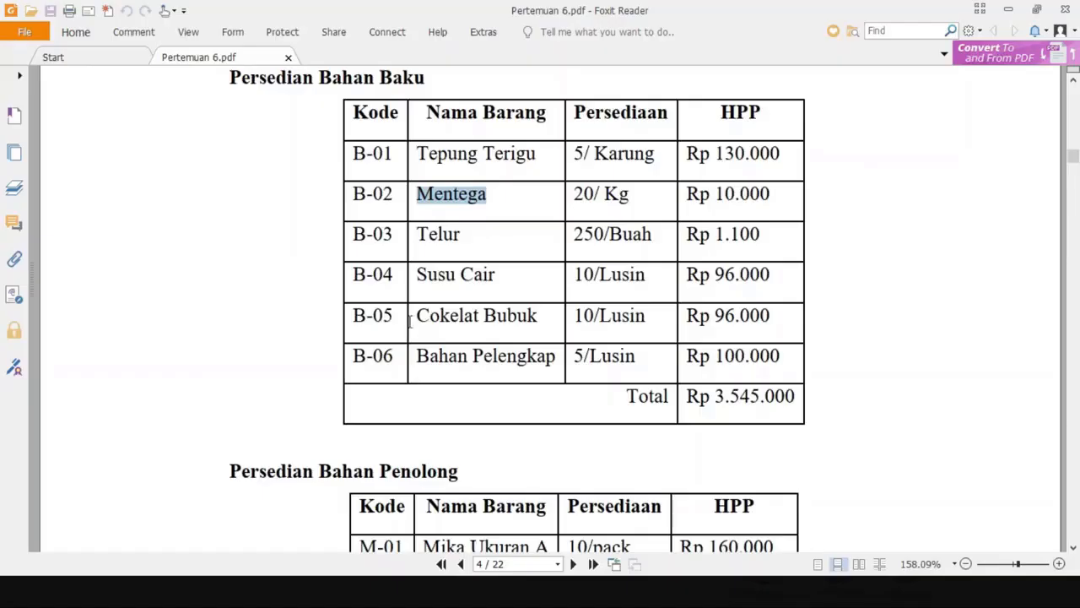
pyautogui.hotkey('alt', 'Tab')
pyautogui.write('250')
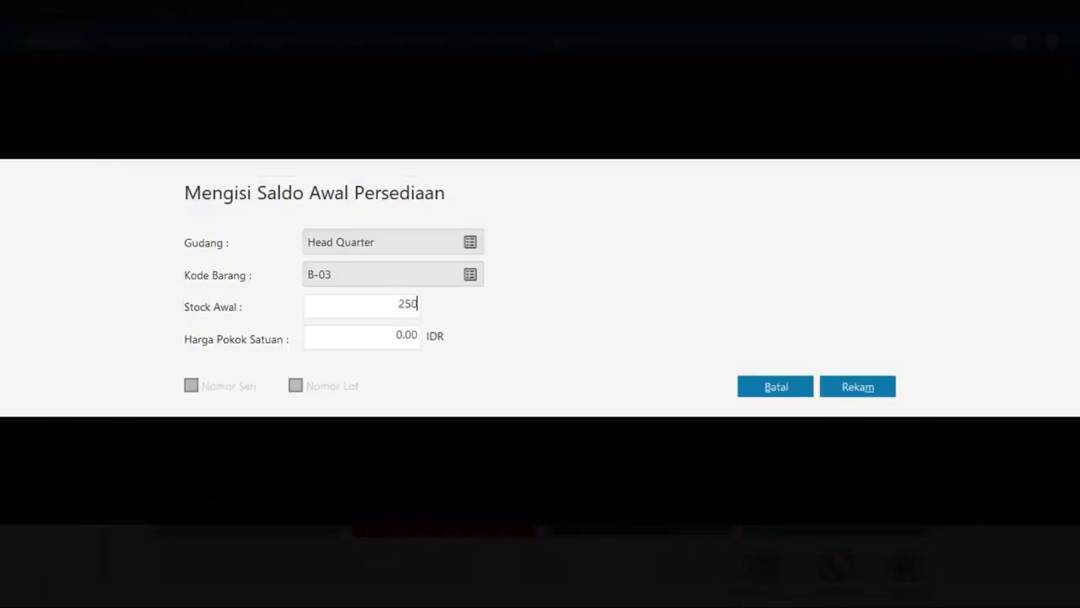
# - Set B-03's unit cost to 1,100, check it against the PDF and save the opening balance entry
pyautogui.press('Tab')
pyautogui.write('1100')
pyautogui.hotkey('alt', 'Tab')
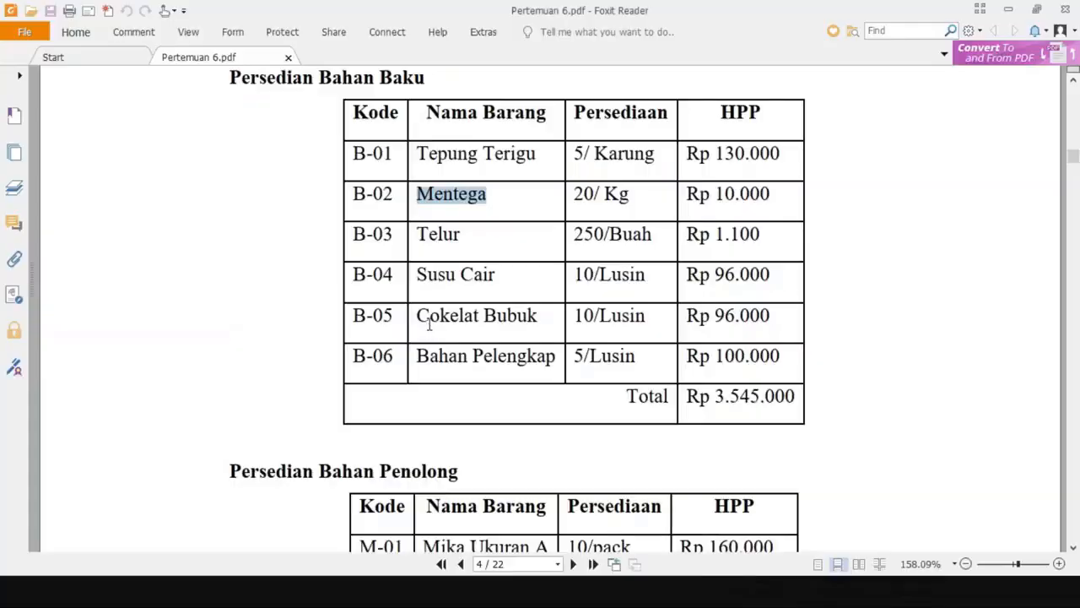
pyautogui.hotkey('alt', 'Tab')
pyautogui.click(841, 381)
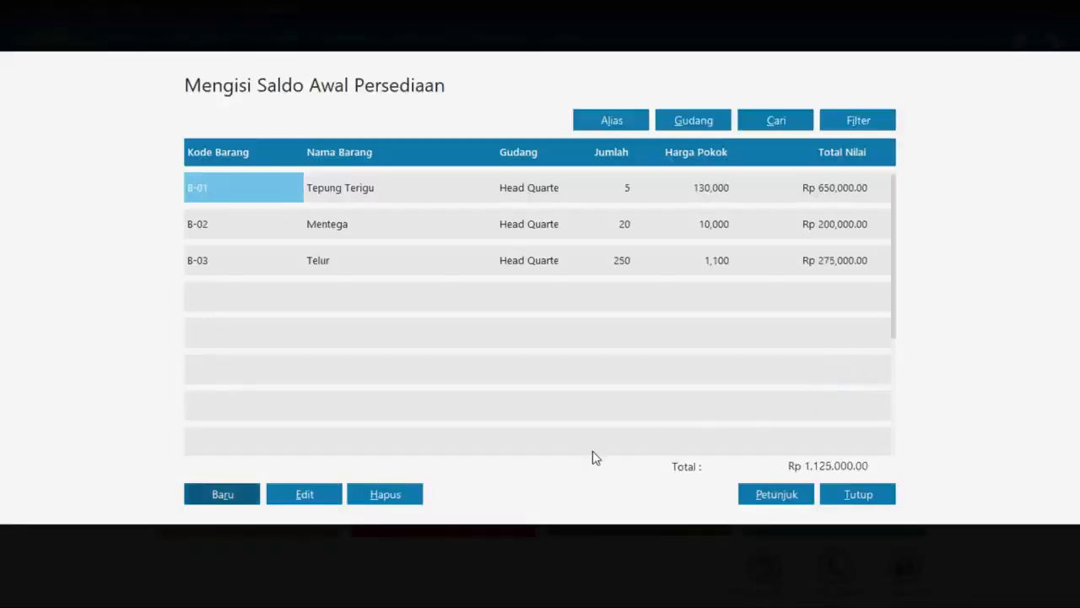
# - Add an opening balance entry for item B-04 with an opening stock of 10 and a unit cost of 96,000, and save it
pyautogui.click(224, 494)
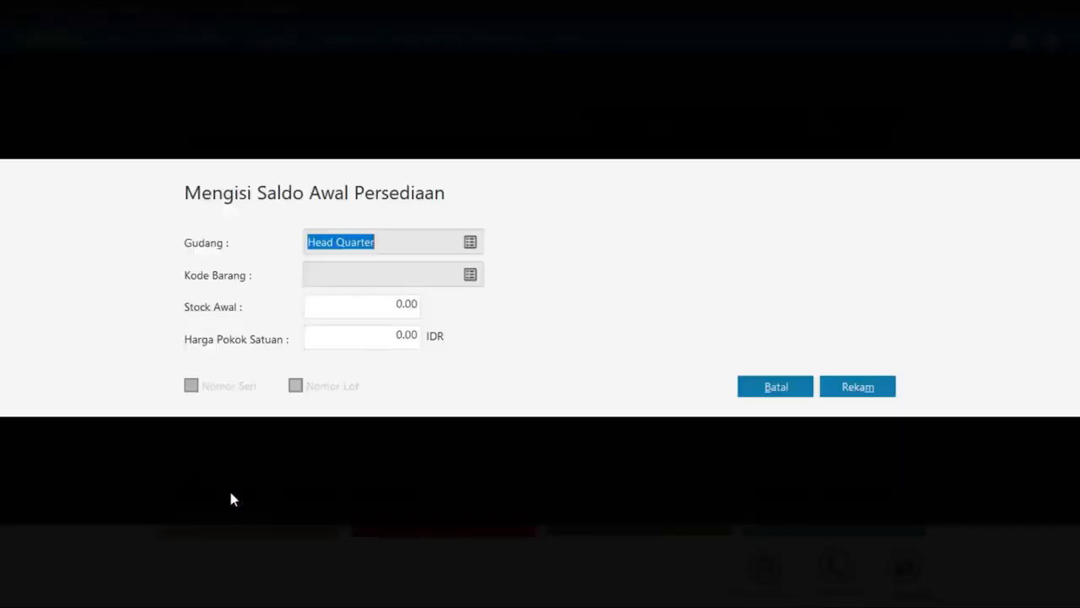
pyautogui.click(470, 274)
pyautogui.doubleClick(240, 309)
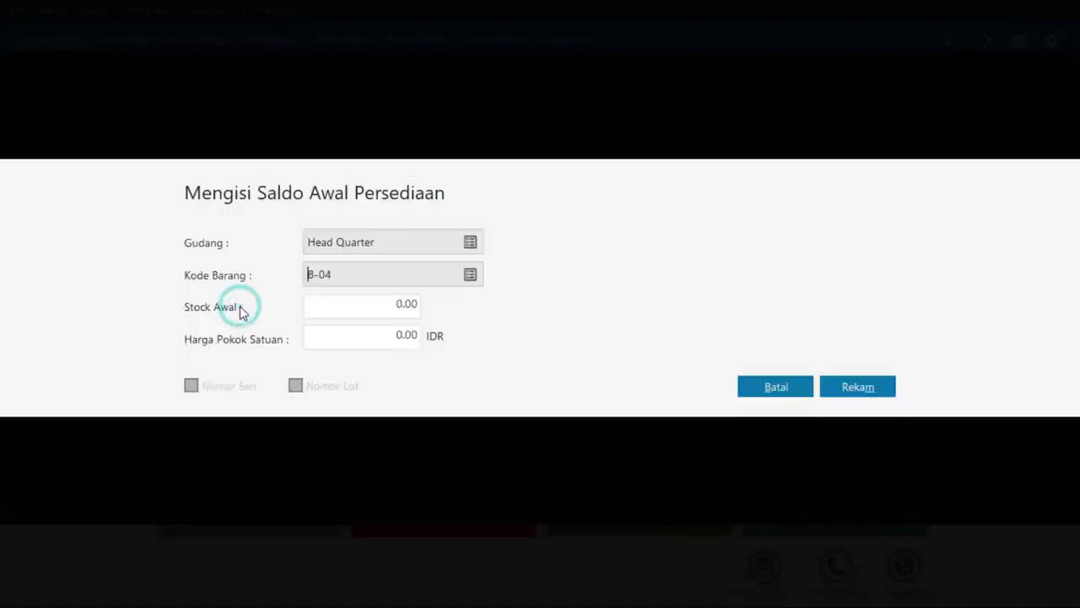
pyautogui.hotkey('alt', 'Tab')
pyautogui.press('Tab')
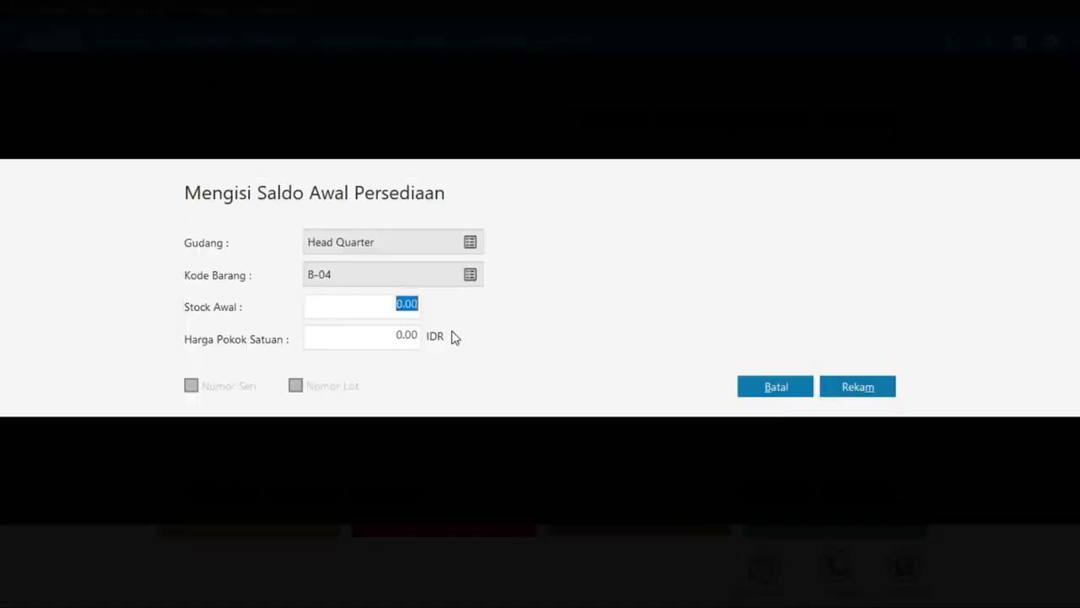
pyautogui.hotkey('alt', 'Tab')
pyautogui.hotkey('alt', 'Tab')
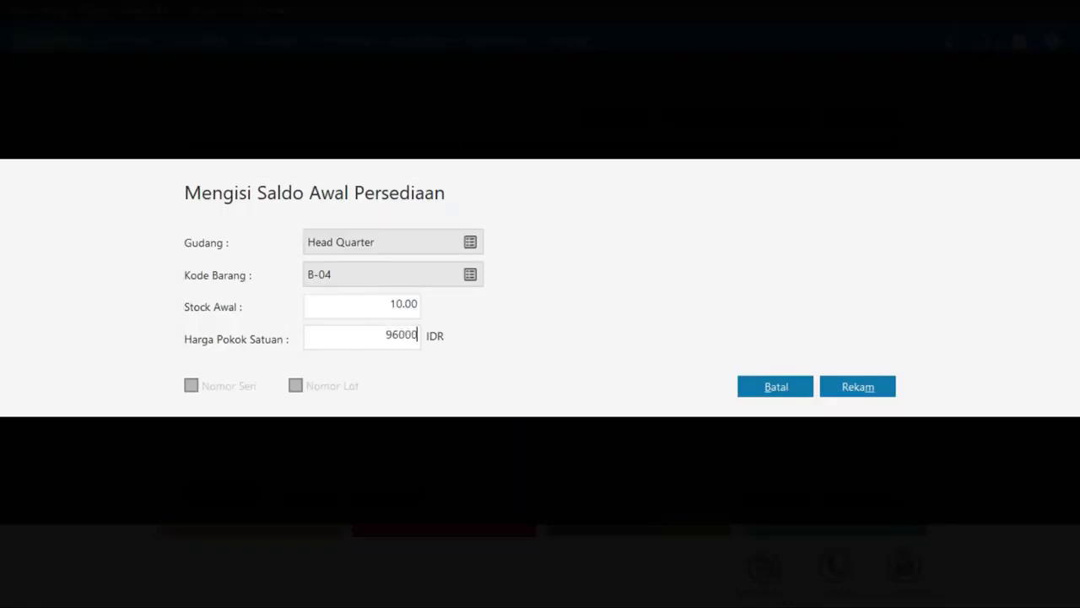
pyautogui.press('Tab')
pyautogui.click(867, 385)
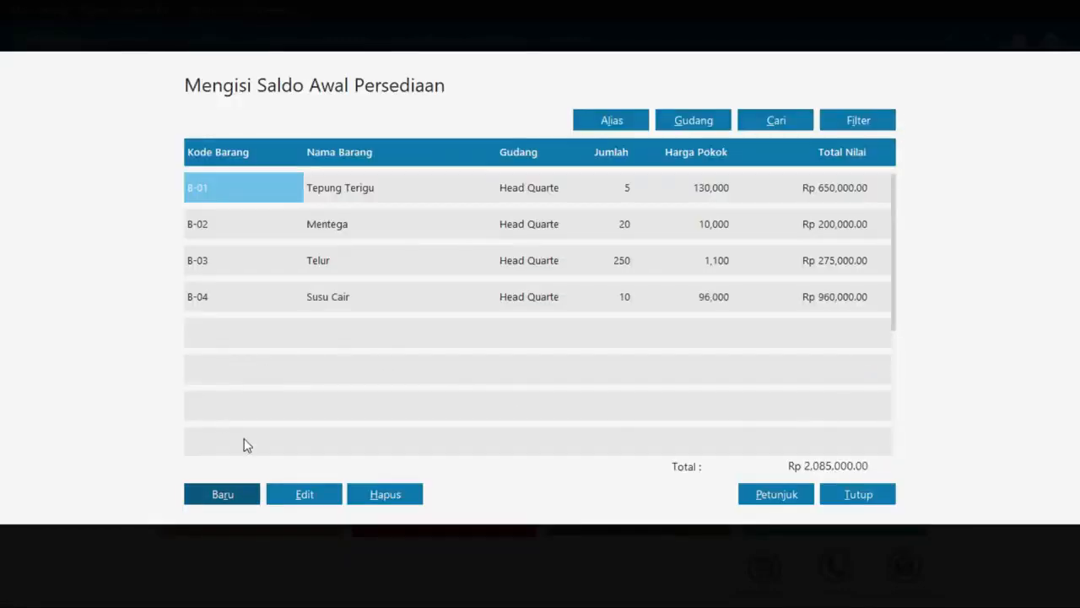
# - Start an opening balance entry for item B-05 and set its opening stock to 10 according to the PDF
pyautogui.click(236, 492)
pyautogui.click(472, 273)
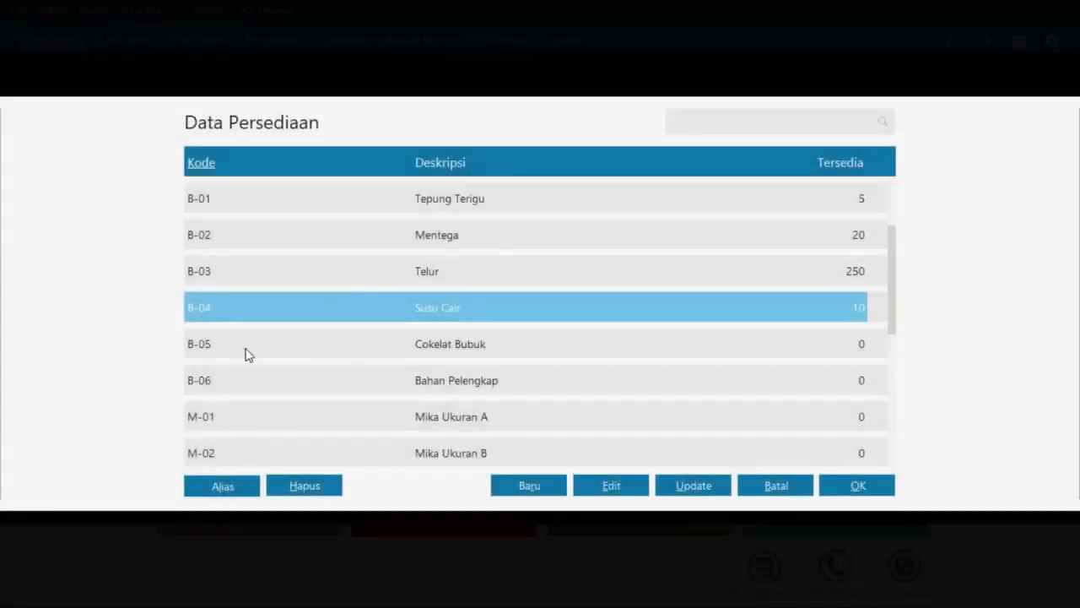
pyautogui.doubleClick(244, 347)
pyautogui.hotkey('alt', 'Tab')
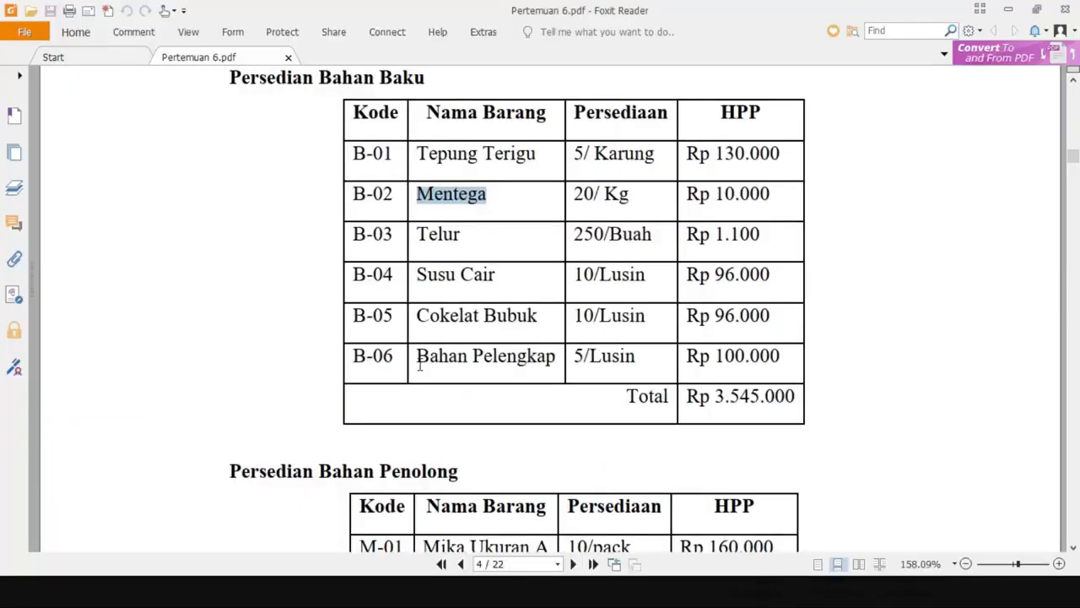
pyautogui.hotkey('alt', 'Tab')
pyautogui.press('Tab')
pyautogui.write('10')
pyautogui.press('Tab')
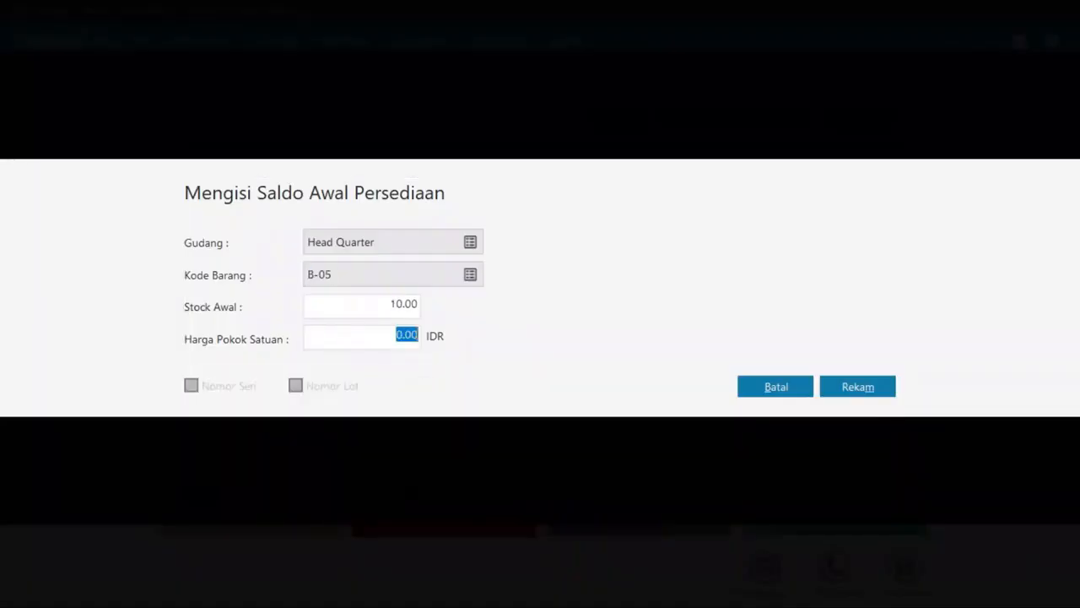
# - Set B-05's unit cost to 96,000 from the PDF's HPP column and save the opening balance entry
pyautogui.hotkey('alt', 'Tab')
pyautogui.hotkey('alt', 'Tab')
pyautogui.write('98000')
pyautogui.press('Tab')
pyautogui.click(890, 385)
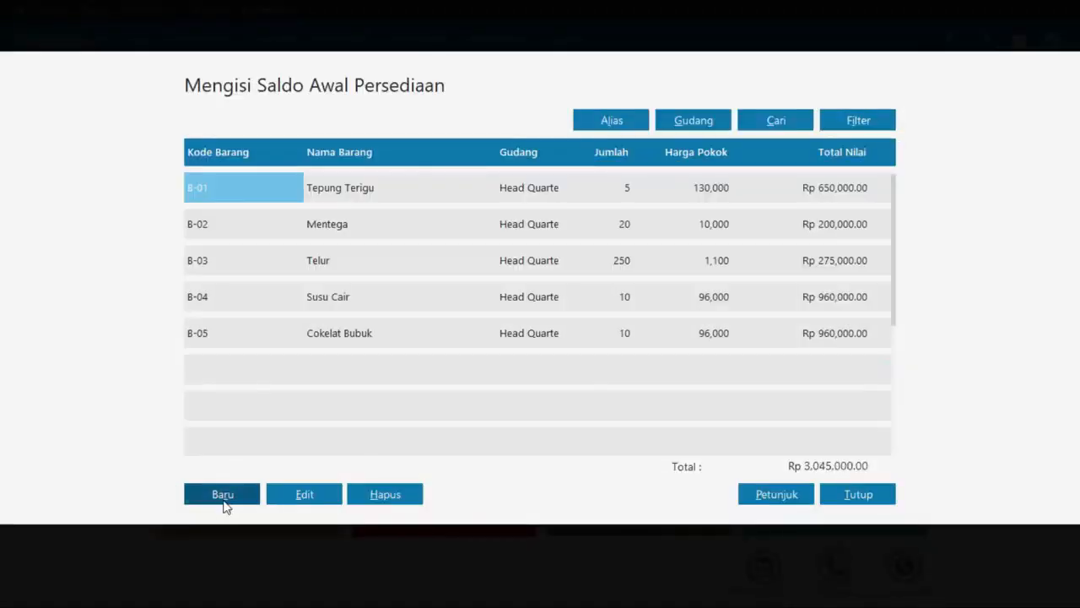
# - Add an opening balance entry for item B-06 with an opening stock of 5 and a unit cost of 100,000, and save it
pyautogui.click(224, 496)
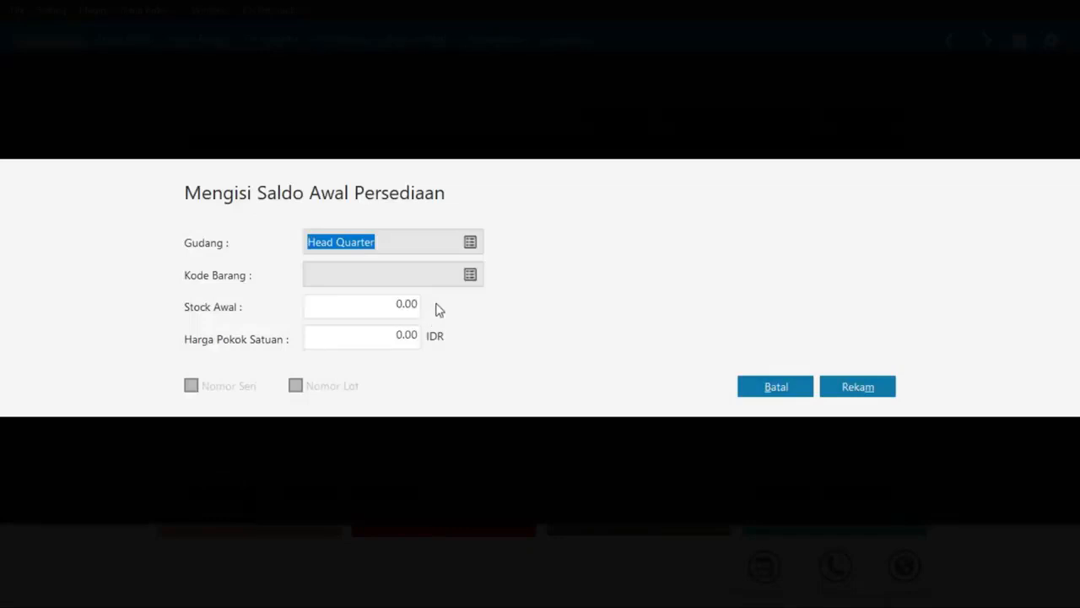
pyautogui.click(466, 279)
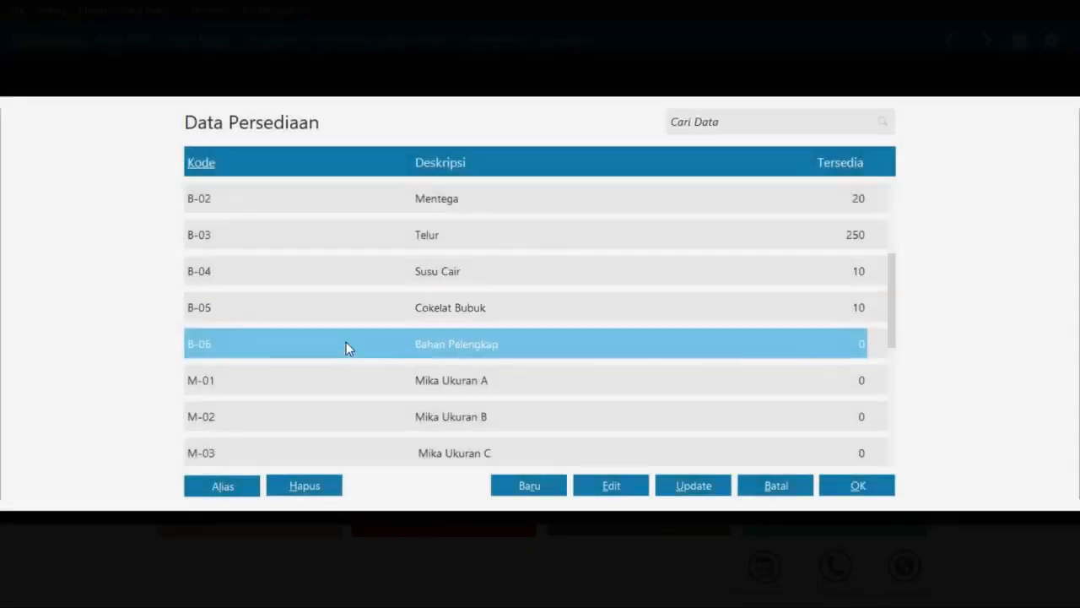
pyautogui.doubleClick(346, 345)
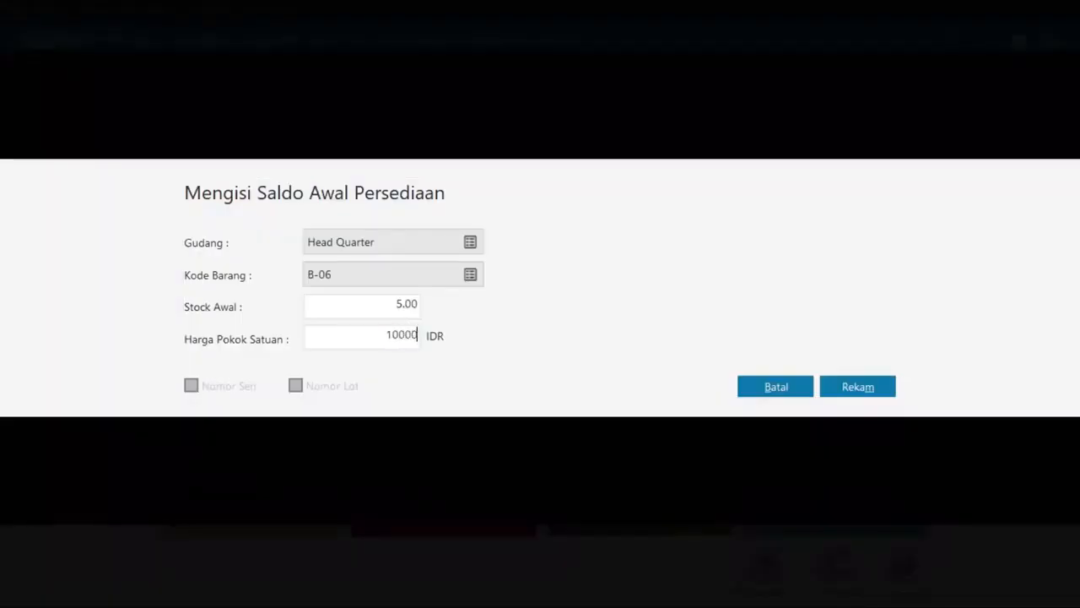
pyautogui.write('0000')
pyautogui.press('Tab')
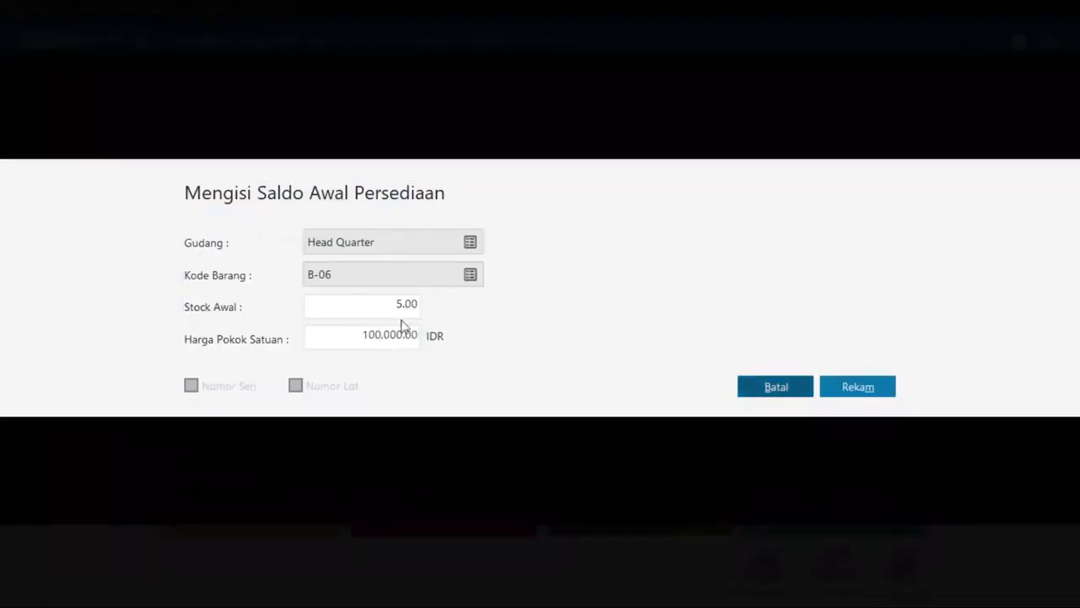
pyautogui.click(843, 388)
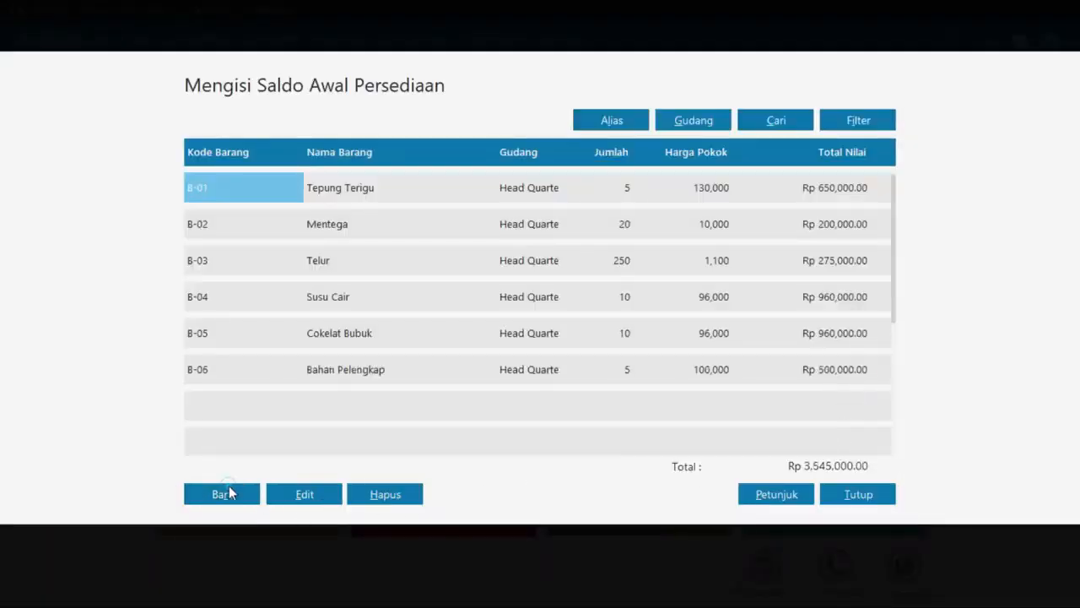
# - Record item M-01's opening balance from the PDF's Persedian Bahan Penolong table with a stock of 10 and a unit cost of 160,000
pyautogui.click(229, 487)
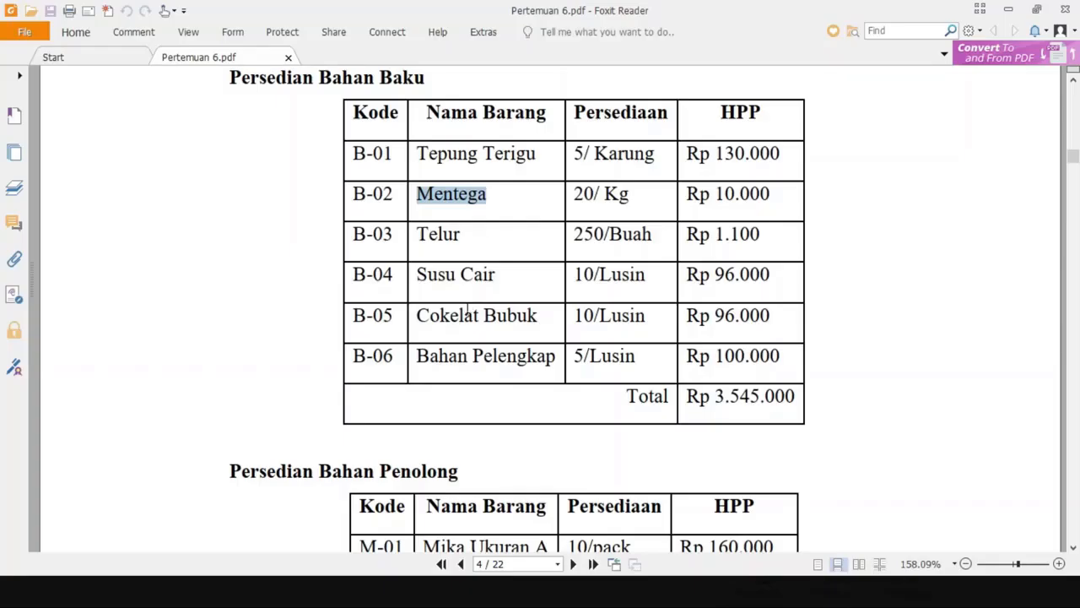
pyautogui.scroll(-5, 467, 329)
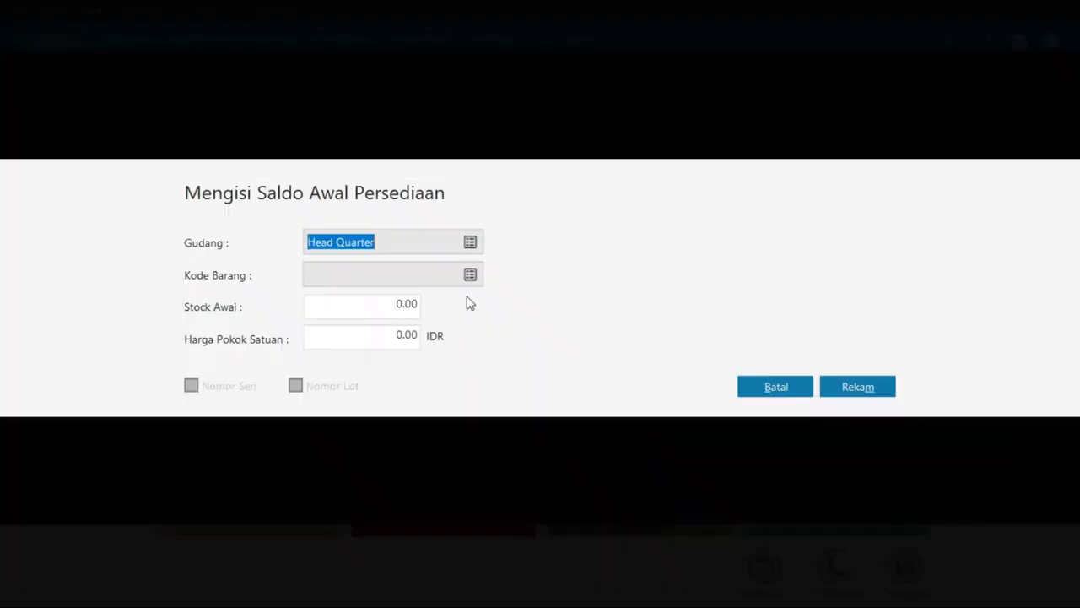
pyautogui.click(469, 281)
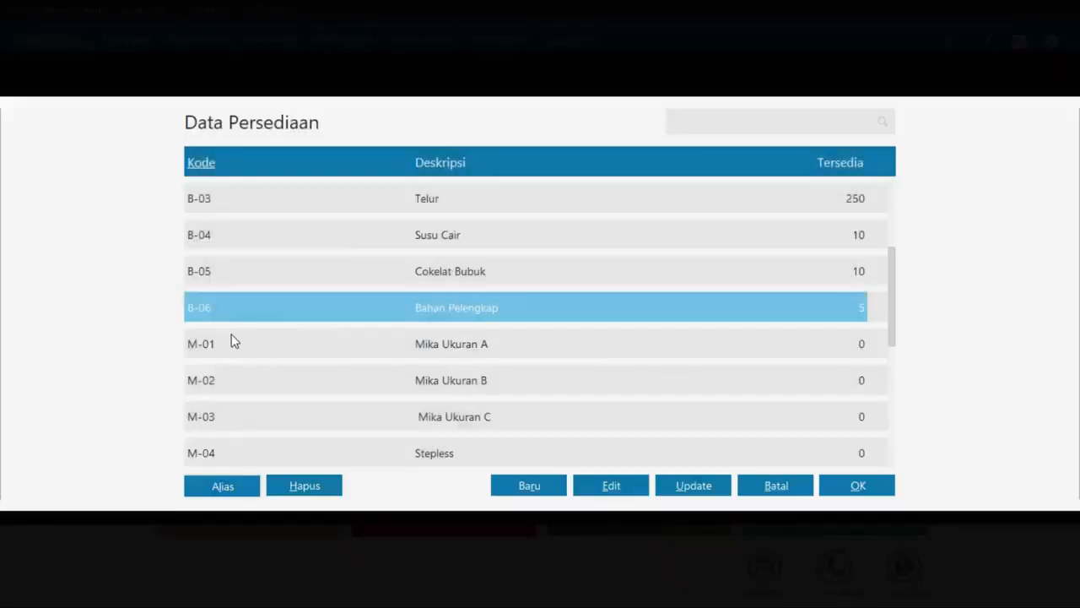
pyautogui.doubleClick(227, 337)
pyautogui.hotkey('alt', 'Tab')
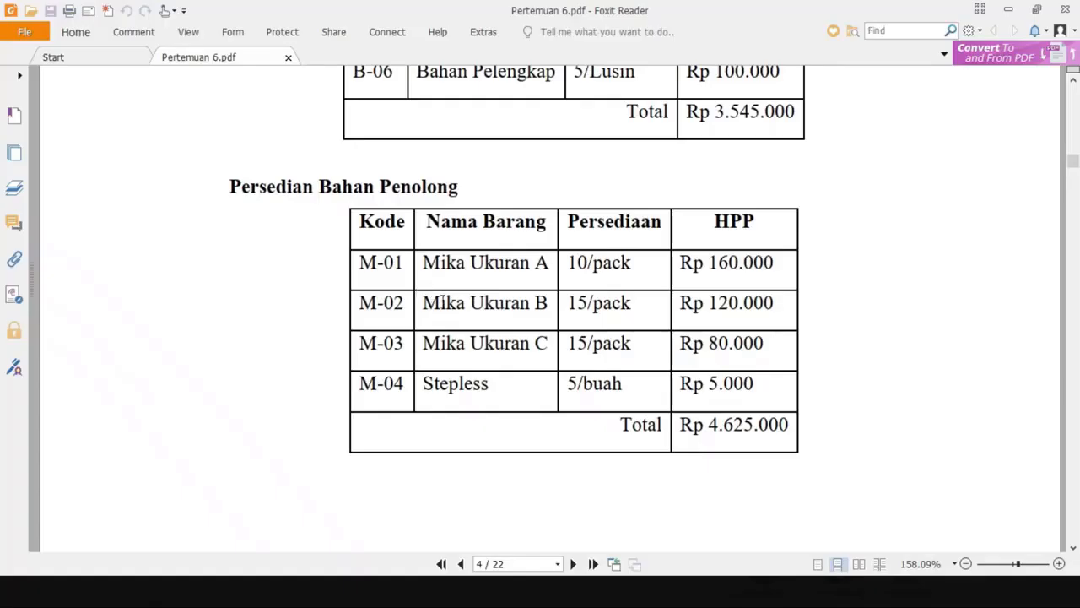
pyautogui.hotkey('alt', 'Tab')
pyautogui.press('Tab')
pyautogui.hotkey('alt', 'Tab')
pyautogui.hotkey('alt', 'Tab')
pyautogui.press('Tab')
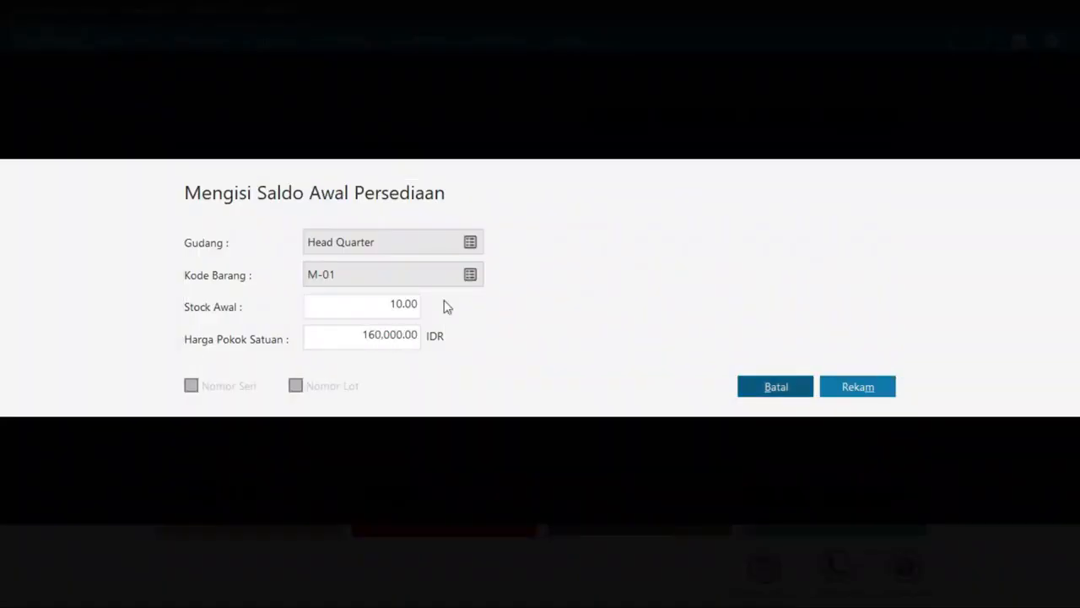
pyautogui.click(859, 388)
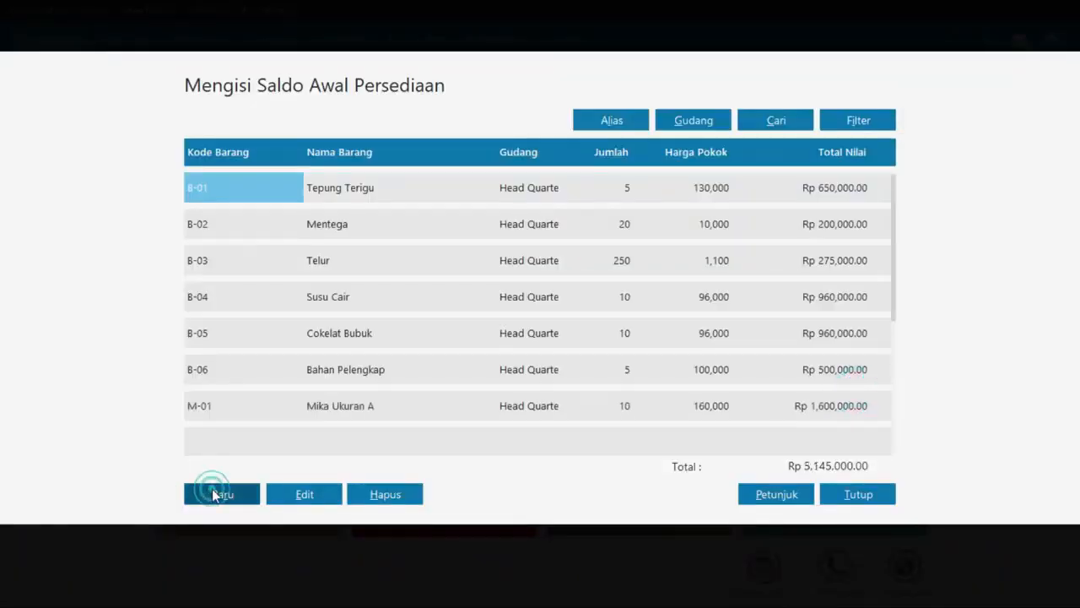
# - Start an opening balance entry for item M-02 and set its opening stock to 15 according to the PDF
pyautogui.click(212, 490)
pyautogui.click(474, 272)
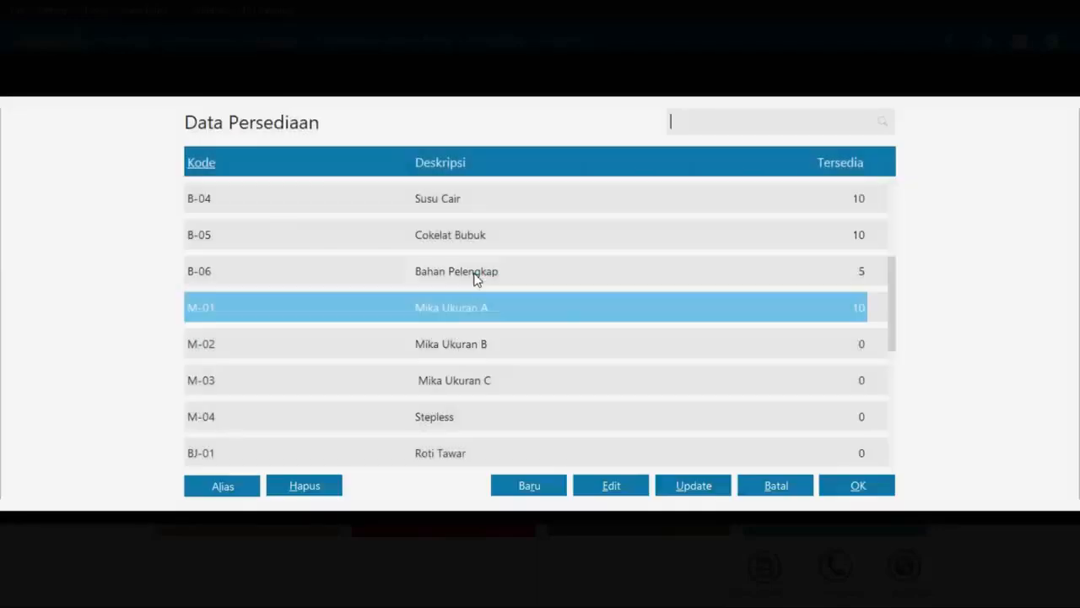
pyautogui.doubleClick(384, 344)
pyautogui.hotkey('alt', 'Tab')
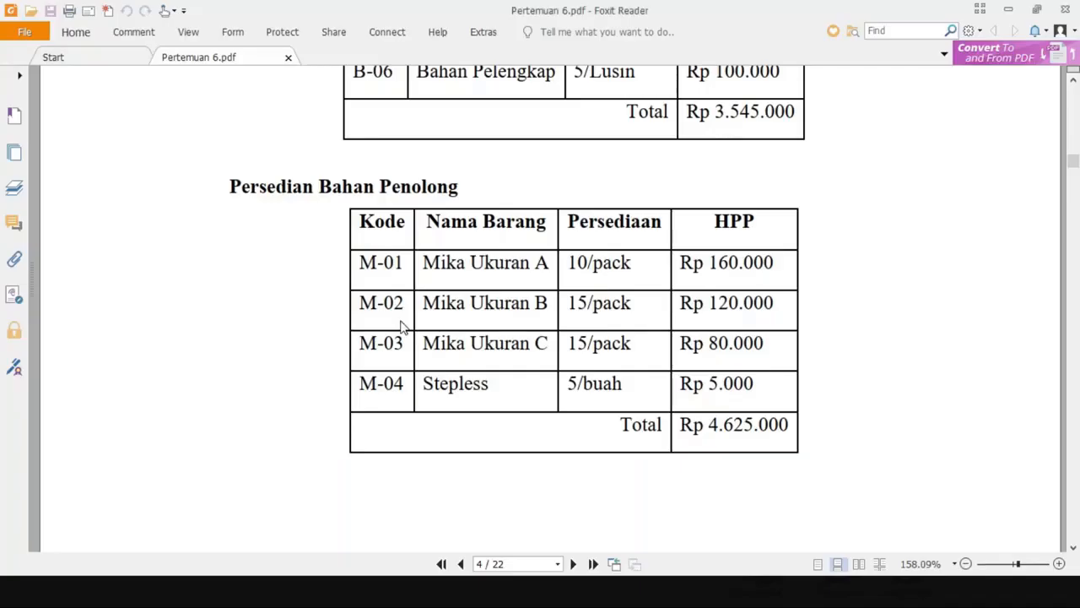
pyautogui.hotkey('alt', 'Tab')
pyautogui.press('Tab')
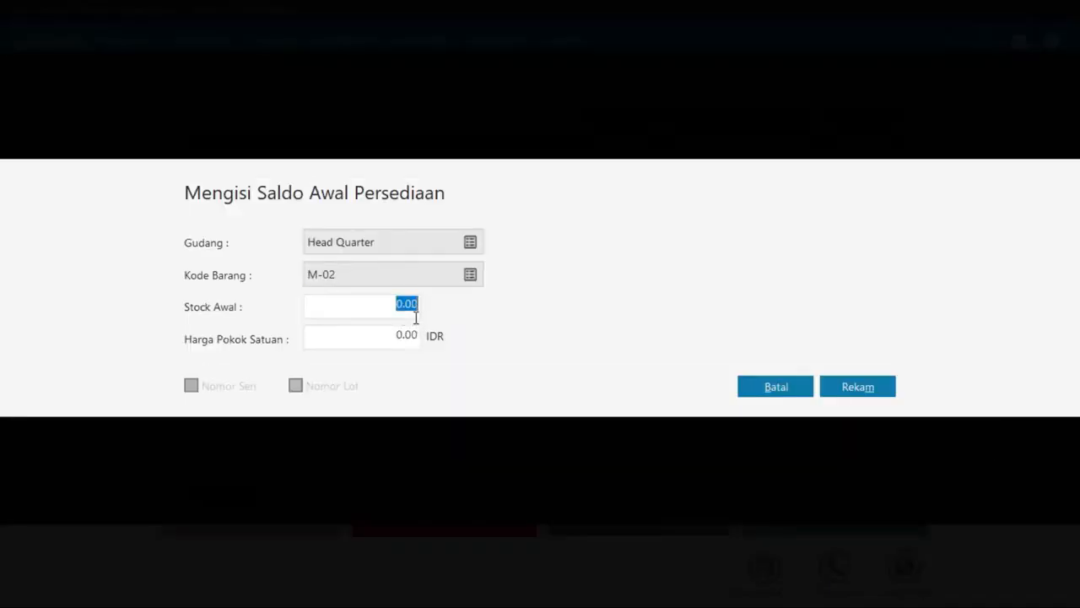
pyautogui.write('15')
pyautogui.press('Tab')
# - Set M-02's unit cost to 120,000 from the PDF's HPP column and save the opening balance entry
pyautogui.hotkey('alt', 'Tab')
pyautogui.hotkey('alt', 'Tab')
pyautogui.write('120,000')
pyautogui.press('Tab')
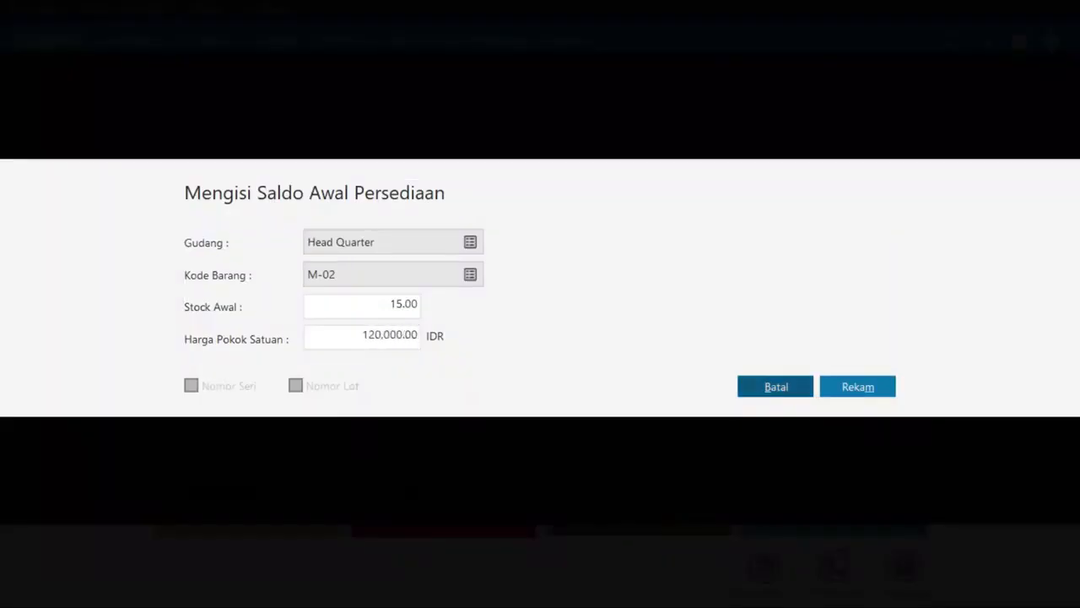
pyautogui.click(858, 386)
# - Start an opening balance entry for item M-03 and set its opening stock to 15 according to the PDF
pyautogui.click(247, 493)
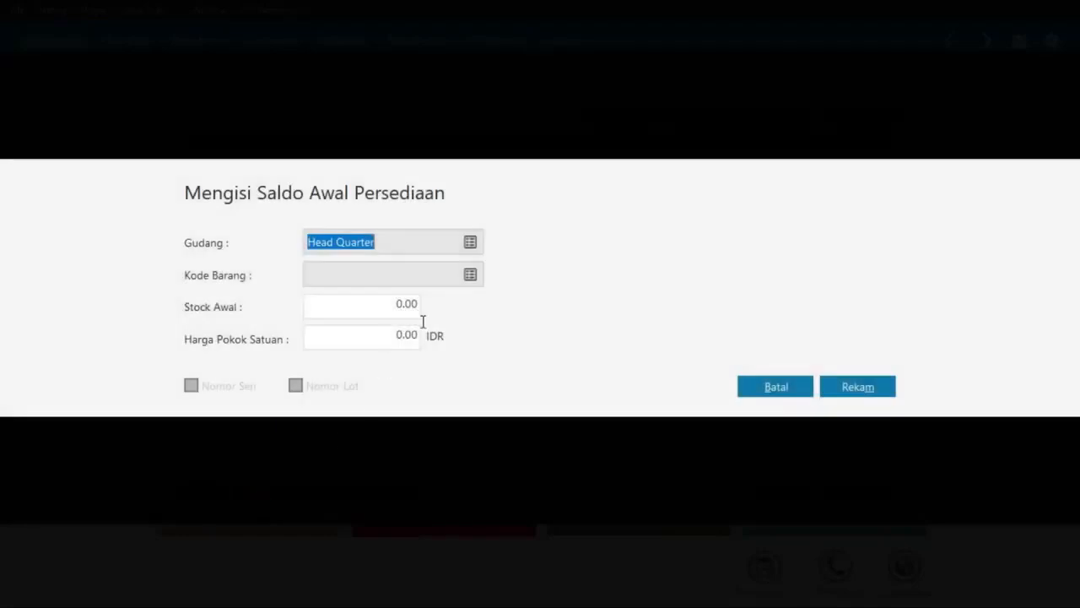
pyautogui.click(470, 274)
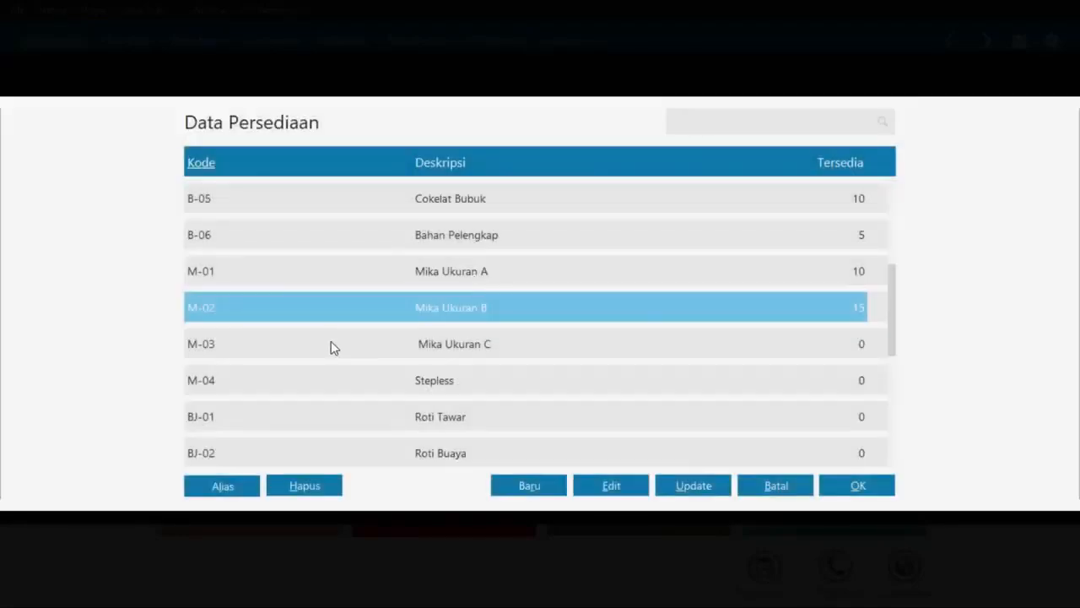
pyautogui.doubleClick(330, 341)
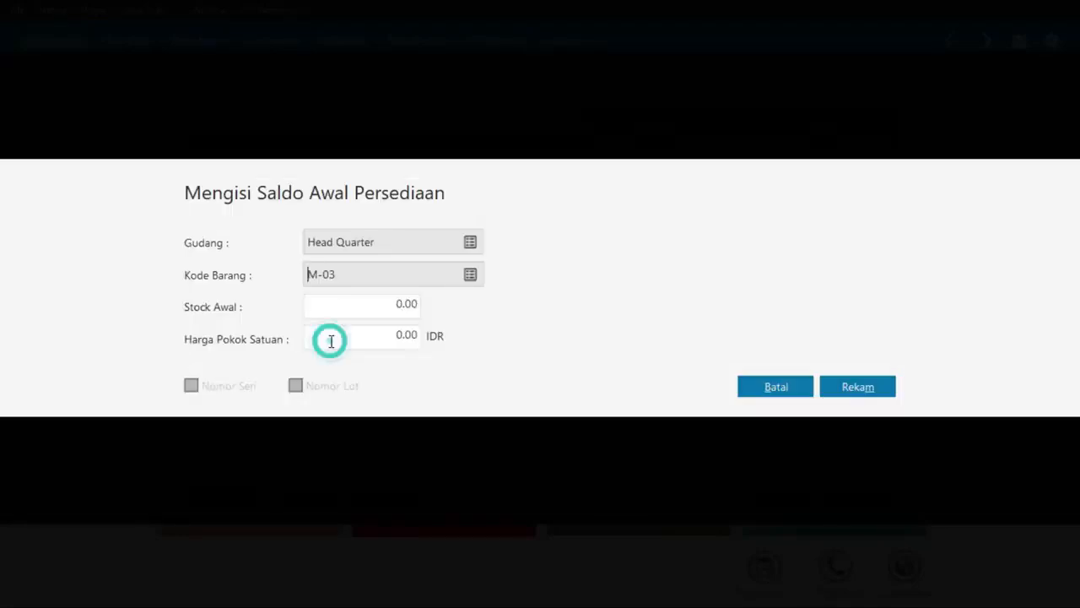
pyautogui.hotkey('alt', 'Tab')
pyautogui.hotkey('alt', 'Tab')
pyautogui.press('Tab')
pyautogui.write('5')
# - Set M-03's unit cost to 80,000 from the PDF's HPP column and save the opening balance entry
pyautogui.hotkey('alt', 'Tab')
pyautogui.hotkey('alt', 'Tab')
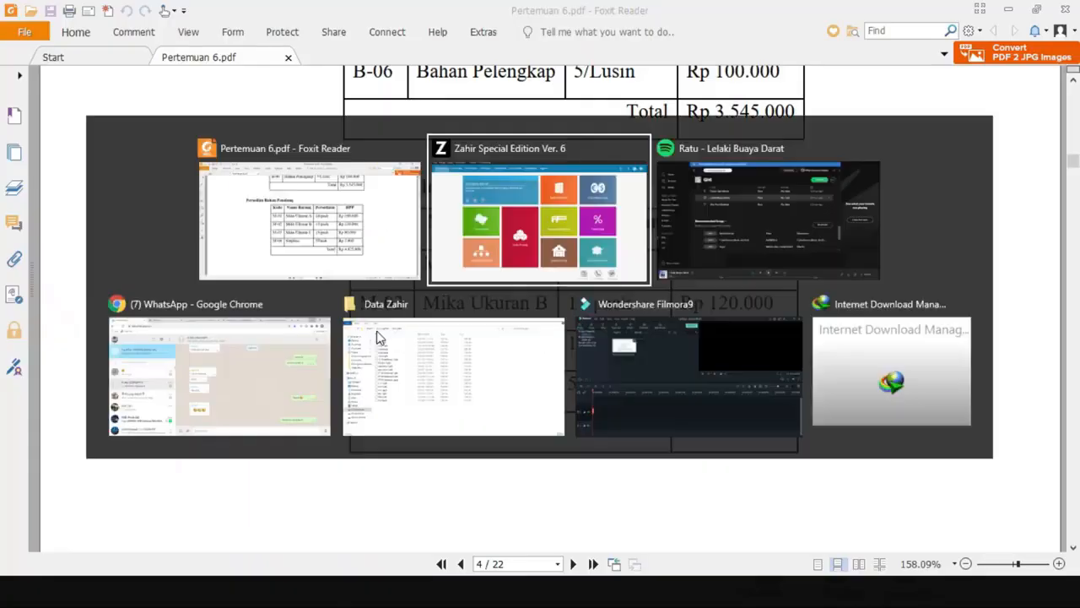
pyautogui.write('80,')
pyautogui.write('0000')
pyautogui.press('Tab')
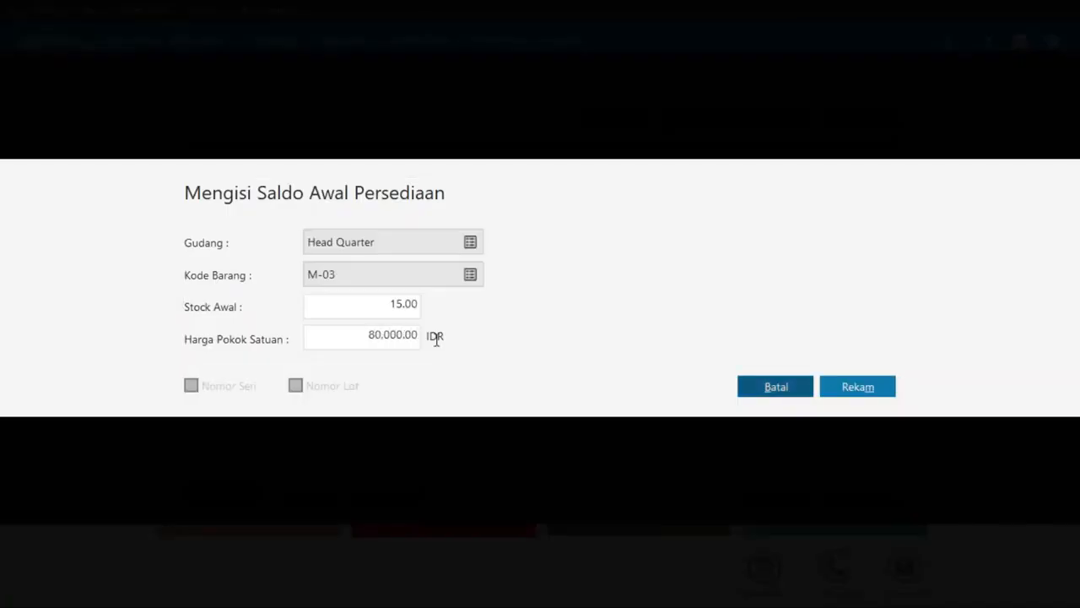
pyautogui.click(857, 387)
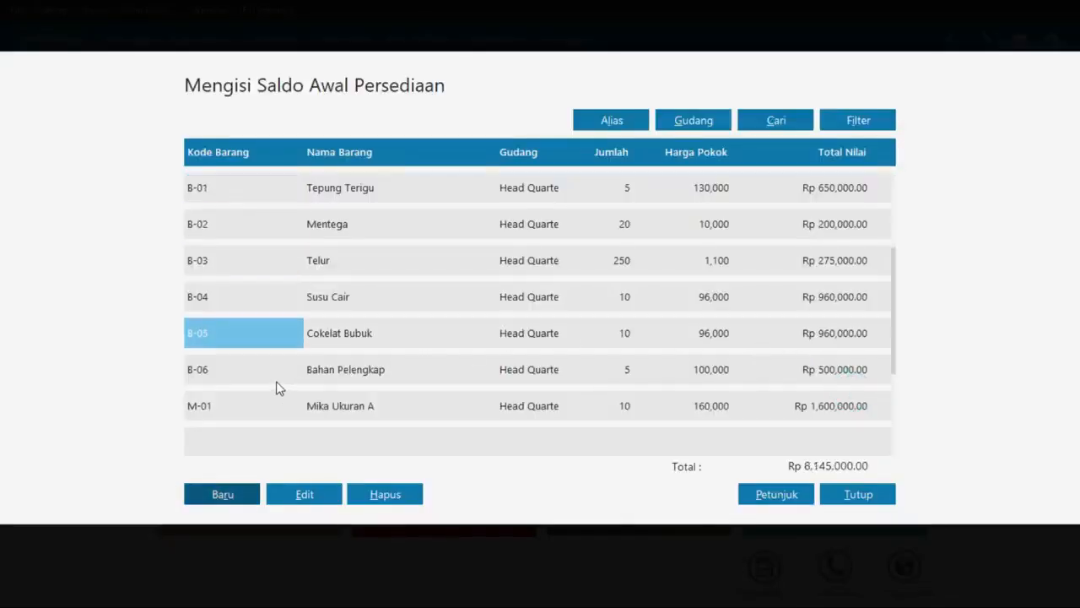
# - Start an opening balance entry for item M-04 and set its opening stock to 5 according to the PDF
pyautogui.click(242, 493)
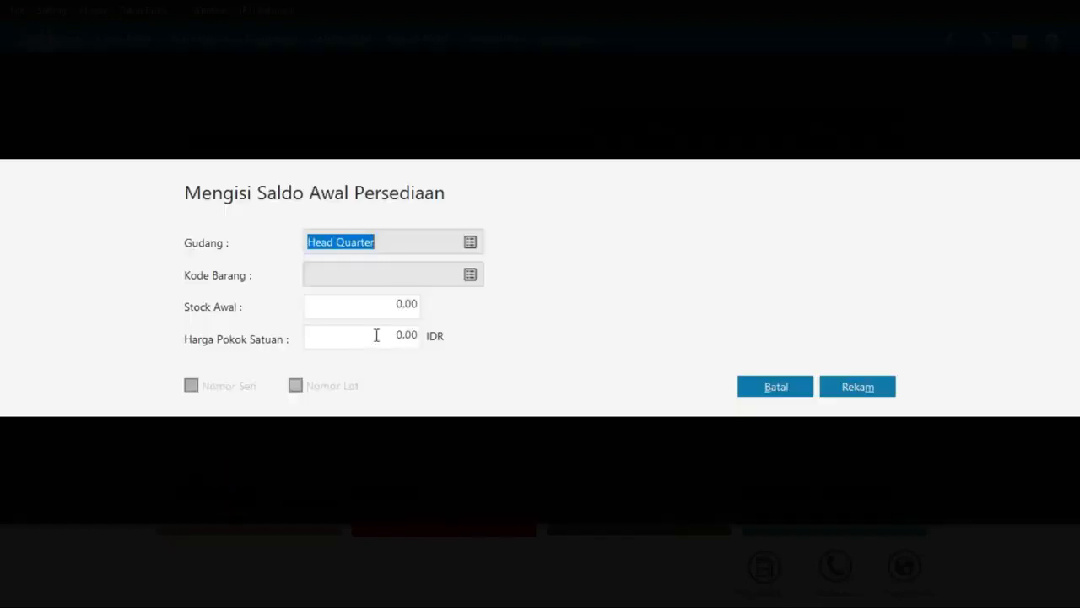
pyautogui.click(470, 276)
pyautogui.hotkey('alt', 'Tab')
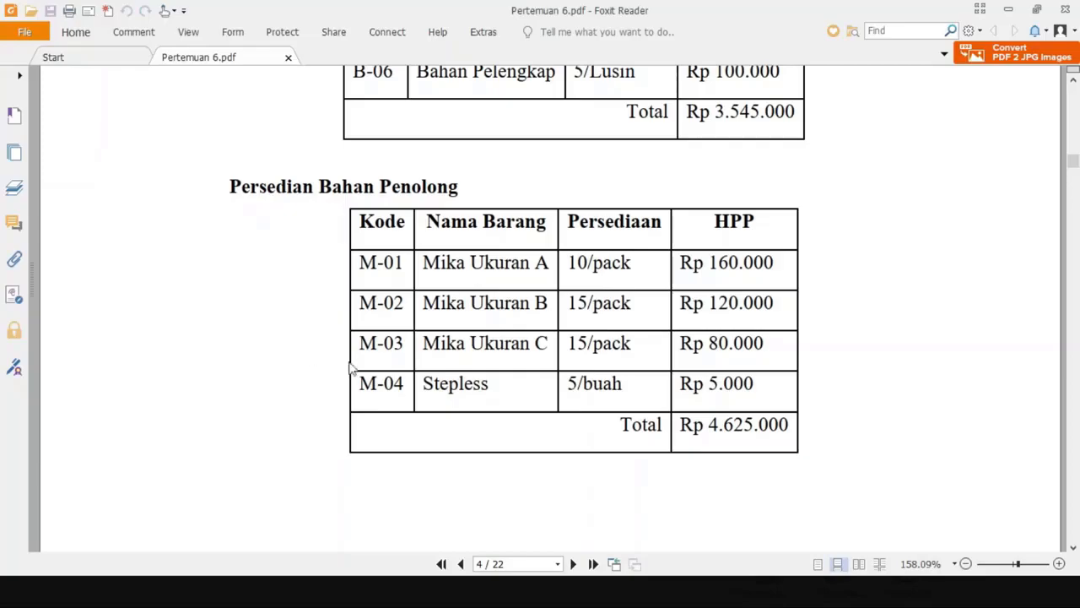
pyautogui.hotkey('alt', 'Tab')
pyautogui.hotkey('alt', 'Tab')
pyautogui.hotkey('alt', 'Tab')
pyautogui.click(393, 312)
pyautogui.write('5')
# - Set M-04's unit cost to 5,000 from the PDF's HPP column and save the opening balance entry
pyautogui.hotkey('alt', 'Tab')
pyautogui.hotkey('alt', 'Tab')
pyautogui.write('5.000')
pyautogui.press('Tab')
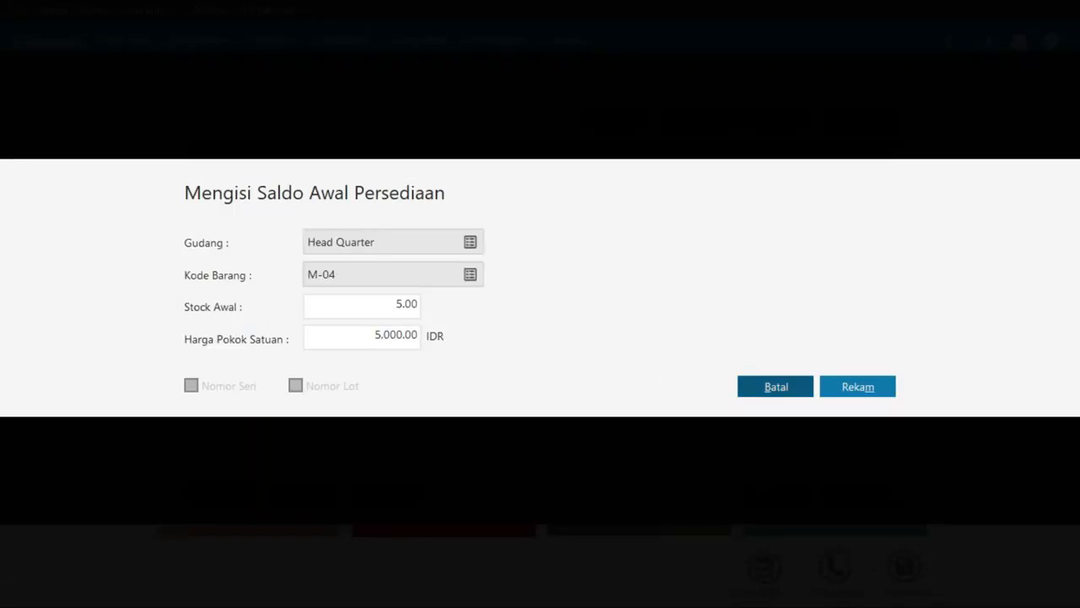
pyautogui.click(873, 391)
# - Record item BJ-01's opening balance with stock 150 and unit cost 20,000 from the PDF's finished goods table
pyautogui.click(232, 496)
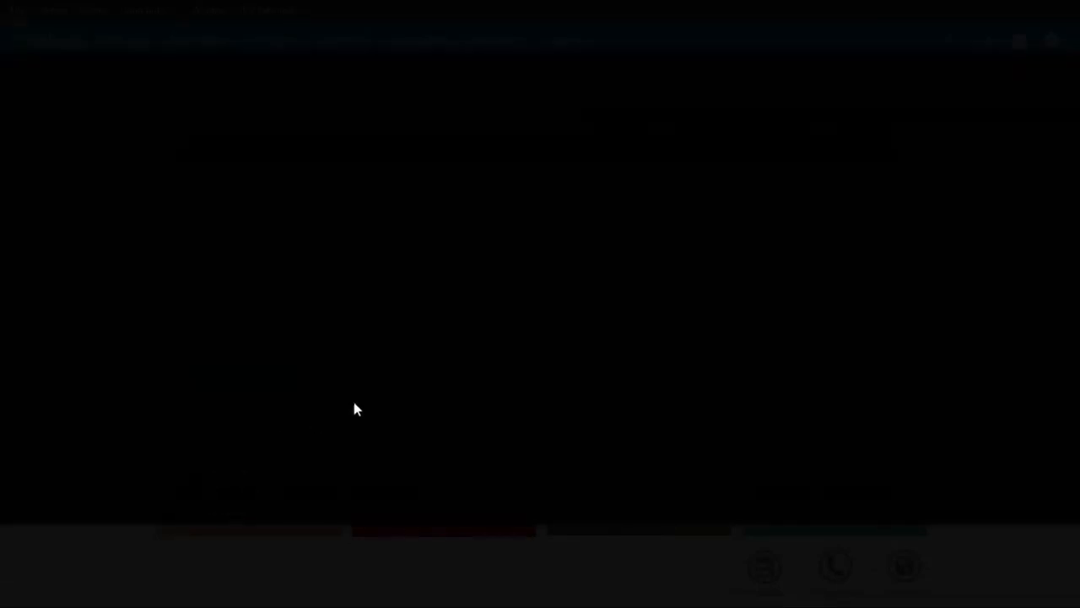
pyautogui.hotkey('alt', 'Tab')
pyautogui.scroll(-5, 427, 379)
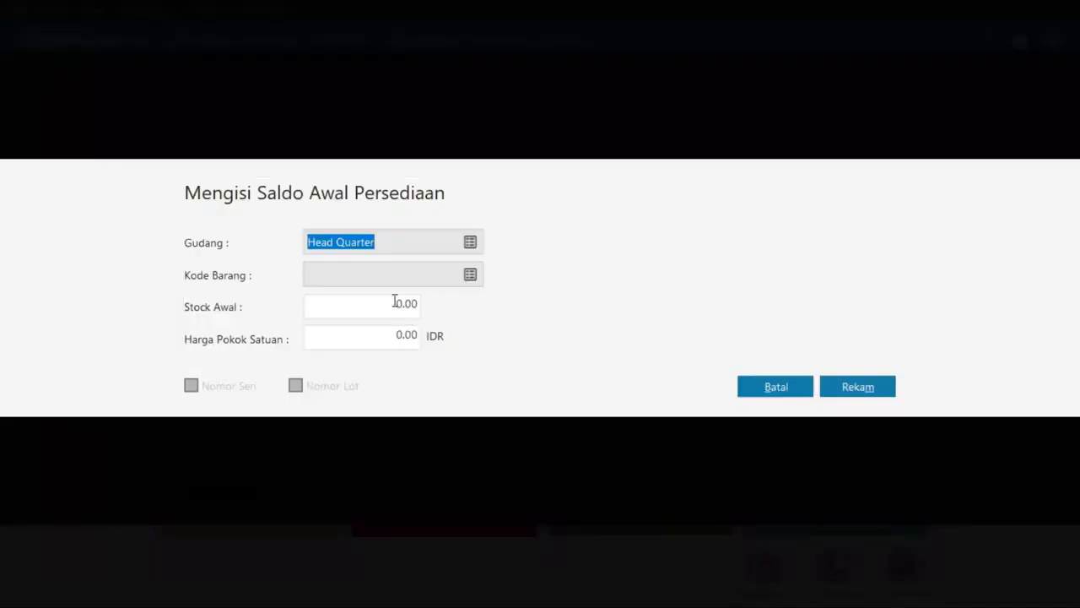
pyautogui.click(478, 274)
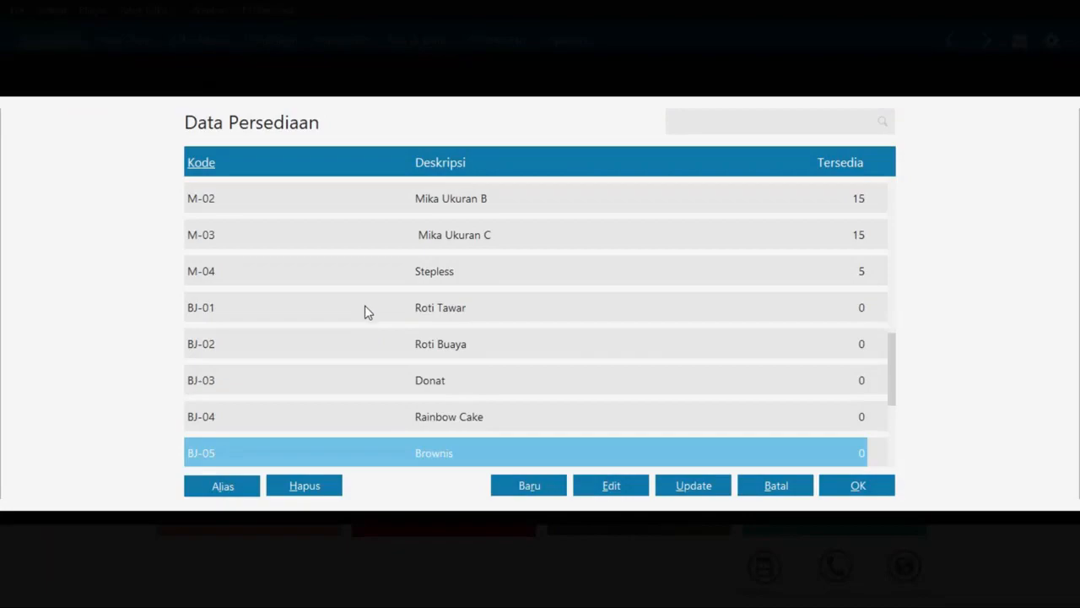
pyautogui.doubleClick(363, 304)
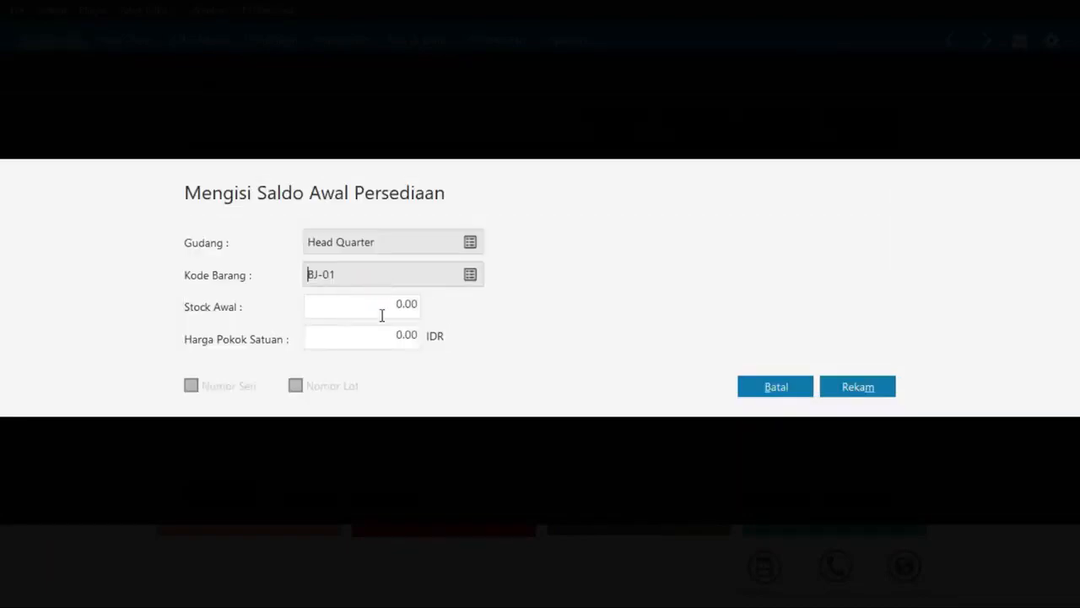
pyautogui.click(398, 312)
pyautogui.hotkey('alt', 'Tab')
pyautogui.hotkey('alt', 'Tab')
pyautogui.write('1')
pyautogui.press('Tab')
pyautogui.press('Tab')
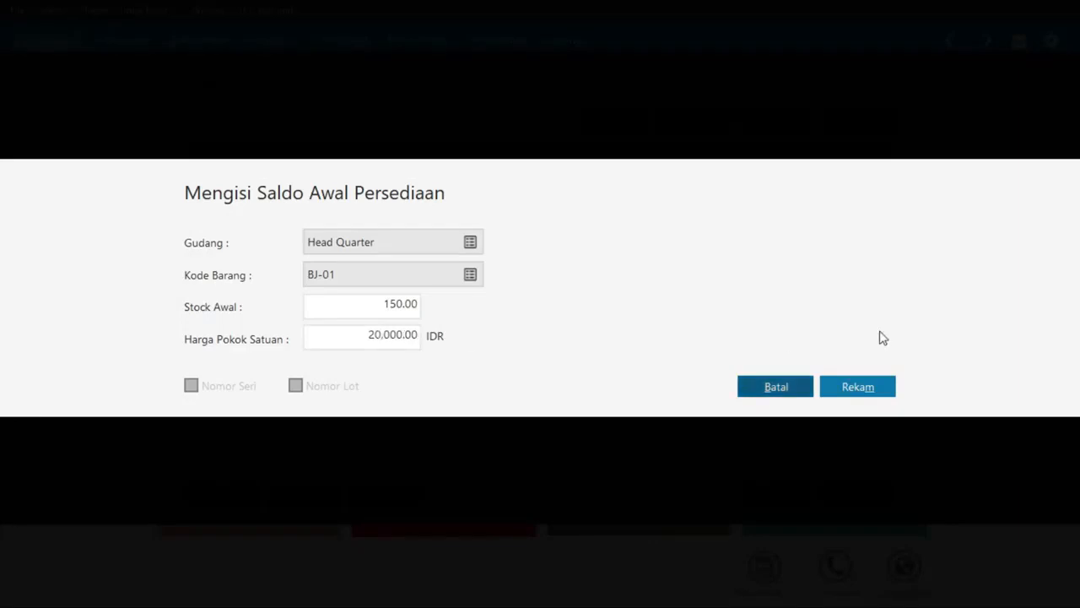
pyautogui.click(872, 388)
# - Start an opening balance entry for item BJ-02 and set its opening stock to 5 according to the PDF
pyautogui.click(230, 497)
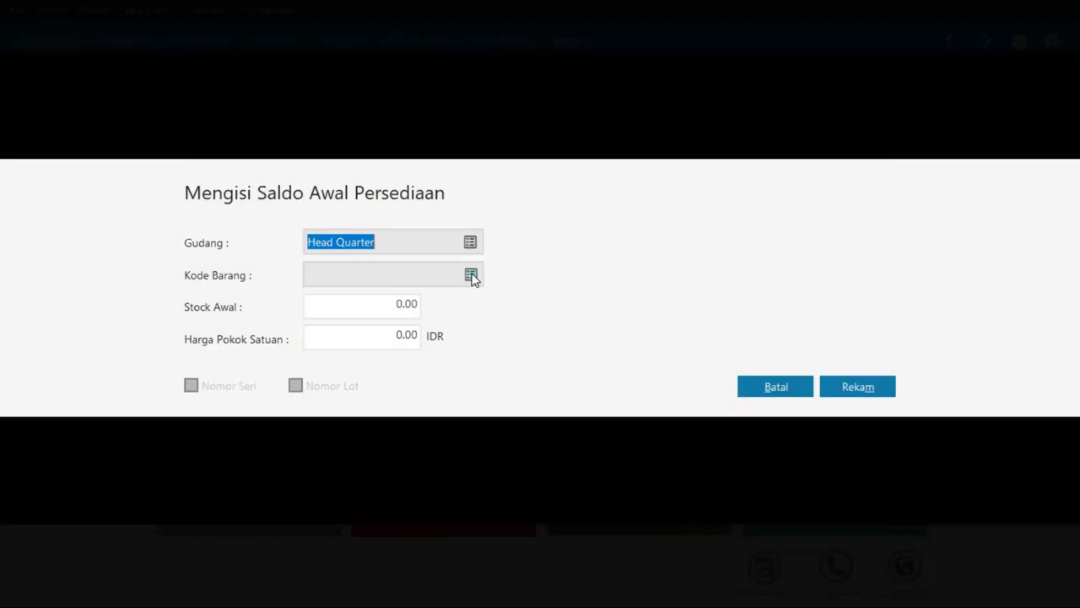
pyautogui.click(471, 275)
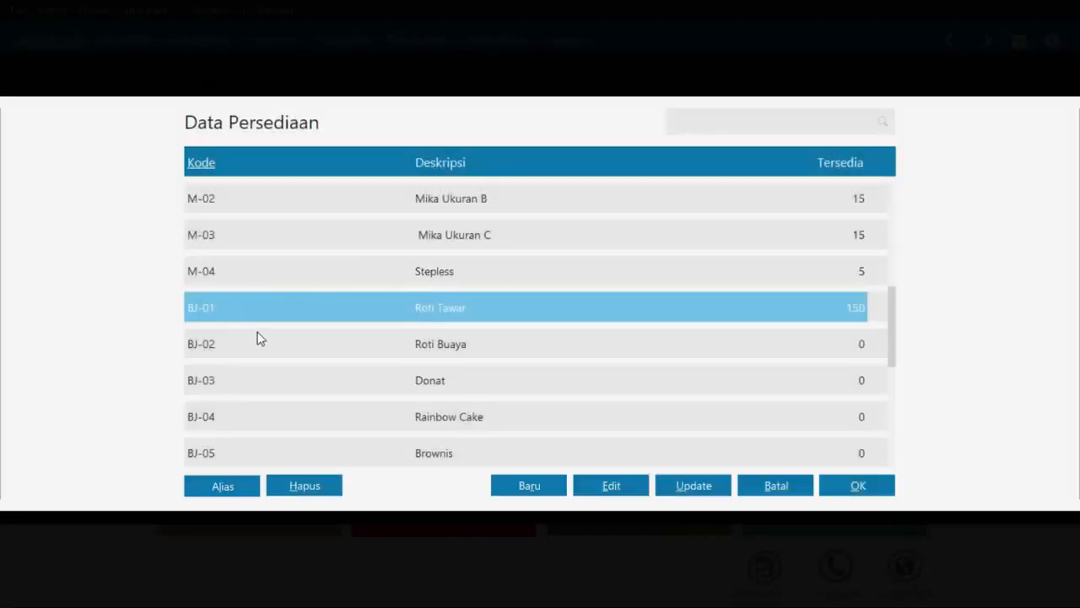
pyautogui.doubleClick(247, 345)
pyautogui.click(374, 309)
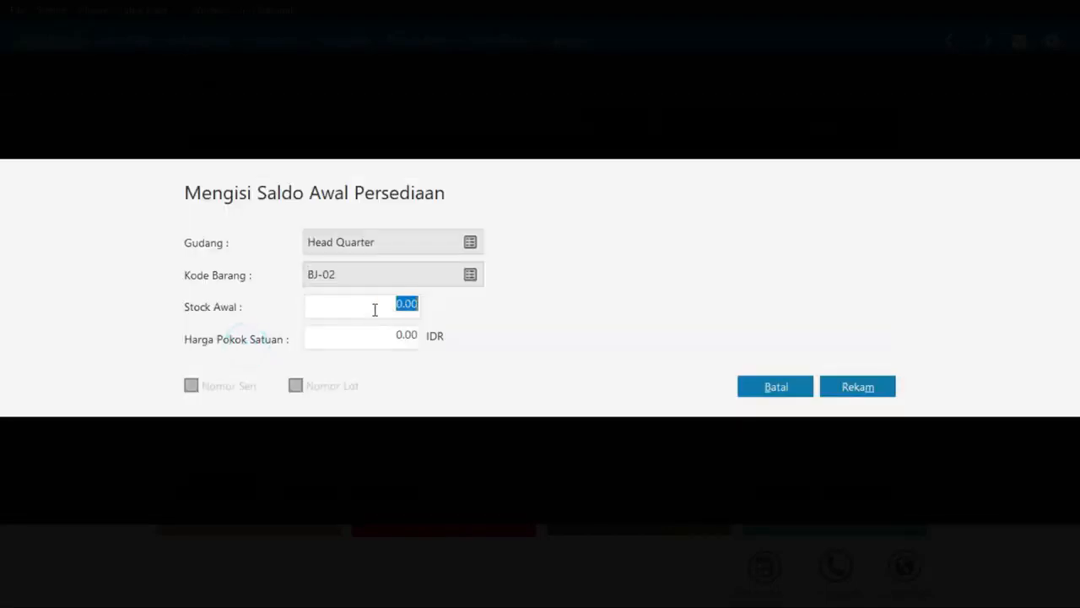
pyautogui.hotkey('alt', 'Tab')
pyautogui.hotkey('alt', 'Tab')
pyautogui.write('5')
pyautogui.press('Tab')
# - Set BJ-02's unit cost to 1,100,000 from the PDF's HPP column and save the opening balance entry
pyautogui.hotkey('alt', 'Tab')
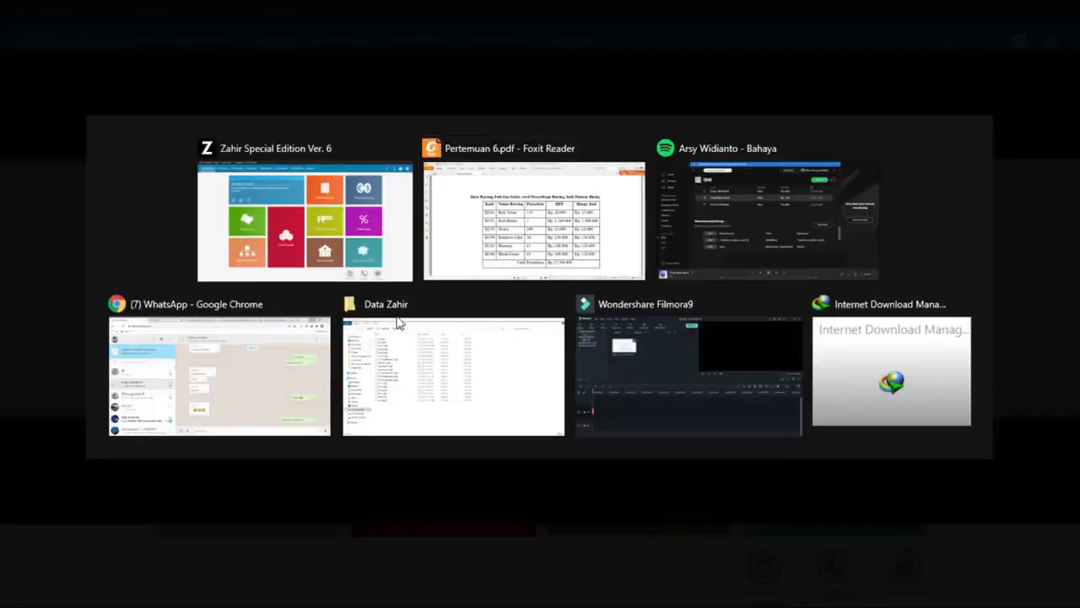
pyautogui.hotkey('alt', 'Tab')
pyautogui.write('1,100,000')
pyautogui.press('Tab')
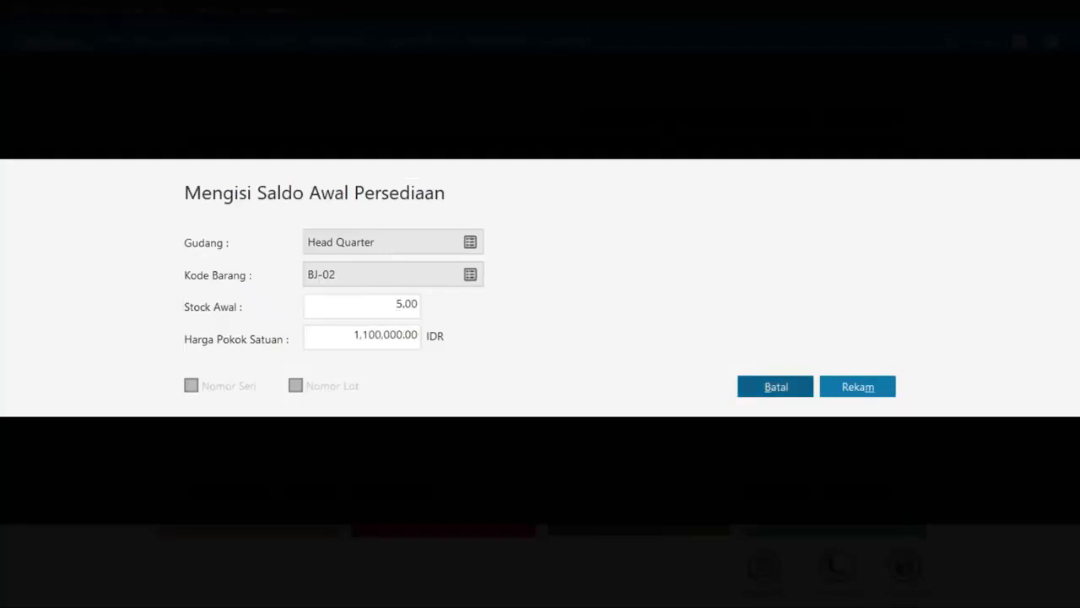
pyautogui.click(841, 385)
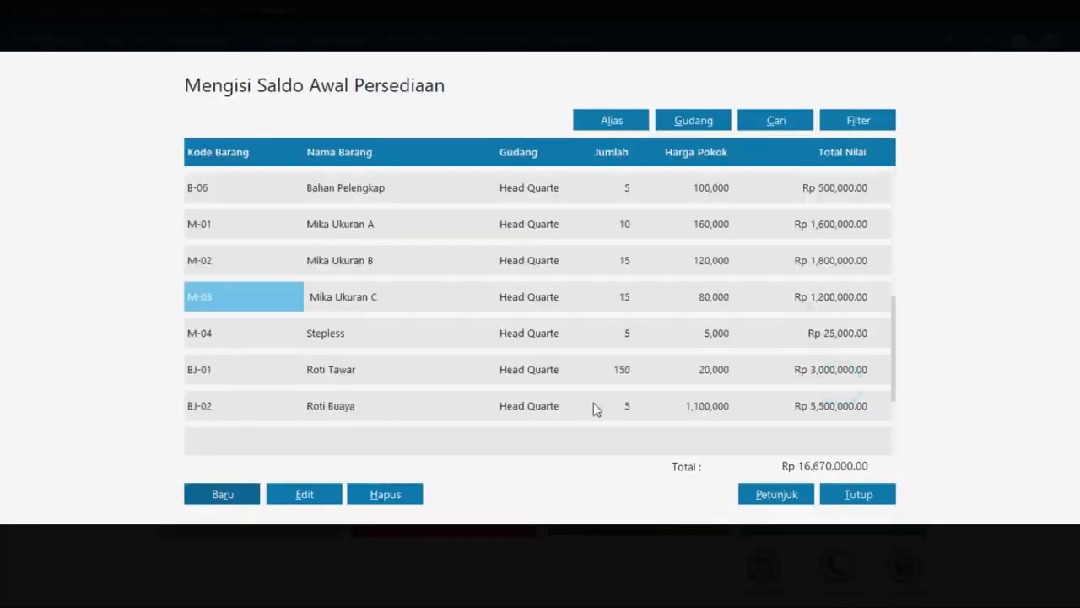
# - Start an opening balance entry for item BJ-03 and set its opening stock to 200 according to the PDF
pyautogui.click(237, 496)
pyautogui.hotkey('alt', 'Tab')
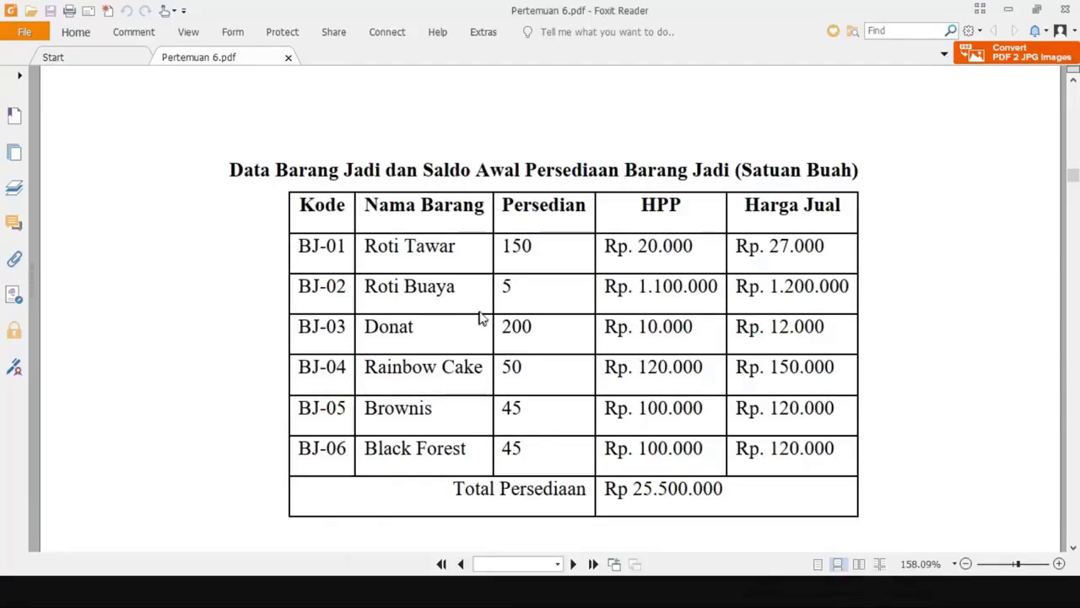
pyautogui.hotkey('alt', 'Tab')
pyautogui.click(470, 275)
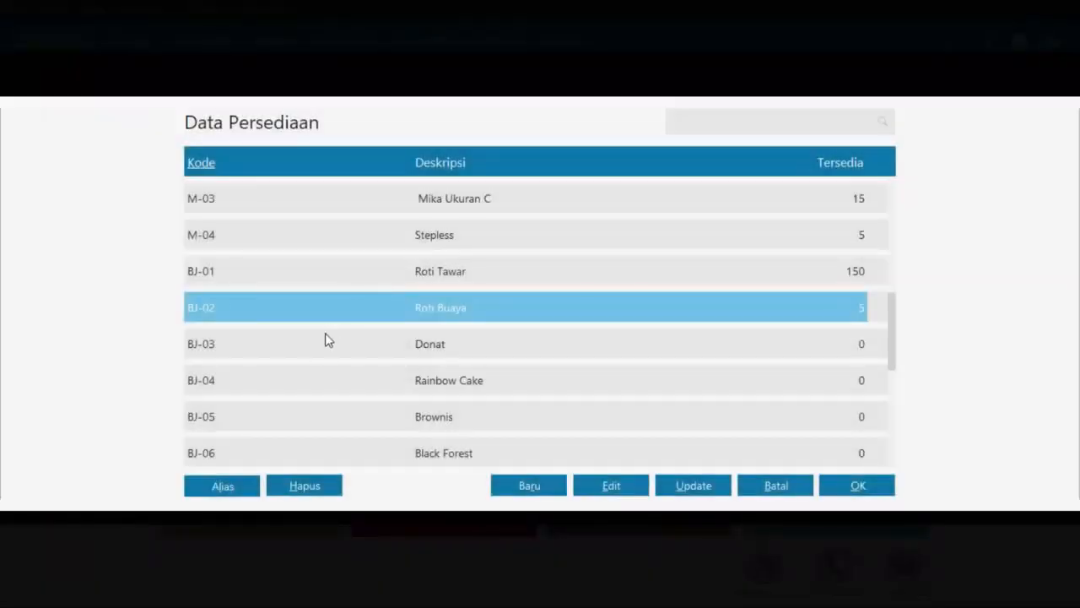
pyautogui.doubleClick(328, 339)
pyautogui.click(386, 316)
pyautogui.hotkey('alt', 'Tab')
pyautogui.hotkey('alt', 'Tab')
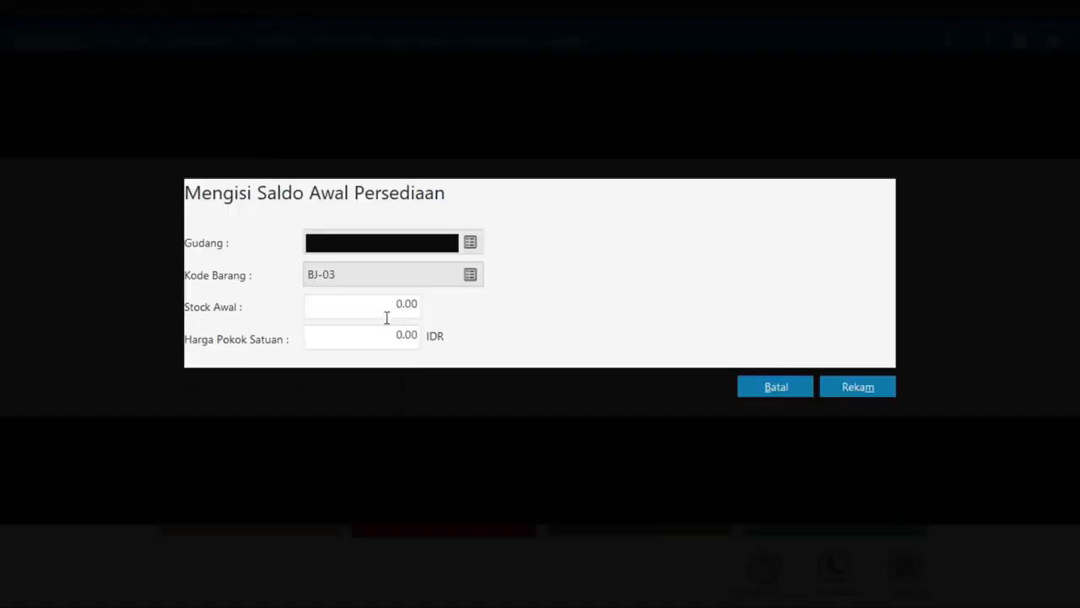
pyautogui.write('200')
pyautogui.press('Tab')
# - Set BJ-03's unit cost to 10,000 from the PDF's HPP column and save the opening balance entry
pyautogui.hotkey('alt', 'Tab')
pyautogui.hotkey('alt', 'Tab')
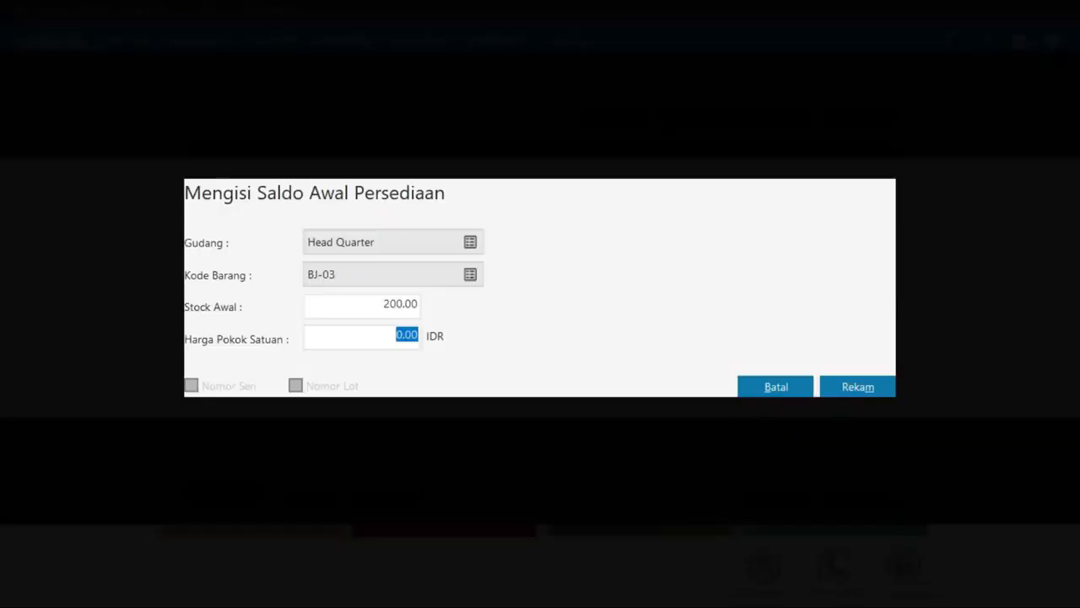
pyautogui.write('10000')
pyautogui.press('Tab')
pyautogui.click(844, 384)
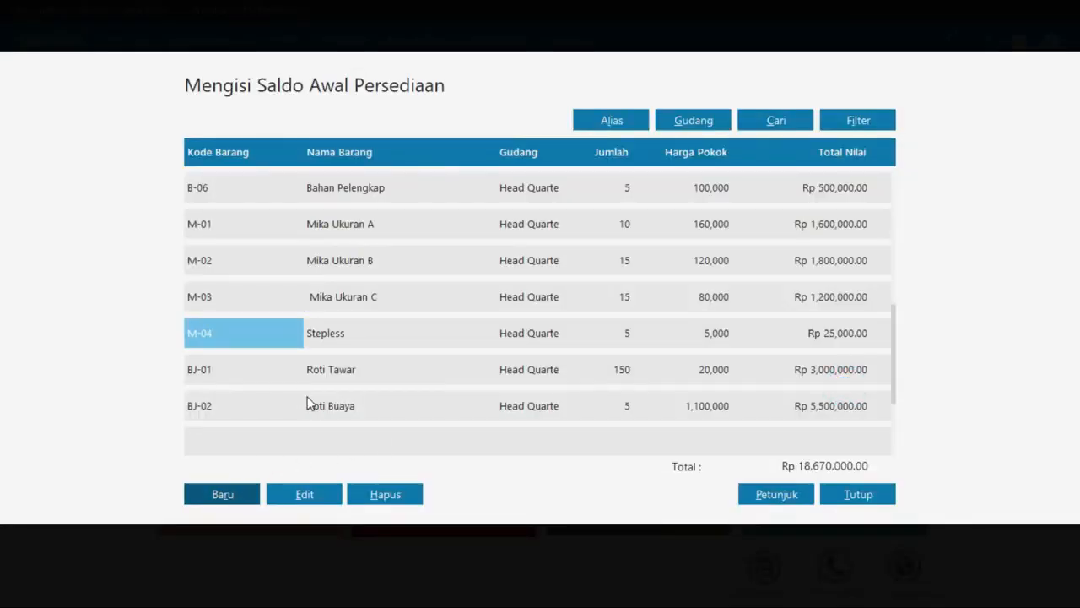
# - Record item BJ-04's opening balance with stock 50 and unit cost 120,000 according to the PDF
pyautogui.click(232, 496)
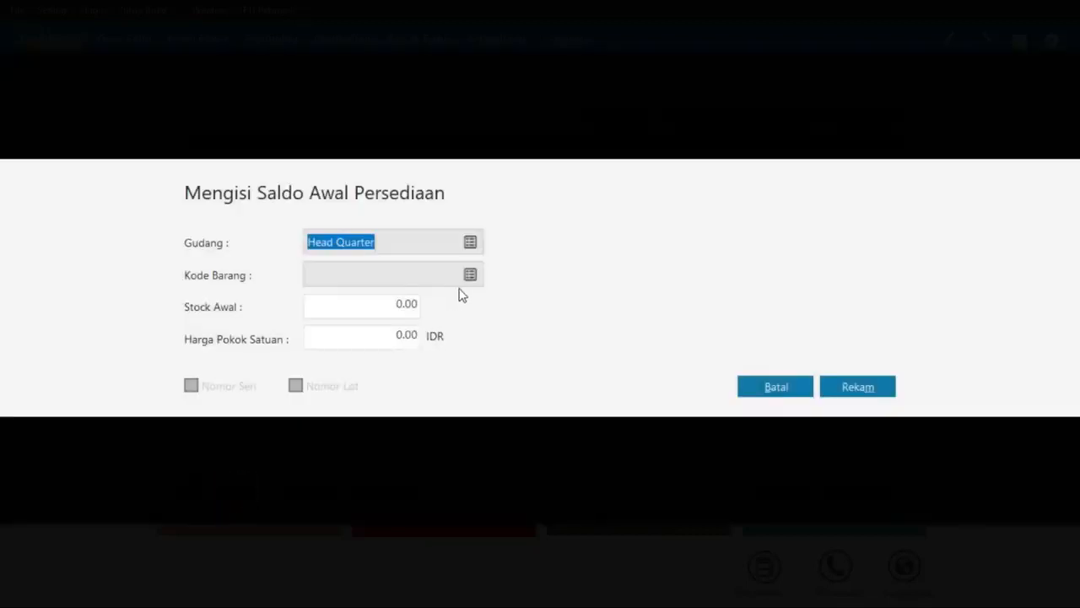
pyautogui.click(469, 271)
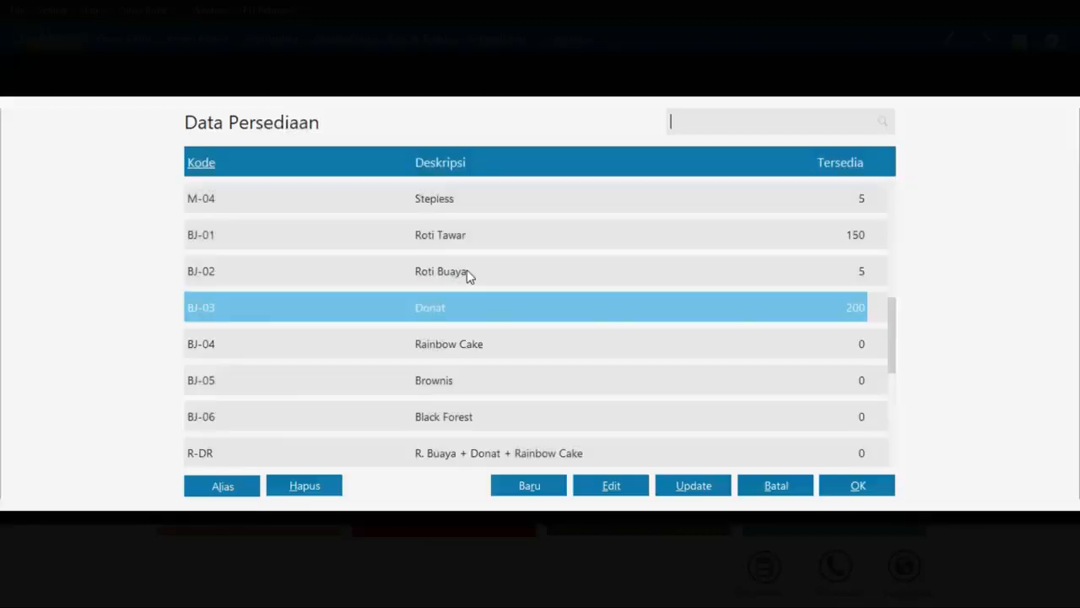
pyautogui.doubleClick(459, 348)
pyautogui.hotkey('alt', 'Tab')
pyautogui.hotkey('alt', 'Tab')
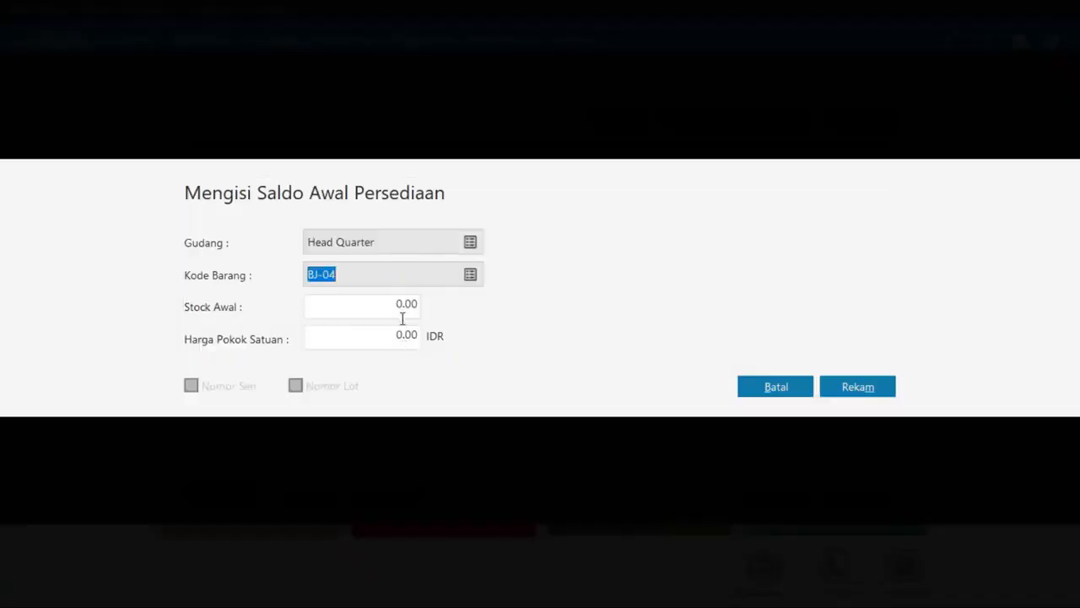
pyautogui.click(403, 316)
pyautogui.hotkey('alt', 'Tab')
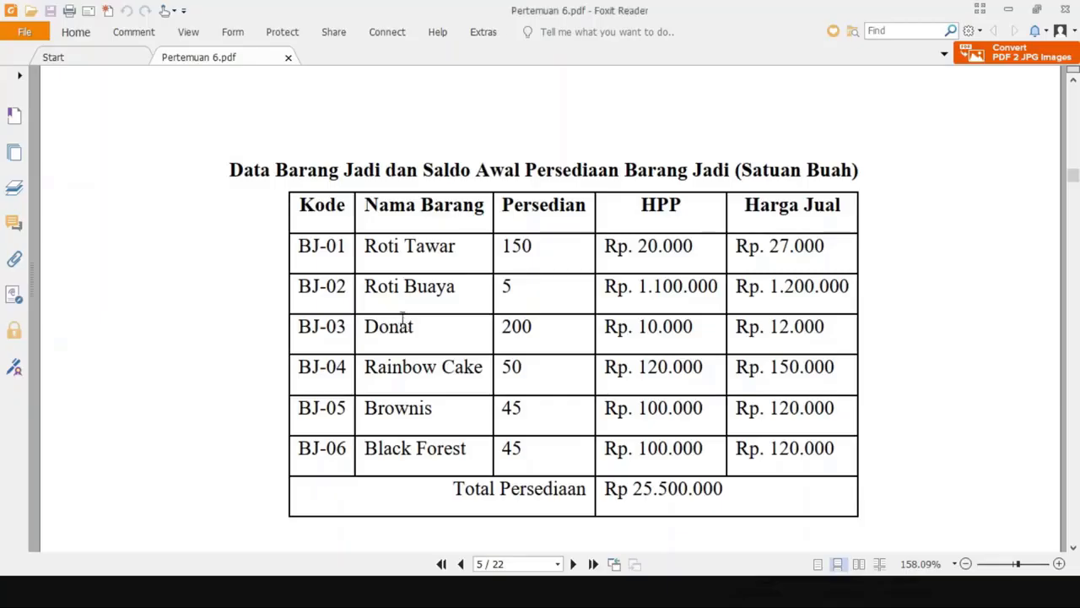
pyautogui.hotkey('alt', 'Tab')
pyautogui.write('120.00')
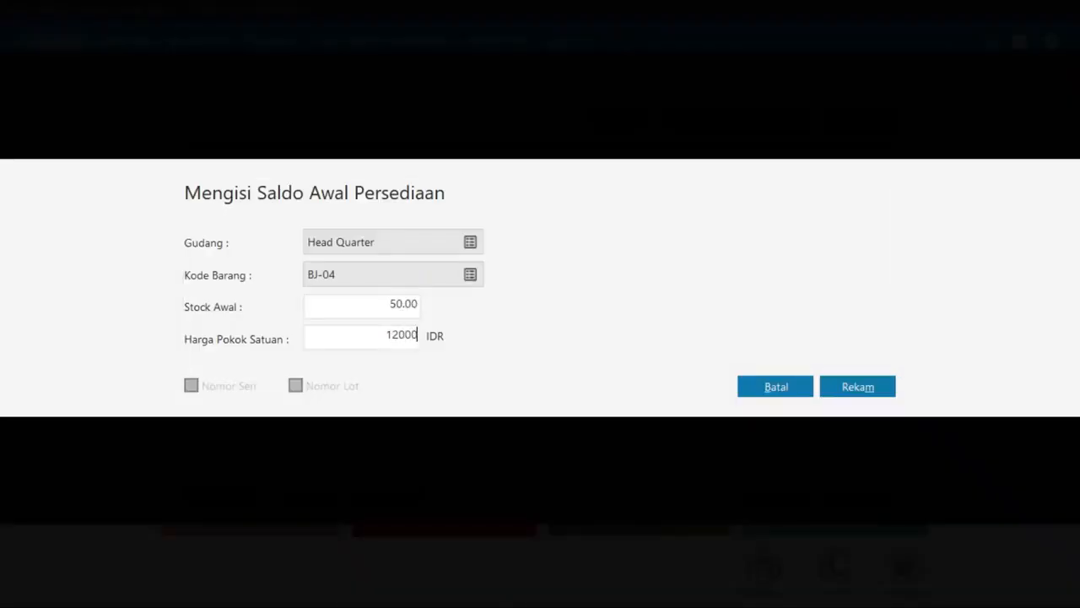
pyautogui.write('0')
pyautogui.press('Tab')
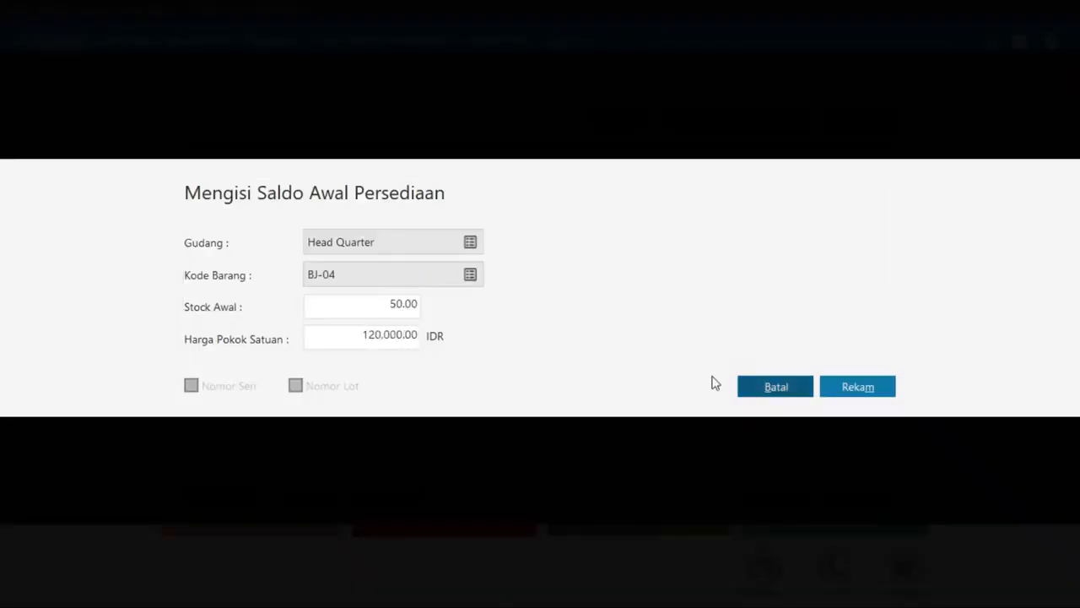
pyautogui.click(858, 386)
# - Start an opening balance entry for item BJ-05 and set its opening stock to 45 according to the PDF
pyautogui.click(227, 492)
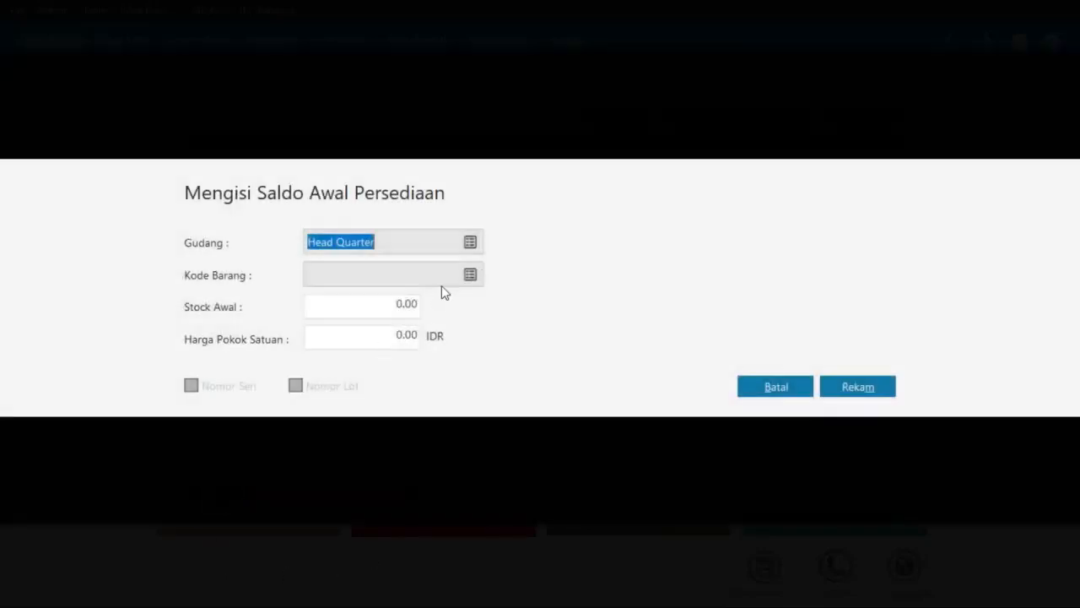
pyautogui.click(470, 276)
pyautogui.doubleClick(321, 340)
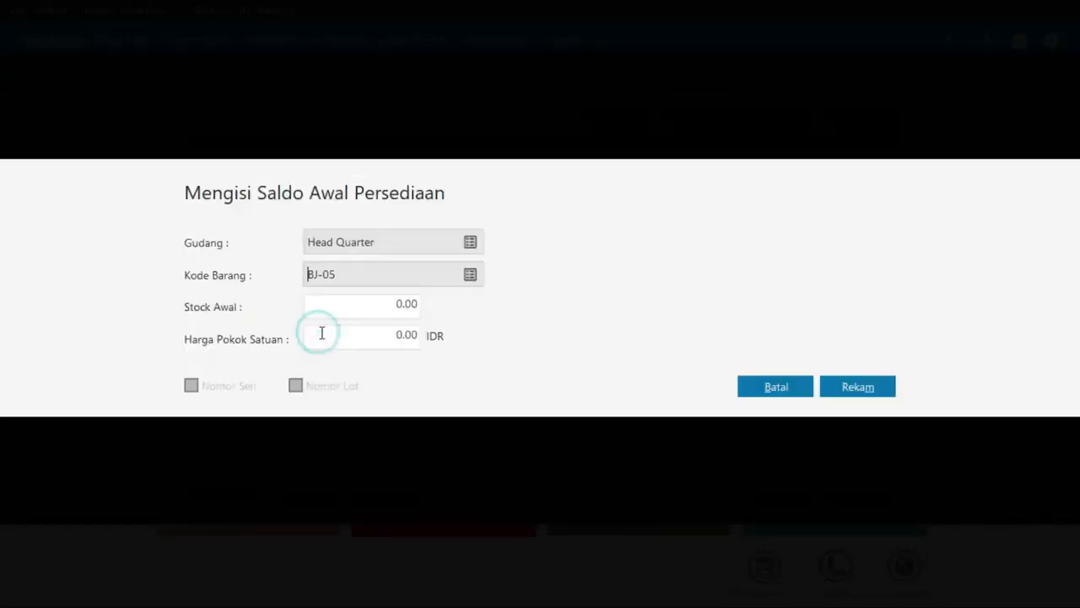
pyautogui.hotkey('alt', 'Tab')
pyautogui.hotkey('alt', 'Tab')
pyautogui.write('45')
pyautogui.press('Tab')
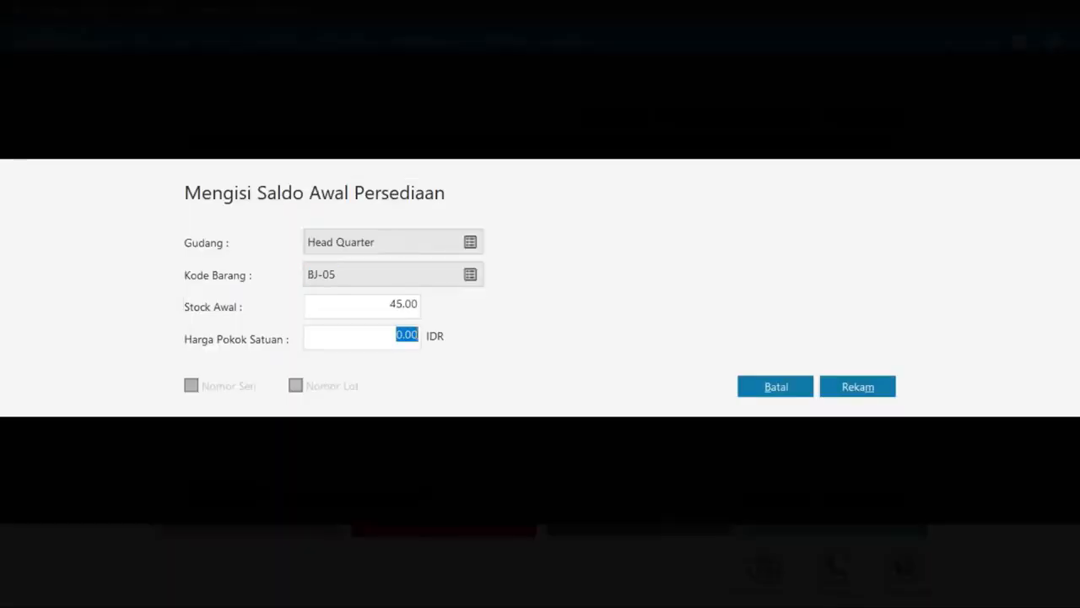
# - Set BJ-05's unit cost to 100,000 from the PDF's HPP column and save the opening balance entry
pyautogui.hotkey('alt', 'Tab')
pyautogui.hotkey('alt', 'Tab')
pyautogui.write('1')
pyautogui.press('Tab')
pyautogui.click(858, 386)
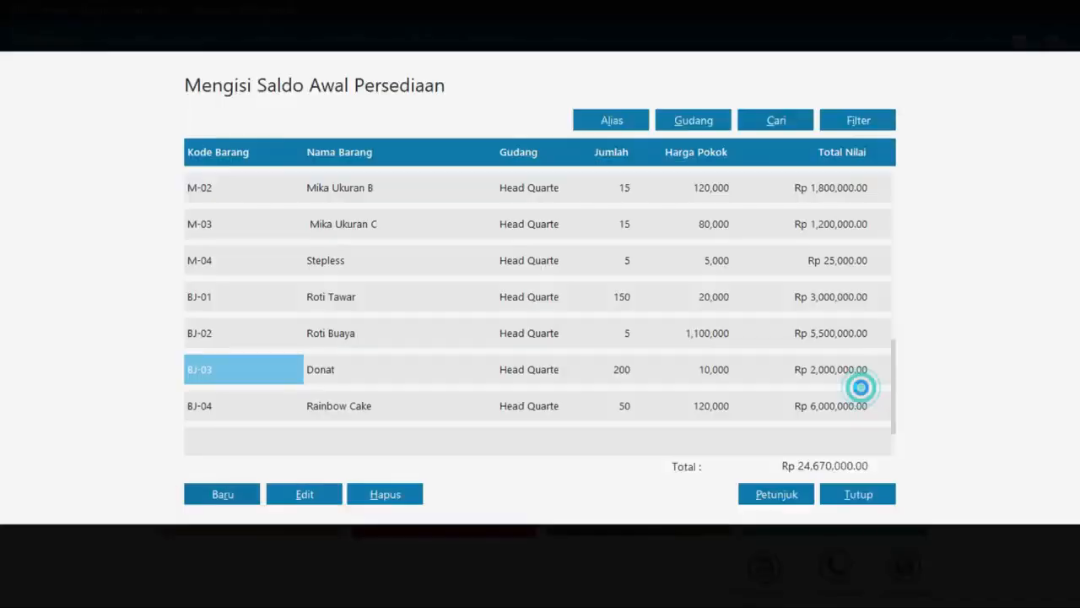
# - Start an opening balance entry for item BJ-06 and set its opening stock to 45 according to the PDF
pyautogui.click(250, 494)
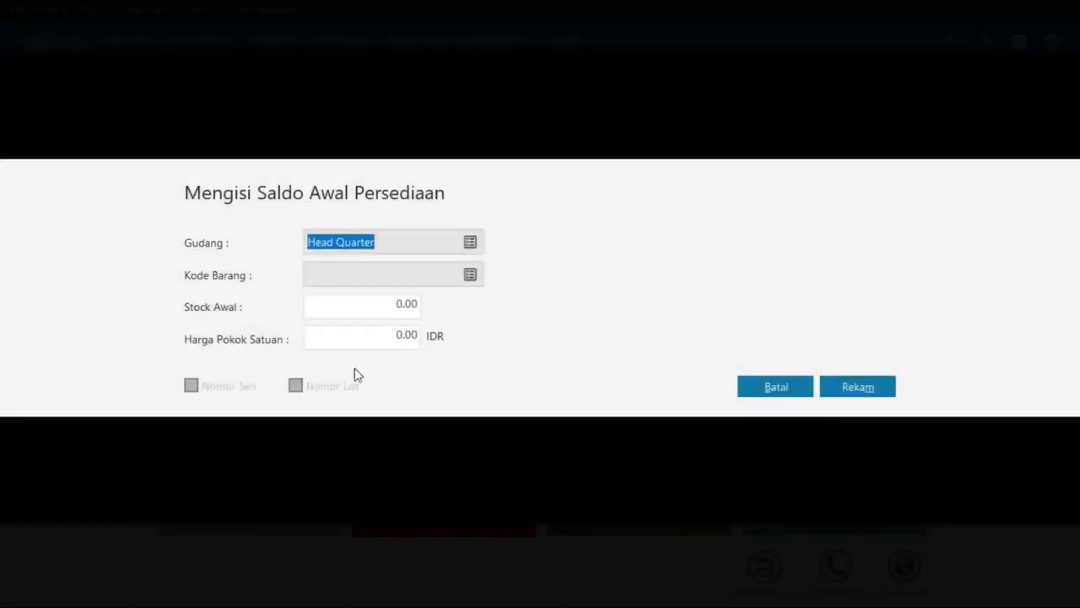
pyautogui.click(470, 277)
pyautogui.hotkey('alt', 'Tab')
pyautogui.hotkey('alt', 'Tab')
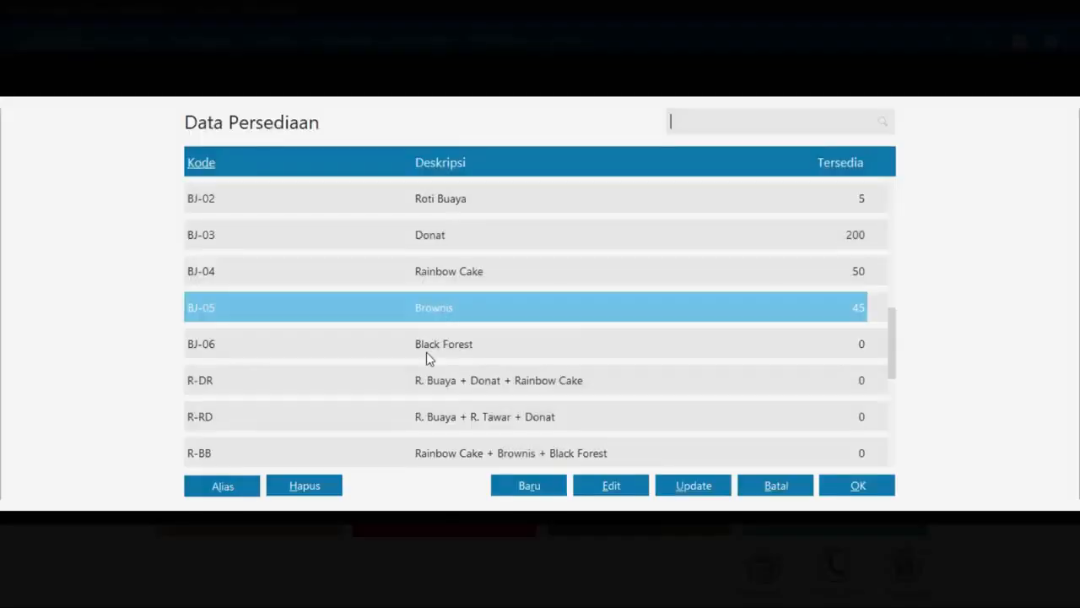
pyautogui.doubleClick(426, 346)
pyautogui.hotkey('alt', 'Tab')
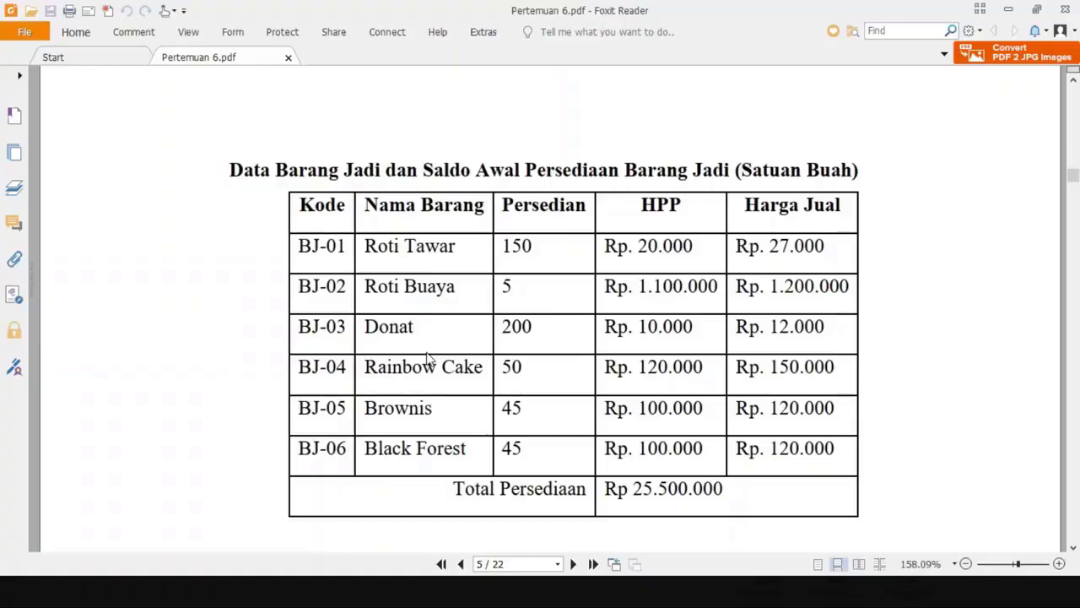
pyautogui.hotkey('alt', 'Tab')
pyautogui.write('45')
pyautogui.press('Tab')
# - Set BJ-06's unit cost to 100,000 from the PDF's HPP column and save the opening balance entry
pyautogui.hotkey('alt', 'Tab')
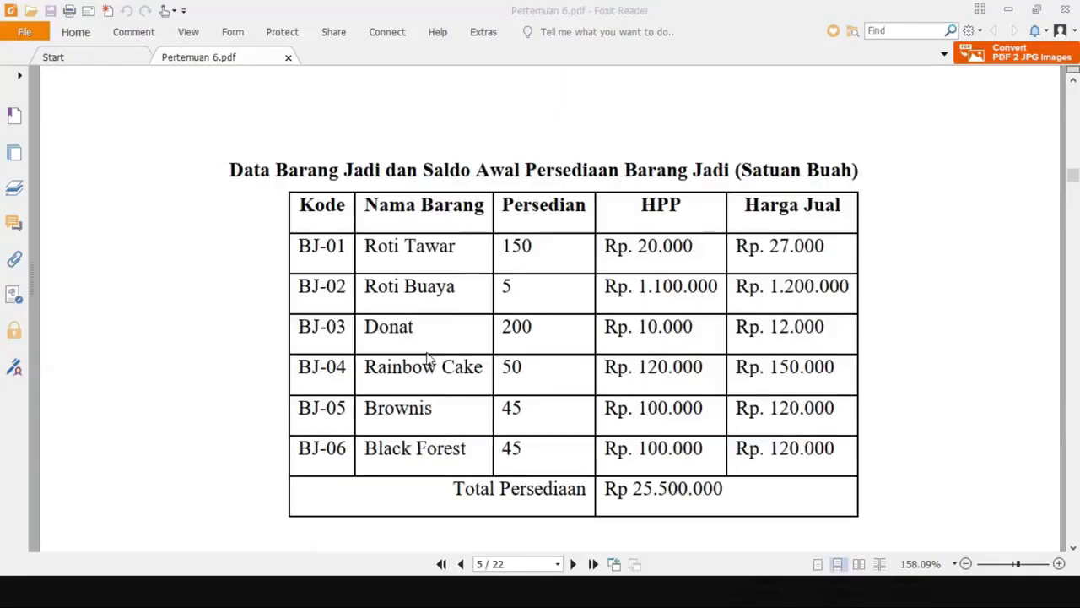
pyautogui.hotkey('alt', 'Tab')
pyautogui.write('100')
pyautogui.press('Tab')
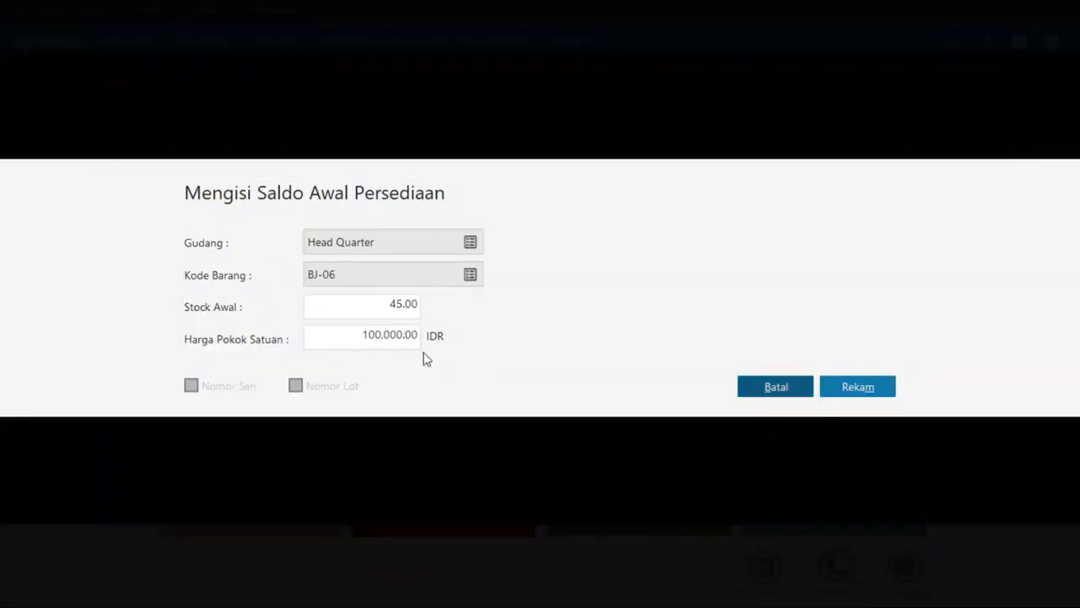
pyautogui.click(846, 387)
# - Start an opening balance entry for R-DR, the first package in the PDF's Data Barang Jadi 2 table
pyautogui.hotkey('alt', 'Tab')
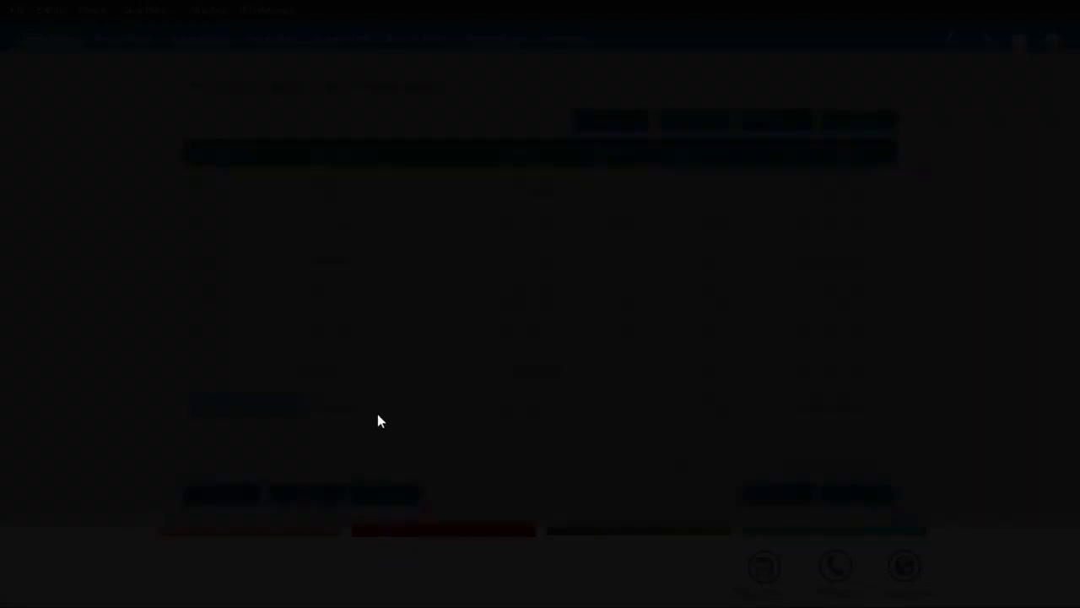
pyautogui.scroll(-5, 422, 404)
pyautogui.scroll(-4, 435, 394)
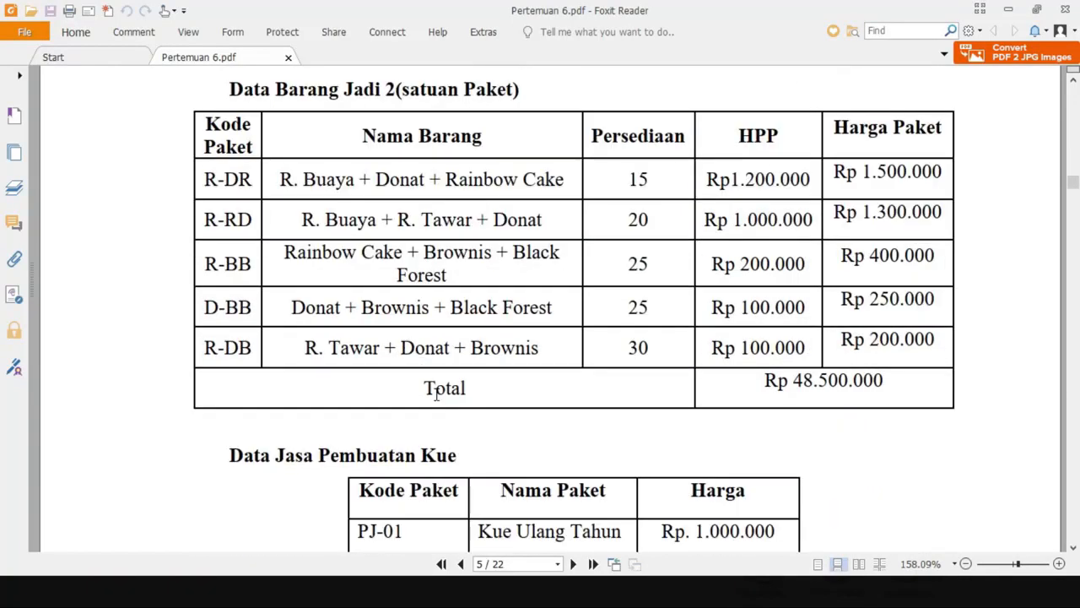
pyautogui.scroll(1, 434, 393)
pyautogui.hotkey('alt', 'Tab')
pyautogui.click(240, 498)
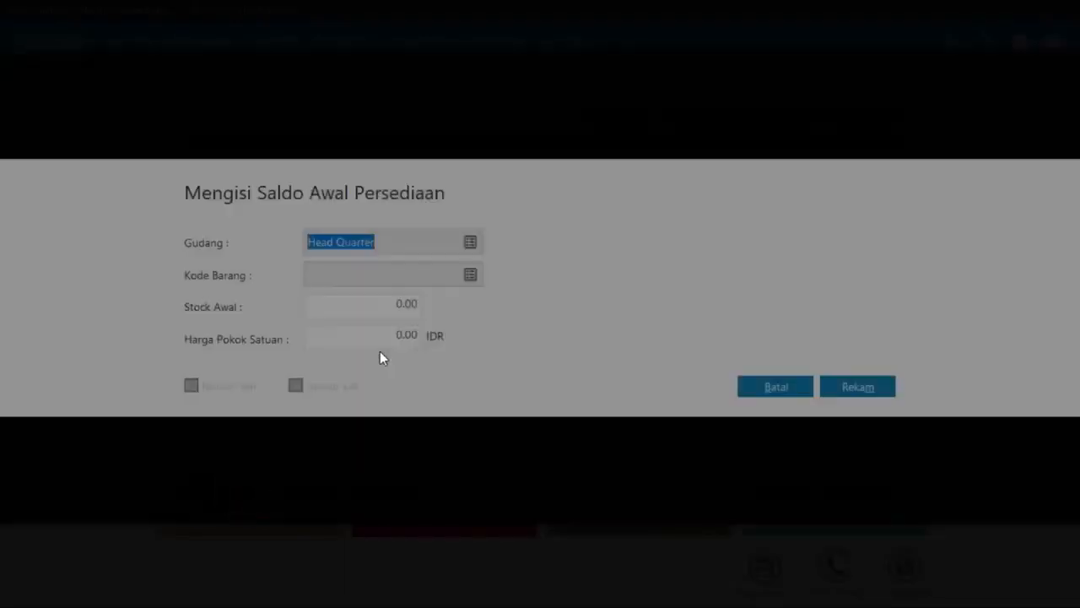
pyautogui.click(470, 272)
pyautogui.hotkey('alt', 'Tab')
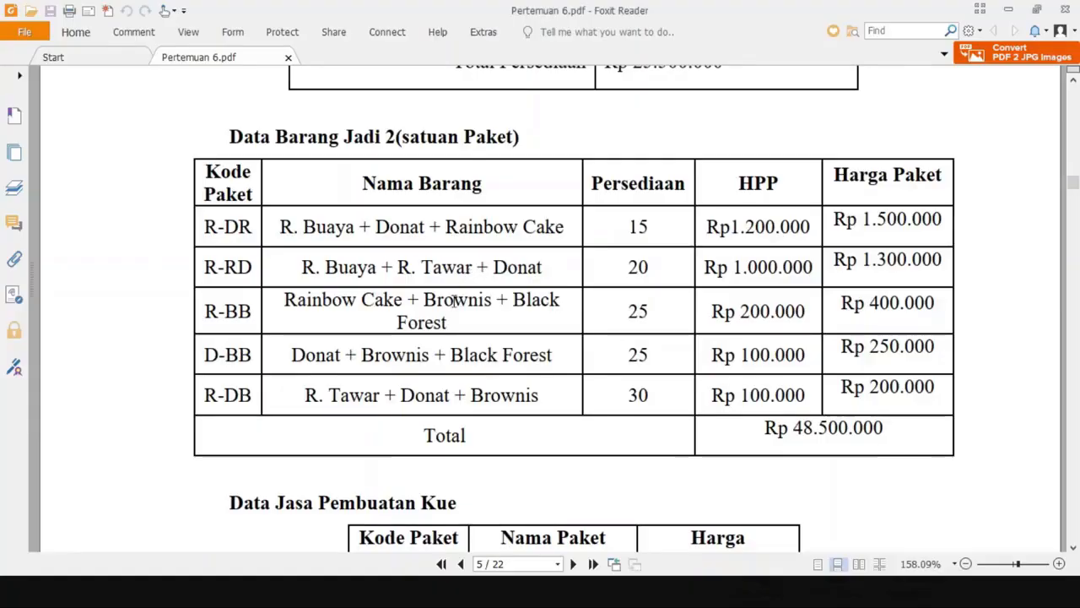
pyautogui.hotkey('alt', 'Tab')
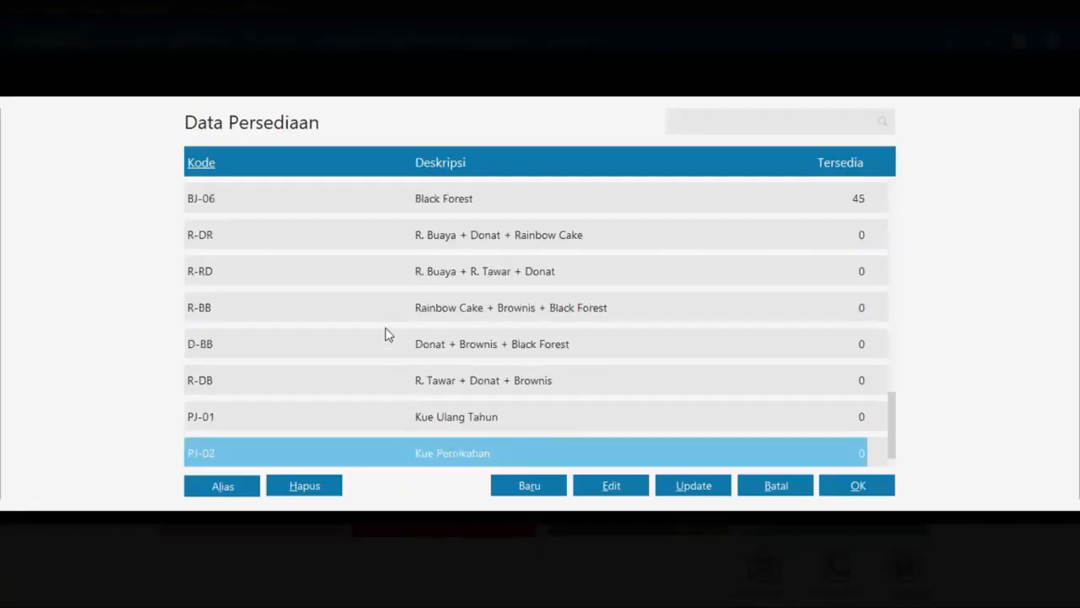
pyautogui.doubleClick(394, 240)
# - Set R-DR's opening stock to 15 and unit cost to 1,200,000 according to the PDF, and save the entry
pyautogui.hotkey('alt', 'Tab')
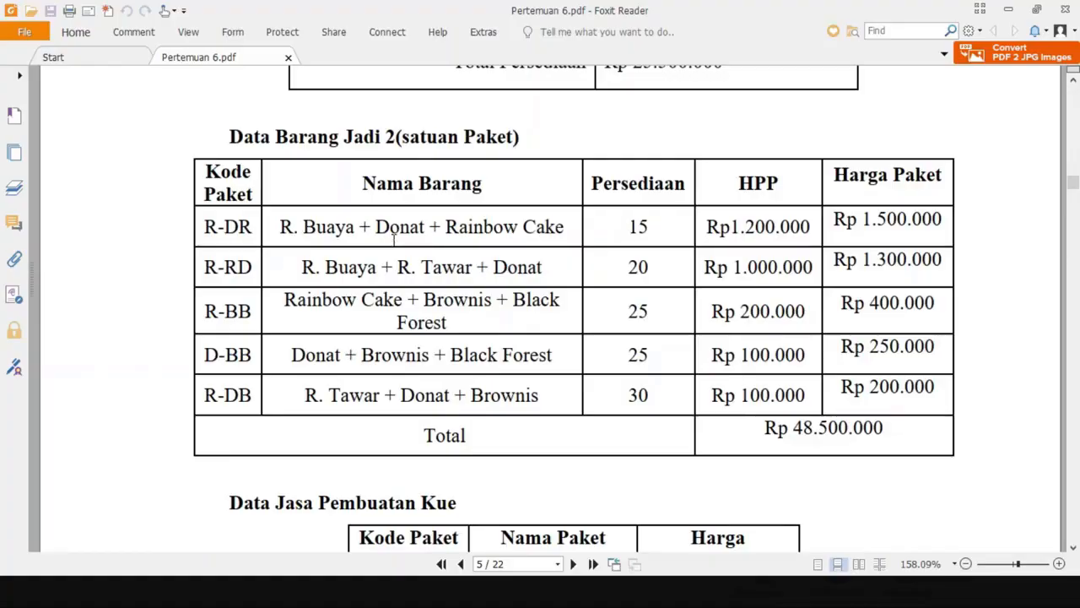
pyautogui.hotkey('alt', 'Tab')
pyautogui.click(363, 301)
pyautogui.write('15.00')
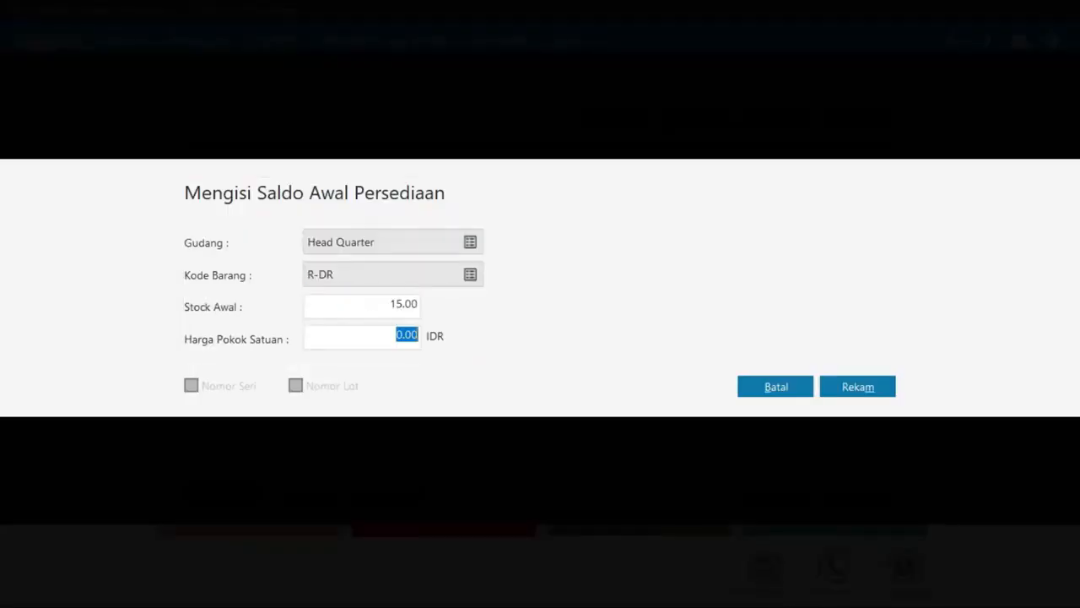
pyautogui.hotkey('alt', 'Tab')
pyautogui.hotkey('alt', 'Tab')
pyautogui.write('1')
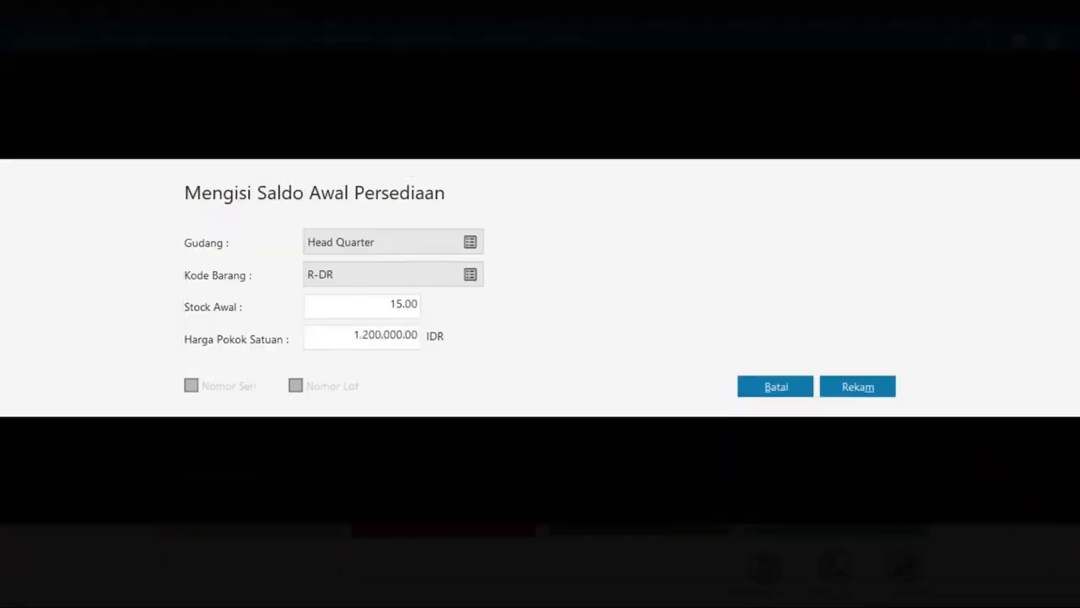
pyautogui.click(856, 393)
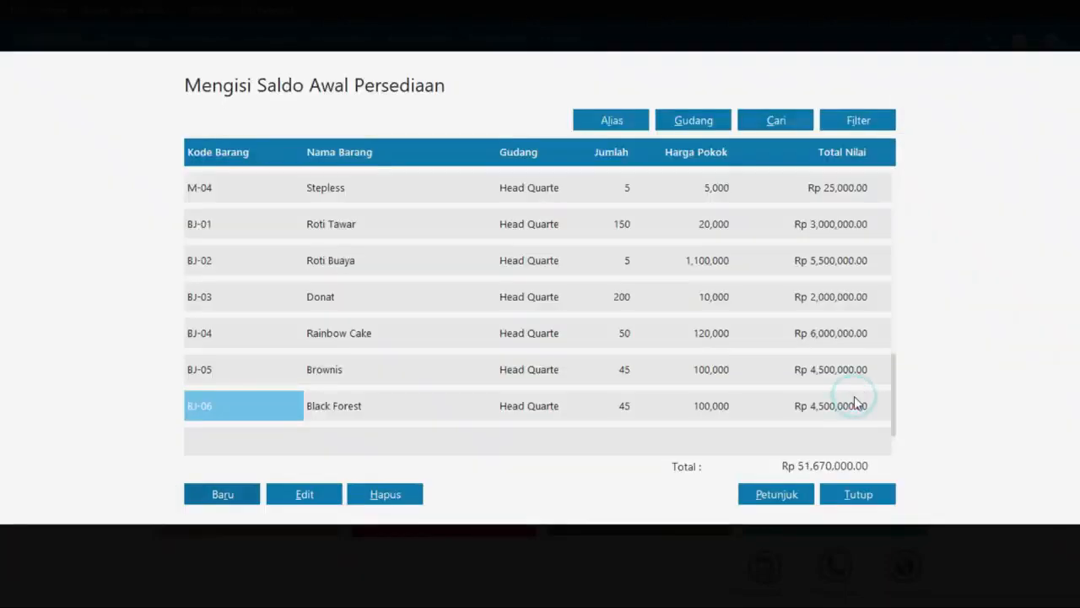
# - Start an opening balance entry for item R-RD and set its opening stock to 20 according to the PDF
pyautogui.click(221, 496)
pyautogui.click(468, 275)
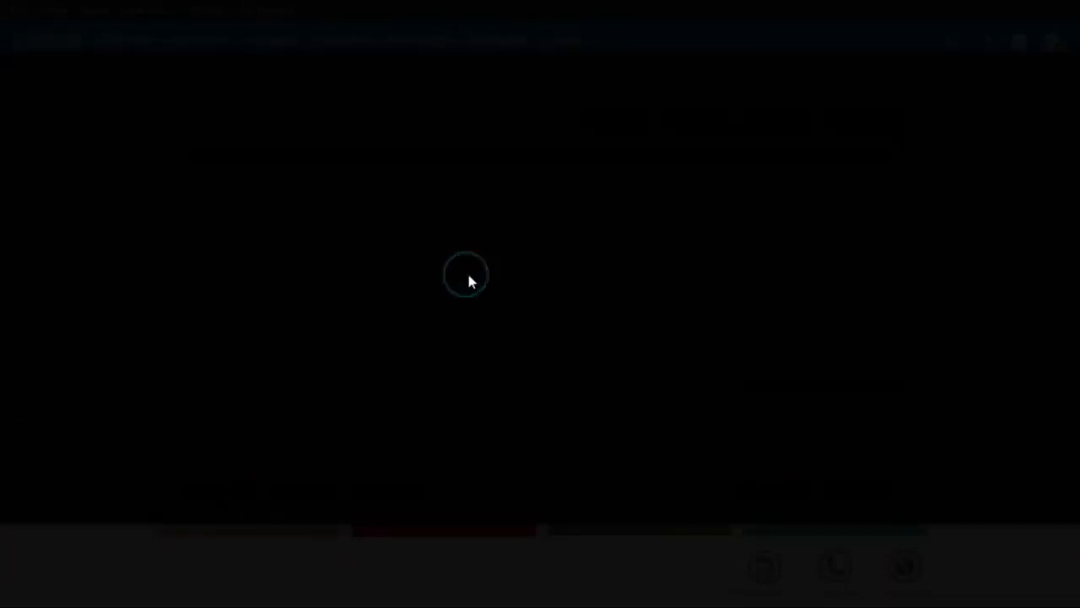
pyautogui.doubleClick(273, 343)
pyautogui.hotkey('alt', 'Tab')
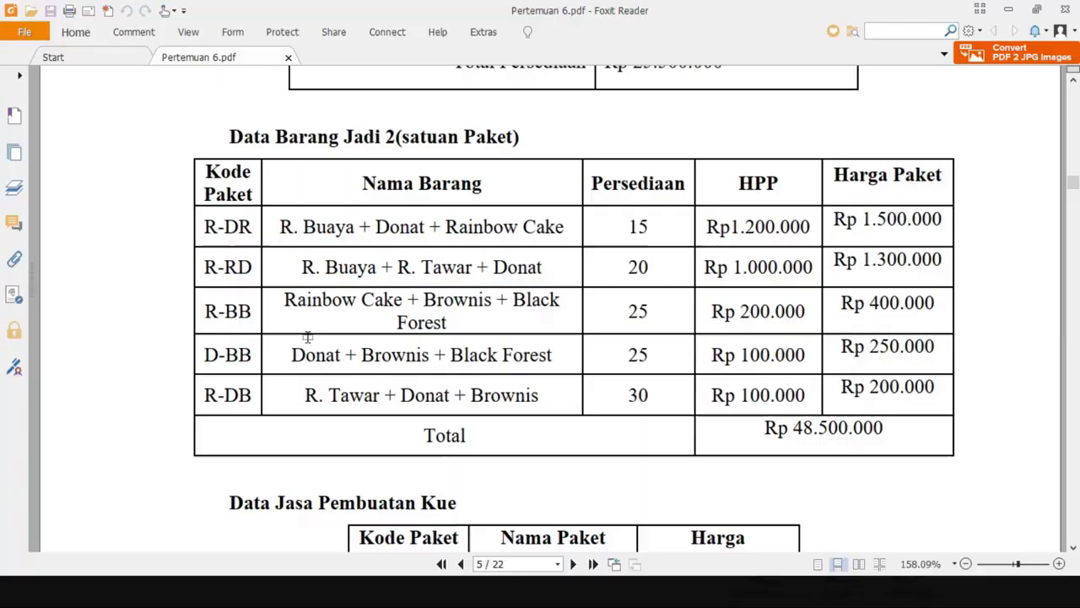
pyautogui.hotkey('alt', 'Tab')
pyautogui.write('20')
pyautogui.hotkey('alt', 'Tab')
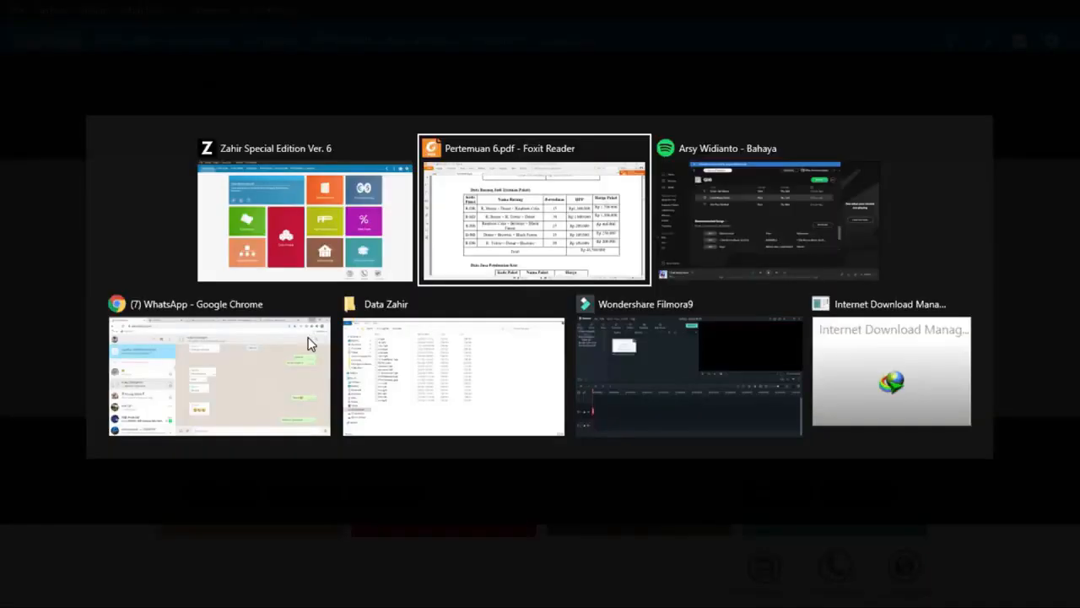
pyautogui.hotkey('alt', 'Tab')
pyautogui.press('Tab')
pyautogui.write('100,000')
pyautogui.press('Tab')
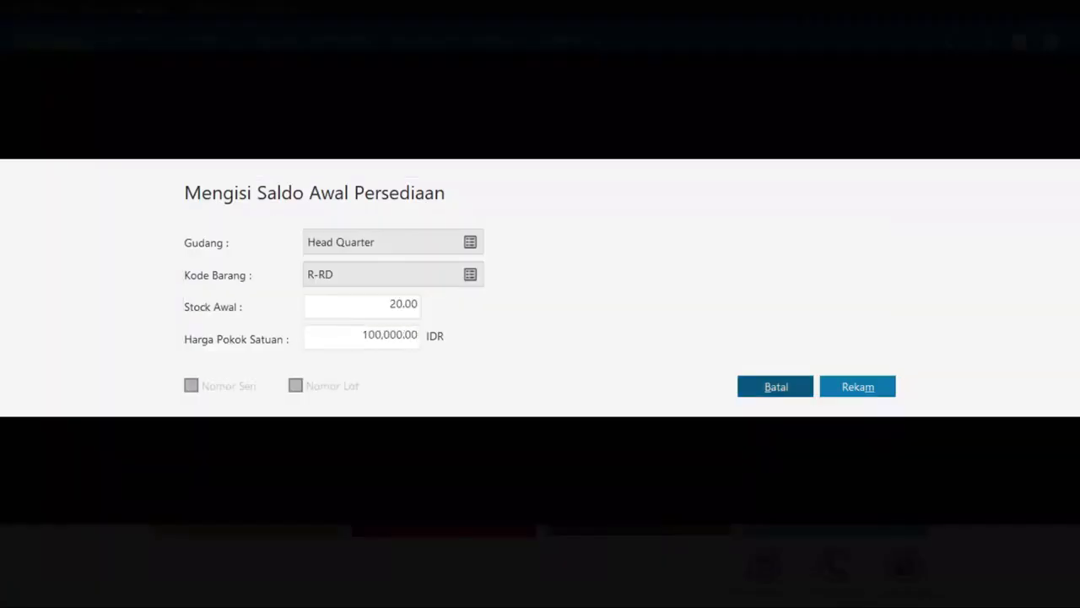
# - Set R-RD's unit cost to 1,000,000 from the PDF's HPP column and save the opening balance entry
pyautogui.hotkey('alt', 'Tab')
pyautogui.hotkey('alt', 'Tab')
pyautogui.click(368, 340)
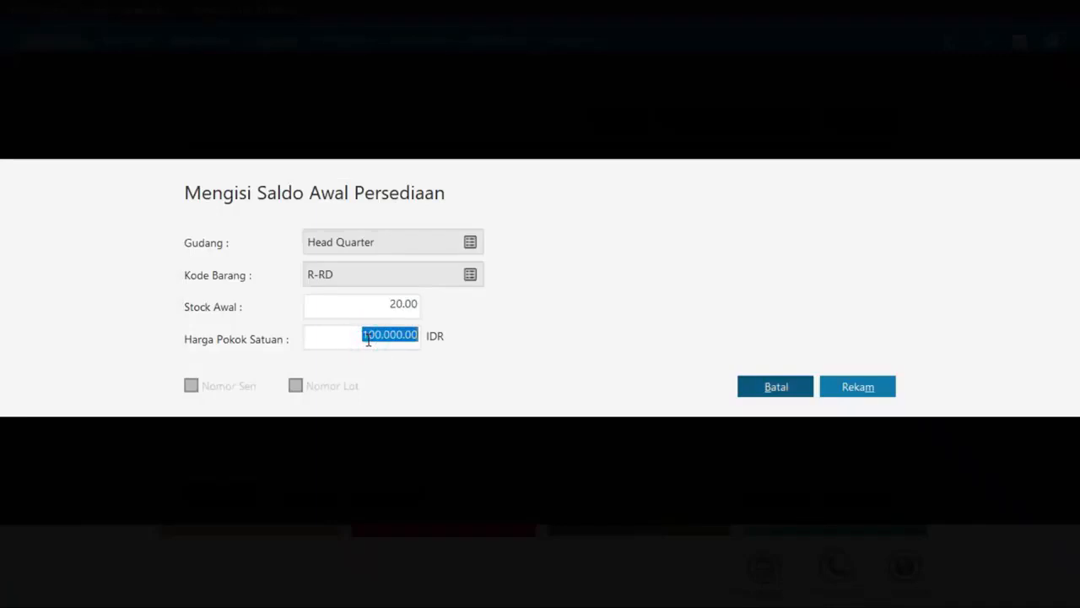
pyautogui.write('1,000,000')
pyautogui.press('Tab')
pyautogui.click(848, 386)
# - Start an opening balance entry for item R-BB and set its opening stock to 25 according to the PDF
pyautogui.click(242, 498)
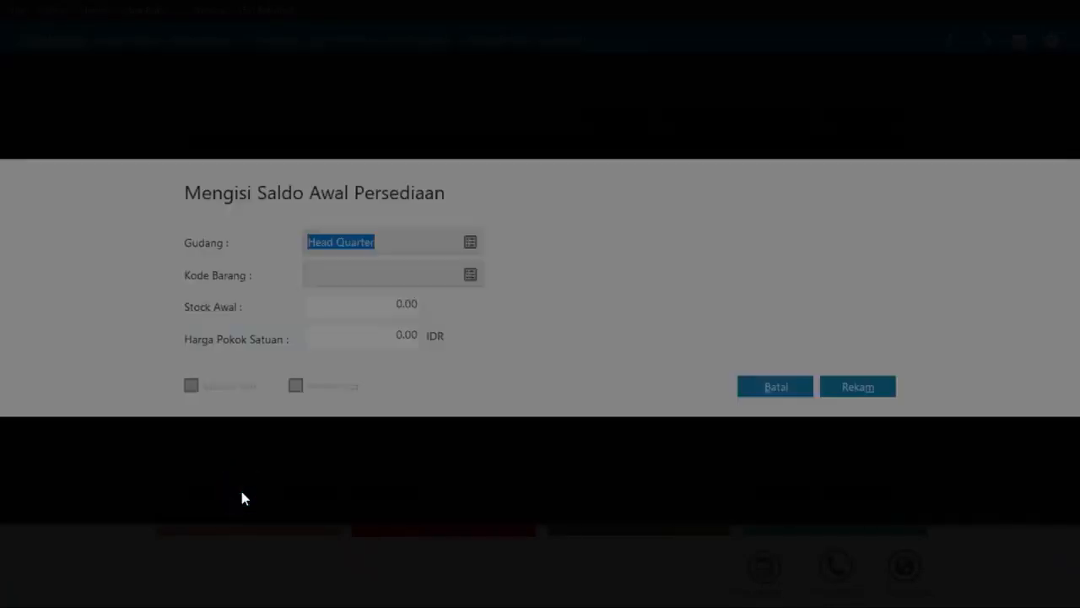
pyautogui.hotkey('alt', 'Tab')
pyautogui.hotkey('alt', 'Tab')
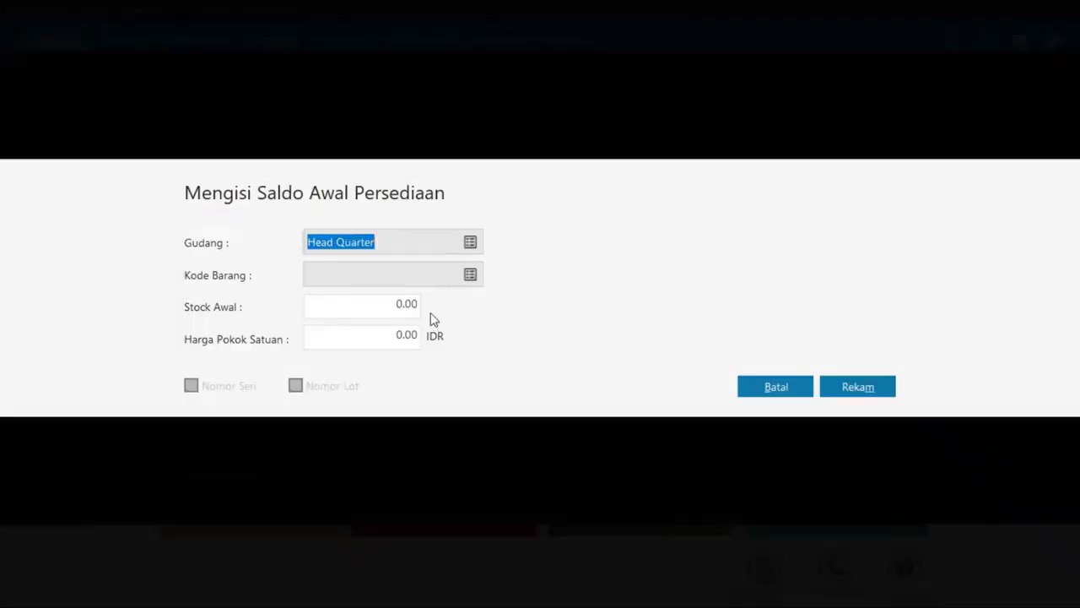
pyautogui.click(471, 277)
pyautogui.doubleClick(355, 319)
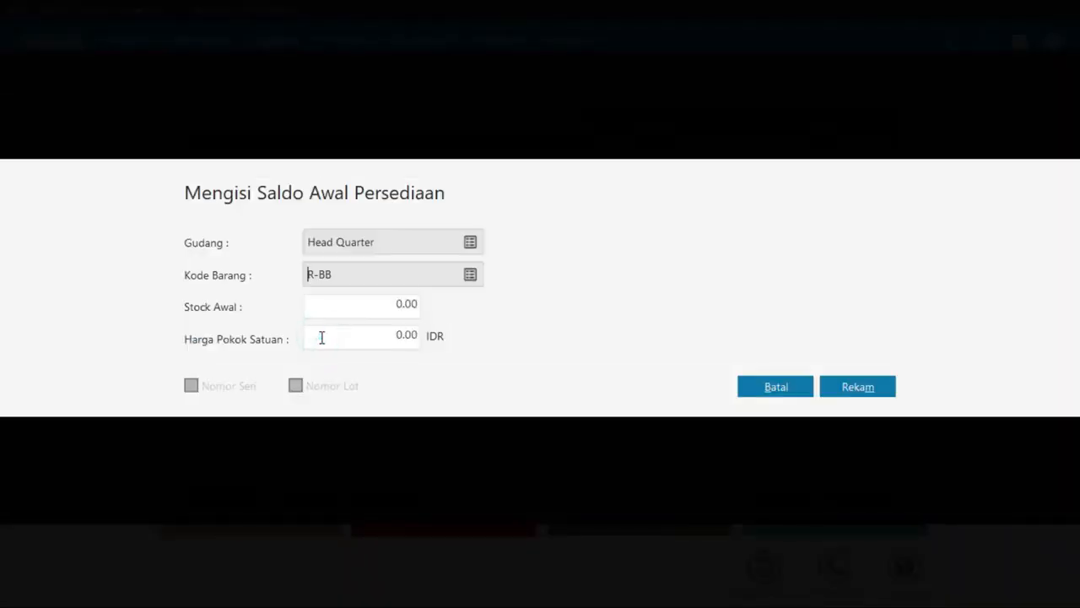
pyautogui.hotkey('alt', 'Tab')
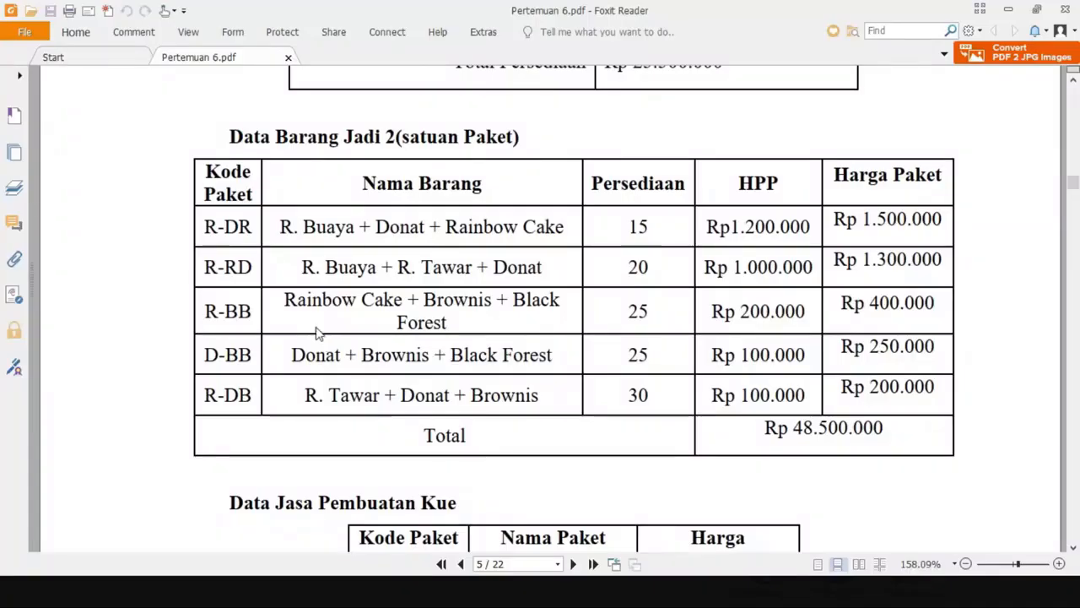
pyautogui.hotkey('alt', 'Tab')
pyautogui.hotkey('alt', 'Tab')
pyautogui.hotkey('alt', 'Tab')
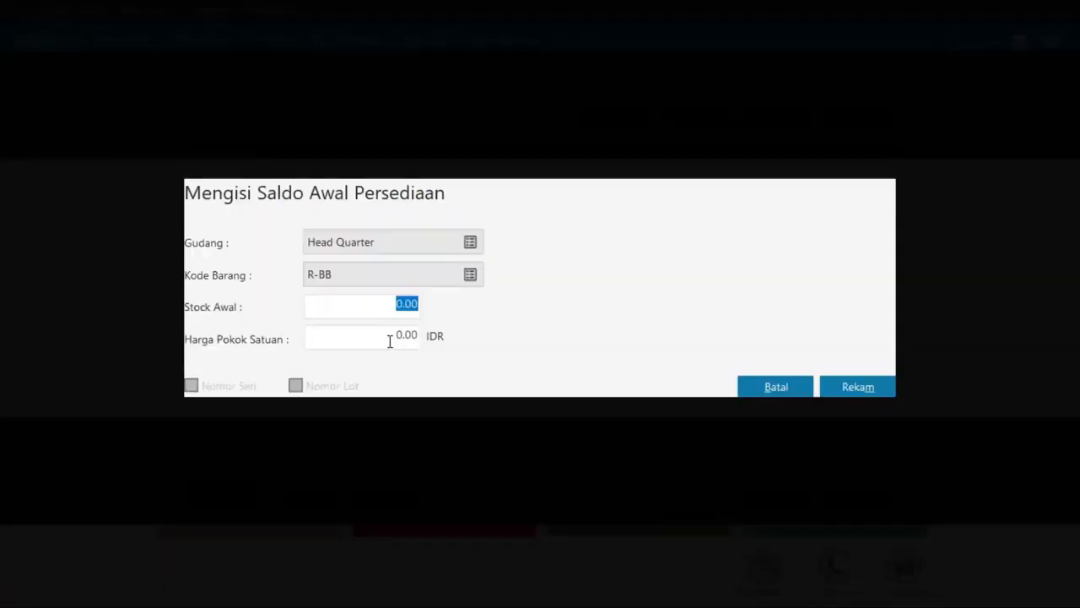
pyautogui.write('25')
pyautogui.press('Tab')
# - Set R-BB's unit cost to 200,000 from the PDF's HPP column and save the opening balance entry
pyautogui.hotkey('alt', 'Tab')
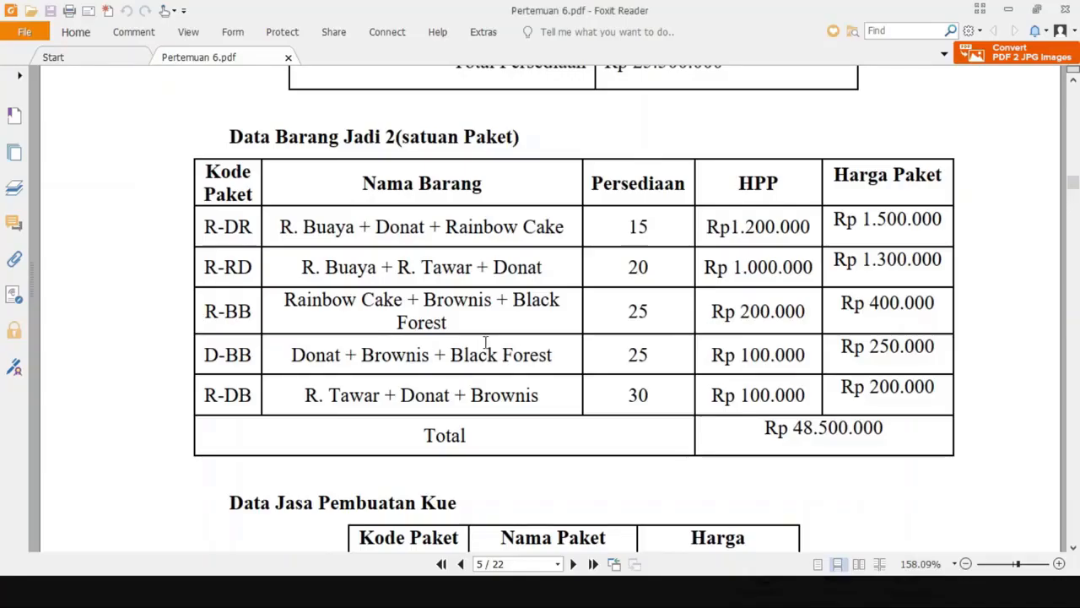
pyautogui.hotkey('alt', 'Tab')
pyautogui.write('2')
pyautogui.write('0000')
pyautogui.press('Tab')
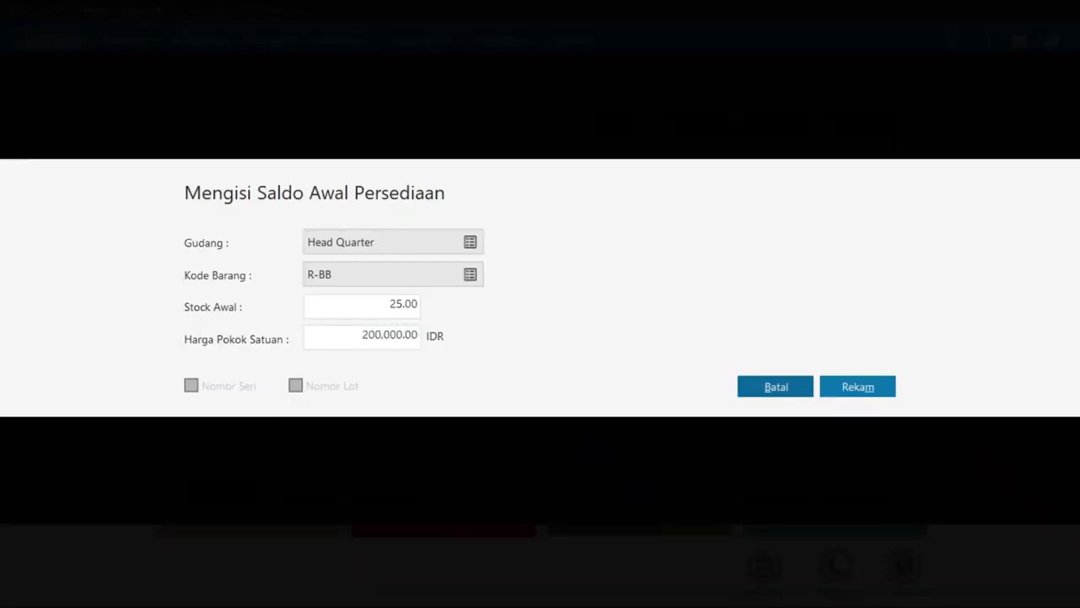
pyautogui.click(867, 387)
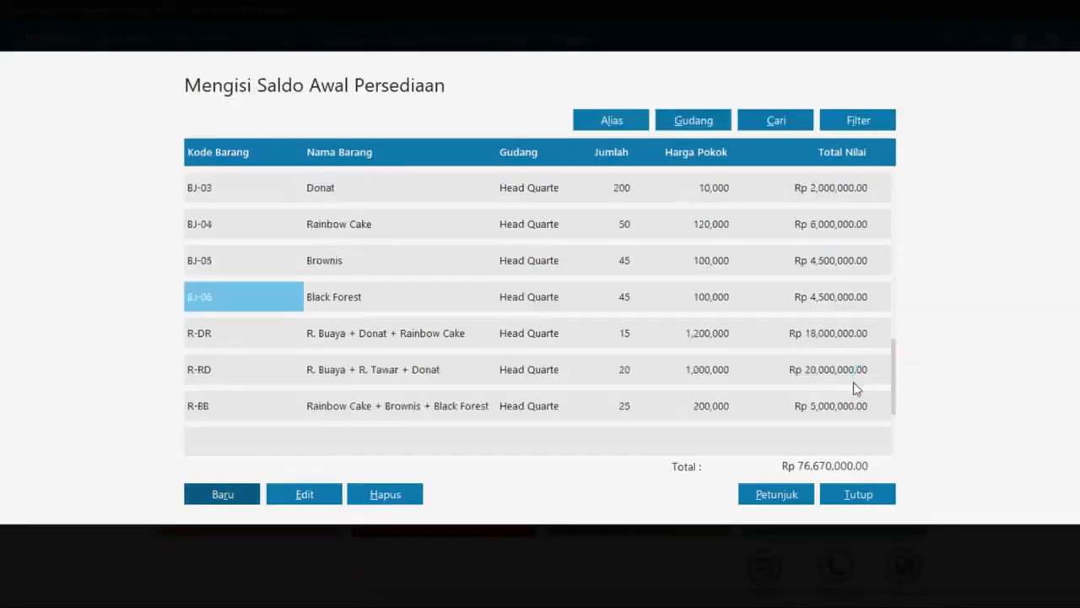
# - Start an opening balance entry for item D-BB and set its opening stock to 25 according to the PDF
pyautogui.hotkey('alt', 'Tab')
pyautogui.hotkey('alt', 'Tab')
pyautogui.click(252, 501)
pyautogui.click(470, 272)
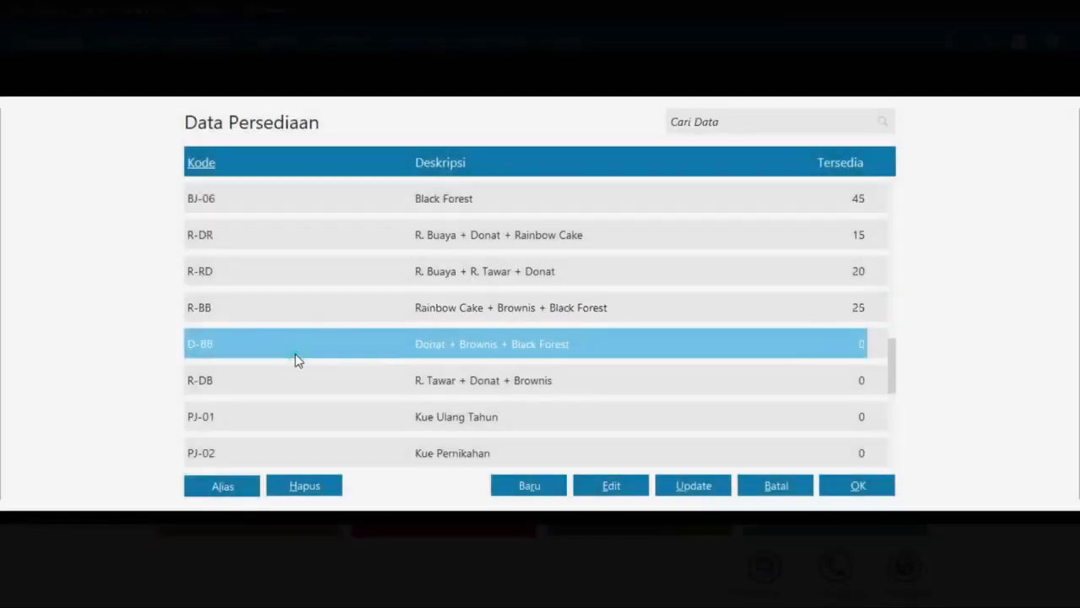
pyautogui.doubleClick(294, 355)
pyautogui.hotkey('alt', 'Tab')
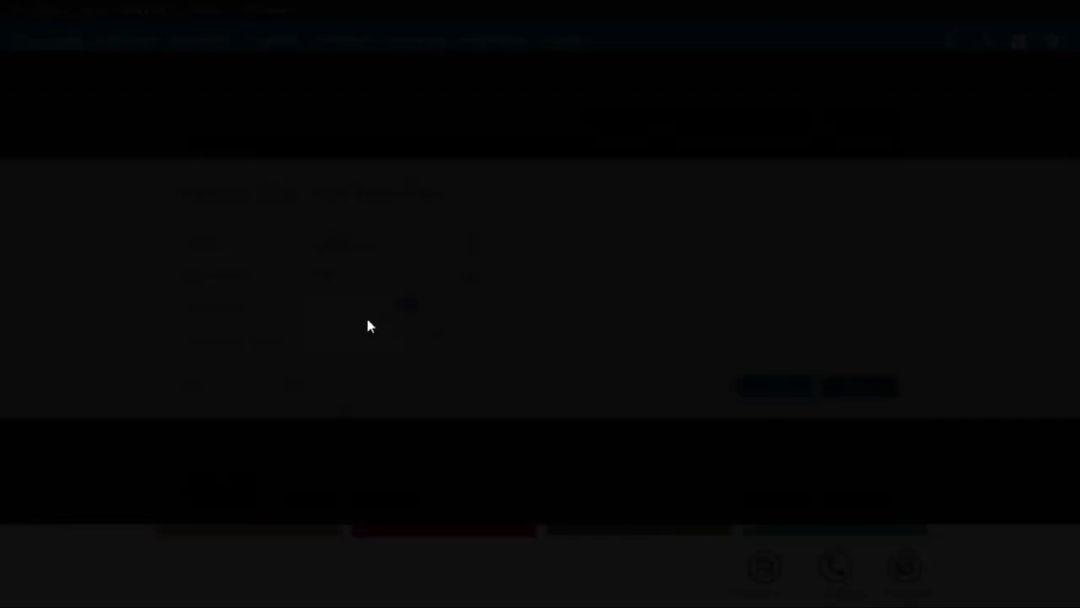
pyautogui.hotkey('alt', 'Tab')
pyautogui.write('25')
pyautogui.press('Tab')
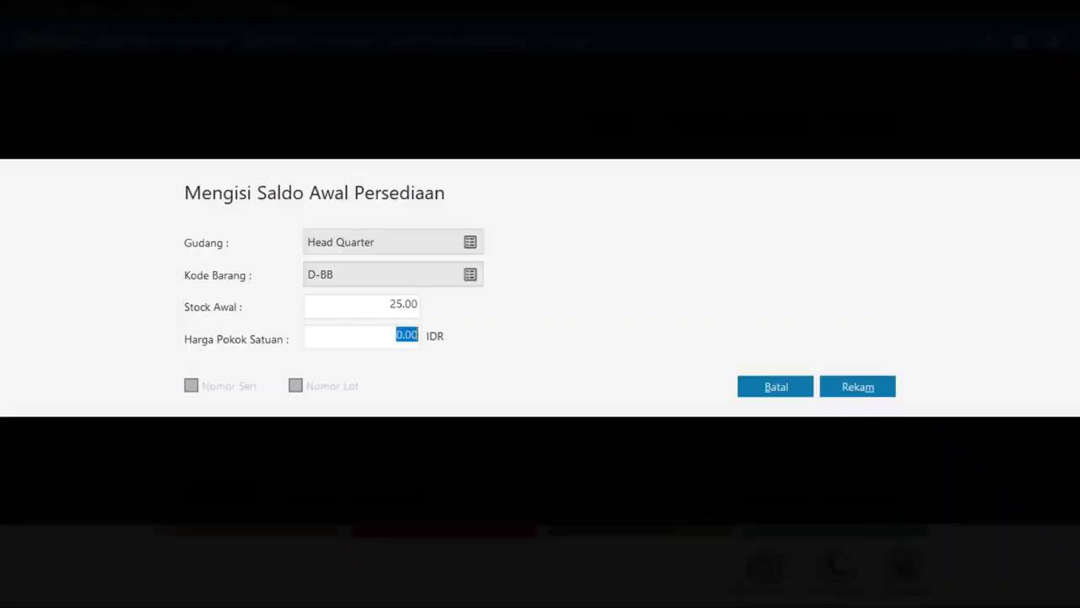
# - Set D-BB's unit cost to 100,000 from the PDF's HPP column and save the opening balance entry
pyautogui.hotkey('alt', 'Tab')
pyautogui.hotkey('alt', 'Tab')
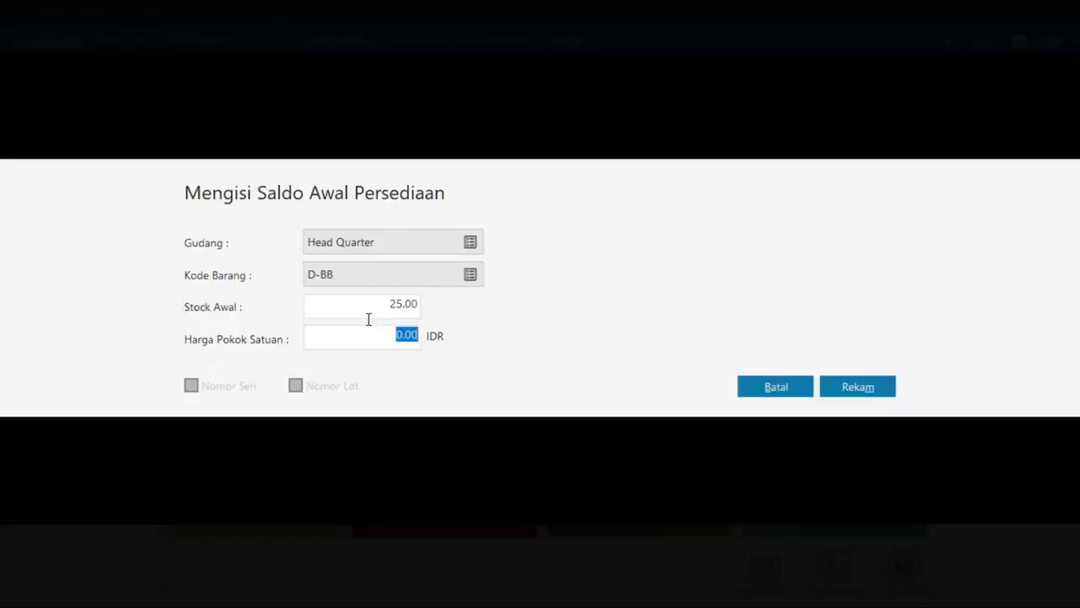
pyautogui.write('100000.00')
pyautogui.press('Tab')
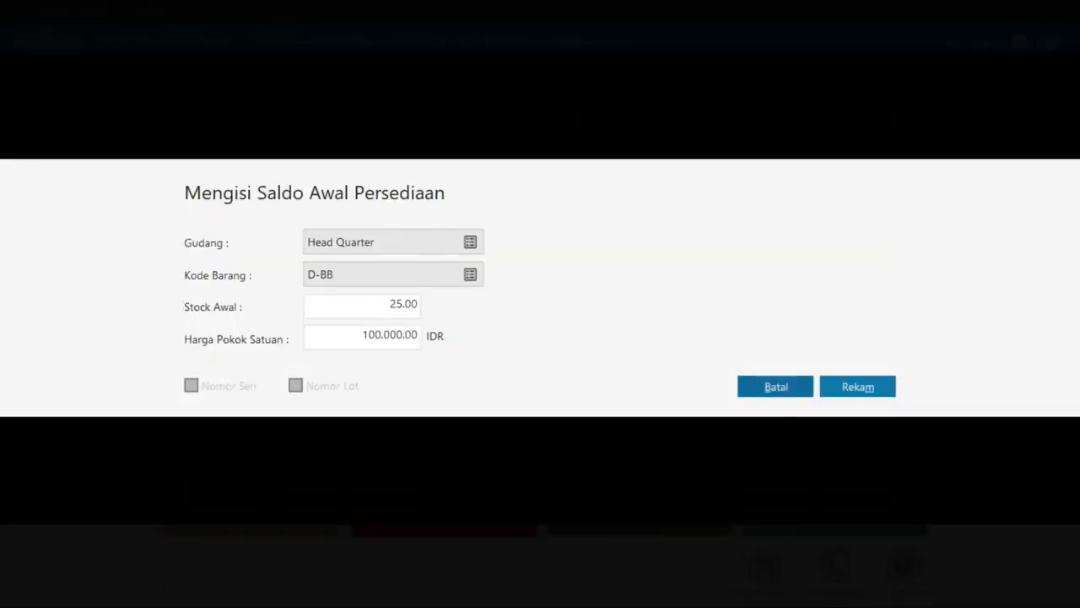
pyautogui.click(859, 386)
# - Start an opening balance entry for item R-DB and set its opening stock to 30 according to the PDF
pyautogui.click(237, 497)
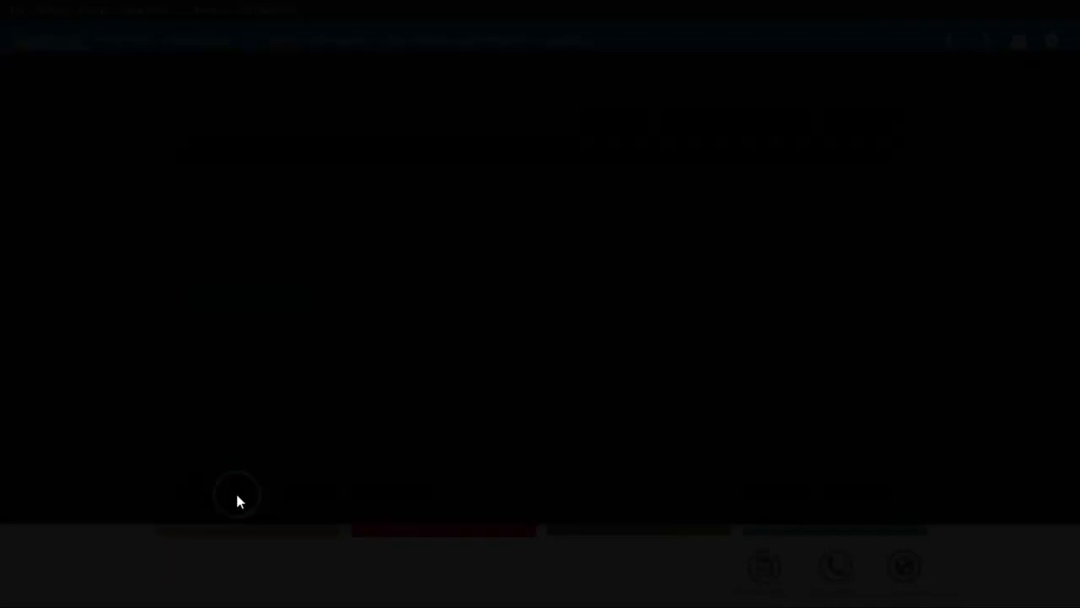
pyautogui.hotkey('alt', 'Tab')
pyautogui.hotkey('alt', 'Tab')
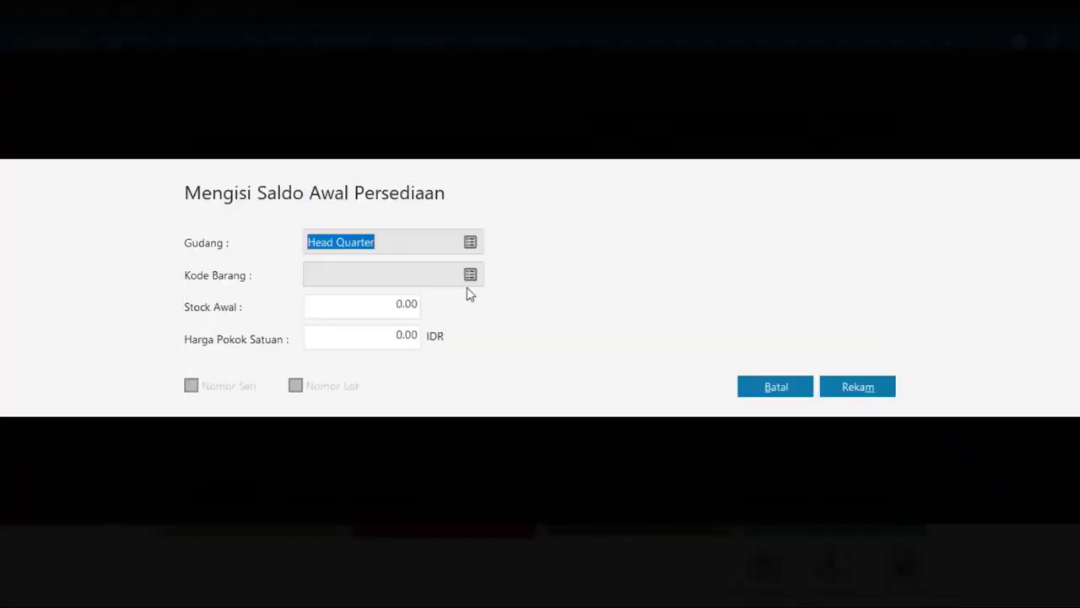
pyautogui.click(468, 280)
pyautogui.hotkey('alt', 'Tab')
pyautogui.hotkey('alt', 'Tab')
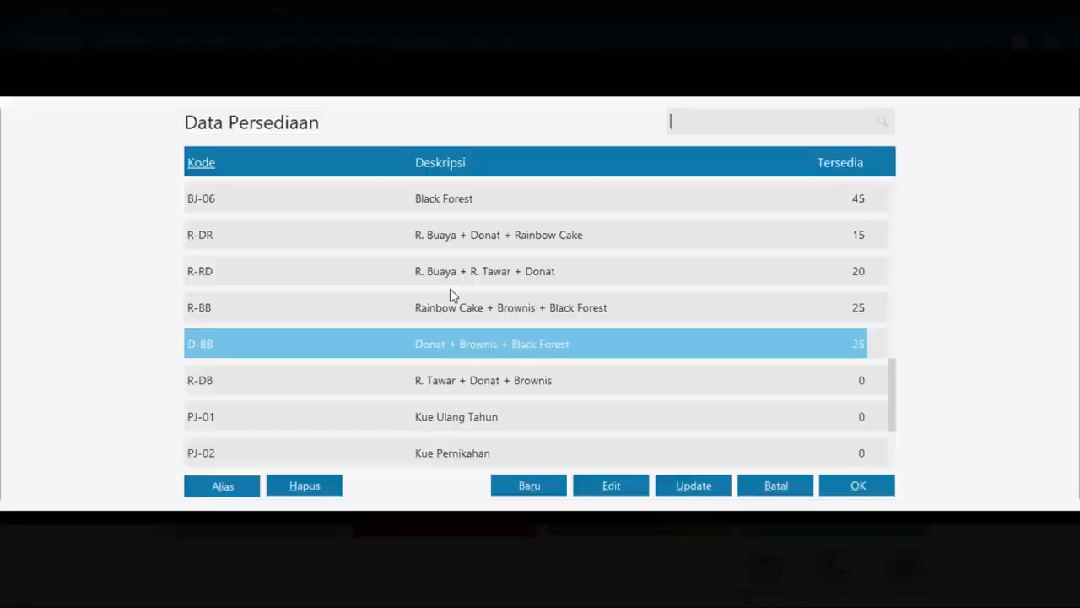
pyautogui.doubleClick(325, 382)
pyautogui.hotkey('alt', 'Tab')
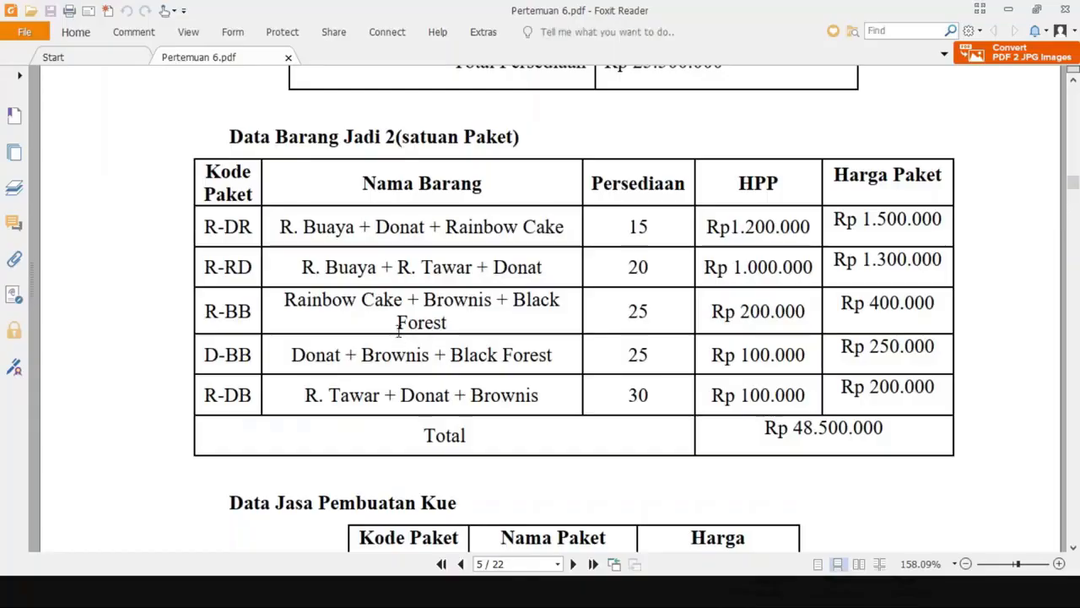
pyautogui.hotkey('alt', 'Tab')
pyautogui.write('30')
pyautogui.press('Tab')
# - Set R-DB's unit cost to 100,000 from the PDF's HPP column and save the opening balance entry
pyautogui.hotkey('alt', 'Tab')
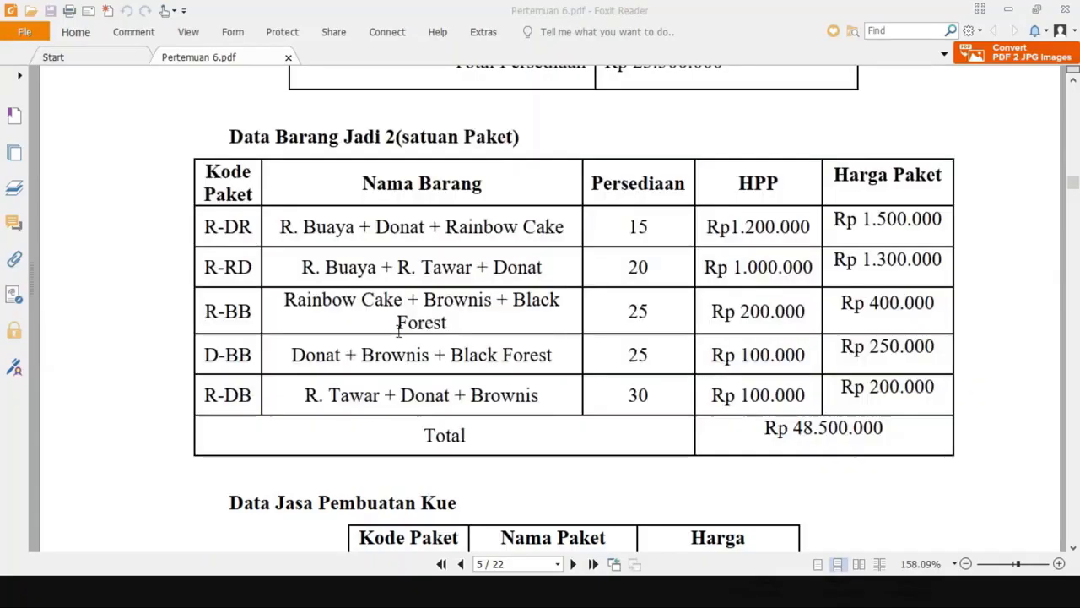
pyautogui.hotkey('alt', 'Tab')
pyautogui.write('100.')
pyautogui.write('000.0')
pyautogui.press('BackSpace')
pyautogui.press('Tab')
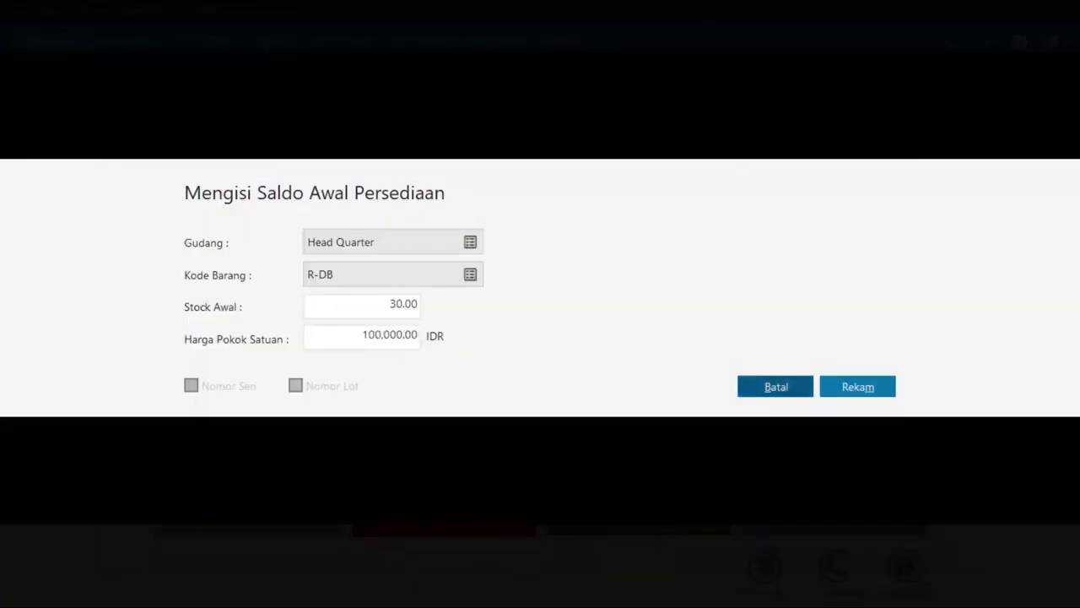
pyautogui.click(868, 385)
# - Check the PDF for remaining package items, close the opening inventory balance list and run the recalculation of ending inventory balances
pyautogui.hotkey('alt', 'Tab')
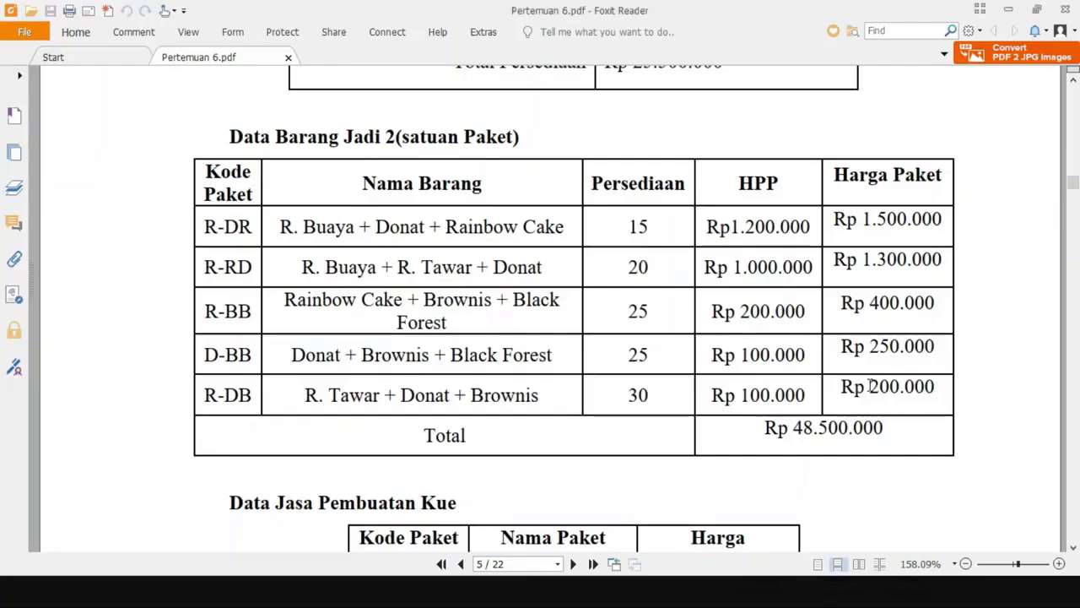
pyautogui.scroll(-3, 774, 442)
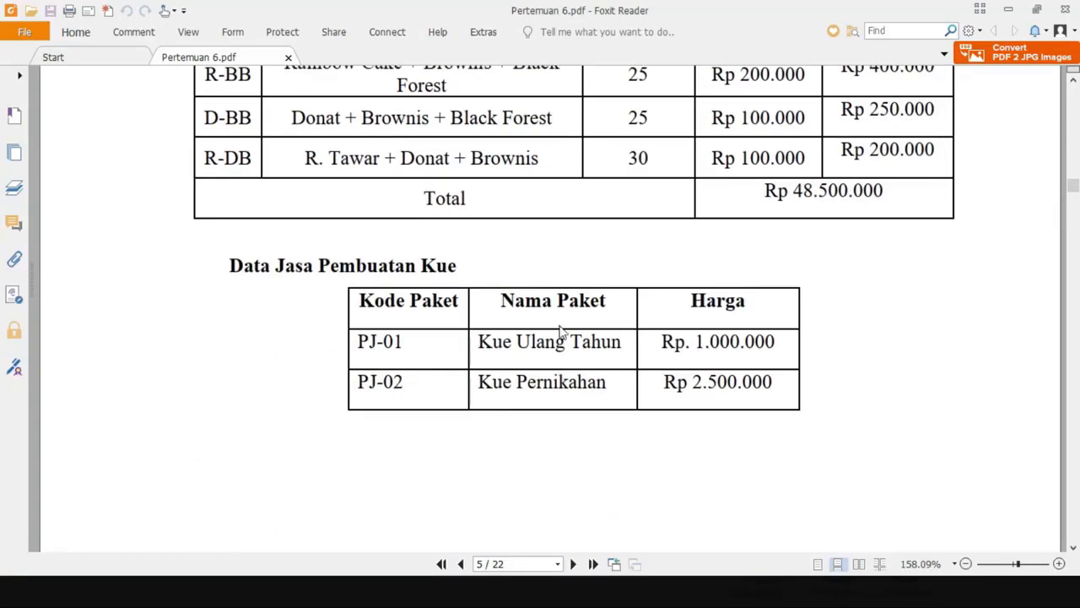
pyautogui.hotkey('alt', 'Tab')
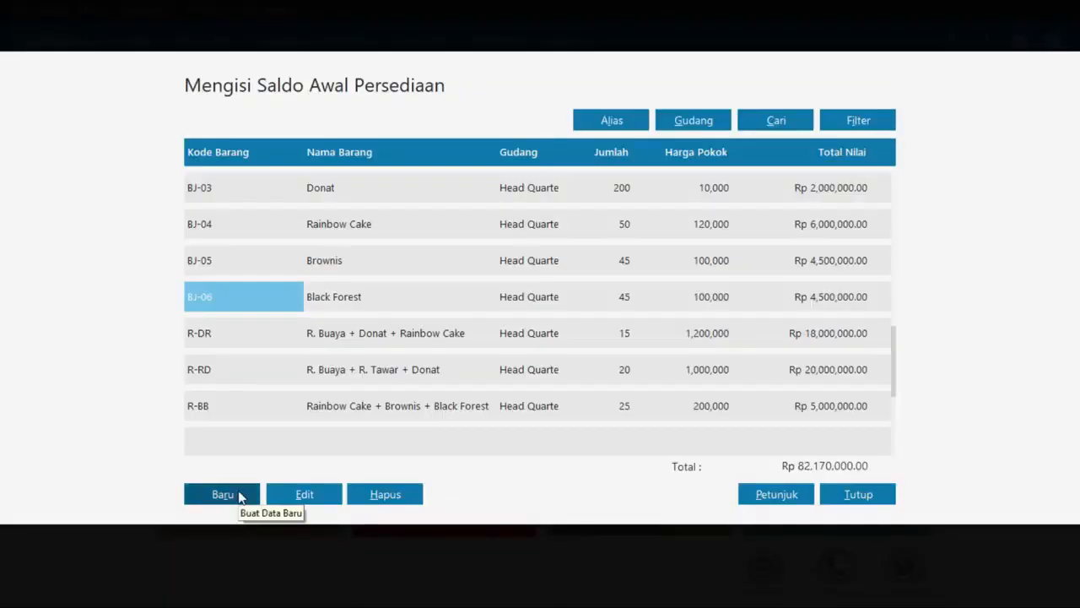
pyautogui.click(857, 494)
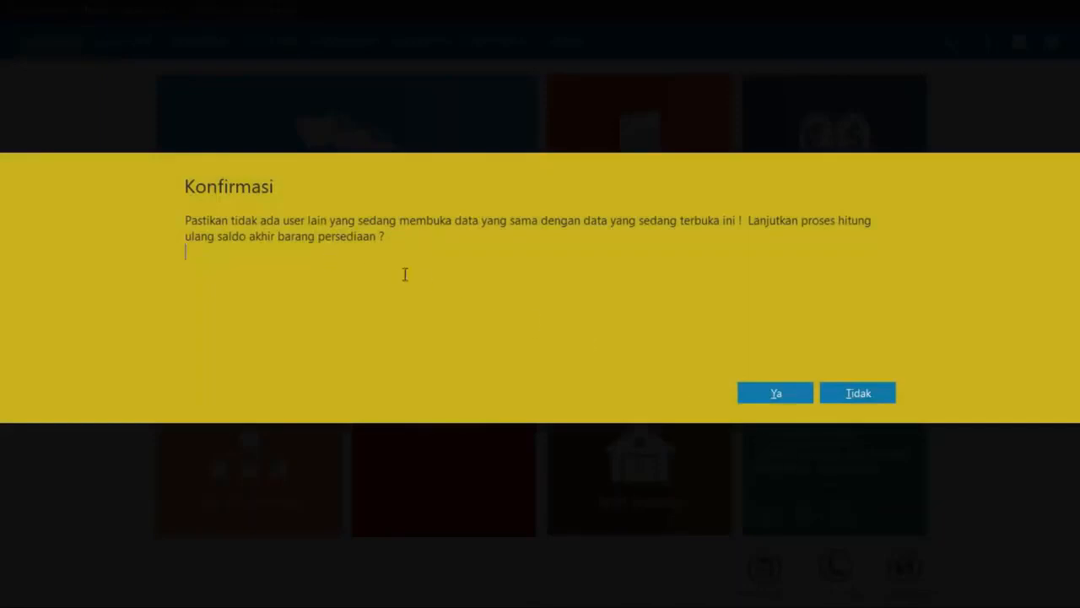
pyautogui.click(765, 395)
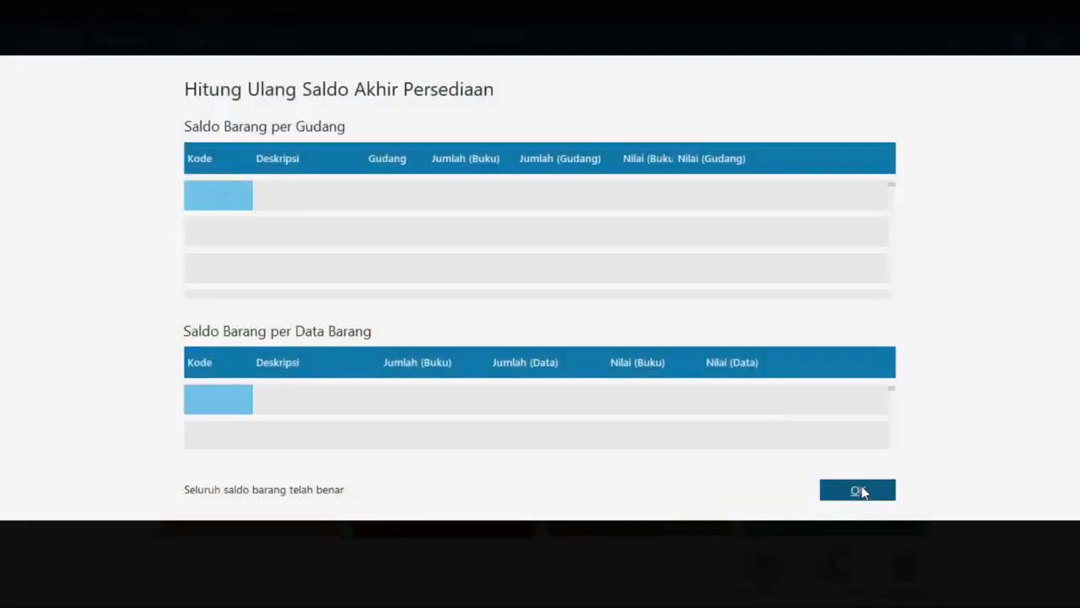
pyautogui.click(858, 492)
# - Examine the Data Harta Tetap table in the Pertemuan 6 PDF for the fixed assets to record
pyautogui.hotkey('alt', 'Tab')
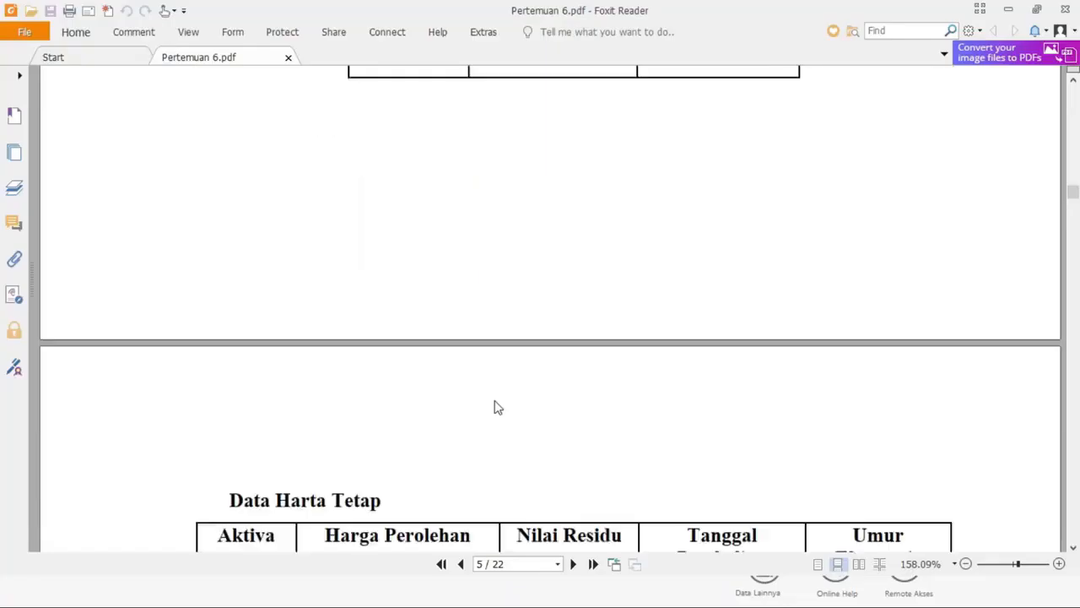
pyautogui.scroll(-6, 494, 405)
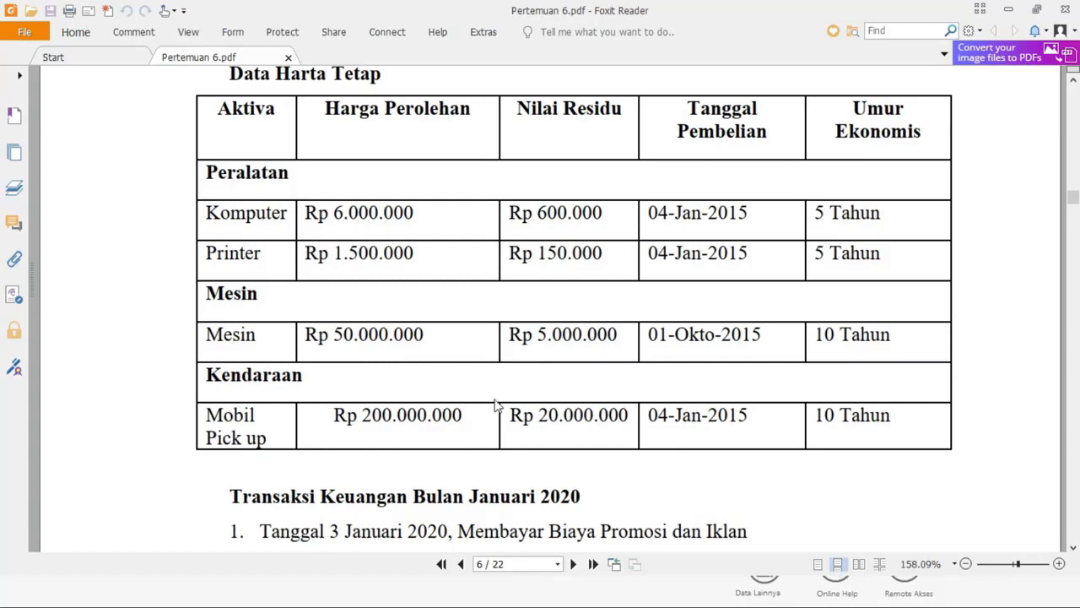
pyautogui.scroll(1, 496, 405)
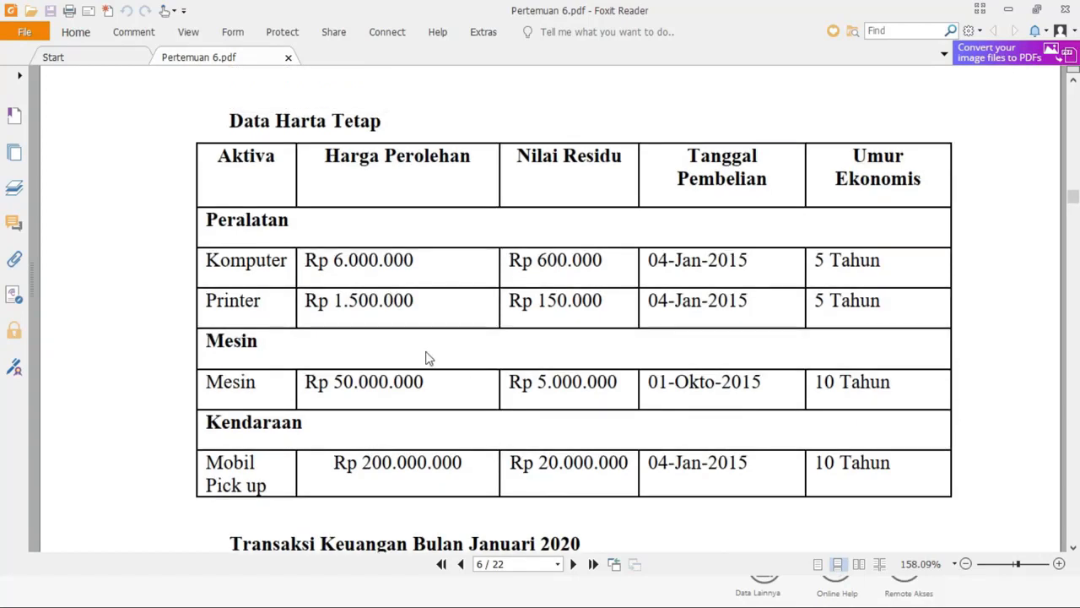
pyautogui.hotkey('alt', 'Tab')
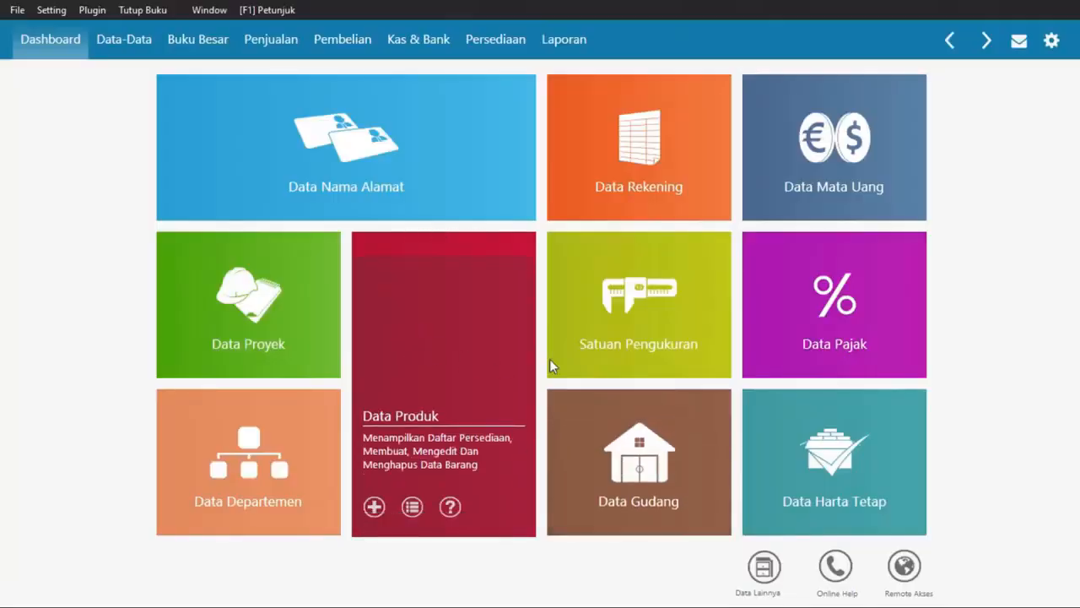
# - Compare Zahir's fixed asset groups with the asset categories in the PDF's Data Harta Tetap table and close the group list
pyautogui.moveTo(815, 467)
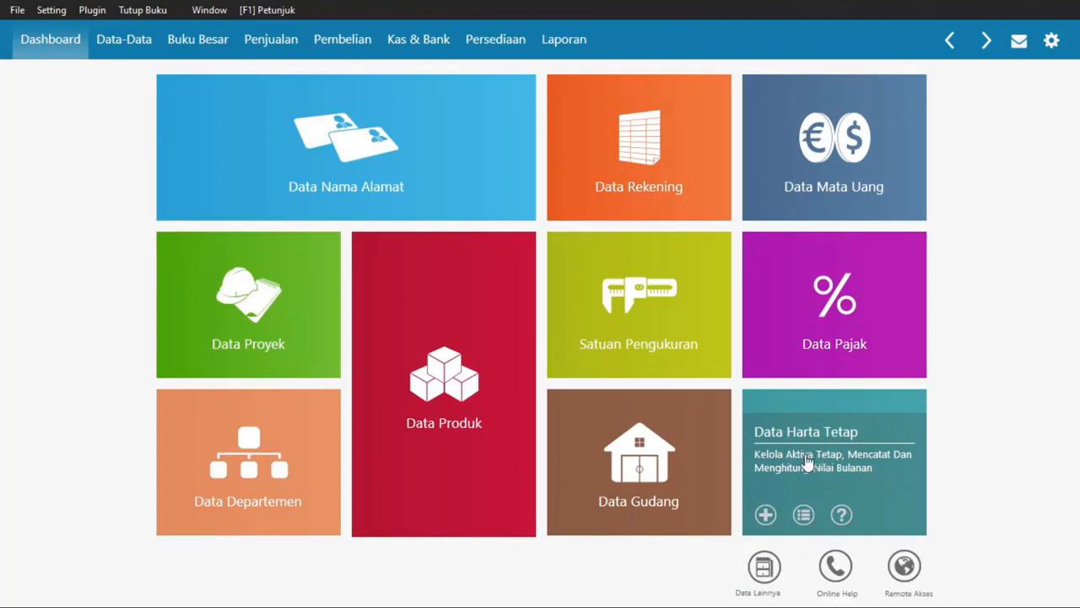
pyautogui.click(763, 567)
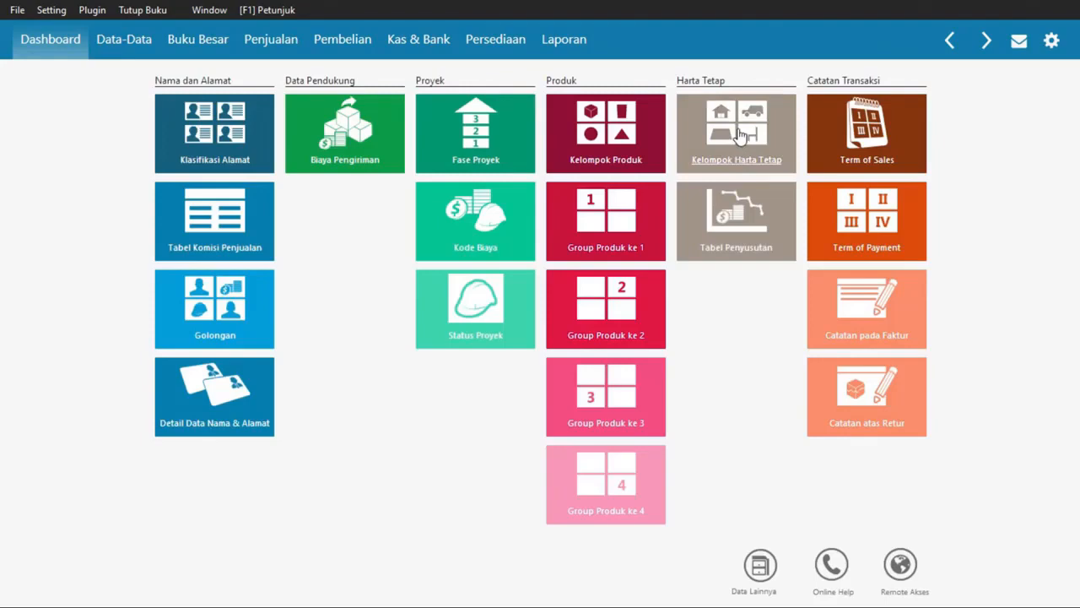
pyautogui.click(758, 581)
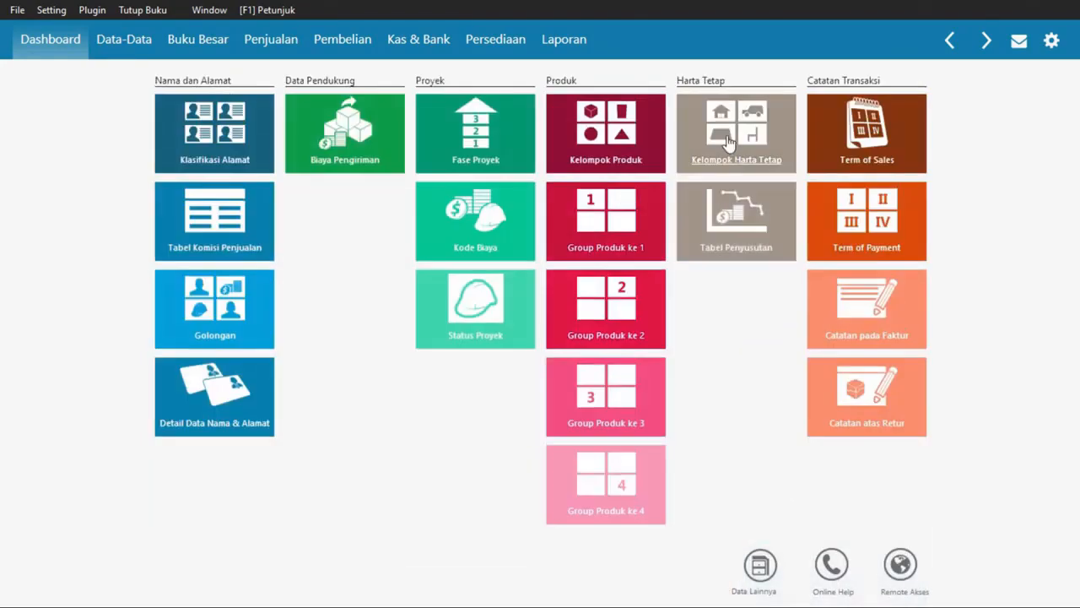
pyautogui.click(724, 132)
pyautogui.click(118, 231)
pyautogui.hotkey('alt', 'Tab')
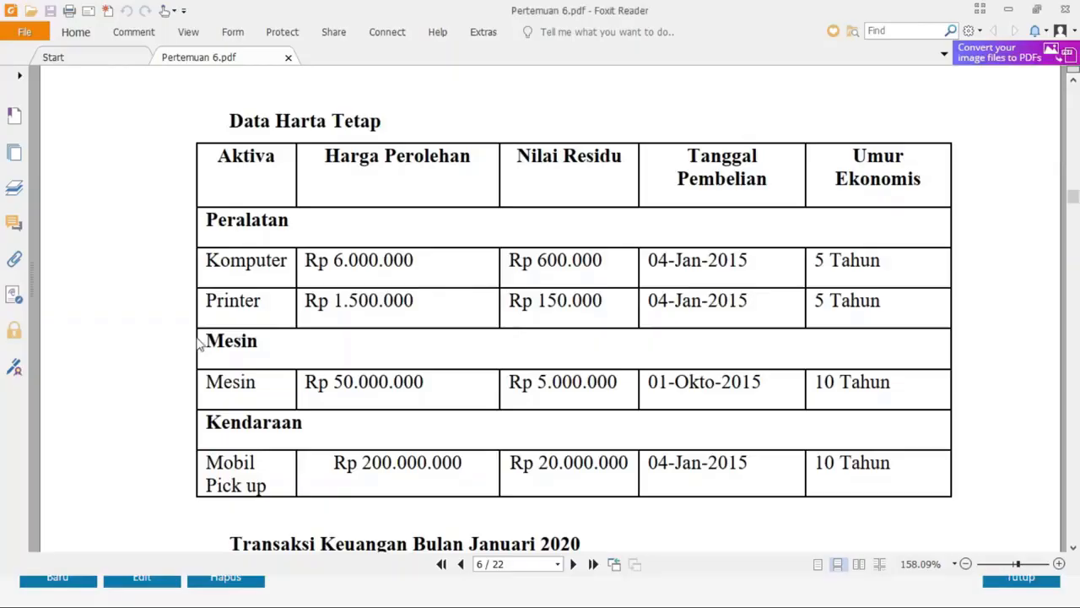
pyautogui.hotkey('alt', 'Tab')
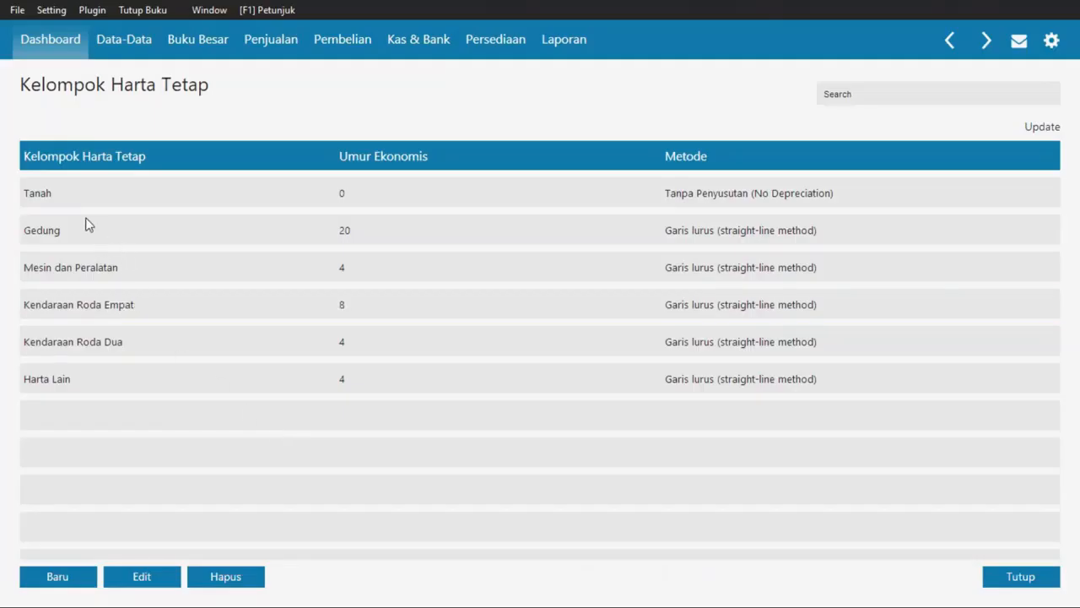
pyautogui.click(110, 272)
pyautogui.click(123, 318)
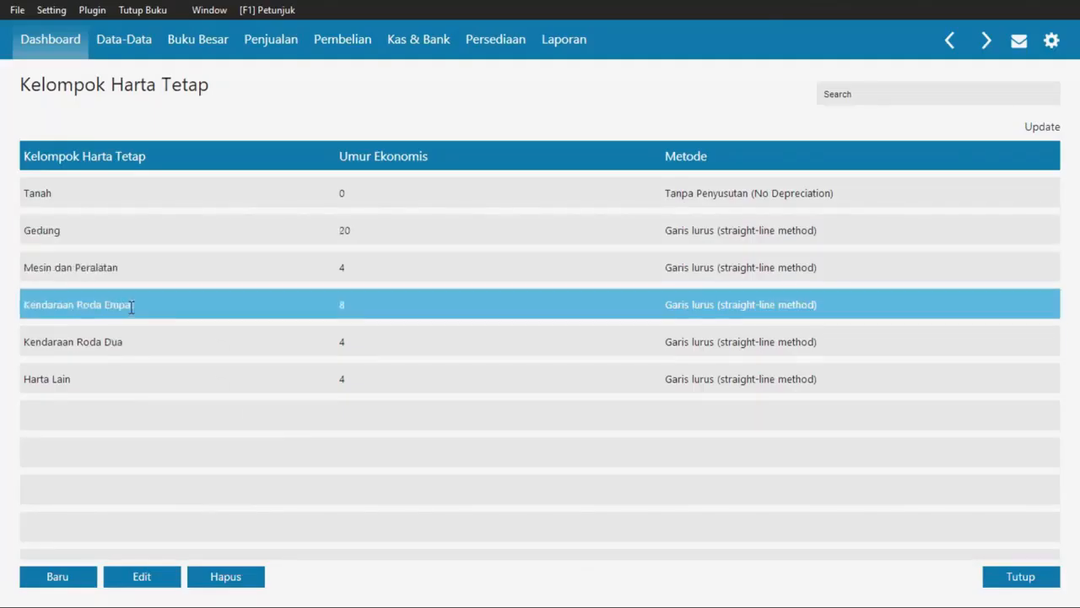
pyautogui.click(109, 236)
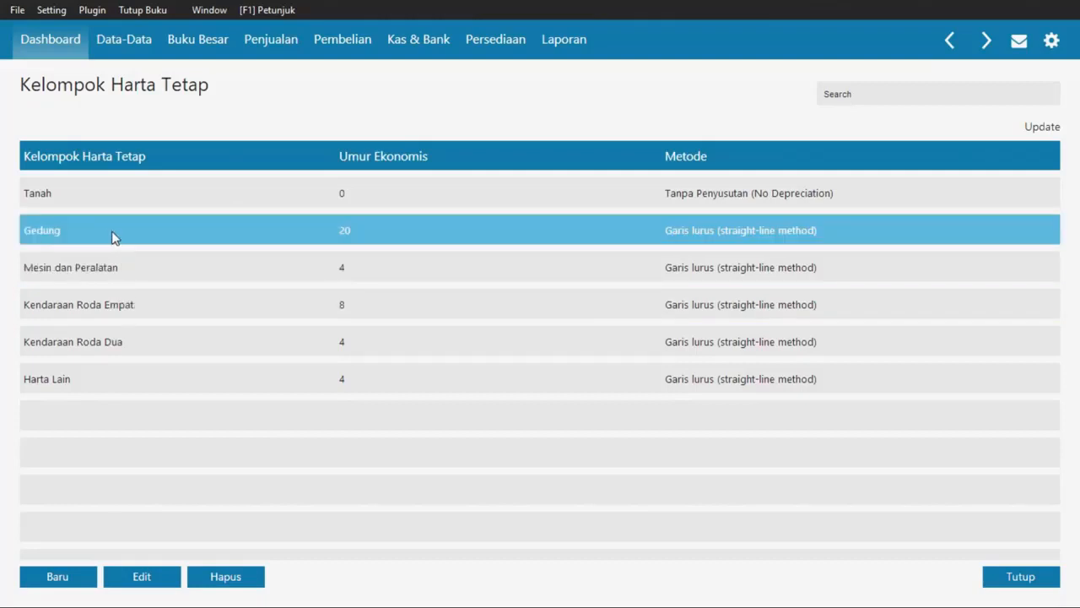
pyautogui.click(149, 273)
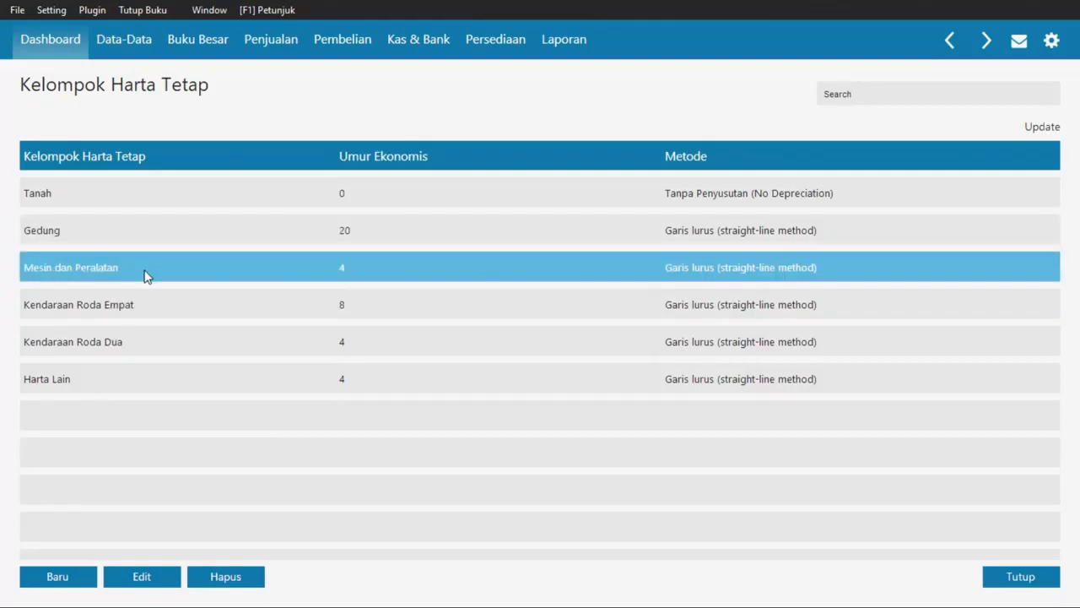
pyautogui.click(1021, 579)
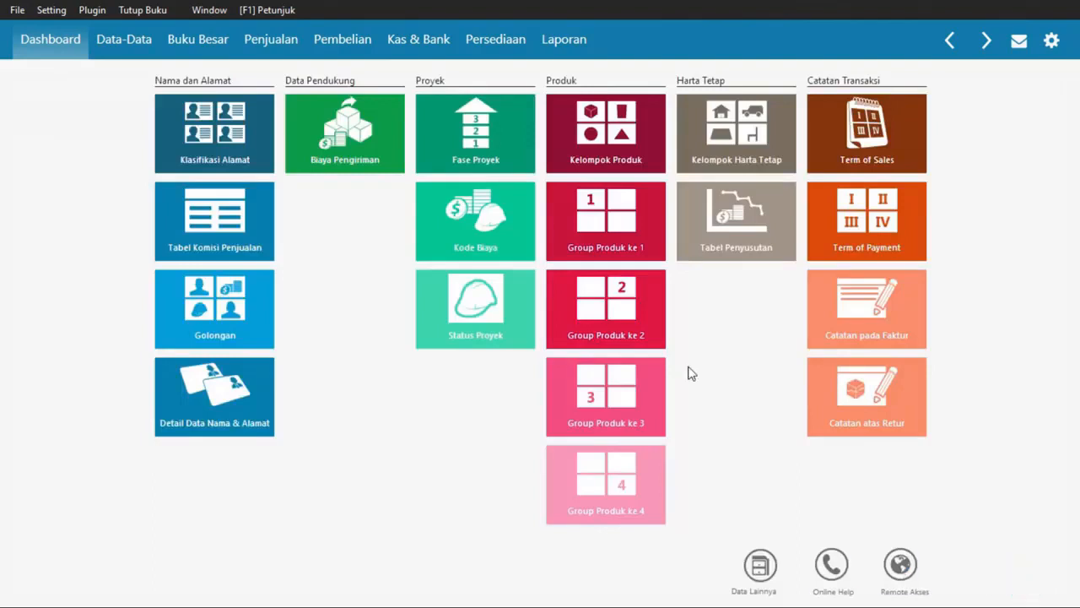
# - Start a new fixed asset record and name it Komputer according to the PDF's Data Harta Tetap table
pyautogui.click(753, 567)
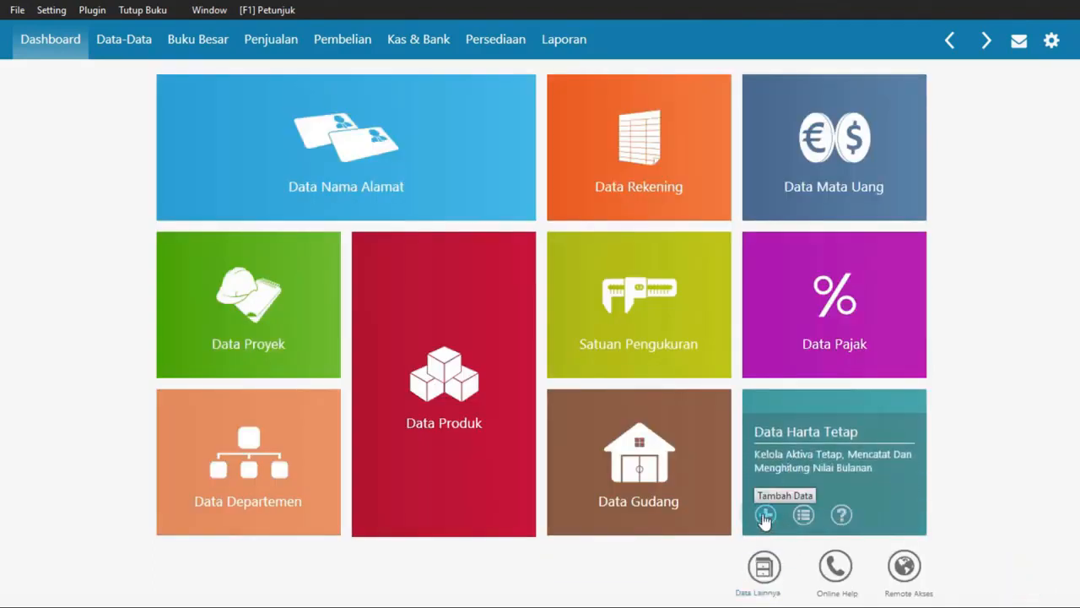
pyautogui.click(764, 515)
pyautogui.click(349, 200)
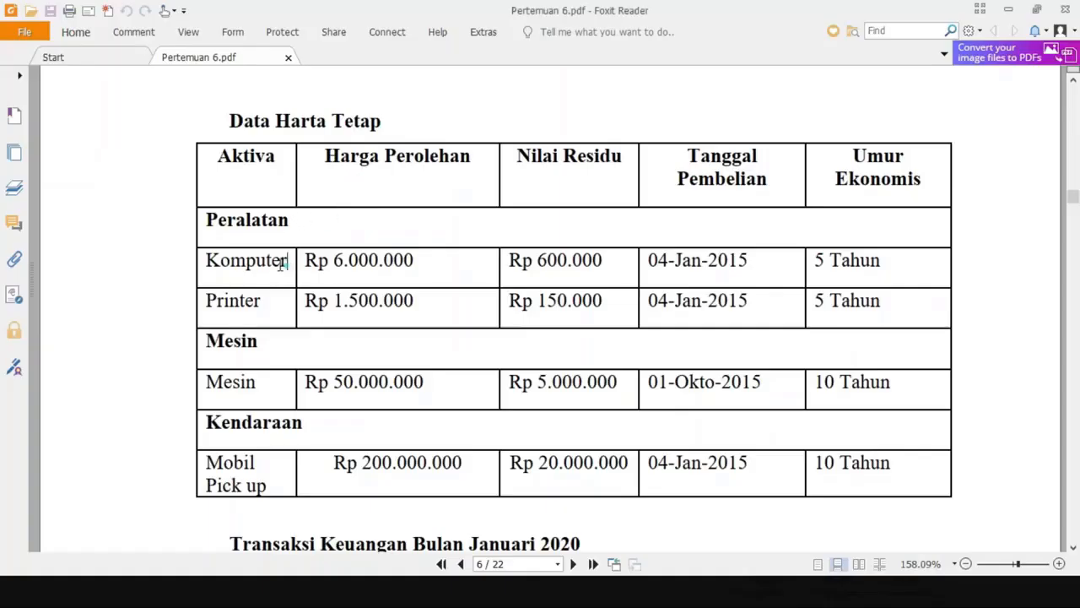
pyautogui.doubleClick(281, 263)
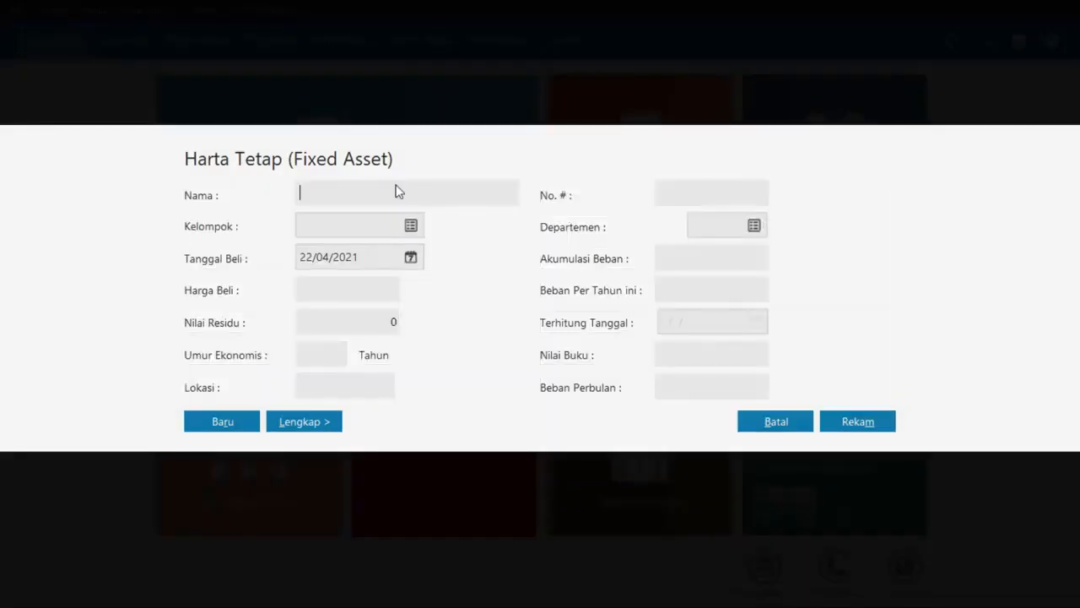
pyautogui.write('Komputer')
# - From the Komputer asset's group selection, open the Mesin dan Peralatan group for editing and place the cursor in its name
pyautogui.click(410, 225)
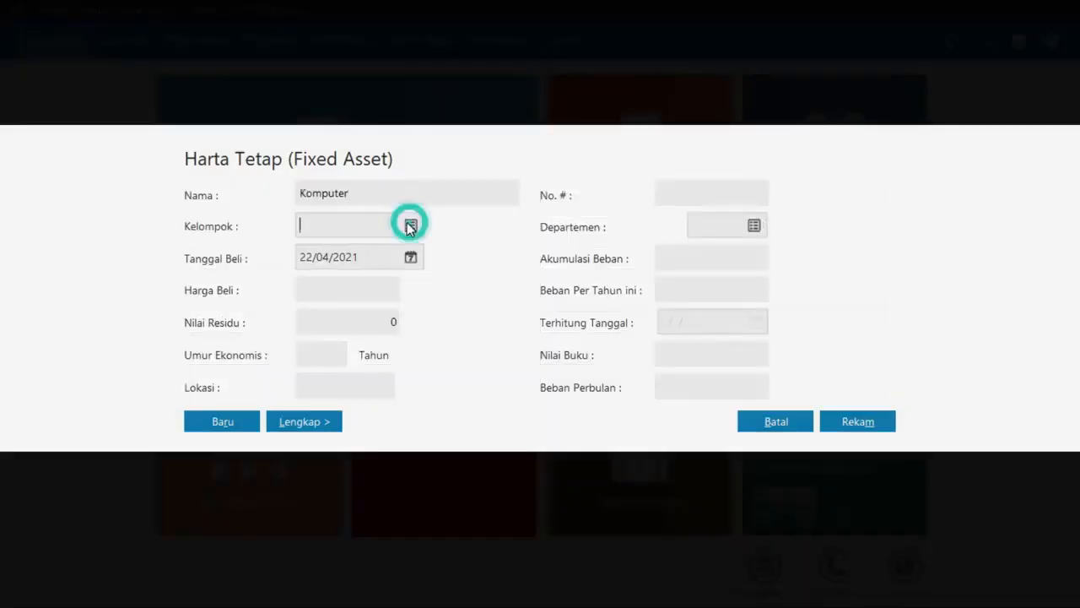
pyautogui.click(281, 274)
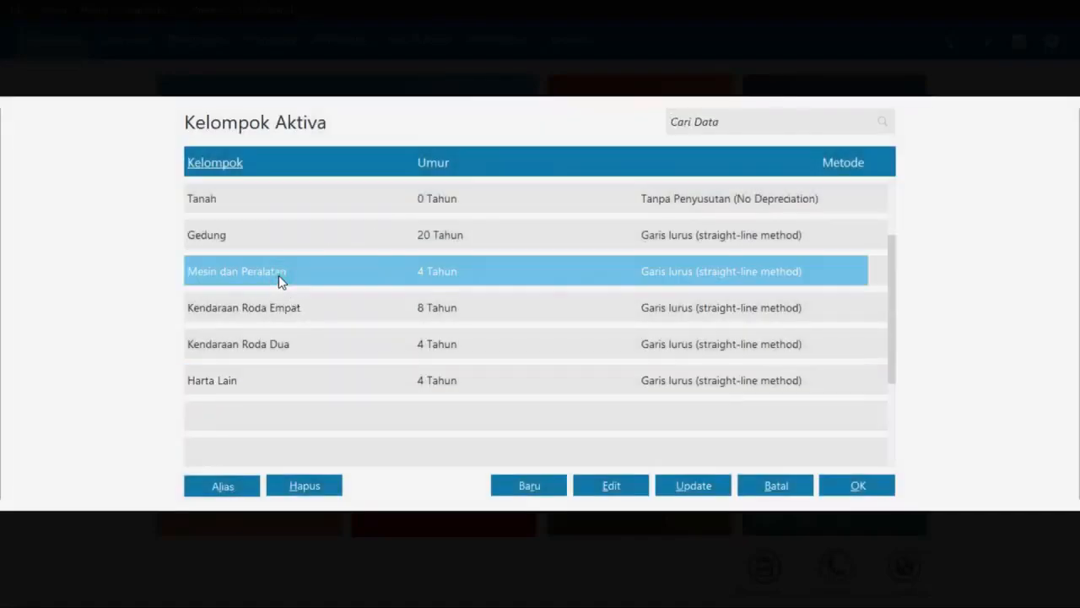
pyautogui.click(632, 487)
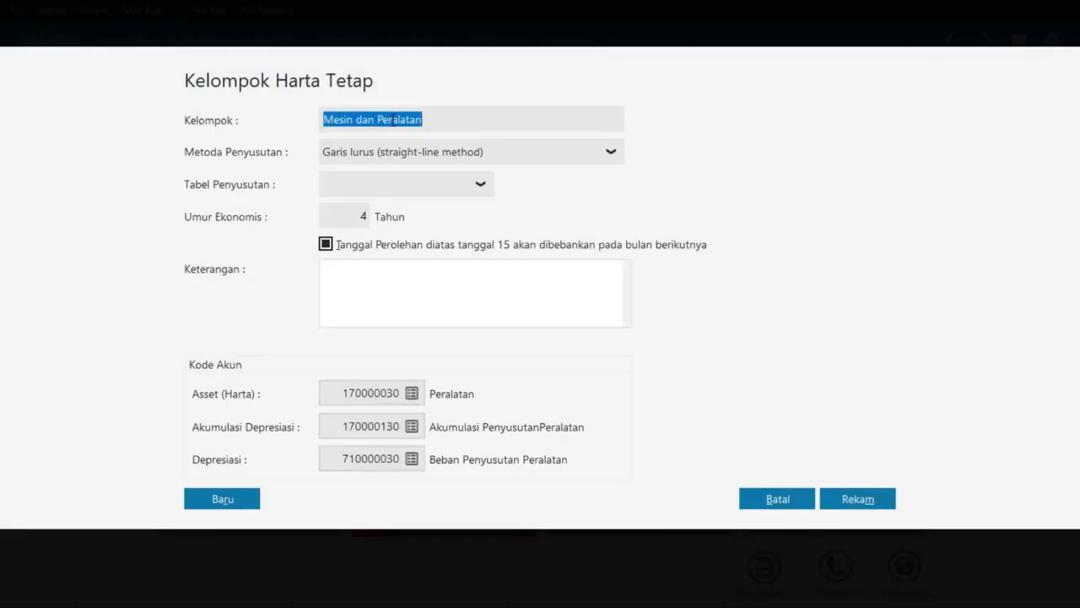
pyautogui.click(386, 121)
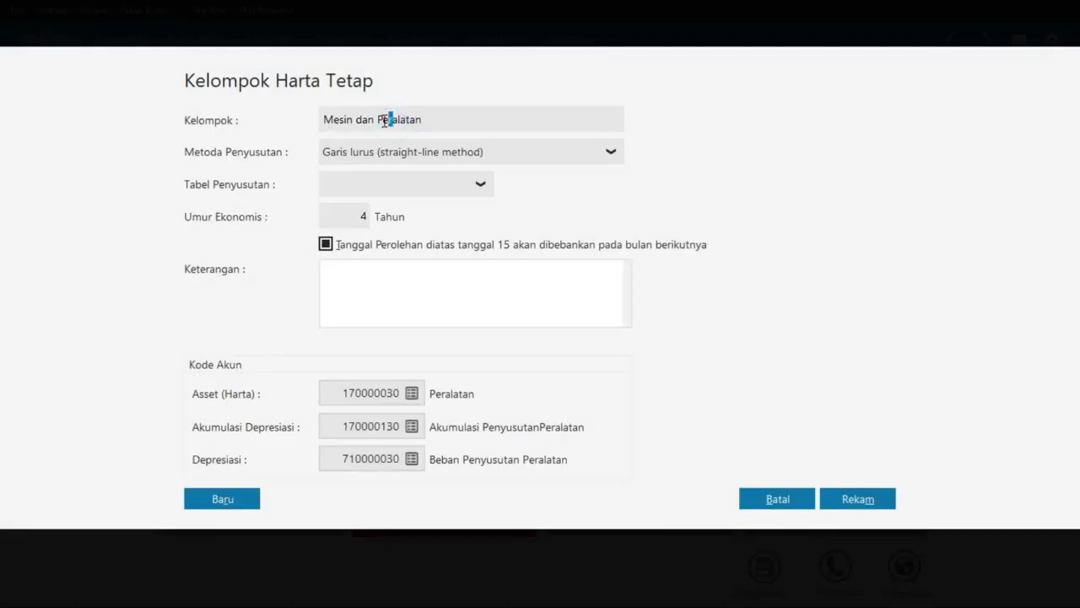
# - Rename the fixed asset group "Mesin dan Peralatan" as "Peralatan"
pyautogui.press('BackSpace')
pyautogui.press('BackSpace')
pyautogui.press('BackSpace')
pyautogui.press('BackSpace')
pyautogui.press('BackSpace')
pyautogui.press('BackSpace')
pyautogui.press('BackSpace')
pyautogui.press('BackSpace')
pyautogui.press('BackSpace')
pyautogui.press('BackSpace')
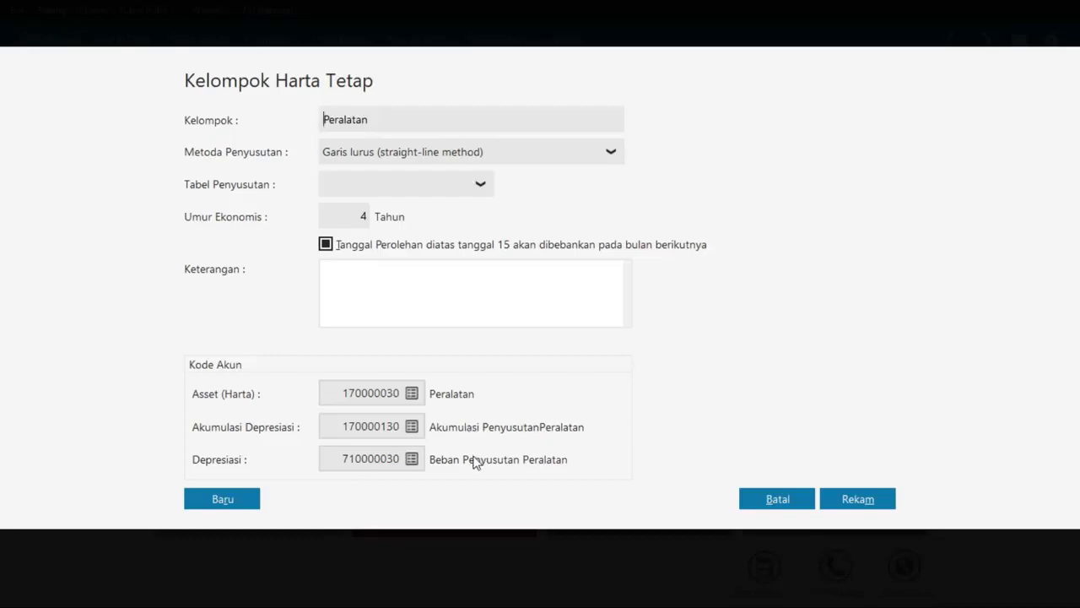
# - Set the Peralatan group's economic life to 5 years as in the PDF's asset table, and save the group
pyautogui.hotkey('alt', 'Tab')
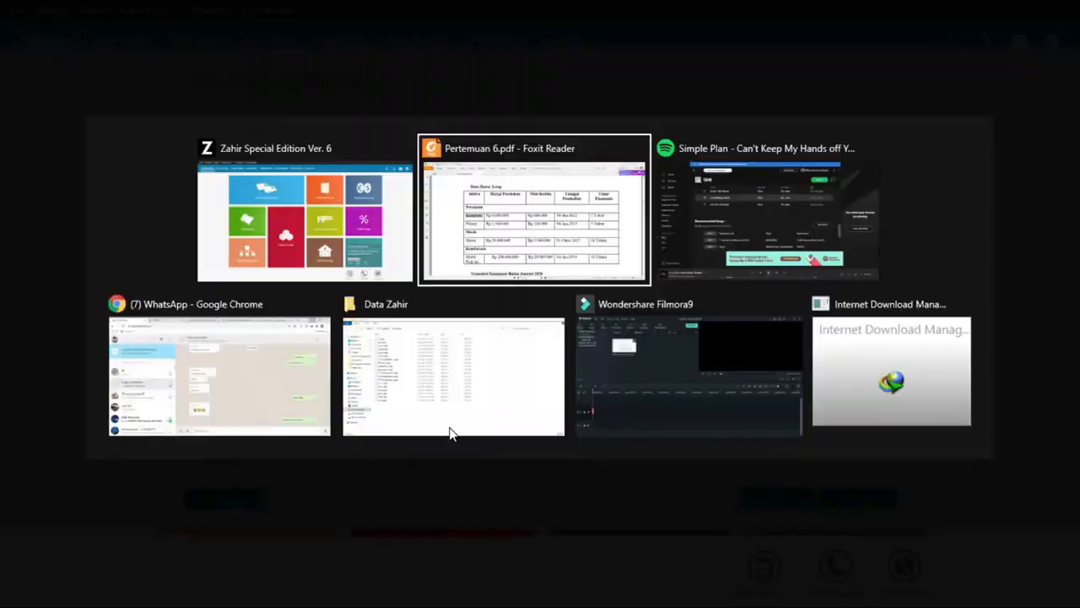
pyautogui.hotkey('alt', 'Tab')
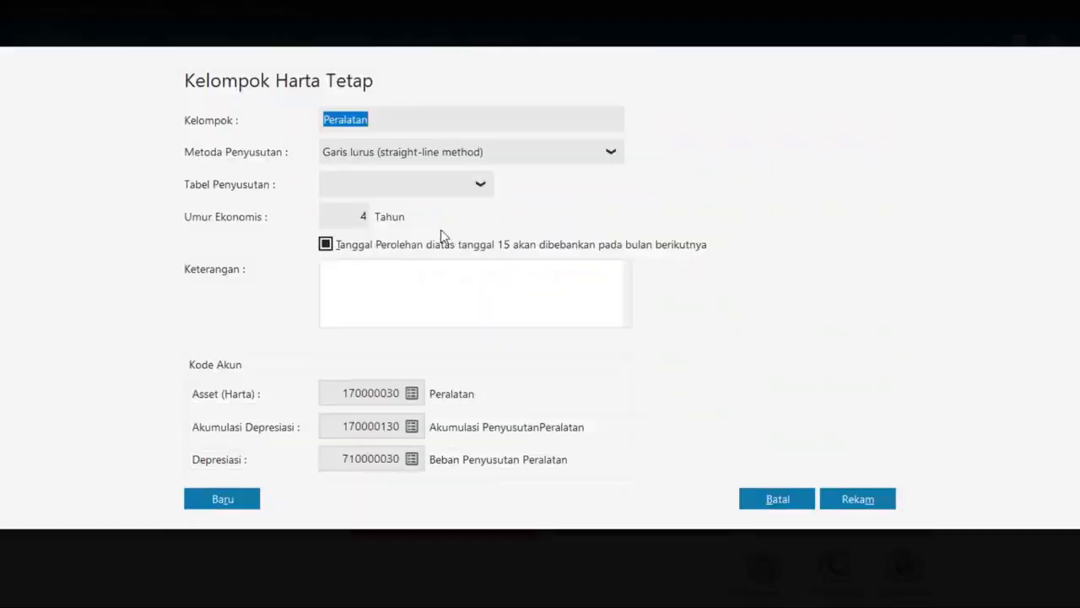
pyautogui.click(364, 211)
pyautogui.write('5')
pyautogui.press('Tab')
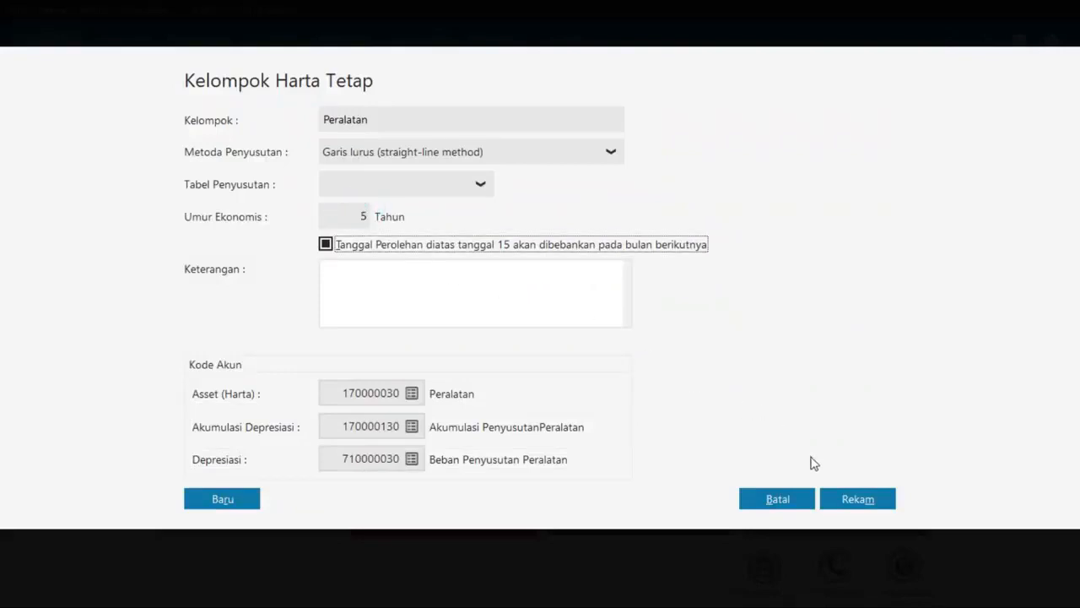
pyautogui.click(852, 497)
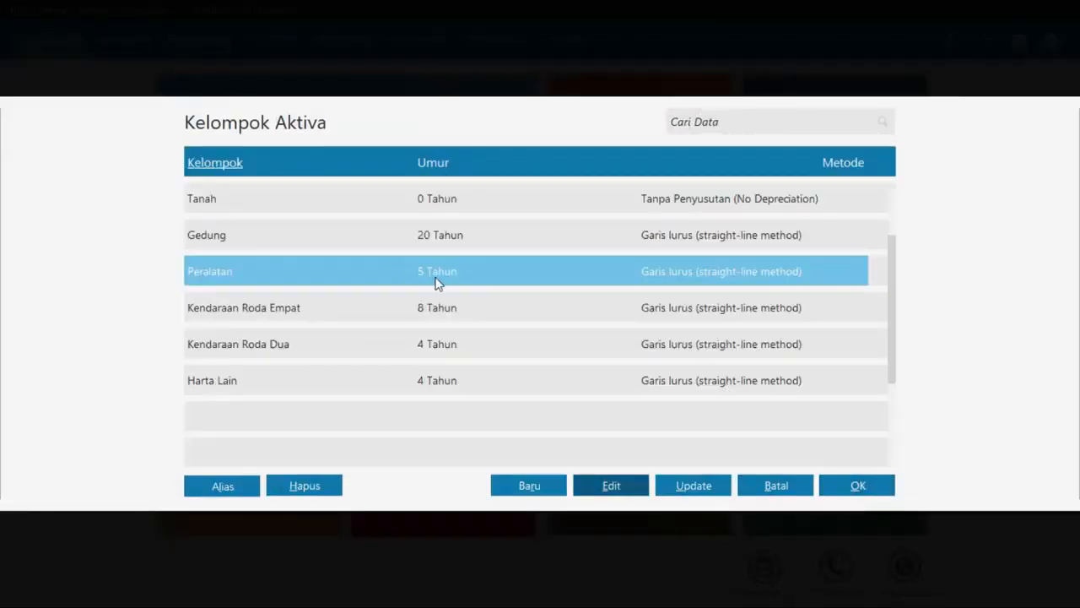
# - Assign the Peralatan group to the new fixed asset and name the asset Komputer
pyautogui.doubleClick(436, 282)
pyautogui.hotkey('alt', 'Tab')
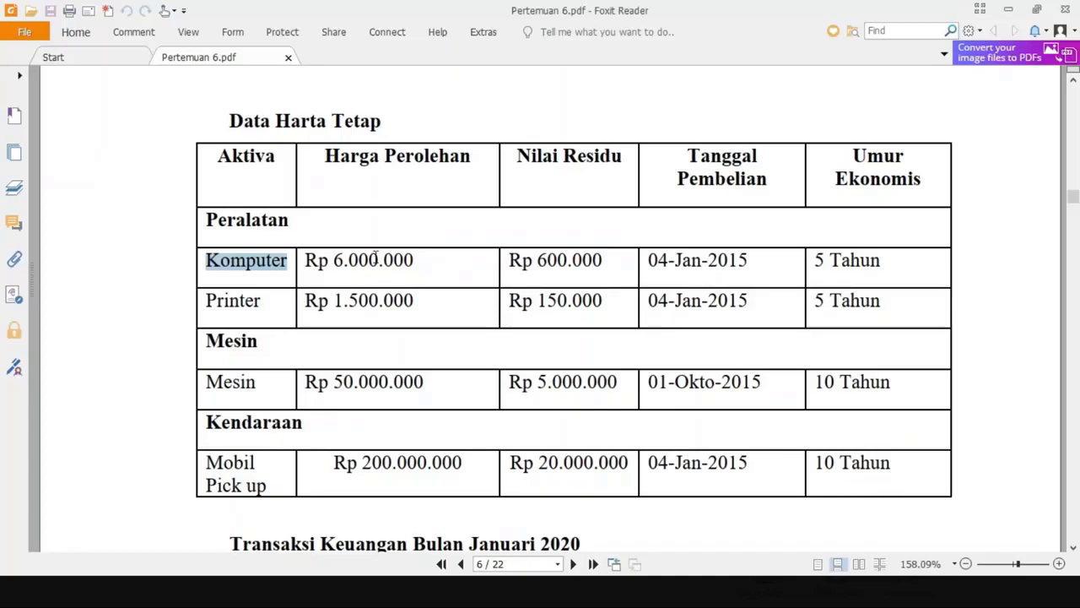
pyautogui.hotkey('alt', 'Tab')
pyautogui.write('Komputer')
pyautogui.press('Tab')
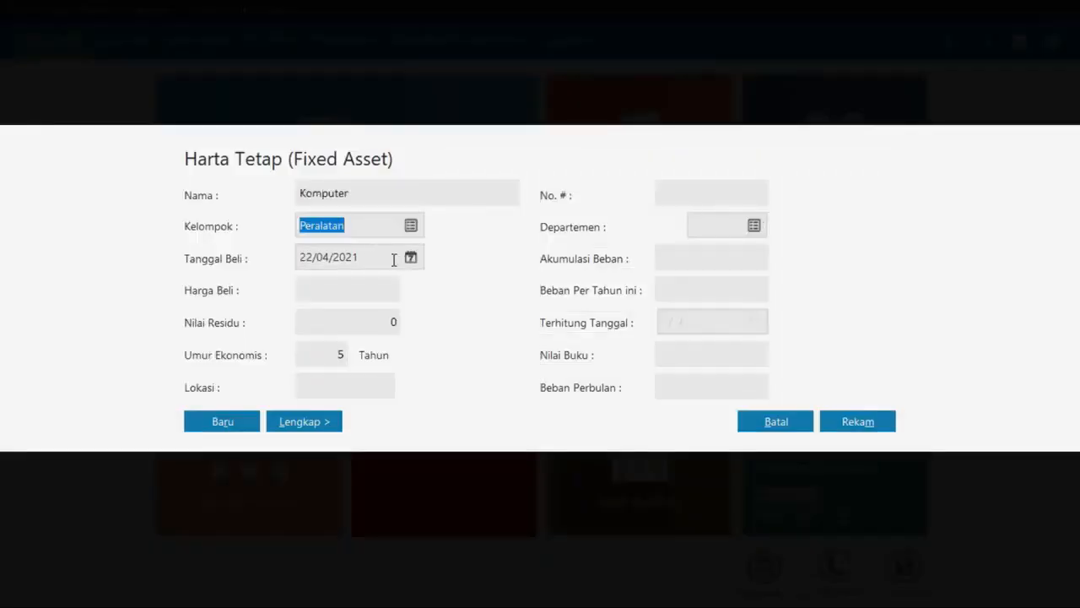
# - Set the purchase date of the Komputer asset to 04/01/2015
pyautogui.click(386, 259)
pyautogui.write('04012')
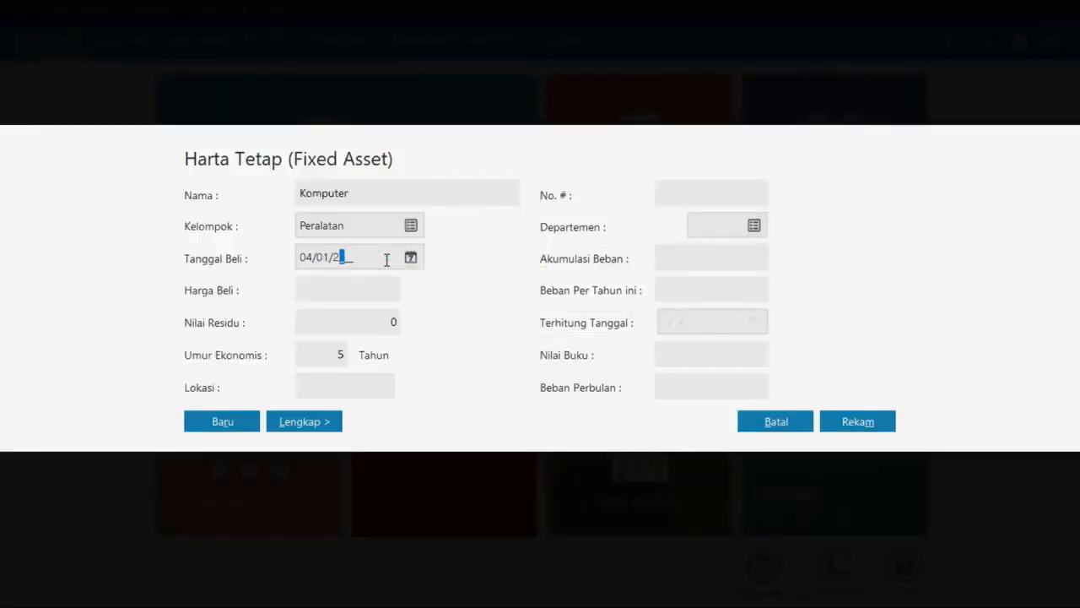
pyautogui.write('015')
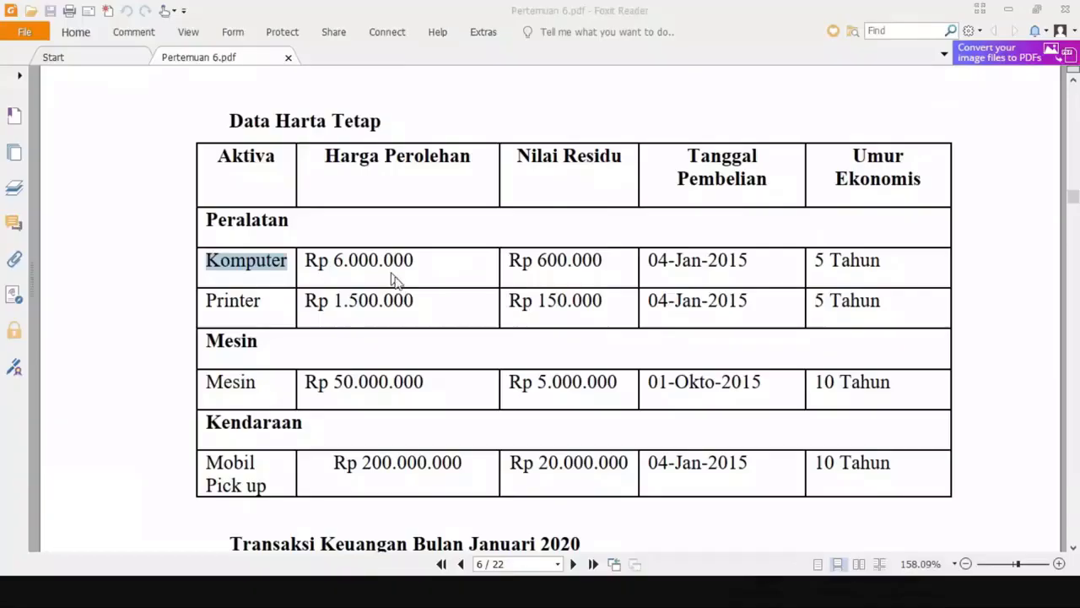
# - Look up the computer's acquisition price in the PDF and enter 6.000.000 as the Komputer asset's purchase price
pyautogui.hotkey('alt', 'Tab')
pyautogui.hotkey('alt', 'Tab')
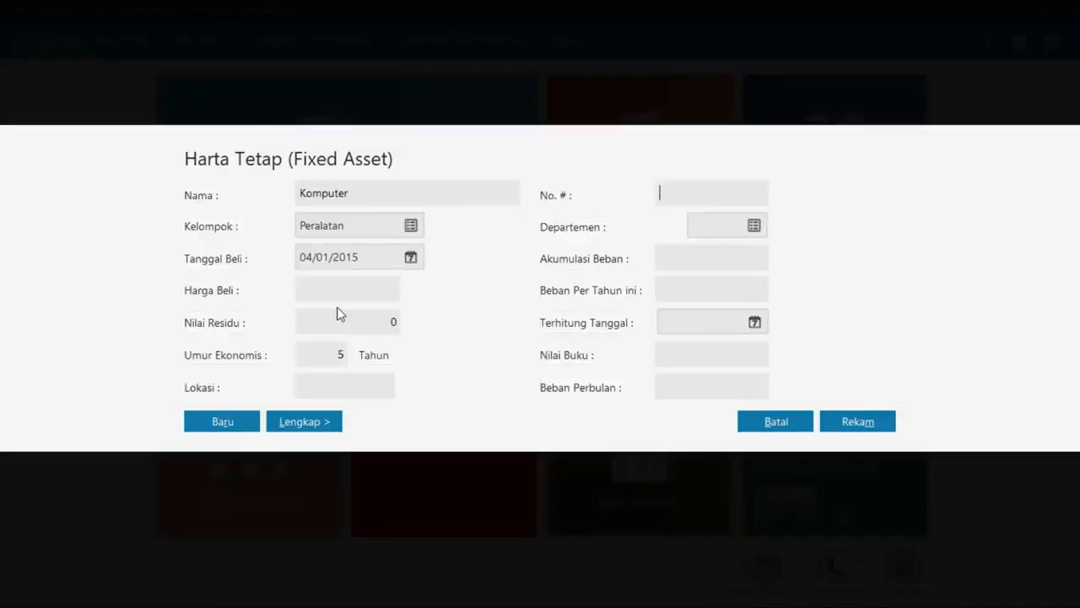
pyautogui.click(329, 291)
pyautogui.write('6000000')
pyautogui.press('Tab')
# - Enter 60.000 as the residual value of the Komputer asset
pyautogui.hotkey('alt', 'Tab')
pyautogui.hotkey('alt', 'Tab')
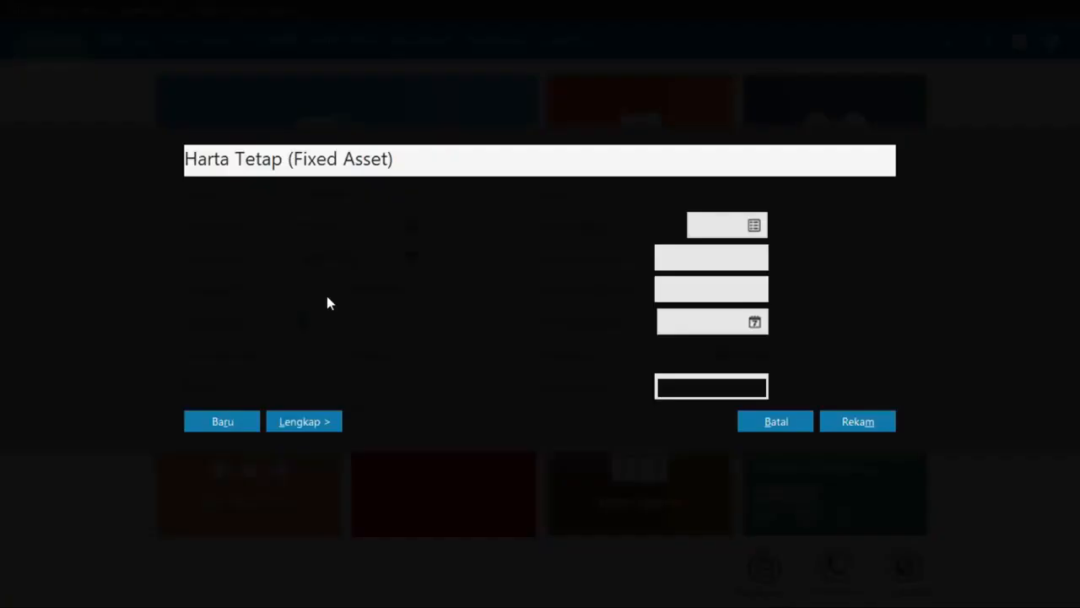
pyautogui.write('6')
pyautogui.write('0.000')
pyautogui.press('Tab')
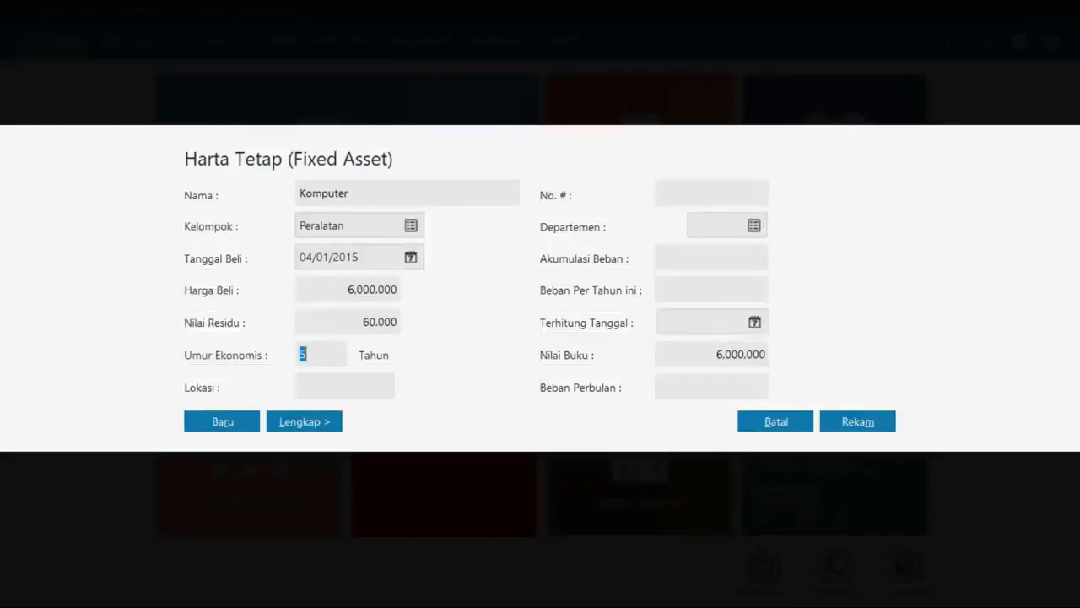
# - Correct the Komputer asset's residual value to 600.000
pyautogui.click(328, 295)
pyautogui.press('Tab')
pyautogui.write('600.000')
pyautogui.press('Tab')
# - Save the Komputer asset and have its accumulated depreciation expense calculated automatically
pyautogui.click(852, 422)
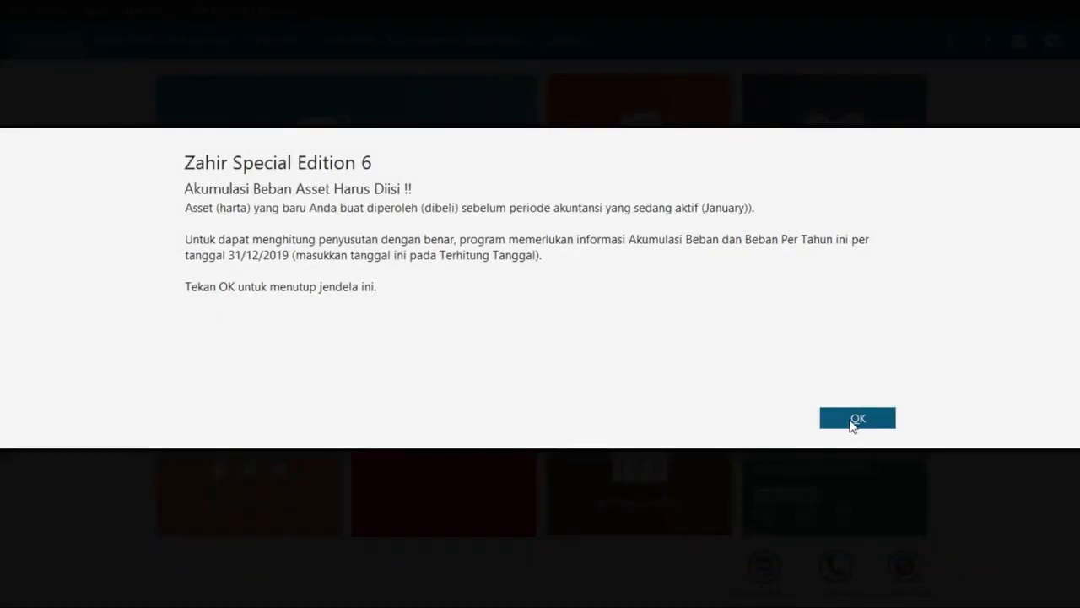
pyautogui.click(853, 420)
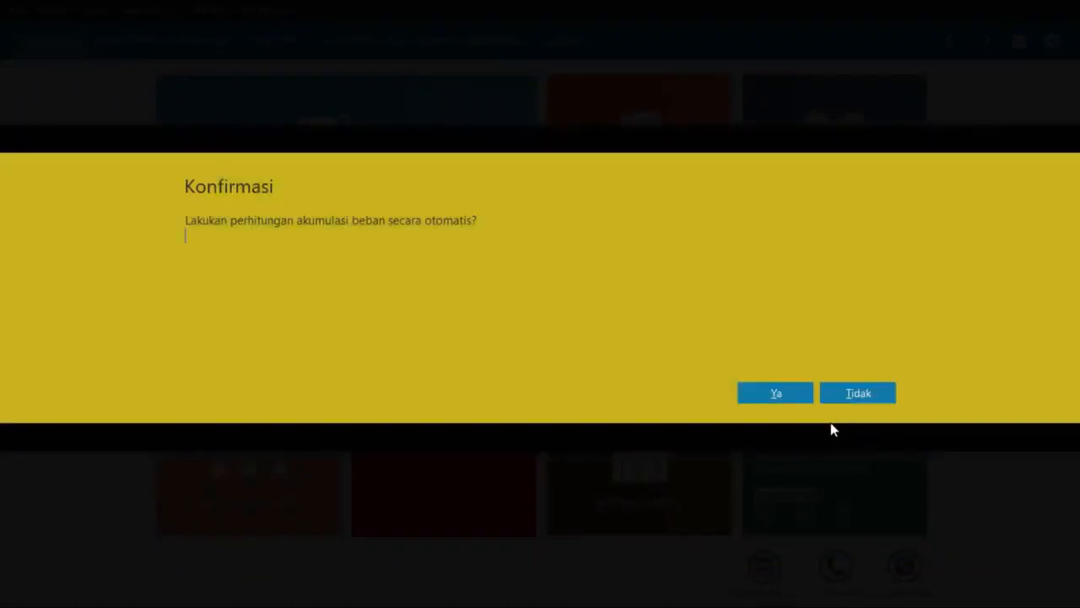
pyautogui.click(778, 395)
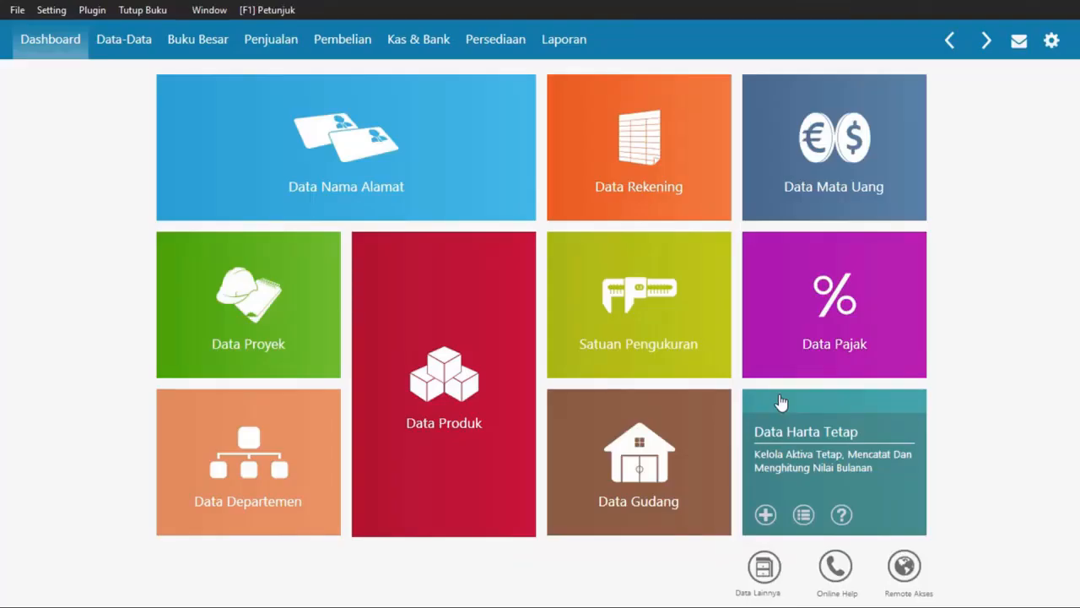
# - Copy the name "Printer" from the PDF in Foxit Reader and create a fixed asset with it in Zahir, in the Peralatan group
pyautogui.hotkey('alt', 'Tab')
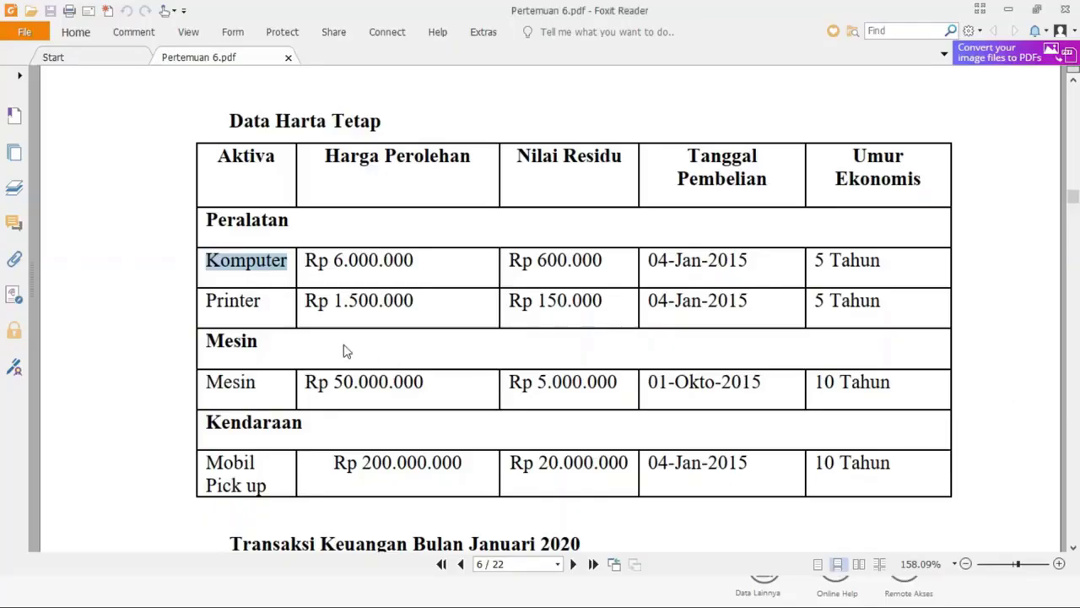
pyautogui.doubleClick(260, 301)
pyautogui.hotkey('ctrl', 'c')
pyautogui.hotkey('alt', 'Tab')
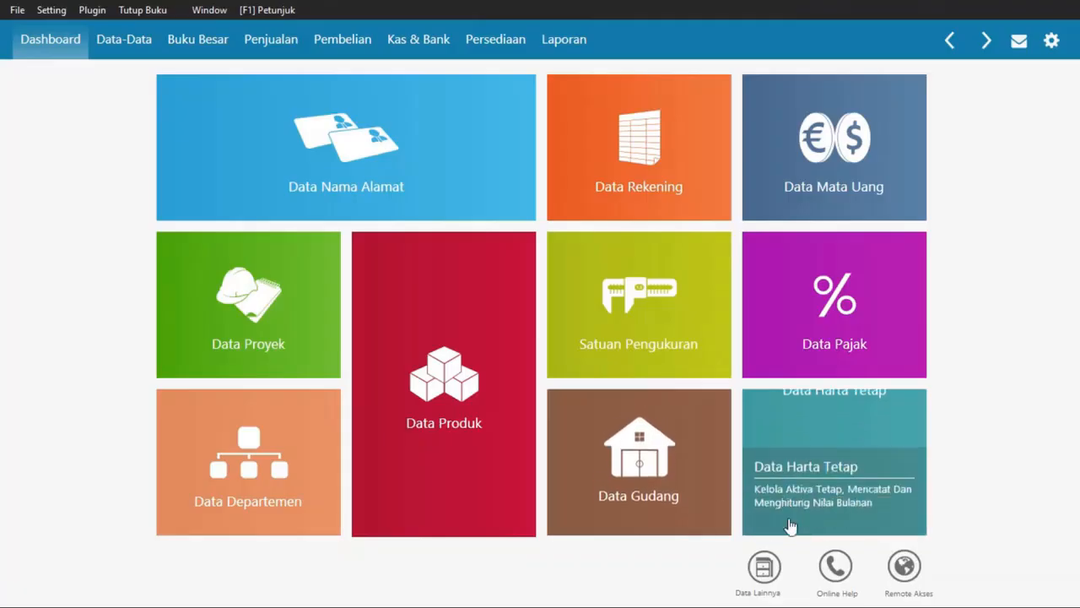
pyautogui.click(765, 515)
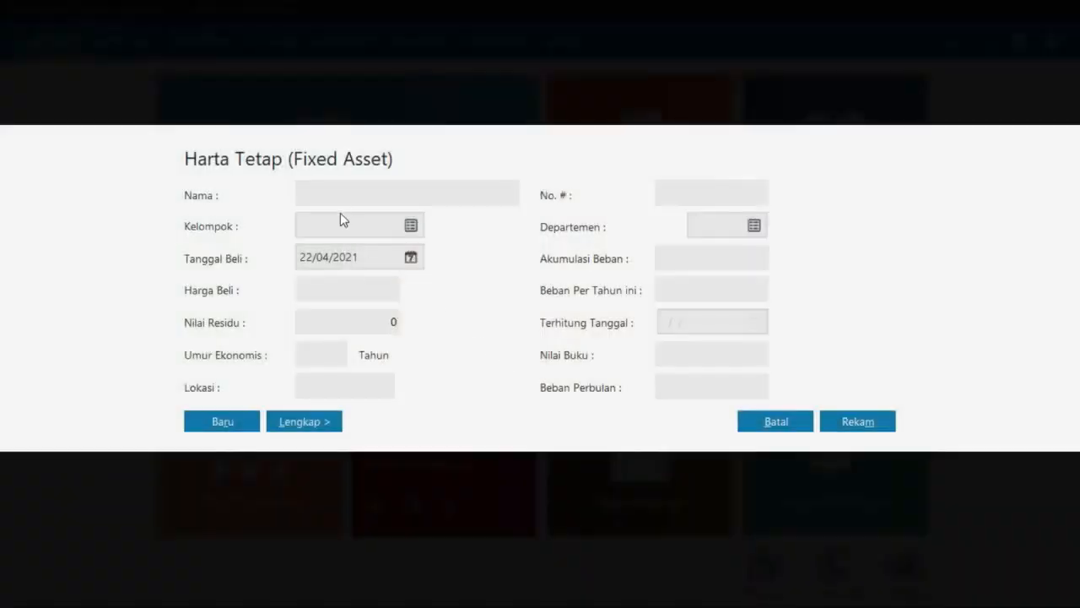
pyautogui.click(331, 193)
pyautogui.hotkey('ctrl', 'v')
pyautogui.click(411, 226)
pyautogui.doubleClick(312, 267)
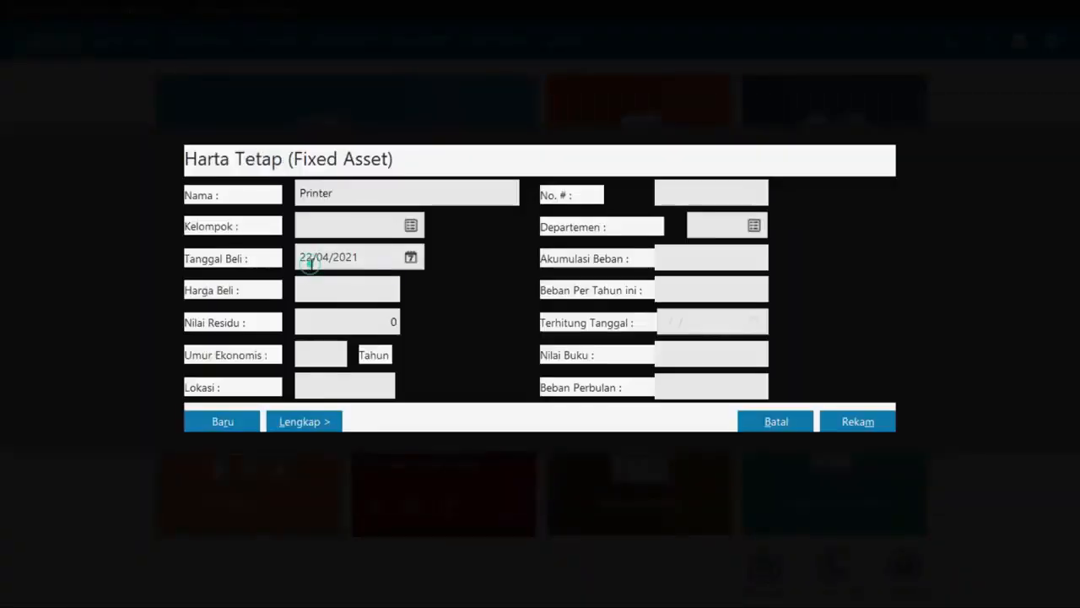
# - Look up the printer's purchase date in the PDF and set the Printer asset's purchase date to 04/01/2015
pyautogui.hotkey('alt', 'Tab')
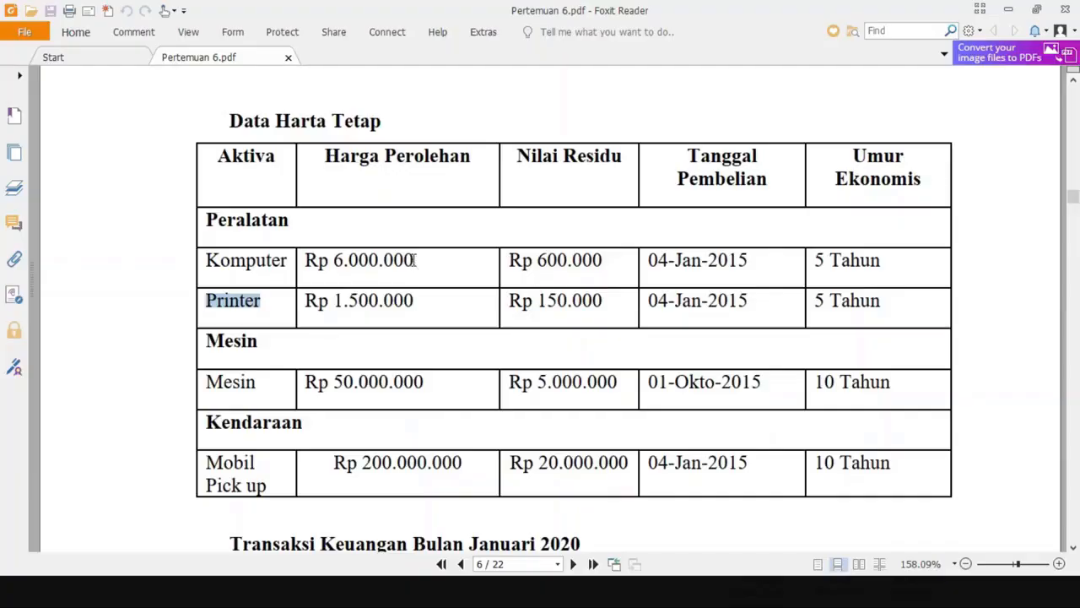
pyautogui.hotkey('alt', 'Tab')
pyautogui.click(603, 450)
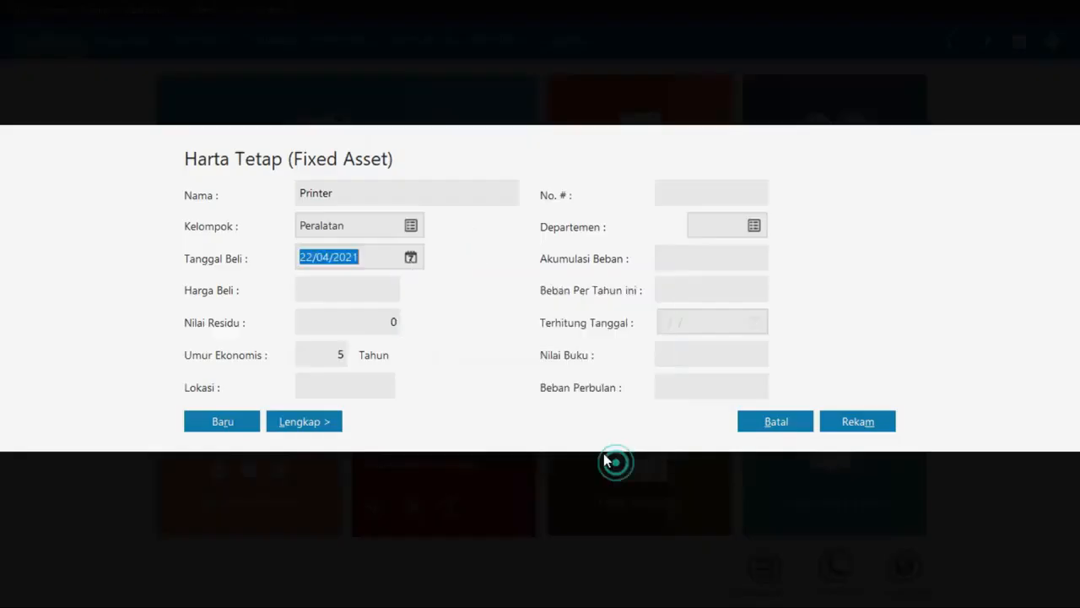
pyautogui.write('0401201')
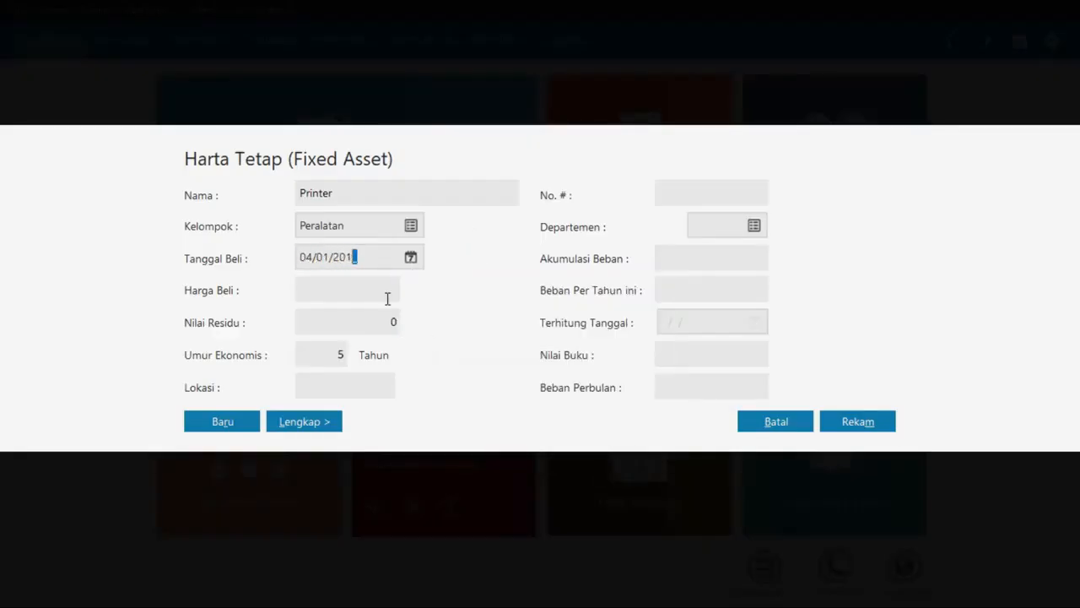
pyautogui.write('5')
pyautogui.press('Tab')
# - Look up the printer's acquisition price in the PDF and enter 1.500.000 as the Printer asset's purchase price
pyautogui.hotkey('alt', 'Tab')
pyautogui.hotkey('alt', 'Tab')
pyautogui.click(386, 300)
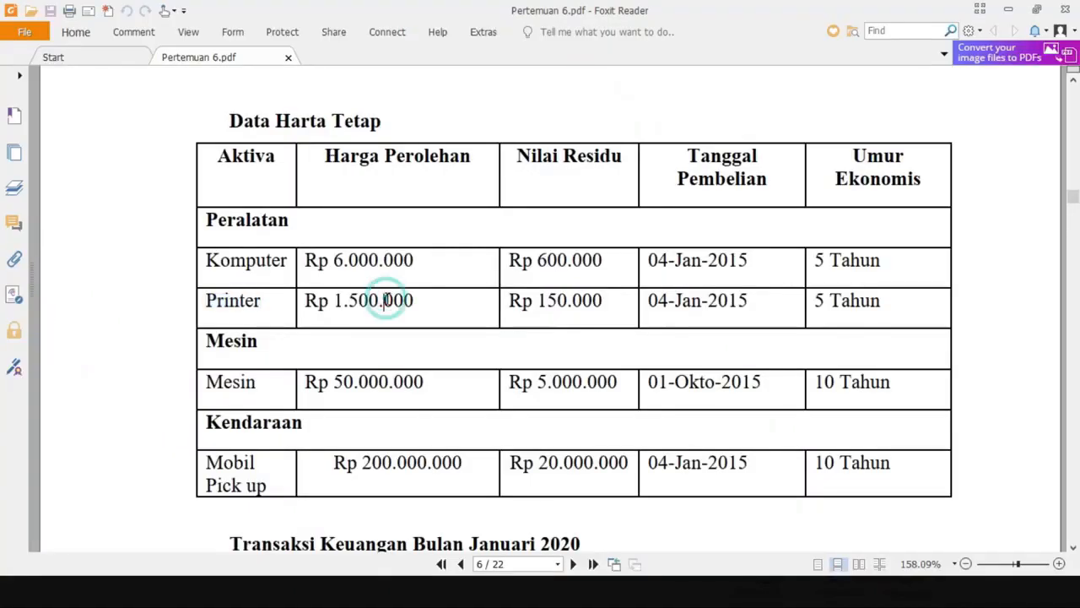
pyautogui.hotkey('alt', 'Tab')
pyautogui.click(374, 289)
pyautogui.write('1.')
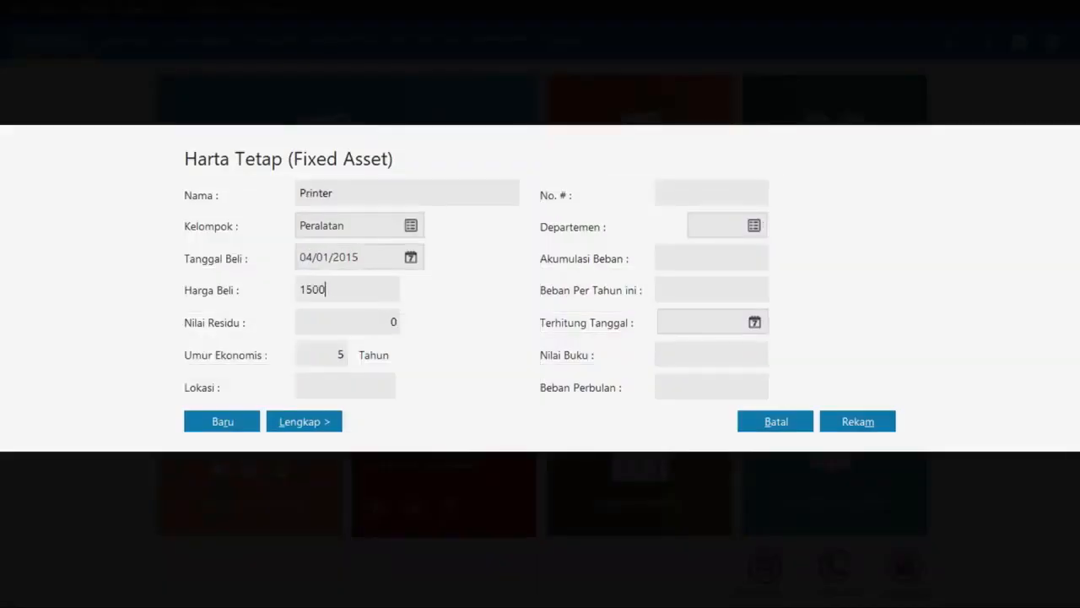
pyautogui.write('500.000')
pyautogui.press('Tab')
# - Look up the printer's residual value in the PDF and enter 150.000 for the Printer asset
pyautogui.hotkey('alt', 'Tab')
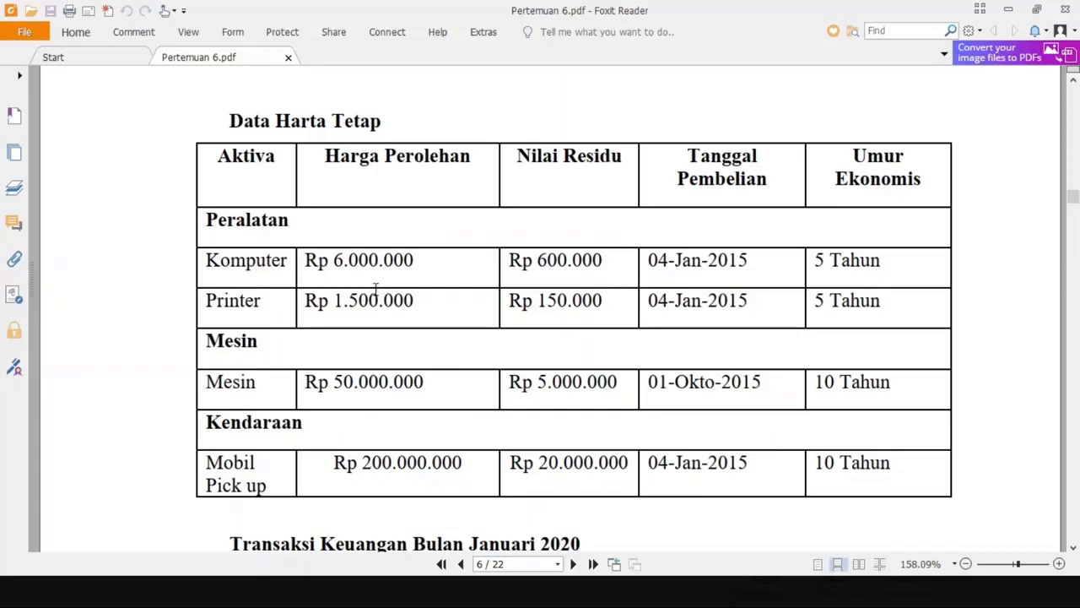
pyautogui.hotkey('alt', 'Tab')
pyautogui.write('150.000')
pyautogui.press('Tab')
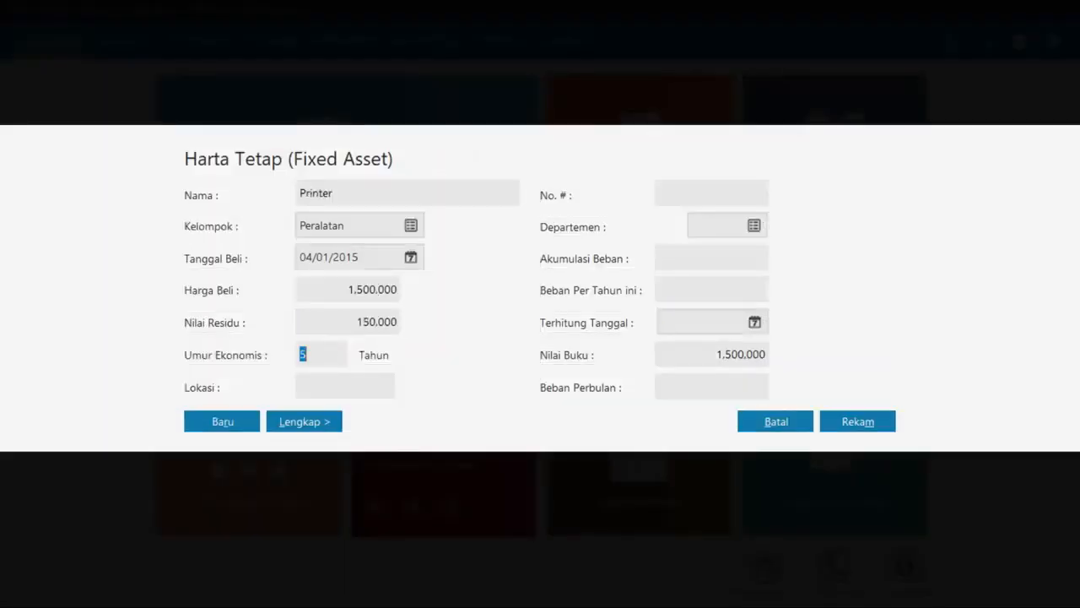
# - Save the Printer asset and have its accumulated depreciation expense calculated automatically
pyautogui.click(867, 422)
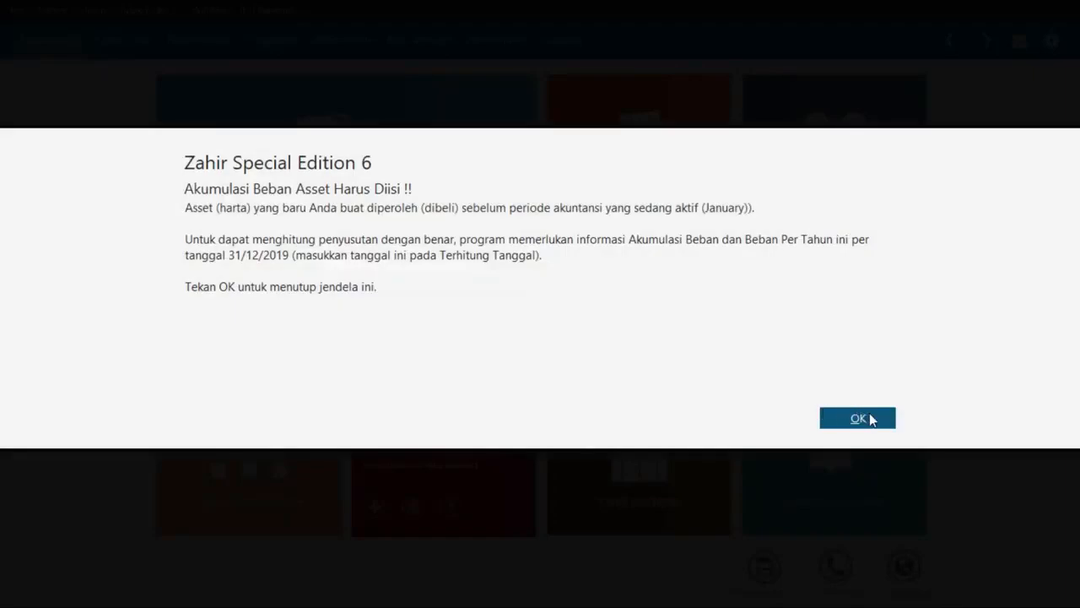
pyautogui.click(859, 419)
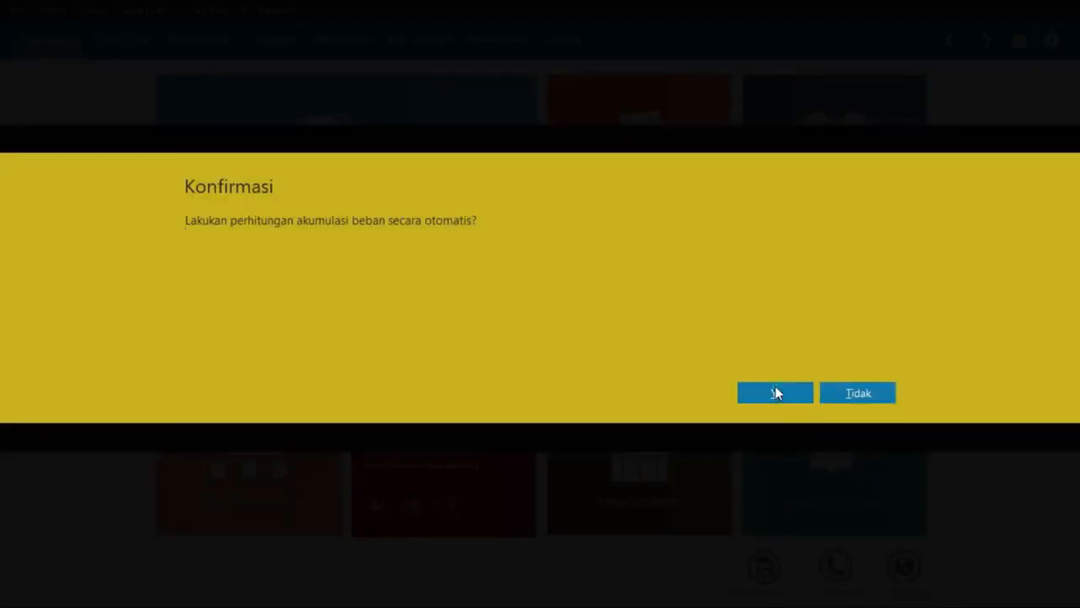
pyautogui.click(776, 394)
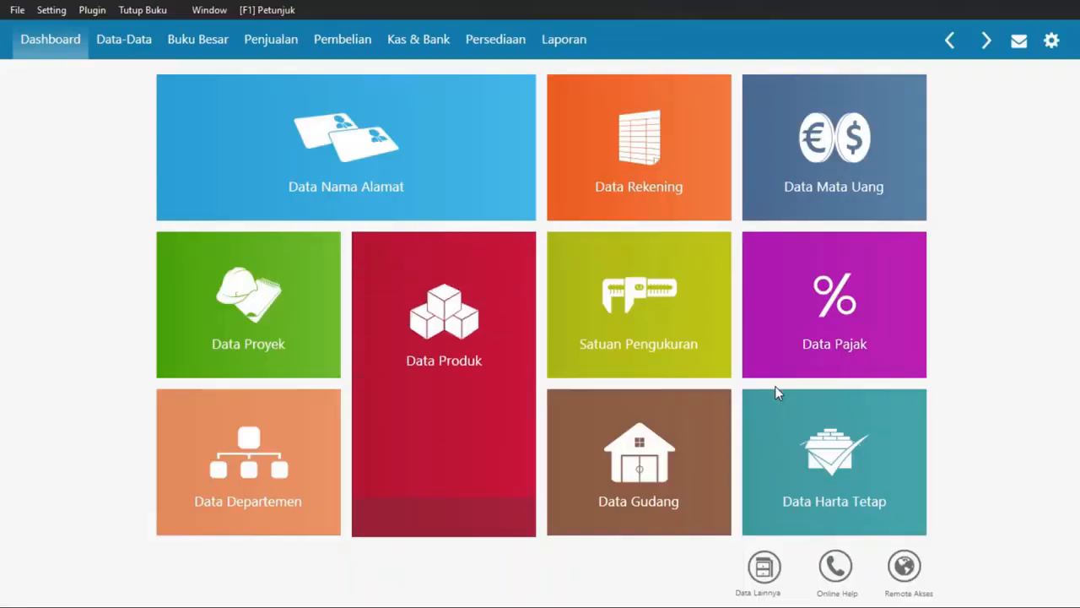
# - Start another fixed asset record and name it "Mesin", copying the name from the PDF's asset table
pyautogui.hotkey('alt', 'Tab')
pyautogui.hotkey('alt', 'Tab')
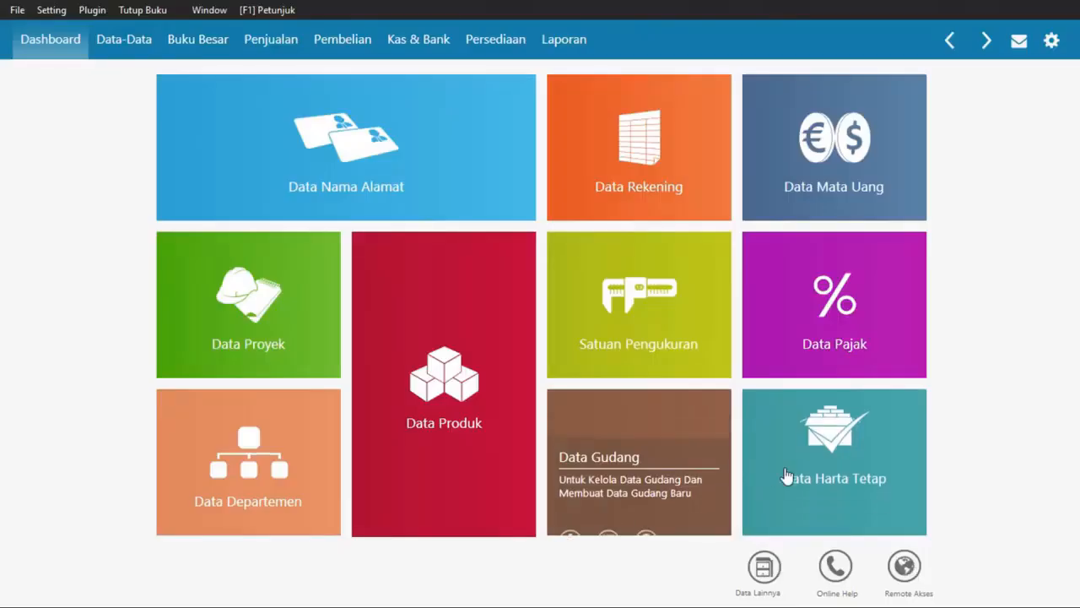
pyautogui.click(765, 515)
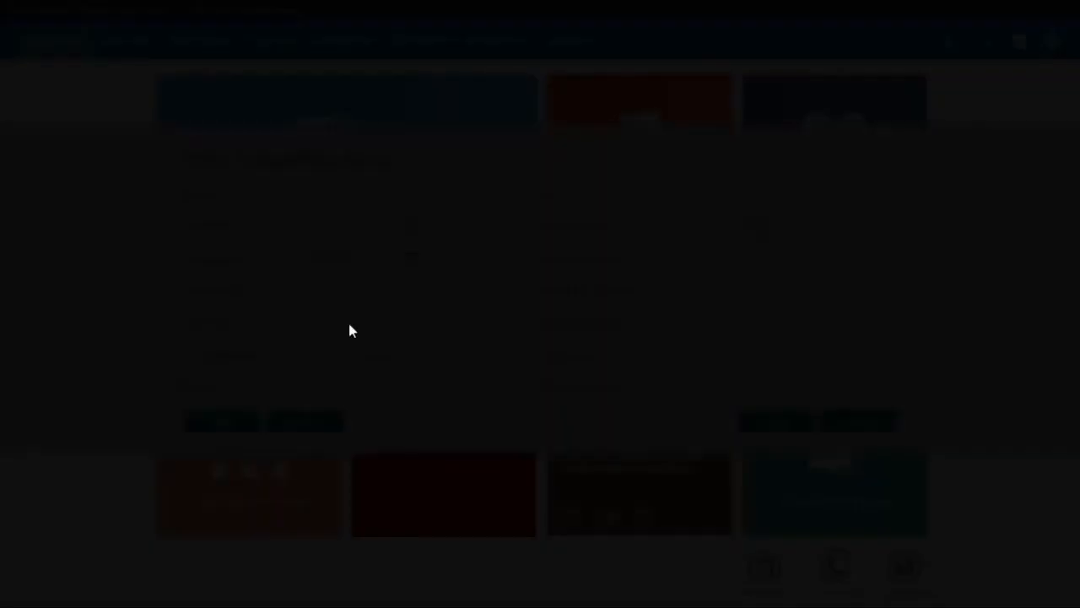
pyautogui.hotkey('alt', 'Tab')
pyautogui.moveTo(269, 387); pyautogui.dragTo(207, 390)
pyautogui.hotkey('ctrl', 'c')
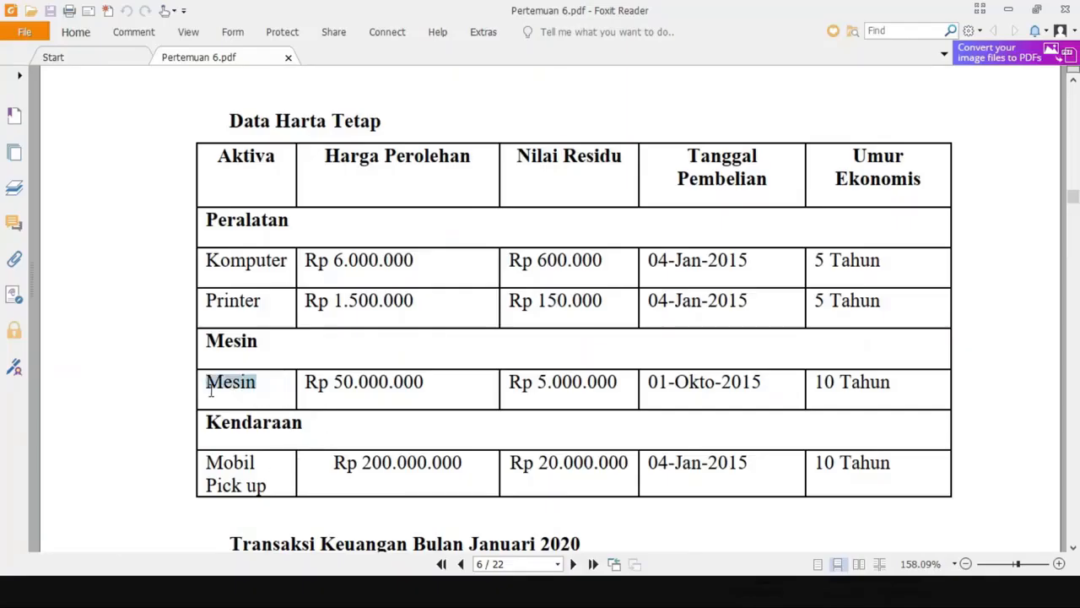
pyautogui.hotkey('alt', 'Tab')
pyautogui.click(323, 195)
pyautogui.hotkey('ctrl', 'v')
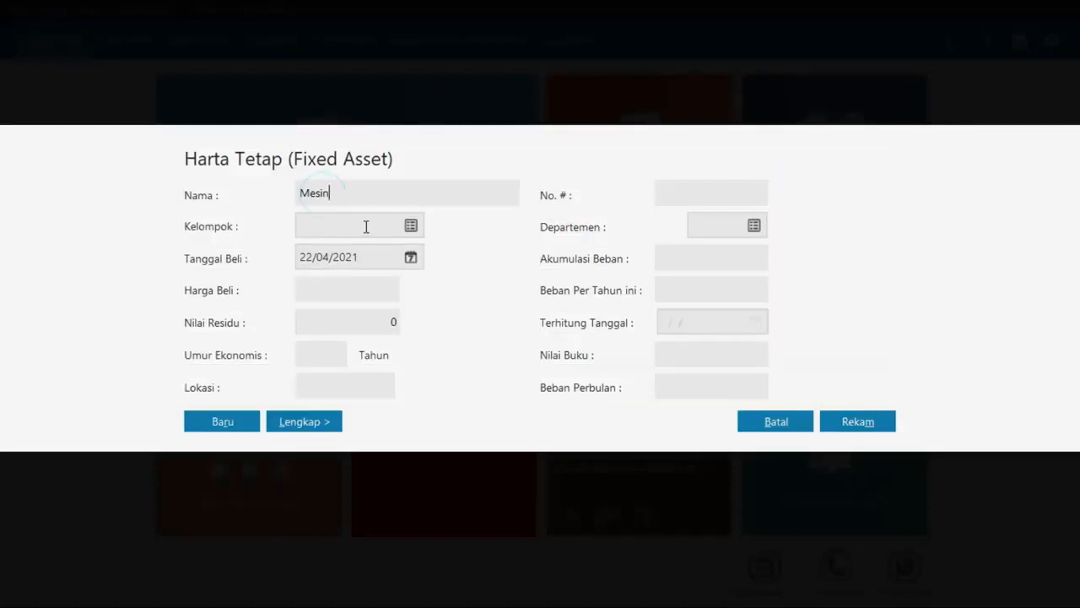
# - Edit the Gedung asset group, renaming it "Mesin" and setting its economic life to 10 years, as listed in the PDF
pyautogui.click(410, 228)
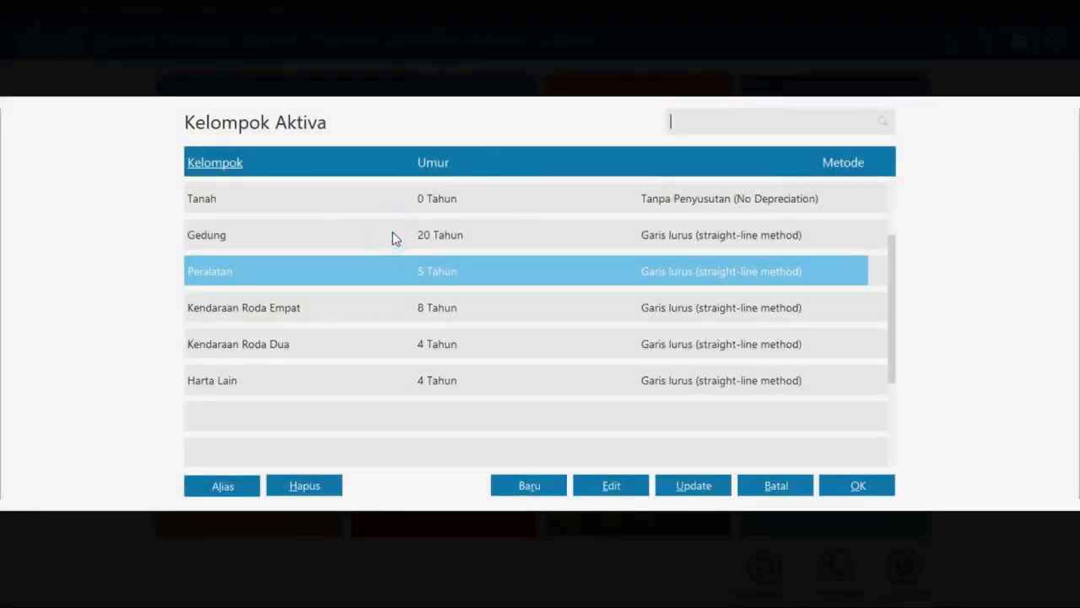
pyautogui.click(392, 234)
pyautogui.click(610, 487)
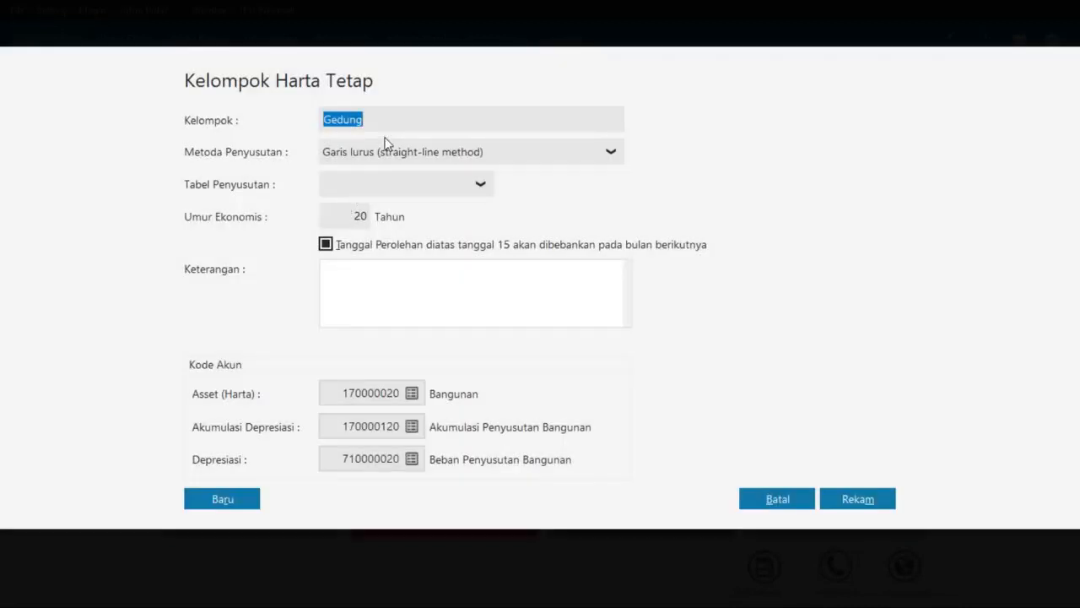
pyautogui.write('Mesin')
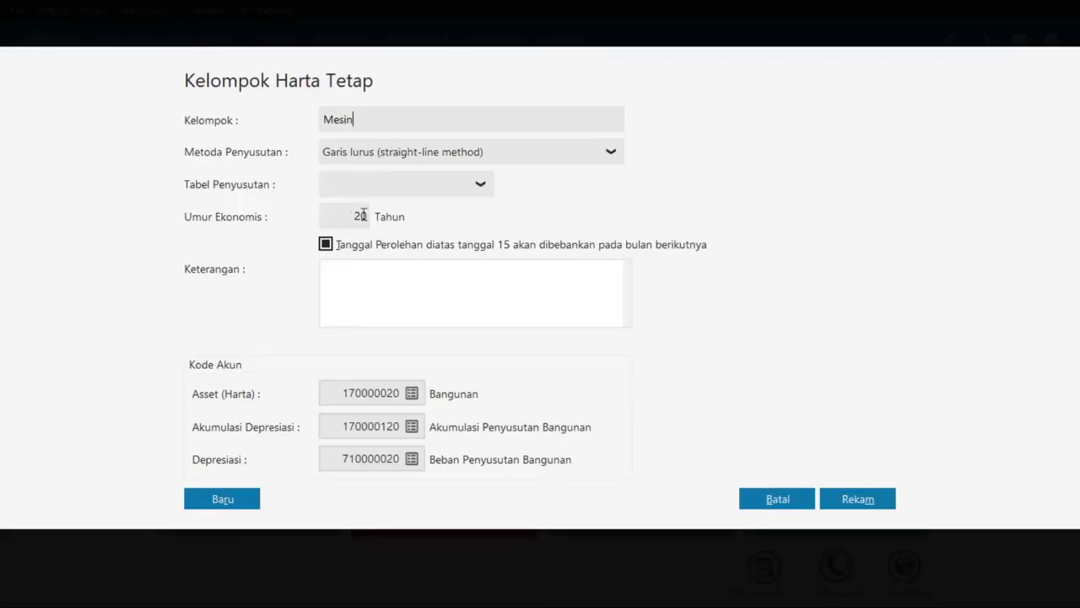
pyautogui.hotkey('alt', 'Tab')
pyautogui.hotkey('alt', 'Tab')
pyautogui.click(358, 216)
pyautogui.write('10')
pyautogui.press('Tab')
# - Rename the group's fixed asset account Bangunan to "Mesin" and keep it selected as the asset account
pyautogui.click(413, 392)
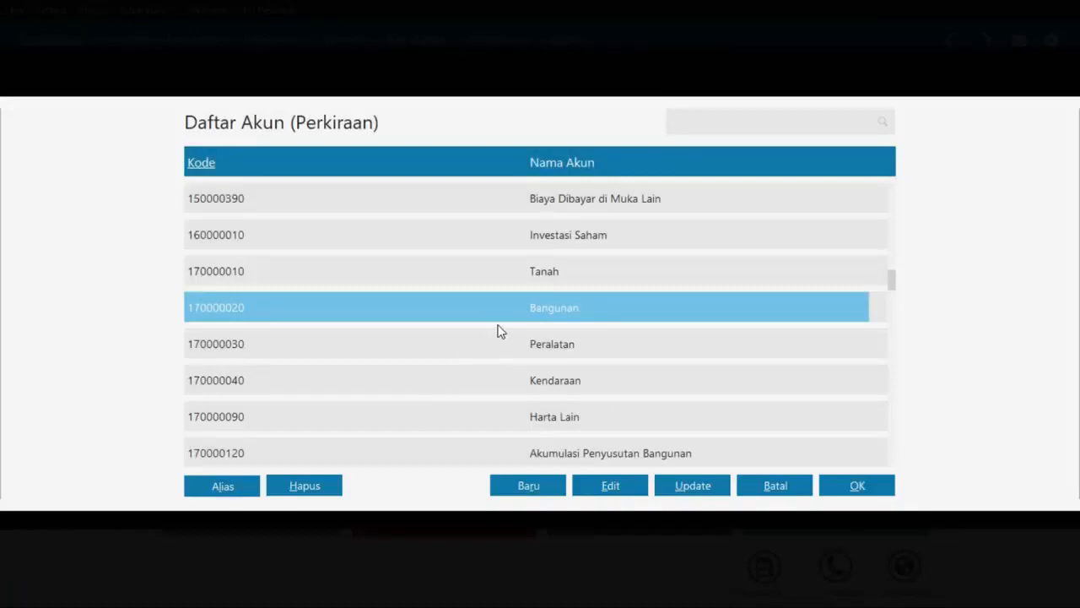
pyautogui.click(607, 486)
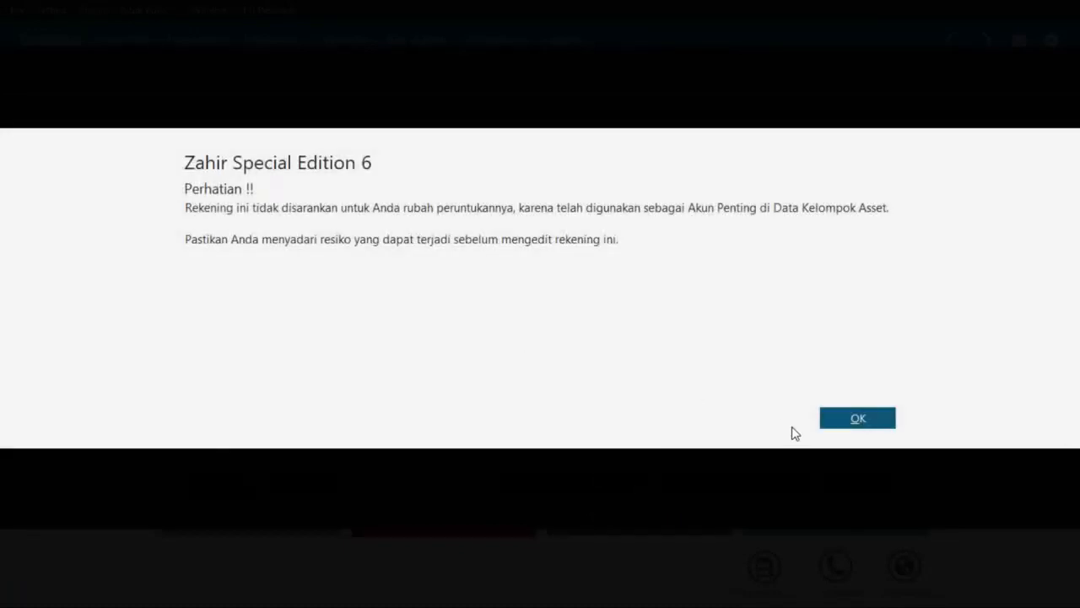
pyautogui.click(823, 415)
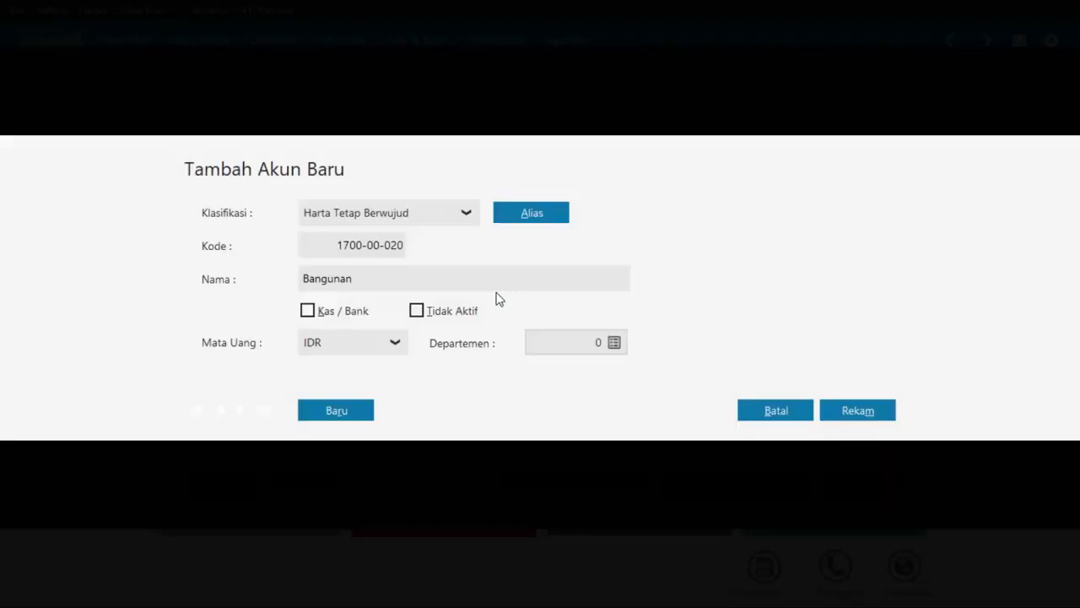
pyautogui.doubleClick(448, 276)
pyautogui.write('Mesin')
pyautogui.click(859, 414)
pyautogui.click(854, 487)
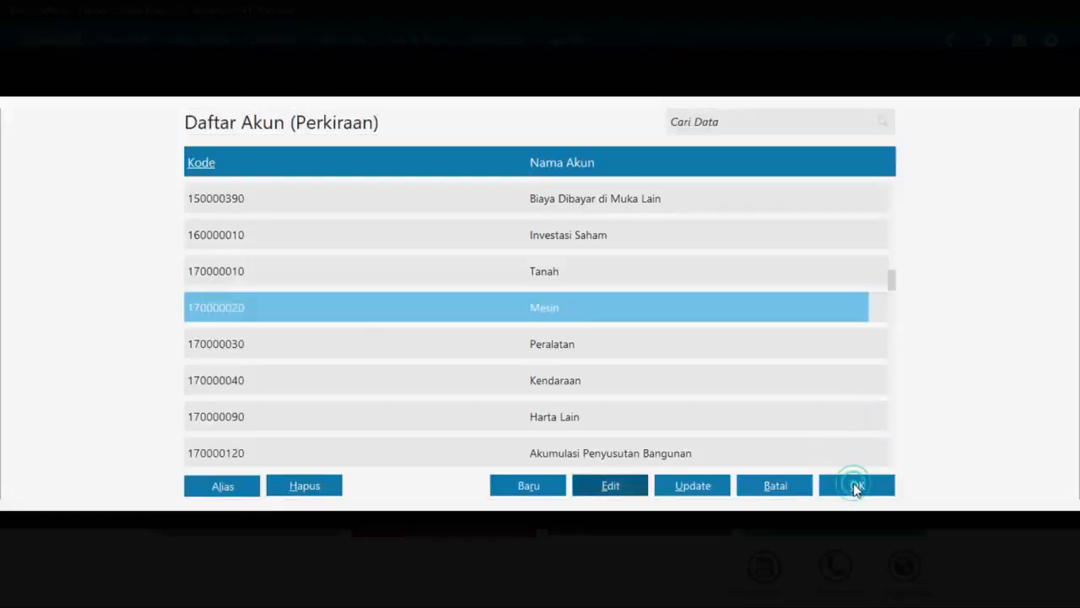
# - Rename the group's accumulated depreciation account to "Akumulasi Penyusutan Mesin" and keep it selected
pyautogui.click(411, 424)
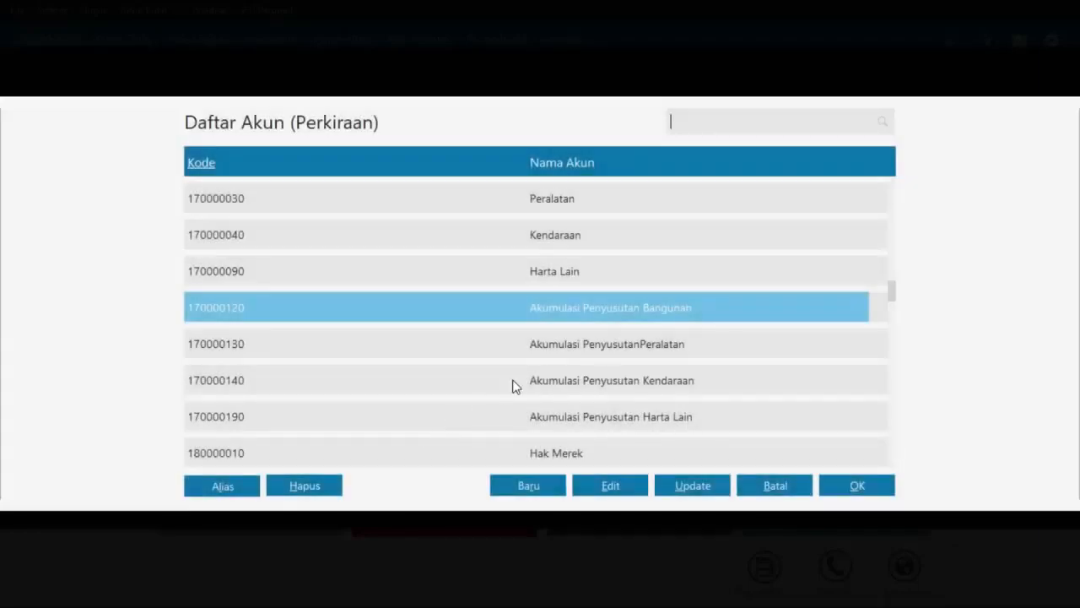
pyautogui.click(604, 484)
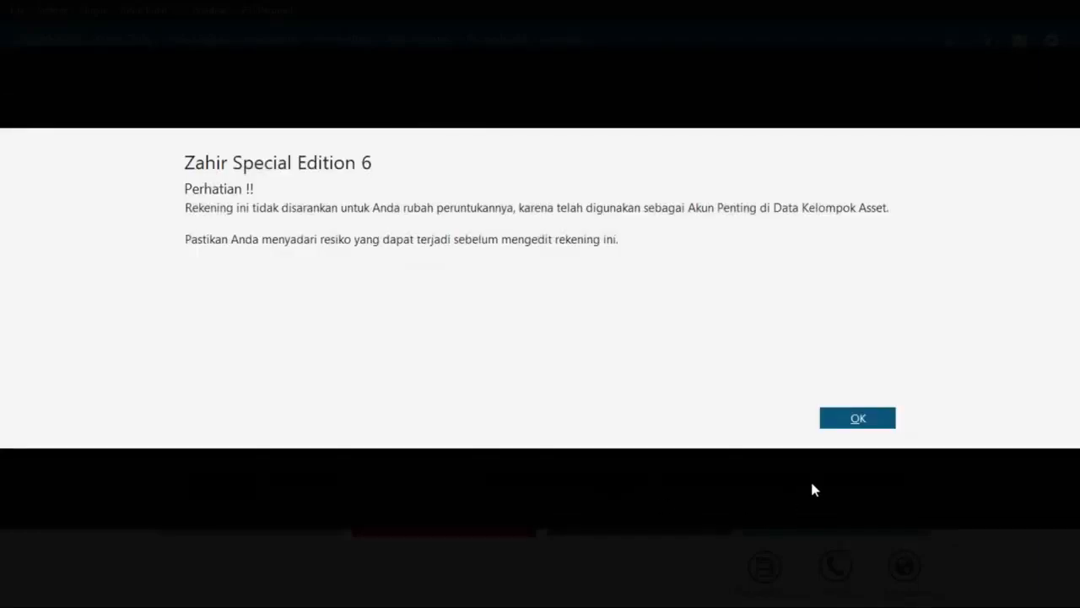
pyautogui.click(840, 421)
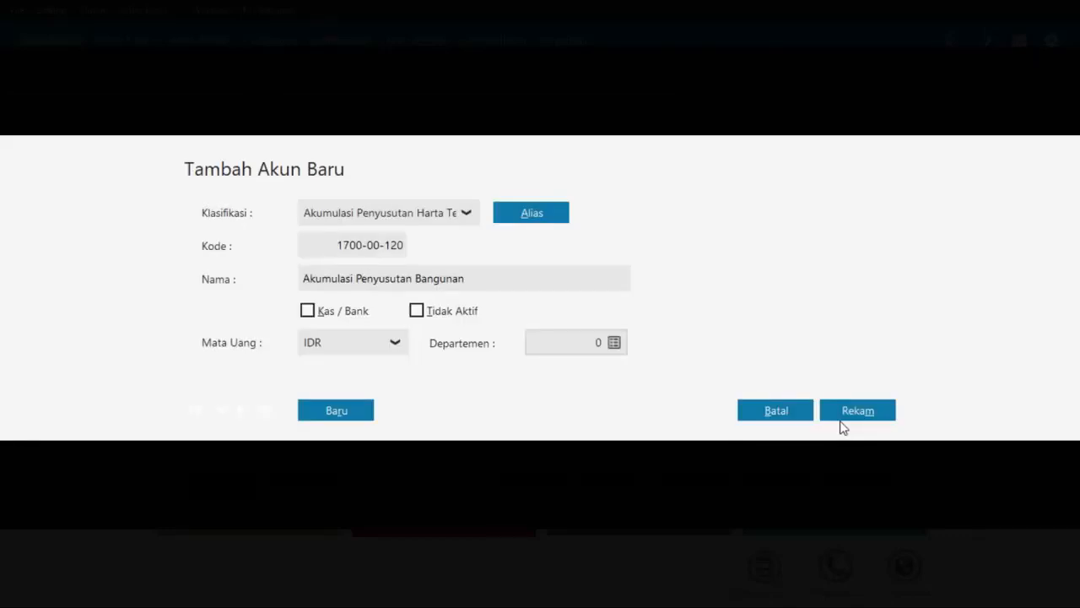
pyautogui.click(448, 286)
pyautogui.press('BackSpace')
pyautogui.press('BackSpace')
pyautogui.press('BackSpace')
pyautogui.press('BackSpace')
pyautogui.press('BackSpace')
pyautogui.press('BackSpace')
pyautogui.click(832, 410)
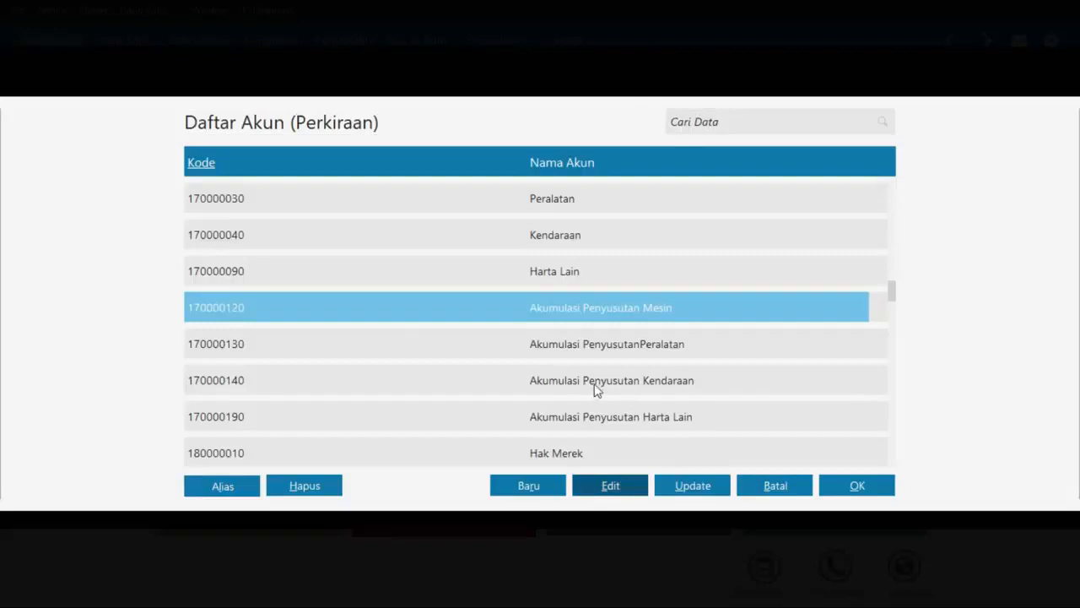
pyautogui.click(878, 485)
# - Rename the group's depreciation expense account to "Beban Penyusutan Mesin" and keep it selected
pyautogui.click(411, 458)
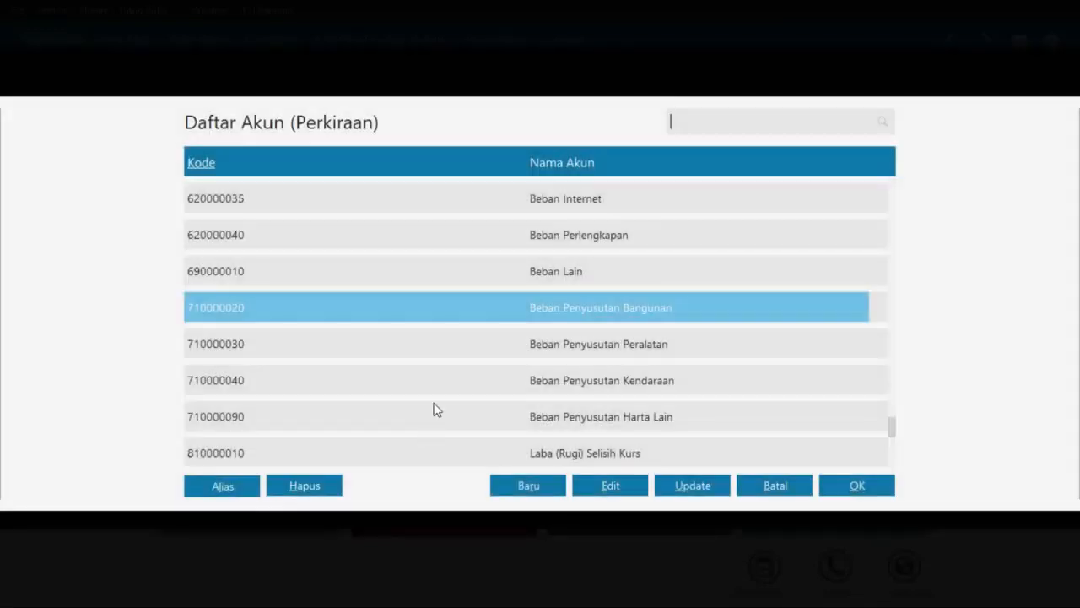
pyautogui.click(610, 485)
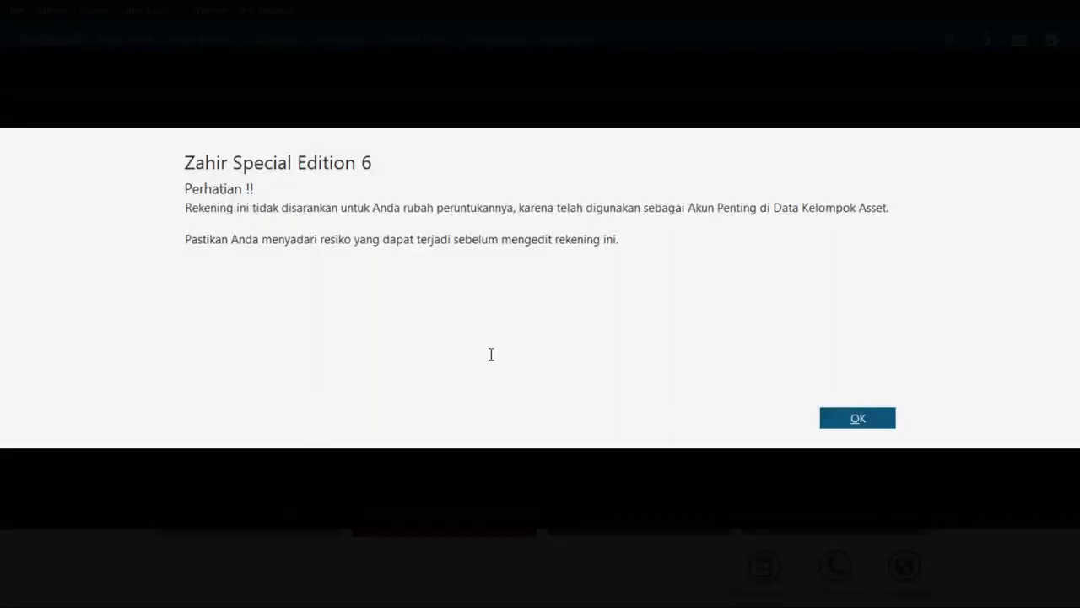
pyautogui.click(867, 416)
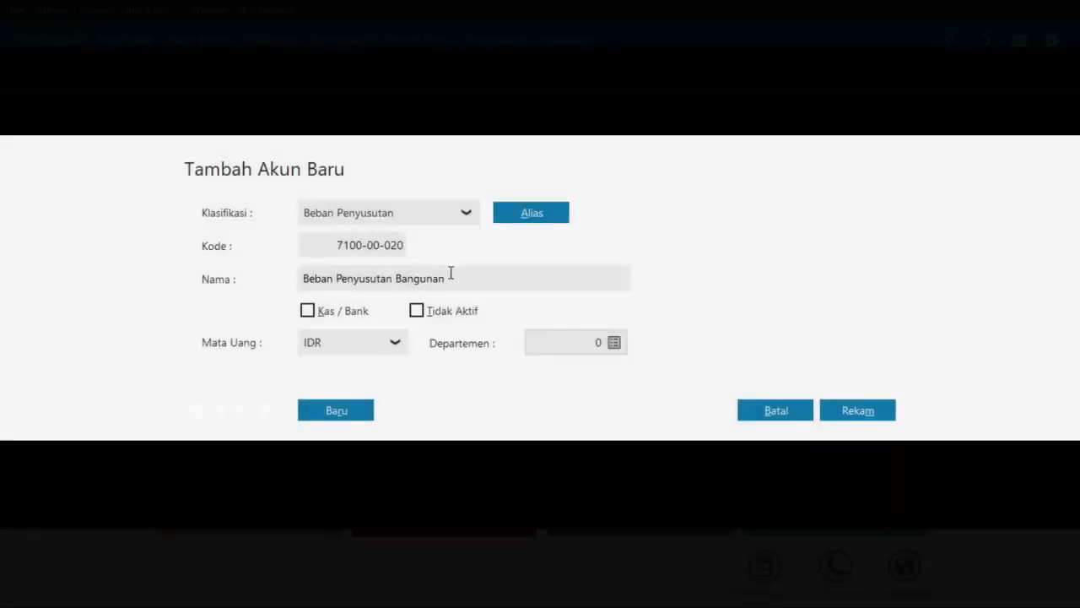
pyautogui.doubleClick(451, 273)
pyautogui.write('Mesi')
pyautogui.click(859, 412)
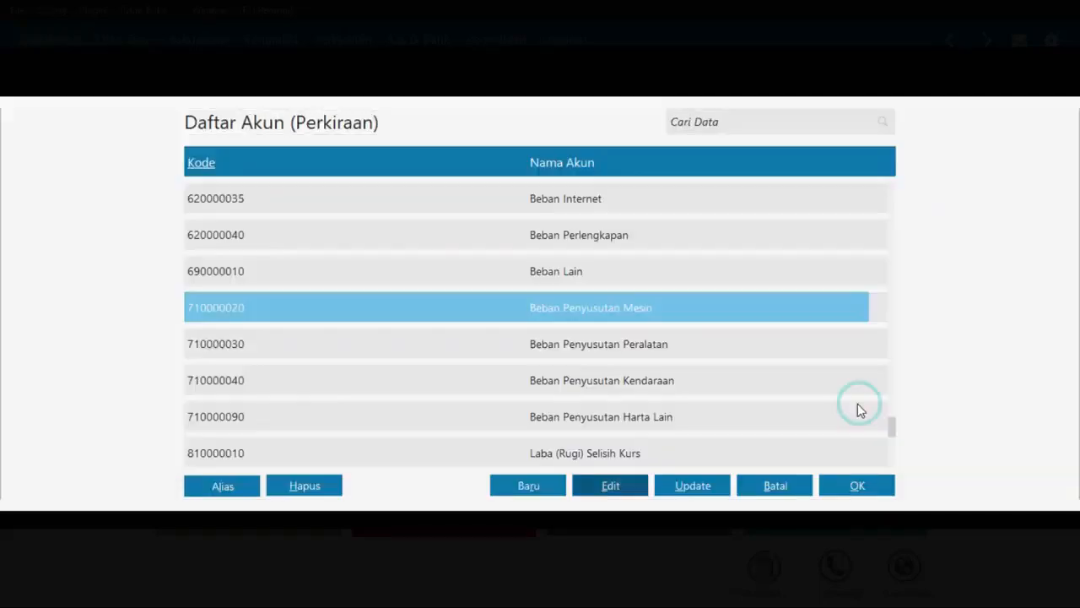
pyautogui.click(839, 477)
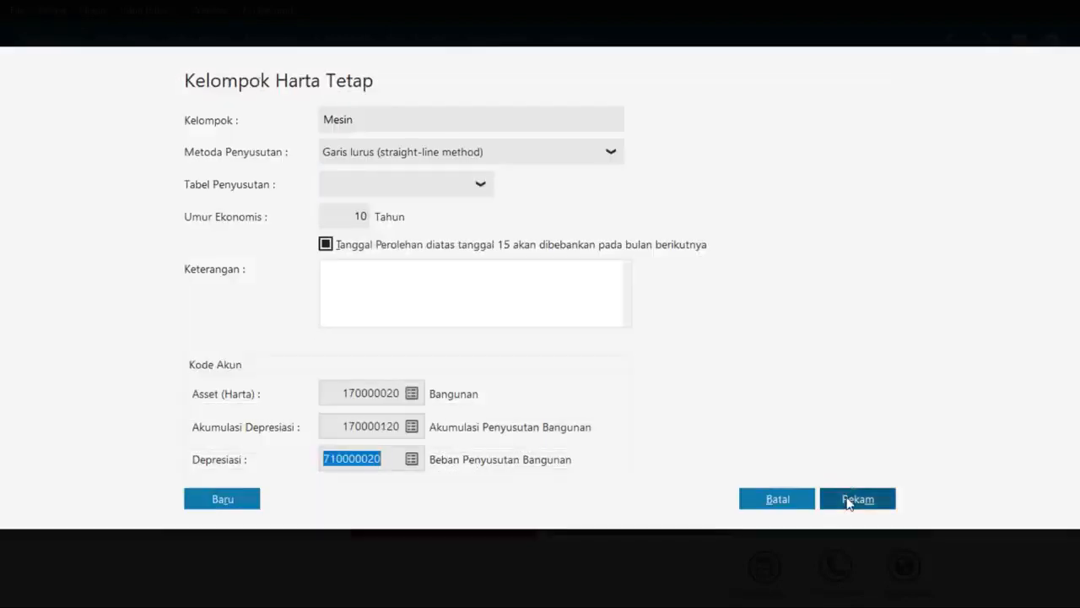
# - Save the Mesin group, assigning it to the Mesin asset with the PDF's purchase date of 01/10/2015
pyautogui.click(848, 500)
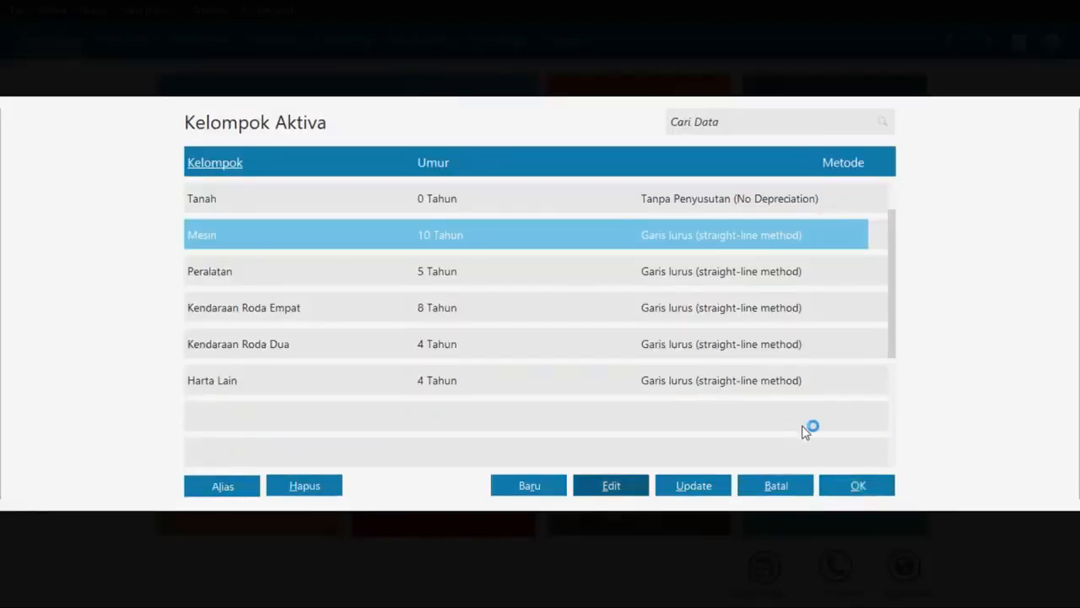
pyautogui.click(849, 486)
pyautogui.hotkey('alt', 'Tab')
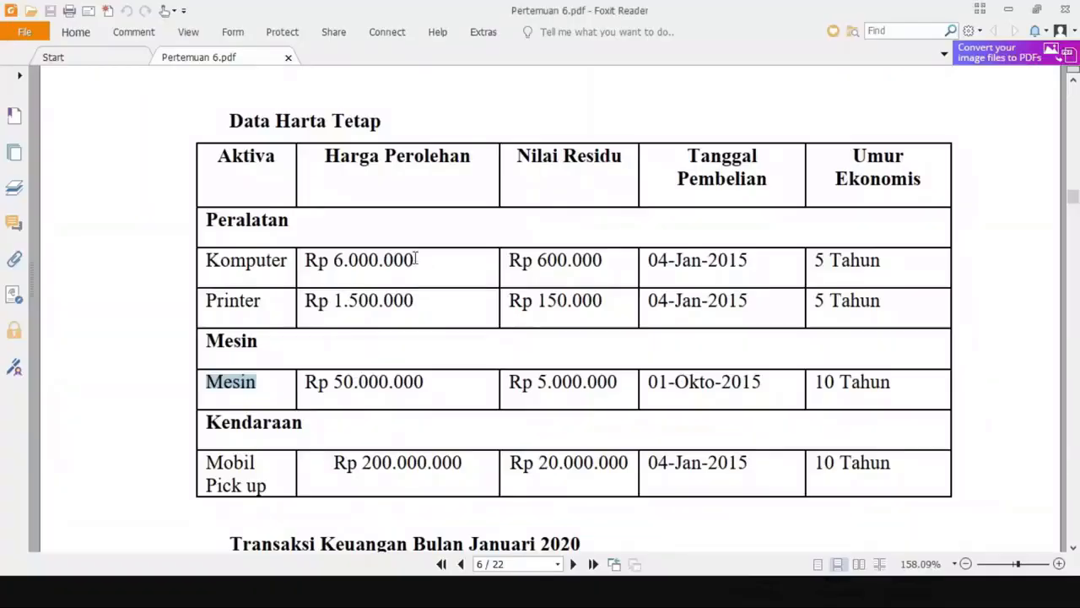
pyautogui.hotkey('alt', 'Tab')
pyautogui.click(369, 256)
pyautogui.write('0110')
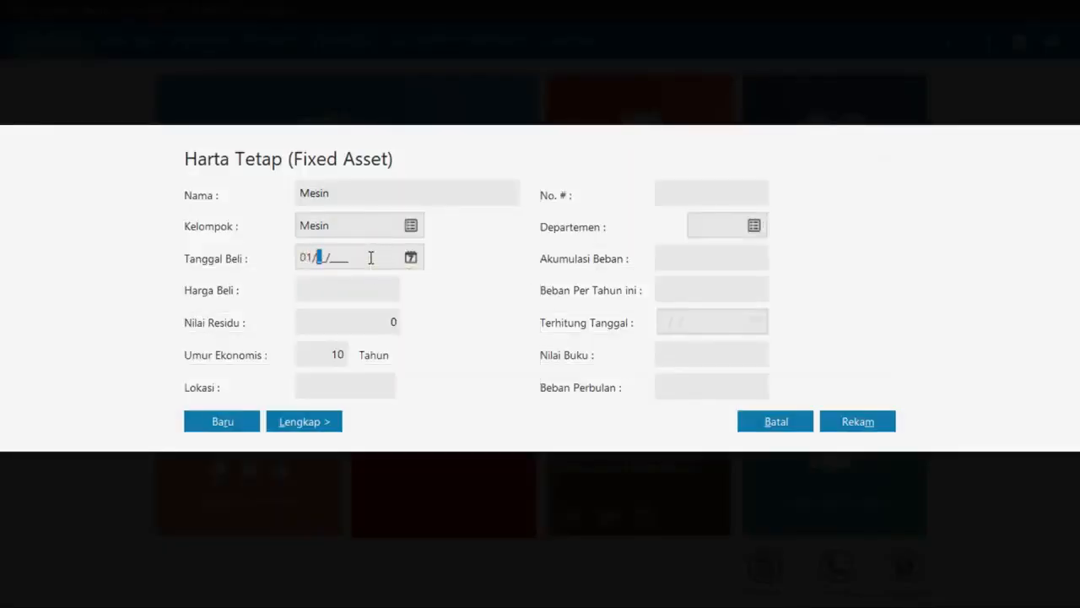
pyautogui.write('2015')
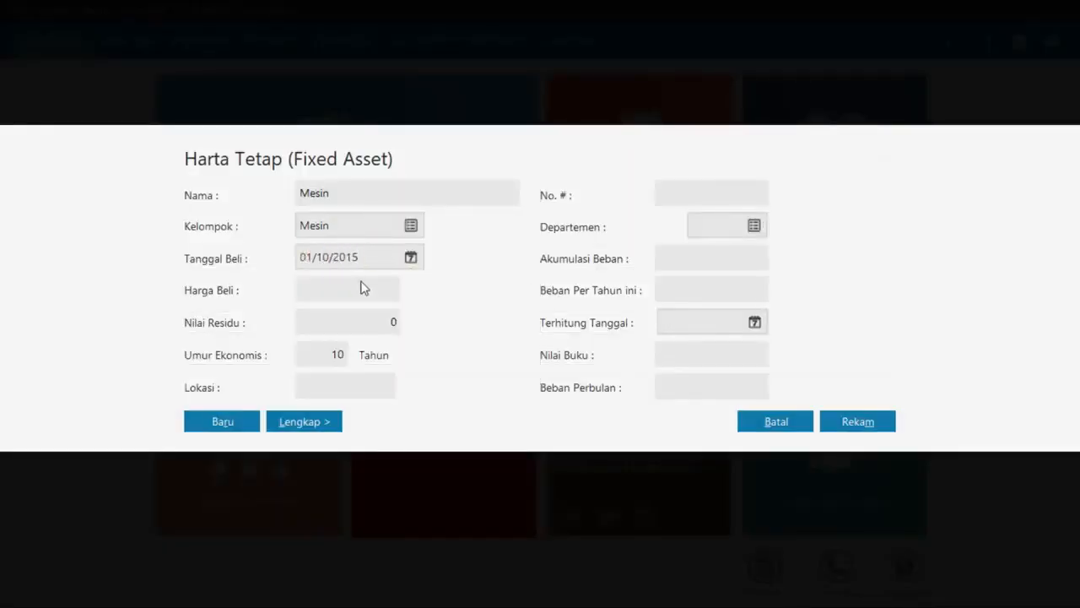
# - Enter 500,000,000 as the Mesin asset's purchase price after consulting the PDF
pyautogui.hotkey('alt', 'Tab')
pyautogui.hotkey('alt', 'Tab')
pyautogui.click(357, 289)
pyautogui.write('500000000')
pyautogui.press('Tab')
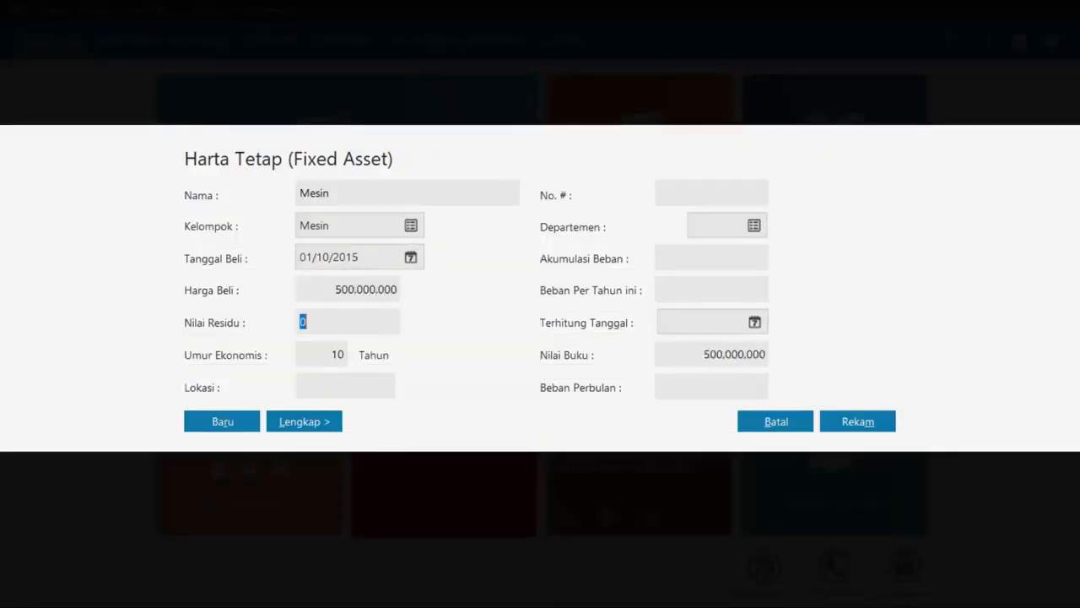
# - Recheck the acquisition price in the PDF and set the Mesin asset's purchase price to 50,000,000
pyautogui.hotkey('alt', 'Tab')
pyautogui.hotkey('alt', 'Tab')
pyautogui.click(355, 289)
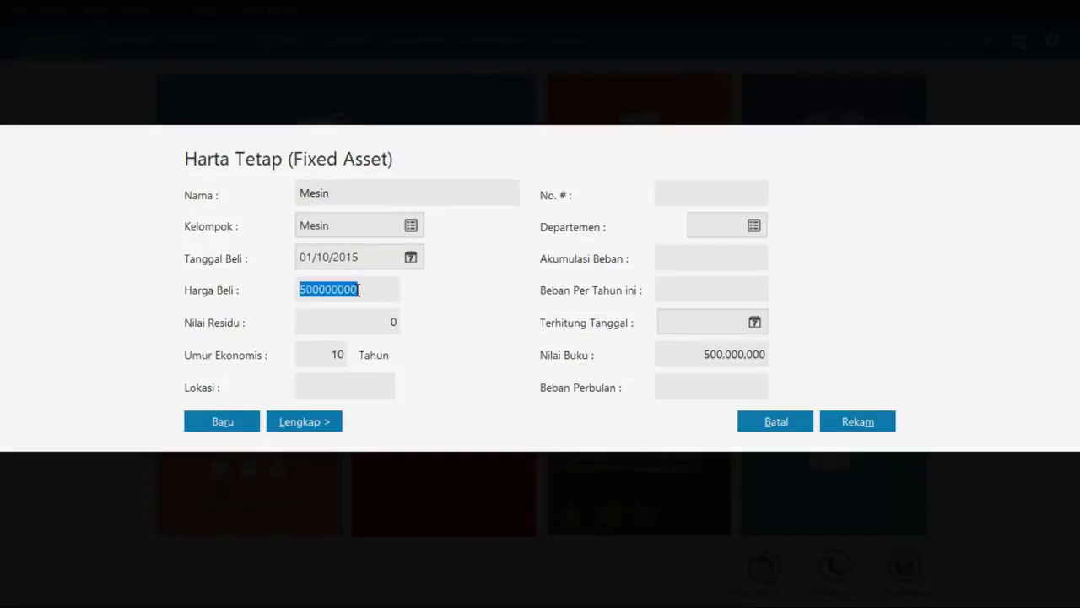
pyautogui.write('50000000')
pyautogui.press('Tab')
# - Look up the machine's residual value in the PDF and enter 5,000,000 for the Mesin asset
pyautogui.hotkey('alt', 'Tab')
pyautogui.hotkey('alt', 'Tab')
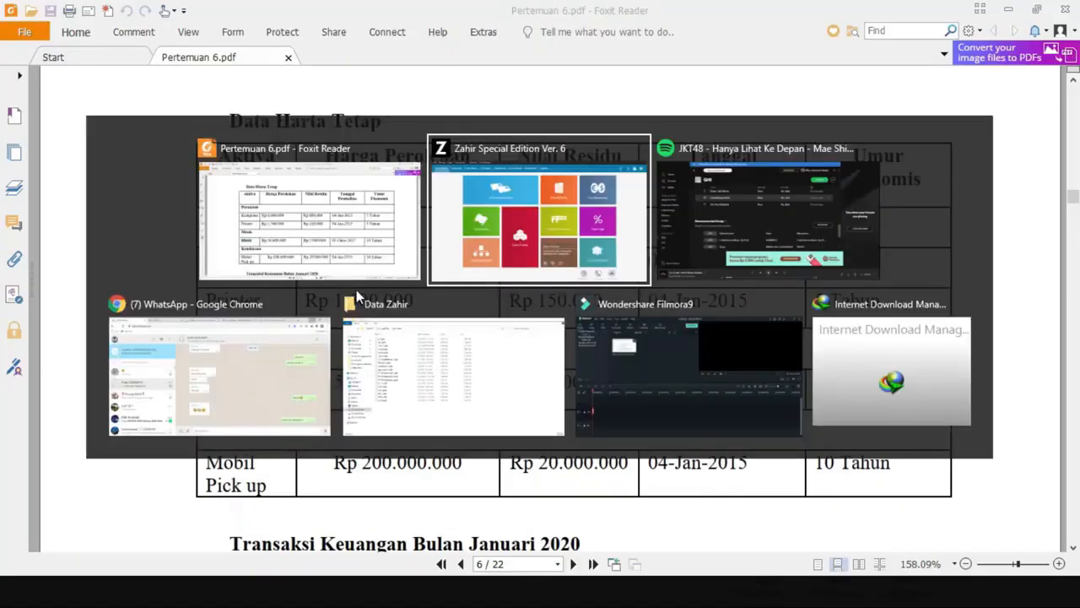
pyautogui.write('5.')
pyautogui.write('000.000')
pyautogui.press('Tab')
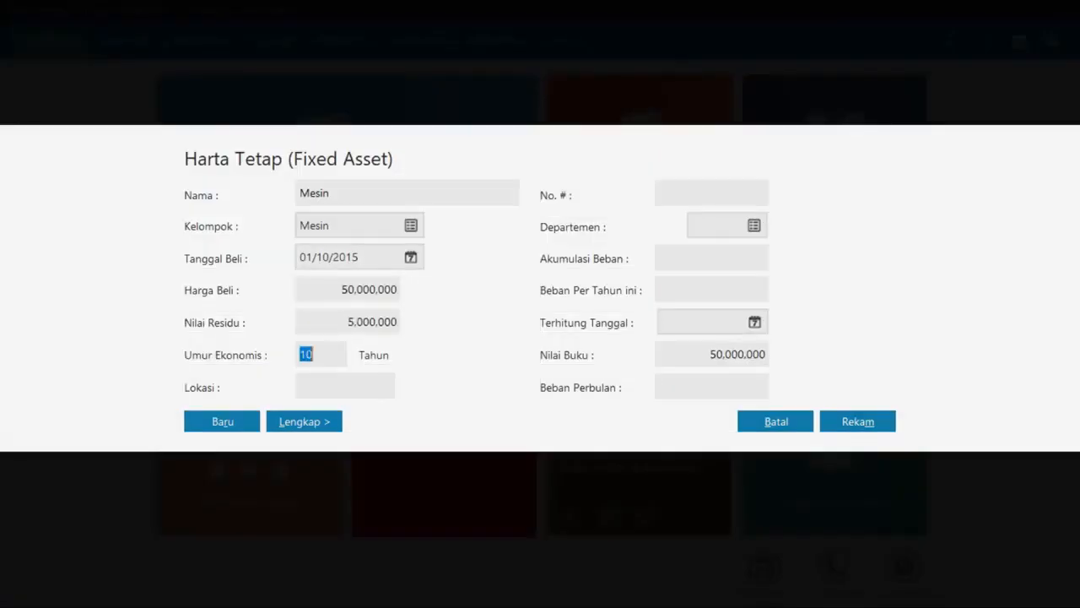
# - Save the completed Mesin fixed asset record
pyautogui.click(855, 420)
pyautogui.click(844, 422)
pyautogui.click(786, 392)
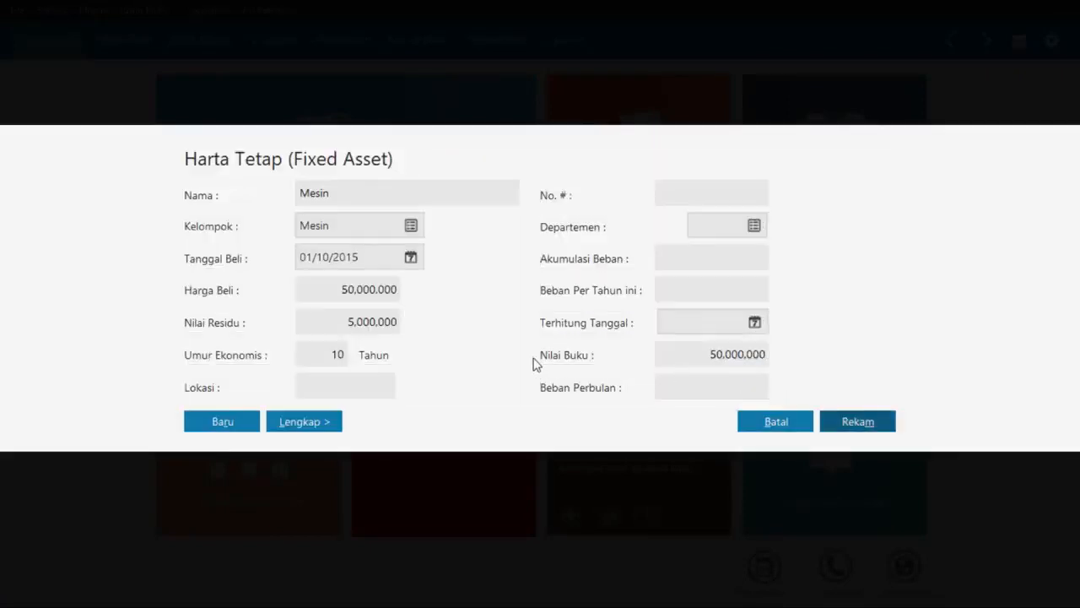
# - Start another fixed asset record and name it "Mobil Pick Up", taking the name from the PDF's asset table
pyautogui.hotkey('alt', 'Tab')
pyautogui.scroll(-4, 355, 430)
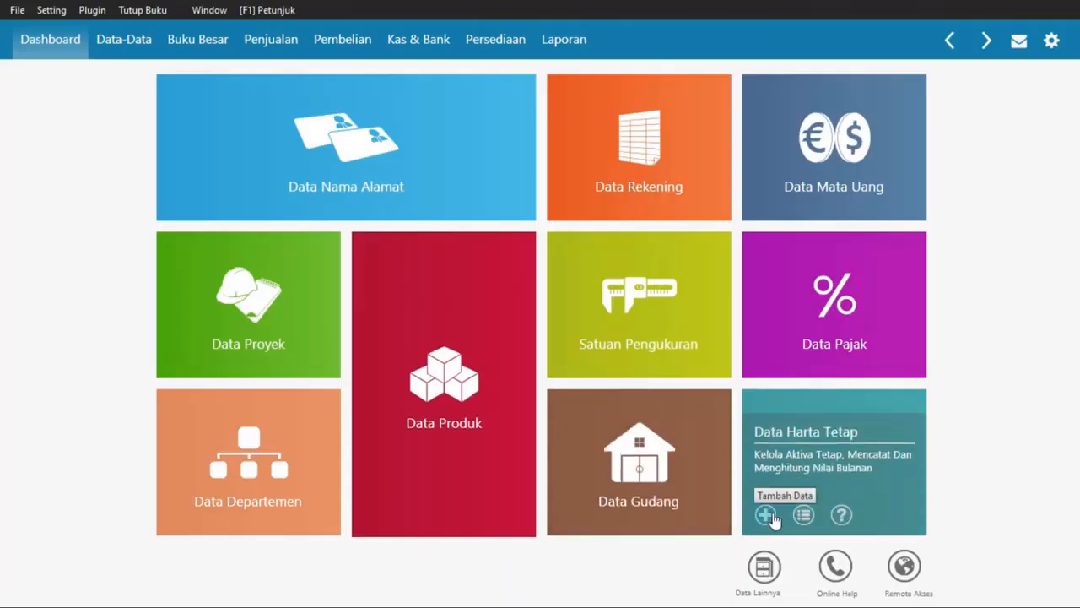
pyautogui.click(760, 505)
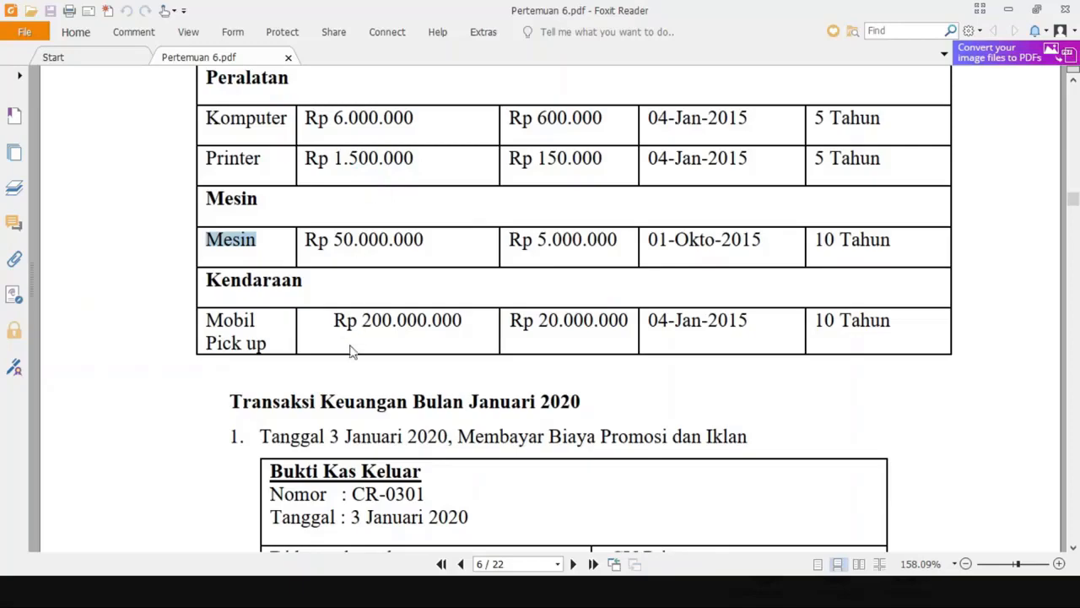
pyautogui.moveTo(299, 357); pyautogui.dragTo(210, 321)
pyautogui.click(209, 321)
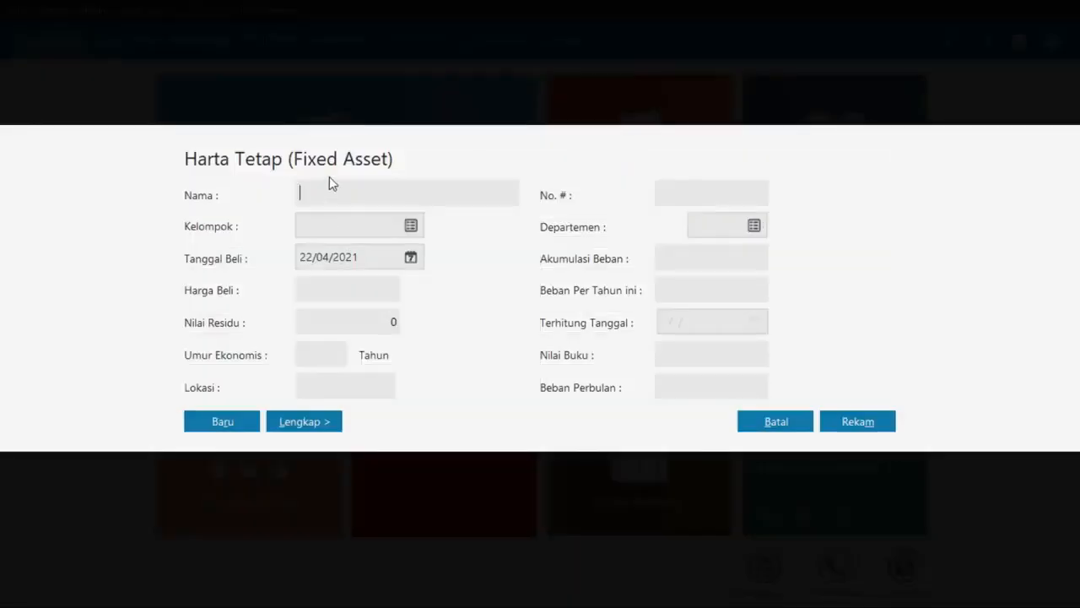
pyautogui.write('Mobil Pick Up')
# - Open the Kendaraan Roda Empat asset group for editing and shorten its name to "Kendaraan"
pyautogui.click(410, 226)
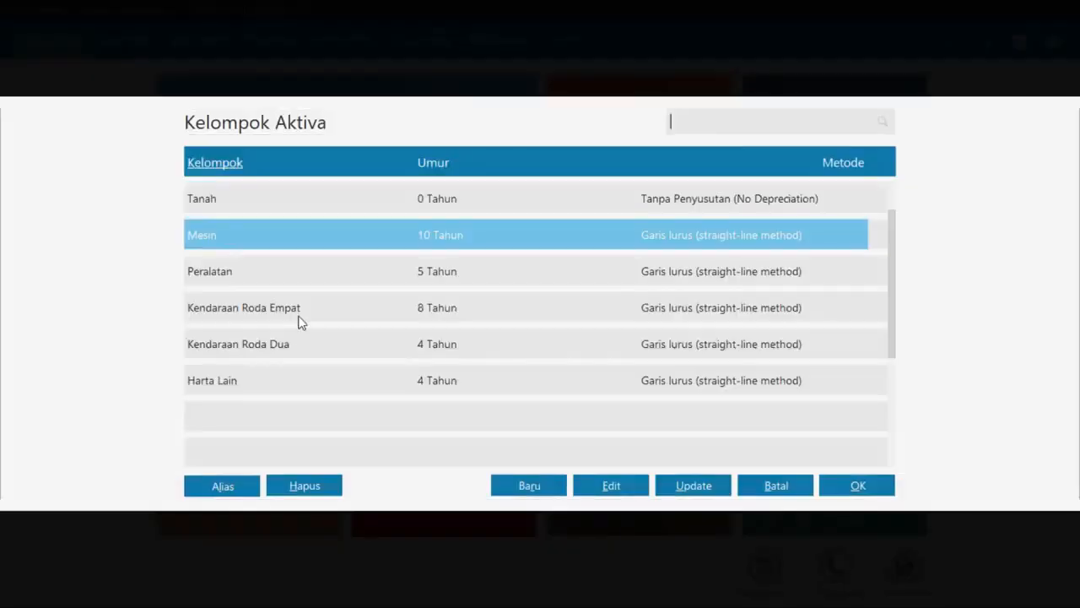
pyautogui.click(293, 312)
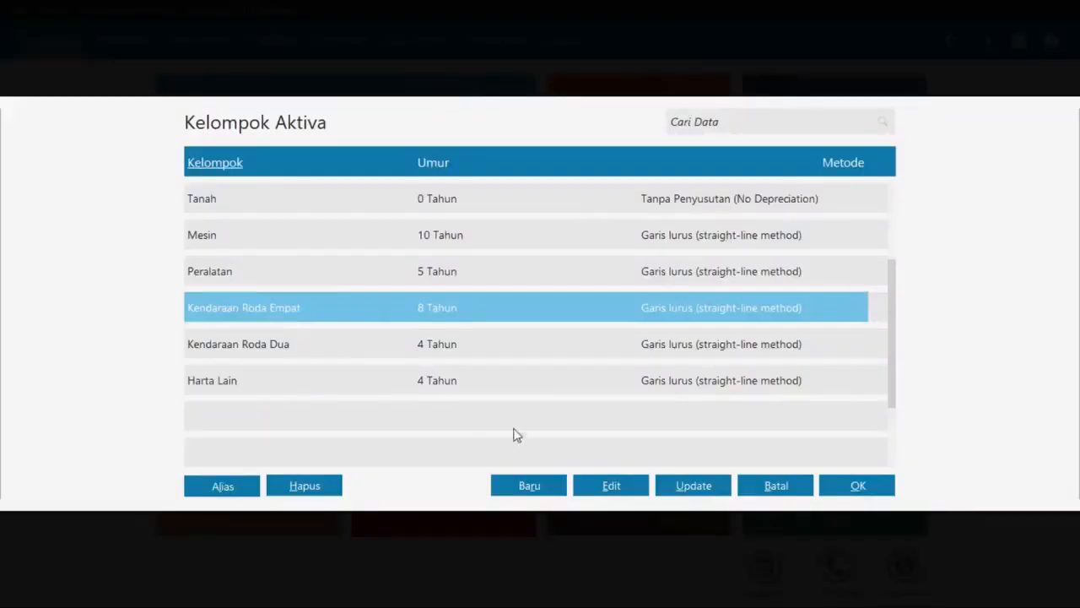
pyautogui.click(622, 489)
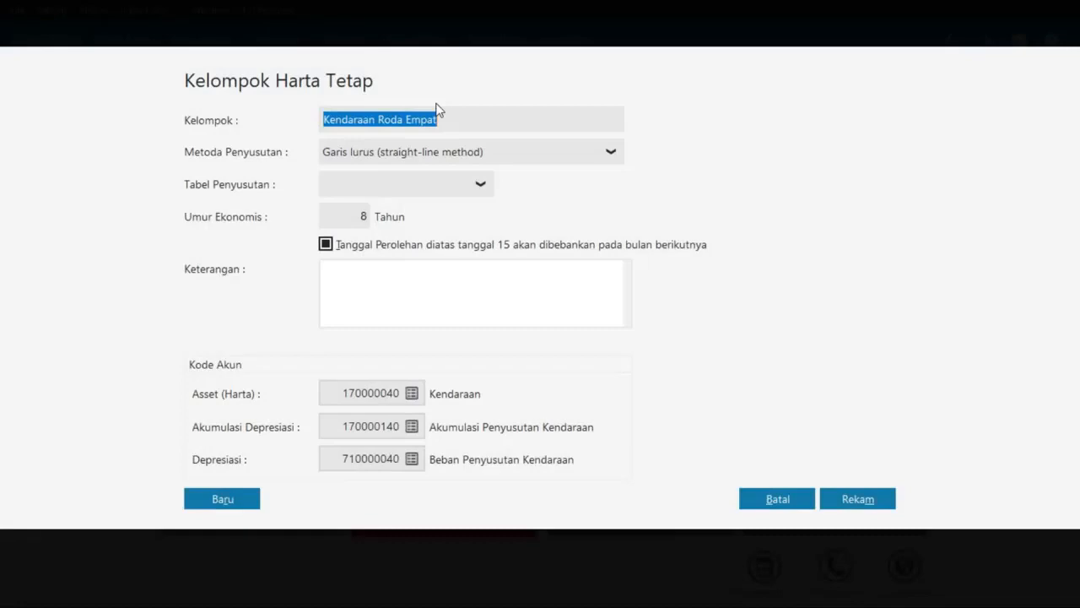
pyautogui.click(448, 115)
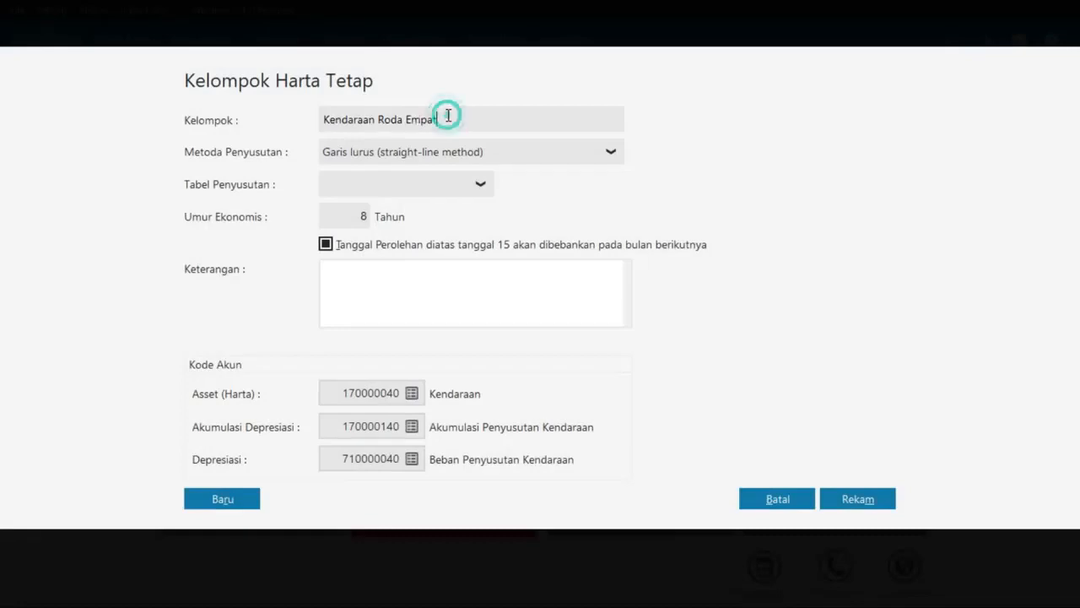
pyautogui.press('BackSpace')
pyautogui.press('BackSpace')
pyautogui.press('BackSpace')
pyautogui.press('BackSpace')
pyautogui.press('BackSpace')
pyautogui.press('BackSpace')
pyautogui.press('BackSpace')
pyautogui.press('BackSpace')
pyautogui.press('BackSpace')
pyautogui.press('BackSpace')
pyautogui.press('BackSpace')
# - Set the Kendaraan group's economic life to 10 years per the PDF and save it as the pick-up's asset group
pyautogui.click(364, 211)
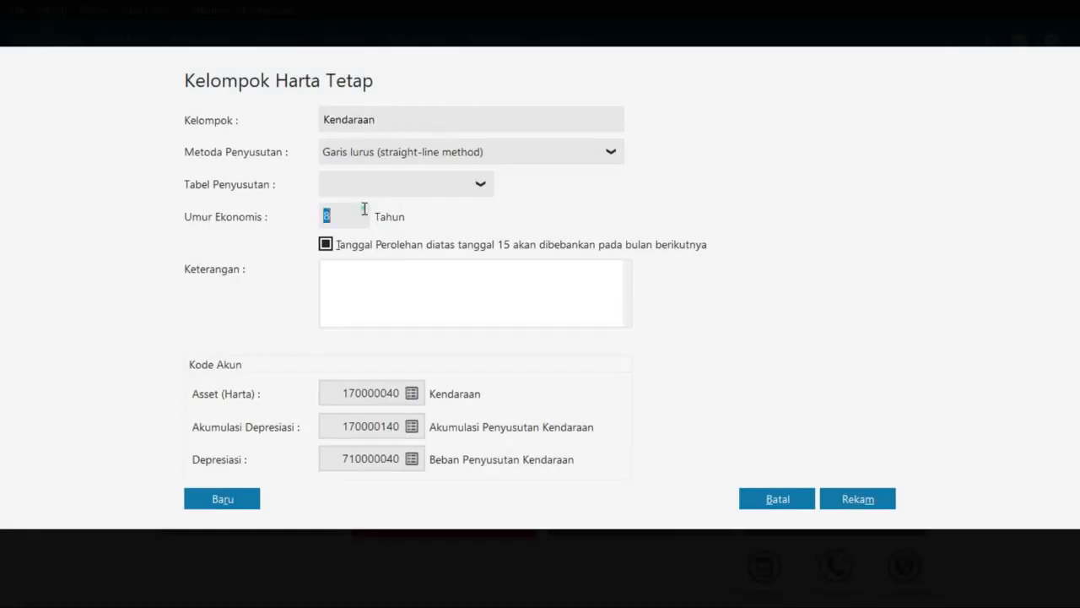
pyautogui.hotkey('alt', 'Tab')
pyautogui.hotkey('alt', 'Tab')
pyautogui.write('10')
pyautogui.click(836, 499)
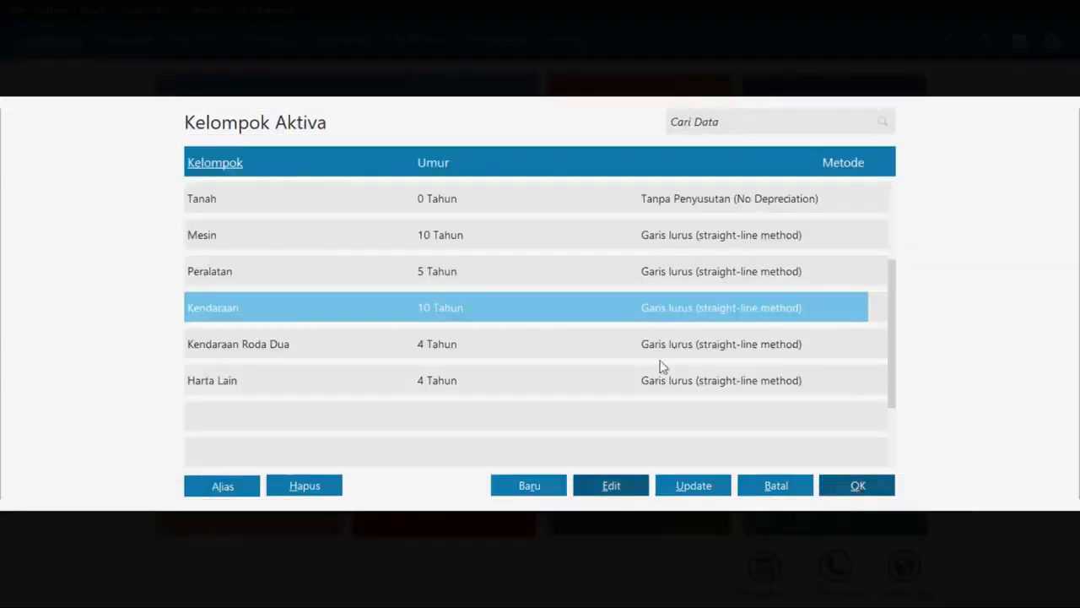
pyautogui.click(858, 488)
pyautogui.hotkey('alt', 'Tab')
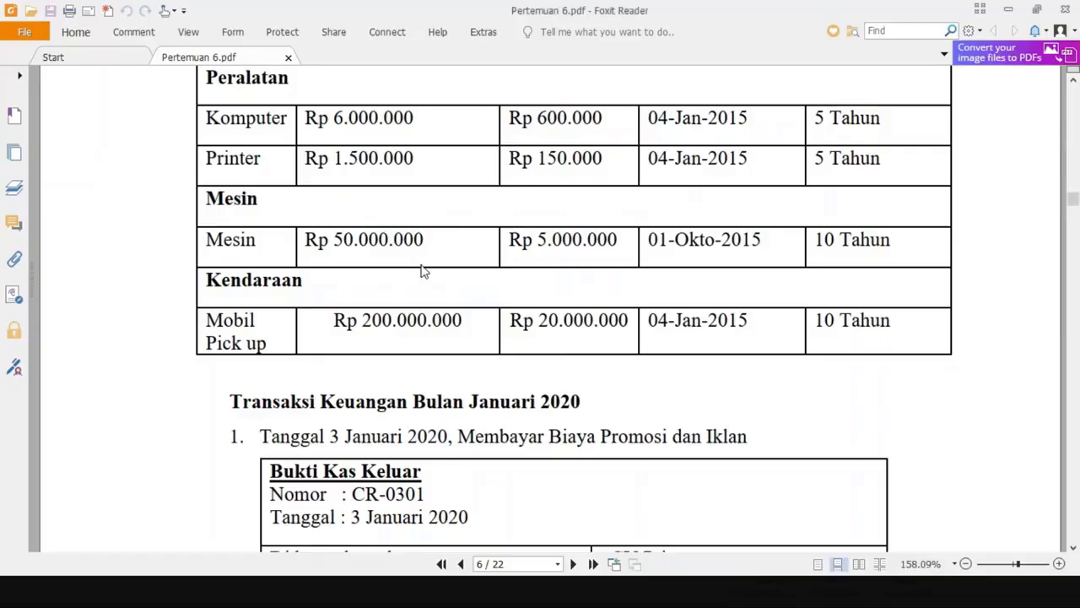
# - Set the Mobil Pick Up asset's purchase date to 04/01/2015, as given in the PDF
pyautogui.hotkey('alt', 'Tab')
pyautogui.click(379, 258)
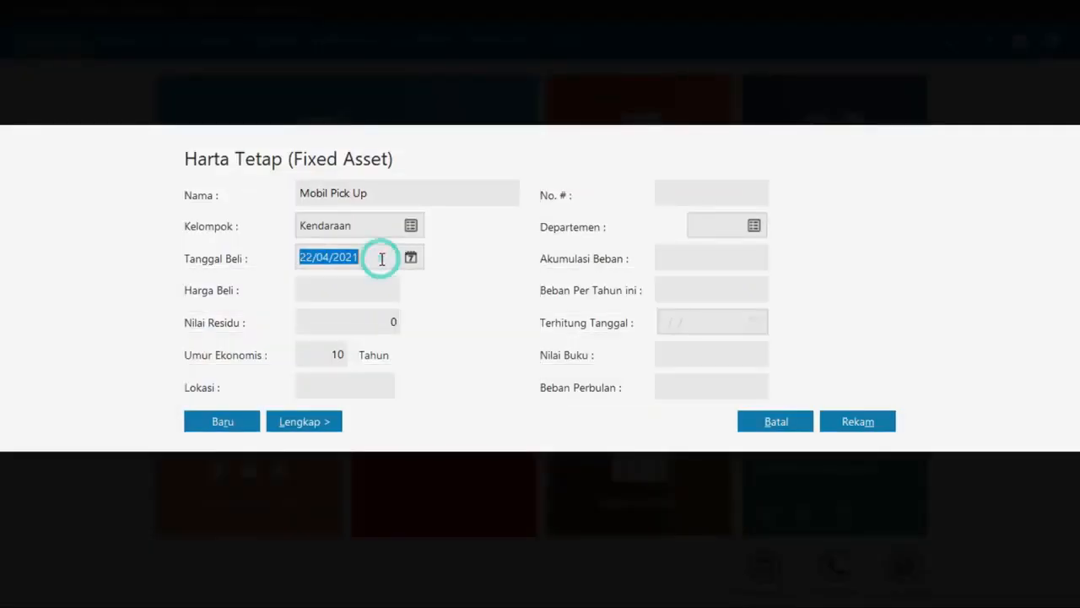
pyautogui.press('BackSpace')
pyautogui.write('04/01/2015')
pyautogui.press('Tab')
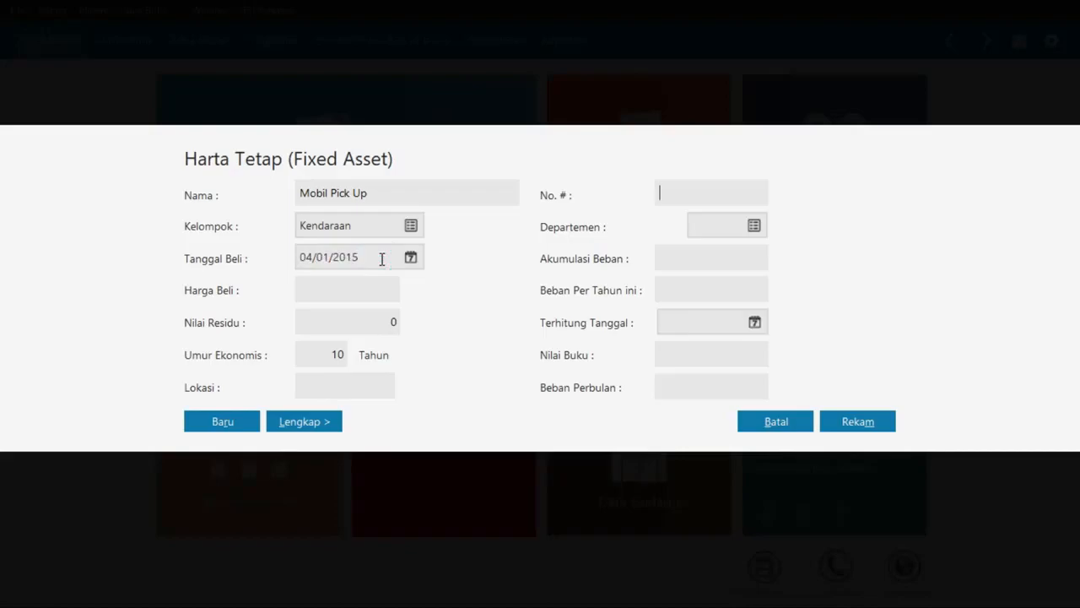
# - Enter the pick-up's purchase price of 200.000.000 and residual value of 20.000.000 from the PDF's asset table
pyautogui.hotkey('alt', 'Tab')
pyautogui.hotkey('alt', 'Tab')
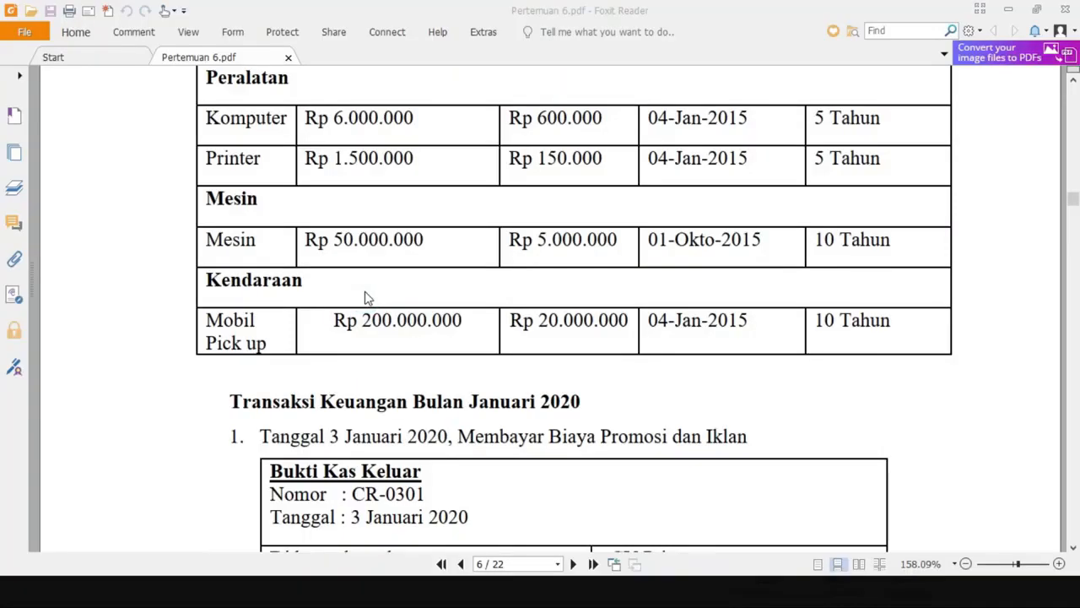
pyautogui.write('200.000.000')
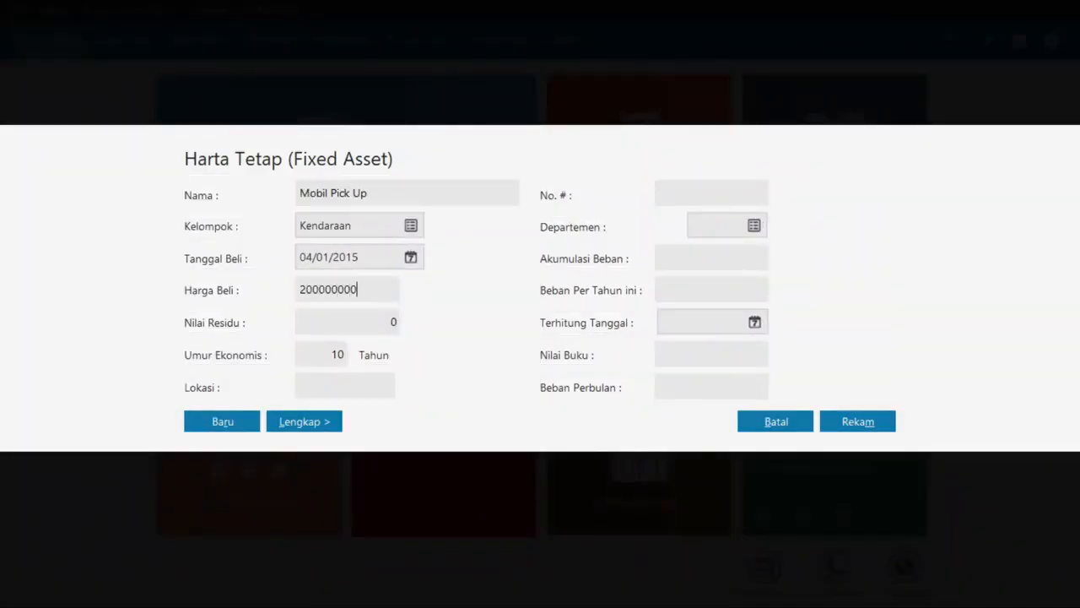
pyautogui.press('Tab')
pyautogui.hotkey('alt', 'Tab')
pyautogui.hotkey('alt', 'Tab')
pyautogui.write('20.')
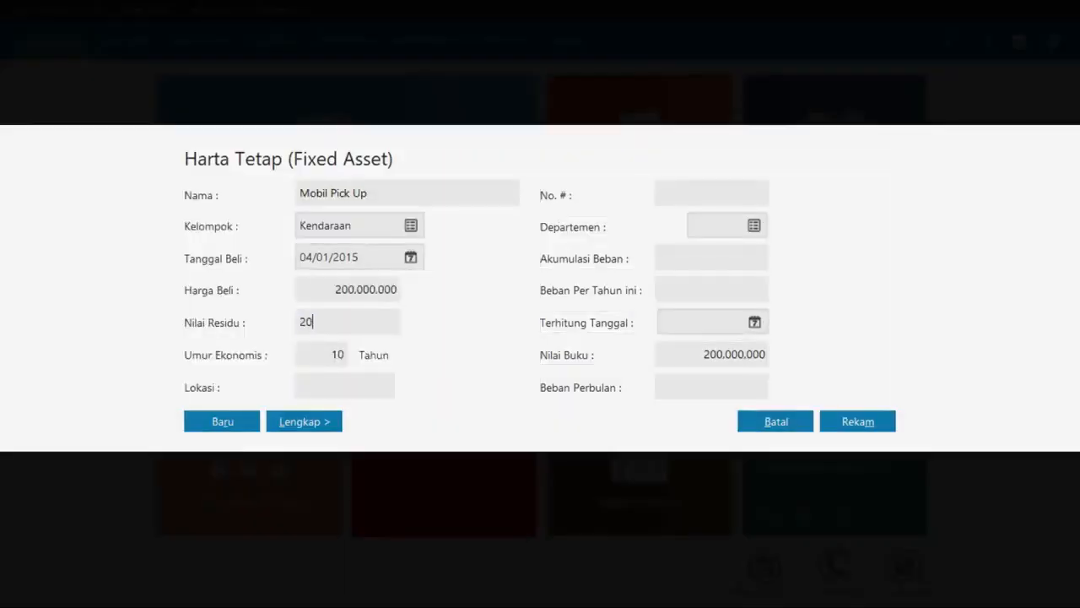
pyautogui.write('000.000')
pyautogui.press('Tab')
pyautogui.hotkey('alt', 'Tab')
pyautogui.hotkey('alt', 'Tab')
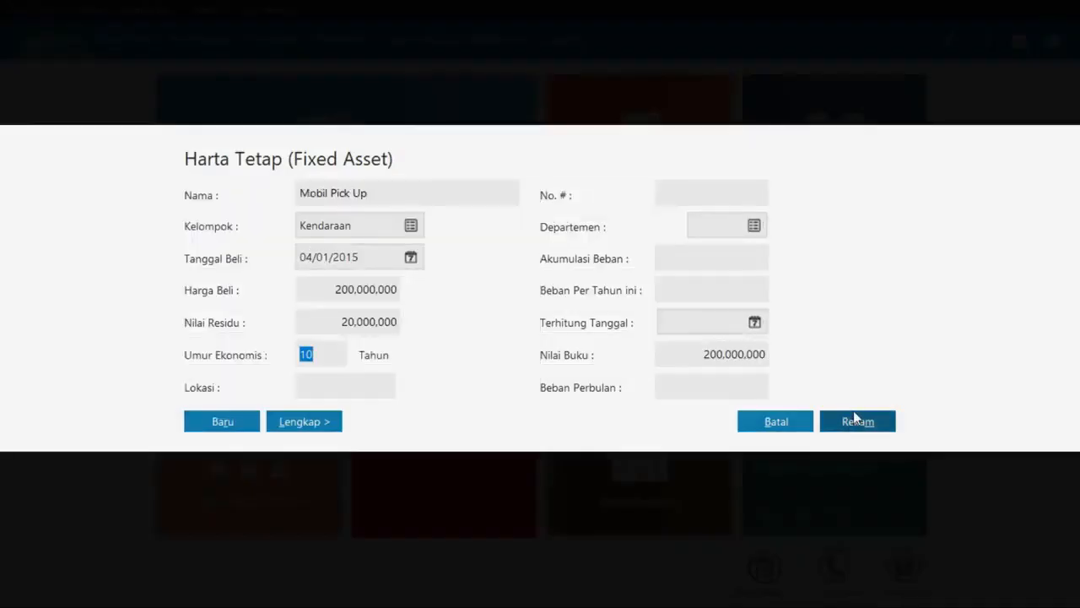
# - Save the Mobil Pick Up record, letting the program calculate the accumulated depreciation automatically
pyautogui.click(853, 419)
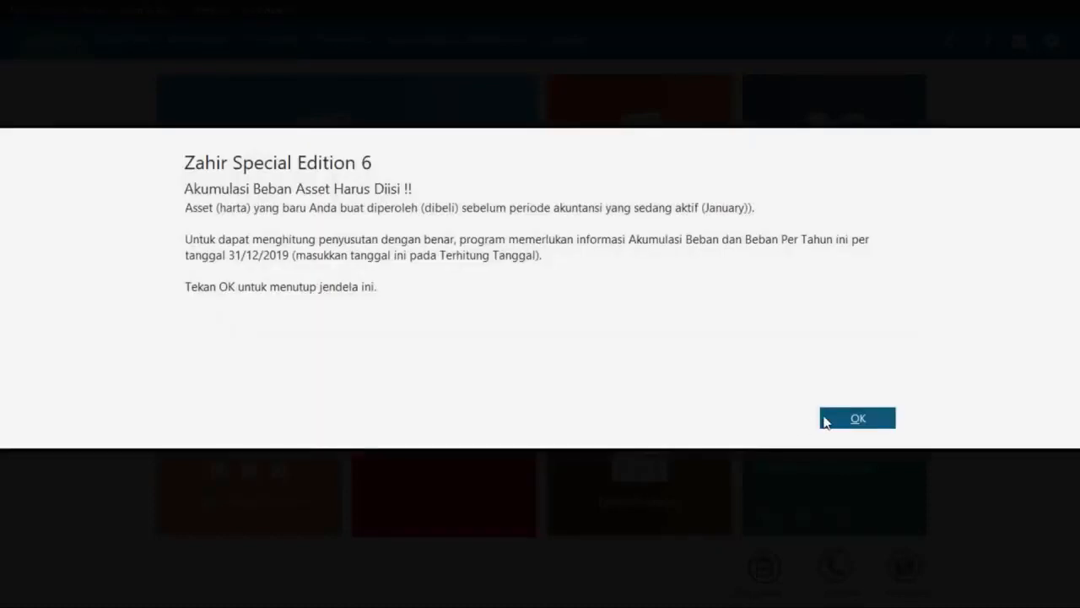
pyautogui.click(826, 417)
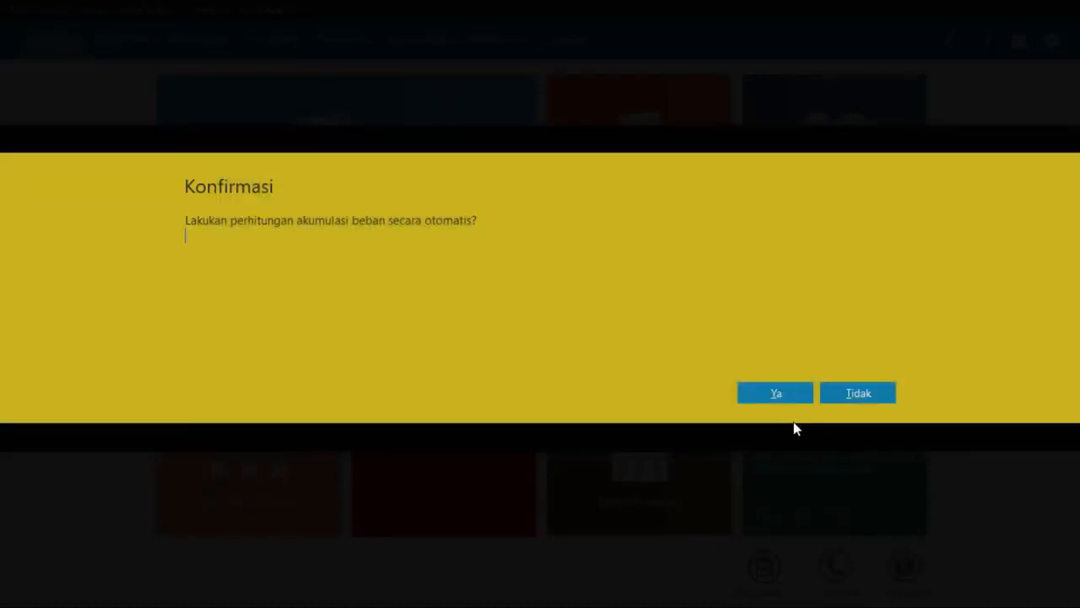
pyautogui.click(773, 394)
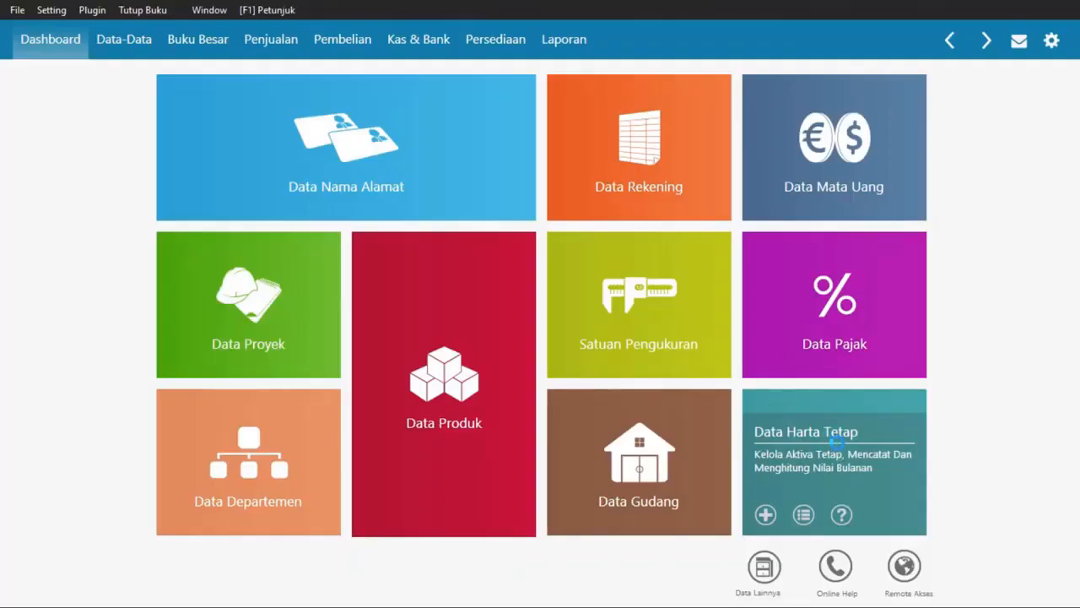
# - Review the recorded assets in the Data Harta Tetap list, including their depreciation and book values, and close it
pyautogui.click(837, 443)
pyautogui.click(199, 576)
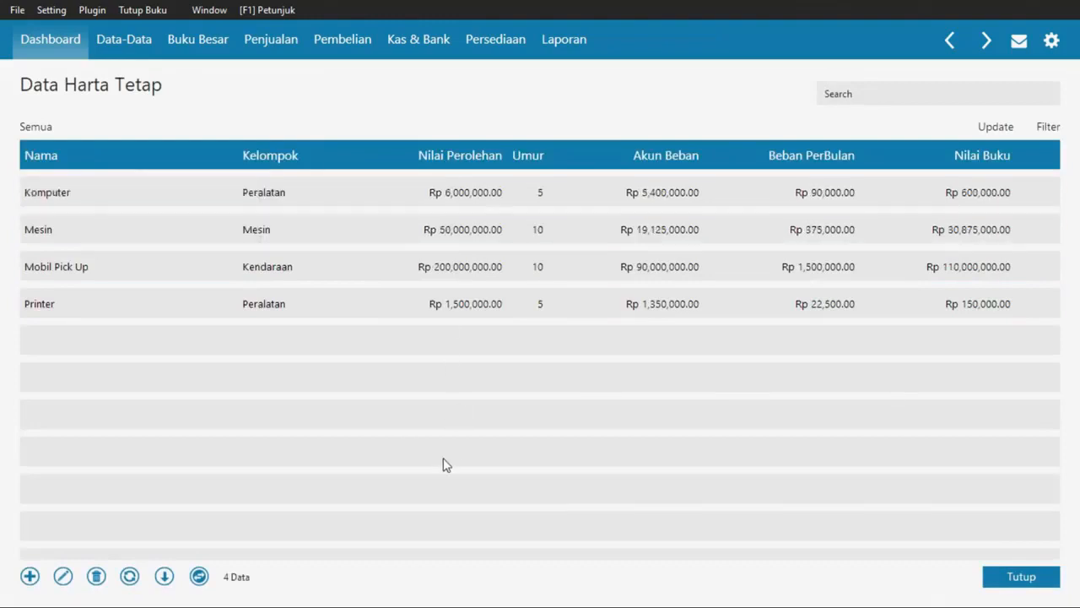
pyautogui.click(1052, 575)
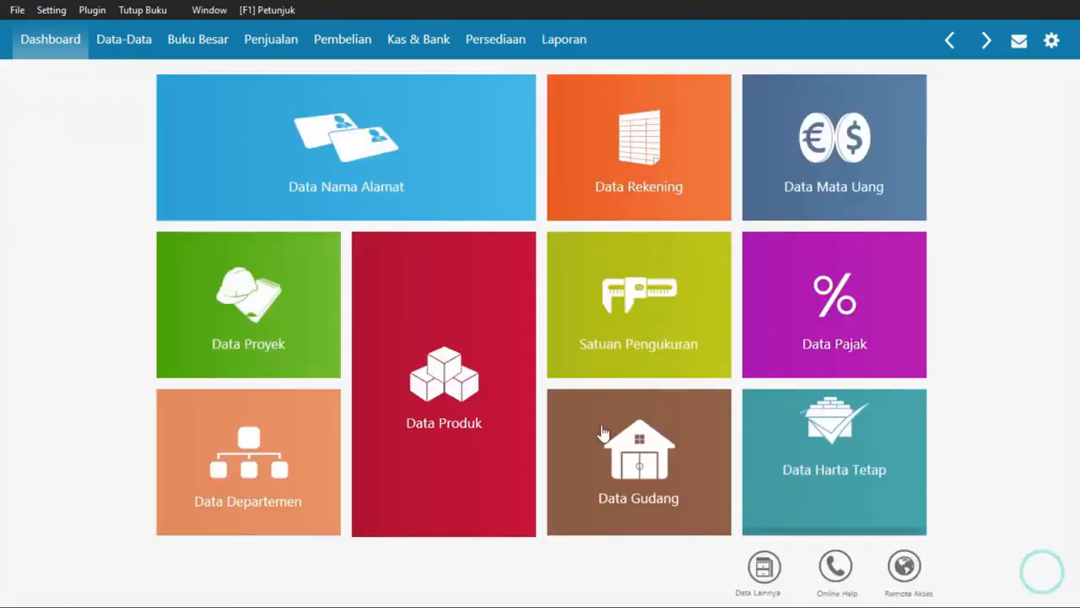
# - Read the PDF's first January 2020 transaction, Bukti Kas Keluar, and start a new Kas Keluar entry for it
pyautogui.hotkey('alt', 'Tab')
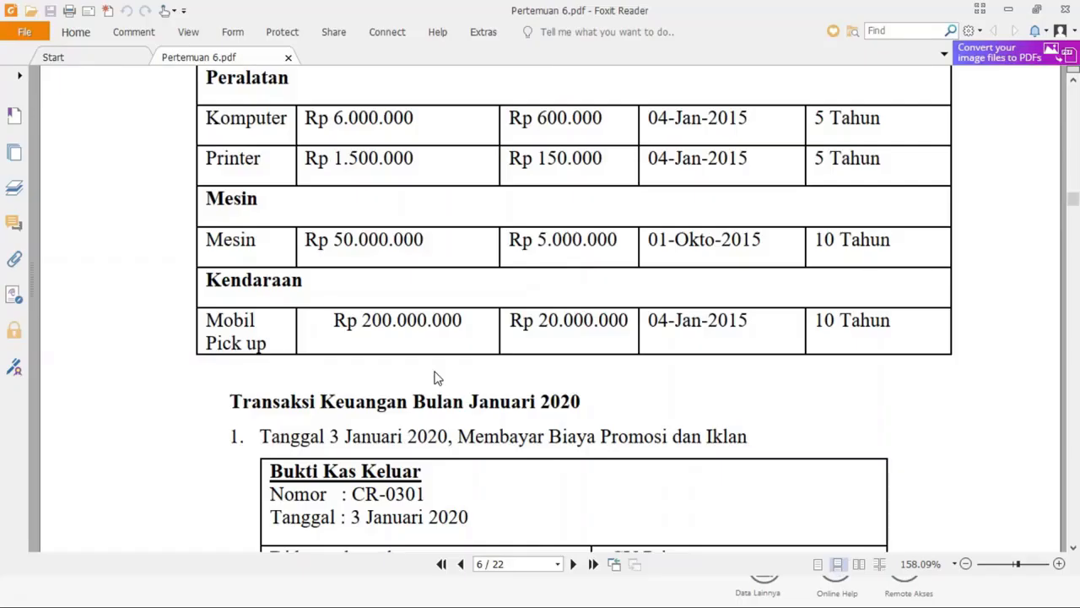
pyautogui.scroll(3, 436, 378)
pyautogui.scroll(-4, 437, 378)
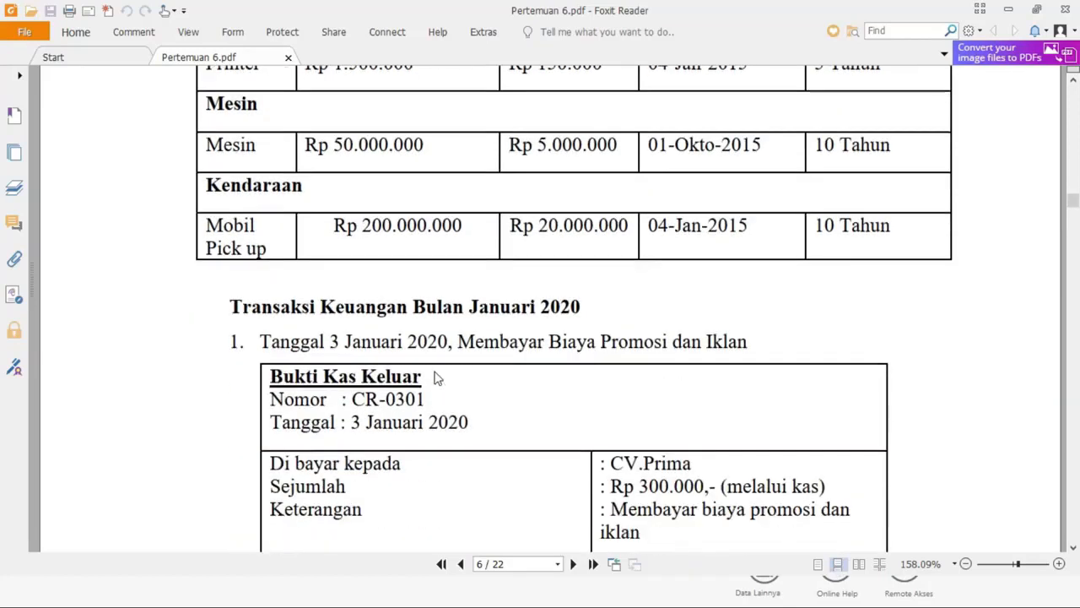
pyautogui.scroll(-4, 437, 377)
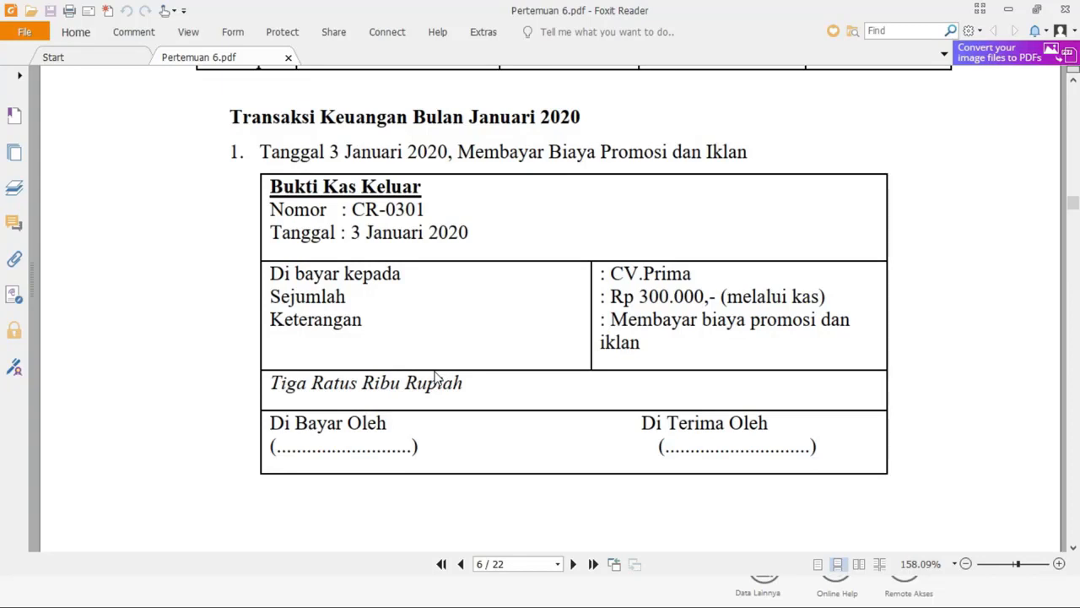
pyautogui.hotkey('alt', 'Tab')
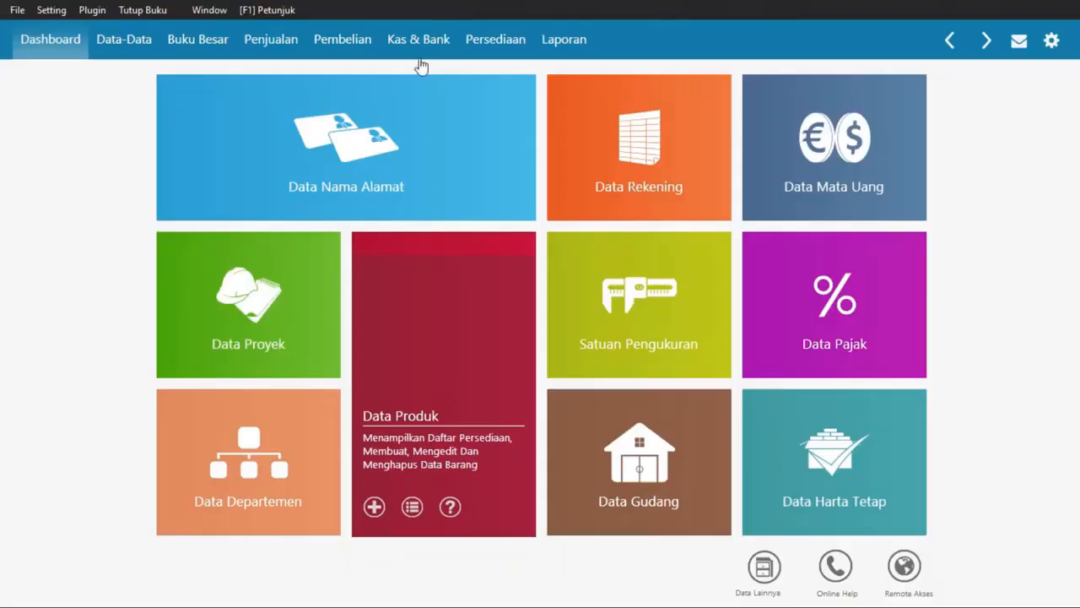
pyautogui.click(412, 52)
pyautogui.moveTo(212, 356)
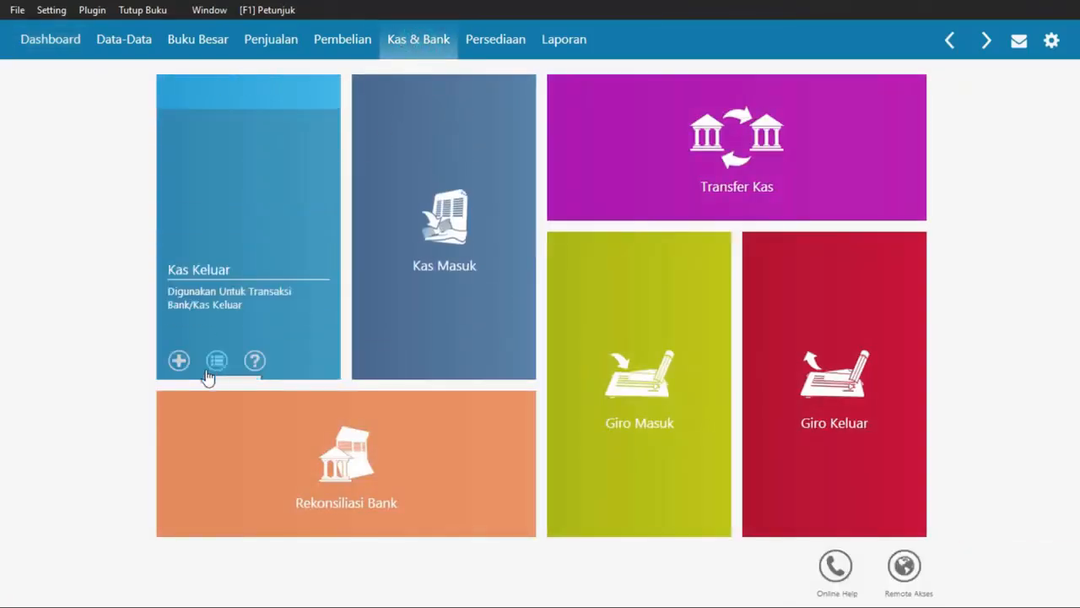
pyautogui.click(179, 350)
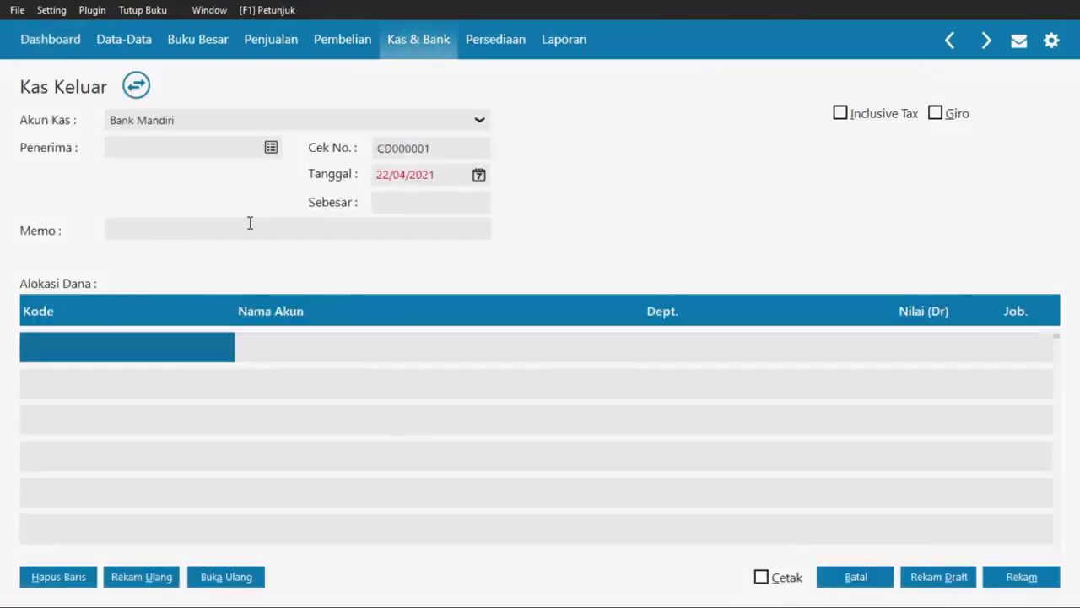
# - Check the payment source in the PDF and set the cash-out entry's cash account to Kas
pyautogui.hotkey('alt', 'Tab')
pyautogui.hotkey('alt', 'Tab')
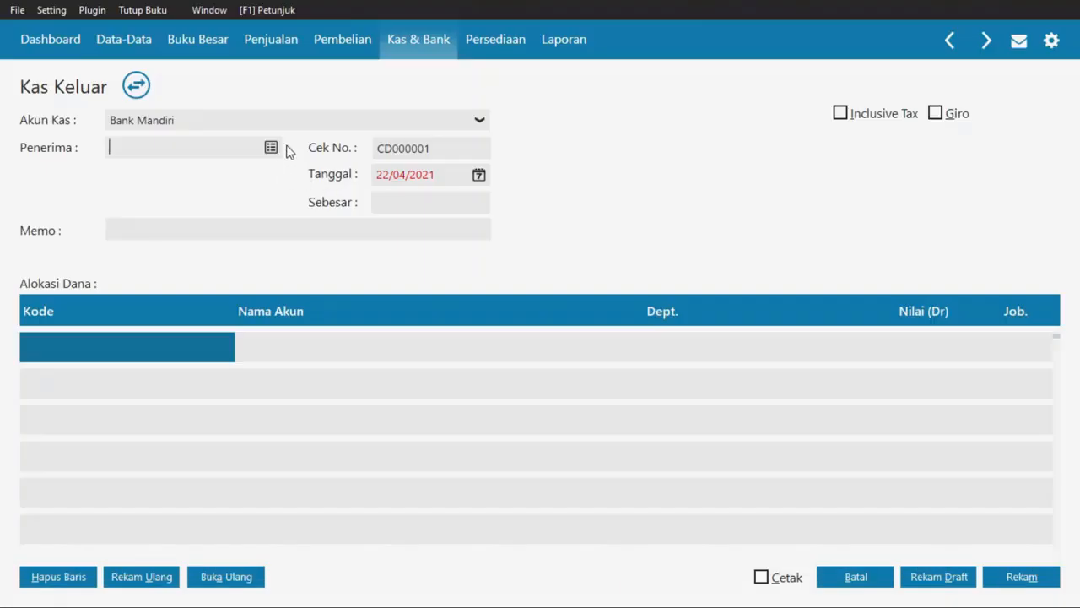
pyautogui.hotkey('alt', 'Tab')
pyautogui.hotkey('alt', 'Tab')
pyautogui.click(479, 123)
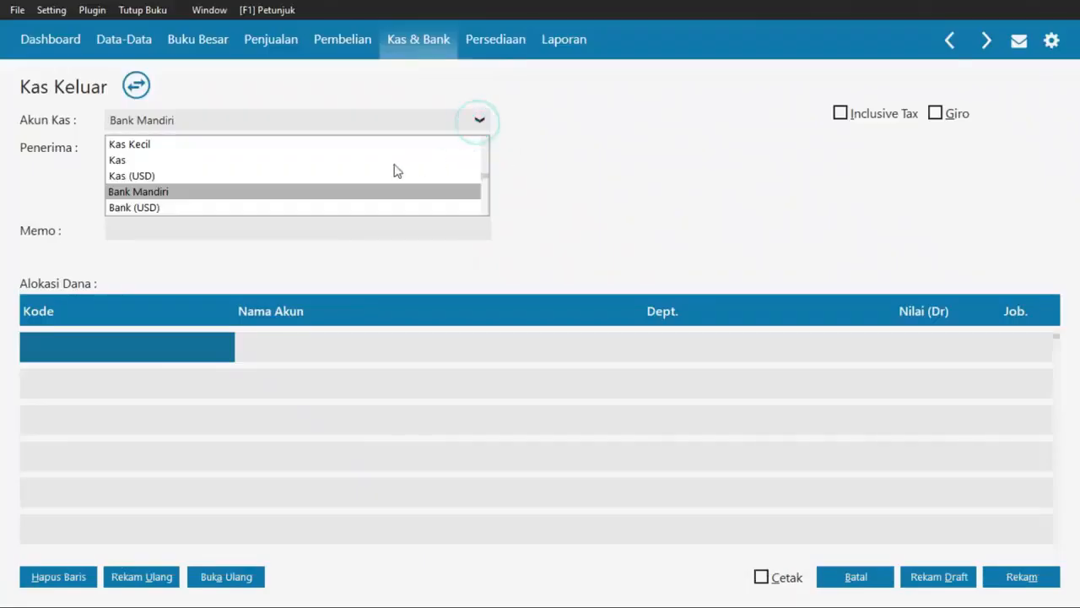
pyautogui.click(184, 160)
# - Copy the payee CV.Prima from the PDF and start a new name record from the entry's recipient list
pyautogui.hotkey('alt', 'Tab')
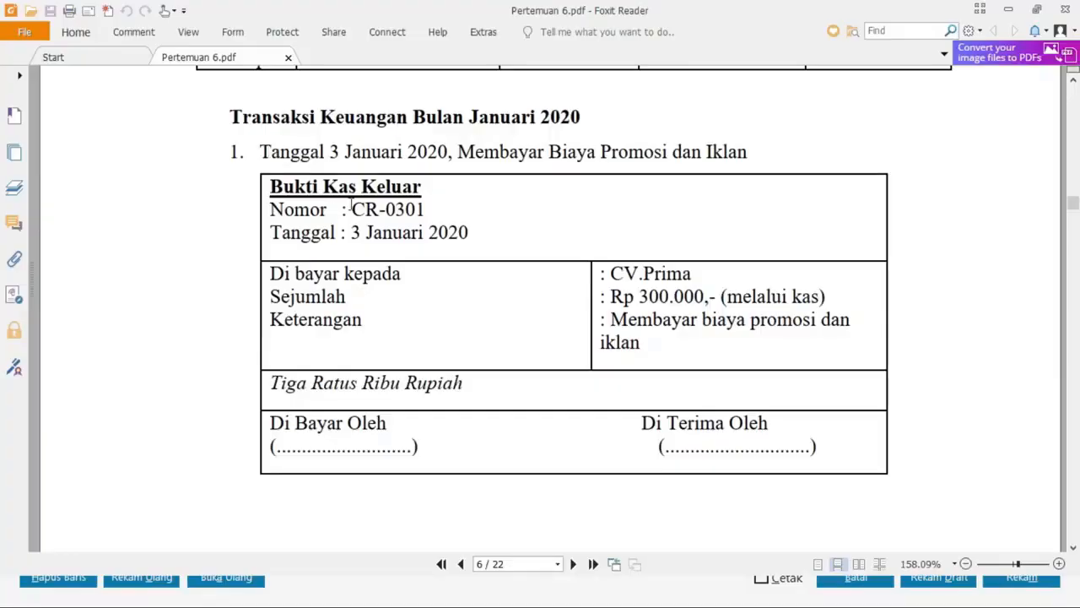
pyautogui.moveTo(697, 277); pyautogui.dragTo(610, 277)
pyautogui.hotkey('alt', 'Tab')
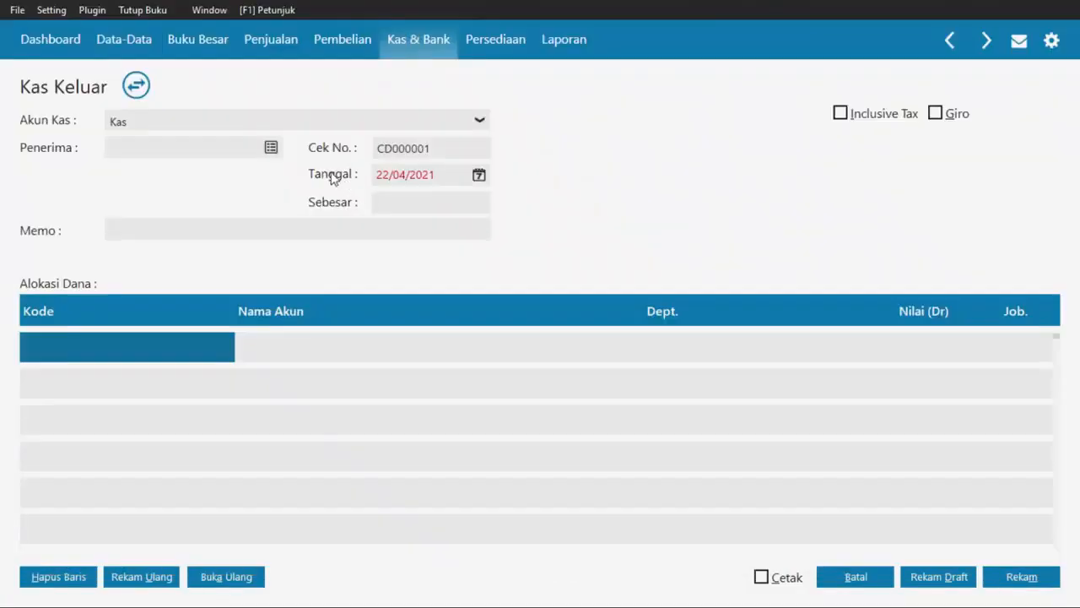
pyautogui.click(271, 149)
pyautogui.click(494, 329)
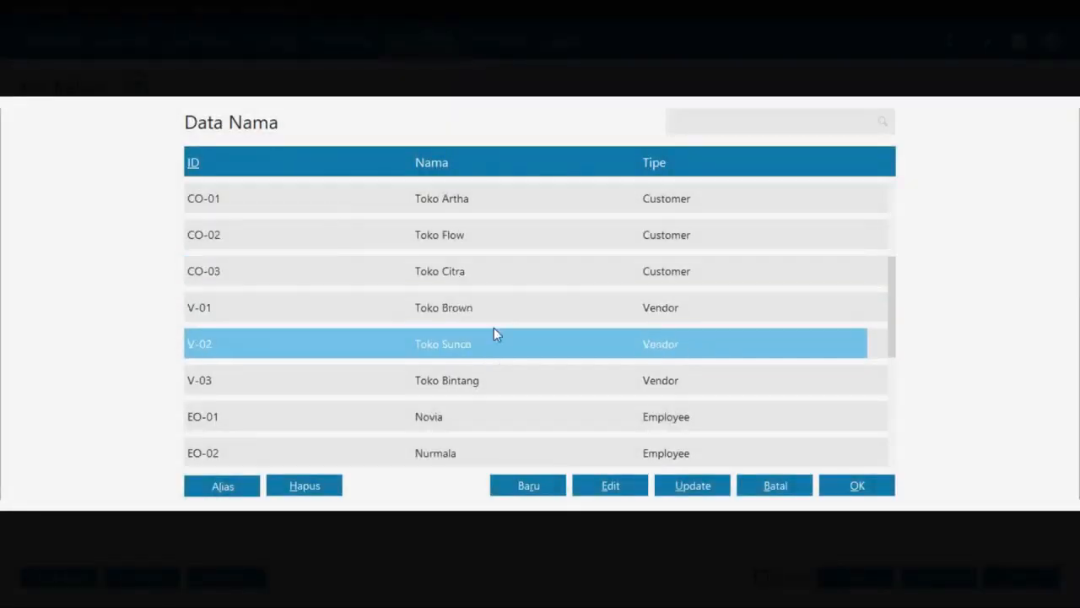
pyautogui.press('End')
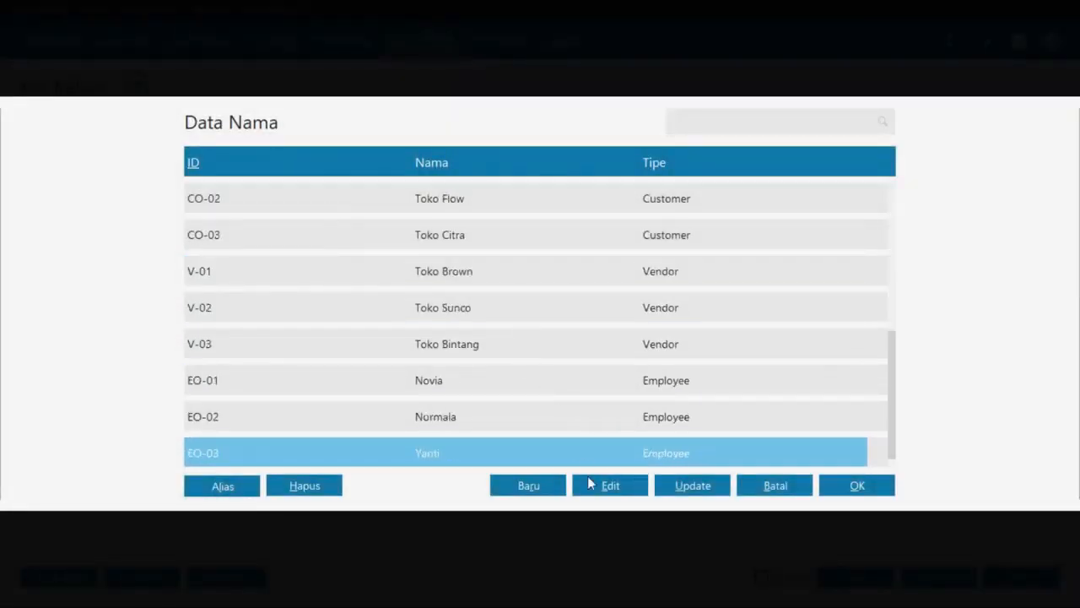
pyautogui.click(543, 493)
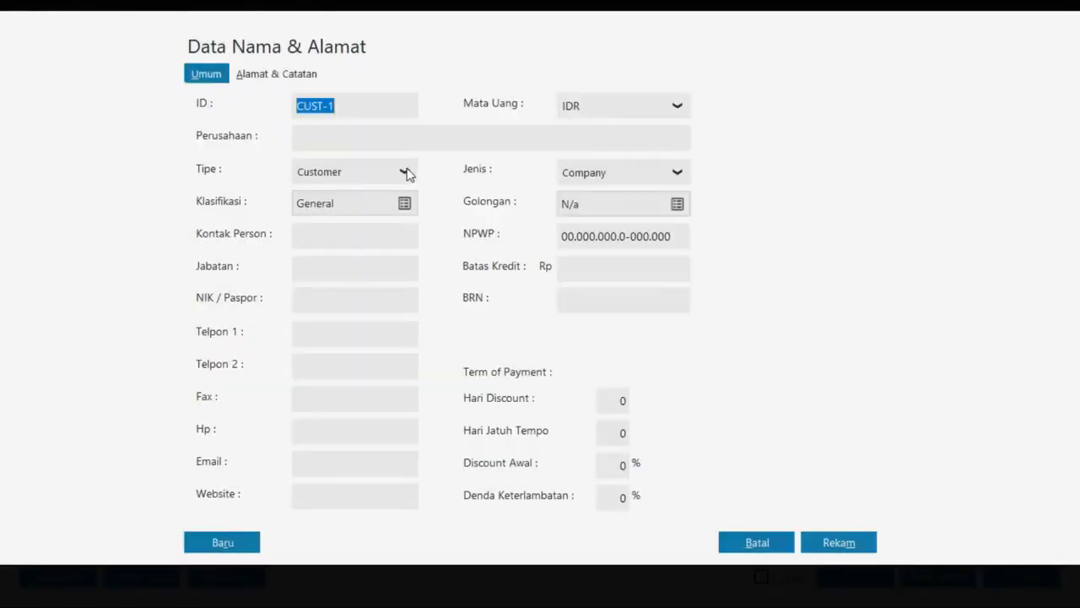
# - Save the new name as type Others with ID O-01 and company CV.Prima, and choose it as the payment's recipient
pyautogui.click(405, 172)
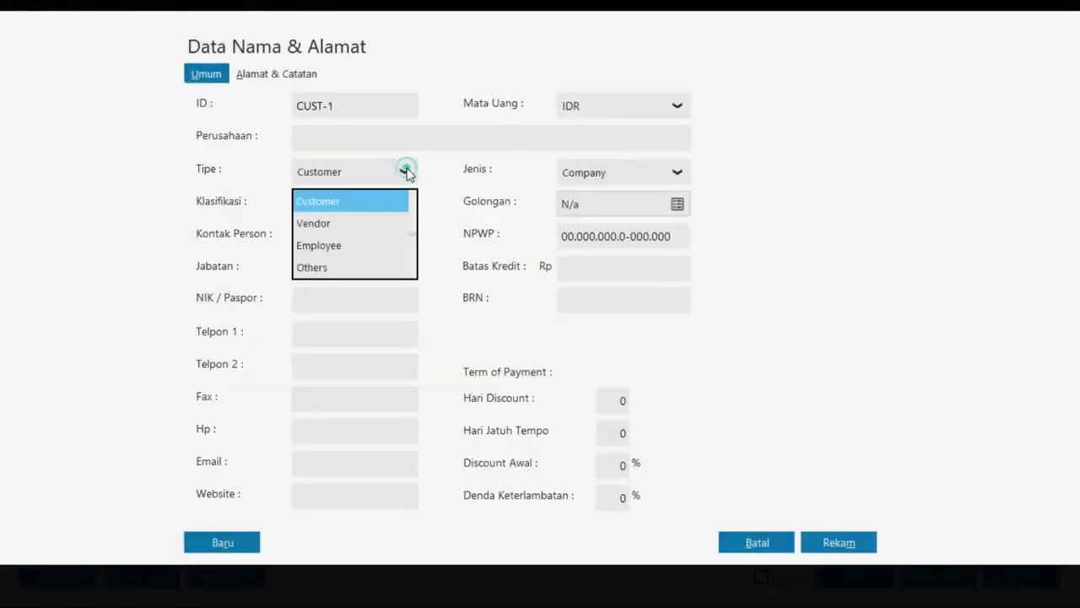
pyautogui.click(351, 265)
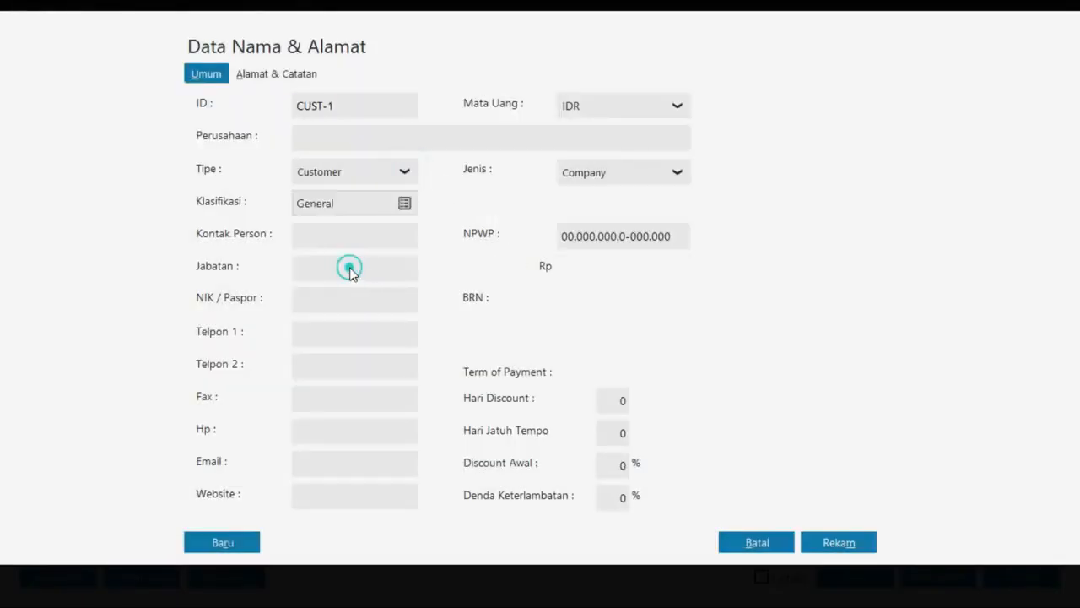
pyautogui.doubleClick(361, 111)
pyautogui.press('BackSpace')
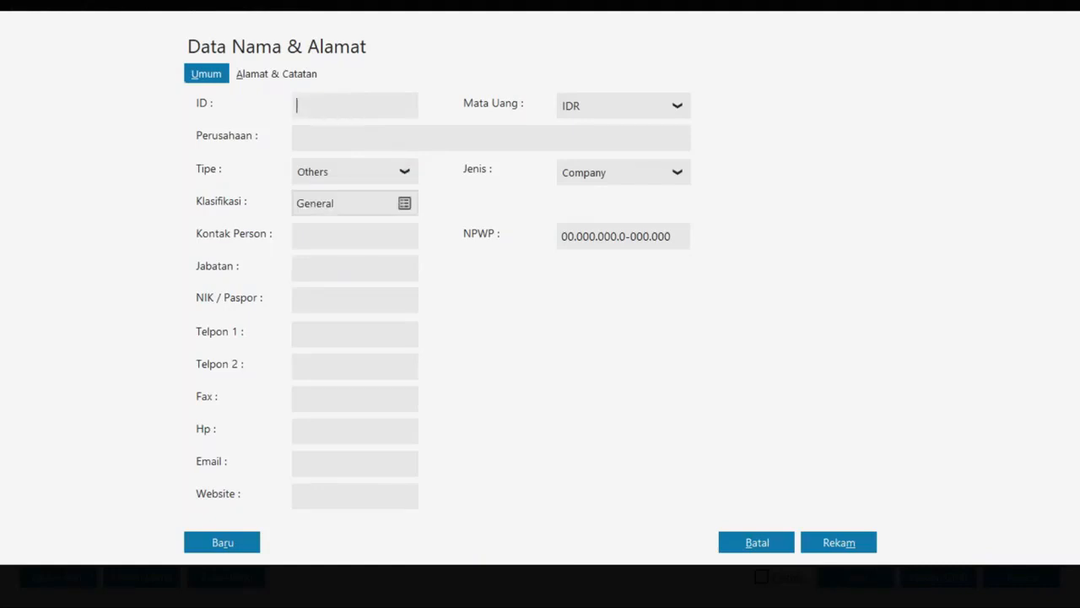
pyautogui.click(368, 148)
pyautogui.write('CV.Prima')
pyautogui.click(829, 537)
pyautogui.click(752, 394)
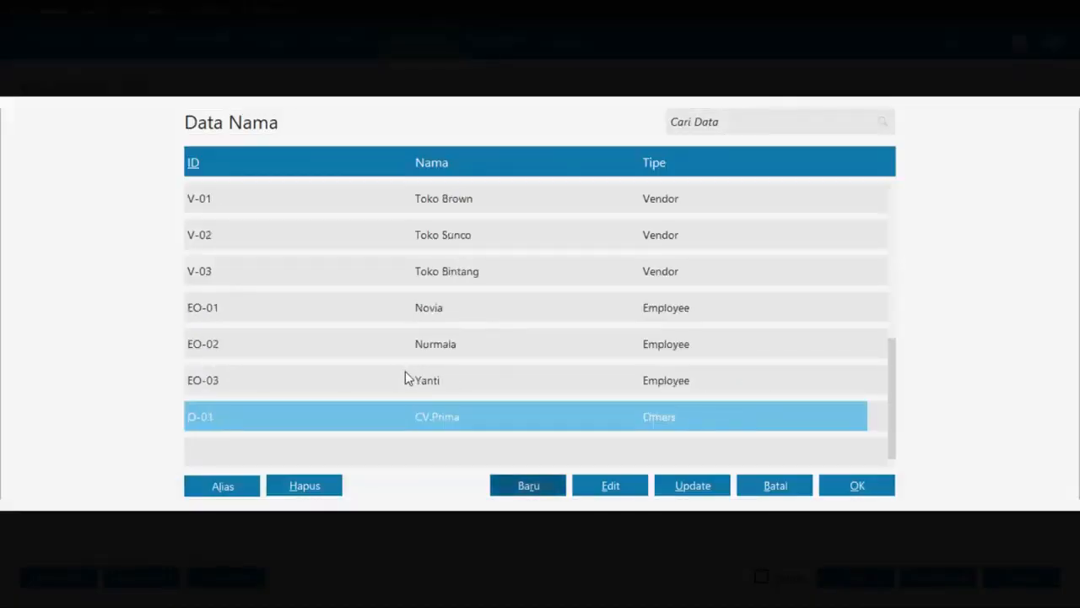
pyautogui.doubleClick(409, 414)
# - Copy the voucher number CR-0301 from the PDF into the cash-out entry's check number
pyautogui.hotkey('alt', 'Tab')
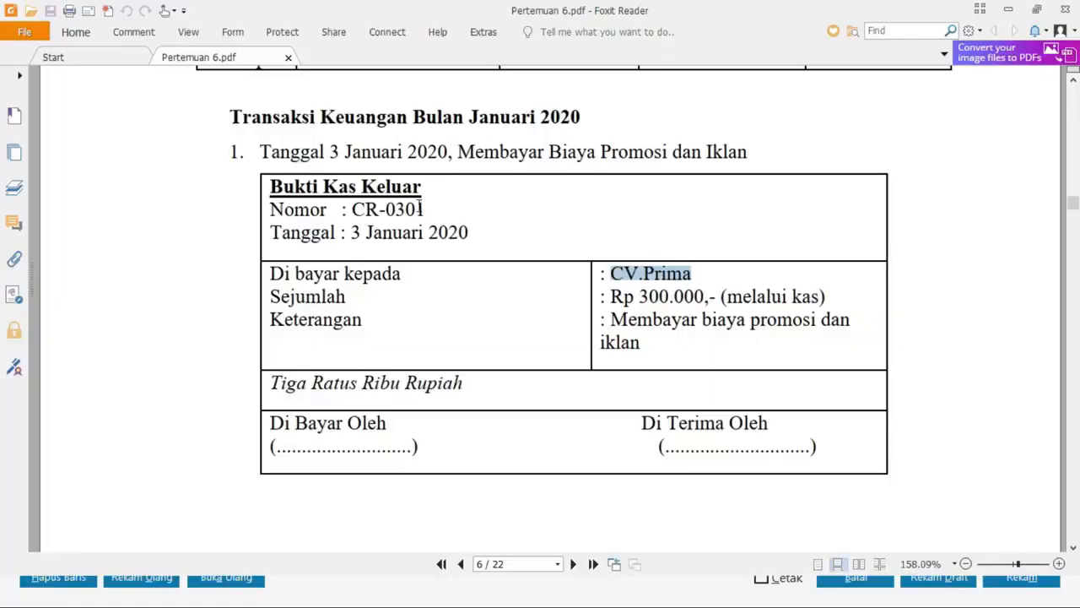
pyautogui.moveTo(424, 210); pyautogui.dragTo(349, 211)
pyautogui.hotkey('ctrl', 'c')
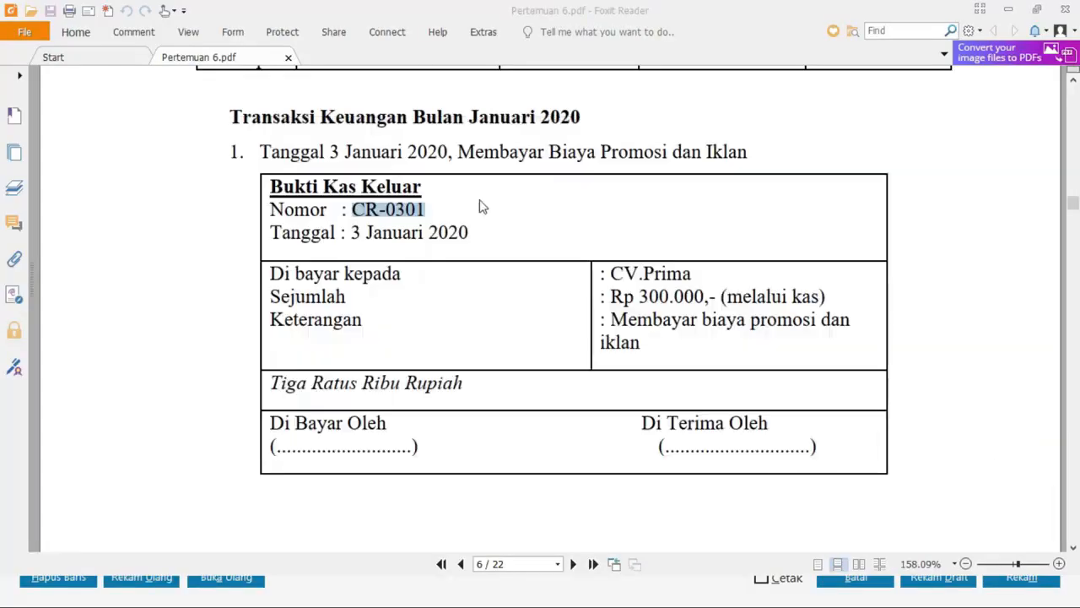
pyautogui.hotkey('alt', 'Tab')
pyautogui.click(439, 148)
pyautogui.hotkey('ctrl', 'v')
# - Set the cash-out entry's date to 03/01/2020, following the voucher in the PDF
pyautogui.hotkey('alt', 'Tab')
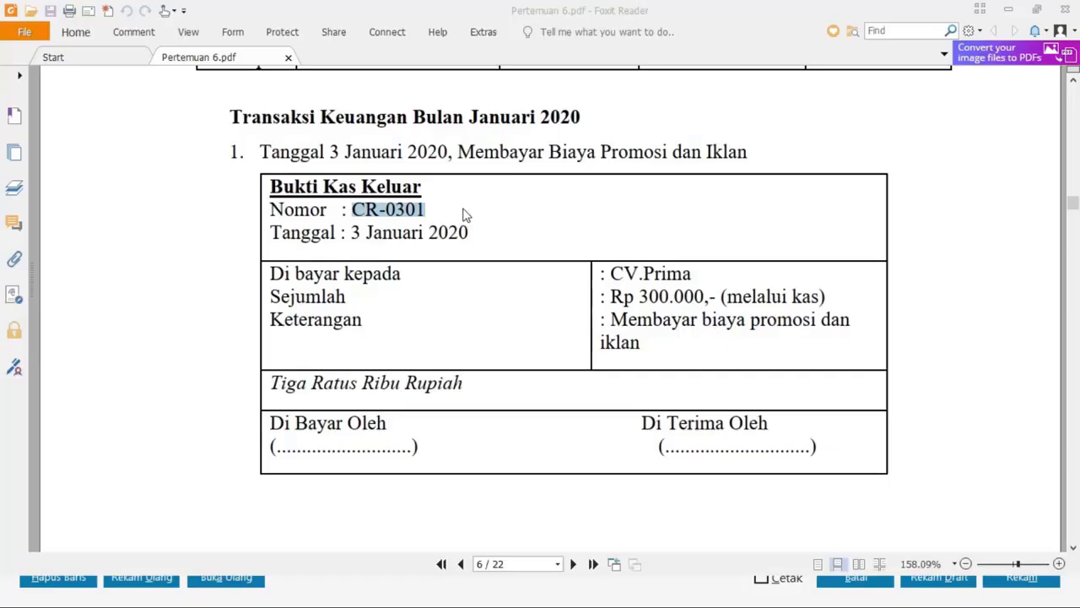
pyautogui.hotkey('alt', 'Tab')
pyautogui.click(449, 179)
pyautogui.write('03/01/2020')
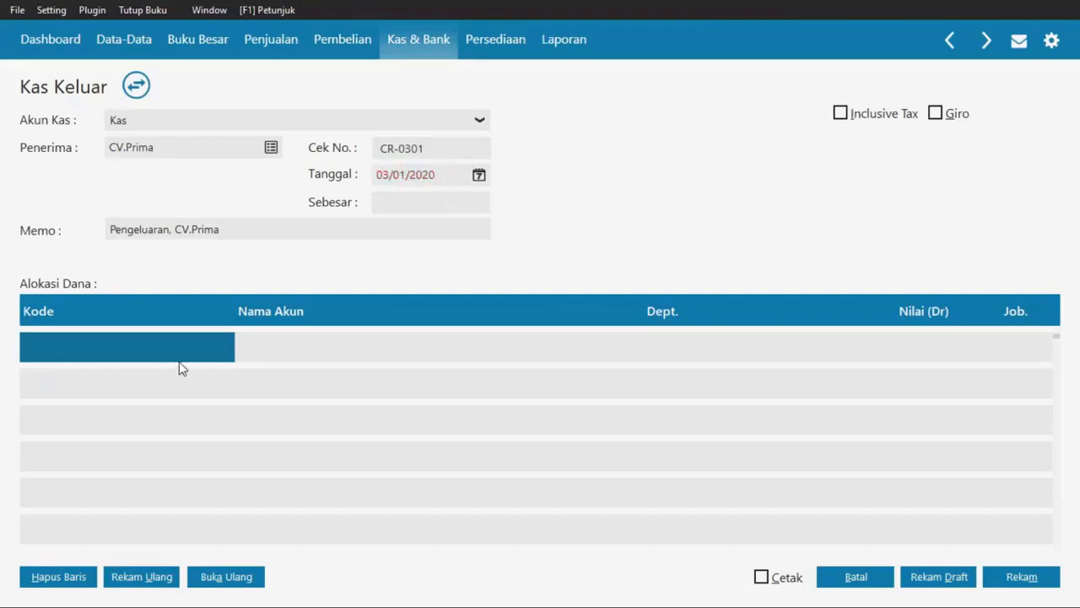
# - Allocate the cash payment to the account 610000010 Beban Iklan & Promosi, following the voucher's description in the PDF
pyautogui.doubleClick(161, 350)
pyautogui.hotkey('alt', 'Tab')
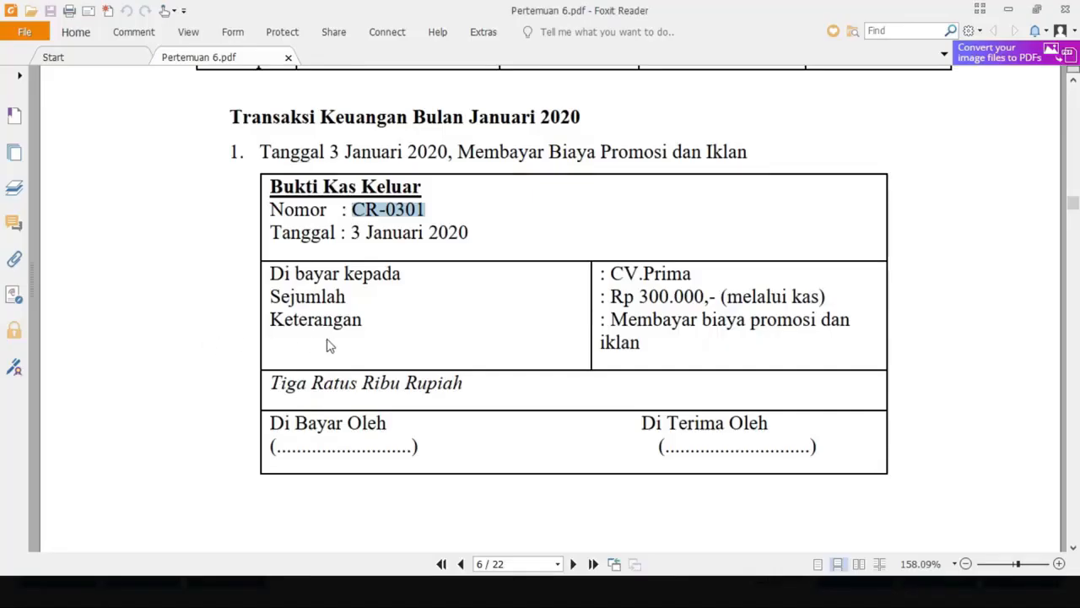
pyautogui.hotkey('alt', 'Tab')
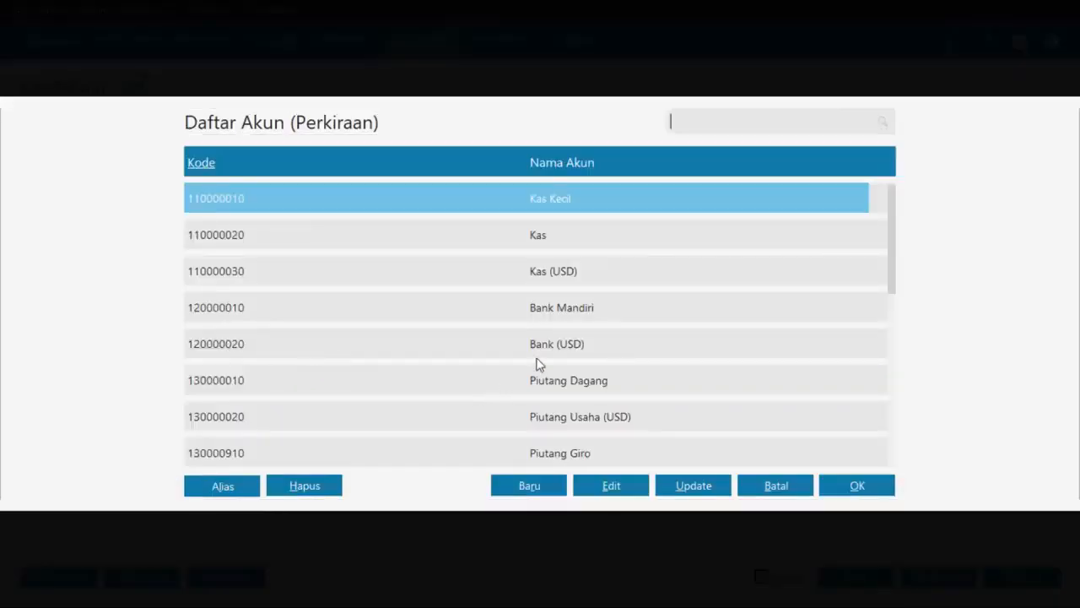
pyautogui.press('Down')
pyautogui.press('Down')
pyautogui.press('Down')
pyautogui.press('Down')
pyautogui.press('Down')
pyautogui.press('Down')
pyautogui.press('Down')
pyautogui.press('Down')
pyautogui.press('Down')
pyautogui.press('Down')
pyautogui.press('Down')
pyautogui.press('Down')
pyautogui.press('Down')
pyautogui.press('Down')
pyautogui.press('Down')
pyautogui.press('Down')
pyautogui.press('Down')
pyautogui.press('Down')
pyautogui.press('Down')
pyautogui.press('Down')
pyautogui.press('Down')
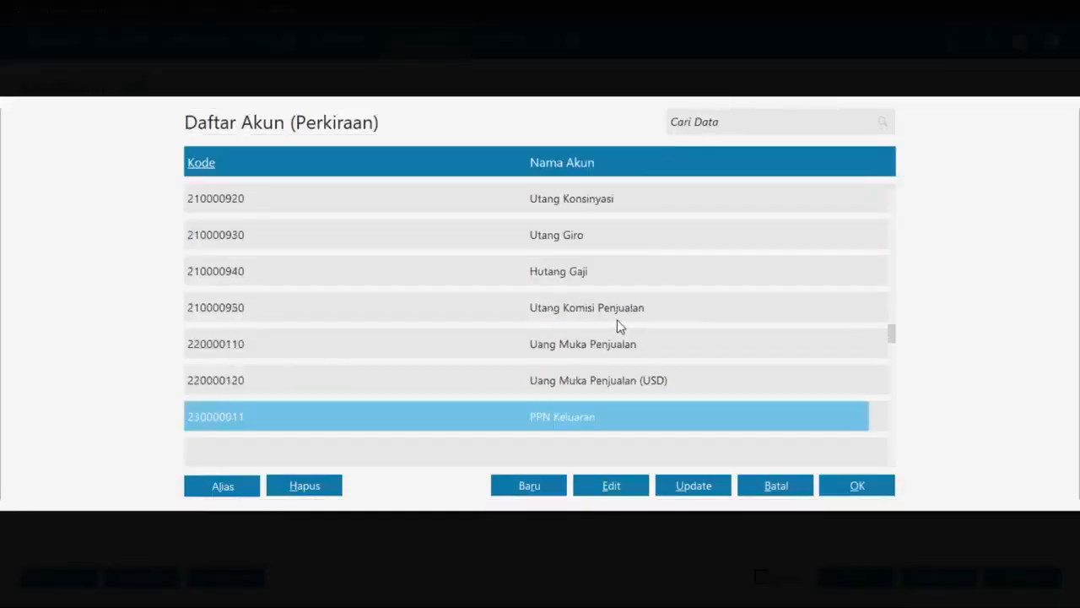
pyautogui.press('Down')
pyautogui.press('Down')
pyautogui.press('Down')
pyautogui.press('Down')
pyautogui.press('Down')
pyautogui.press('Down')
pyautogui.press('Down')
pyautogui.press('Down')
pyautogui.press('Down')
pyautogui.press('Down')
pyautogui.press('Down')
pyautogui.press('Down')
pyautogui.press('Down')
pyautogui.press('Down')
pyautogui.press('Down')
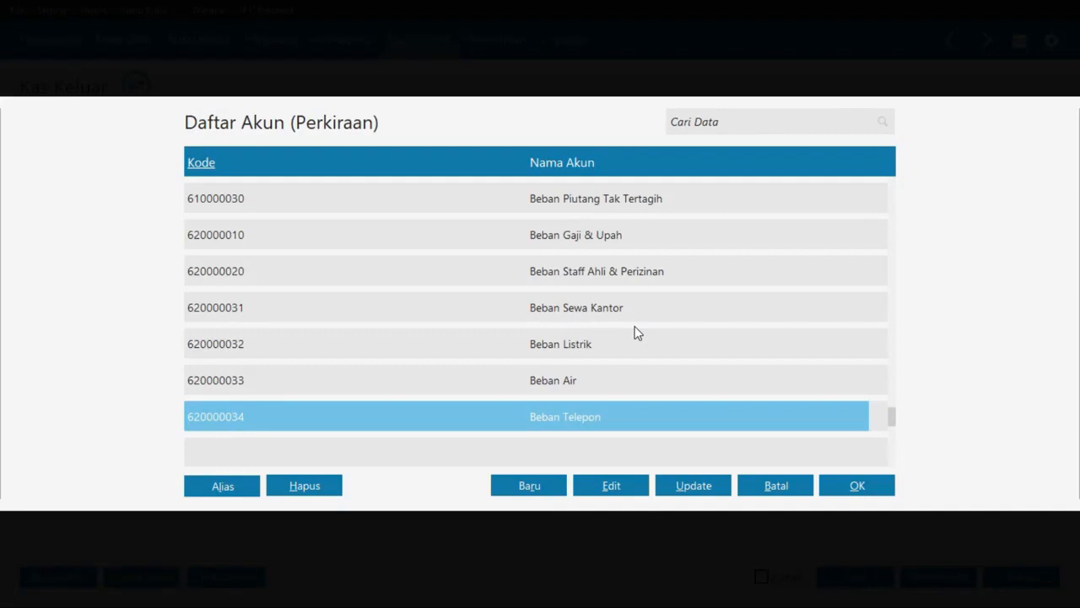
pyautogui.press('Up')
pyautogui.press('Up')
pyautogui.press('Up')
pyautogui.press('Up')
pyautogui.press('Up')
pyautogui.press('Up')
pyautogui.press('Up')
pyautogui.press('Up')
pyautogui.press('Up')
pyautogui.press('Up')
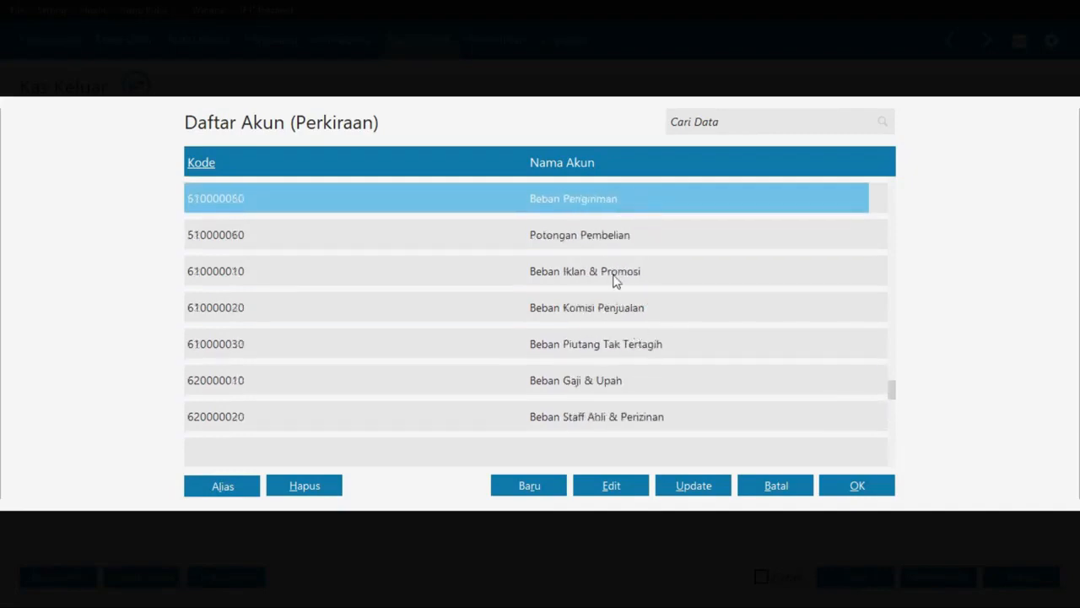
pyautogui.doubleClick(616, 278)
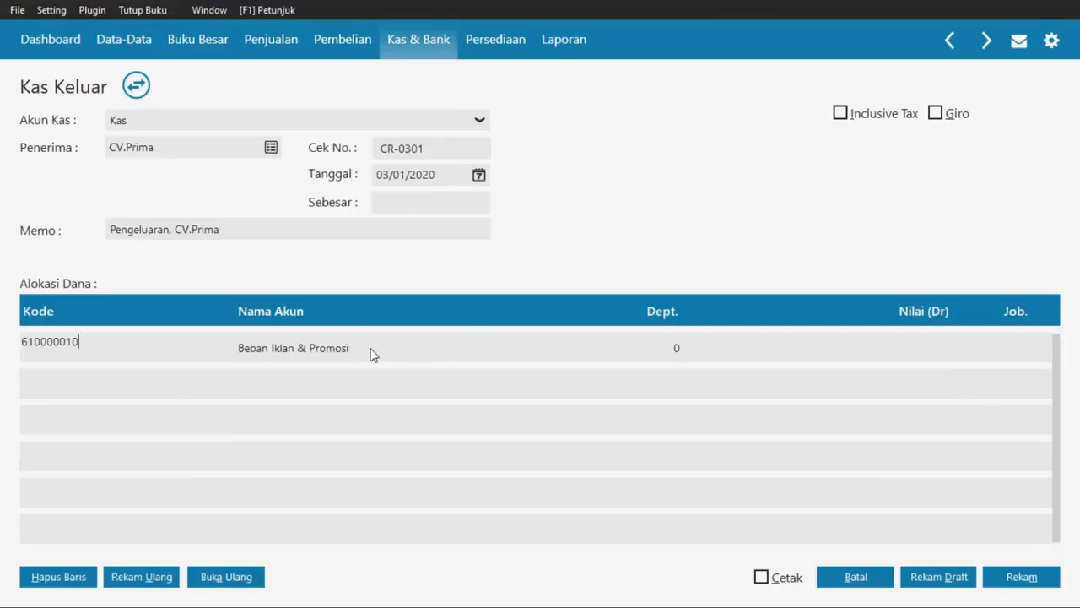
# - Replace the cash-out entry's memo with the PDF voucher's description, "Membayar biaya promosi dan iklan"
pyautogui.hotkey('alt', 'Tab')
pyautogui.moveTo(650, 348); pyautogui.dragTo(611, 322)
pyautogui.hotkey('alt', 'Tab')
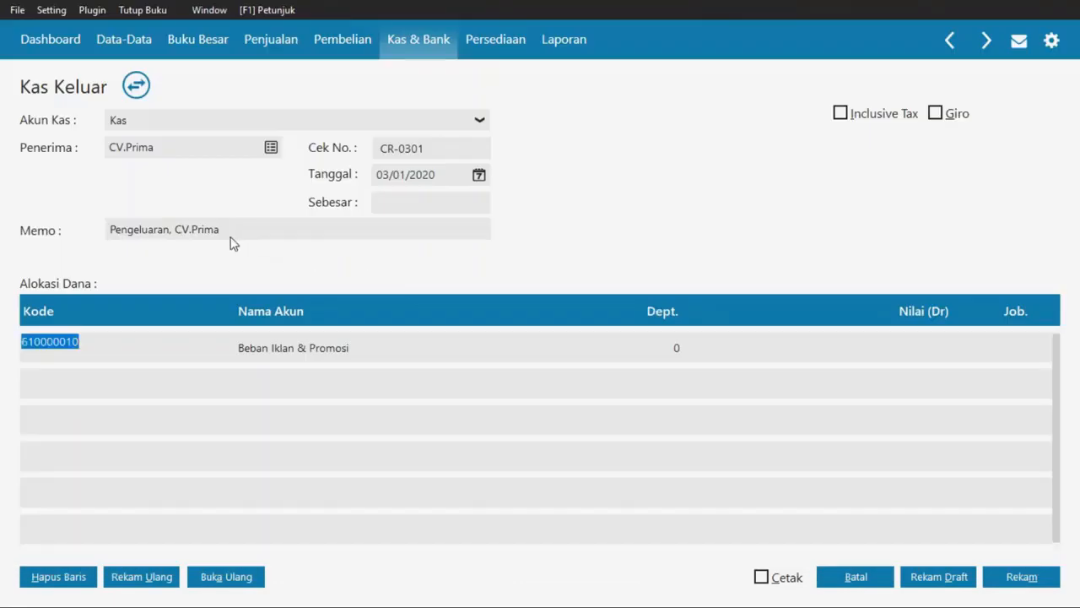
pyautogui.click(231, 235)
pyautogui.write('iklan')
pyautogui.hotkey('alt', 'Tab')
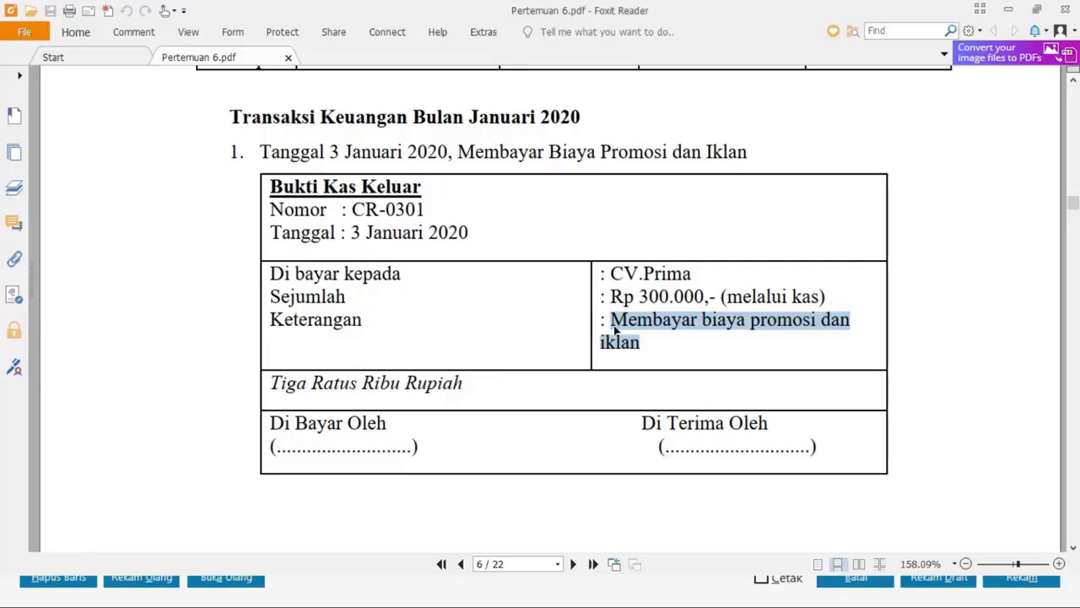
pyautogui.click(617, 319)
pyautogui.moveTo(611, 319); pyautogui.dragTo(844, 319)
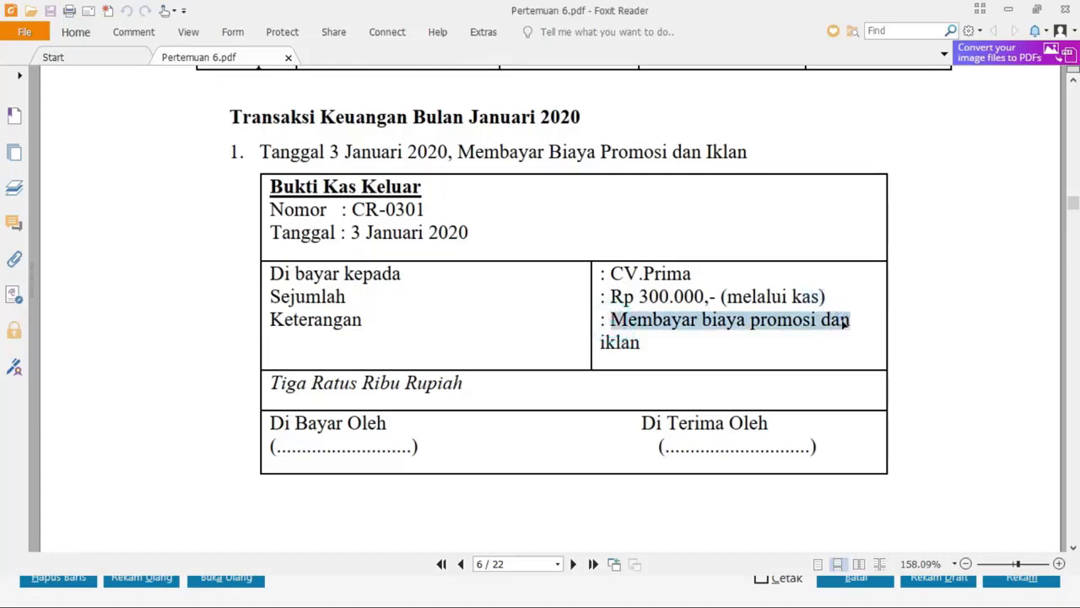
pyautogui.hotkey('ctrl', 'c')
pyautogui.hotkey('alt', 'Tab')
pyautogui.hotkey('ctrl', 'v')
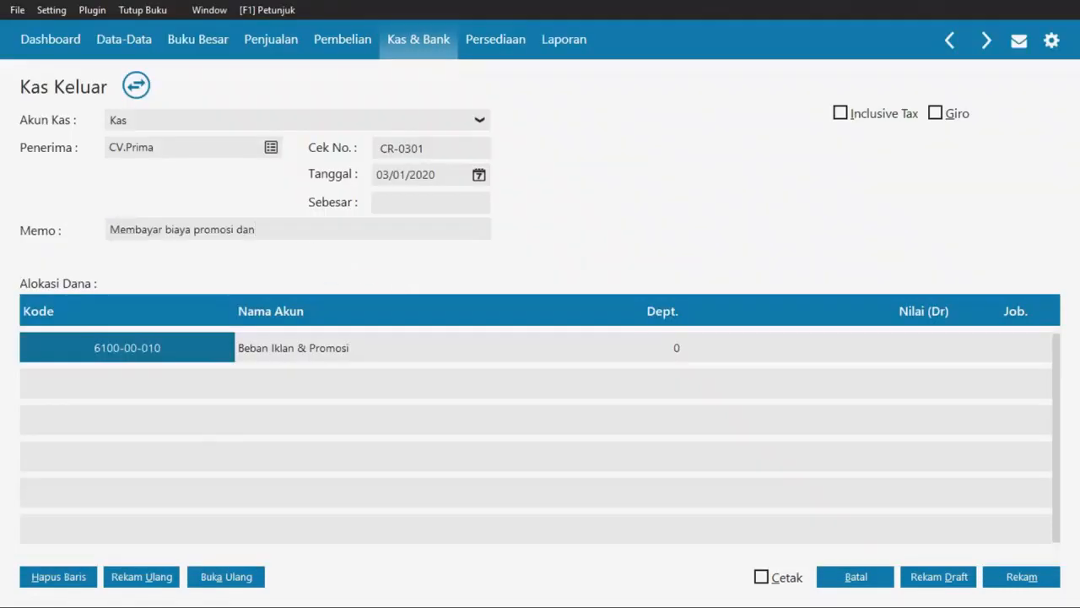
pyautogui.write('i')
pyautogui.press('BackSpace')
pyautogui.press('BackSpace')
# - Set the value of the Beban Iklan & Promosi allocation to Rp 300,000 and fill in the payment's total with the same amount
pyautogui.click(919, 348)
pyautogui.hotkey('alt', 'Tab')
pyautogui.hotkey('alt', 'Tab')
pyautogui.write('300')
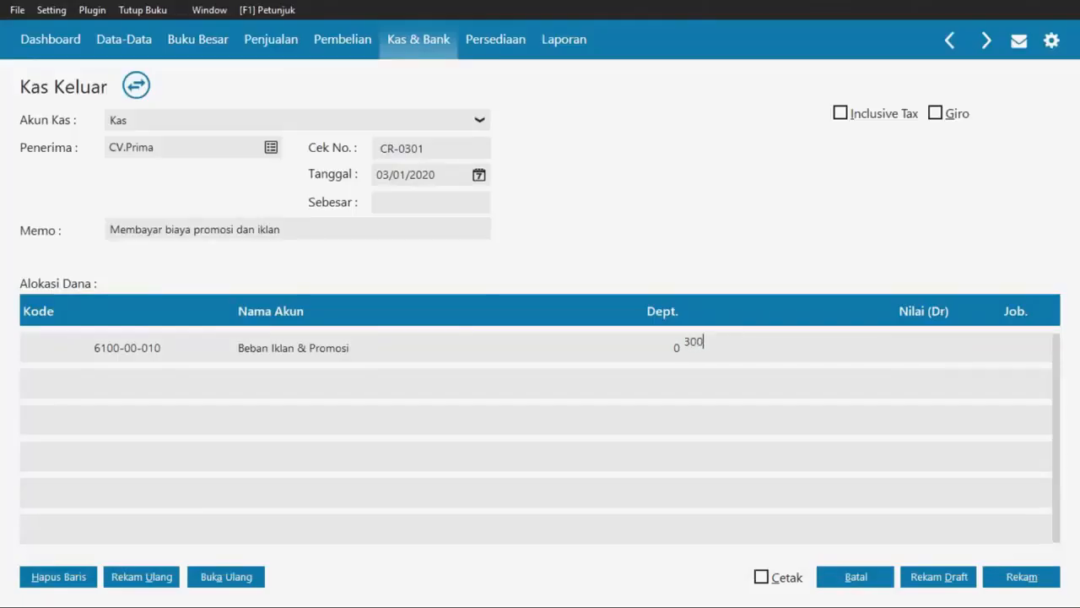
pyautogui.write('.0000')
pyautogui.press('Tab')
pyautogui.click(422, 202)
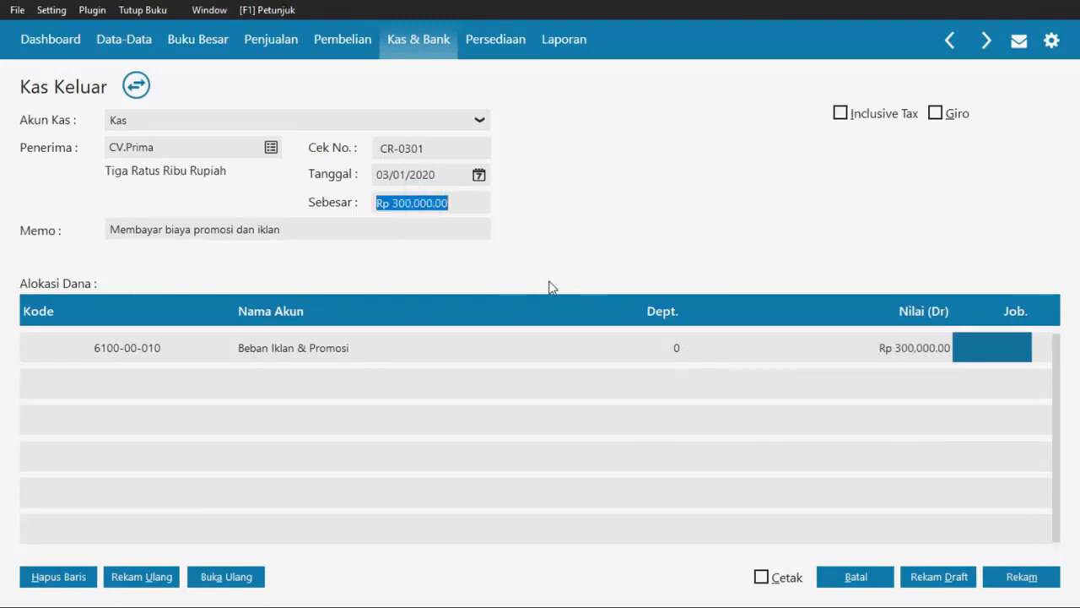
# - Check the cash-out entry against the voucher in the PDF and record it
pyautogui.hotkey('alt', 'Tab')
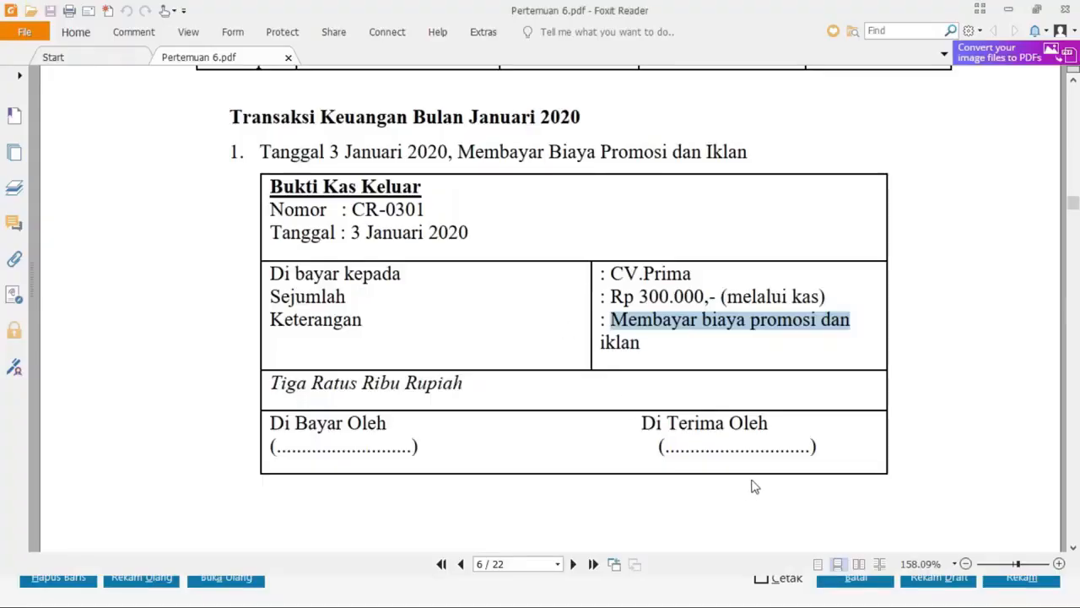
pyautogui.hotkey('alt', 'Tab')
pyautogui.click(1021, 576)
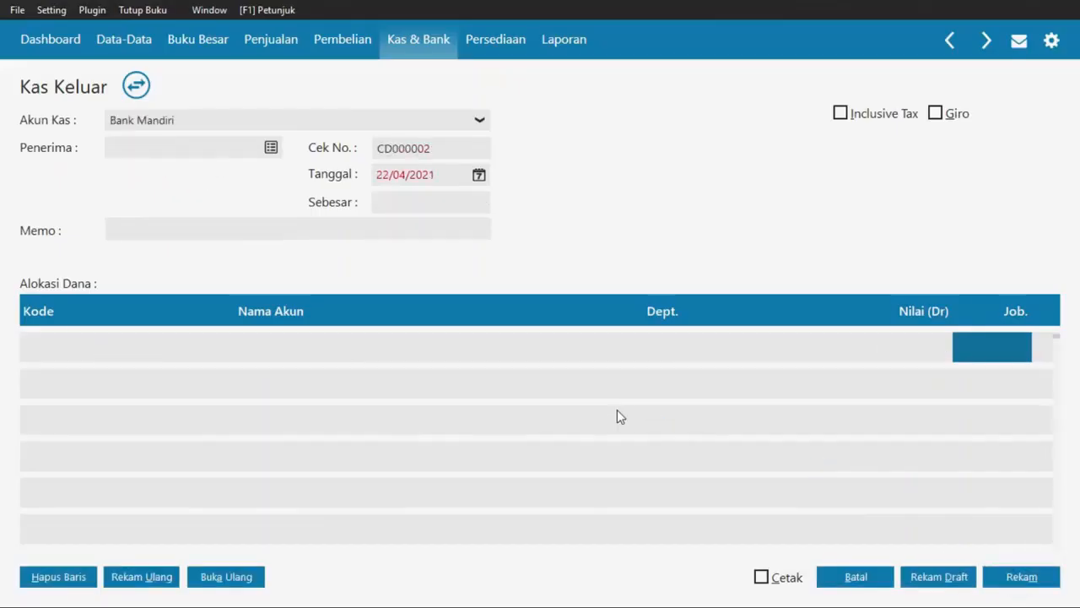
# - Look up transaction 2 of 6 January 2020 in the PDF, close the empty cash-out form and start a new sales invoice
pyautogui.hotkey('alt', 'Tab')
pyautogui.scroll(-10, 617, 414)
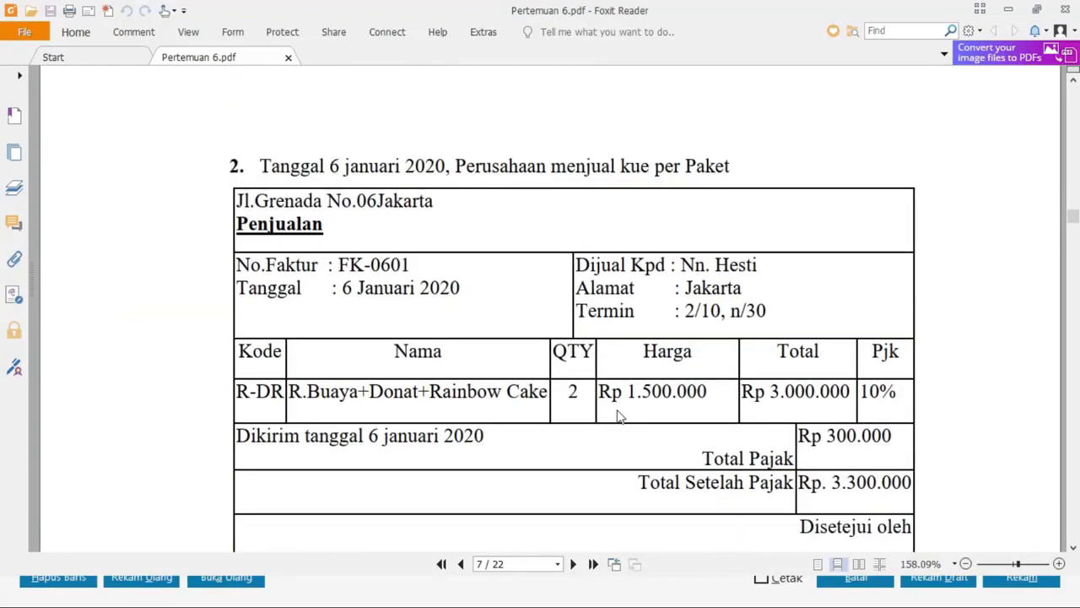
pyautogui.scroll(-2, 617, 415)
pyautogui.scroll(1, 617, 416)
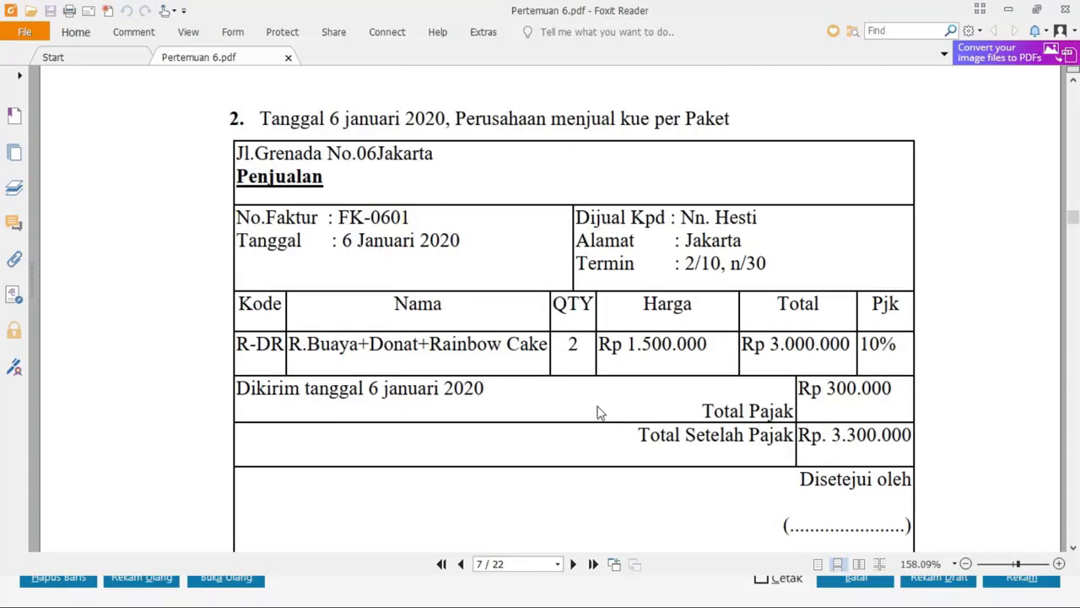
pyautogui.hotkey('alt', 'Tab')
pyautogui.click(856, 577)
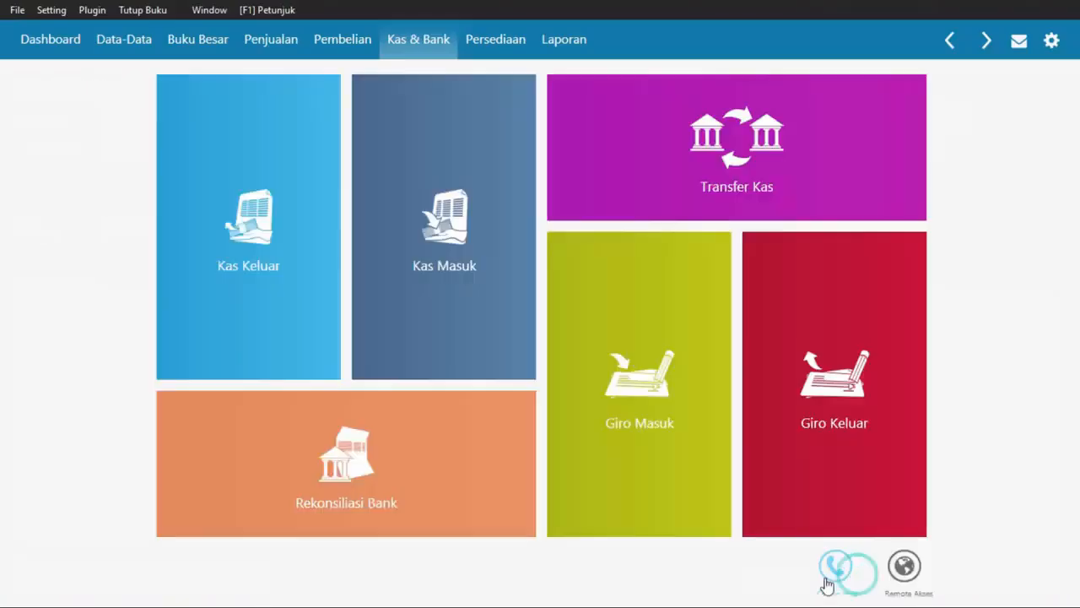
pyautogui.click(279, 51)
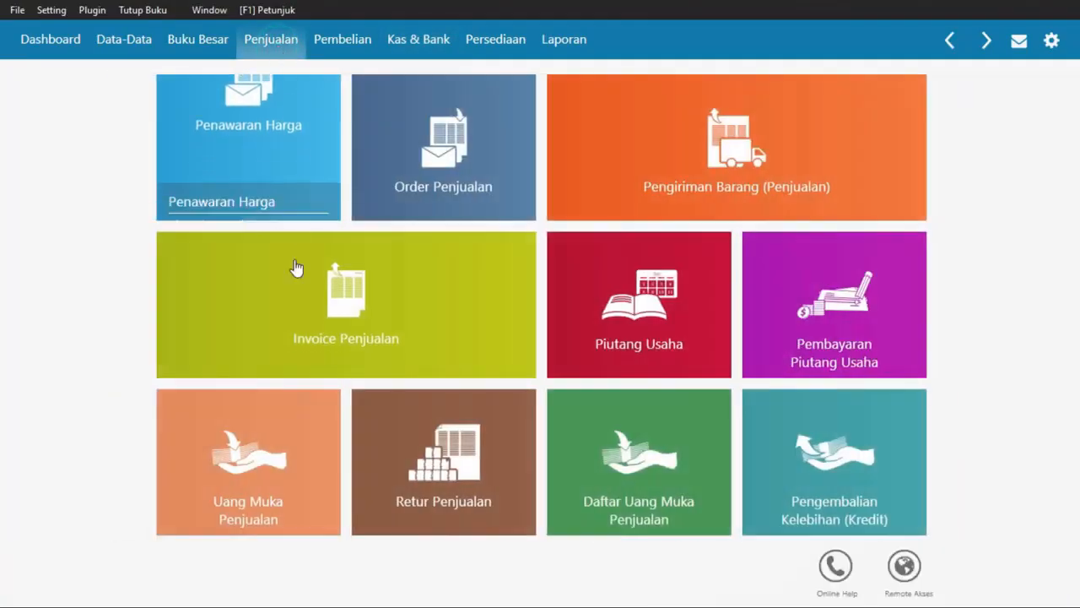
pyautogui.moveTo(179, 354)
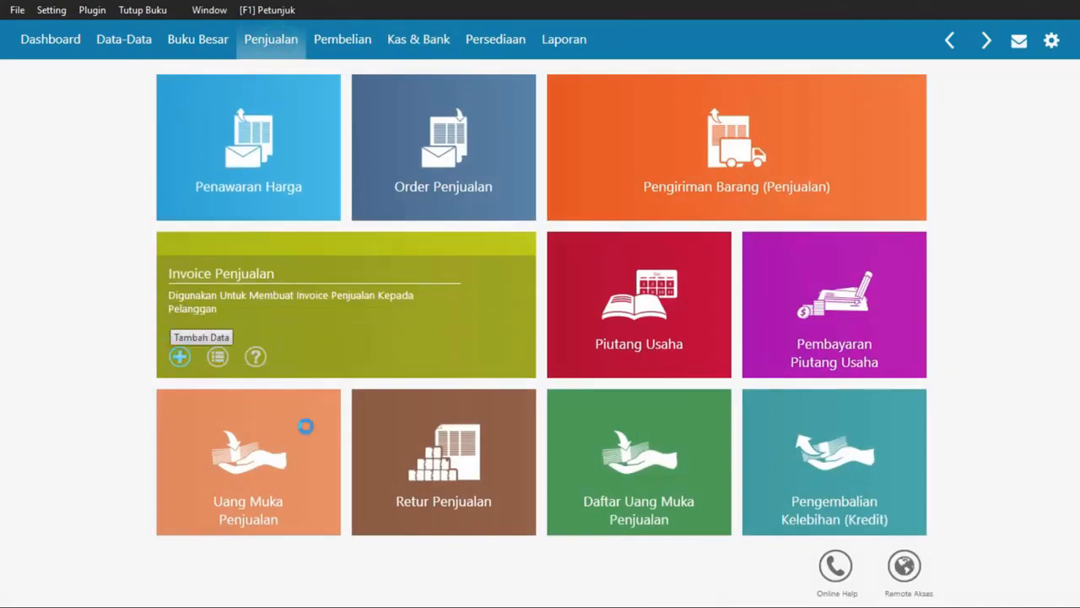
# - Start a new customer record from the sales invoice's customer list and set its ID to CO-04
pyautogui.hotkey('alt', 'Tab')
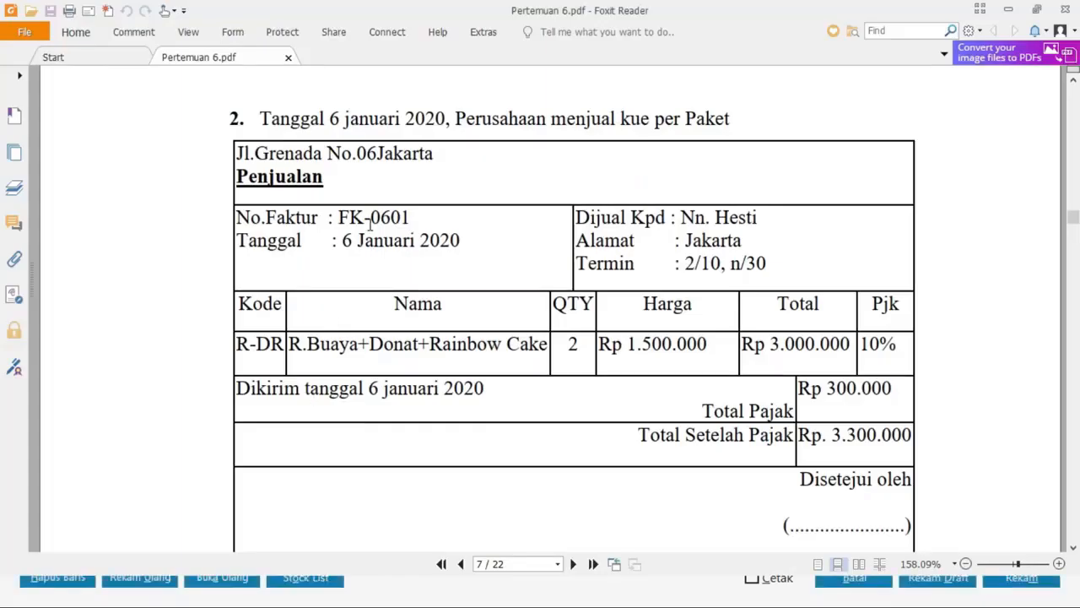
pyautogui.hotkey('alt', 'Tab')
pyautogui.click(163, 133)
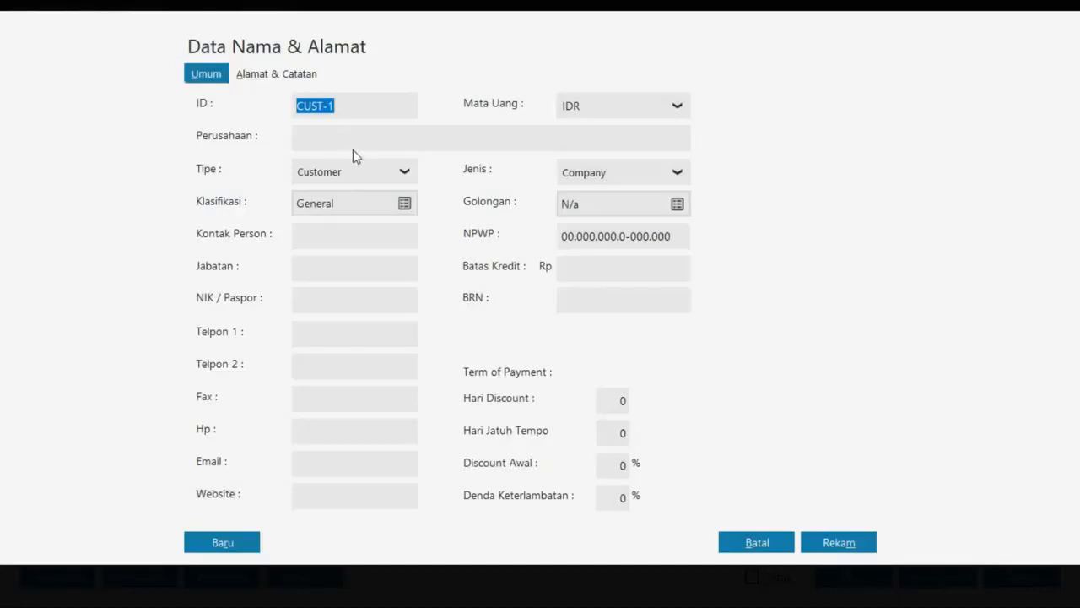
pyautogui.click(362, 138)
pyautogui.click(357, 107)
pyautogui.write('CO-04')
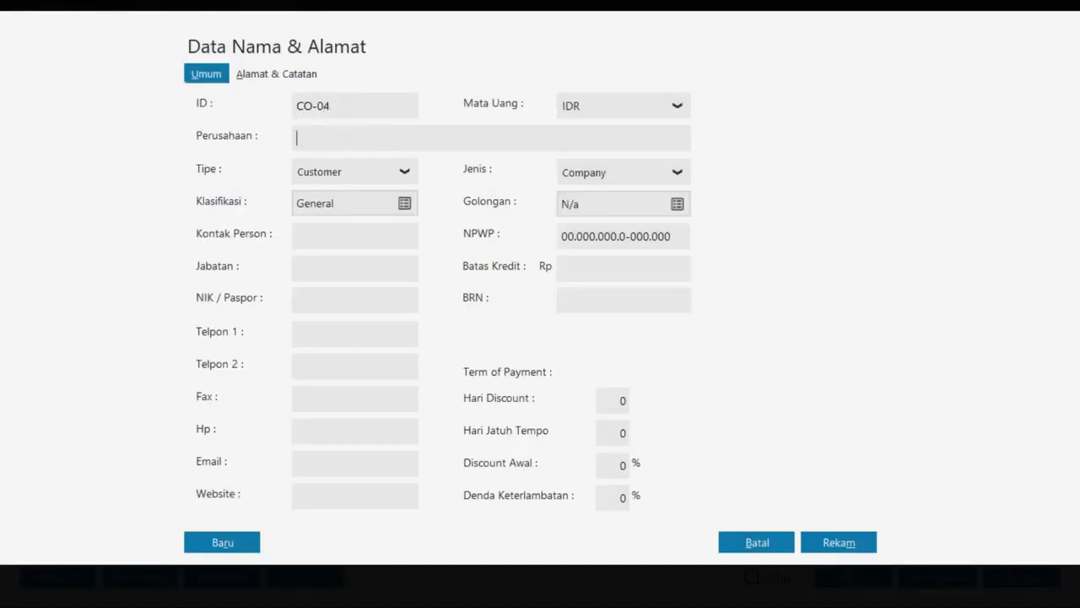
# - Copy the buyer's name from the PDF's sales voucher into the new customer record's company field
pyautogui.hotkey('alt', 'Tab')
pyautogui.moveTo(759, 218); pyautogui.dragTo(690, 217)
pyautogui.hotkey('ctrl', 'c')
pyautogui.hotkey('alt', 'Tab')
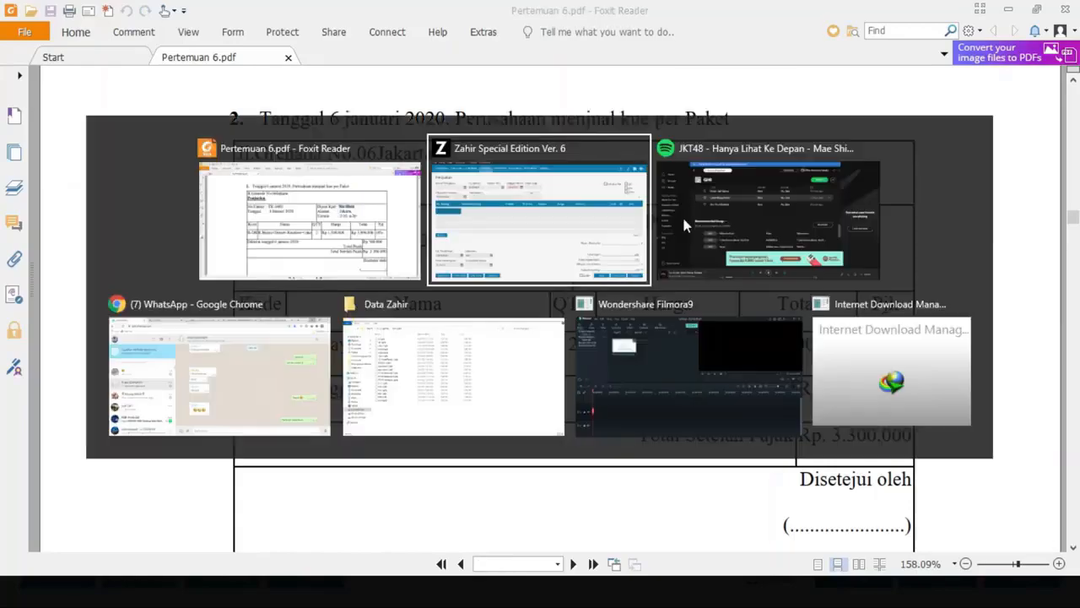
pyautogui.hotkey('ctrl', 'v')
# - Save the customer record without tax details and choose customer CO-04 for the sales invoice
pyautogui.hotkey('alt', 'Tab')
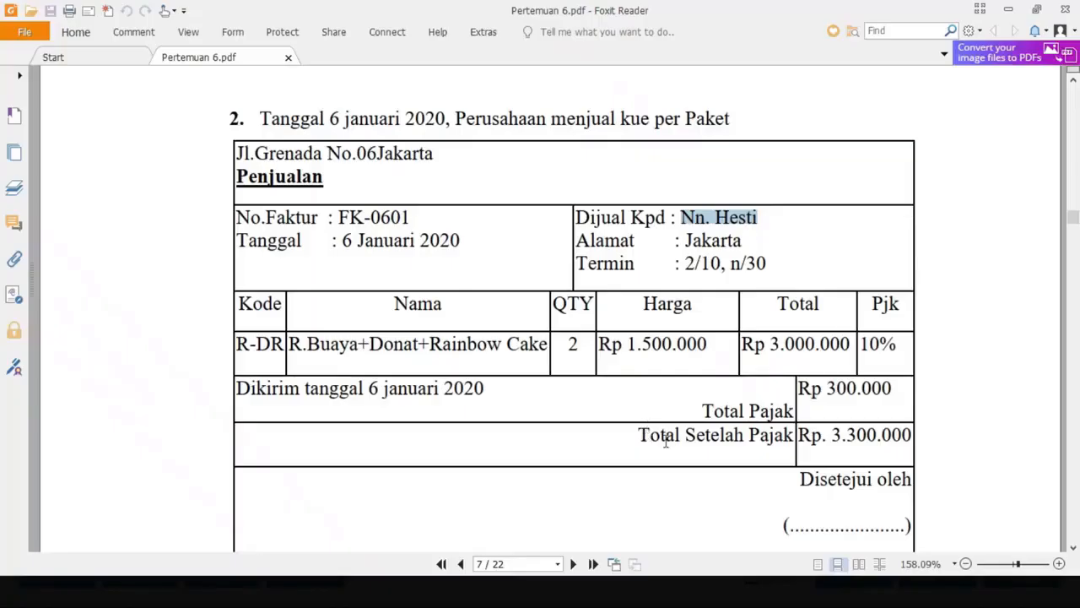
pyautogui.hotkey('alt', 'Tab')
pyautogui.click(829, 536)
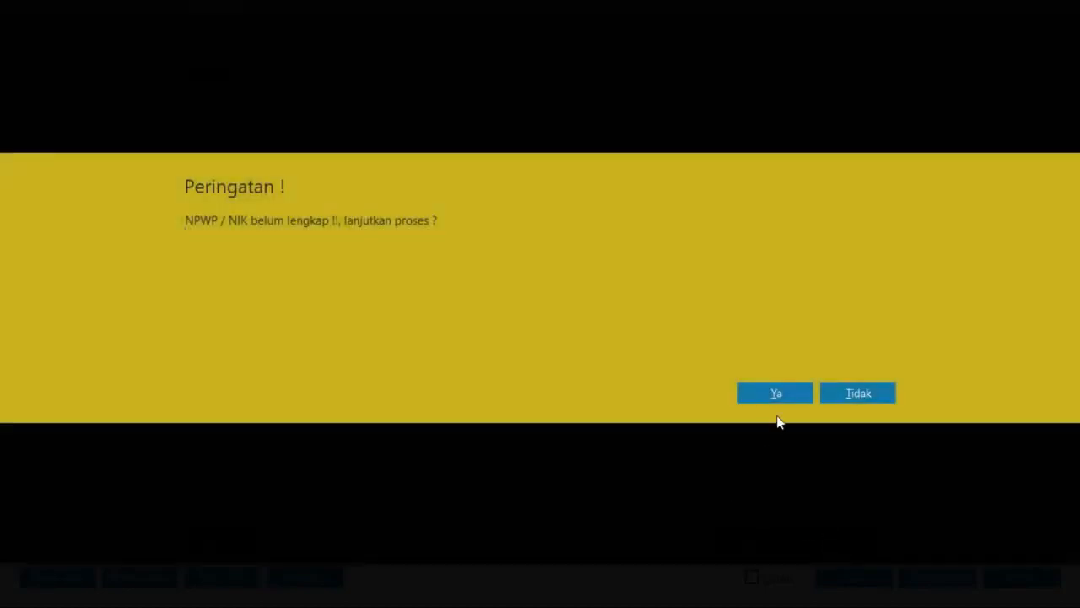
pyautogui.click(777, 395)
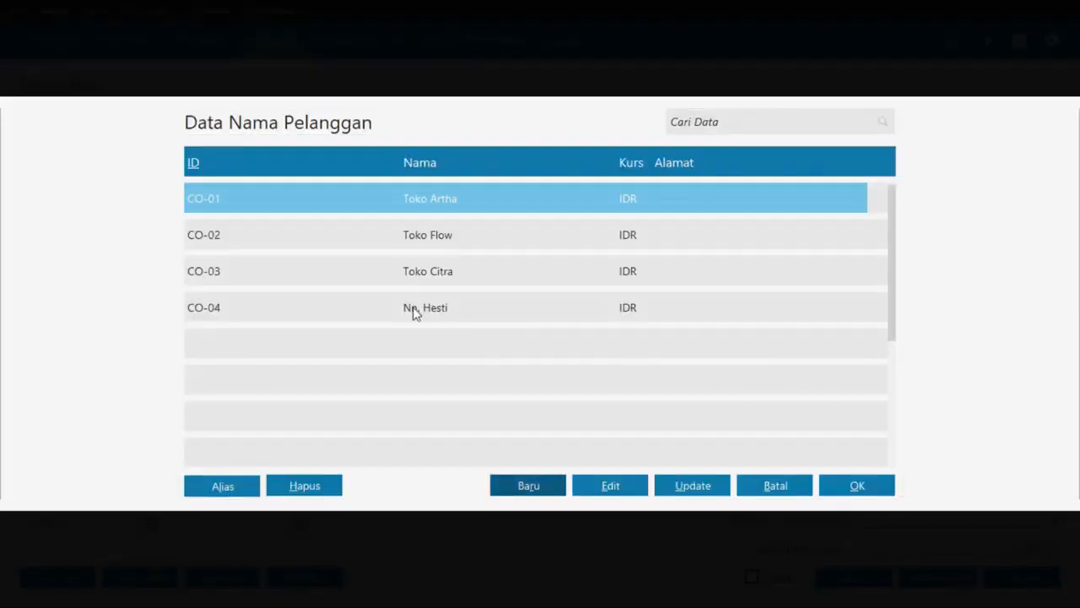
pyautogui.doubleClick(414, 312)
# - Copy the invoice number FK-0601 from the PDF into the sales invoice
pyautogui.hotkey('alt', 'Tab')
pyautogui.moveTo(413, 219); pyautogui.dragTo(339, 218)
pyautogui.hotkey('alt', 'Tab')
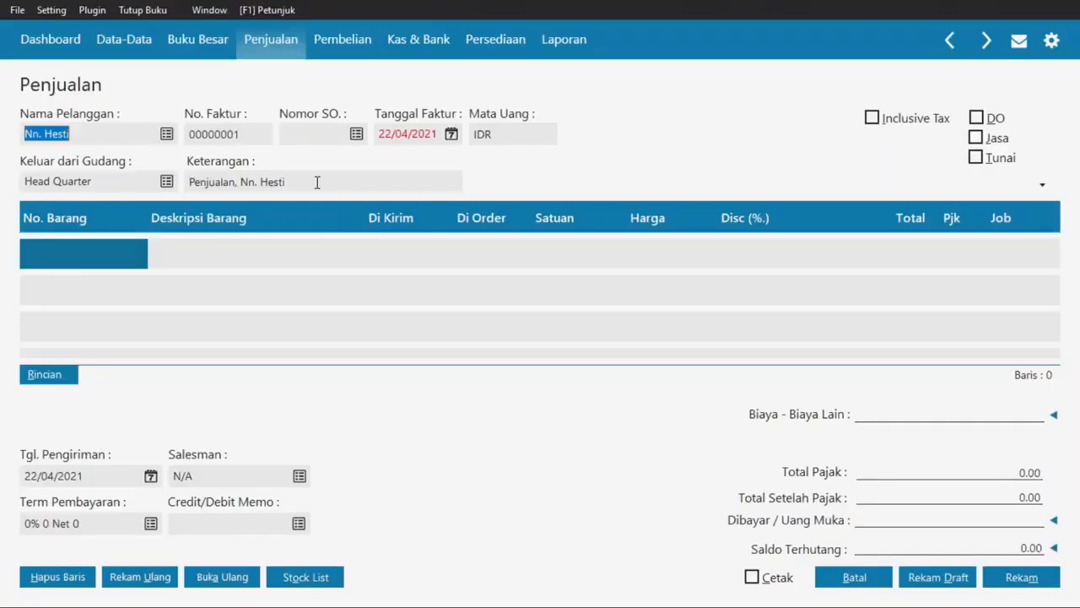
pyautogui.click(253, 134)
pyautogui.hotkey('ctrl', 'v')
# - Set the sales invoice's date to 06/01/2020, following the voucher in the PDF
pyautogui.hotkey('alt', 'Tab')
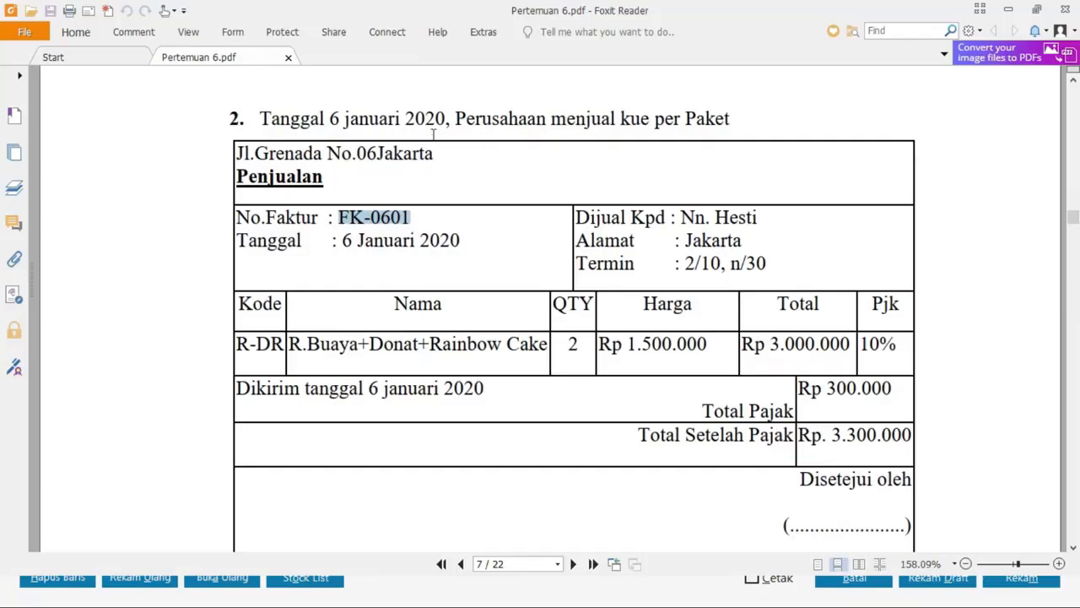
pyautogui.hotkey('alt', 'Tab')
pyautogui.click(438, 135)
pyautogui.write('06/01/2021')
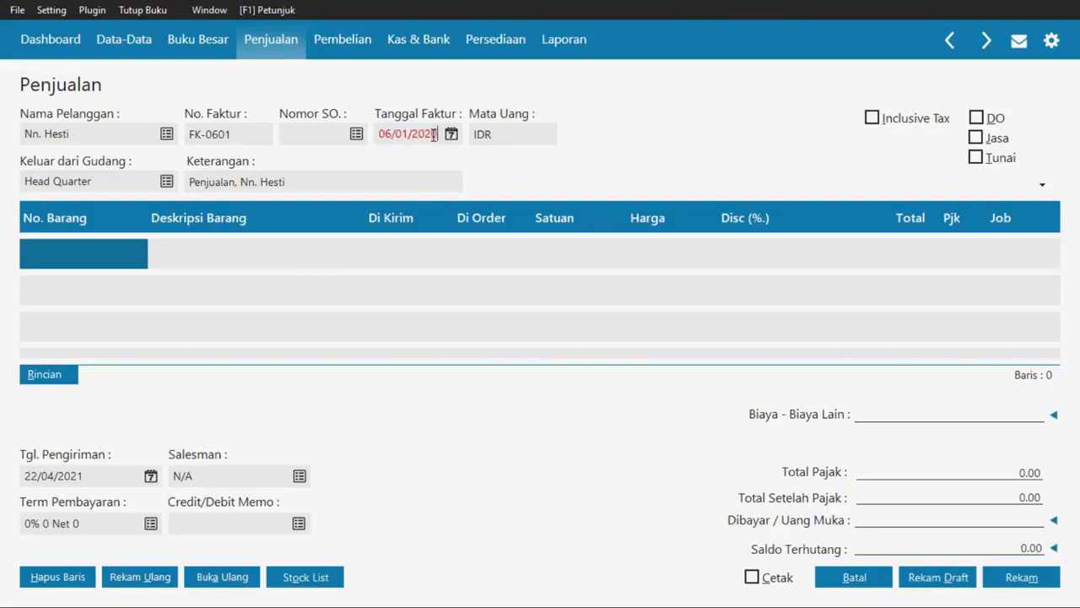
pyautogui.press('Tab')
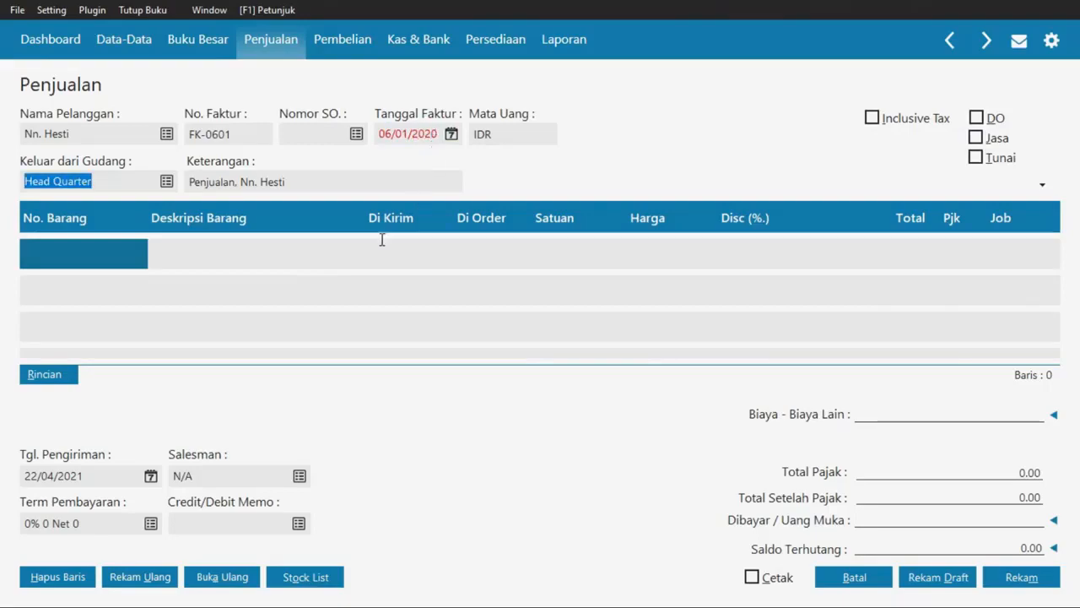
# - Set the invoice's payment terms from the PDF: 10 discount days, 30 due days and a 2% early discount
pyautogui.hotkey('alt', 'Tab')
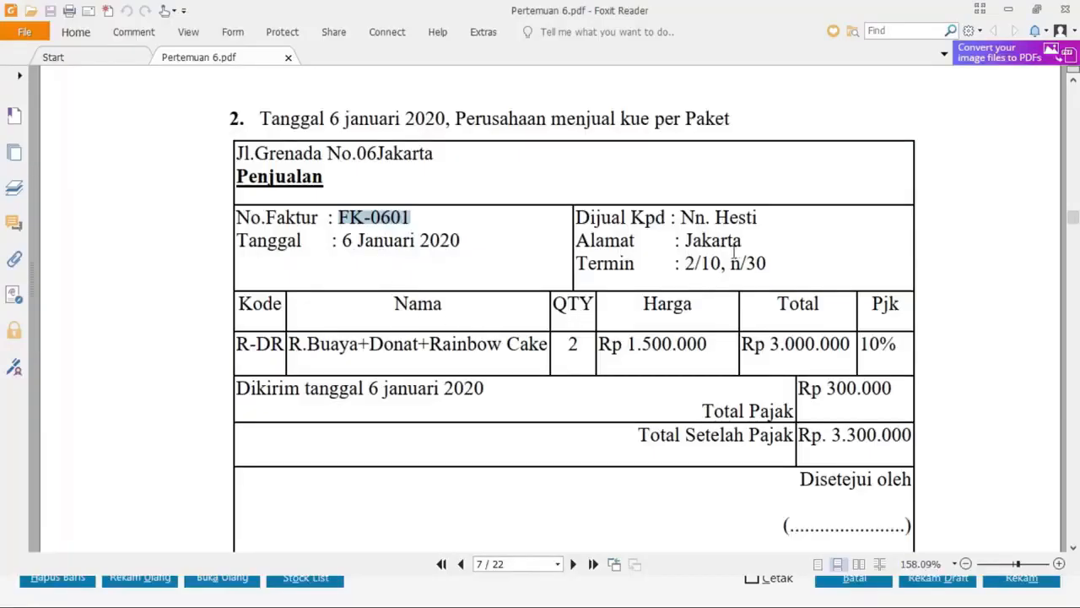
pyautogui.hotkey('alt', 'Tab')
pyautogui.click(150, 523)
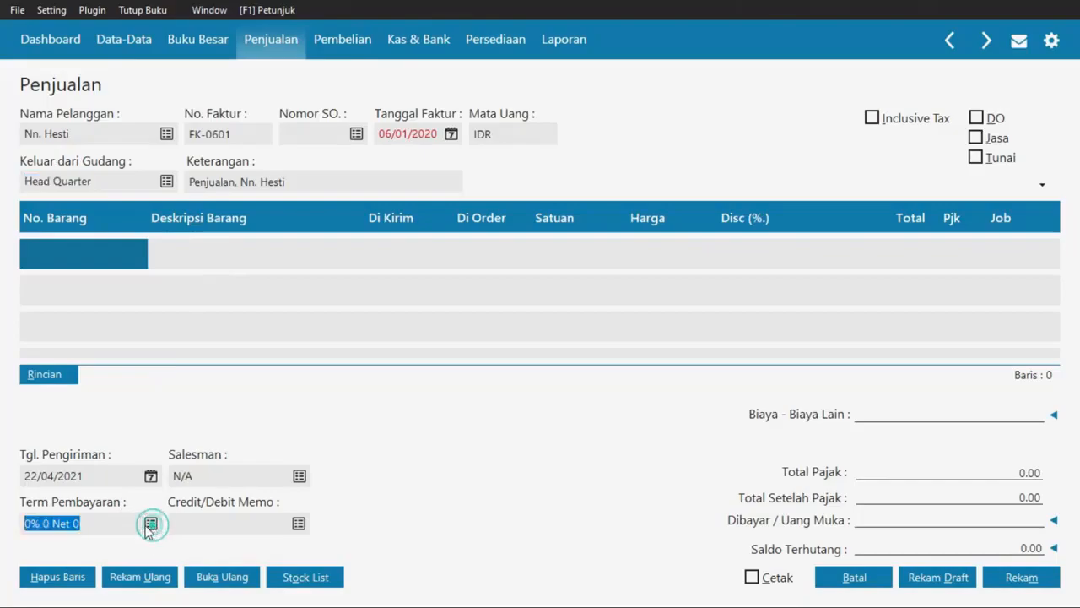
pyautogui.write('10')
pyautogui.press('Tab')
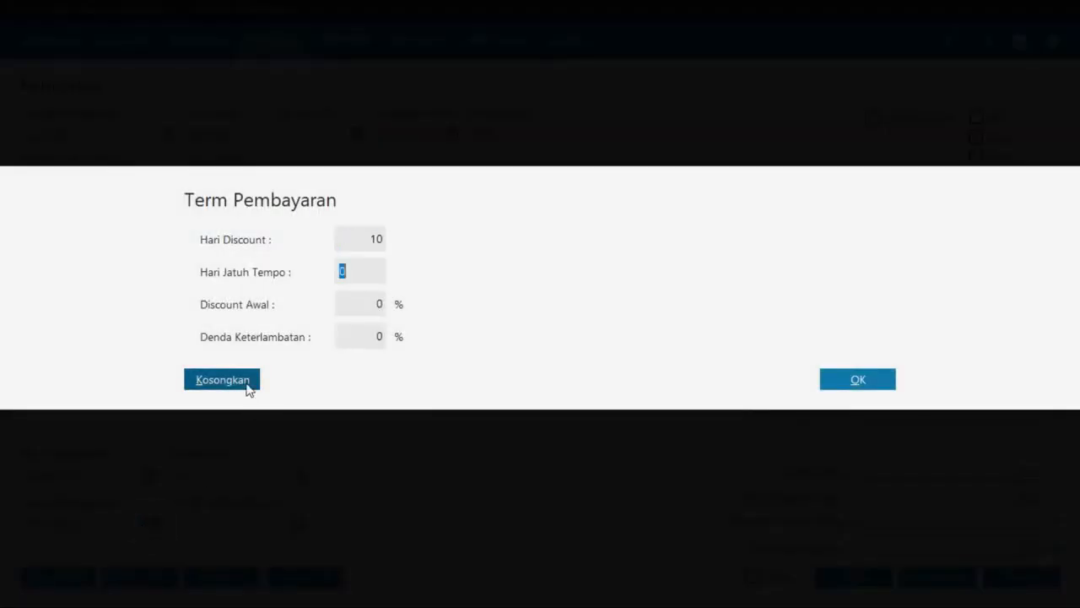
pyautogui.write('30')
pyautogui.press('Tab')
pyautogui.write('2')
pyautogui.press('Tab')
pyautogui.click(841, 378)
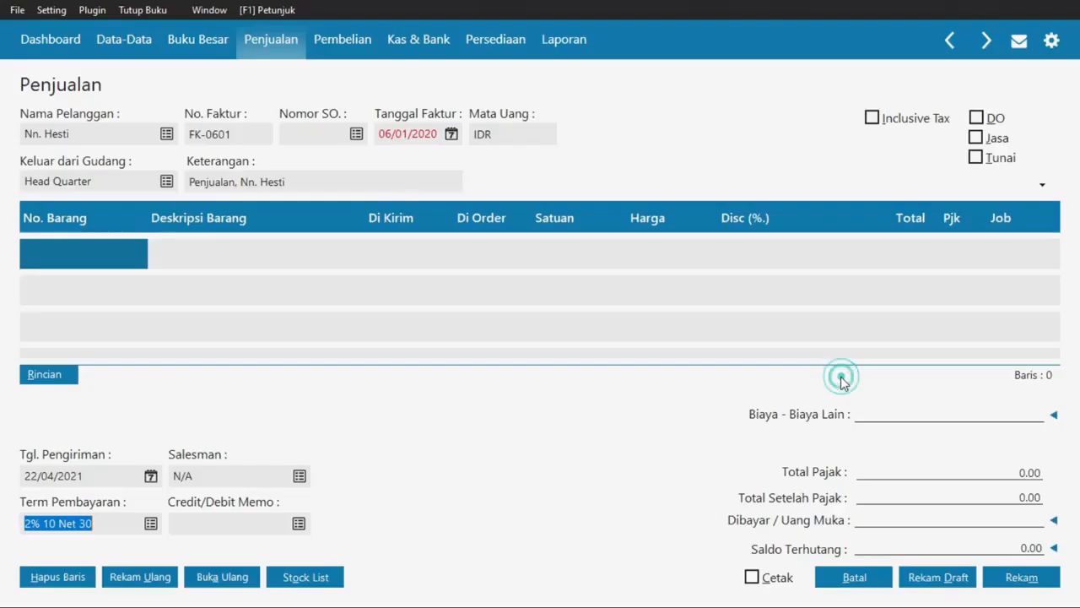
# - Set the sales invoice's delivery date to 06/01/2020, following the voucher in the PDF
pyautogui.hotkey('alt', 'Tab')
pyautogui.scroll(-4, 350, 494)
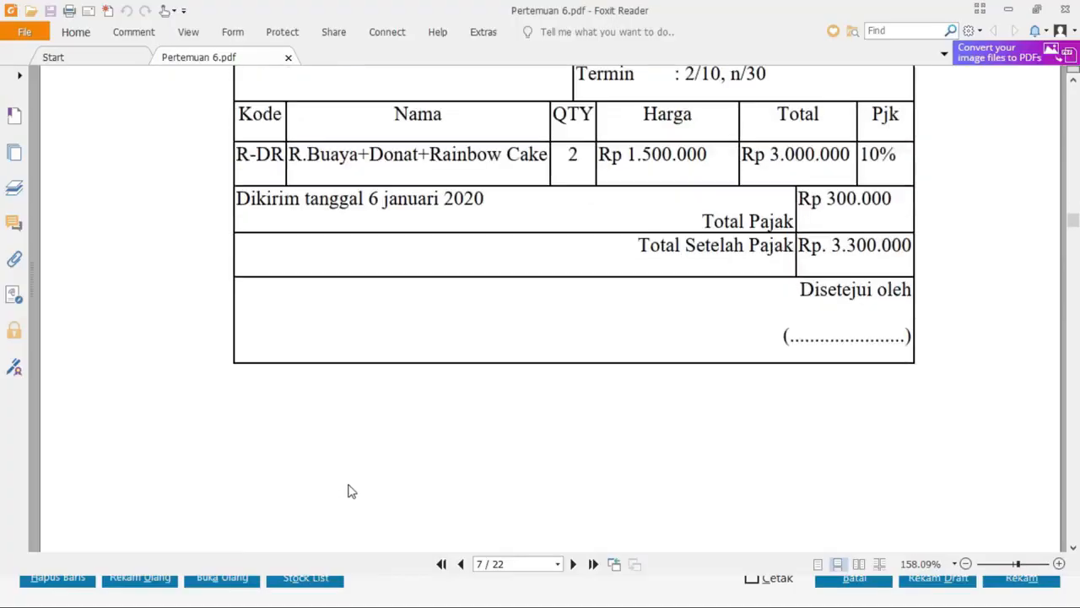
pyautogui.scroll(3, 352, 491)
pyautogui.hotkey('alt', 'Tab')
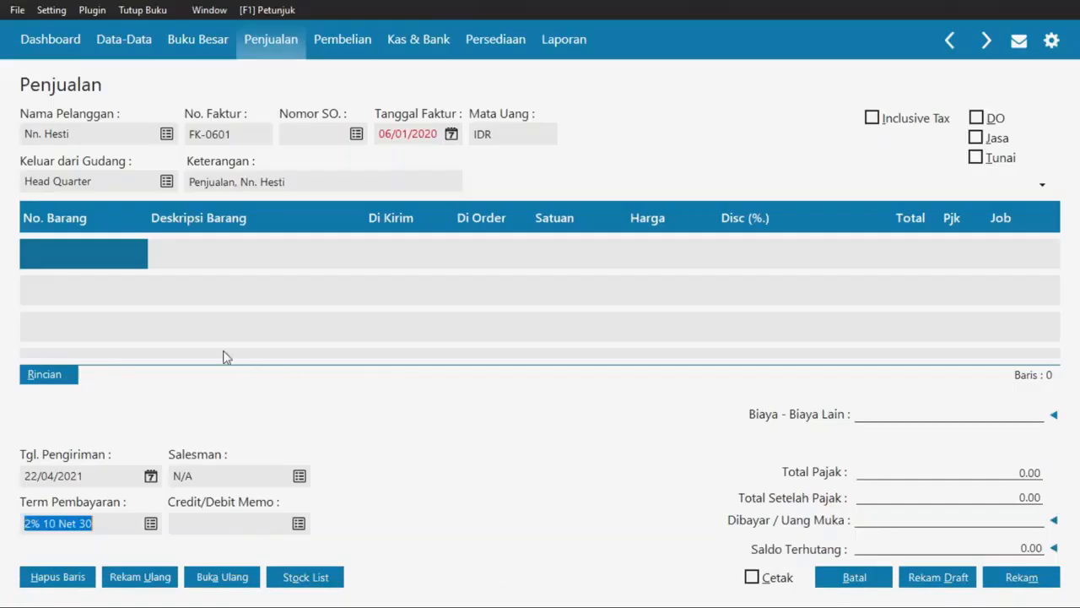
pyautogui.click(151, 476)
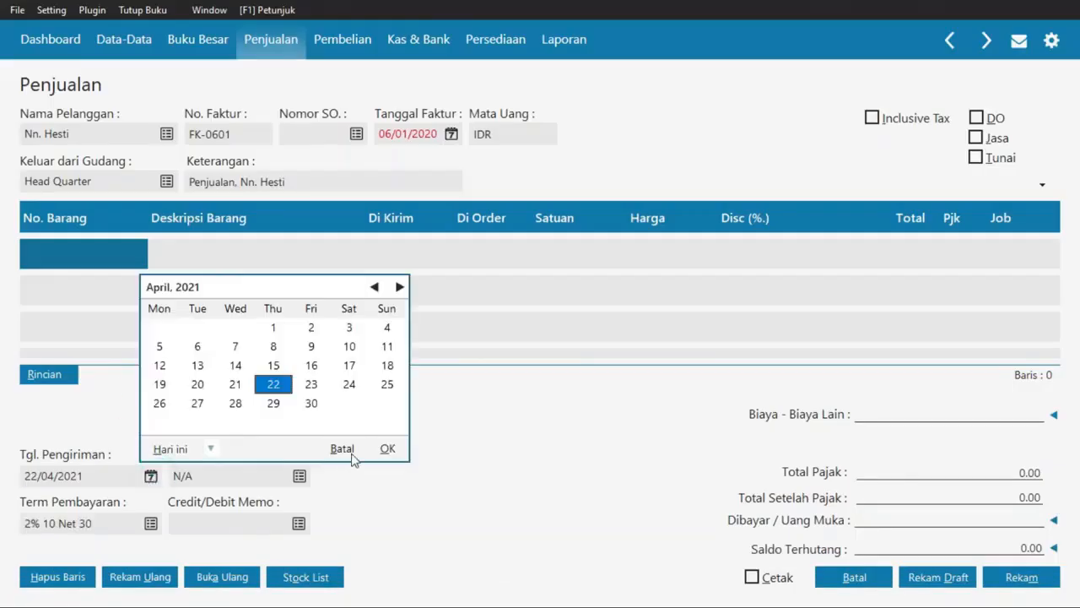
pyautogui.click(352, 455)
pyautogui.write('06/01/2')
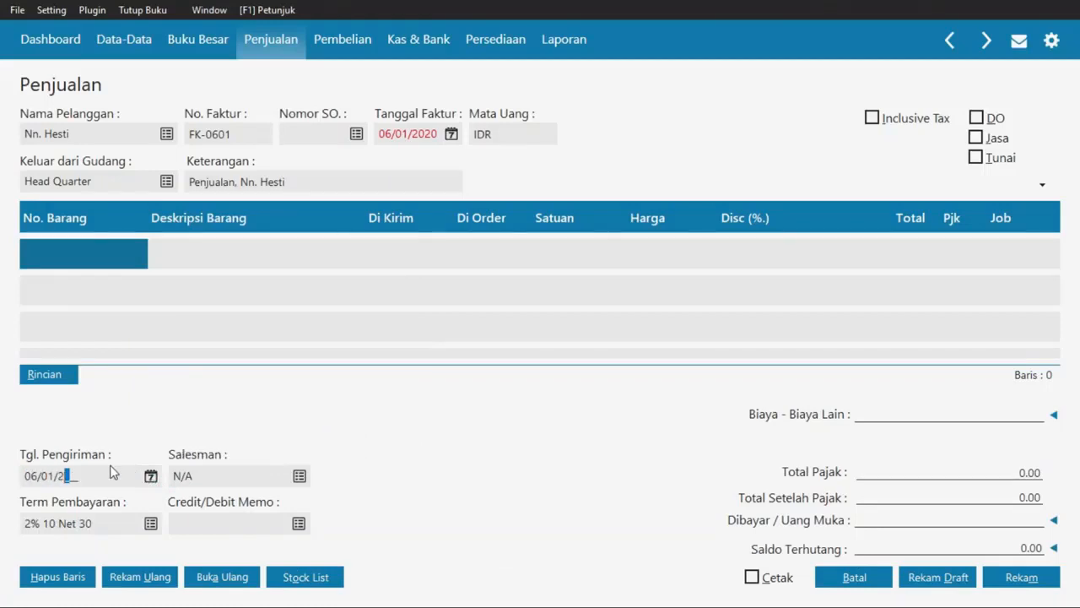
pyautogui.write('020')
pyautogui.press('Tab')
# - Add item R-DR, R. Buaya + Donat + Rainbow Cake, to the invoice with a delivered quantity of 2
pyautogui.click(115, 265)
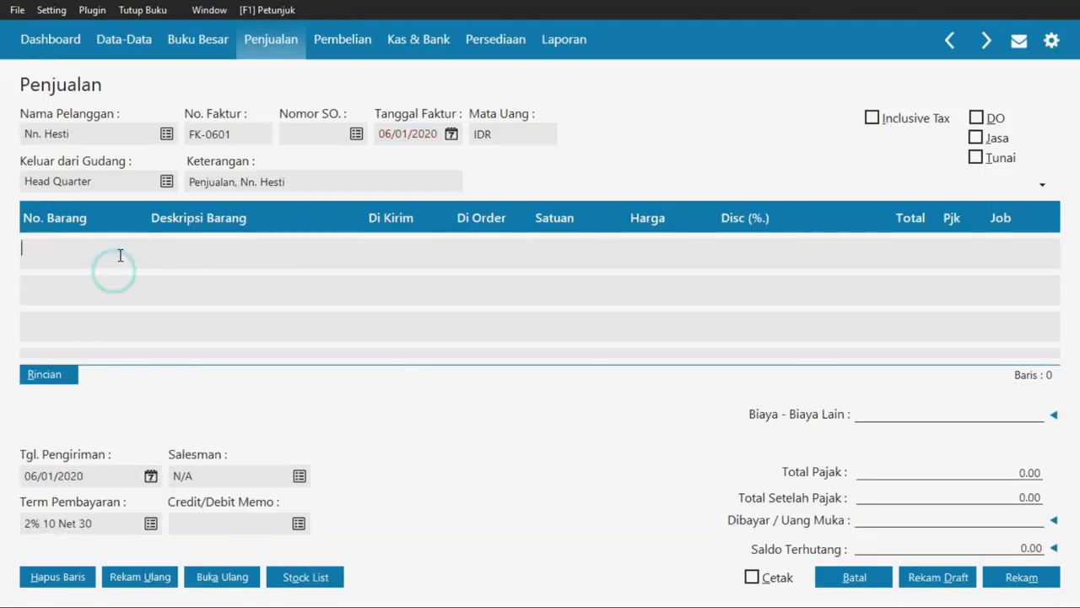
pyautogui.doubleClick(119, 254)
pyautogui.scroll(-11, 251, 327)
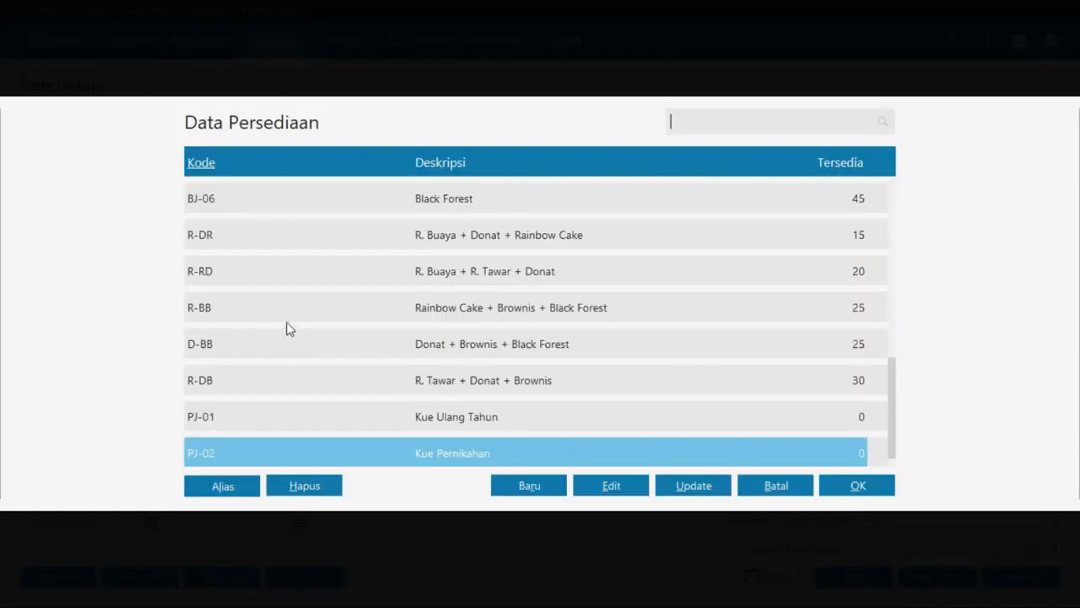
pyautogui.hotkey('alt', 'Tab')
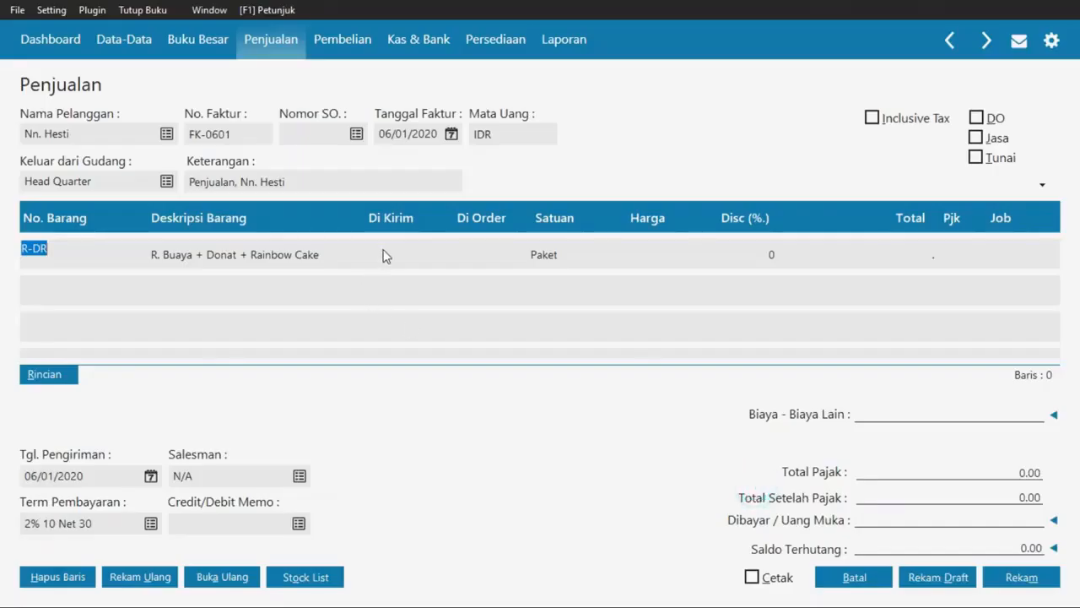
pyautogui.click(386, 253)
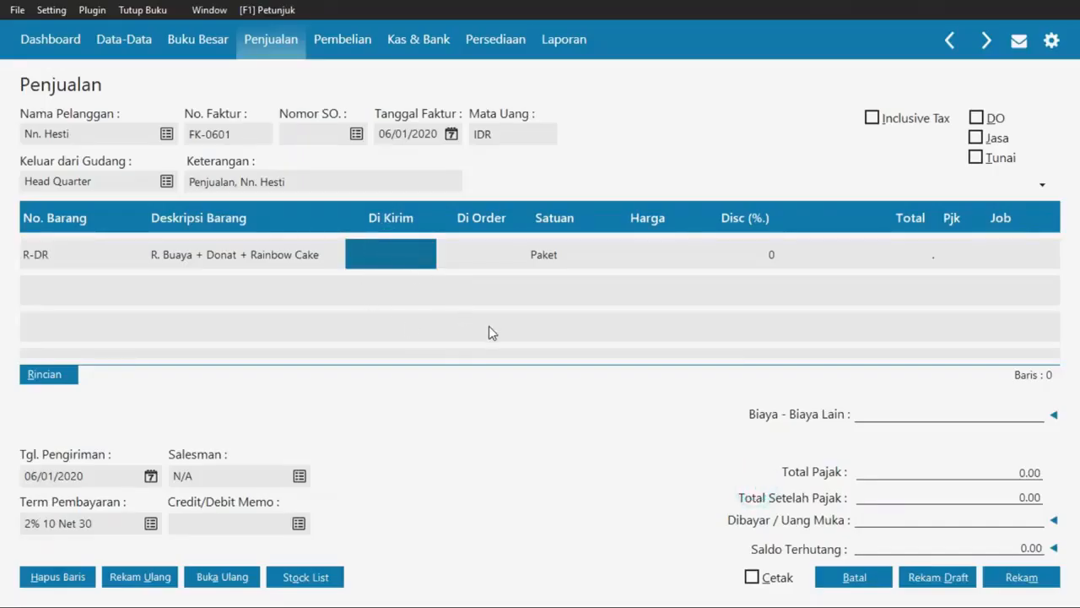
pyautogui.write('2')
pyautogui.press('Tab')
pyautogui.press('Tab')
pyautogui.press('Tab')
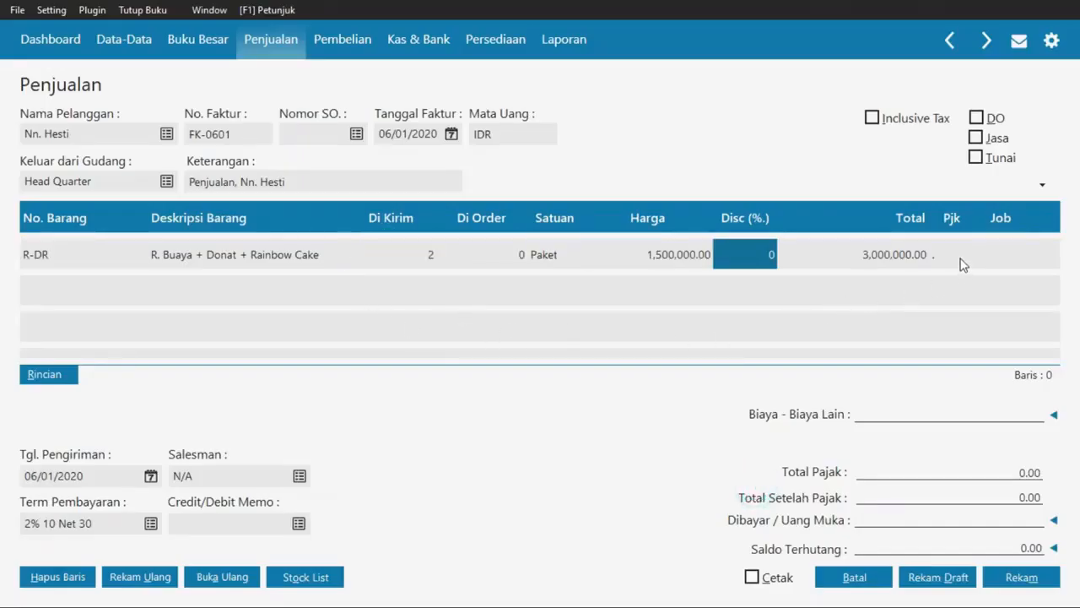
# - Apply the PPN tax to the R-DR line and complete the line
pyautogui.click(962, 265)
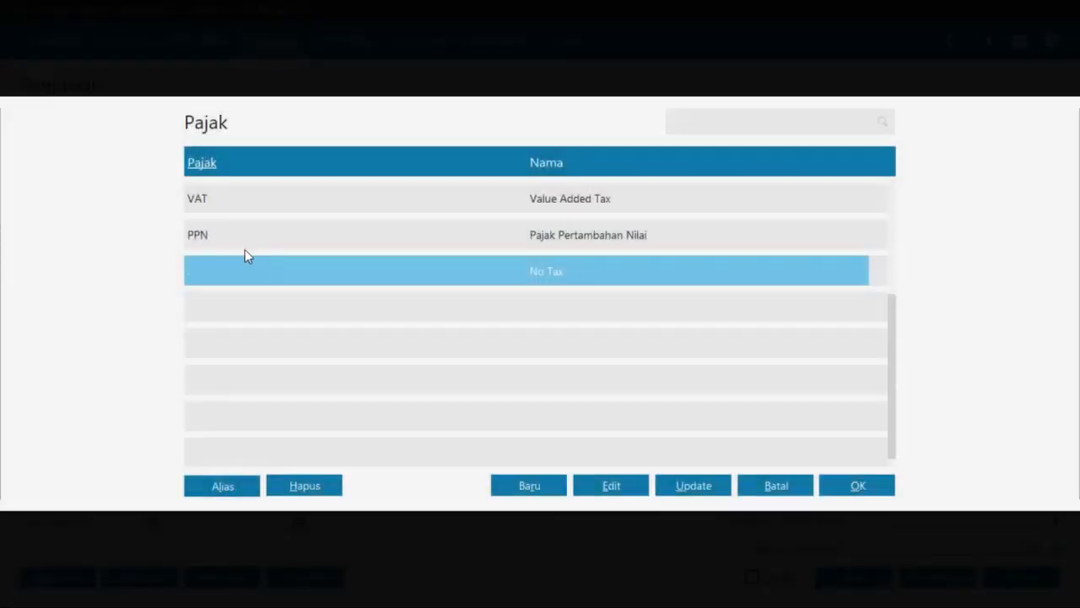
pyautogui.doubleClick(245, 236)
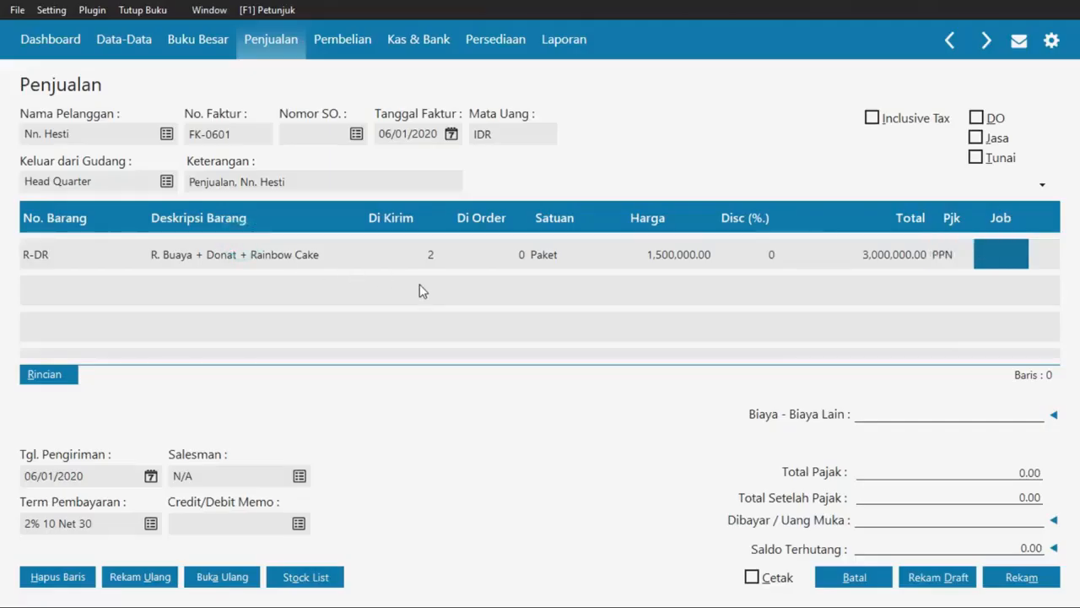
pyautogui.hotkey('alt', 'Tab')
pyautogui.hotkey('alt', 'Tab')
pyautogui.press('Tab')
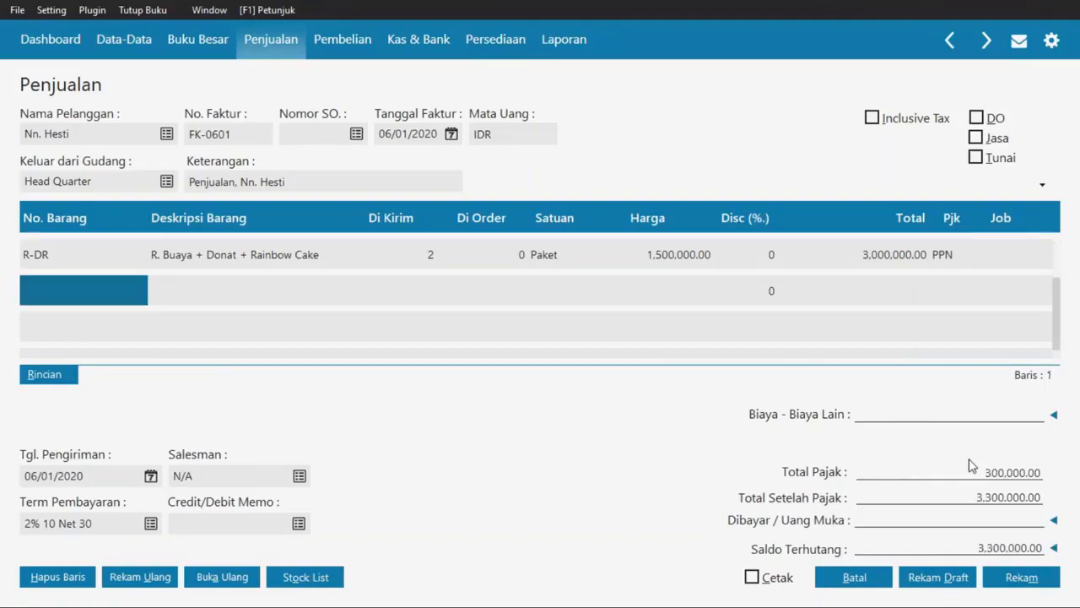
# - Check the invoice totals against the PDF and the receivables posting account, and record the sales invoice
pyautogui.hotkey('alt', 'Tab')
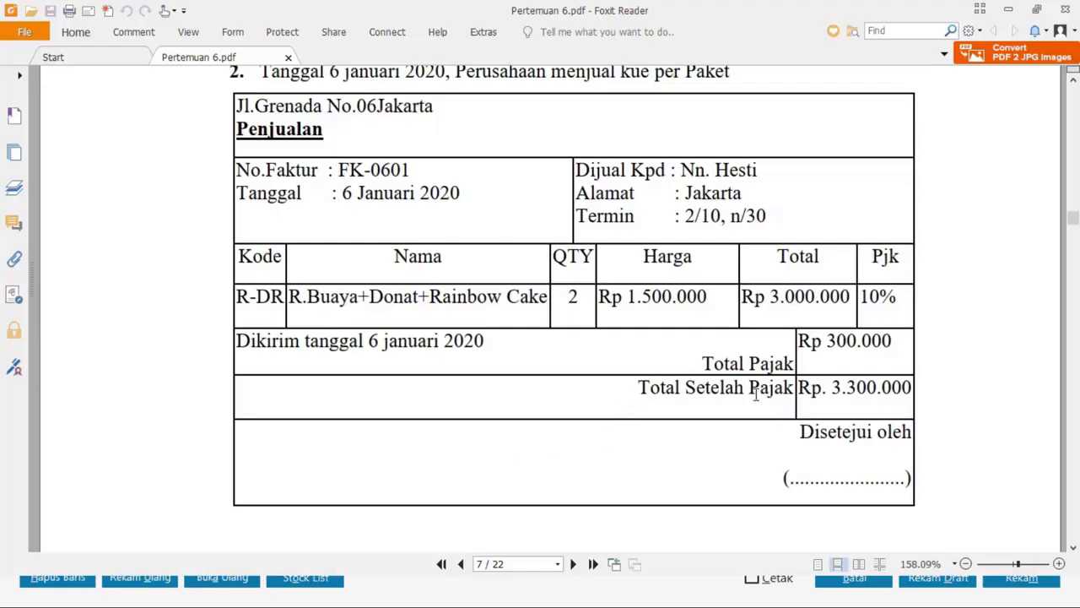
pyautogui.hotkey('alt', 'Tab')
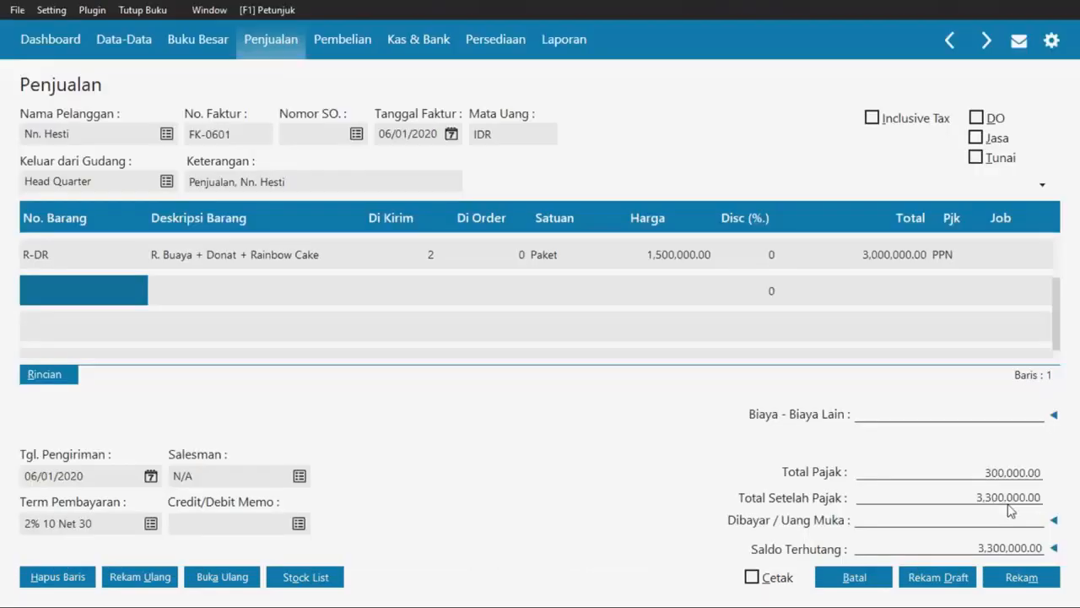
pyautogui.click(1055, 550)
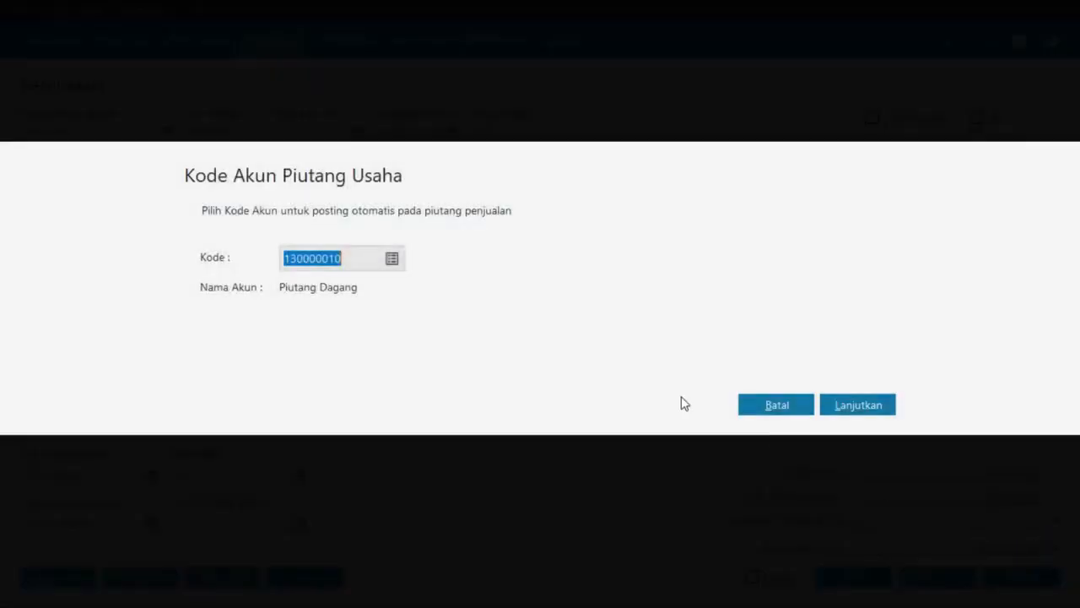
pyautogui.click(751, 411)
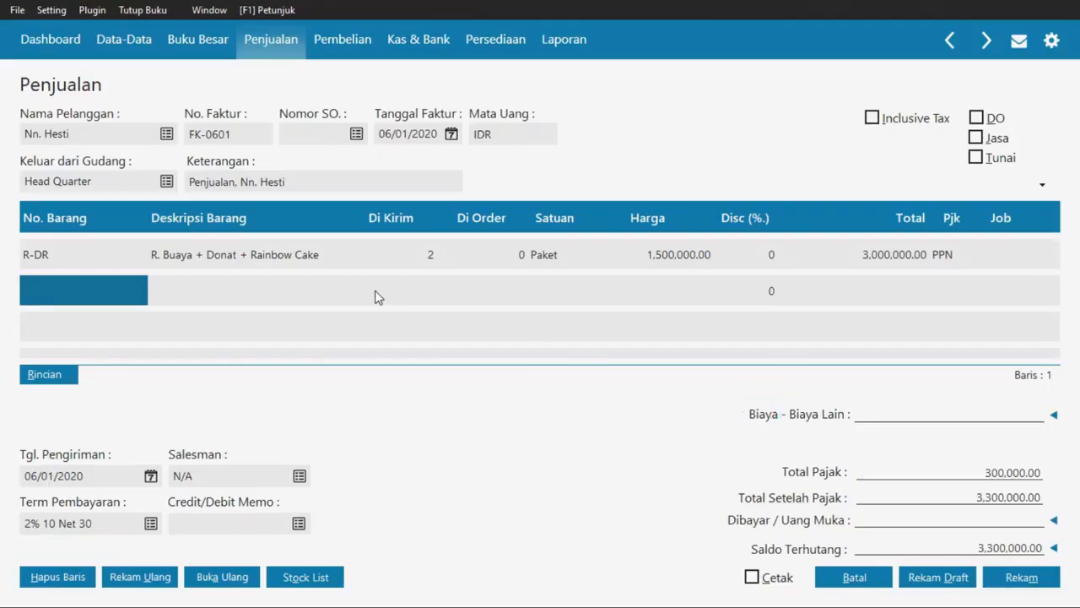
pyautogui.hotkey('alt', 'Tab')
pyautogui.hotkey('alt', 'Tab')
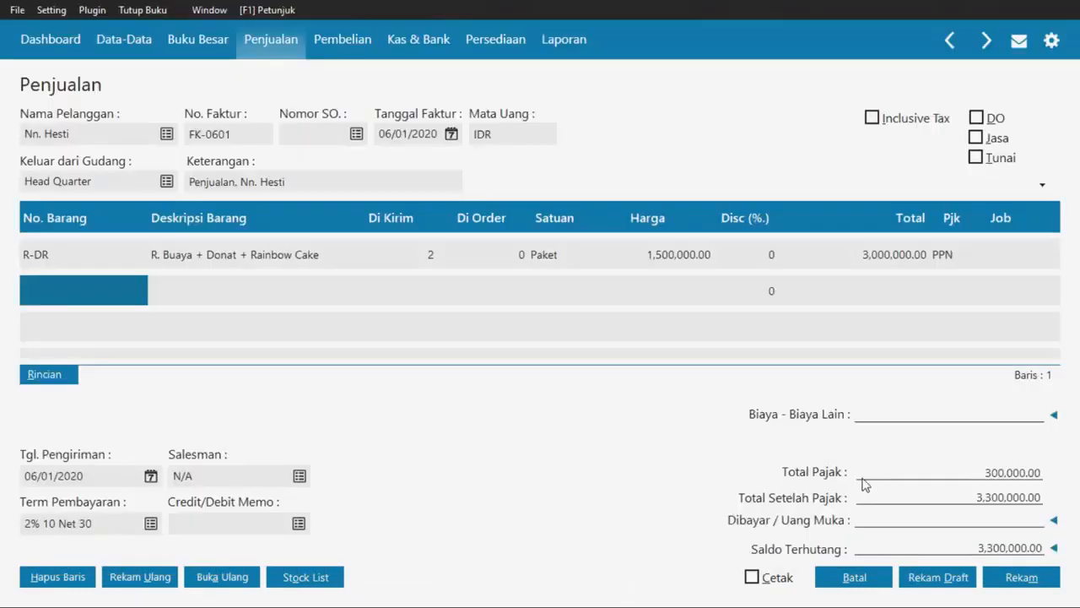
pyautogui.click(1021, 577)
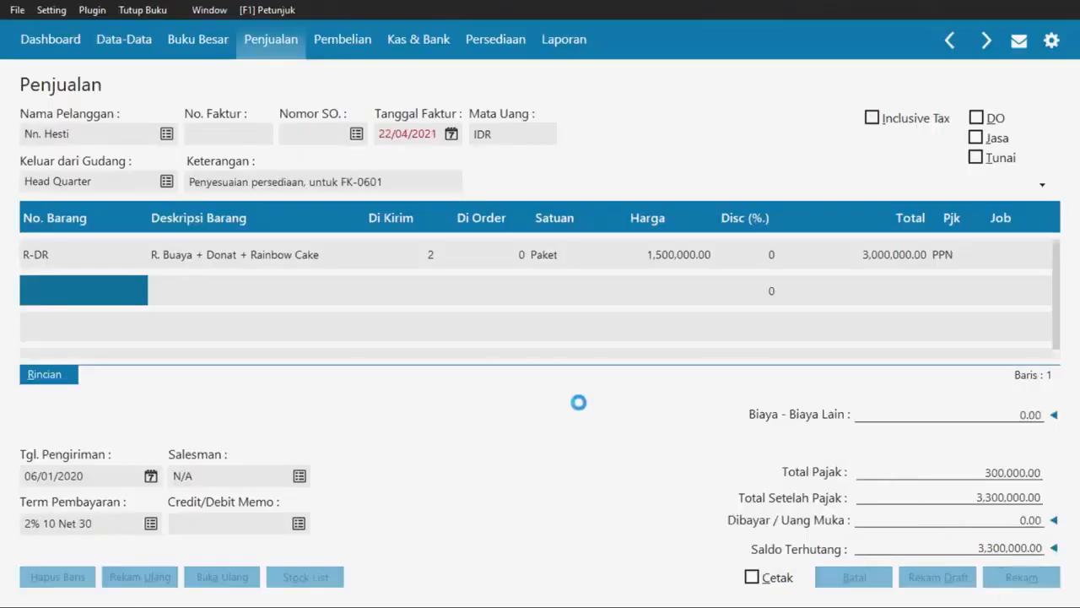
# - Close the blank sales invoice and start a new receivables payment for the PDF's 7 January transaction
pyautogui.hotkey('alt', 'Tab')
pyautogui.scroll(-10, 555, 404)
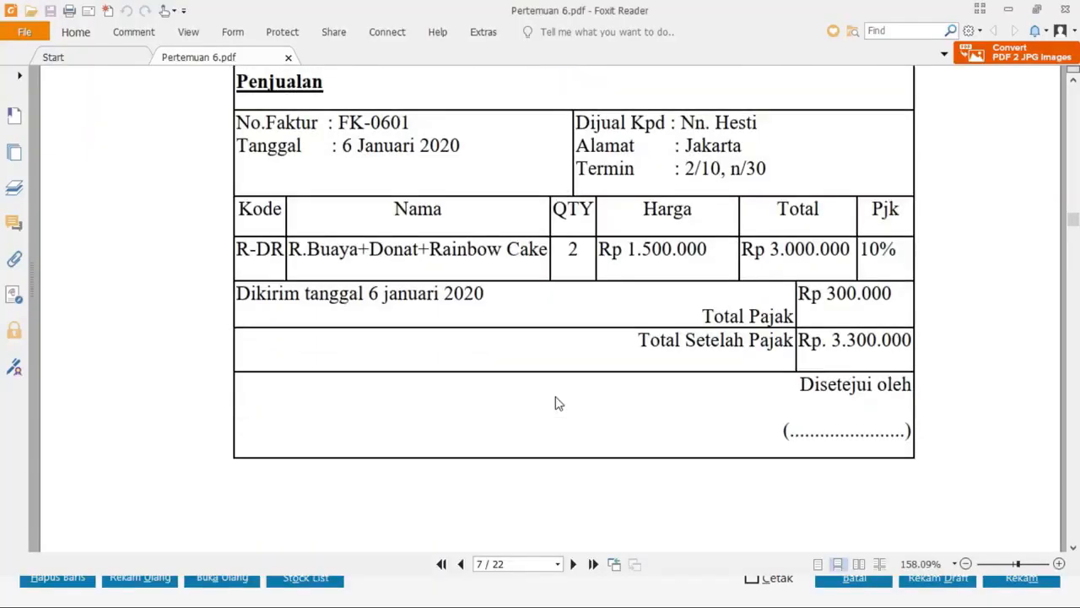
pyautogui.scroll(-1, 555, 403)
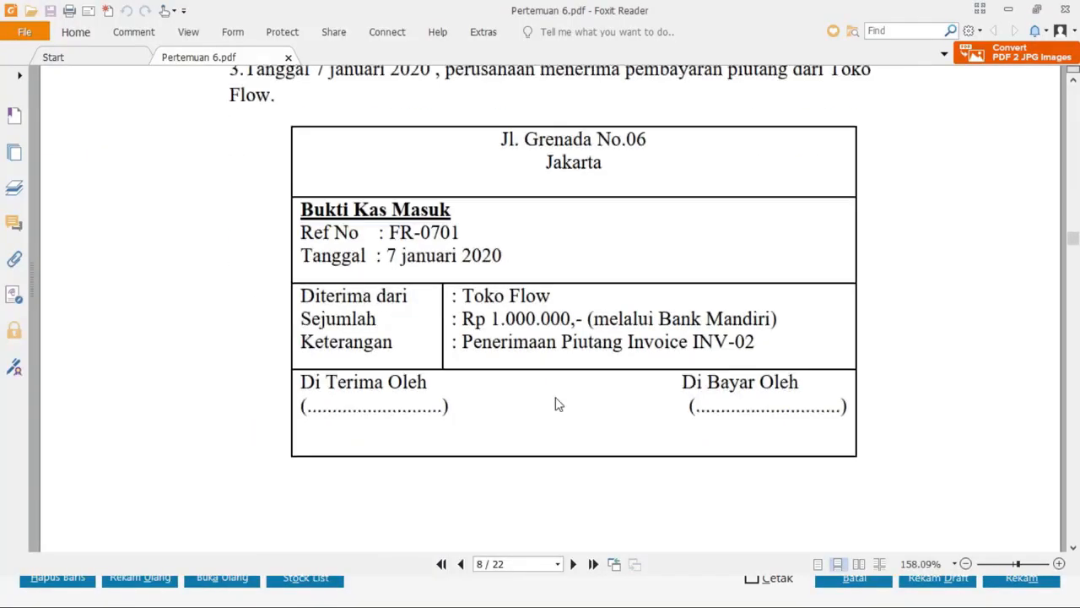
pyautogui.scroll(1, 556, 403)
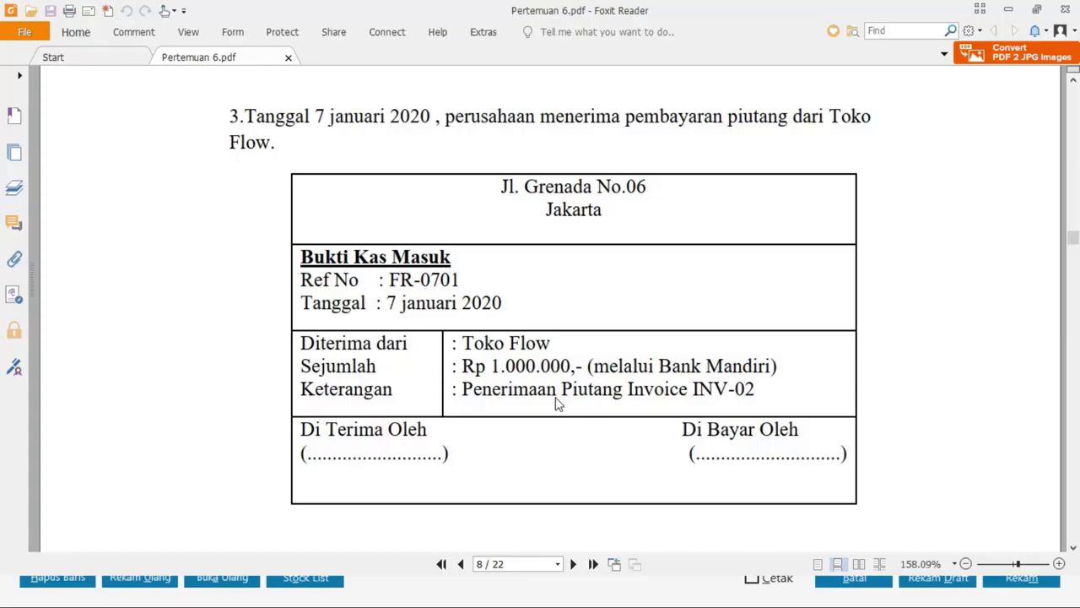
pyautogui.click(823, 577)
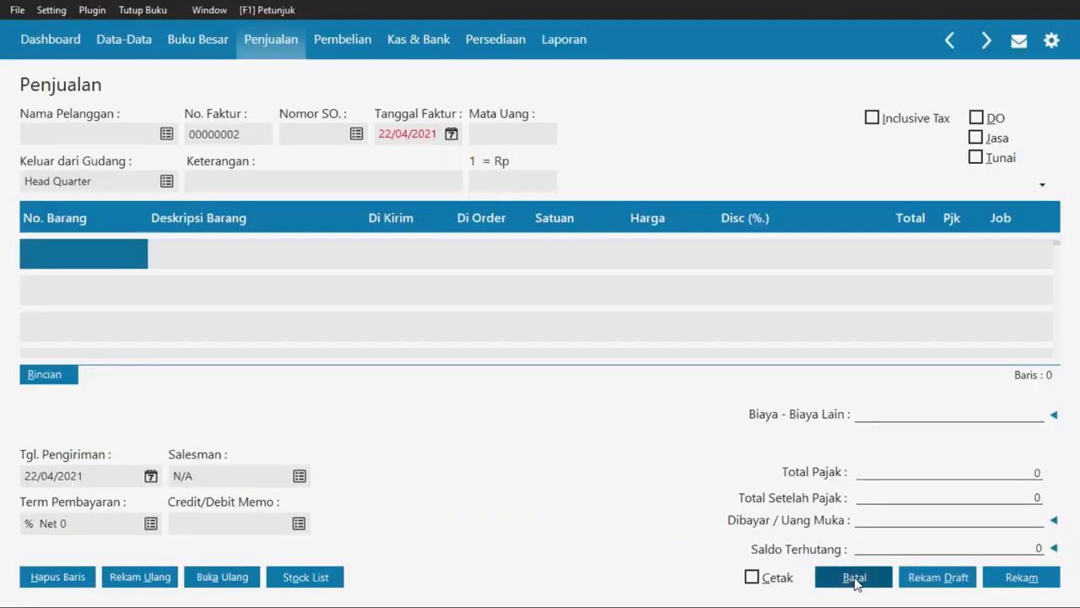
pyautogui.click(855, 577)
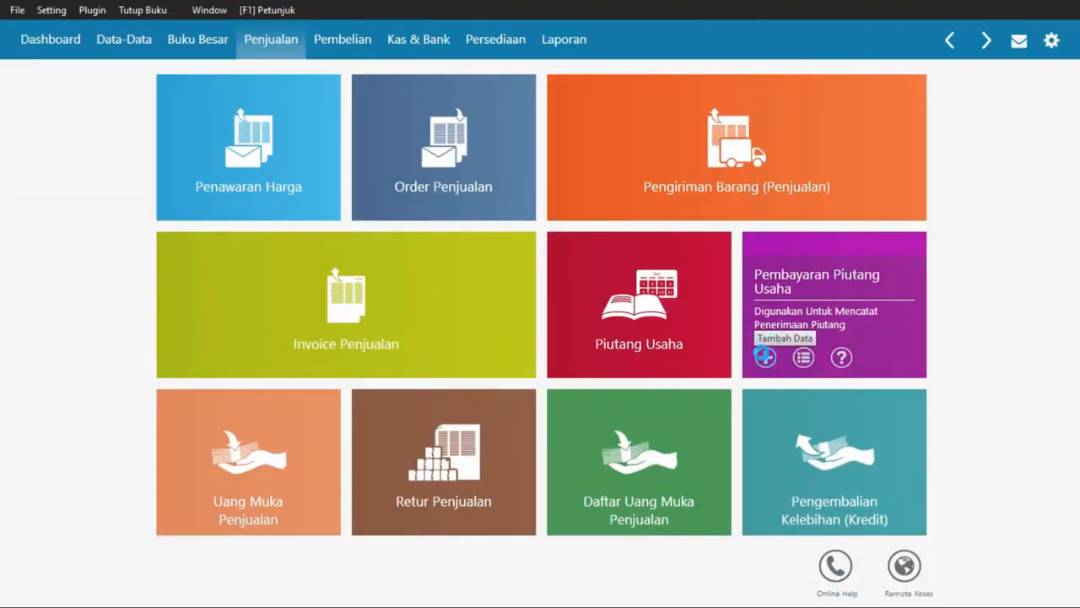
pyautogui.click(761, 353)
# - Choose Toko Flow as the payer of the receivables payment, following the cash receipt voucher in the PDF
pyautogui.hotkey('alt', 'Tab')
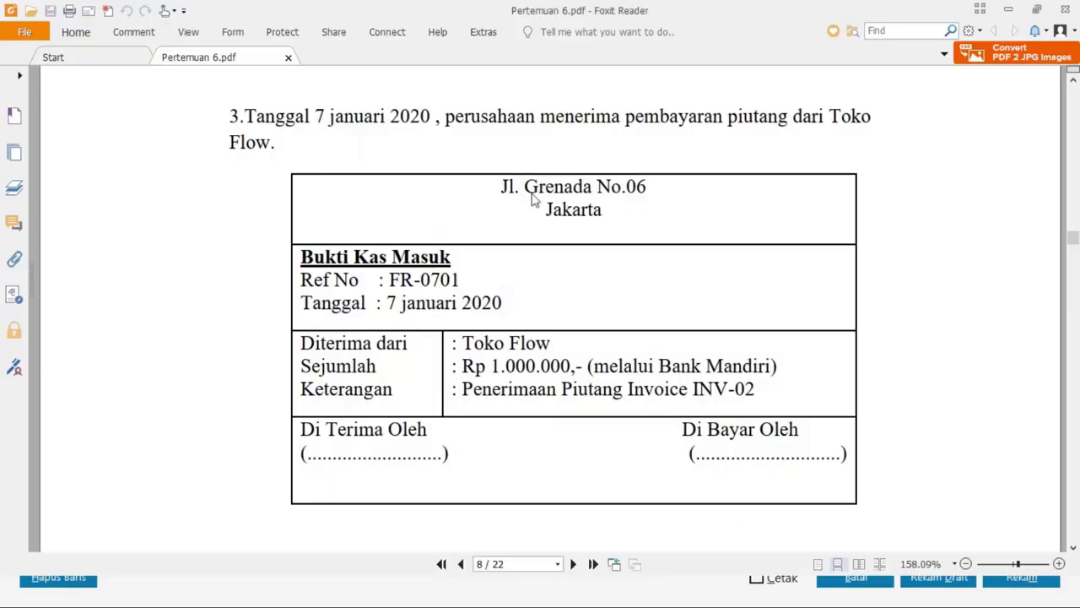
pyautogui.hotkey('alt', 'Tab')
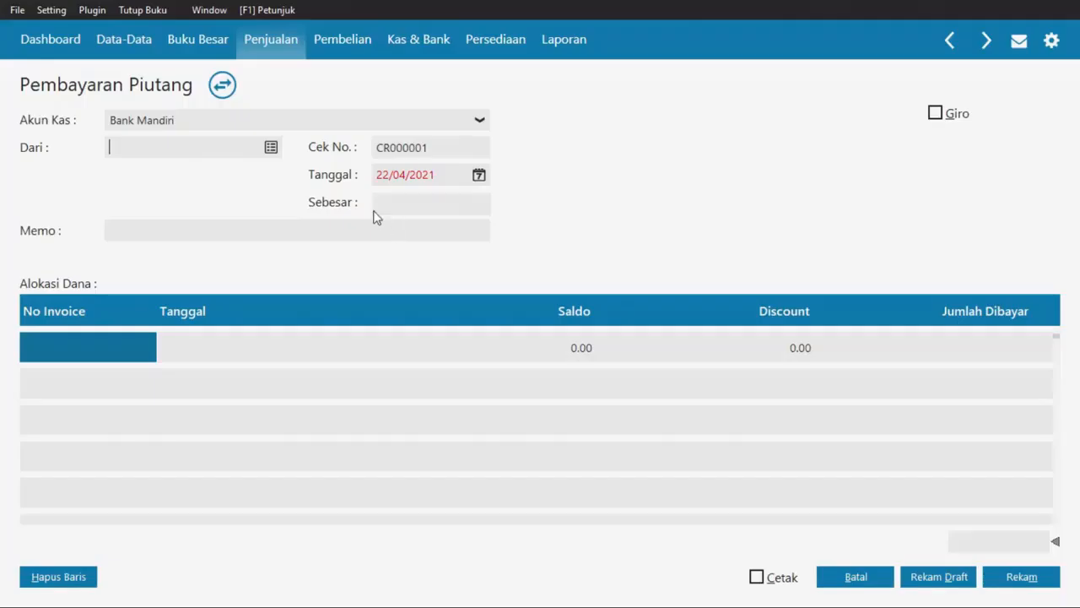
pyautogui.click(271, 148)
pyautogui.doubleClick(376, 245)
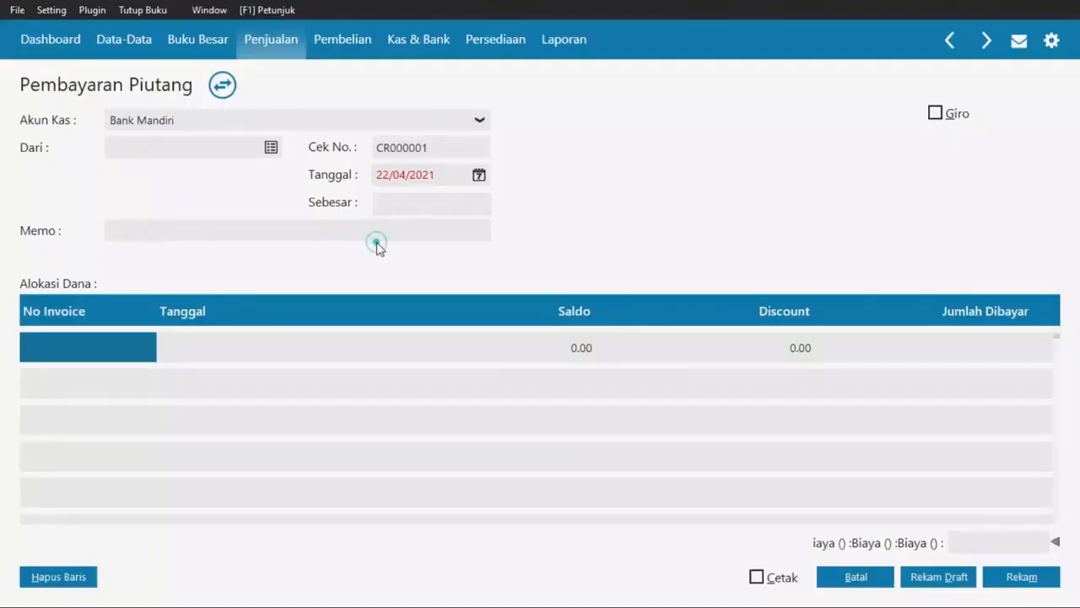
# - Copy the reference number FR-0701 from the PDF into the receivables payment's check number
pyautogui.hotkey('alt', 'Tab')
pyautogui.moveTo(461, 279); pyautogui.dragTo(391, 279)
pyautogui.hotkey('ctrl', 'c')
pyautogui.hotkey('alt', 'Tab')
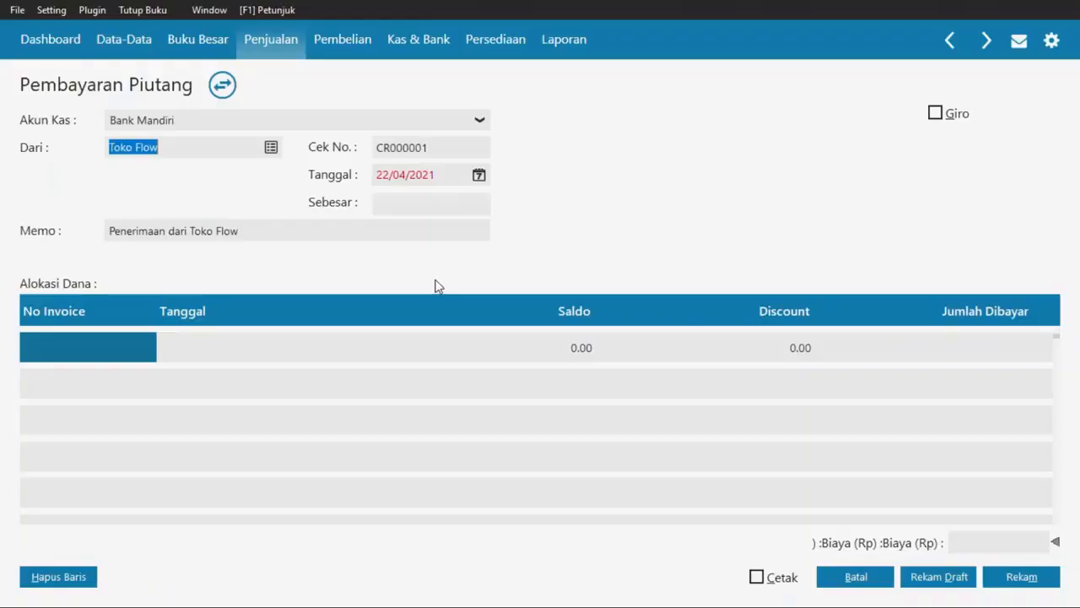
pyautogui.click(436, 148)
pyautogui.hotkey('ctrl', 'v')
# - Set the receivables payment's date to 07/01/2020, following the voucher in the PDF
pyautogui.hotkey('alt', 'Tab')
pyautogui.hotkey('alt', 'Tab')
pyautogui.click(449, 211)
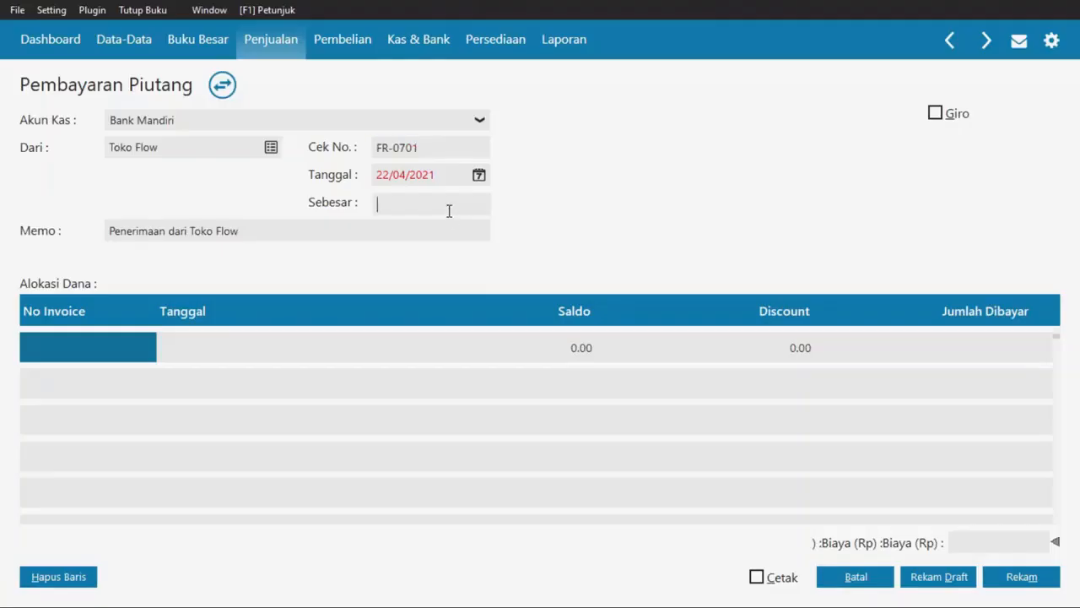
pyautogui.click(442, 174)
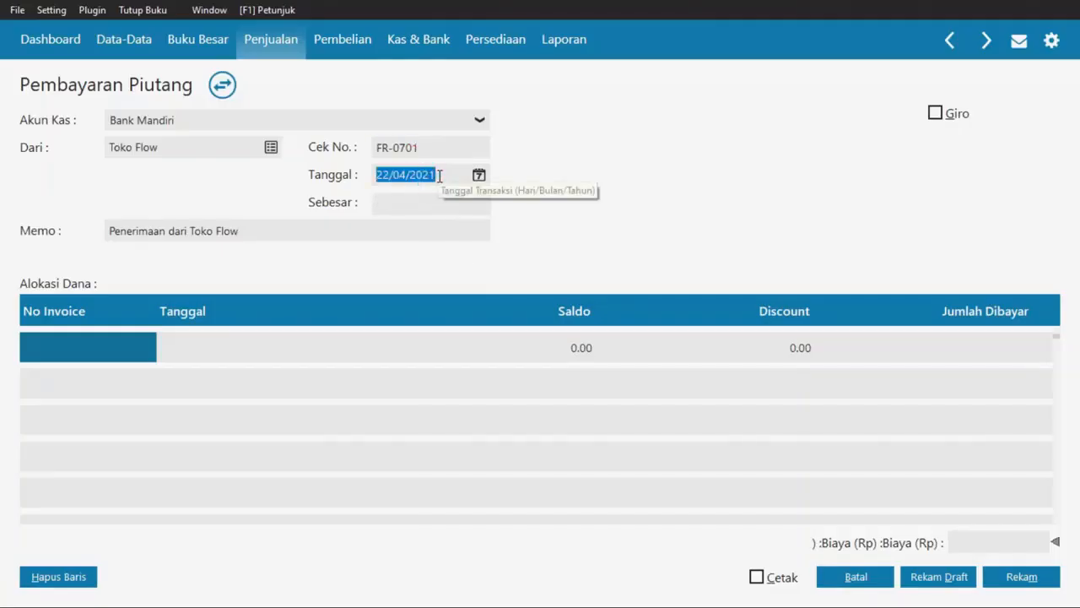
pyautogui.write('070120')
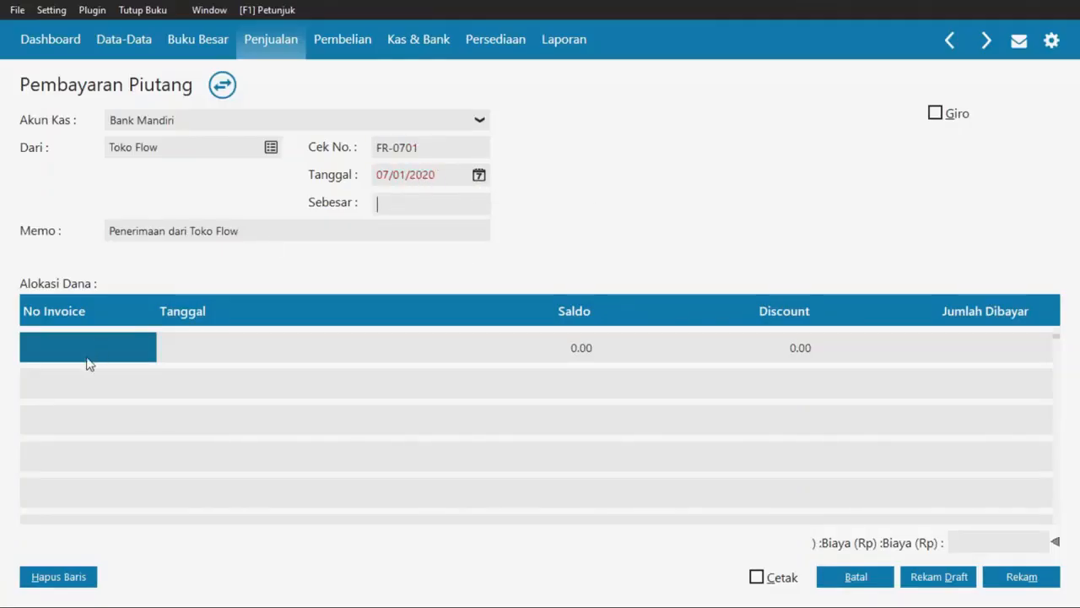
# - Allocate the payment to invoice INV-02 with a paid amount of 1,000,000, as stated in the PDF
pyautogui.click(87, 359)
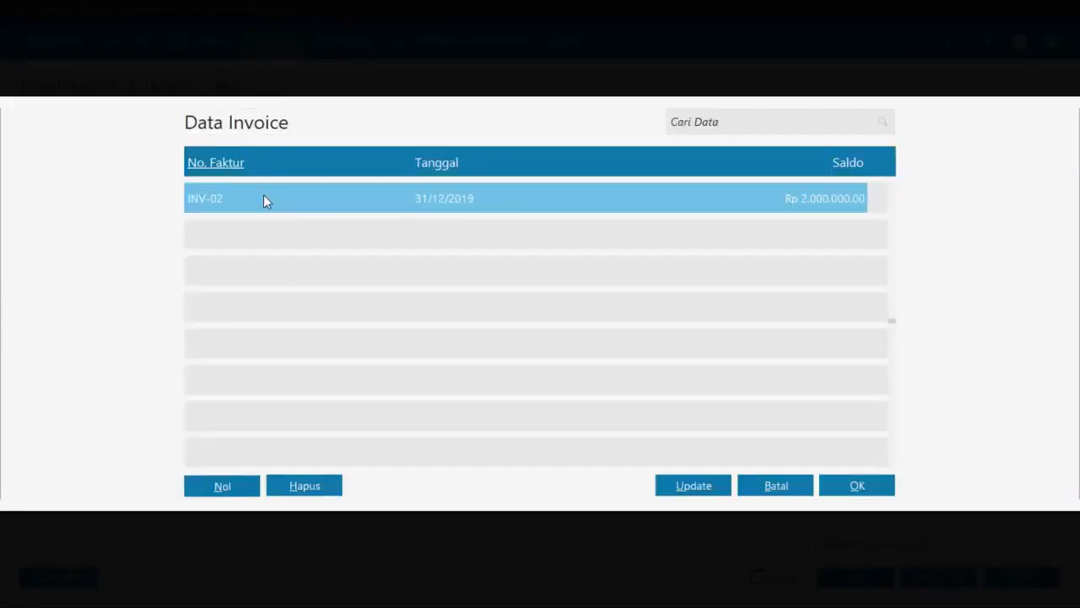
pyautogui.doubleClick(263, 197)
pyautogui.hotkey('alt', 'Tab')
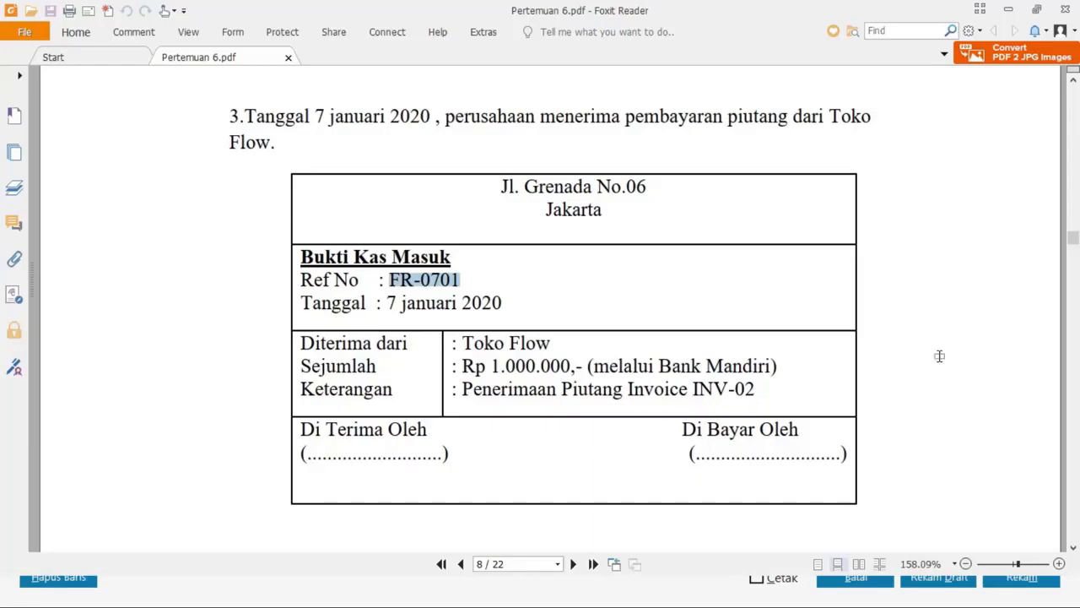
pyautogui.hotkey('alt', 'Tab')
pyautogui.click(957, 344)
pyautogui.write('1,000,0')
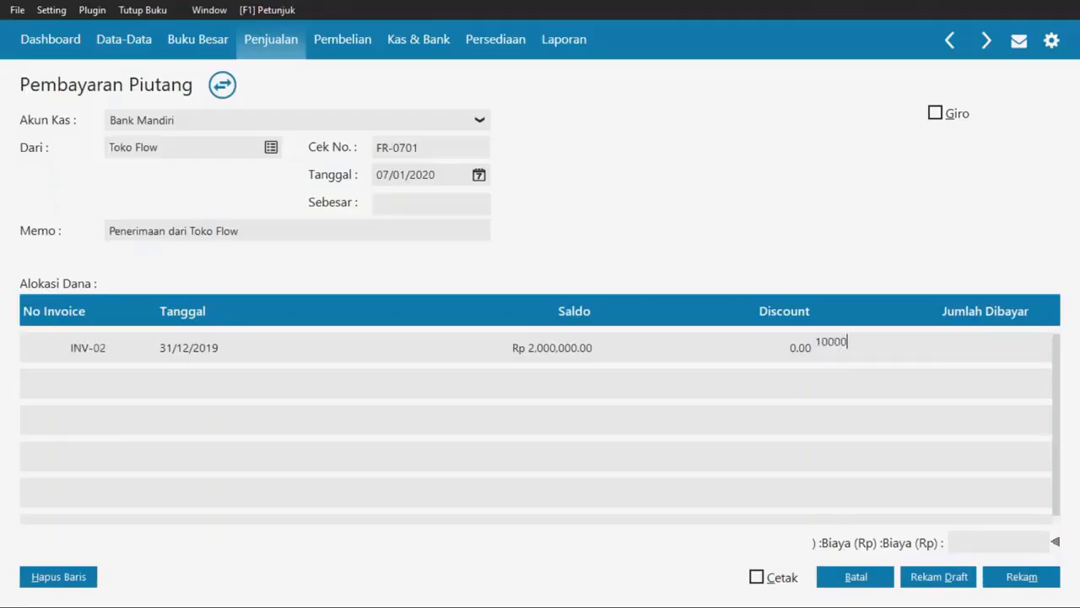
pyautogui.write('00')
pyautogui.press('Return')
# - Copy the description "Penerimaan Piutang Invoice INV-02" from the PDF voucher into the receivables payment's memo and record the payment
pyautogui.hotkey('alt', 'Tab')
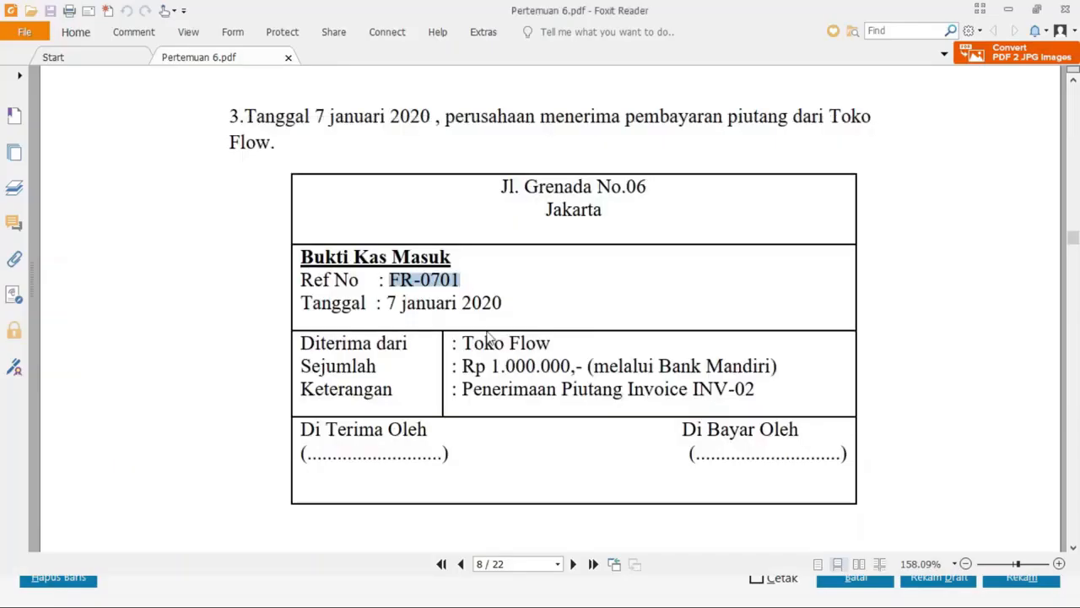
pyautogui.moveTo(757, 390); pyautogui.dragTo(462, 390)
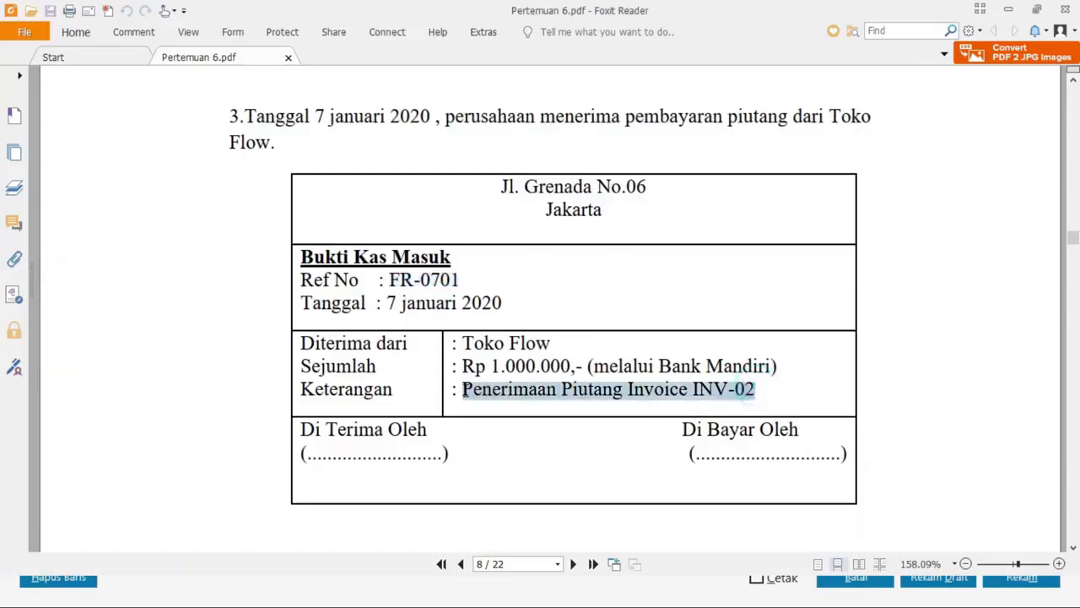
pyautogui.hotkey('ctrl', 'c')
pyautogui.hotkey('alt', 'Tab')
pyautogui.click(296, 225)
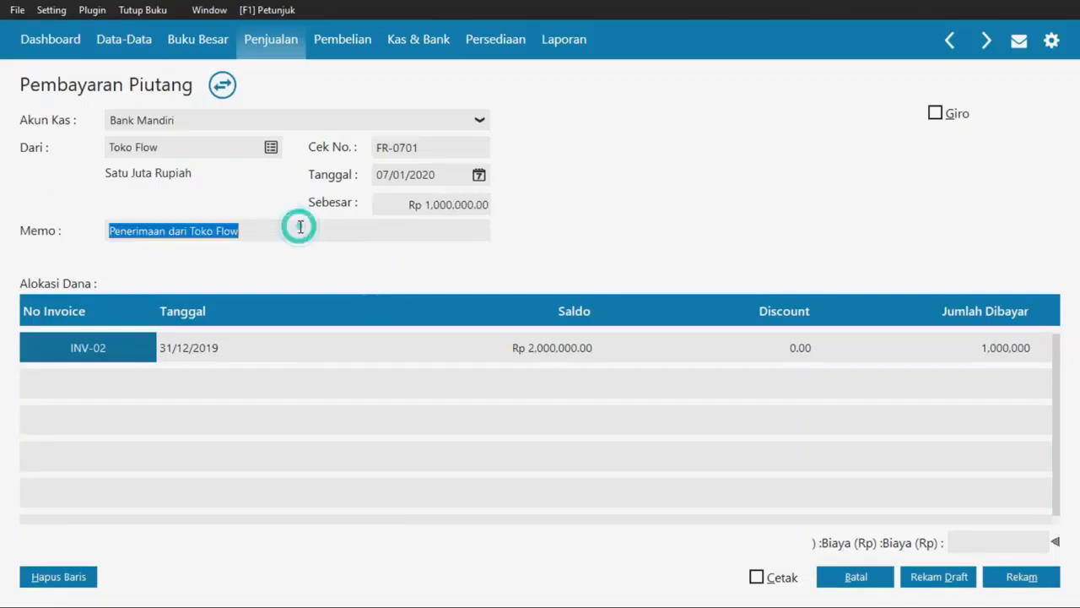
pyautogui.hotkey('ctrl', 'v')
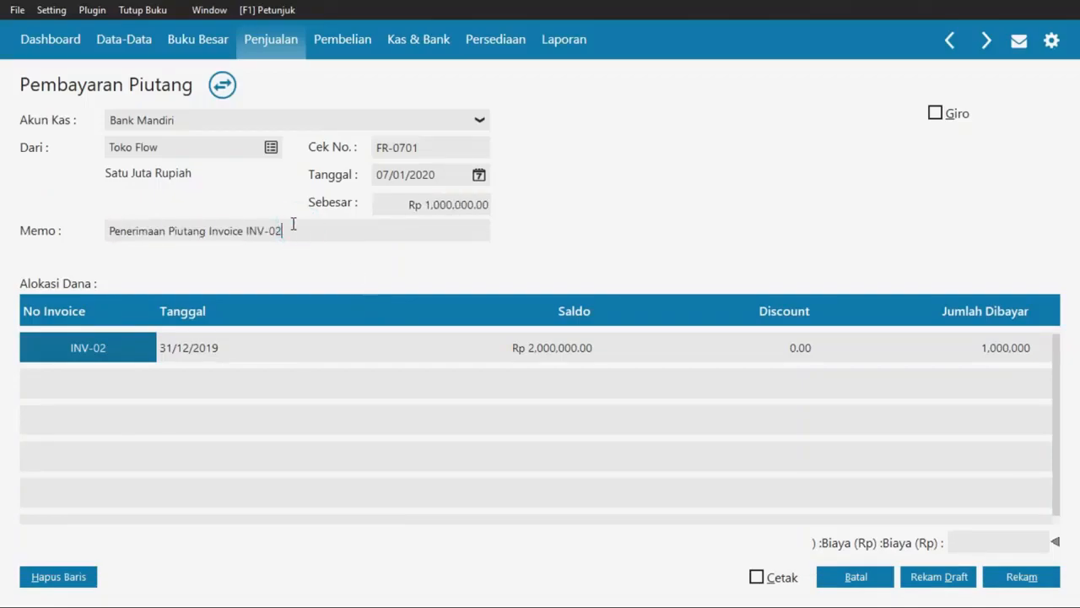
pyautogui.click(1005, 584)
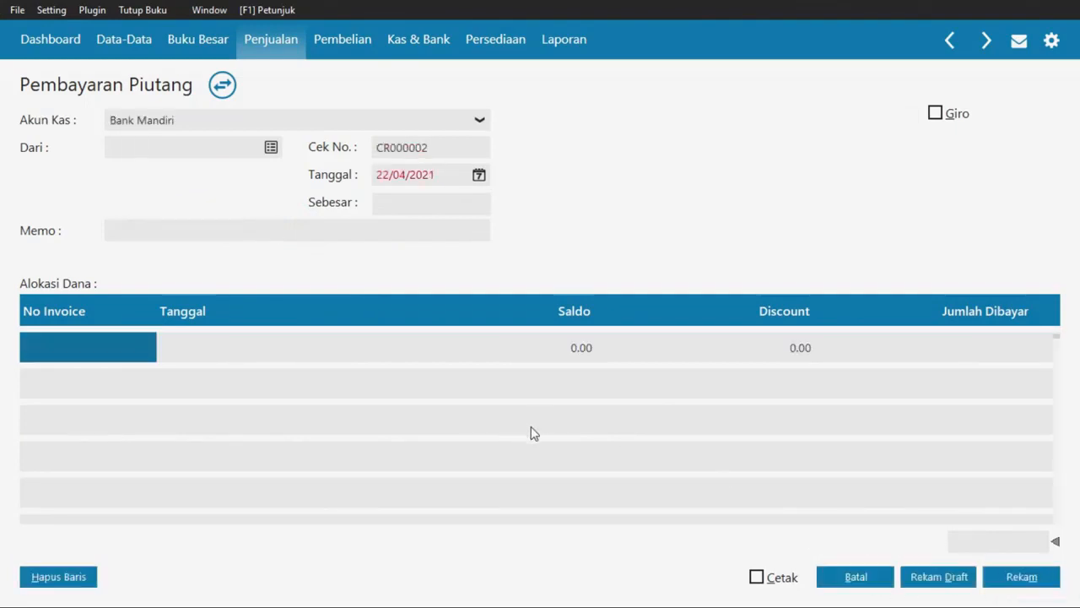
# - Close the empty receivables payment form and open a new sales invoice for the PDF's 12 January 2020 transaction
pyautogui.hotkey('alt', 'Tab')
pyautogui.scroll(-10, 520, 431)
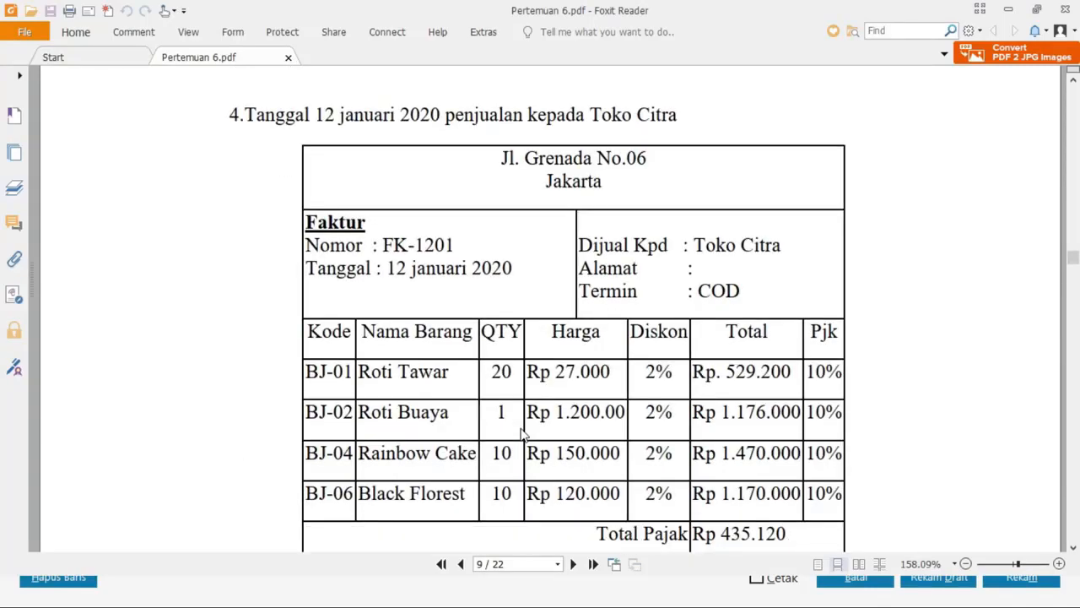
pyautogui.hotkey('alt', 'Tab')
pyautogui.click(850, 577)
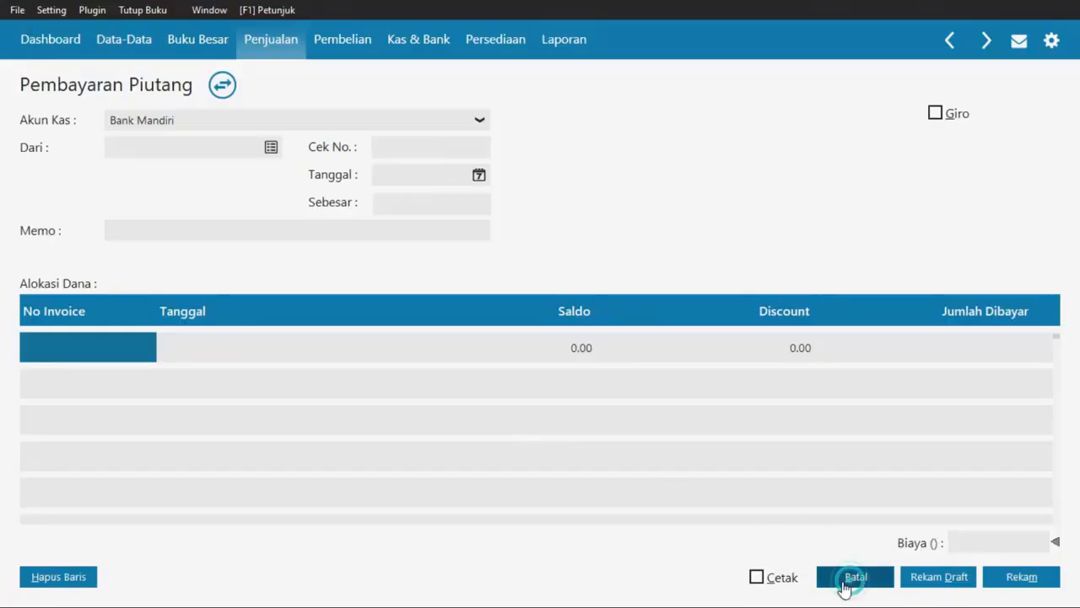
pyautogui.click(181, 357)
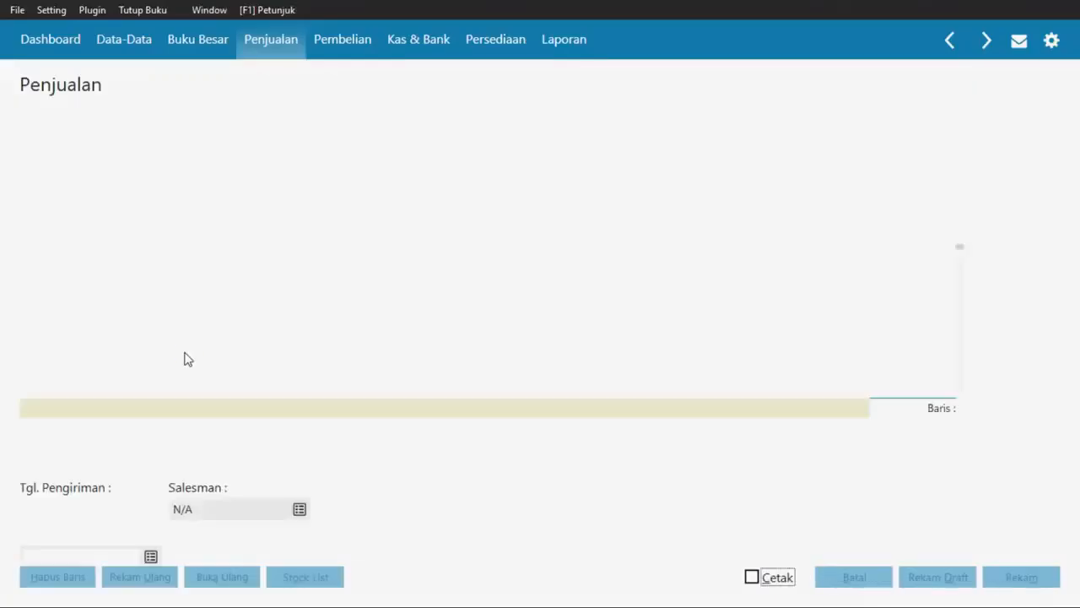
# - Choose Toko Citra as the customer of the sales invoice, following the 12 January invoice in the PDF
pyautogui.hotkey('alt', 'Tab')
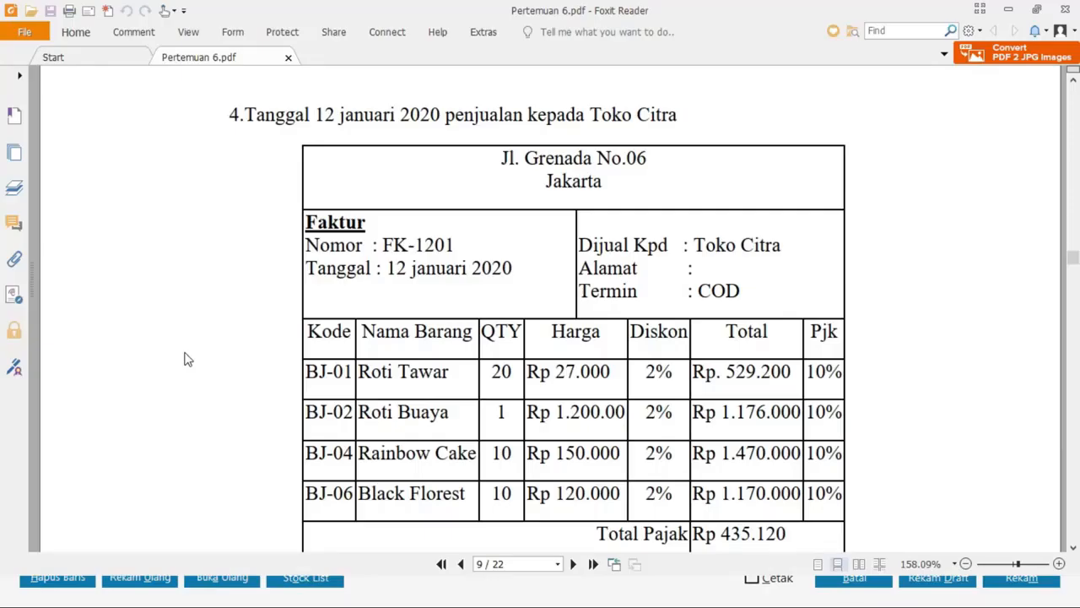
pyautogui.scroll(-3, 194, 360)
pyautogui.scroll(2, 195, 361)
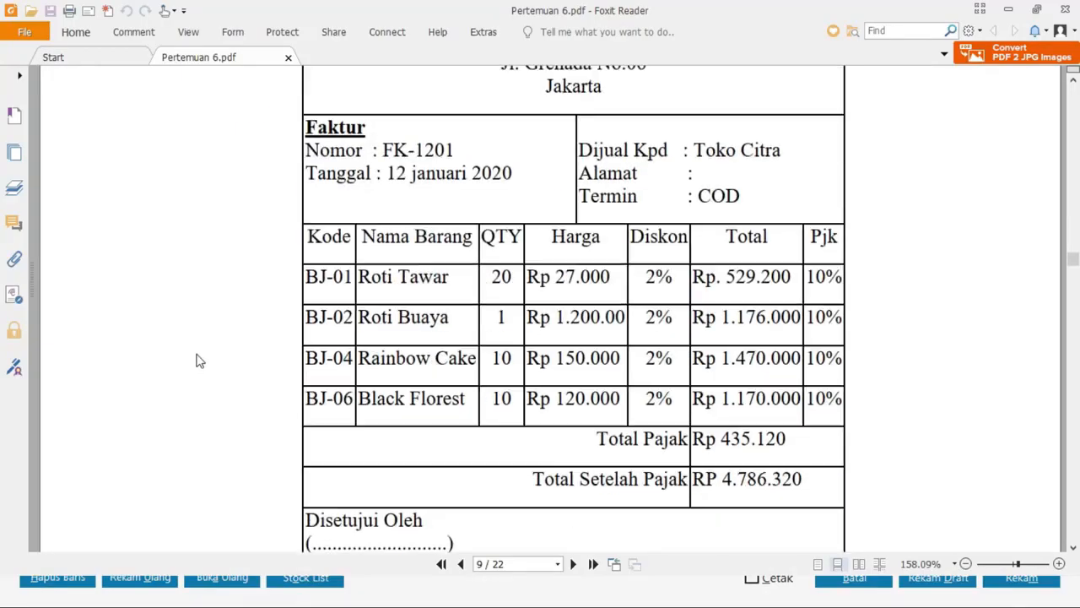
pyautogui.scroll(1, 195, 360)
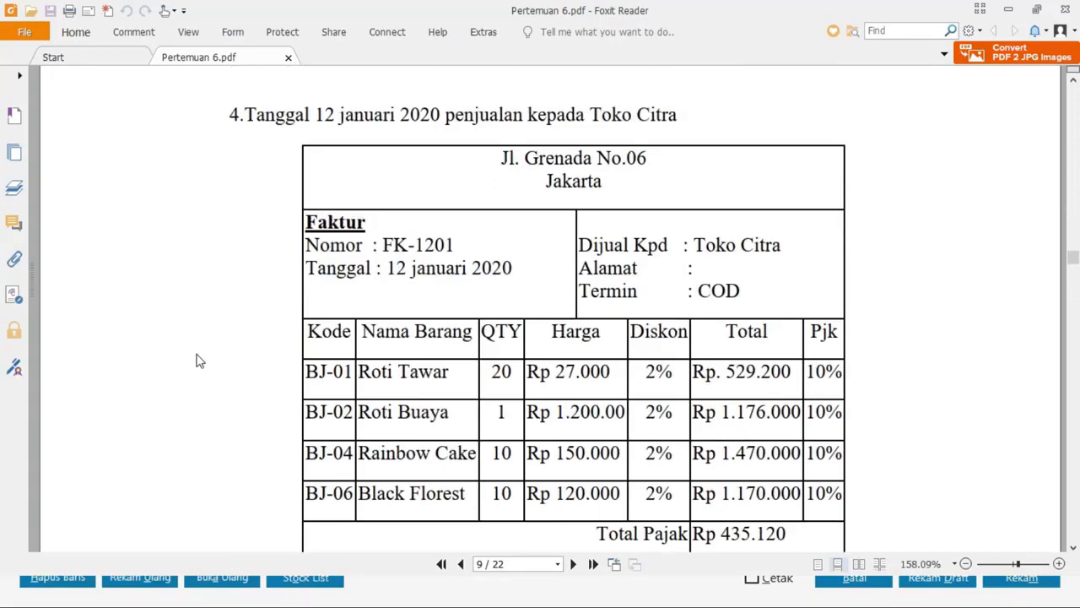
pyautogui.hotkey('alt', 'Tab')
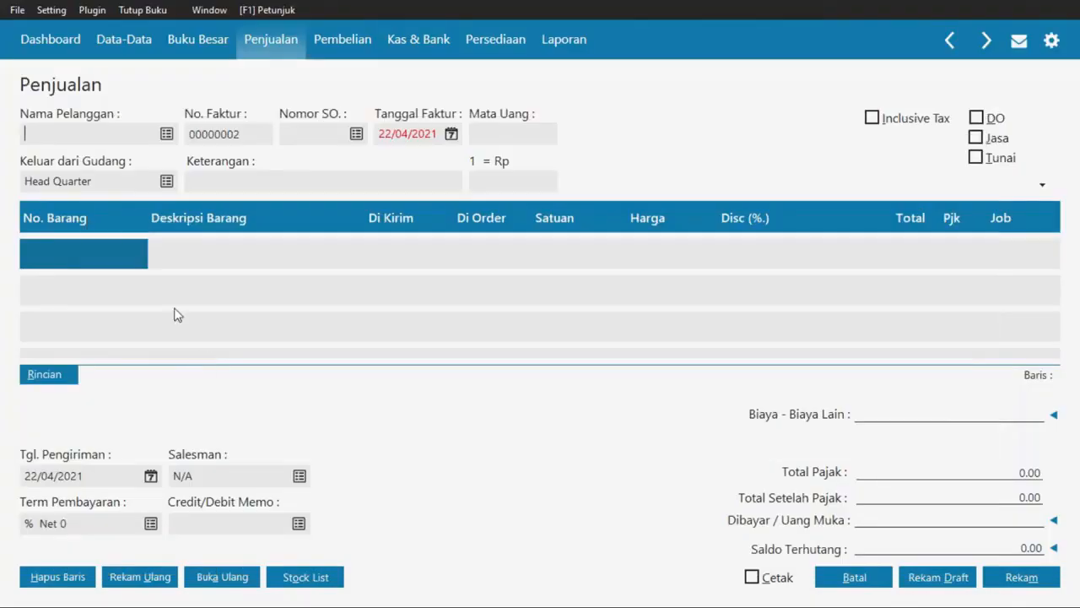
pyautogui.click(165, 133)
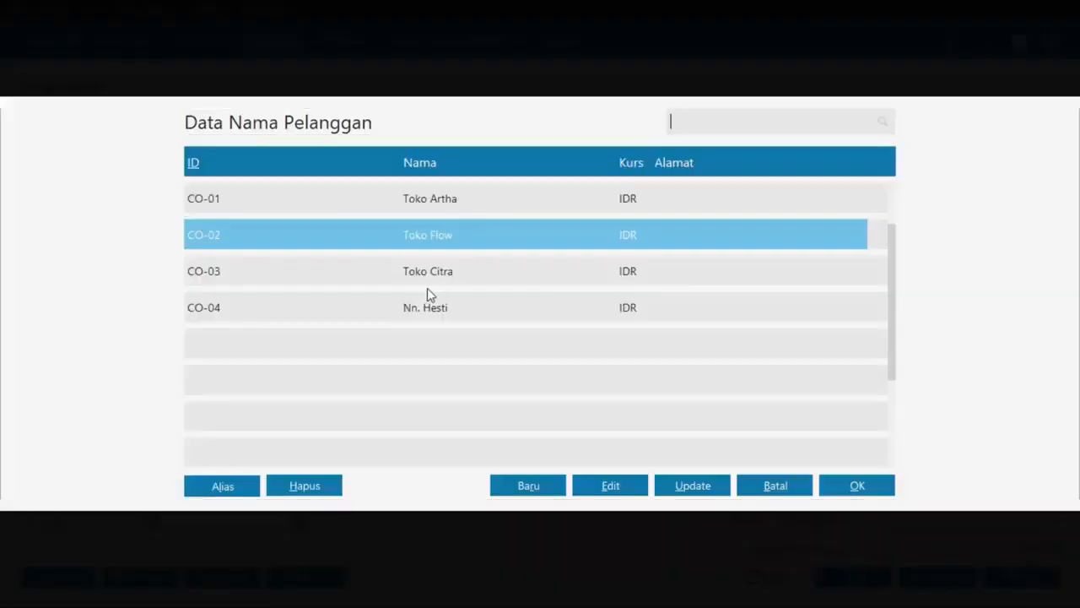
pyautogui.doubleClick(427, 275)
# - Set the sales invoice's number to FK-1201, as given in the PDF
pyautogui.hotkey('alt', 'Tab')
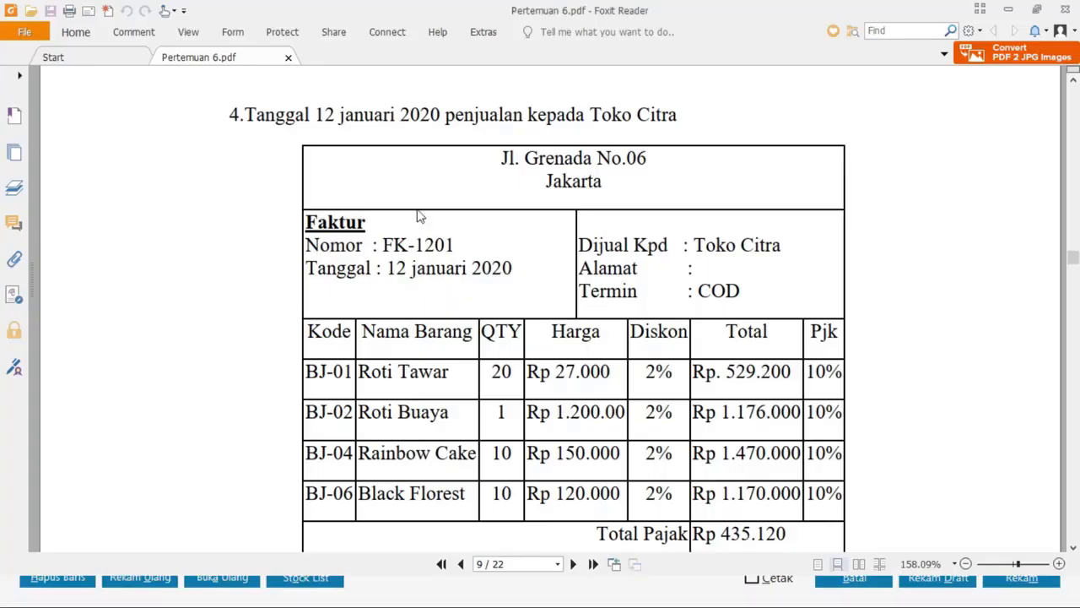
pyautogui.doubleClick(446, 244)
pyautogui.hotkey('alt', 'Tab')
pyautogui.click(255, 137)
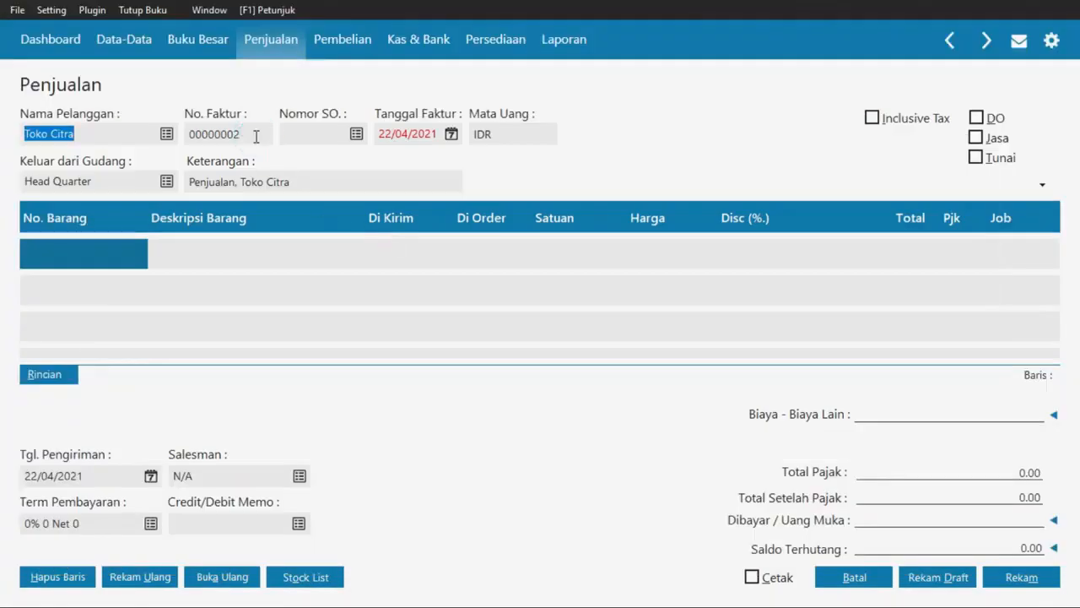
pyautogui.click(256, 136)
pyautogui.doubleClick(255, 136)
pyautogui.write('FK-1201')
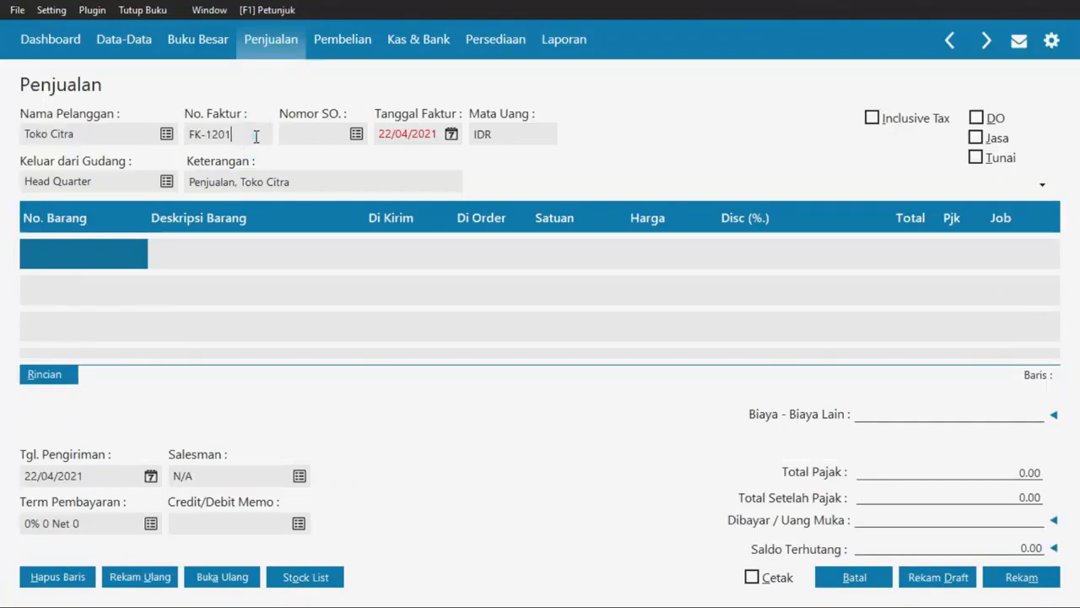
# - Set the sales invoice's date to 12/01/2020, following the PDF
pyautogui.hotkey('alt', 'Tab')
pyautogui.hotkey('alt', 'Tab')
pyautogui.click(418, 136)
pyautogui.doubleClick(418, 135)
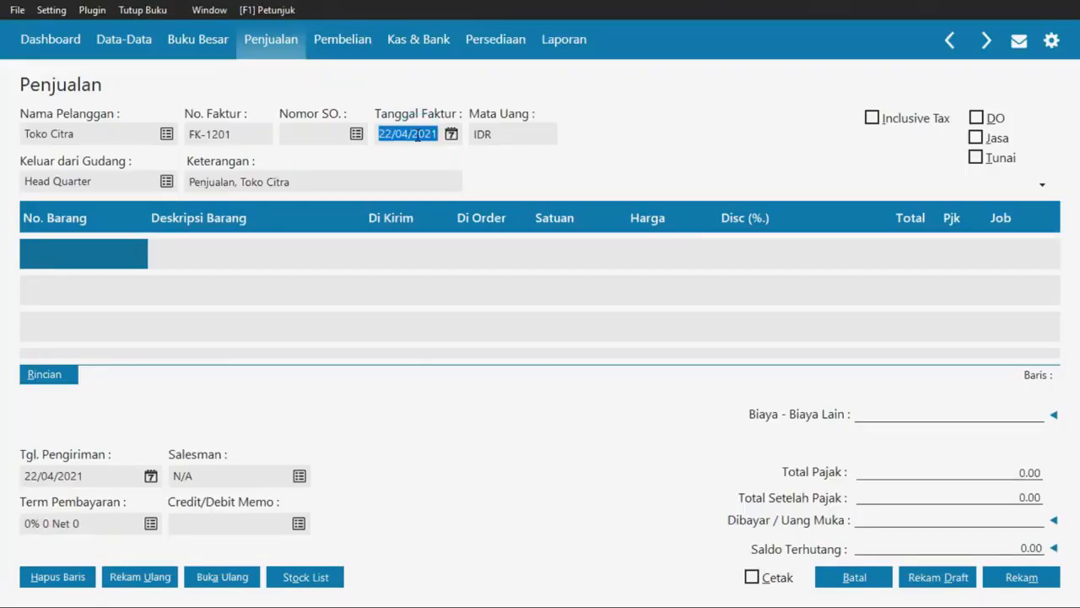
pyautogui.write('12/01/2020')
pyautogui.press('Tab')
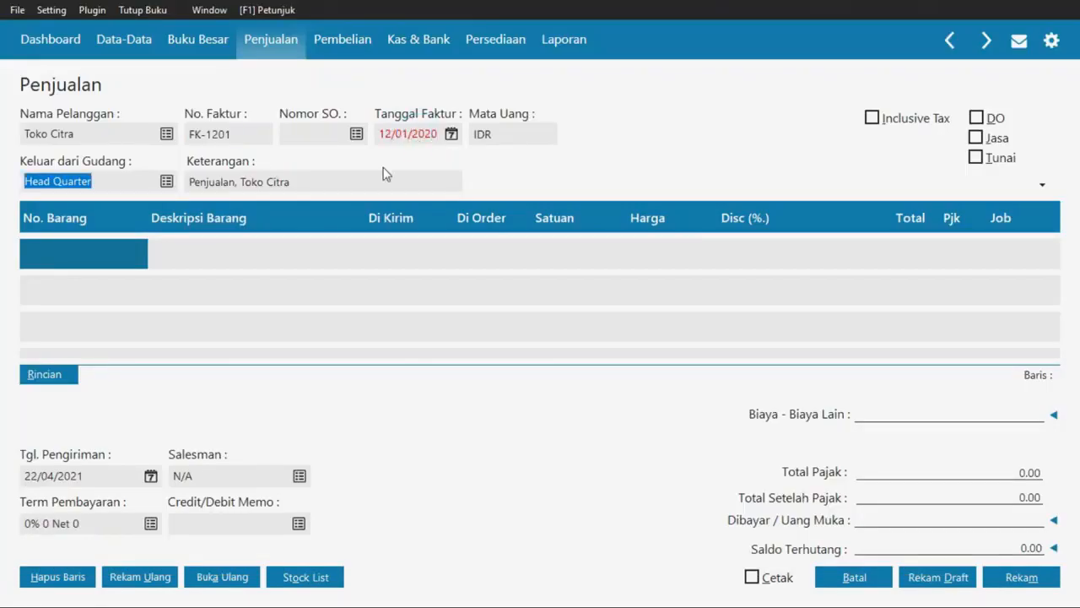
pyautogui.click(101, 251)
# - Set the sales invoice's delivery date to 12/01/2020 as well
pyautogui.hotkey('alt', 'Tab')
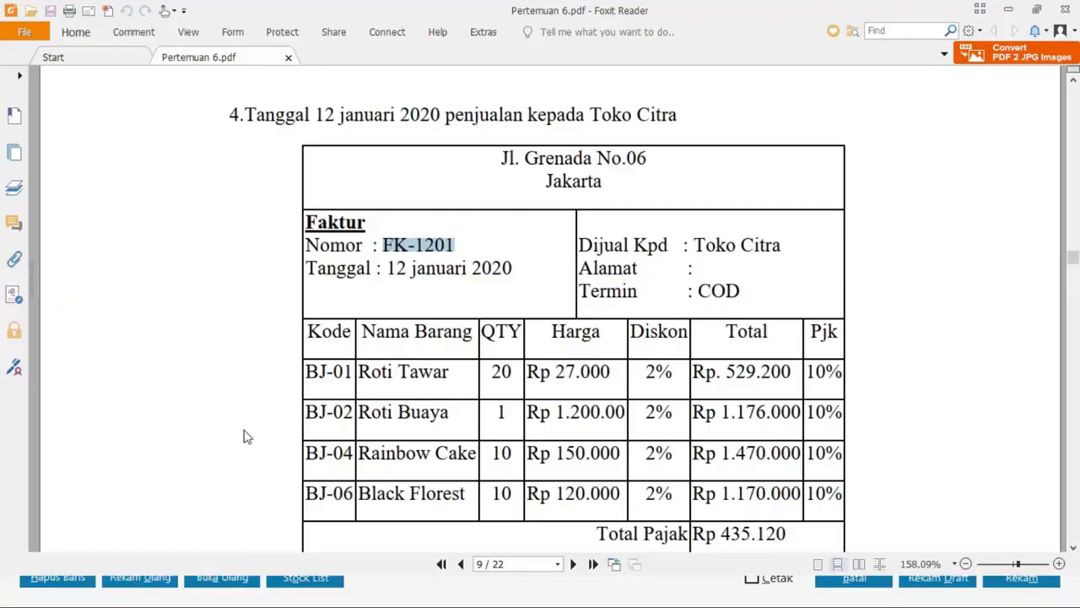
pyautogui.scroll(-3, 246, 436)
pyautogui.hotkey('alt', 'Tab')
pyautogui.hotkey('alt', 'Tab')
pyautogui.hotkey('alt', 'Tab')
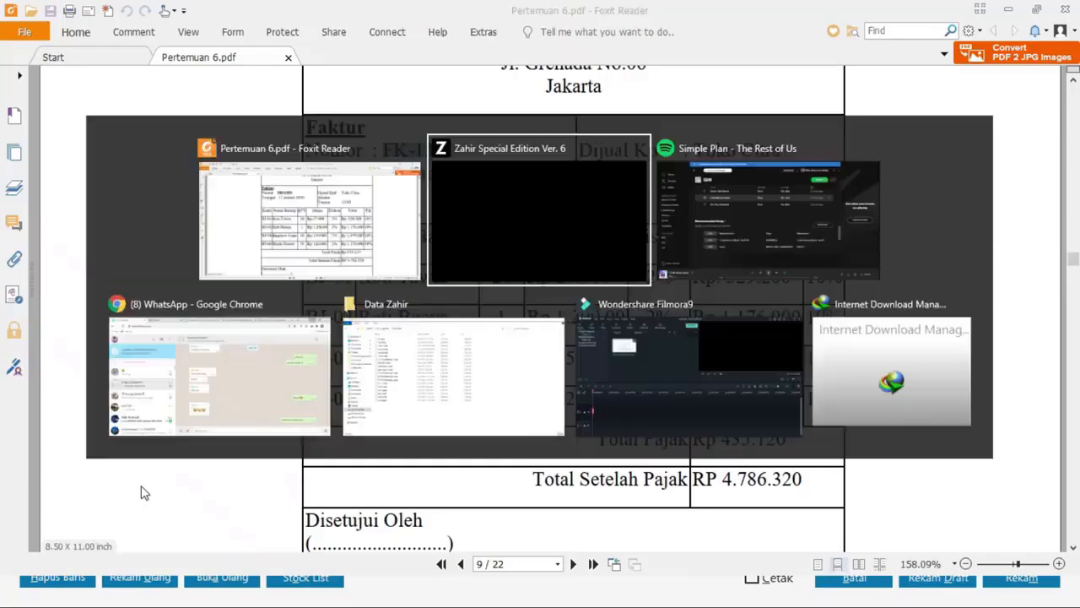
pyautogui.click(150, 477)
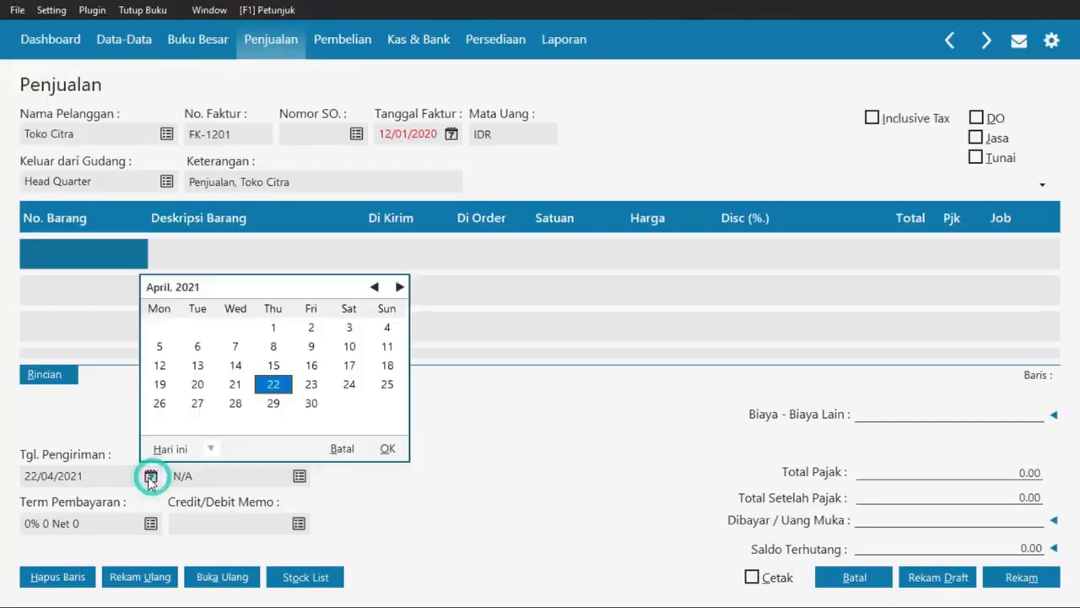
pyautogui.click(342, 450)
pyautogui.write('12/01/20')
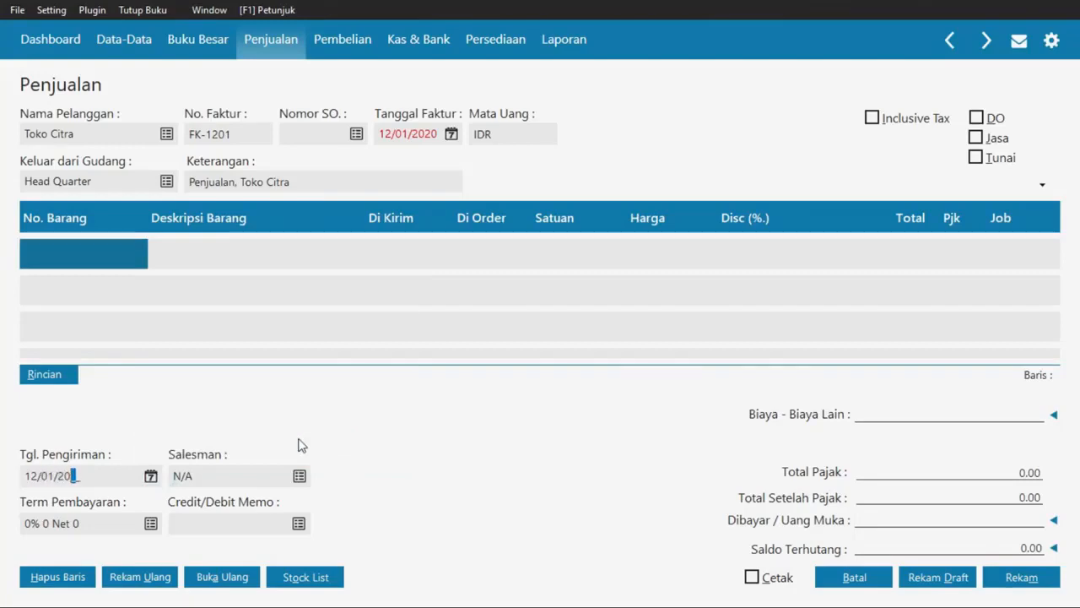
pyautogui.write('20')
pyautogui.hotkey('alt', 'Tab')
pyautogui.hotkey('alt', 'Tab')
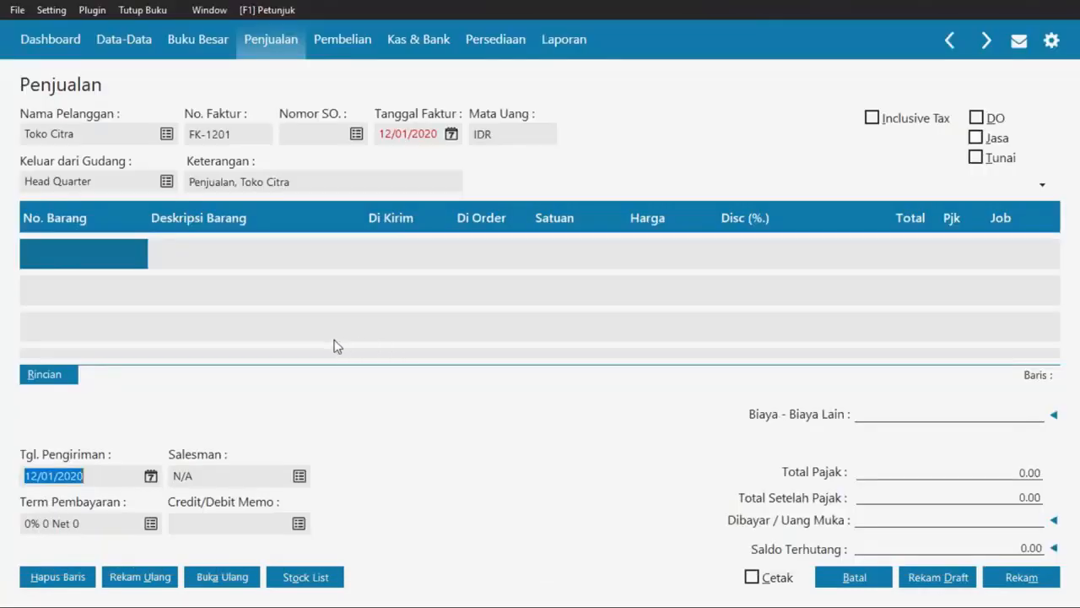
# - Add item BJ-01 Roti Tawar to the sales invoice with a delivered quantity of 20, as listed in the PDF
pyautogui.hotkey('alt', 'Tab')
pyautogui.hotkey('alt', 'Tab')
pyautogui.hotkey('alt', 'Tab')
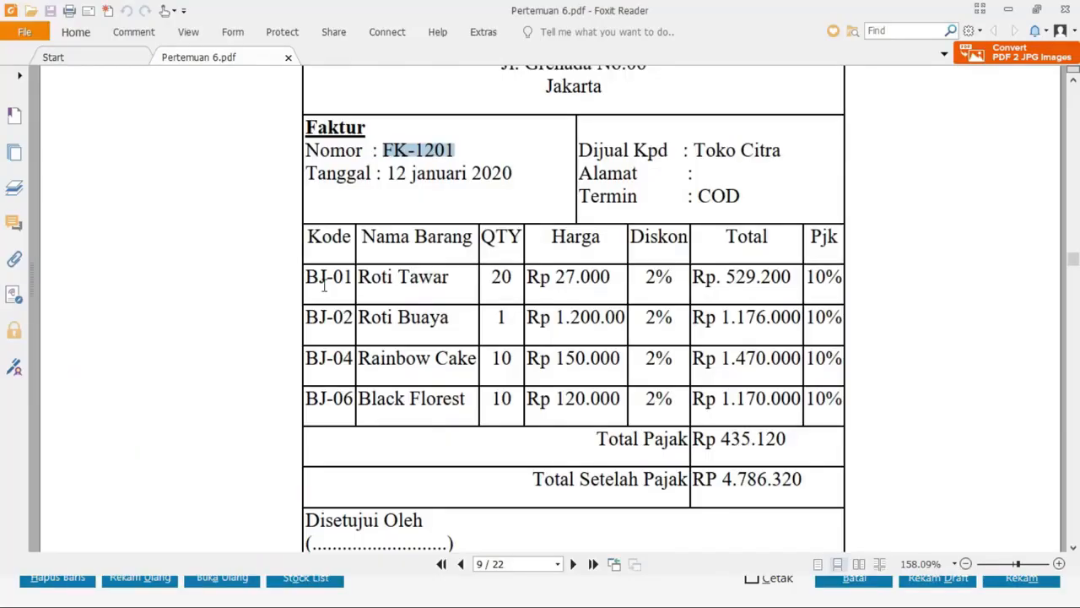
pyautogui.hotkey('alt', 'Tab')
pyautogui.doubleClick(85, 247)
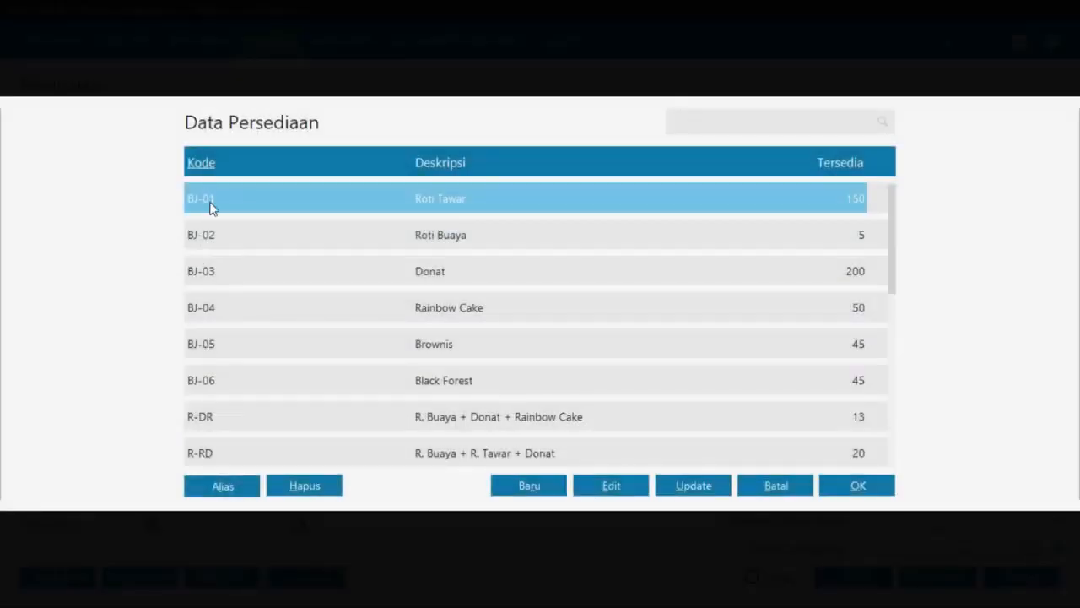
pyautogui.doubleClick(211, 204)
pyautogui.press('Tab')
pyautogui.hotkey('alt', 'Tab')
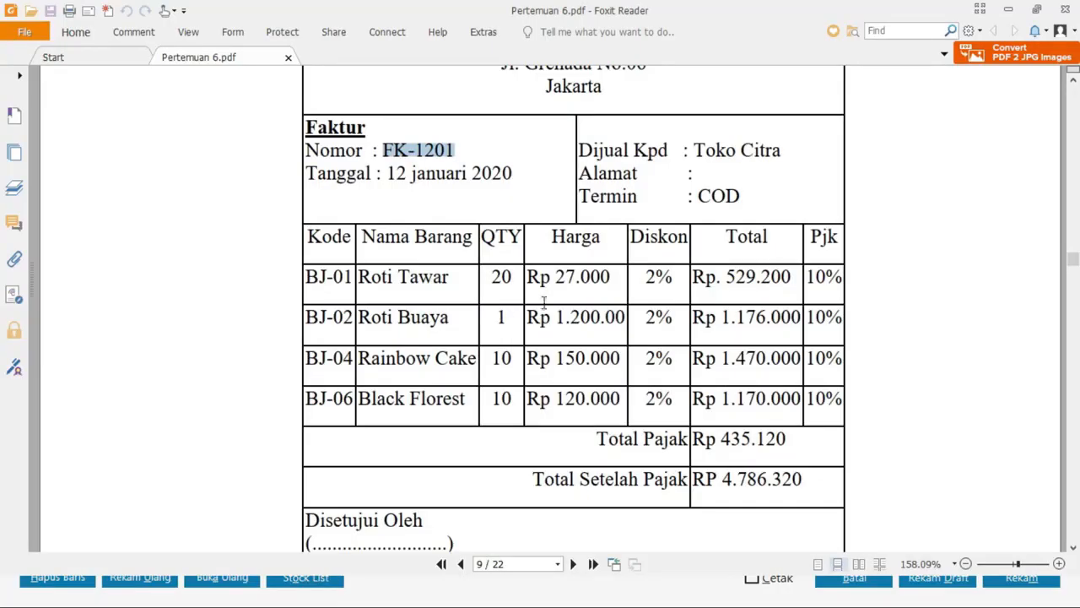
pyautogui.hotkey('alt', 'Tab')
pyautogui.write('20')
pyautogui.press('Tab')
# - Give the Roti Tawar line a 2% discount and apply the PPN tax
pyautogui.hotkey('alt', 'Tab')
pyautogui.hotkey('alt', 'Tab')
pyautogui.press('Tab')
pyautogui.press('Tab')
pyautogui.write('2')
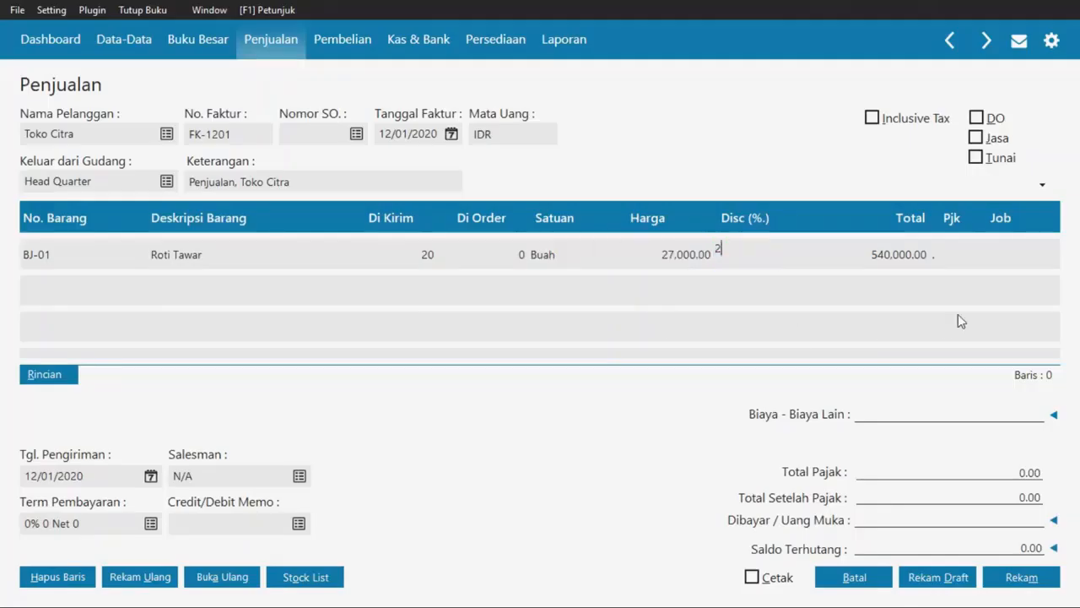
pyautogui.click(950, 253)
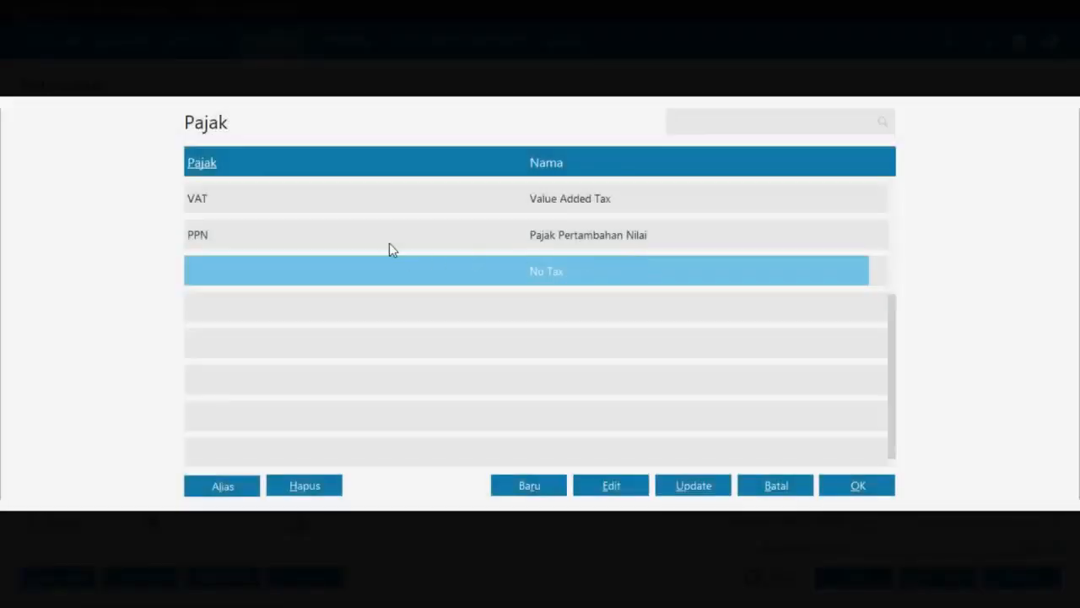
pyautogui.doubleClick(389, 243)
pyautogui.press('Tab')
# - Add item BJ-02 Roti Buaya on the second invoice line with a delivered quantity of 1
pyautogui.click(58, 287)
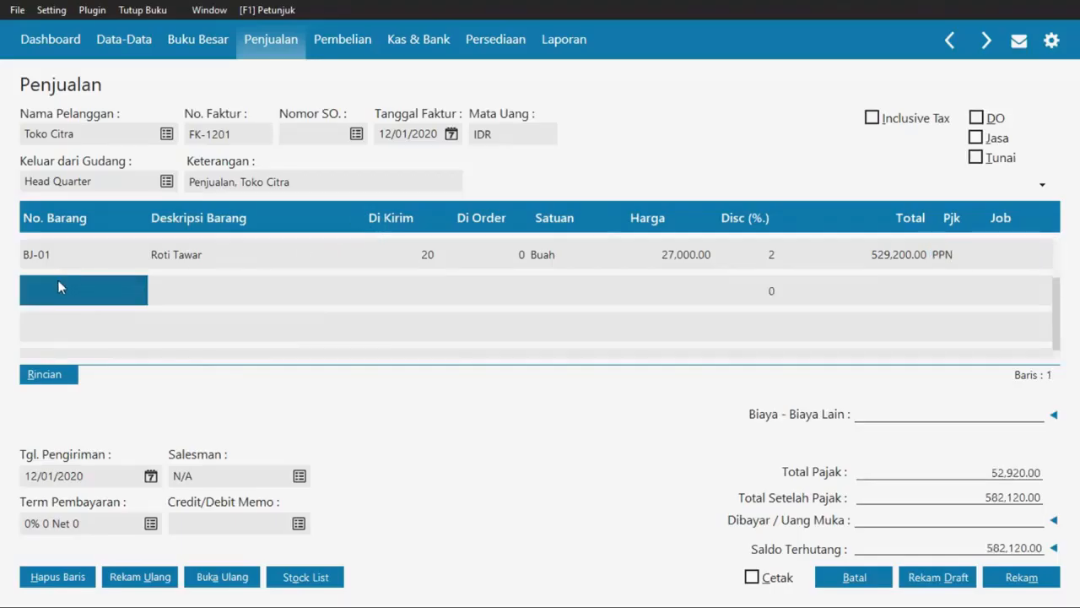
pyautogui.doubleClick(57, 287)
pyautogui.doubleClick(242, 236)
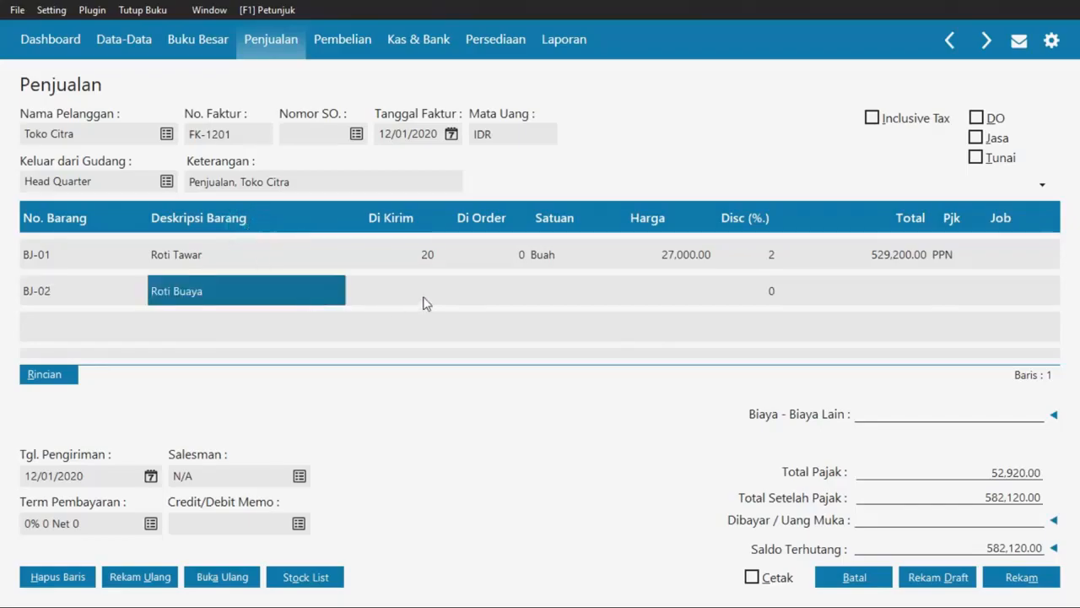
pyautogui.click(424, 298)
pyautogui.hotkey('alt', 'Tab')
pyautogui.hotkey('alt', 'Tab')
pyautogui.write('1')
pyautogui.press('Tab')
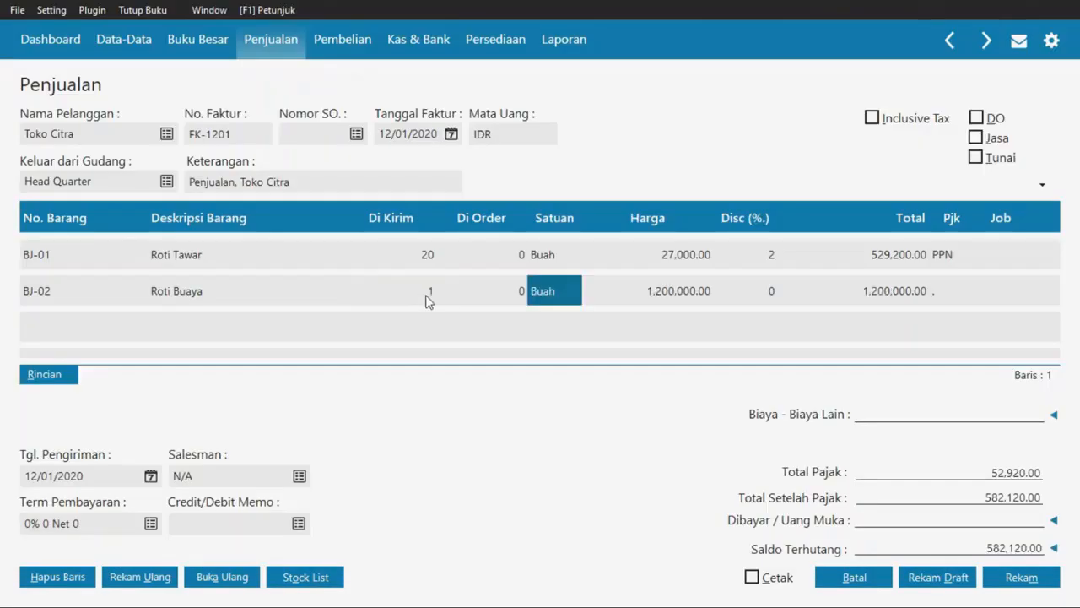
# - Give the Roti Buaya line a 2% discount and apply the PPN tax
pyautogui.press('Tab')
pyautogui.press('Tab')
pyautogui.write('2')
pyautogui.press('Tab')
pyautogui.click(948, 292)
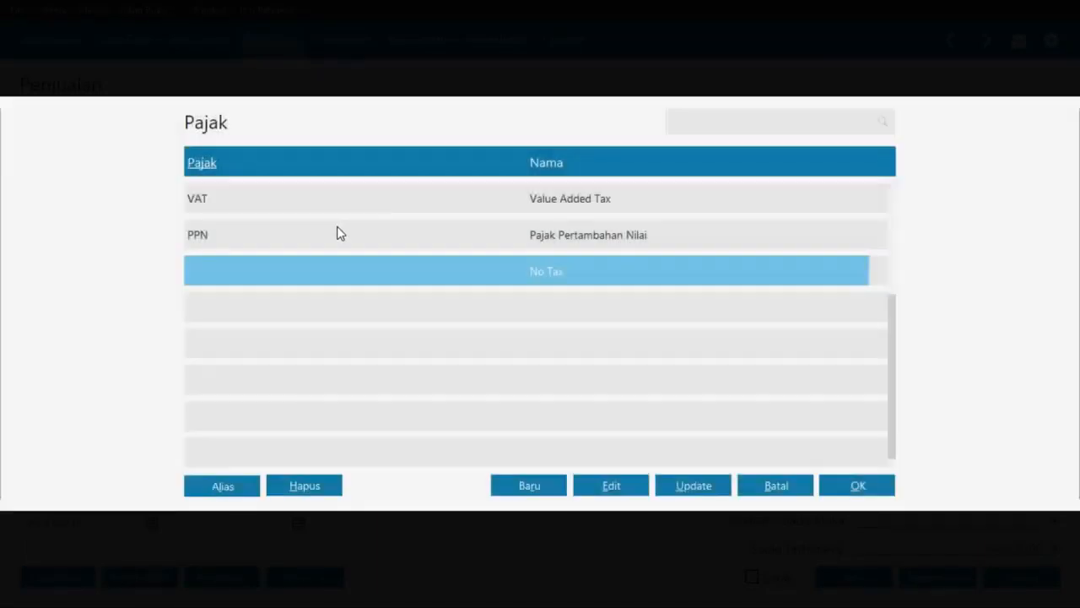
pyautogui.doubleClick(337, 234)
pyautogui.press('Tab')
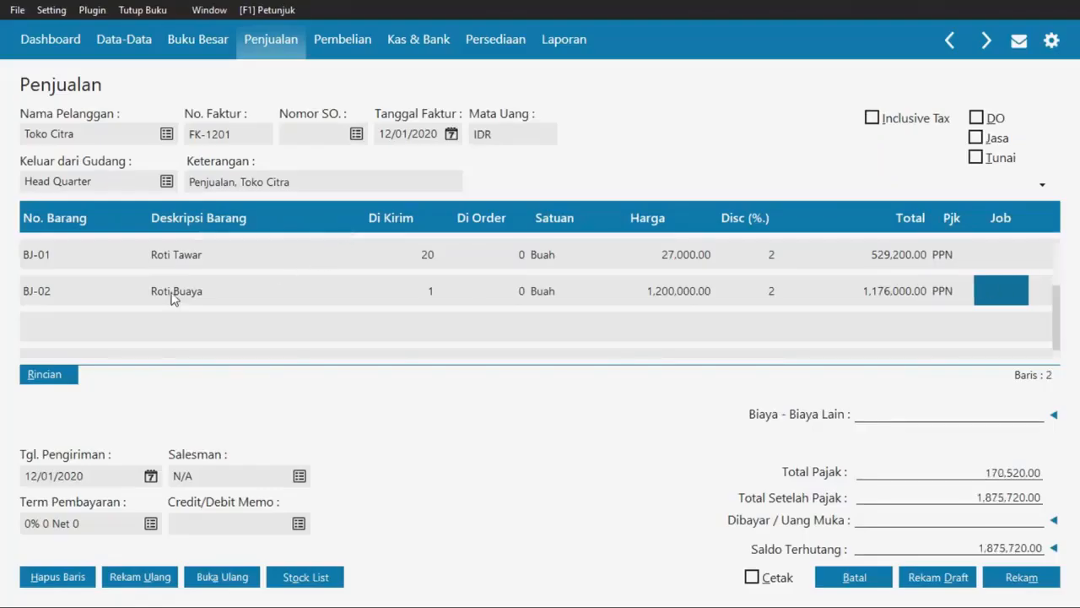
# - Add item BJ-04 Rainbow Cake on the third invoice line with a delivered quantity of 10
pyautogui.press('Tab')
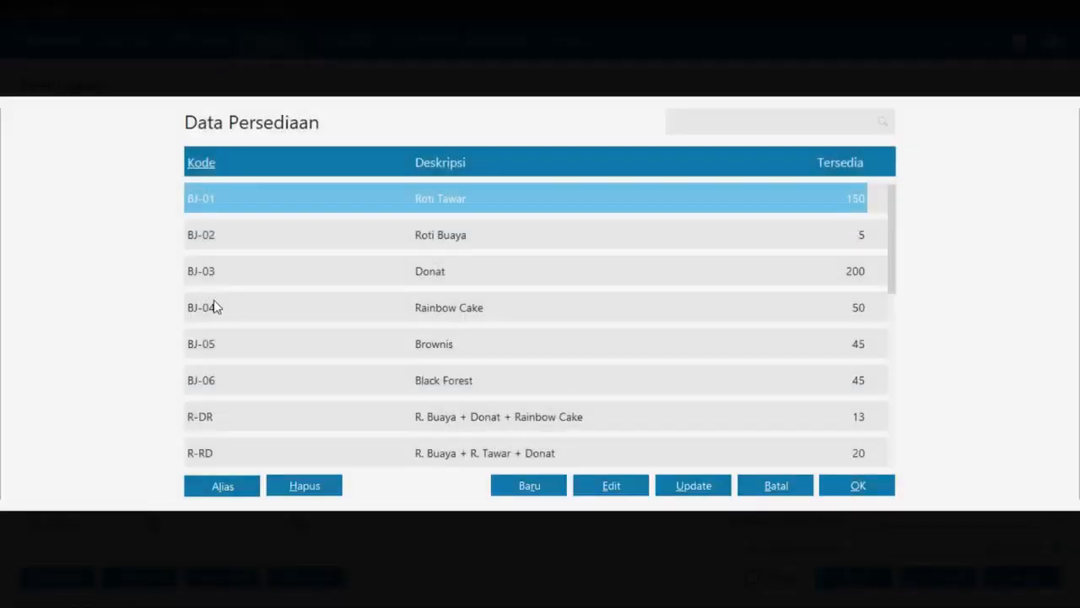
pyautogui.doubleClick(213, 307)
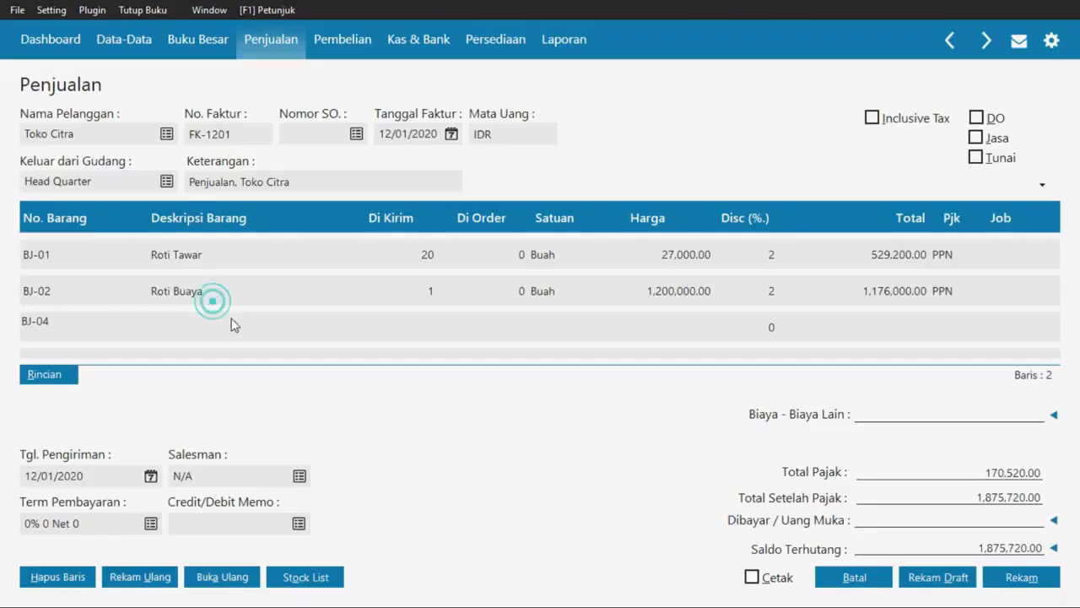
pyautogui.hotkey('alt', 'Tab')
pyautogui.hotkey('alt', 'Tab')
pyautogui.write('10')
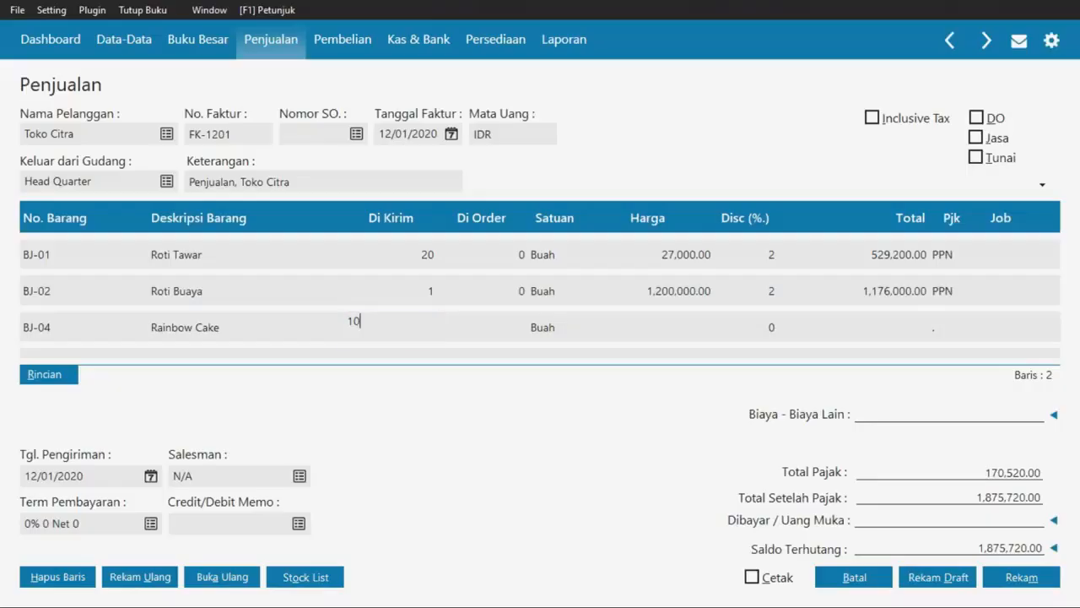
# - Give the Rainbow Cake line a 2% discount and apply the PPN tax
pyautogui.press('Tab')
pyautogui.press('Tab')
pyautogui.press('Tab')
pyautogui.write('2')
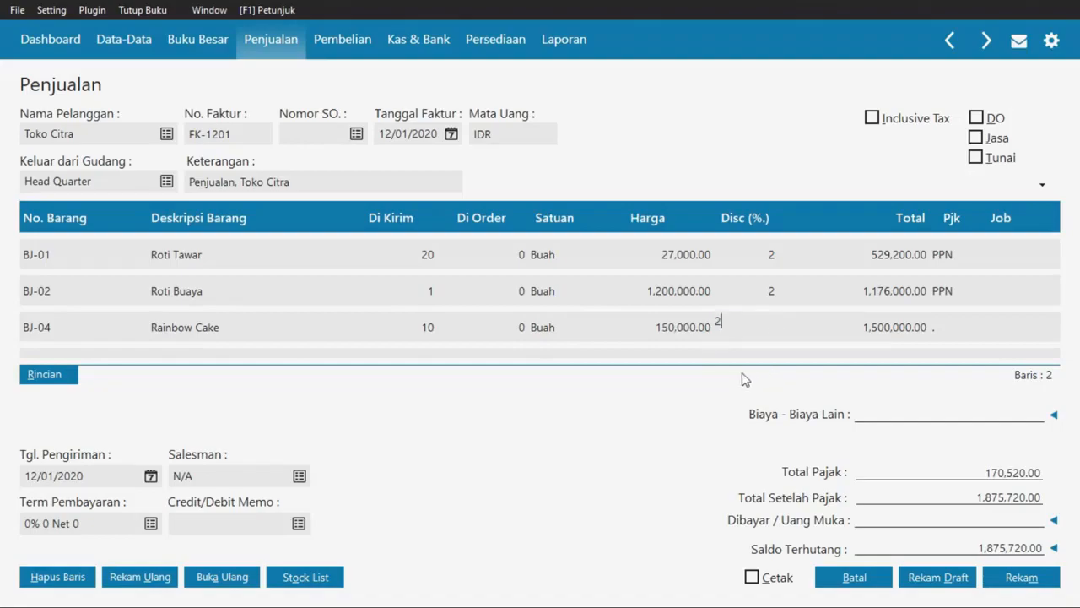
pyautogui.press('Tab')
pyautogui.click(942, 335)
pyautogui.doubleClick(278, 228)
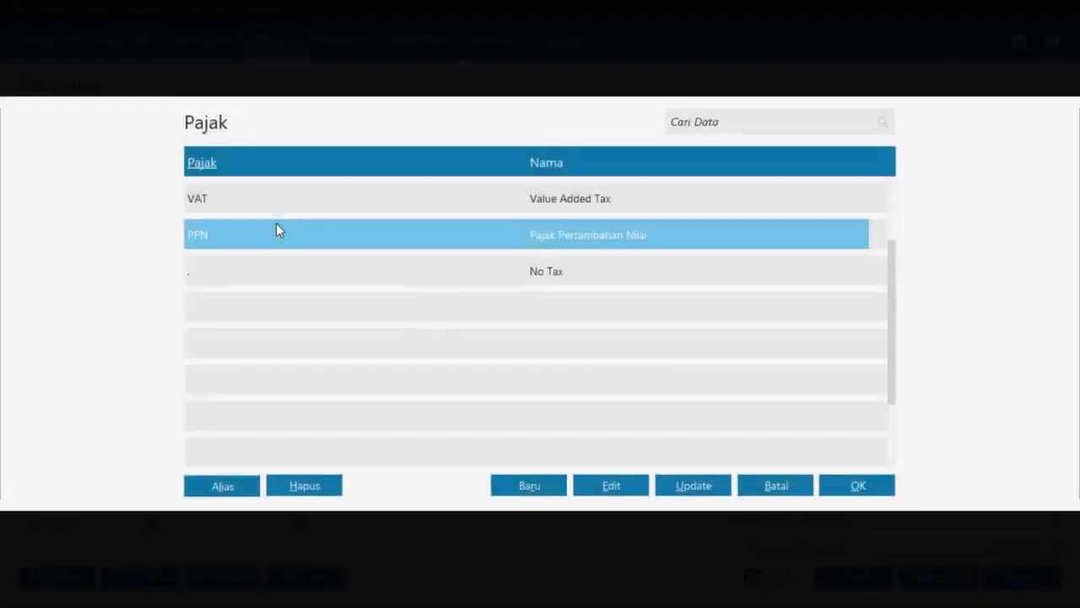
# - Add item BJ-06 Black Forest on the fourth invoice line with a delivered quantity of 10
pyautogui.press('Tab')
pyautogui.press('Tab')
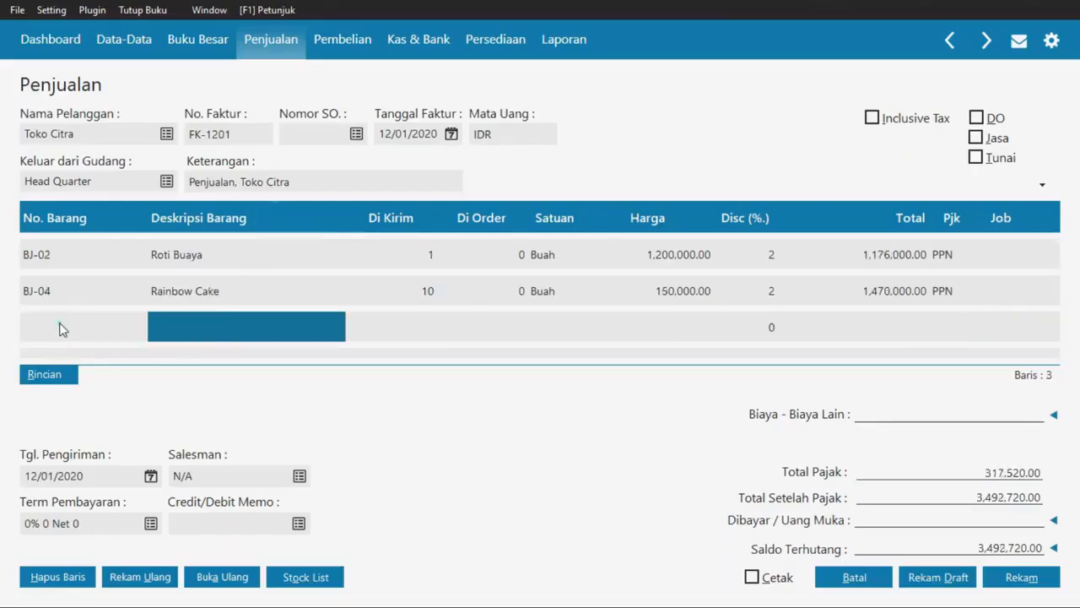
pyautogui.click(58, 327)
pyautogui.doubleClick(239, 378)
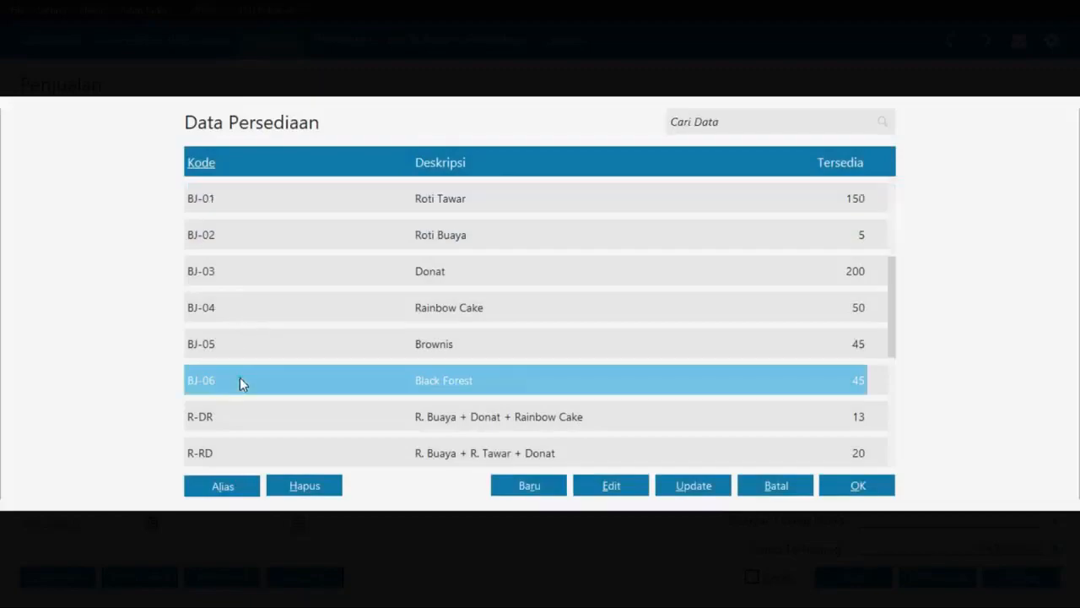
pyautogui.hotkey('alt', 'Tab')
pyautogui.hotkey('alt', 'Tab')
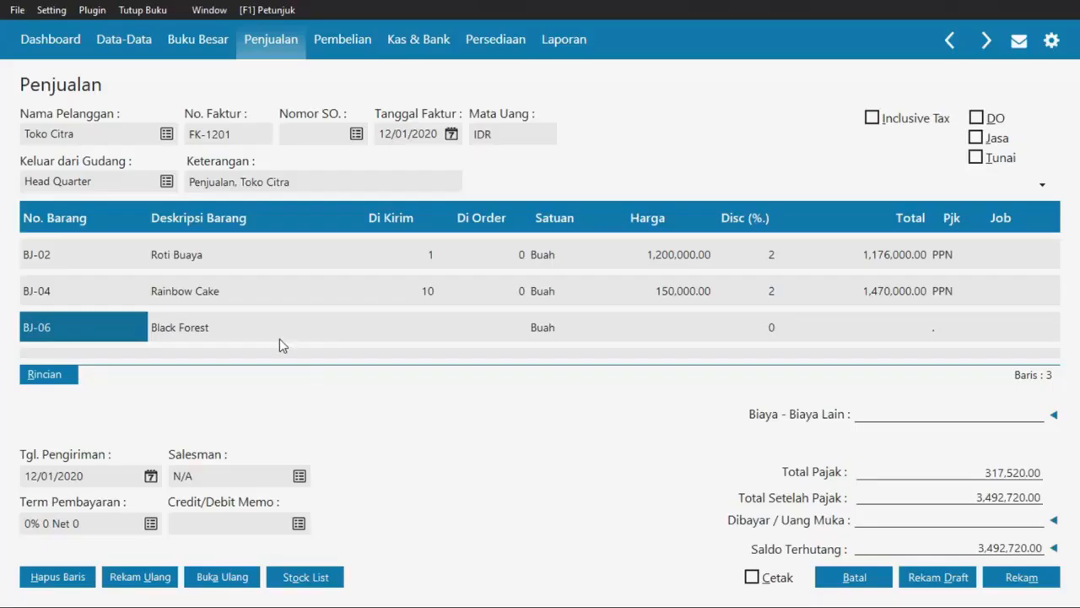
pyautogui.press('Tab')
pyautogui.press('Tab')
pyautogui.write('10')
pyautogui.press('Tab')
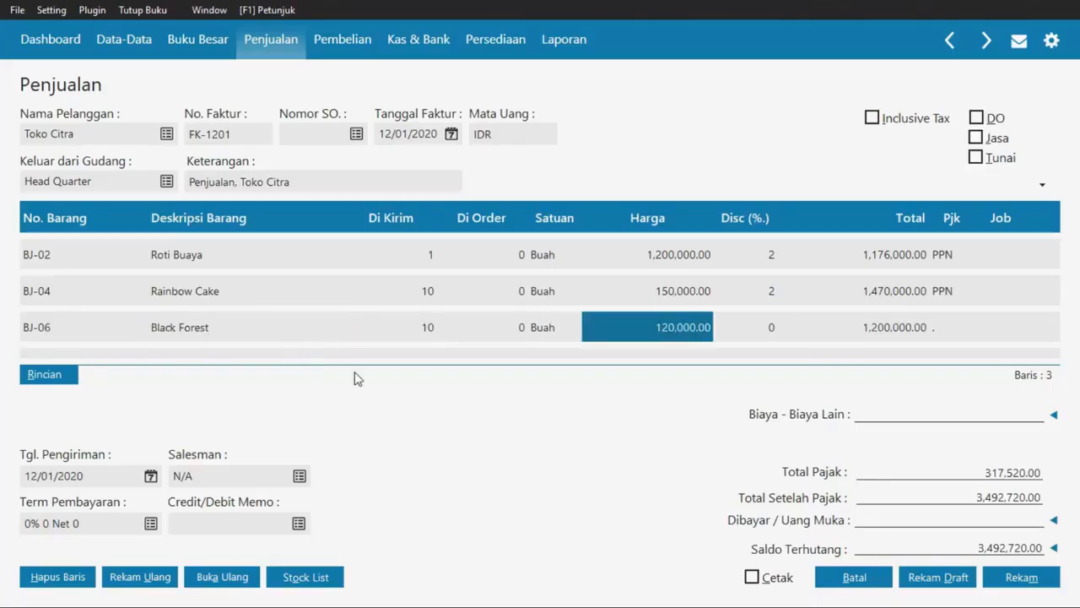
# - Give the Black Forest line a 2% discount and apply the PPN tax
pyautogui.press('Tab')
pyautogui.write('2')
pyautogui.doubleClick(939, 327)
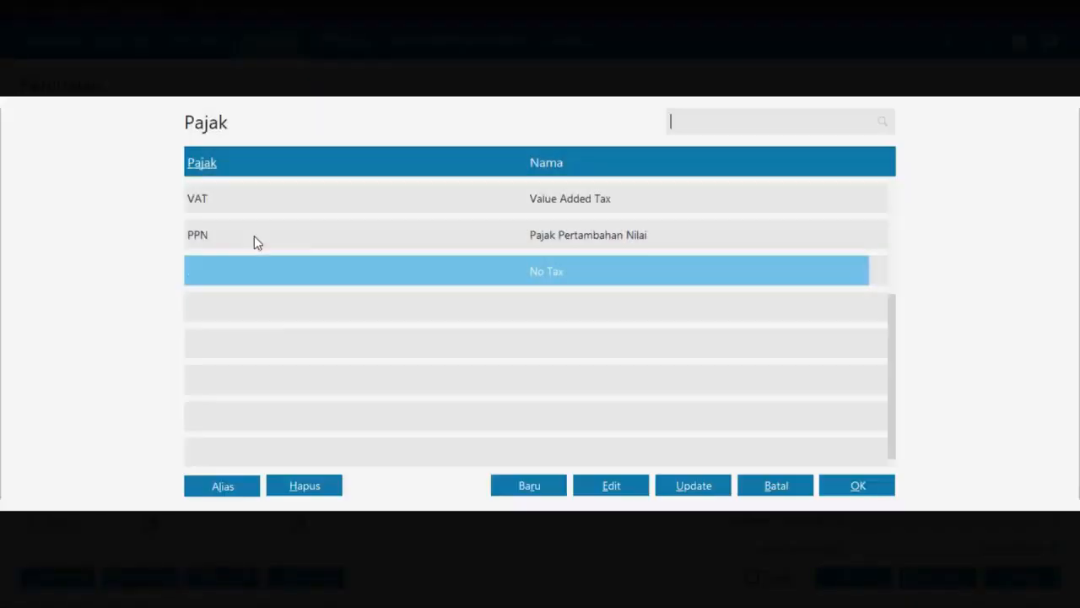
pyautogui.doubleClick(254, 238)
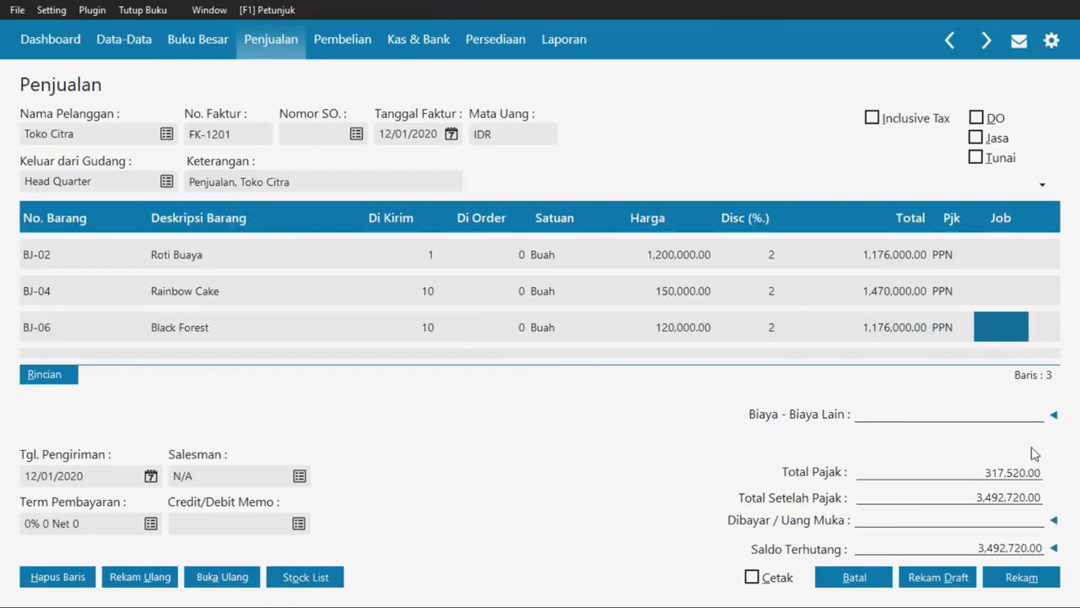
pyautogui.press('Tab')
# - Compare the sales invoice's tax and after-tax totals with the PDF in Foxit Reader and review all entered item lines
pyautogui.hotkey('alt', 'Tab')
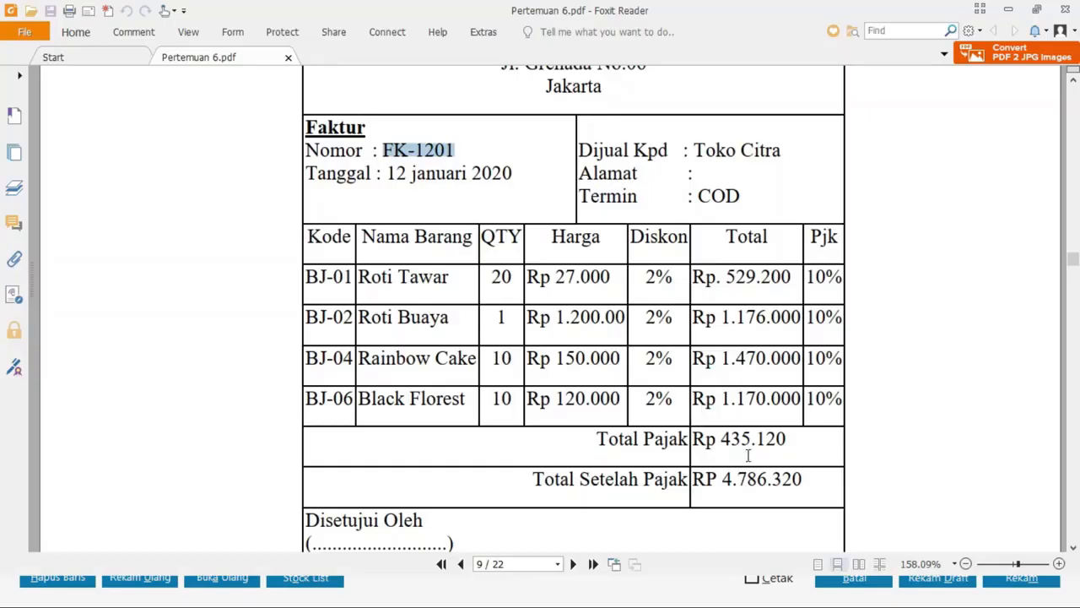
pyautogui.hotkey('alt', 'Tab')
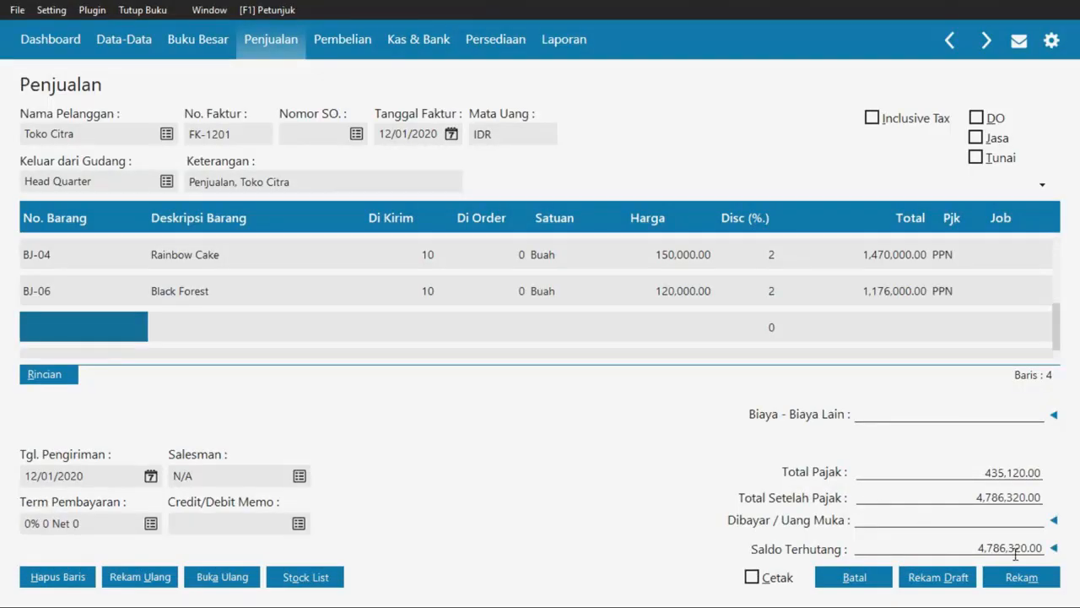
pyautogui.hotkey('alt', 'Tab')
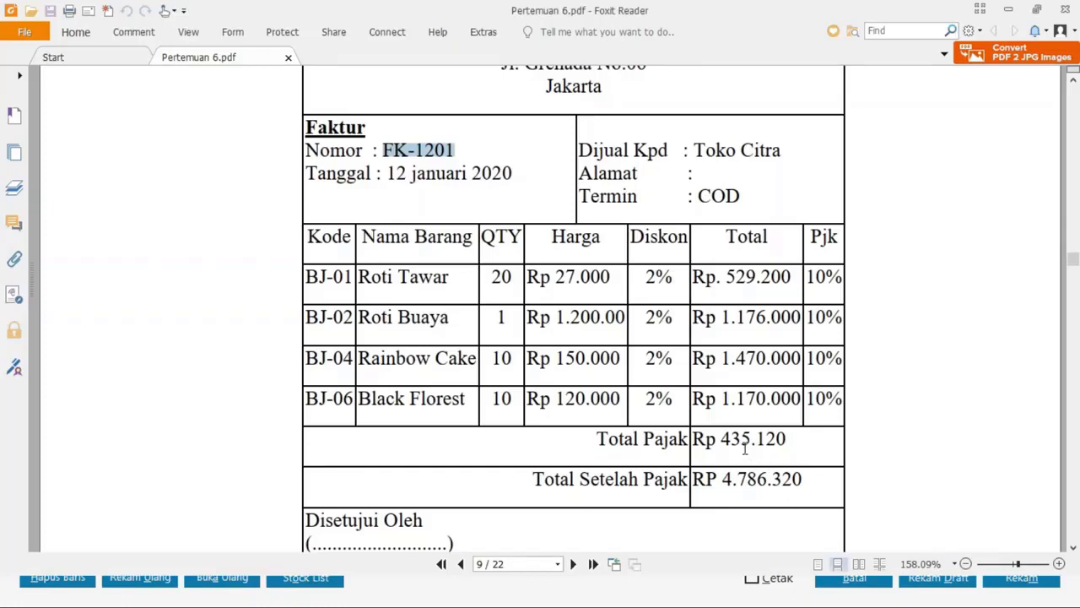
pyautogui.hotkey('alt', 'Tab')
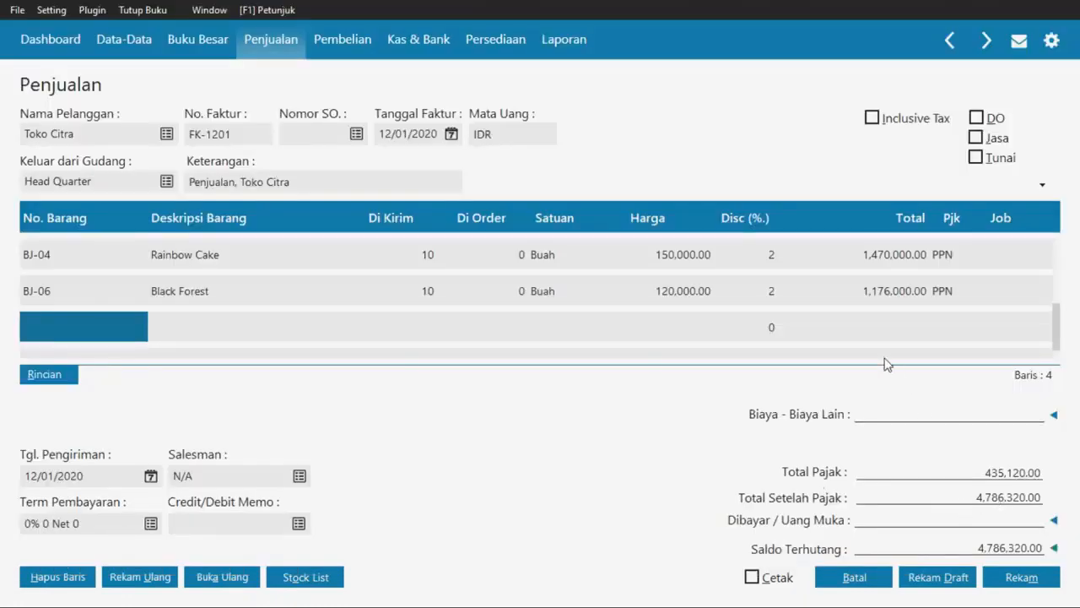
pyautogui.press('Up')
pyautogui.press('Up')
pyautogui.press('Up')
pyautogui.press('Up')
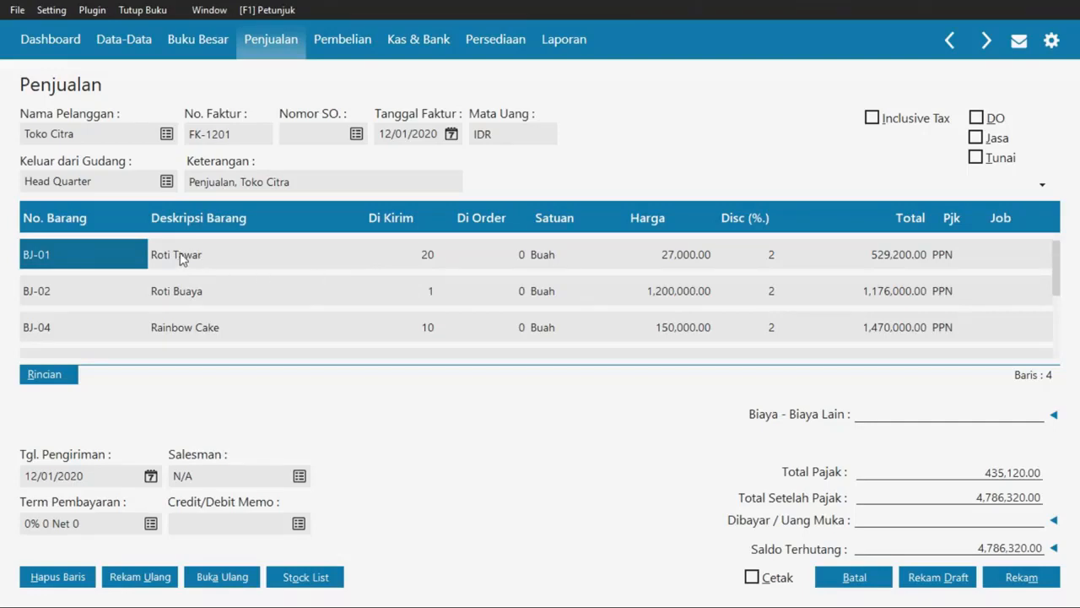
pyautogui.click(213, 291)
pyautogui.press('Down')
pyautogui.press('Down')
pyautogui.press('Down')
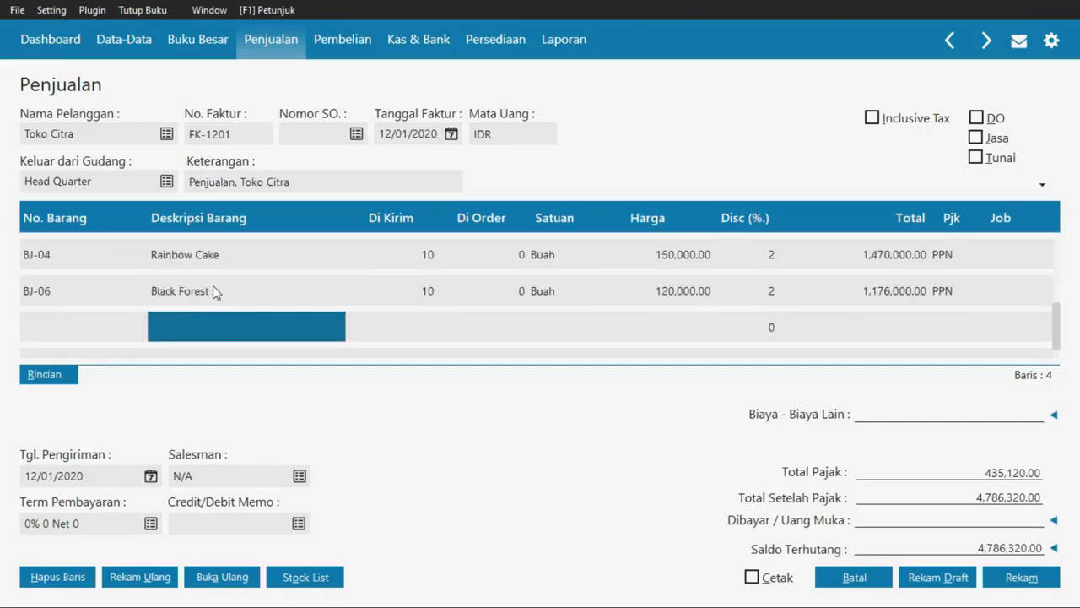
pyautogui.press('Up')
pyautogui.press('Up')
pyautogui.press('Up')
pyautogui.press('Up')
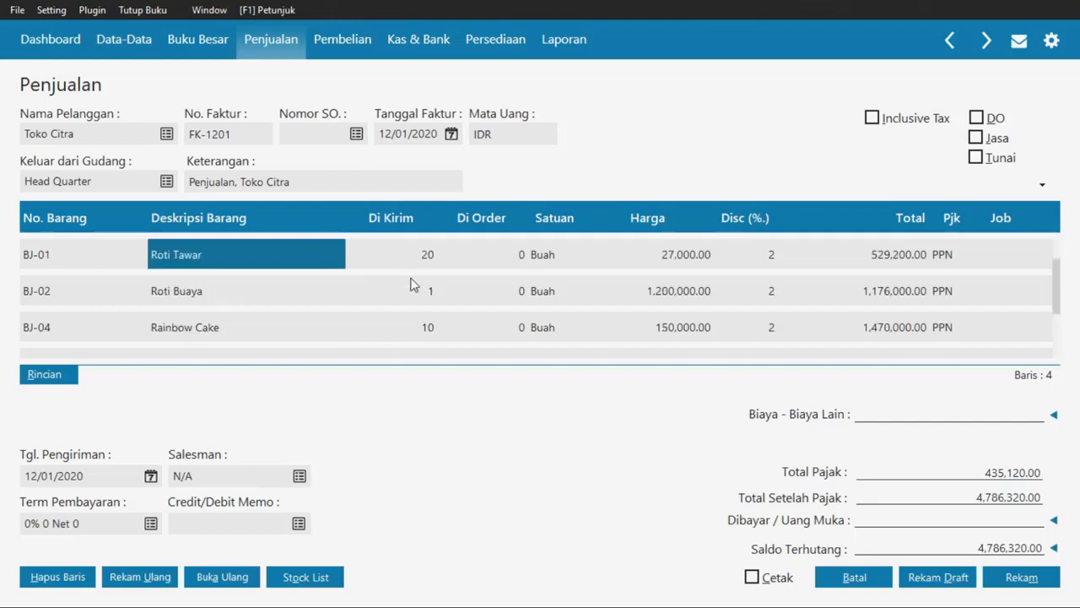
pyautogui.press('Down')
pyautogui.press('Down')
pyautogui.press('Down')
pyautogui.press('Down')
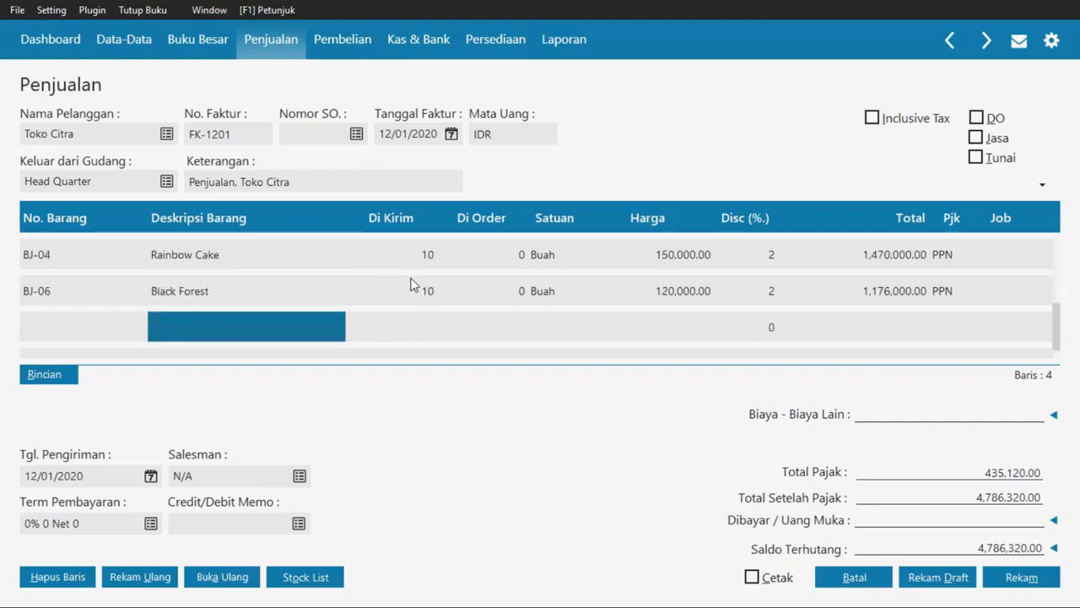
pyautogui.press('Up')
pyautogui.press('Up')
pyautogui.press('Up')
pyautogui.press('Up')
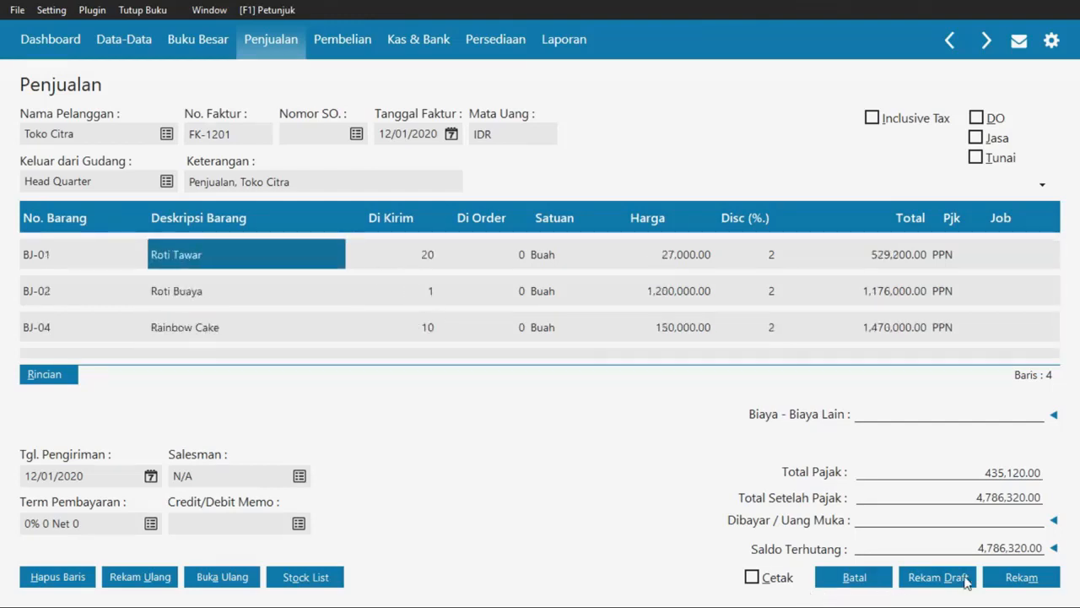
# - Record the Toko Citra sales invoice and look up transaction 5, the Toko Brown purchase, in the PDF
pyautogui.click(1023, 579)
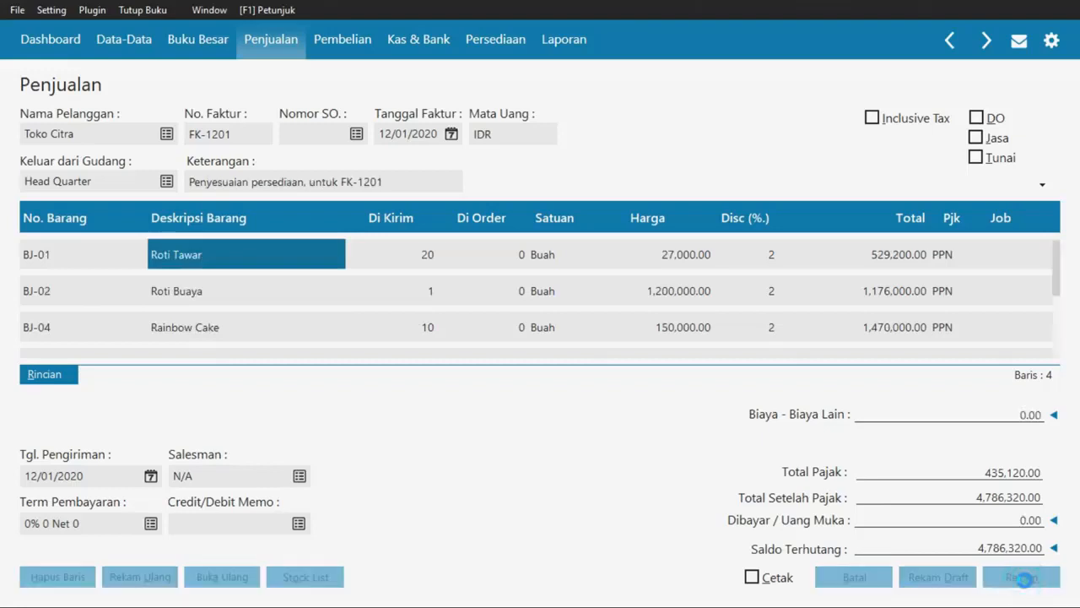
pyautogui.hotkey('alt', 'Tab')
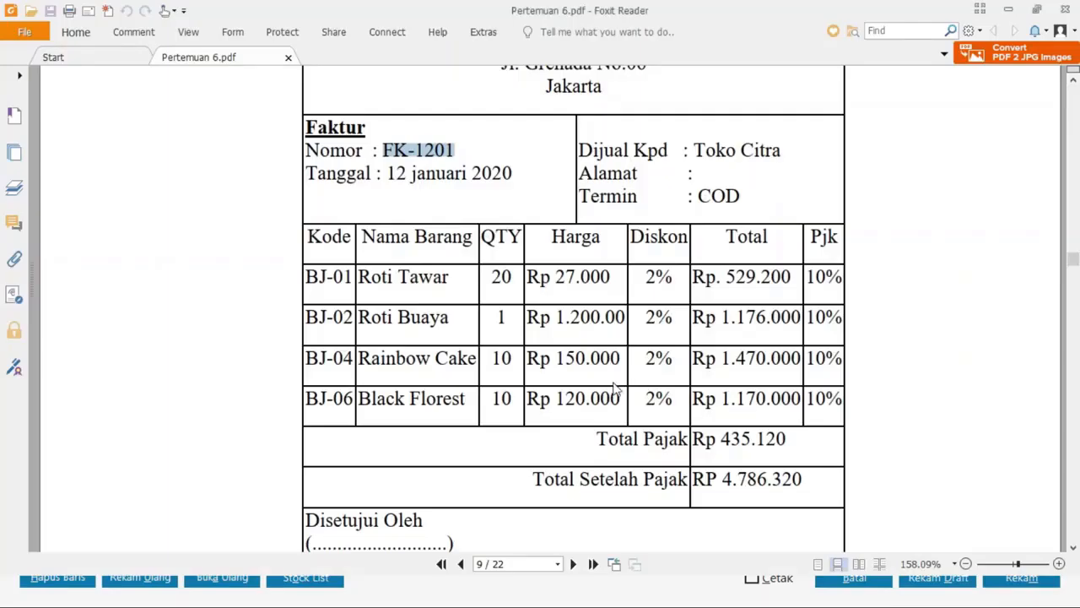
pyautogui.scroll(-5, 614, 388)
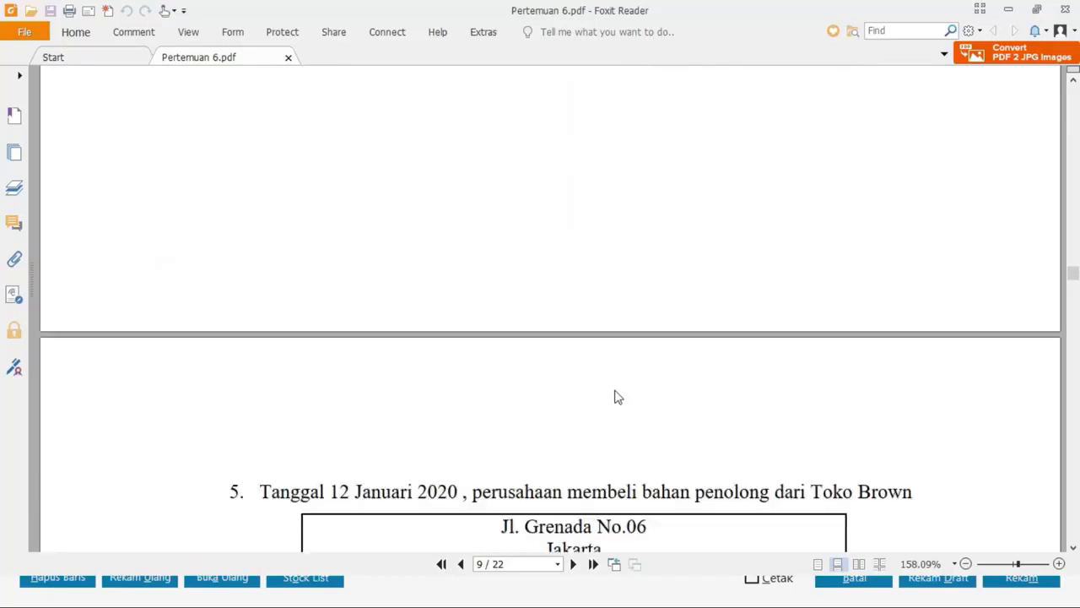
pyautogui.scroll(-5, 615, 397)
pyautogui.scroll(-1, 616, 396)
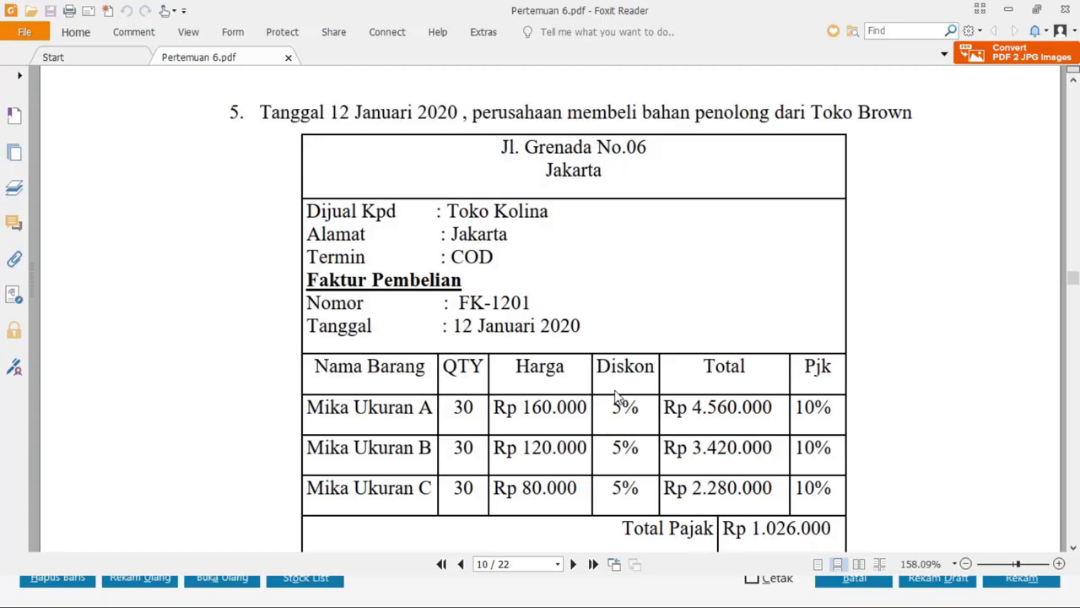
# - Back in Zahir, close the empty sales form and create a new purchase invoice with Toko Brown as the supplier
pyautogui.hotkey('alt', 'Tab')
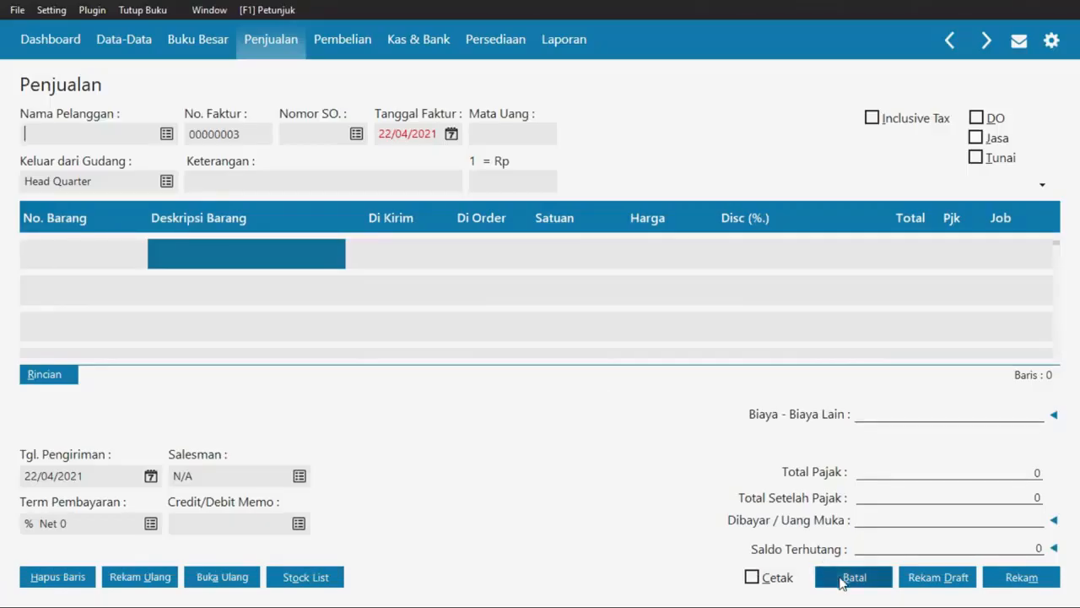
pyautogui.click(878, 577)
pyautogui.click(342, 55)
pyautogui.moveTo(199, 354)
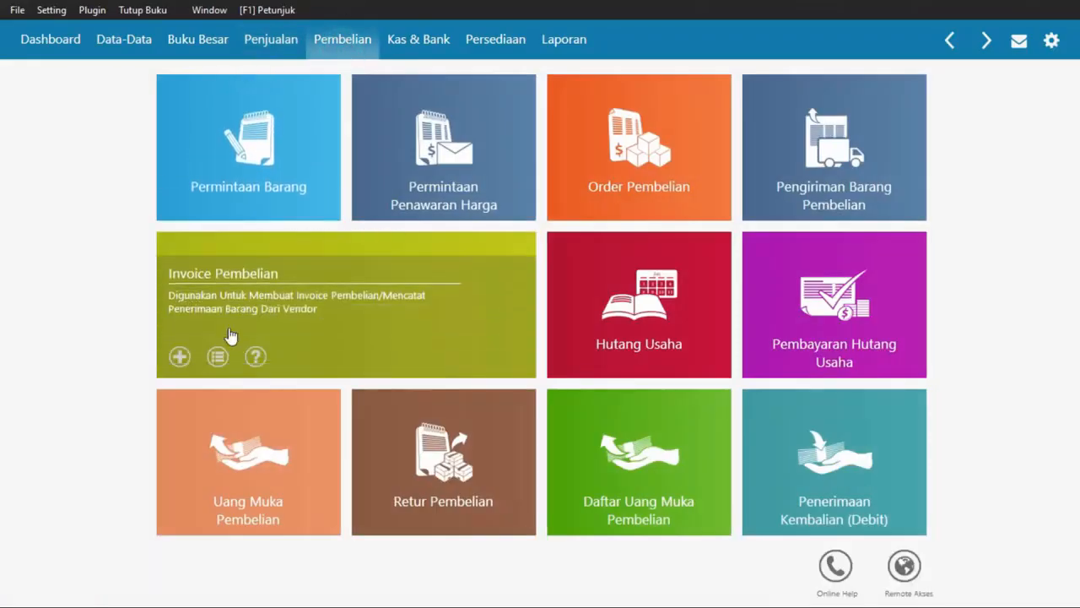
pyautogui.click(180, 355)
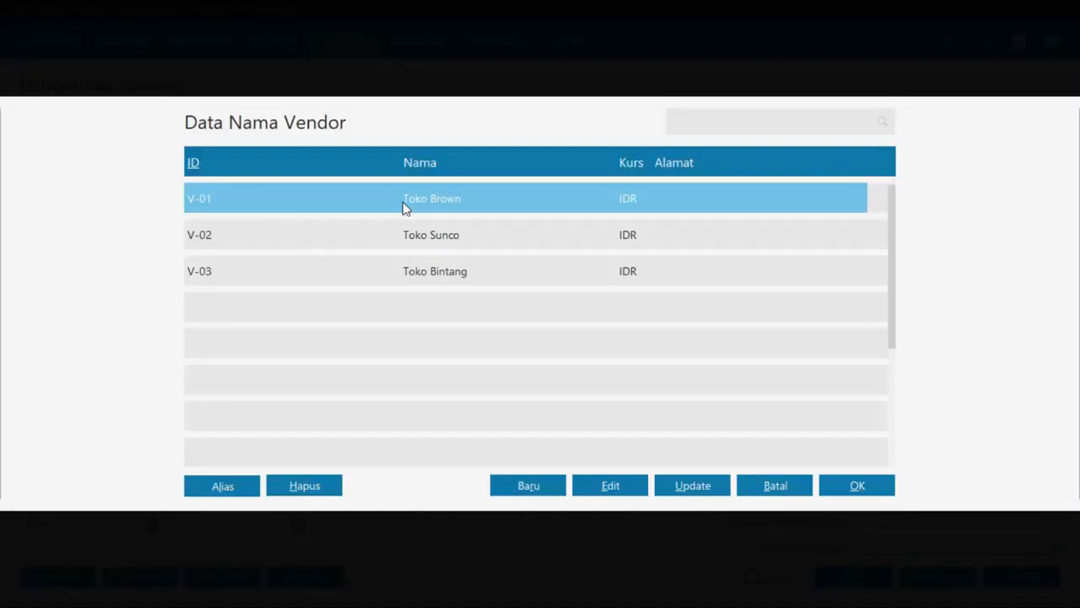
pyautogui.doubleClick(402, 202)
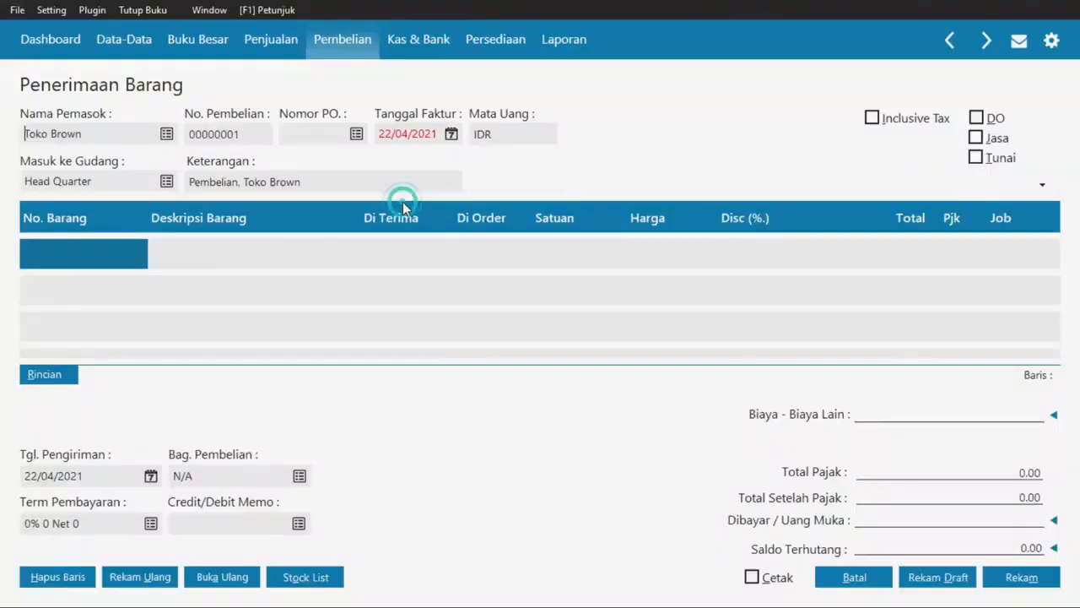
# - Set the purchase number to FK-1201, copied from the purchase invoice in the PDF
pyautogui.hotkey('alt', 'Tab')
pyautogui.moveTo(530, 302); pyautogui.dragTo(460, 302)
pyautogui.hotkey('ctrl', 'c')
pyautogui.hotkey('alt', 'Tab')
pyautogui.click(240, 138)
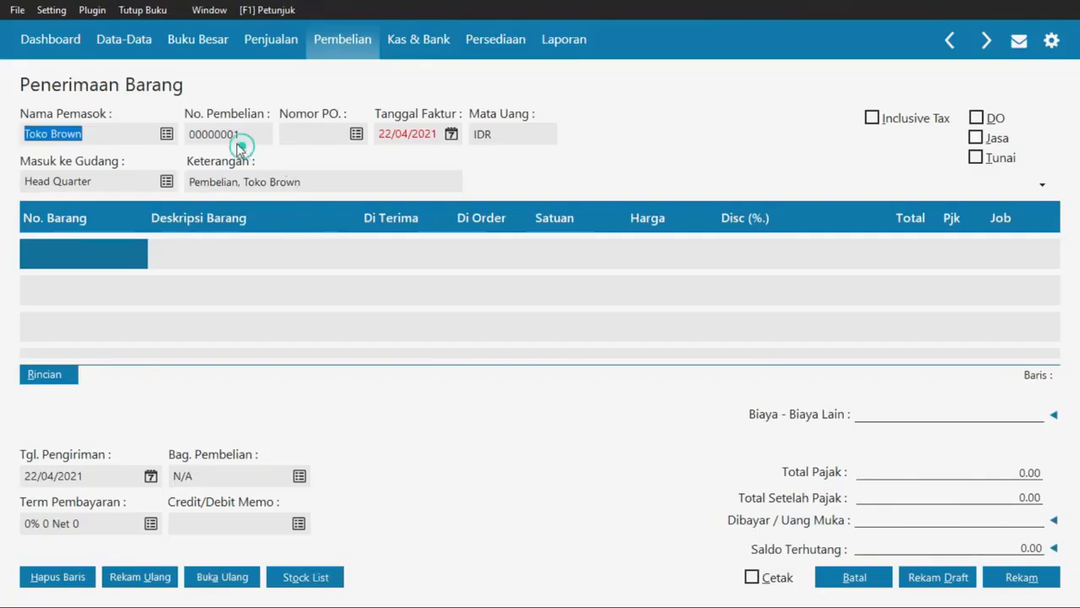
pyautogui.hotkey('ctrl', 'v')
pyautogui.press('Tab')
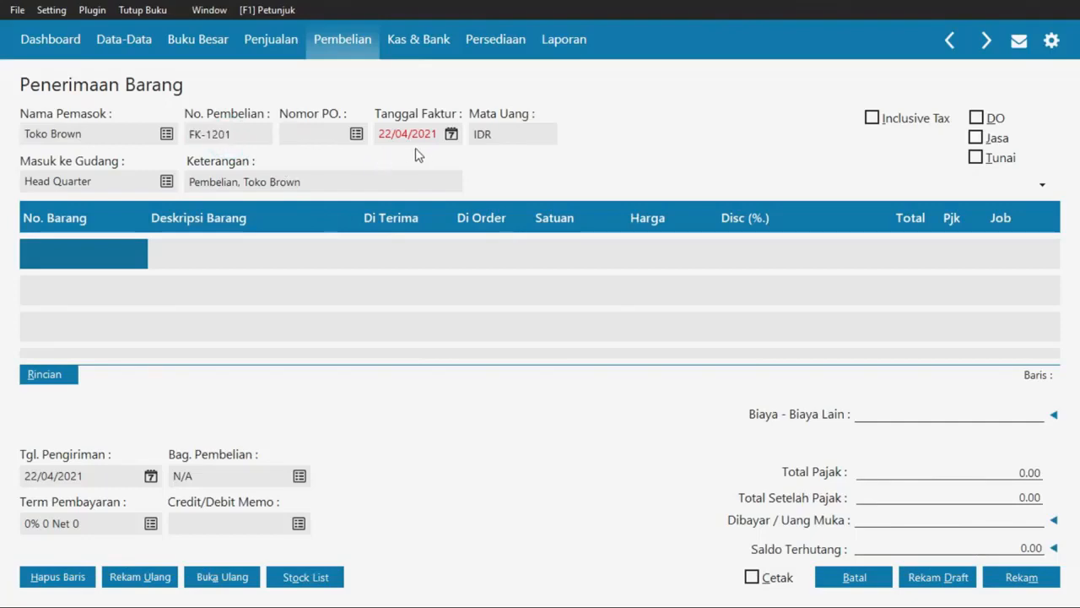
# - Set the purchase invoice date to 12/01/2020, as given in the PDF
pyautogui.hotkey('alt', 'Tab')
pyautogui.hotkey('alt', 'Tab')
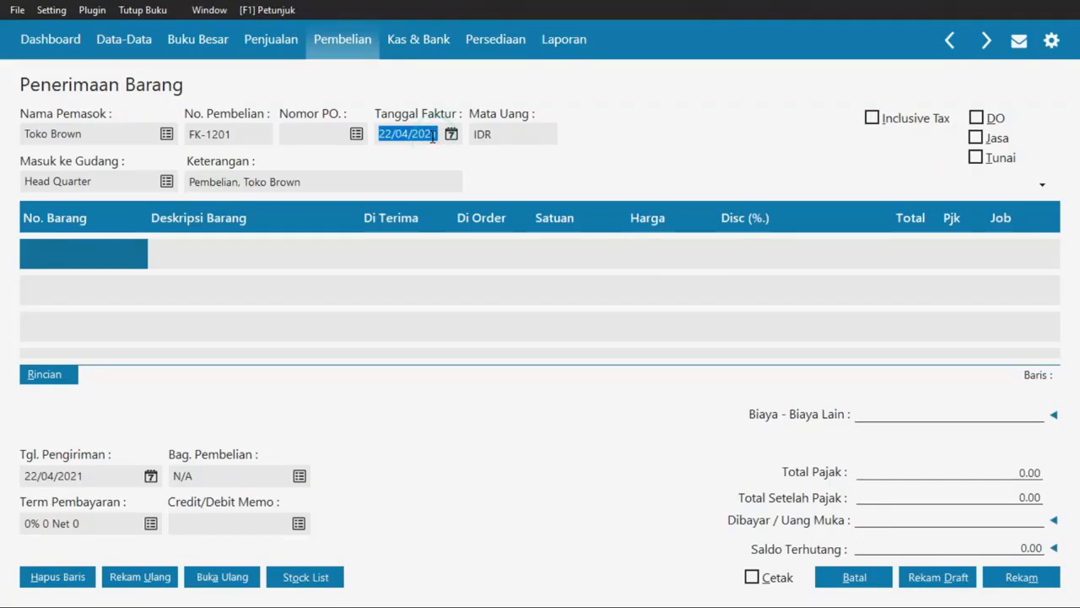
pyautogui.write('12/01/2')
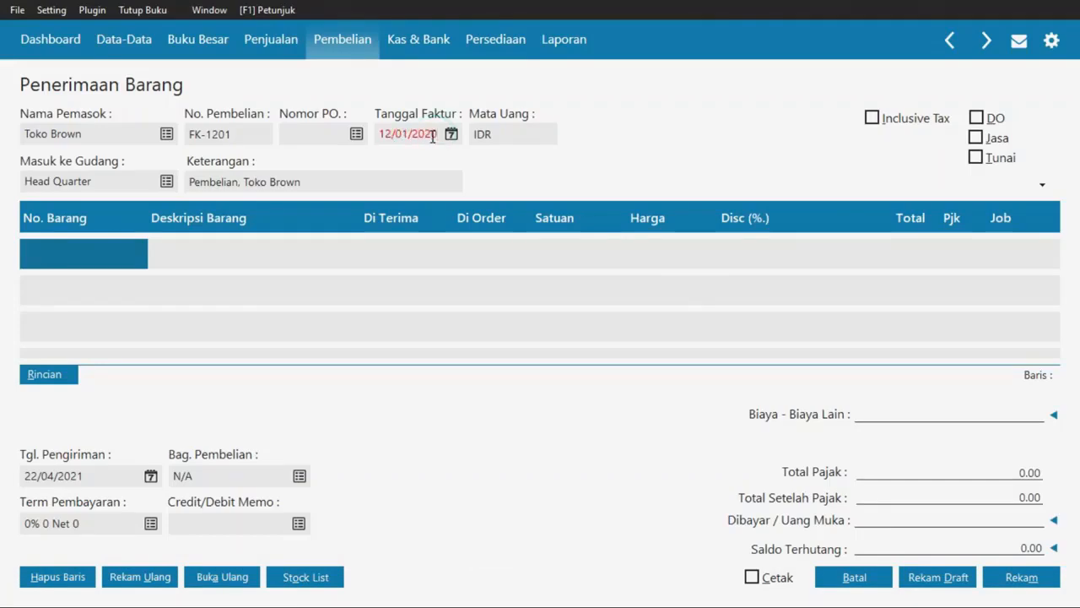
# - Look up the delivery date in the PDF and set the purchase's delivery date in Zahir to 12/01/2020
pyautogui.hotkey('alt', 'Tab')
pyautogui.scroll(-3, 312, 388)
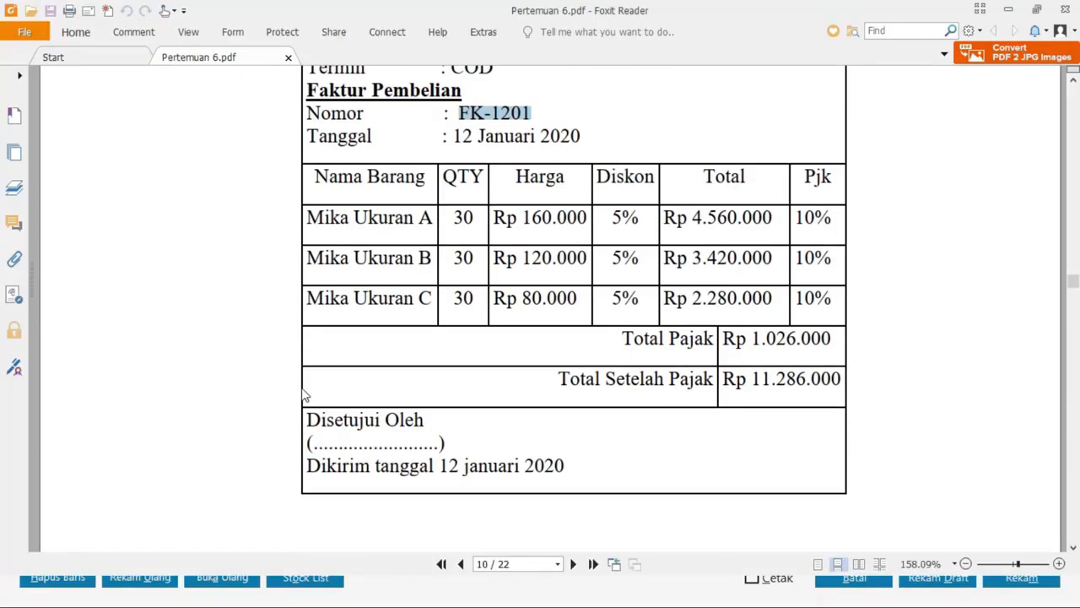
pyautogui.hotkey('alt', 'Tab')
pyautogui.click(150, 476)
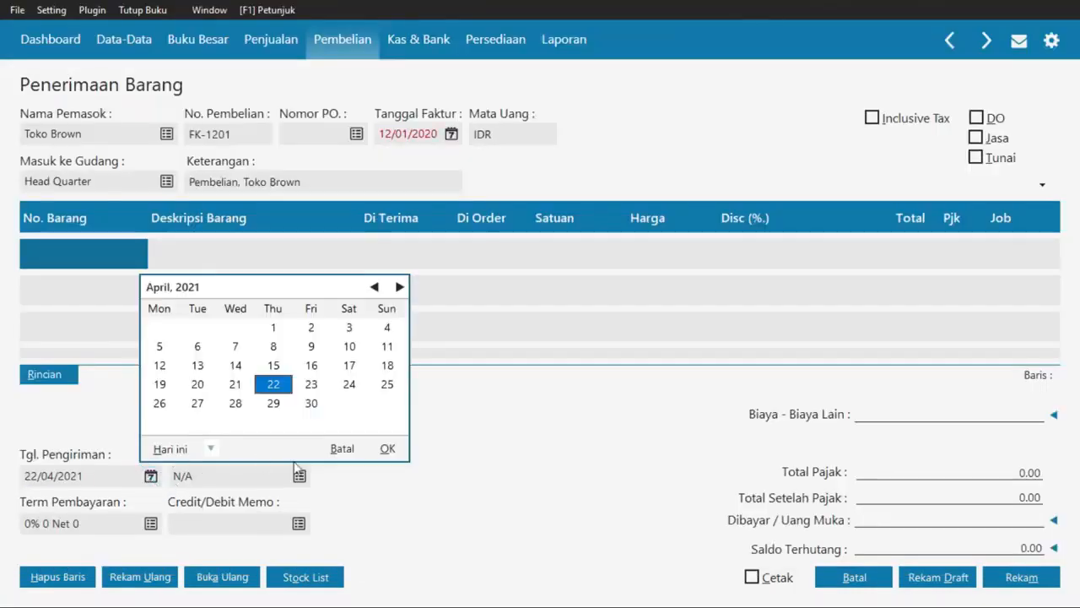
pyautogui.click(342, 448)
pyautogui.write('12/01/202')
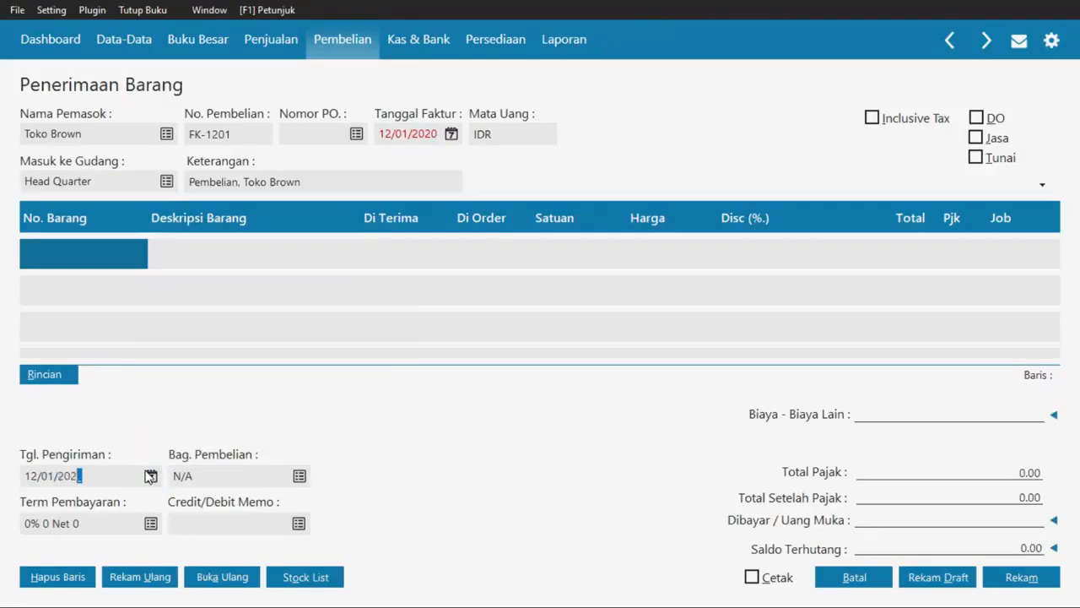
# - Review the Toko Brown invoice in the PDF and add its first item, M-01 Mika Ukuran A, to the purchase form
pyautogui.hotkey('alt', 'Tab')
pyautogui.scroll(3, 218, 431)
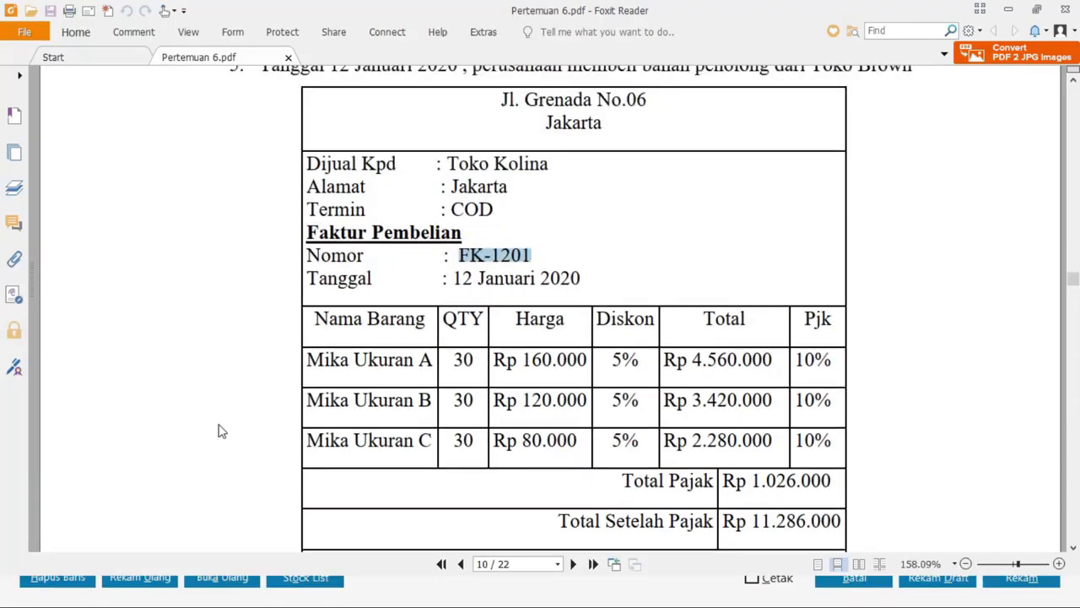
pyautogui.scroll(1, 218, 432)
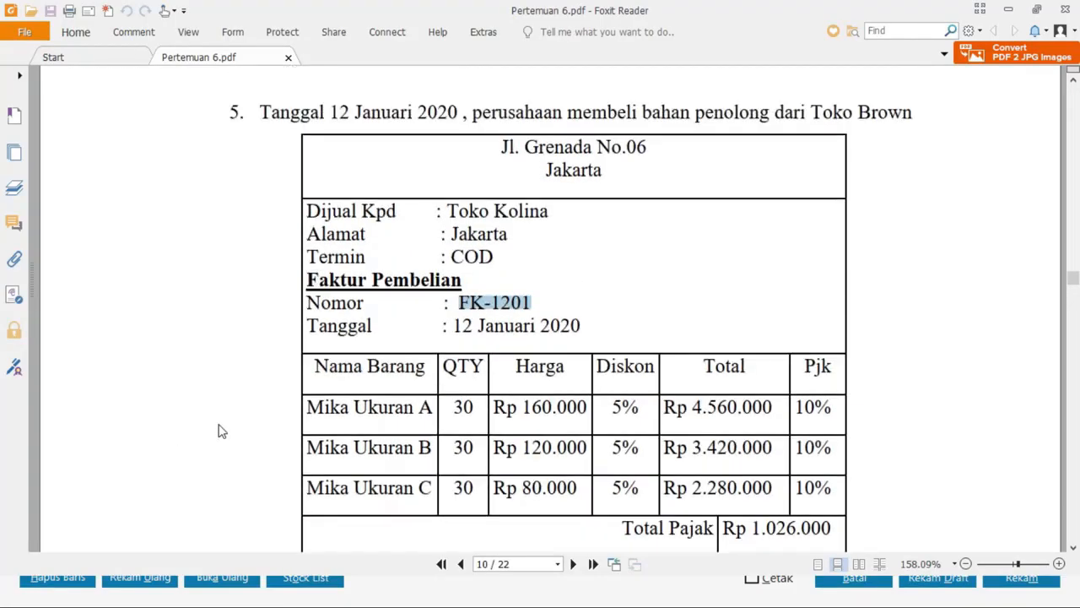
pyautogui.scroll(-3, 218, 431)
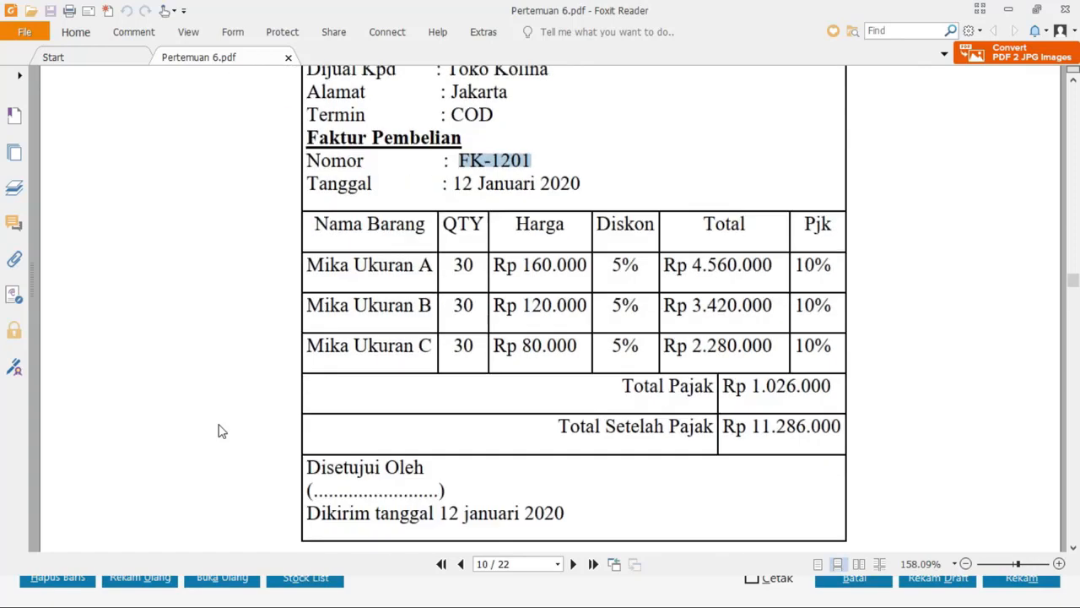
pyautogui.hotkey('alt', 'Tab')
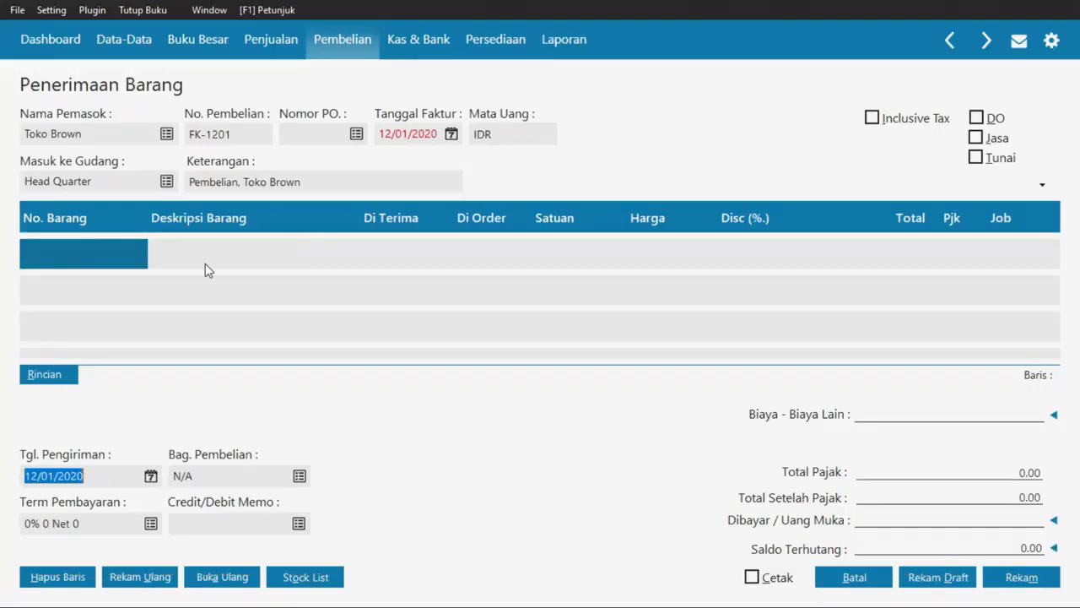
pyautogui.click(103, 253)
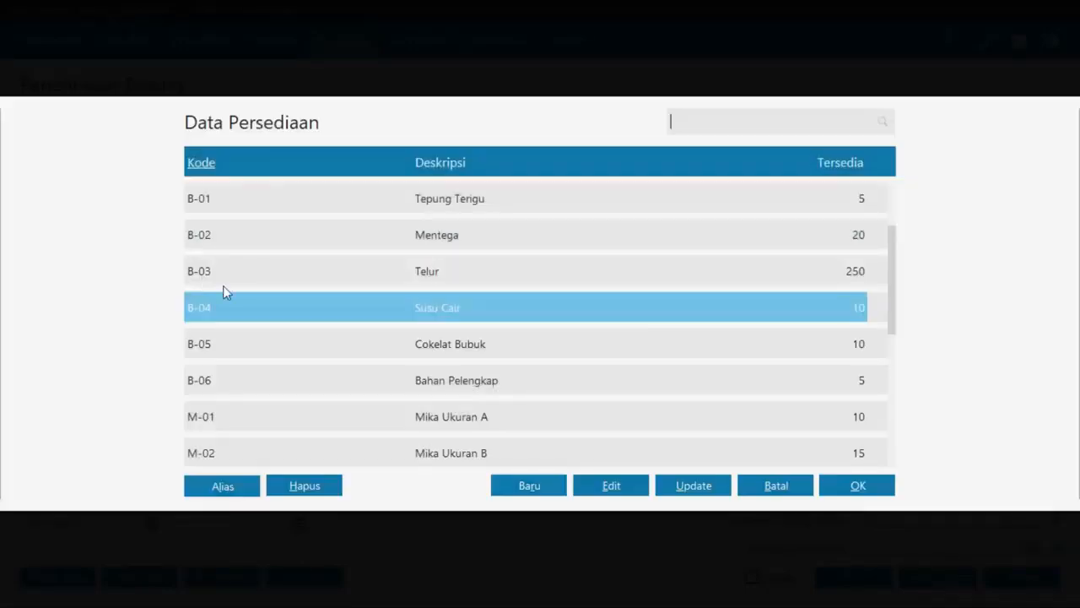
pyautogui.press('Down')
pyautogui.press('Down')
pyautogui.press('Down')
pyautogui.press('Down')
pyautogui.press('Down')
pyautogui.press('Down')
pyautogui.doubleClick(438, 306)
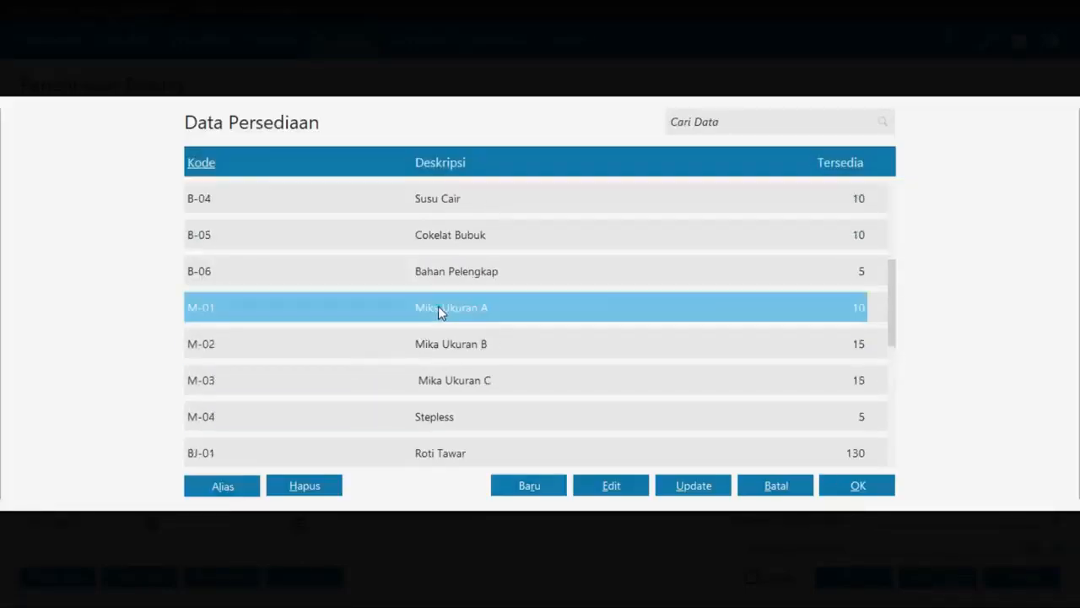
# - Set the Mika Ukuran A line to 30 received units with a 5% discount, following the PDF
pyautogui.hotkey('alt', 'Tab')
pyautogui.hotkey('alt', 'Tab')
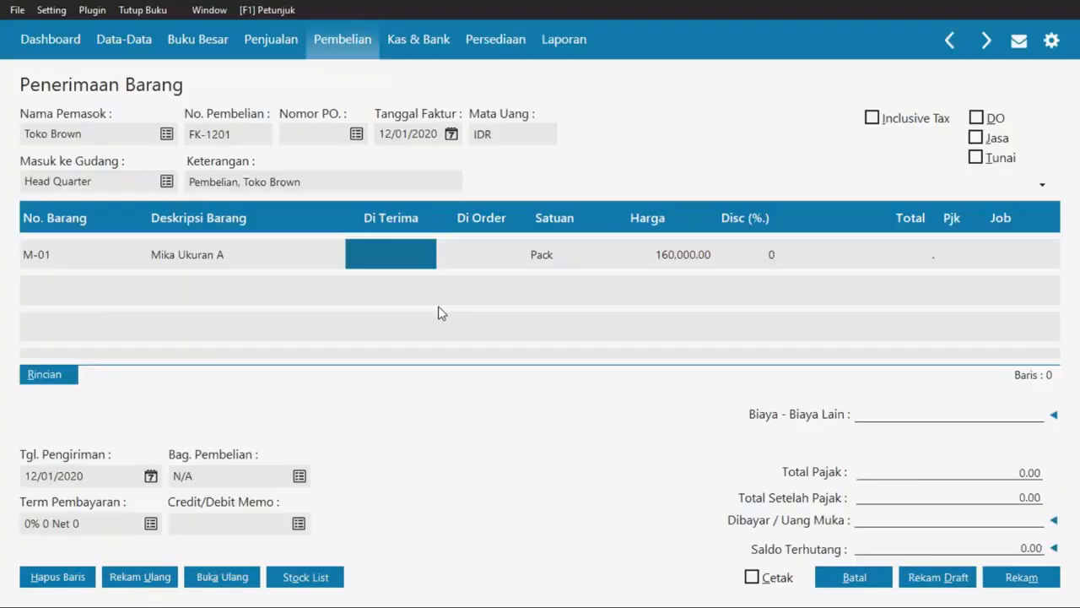
pyautogui.write('30')
pyautogui.press('Return')
pyautogui.hotkey('alt', 'Tab')
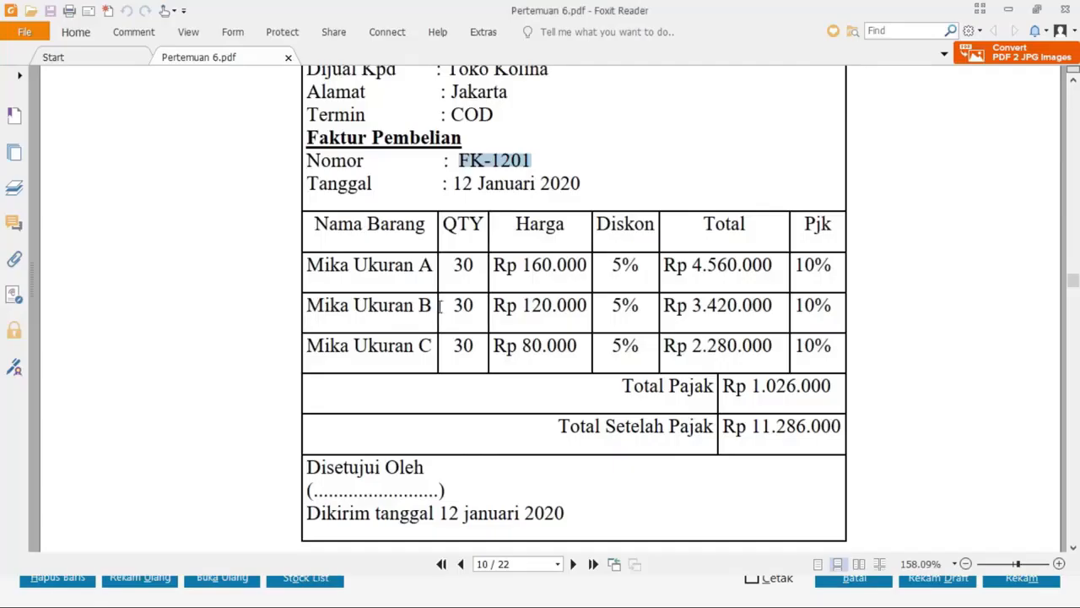
pyautogui.hotkey('alt', 'Tab')
pyautogui.press('Return')
pyautogui.press('Return')
pyautogui.write('5')
pyautogui.press('Return')
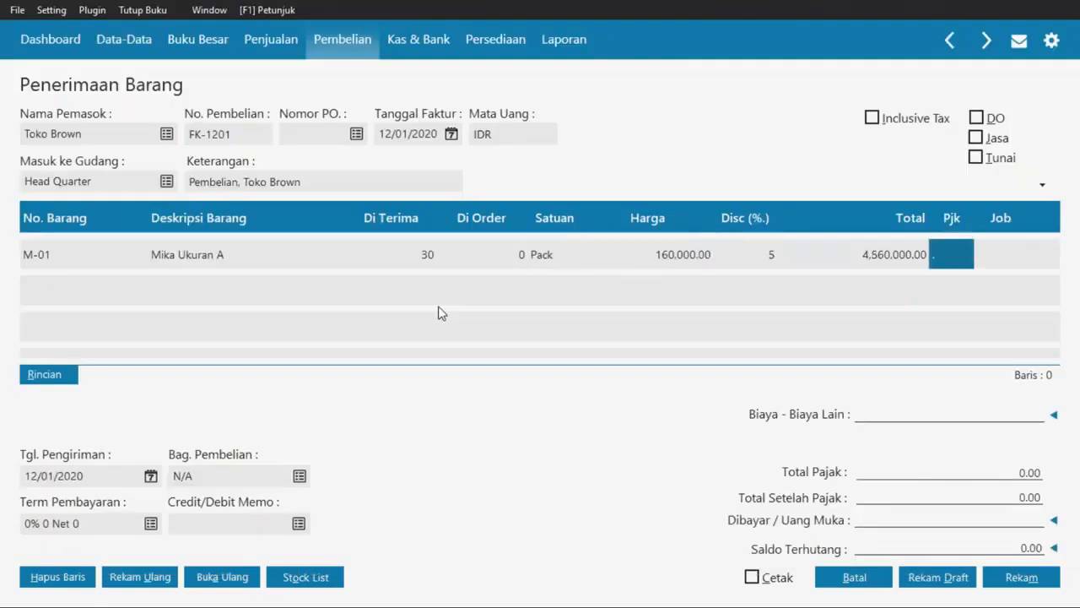
# - Check the tax in the PDF and apply the PPN tax to the Mika Ukuran A line
pyautogui.hotkey('alt', 'Tab')
pyautogui.hotkey('alt', 'Tab')
pyautogui.click(967, 249)
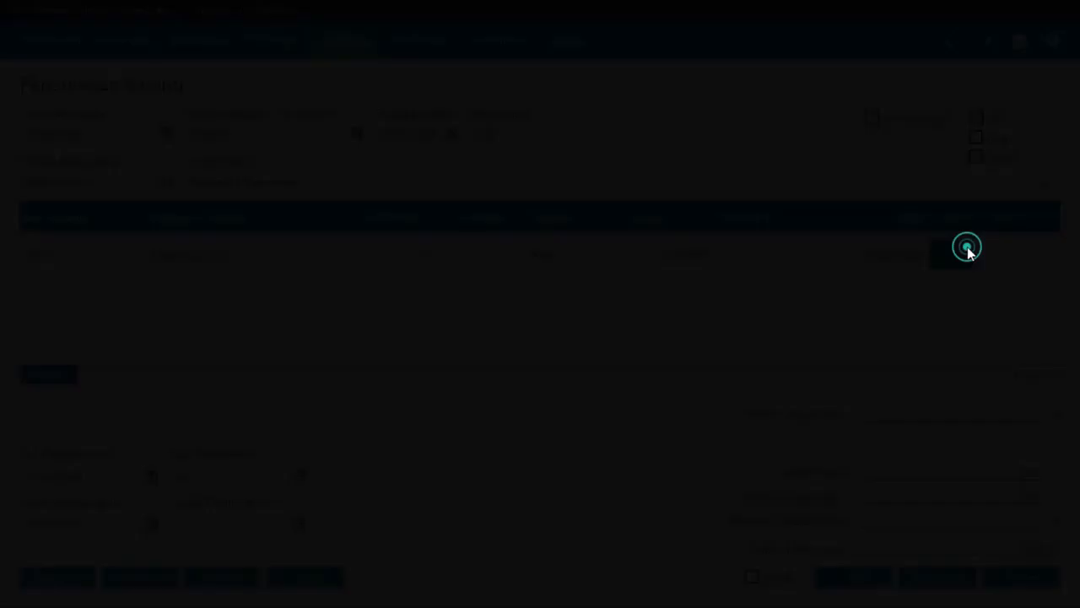
pyautogui.doubleClick(282, 236)
# - Add item M-02 Mika Ukuran B on the second line with 30 received units
pyautogui.click(48, 283)
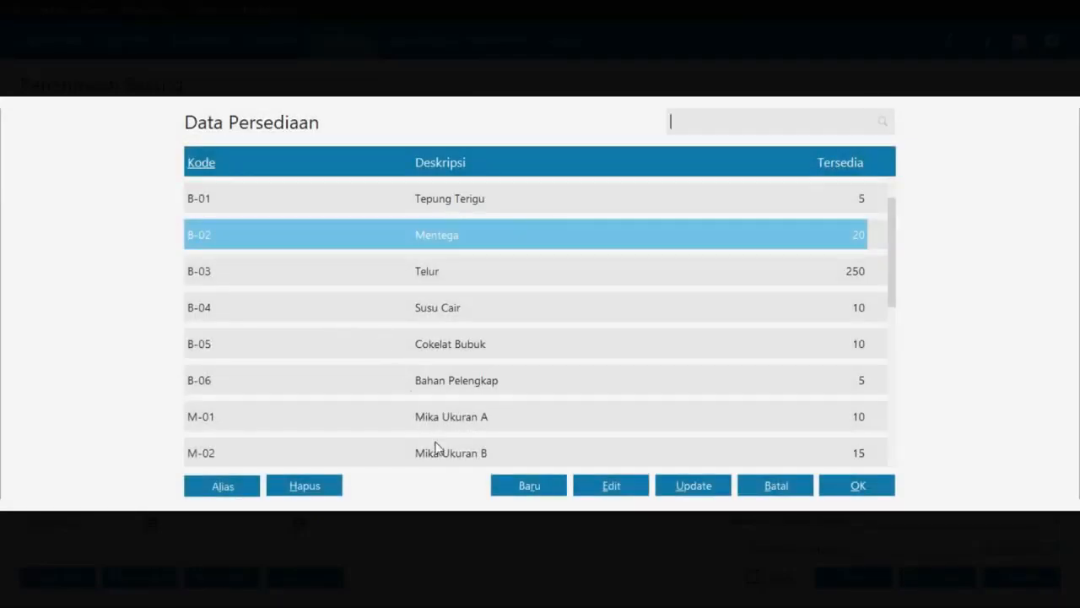
pyautogui.click(434, 447)
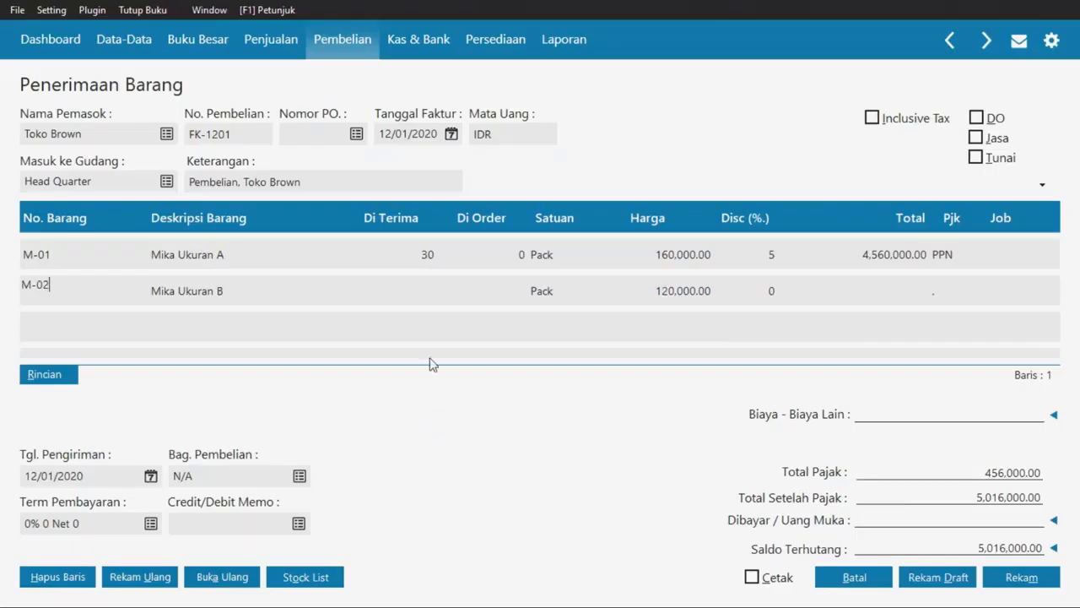
pyautogui.click(432, 301)
pyautogui.hotkey('alt', 'Tab')
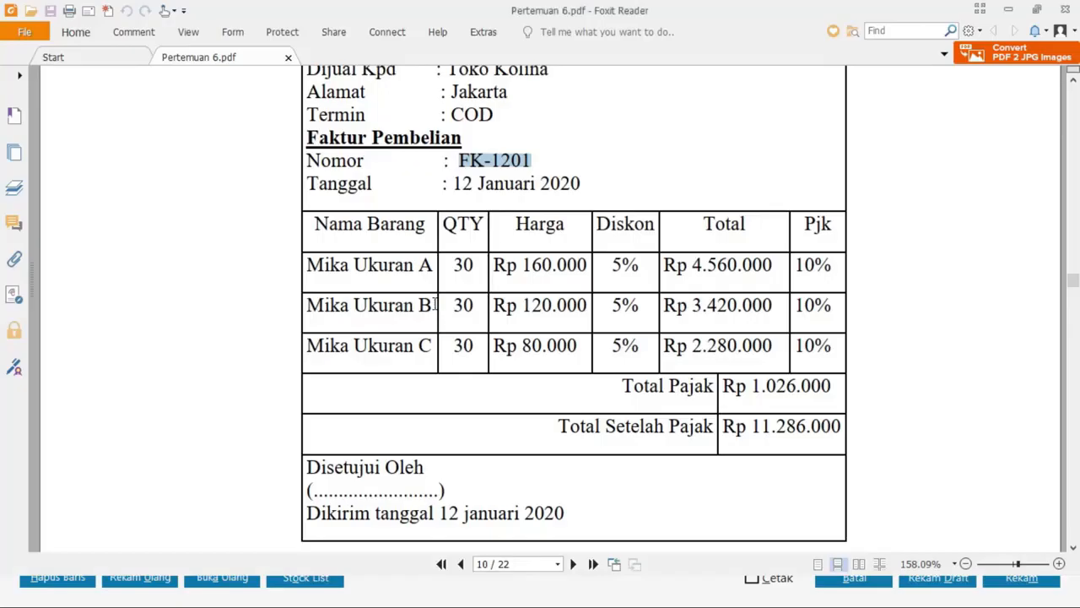
pyautogui.hotkey('alt', 'Tab')
pyautogui.write('30')
pyautogui.press('Return')
pyautogui.press('Return')
pyautogui.press('Return')
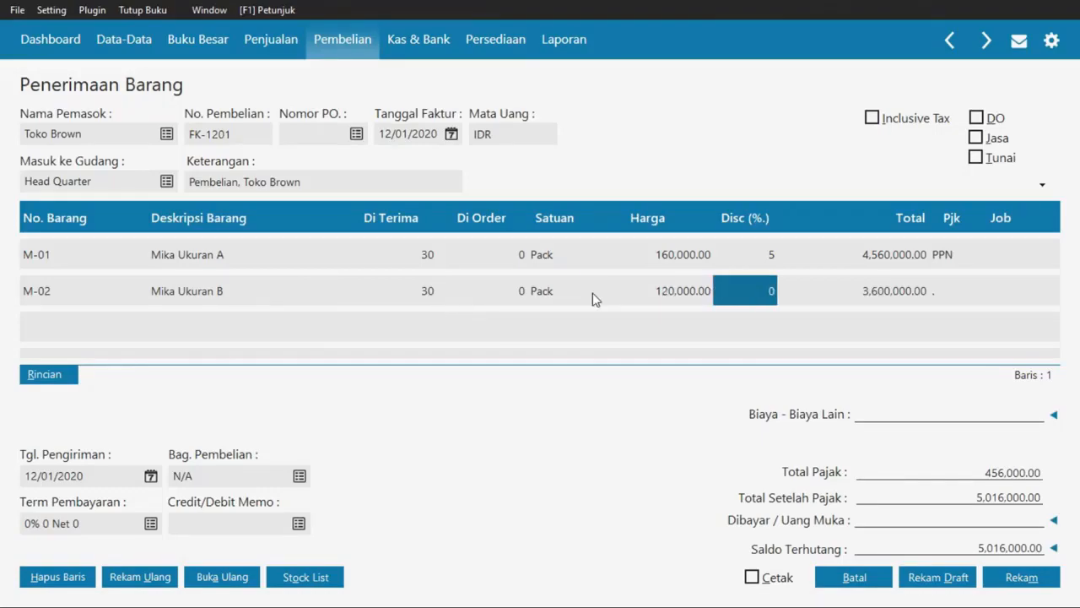
# - Give the Mika Ukuran B line a 5% discount and the PPN tax
pyautogui.write('5')
pyautogui.press('Return')
pyautogui.click(955, 290)
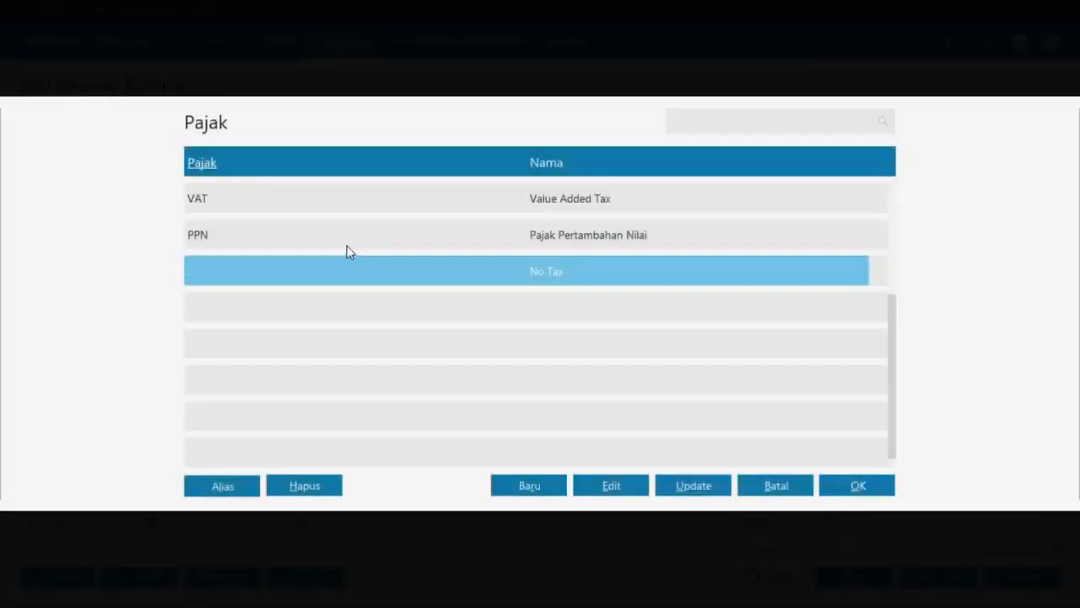
pyautogui.doubleClick(338, 234)
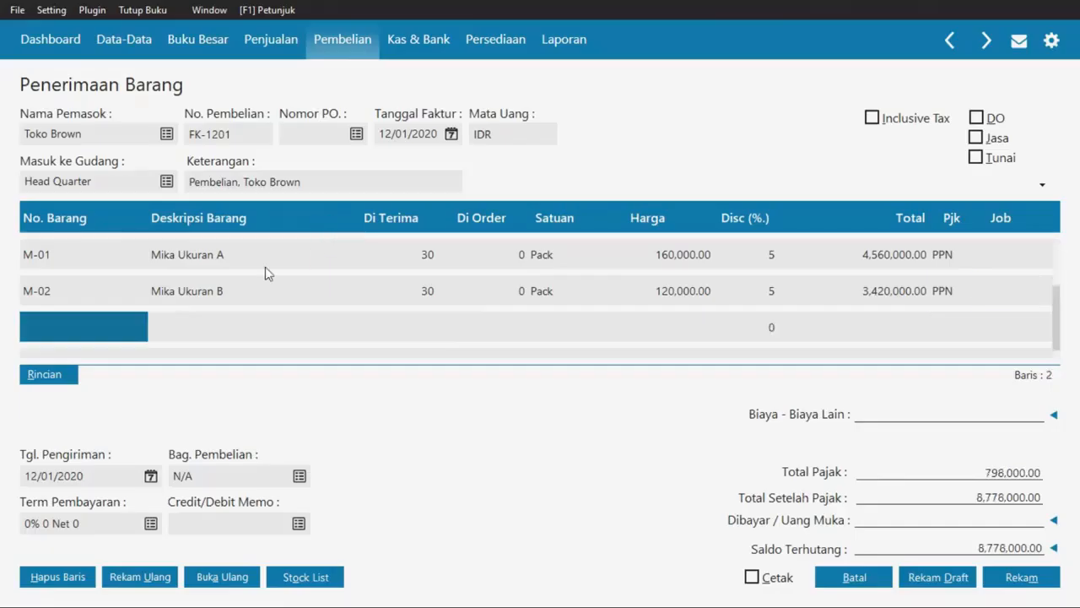
# - Add item M-03 Mika Ukuran C on the third line with 30 received units, as listed in the PDF
pyautogui.hotkey('alt', 'Tab')
pyautogui.hotkey('alt', 'Tab')
pyautogui.click(124, 320)
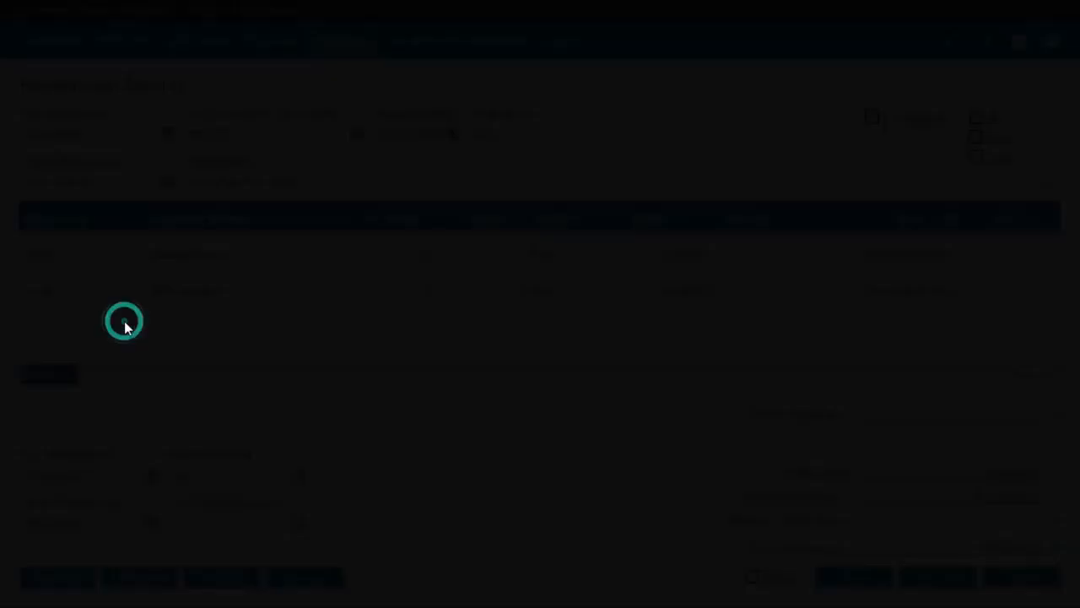
pyautogui.scroll(-8, 277, 308)
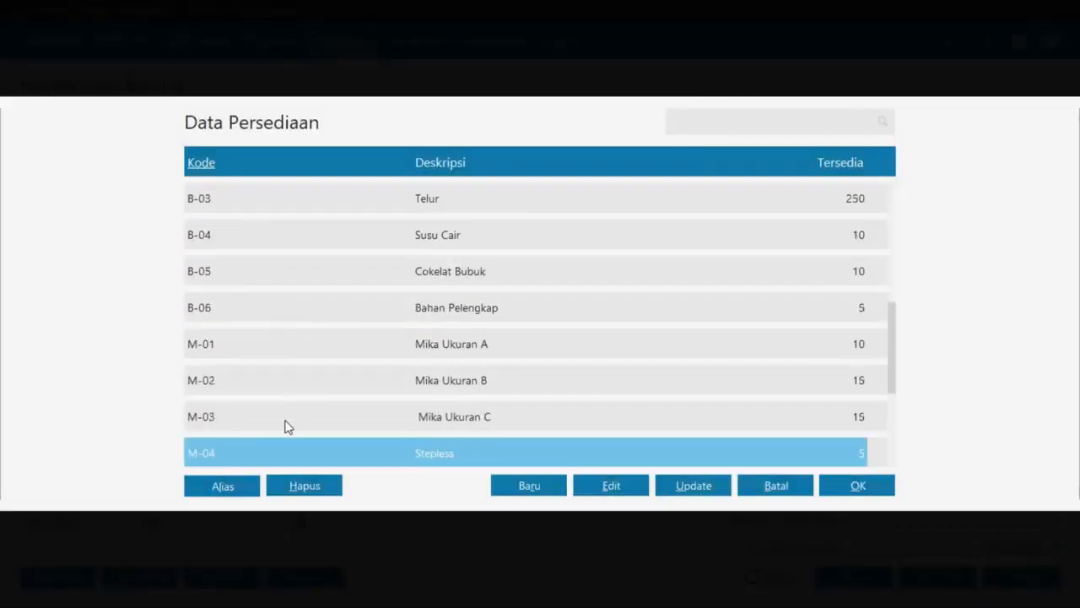
pyautogui.doubleClick(285, 422)
pyautogui.hotkey('alt', 'Tab')
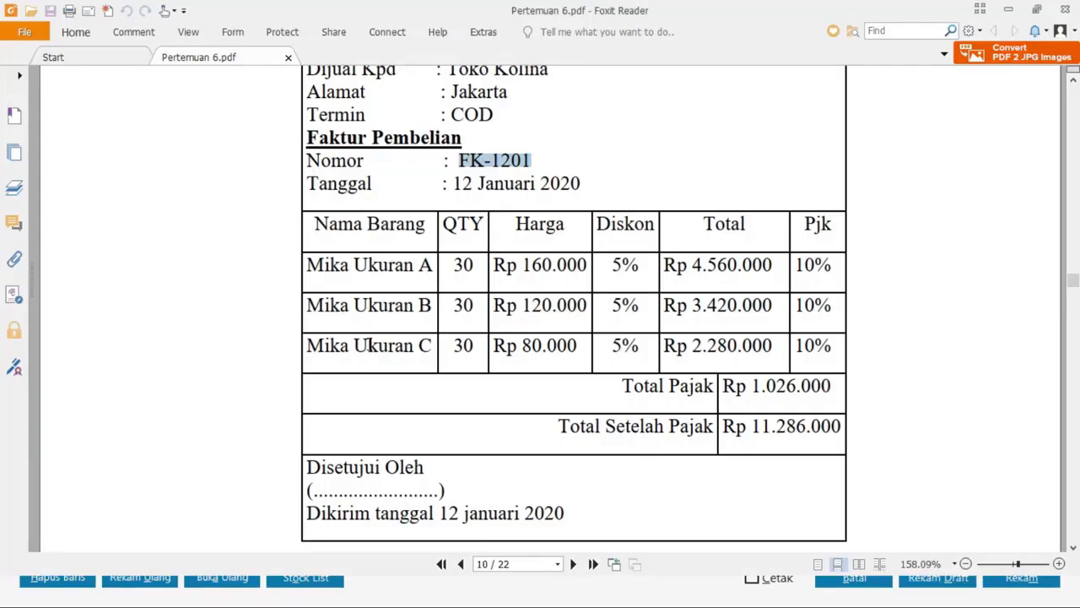
pyautogui.hotkey('alt', 'Tab')
pyautogui.write('30')
pyautogui.press('Tab')
pyautogui.press('Tab')
pyautogui.press('Tab')
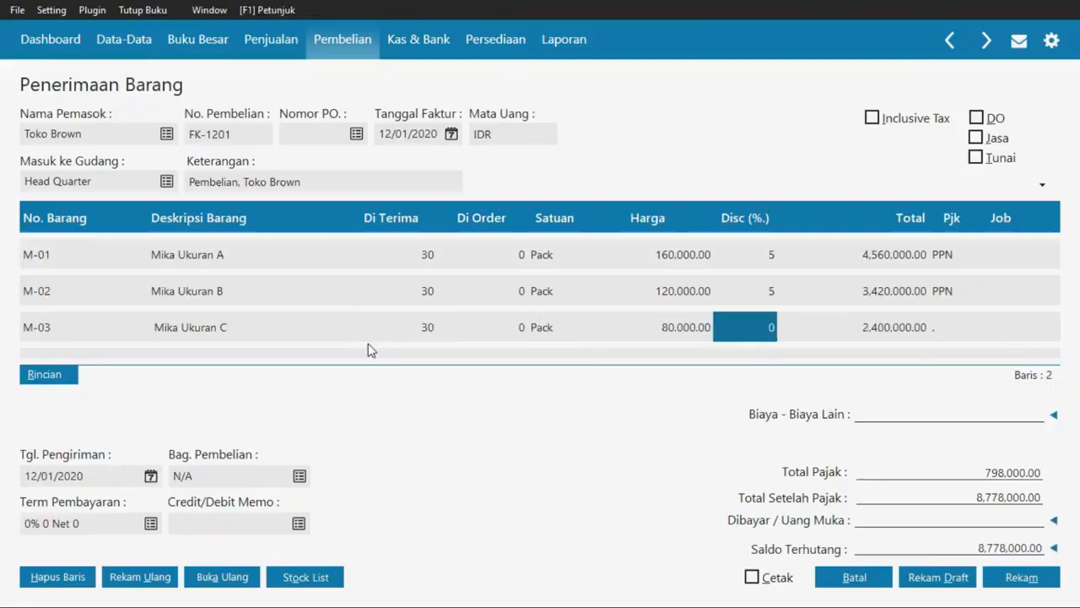
# - Give the Mika Ukuran C line a 5% discount and the PPN tax, and commit the line
pyautogui.hotkey('alt', 'Tab')
pyautogui.hotkey('alt', 'Tab')
pyautogui.write('5')
pyautogui.press('Tab')
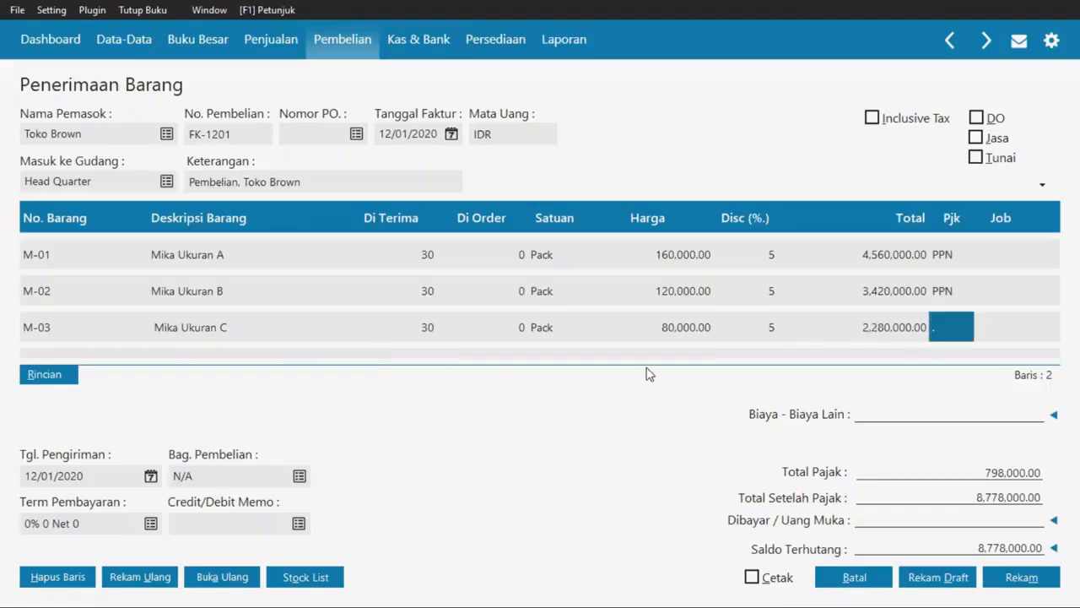
pyautogui.click(960, 329)
pyautogui.doubleClick(346, 264)
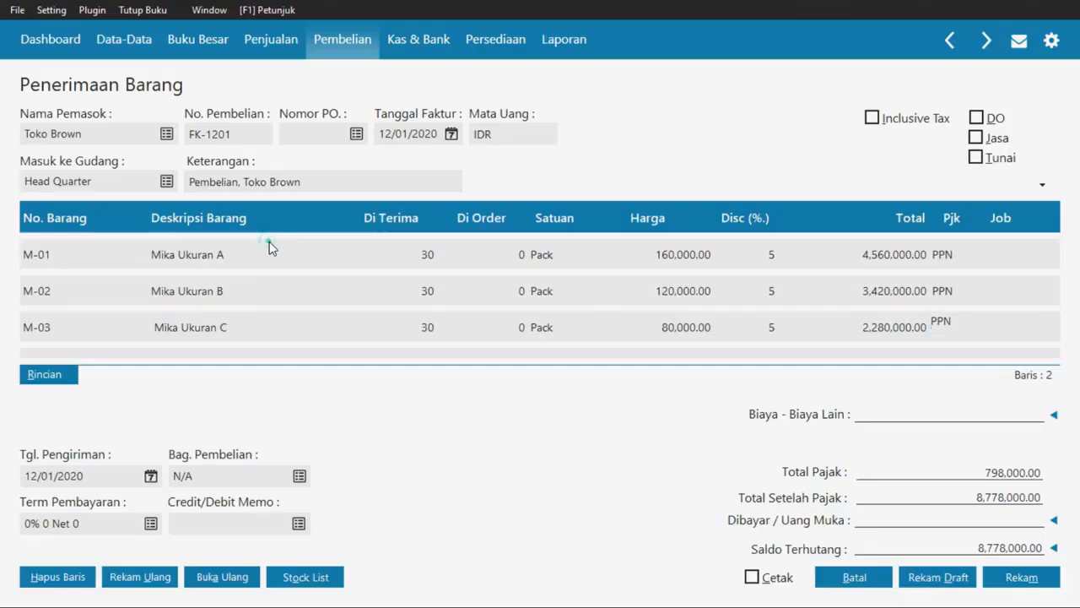
pyautogui.press('Tab')
pyautogui.press('Tab')
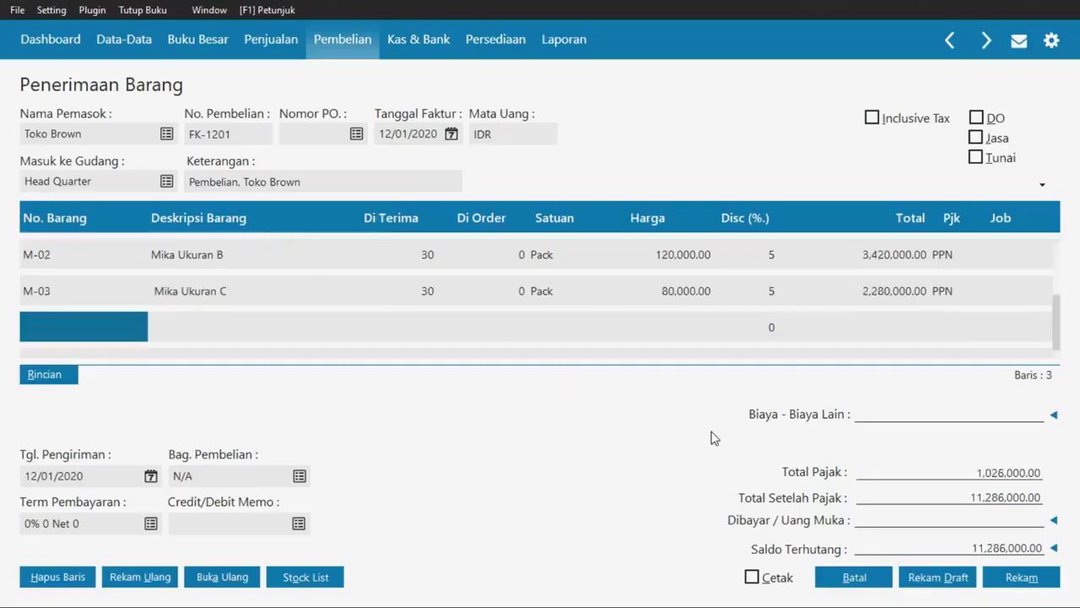
# - Compare the purchase form's items, tax total, grand total and payment terms with the Toko Brown invoice in the PDF
pyautogui.hotkey('alt', 'Tab')
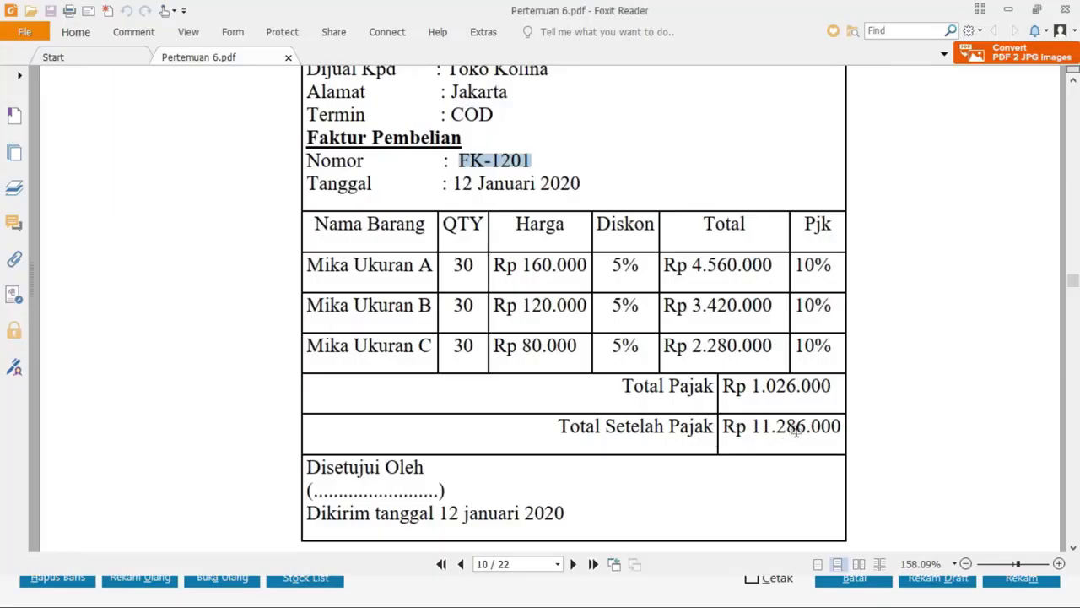
pyautogui.hotkey('alt', 'Tab')
pyautogui.hotkey('alt', 'Tab')
pyautogui.hotkey('alt', 'Tab')
pyautogui.click(565, 258)
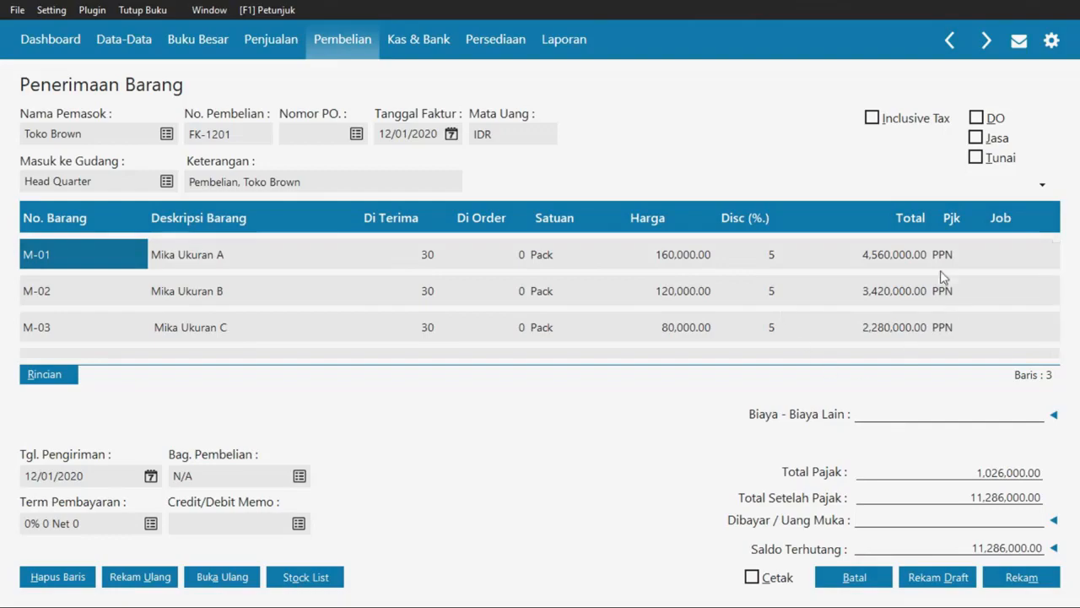
pyautogui.hotkey('alt', 'Tab')
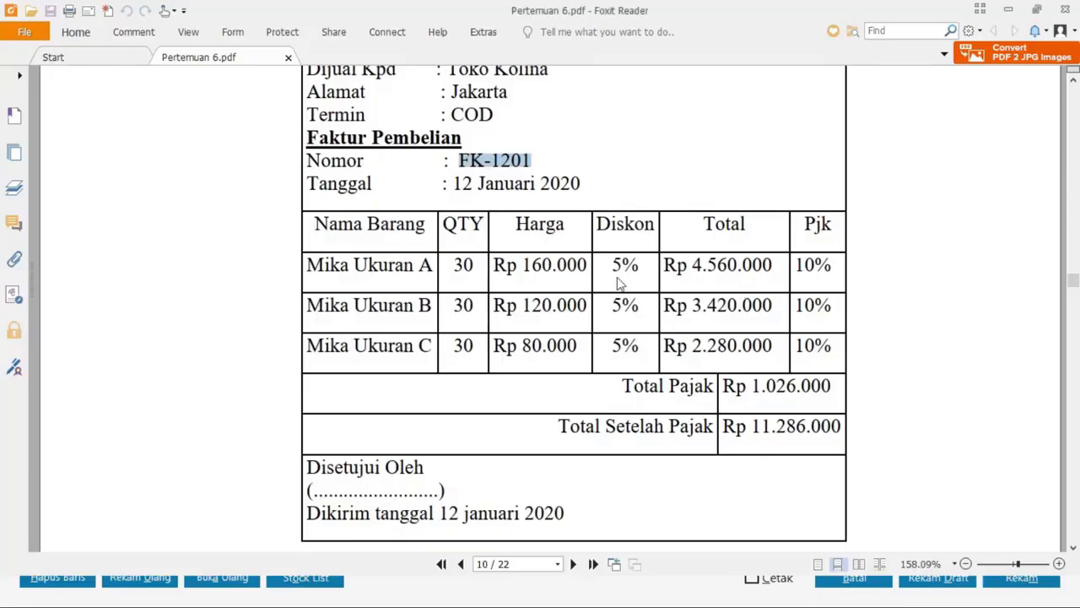
pyautogui.scroll(3, 620, 279)
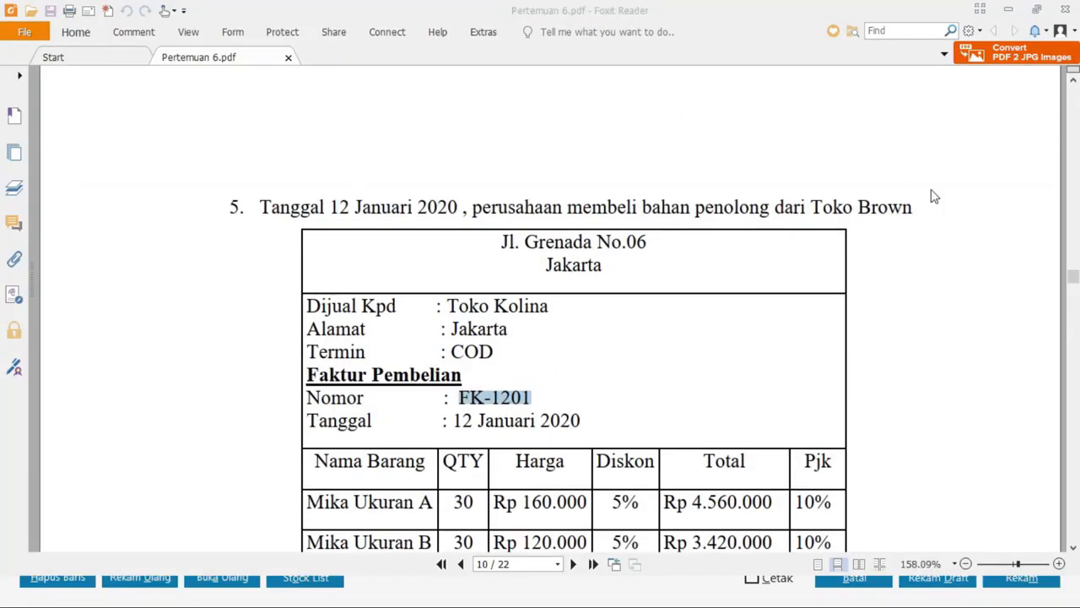
pyautogui.hotkey('alt', 'Tab')
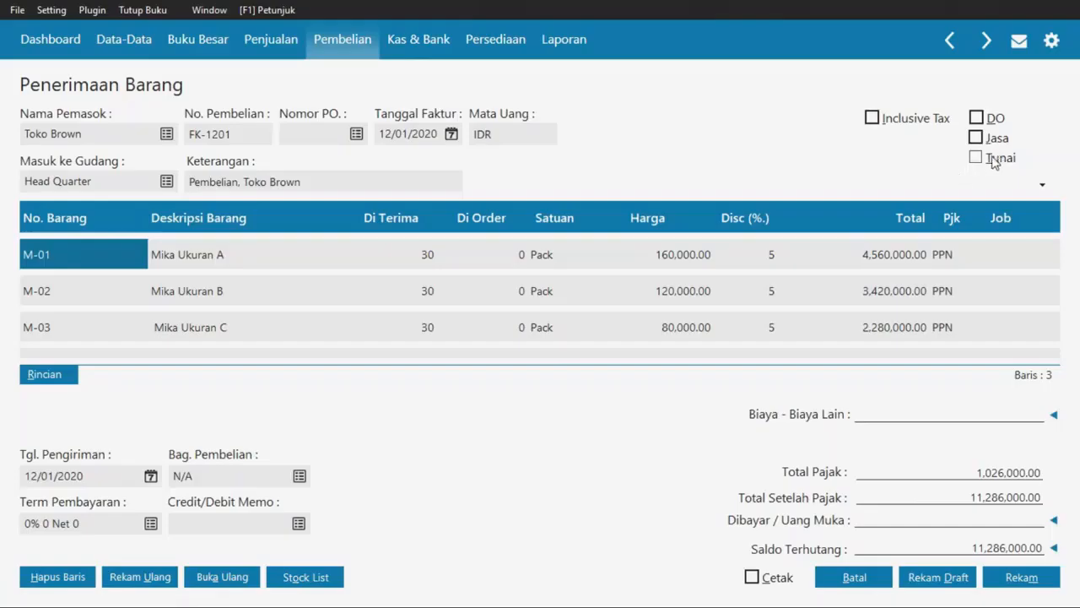
# - Record the Toko Brown purchase invoice and look up transaction 6, the 13 January cash sale, in the PDF
pyautogui.click(1020, 577)
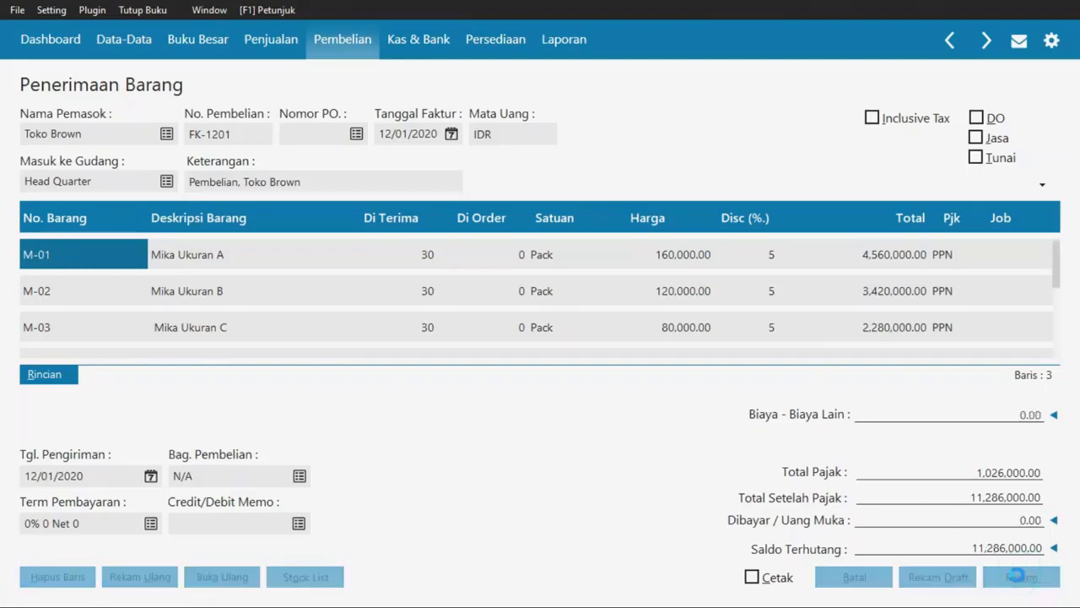
pyautogui.hotkey('alt', 'Tab')
pyautogui.scroll(-10, 462, 380)
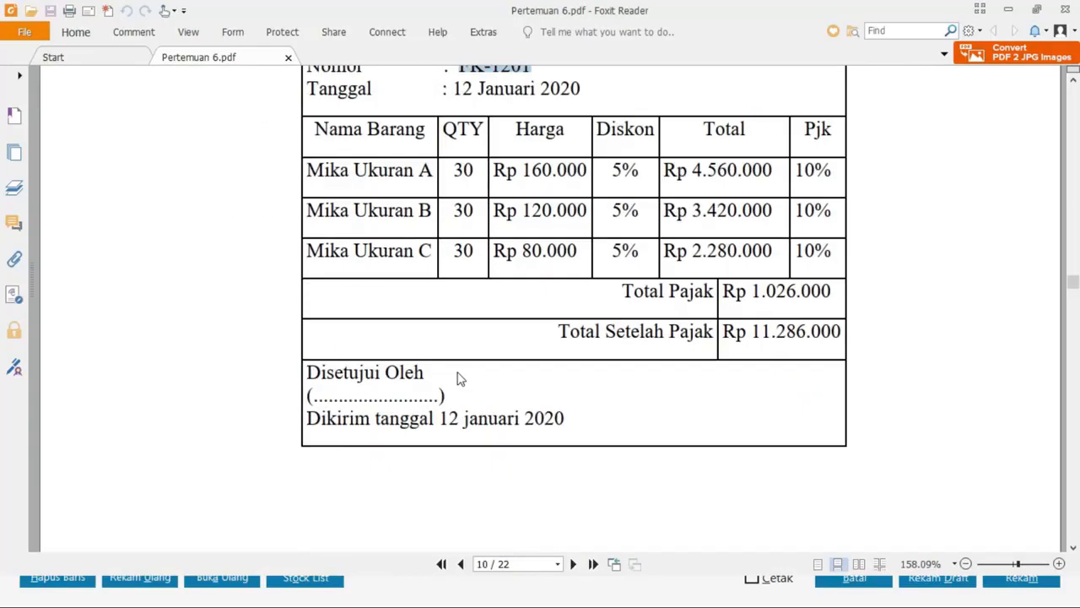
pyautogui.scroll(-2, 462, 380)
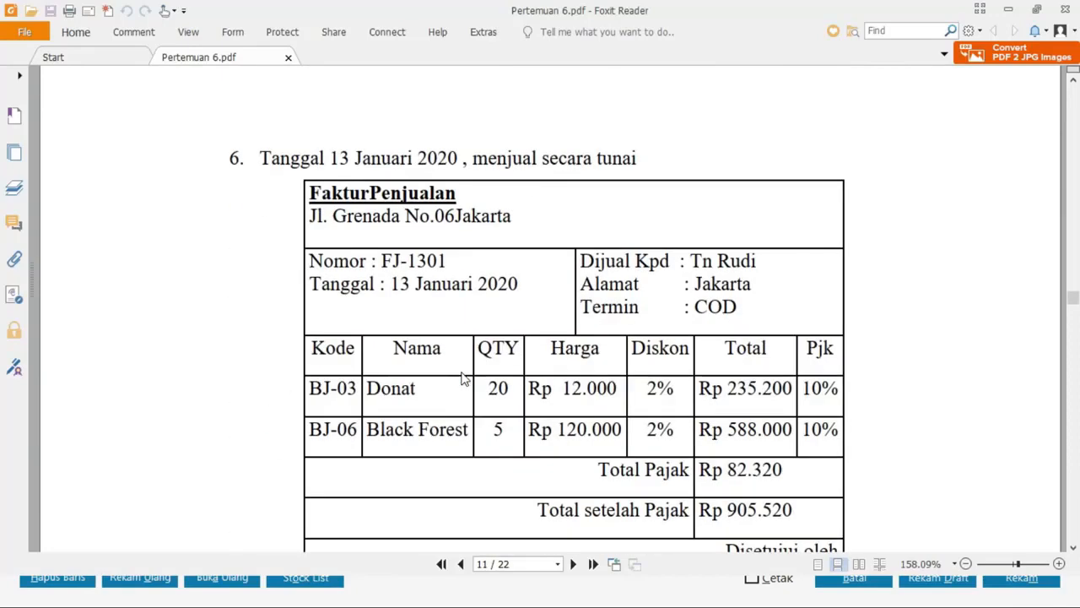
pyautogui.scroll(-2, 463, 380)
pyautogui.scroll(1, 463, 380)
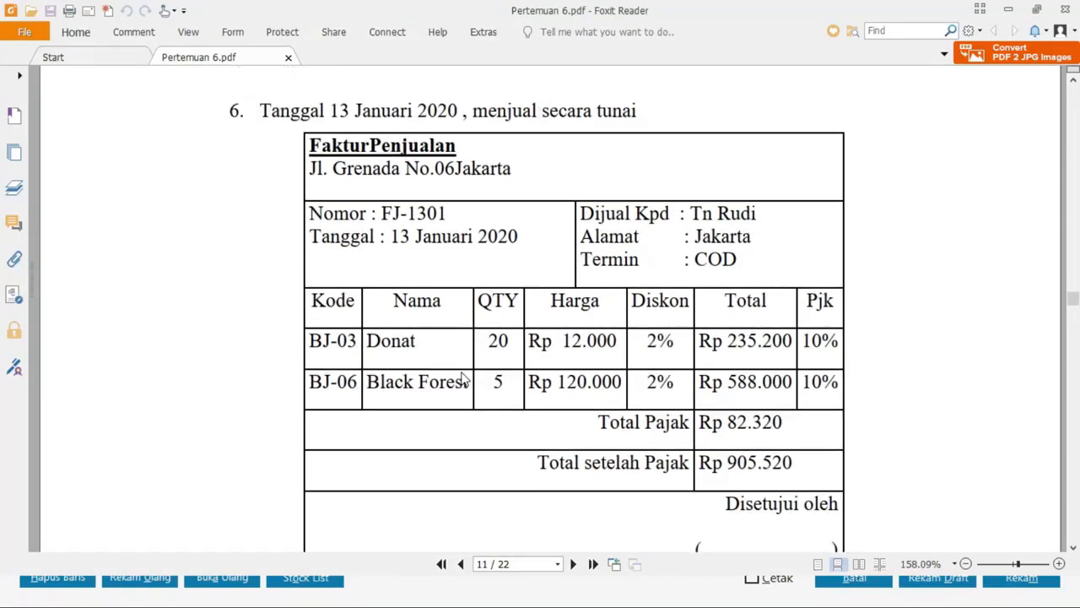
# - Switch back to Zahir, cancel the blank goods receipt form and start a new sales invoice
pyautogui.hotkey('alt', 'Tab')
pyautogui.hotkey('alt', 'Tab')
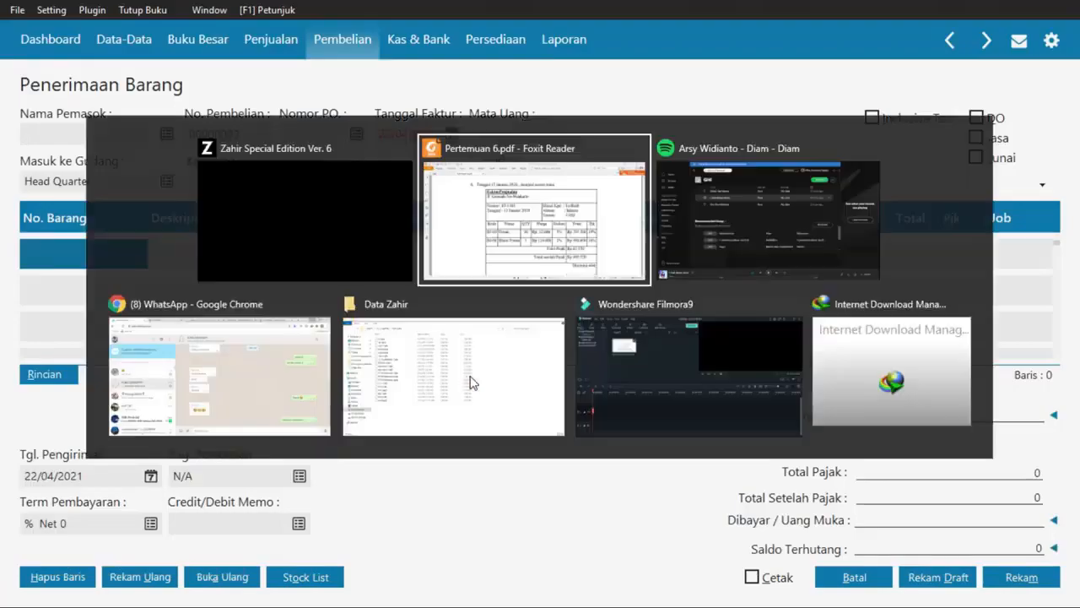
pyautogui.hotkey('alt', 'Tab')
pyautogui.click(844, 576)
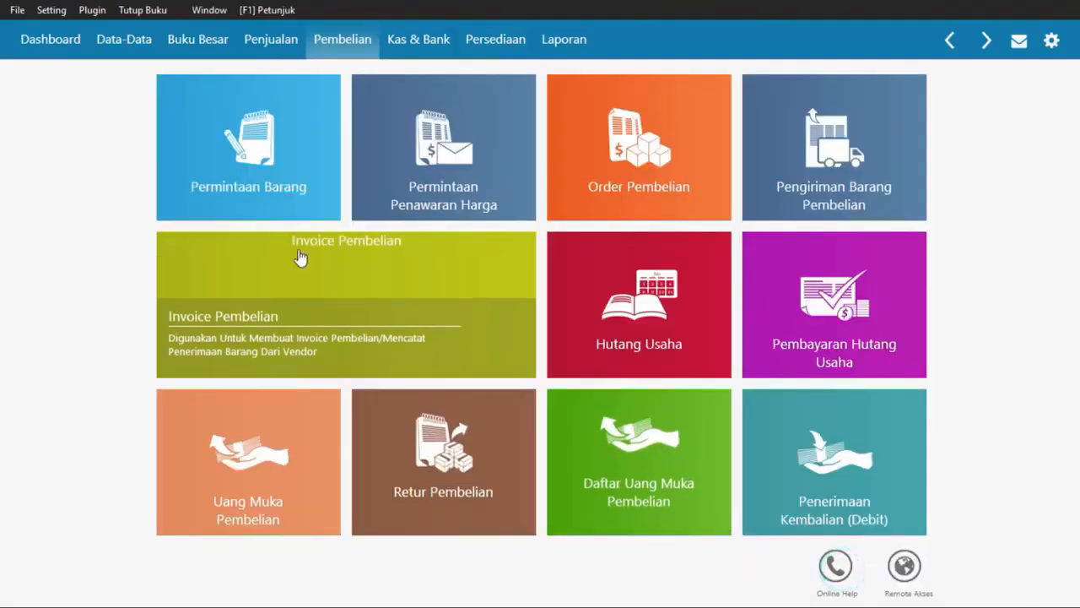
pyautogui.click(260, 44)
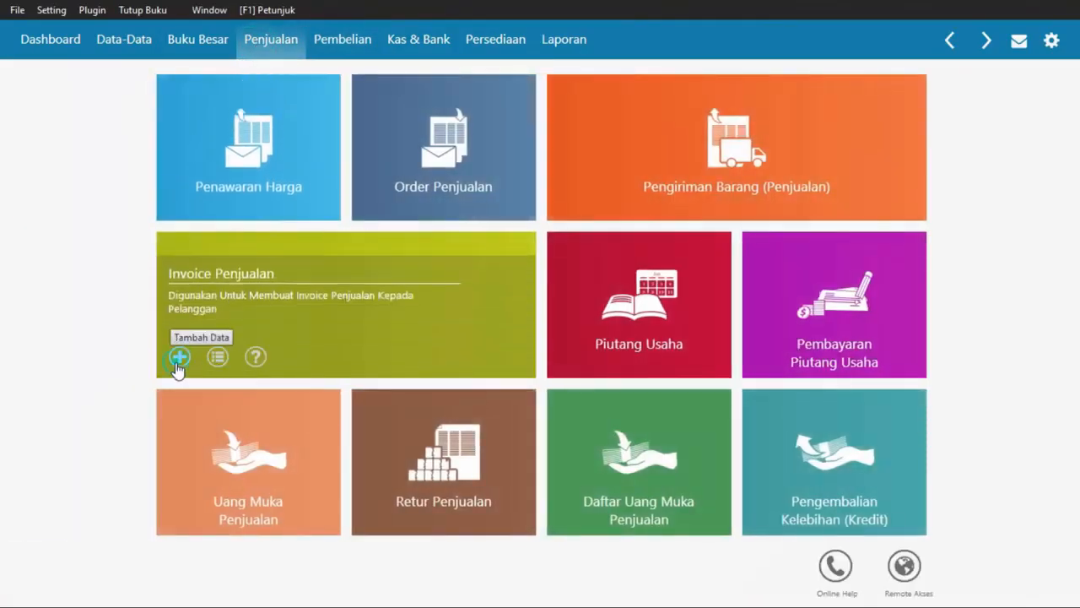
pyautogui.click(178, 357)
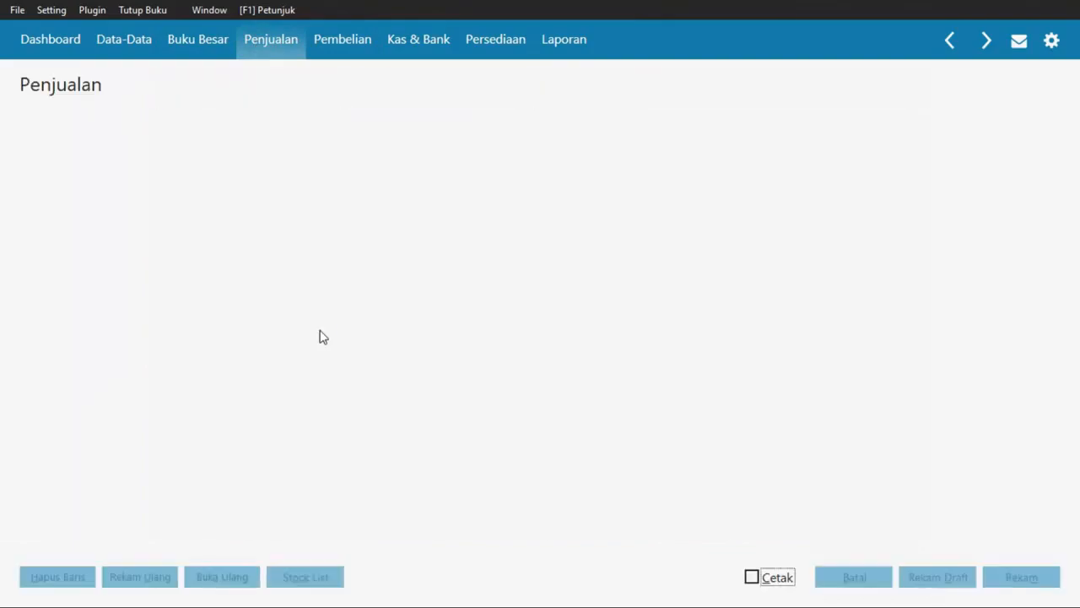
# - Start a new customer record for the PDF invoice's buyer and enter the next customer ID in the list's CO sequence
pyautogui.hotkey('alt', 'Tab')
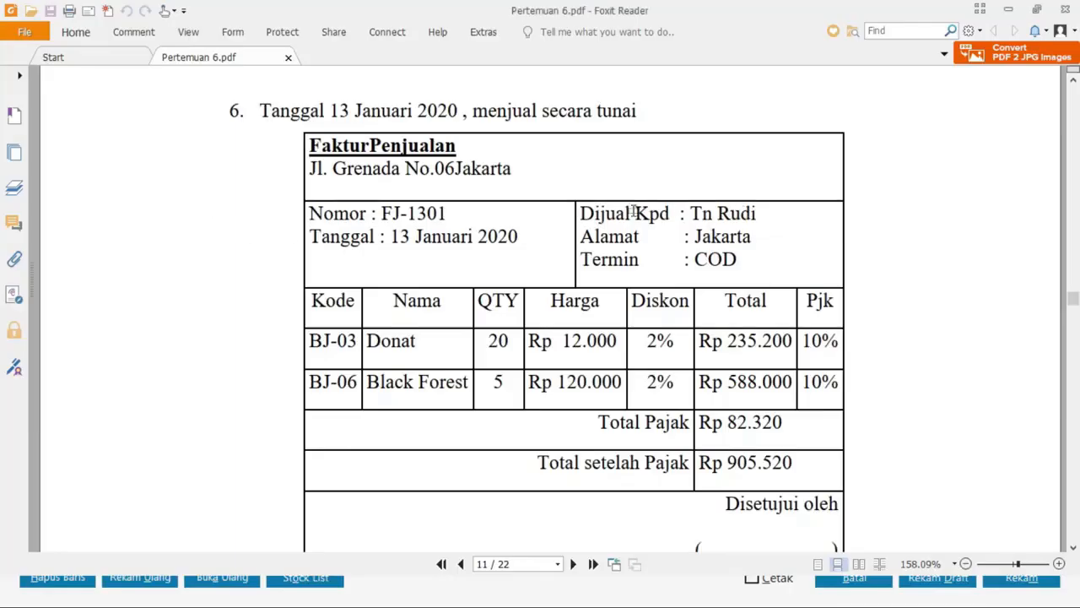
pyautogui.hotkey('alt', 'Tab')
pyautogui.click(164, 135)
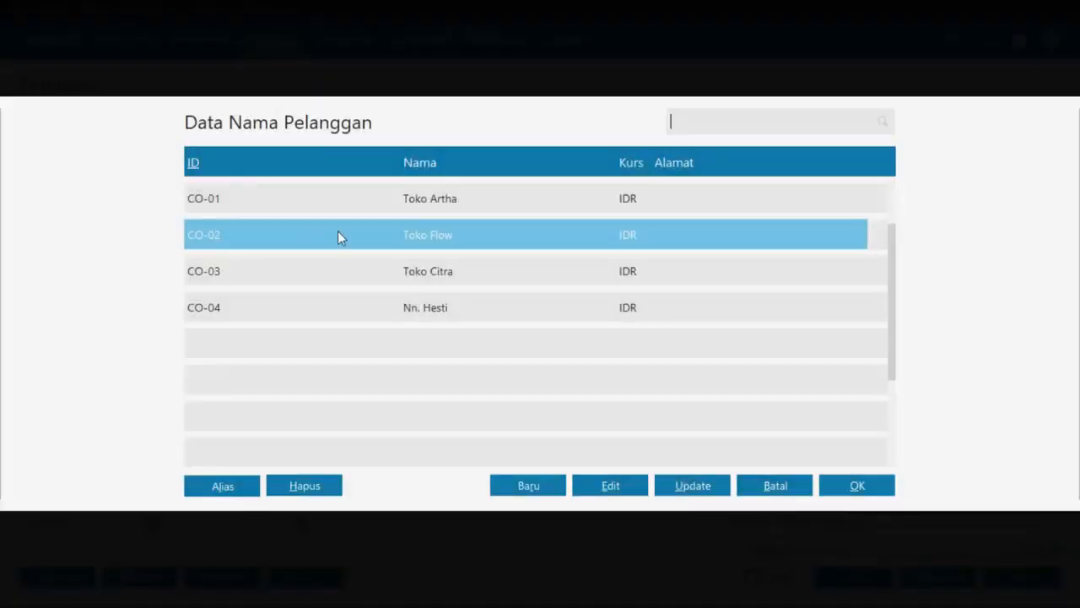
pyautogui.click(523, 488)
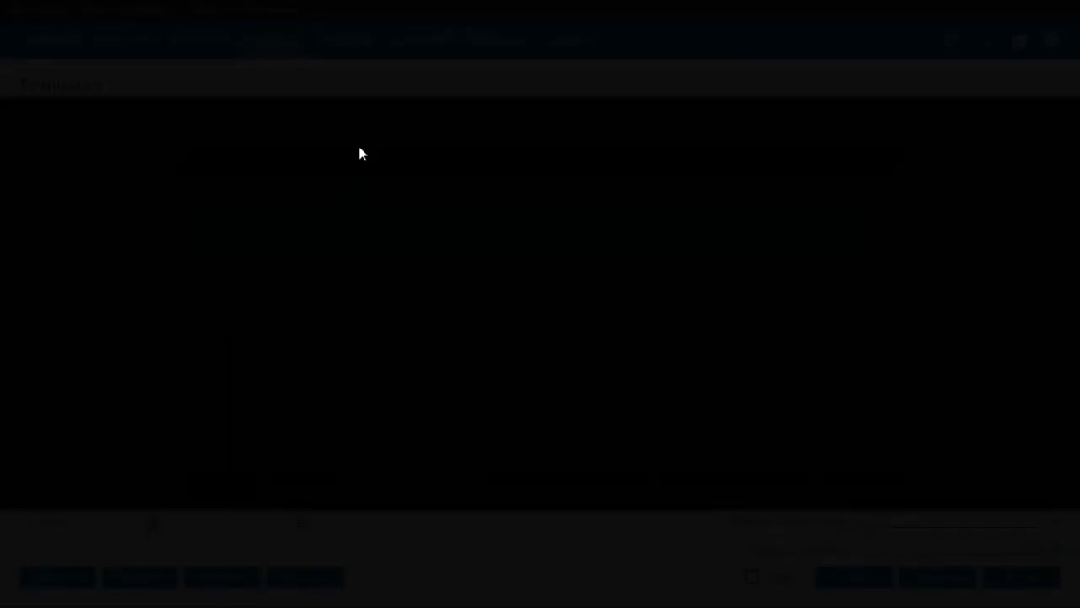
pyautogui.write('Co-05')
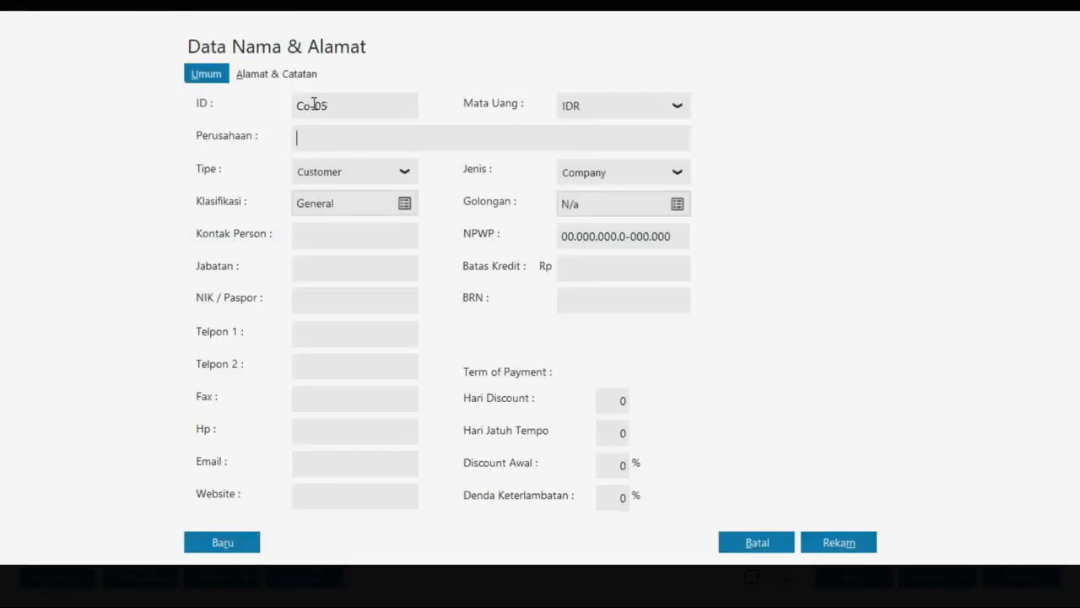
pyautogui.doubleClick(309, 103)
pyautogui.click(309, 103)
pyautogui.press('Delete')
pyautogui.write('O')
# - Enter the customer's name, record the new customer and select it for the sales invoice
pyautogui.click(350, 137)
pyautogui.write('Tn. Rudi')
pyautogui.click(840, 543)
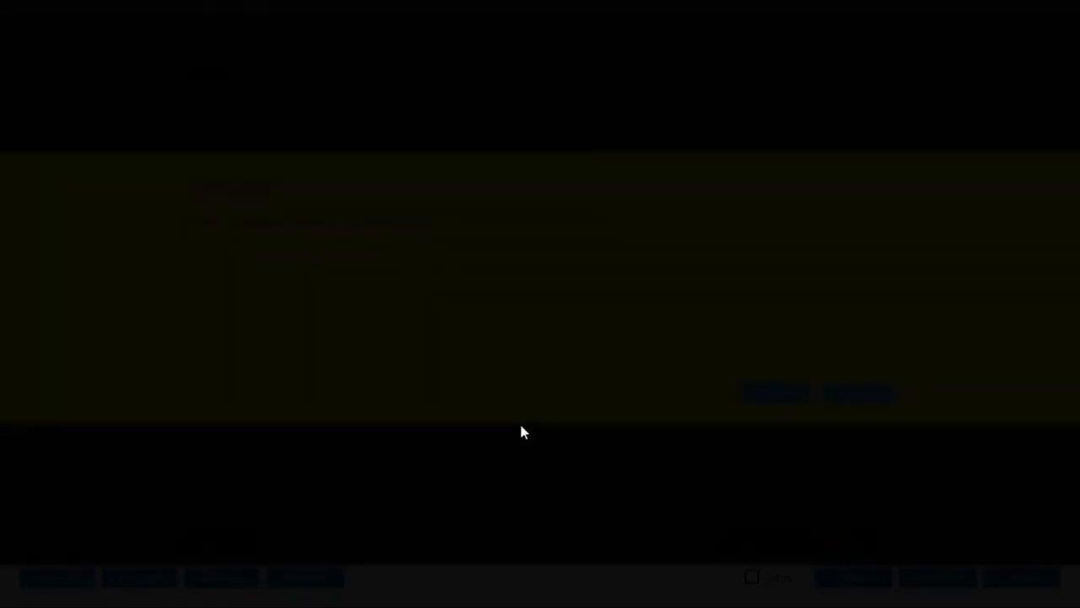
pyautogui.click(802, 396)
pyautogui.doubleClick(381, 342)
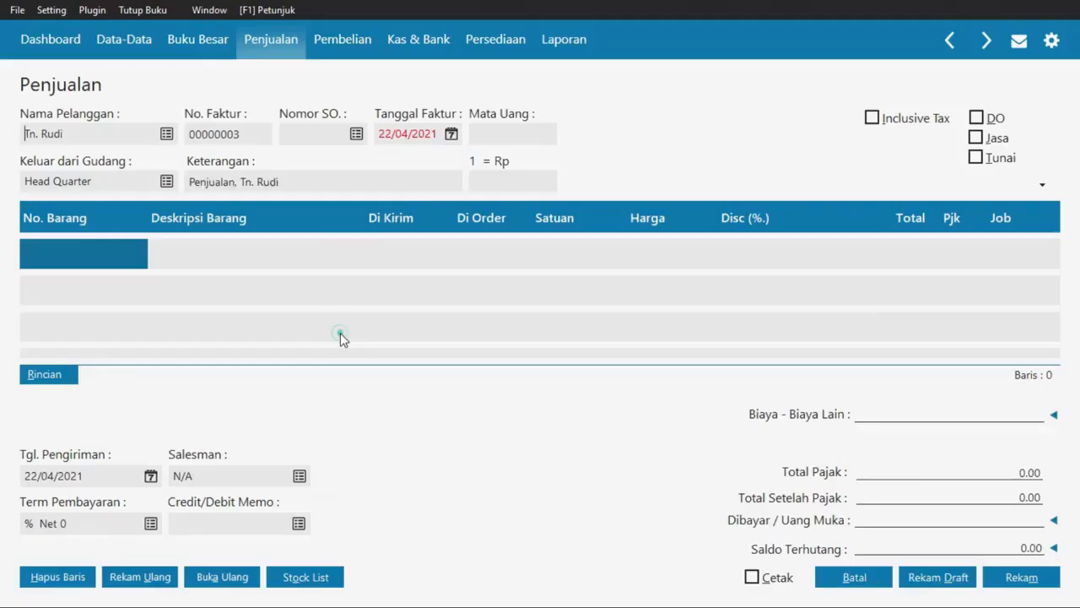
# - Copy the sales invoice number from the PDF into the form's No. Faktur field
pyautogui.hotkey('alt', 'Tab')
pyautogui.moveTo(462, 214); pyautogui.dragTo(384, 214)
pyautogui.hotkey('ctrl', 'c')
pyautogui.hotkey('alt', 'Tab')
pyautogui.hotkey('ctrl', 'v')
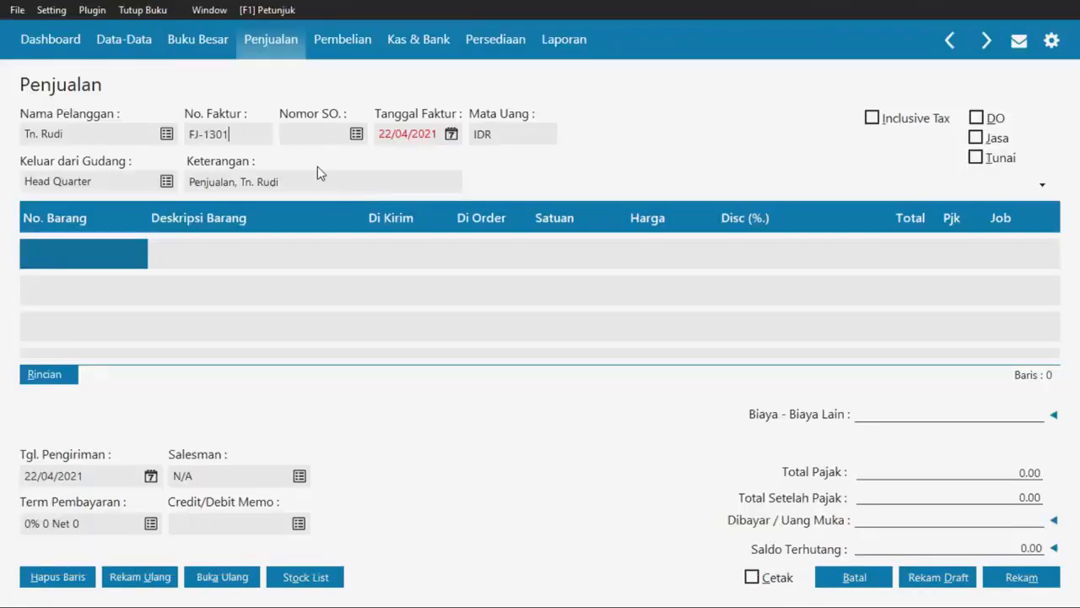
# - Set the invoice date to 13/01/2020 and mark the sale as cash (Tunai)
pyautogui.hotkey('alt', 'Tab')
pyautogui.hotkey('alt', 'Tab')
pyautogui.click(427, 134)
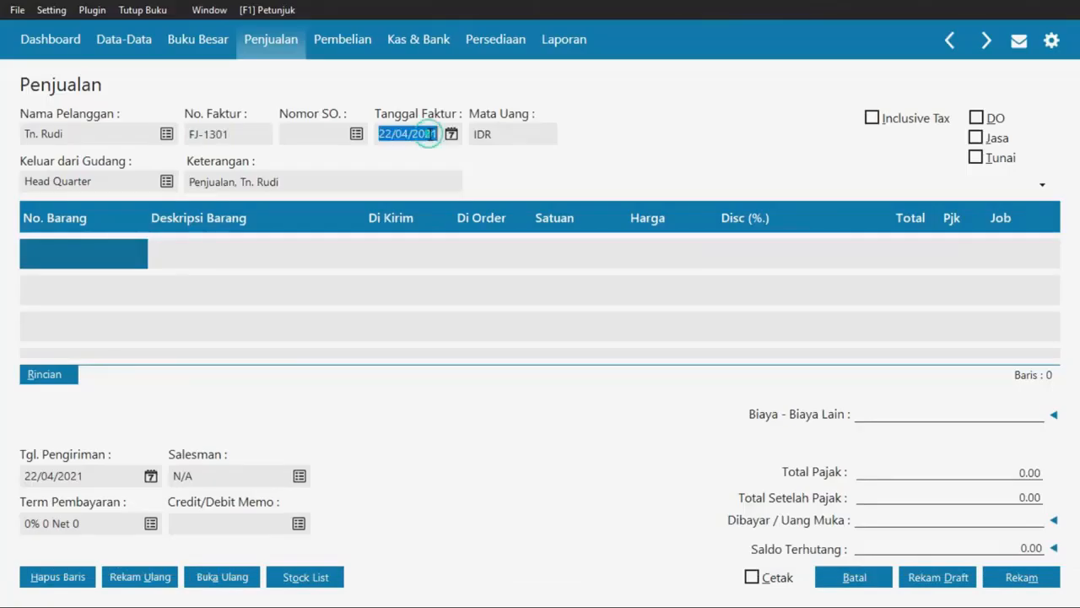
pyautogui.write('13/01/2020')
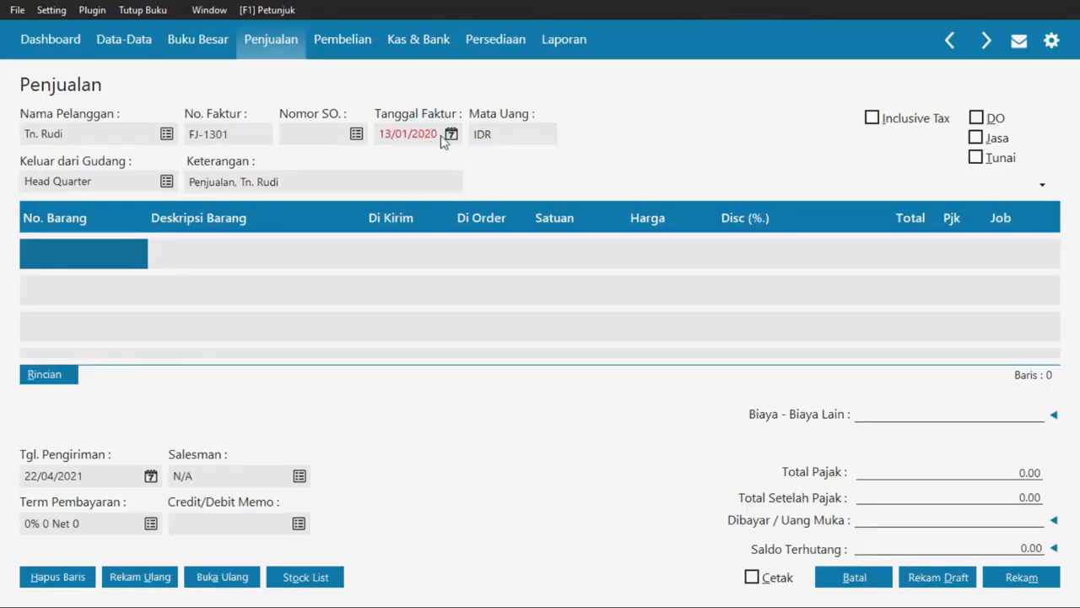
pyautogui.click(976, 156)
# - Check the invoice in the PDF and set the delivery date to 13/01/2020
pyautogui.hotkey('alt', 'Tab')
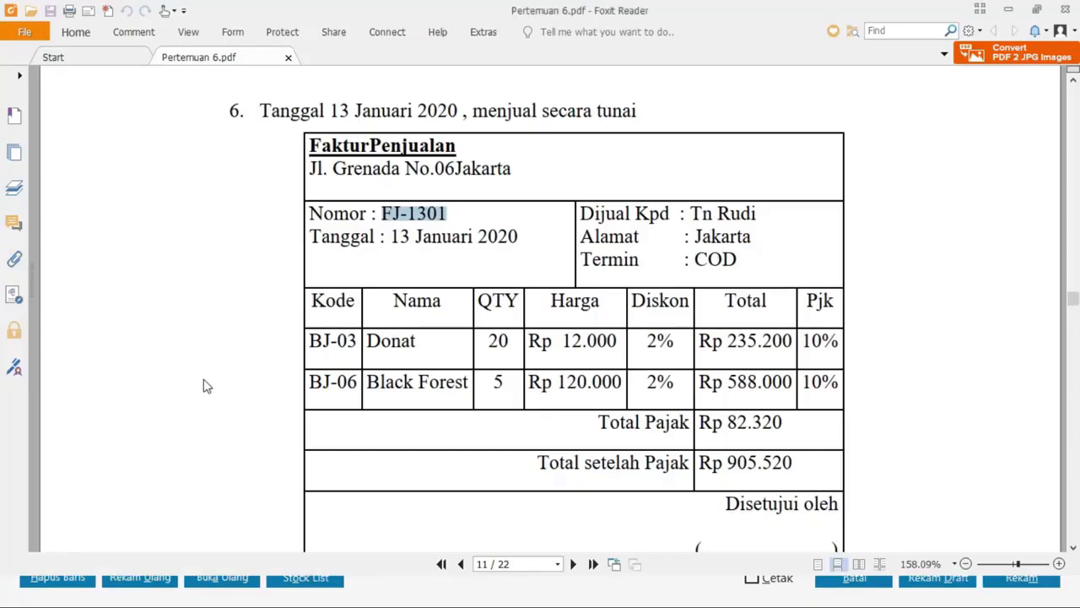
pyautogui.scroll(-1, 281, 415)
pyautogui.hotkey('alt', 'Tab')
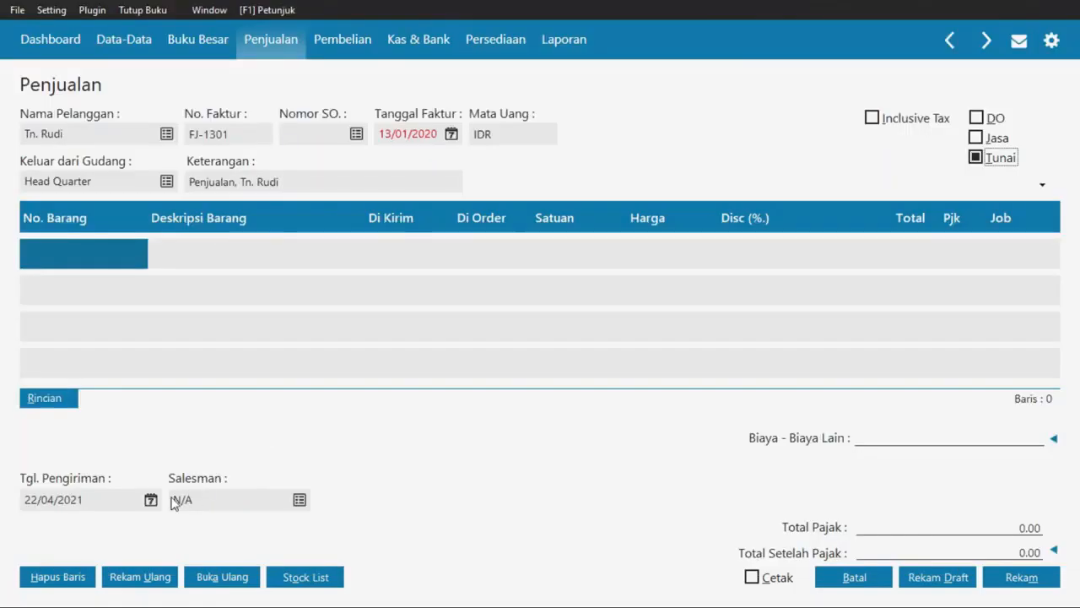
pyautogui.click(118, 499)
pyautogui.press('BackSpace')
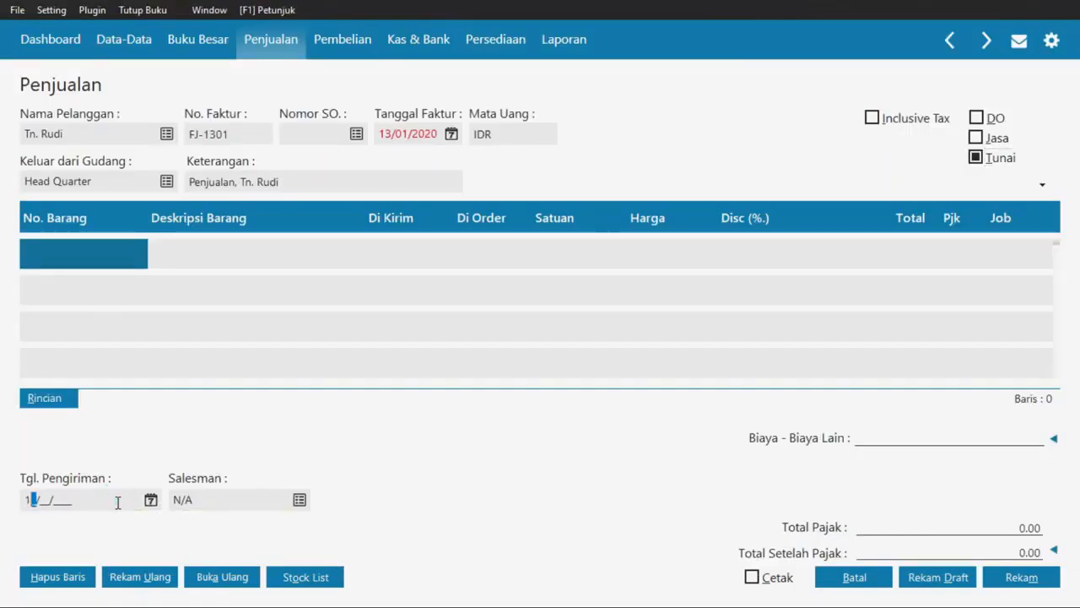
pyautogui.write('13/01/2020')
# - Add item BJ-03 Donat on the first line with 20 delivered units, as listed in the PDF
pyautogui.hotkey('alt', 'Tab')
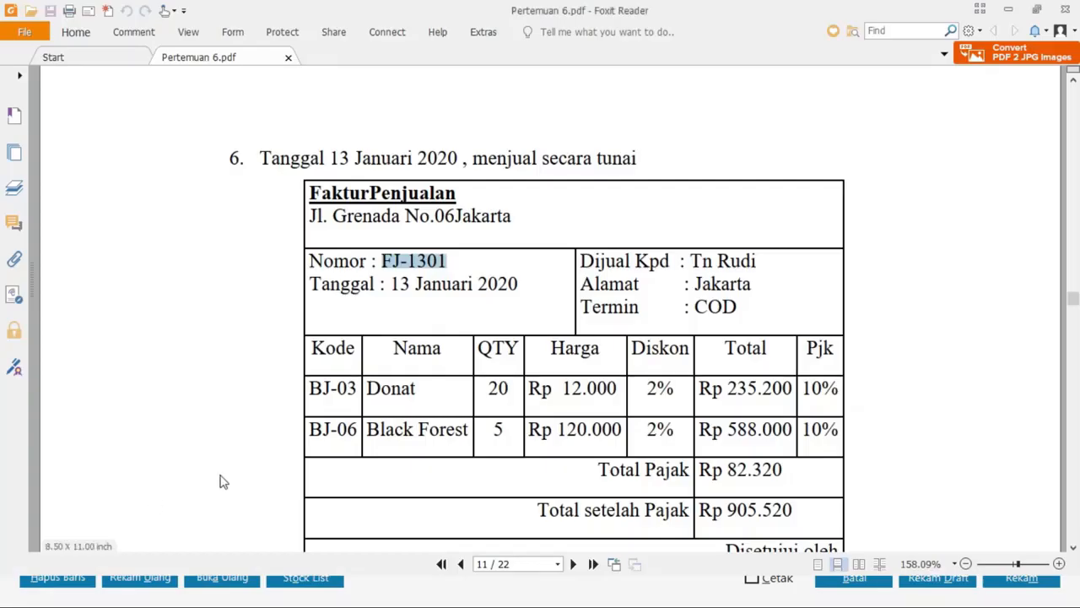
pyautogui.scroll(-2, 429, 381)
pyautogui.scroll(2, 430, 380)
pyautogui.hotkey('alt', 'Tab')
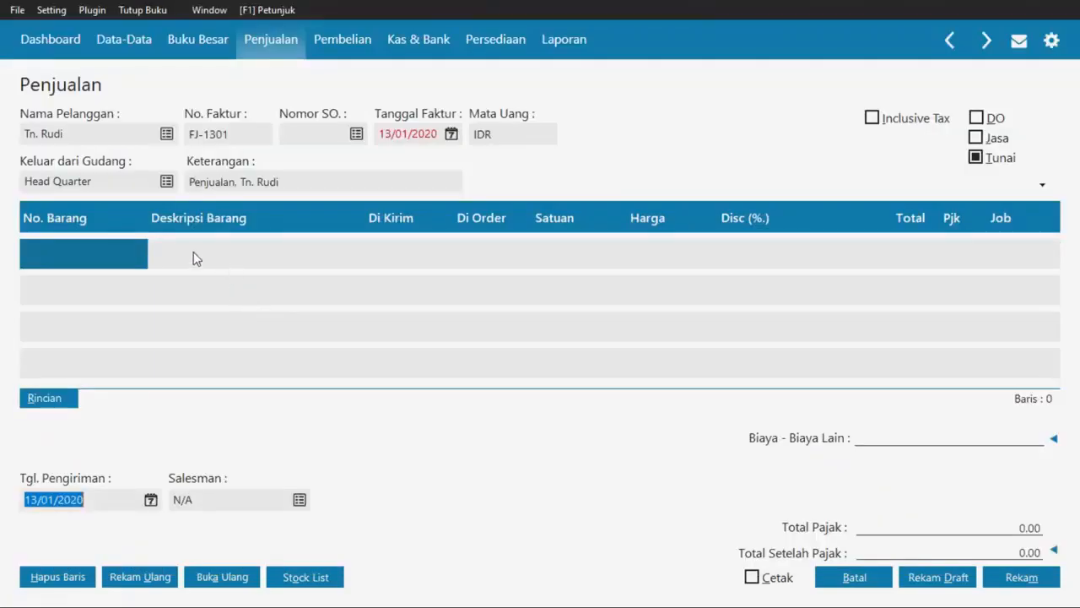
pyautogui.hotkey('alt', 'Tab')
pyautogui.scroll(-3, 273, 367)
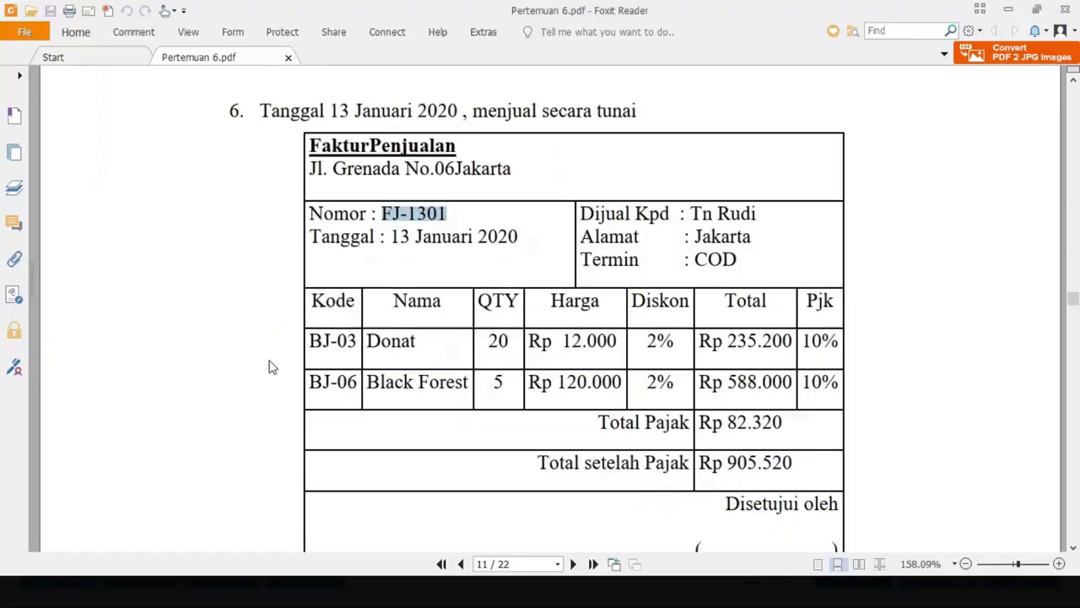
pyautogui.hotkey('alt', 'Tab')
pyautogui.doubleClick(243, 281)
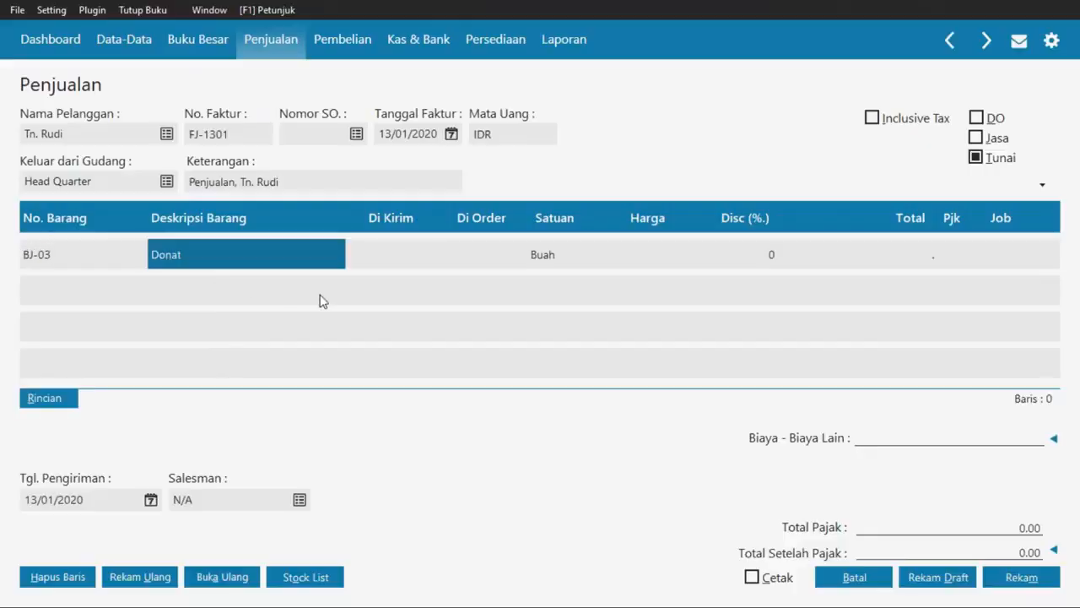
pyautogui.write('20')
pyautogui.press('Tab')
pyautogui.press('Tab')
pyautogui.press('Tab')
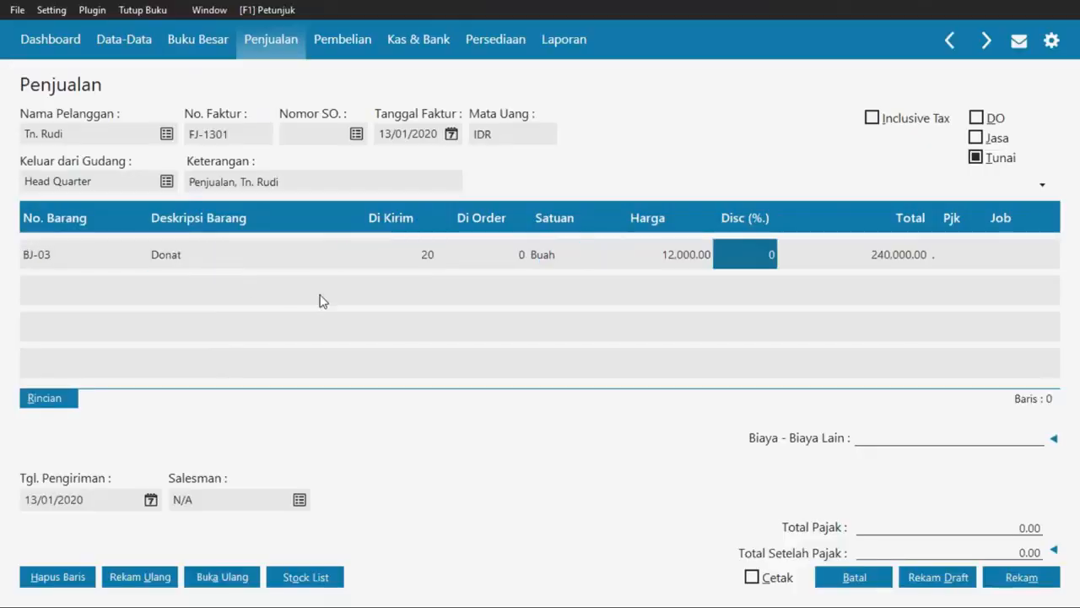
# - Give the Donat line a 2% discount and the PPN tax, and commit the line
pyautogui.hotkey('alt', 'Tab')
pyautogui.hotkey('alt', 'Tab')
pyautogui.write('2')
pyautogui.press('Tab')
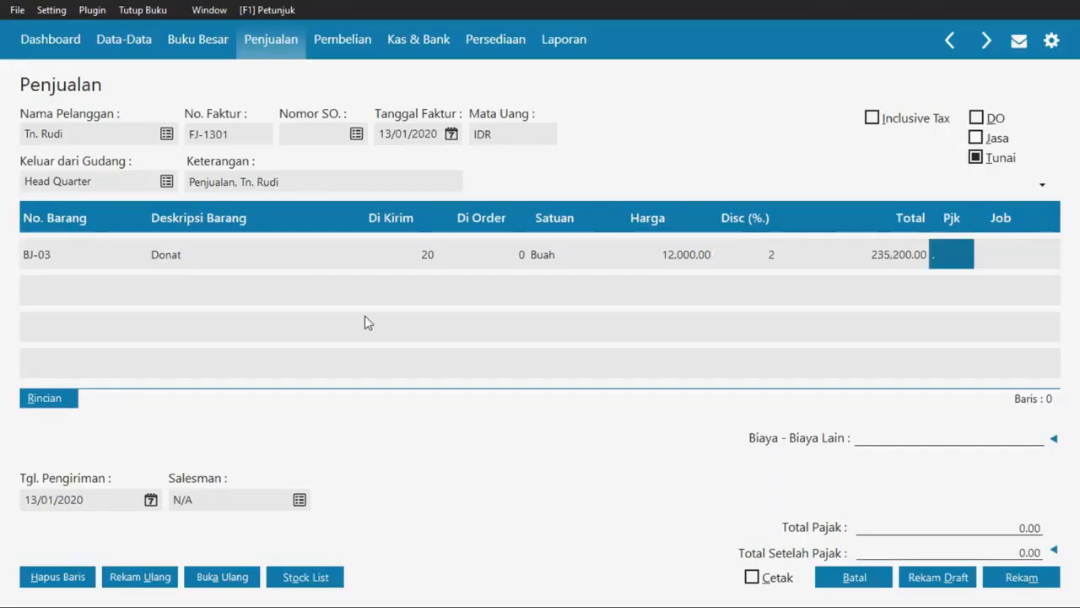
pyautogui.click(946, 251)
pyautogui.doubleClick(381, 236)
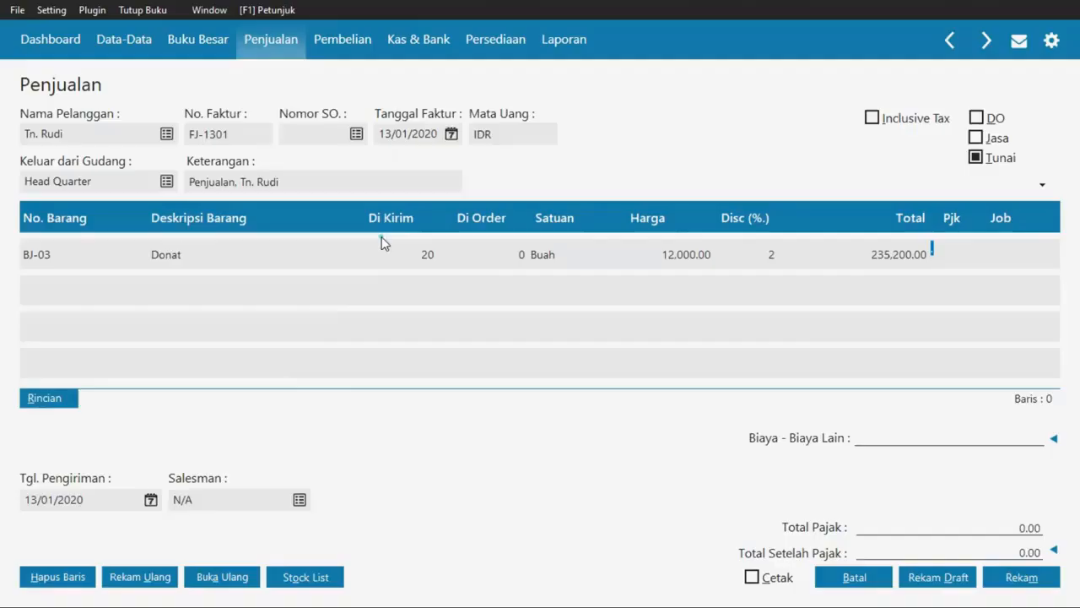
pyautogui.click(87, 295)
# - Add item BJ-06 Black Forest on the second line with 5 delivered units, as listed in the PDF
pyautogui.hotkey('alt', 'Tab')
pyautogui.hotkey('alt', 'Tab')
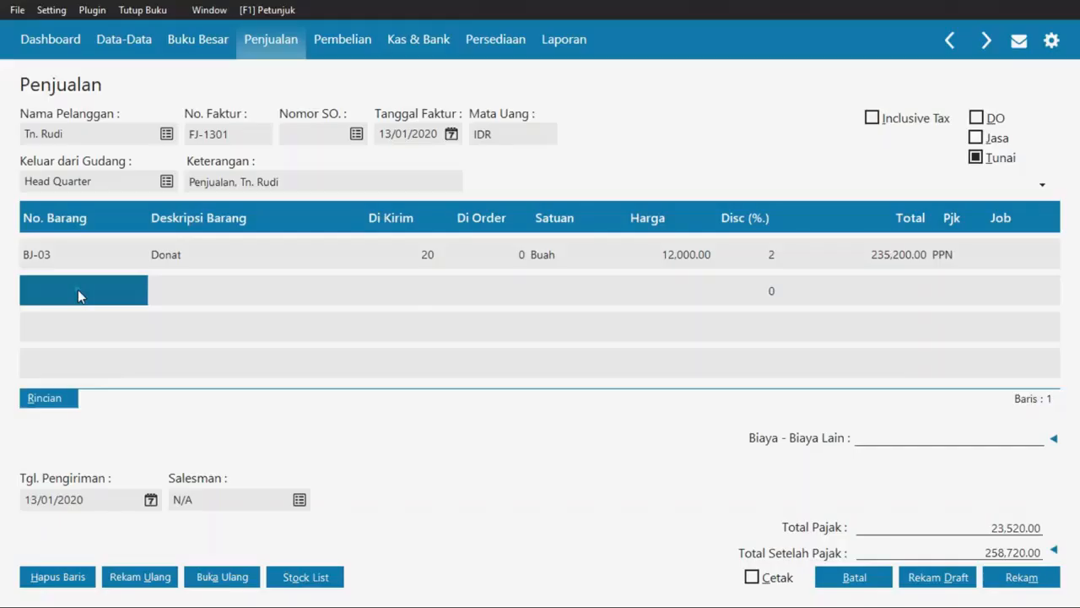
pyautogui.doubleClick(77, 290)
pyautogui.doubleClick(239, 380)
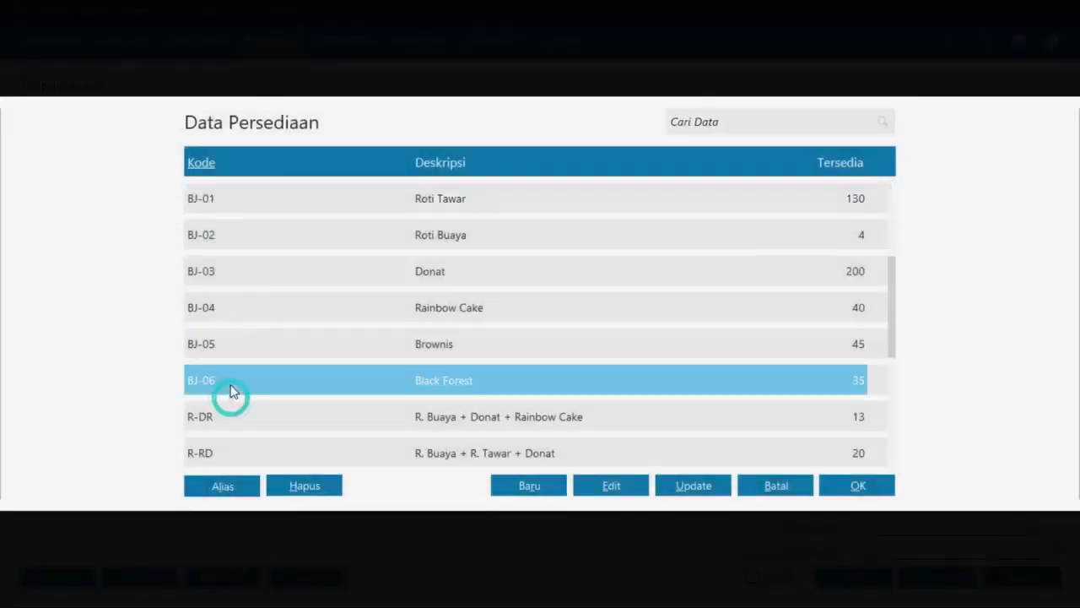
pyautogui.hotkey('alt', 'Tab')
pyautogui.hotkey('alt', 'Tab')
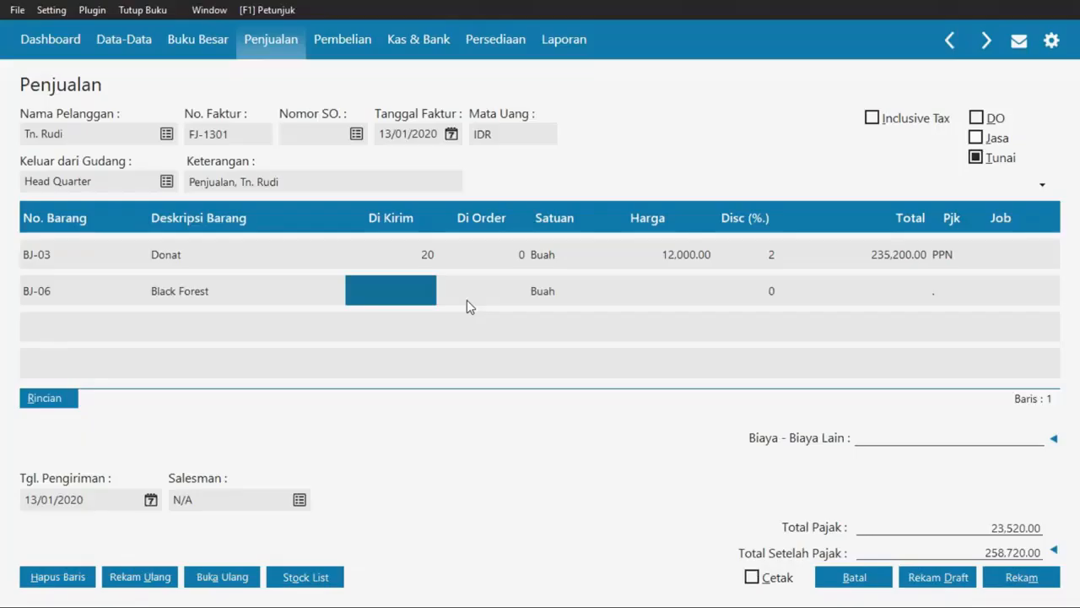
pyautogui.write('5')
pyautogui.press('Return')
pyautogui.press('Return')
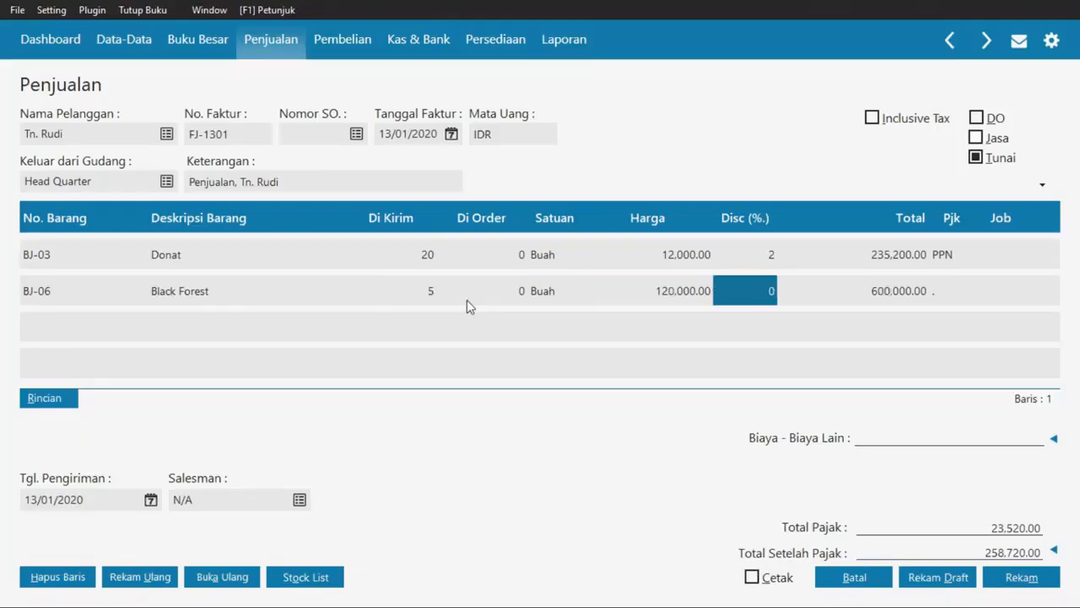
# - Give the Black Forest line a 2% discount and the PPN tax, and commit the line
pyautogui.write('2')
pyautogui.press('Return')
pyautogui.click(944, 294)
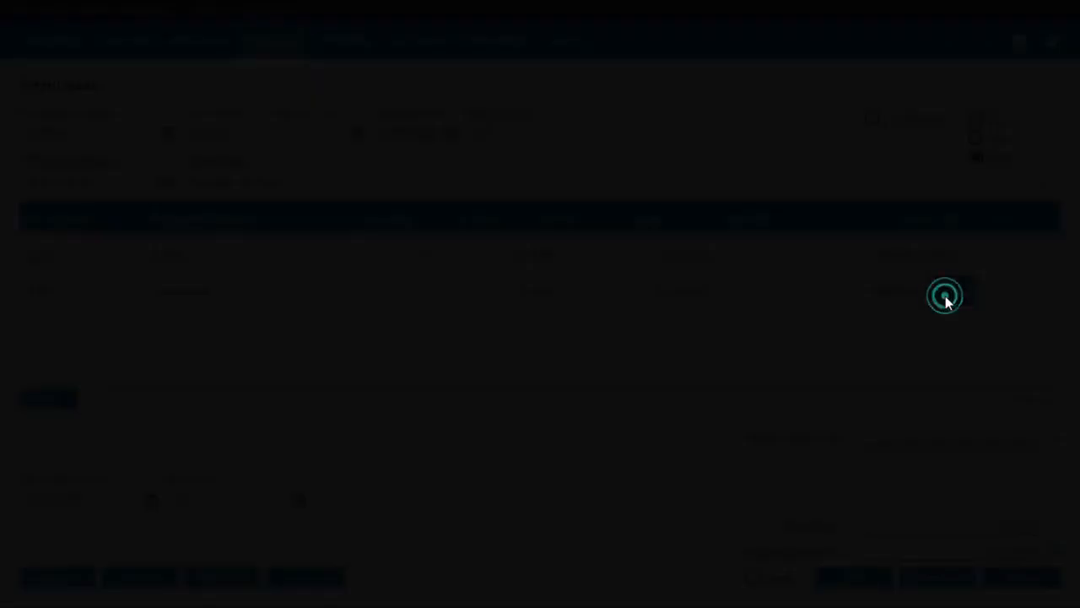
pyautogui.doubleClick(235, 247)
pyautogui.hotkey('alt', 'Tab')
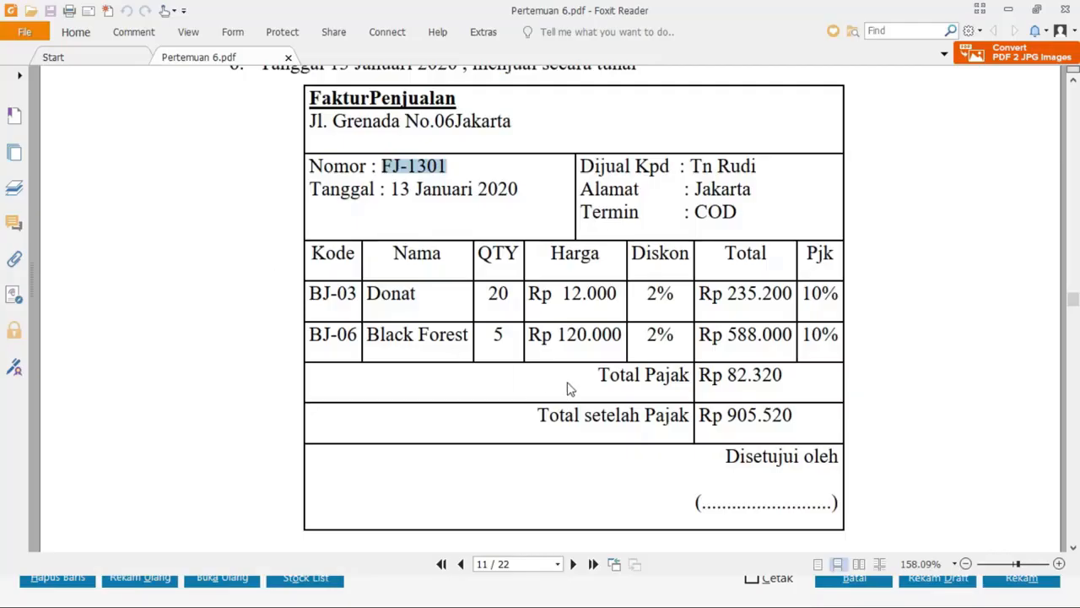
pyautogui.hotkey('alt', 'Tab')
pyautogui.press('Return')
pyautogui.press('Return')
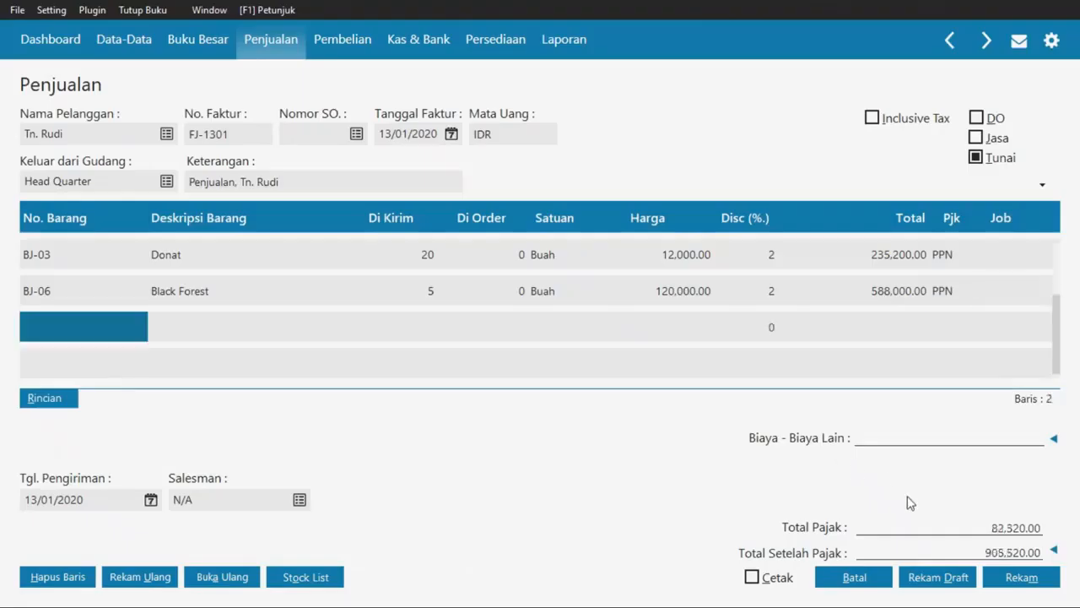
# - Compare the sale's totals with the PDF invoice and check the PDF's Penjualan rules for the account used for sales
pyautogui.hotkey('alt', 'Tab')
pyautogui.hotkey('alt', 'Tab')
pyautogui.hotkey('alt', 'Tab')
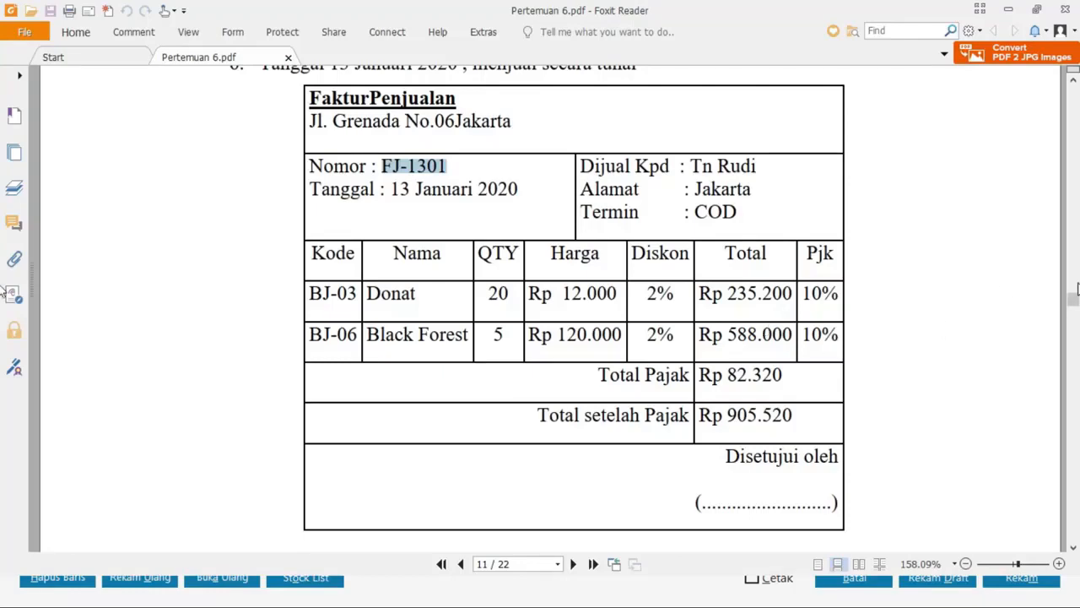
pyautogui.moveTo(1077, 292); pyautogui.dragTo(1075, 111)
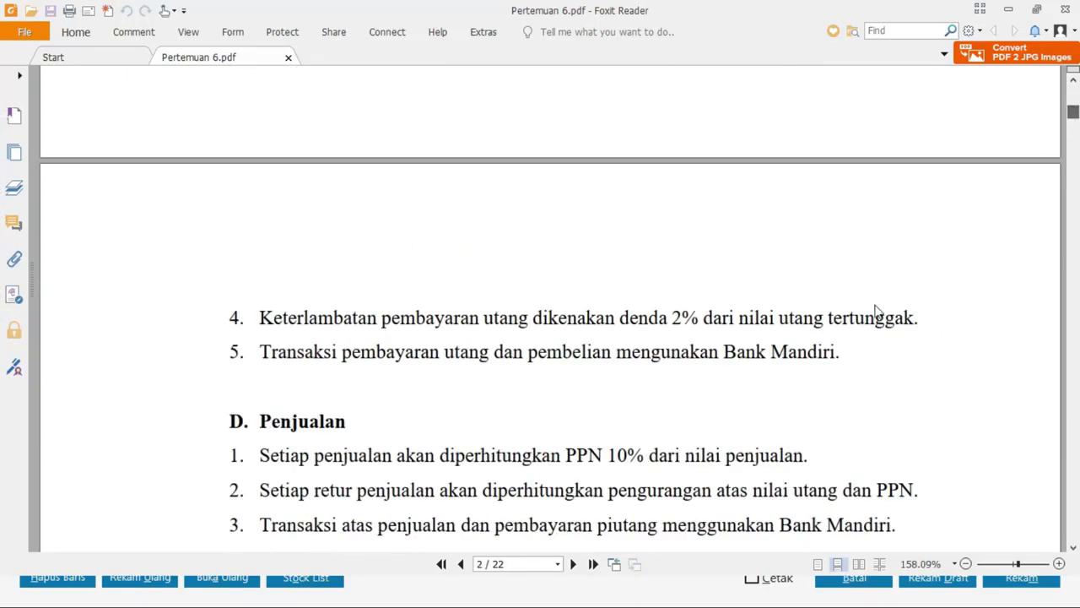
pyautogui.scroll(-4, 876, 311)
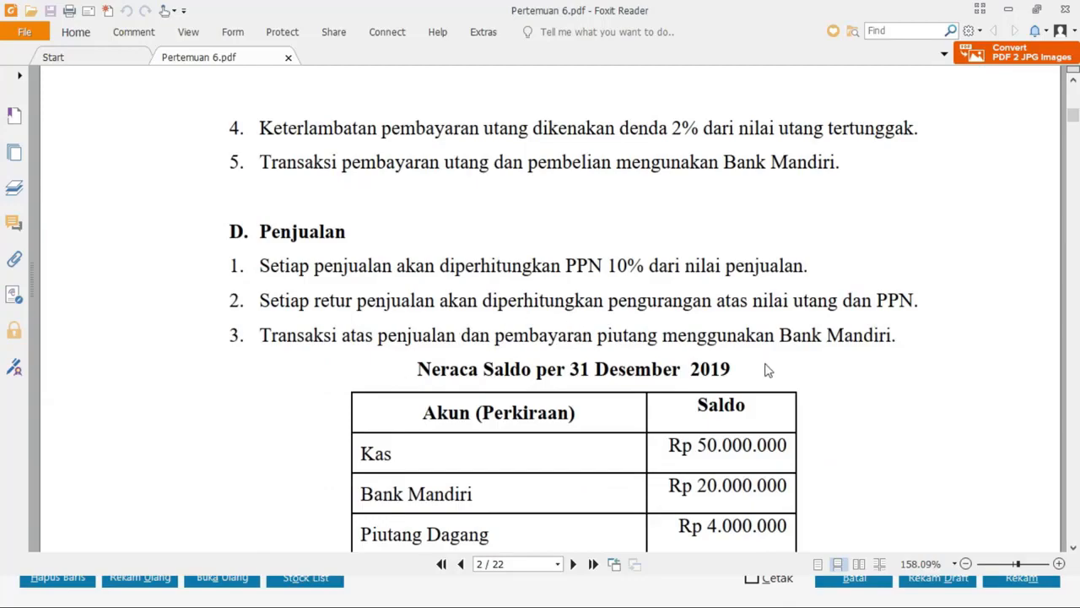
pyautogui.moveTo(1073, 118); pyautogui.dragTo(901, 340)
# - Set the cash payment account of the 13 January sale to Bank Mandiri and record the sale
pyautogui.hotkey('alt', 'Tab')
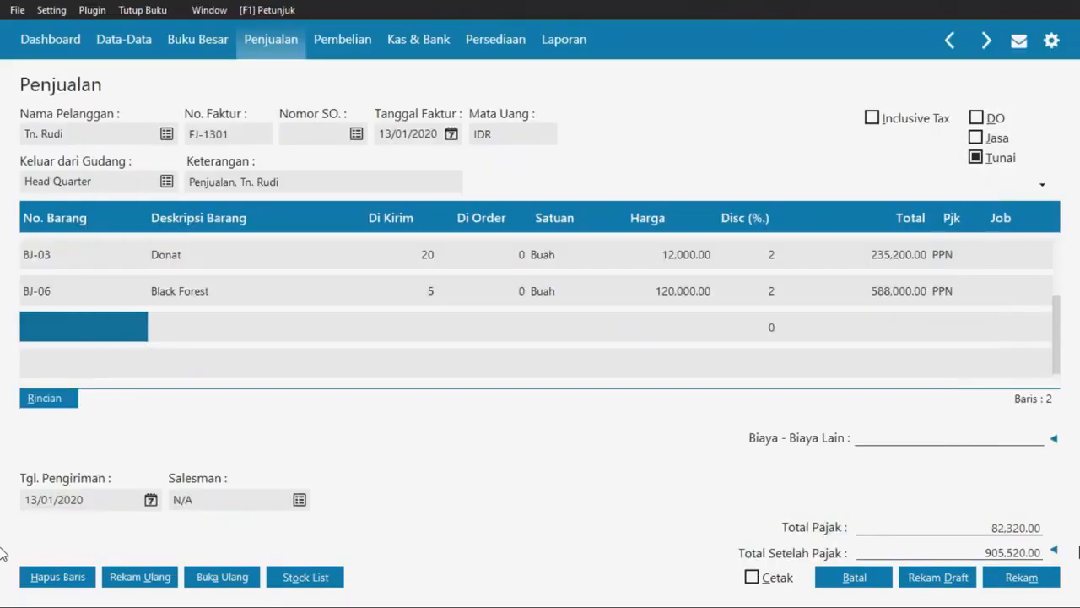
pyautogui.click(1055, 552)
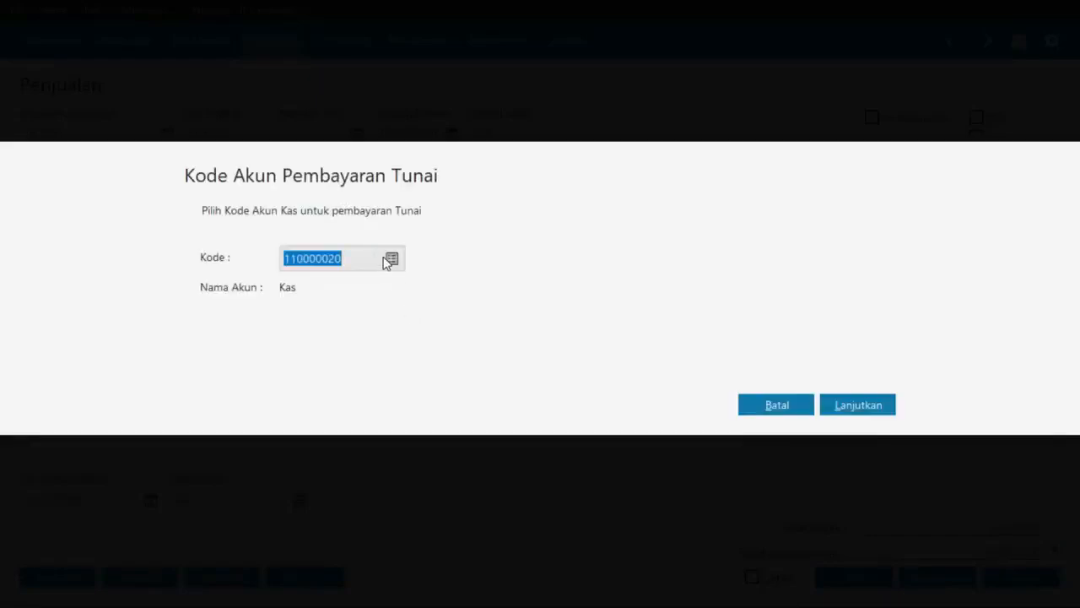
pyautogui.click(390, 257)
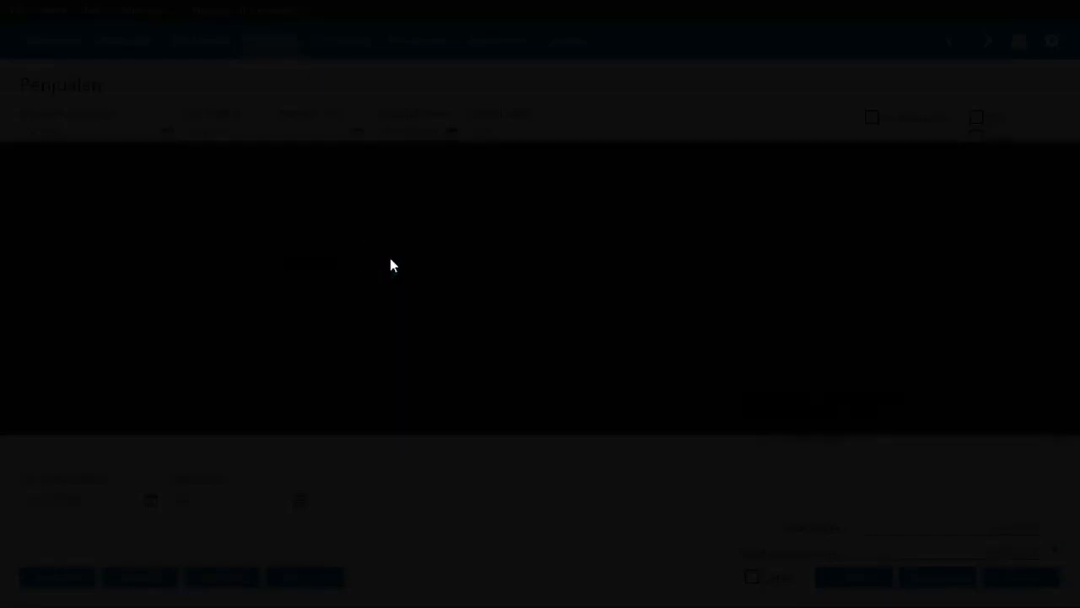
pyautogui.doubleClick(396, 307)
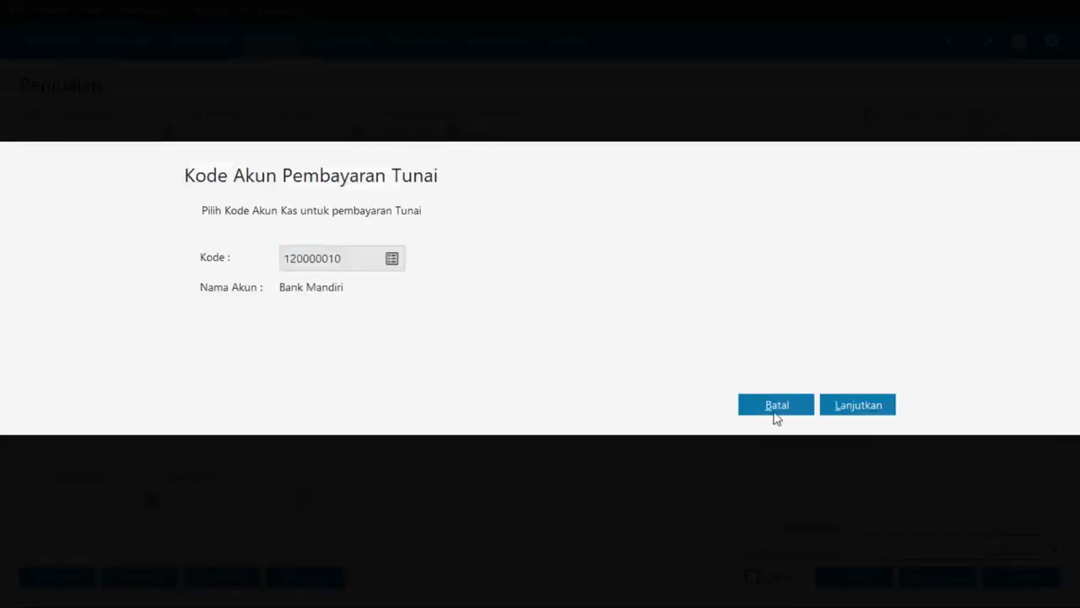
pyautogui.click(874, 408)
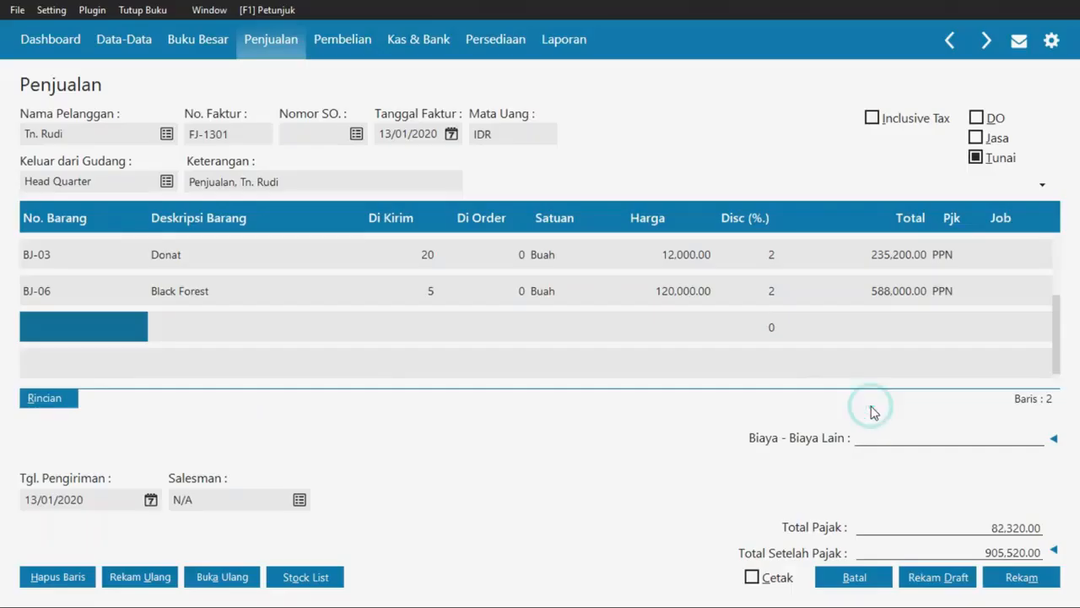
pyautogui.click(1018, 579)
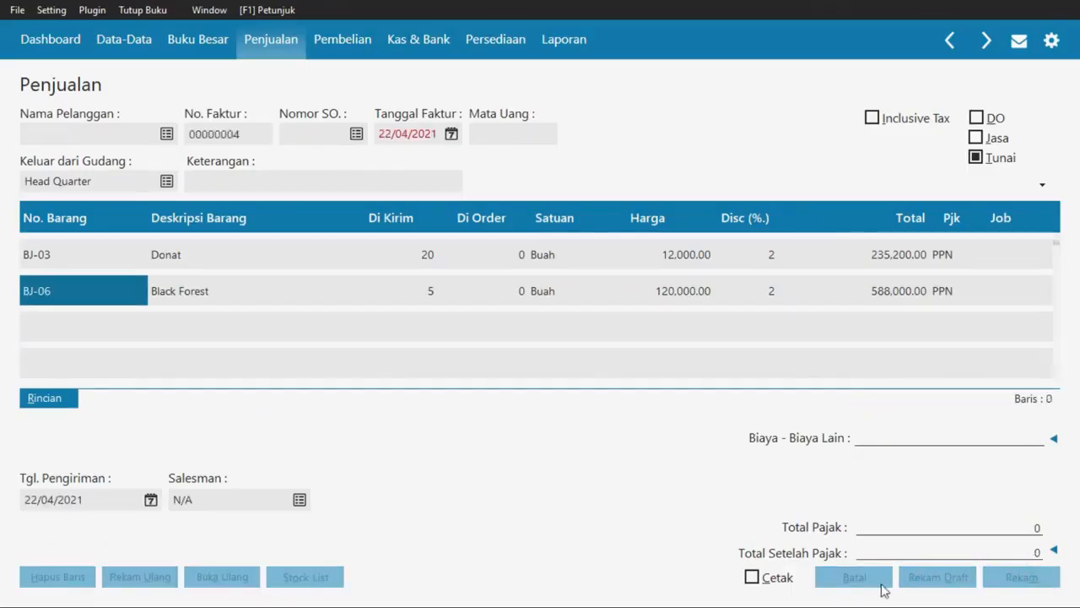
# - Find the 14 January 2020 cake package order in the PDF and start a new Order Penjualan in Zahir
pyautogui.hotkey('alt', 'Tab')
pyautogui.scroll(-3, 470, 457)
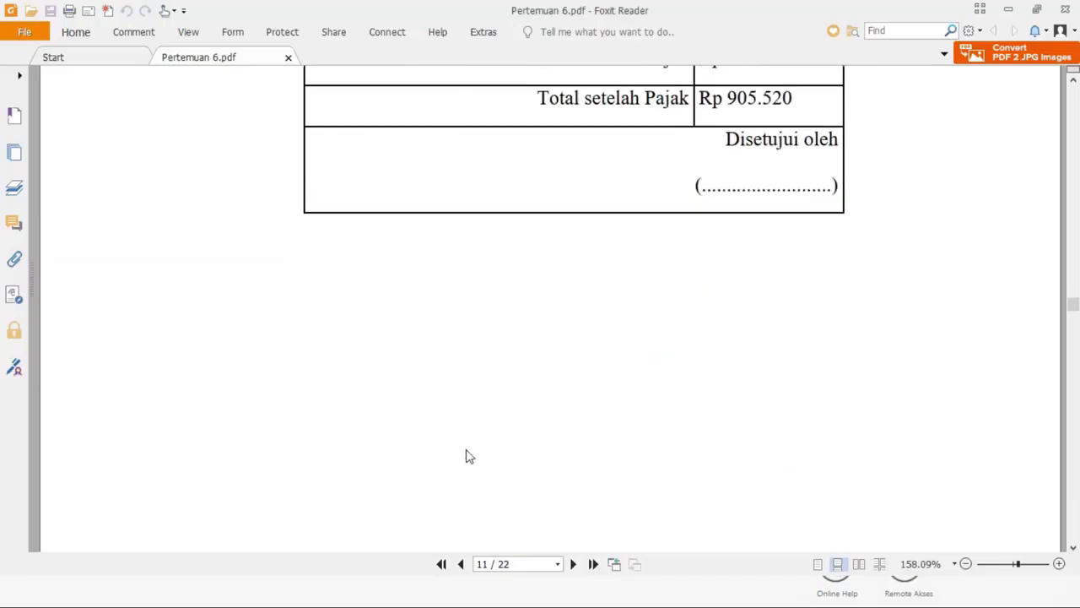
pyautogui.scroll(-5, 469, 457)
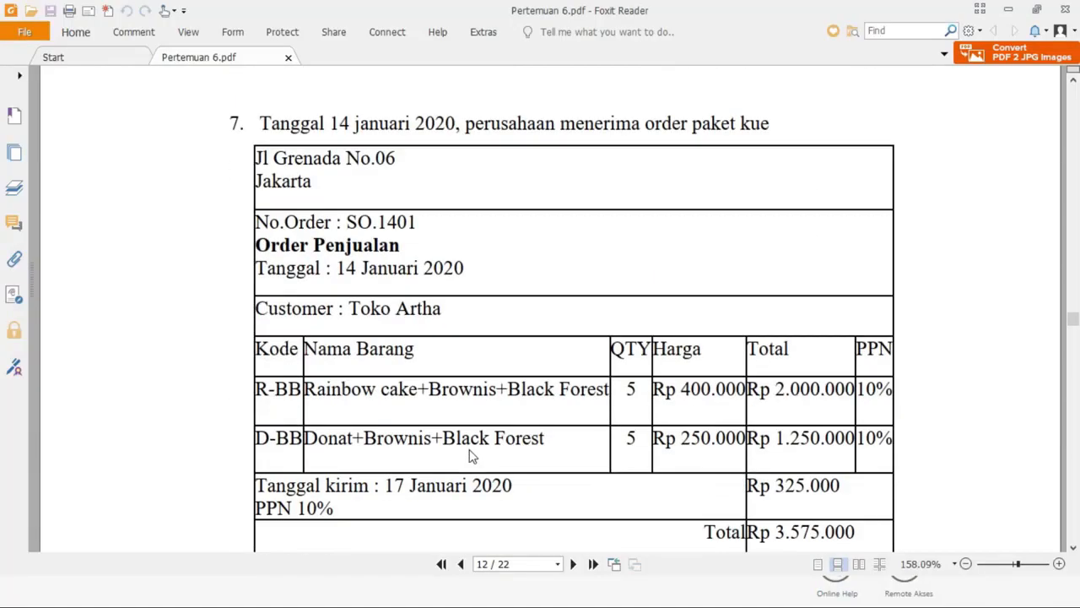
pyautogui.hotkey('alt', 'Tab')
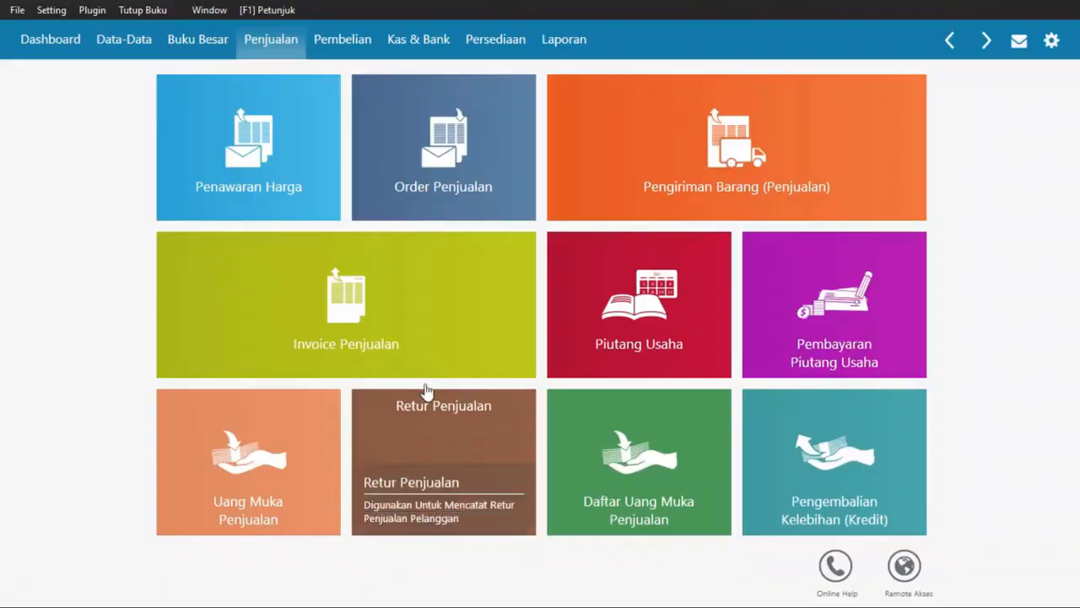
pyautogui.moveTo(374, 199)
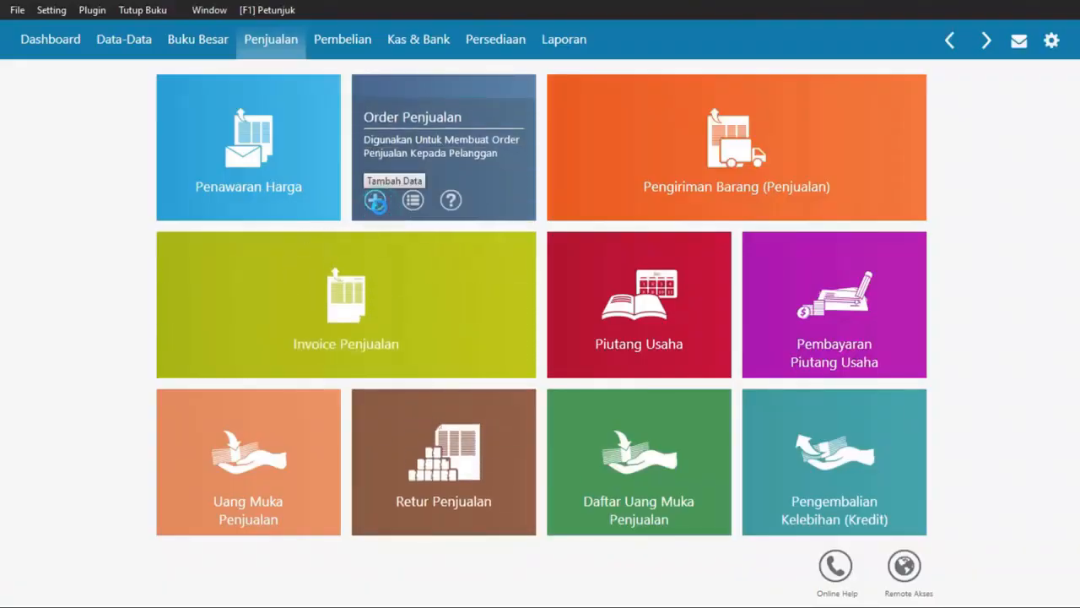
pyautogui.click(374, 200)
pyautogui.hotkey('alt', 'Tab')
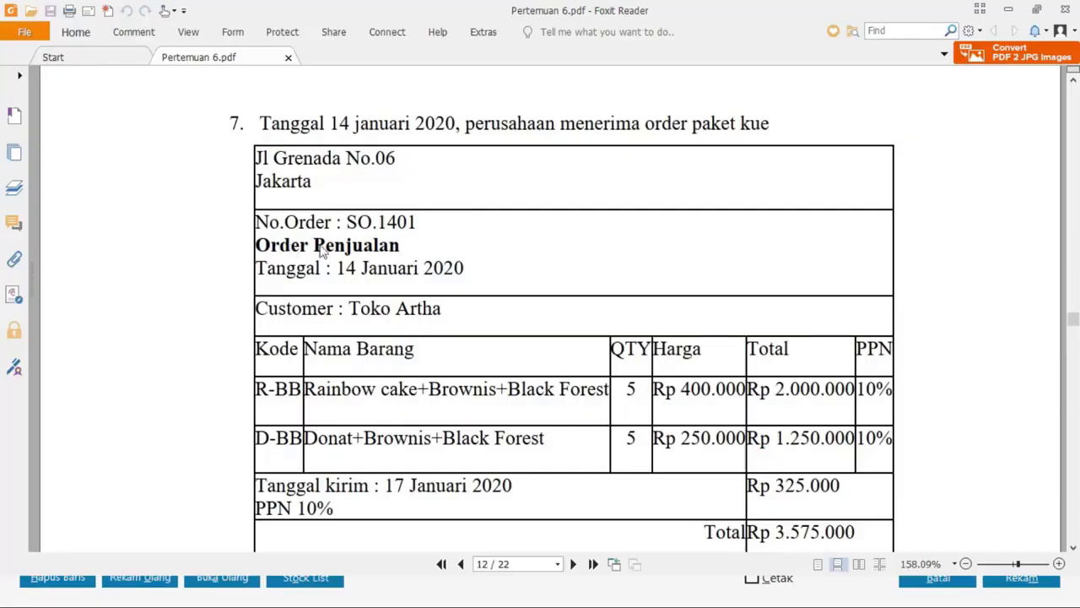
pyautogui.hotkey('alt', 'Tab')
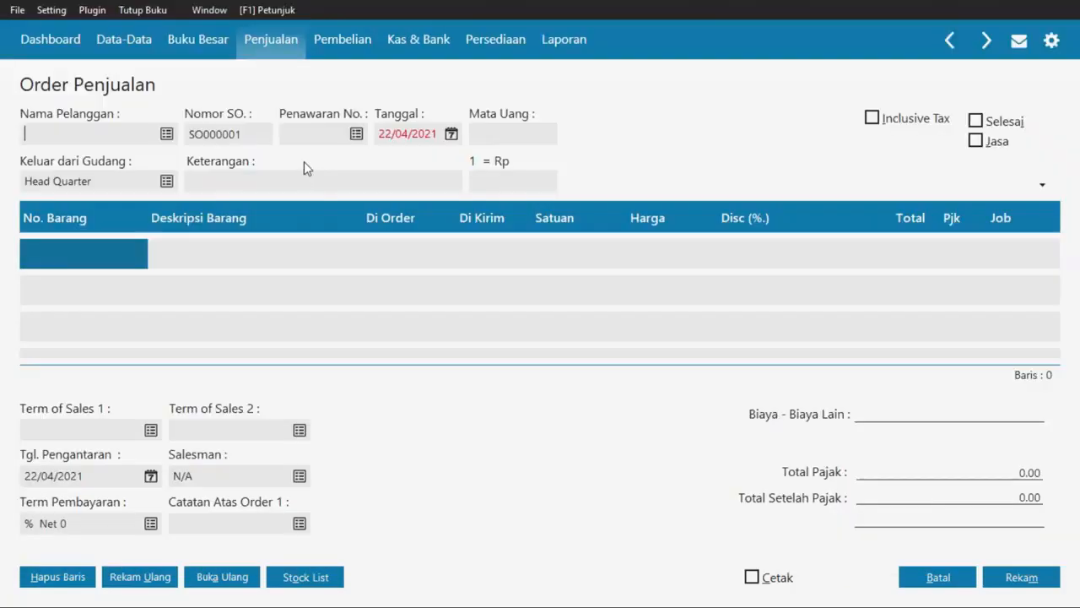
# - Choose Toko Artha as the order's customer and copy the order number from the PDF into Nomor SO
pyautogui.click(166, 134)
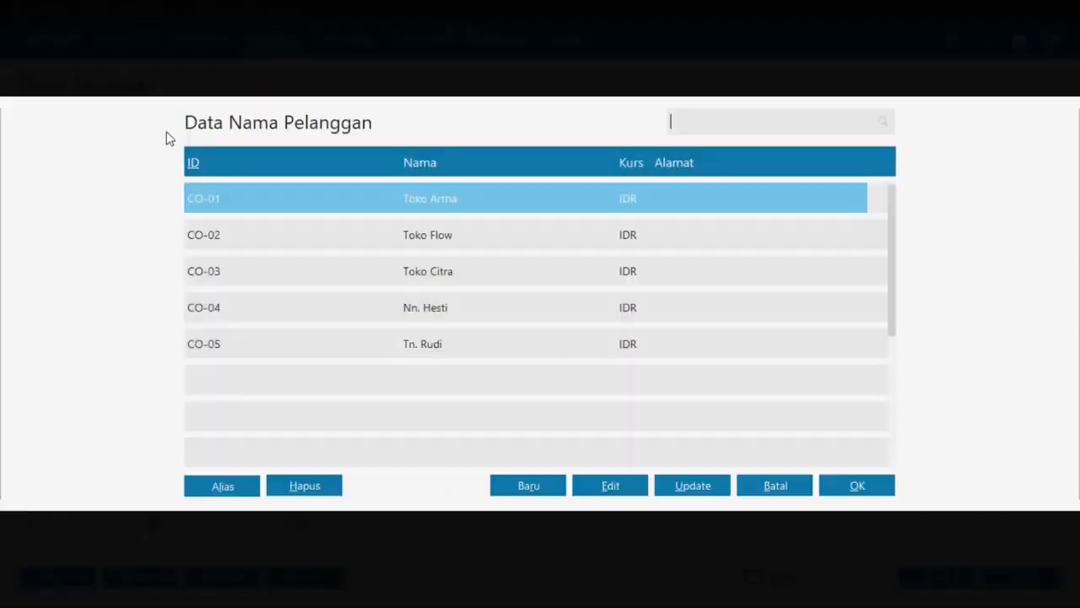
pyautogui.doubleClick(297, 189)
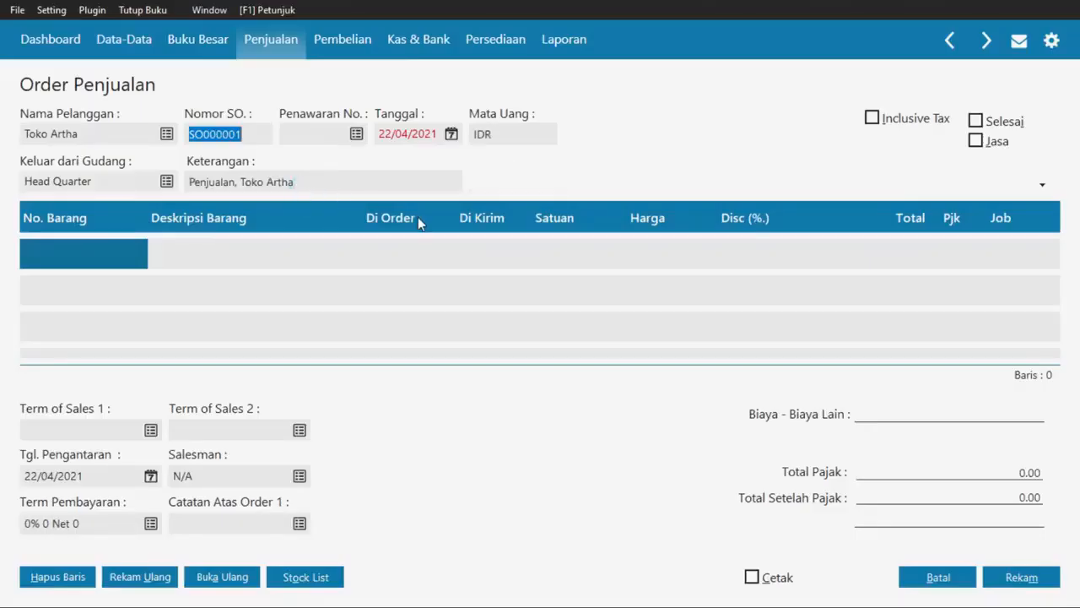
pyautogui.hotkey('alt', 'Tab')
pyautogui.moveTo(346, 222); pyautogui.dragTo(419, 221)
pyautogui.hotkey('ctrl', 'c')
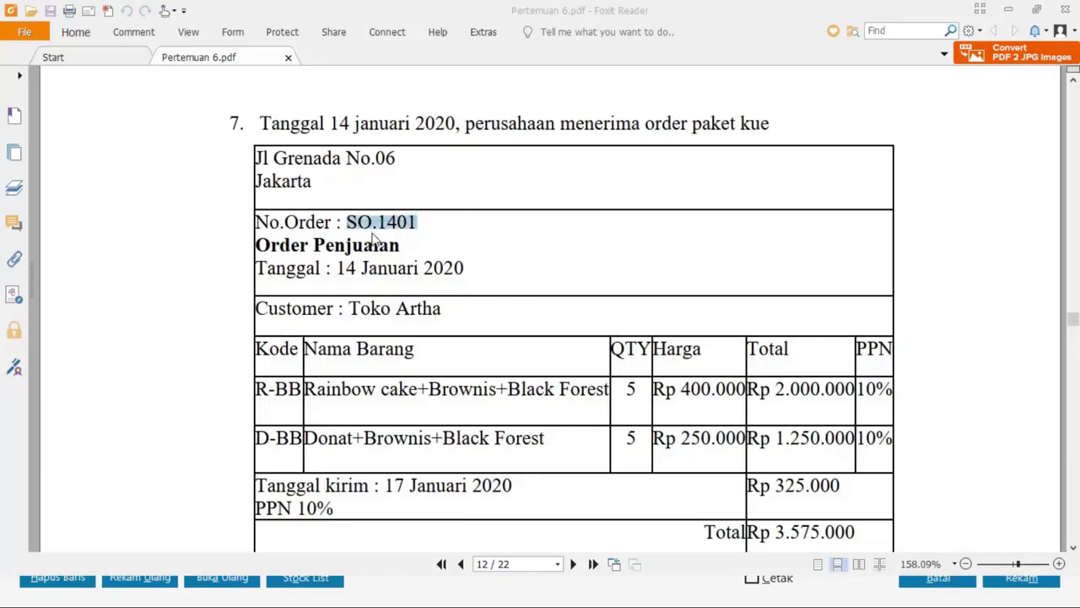
pyautogui.hotkey('alt', 'Tab')
pyautogui.hotkey('ctrl', 'v')
# - Set the sales order's date to 14/01/2020, as given in the PDF
pyautogui.hotkey('alt', 'Tab')
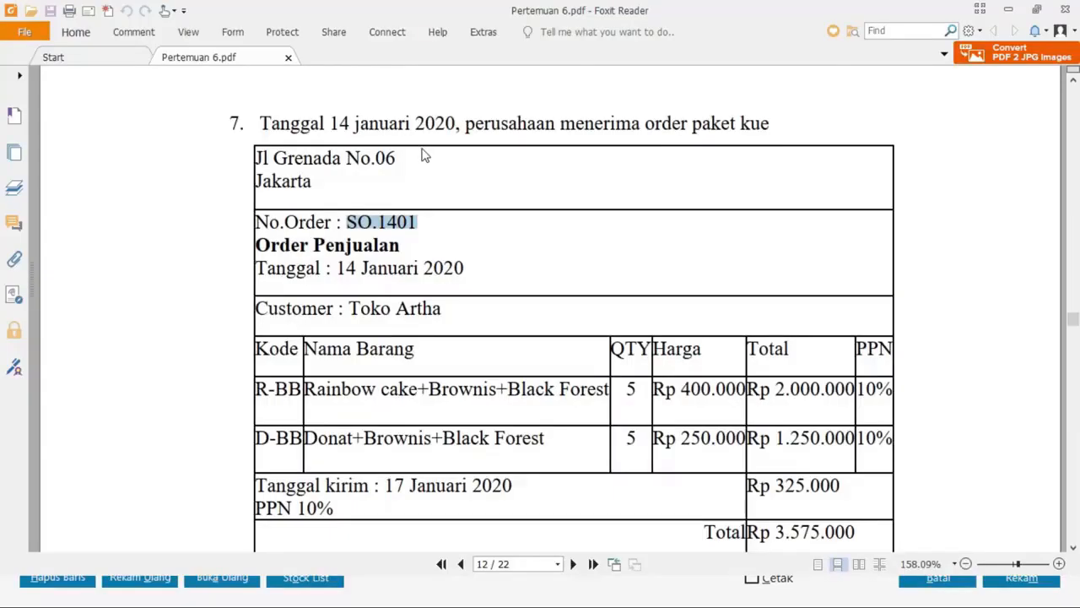
pyautogui.hotkey('alt', 'Tab')
pyautogui.click(414, 142)
pyautogui.write('14/01/2020')
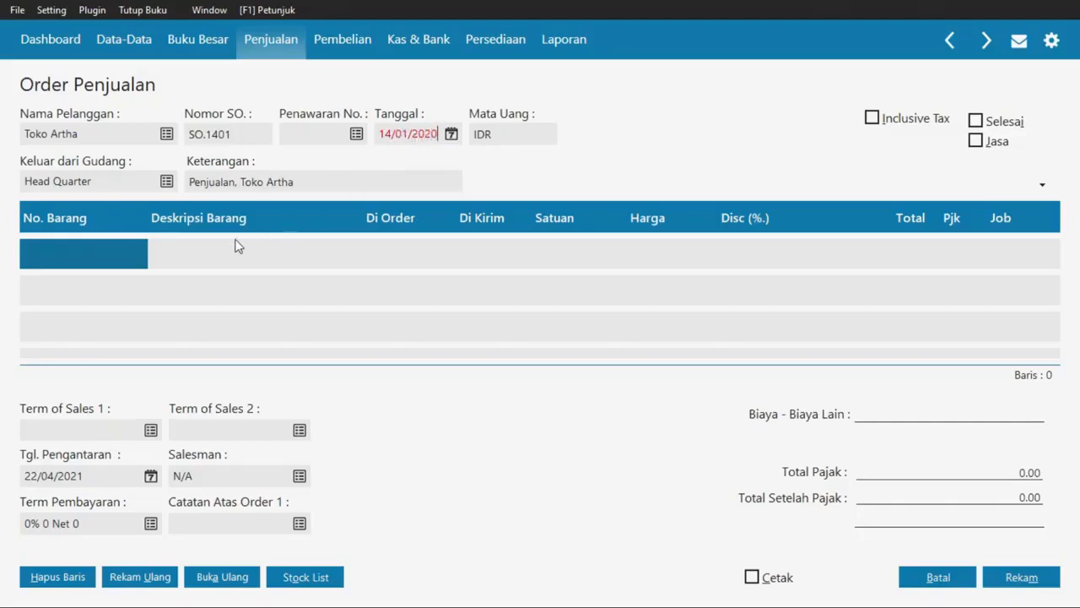
# - Add item R-BB Rainbow Cake + Brownis + Black Forest on the order's first line
pyautogui.click(91, 244)
pyautogui.hotkey('alt', 'Tab')
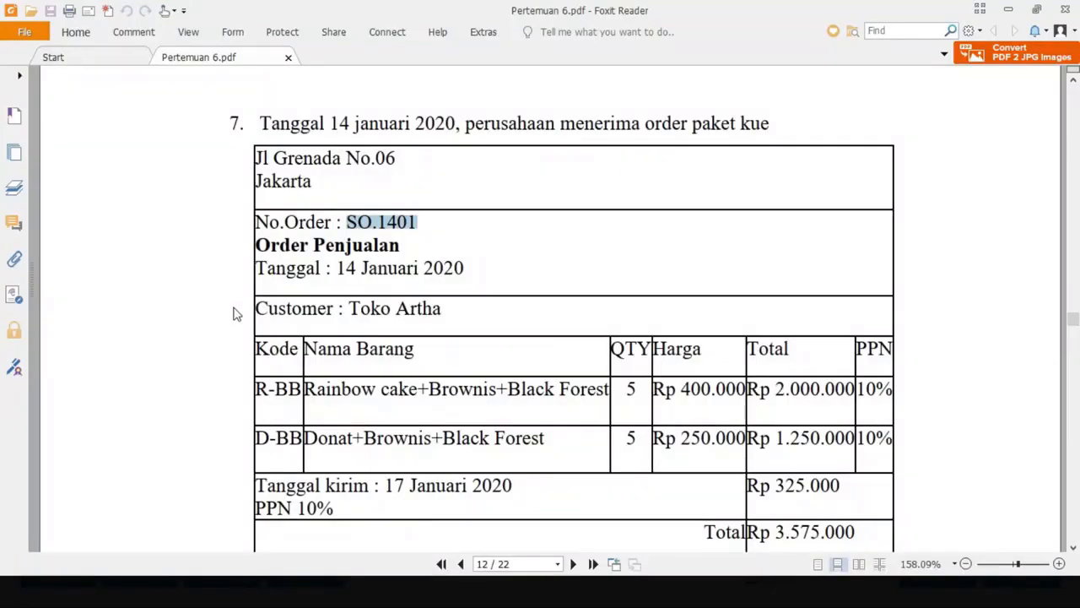
pyautogui.hotkey('alt', 'Tab')
pyautogui.press('Down')
pyautogui.press('Down')
pyautogui.press('Down')
pyautogui.press('Down')
pyautogui.press('Down')
pyautogui.press('Down')
pyautogui.press('Down')
pyautogui.press('Down')
pyautogui.press('Down')
pyautogui.press('Down')
pyautogui.press('Down')
pyautogui.press('Down')
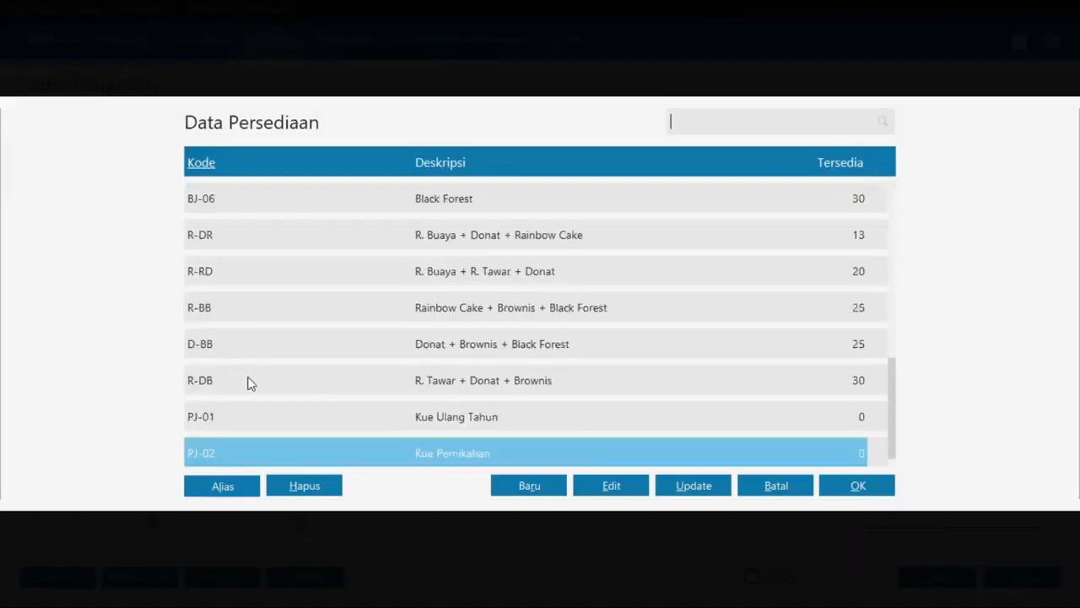
pyautogui.doubleClick(259, 309)
# - Set the R-BB line's ordered quantity to 5, as listed in the PDF
pyautogui.hotkey('alt', 'Tab')
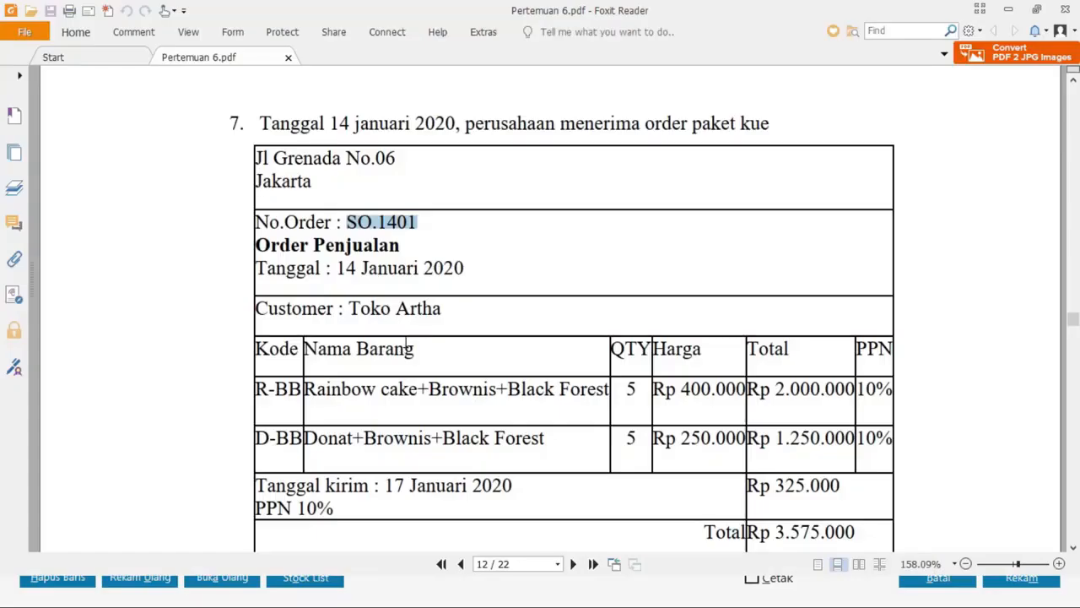
pyautogui.hotkey('alt', 'Tab')
pyautogui.write('5')
pyautogui.press('Return')
pyautogui.press('Return')
pyautogui.press('Return')
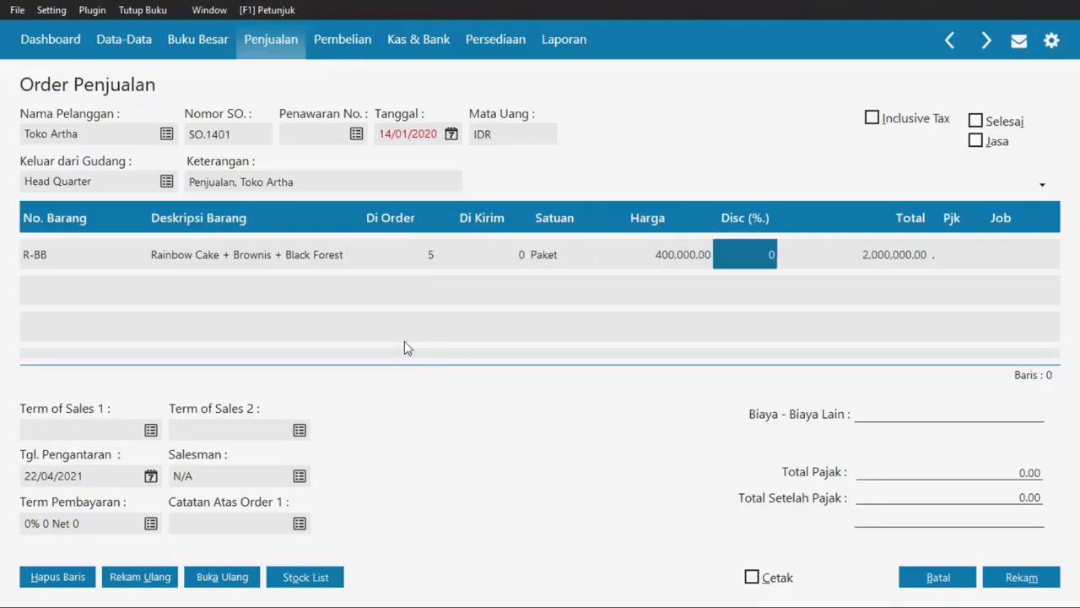
# - Check the R-BB row's tax in the PDF and apply the PPN tax to that order line
pyautogui.hotkey('alt', 'Tab')
pyautogui.hotkey('alt', 'Tab')
pyautogui.click(955, 254)
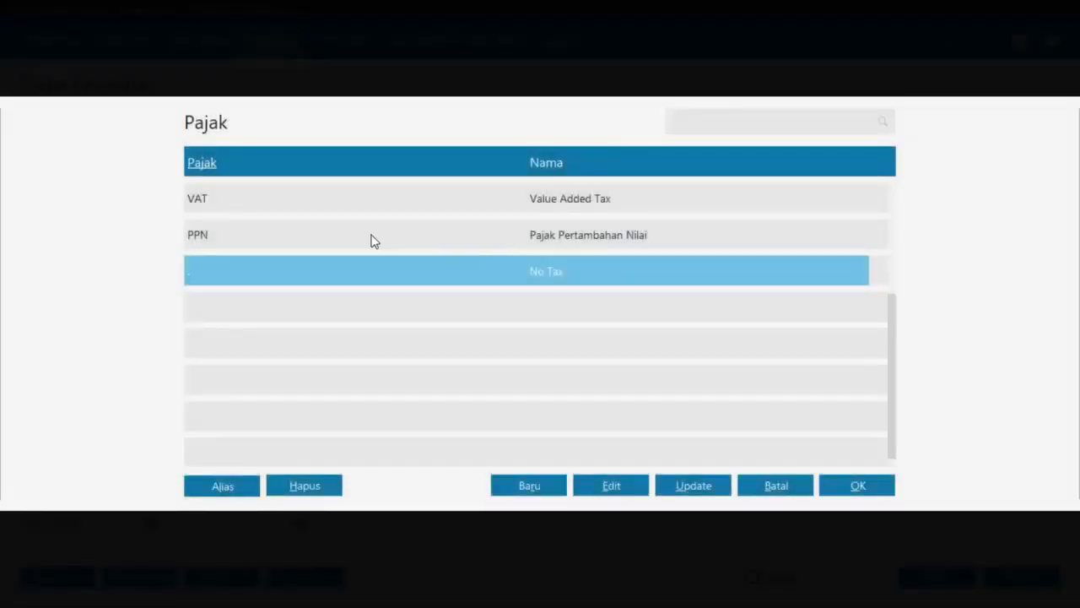
pyautogui.doubleClick(371, 239)
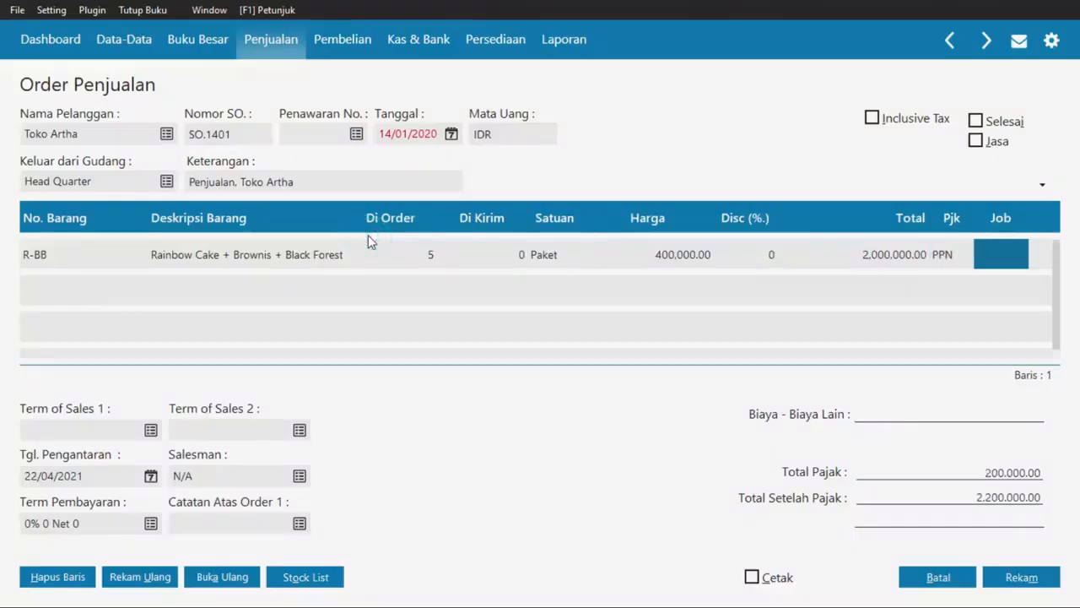
# - Add the package D-BB (Donat + Brownis + Black Forest) as the second item line of the sales order
pyautogui.click(64, 290)
pyautogui.hotkey('alt', 'Tab')
pyautogui.hotkey('alt', 'Tab')
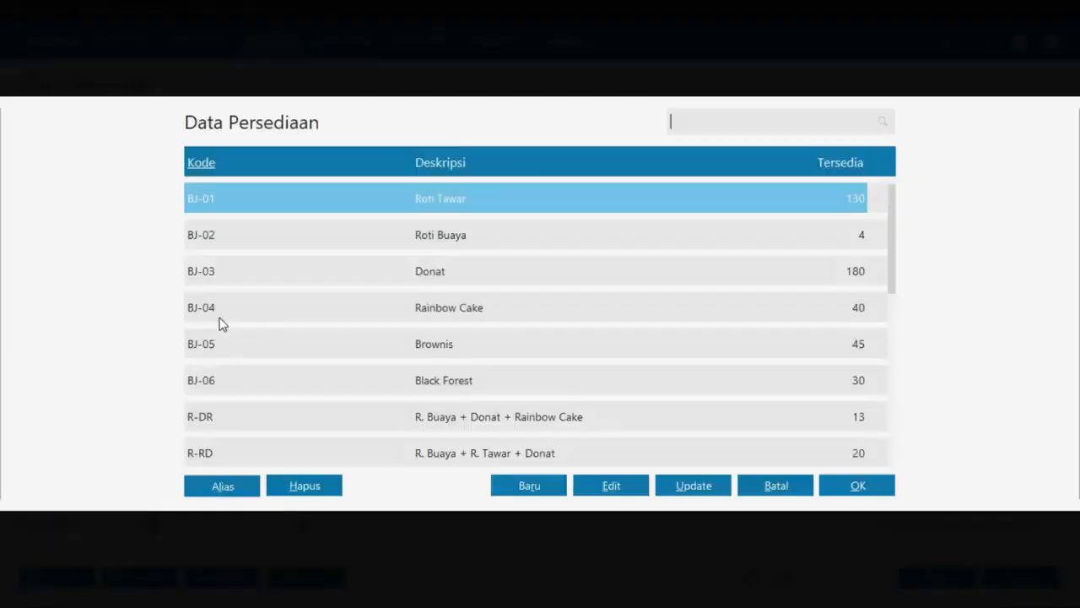
pyautogui.press('Down')
pyautogui.press('Down')
pyautogui.press('Down')
pyautogui.press('Down')
pyautogui.press('Down')
pyautogui.press('Down')
pyautogui.press('Down')
pyautogui.press('Down')
pyautogui.press('Down')
pyautogui.press('Down')
pyautogui.press('Down')
pyautogui.press('Down')
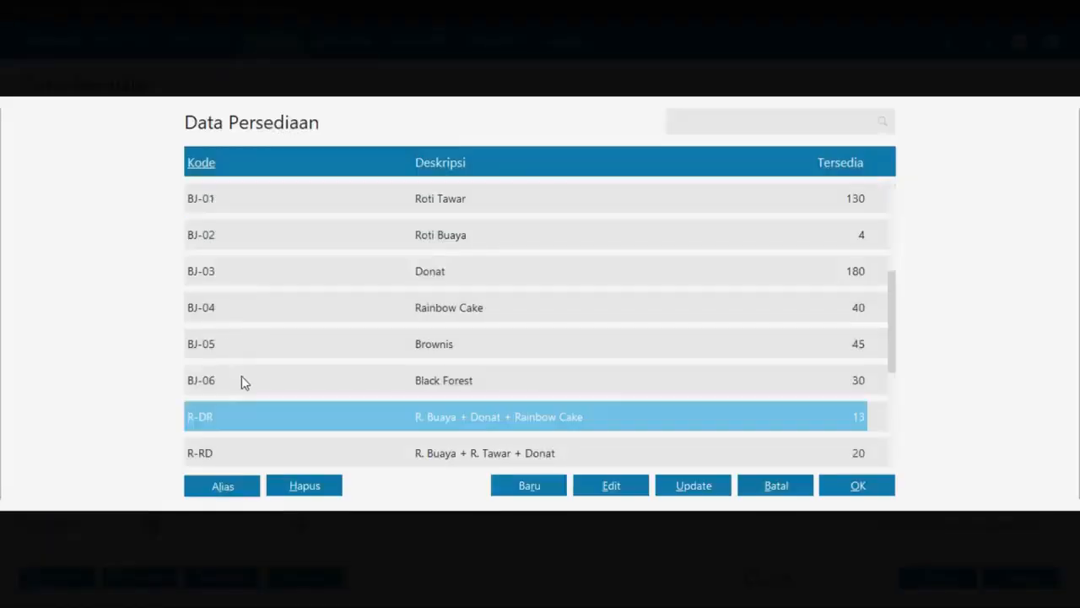
pyautogui.doubleClick(241, 343)
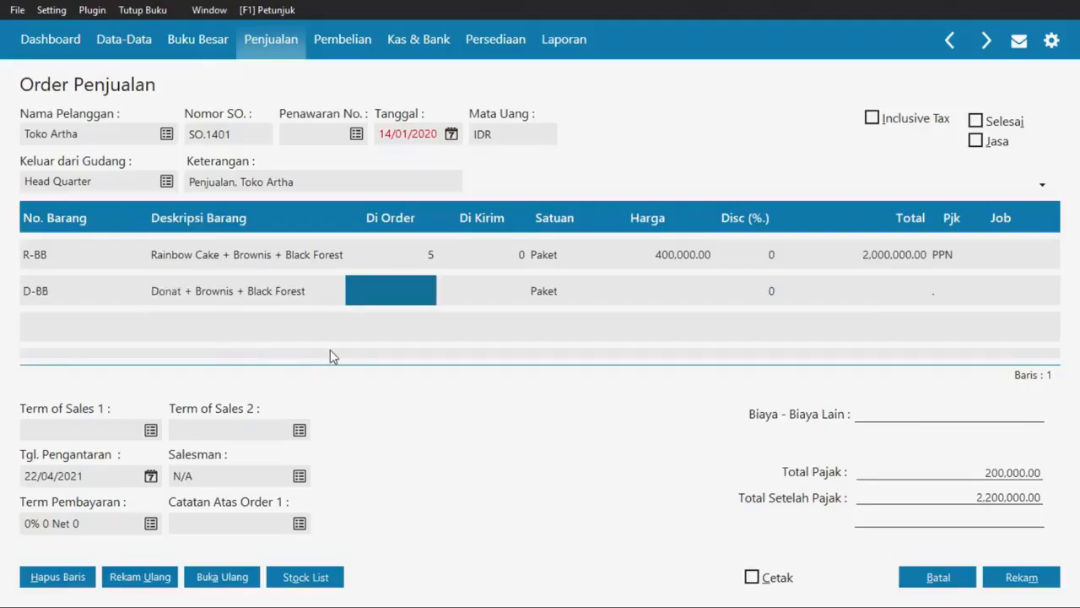
# - Set the D-BB line's ordered quantity to 5 and its tax to PPN
pyautogui.write('5')
pyautogui.click(952, 287)
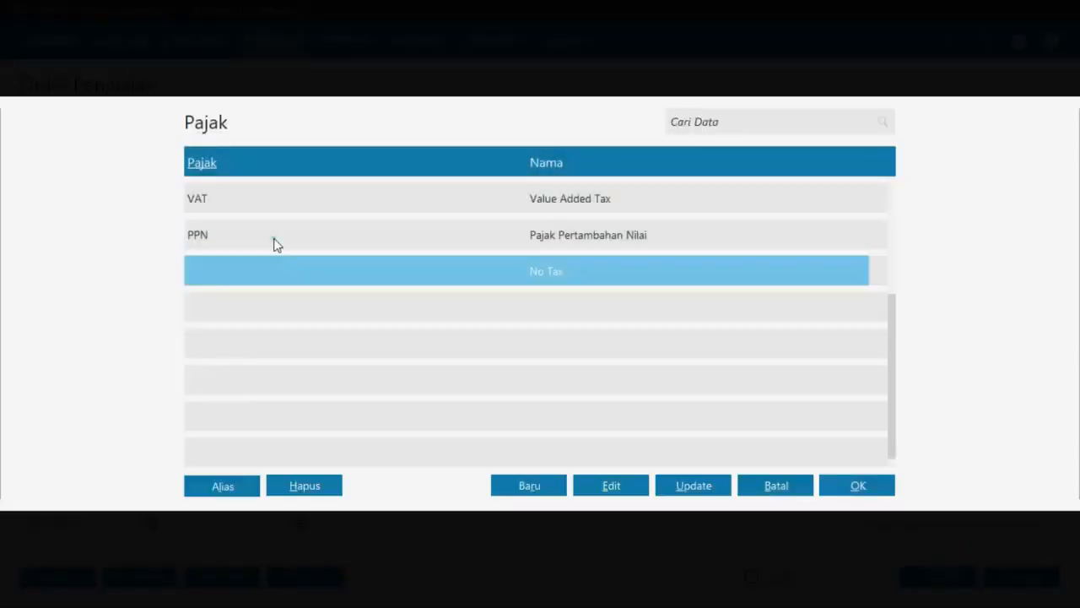
pyautogui.press('Escape')
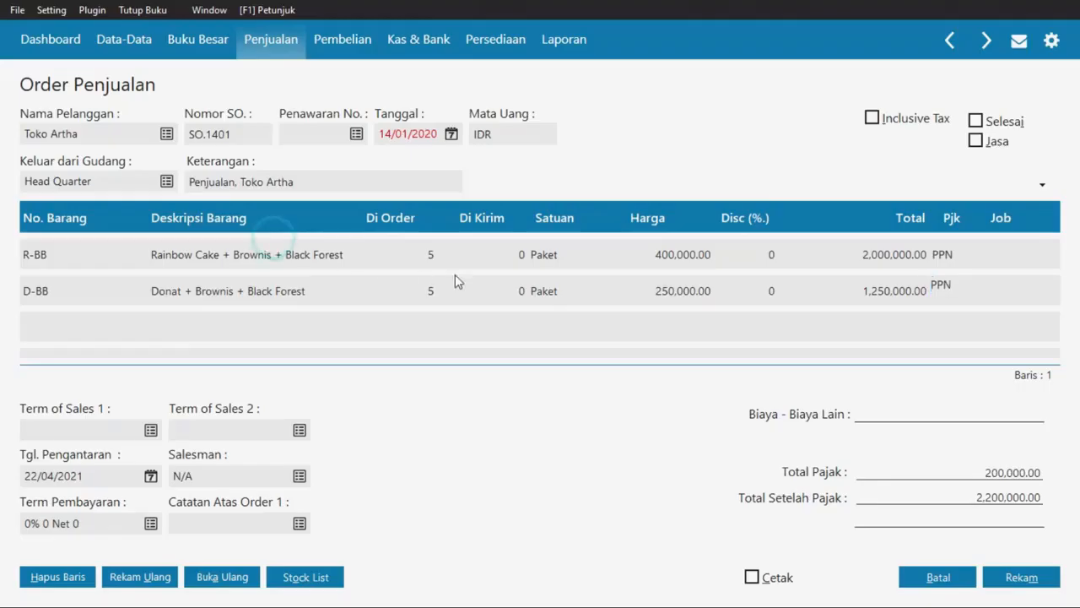
pyautogui.press('Tab')
# - Look up the delivery date in Pertemuan 6.pdf and set the sales order's Tgl. Pengantaran to 17/01/2020
pyautogui.hotkey('alt', 'Tab')
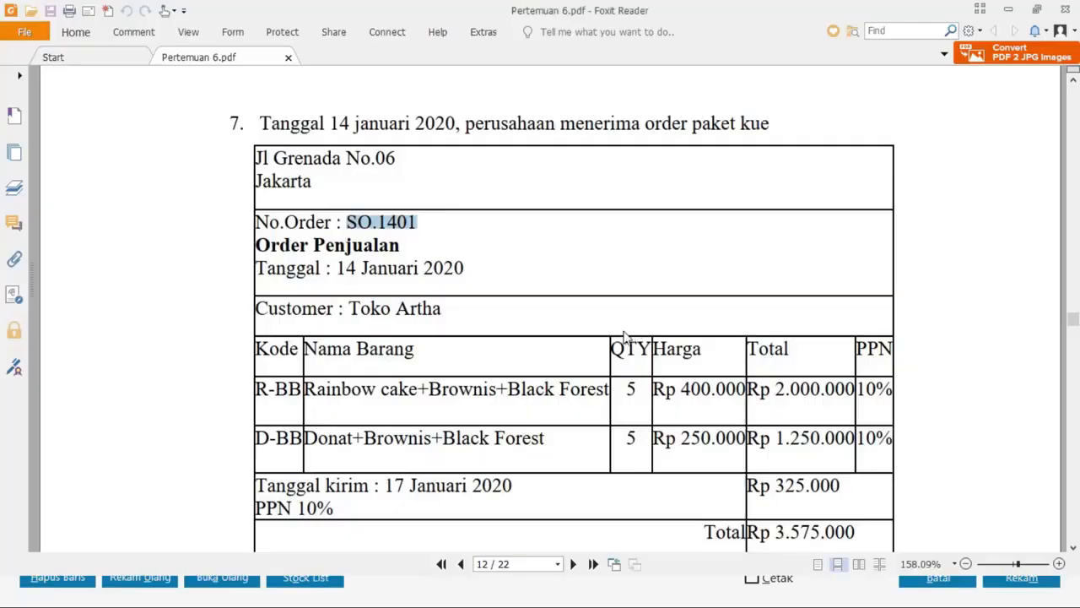
pyautogui.scroll(-3, 625, 336)
pyautogui.hotkey('alt', 'Tab')
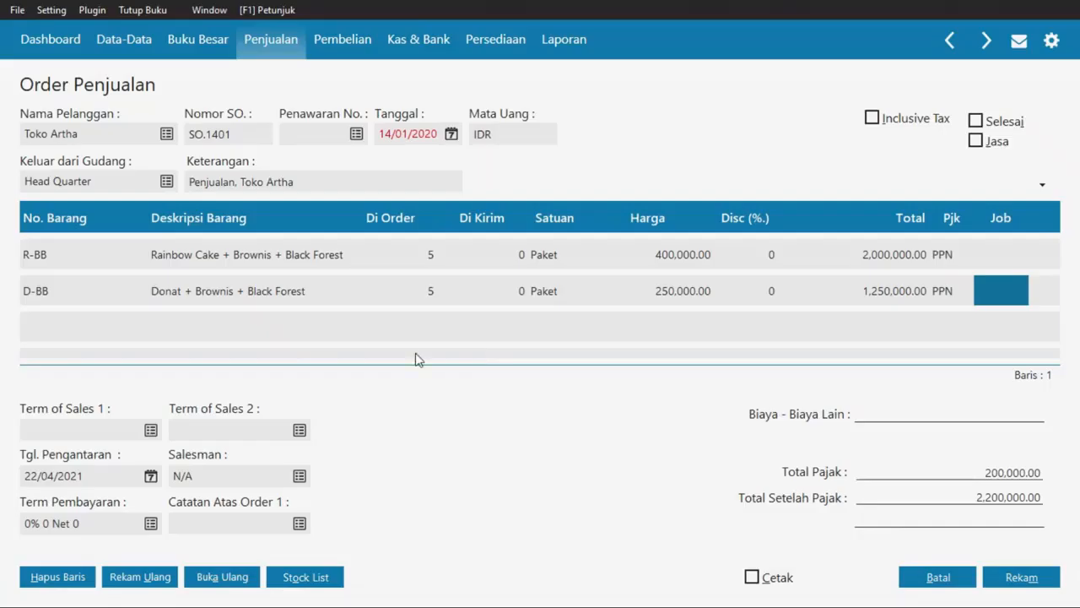
pyautogui.click(114, 475)
pyautogui.write('170120')
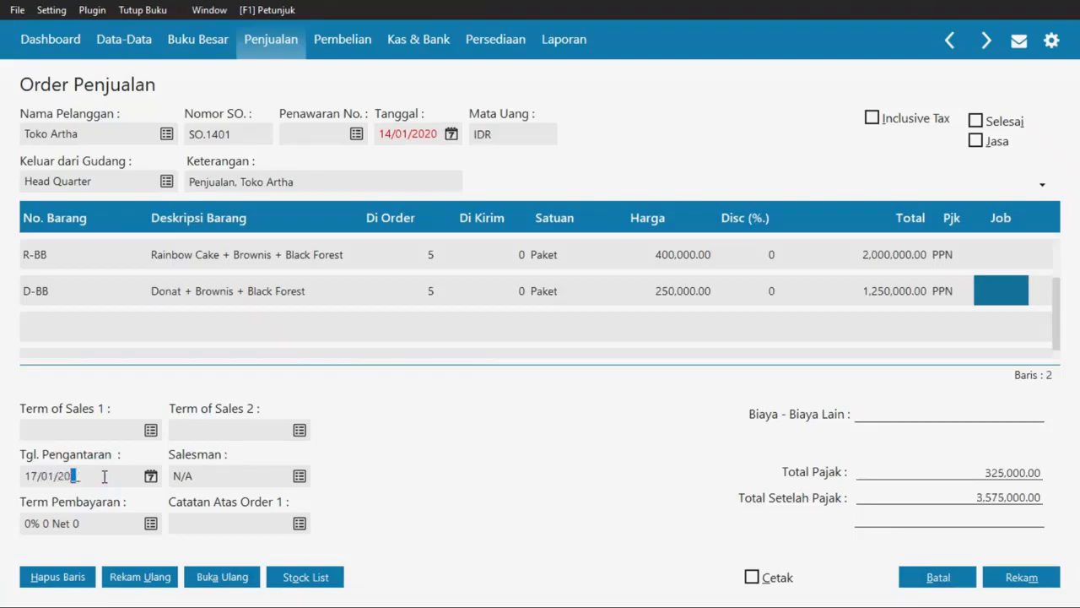
# - Compare the sales order's items, delivery date, tax and total with the order document in Pertemuan 6.pdf
pyautogui.hotkey('alt', 'Tab')
pyautogui.scroll(3, 473, 411)
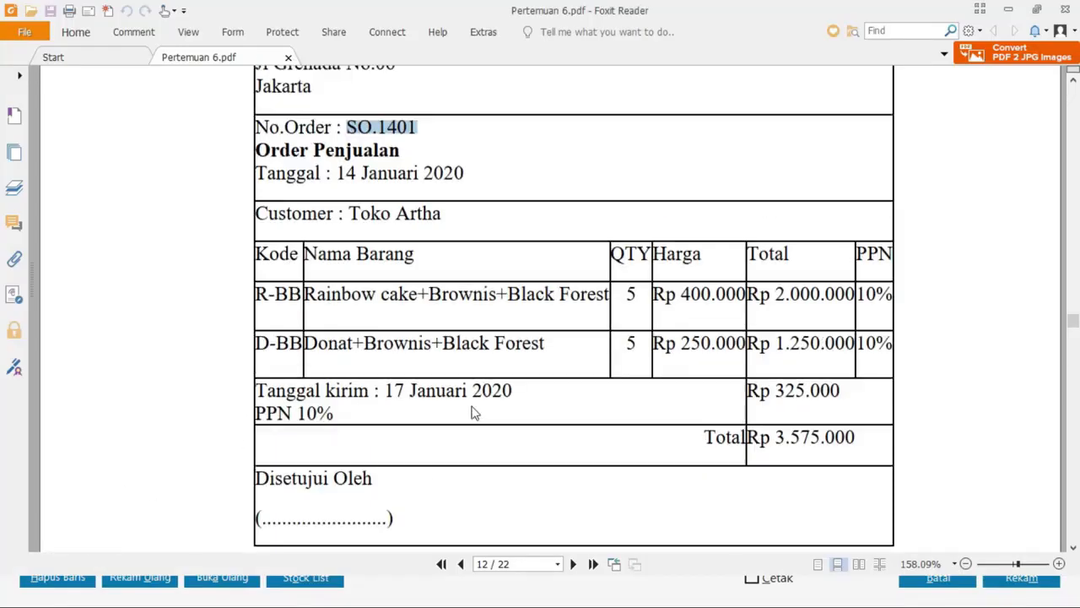
pyautogui.scroll(-2, 472, 412)
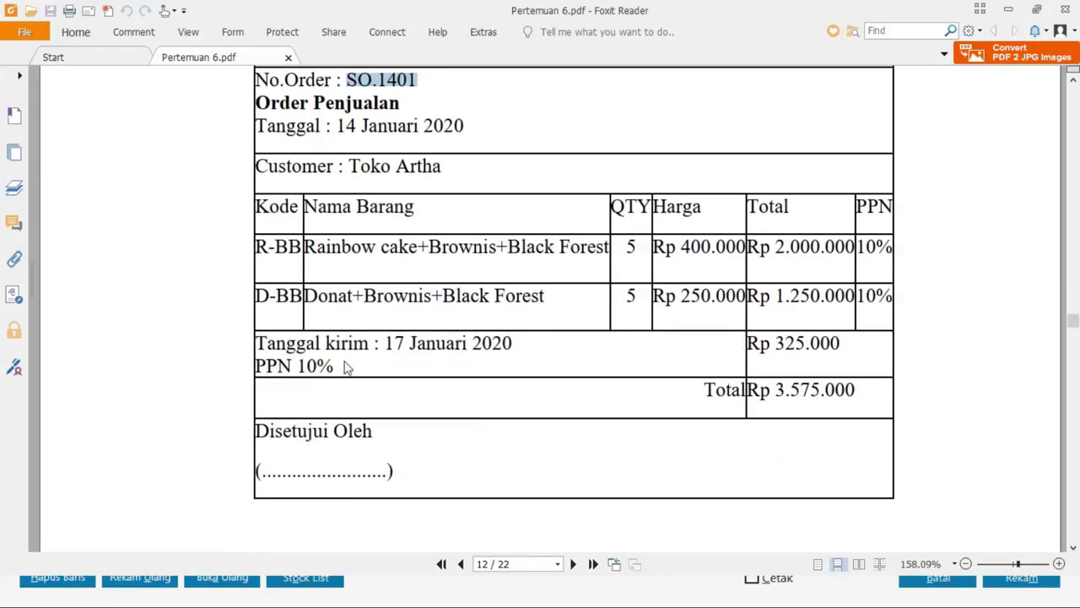
pyautogui.scroll(1, 346, 366)
pyautogui.hotkey('alt', 'Tab')
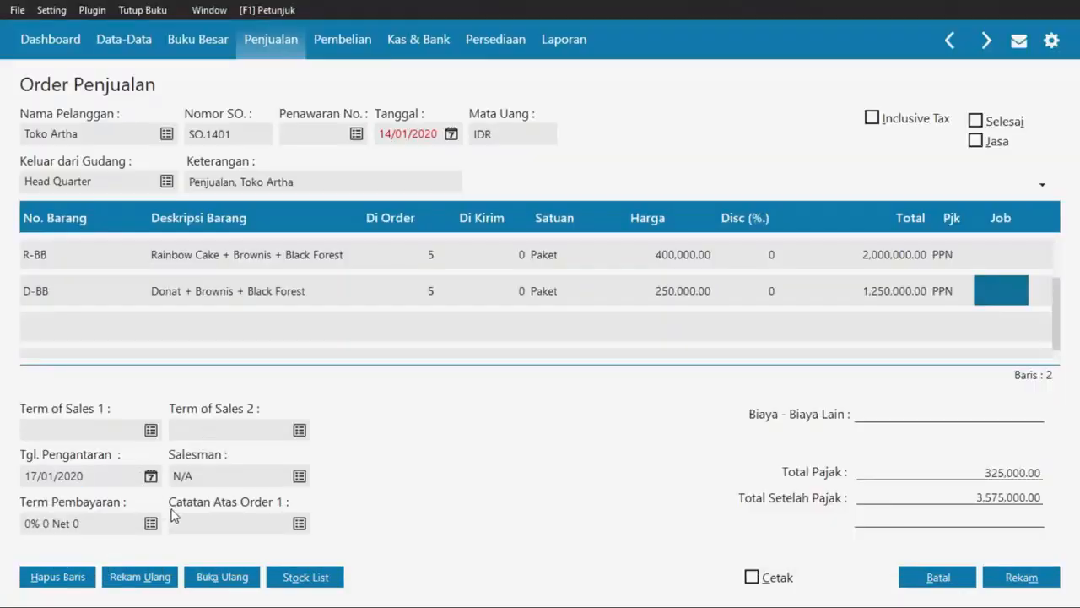
pyautogui.hotkey('alt', 'Tab')
pyautogui.scroll(2, 409, 424)
pyautogui.scroll(-2, 411, 424)
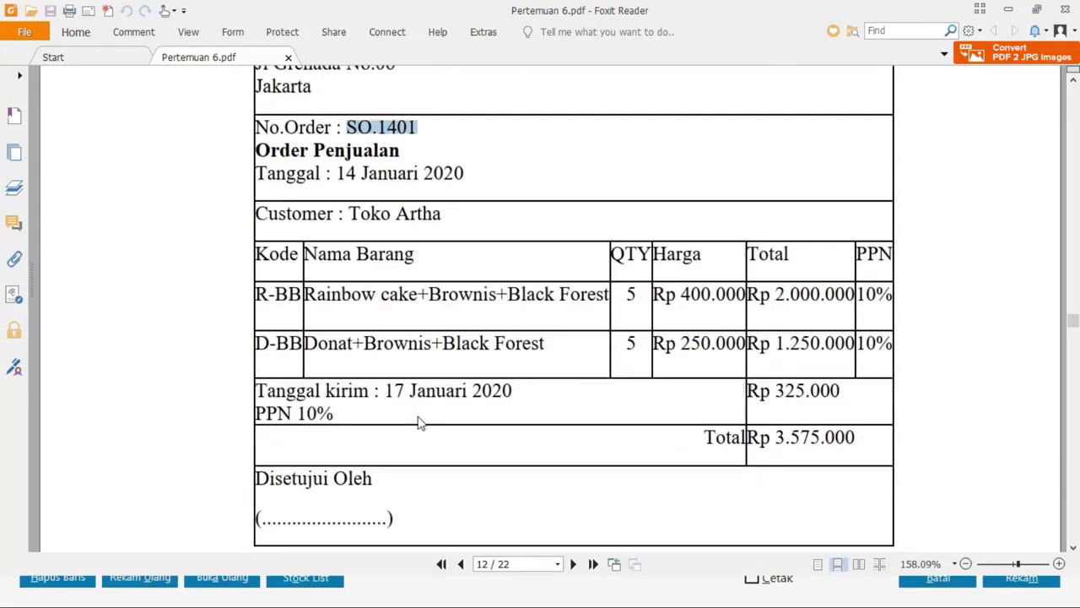
pyautogui.hotkey('alt', 'Tab')
pyautogui.hotkey('alt', 'Tab')
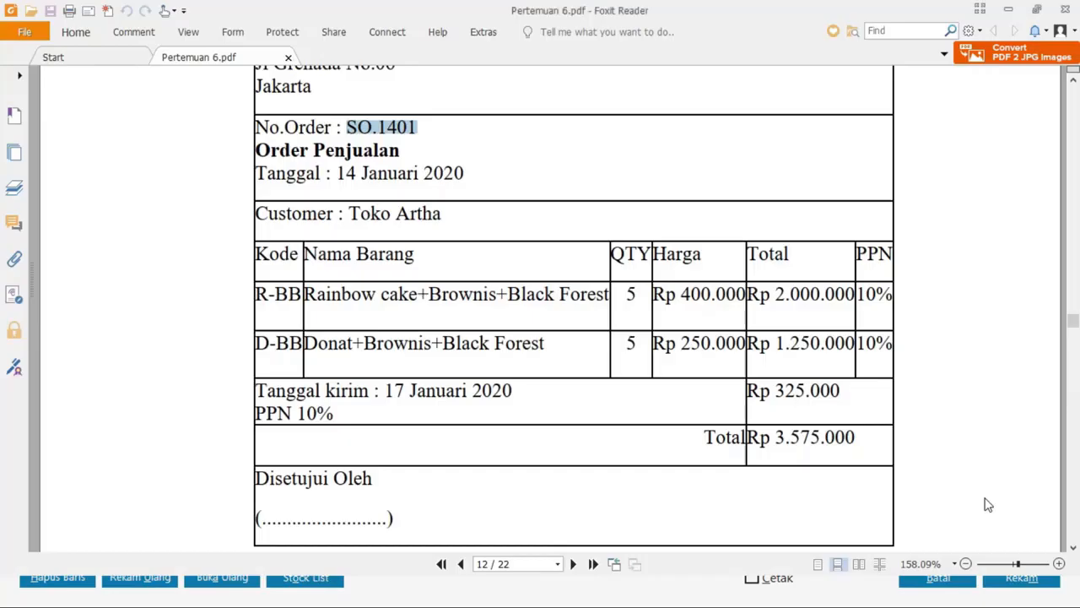
pyautogui.hotkey('alt', 'Tab')
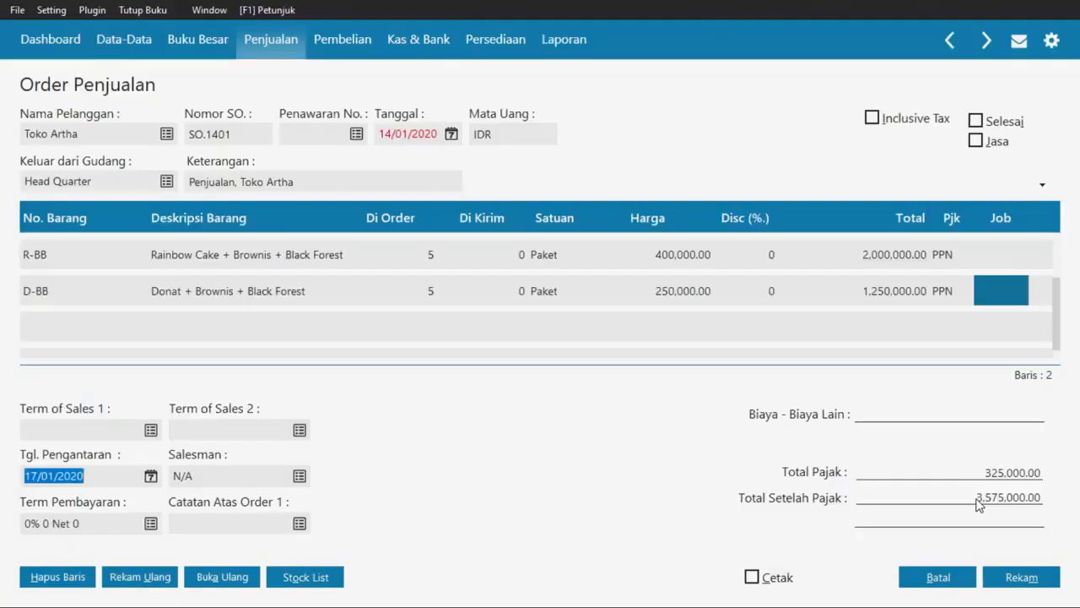
pyautogui.hotkey('alt', 'Tab')
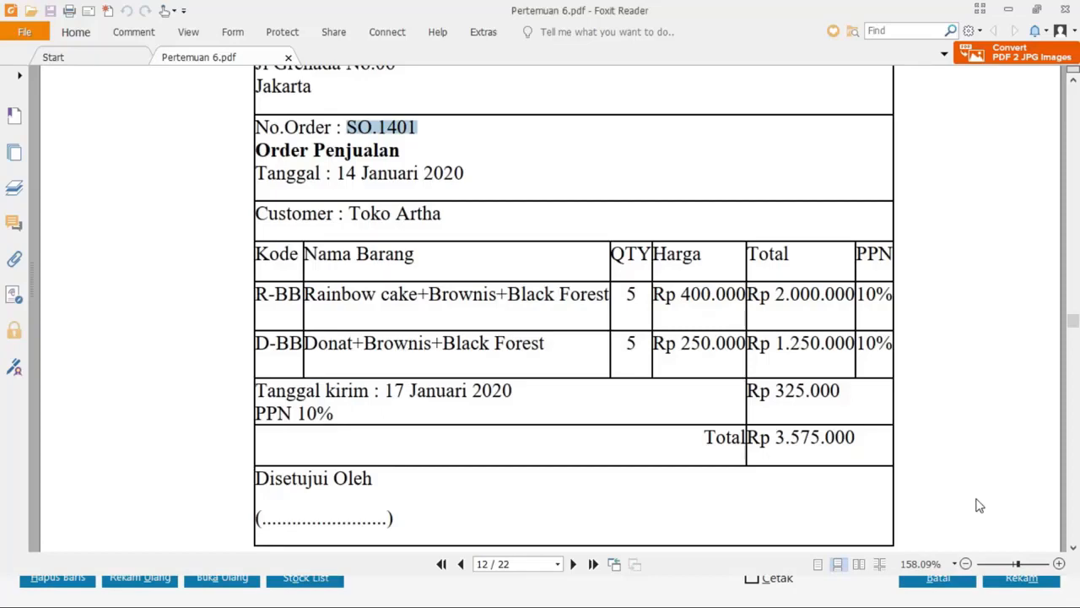
pyautogui.hotkey('alt', 'Tab')
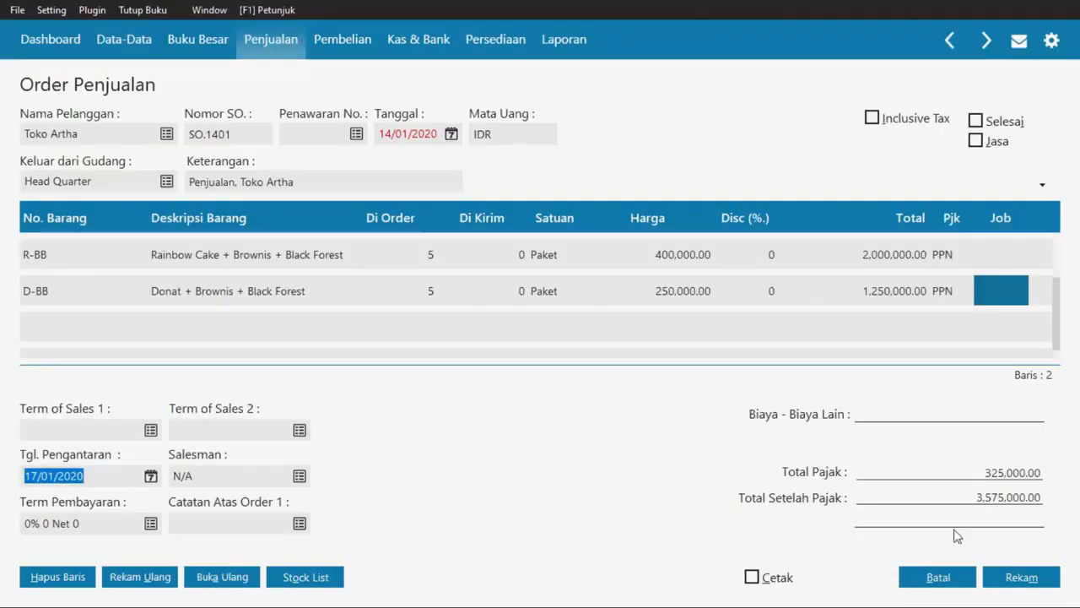
# - Record the completed sales order and close the blank order form that follows
pyautogui.click(1052, 583)
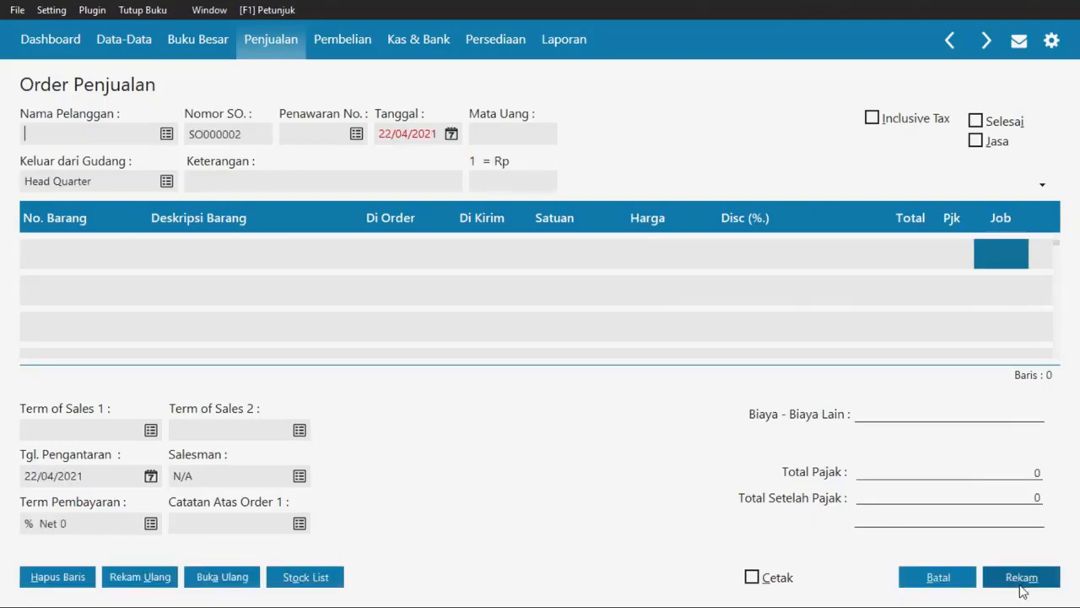
pyautogui.click(938, 577)
# - Find transaction 8 in Pertemuan 6.pdf and start a new sales return (Retur Penjualan) in Zahir
pyautogui.hotkey('alt', 'Tab')
pyautogui.scroll(-5, 547, 445)
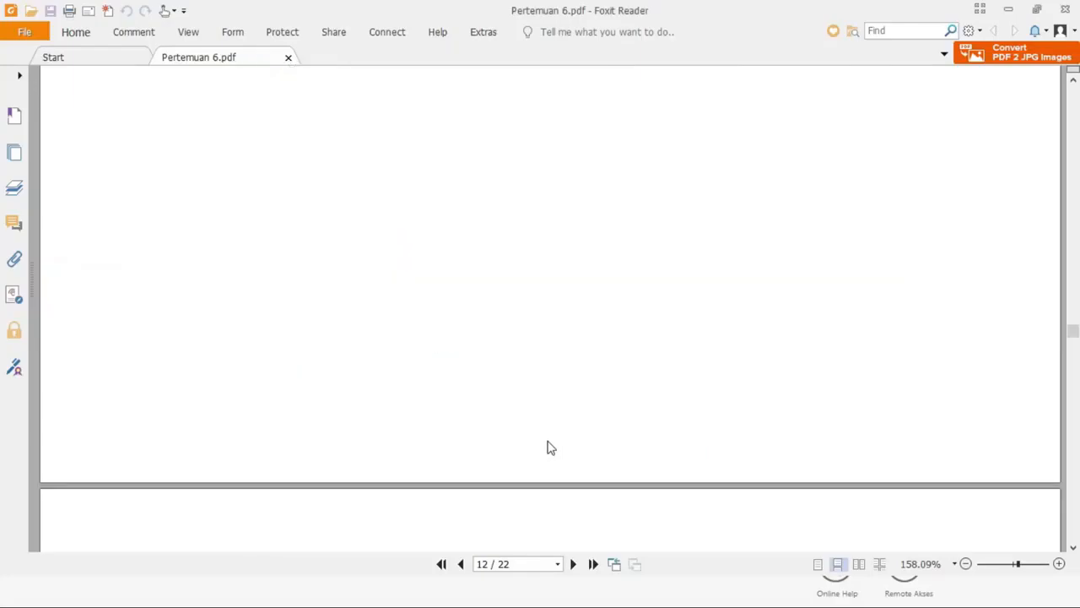
pyautogui.scroll(-3, 550, 445)
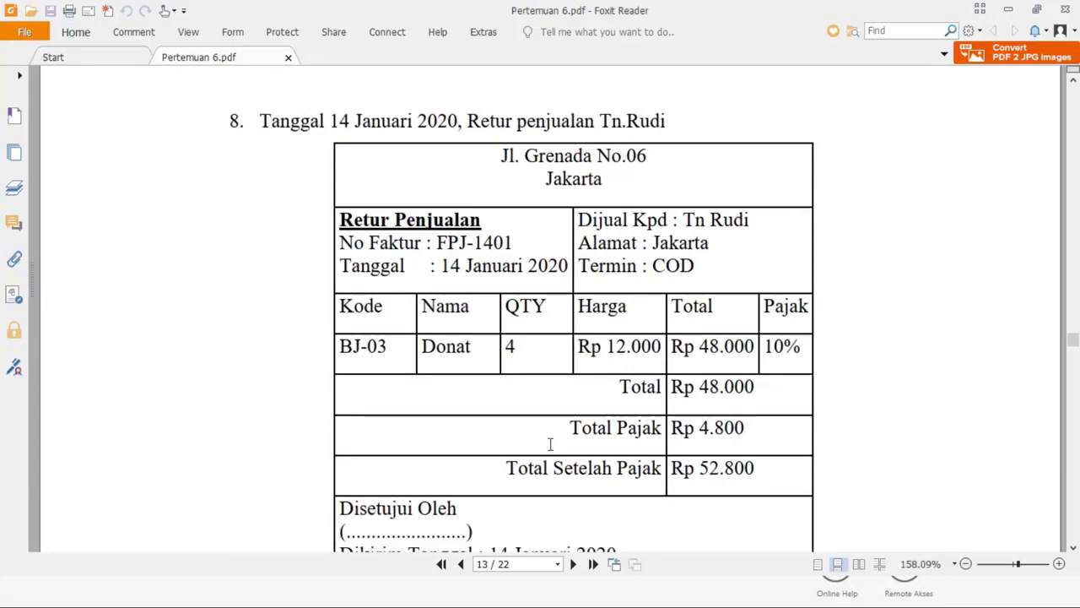
pyautogui.hotkey('alt', 'Tab')
pyautogui.moveTo(390, 508)
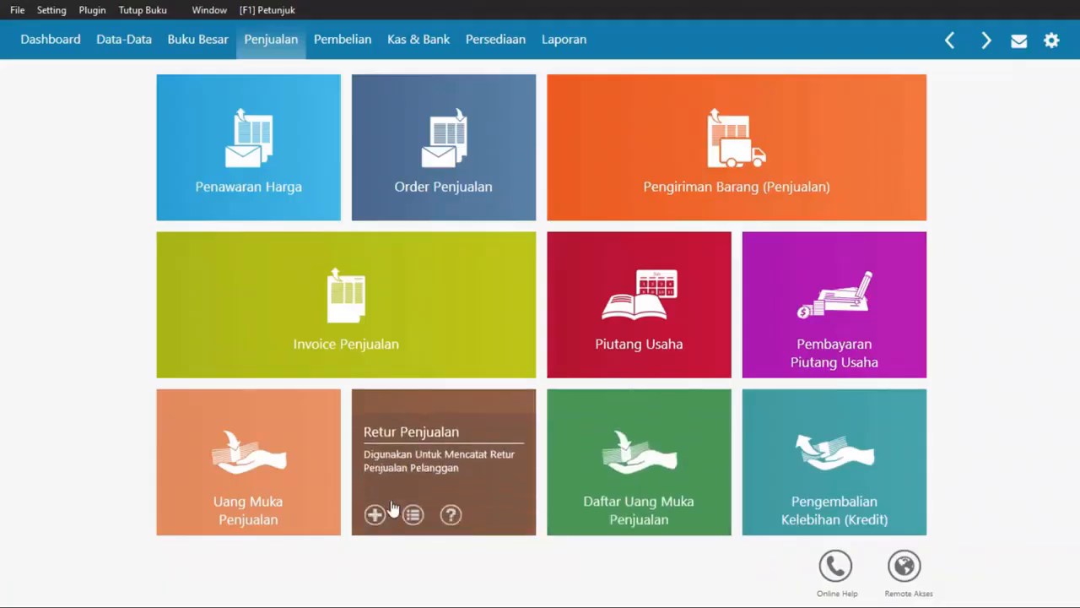
pyautogui.click(375, 514)
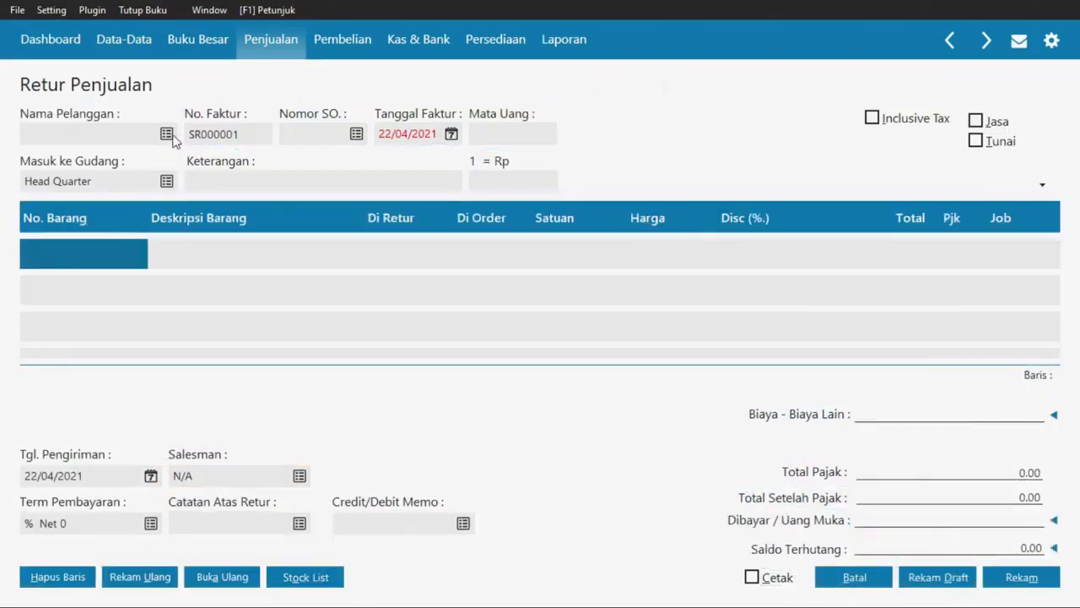
# - Select the customer named in transaction 8 and copy the invoice number from the PDF into the return's No. Faktur
pyautogui.click(169, 135)
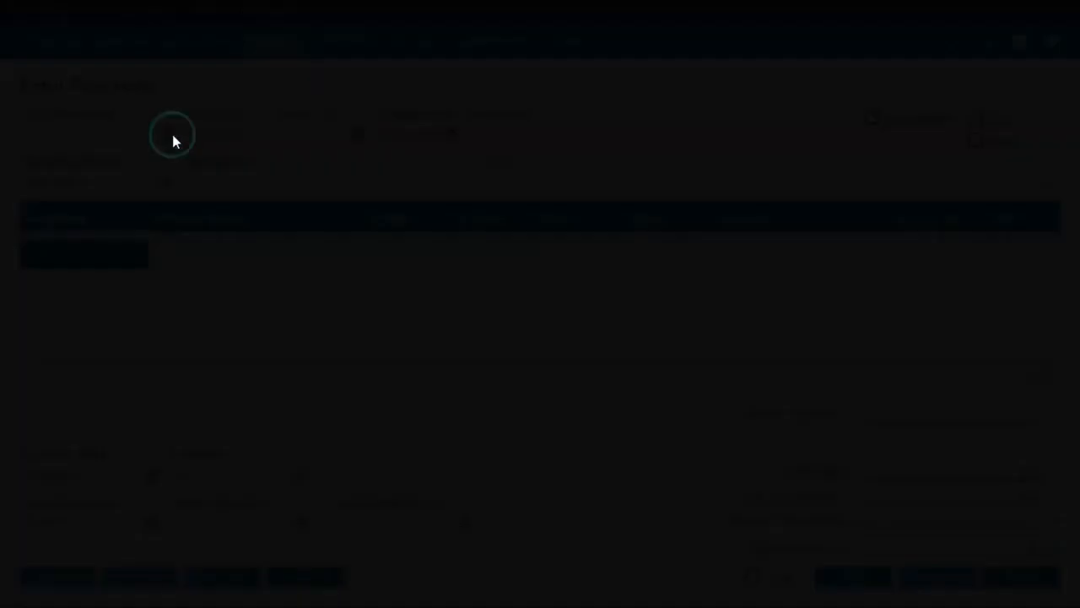
pyautogui.doubleClick(362, 343)
pyautogui.click(263, 137)
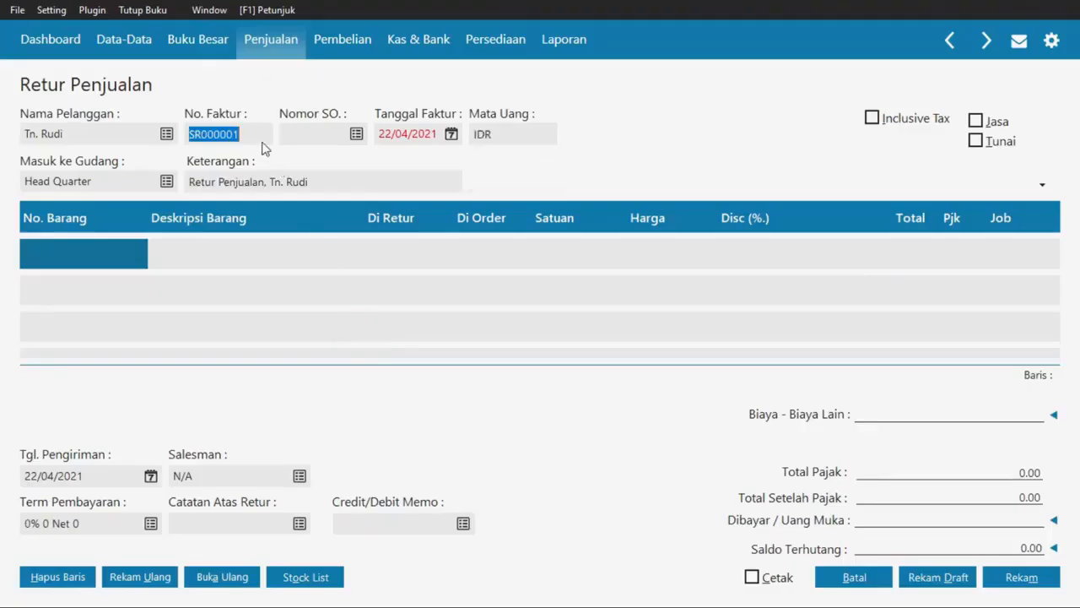
pyautogui.hotkey('alt', 'Tab')
pyautogui.moveTo(518, 244); pyautogui.dragTo(437, 243)
pyautogui.hotkey('ctrl', 'c')
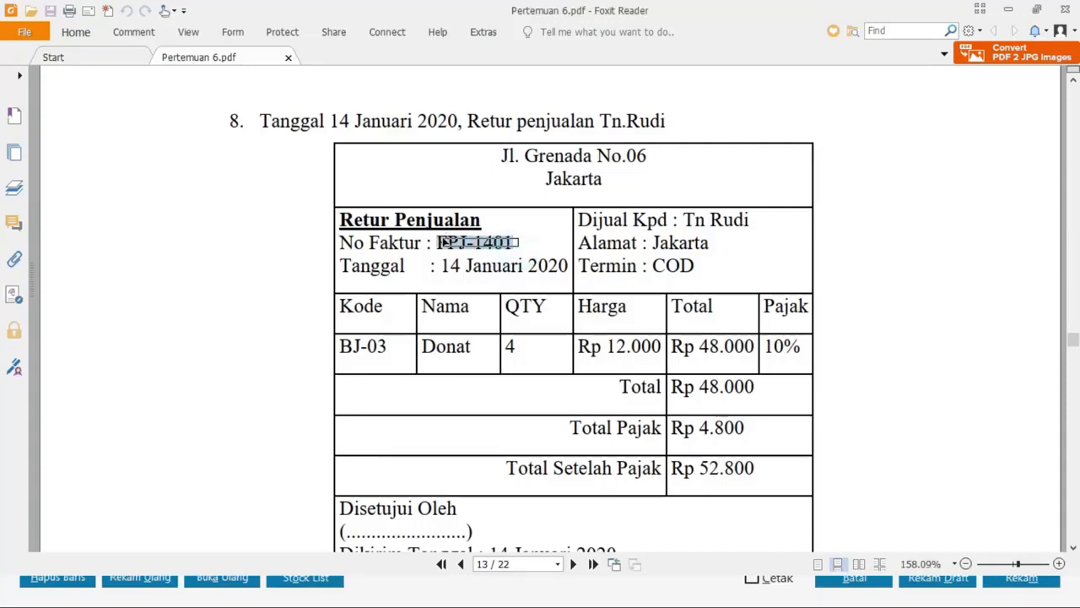
pyautogui.hotkey('alt', 'Tab')
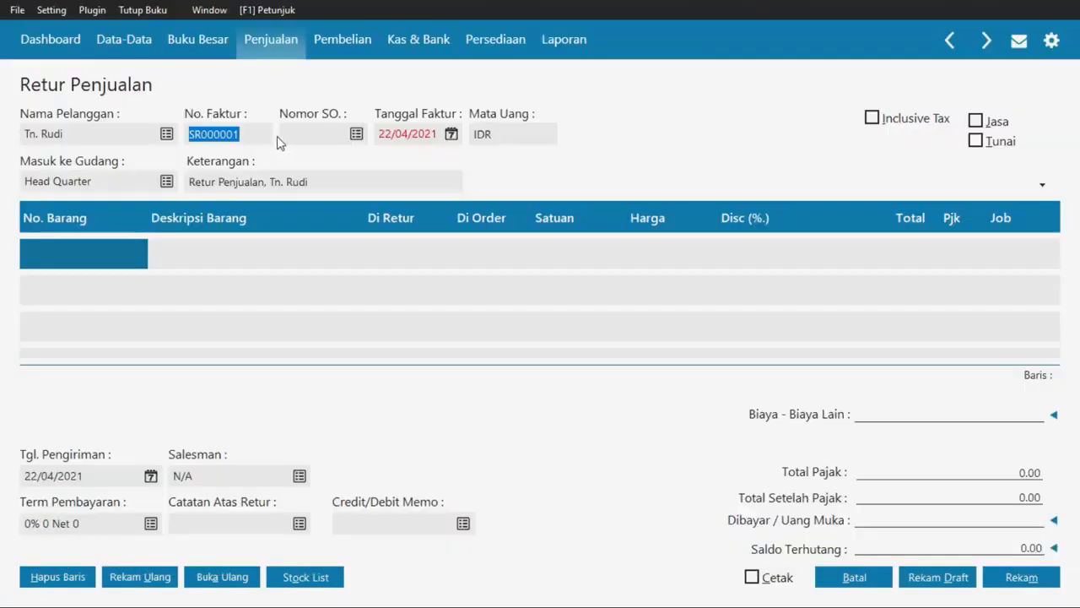
pyautogui.hotkey('ctrl', 'v')
# - Link the return to the same customer's sales order dated 13/01/2020 to load its items
pyautogui.click(355, 134)
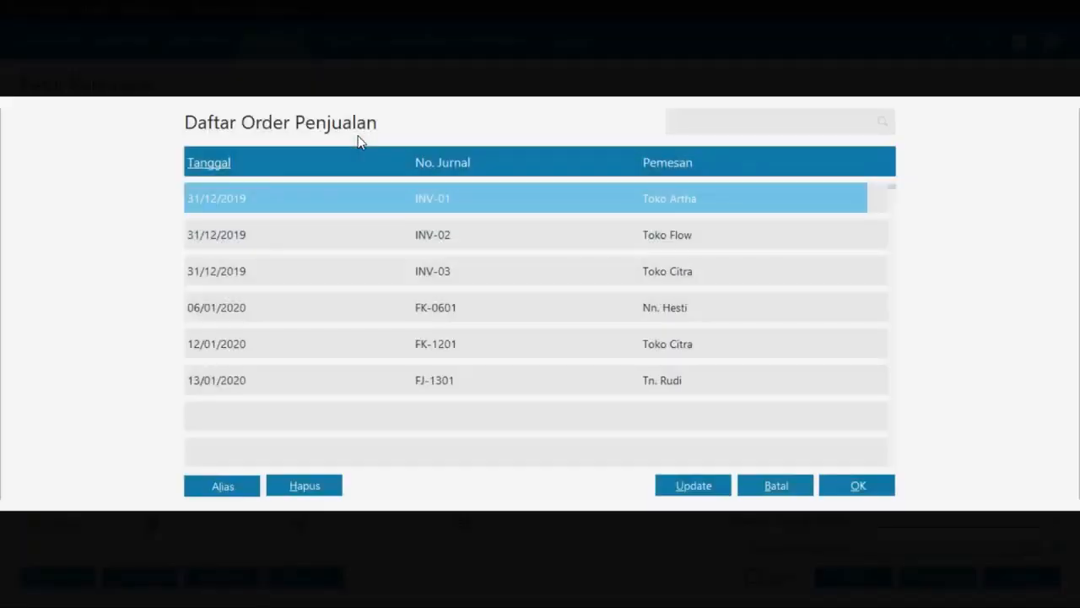
pyautogui.hotkey('alt', 'Tab')
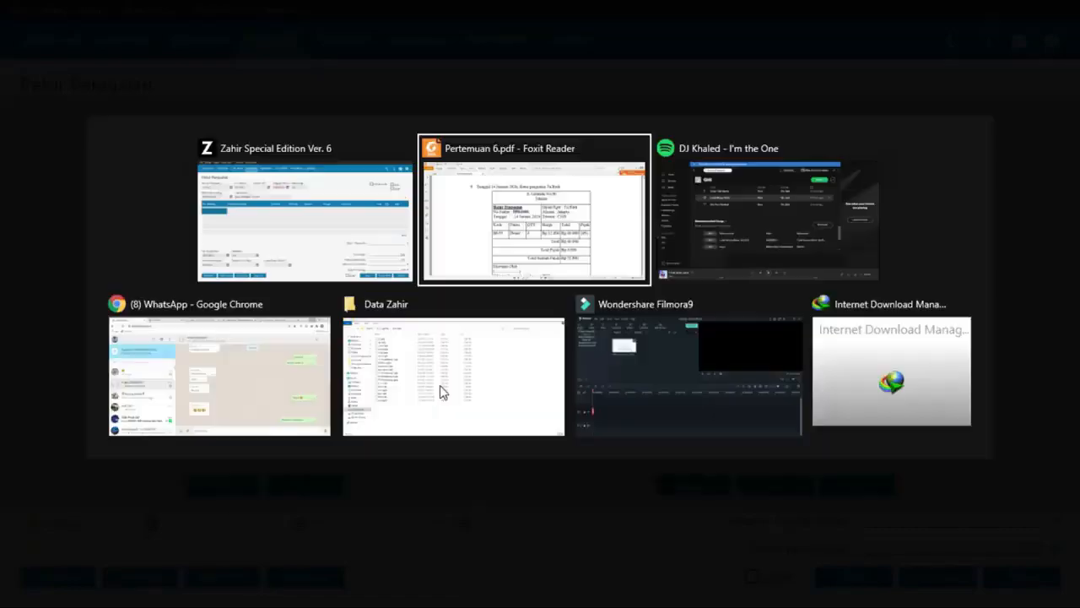
pyautogui.hotkey('alt', 'Tab')
pyautogui.doubleClick(442, 388)
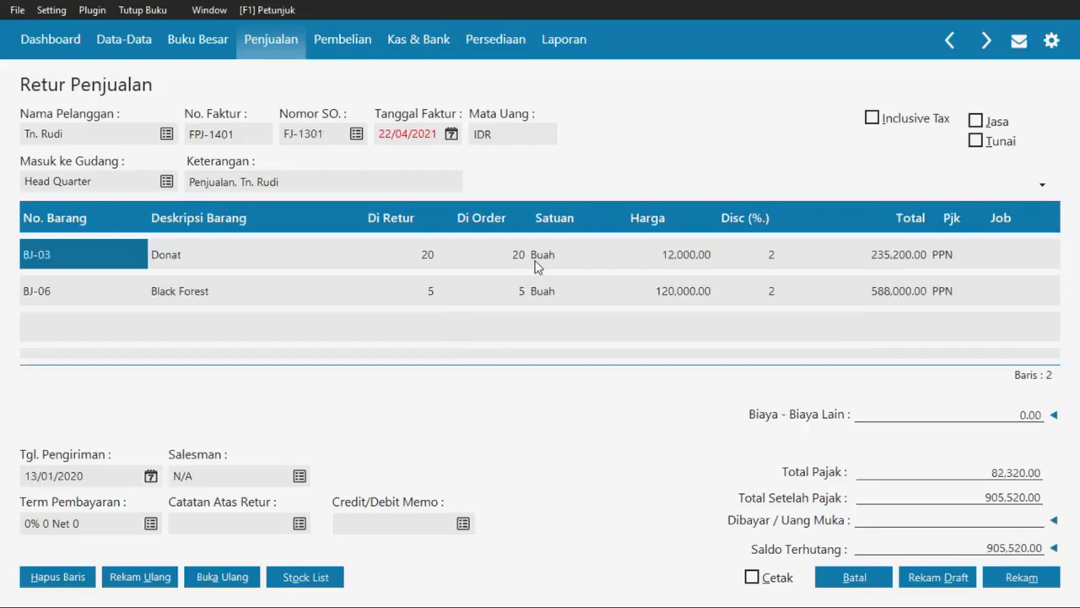
# - Check the returned items in the PDF and delete the BJ-06 Black Forest line from the return
pyautogui.click(408, 254)
pyautogui.hotkey('alt', 'Tab')
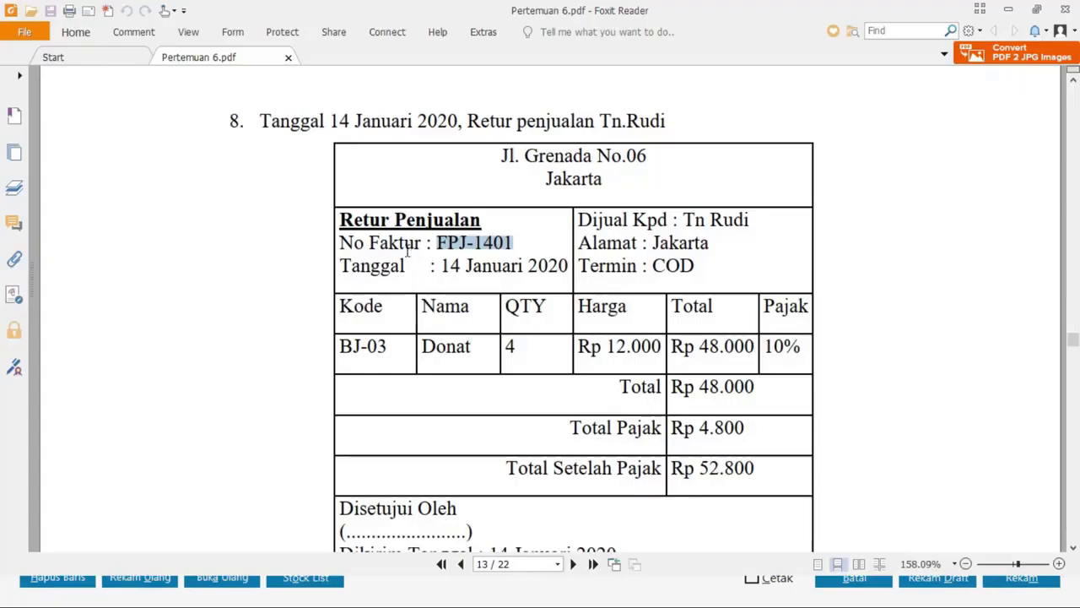
pyautogui.hotkey('alt', 'Tab')
pyautogui.rightClick(79, 291)
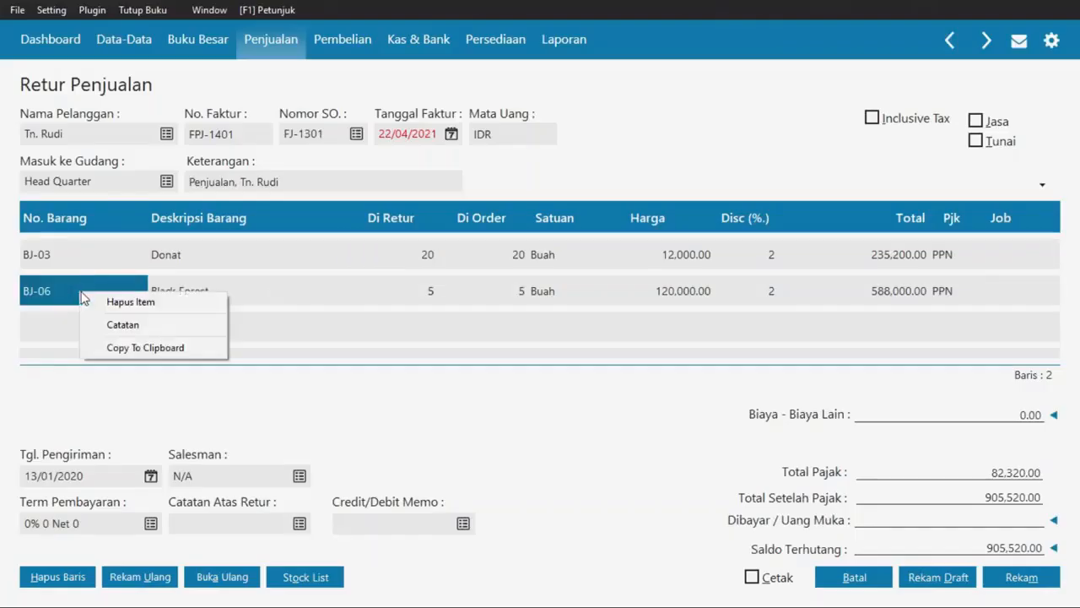
pyautogui.click(100, 301)
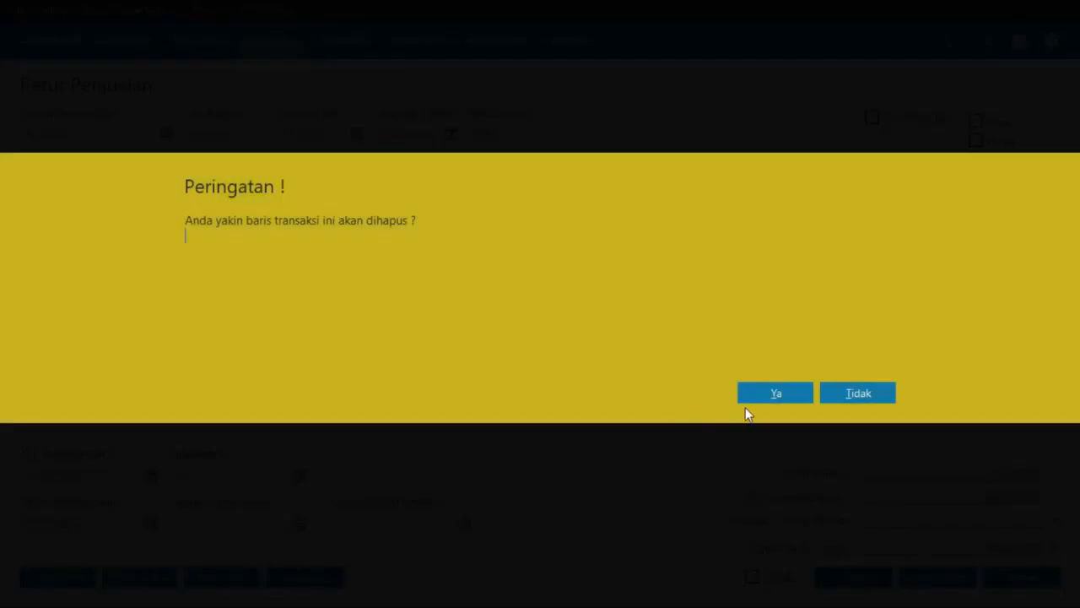
pyautogui.click(763, 395)
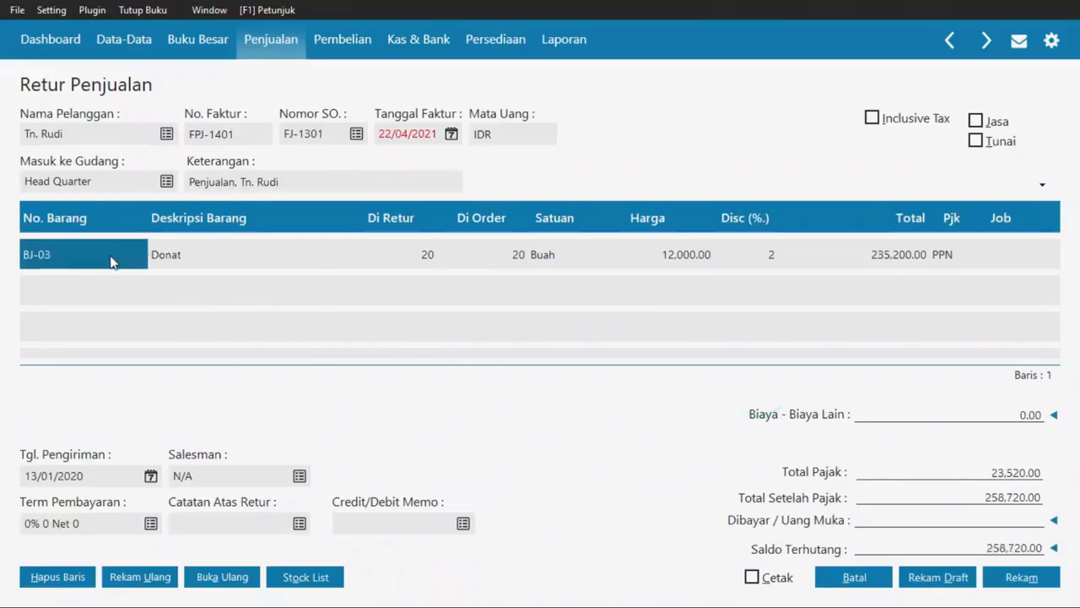
# - Set the returned quantity (Di Retur) of the BJ-03 Donat line to 4, as given in the PDF
pyautogui.click(414, 253)
pyautogui.hotkey('alt', 'Tab')
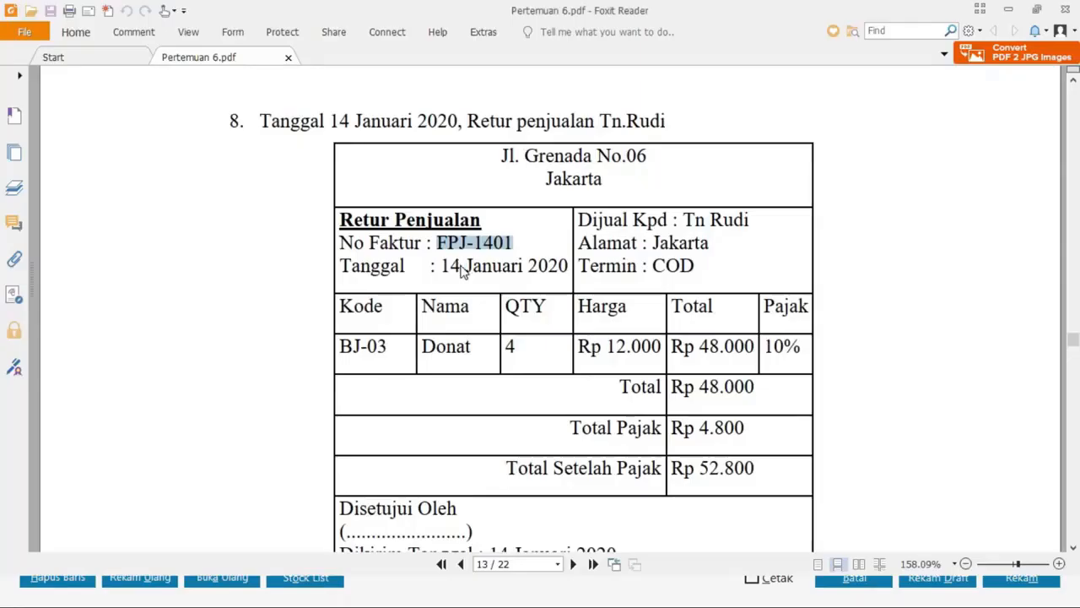
pyautogui.hotkey('alt', 'Tab')
pyautogui.write('4')
pyautogui.press('Tab')
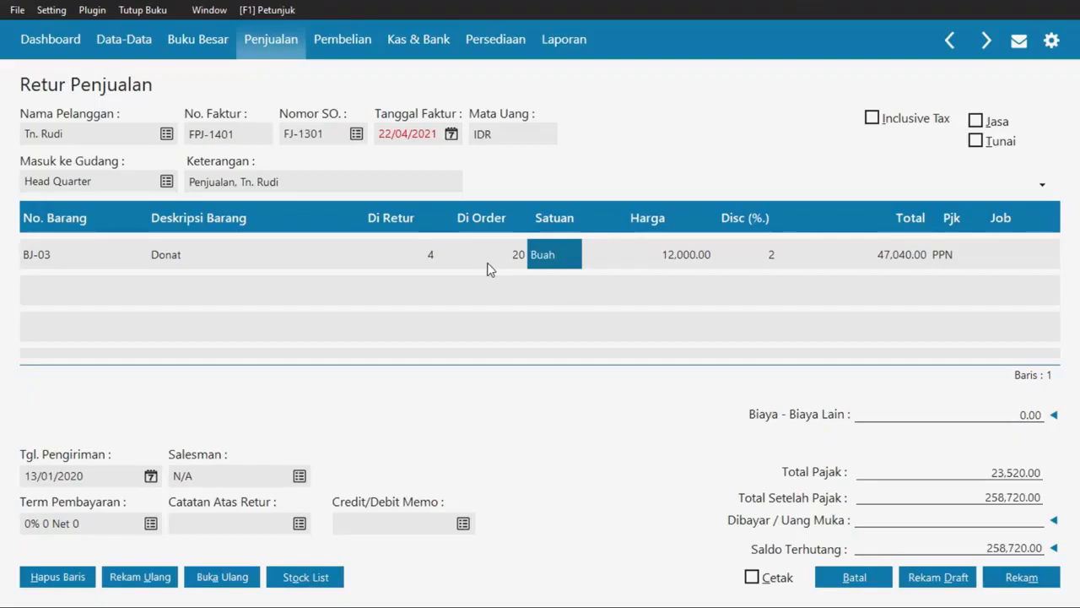
# - Set the return's Tanggal Faktur to 14/01/2020, as given for transaction 8 in the PDF
pyautogui.hotkey('alt', 'Tab')
pyautogui.hotkey('alt', 'Tab')
pyautogui.click(405, 137)
pyautogui.press('BackSpace')
pyautogui.press('BackSpace')
pyautogui.press('BackSpace')
pyautogui.press('BackSpace')
pyautogui.press('BackSpace')
pyautogui.press('BackSpace')
pyautogui.press('BackSpace')
pyautogui.press('BackSpace')
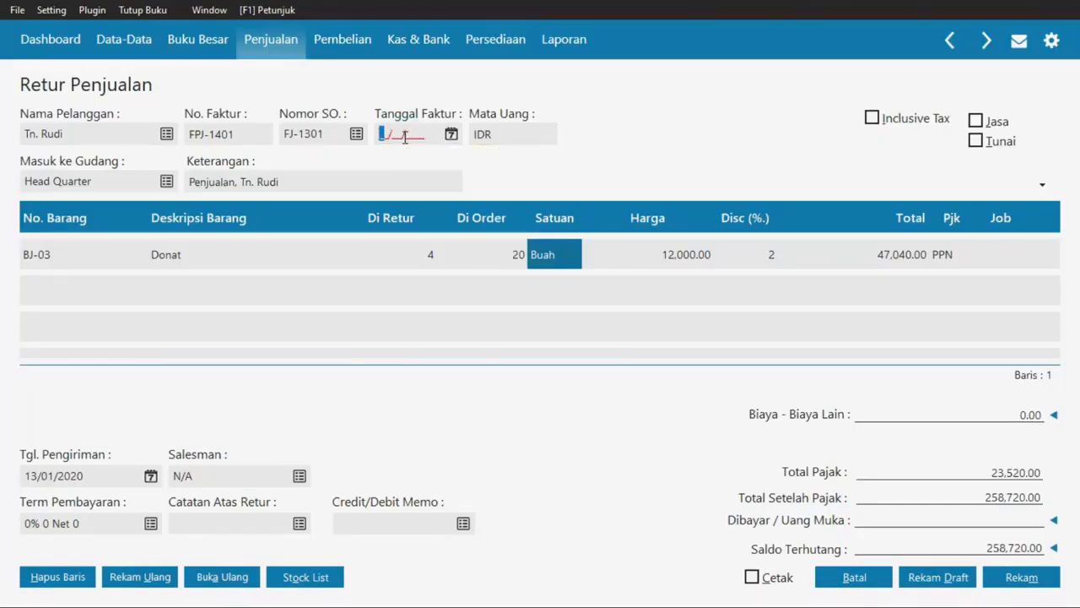
pyautogui.write('14/01/2020')
# - Check the Donat line against the PDF and set its discount (Disc %) to 0
pyautogui.hotkey('alt', 'Tab')
pyautogui.hotkey('alt', 'Tab')
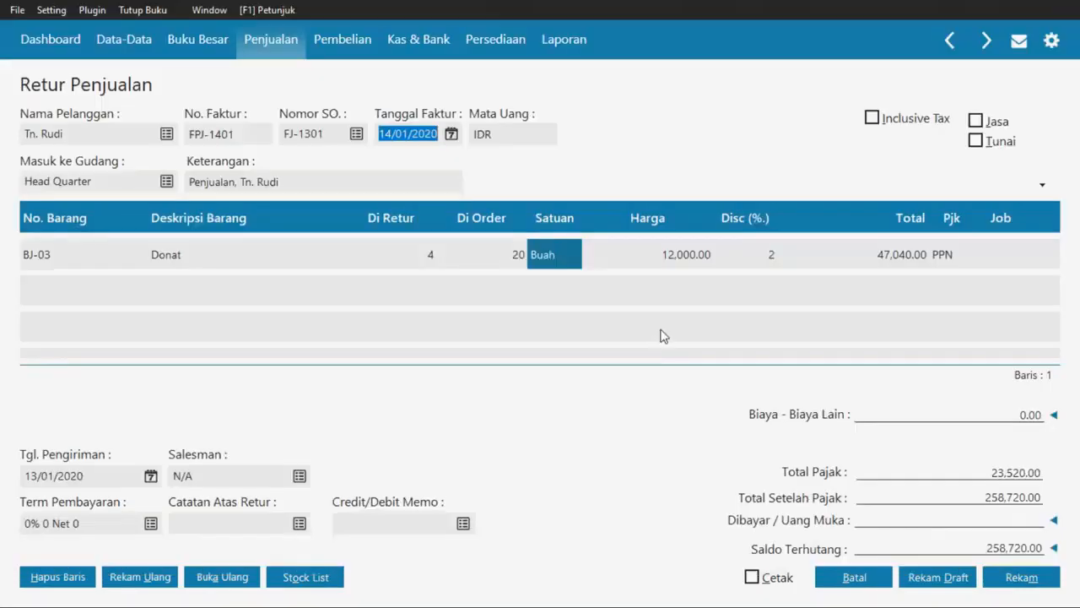
pyautogui.hotkey('alt', 'Tab')
pyautogui.hotkey('alt', 'Tab')
pyautogui.click(771, 257)
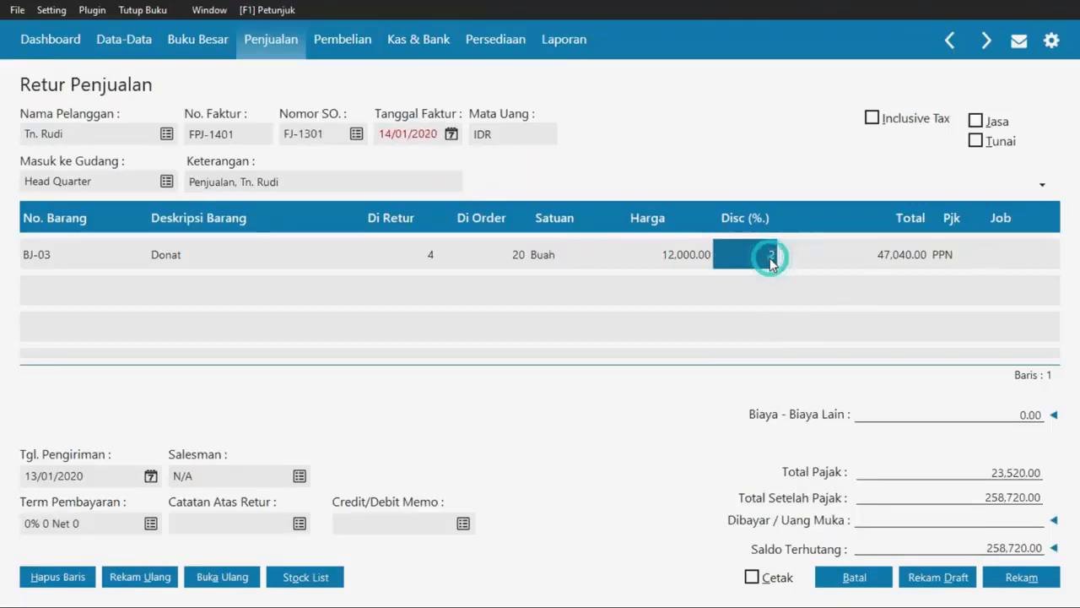
pyautogui.write('0')
pyautogui.press('Tab')
# - Look up the delivery date in the PDF and set the return's Tgl. Pengiriman to 14/01/2020
pyautogui.hotkey('alt', 'Tab')
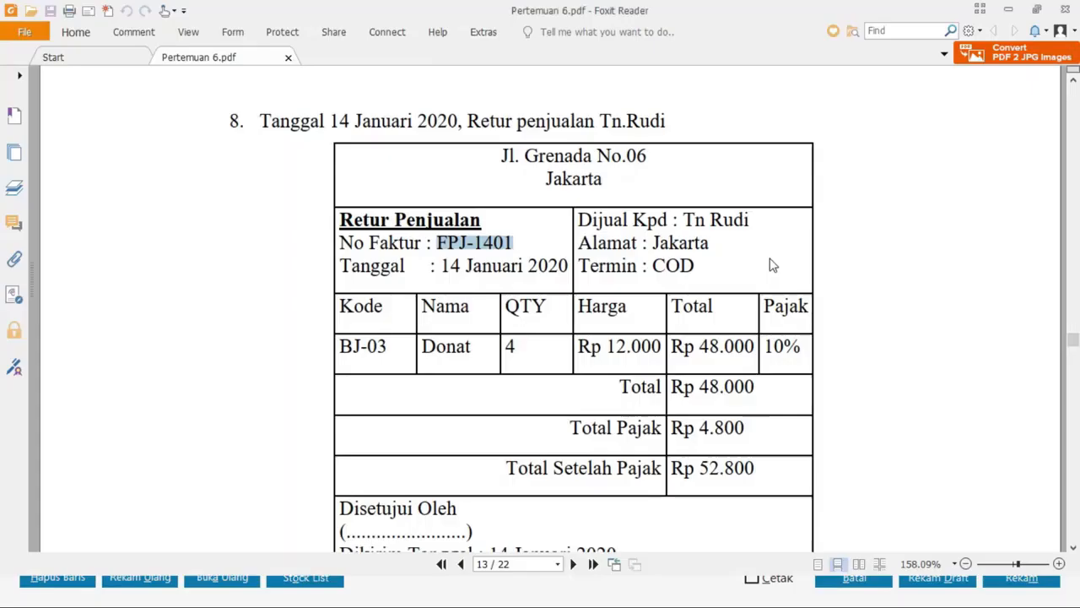
pyautogui.hotkey('alt', 'Tab')
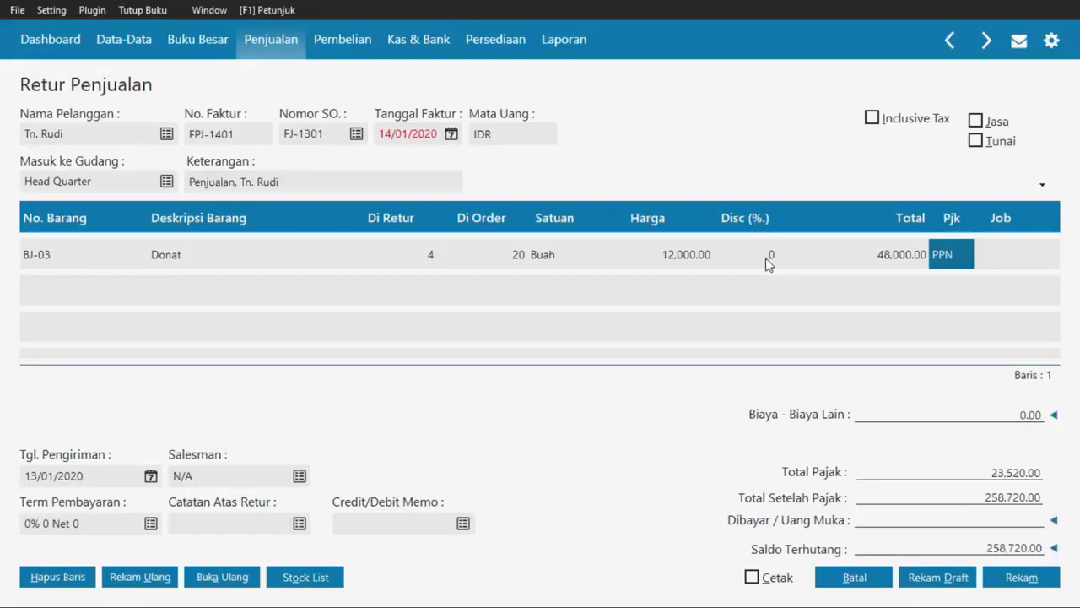
pyautogui.hotkey('alt', 'Tab')
pyautogui.scroll(-3, 257, 492)
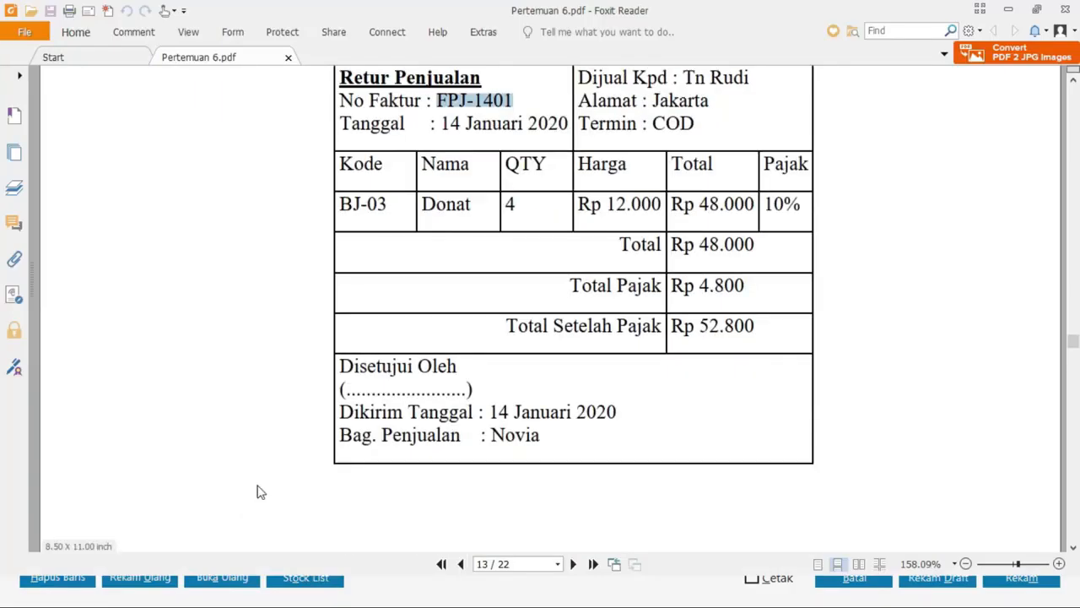
pyautogui.hotkey('alt', 'Tab')
pyautogui.doubleClick(98, 476)
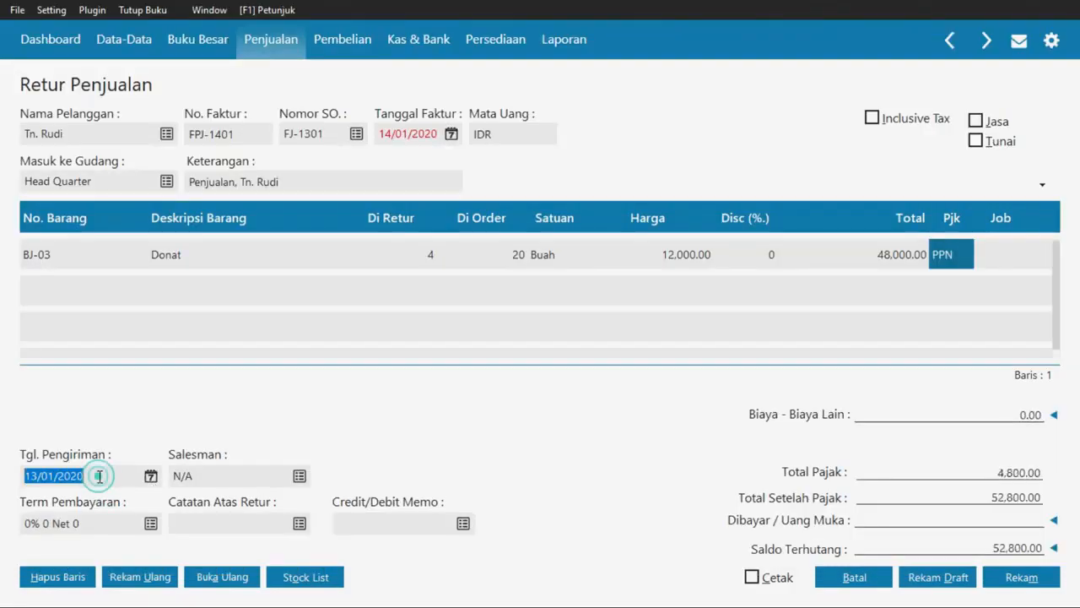
pyautogui.write('14/01/2020')
pyautogui.press('Tab')
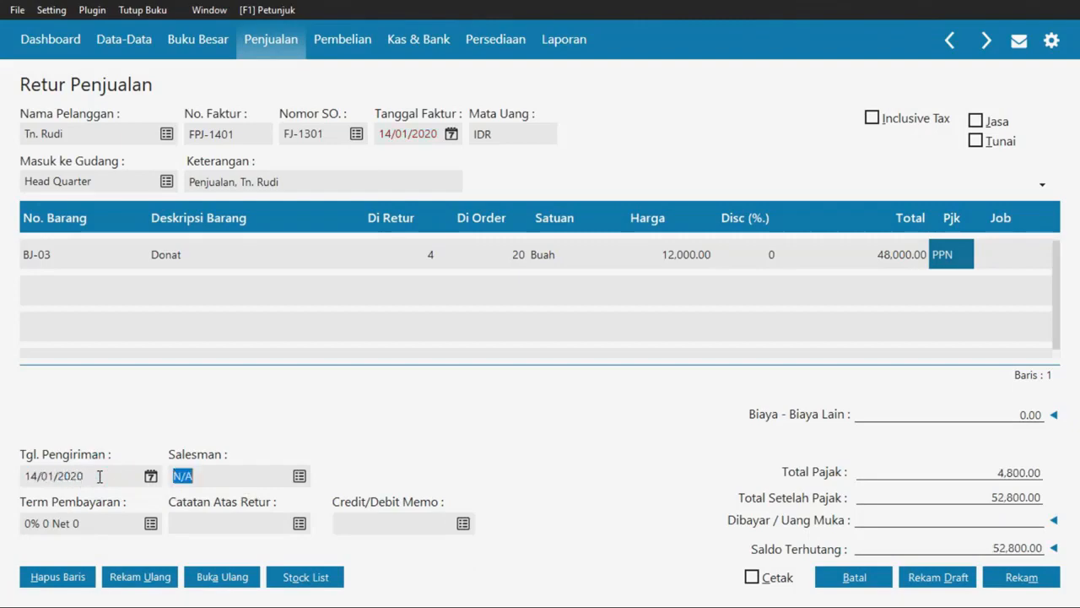
# - Select as Salesman the employee named under Bag. Penjualan in the PDF
pyautogui.hotkey('alt', 'Tab')
pyautogui.hotkey('alt', 'Tab')
pyautogui.click(300, 477)
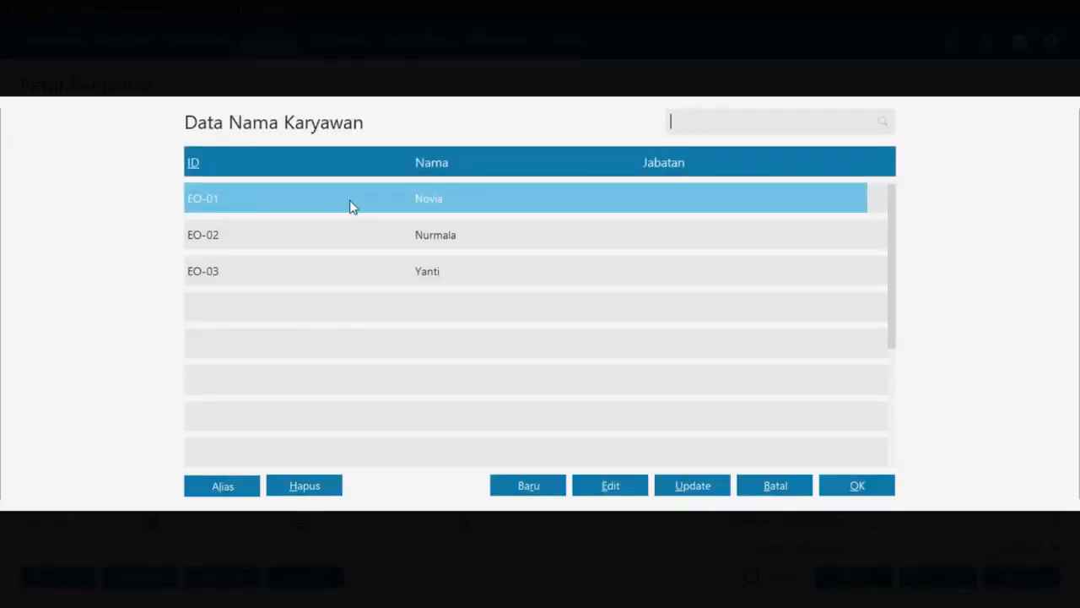
pyautogui.doubleClick(349, 203)
# - Compare the return's tax and totals with the PDF, and check which sales order it is linked to
pyautogui.hotkey('alt', 'Tab')
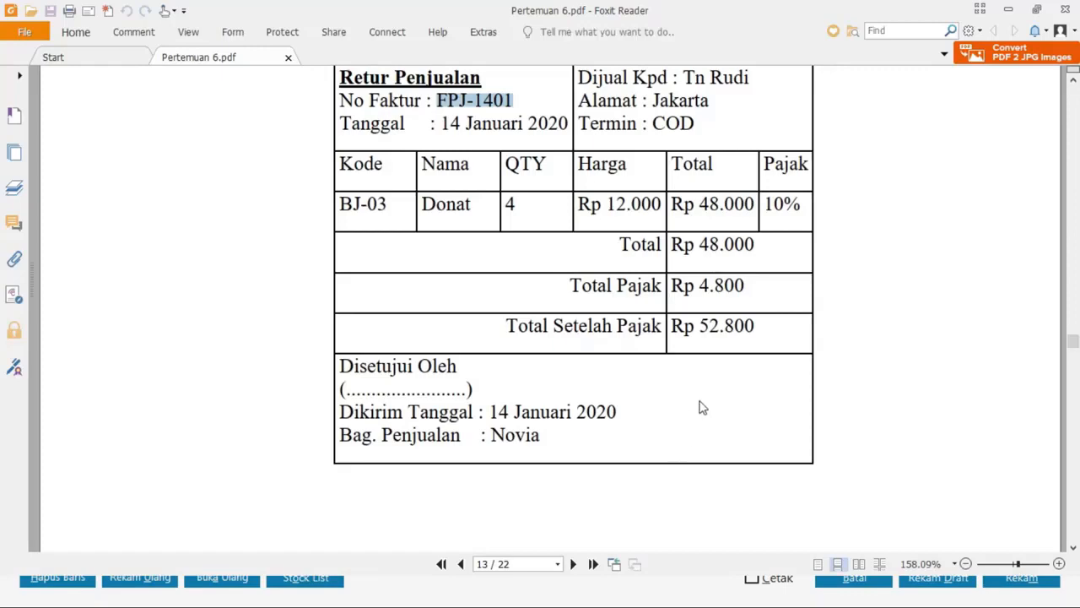
pyautogui.hotkey('alt', 'Tab')
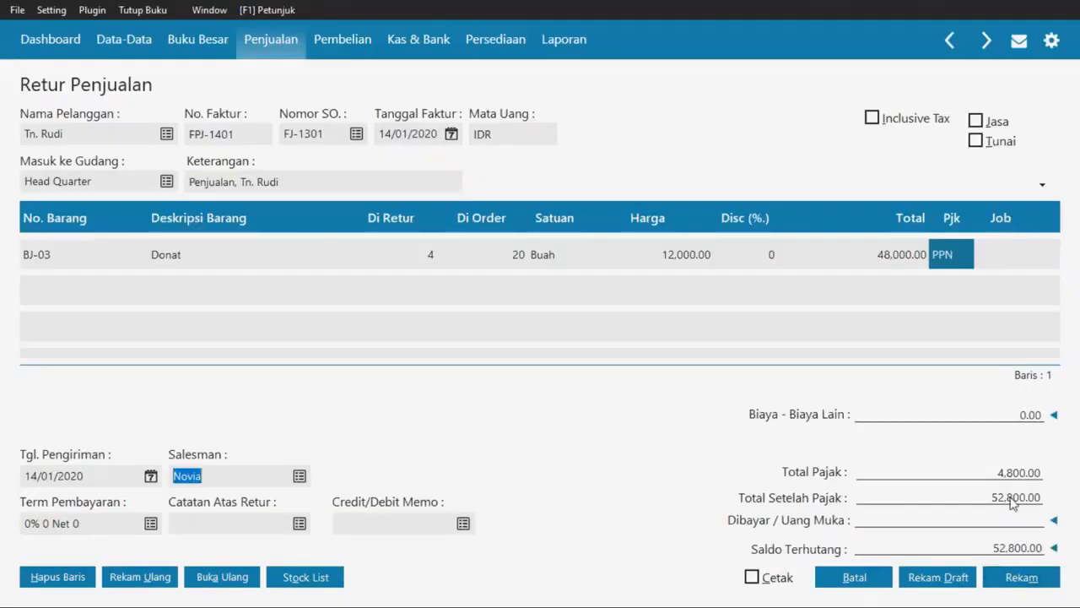
pyautogui.hotkey('alt', 'Tab')
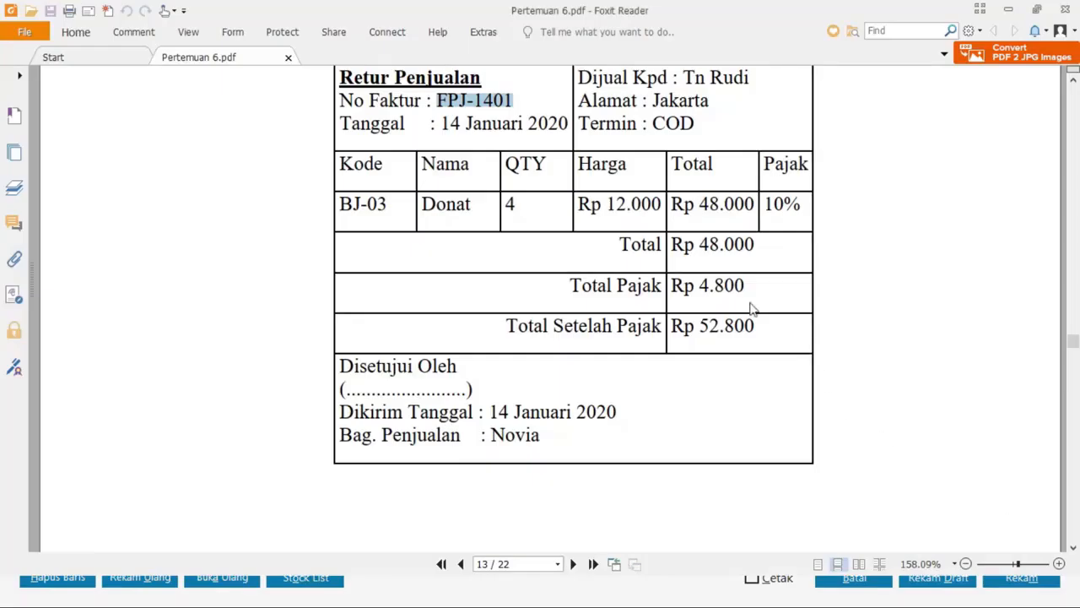
pyautogui.hotkey('alt', 'Tab')
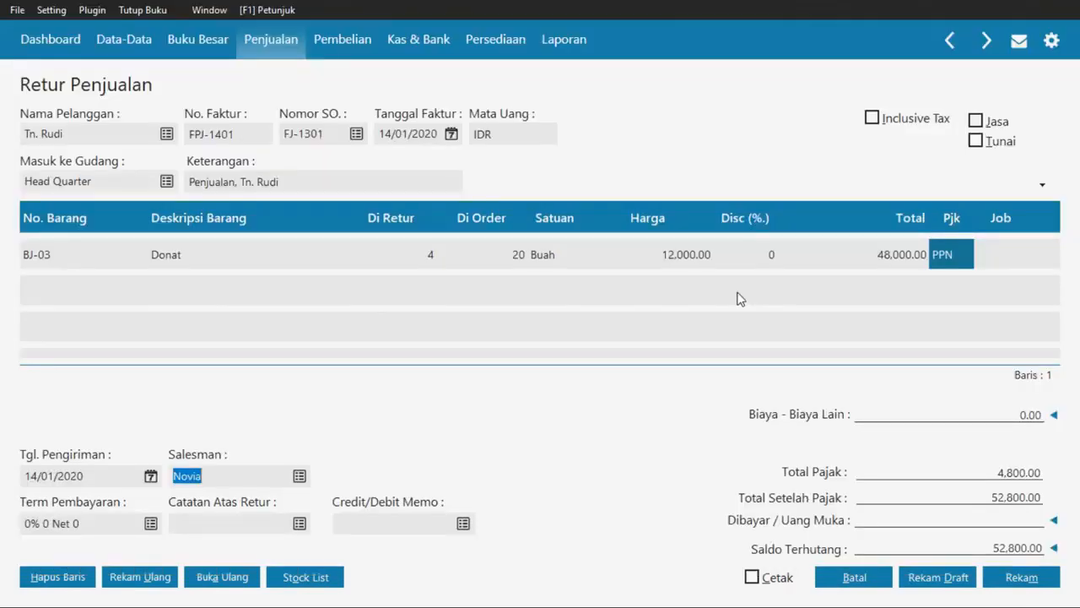
pyautogui.hotkey('alt', 'Tab')
pyautogui.hotkey('alt', 'Tab')
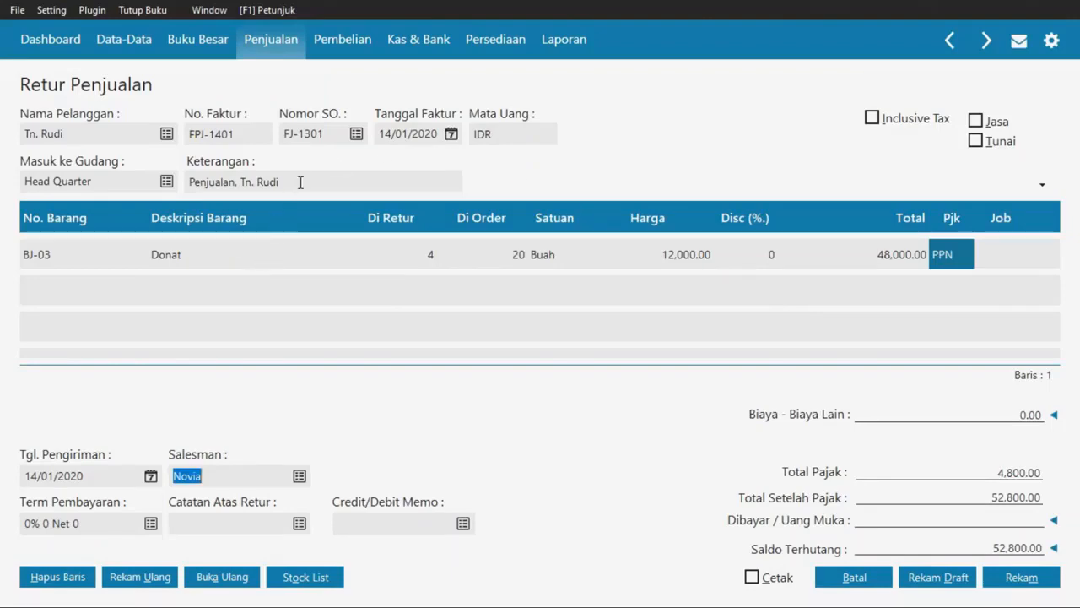
pyautogui.click(356, 135)
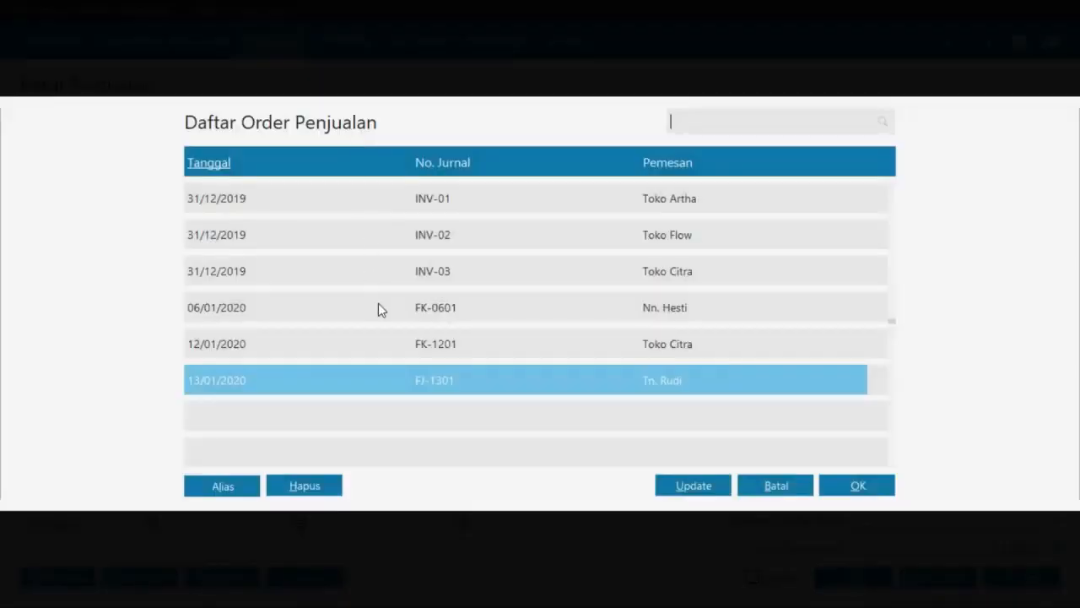
pyautogui.click(773, 488)
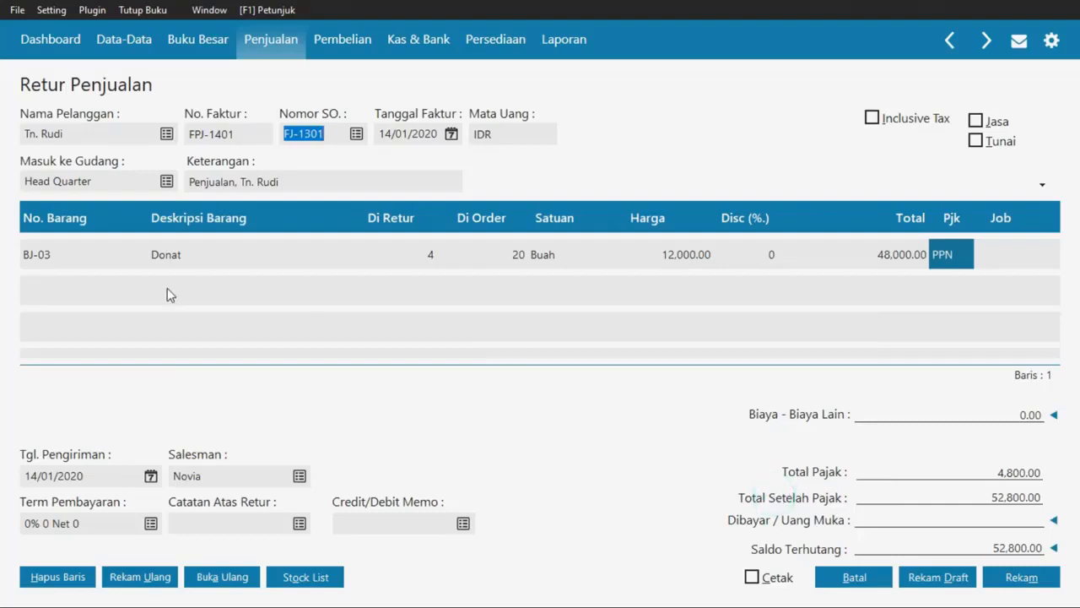
# - Check the items of the original 13 January 2020 cash sale in the PDF against the return's lines
pyautogui.hotkey('alt', 'Tab')
pyautogui.scroll(10, 173, 297)
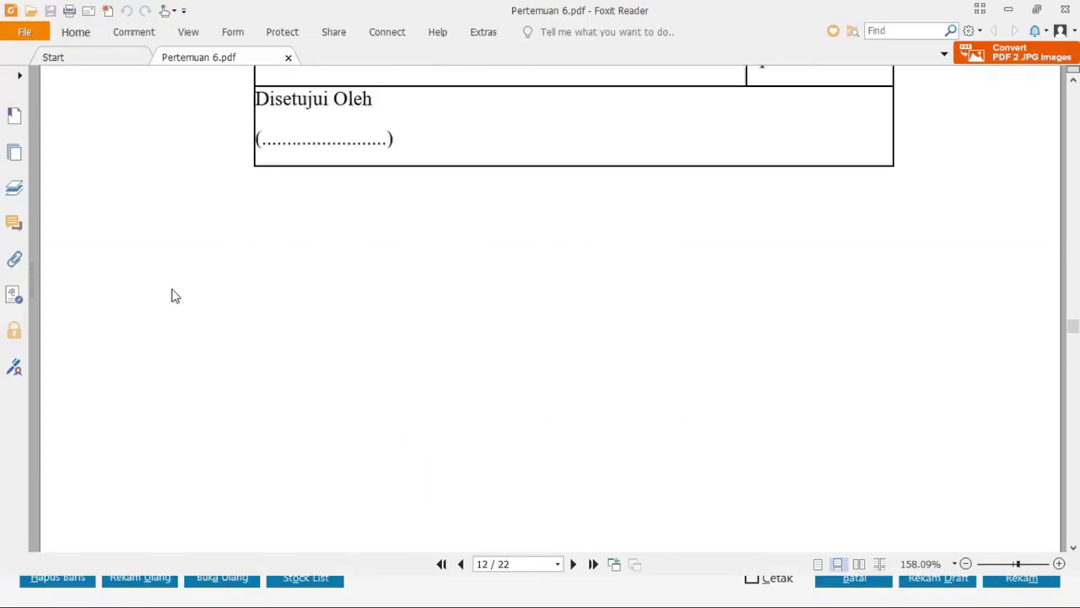
pyautogui.scroll(10, 178, 299)
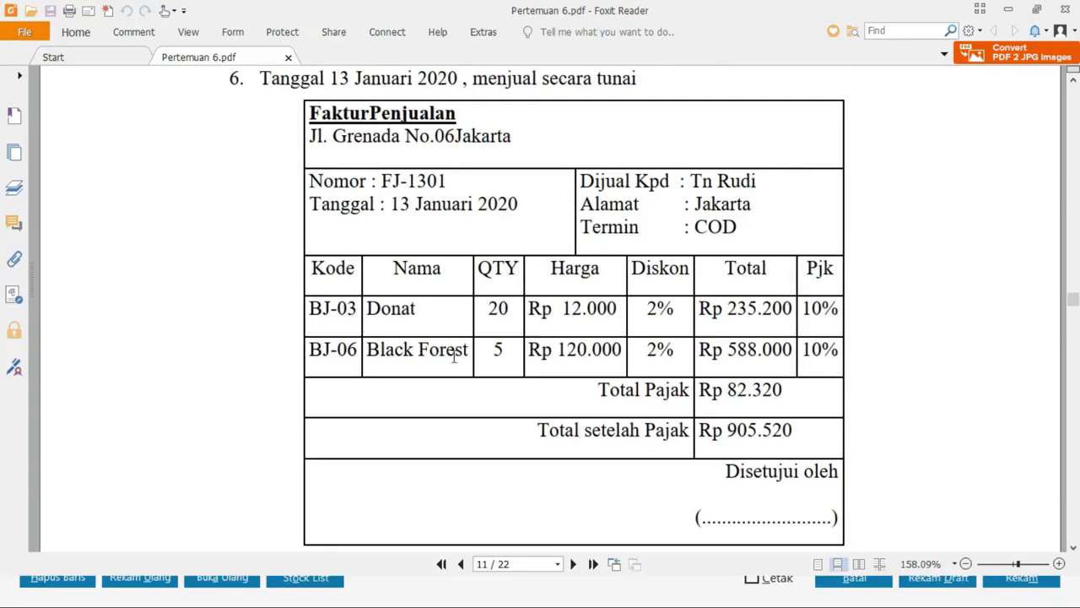
pyautogui.scroll(-20, 447, 350)
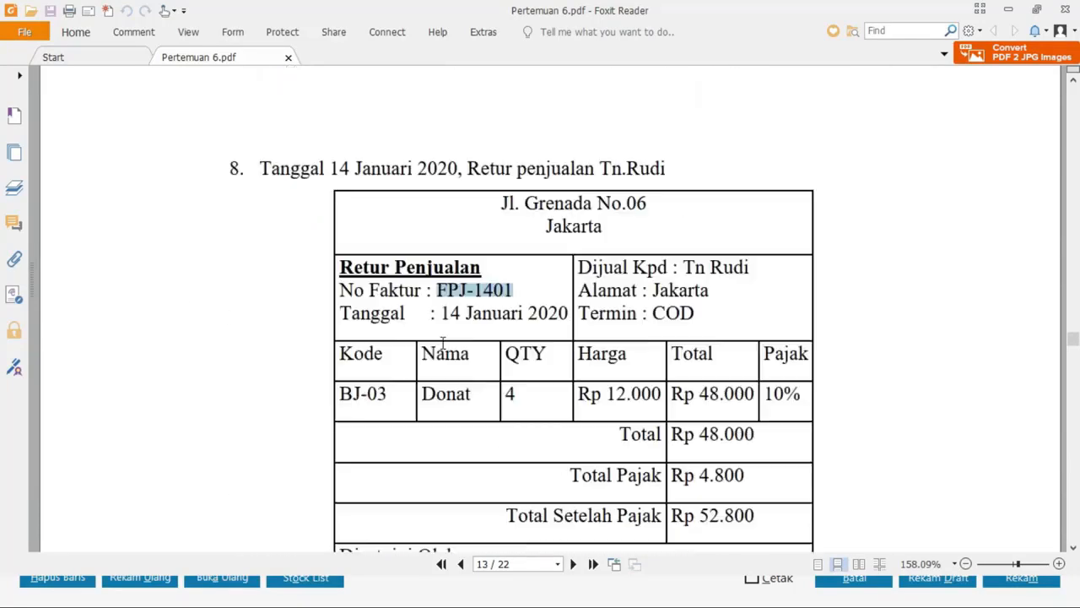
pyautogui.hotkey('alt', 'Tab')
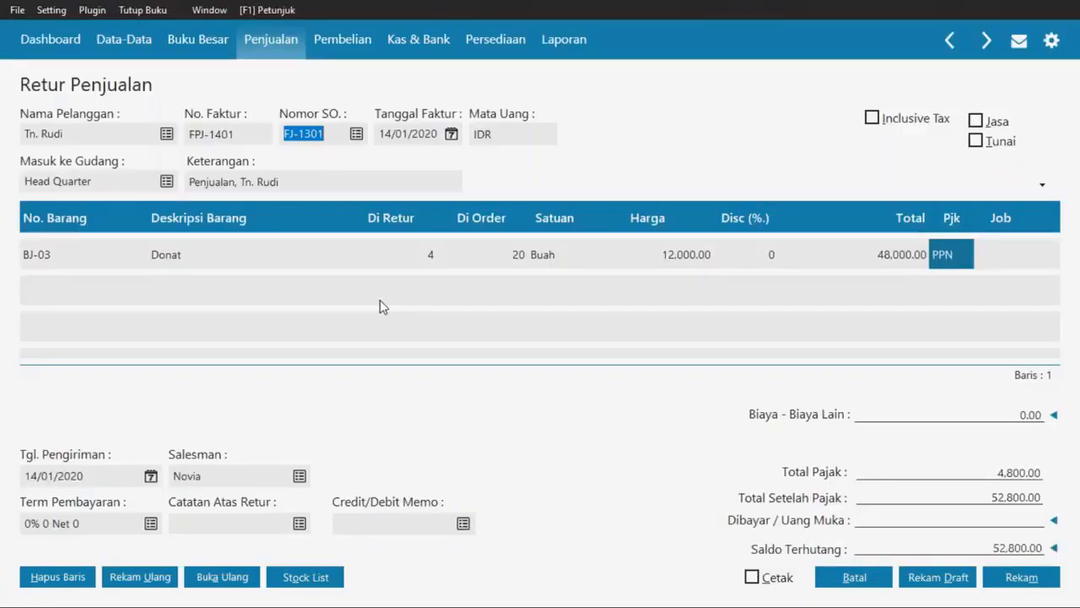
pyautogui.rightClick(108, 293)
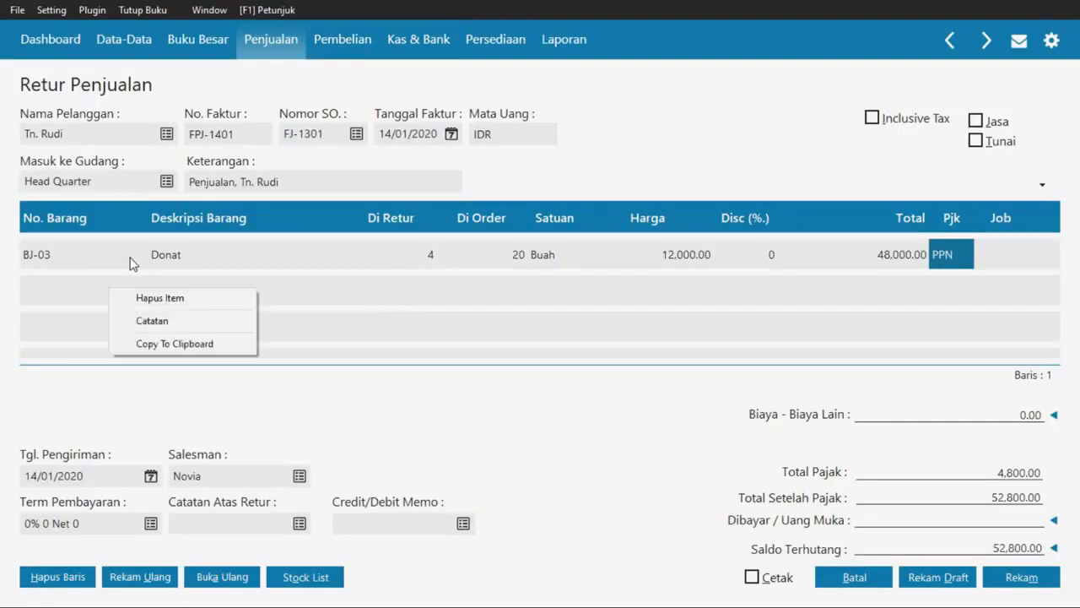
pyautogui.click(94, 288)
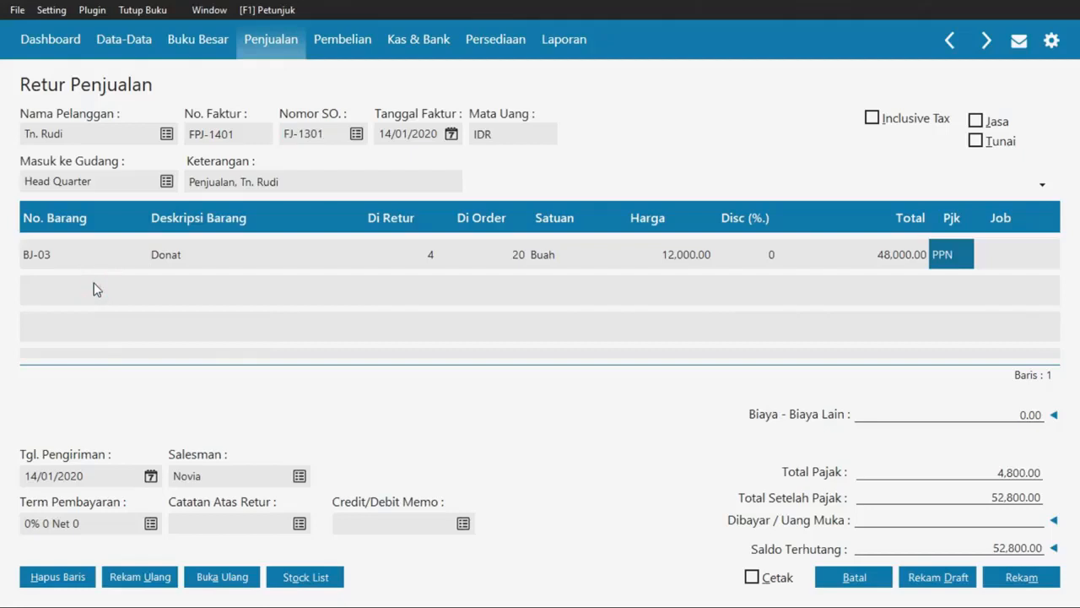
# - Set the Credit/Debit Memo to the zero-balance invoice dated 13/01/2020 without adjusting item prices, and submit the return for recording
pyautogui.click(792, 489)
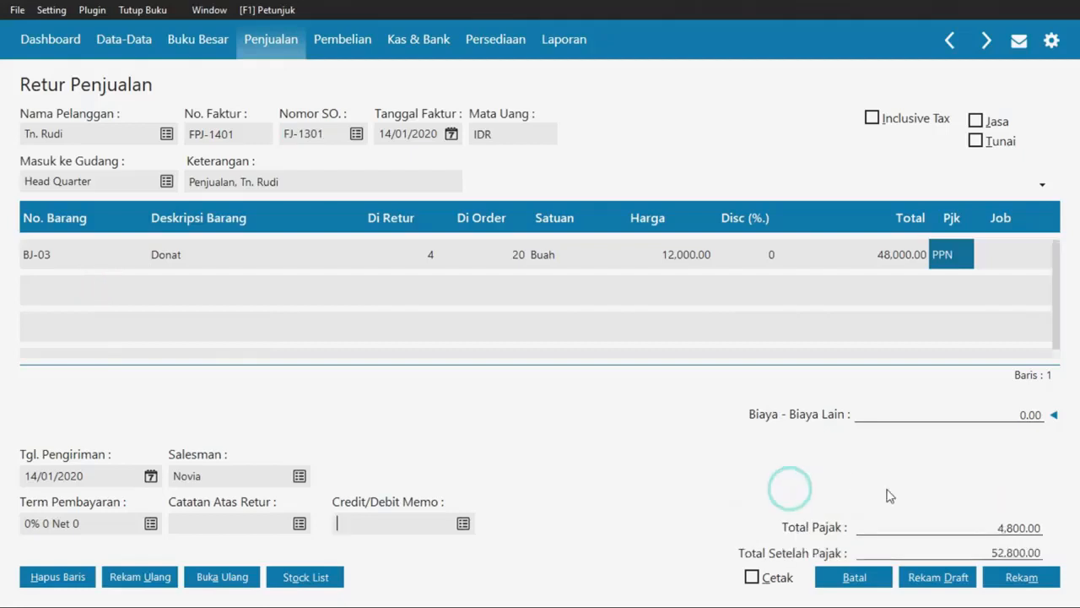
pyautogui.click(462, 523)
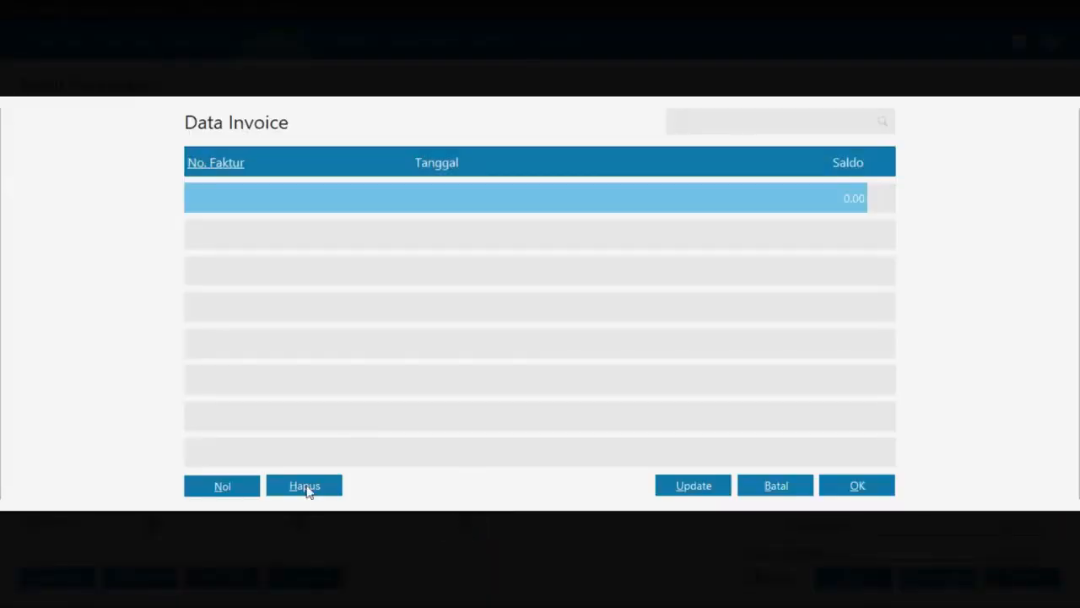
pyautogui.click(248, 487)
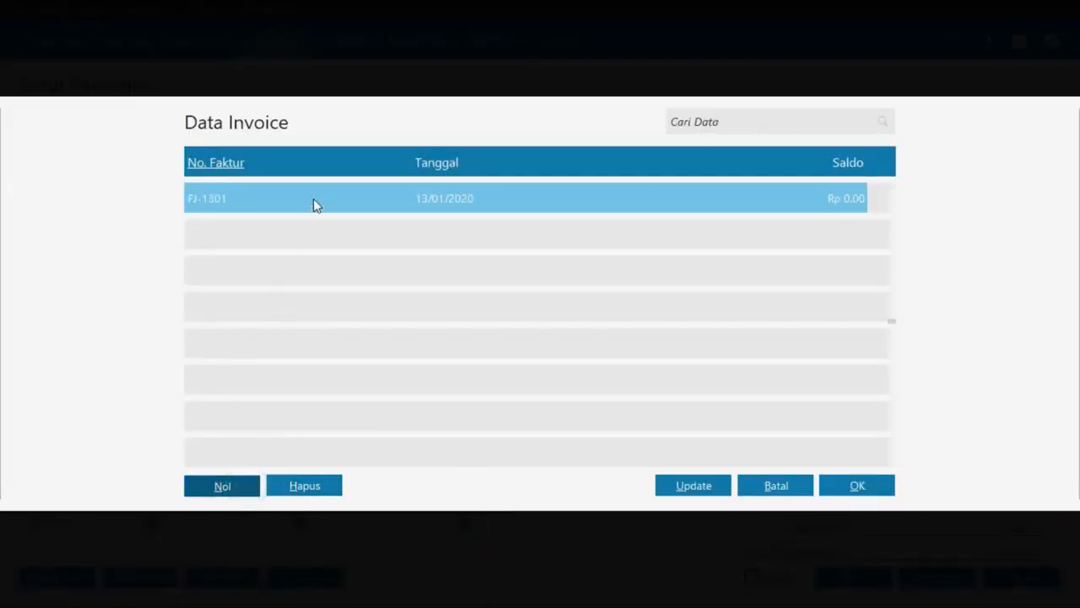
pyautogui.doubleClick(313, 200)
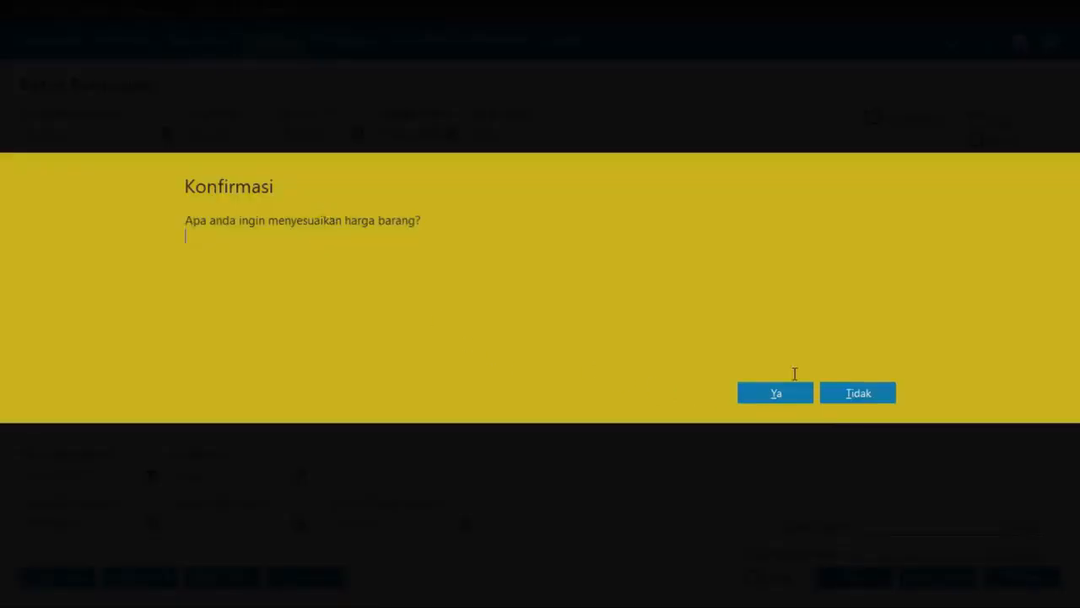
pyautogui.click(872, 395)
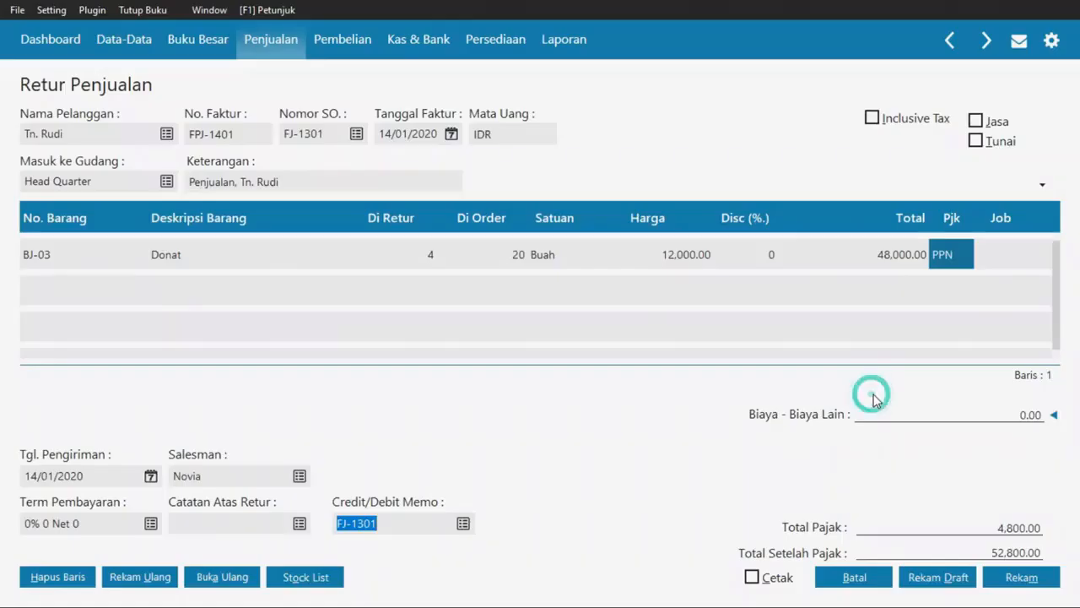
pyautogui.click(1020, 579)
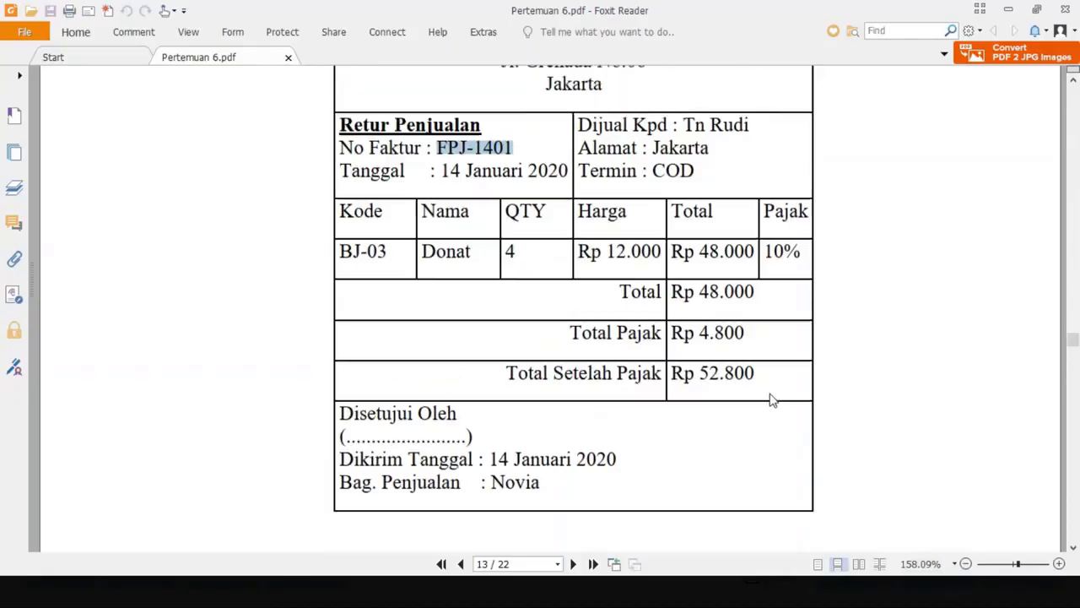
# - Review the original 13 January 2020 cash sale in the PDF before confirming the return's posting
pyautogui.scroll(5, 771, 397)
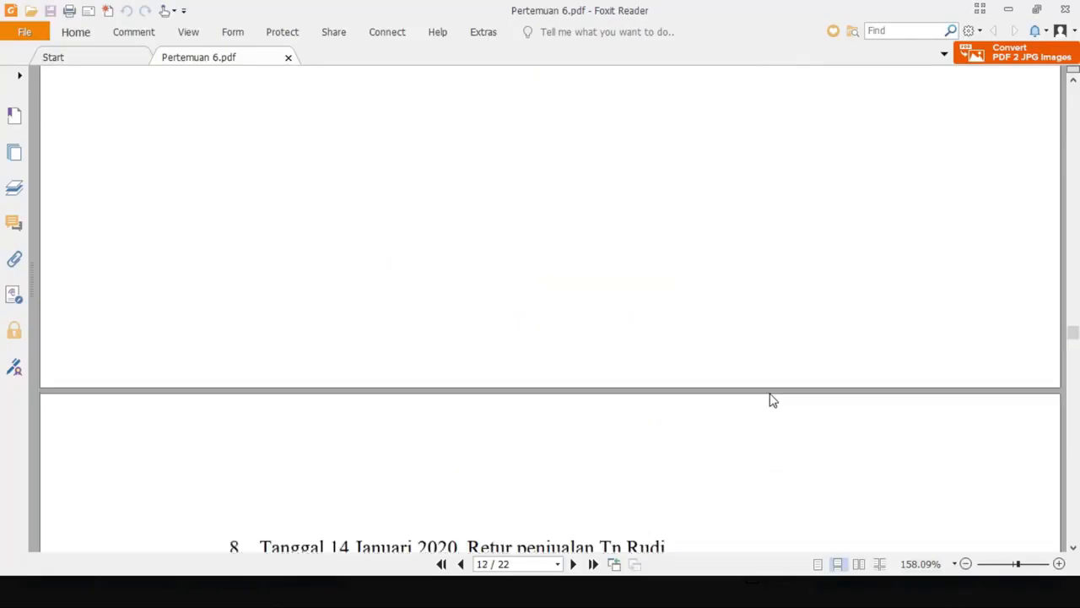
pyautogui.scroll(15, 772, 397)
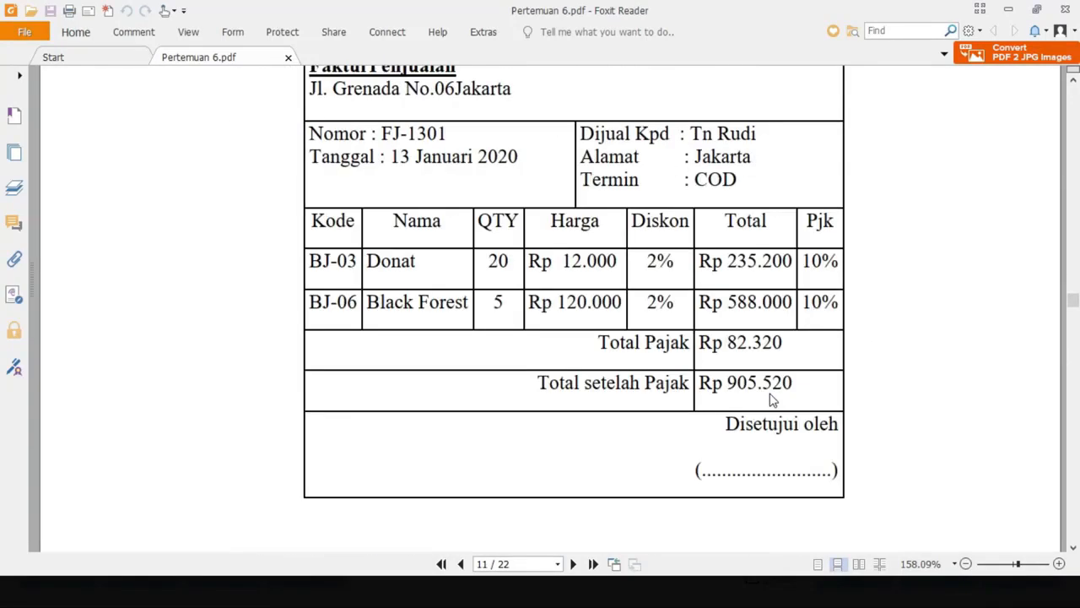
pyautogui.scroll(-15, 772, 398)
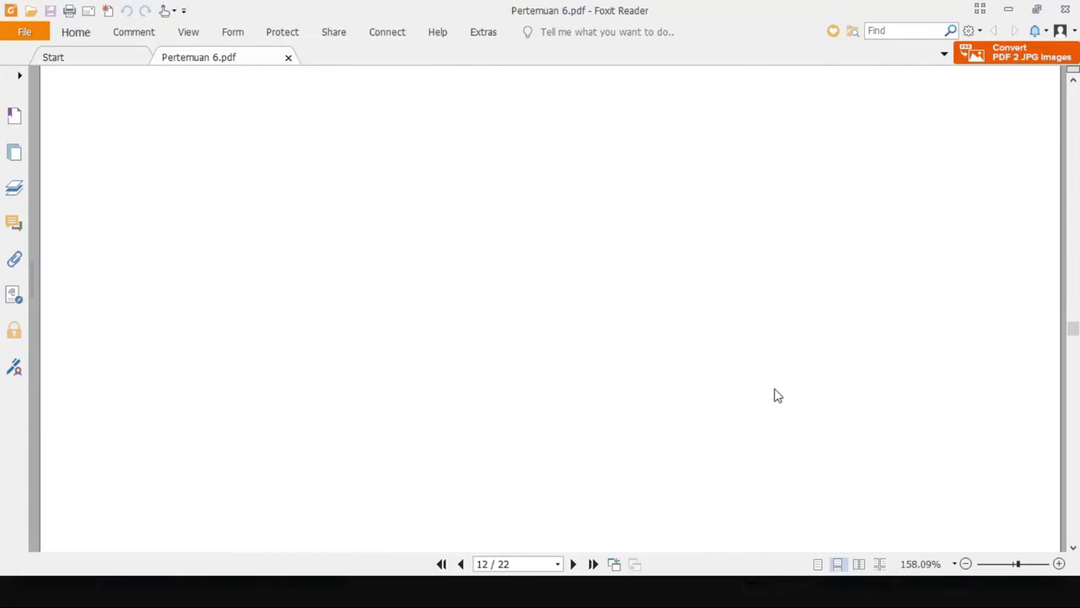
pyautogui.scroll(15, 777, 396)
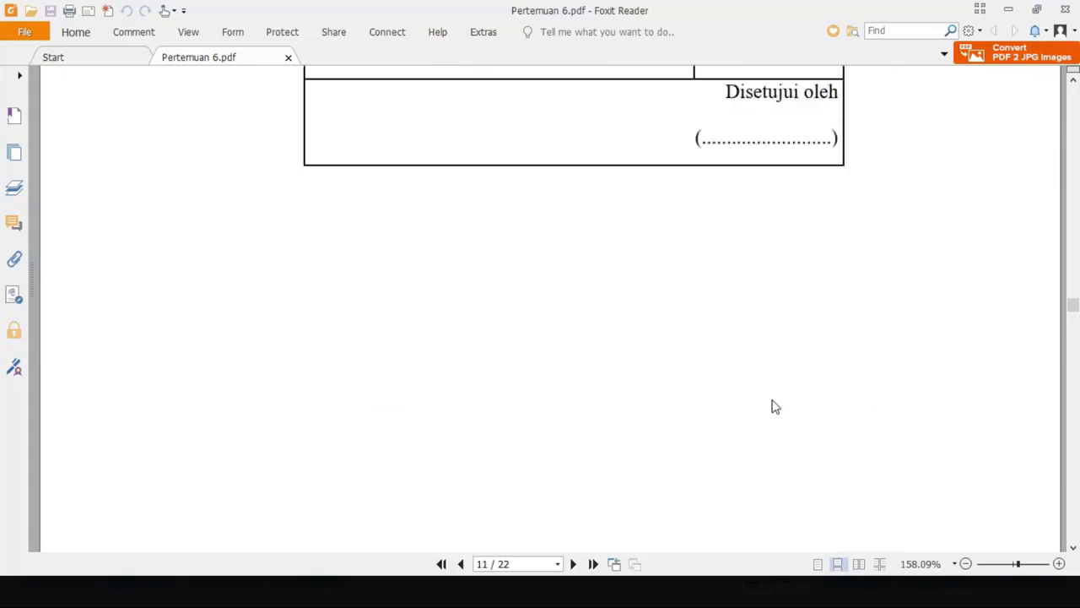
pyautogui.scroll(4, 776, 407)
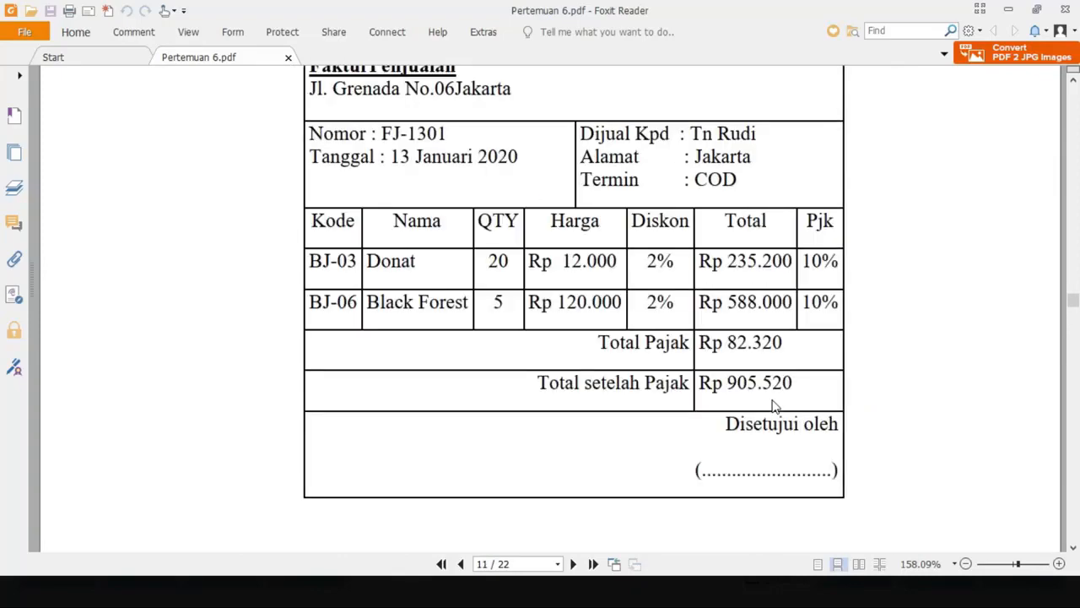
pyautogui.scroll(-15, 775, 405)
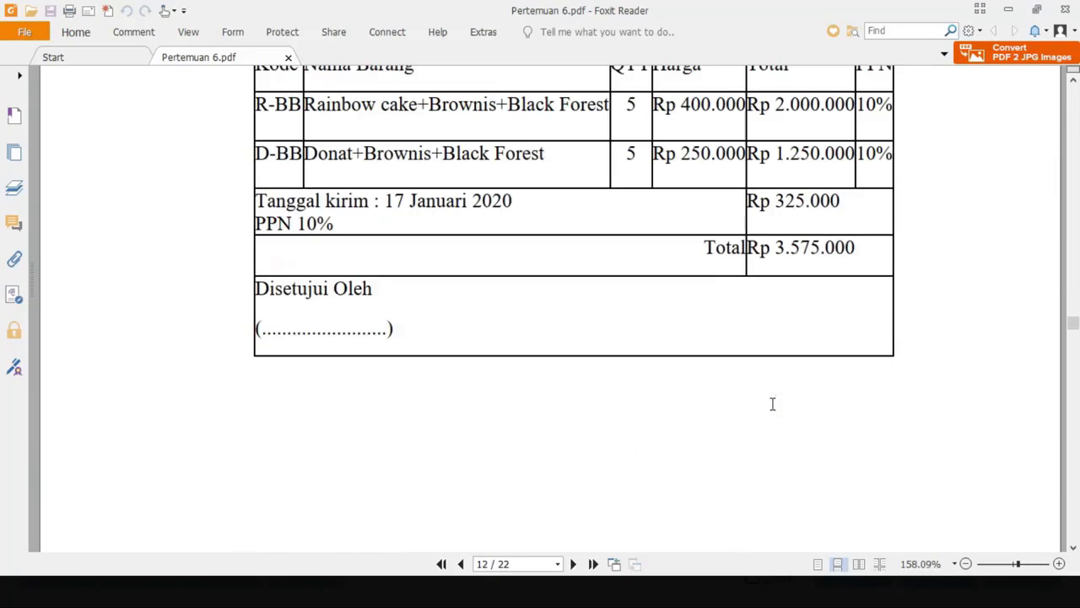
pyautogui.scroll(-7, 772, 403)
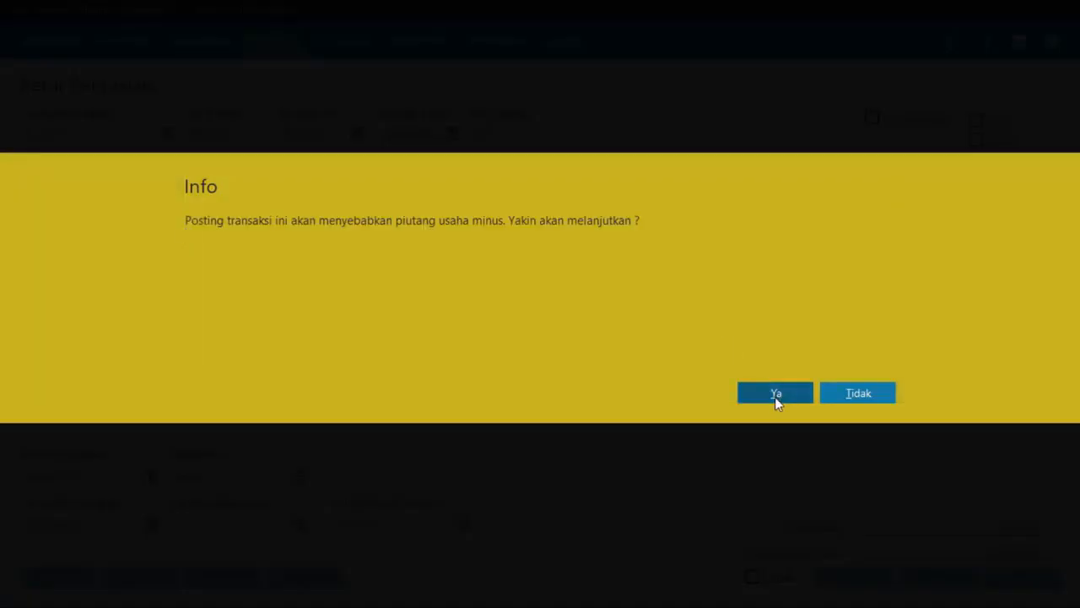
# - Confirm posting the sales return despite the negative receivable, and discard the new blank return form
pyautogui.click(776, 397)
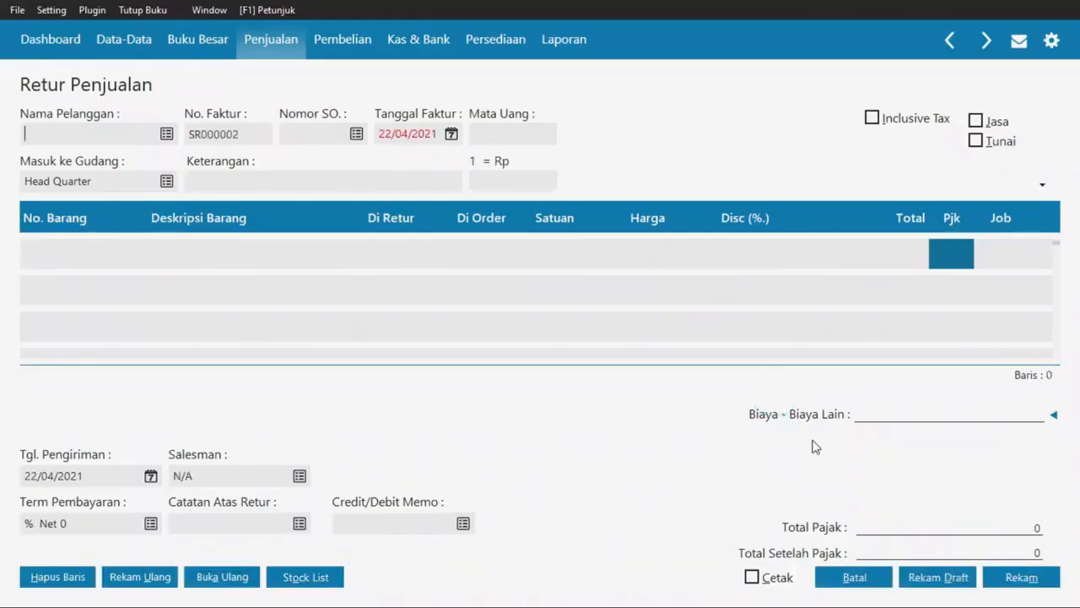
pyautogui.click(872, 578)
# - Find transaction 9, the 14 January 2020 sale to Toko Makmur, in the PDF and start a new sales invoice in Zahir
pyautogui.hotkey('alt', 'Tab')
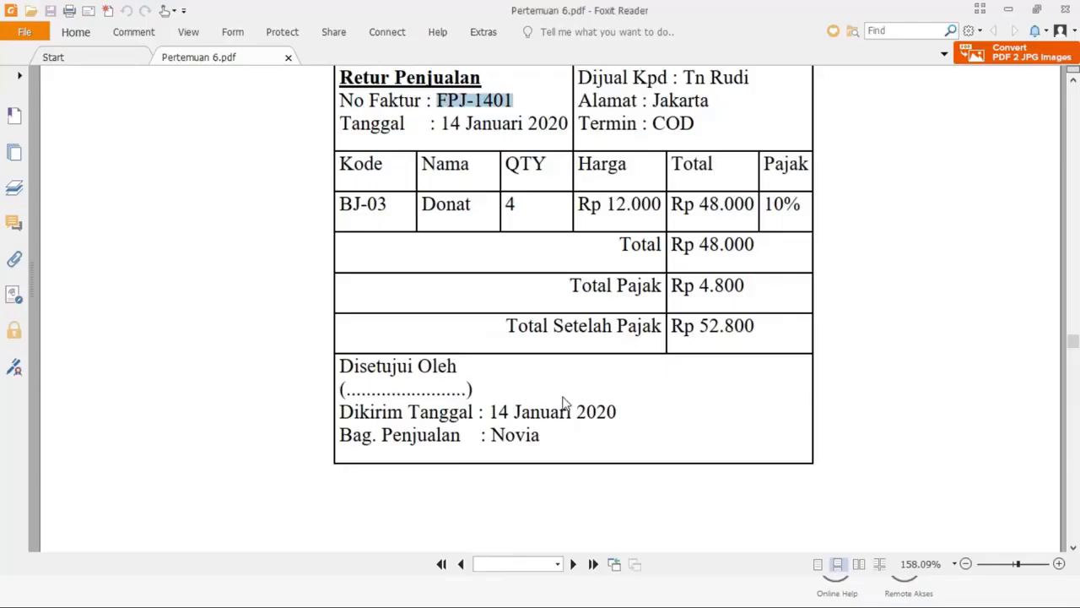
pyautogui.scroll(-6, 447, 363)
pyautogui.scroll(-5, 454, 366)
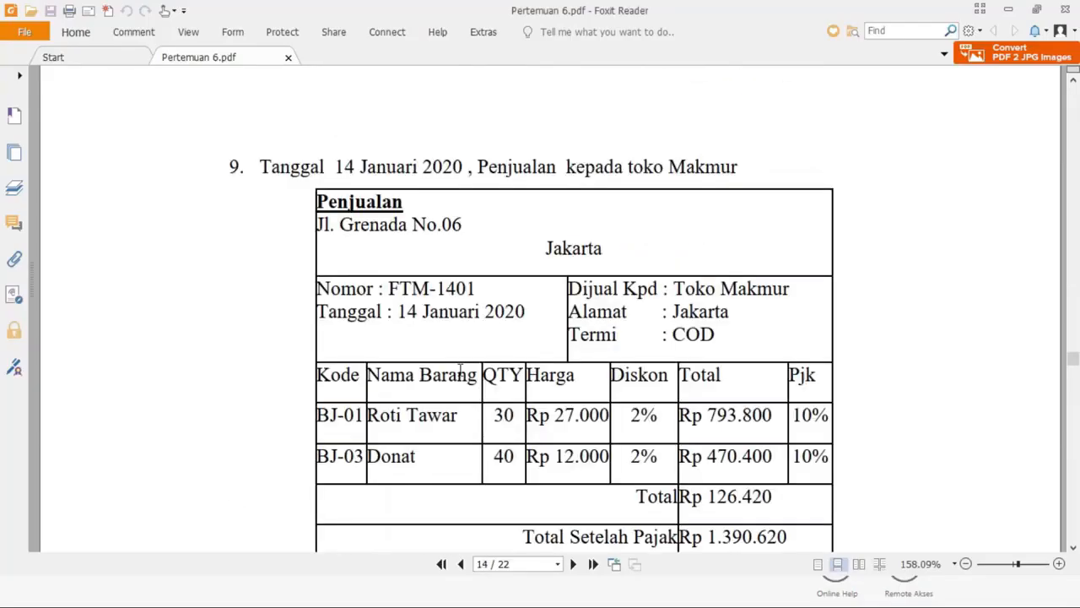
pyautogui.scroll(-1, 460, 368)
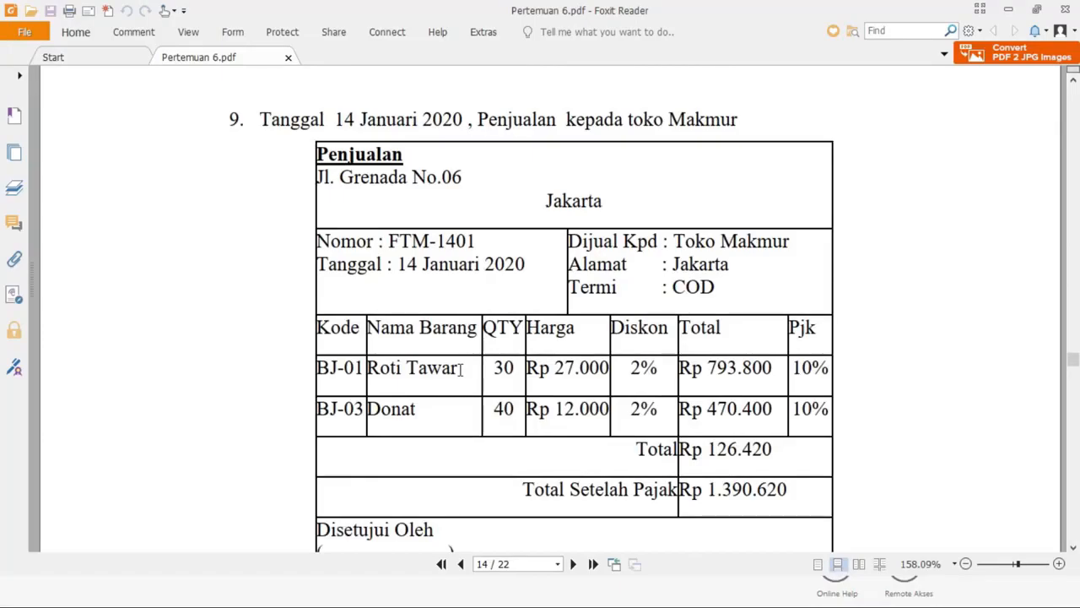
pyautogui.hotkey('alt', 'Tab')
pyautogui.click(180, 356)
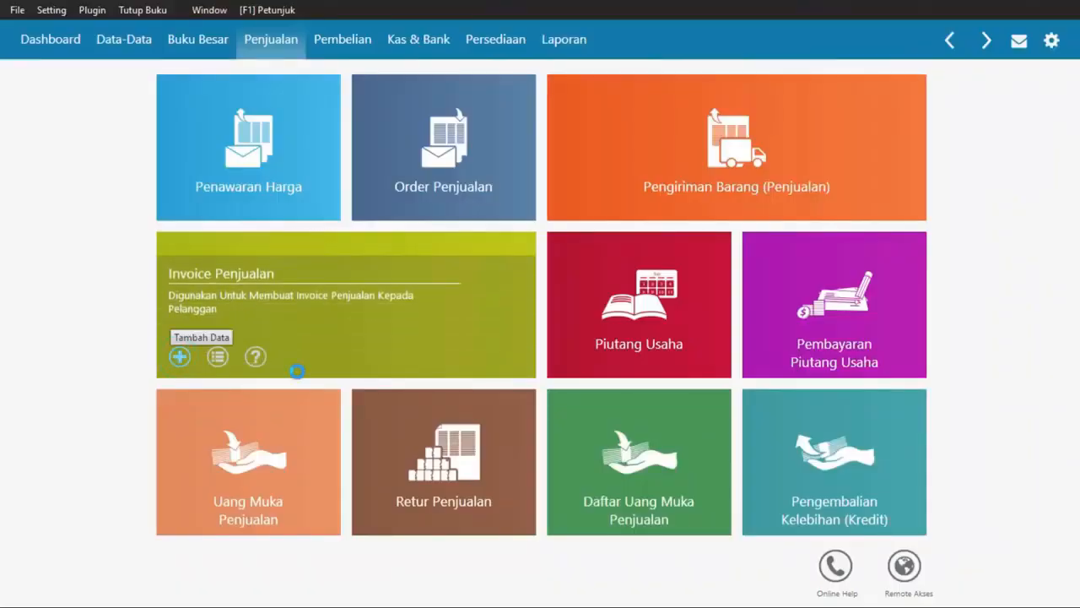
pyautogui.hotkey('alt', 'Tab')
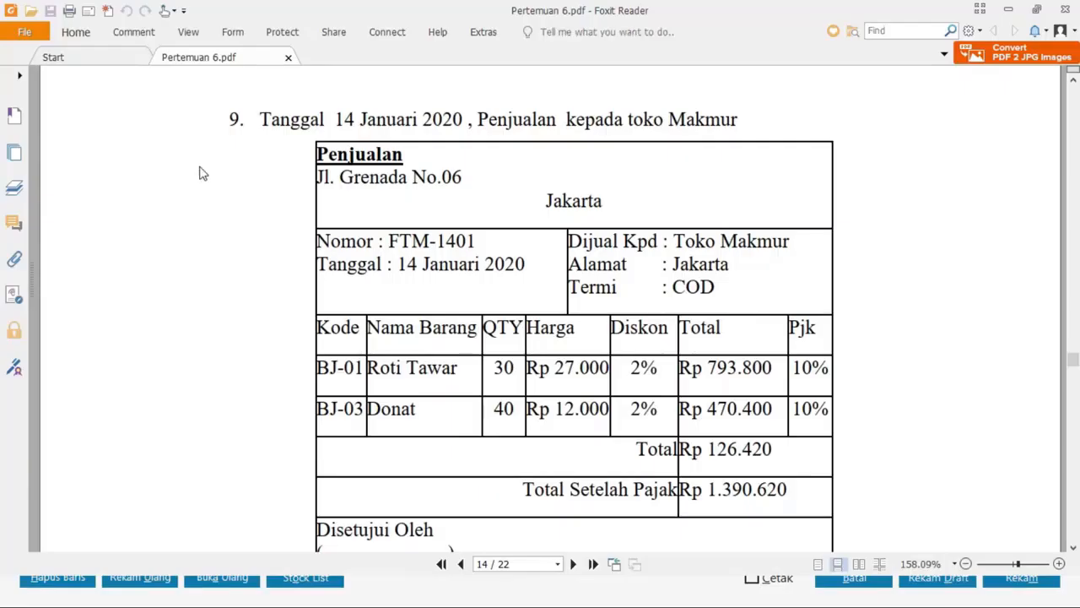
pyautogui.hotkey('alt', 'Tab')
# - Create Toko Makmur as a new customer with its customer ID, continue without tax ID details, and select it for the invoice
pyautogui.click(167, 134)
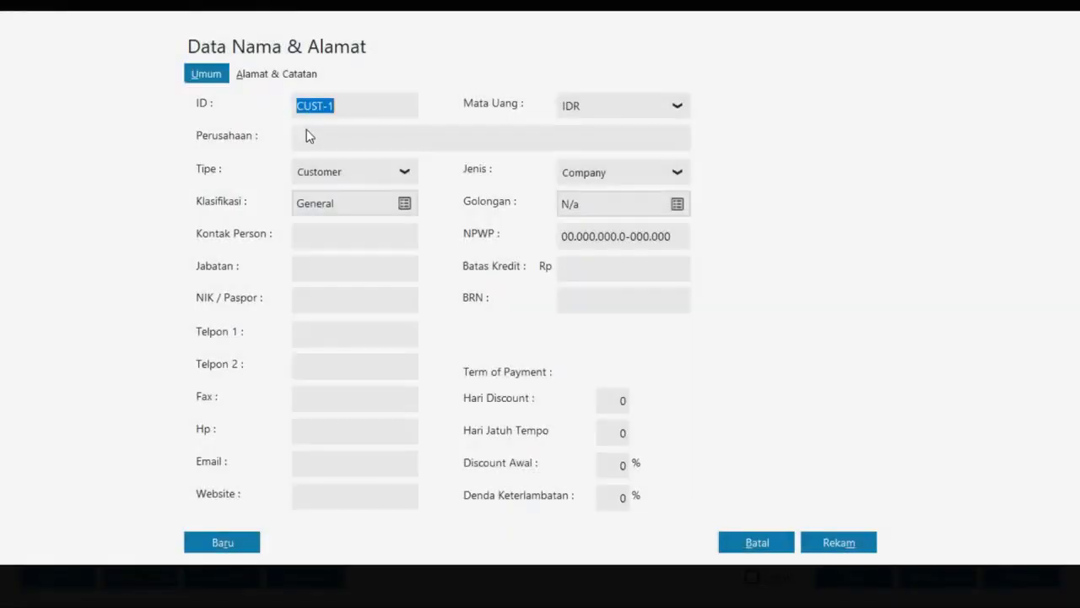
pyautogui.write('CO-06')
pyautogui.click(875, 545)
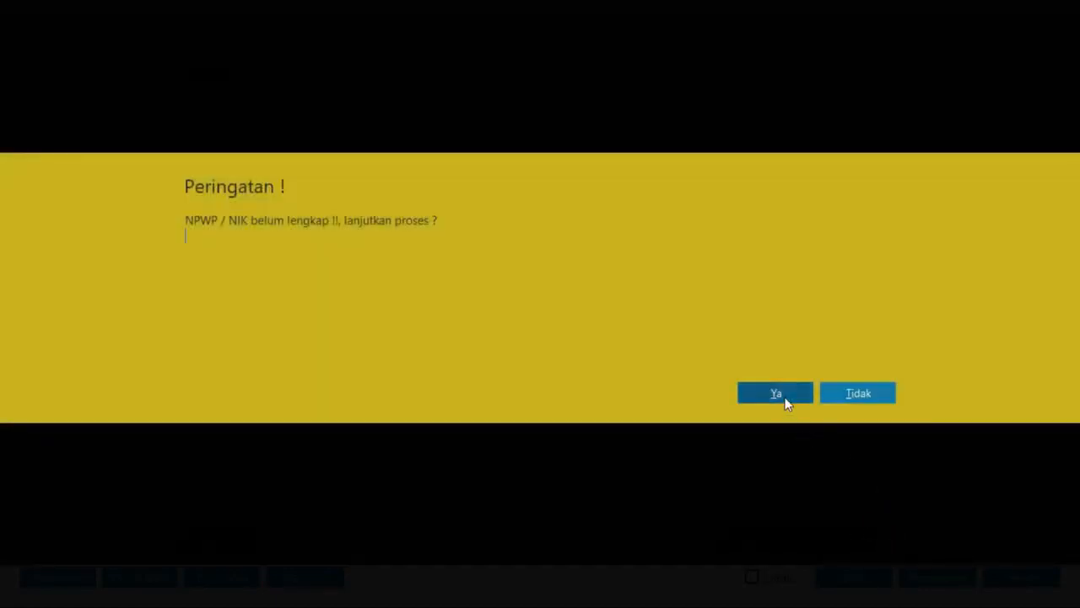
pyautogui.click(784, 397)
pyautogui.doubleClick(410, 384)
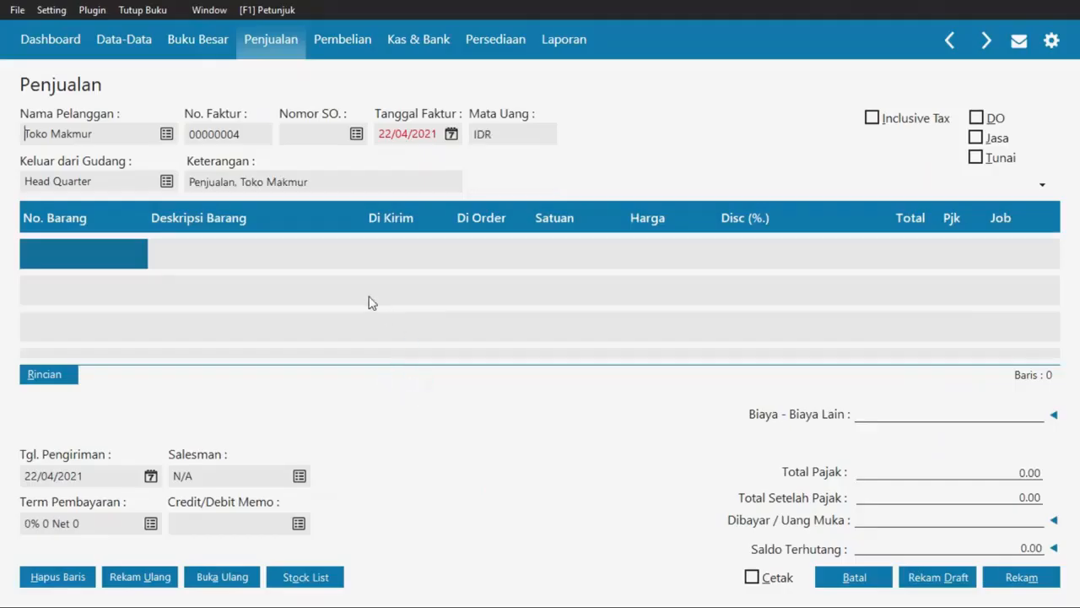
# - Set the invoice number to FTM-1401, copied from the PDF, and the invoice date to 14/01/2020
pyautogui.hotkey('alt', 'Tab')
pyautogui.moveTo(476, 241); pyautogui.dragTo(389, 235)
pyautogui.hotkey('ctrl', 'c')
pyautogui.hotkey('alt', 'Tab')
pyautogui.click(261, 136)
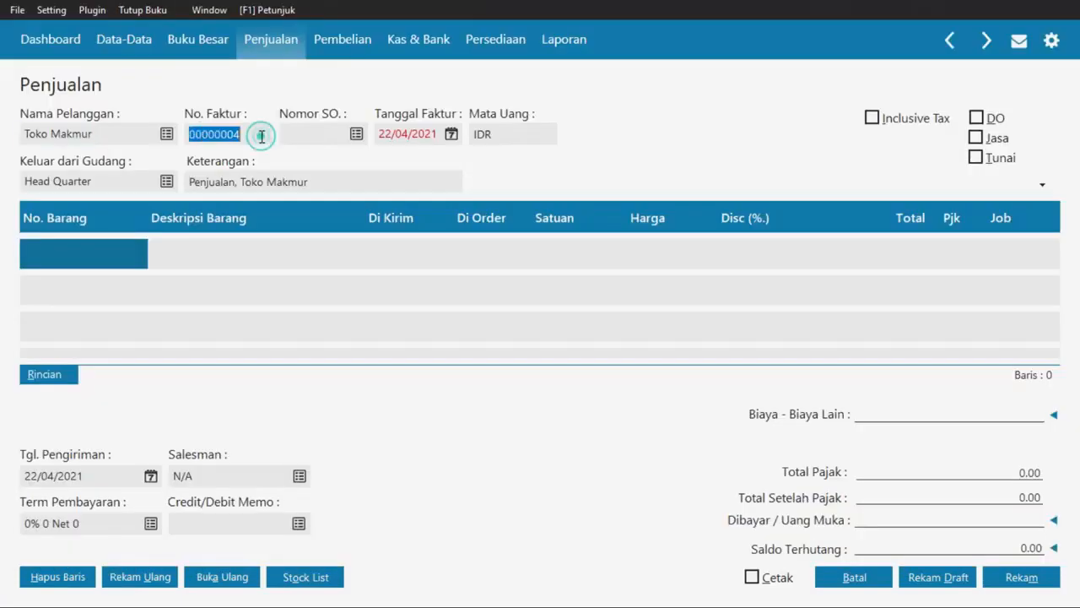
pyautogui.hotkey('ctrl', 'v')
pyautogui.hotkey('alt', 'Tab')
pyautogui.hotkey('alt', 'Tab')
pyautogui.click(412, 142)
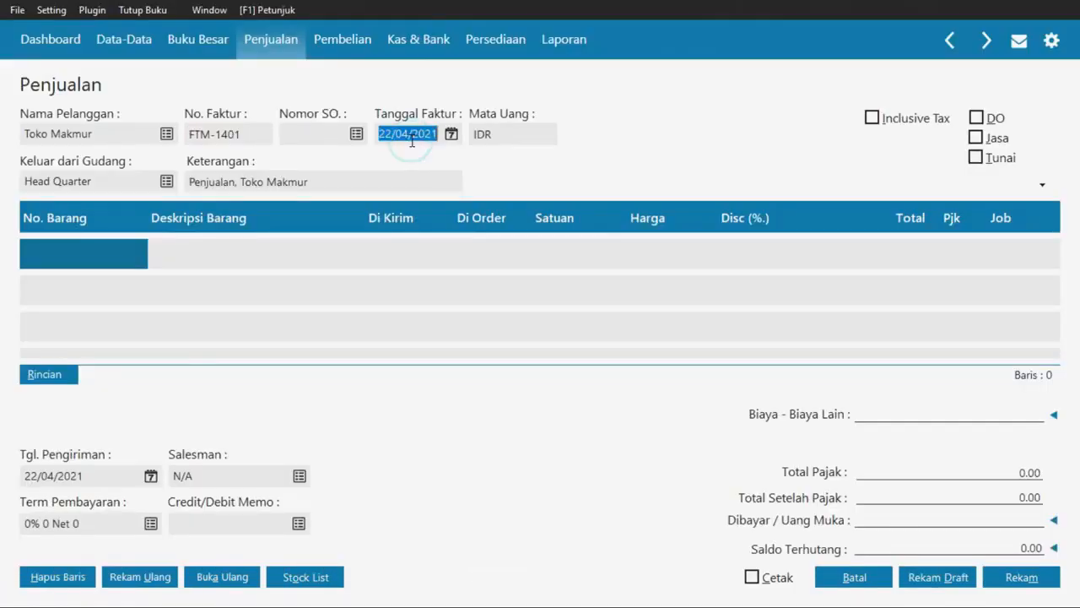
pyautogui.write('14012020')
pyautogui.hotkey('alt', 'Tab')
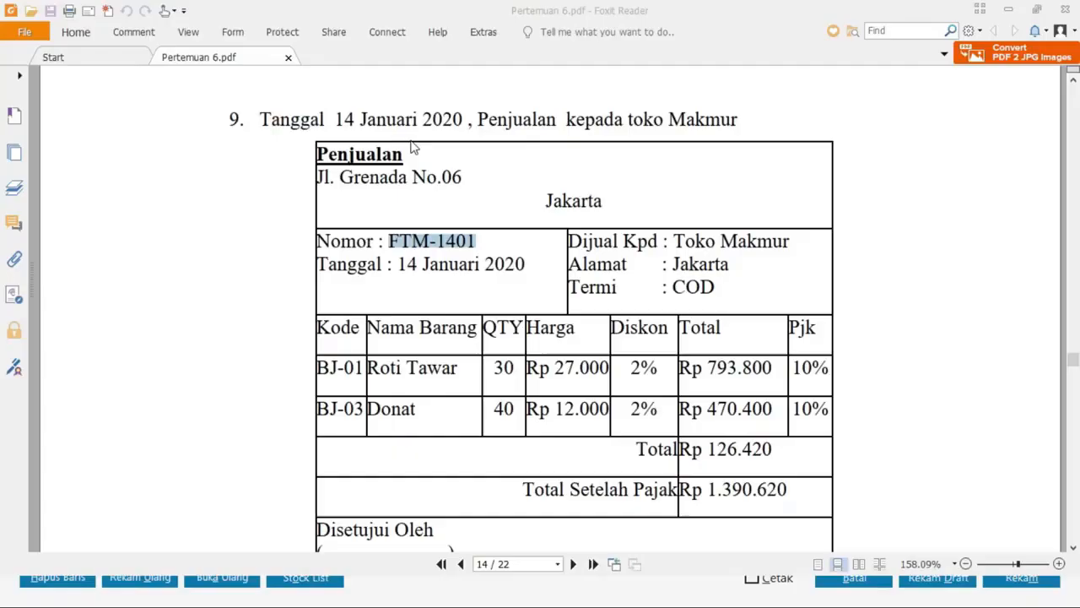
pyautogui.hotkey('alt', 'Tab')
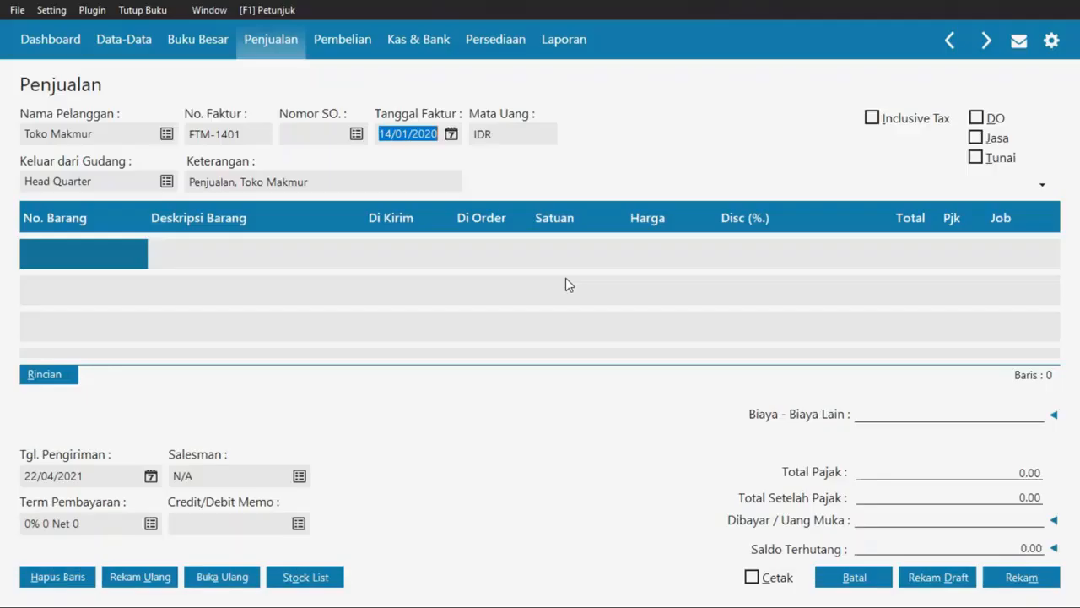
# - Add item BJ-01 Roti Tawar to the invoice with a delivered quantity of 30, as listed in the PDF
pyautogui.click(84, 255)
pyautogui.hotkey('alt', 'Tab')
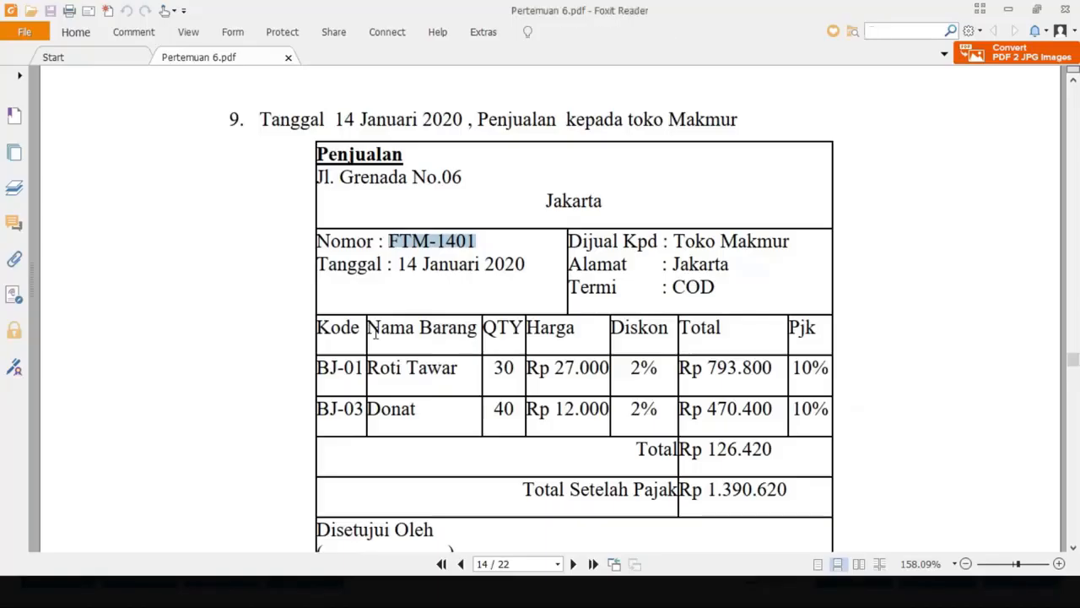
pyautogui.hotkey('alt', 'Tab')
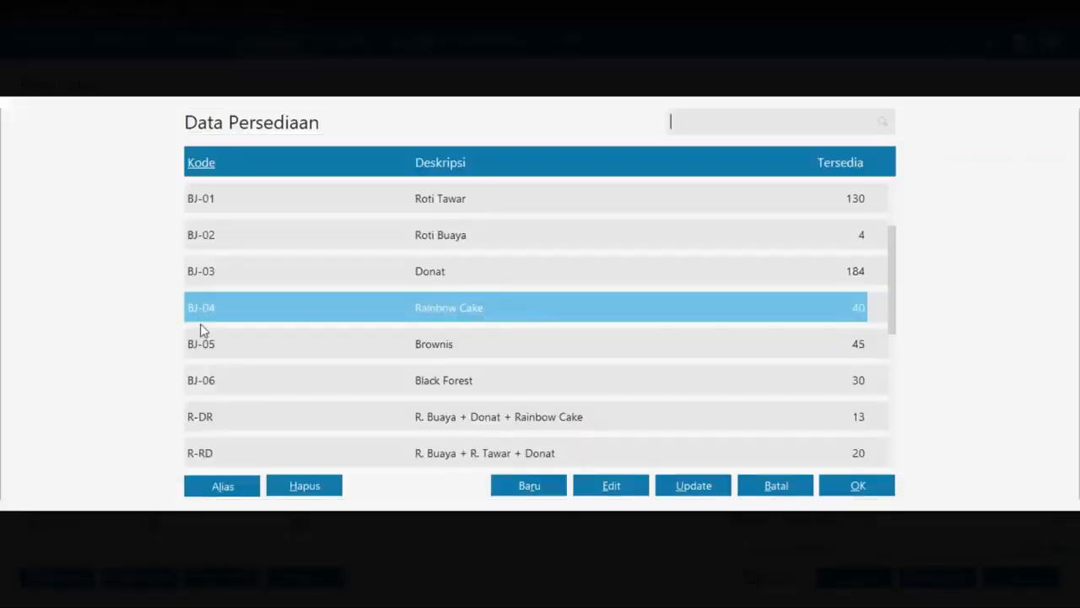
pyautogui.doubleClick(227, 204)
pyautogui.hotkey('alt', 'Tab')
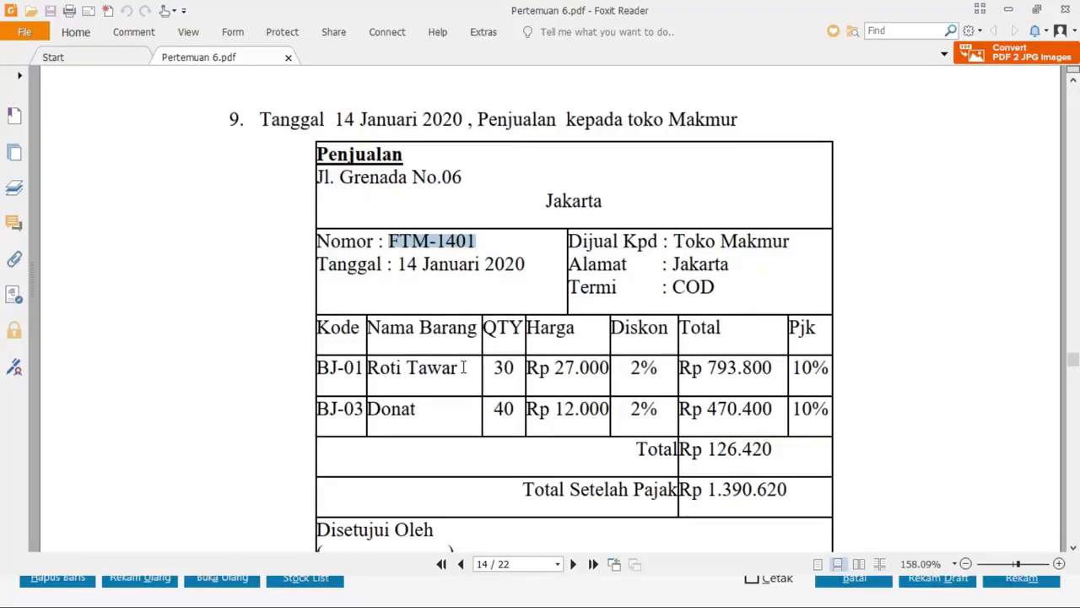
pyautogui.hotkey('alt', 'Tab')
pyautogui.write('30')
pyautogui.press('Return')
# - Give the Roti Tawar line a 2% discount and the PPN tax, and complete the line
pyautogui.hotkey('alt', 'Tab')
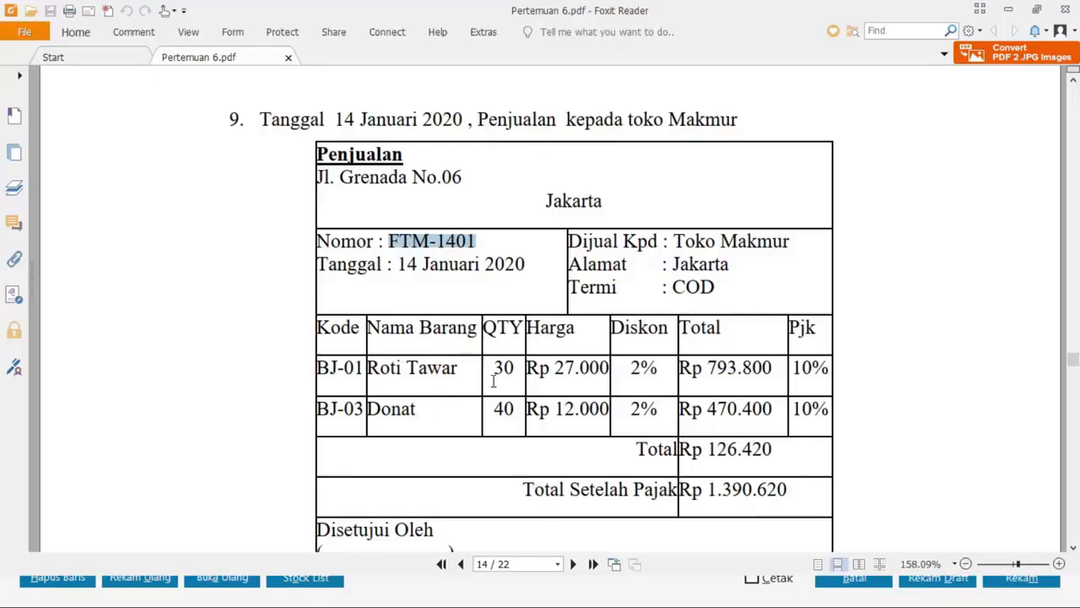
pyautogui.hotkey('alt', 'Tab')
pyautogui.press('Return')
pyautogui.write('2')
pyautogui.press('Return')
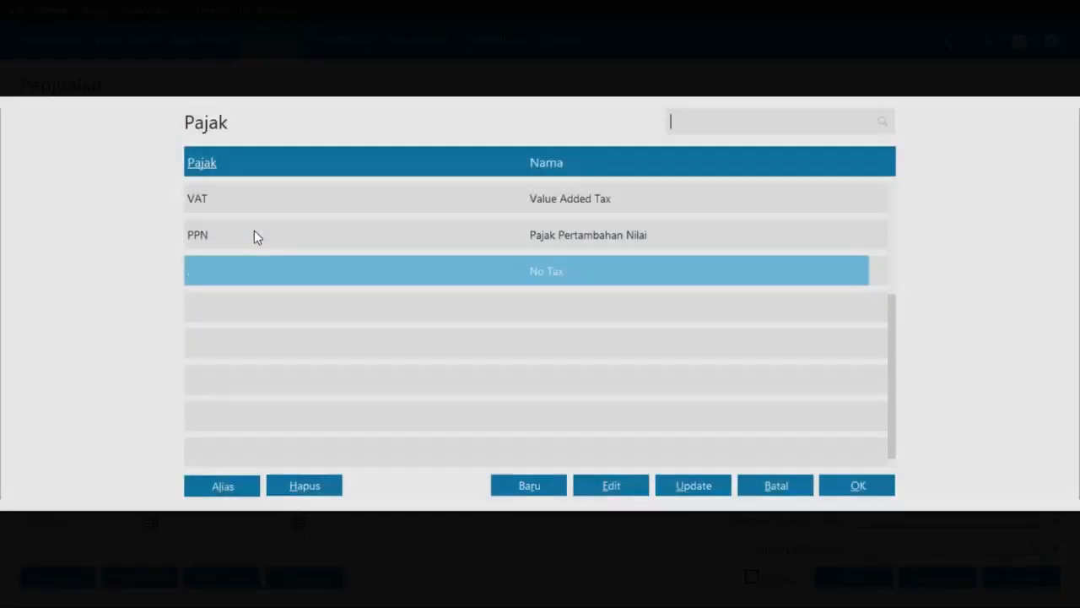
pyautogui.doubleClick(249, 234)
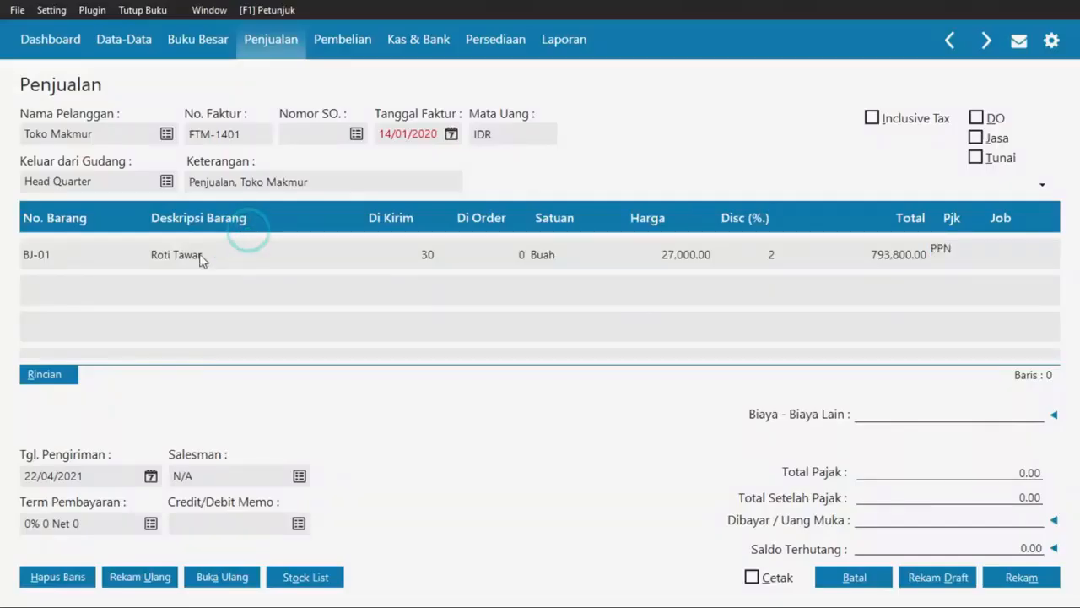
pyautogui.press('Tab')
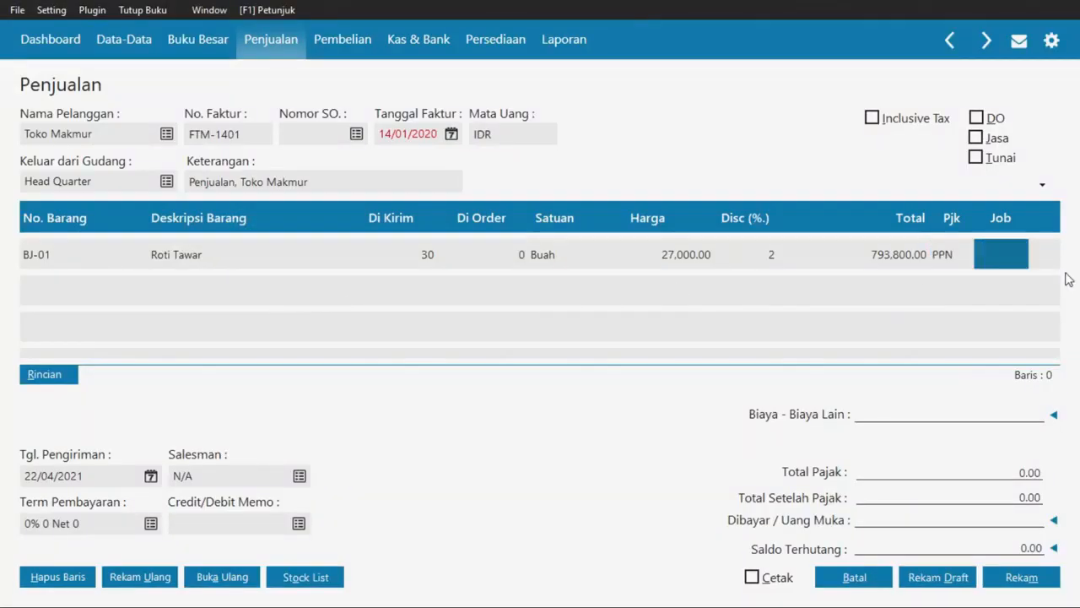
pyautogui.press('Tab')
pyautogui.press('Up')
pyautogui.doubleClick(95, 287)
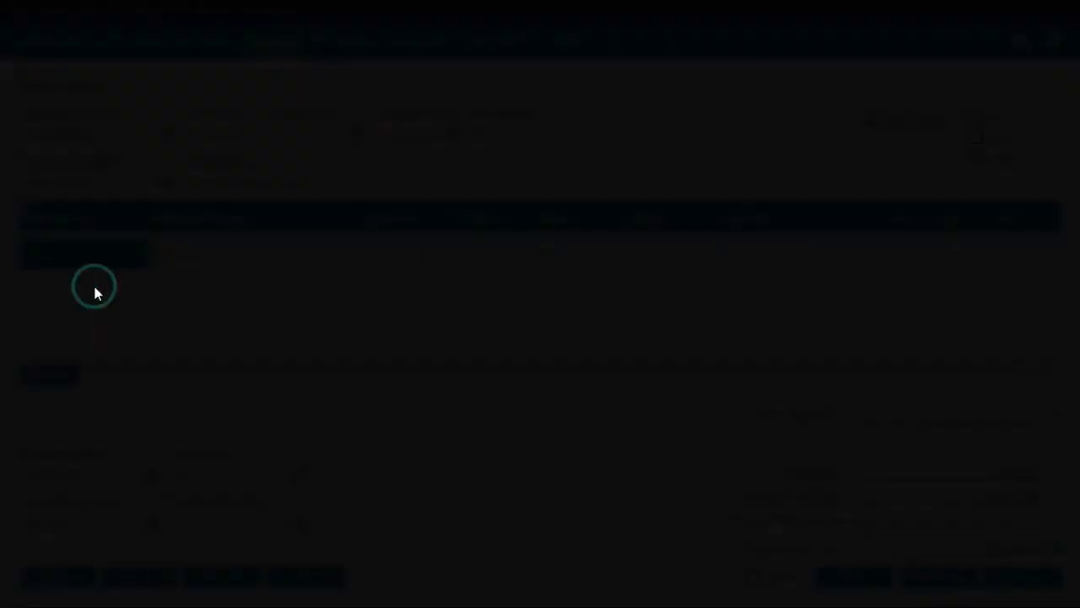
pyautogui.click(776, 489)
pyautogui.press('Tab')
pyautogui.press('Tab')
pyautogui.press('Tab')
pyautogui.press('Tab')
pyautogui.press('Tab')
pyautogui.press('Tab')
pyautogui.press('Tab')
pyautogui.press('Tab')
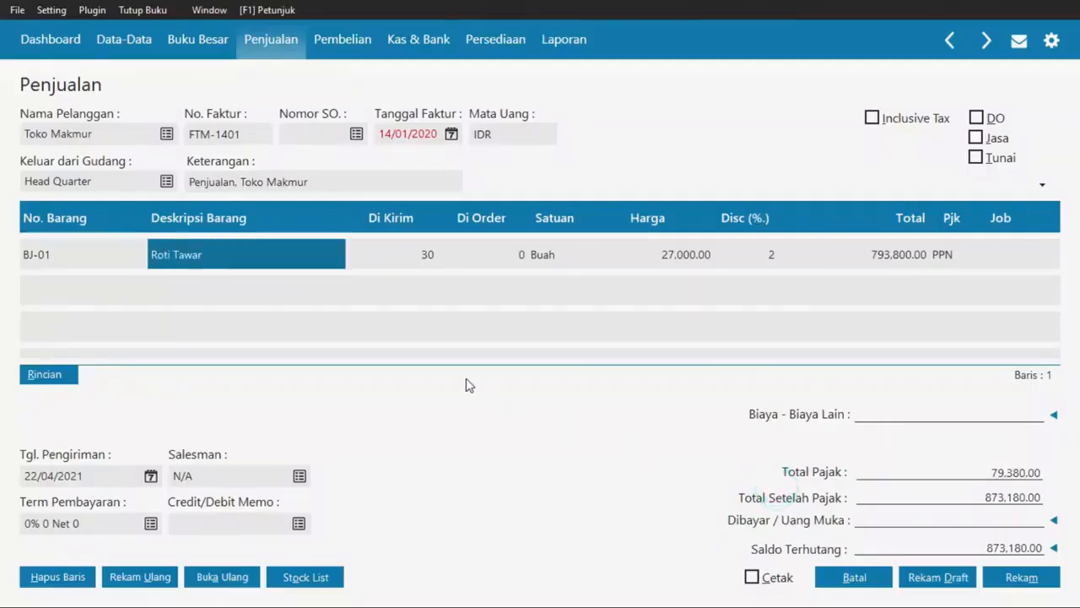
# - Start a second invoice line below Roti Tawar and choose item BJ-03 Donat for it
pyautogui.click(86, 271)
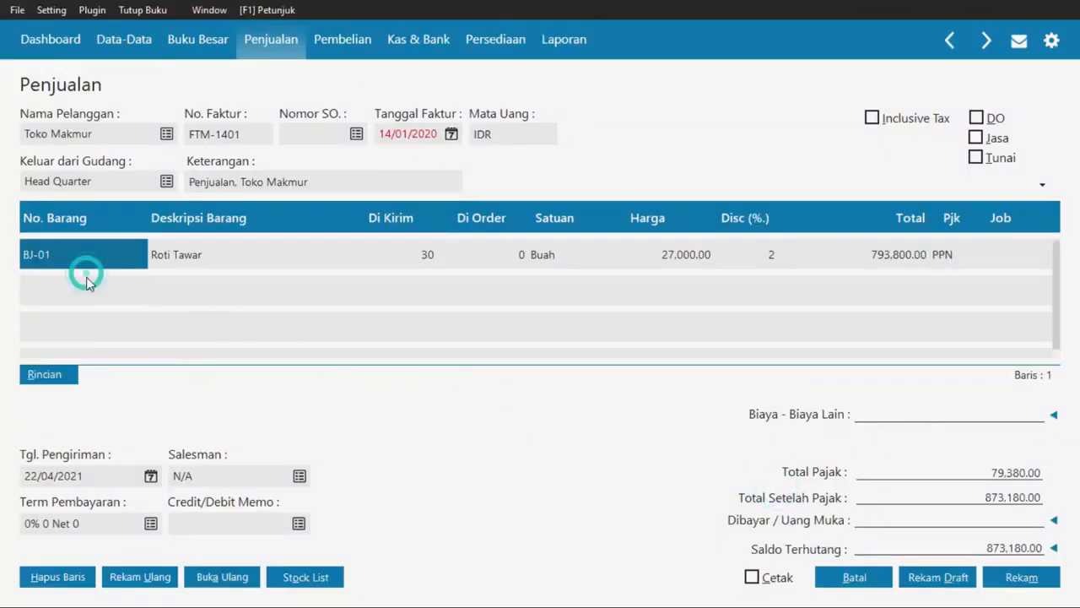
pyautogui.press('Tab')
pyautogui.press('Tab')
pyautogui.press('Tab')
pyautogui.press('Tab')
pyautogui.press('Tab')
pyautogui.press('Tab')
pyautogui.press('Tab')
pyautogui.press('Tab')
pyautogui.press('Tab')
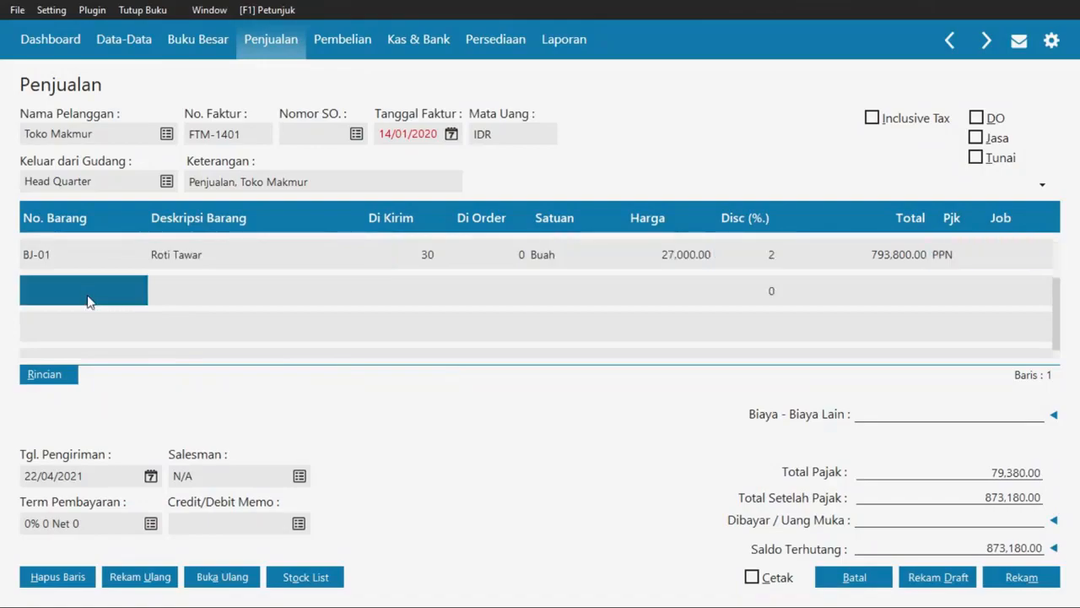
pyautogui.doubleClick(85, 293)
pyautogui.hotkey('alt', 'Tab')
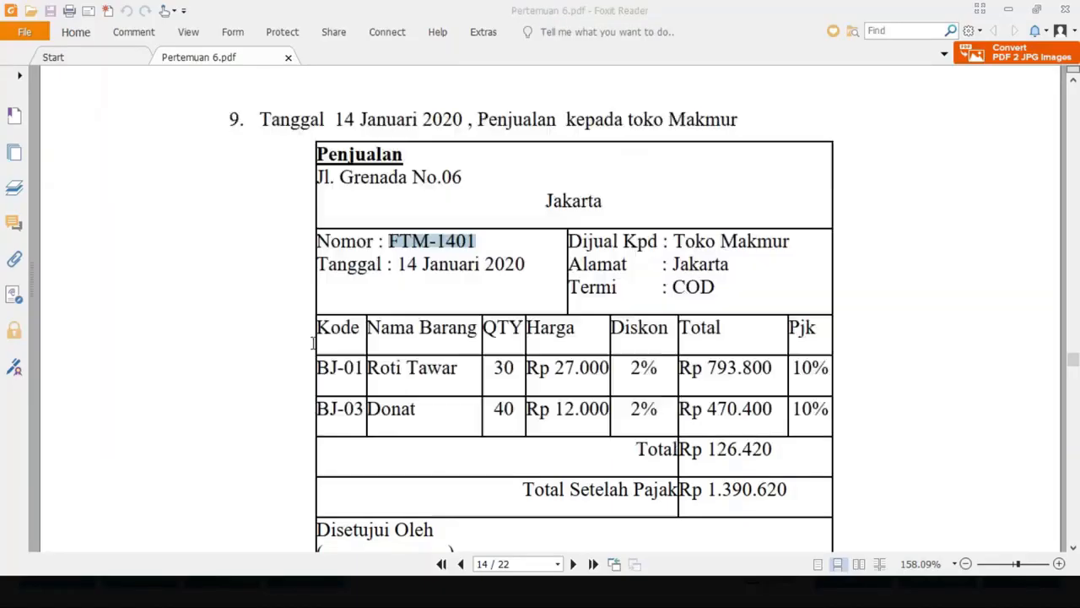
pyautogui.hotkey('alt', 'Tab')
pyautogui.doubleClick(234, 270)
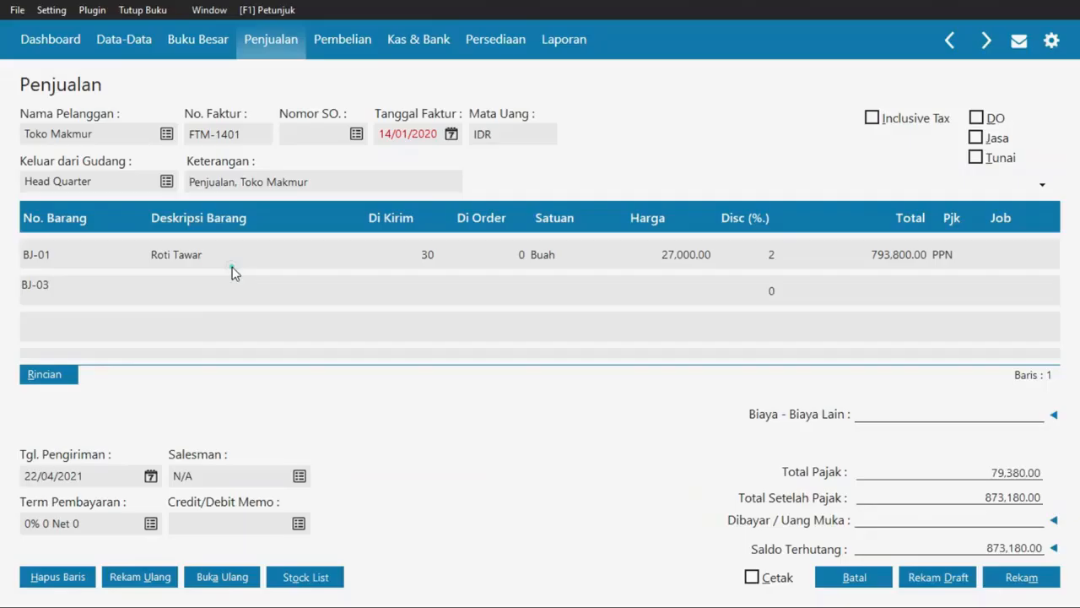
# - Set the Donat line's delivered quantity to 40, its discount to 2% and its tax to PPN
pyautogui.click(393, 297)
pyautogui.hotkey('alt', 'Tab')
pyautogui.hotkey('alt', 'Tab')
pyautogui.write('40')
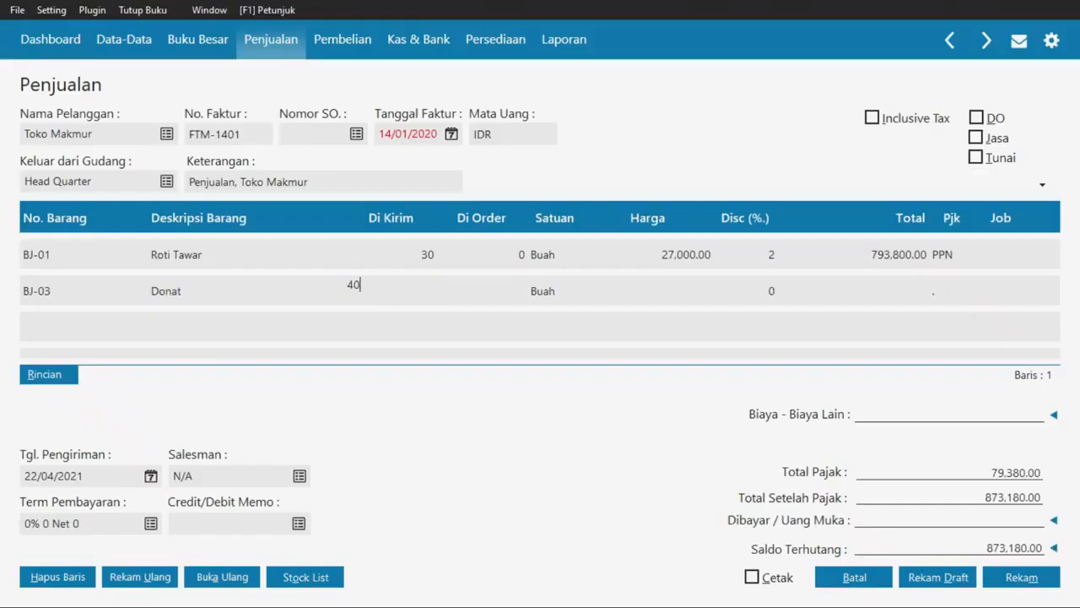
pyautogui.press('Tab')
pyautogui.click(759, 292)
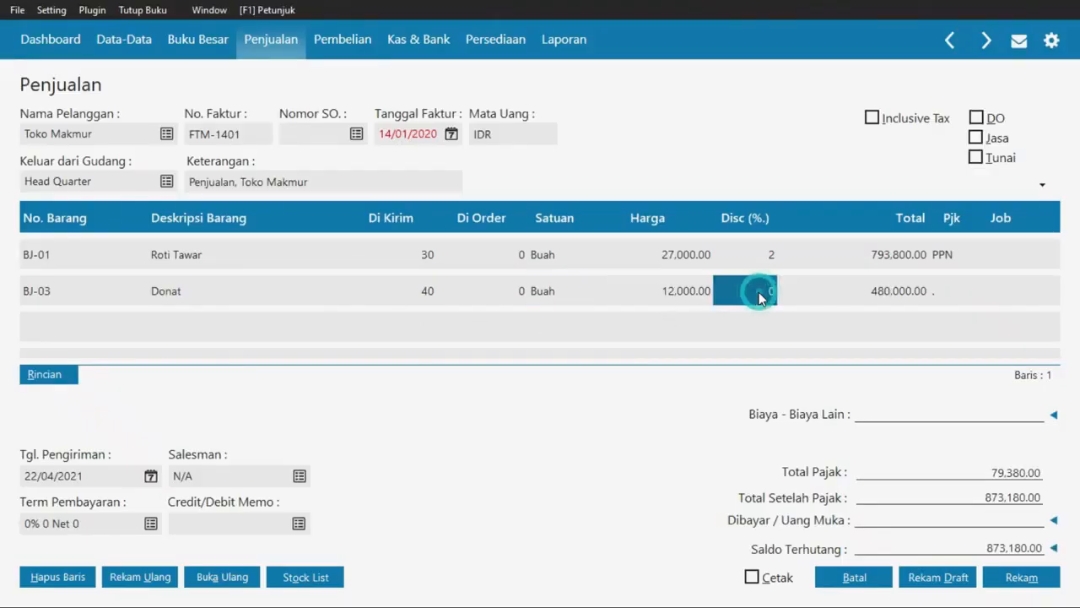
pyautogui.hotkey('alt', 'Tab')
pyautogui.hotkey('alt', 'Tab')
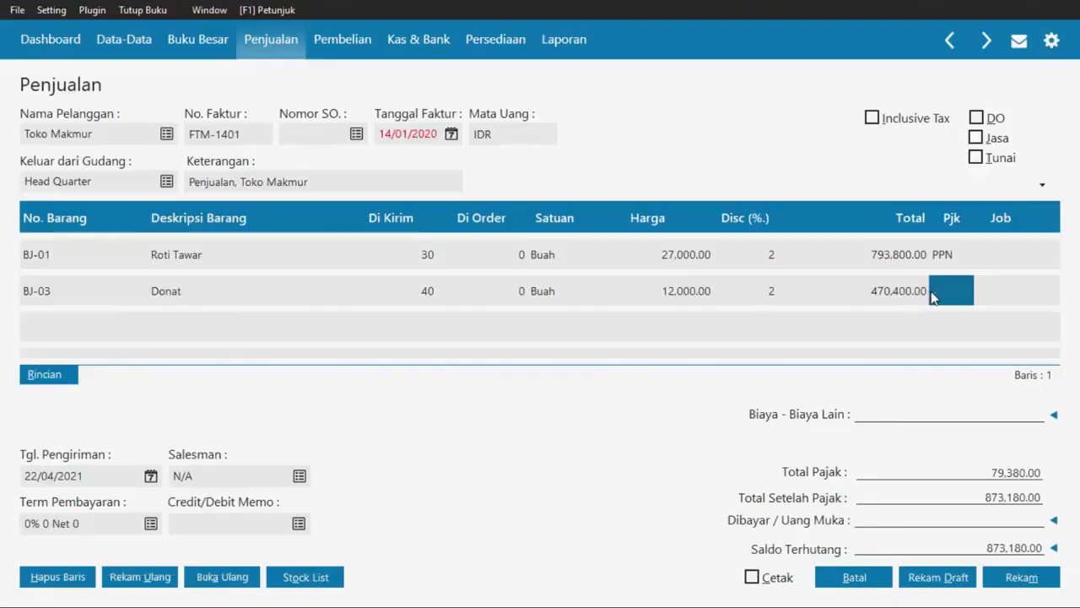
pyautogui.click(947, 290)
pyautogui.doubleClick(346, 234)
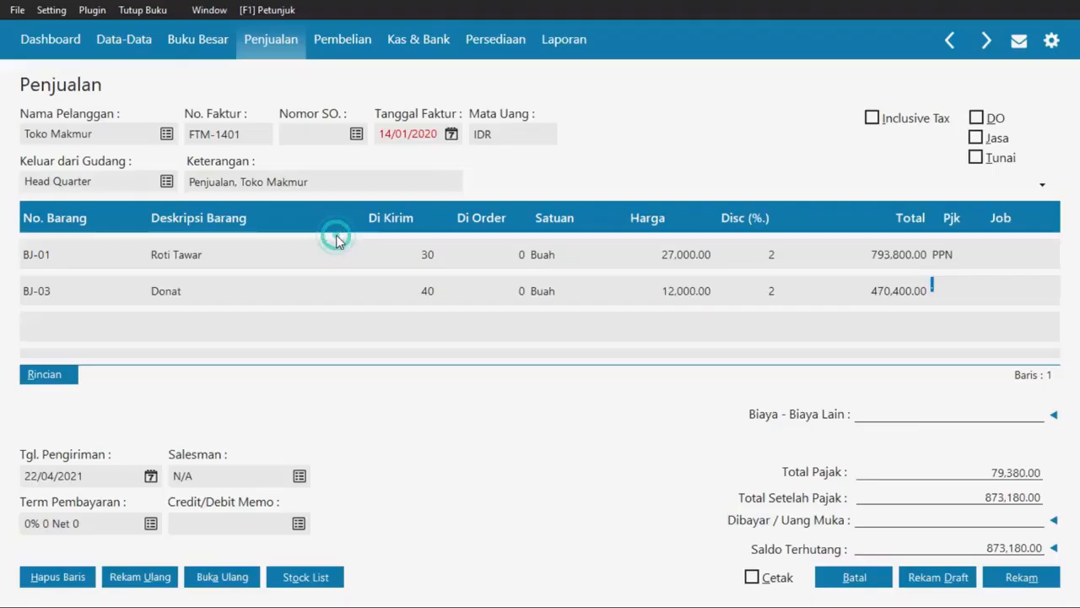
# - Check the shipping date in the PDF and set the invoice's delivery date to 14/01/2020
pyautogui.hotkey('alt', 'Tab')
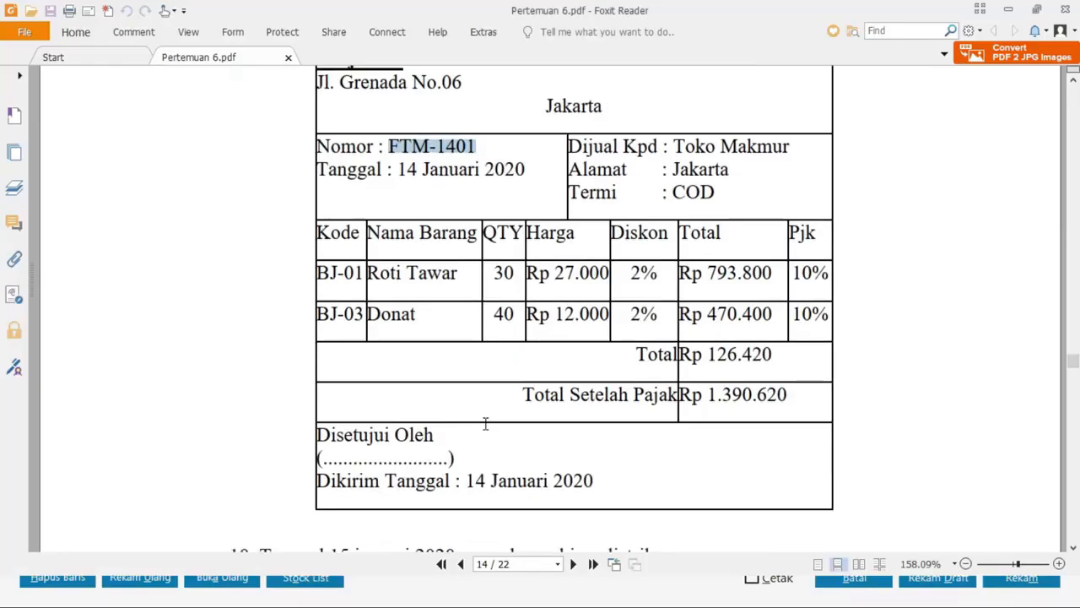
pyautogui.scroll(-1, 485, 425)
pyautogui.hotkey('alt', 'Tab')
pyautogui.click(107, 476)
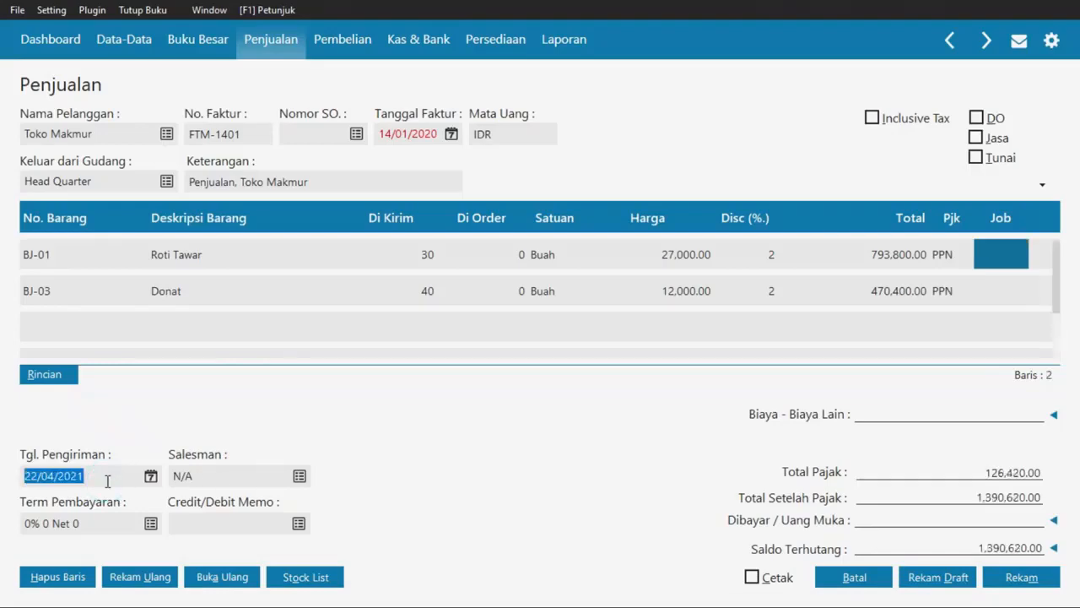
pyautogui.write('14/01/202')
# - Compare the Toko Makmur invoice's lines, tax and totals with the sale in the PDF
pyautogui.hotkey('alt', 'Tab')
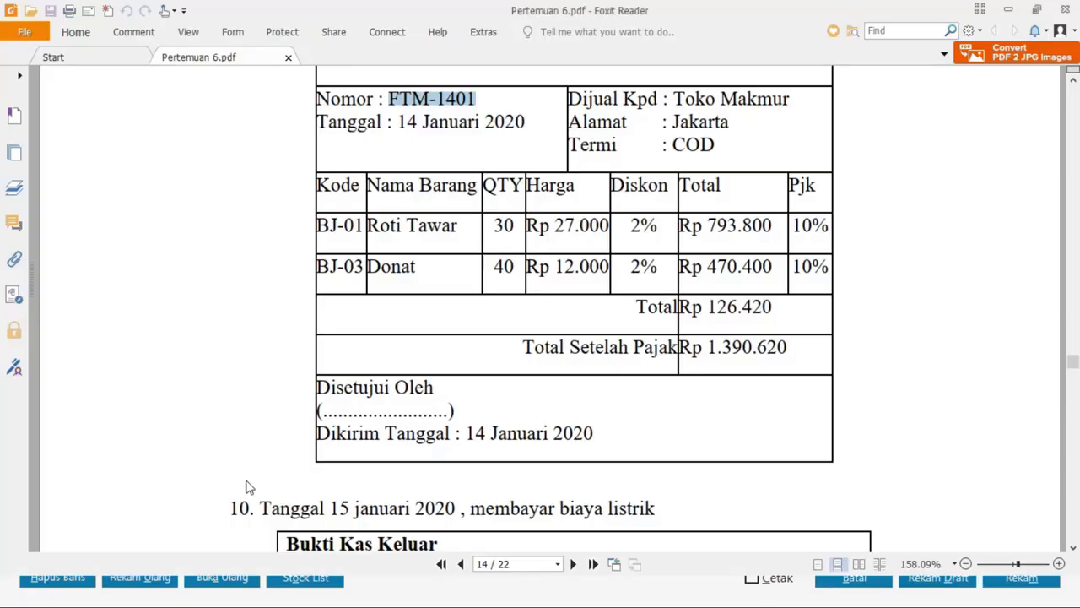
pyautogui.scroll(3, 311, 458)
pyautogui.hotkey('alt', 'Tab')
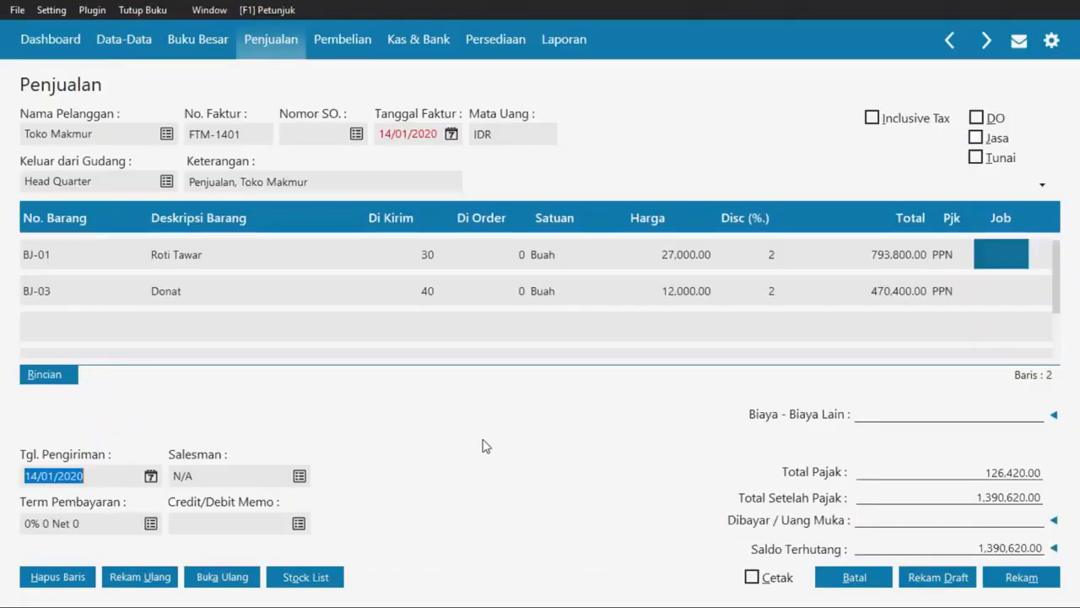
pyautogui.click(925, 290)
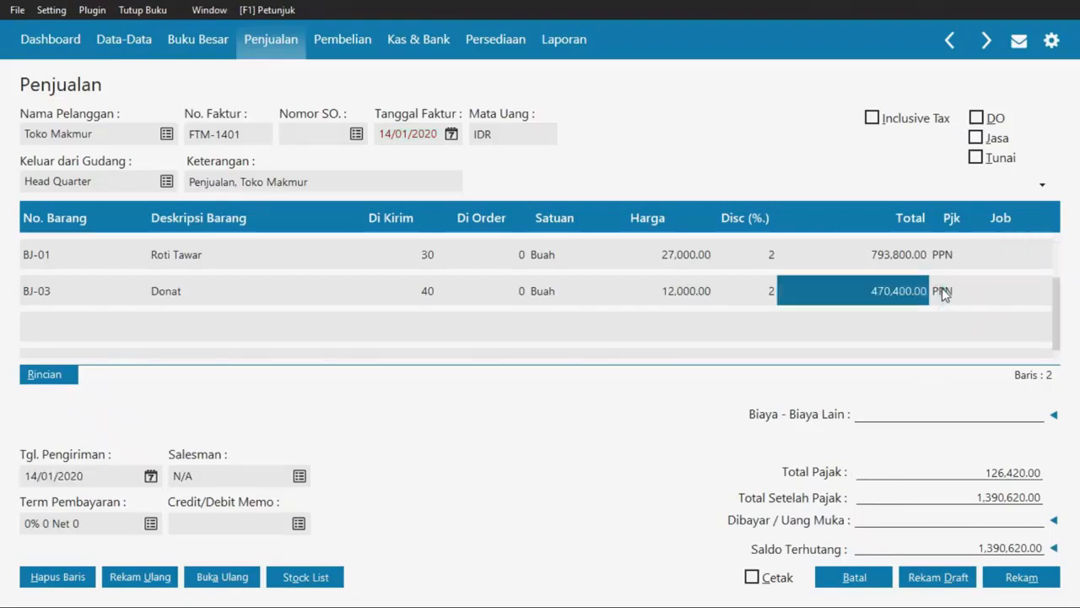
# - Recheck the Toko Makmur invoice's tax and grand total against the PDF and record the sales invoice
pyautogui.press('Tab')
pyautogui.press('Tab')
pyautogui.hotkey('alt', 'Tab')
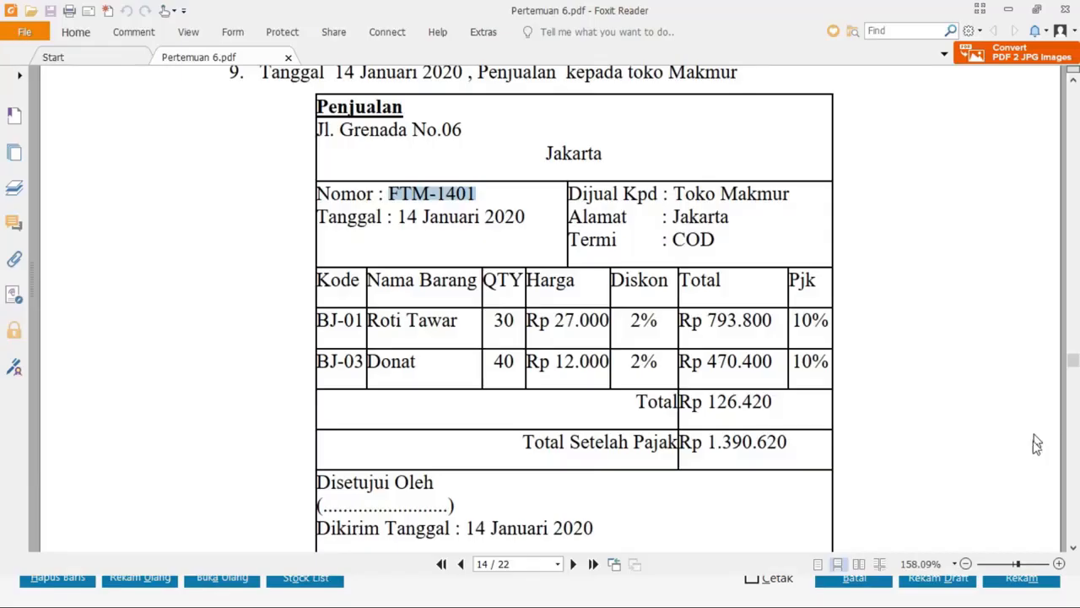
pyautogui.hotkey('alt', 'Tab')
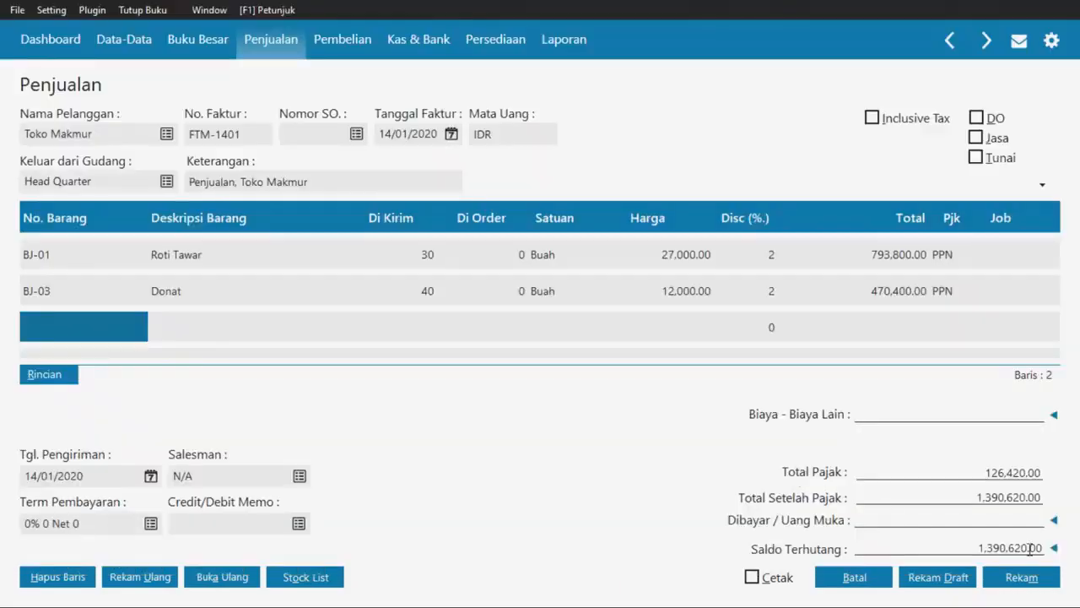
pyautogui.hotkey('alt', 'Tab')
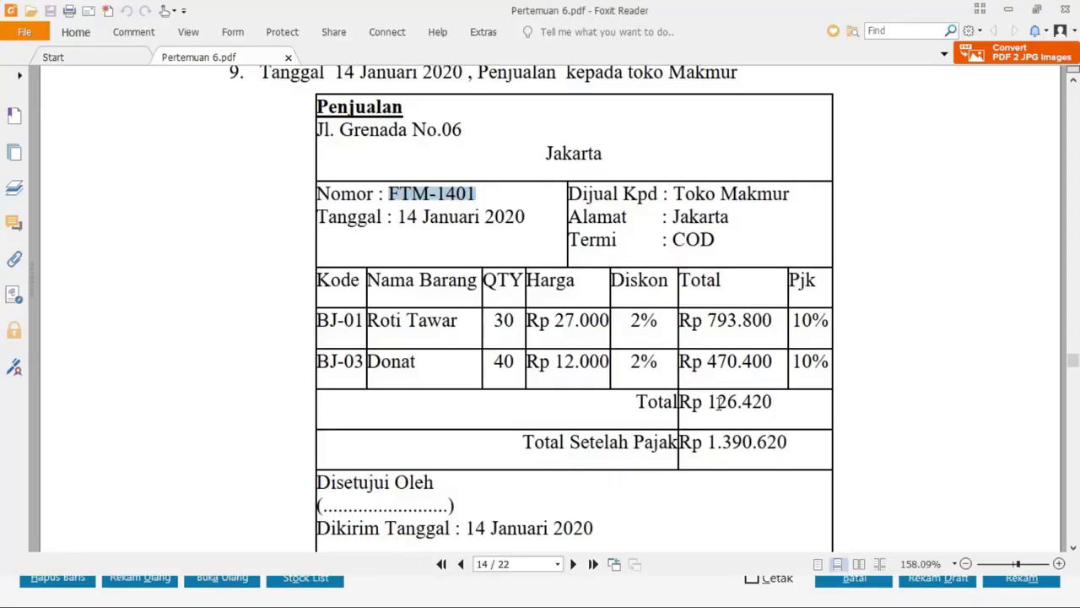
pyautogui.hotkey('alt', 'Tab')
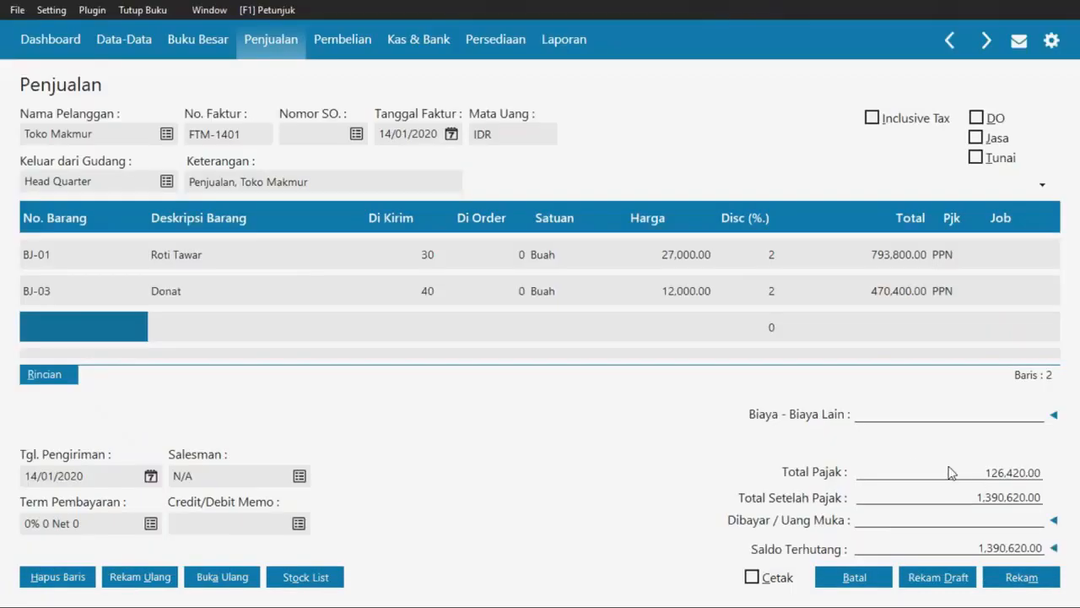
pyautogui.hotkey('alt', 'Tab')
pyautogui.scroll(-3, 622, 446)
pyautogui.scroll(3, 621, 447)
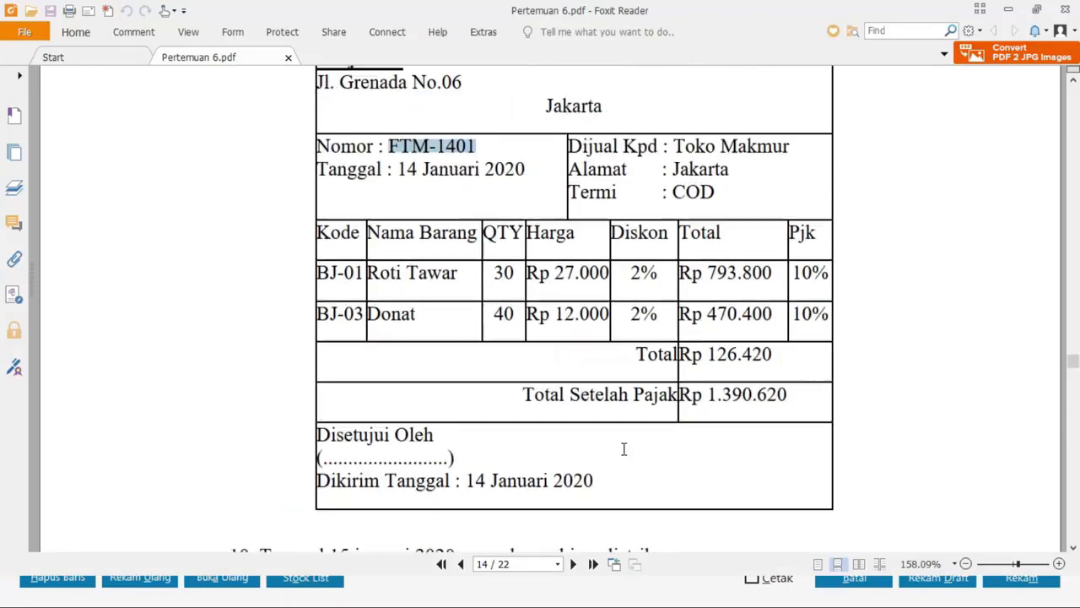
pyautogui.hotkey('alt', 'Tab')
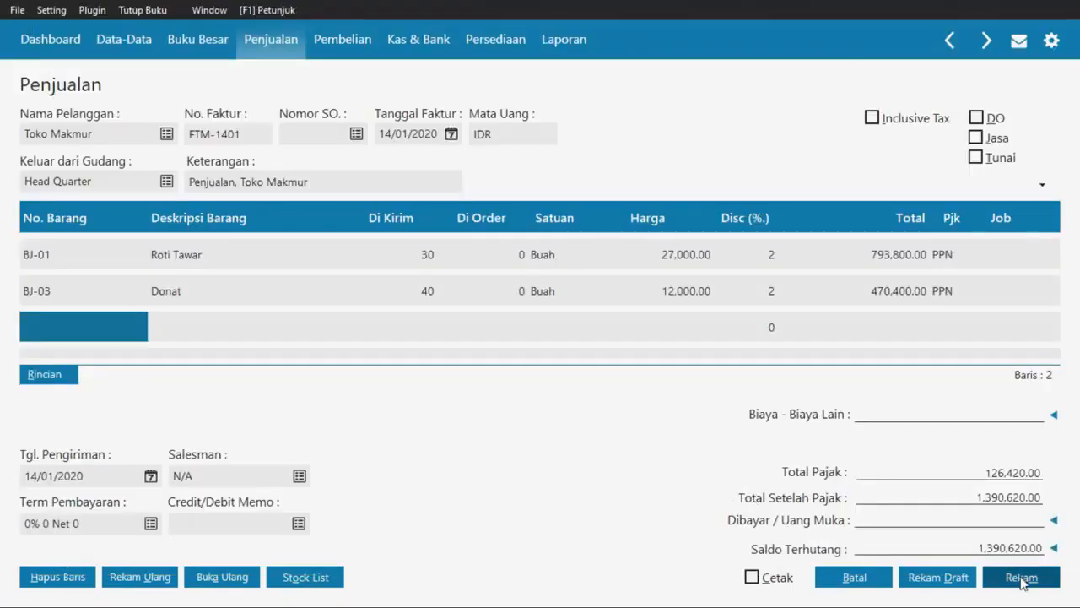
pyautogui.click(1021, 579)
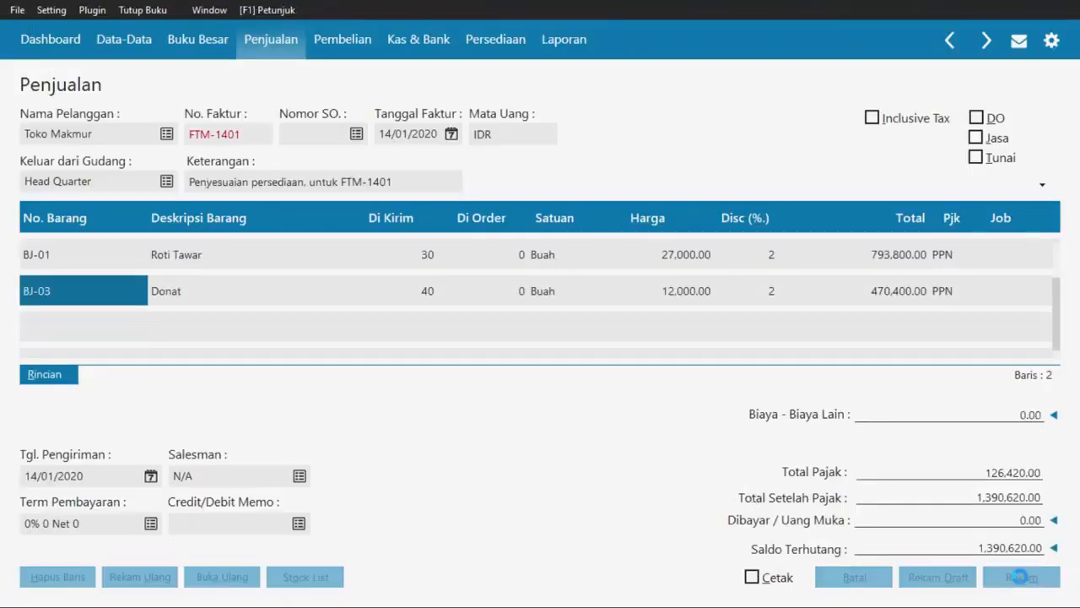
# - Find the 15 January electricity payment in the PDF and start a new Kas Keluar entry paid from the Kas account
pyautogui.hotkey('alt', 'Tab')
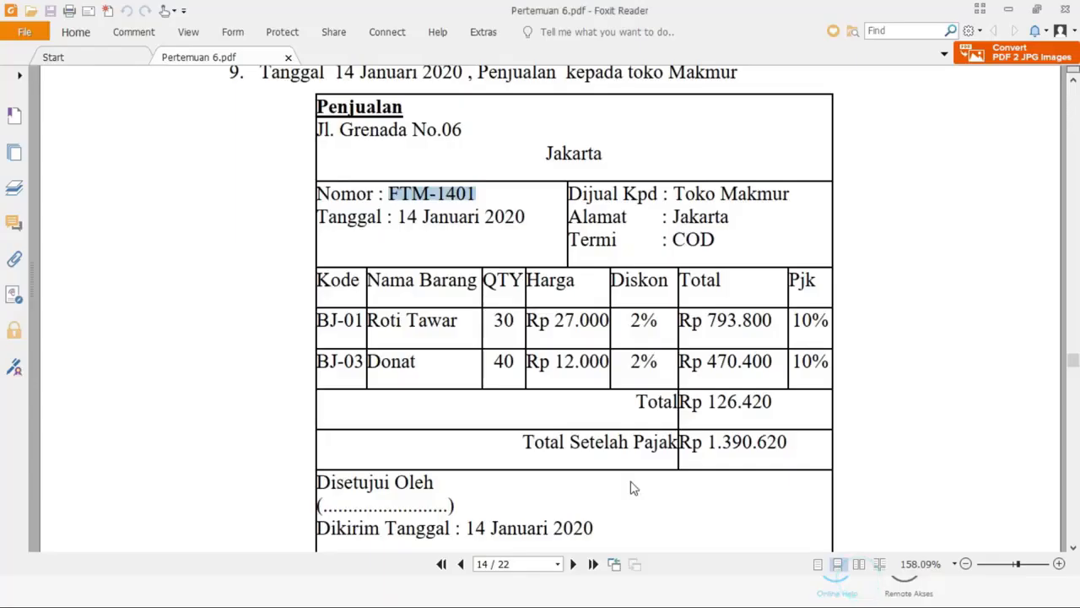
pyautogui.scroll(-3, 473, 438)
pyautogui.scroll(-3, 472, 439)
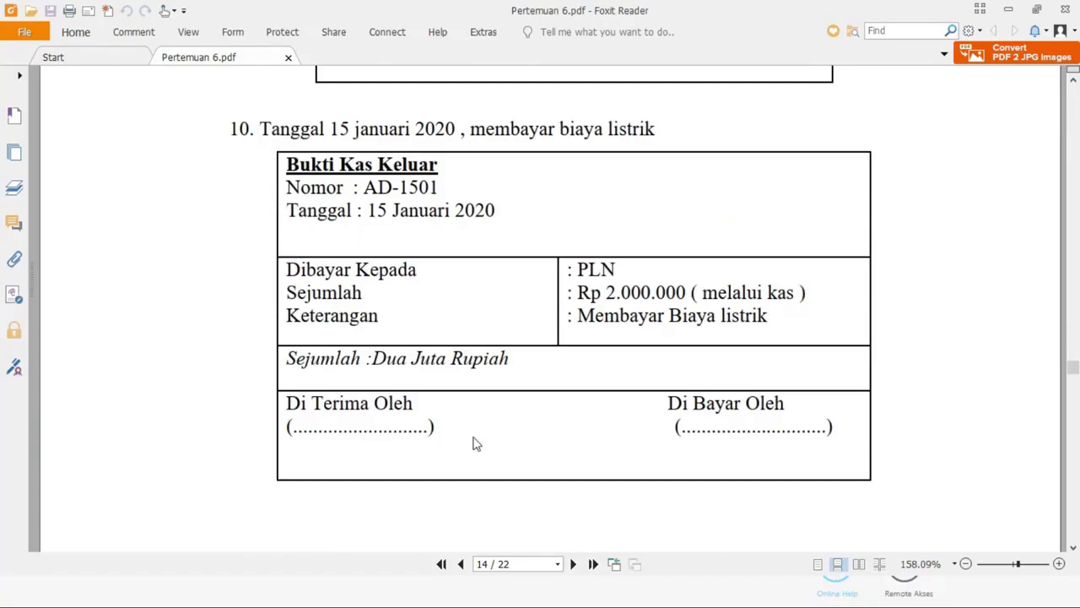
pyautogui.hotkey('alt', 'Tab')
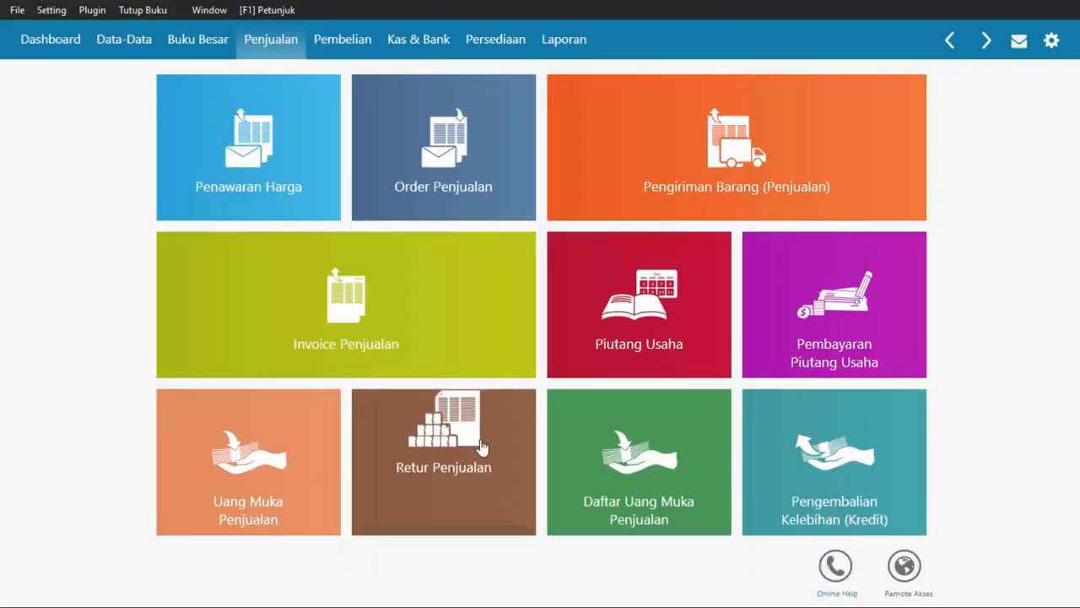
pyautogui.click(404, 49)
pyautogui.hotkey('alt', 'Tab')
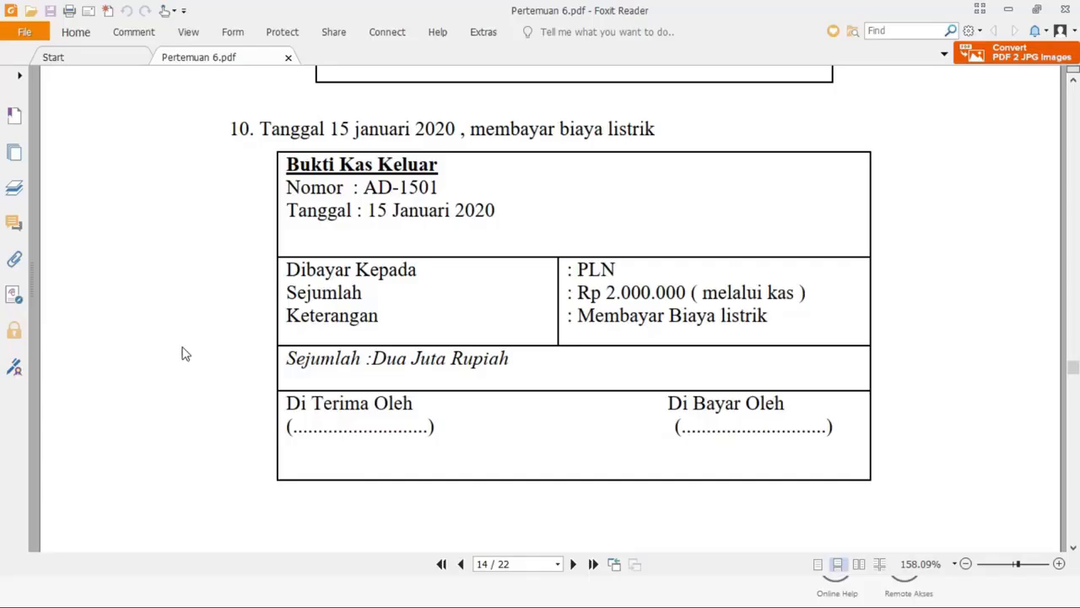
pyautogui.hotkey('alt', 'Tab')
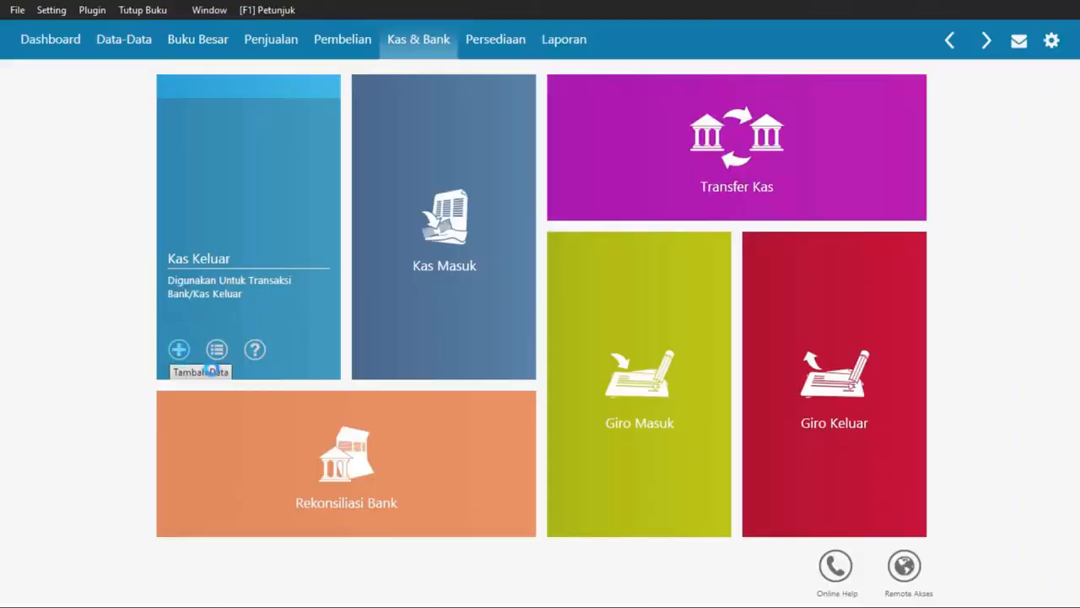
pyautogui.click(180, 348)
pyautogui.click(480, 121)
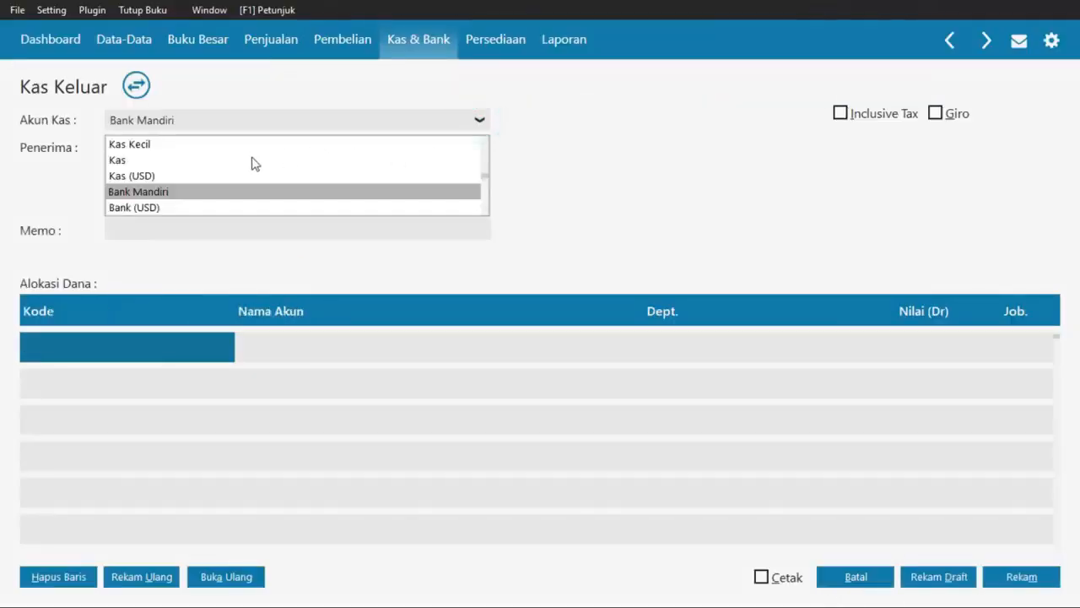
pyautogui.click(178, 160)
# - Look through the recipient name list for PLN and start a new name record
pyautogui.click(270, 149)
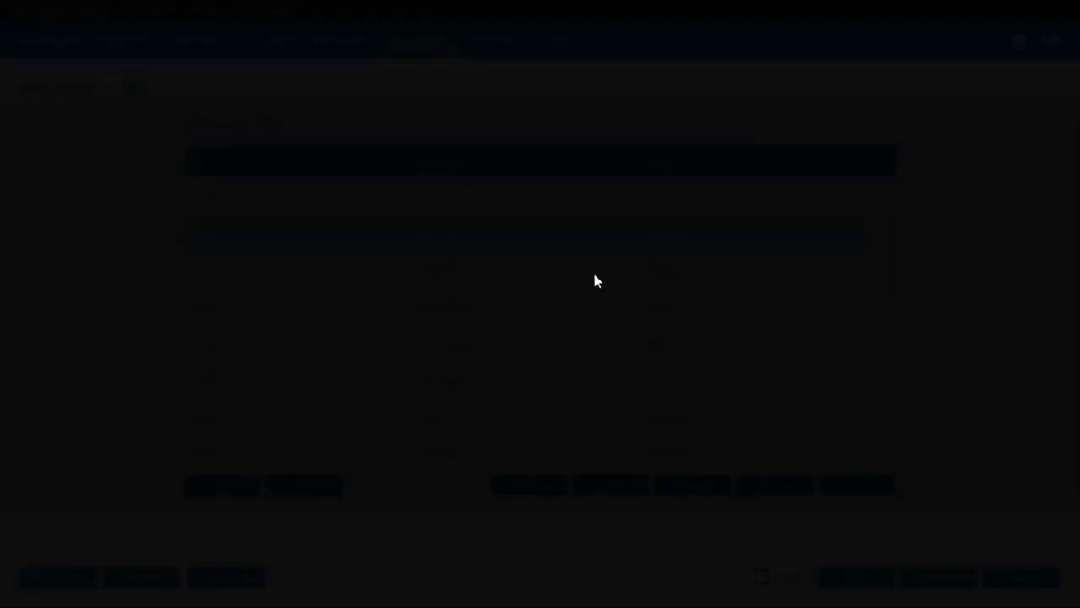
pyautogui.press('Down')
pyautogui.press('Down')
pyautogui.press('Down')
pyautogui.press('Down')
pyautogui.press('Down')
pyautogui.press('Down')
pyautogui.press('Down')
pyautogui.press('Down')
pyautogui.press('Down')
pyautogui.press('Down')
pyautogui.press('Down')
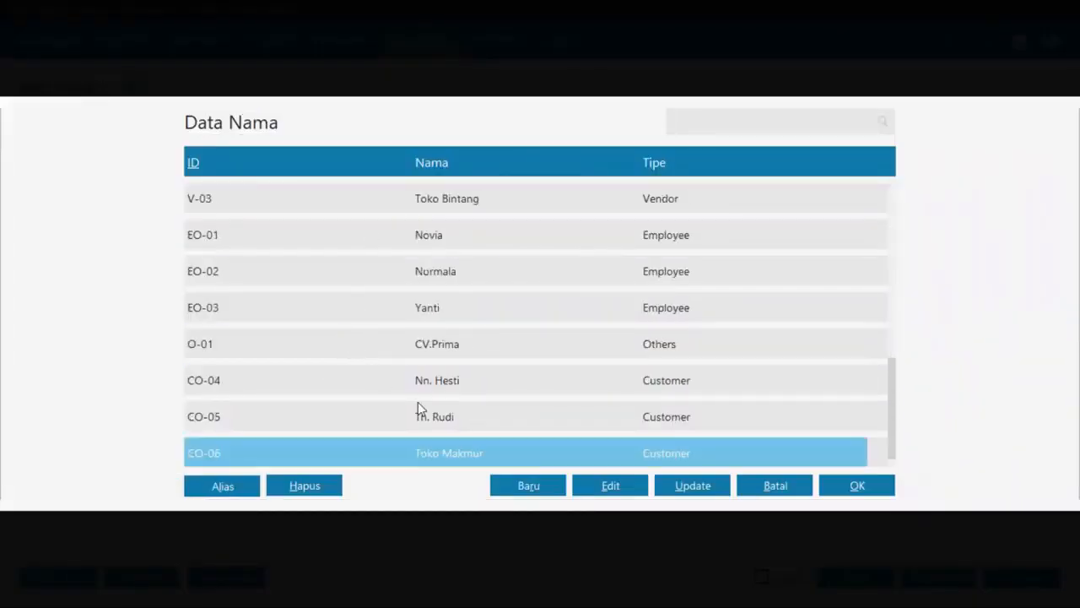
pyautogui.click(523, 486)
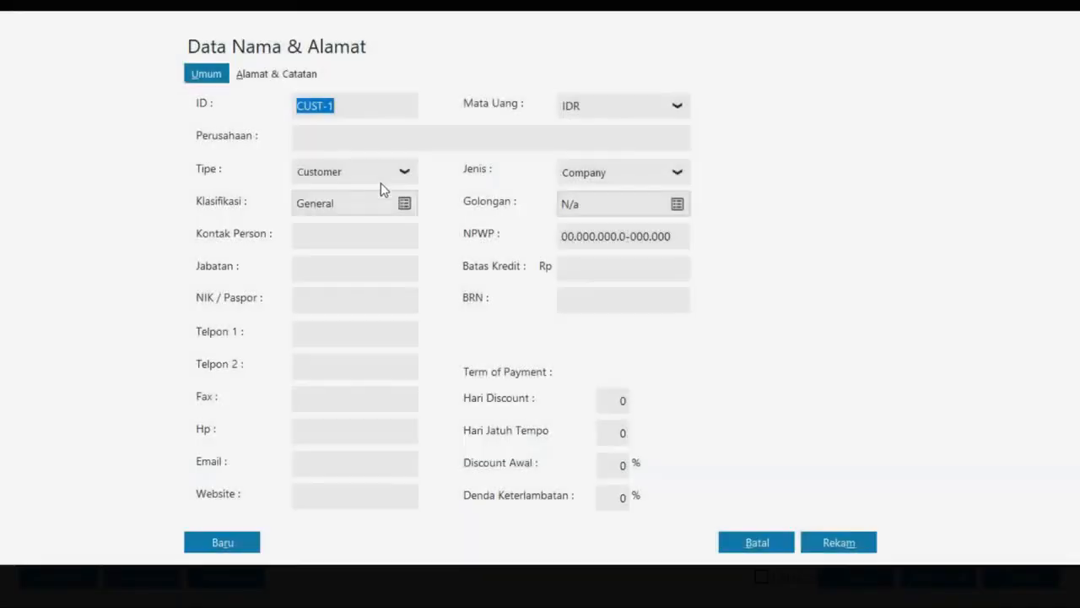
# - Save PLN as an Others-type name record with ID O-02 and choose it as the payment's recipient
pyautogui.click(404, 172)
pyautogui.click(363, 268)
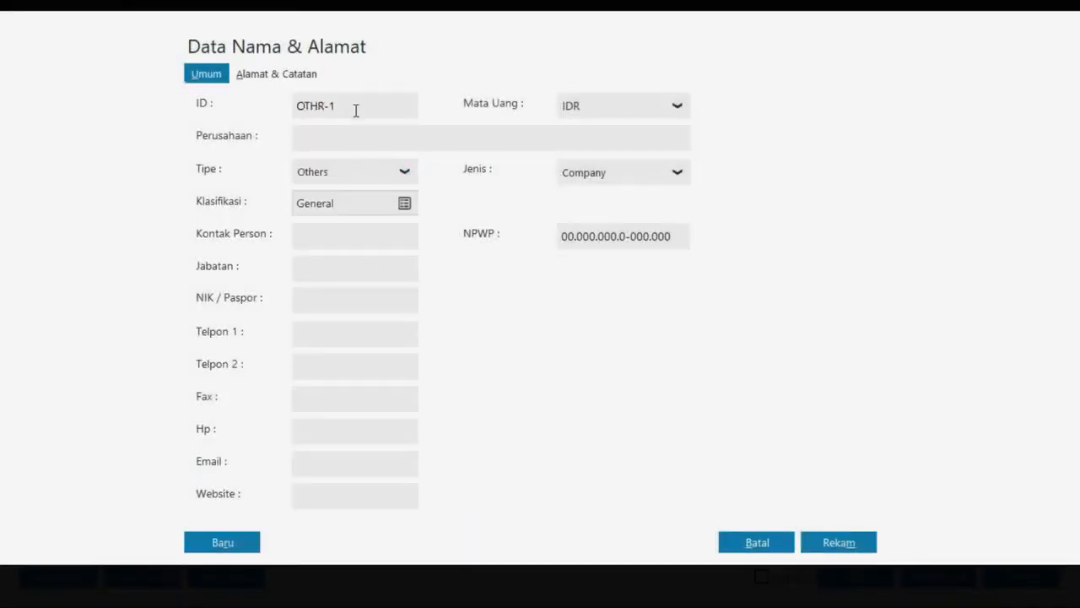
pyautogui.doubleClick(355, 108)
pyautogui.write('O-02')
pyautogui.click(834, 541)
pyautogui.click(757, 395)
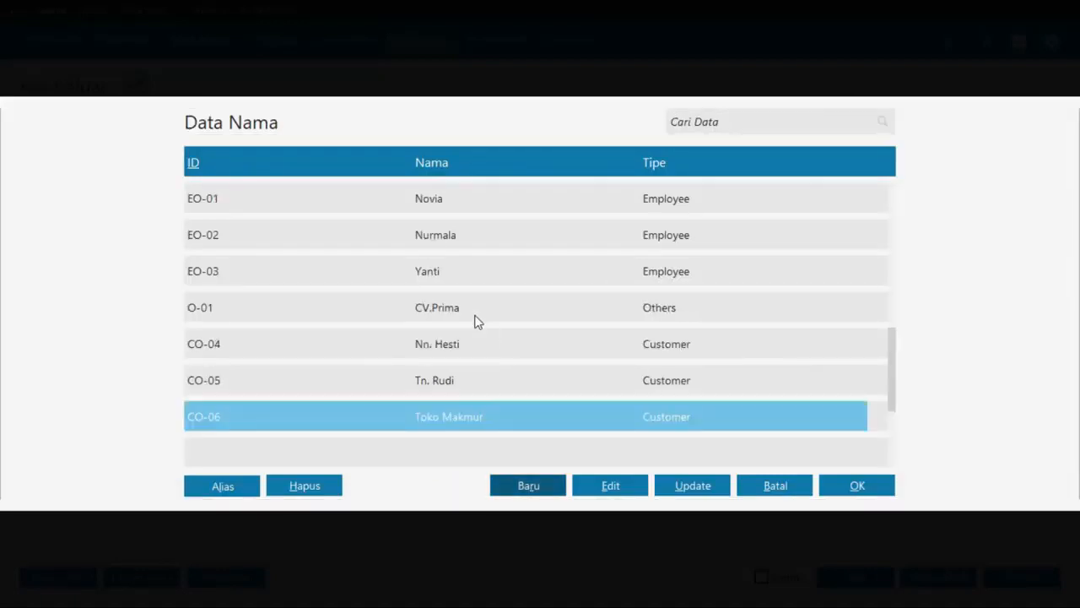
pyautogui.doubleClick(463, 418)
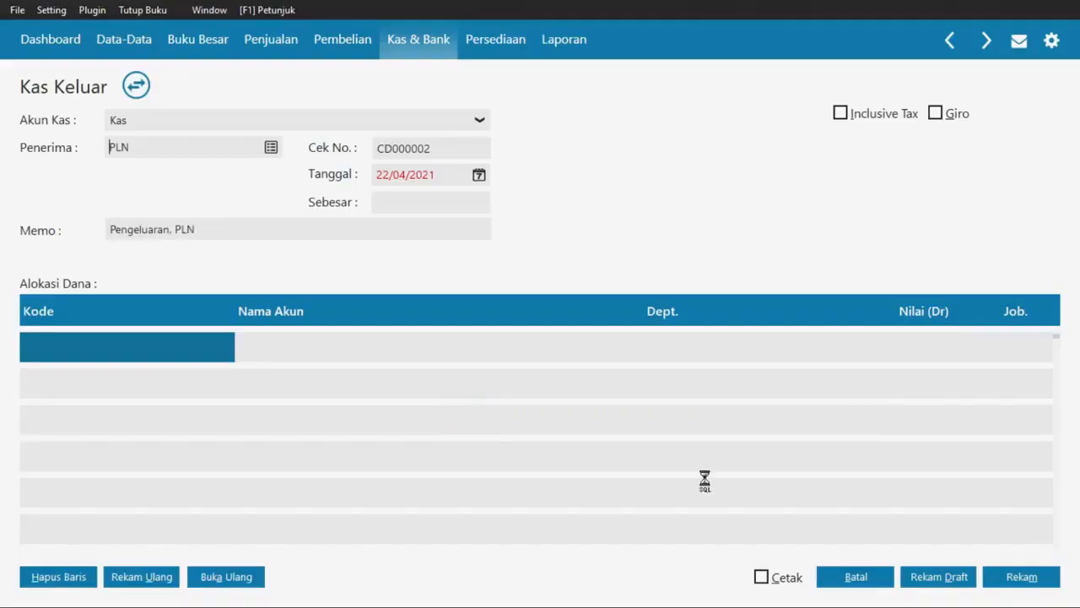
# - Copy the voucher number AD-1501 from the PDF into the payment's Cek No. and set its date to 15/01/2020
pyautogui.hotkey('alt', 'Tab')
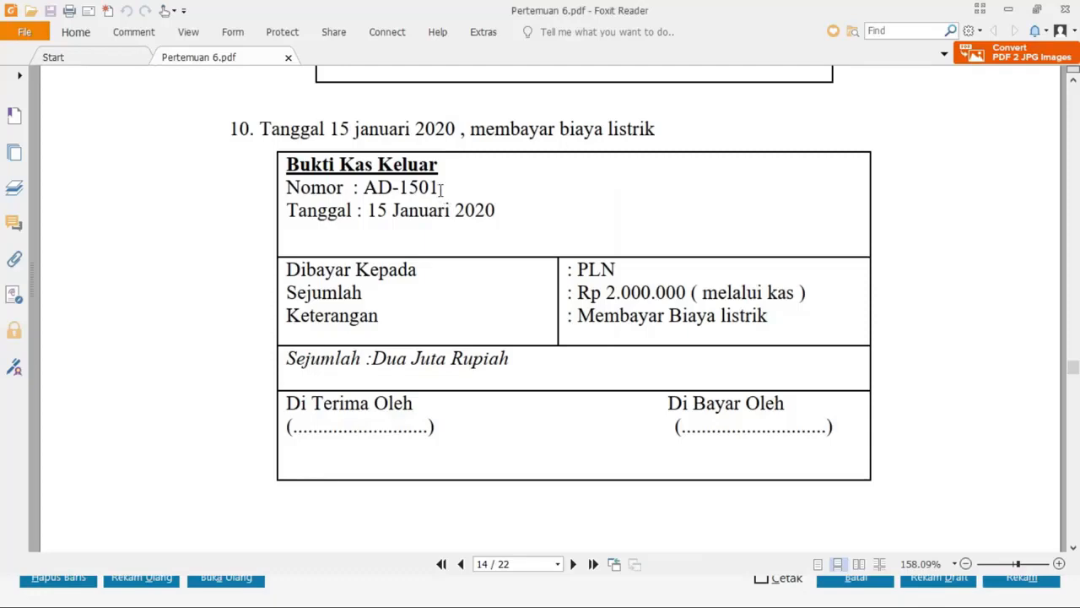
pyautogui.moveTo(440, 187); pyautogui.dragTo(364, 187)
pyautogui.hotkey('alt', 'Tab')
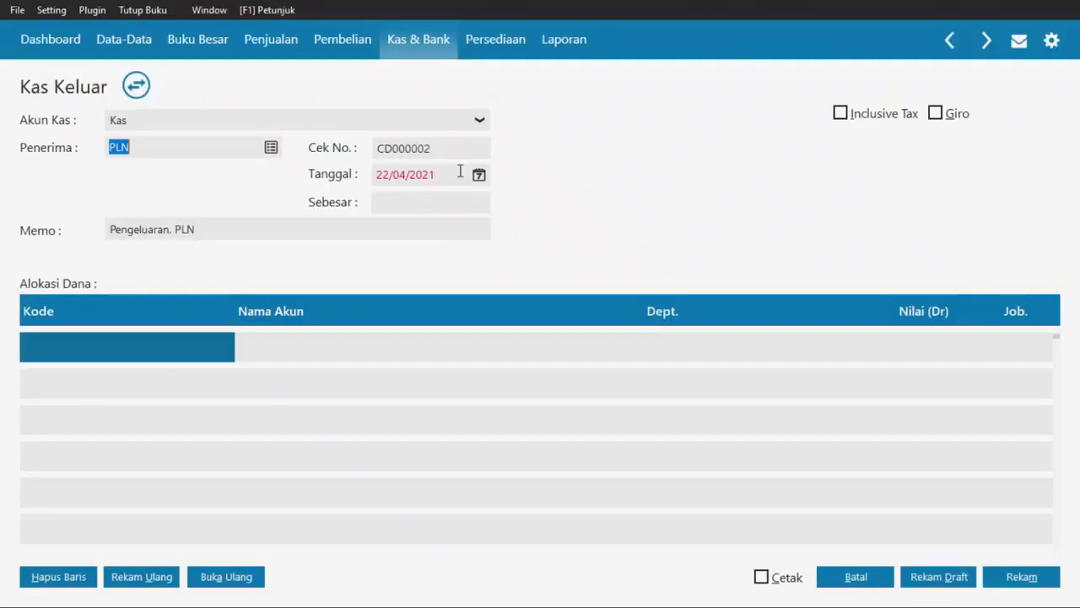
pyautogui.click(446, 151)
pyautogui.hotkey('alt', 'Tab')
pyautogui.hotkey('ctrl', 'c')
pyautogui.hotkey('alt', 'Tab')
pyautogui.hotkey('ctrl', 'v')
pyautogui.click(421, 174)
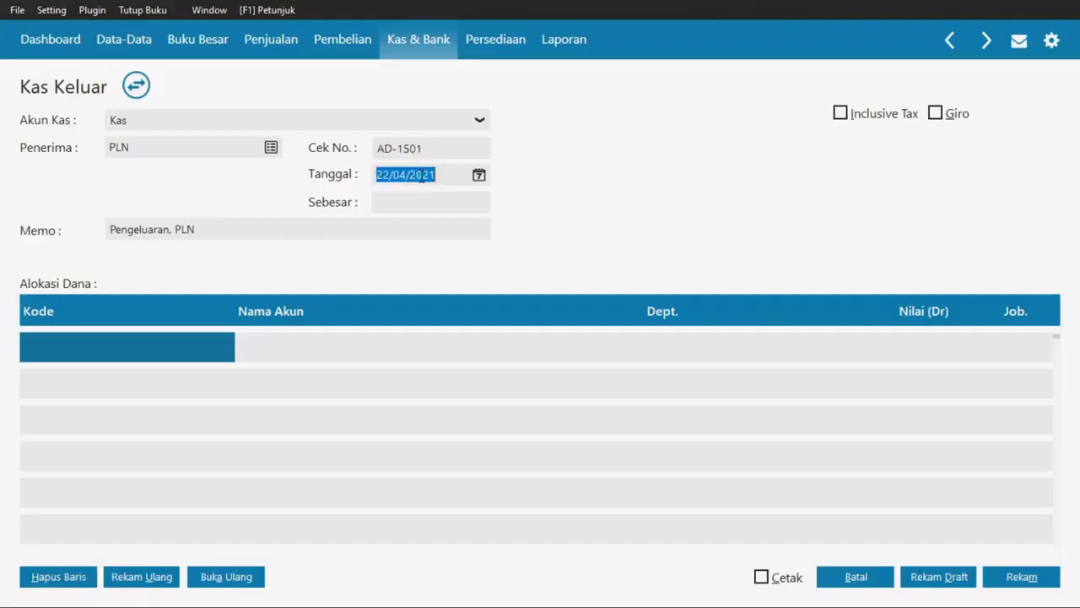
pyautogui.write('15/01/2')
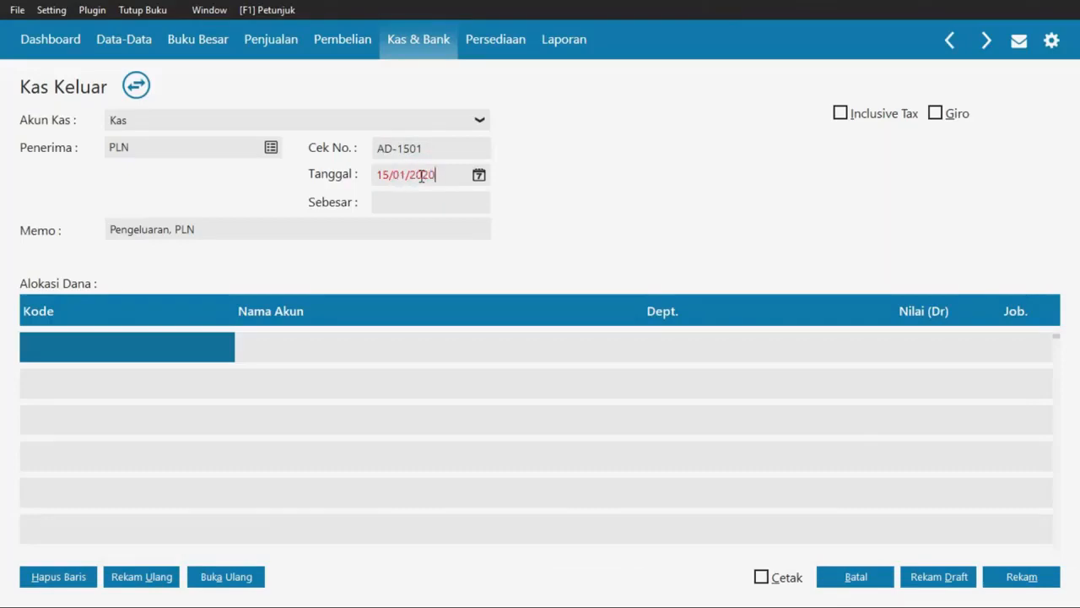
# - Allocate the first line of the PLN payment to the Beban Listrik account
pyautogui.doubleClick(164, 351)
pyautogui.hotkey('alt', 'Tab')
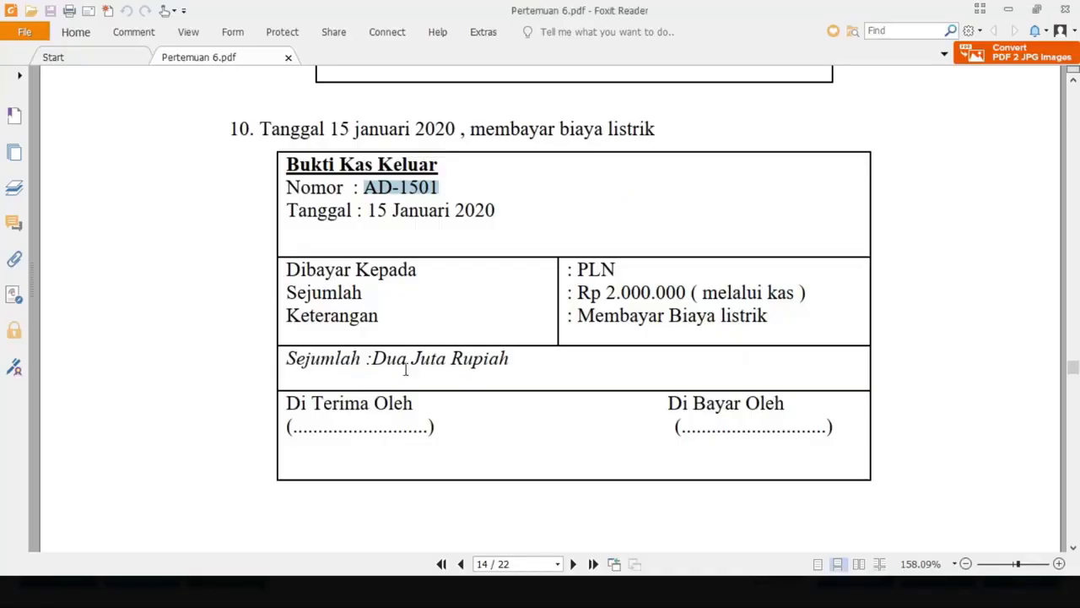
pyautogui.hotkey('alt', 'Tab')
pyautogui.press('Down')
pyautogui.press('Down')
pyautogui.press('Down')
pyautogui.press('Down')
pyautogui.press('Down')
pyautogui.press('Down')
pyautogui.press('Down')
pyautogui.press('Down')
pyautogui.press('Down')
pyautogui.press('Down')
pyautogui.press('Down')
pyautogui.press('Down')
pyautogui.press('Down')
pyautogui.press('Down')
pyautogui.press('Down')
pyautogui.press('Down')
pyautogui.press('Down')
pyautogui.press('Down')
pyautogui.press('Down')
pyautogui.press('Down')
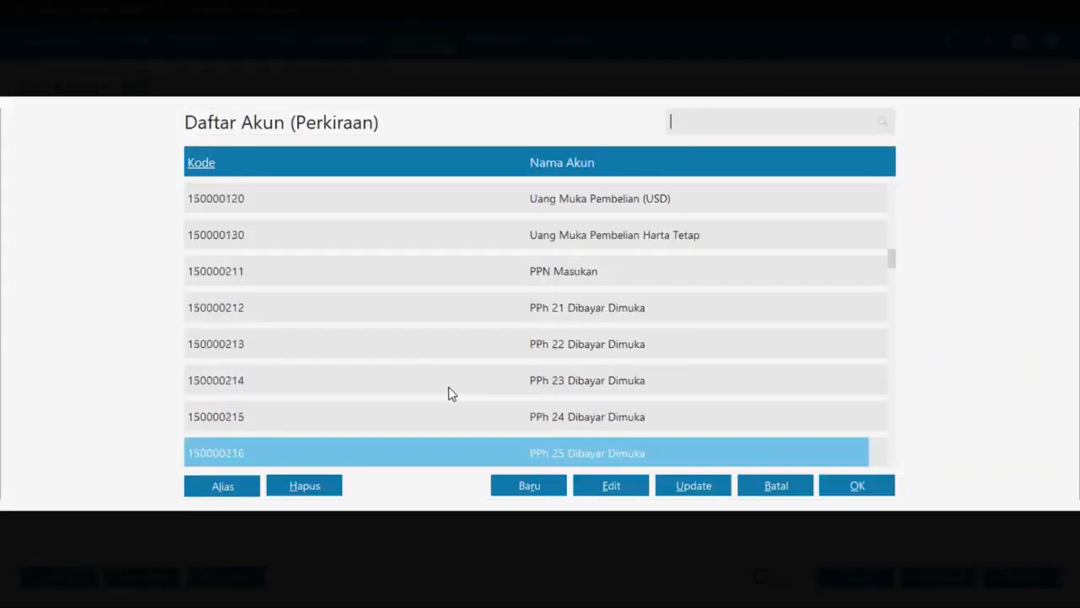
pyautogui.press('Down')
pyautogui.press('Down')
pyautogui.press('Down')
pyautogui.press('Down')
pyautogui.press('Down')
pyautogui.press('Down')
pyautogui.press('Down')
pyautogui.press('Down')
pyautogui.press('Down')
pyautogui.press('Down')
pyautogui.press('Down')
pyautogui.press('Down')
pyautogui.press('Down')
pyautogui.press('Down')
pyautogui.press('Down')
pyautogui.press('Down')
pyautogui.press('Down')
pyautogui.press('Down')
pyautogui.press('Down')
pyautogui.press('Down')
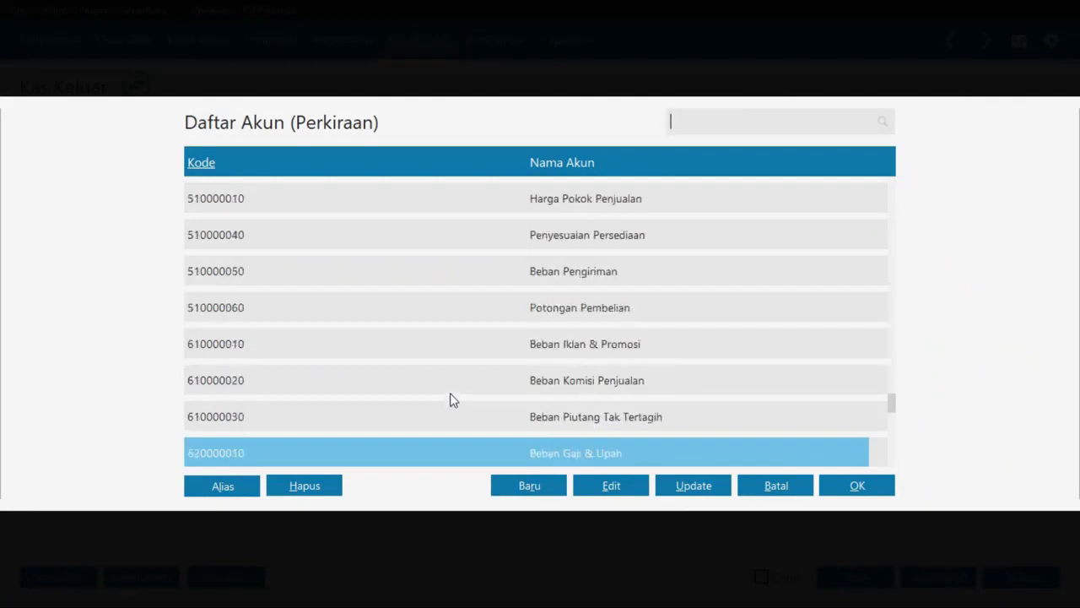
pyautogui.press('Down')
pyautogui.press('Down')
pyautogui.press('Down')
pyautogui.press('Down')
pyautogui.press('Down')
pyautogui.press('Down')
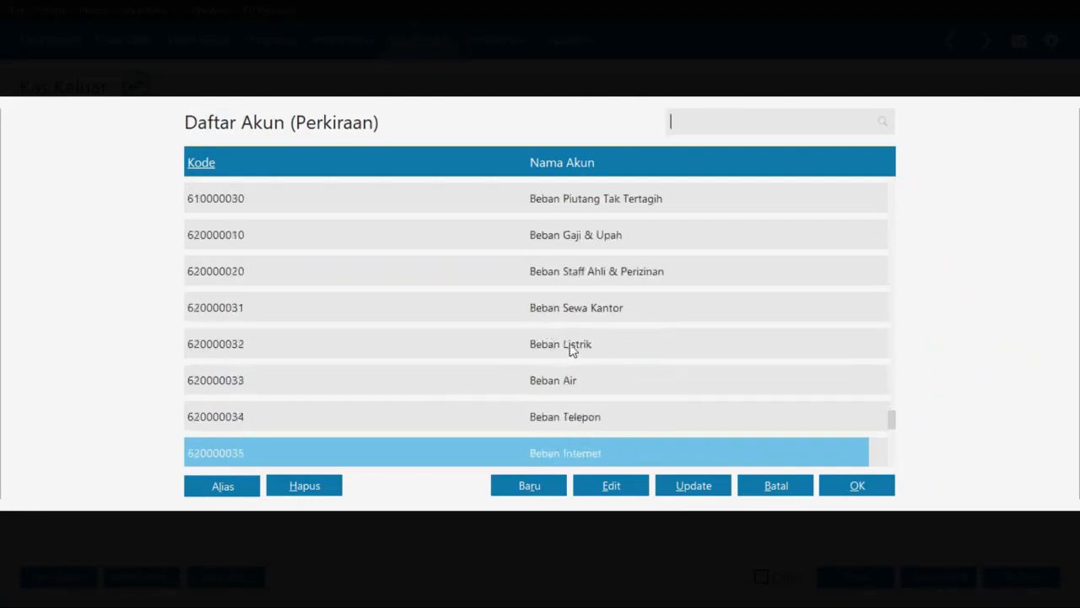
pyautogui.doubleClick(535, 349)
# - Enter 2,000,000 for the Beban Listrik line, record the payment and close the blank Kas Keluar form
pyautogui.press('Tab')
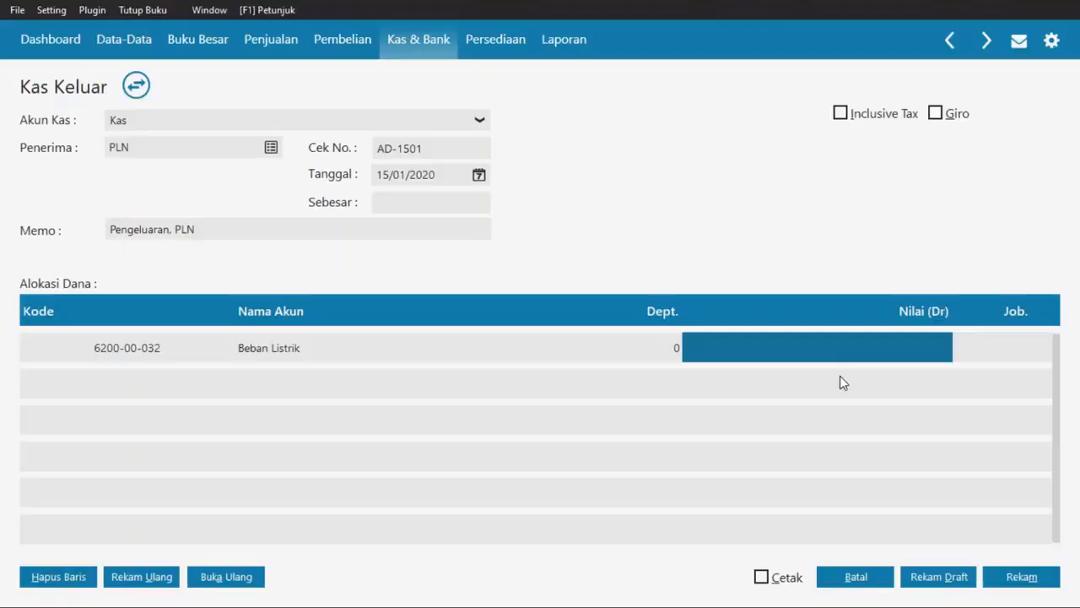
pyautogui.write('2,000')
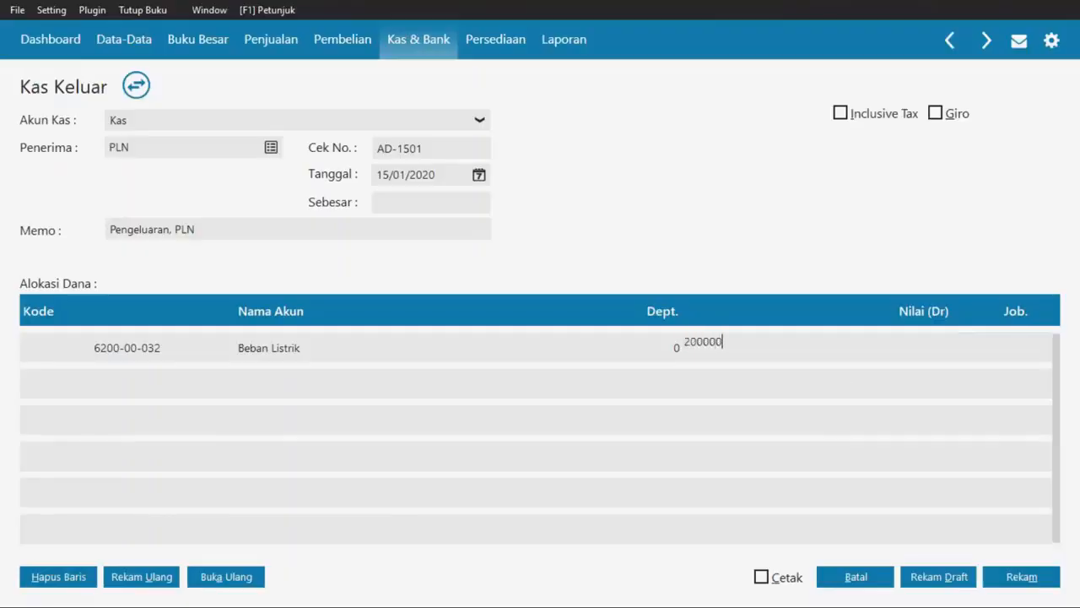
pyautogui.write(',000')
pyautogui.press('Tab')
pyautogui.click(429, 202)
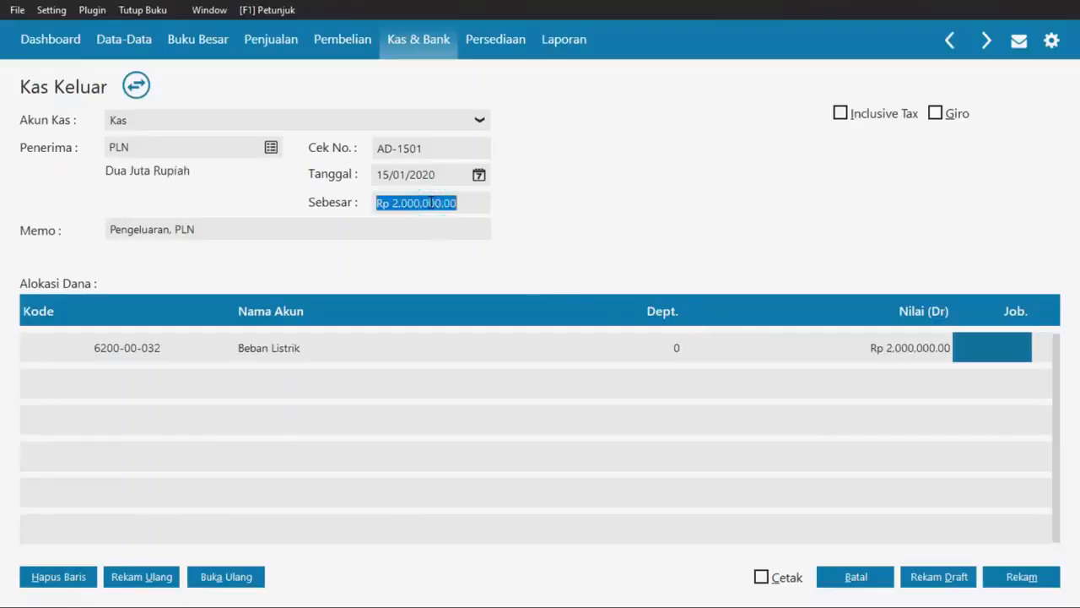
pyautogui.click(1006, 578)
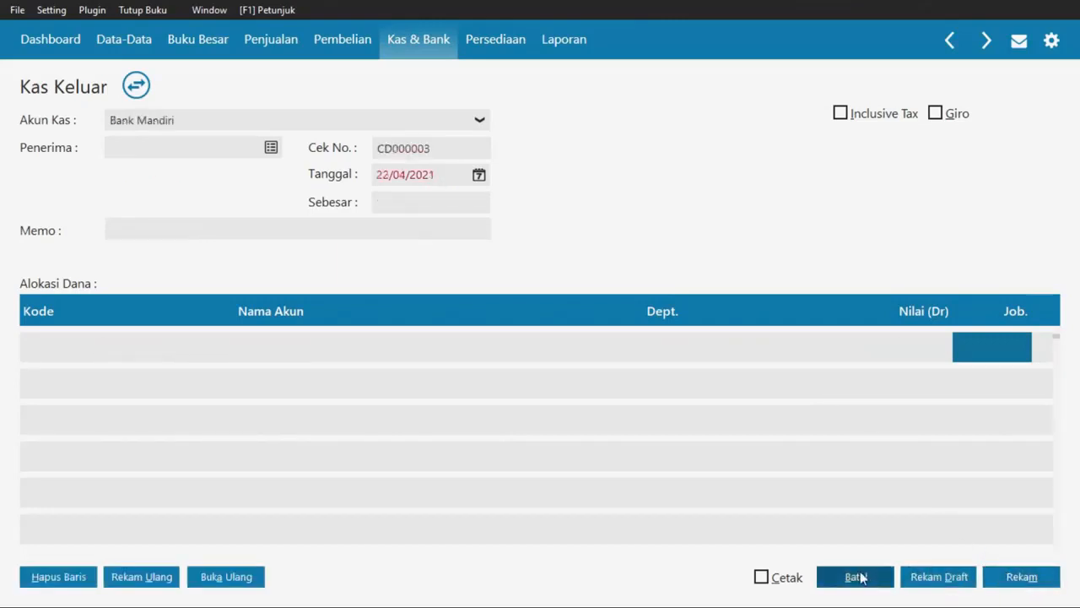
pyautogui.click(851, 576)
# - Find the 15 January cash purchase from Toko Bintang in the PDF and start a new purchase invoice for it
pyautogui.hotkey('alt', 'Tab')
pyautogui.scroll(-10, 369, 269)
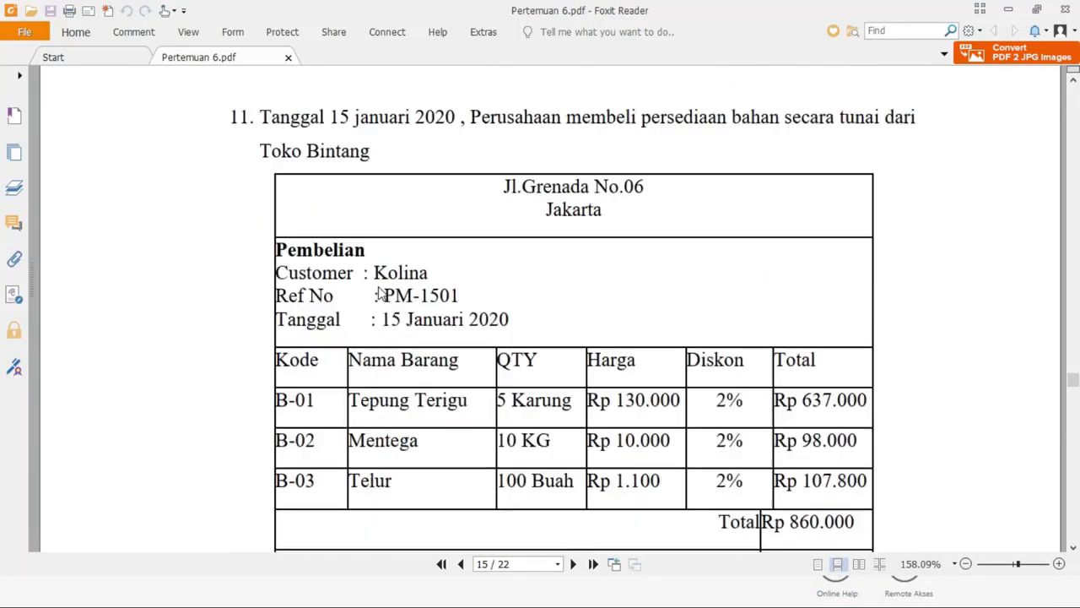
pyautogui.scroll(-1, 379, 292)
pyautogui.scroll(1, 379, 293)
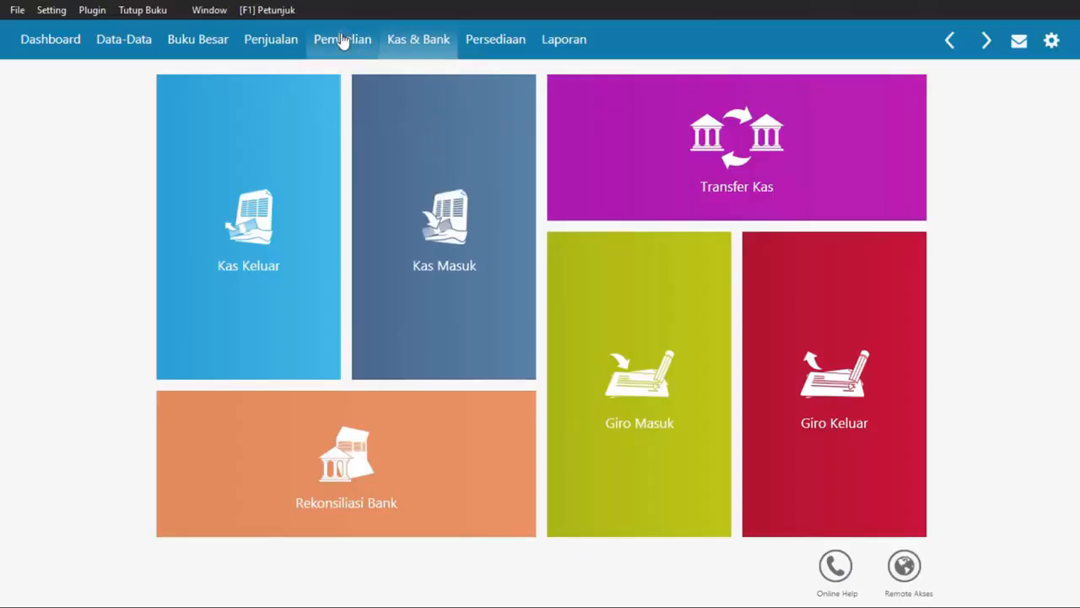
pyautogui.click(342, 39)
pyautogui.click(180, 358)
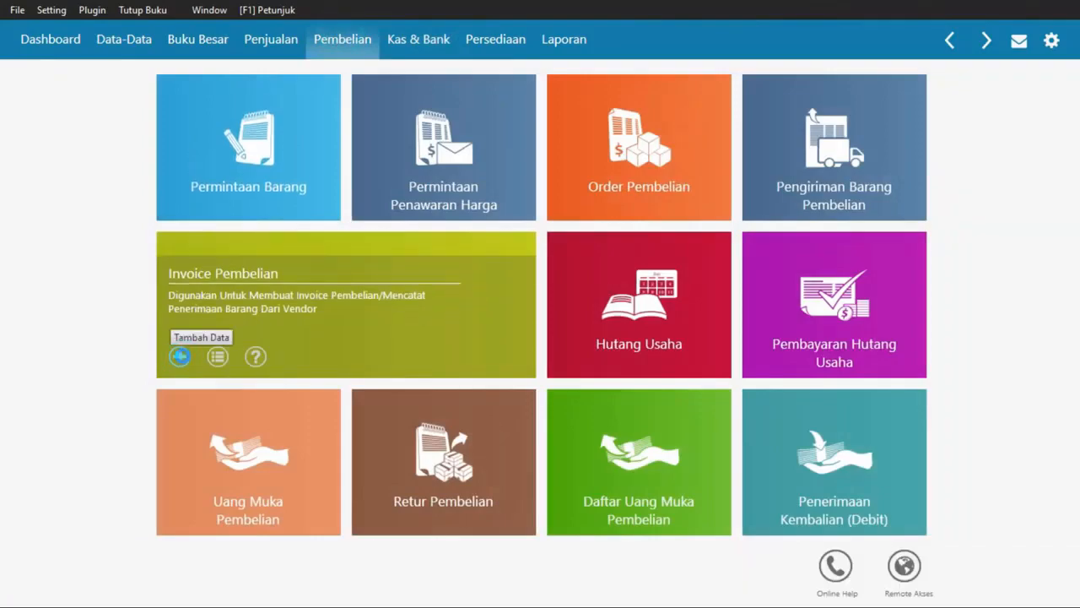
pyautogui.hotkey('alt', 'Tab')
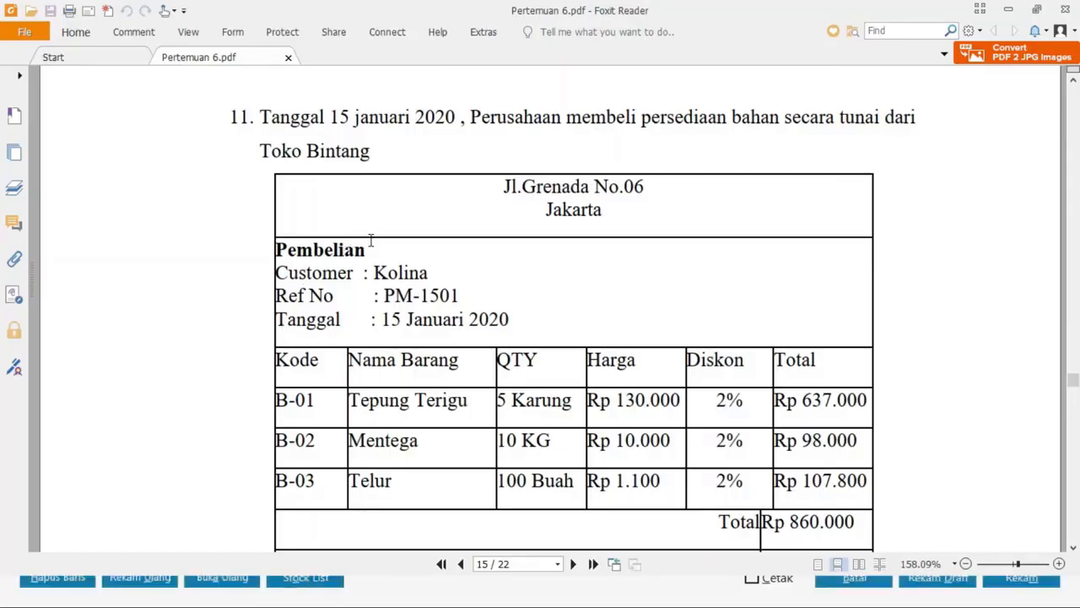
# - Select Toko Bintang as the supplier and copy the Ref No PM-1501 from the PDF into the purchase number
pyautogui.hotkey('alt', 'Tab')
pyautogui.click(172, 133)
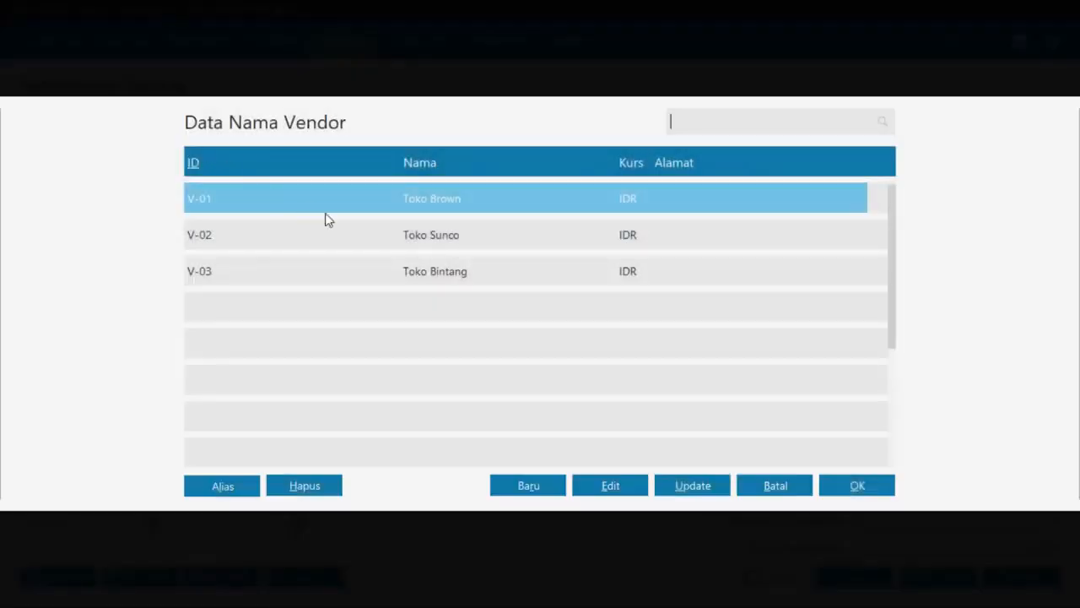
pyautogui.doubleClick(350, 271)
pyautogui.hotkey('alt', 'Tab')
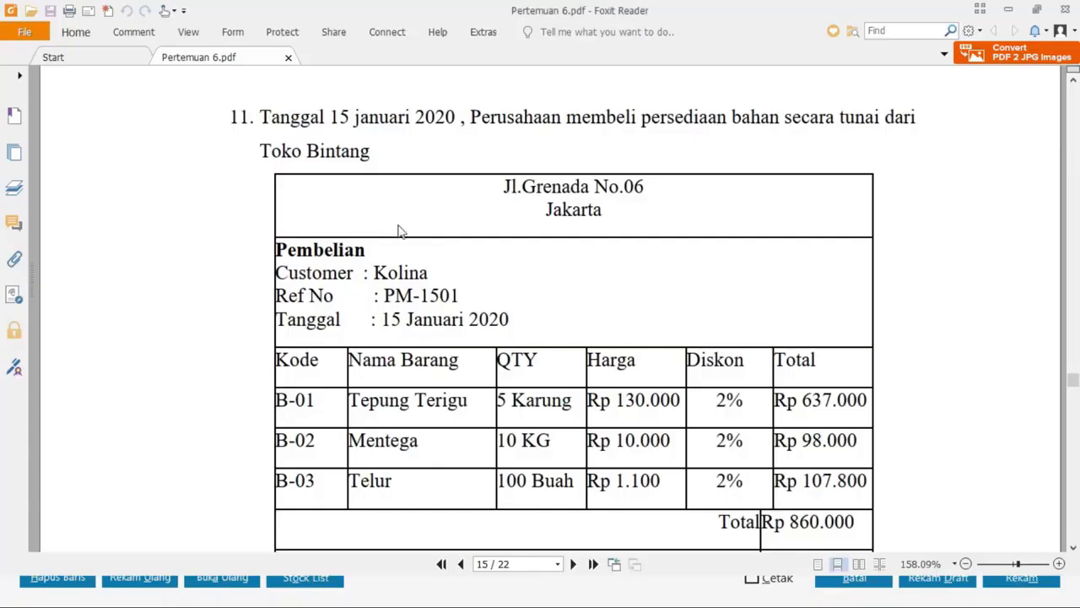
pyautogui.moveTo(454, 296); pyautogui.dragTo(389, 297)
pyautogui.hotkey('ctrl', 'c')
pyautogui.hotkey('alt', 'Tab')
pyautogui.doubleClick(248, 135)
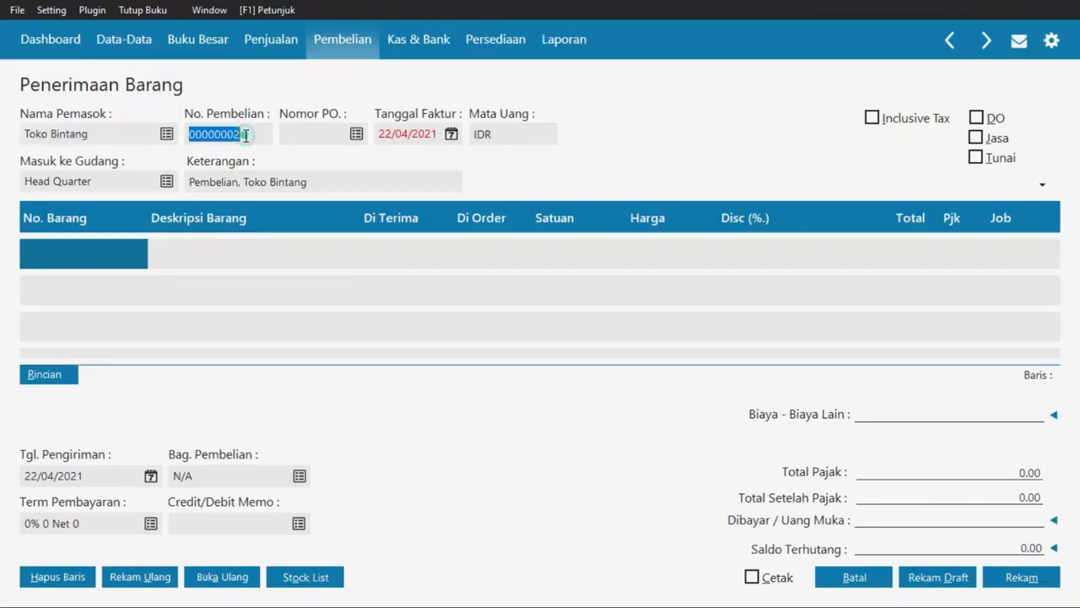
pyautogui.hotkey('ctrl', 'v')
# - Set the invoice date to 15/01/2020 and mark the purchase as Tunai
pyautogui.hotkey('alt', 'Tab')
pyautogui.hotkey('alt', 'Tab')
pyautogui.click(407, 133)
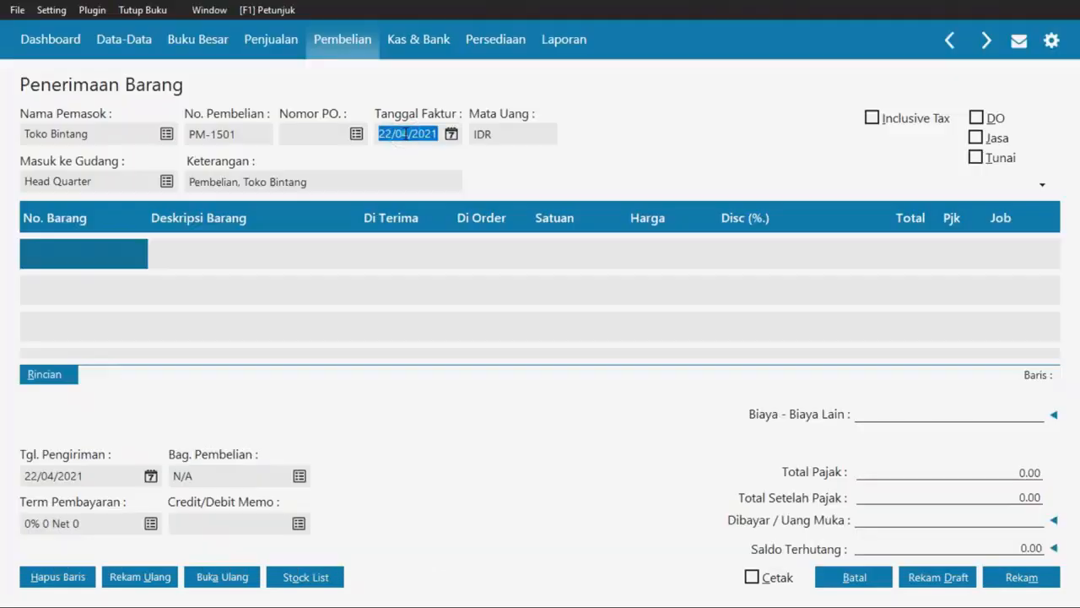
pyautogui.write('15/01/2020')
pyautogui.press('Tab')
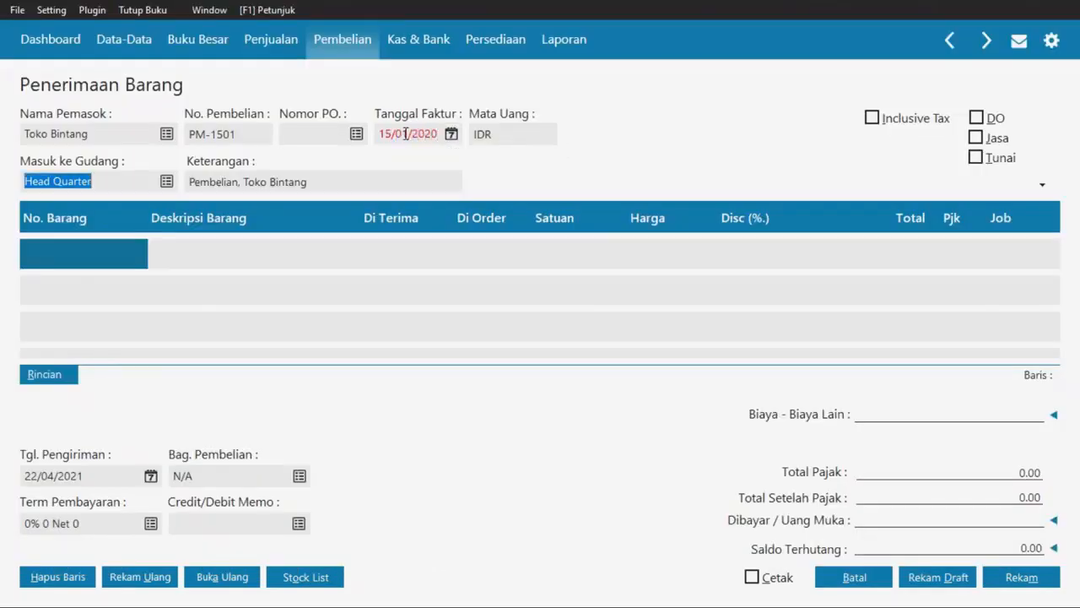
pyautogui.click(975, 158)
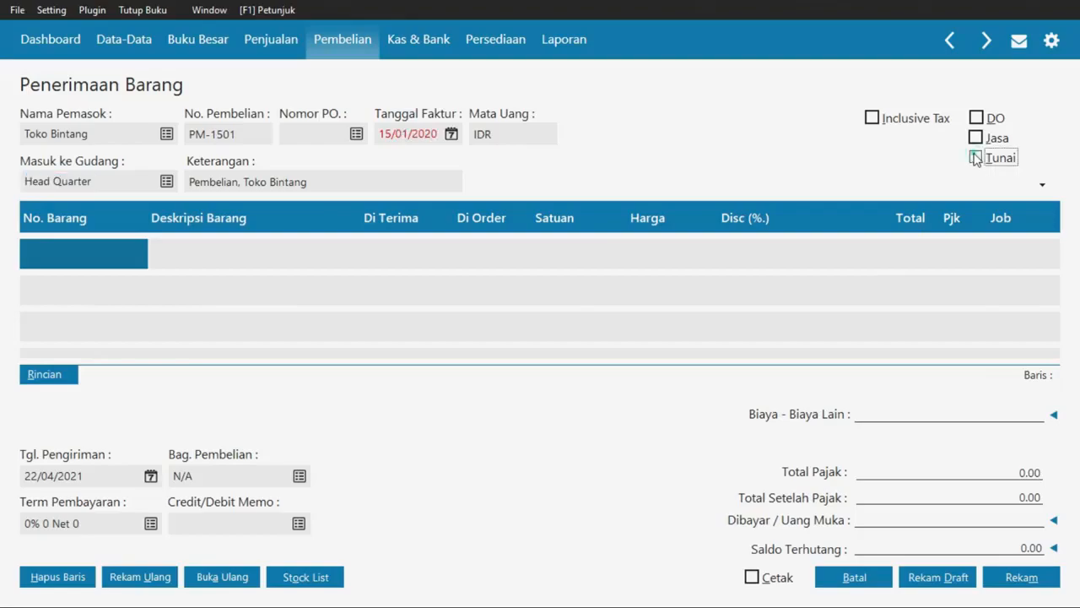
# - Add item B-01 Tepung Terigu as the first line of the purchase
pyautogui.click(92, 253)
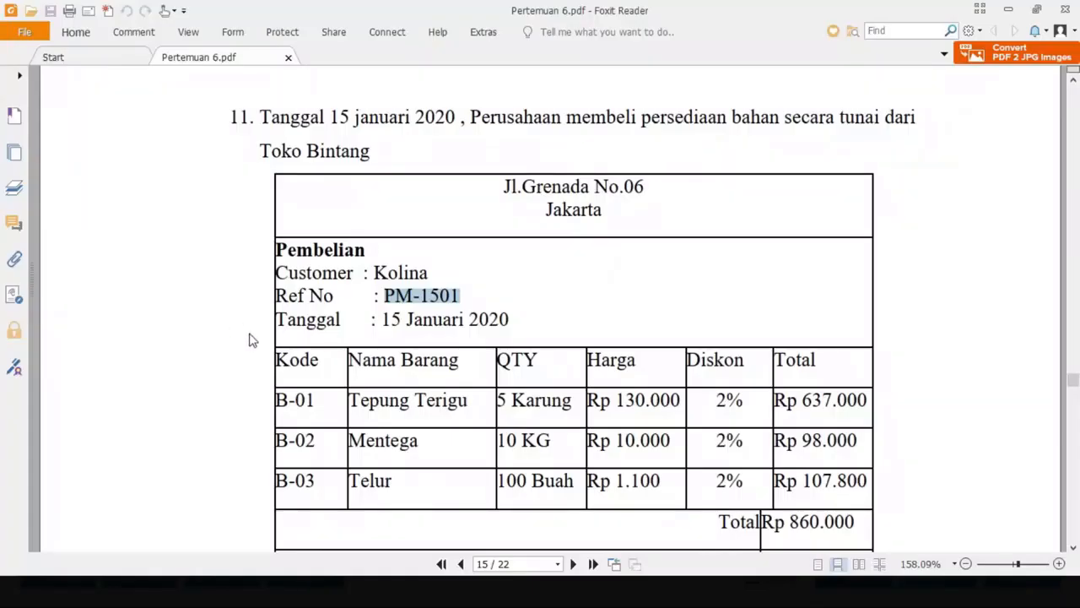
pyautogui.scroll(-3, 253, 342)
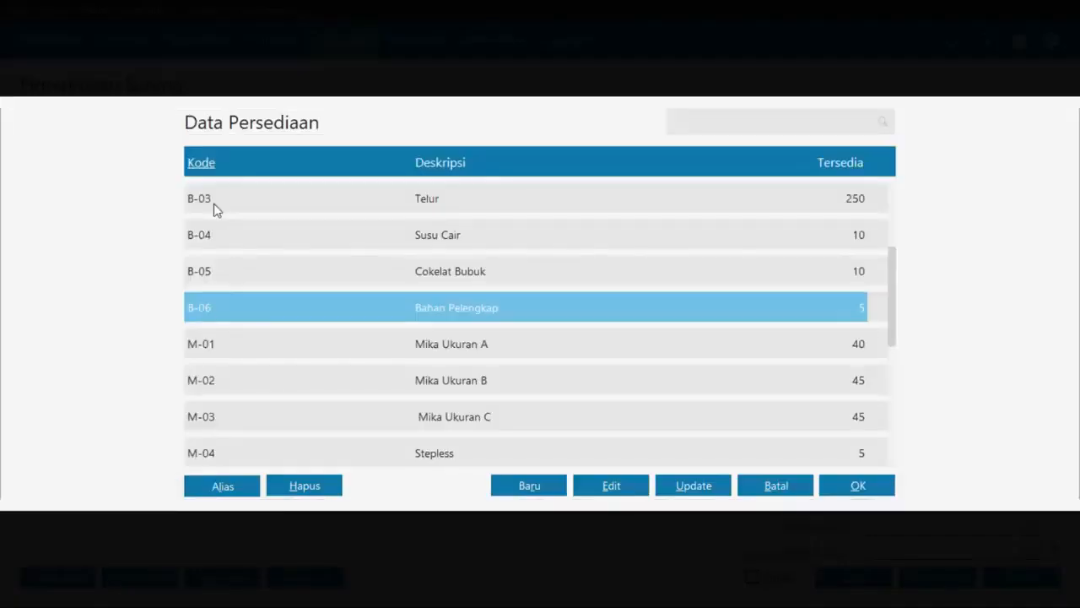
pyautogui.scroll(5, 215, 204)
pyautogui.doubleClick(225, 199)
pyautogui.click(351, 261)
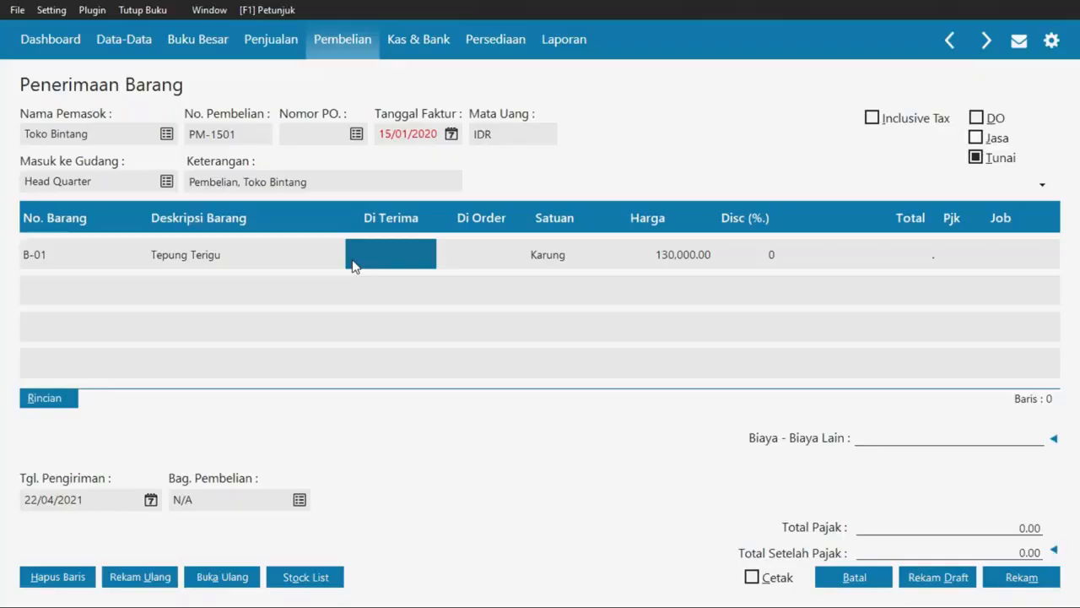
# - Set the received quantity of Tepung Terigu to 5 and its discount to 2%
pyautogui.write('5')
pyautogui.press('Return')
pyautogui.press('Return')
pyautogui.press('Return')
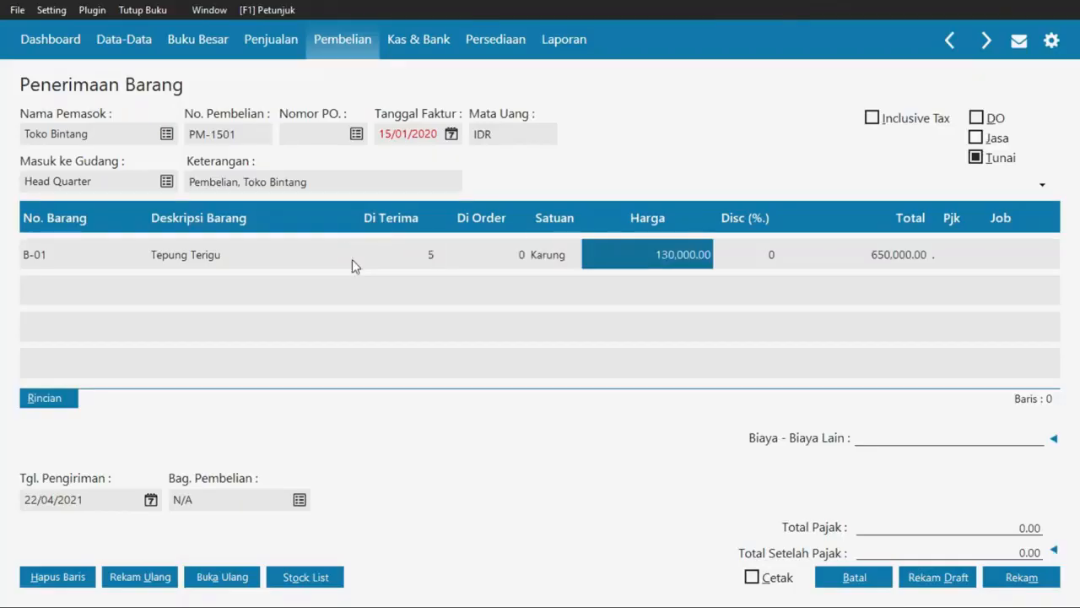
pyautogui.press('Return')
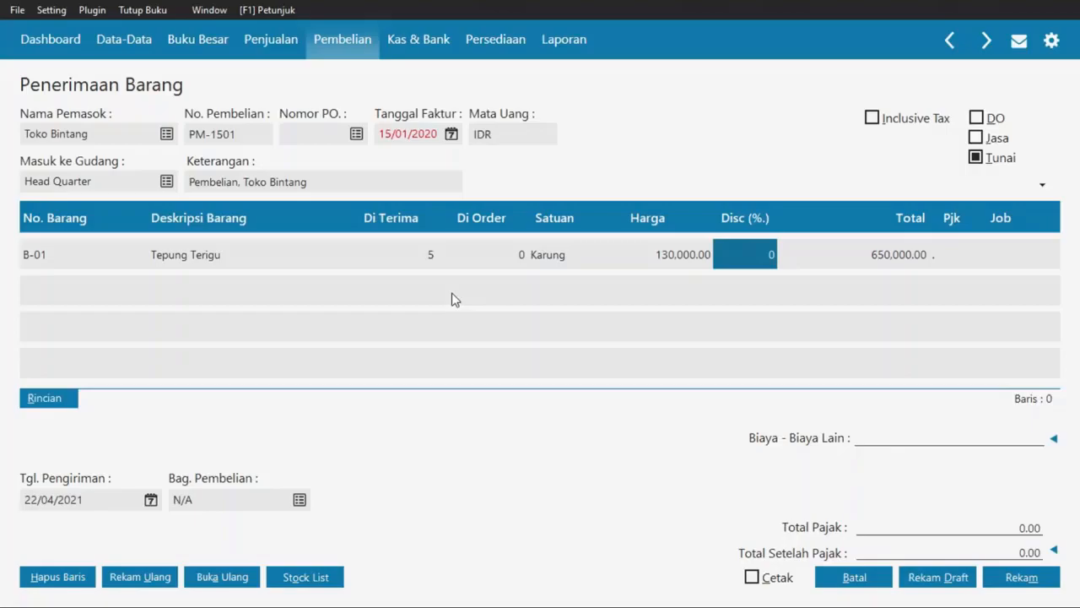
pyautogui.write('2')
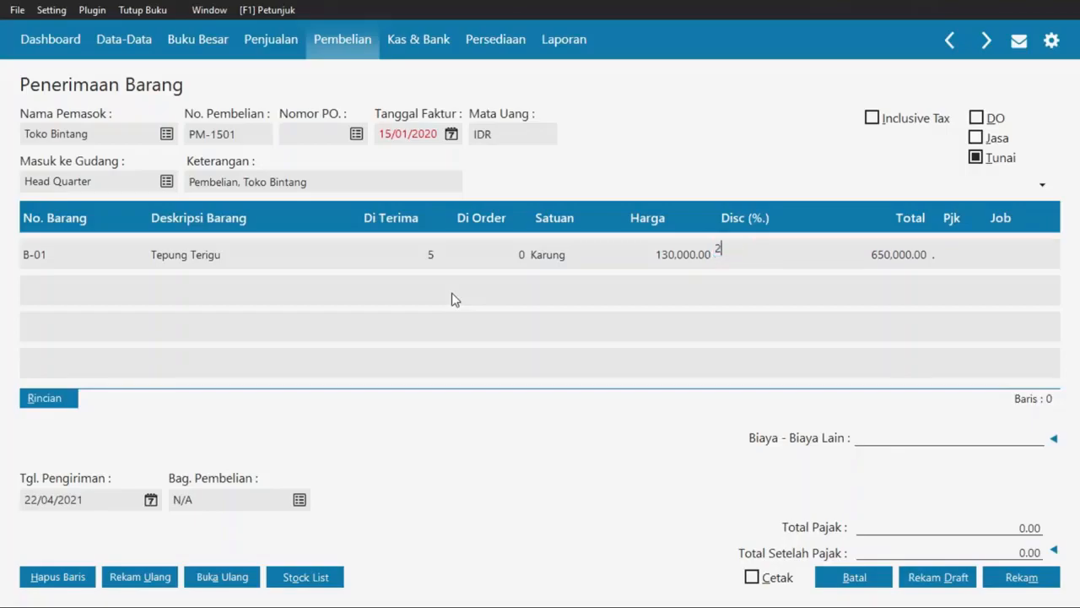
pyautogui.press('Return')
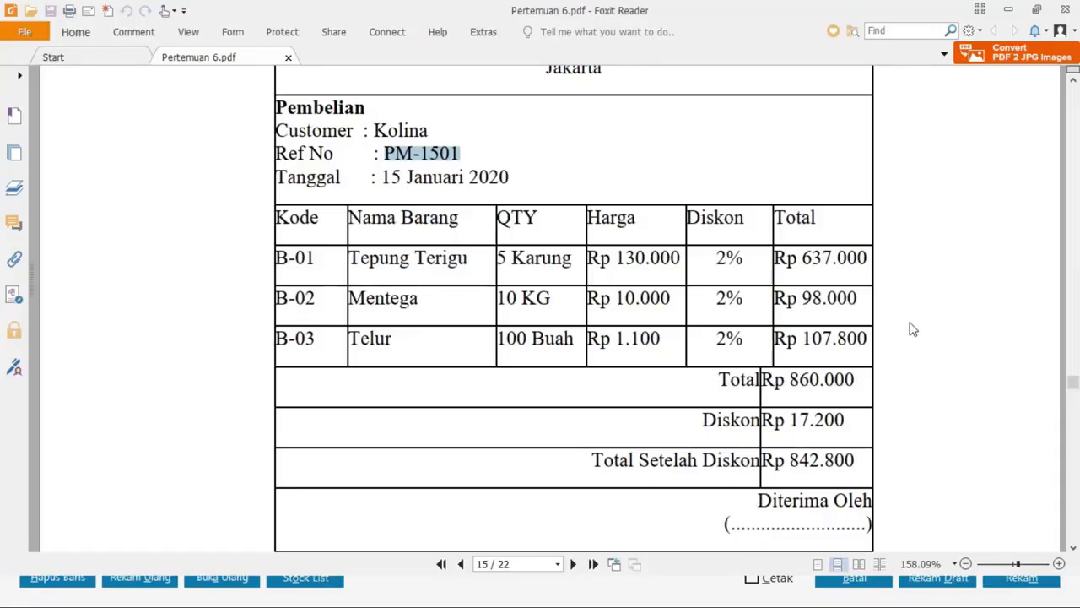
pyautogui.hotkey('alt', 'Tab')
pyautogui.click(952, 251)
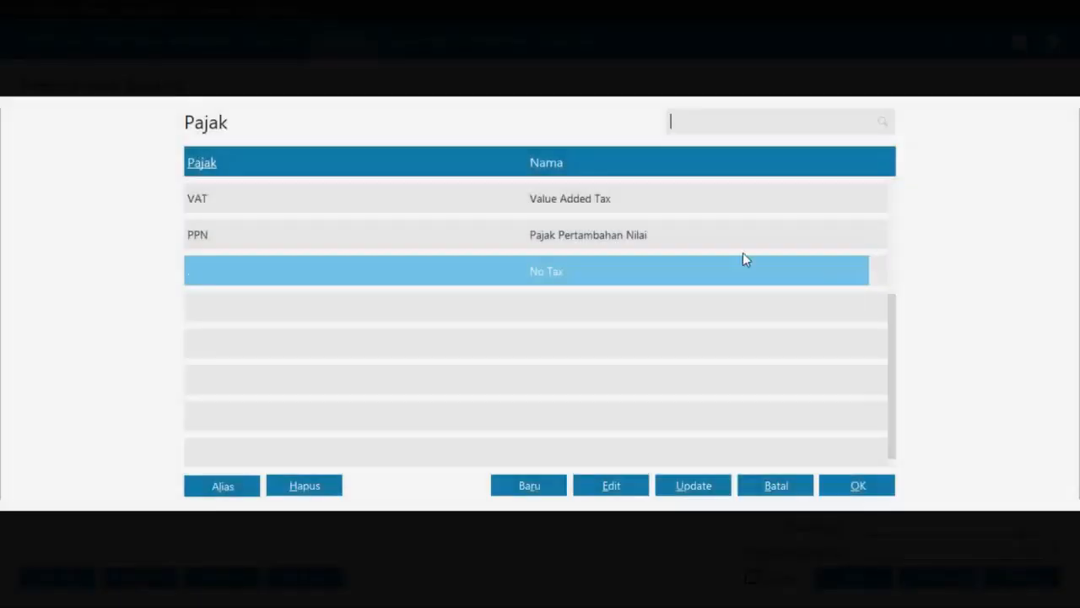
pyautogui.doubleClick(462, 225)
pyautogui.hotkey('alt', 'Tab')
pyautogui.scroll(-1, 435, 258)
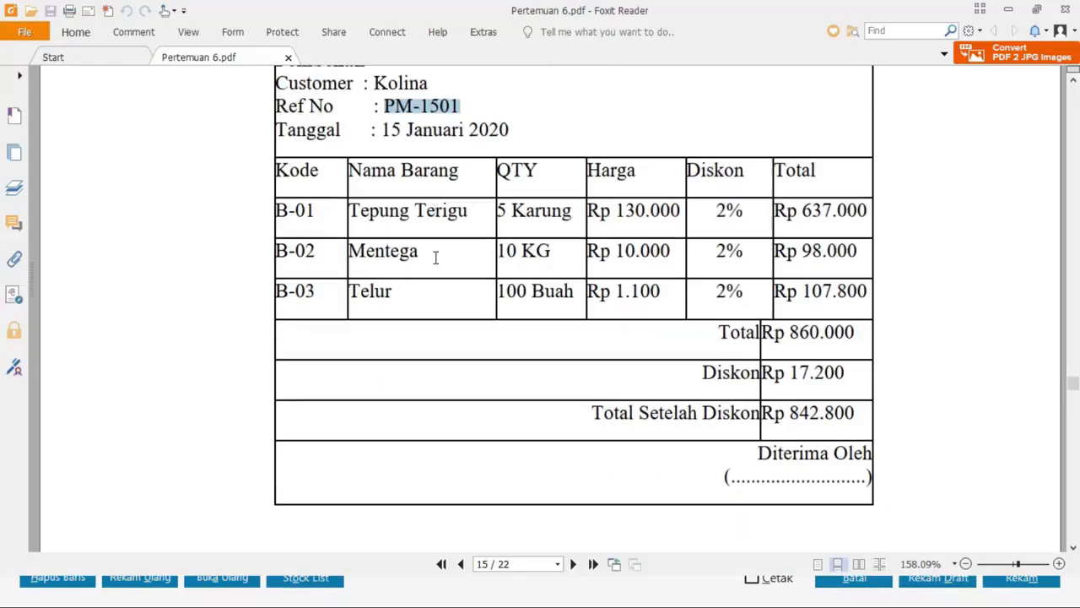
pyautogui.scroll(-1, 435, 257)
pyautogui.scroll(4, 436, 258)
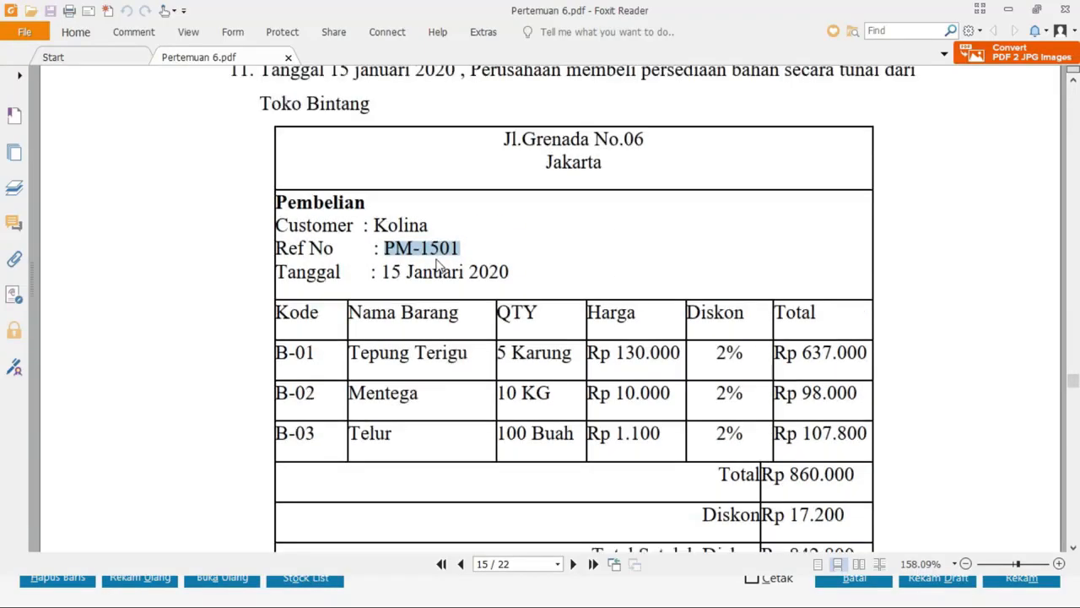
pyautogui.scroll(-1, 438, 266)
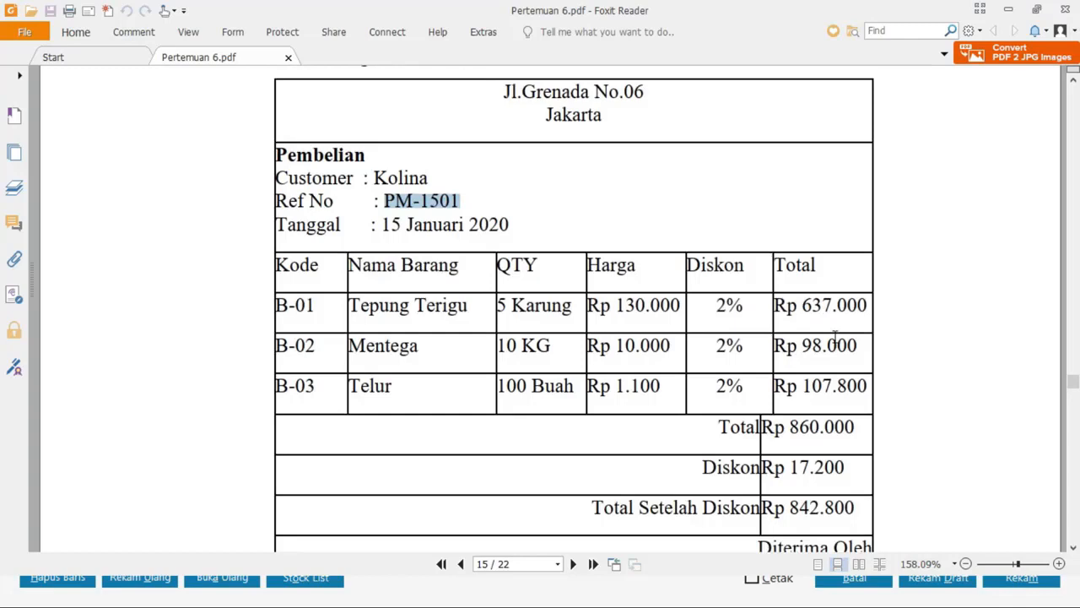
pyautogui.hotkey('alt', 'Tab')
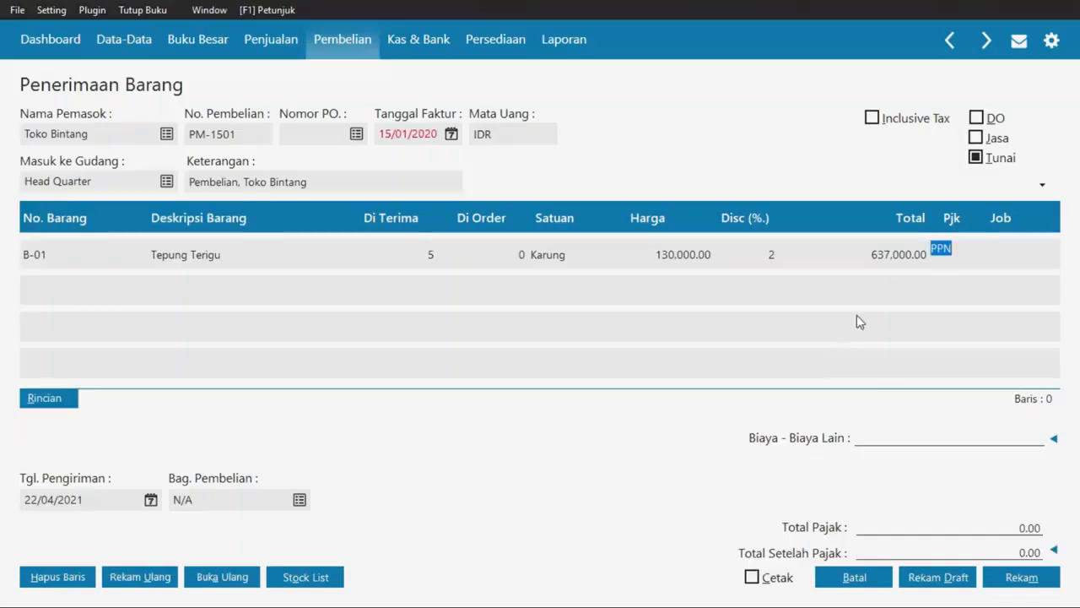
pyautogui.click(948, 264)
pyautogui.hotkey('alt', 'Tab')
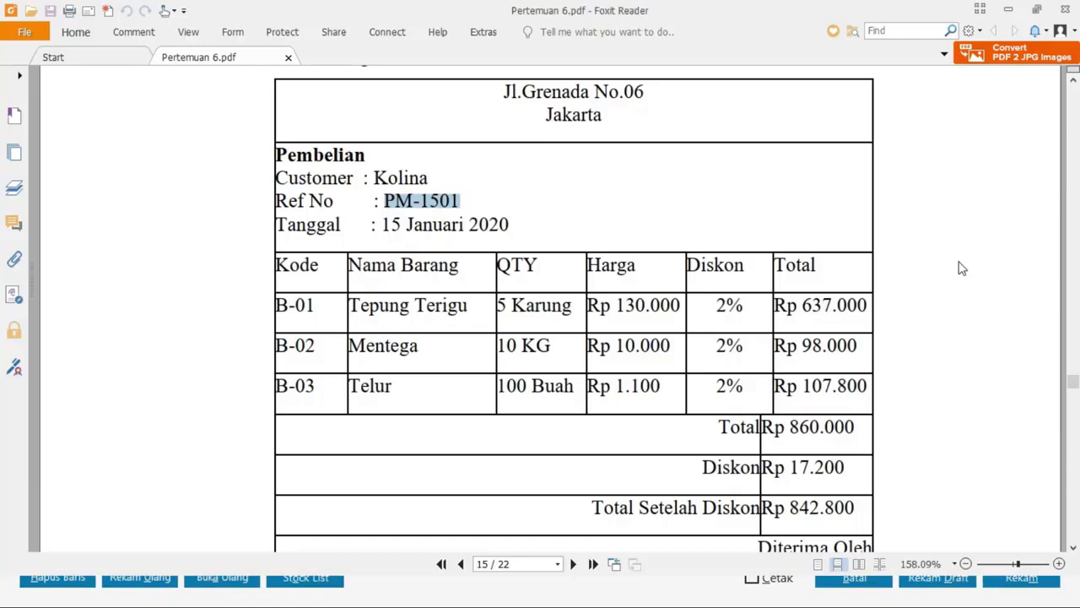
pyautogui.hotkey('alt', 'Tab')
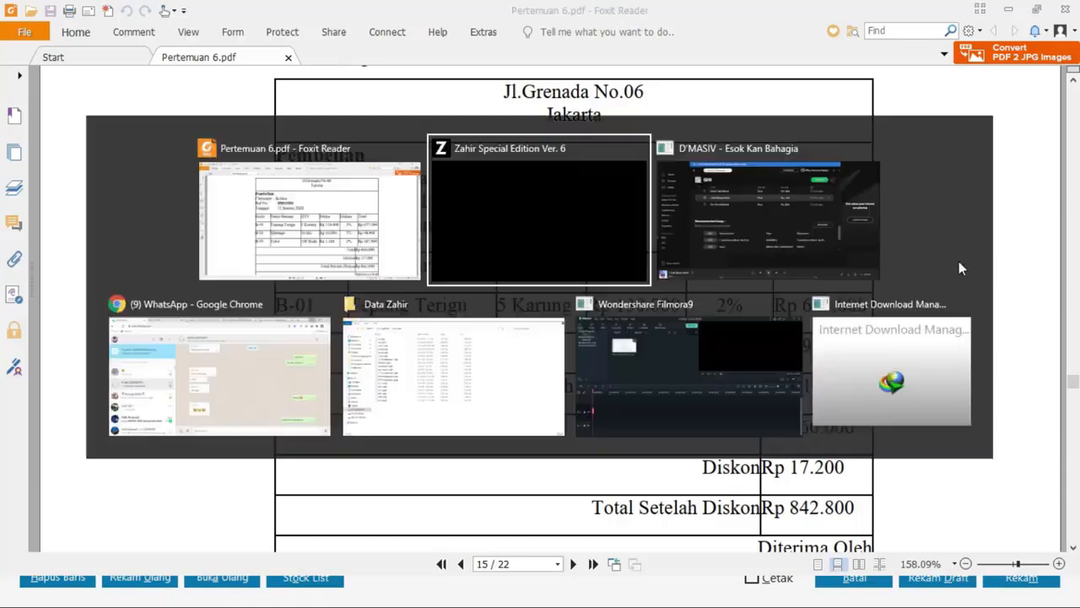
pyautogui.click(958, 261)
pyautogui.doubleClick(326, 272)
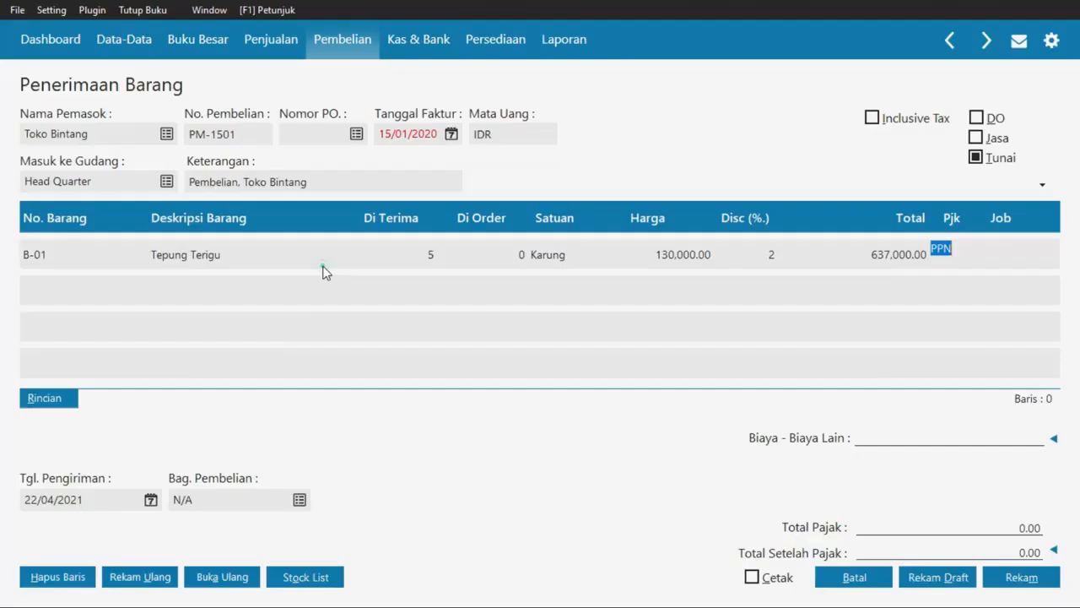
# - Add item B-02 Mentega as the second line of the purchase
pyautogui.click(132, 287)
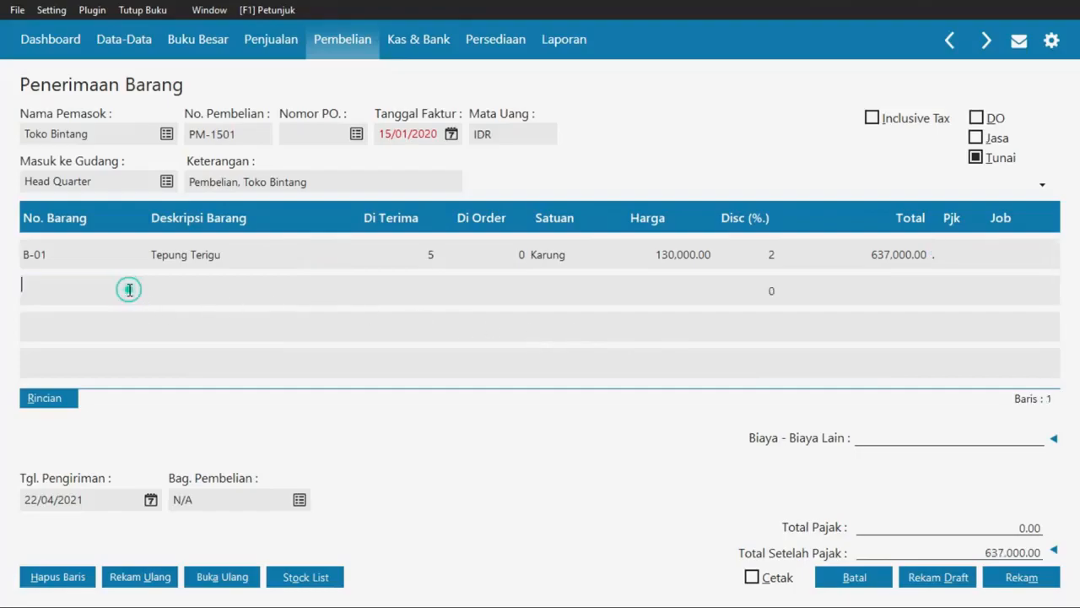
pyautogui.hotkey('alt', 'Tab')
pyautogui.hotkey('alt', 'Tab')
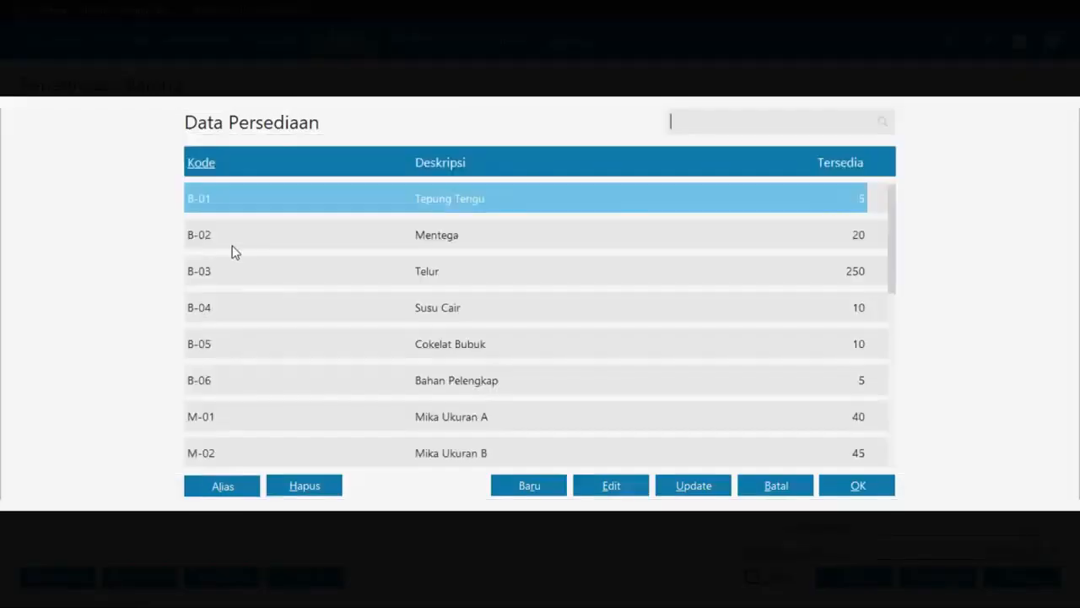
pyautogui.doubleClick(270, 241)
pyautogui.hotkey('alt', 'Tab')
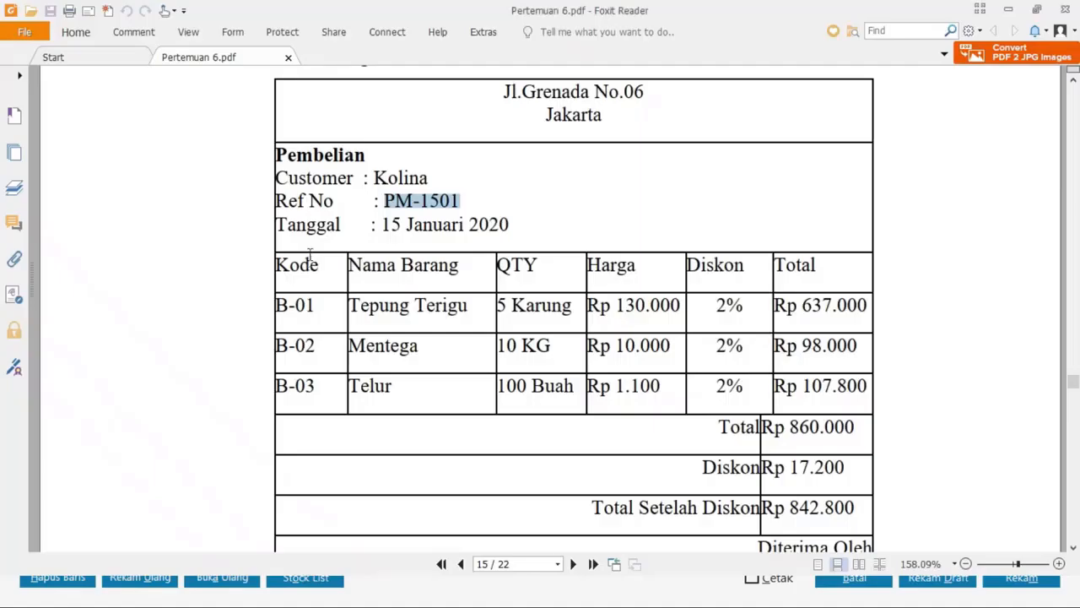
# - Set the received quantity of Mentega to 10 and its discount to 2%
pyautogui.hotkey('alt', 'Tab')
pyautogui.write('10')
pyautogui.press('Tab')
pyautogui.press('Tab')
pyautogui.hotkey('alt', 'Tab')
pyautogui.hotkey('alt', 'Tab')
pyautogui.write('2')
pyautogui.press('Tab')
pyautogui.press('Tab')
# - Add item B-03 Telur as the third purchase line, with a received quantity of 100 and a 2% discount
pyautogui.doubleClick(77, 321)
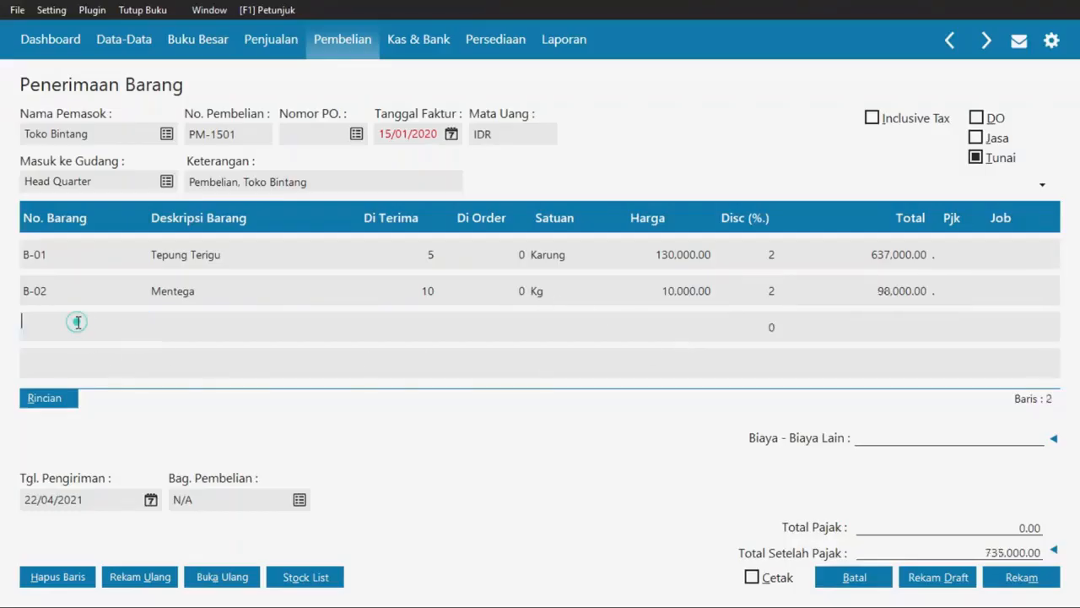
pyautogui.doubleClick(243, 265)
pyautogui.press('Tab')
pyautogui.hotkey('alt', 'Tab')
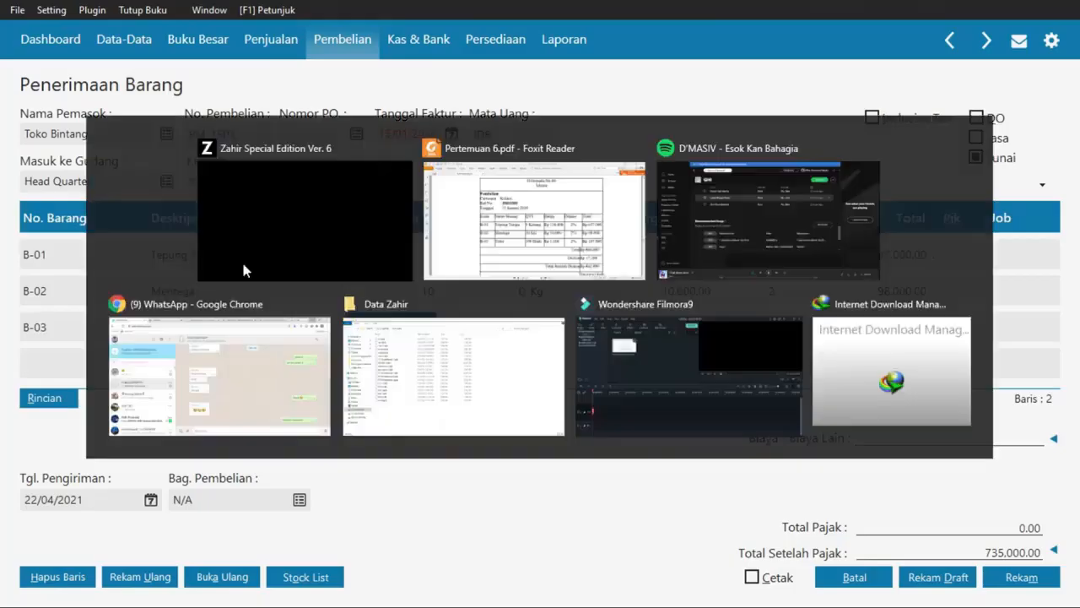
pyautogui.hotkey('alt', 'Tab')
pyautogui.write('100')
pyautogui.press('Tab')
pyautogui.press('Tab')
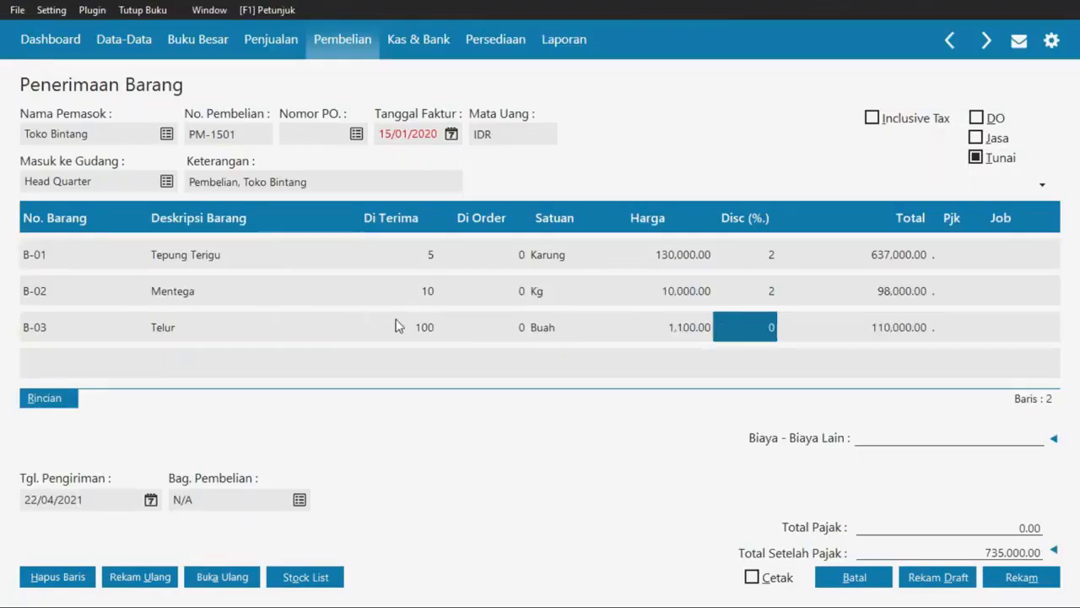
pyautogui.write('2')
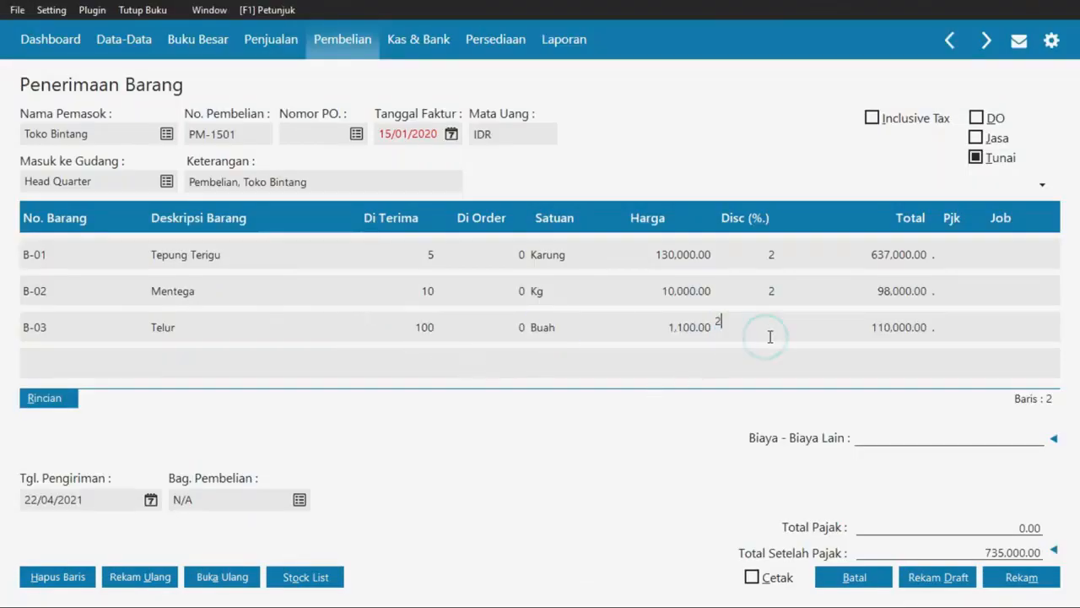
pyautogui.press('Tab')
pyautogui.press('Tab')
pyautogui.press('Tab')
# - Compare the line amounts, discounts and total of the entered purchase with the Toko Bintang invoice in the PDF
pyautogui.hotkey('alt', 'Tab')
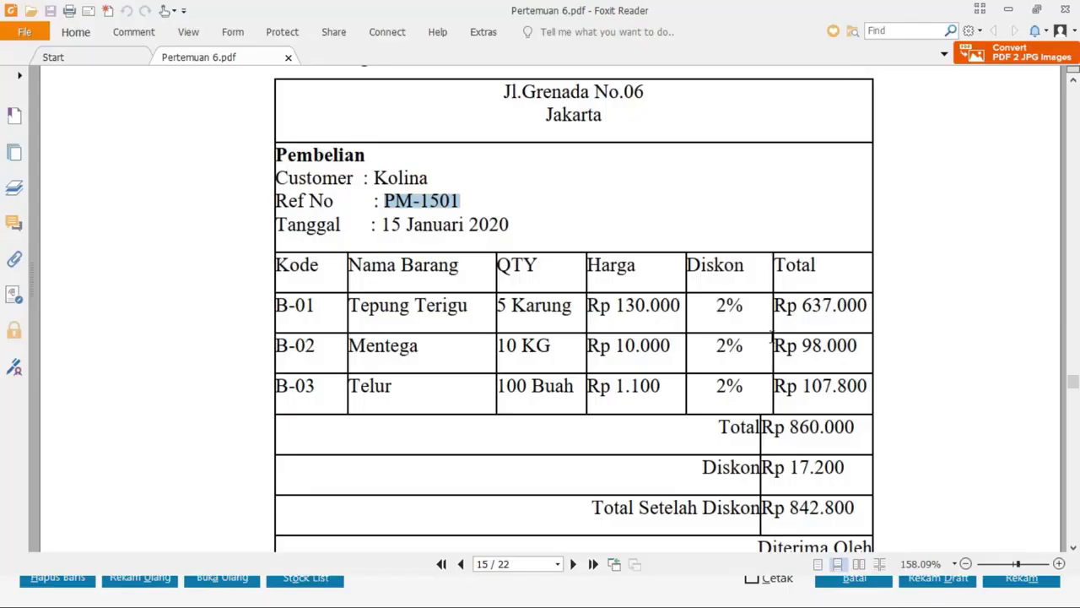
pyautogui.scroll(-1, 802, 375)
pyautogui.press('Up')
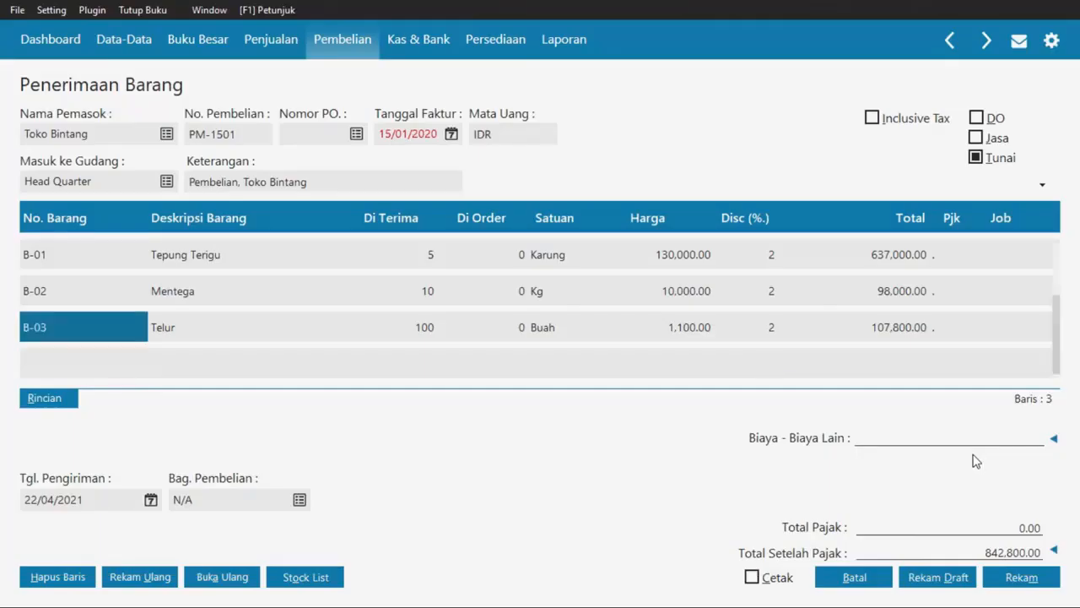
pyautogui.scroll(2, 927, 313)
pyautogui.hotkey('alt', 'Tab')
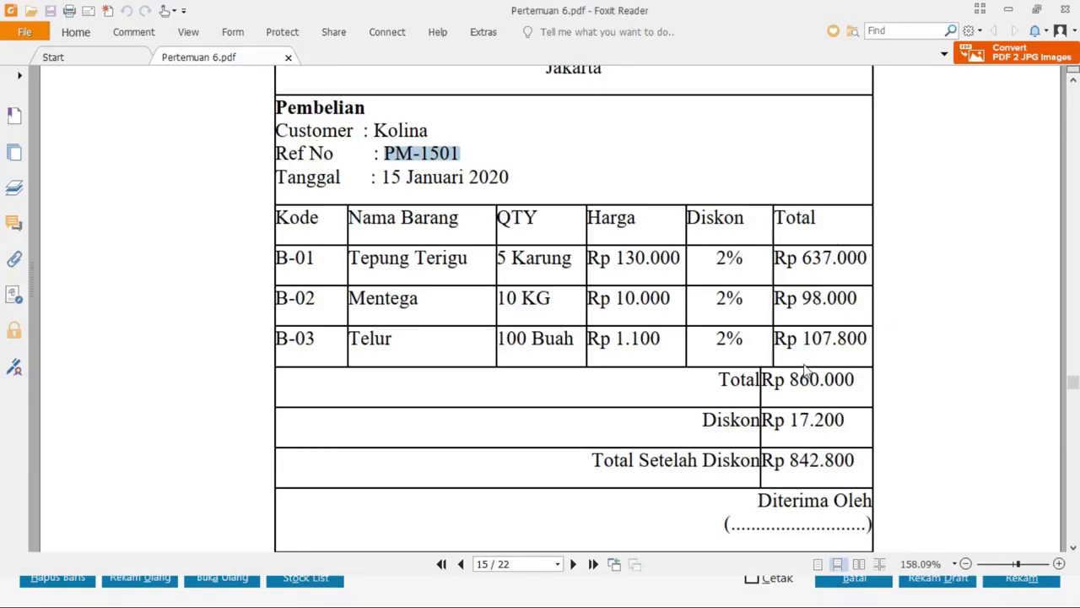
pyautogui.scroll(-1, 808, 371)
pyautogui.scroll(4, 809, 372)
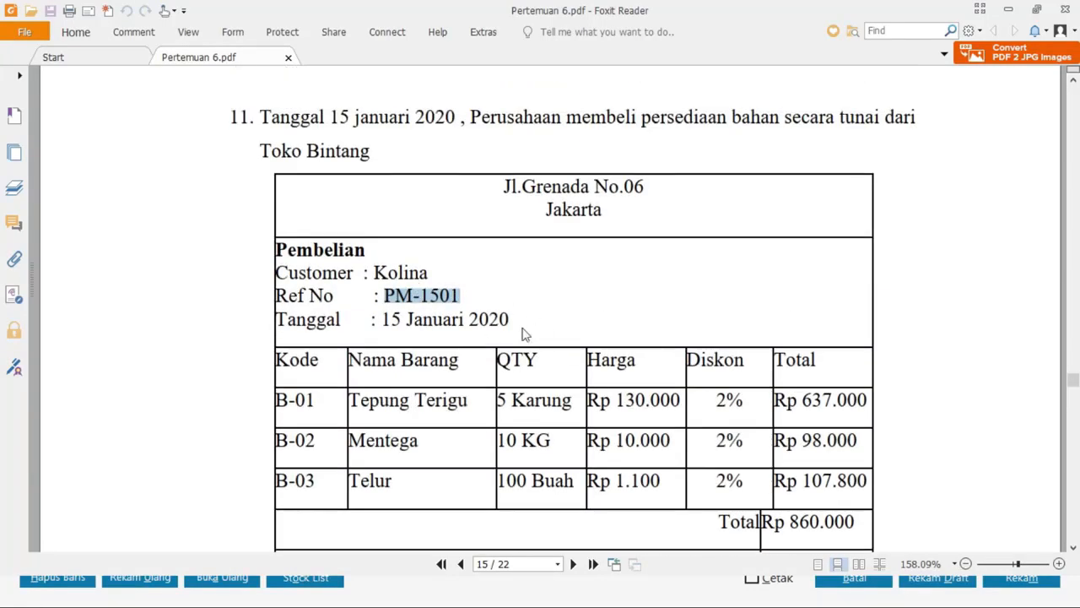
pyautogui.scroll(-2, 535, 330)
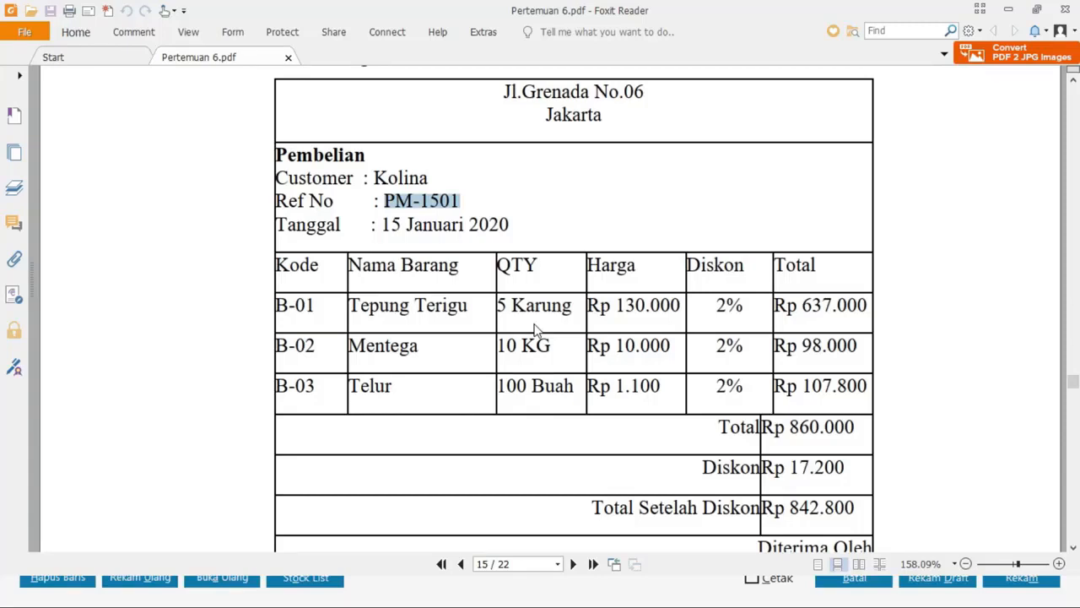
pyautogui.hotkey('alt', 'Tab')
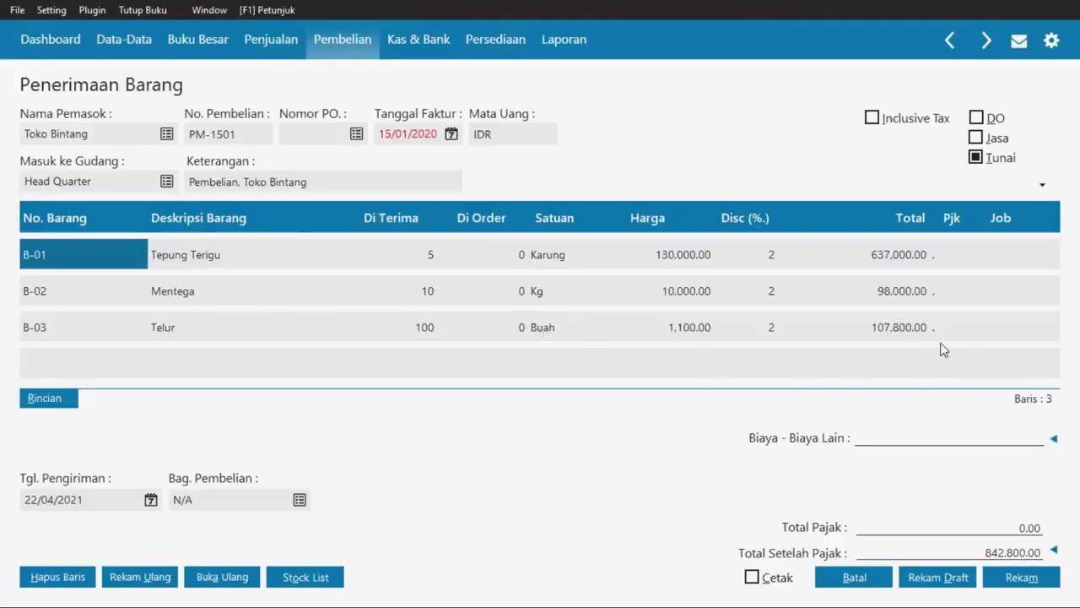
pyautogui.hotkey('alt', 'Tab')
pyautogui.scroll(-1, 783, 334)
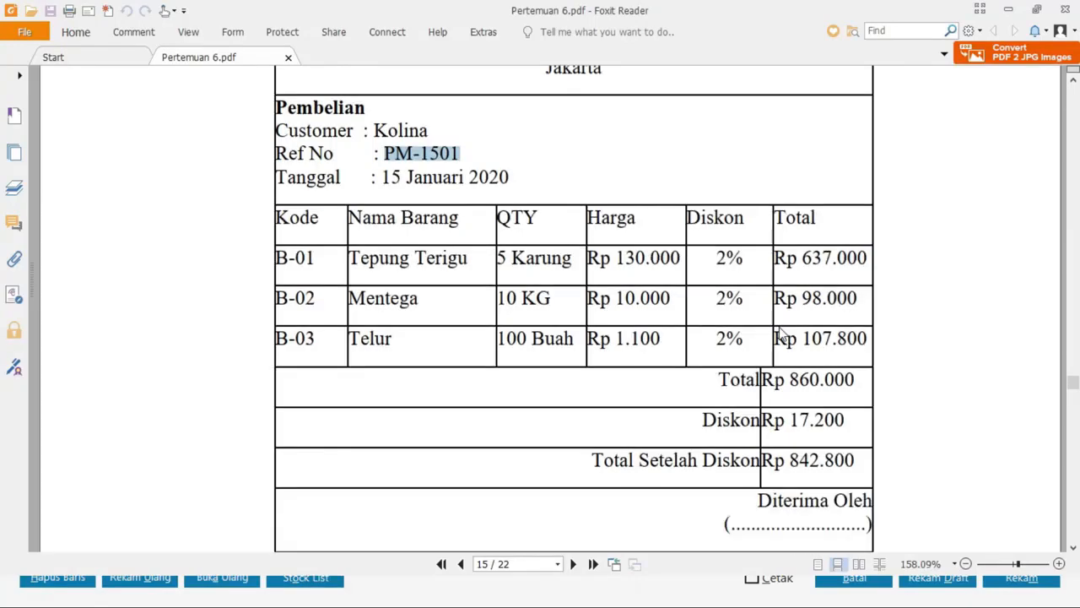
# - Return to Zahir and set the cash payment account of the Toko Bintang purchase to Bank Mandiri
pyautogui.hotkey('alt', 'Tab')
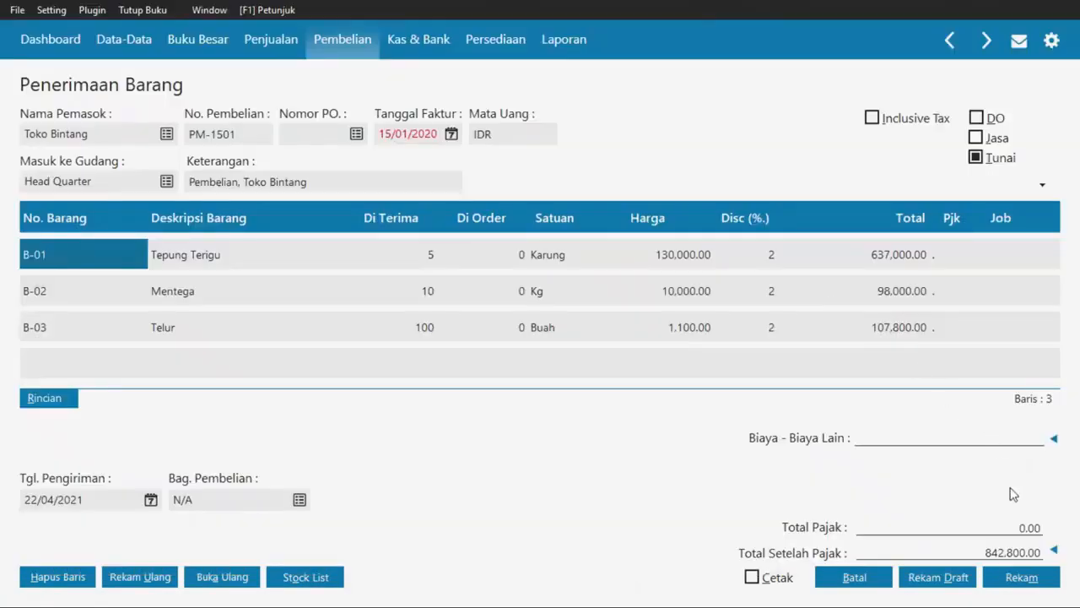
pyautogui.click(1057, 547)
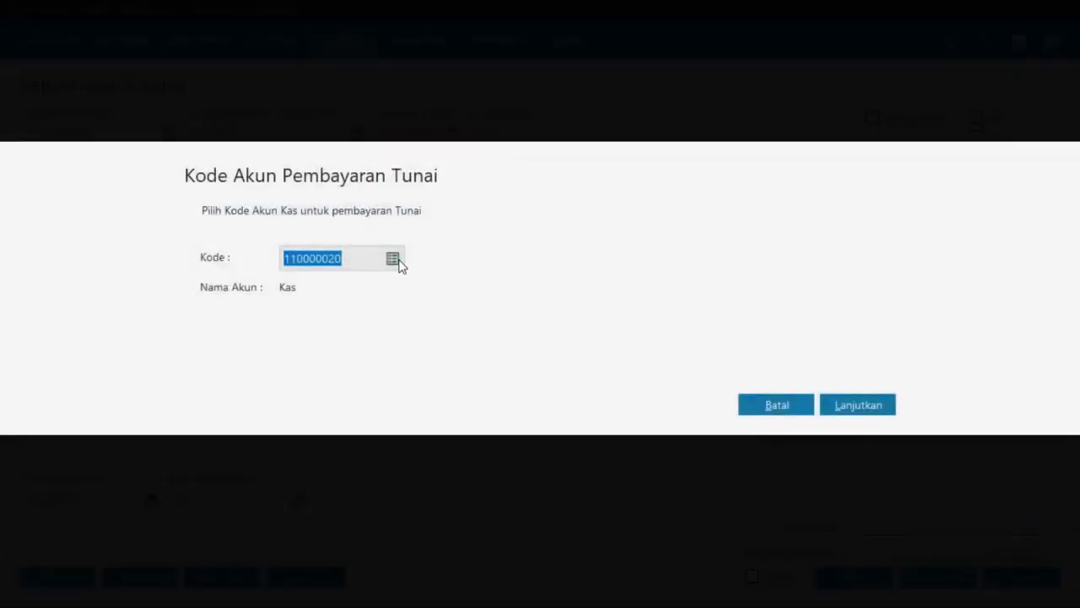
pyautogui.click(393, 258)
pyautogui.click(441, 301)
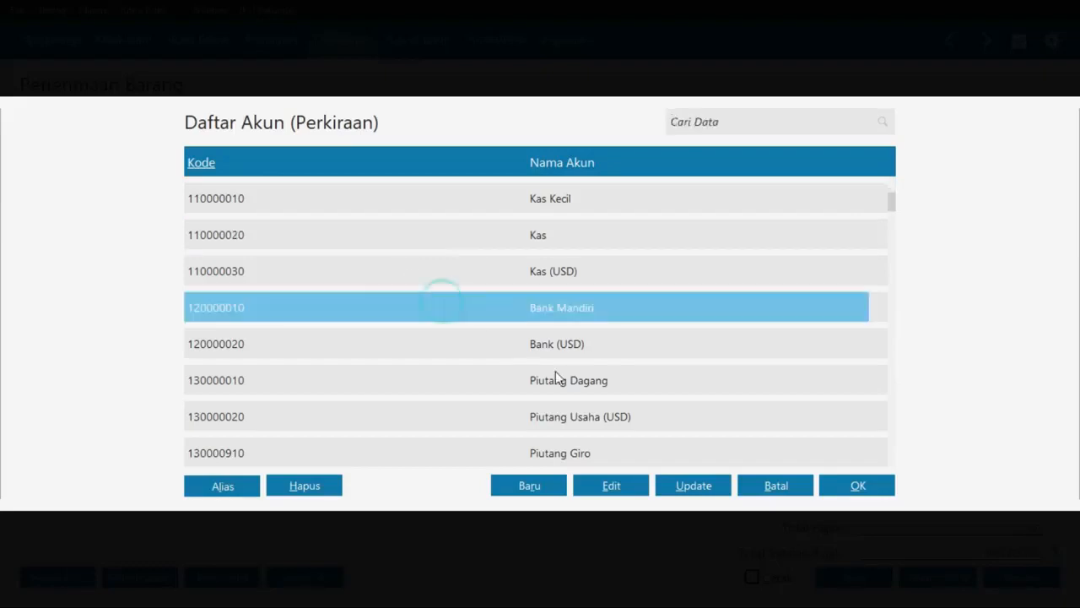
pyautogui.click(857, 483)
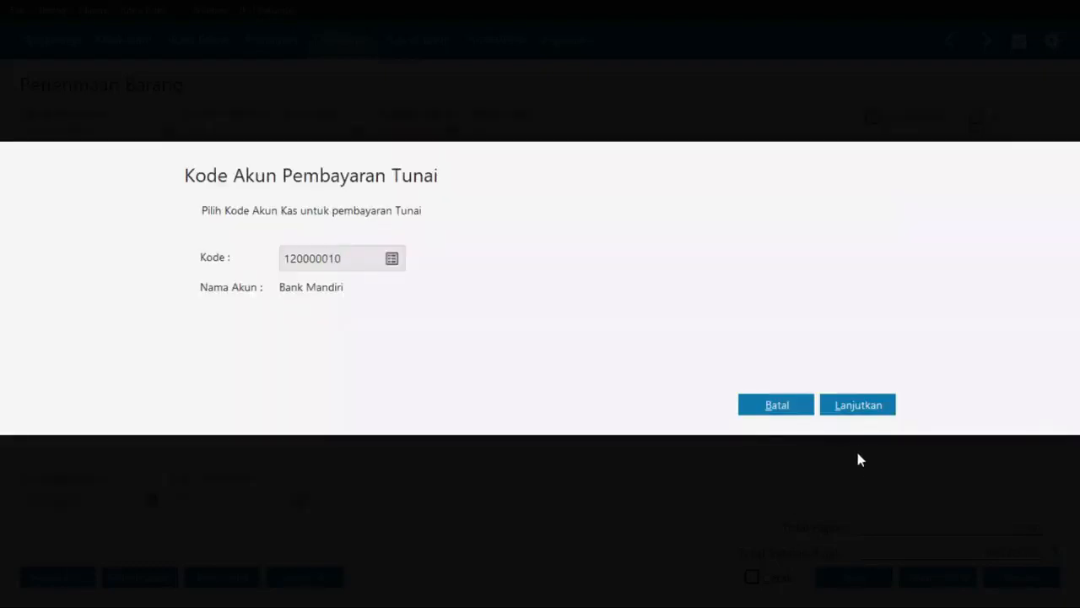
pyautogui.click(858, 409)
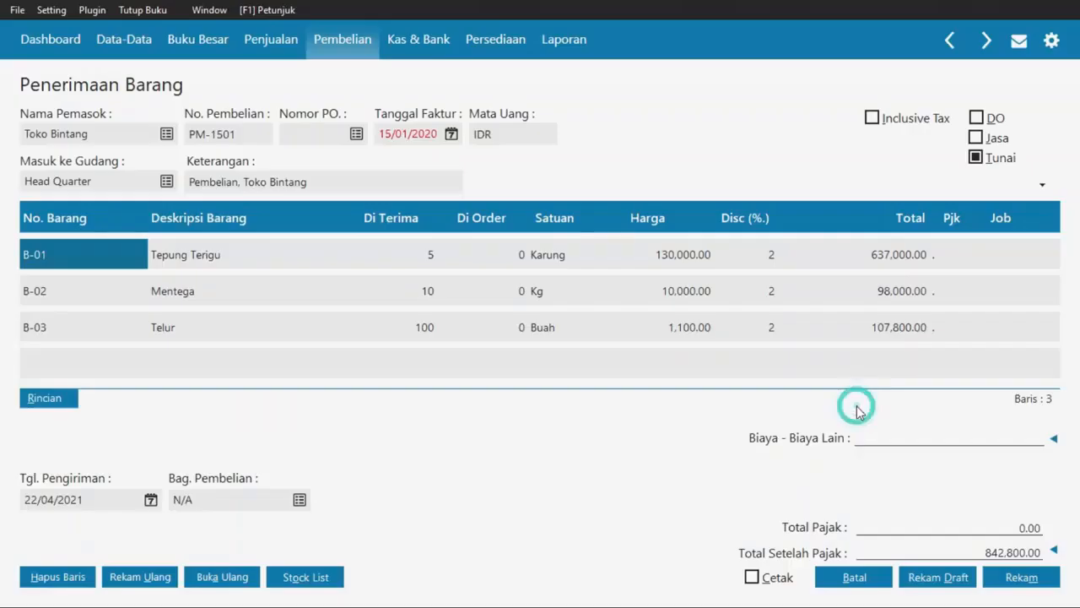
# - Check the purchase against the PDF invoice once more and record purchase PM-1501 in Zahir
pyautogui.hotkey('alt', 'Tab')
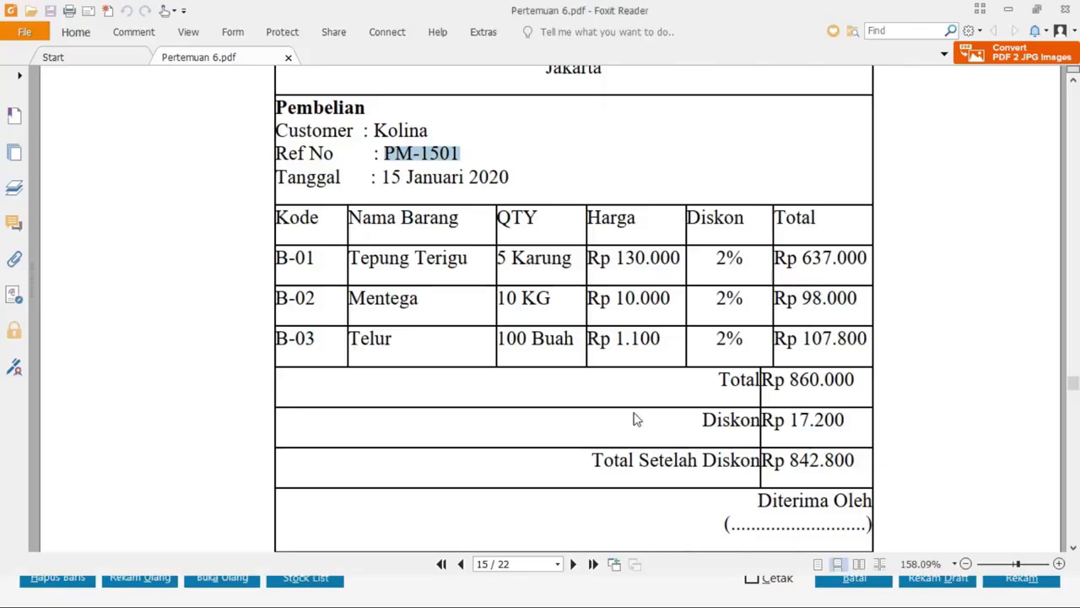
pyautogui.hotkey('alt', 'Tab')
pyautogui.click(1022, 577)
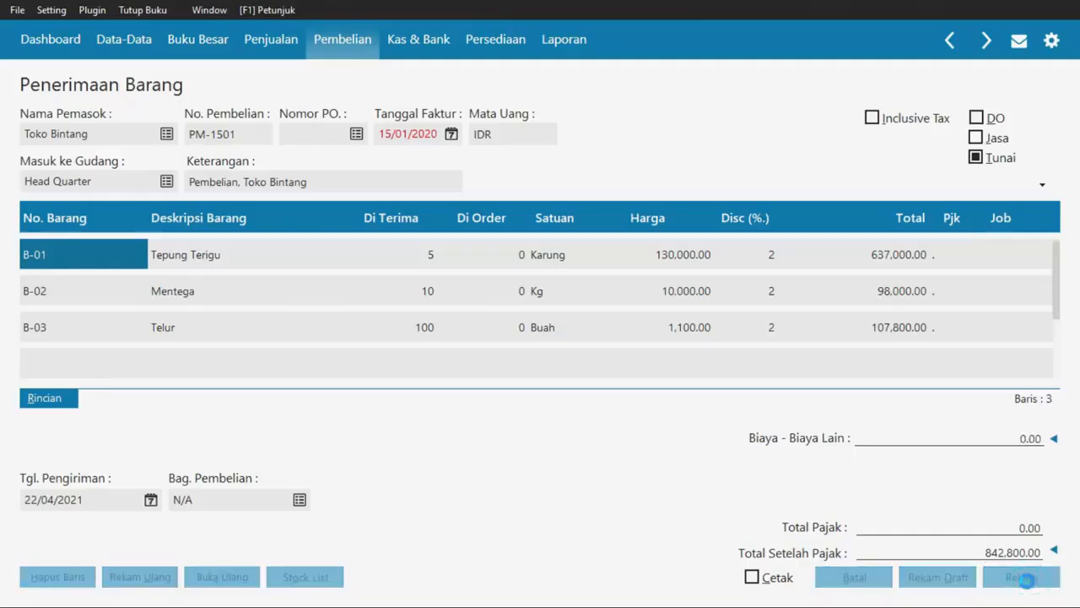
# - Look up transaction 12 in the PDF, close the blank purchase form and start a new payable payment to Toko Sunco in Zahir
pyautogui.hotkey('alt', 'Tab')
pyautogui.scroll(-5, 499, 374)
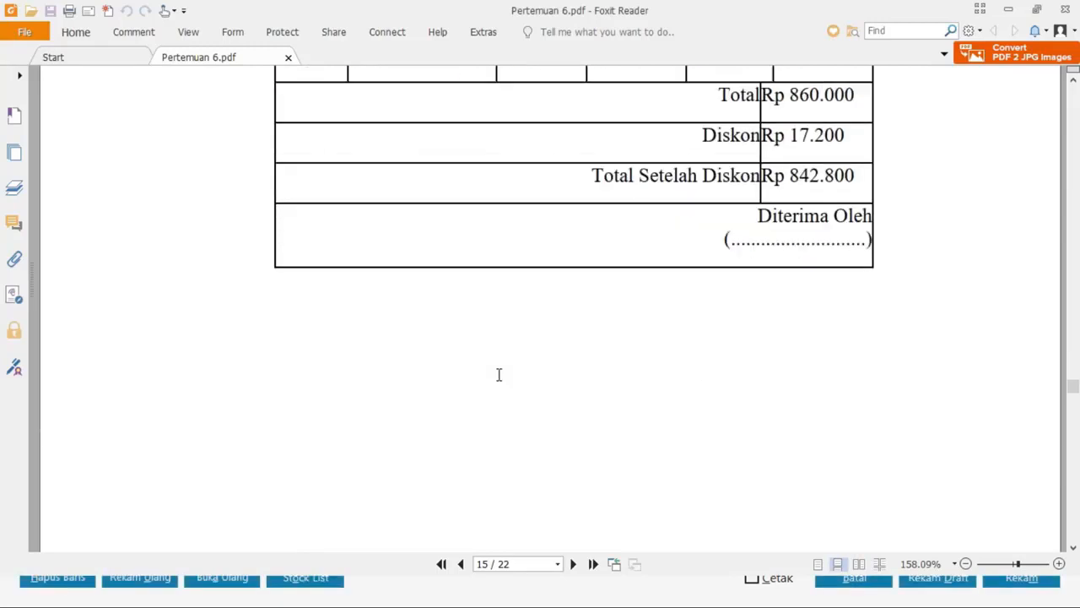
pyautogui.scroll(-6, 498, 374)
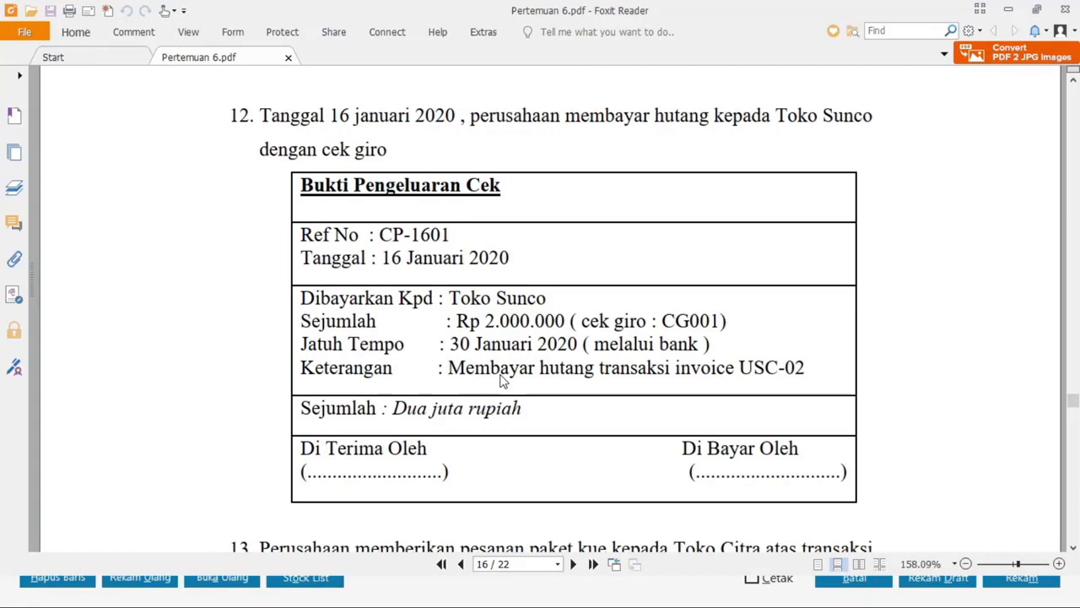
pyautogui.hotkey('alt', 'Tab')
pyautogui.click(848, 579)
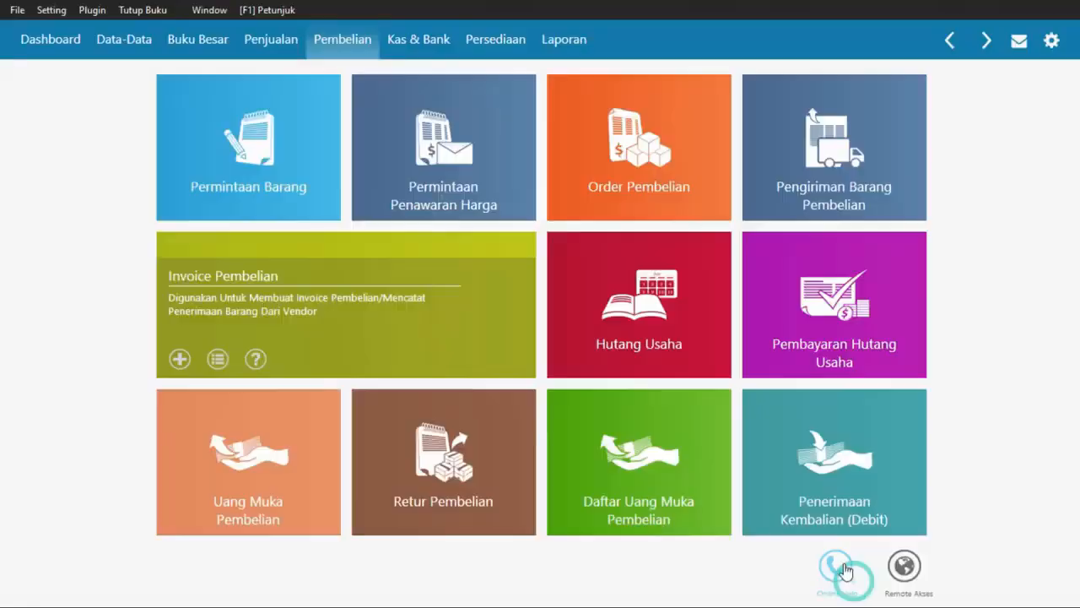
pyautogui.click(764, 358)
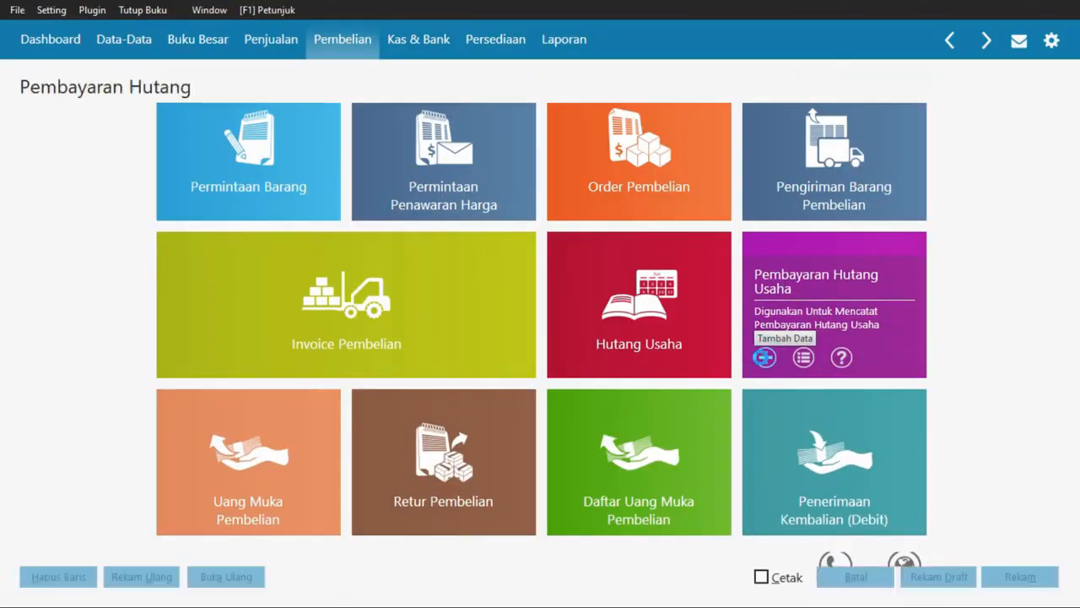
pyautogui.click(270, 148)
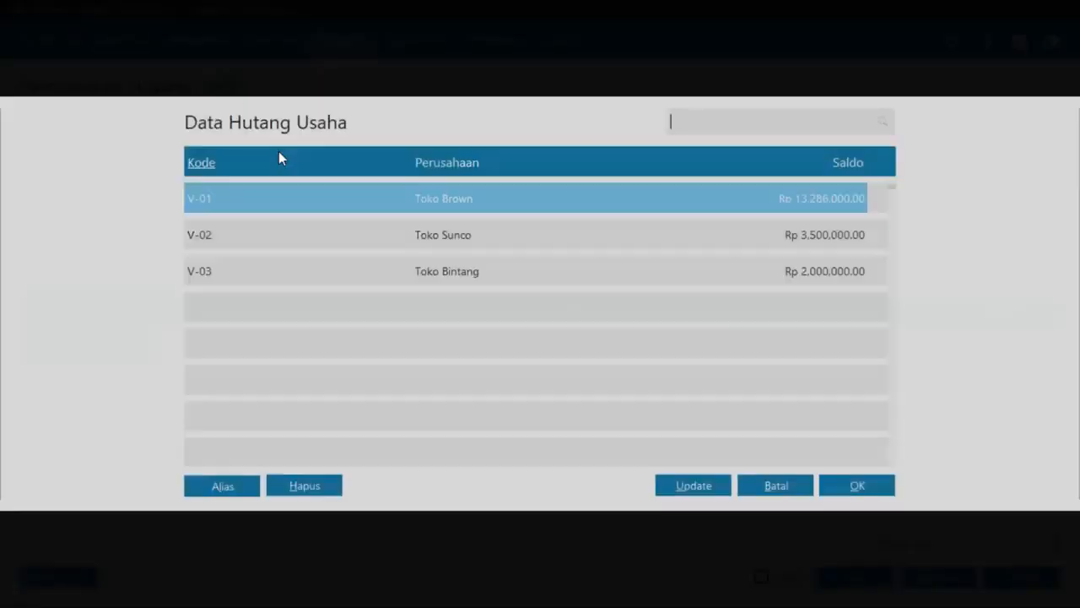
pyautogui.doubleClick(401, 249)
# - Select the reference number CP-1601 on the Bukti Pengeluaran Cek voucher in the PDF
pyautogui.hotkey('alt', 'Tab')
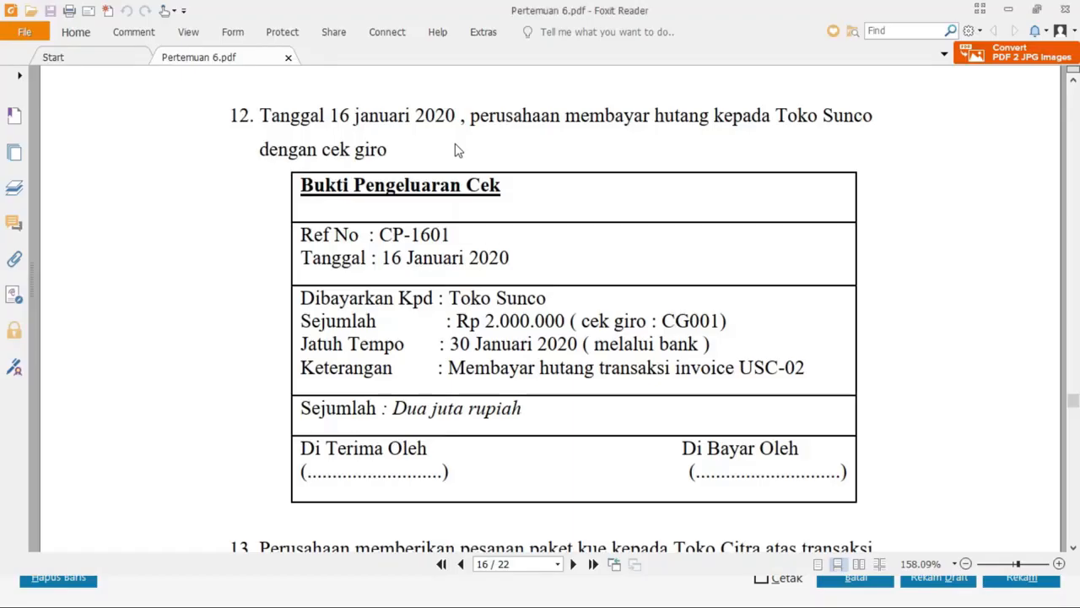
pyautogui.hotkey('alt', 'Tab')
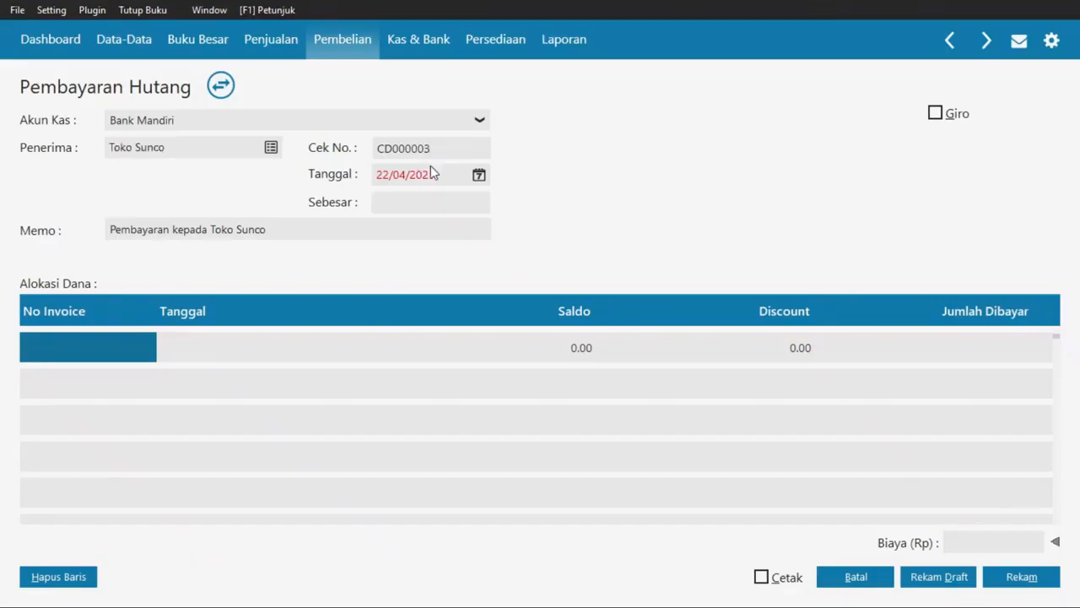
pyautogui.hotkey('alt', 'Tab')
pyautogui.moveTo(452, 235); pyautogui.dragTo(386, 234)
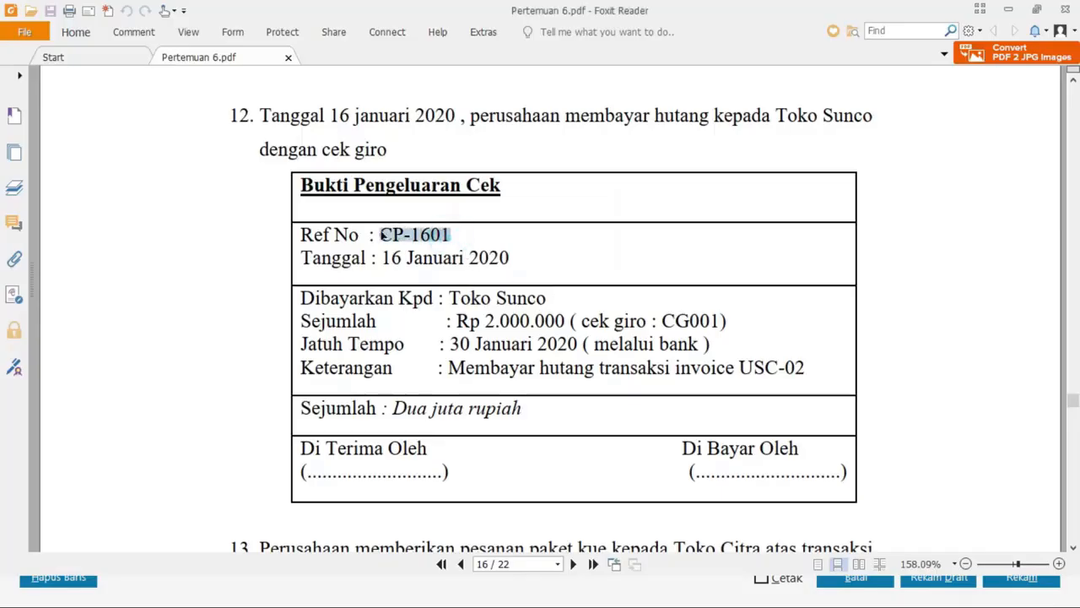
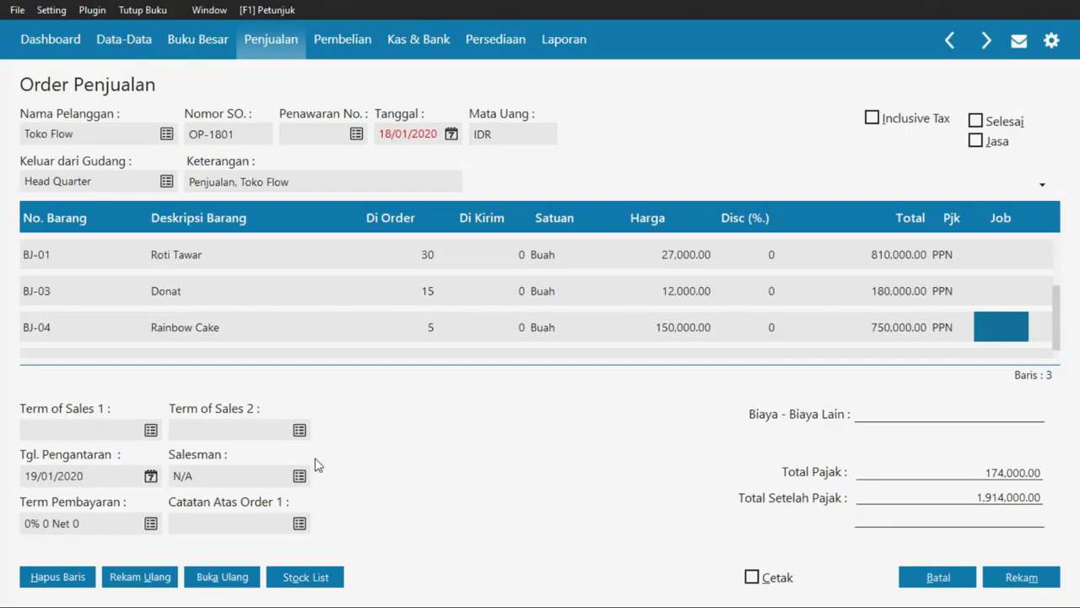
# - Set the first listed employee as salesman and record sales order OP-1801 after checking its totals against the PDF
pyautogui.click(301, 478)
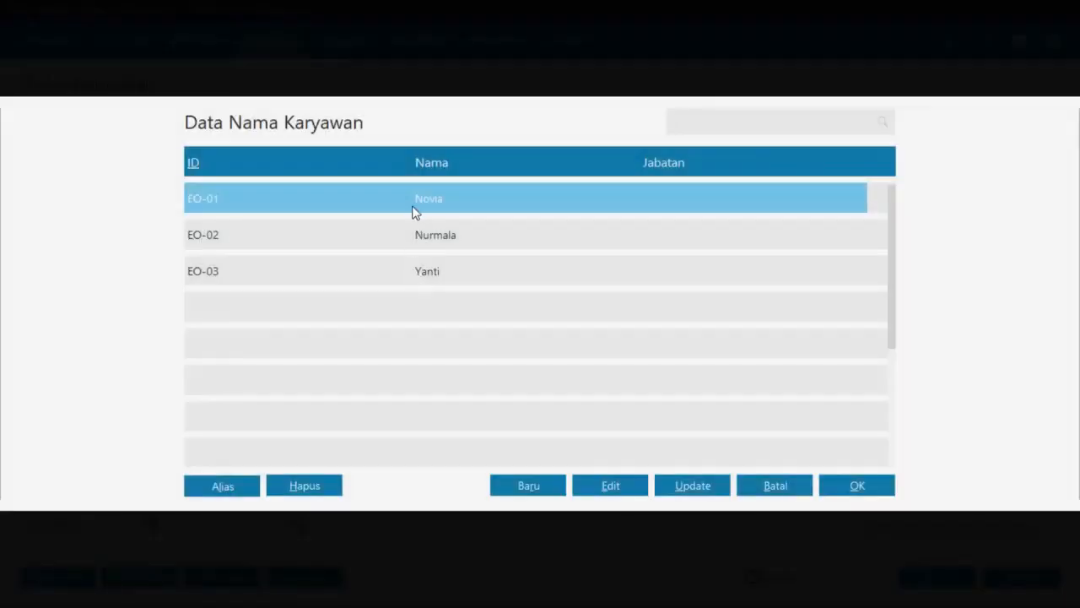
pyautogui.doubleClick(413, 203)
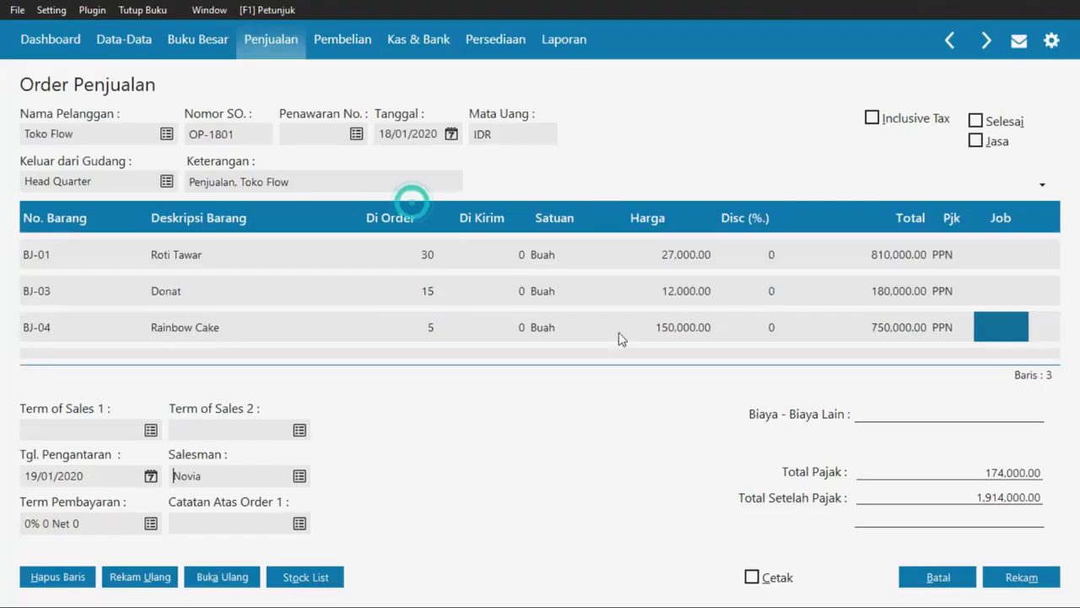
pyautogui.hotkey('alt', 'Tab')
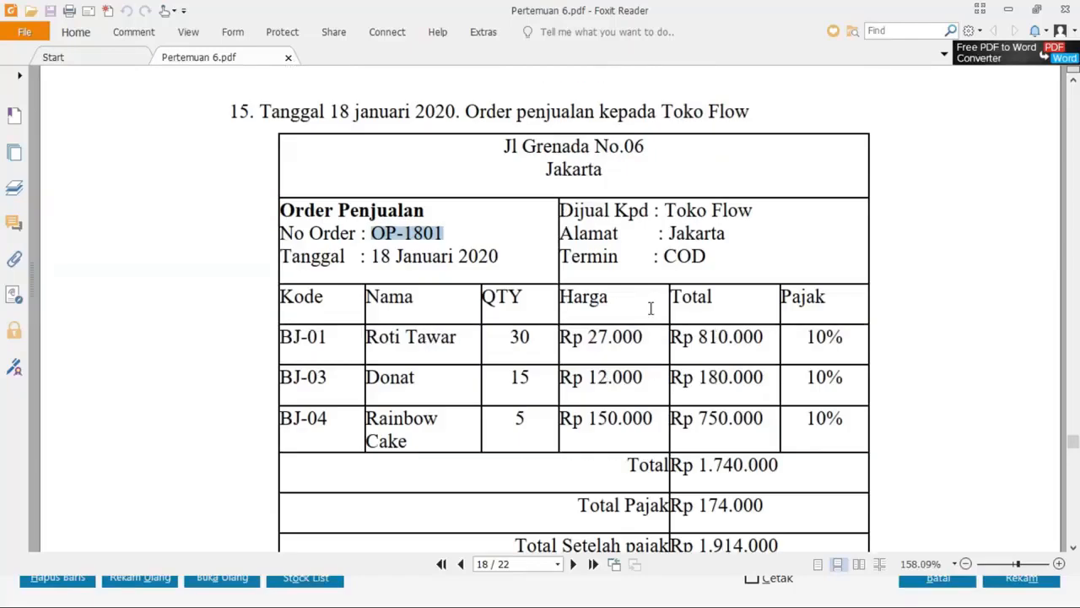
pyautogui.scroll(-3, 650, 308)
pyautogui.hotkey('alt', 'Tab')
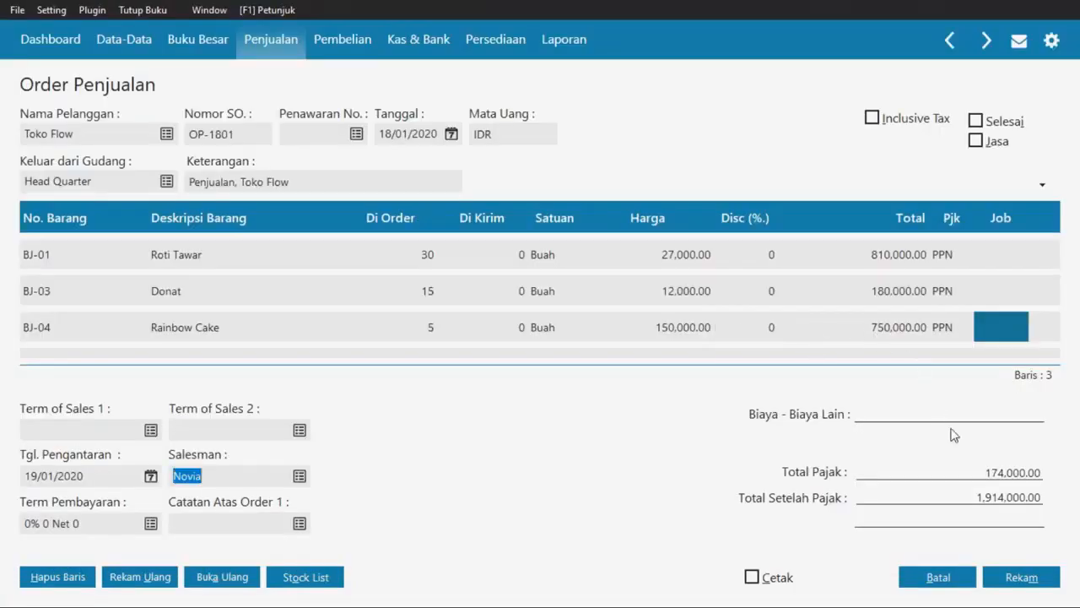
pyautogui.hotkey('alt', 'Tab')
pyautogui.hotkey('alt', 'Tab')
pyautogui.hotkey('alt', 'Tab')
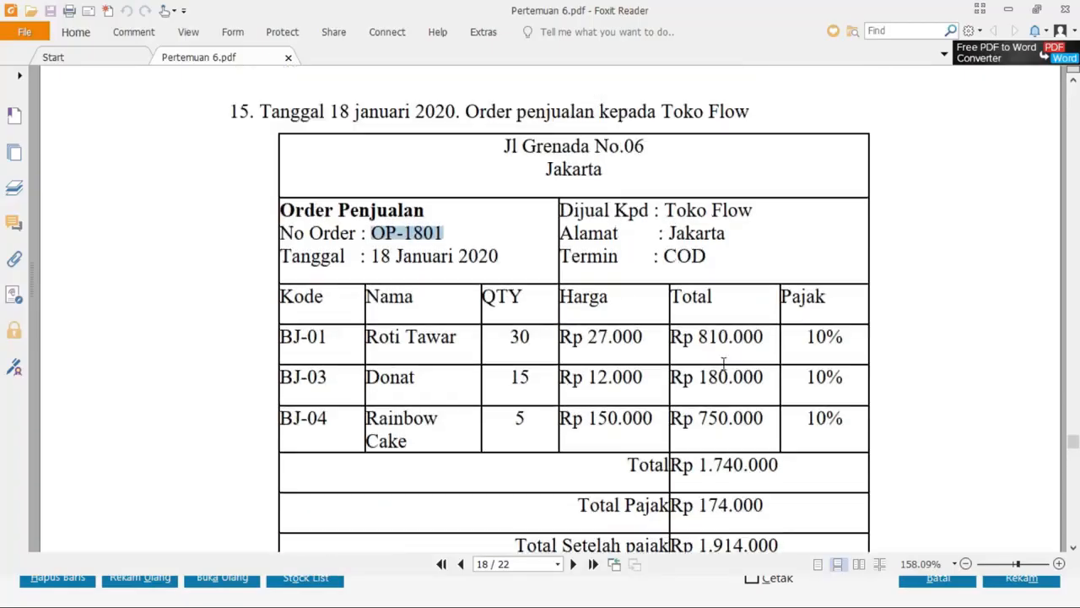
pyautogui.scroll(-3, 723, 363)
pyautogui.hotkey('alt', 'Tab')
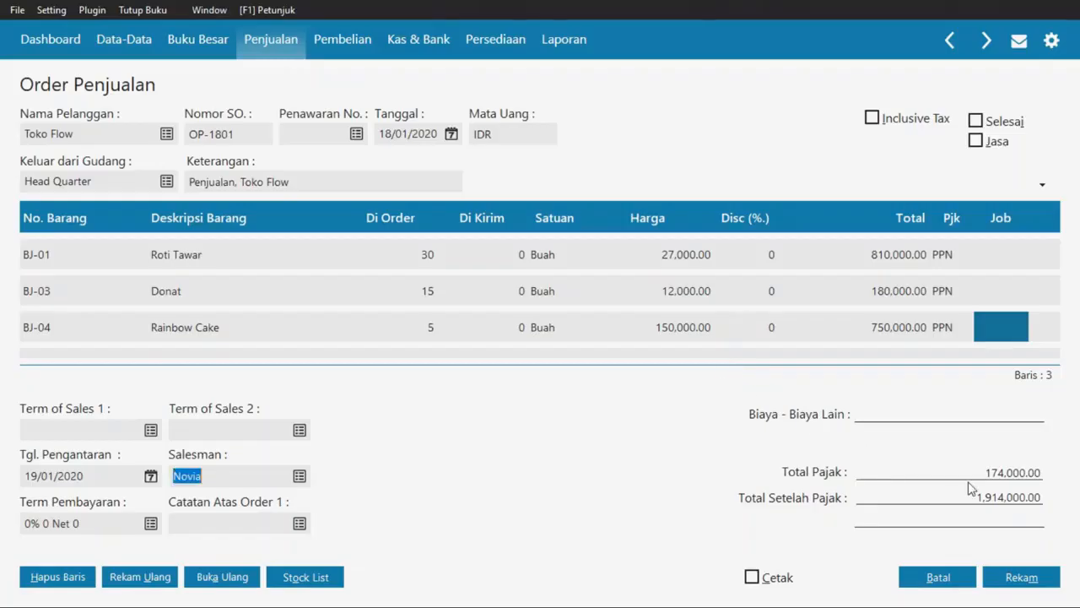
pyautogui.click(1012, 579)
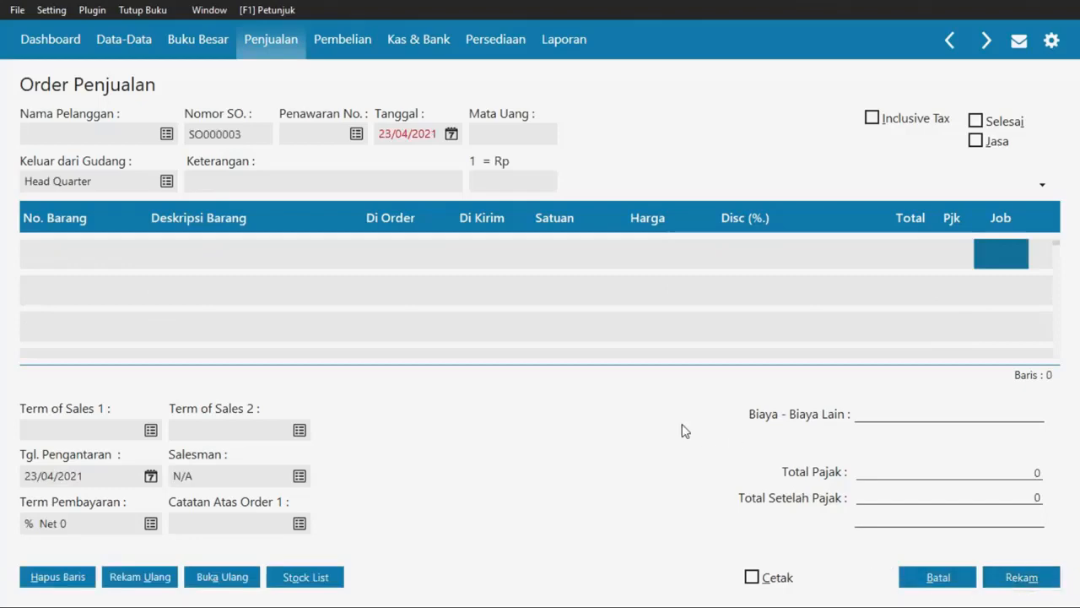
# - Read transaction 16, the 19 January 2020 delivery invoice for Toko Flow, in the PDF and return to Zahir
pyautogui.hotkey('alt', 'Tab')
pyautogui.scroll(-10, 658, 418)
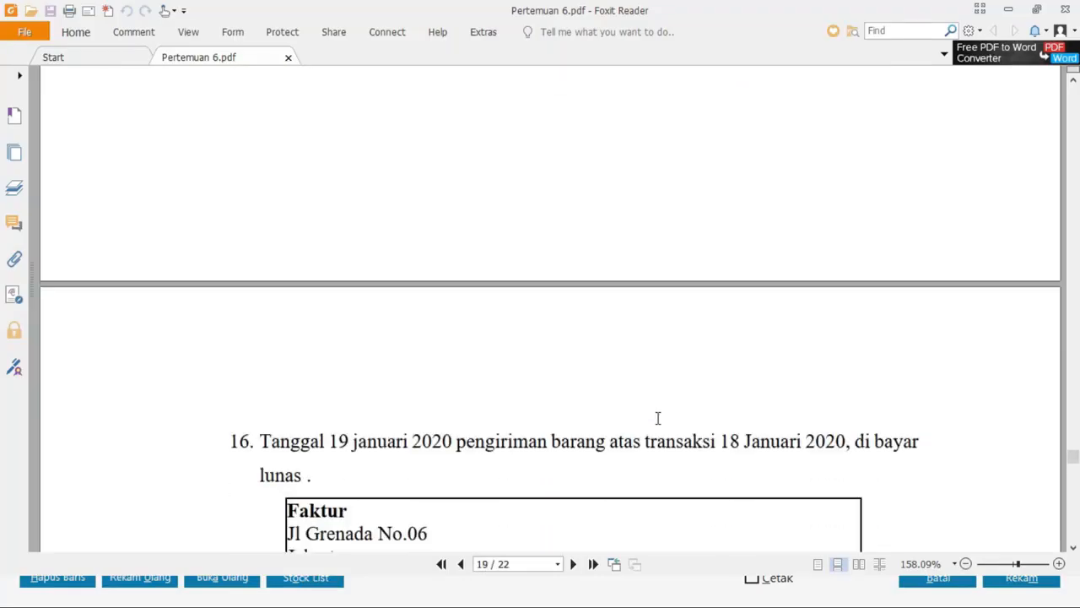
pyautogui.scroll(-2, 657, 418)
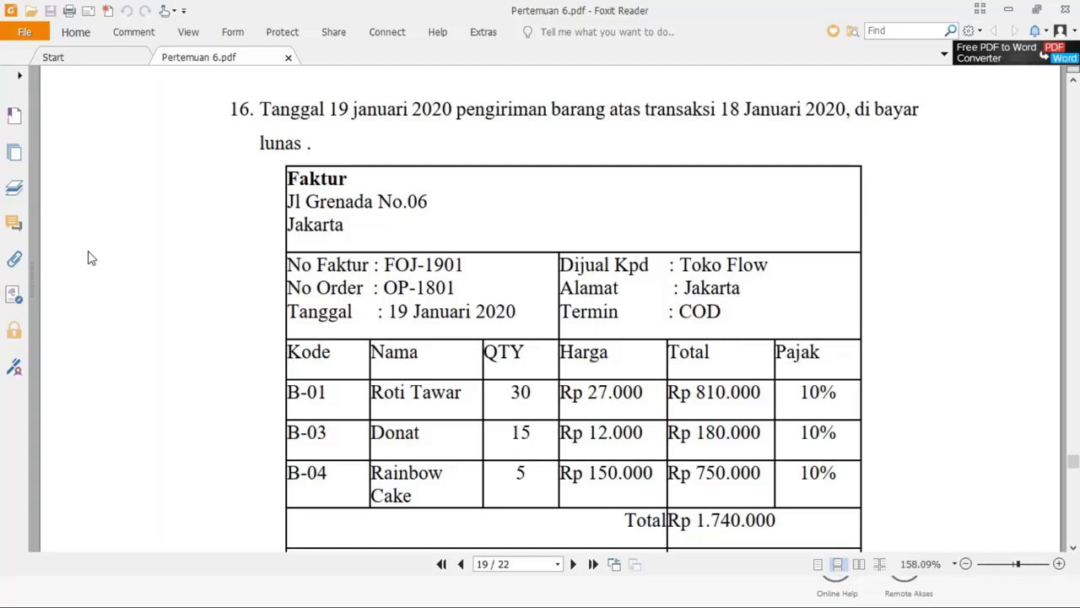
pyautogui.hotkey('alt', 'Tab')
pyautogui.moveTo(616, 213)
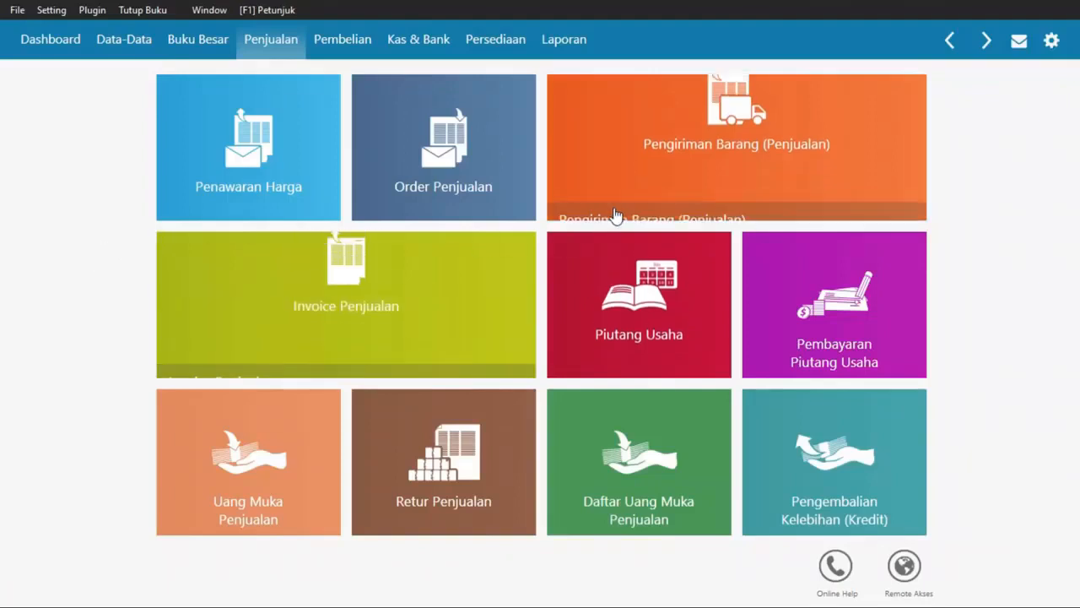
pyautogui.click(572, 200)
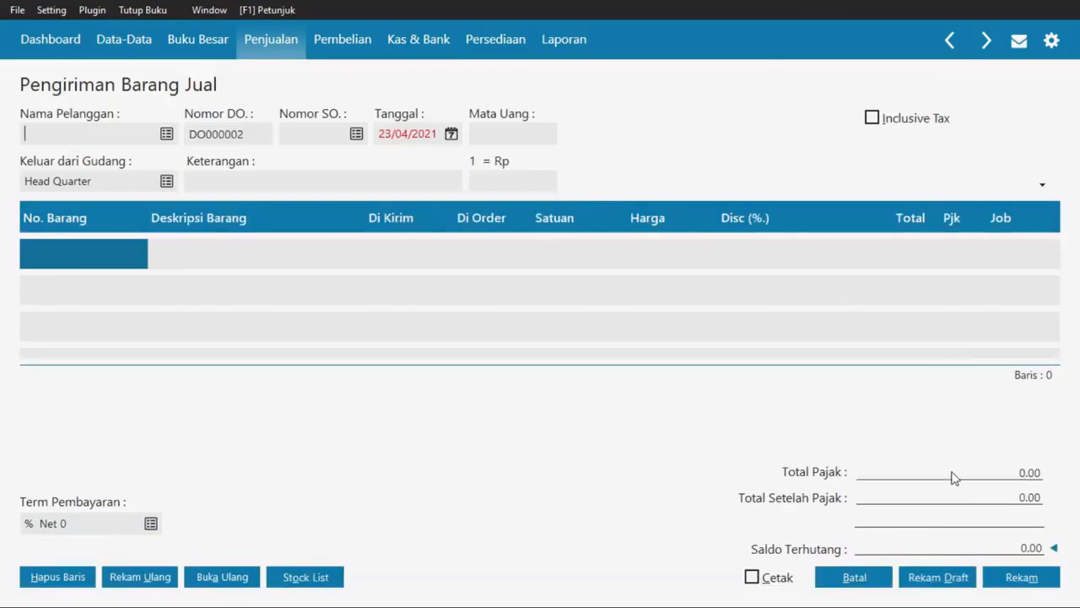
pyautogui.click(852, 576)
# - Start a new sales invoice with Toko Flow as the customer
pyautogui.moveTo(225, 355)
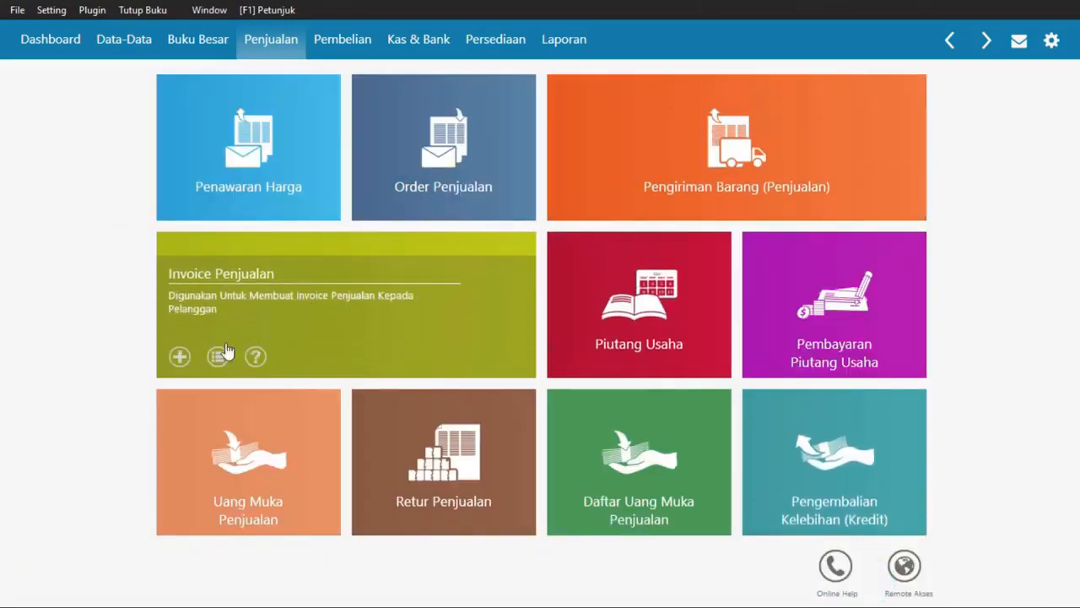
pyautogui.click(176, 359)
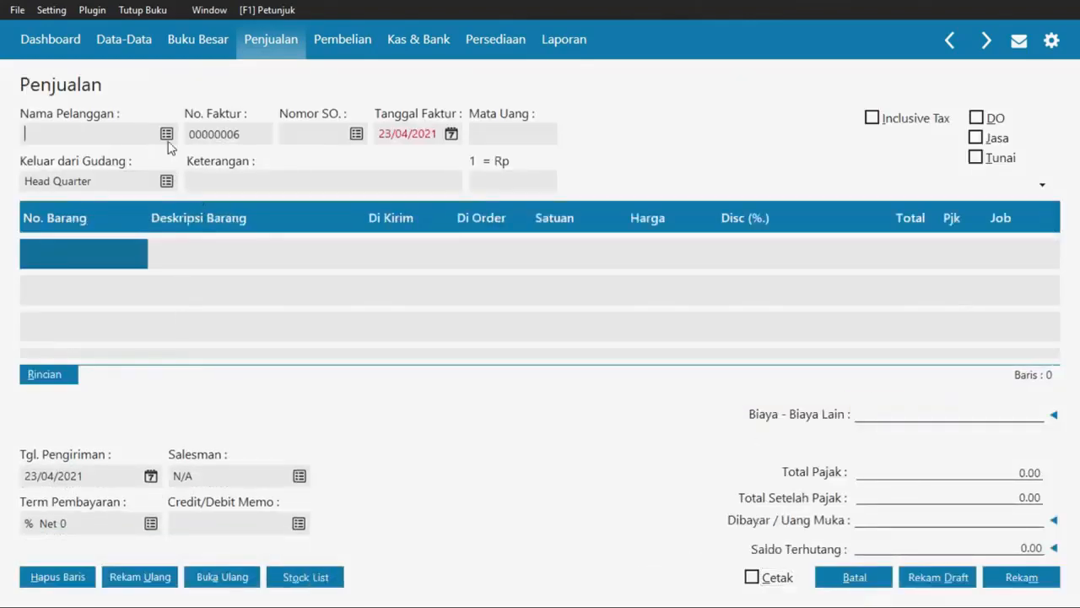
pyautogui.click(166, 134)
pyautogui.doubleClick(408, 236)
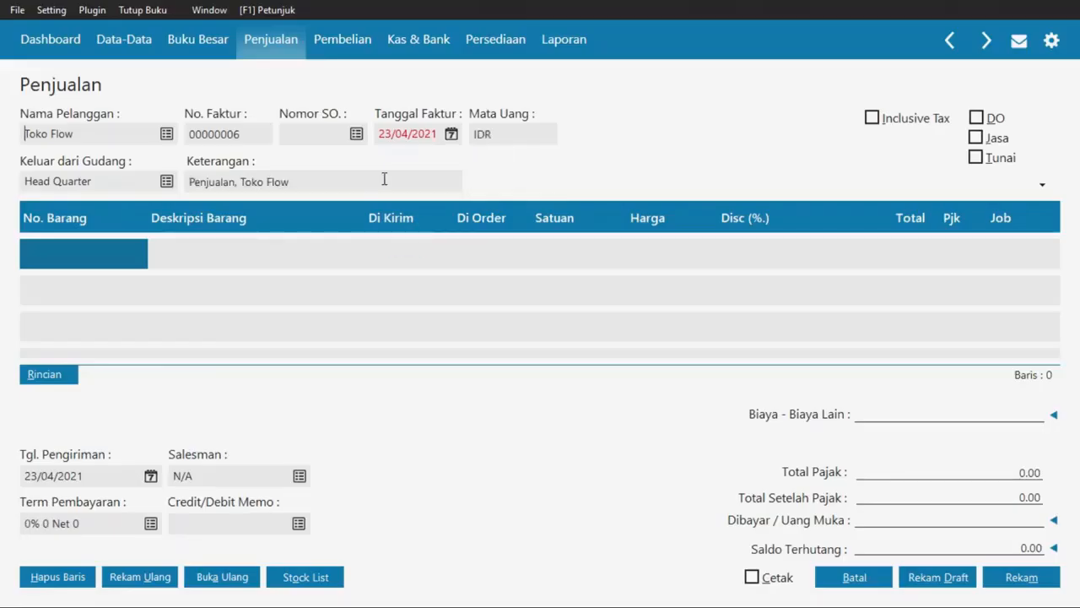
# - Copy the invoice number FOJ-1901 from the PDF into the sales invoice's number field
pyautogui.hotkey('alt', 'Tab')
pyautogui.moveTo(470, 266); pyautogui.dragTo(385, 264)
pyautogui.hotkey('ctrl', 'c')
pyautogui.hotkey('alt', 'Tab')
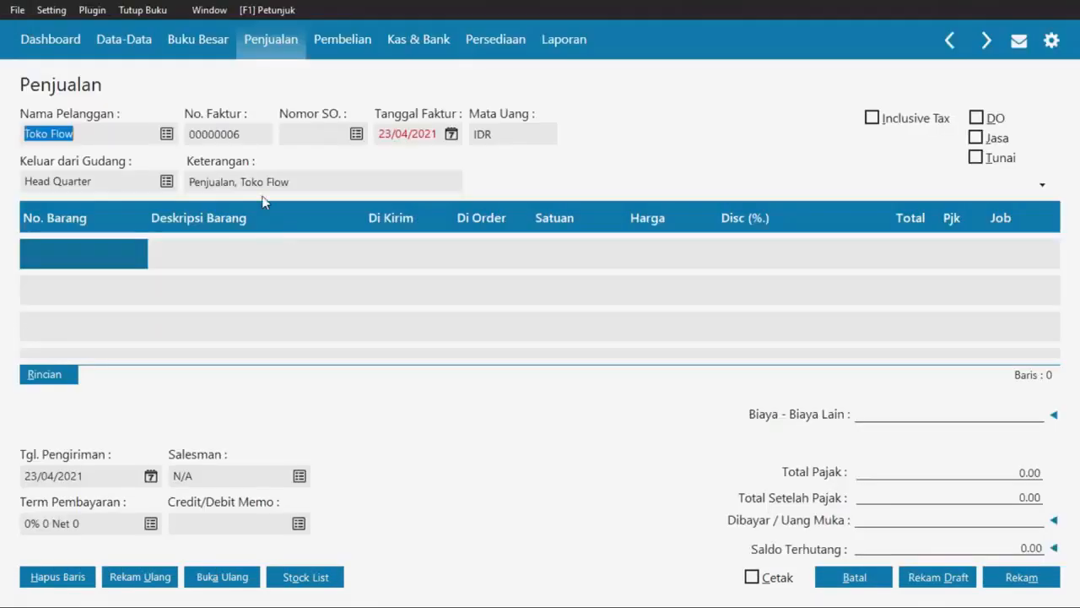
pyautogui.click(253, 141)
pyautogui.hotkey('ctrl', 'v')
# - Load sales order OP-1801 into the invoice and check the invoice details in the PDF
pyautogui.click(356, 133)
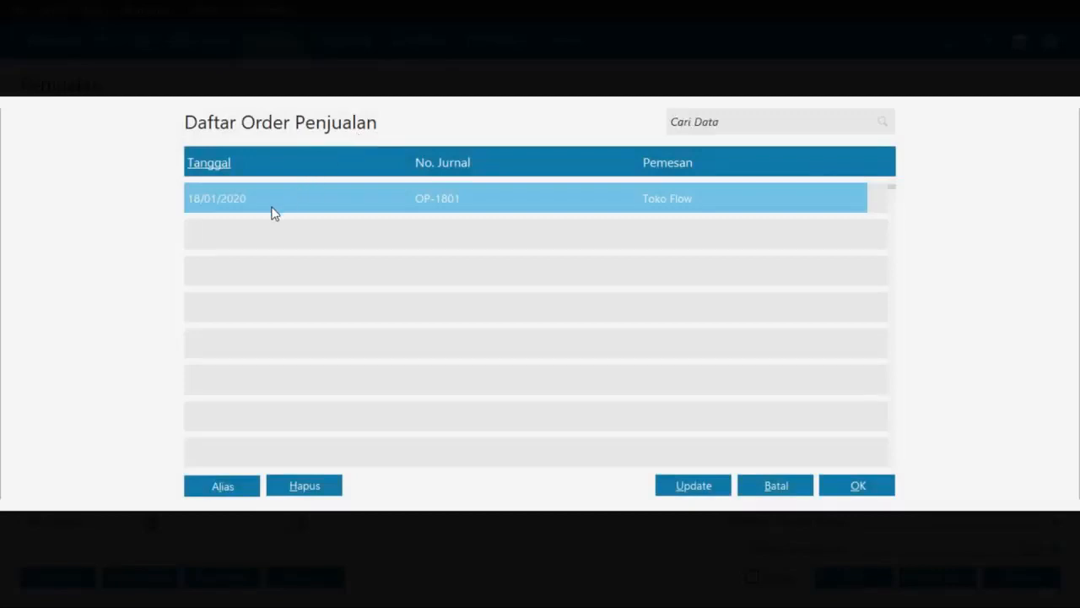
pyautogui.doubleClick(270, 203)
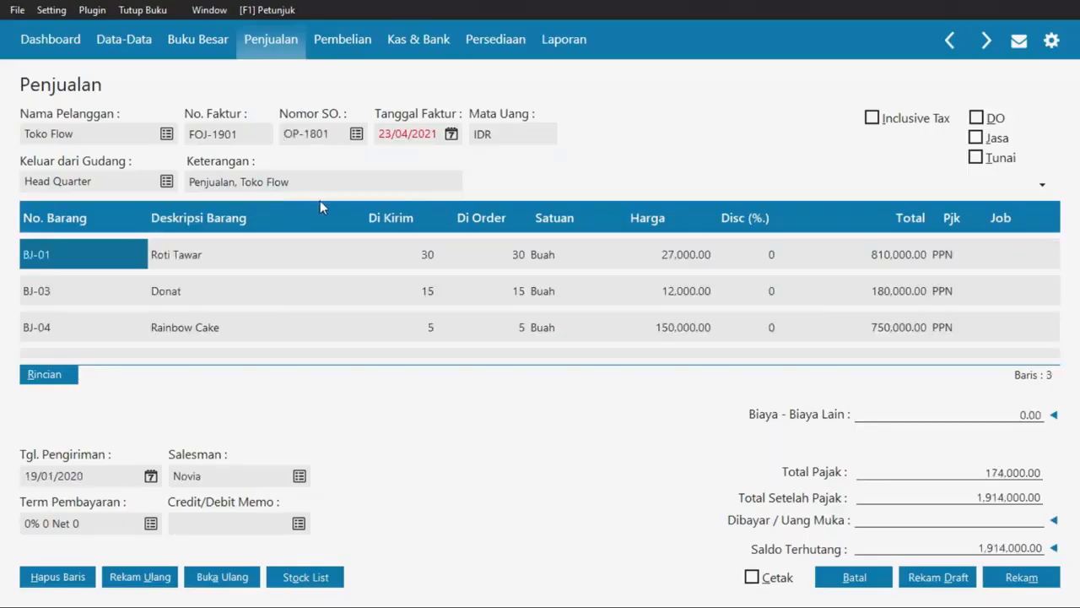
pyautogui.hotkey('alt', 'Tab')
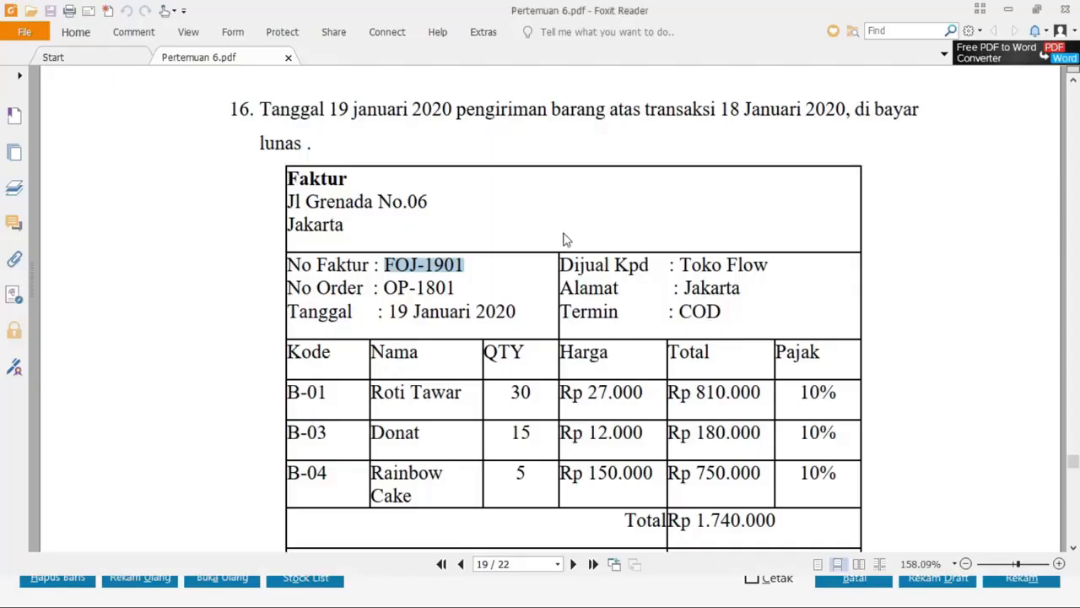
pyautogui.hotkey('alt', 'Tab')
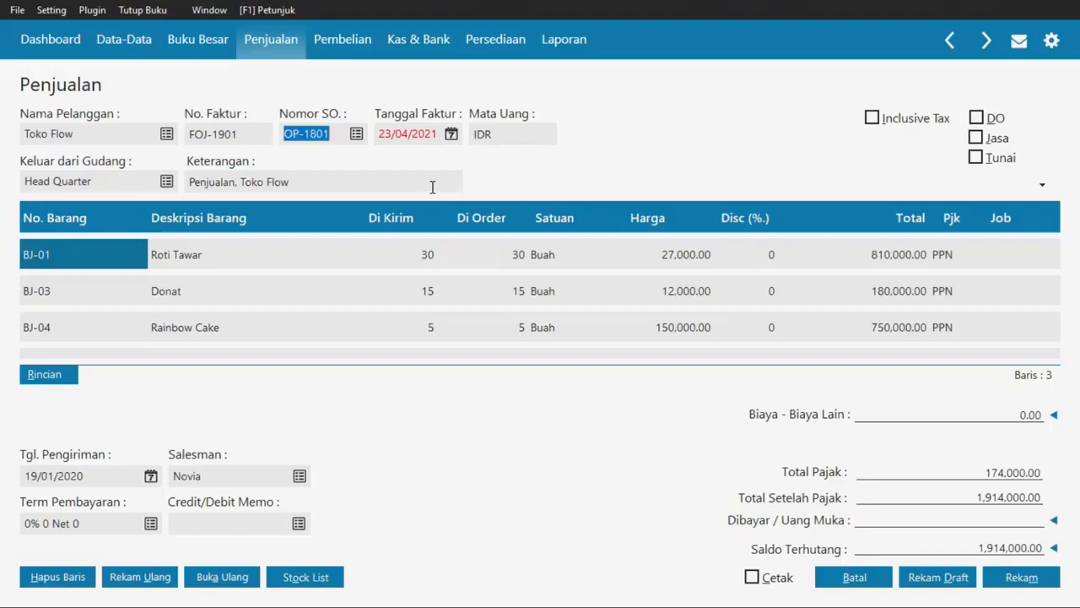
# - Set the sales invoice date to 19/01/2020 and mark the invoice as cash (Tunai)
pyautogui.click(415, 136)
pyautogui.write('19')
pyautogui.write('012020')
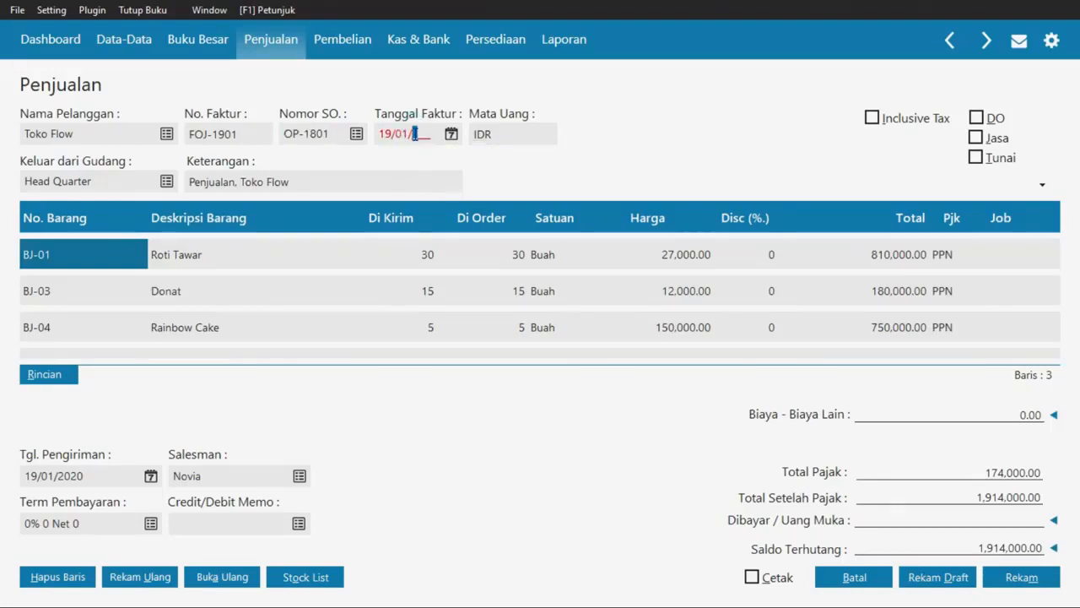
pyautogui.hotkey('alt', 'Tab')
pyautogui.hotkey('alt', 'Tab')
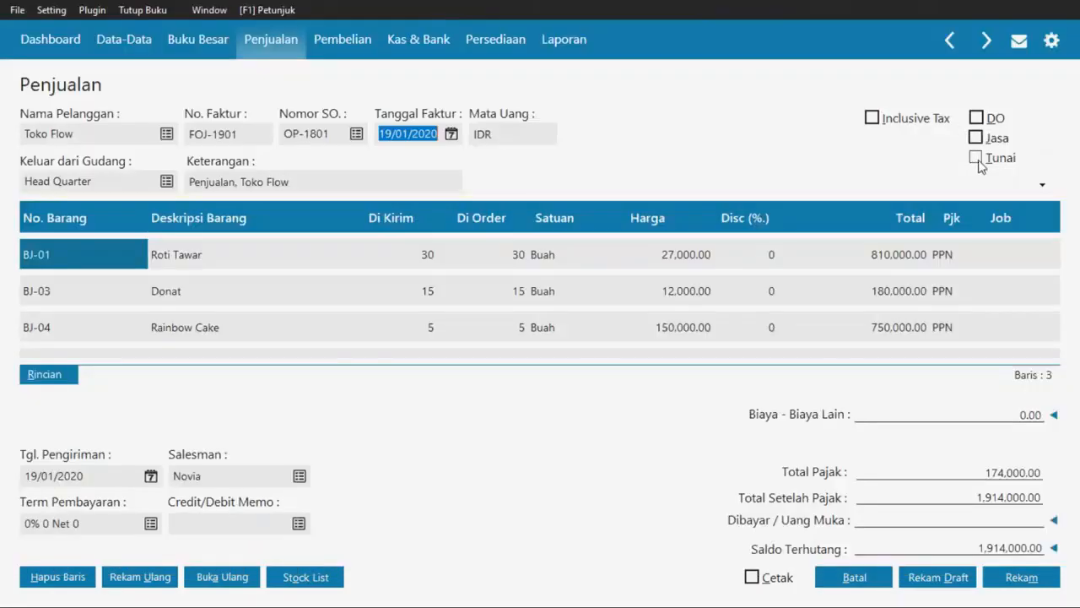
pyautogui.press('space')
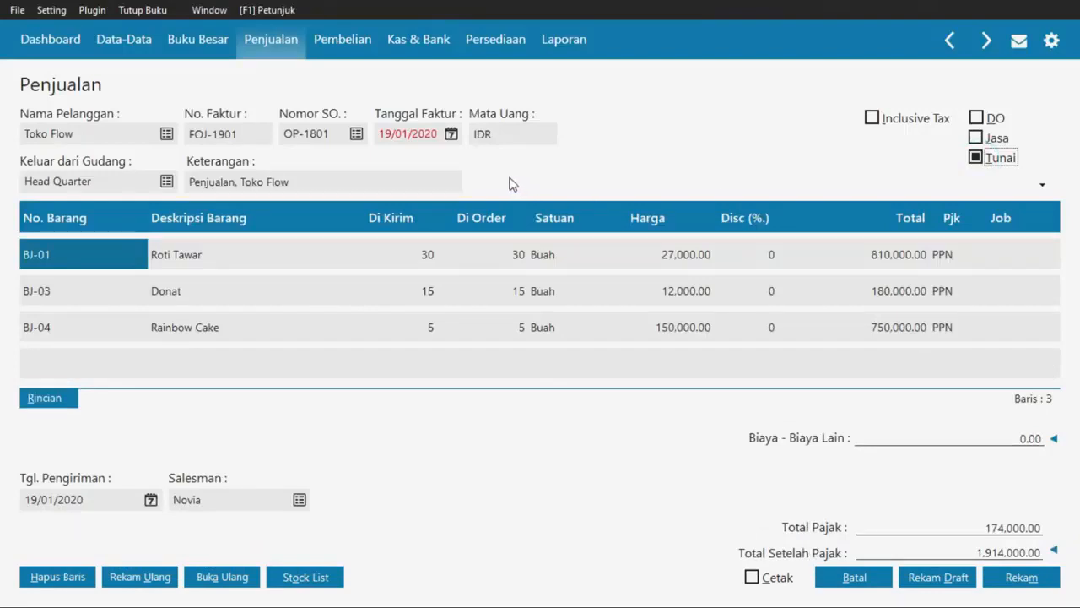
# - Compare the invoice's items, totals, delivery date and salesman with transaction 16 in the PDF
pyautogui.hotkey('alt', 'Tab')
pyautogui.scroll(-5, 482, 249)
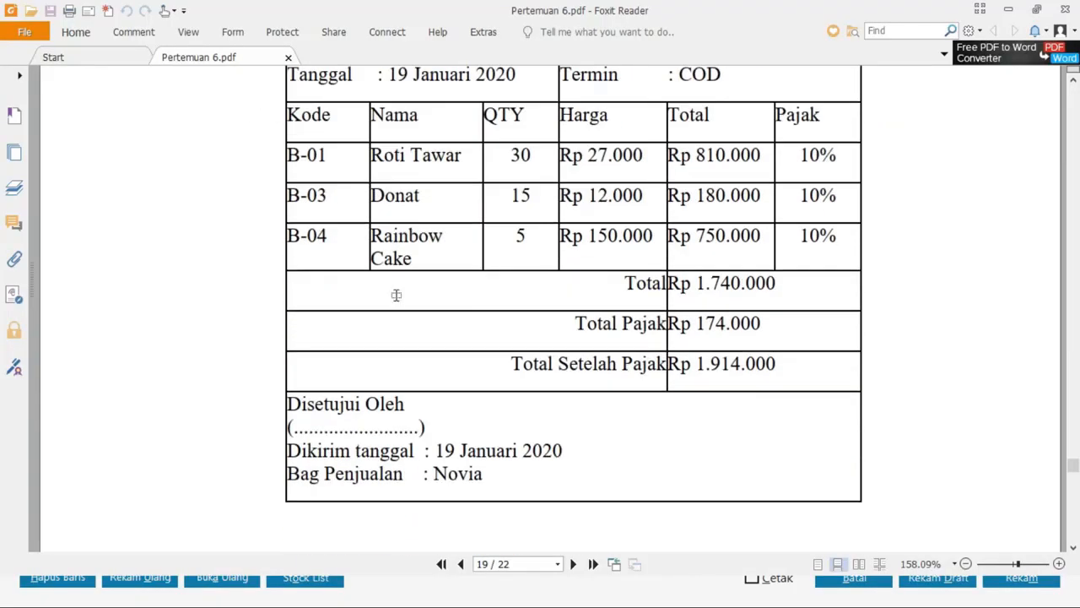
pyautogui.hotkey('alt', 'Tab')
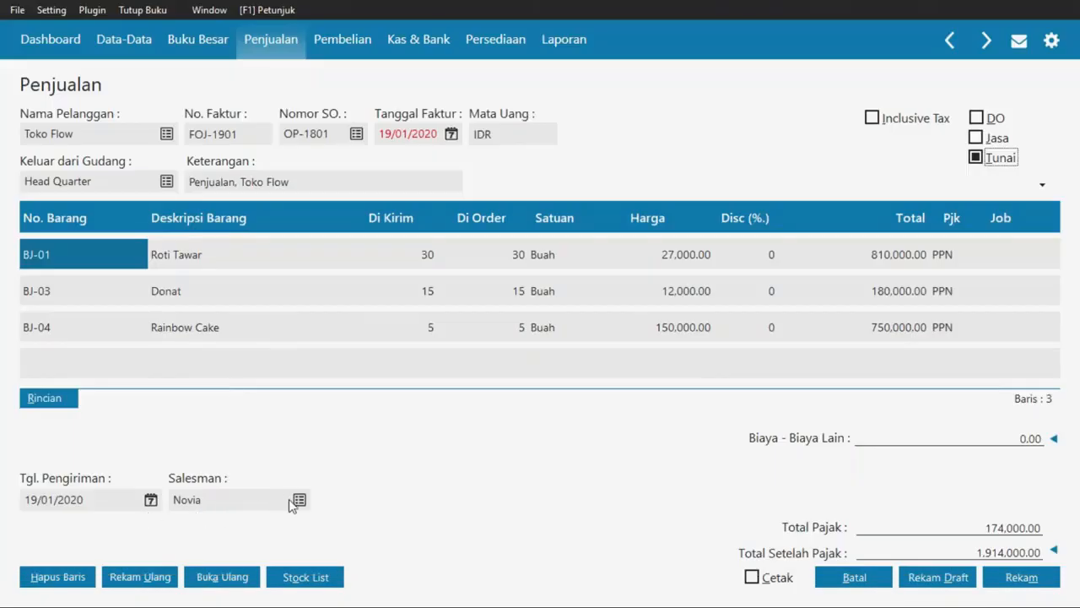
pyautogui.hotkey('alt', 'Tab')
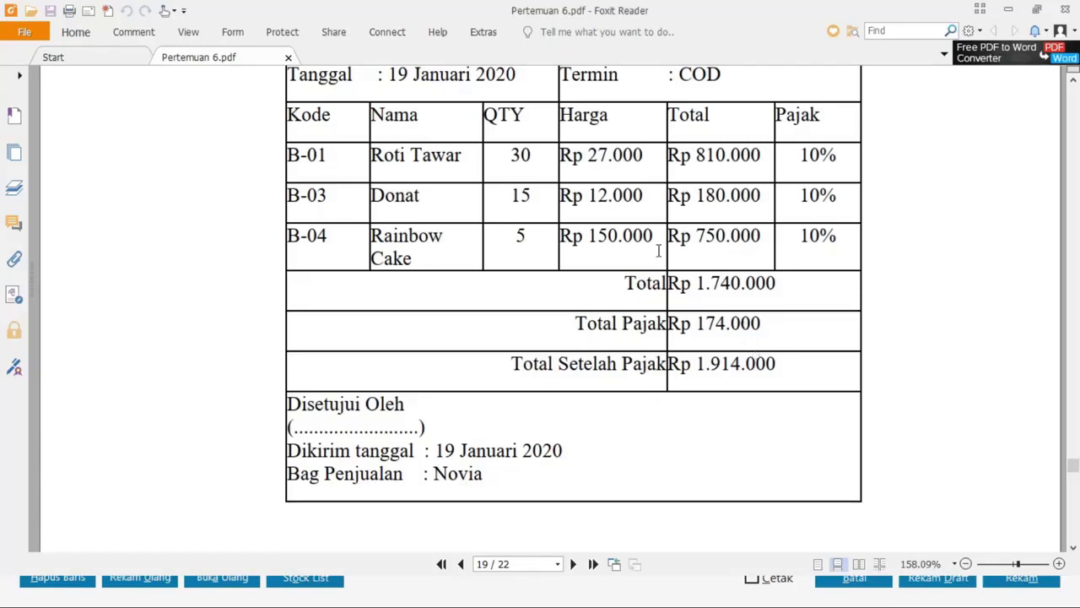
pyautogui.hotkey('alt', 'Tab')
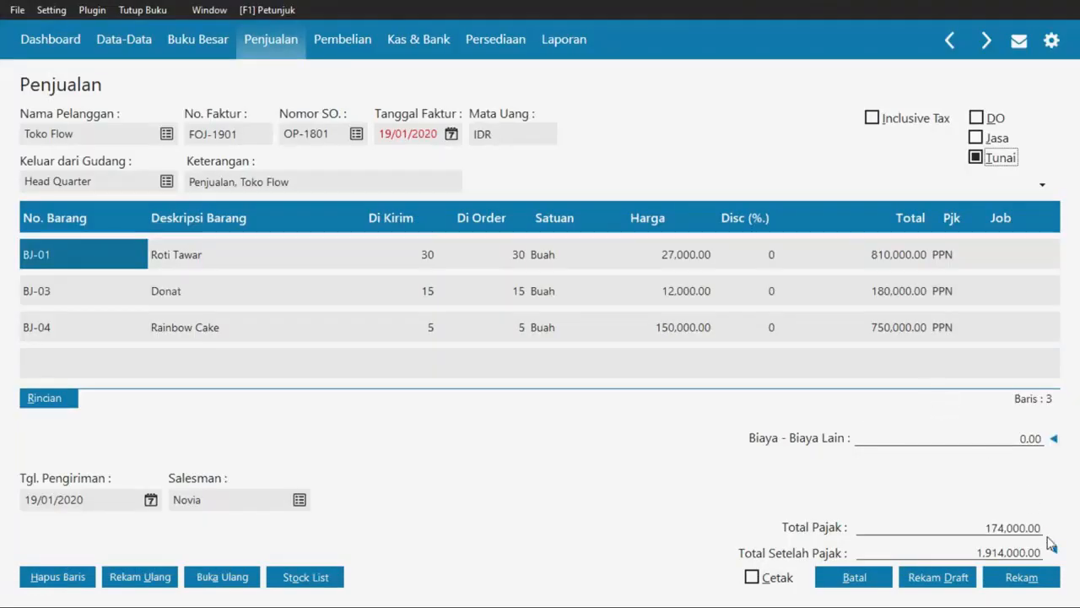
pyautogui.hotkey('alt', 'Tab')
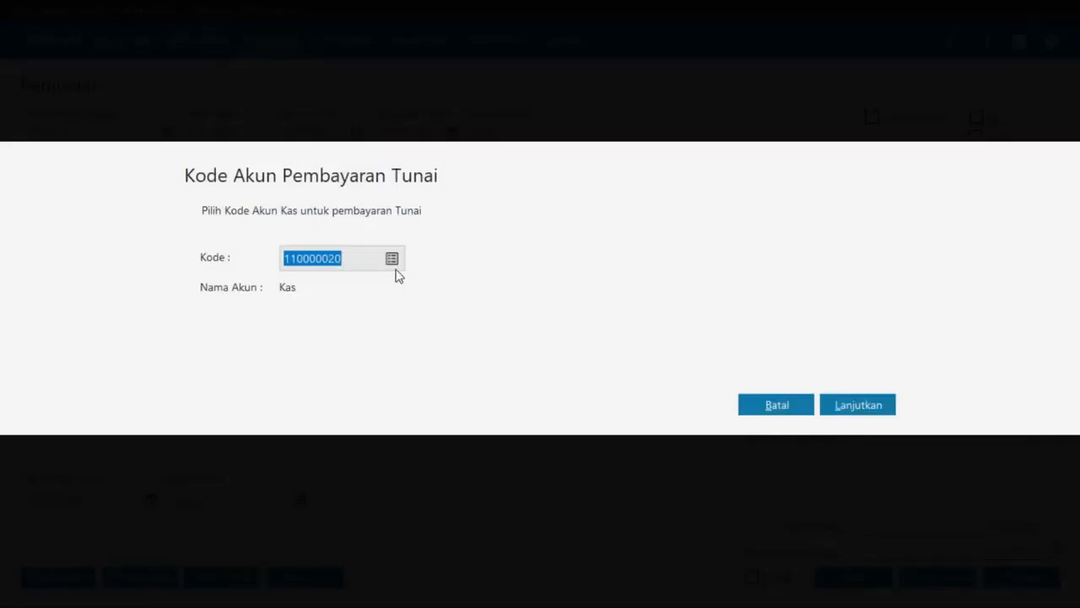
# - Choose account 120000010 Bank Mandiri for the cash payment and record the sales invoice
pyautogui.click(393, 259)
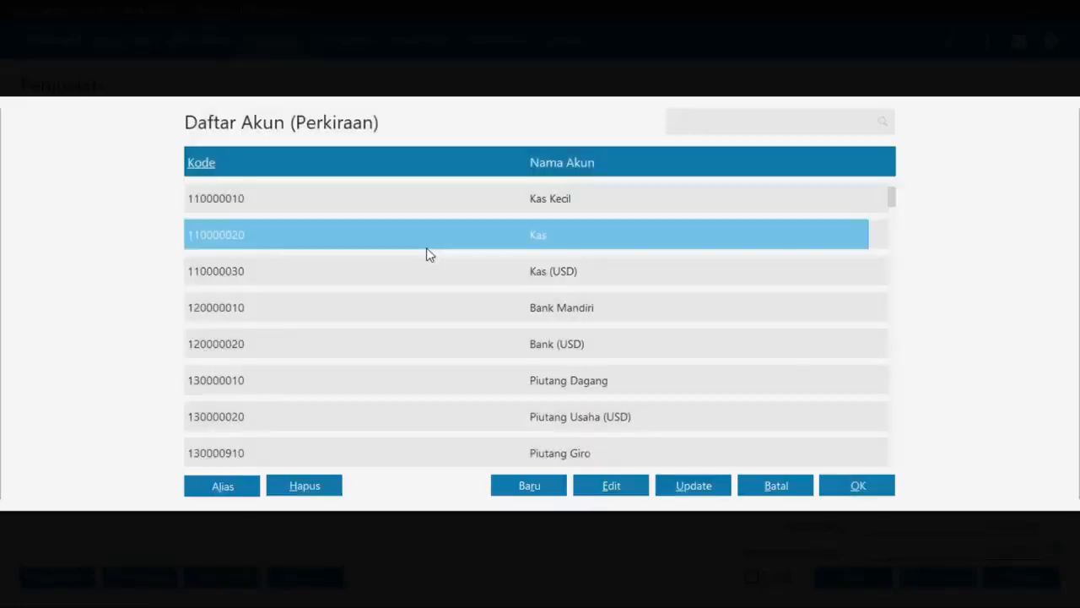
pyautogui.doubleClick(429, 305)
pyautogui.click(855, 403)
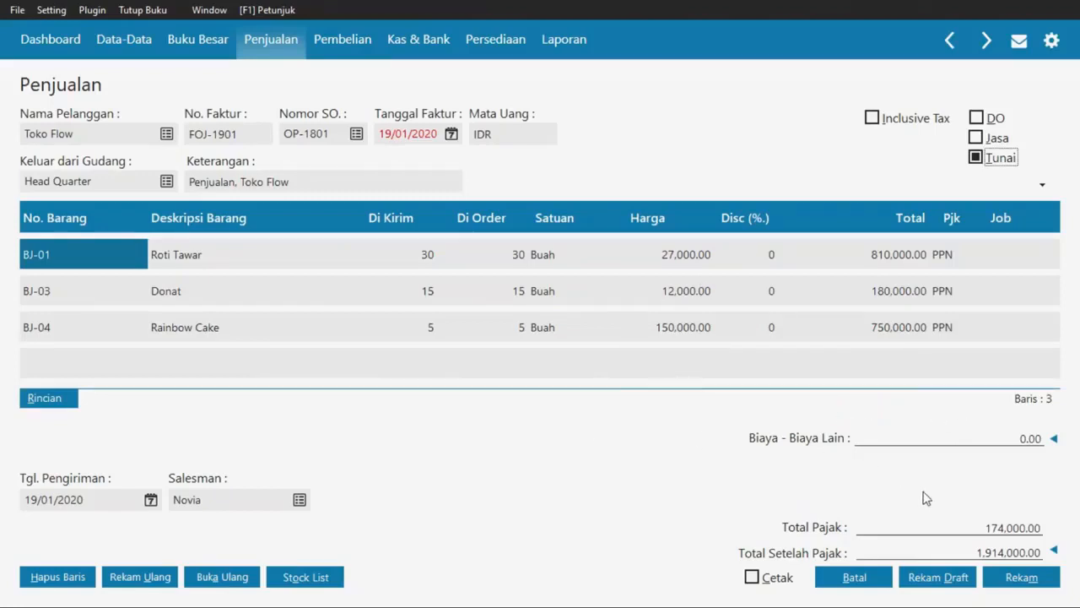
pyautogui.click(1021, 581)
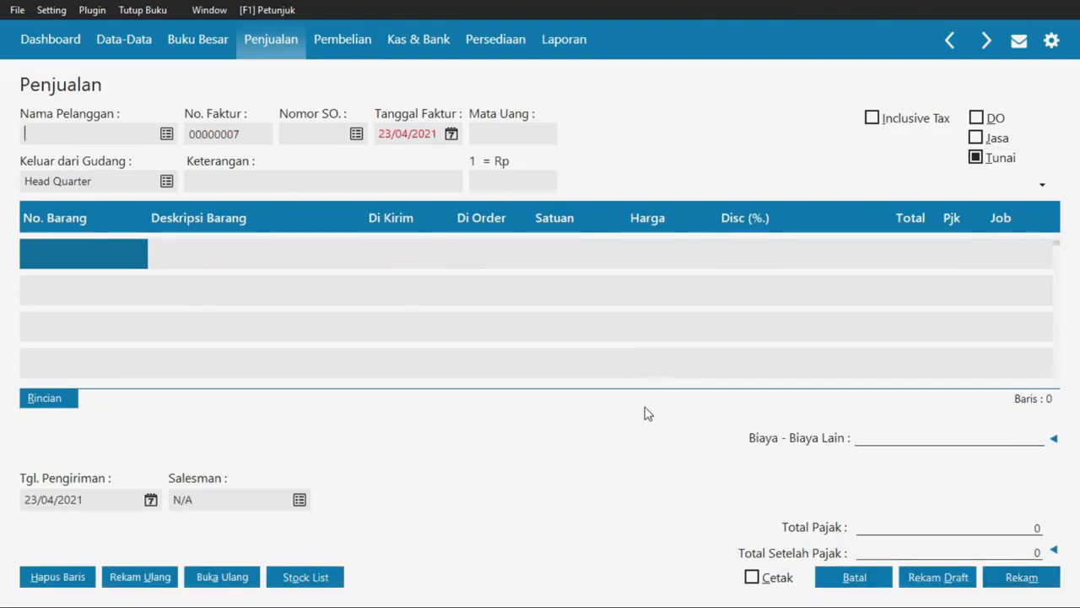
pyautogui.hotkey('alt', 'Tab')
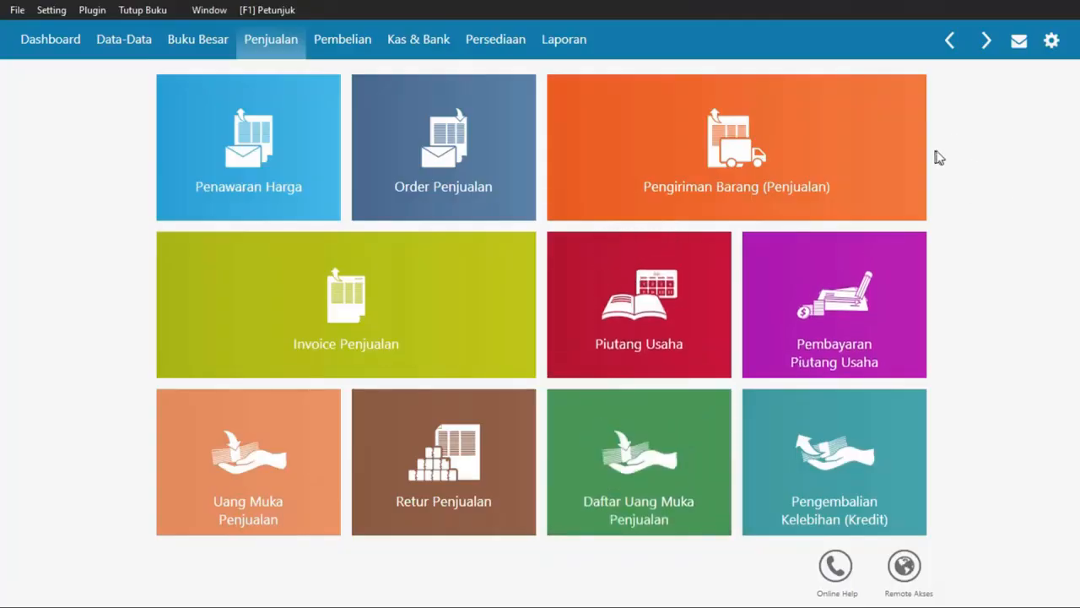
pyautogui.moveTo(377, 202)
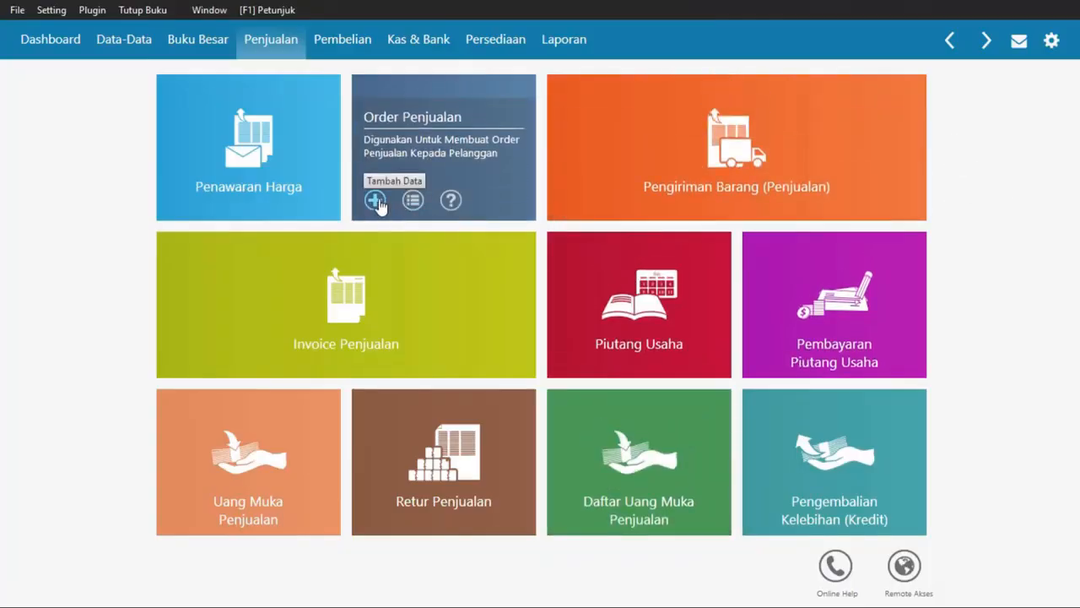
pyautogui.click(376, 201)
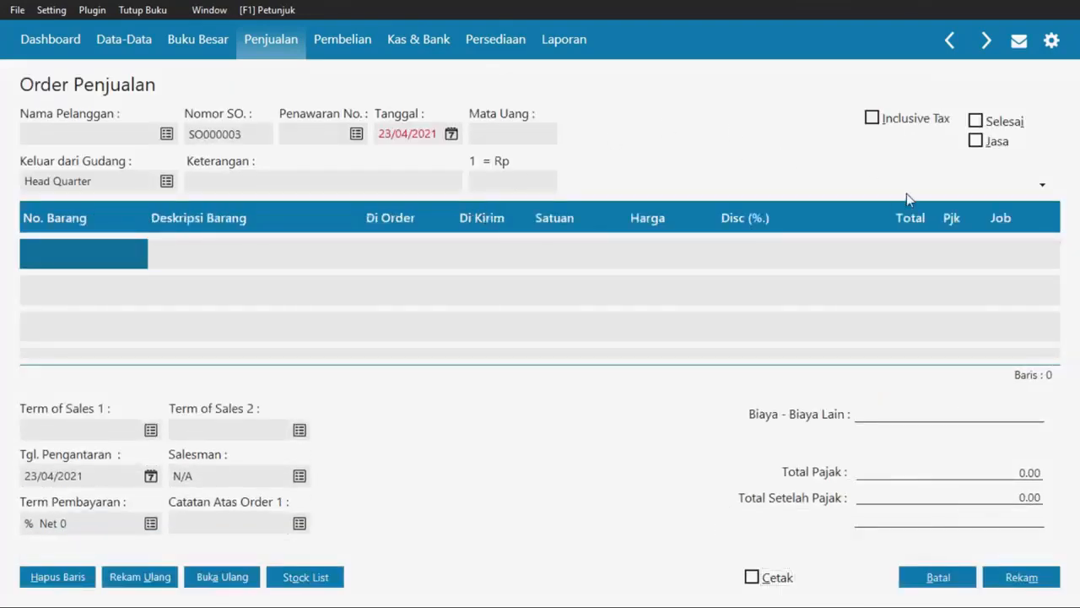
pyautogui.click(943, 578)
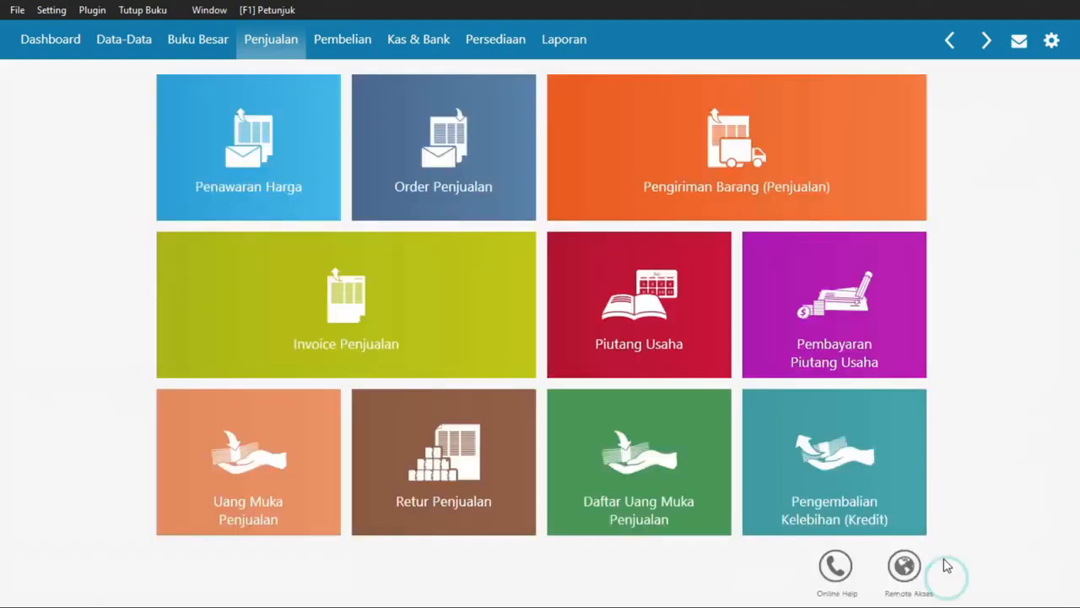
# - Start a new sales invoice and open the customer list
pyautogui.moveTo(397, 295)
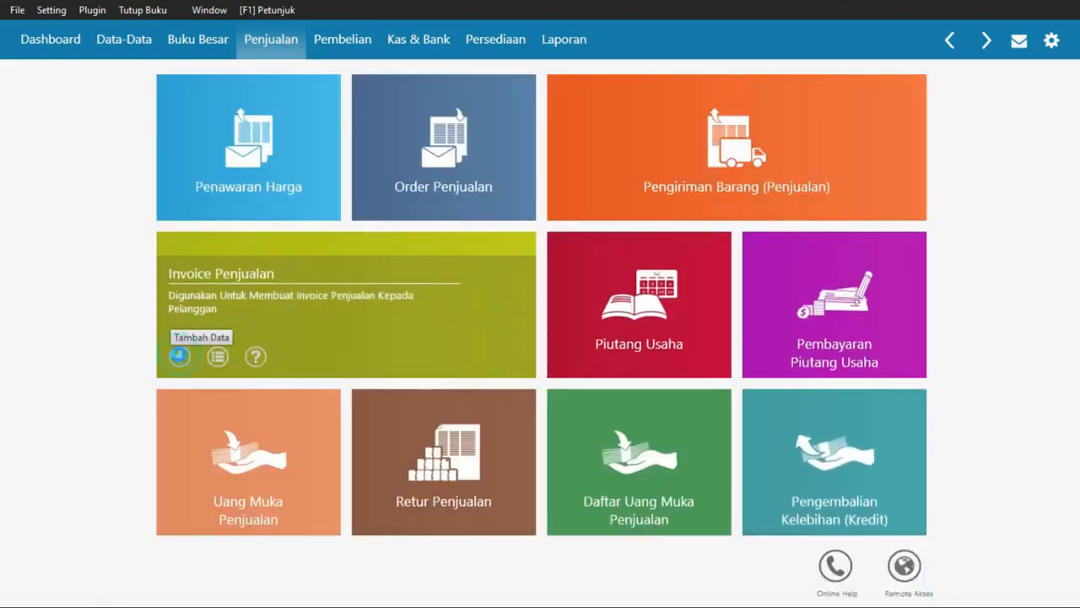
pyautogui.click(179, 356)
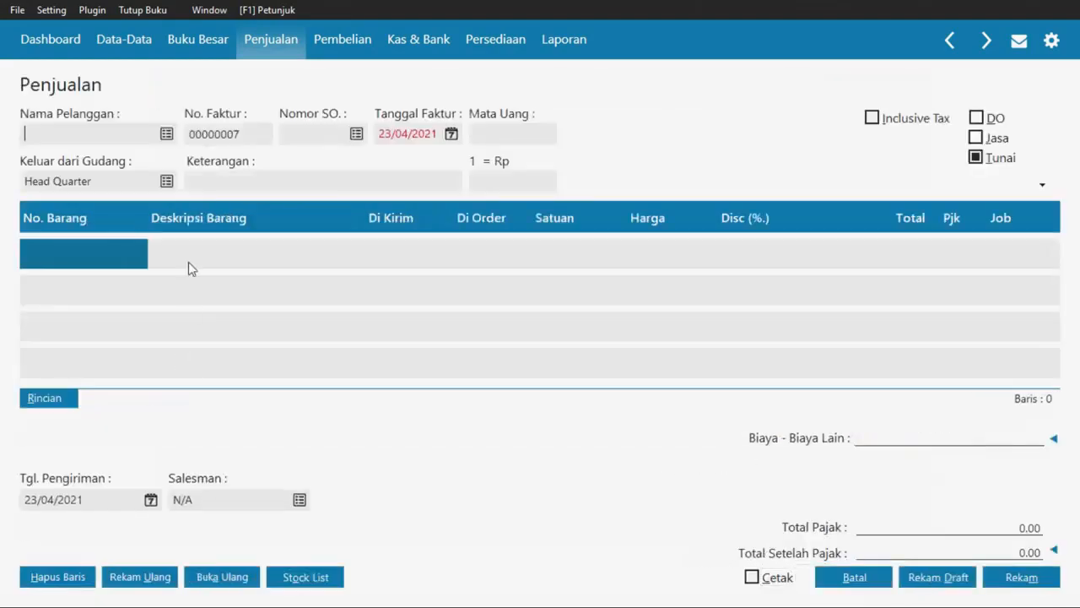
pyautogui.click(162, 137)
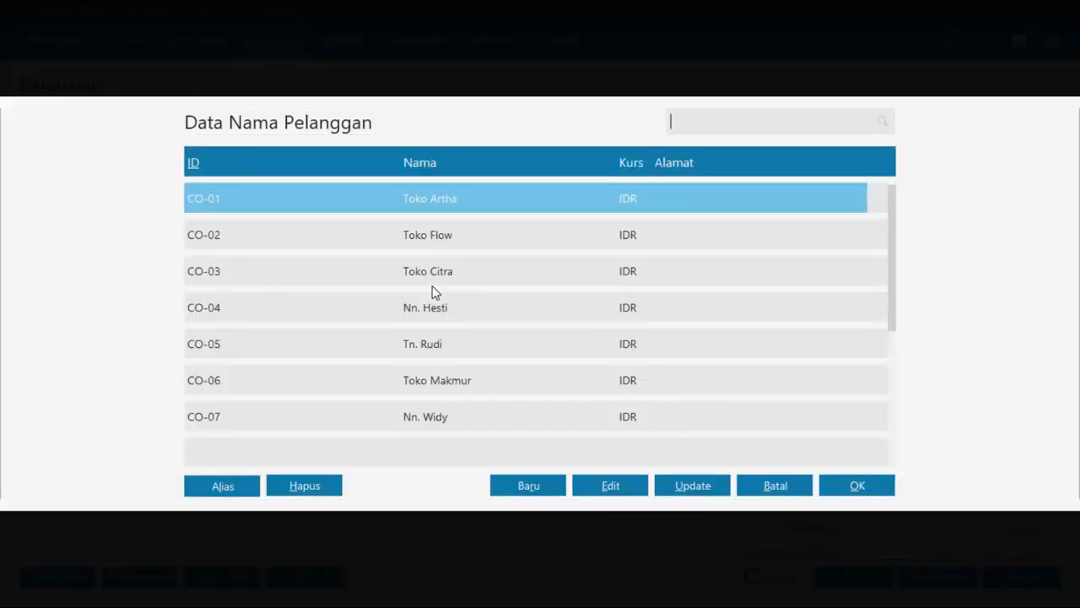
# - Create a customer with ID CO-08 and the customer's name from transaction 17, and select that customer for the invoice
pyautogui.click(523, 489)
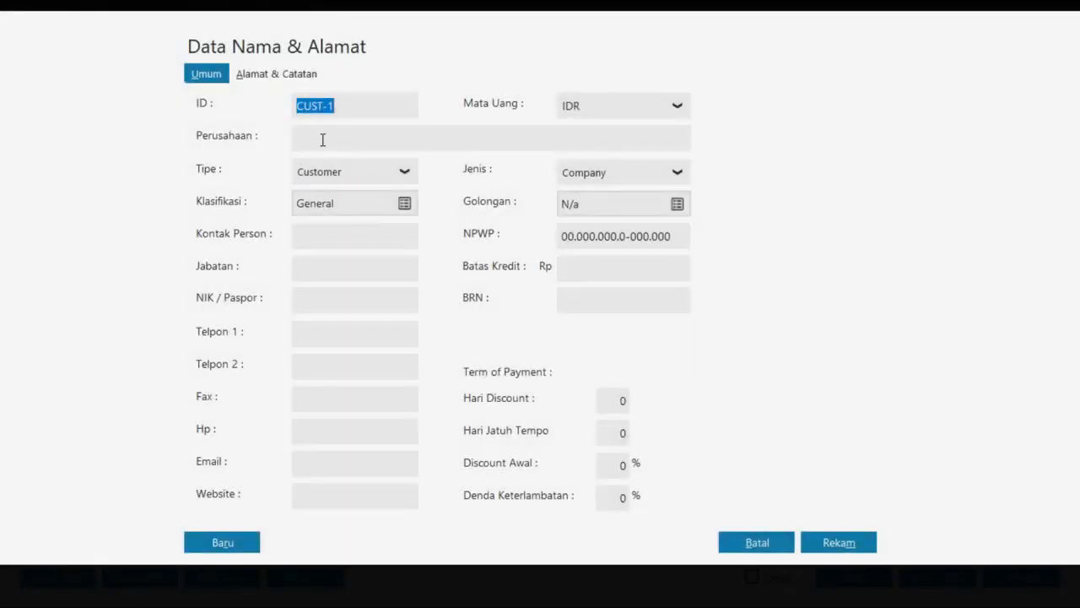
pyautogui.write('CO-07')
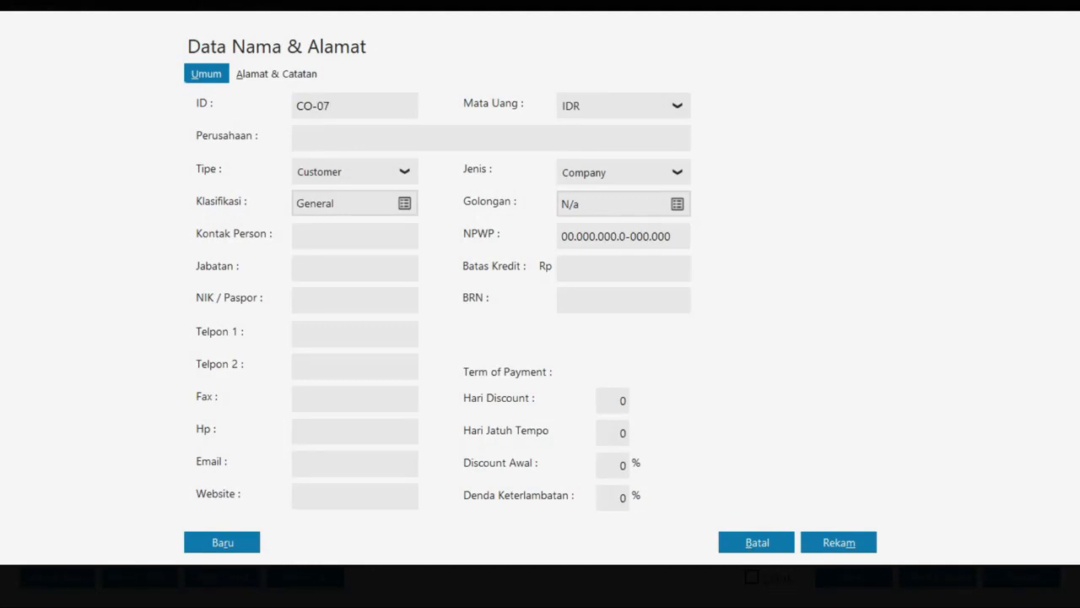
pyautogui.press('BackSpace')
pyautogui.write('8')
pyautogui.press('Tab')
pyautogui.write('Nn. Ri')
pyautogui.click(821, 534)
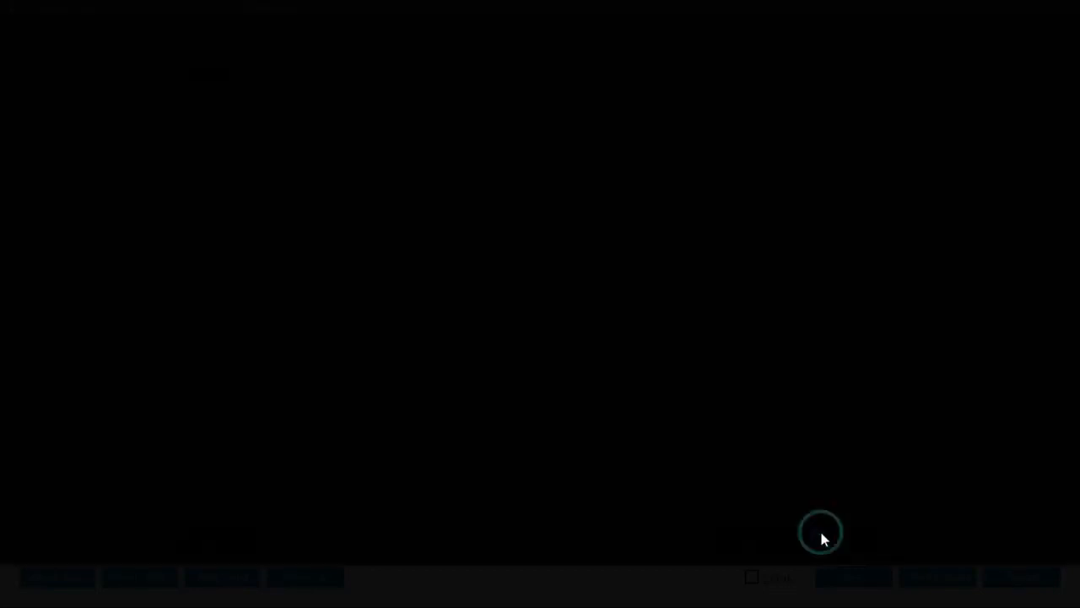
pyautogui.click(787, 395)
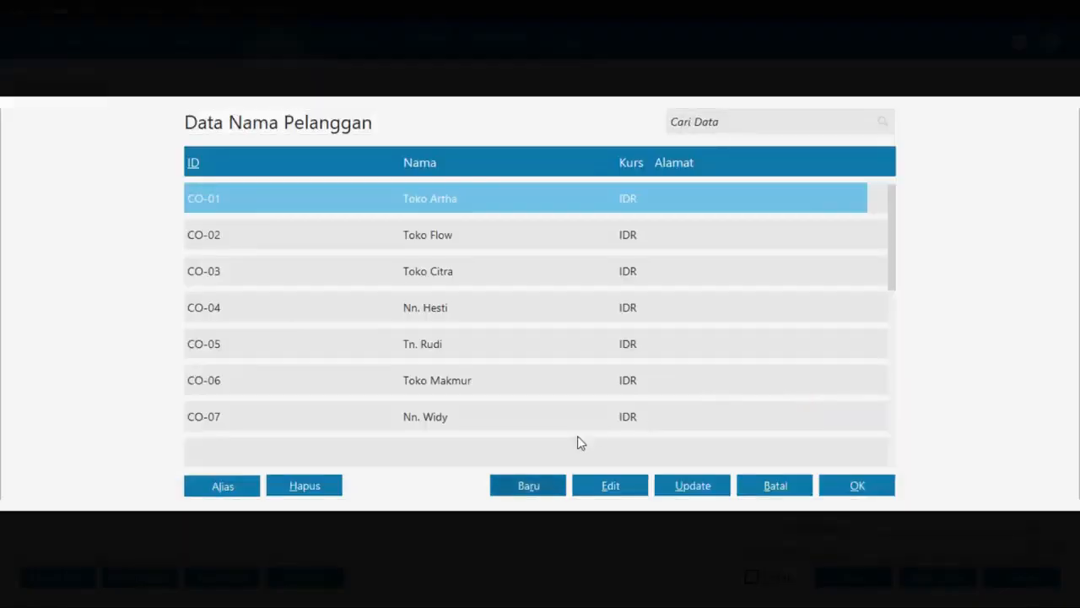
pyautogui.click(325, 374)
pyautogui.scroll(-2, 361, 396)
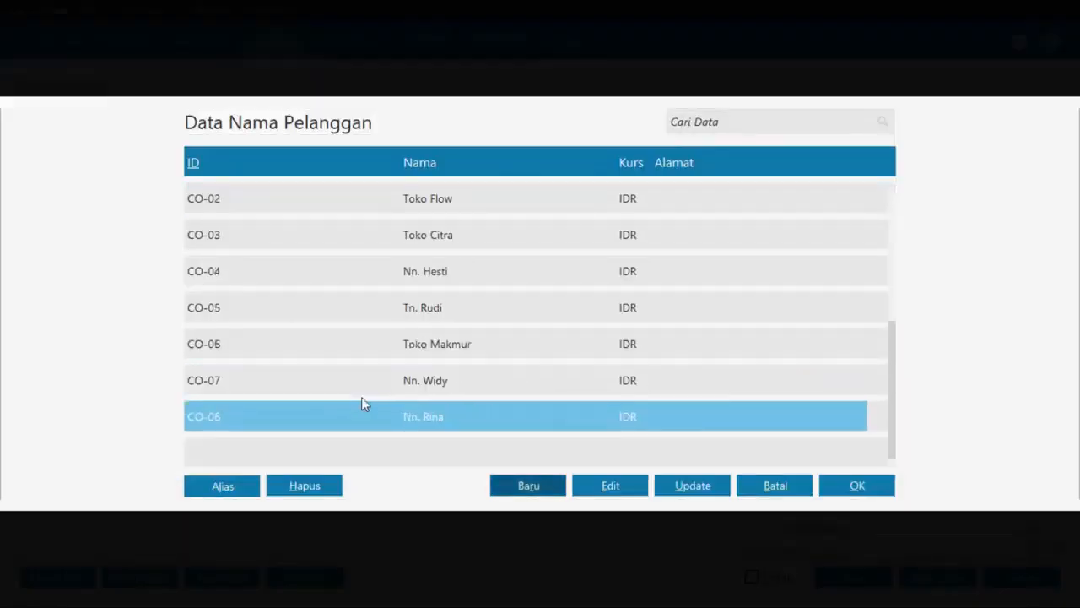
pyautogui.doubleClick(416, 416)
# - Copy invoice number FJ-1901 from the PDF into the sales invoice's number field
pyautogui.hotkey('alt', 'Tab')
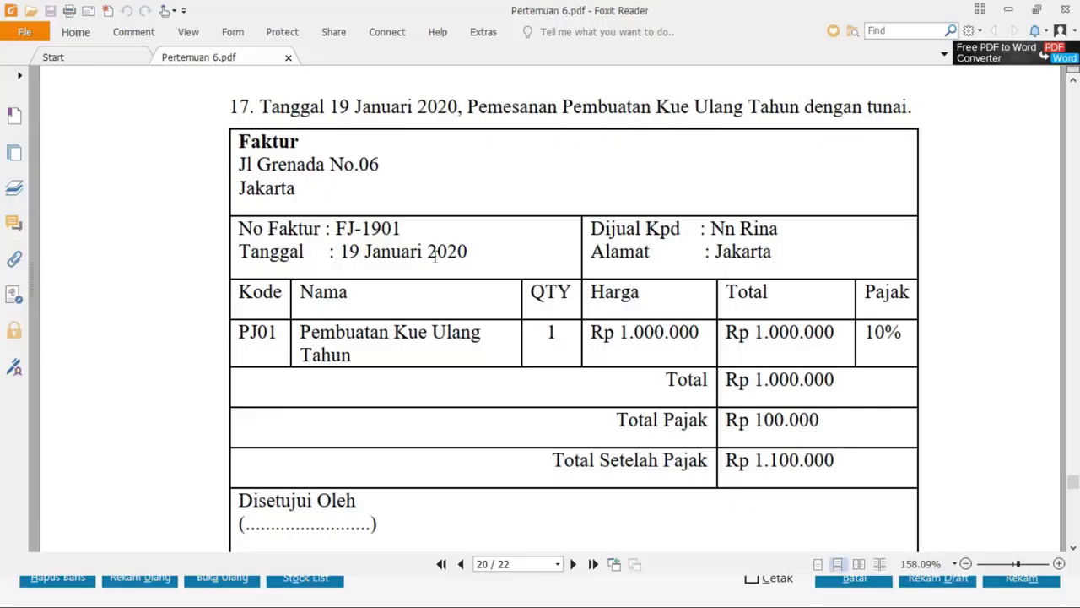
pyautogui.moveTo(405, 228); pyautogui.dragTo(334, 228)
pyautogui.hotkey('ctrl', 'c')
pyautogui.hotkey('alt', 'Tab')
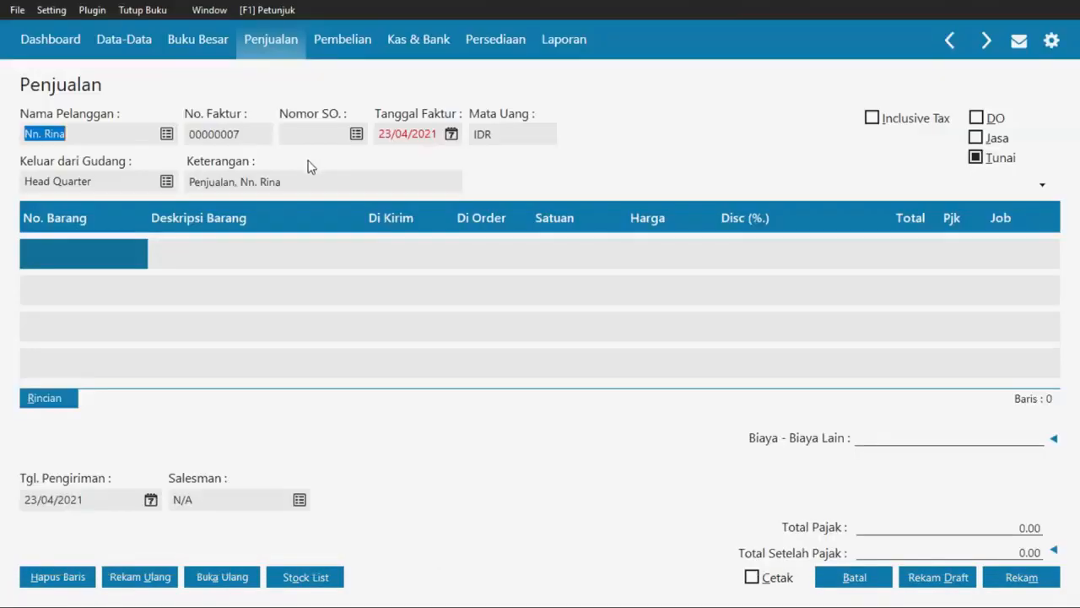
pyautogui.click(242, 132)
pyautogui.hotkey('ctrl', 'v')
# - Check the invoice date in the PDF and set the sales invoice date to 19/01/2020
pyautogui.hotkey('alt', 'Tab')
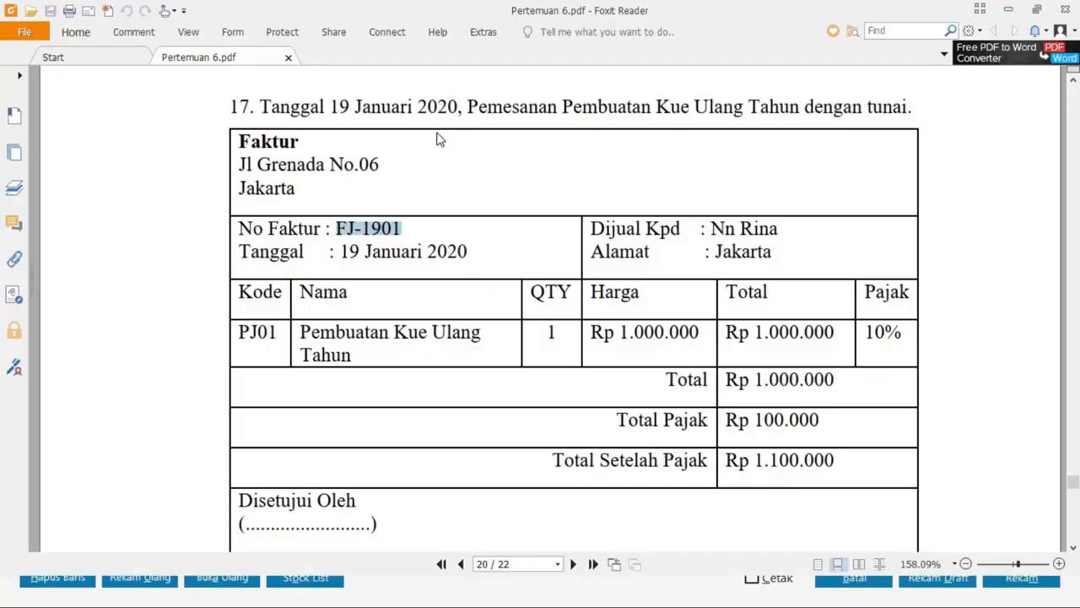
pyautogui.click(434, 131)
pyautogui.hotkey('alt', 'Tab')
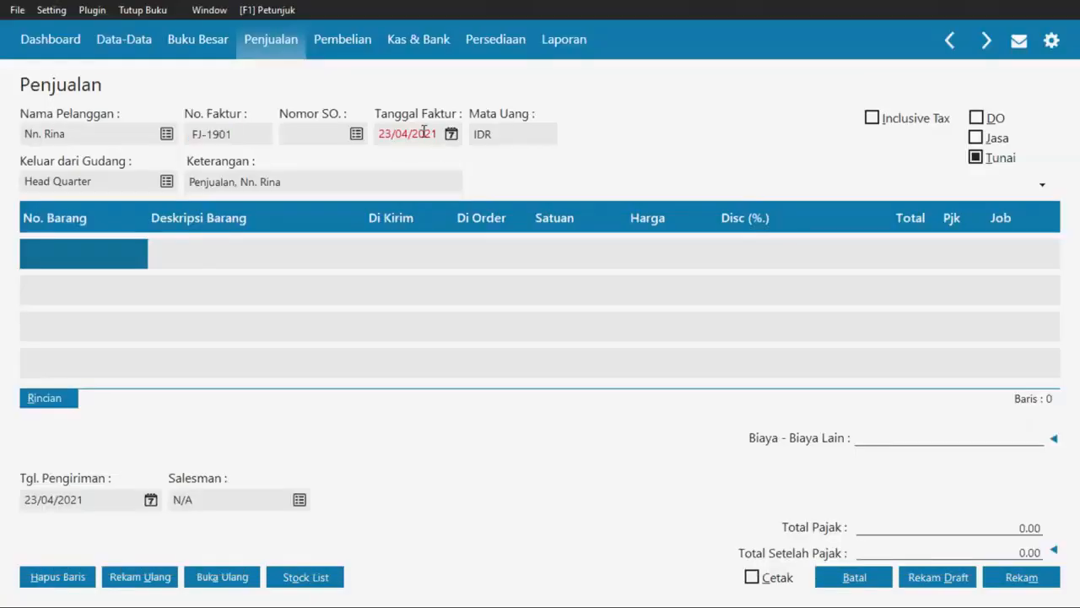
pyautogui.click(426, 134)
pyautogui.write('19/01/2020')
pyautogui.press('Tab')
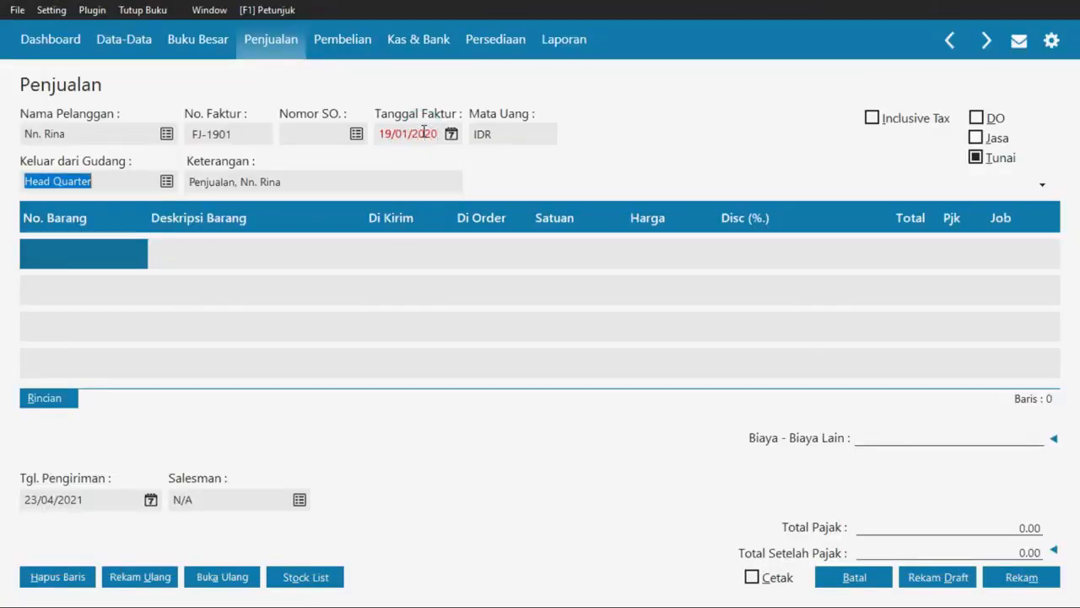
# - Add item PJ-01 Kue Ulang Tahun from the PDF to the first invoice line with a delivered quantity of 1
pyautogui.hotkey('alt', 'Tab')
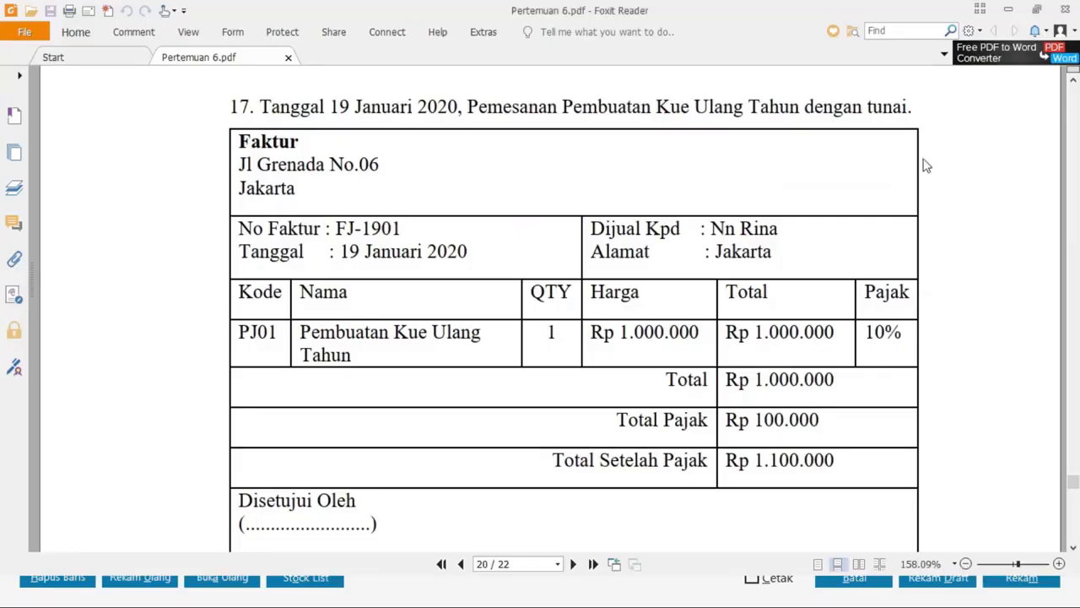
pyautogui.hotkey('alt', 'Tab')
pyautogui.click(103, 243)
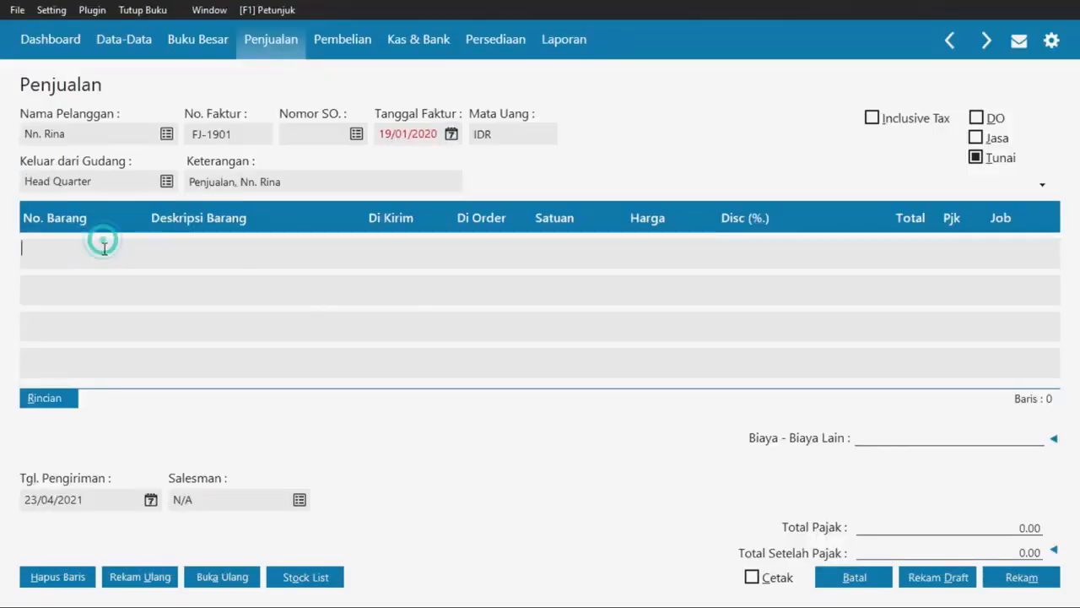
pyautogui.doubleClick(106, 259)
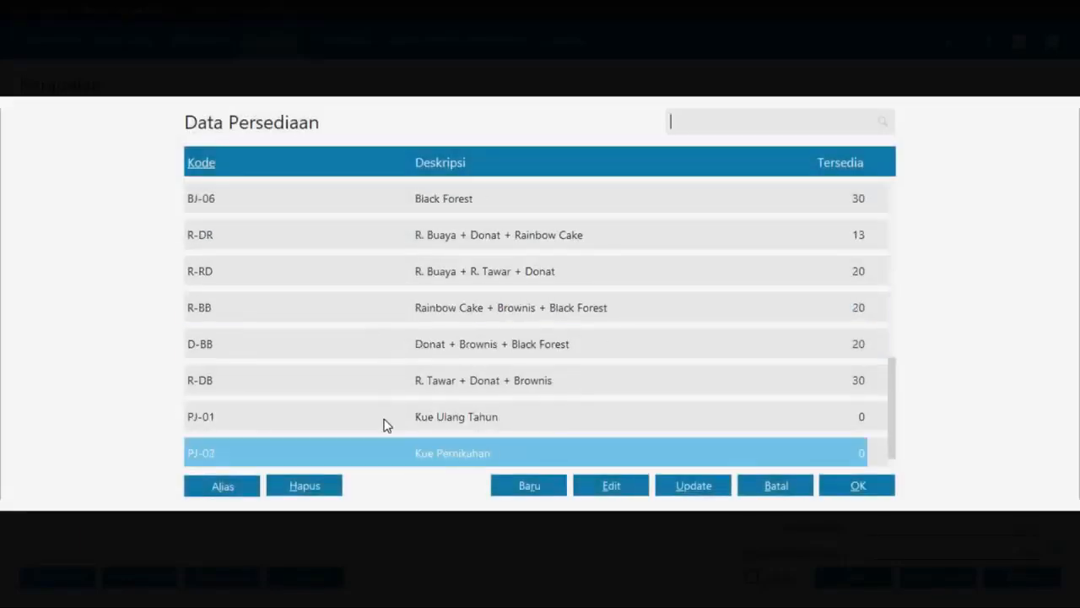
pyautogui.doubleClick(384, 425)
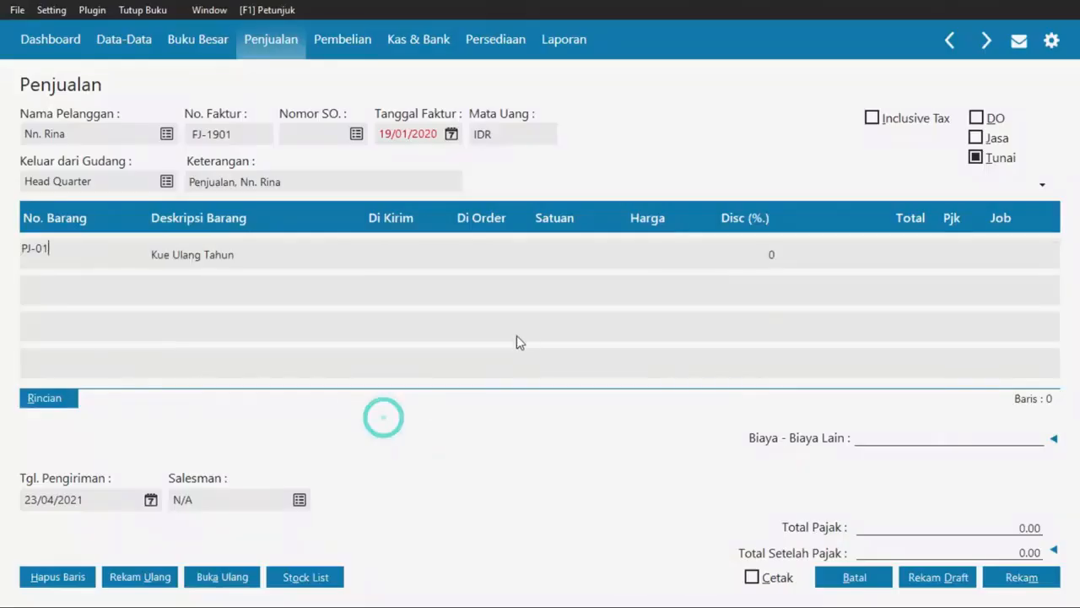
pyautogui.doubleClick(530, 318)
pyautogui.click(769, 487)
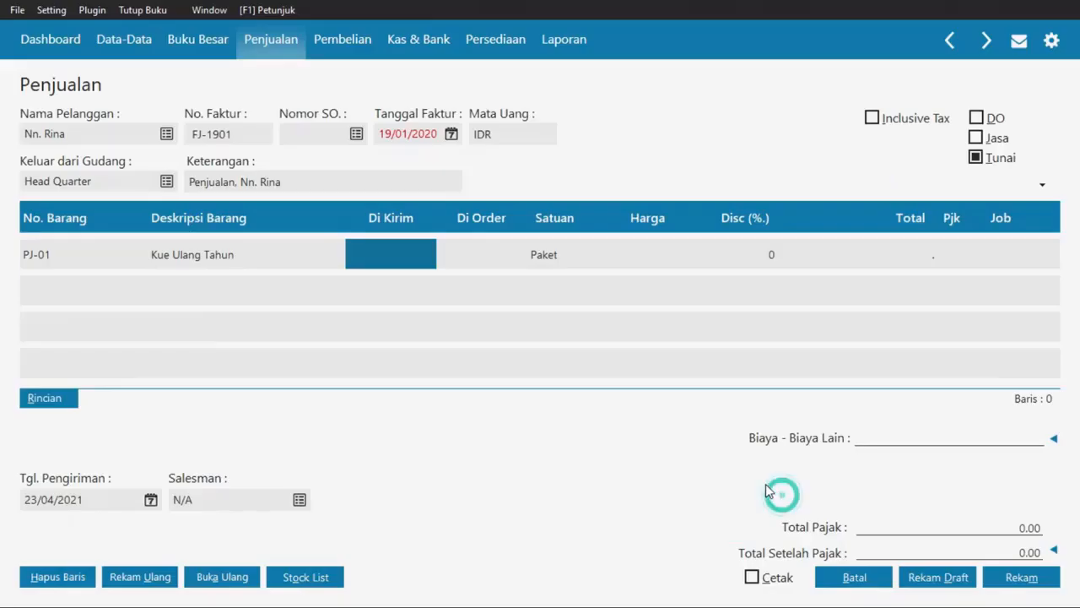
pyautogui.write('1')
pyautogui.press('Tab')
pyautogui.press('Tab')
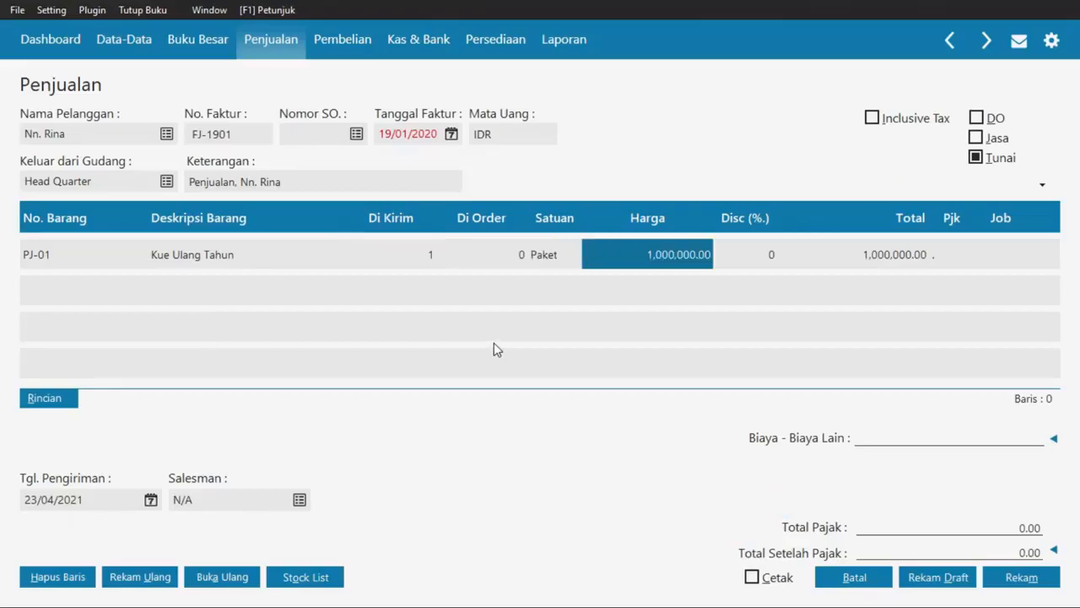
# - Check the Kue Ulang Tahun line against the PDF and apply the PPN tax to it
pyautogui.hotkey('alt', 'Tab')
pyautogui.hotkey('alt', 'Tab')
pyautogui.doubleClick(952, 255)
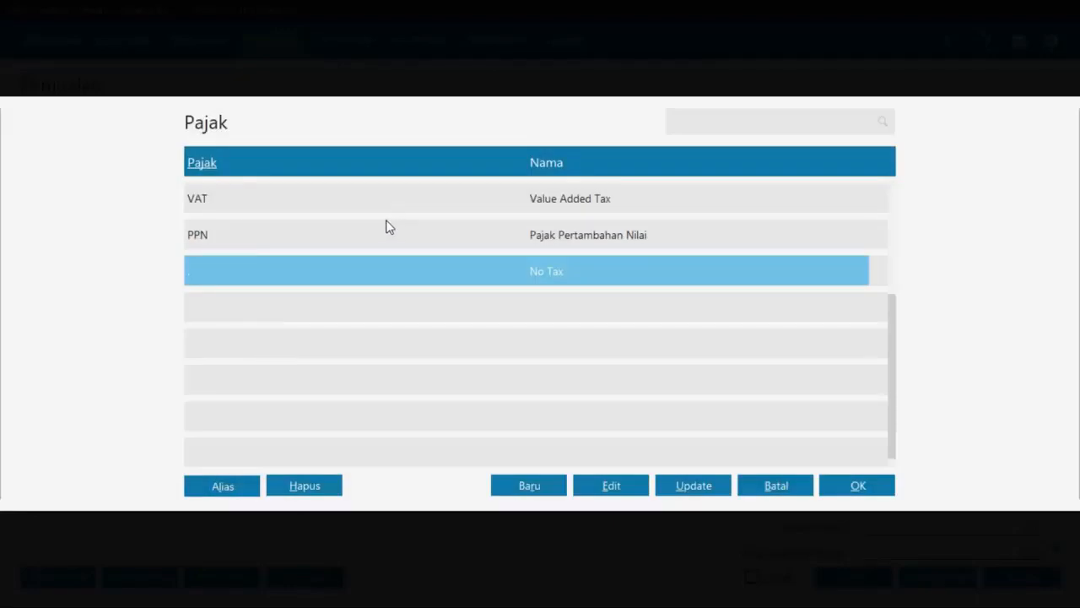
pyautogui.doubleClick(381, 229)
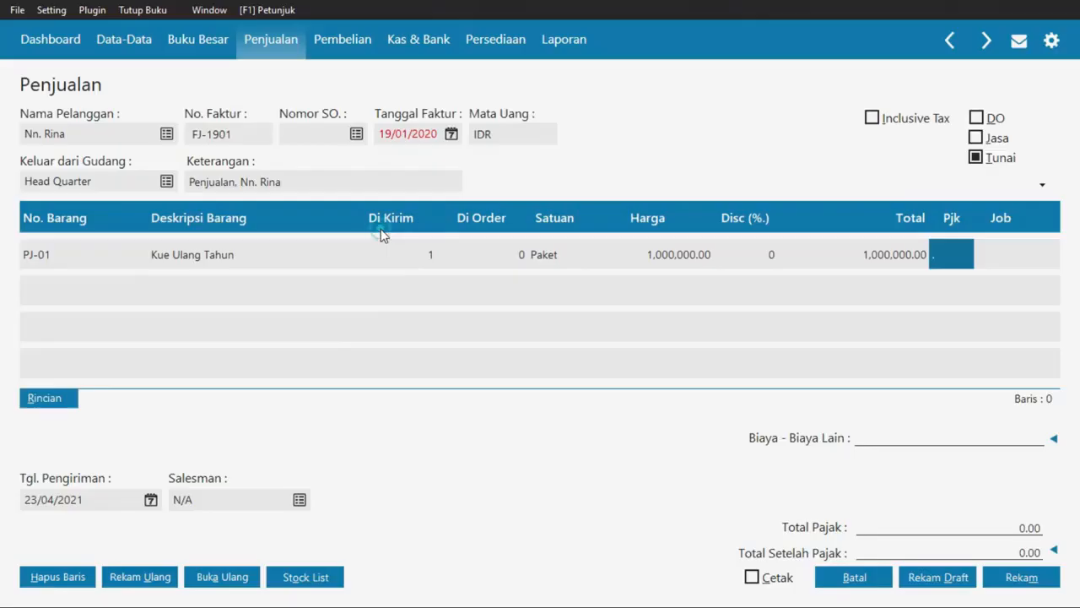
pyautogui.press('Tab')
# - Look up the delivery date in the PDF invoice and open the sales invoice's delivery date for editing
pyautogui.scroll(-3, 284, 408)
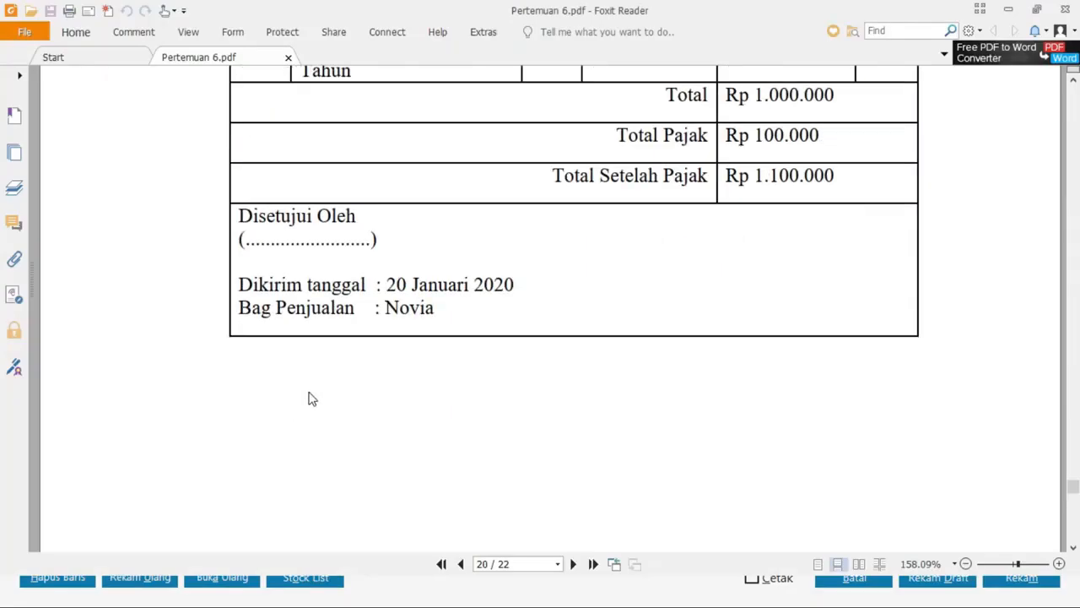
pyautogui.hotkey('alt', 'Tab')
pyautogui.click(126, 498)
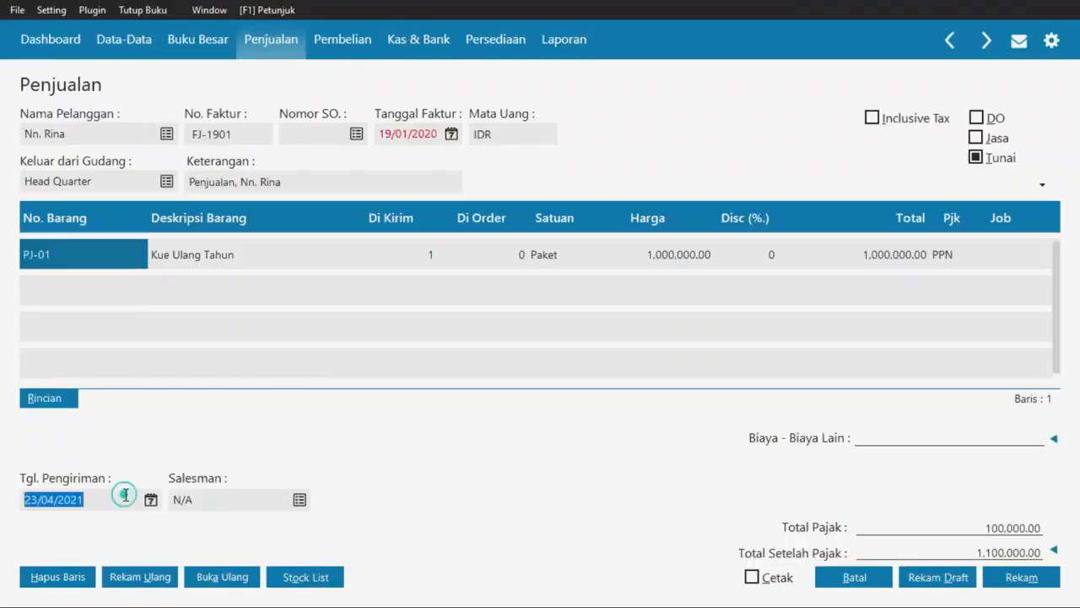
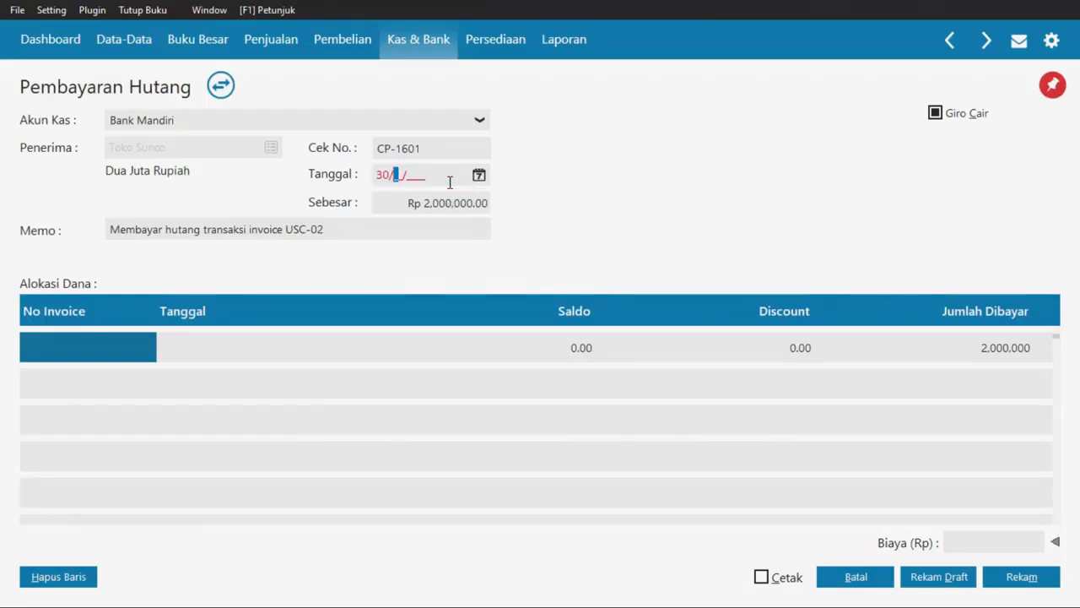
# - Set the date of debt payment CP-1601 to 30/01/2020, check it against transaction 21 in the PDF, and record the payment
pyautogui.write('1')
pyautogui.press('BackSpace')
pyautogui.write('01/2020')
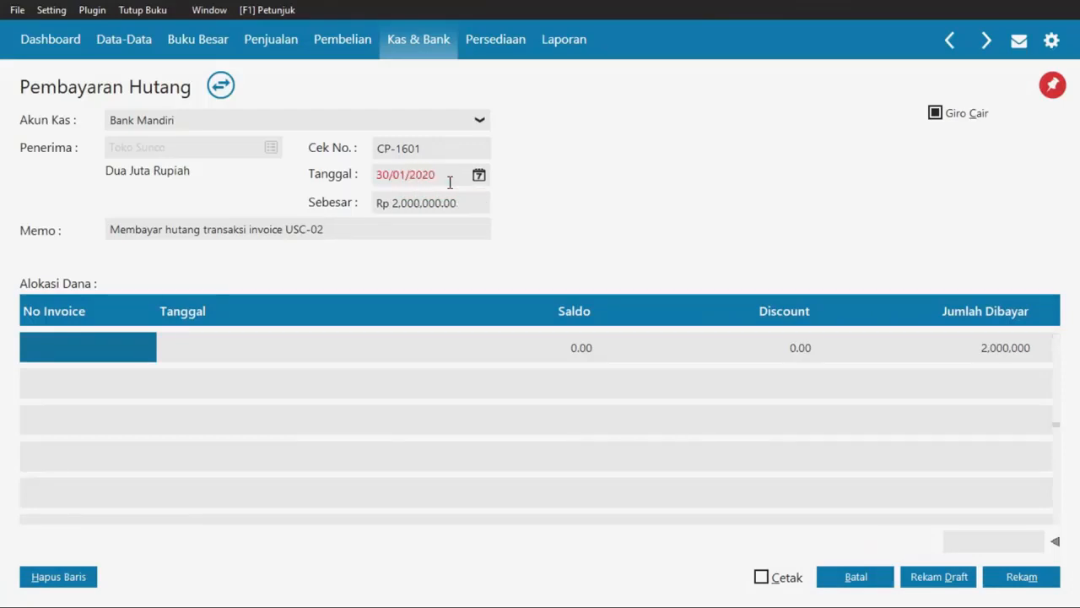
pyautogui.press('Tab')
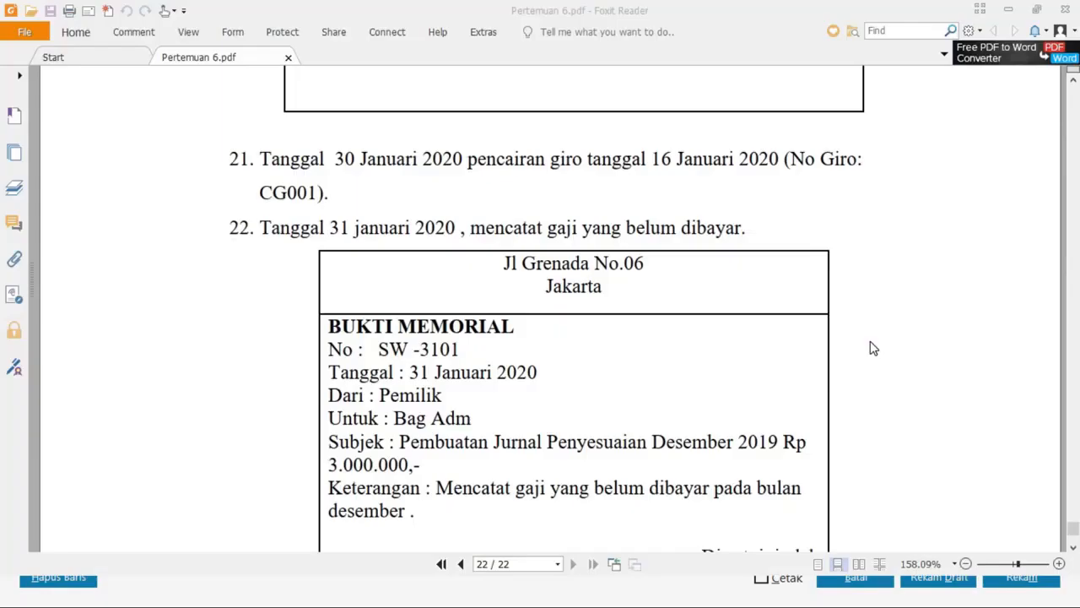
pyautogui.hotkey('alt', 'Tab')
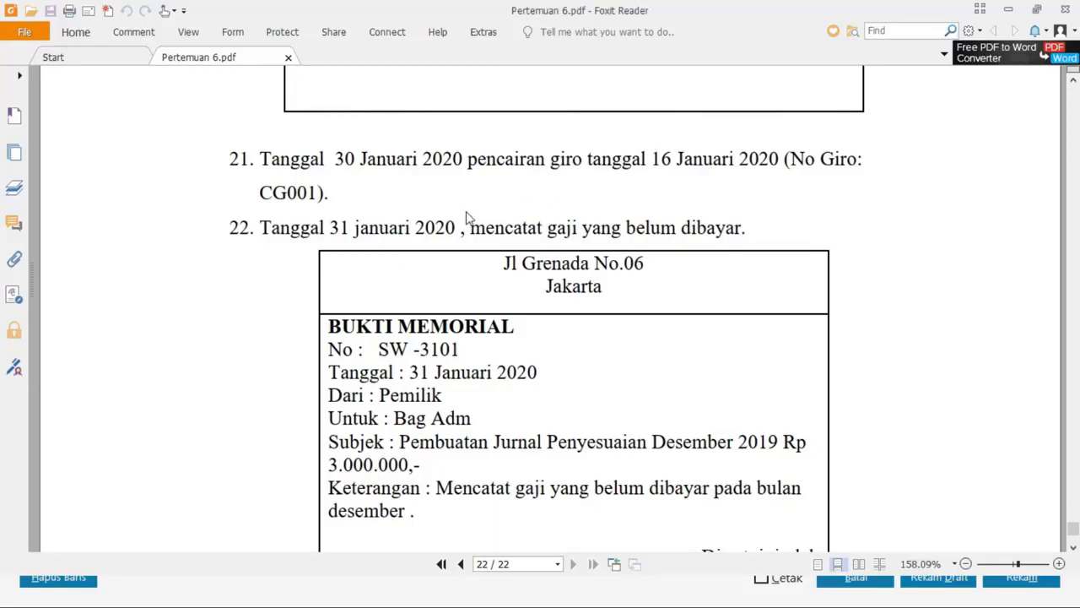
pyautogui.hotkey('alt', 'Tab')
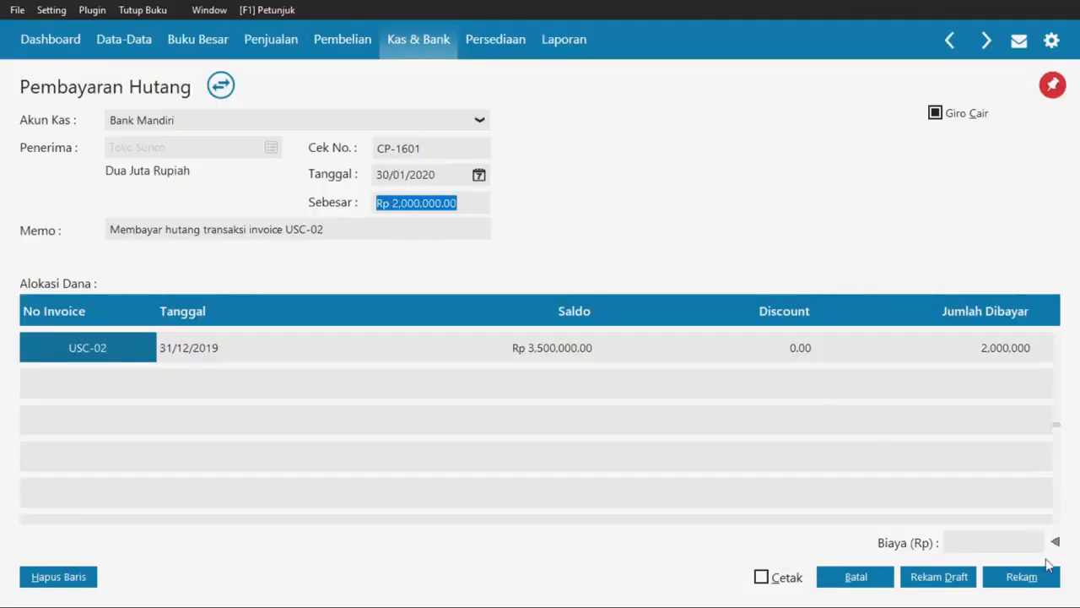
pyautogui.click(1031, 581)
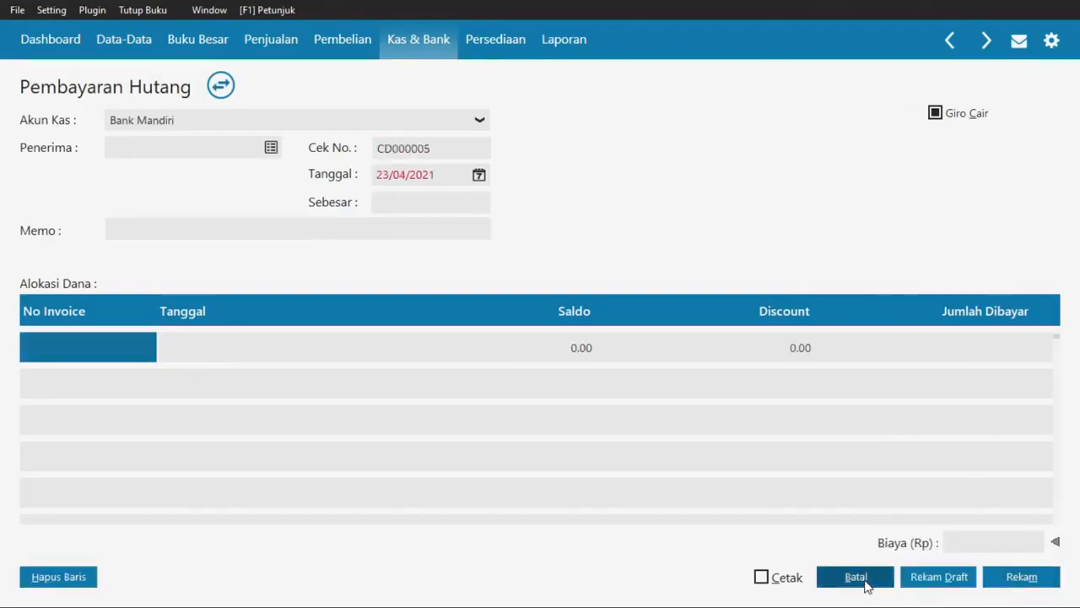
# - Check transaction 22 in the PDF and close the empty debt payment form
pyautogui.hotkey('alt', 'Tab')
pyautogui.scroll(-3, 683, 434)
pyautogui.scroll(1, 699, 405)
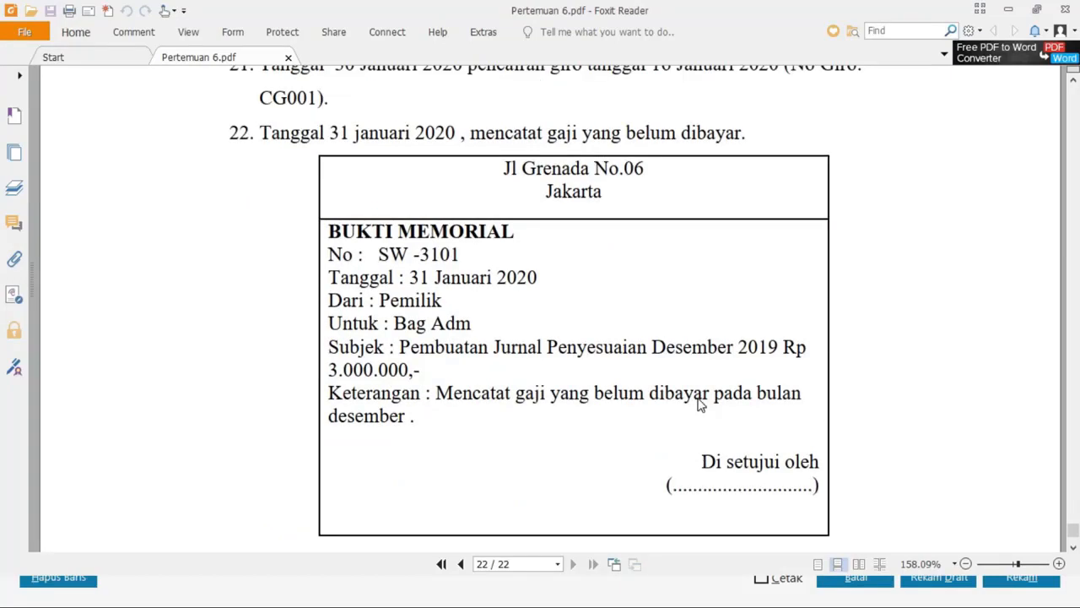
pyautogui.hotkey('alt', 'Tab')
pyautogui.hotkey('alt', 'Tab')
pyautogui.hotkey('alt', 'Tab')
pyautogui.click(853, 578)
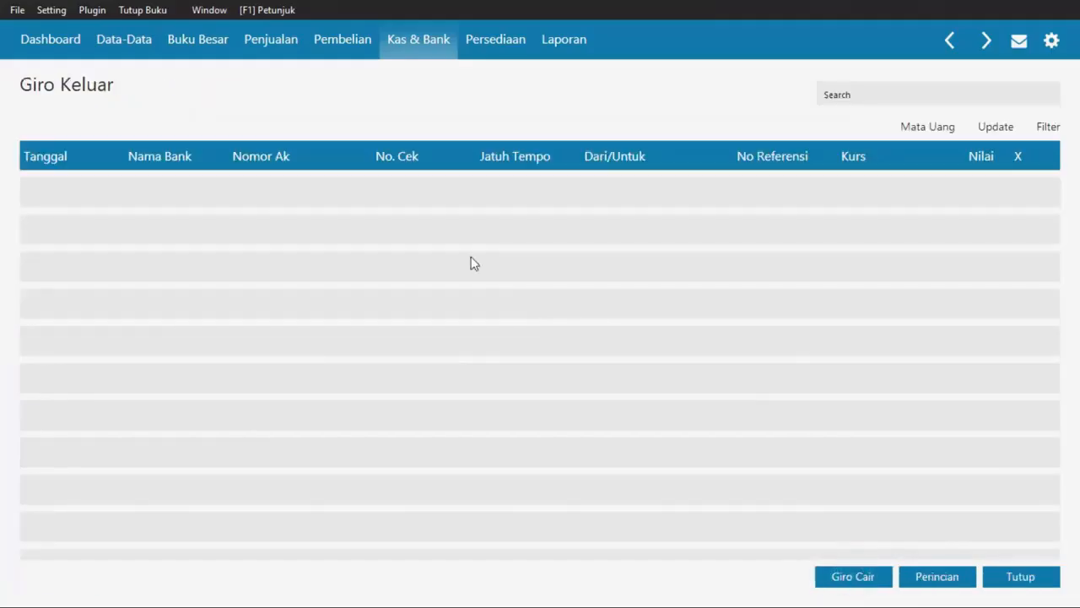
# - Start a new general journal transaction and copy reference SW -3101 into it from the PDF's memorial voucher
pyautogui.click(186, 52)
pyautogui.moveTo(256, 342)
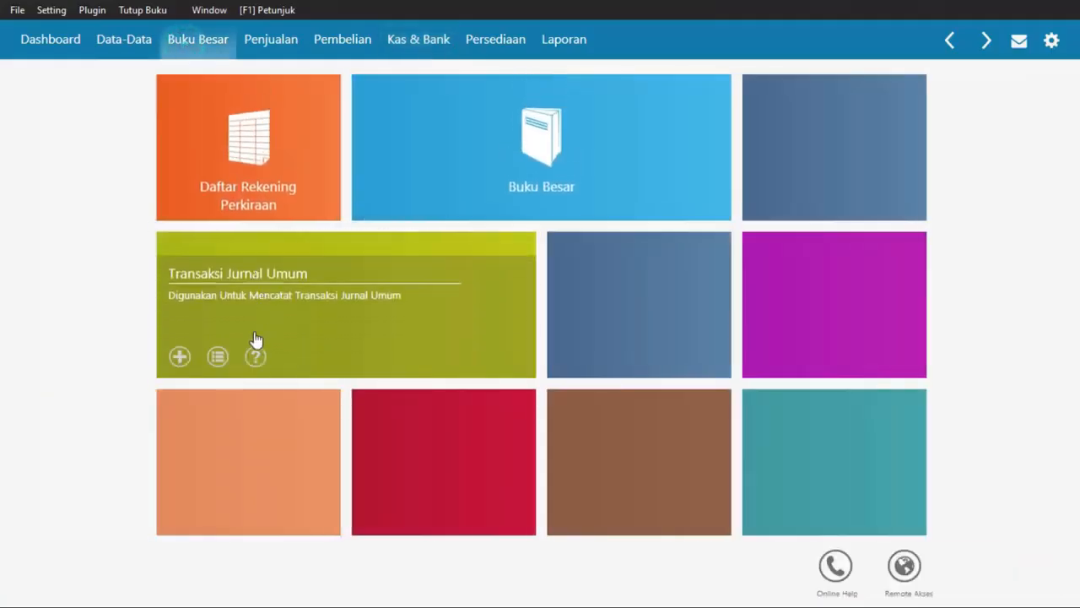
pyautogui.click(180, 355)
pyautogui.hotkey('alt', 'Tab')
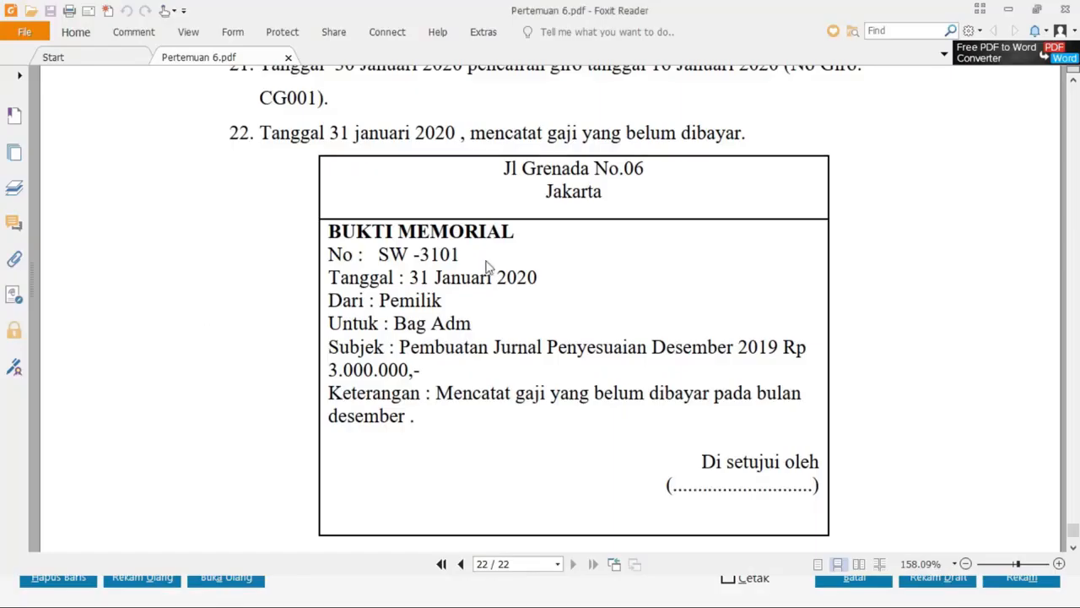
pyautogui.moveTo(439, 263); pyautogui.dragTo(378, 255)
pyautogui.hotkey('ctrl', 'c')
pyautogui.hotkey('alt', 'Tab')
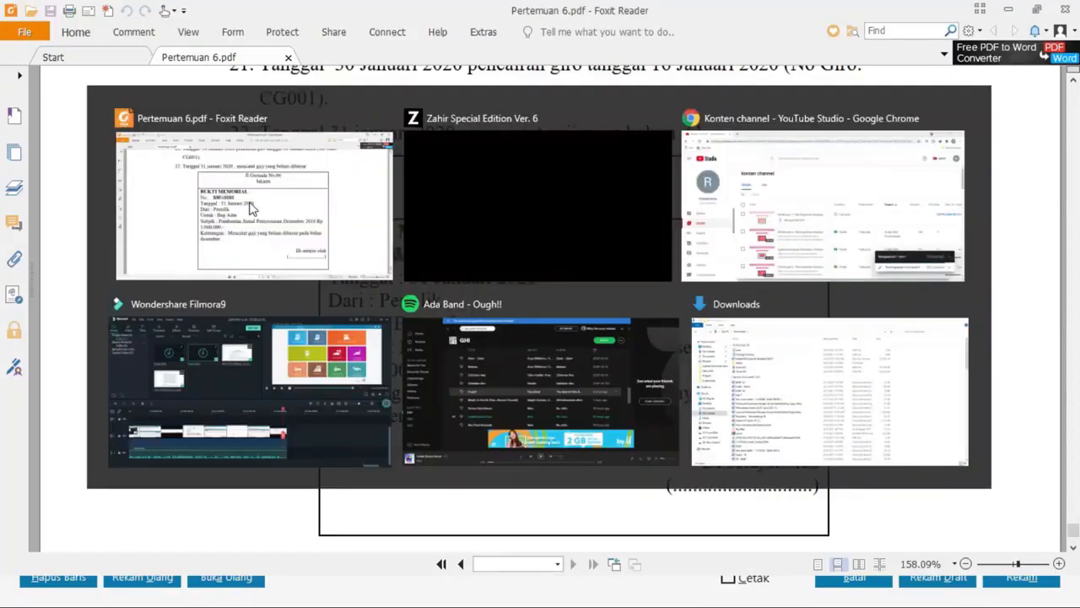
pyautogui.press('BackSpace')
pyautogui.hotkey('ctrl', 'v')
pyautogui.press('Tab')
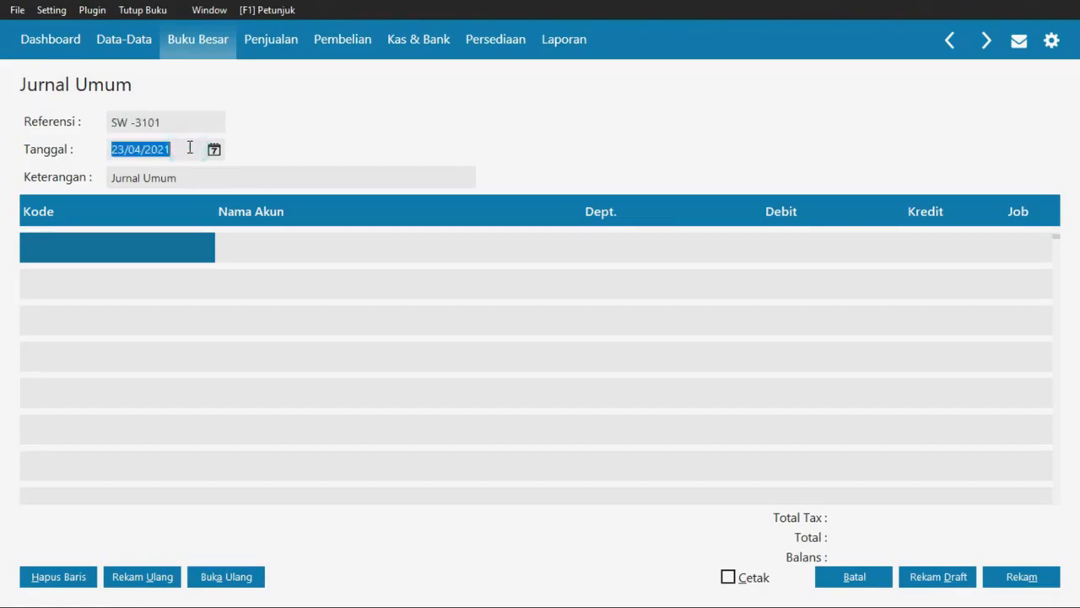
# - Check the voucher date in the PDF and set the journal date to 31/01/2020
pyautogui.hotkey('alt', 'Tab')
pyautogui.hotkey('alt', 'Tab')
pyautogui.write('31/01/2020')
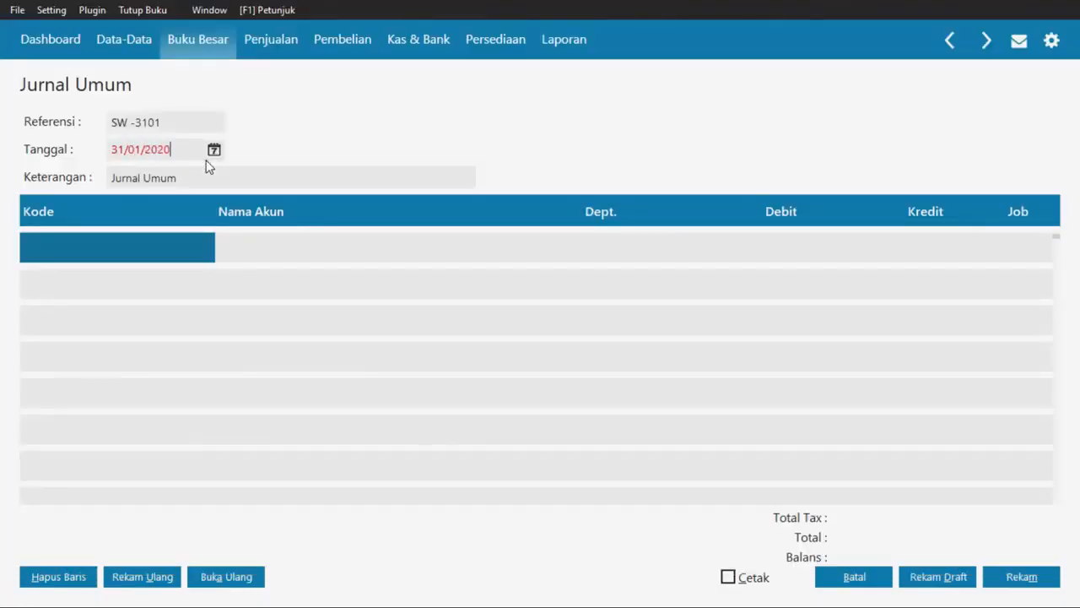
# - Copy the voucher's description from the PDF into the journal as "Mencatat gaji yang belum dibayar pada bulan desember"
pyautogui.hotkey('alt', 'Tab')
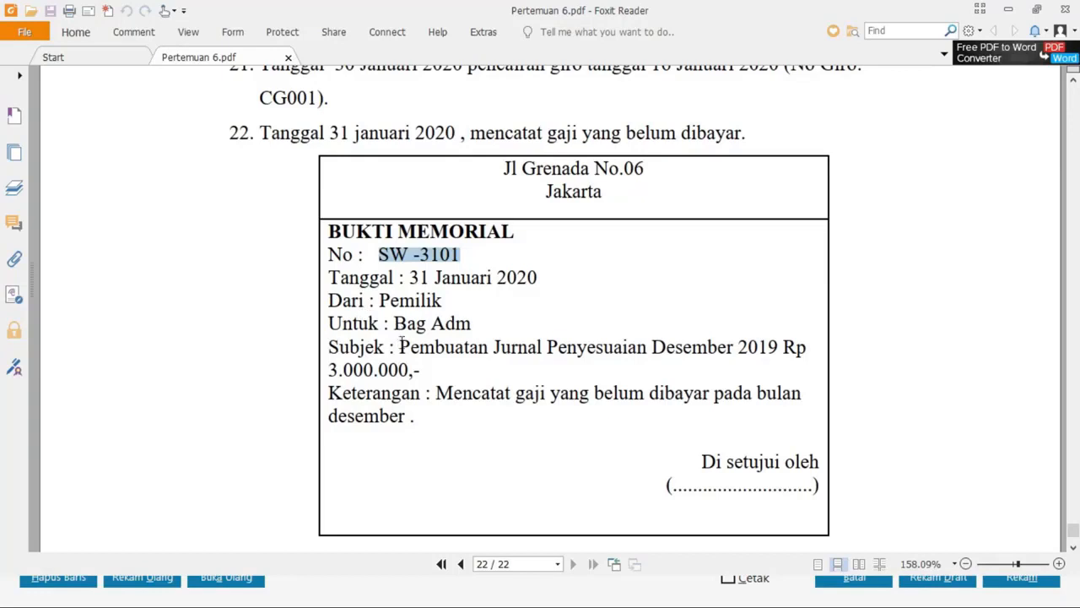
pyautogui.moveTo(399, 347); pyautogui.dragTo(405, 419)
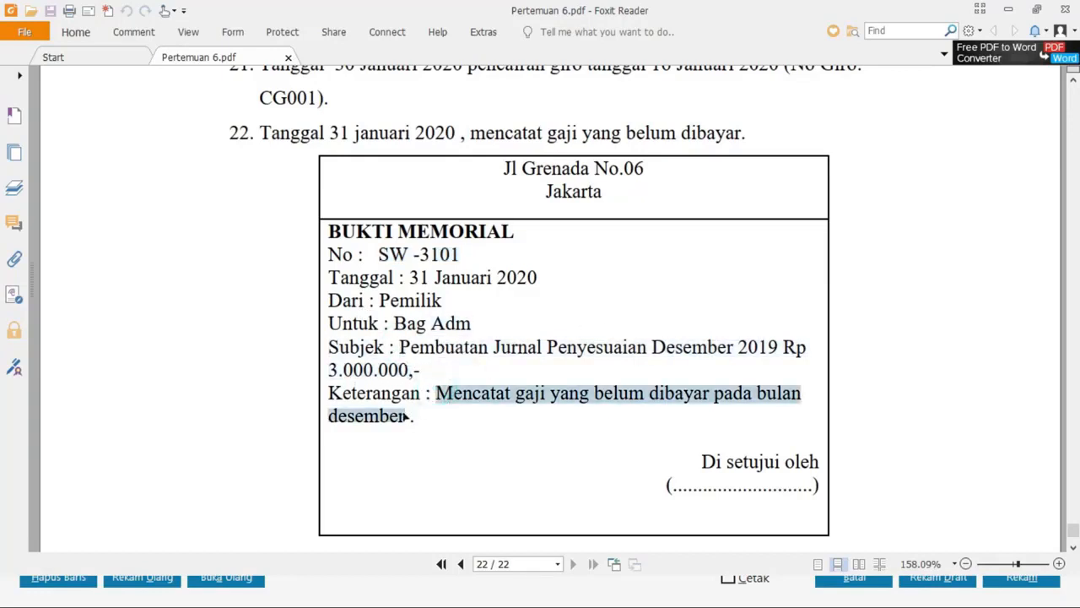
pyautogui.hotkey('ctrl', 'c')
pyautogui.hotkey('alt', 'Tab')
pyautogui.hotkey('ctrl', 'v')
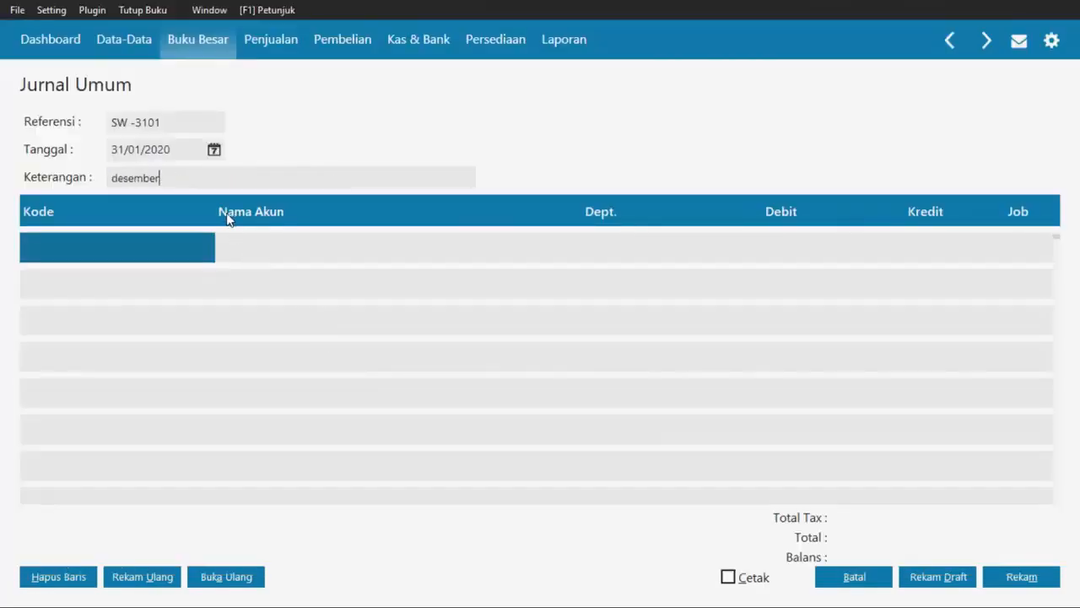
pyautogui.hotkey('alt', 'Tab')
pyautogui.moveTo(435, 395); pyautogui.dragTo(803, 397)
pyautogui.hotkey('ctrl', 'c')
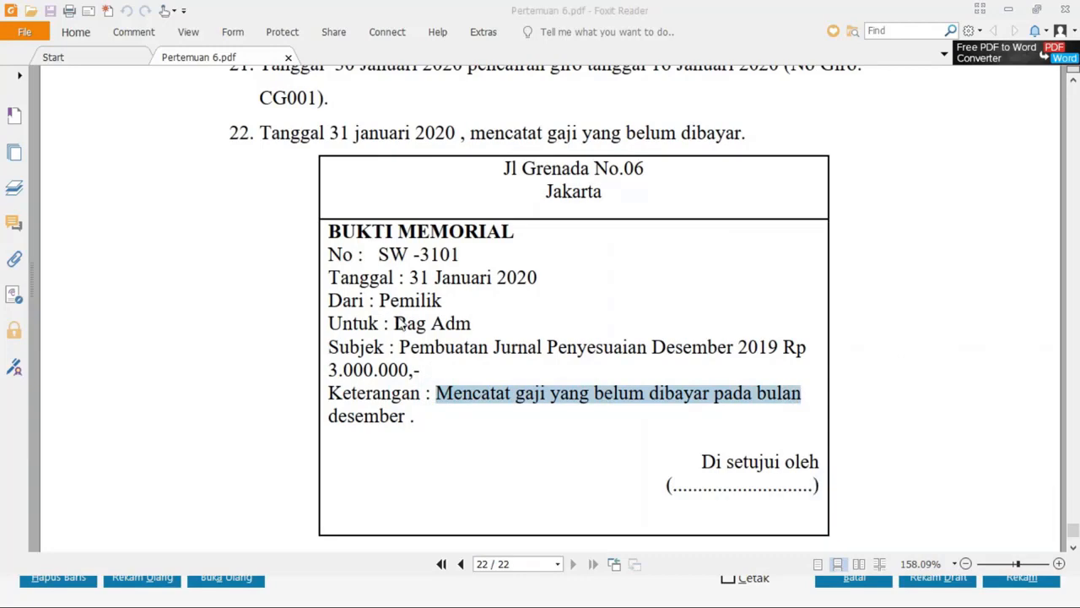
pyautogui.hotkey('alt', 'Tab')
pyautogui.hotkey('ctrl', 'v')
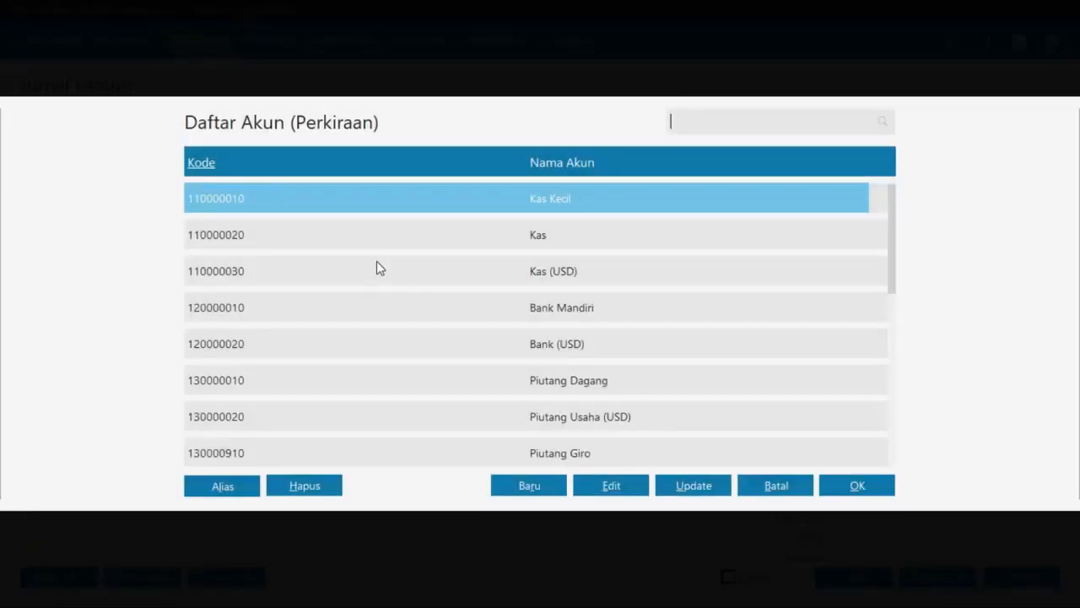
# - Find the Beban Gaji & Upah account in the account list and assign it to the first journal line
pyautogui.hotkey('alt', 'Tab')
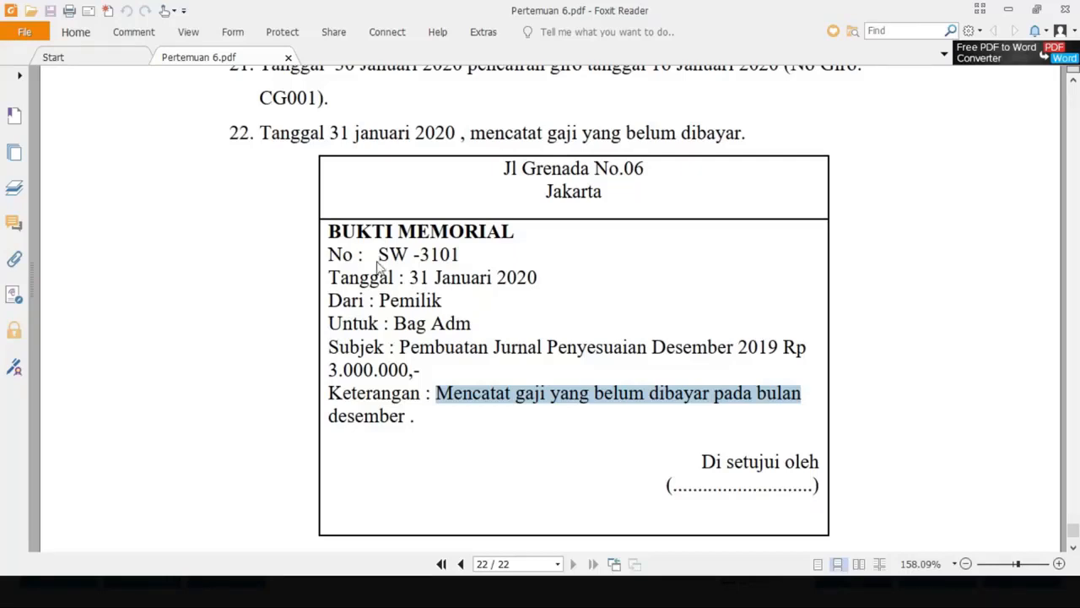
pyautogui.hotkey('alt', 'Tab')
pyautogui.press('Down')
pyautogui.press('Down')
pyautogui.press('Down')
pyautogui.press('Down')
pyautogui.press('Down')
pyautogui.press('Down')
pyautogui.press('Down')
pyautogui.press('Down')
pyautogui.press('Down')
pyautogui.press('Down')
pyautogui.press('Down')
pyautogui.press('Down')
pyautogui.press('Down')
pyautogui.press('Down')
pyautogui.press('Down')
pyautogui.press('Down')
pyautogui.press('Down')
pyautogui.press('Down')
pyautogui.press('Down')
pyautogui.press('Down')
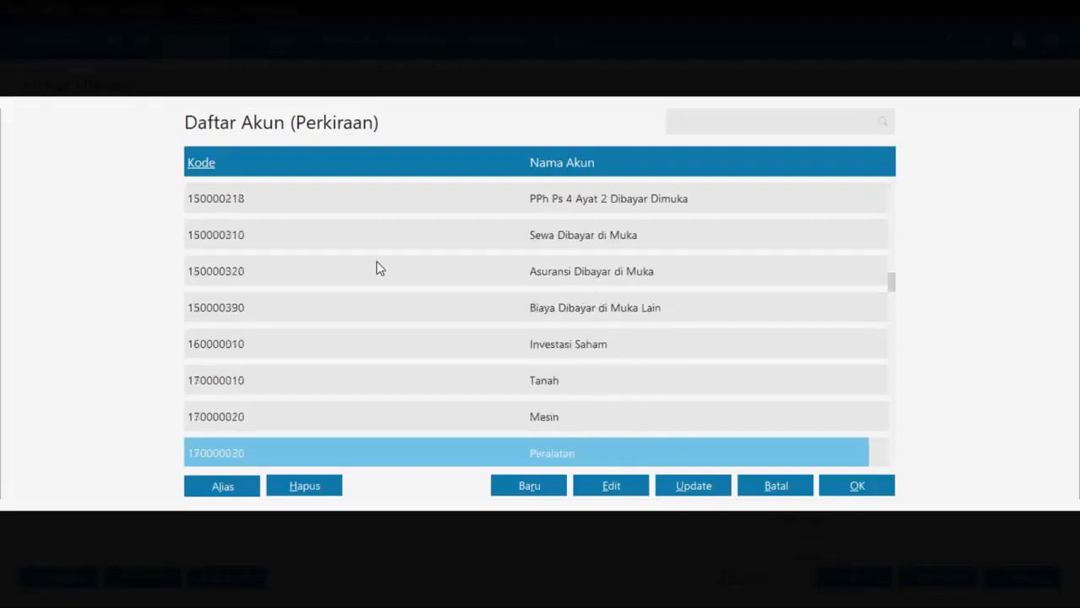
pyautogui.press('Down')
pyautogui.press('Down')
pyautogui.press('Down')
pyautogui.press('Down')
pyautogui.press('Down')
pyautogui.press('Down')
pyautogui.press('Down')
pyautogui.press('Down')
pyautogui.press('Down')
pyautogui.press('Down')
pyautogui.press('Down')
pyautogui.press('Down')
pyautogui.press('Down')
pyautogui.press('Down')
pyautogui.press('Down')
pyautogui.press('Down')
pyautogui.press('Down')
pyautogui.press('Down')
pyautogui.press('Down')
pyautogui.press('Down')
pyautogui.press('Down')
pyautogui.press('Down')
pyautogui.press('Down')
pyautogui.press('Down')
pyautogui.press('Down')
pyautogui.press('Down')
pyautogui.press('Down')
pyautogui.press('Down')
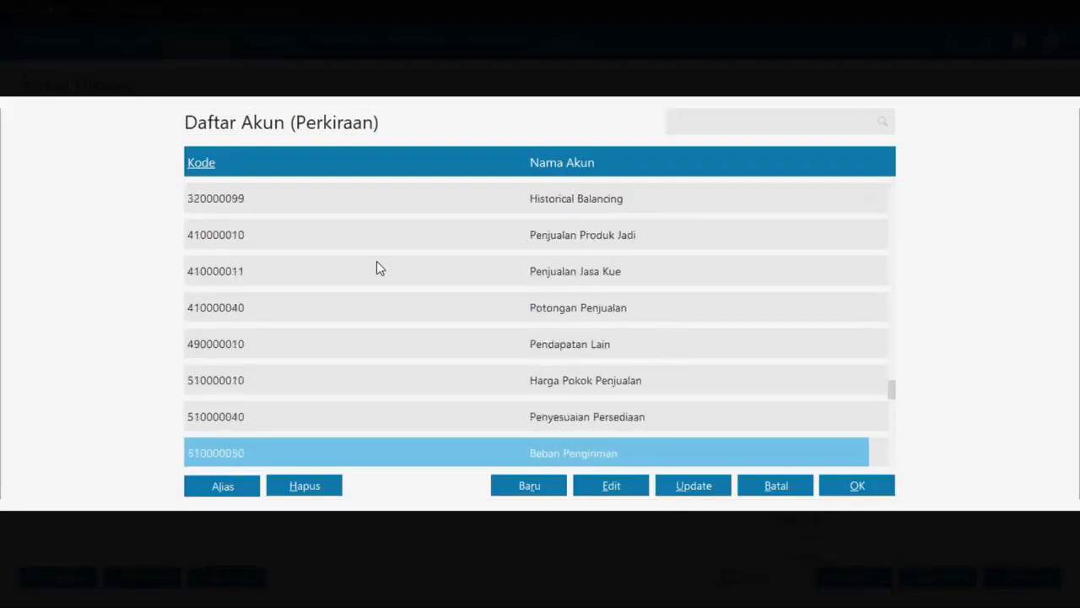
pyautogui.press('Down')
pyautogui.press('Down')
pyautogui.press('Down')
pyautogui.press('Down')
pyautogui.press('Down')
pyautogui.press('Down')
pyautogui.press('Down')
pyautogui.press('Down')
pyautogui.press('Down')
pyautogui.press('Down')
pyautogui.press('Down')
pyautogui.press('Down')
pyautogui.press('Down')
pyautogui.press('Down')
pyautogui.press('Up')
pyautogui.press('Up')
pyautogui.press('Up')
pyautogui.press('Up')
pyautogui.press('Up')
pyautogui.press('Up')
pyautogui.press('Up')
pyautogui.press('Up')
pyautogui.press('Up')
pyautogui.press('Up')
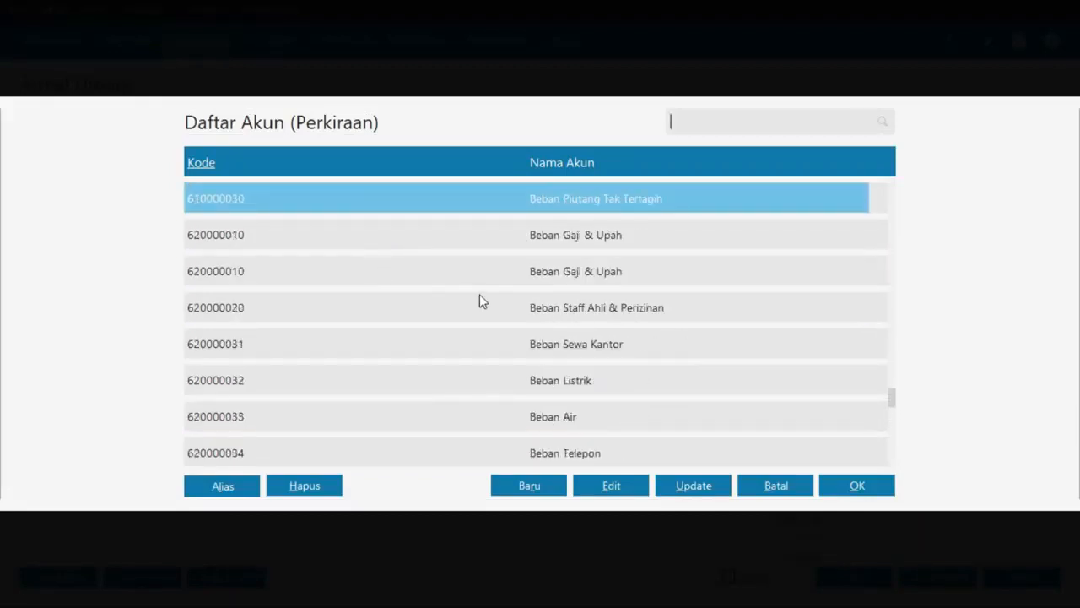
pyautogui.press('Up')
pyautogui.doubleClick(487, 275)
# - Check the salary amount in the PDF and enter a debit of 3,000,000 for Beban Gaji & Upah
pyautogui.hotkey('alt', 'Tab')
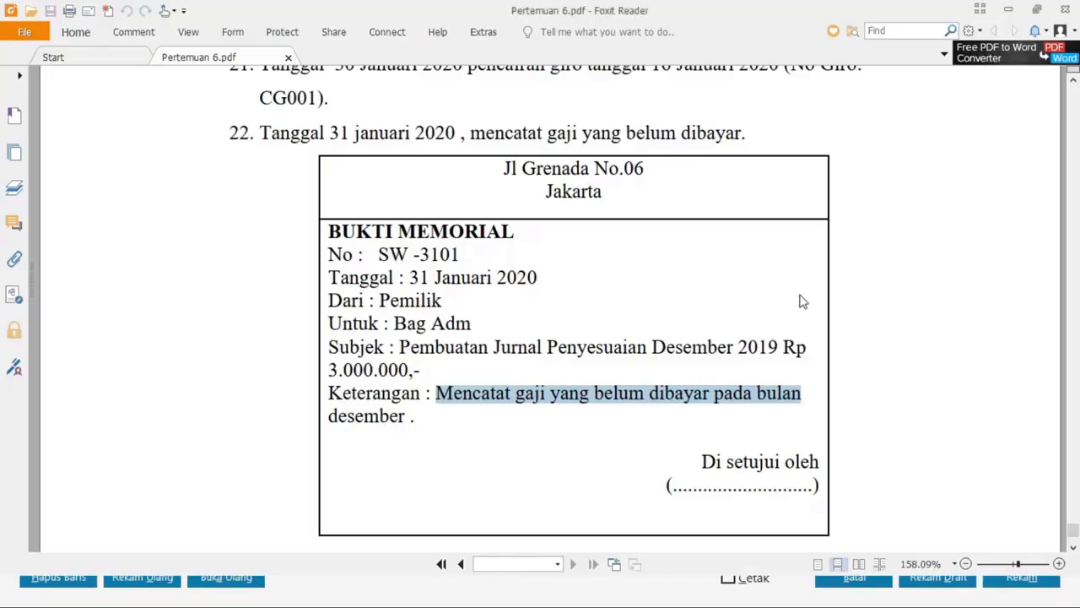
pyautogui.hotkey('alt', 'Tab')
pyautogui.write('3')
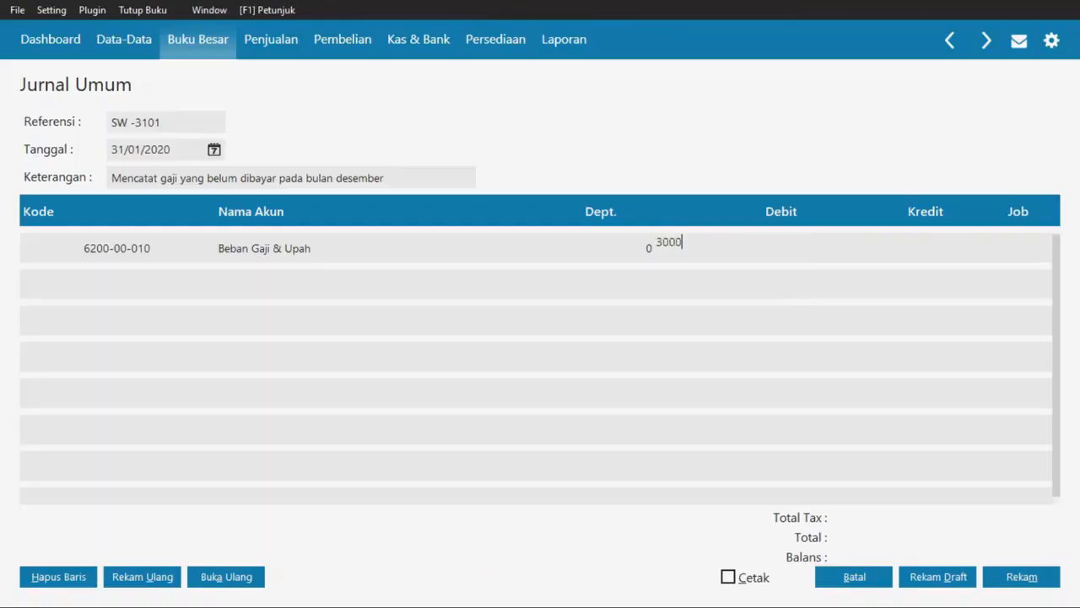
pyautogui.press('Tab')
pyautogui.press('Tab')
pyautogui.press('Tab')
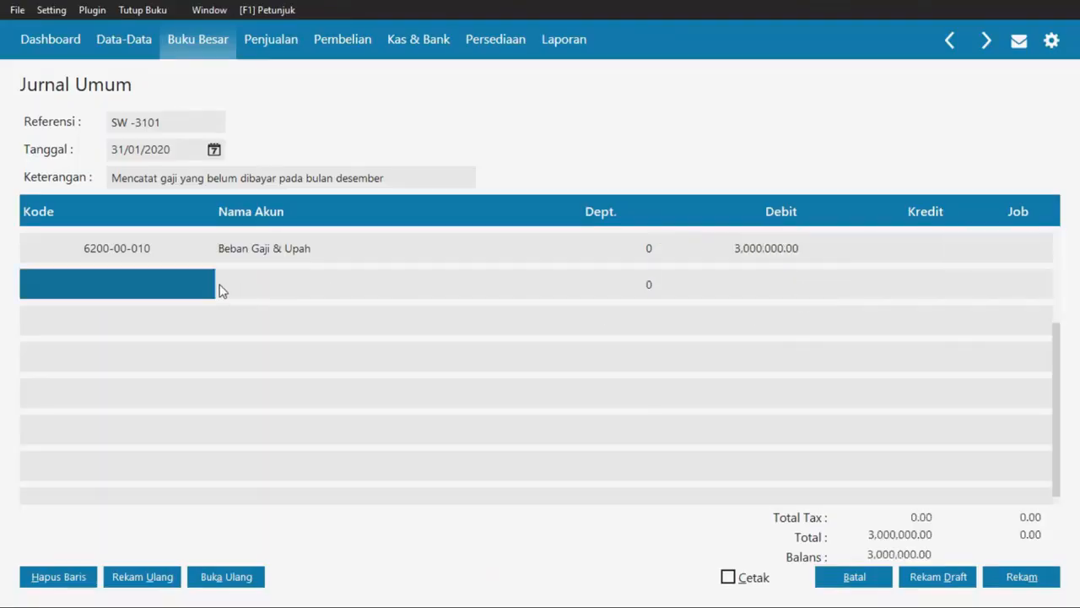
# - Add the Hutang Gaji account on the second journal line with a credit of 3,000,000 and compare the entry with the PDF
pyautogui.doubleClick(174, 284)
pyautogui.scroll(15, 519, 312)
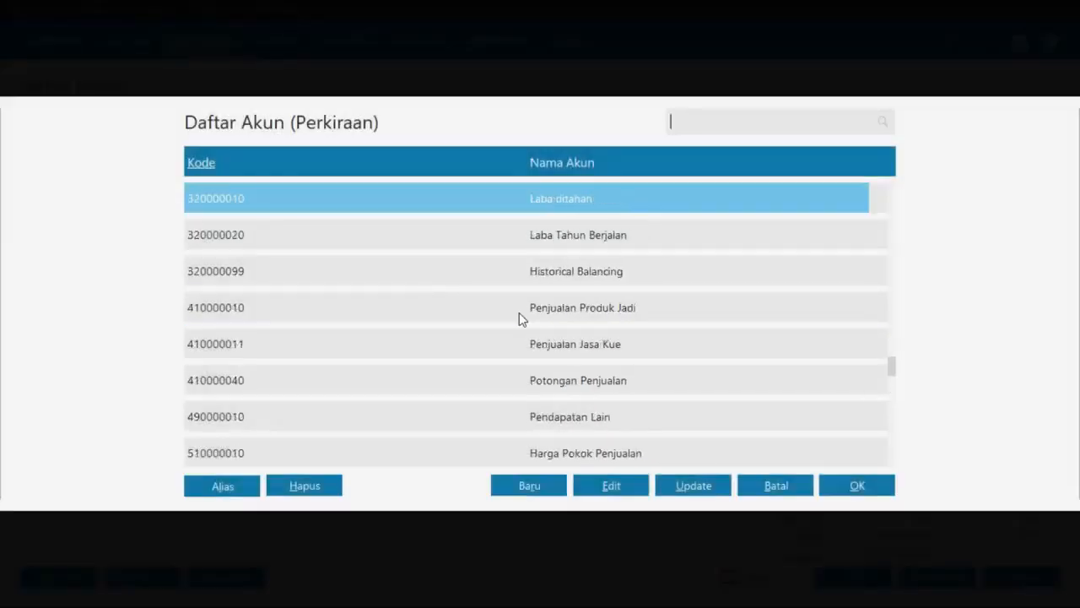
pyautogui.scroll(5, 519, 318)
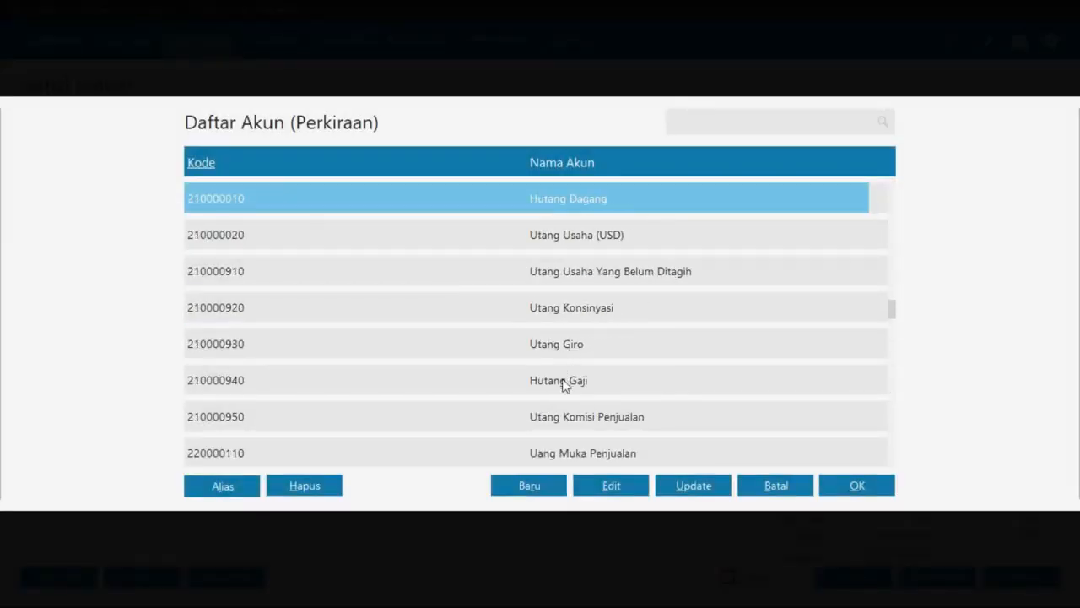
pyautogui.doubleClick(531, 381)
pyautogui.click(899, 278)
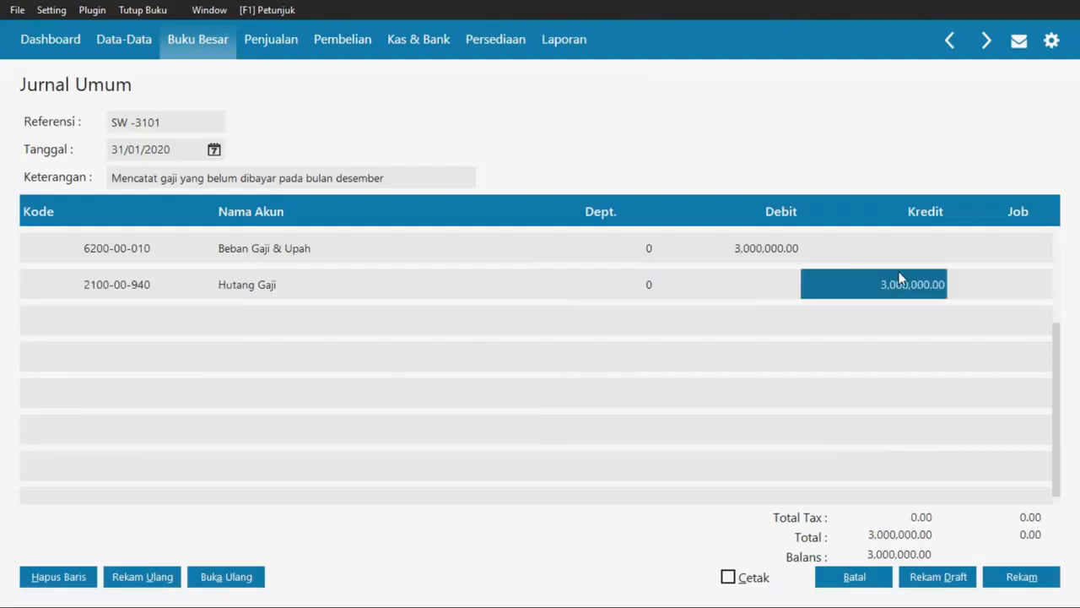
pyautogui.click(976, 302)
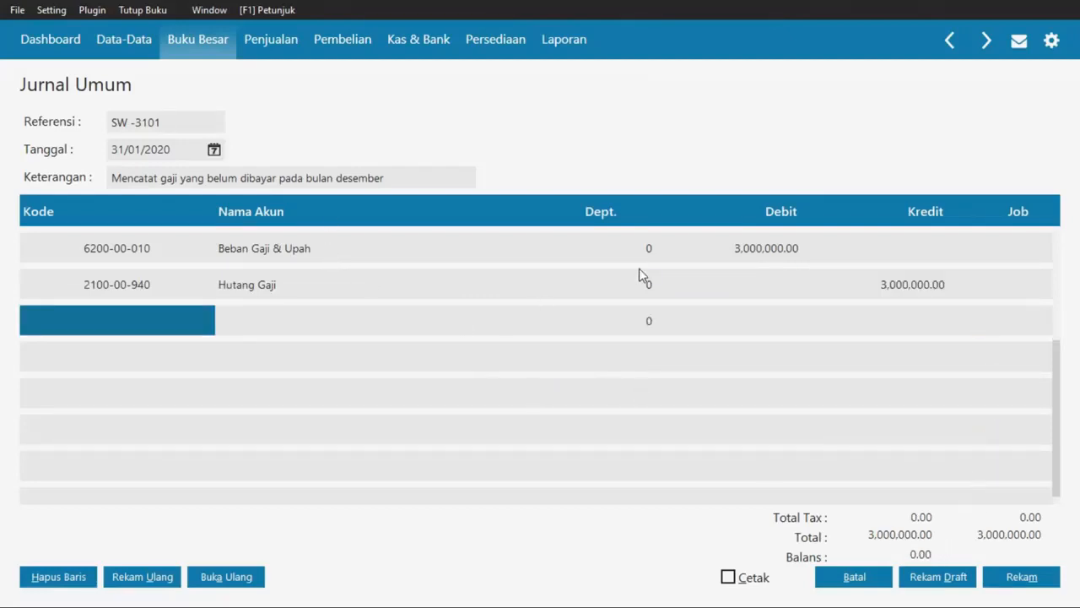
pyautogui.hotkey('alt', 'Tab')
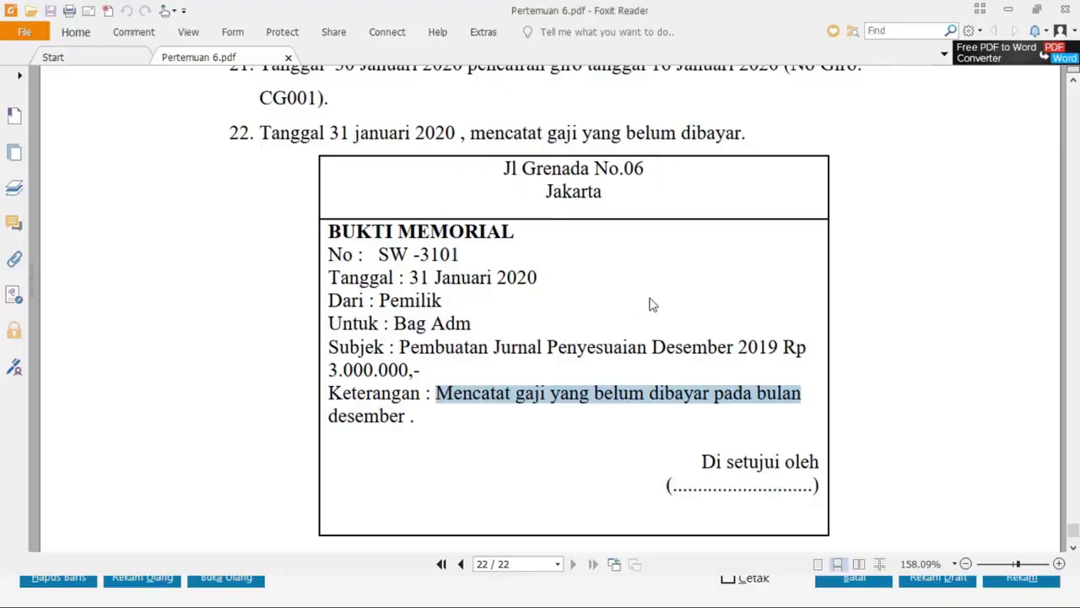
pyautogui.hotkey('alt', 'Tab')
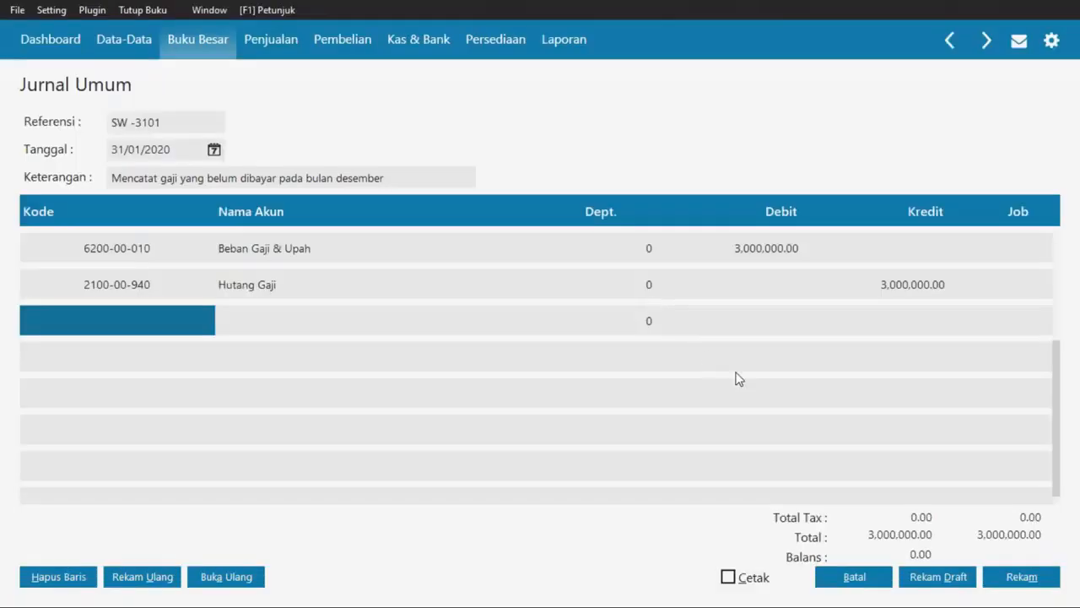
# - Save journal SW -3101, check the next task in Pertemuan 6.pdf, and discard the new blank journal
pyautogui.click(1007, 582)
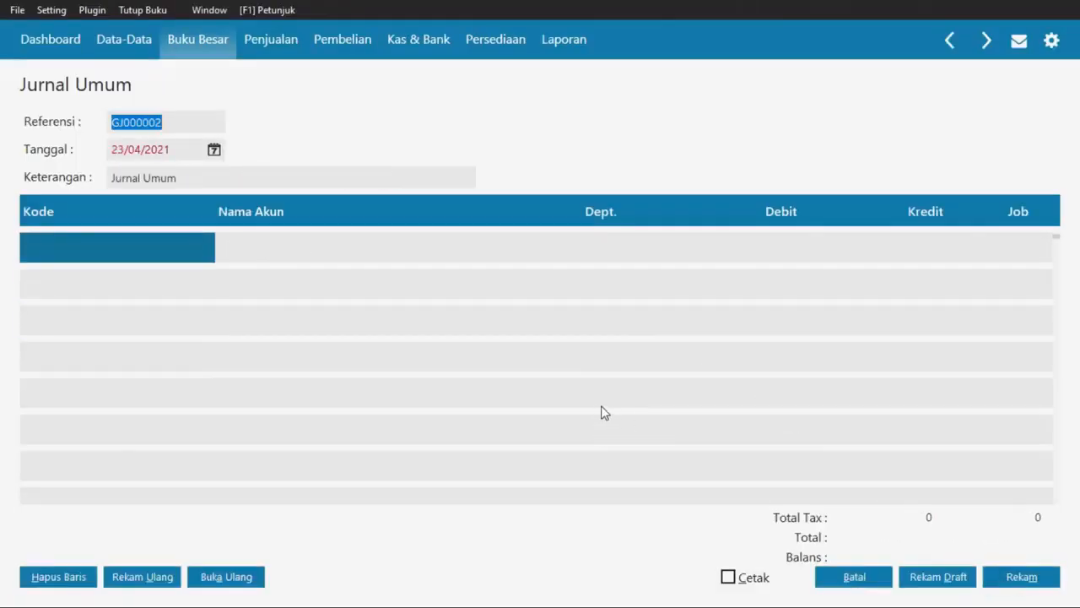
pyautogui.hotkey('alt', 'Tab')
pyautogui.scroll(-5, 602, 409)
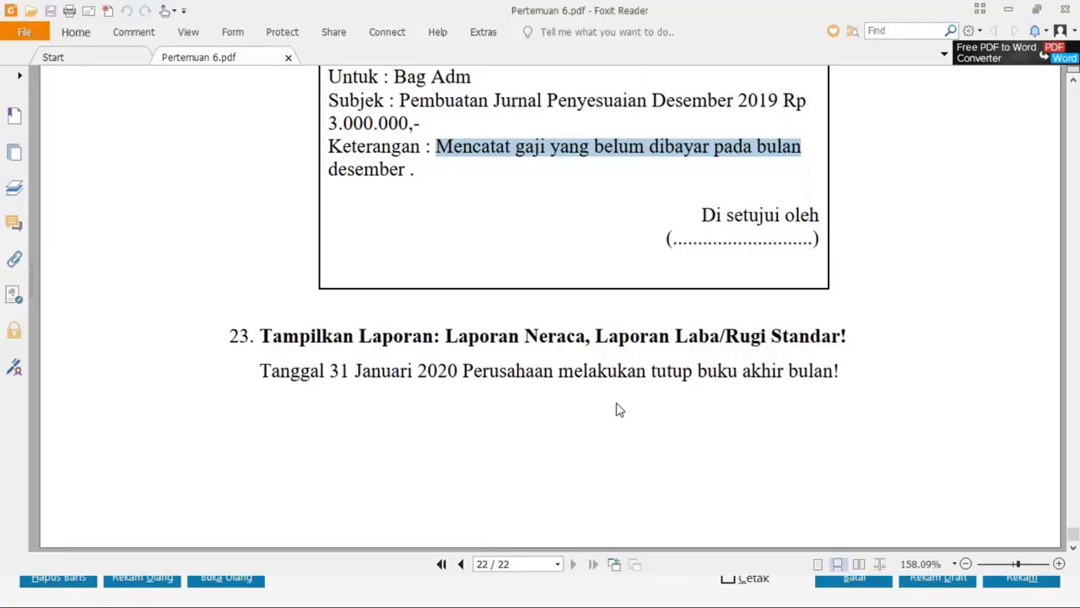
pyautogui.hotkey('alt', 'Tab')
pyautogui.click(851, 576)
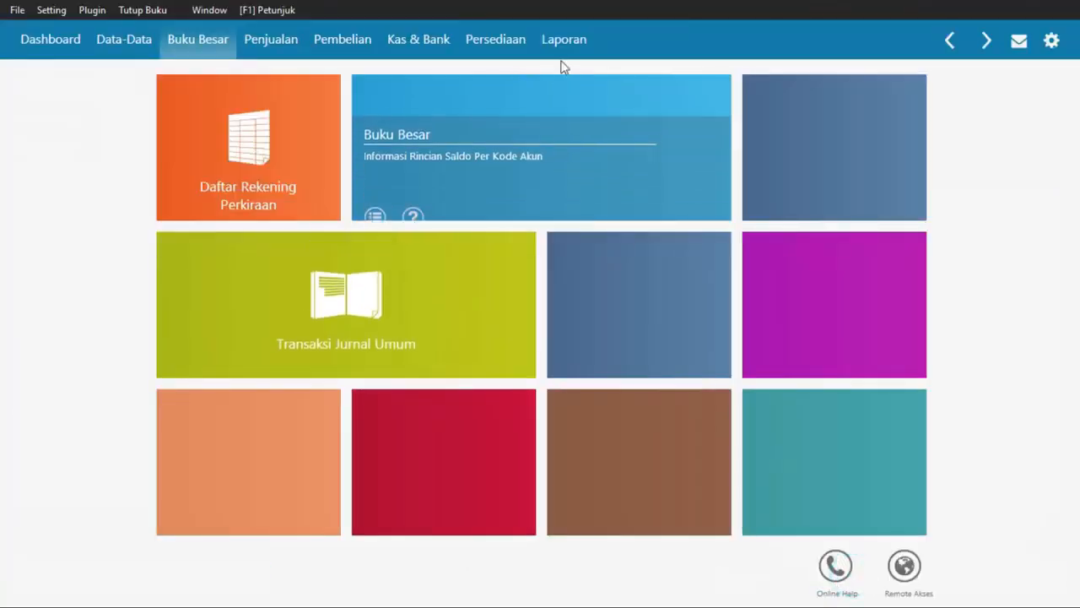
# - Display the Neraca Saldo report for January 2020 in Rupiah and review it through to the totals on the last page
pyautogui.click(554, 41)
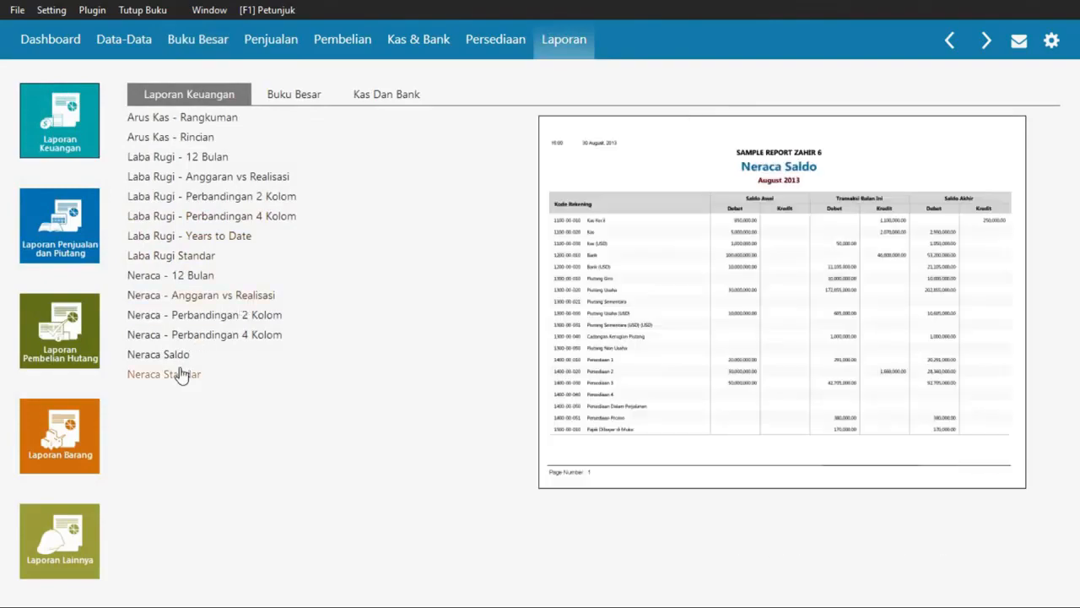
pyautogui.hotkey('alt', 'Tab')
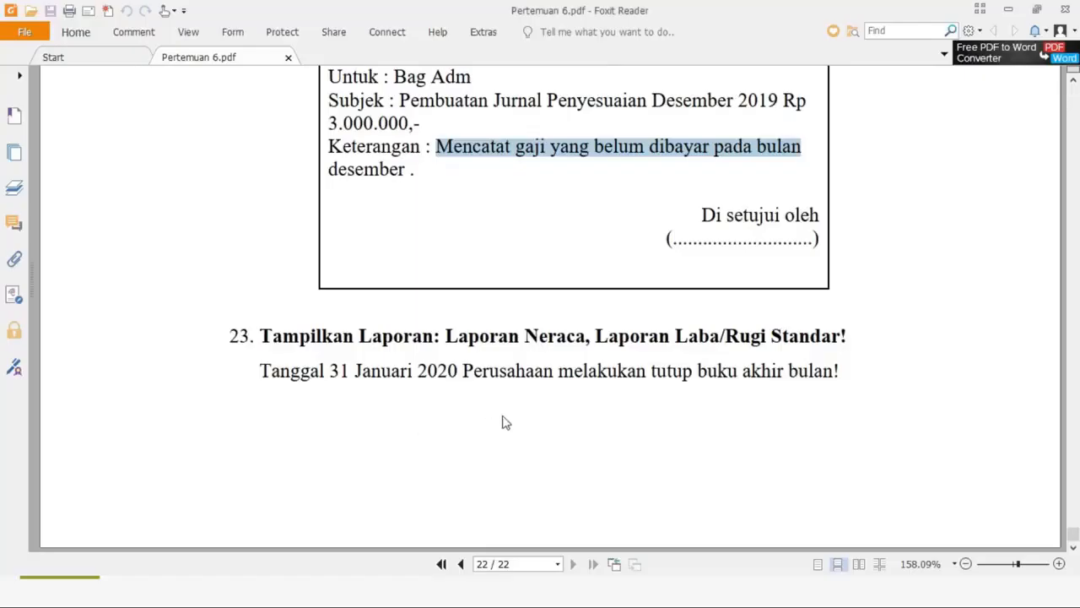
pyautogui.hotkey('alt', 'Tab')
pyautogui.click(166, 353)
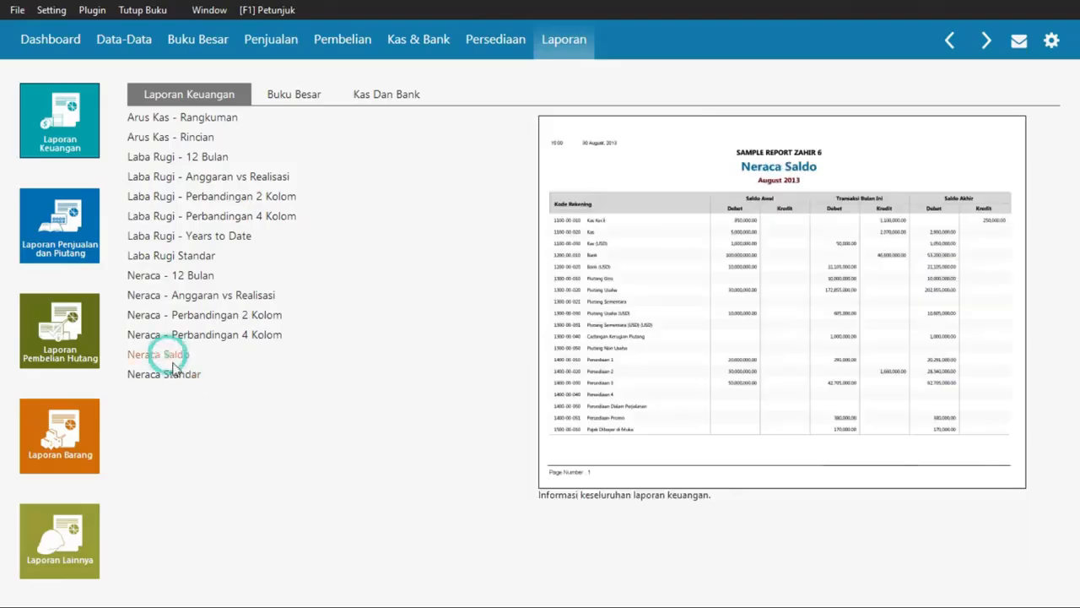
pyautogui.click(168, 375)
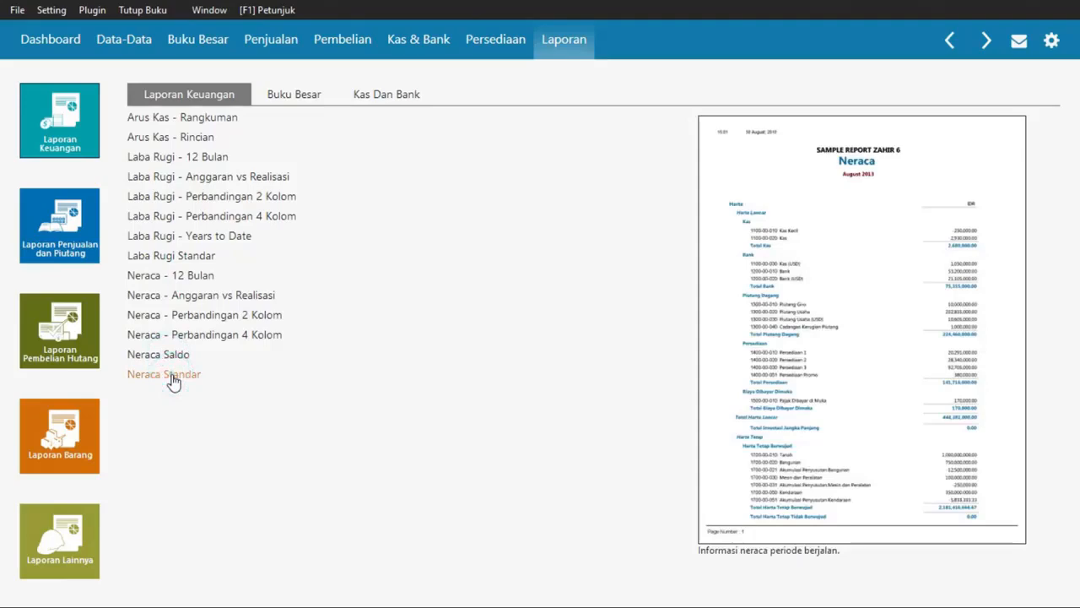
pyautogui.click(174, 357)
pyautogui.doubleClick(175, 357)
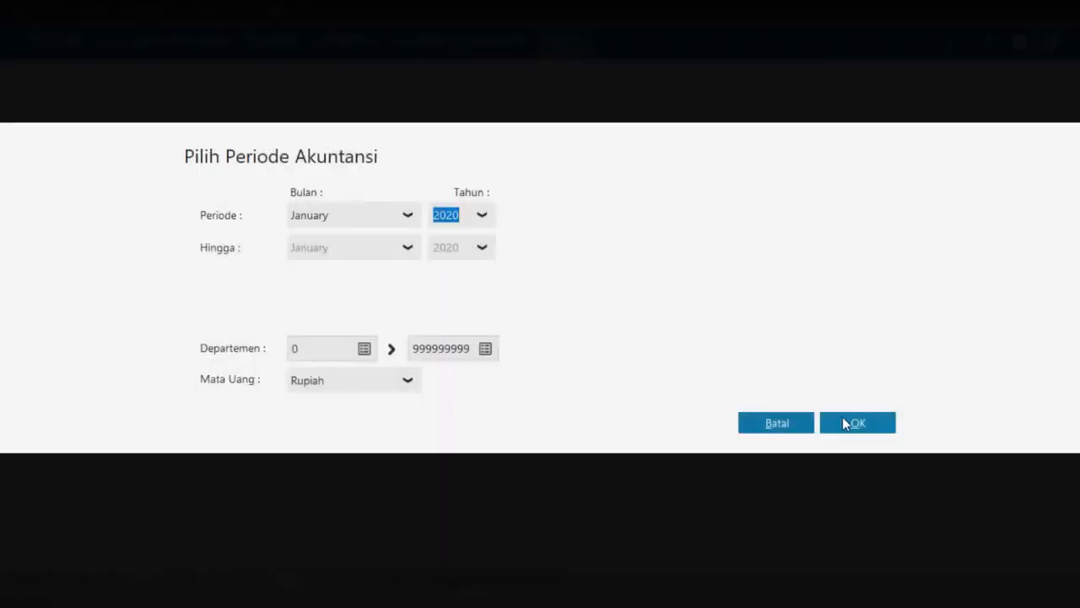
pyautogui.click(843, 419)
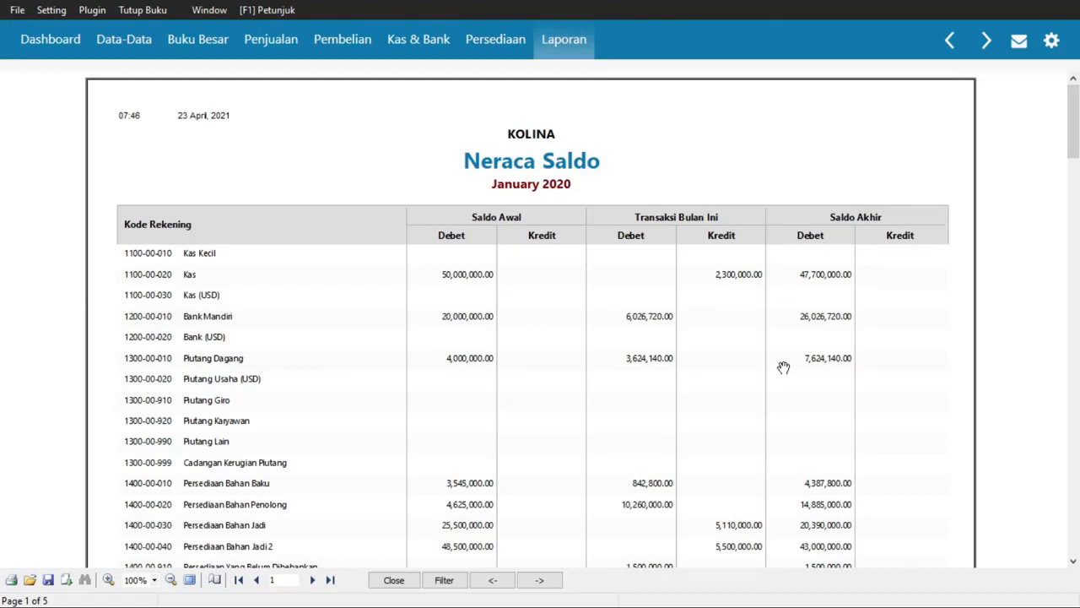
pyautogui.moveTo(1070, 113); pyautogui.dragTo(1078, 487)
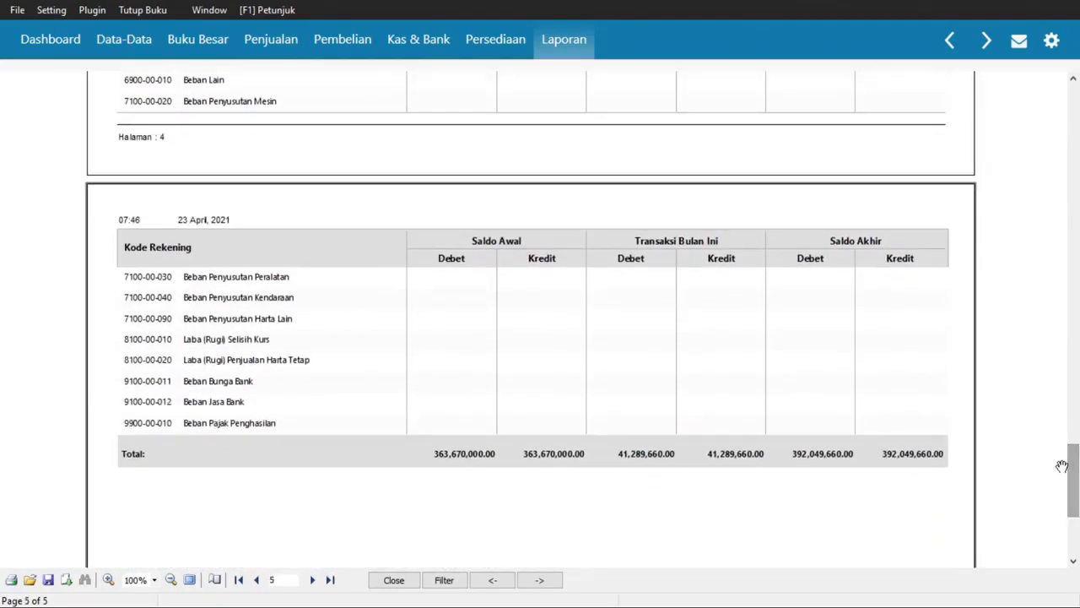
# - Display the Neraca Standar report for January 2020 with account codes and review assets, liabilities and equity
pyautogui.click(572, 55)
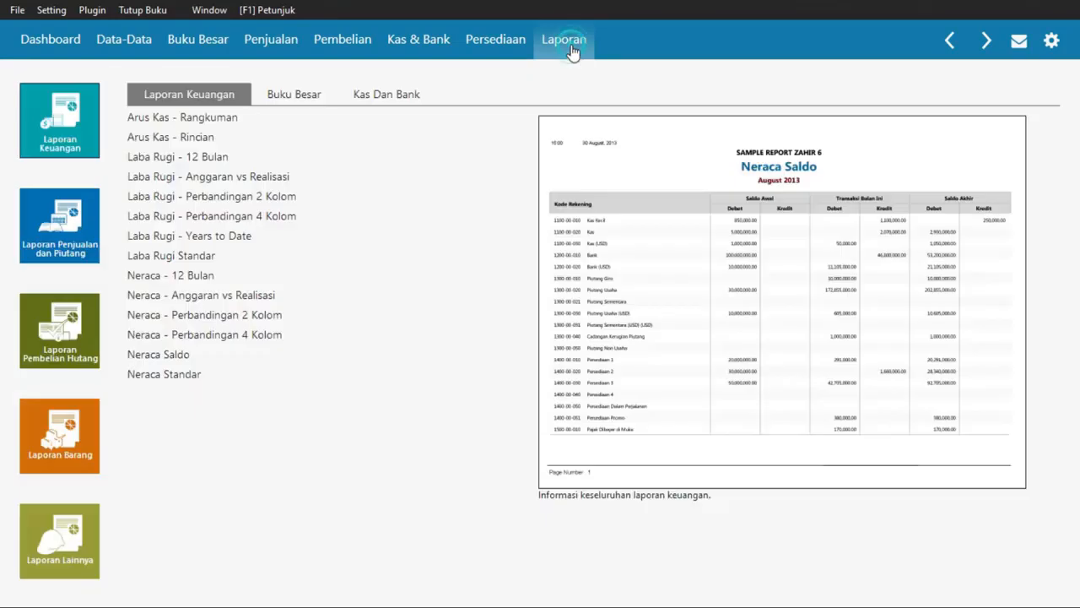
pyautogui.click(184, 376)
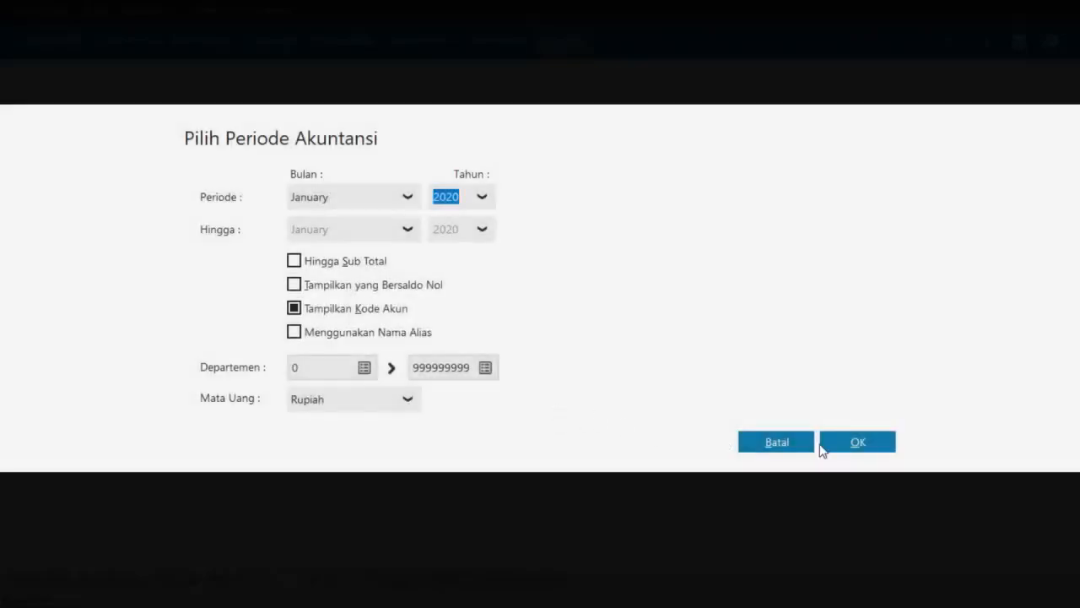
pyautogui.click(823, 445)
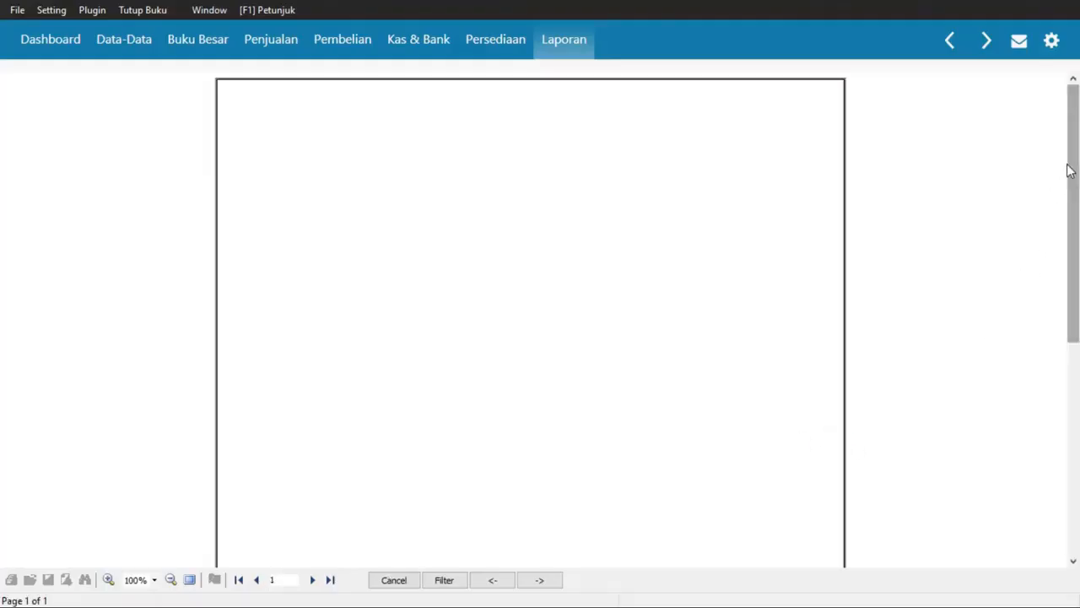
pyautogui.scroll(-5, 2, 148)
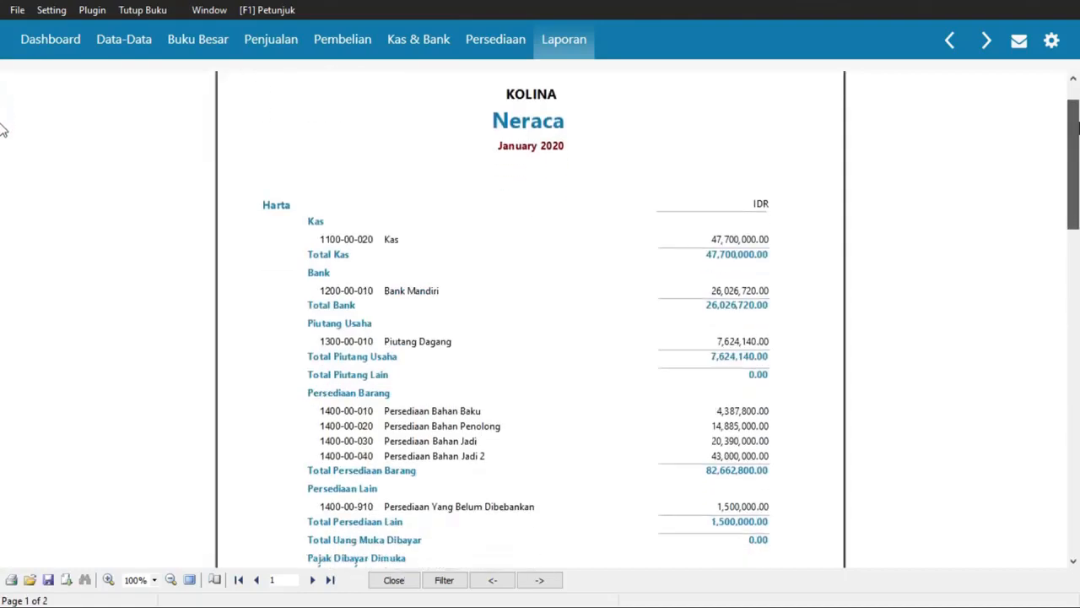
pyautogui.scroll(-4, 3, 181)
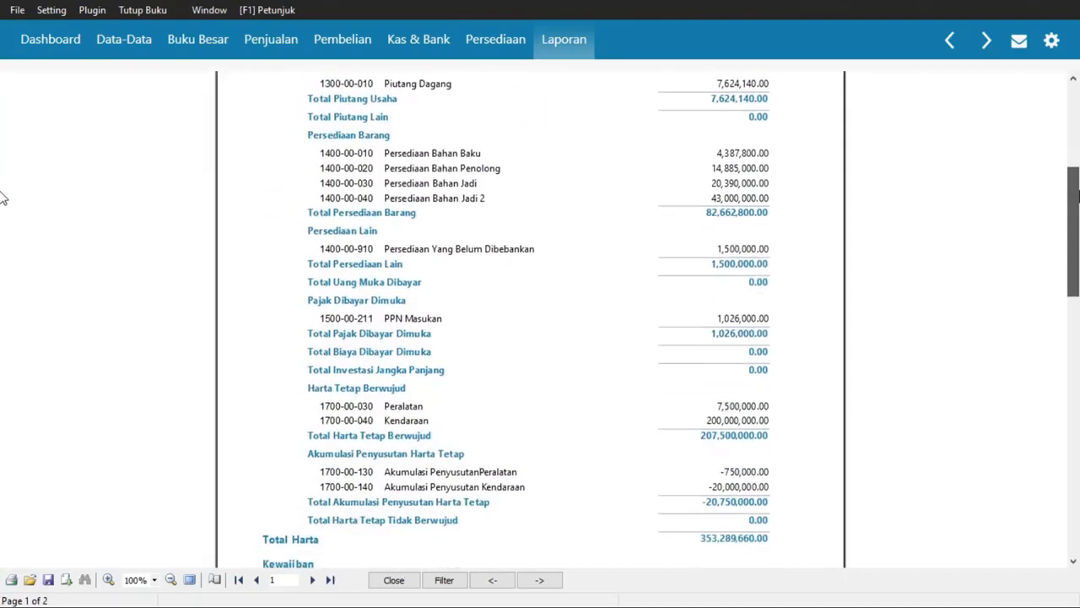
pyautogui.scroll(-9, 3, 230)
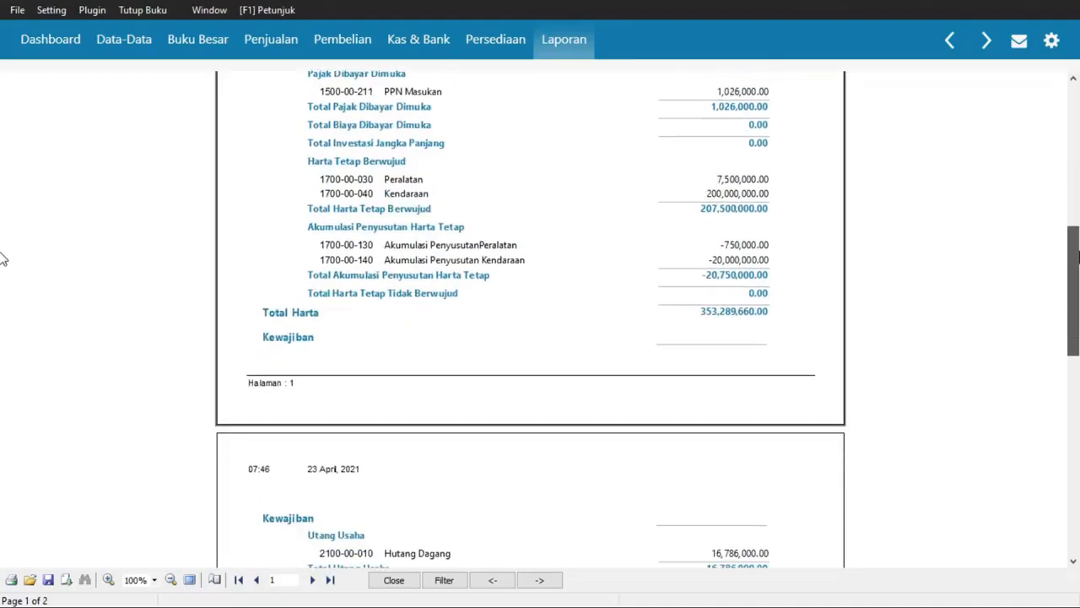
pyautogui.scroll(-4, 2, 336)
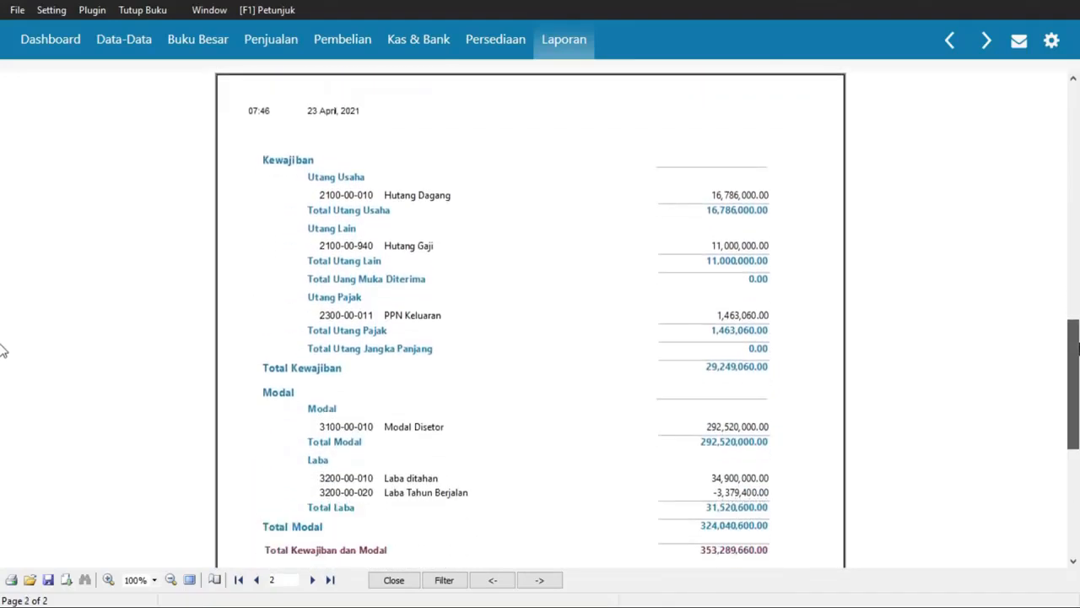
pyautogui.scroll(-2, 3, 384)
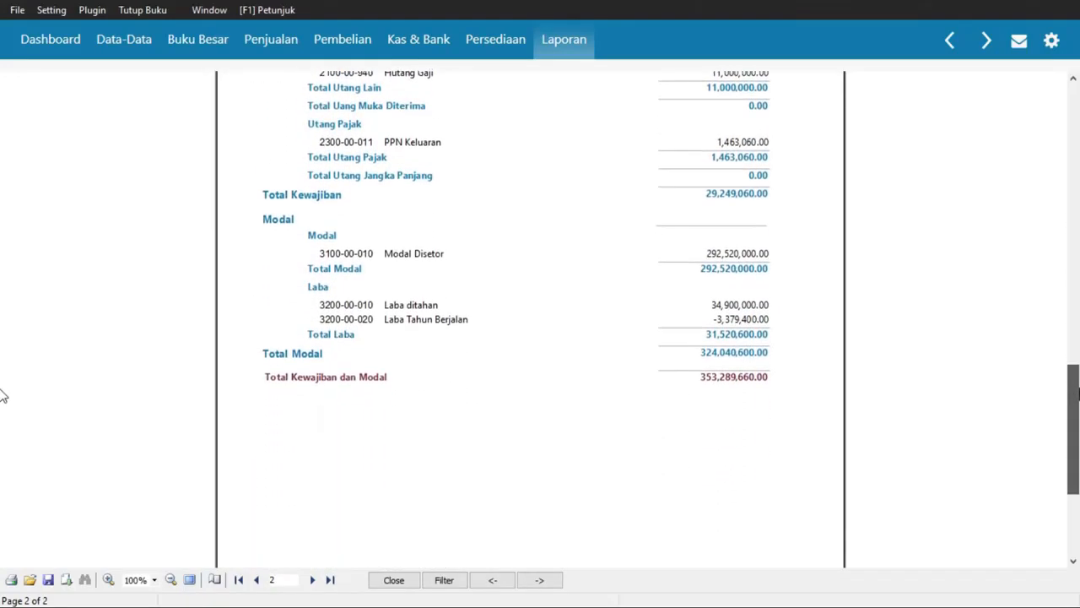
# - Display the Laba Rugi Standar report for January 2020 and review it from revenue through to net profit or loss
pyautogui.click(564, 39)
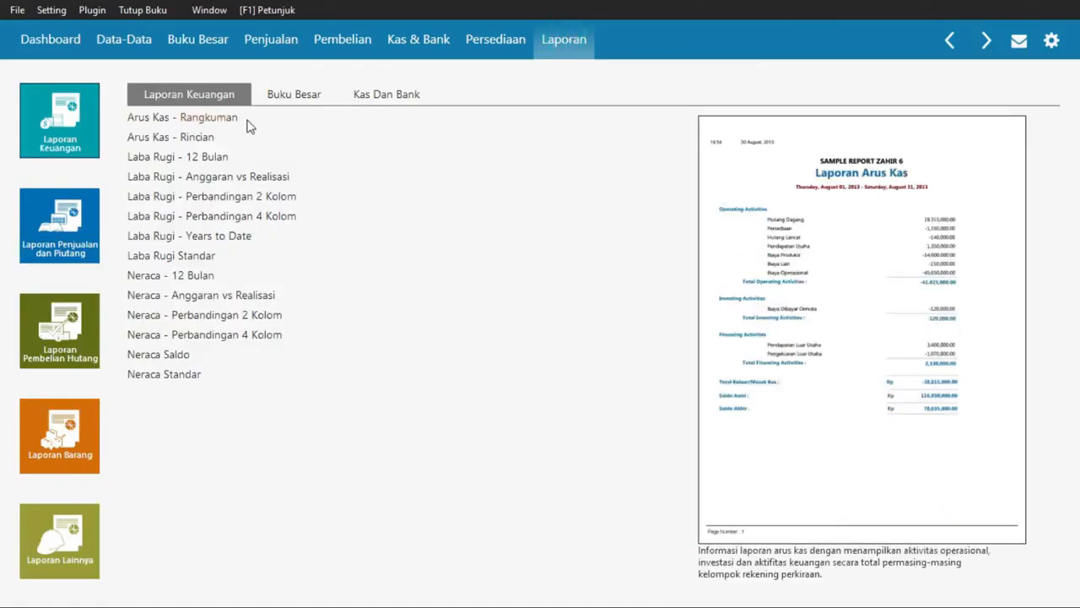
pyautogui.click(213, 264)
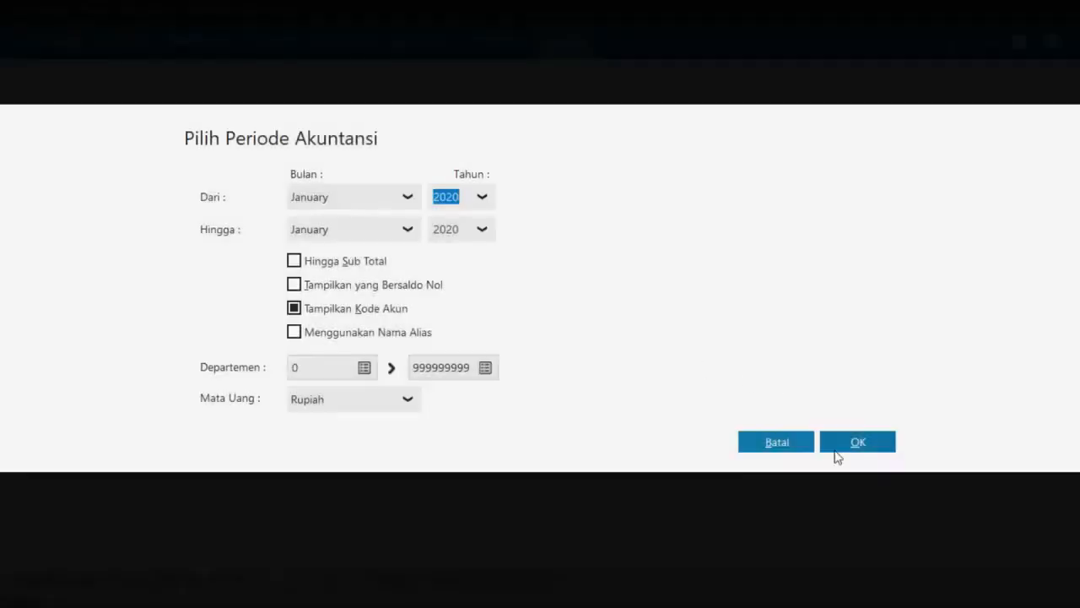
pyautogui.click(838, 444)
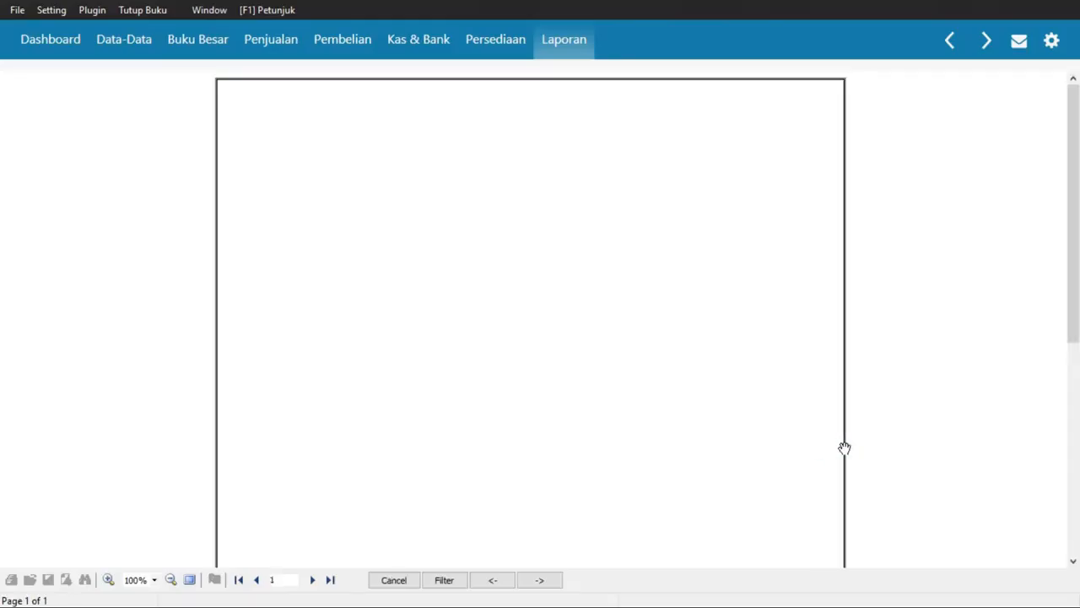
pyautogui.moveTo(1073, 100); pyautogui.dragTo(1072, 136)
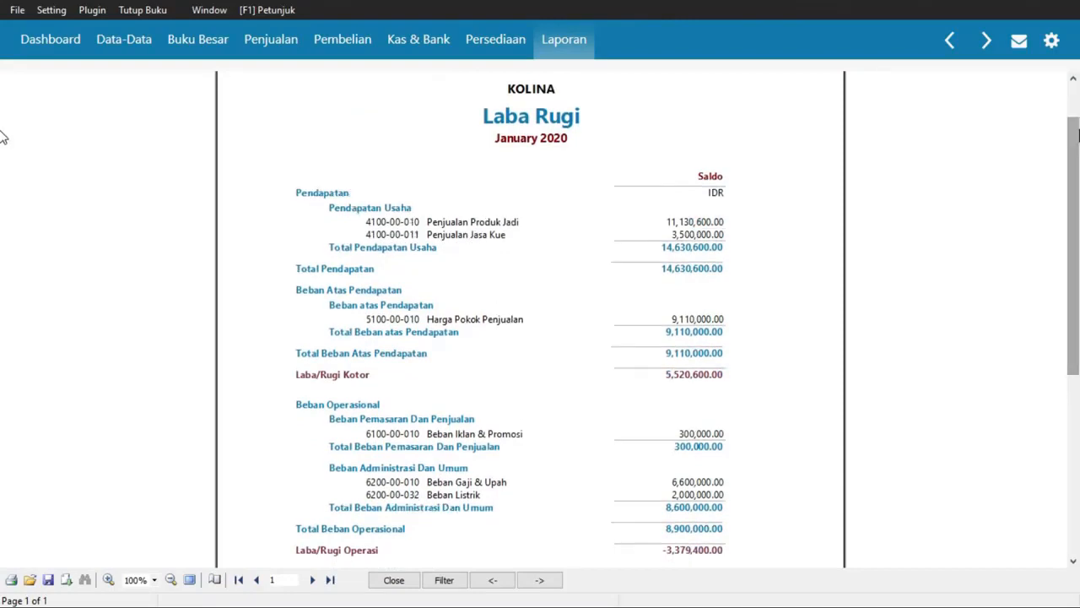
pyautogui.scroll(-2, 3, 144)
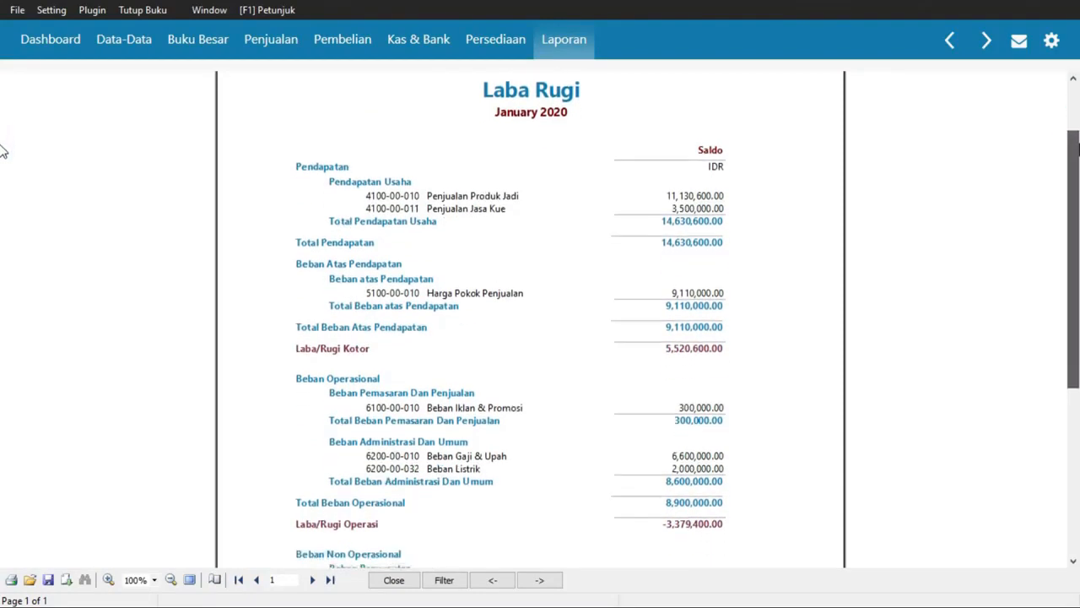
pyautogui.scroll(-3, 3, 166)
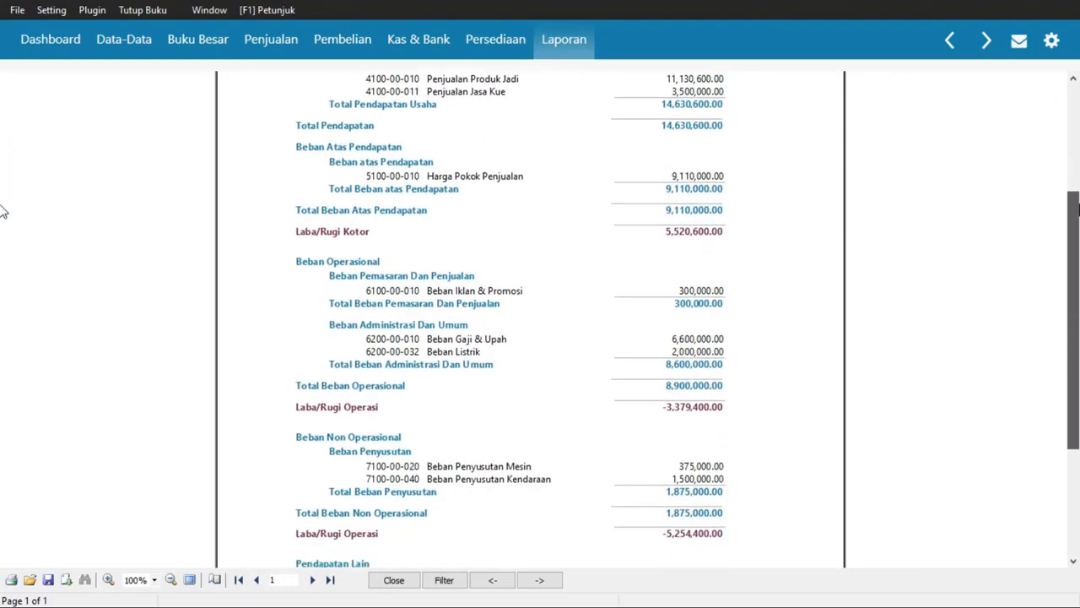
pyautogui.scroll(-4, 2, 244)
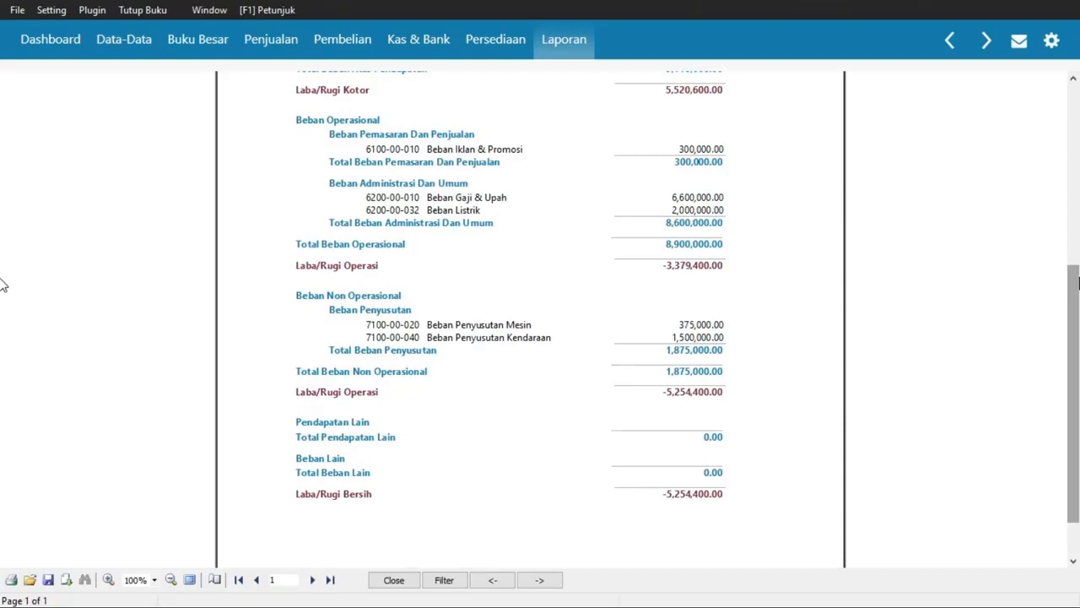
# - Check the closing instruction in the PDF and start the month-end closing with Revaluasi Valuta Asing excluded from the automatic facilities
pyautogui.hotkey('alt', 'Tab')
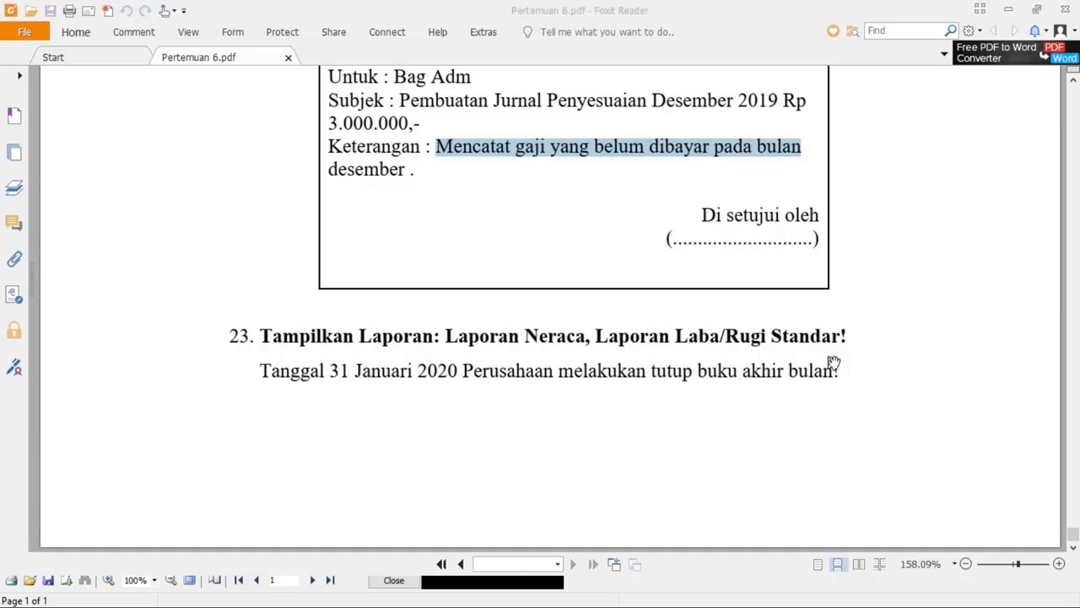
pyautogui.hotkey('alt', 'Tab')
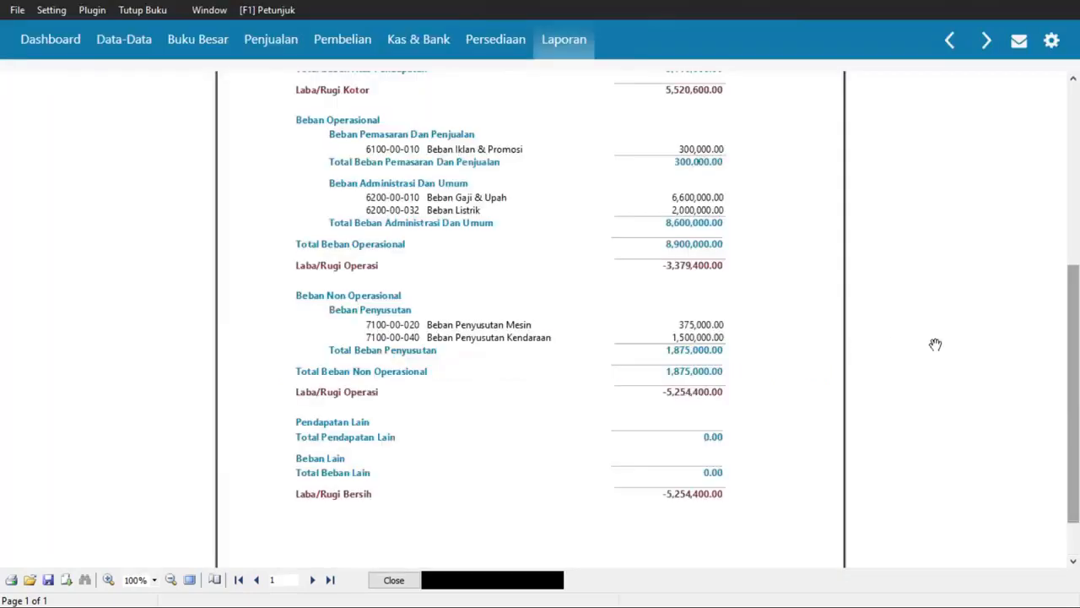
pyautogui.click(144, 10)
pyautogui.click(166, 34)
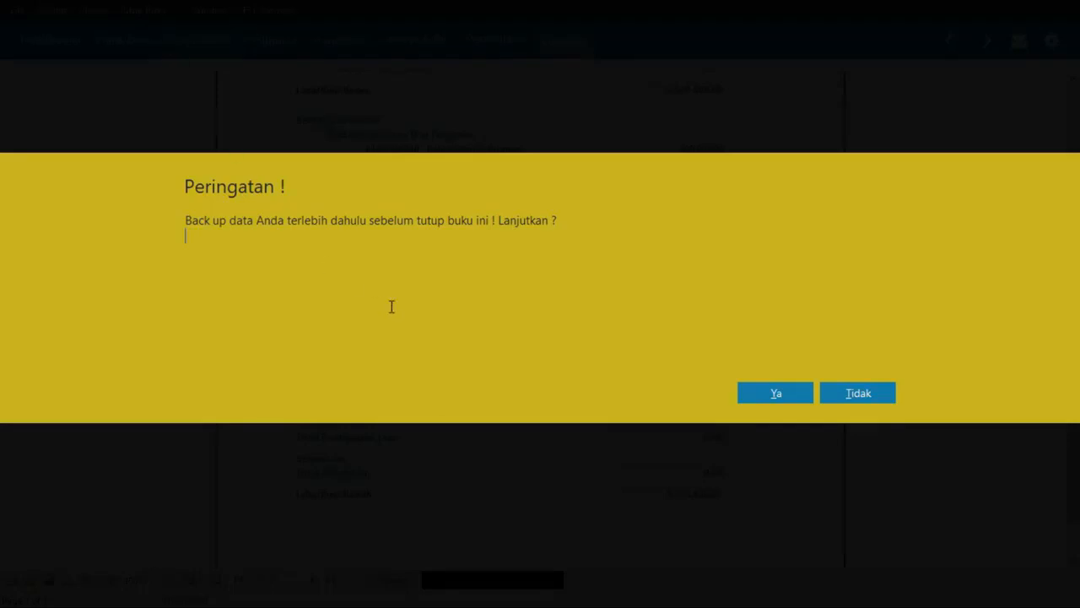
pyautogui.click(760, 394)
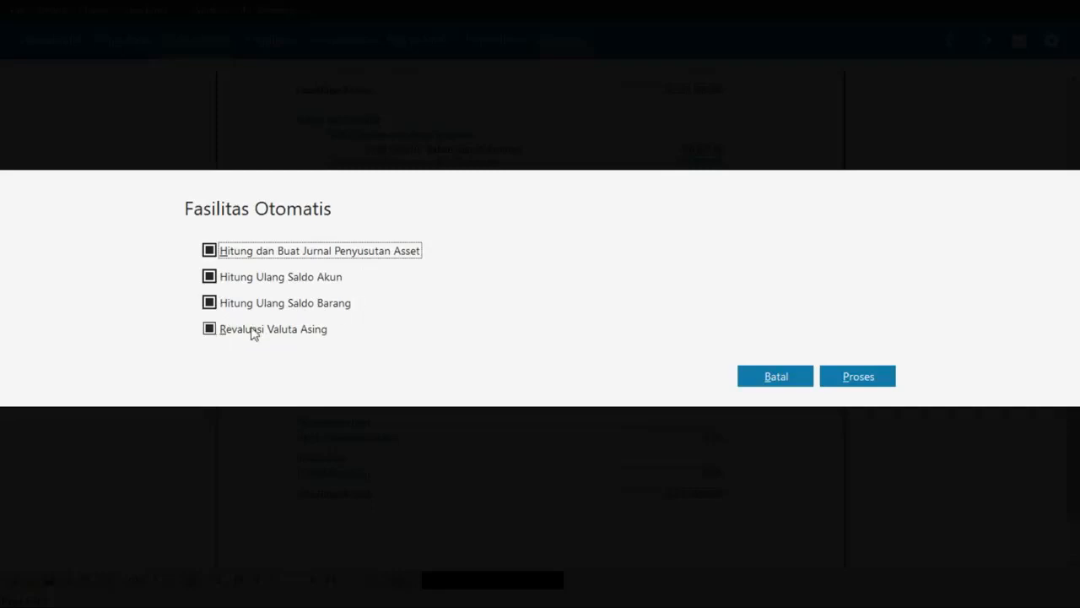
pyautogui.click(209, 329)
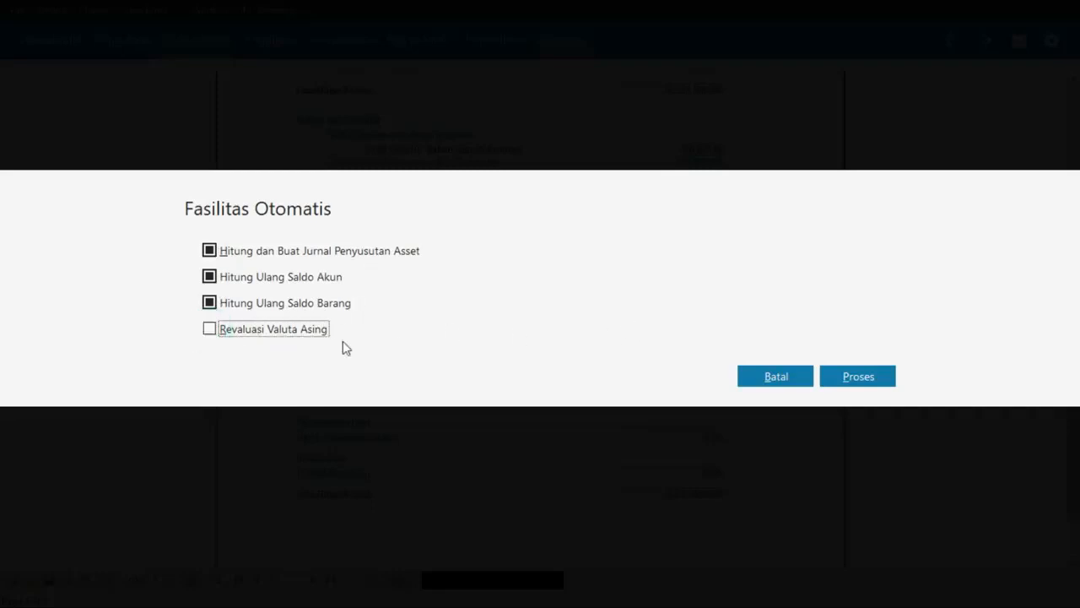
pyautogui.click(858, 376)
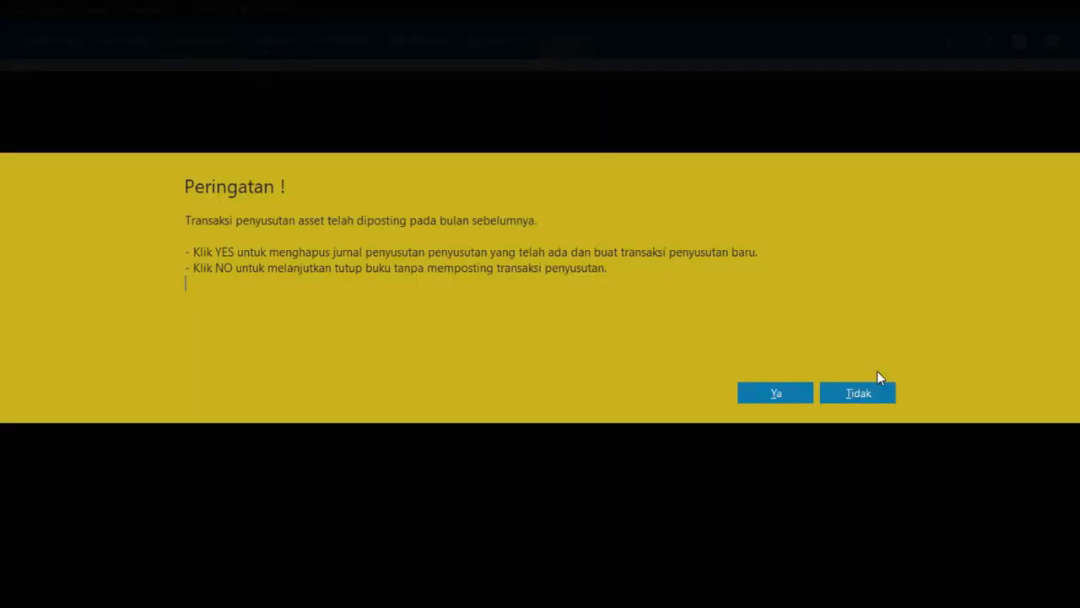
# - Answer the posted asset depreciation warning and turn off future display of the account balance recalculation notice
pyautogui.click(846, 389)
pyautogui.click(777, 393)
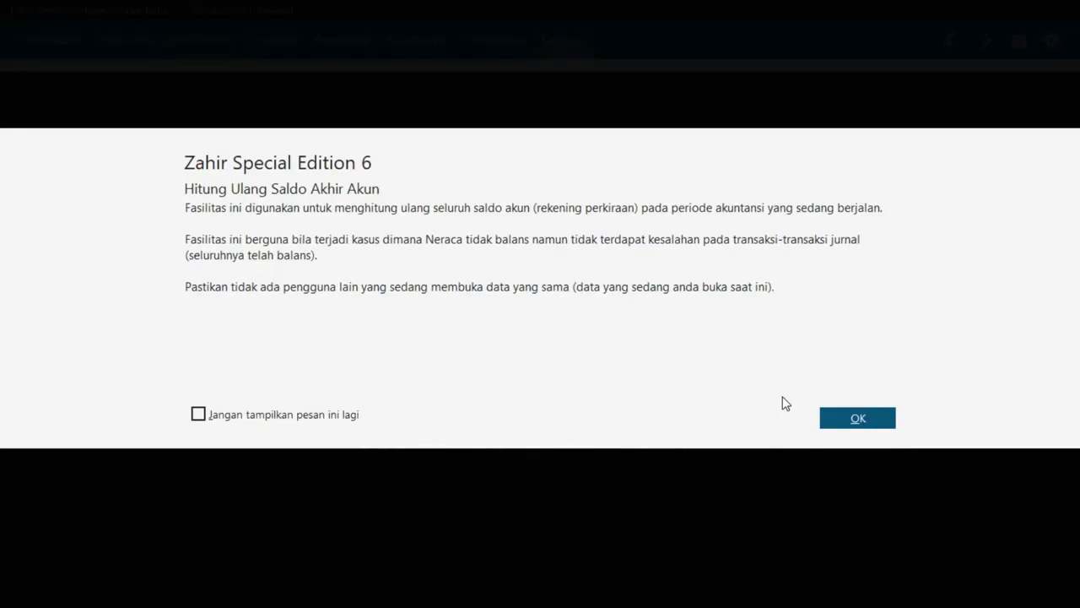
pyautogui.click(197, 416)
pyautogui.click(869, 416)
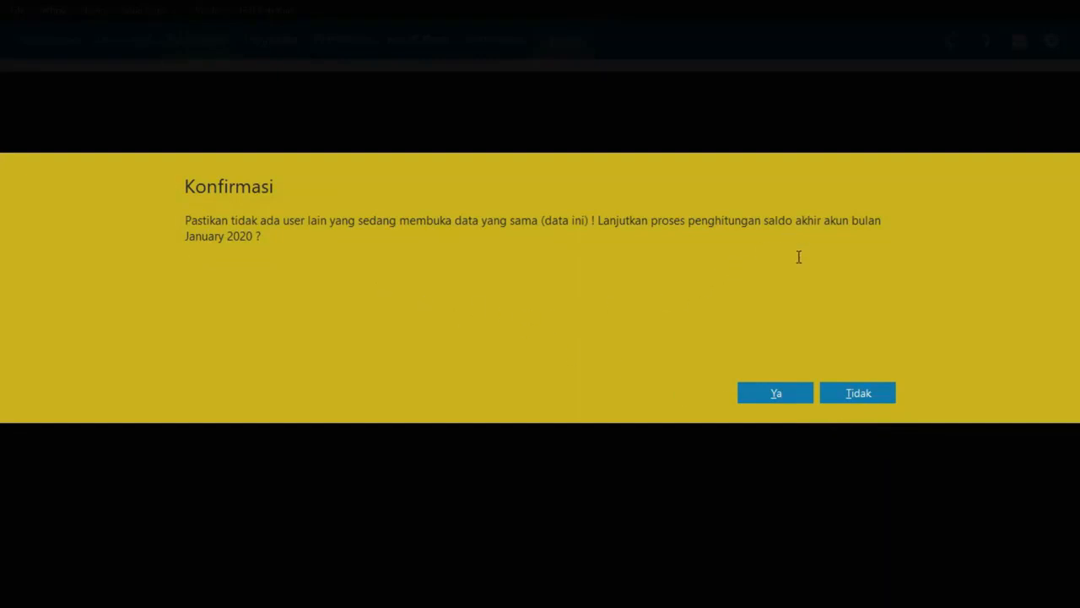
# - Confirm recalculating the January 2020 account and inventory closing balances, and accept the inventory result to continue the closing
pyautogui.click(780, 392)
pyautogui.click(774, 394)
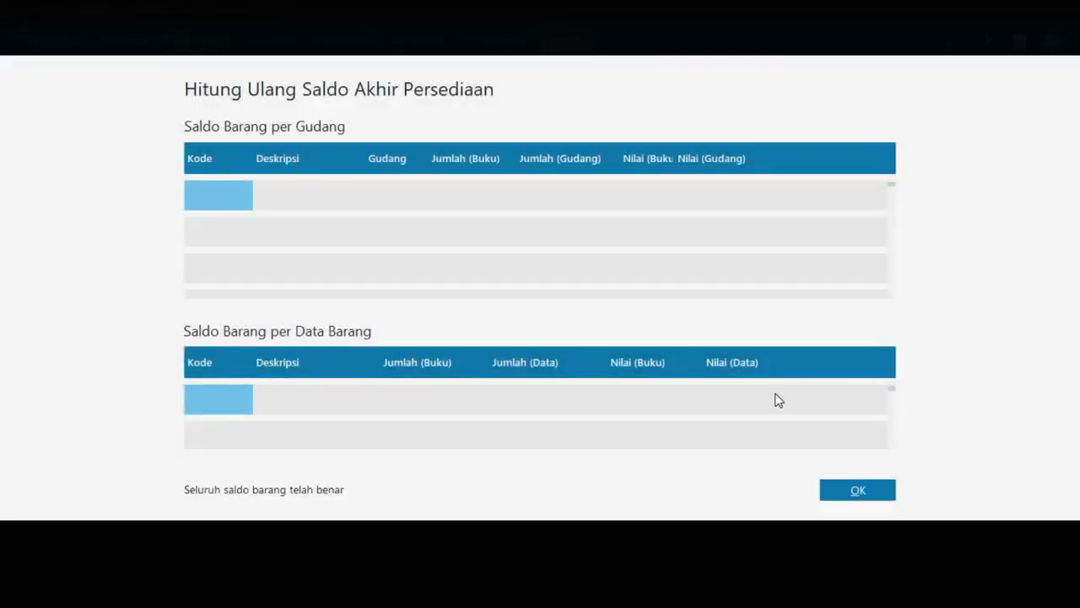
pyautogui.click(843, 490)
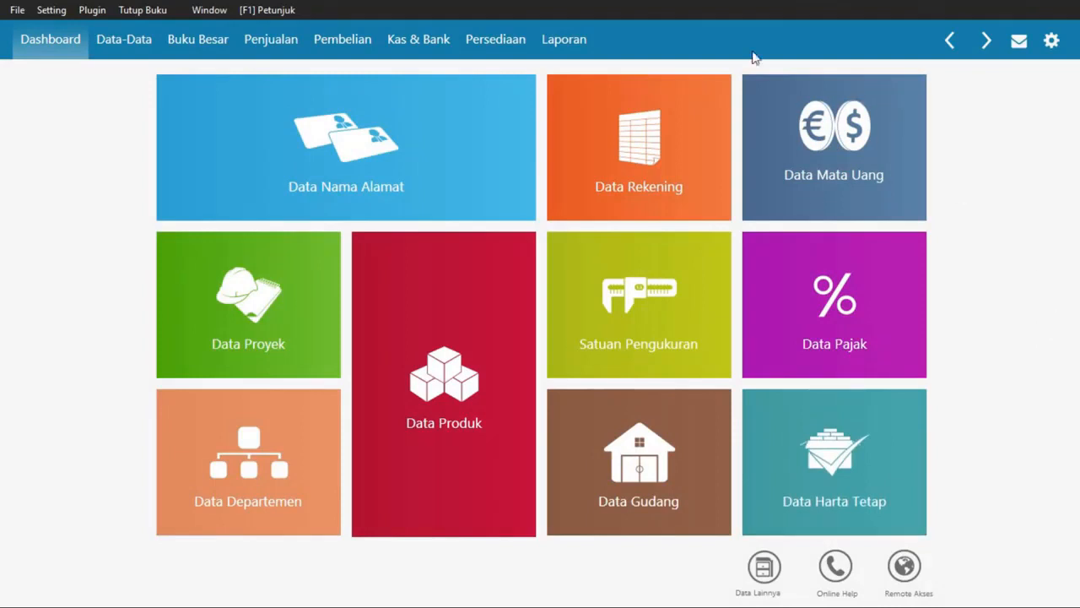
pyautogui.click(146, 12)
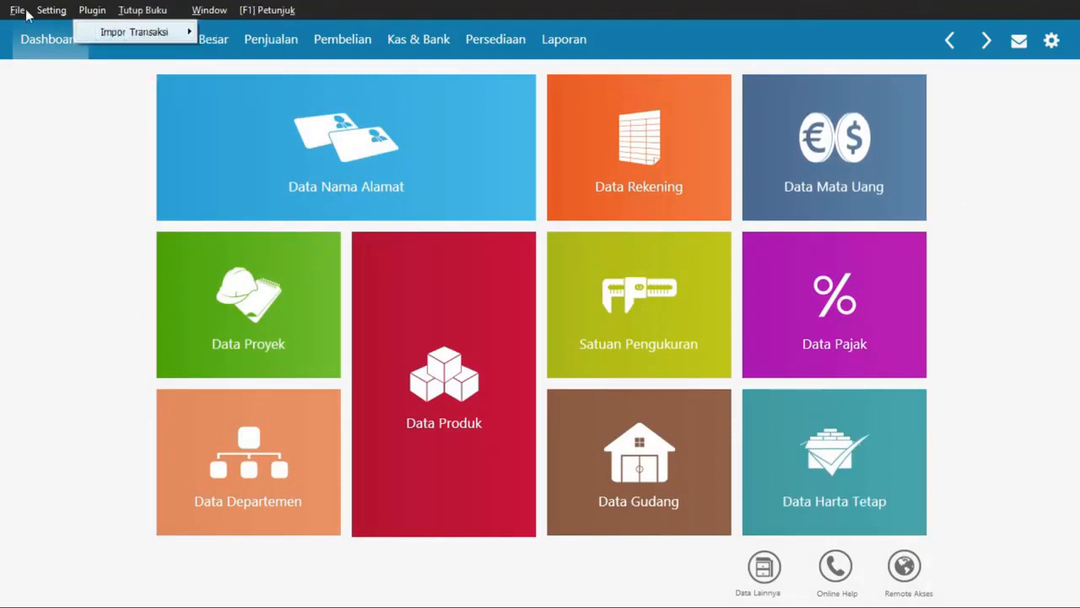
pyautogui.moveTo(15, 17)
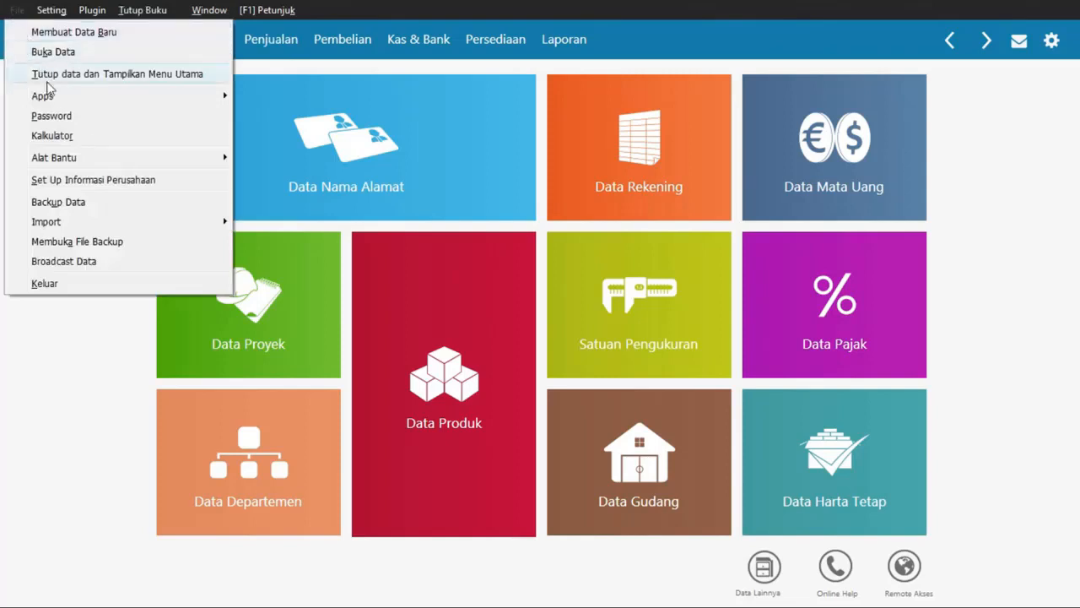
pyautogui.click(66, 348)
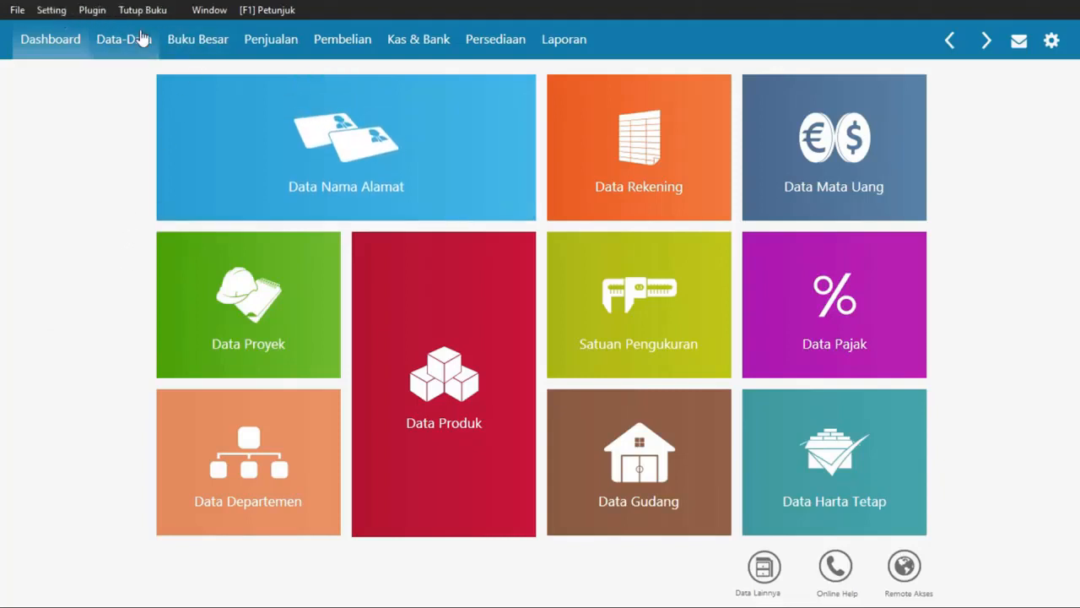
# - Display the Neraca Saldo report for February 2020, review it from the first account through to the totals, and return to the report list
pyautogui.click(559, 49)
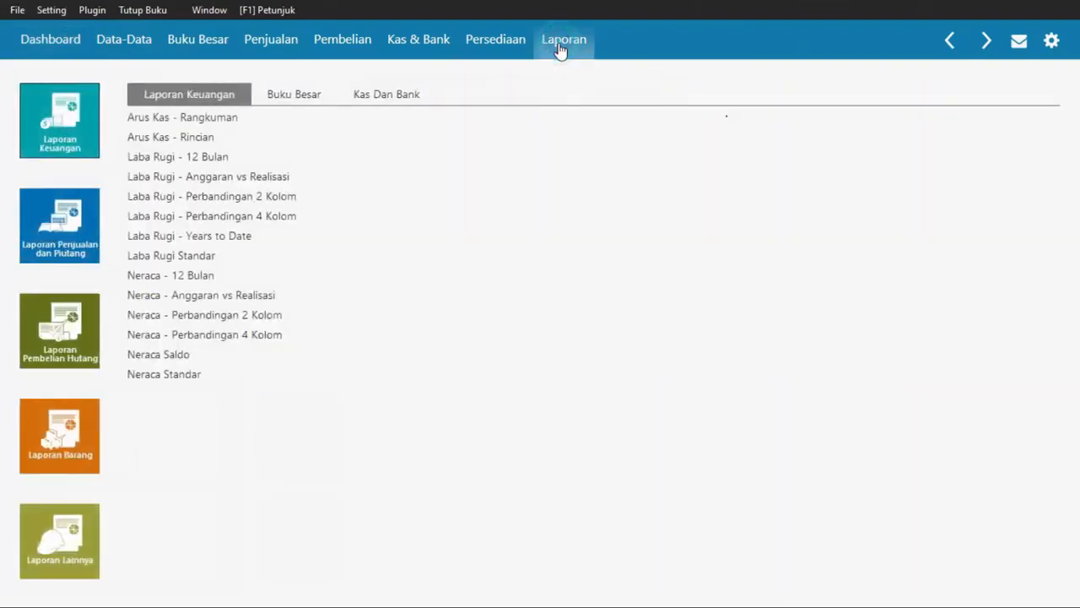
pyautogui.click(176, 355)
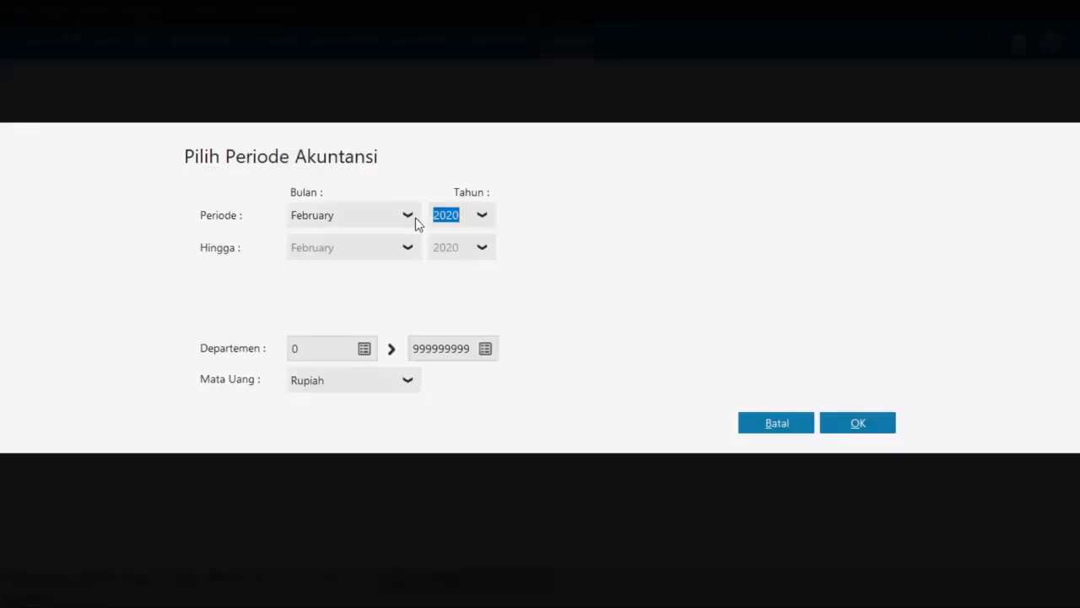
pyautogui.click(868, 420)
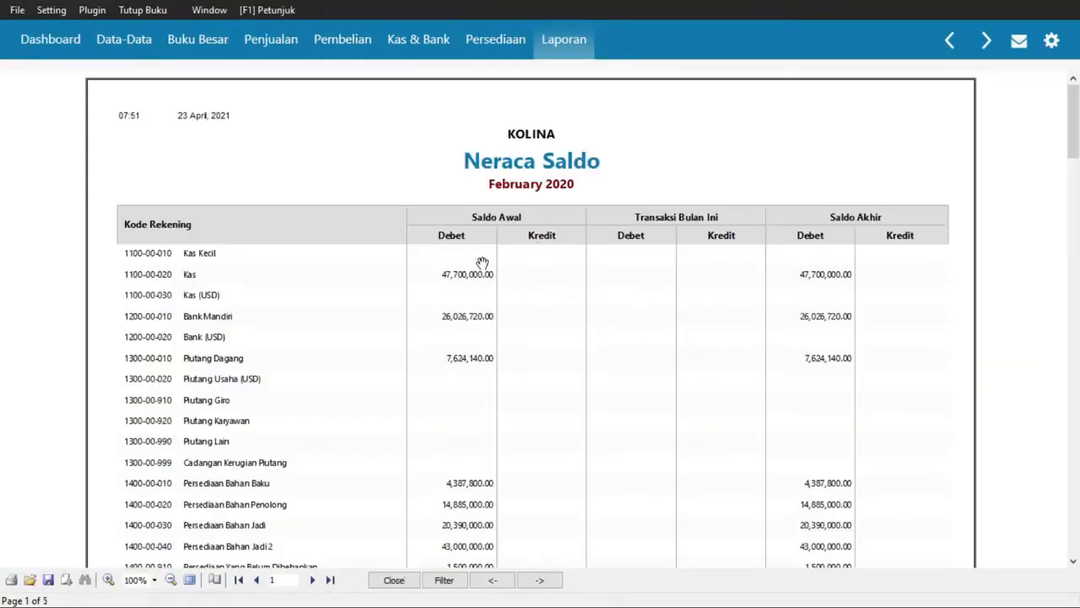
pyautogui.moveTo(1073, 135); pyautogui.dragTo(1077, 502)
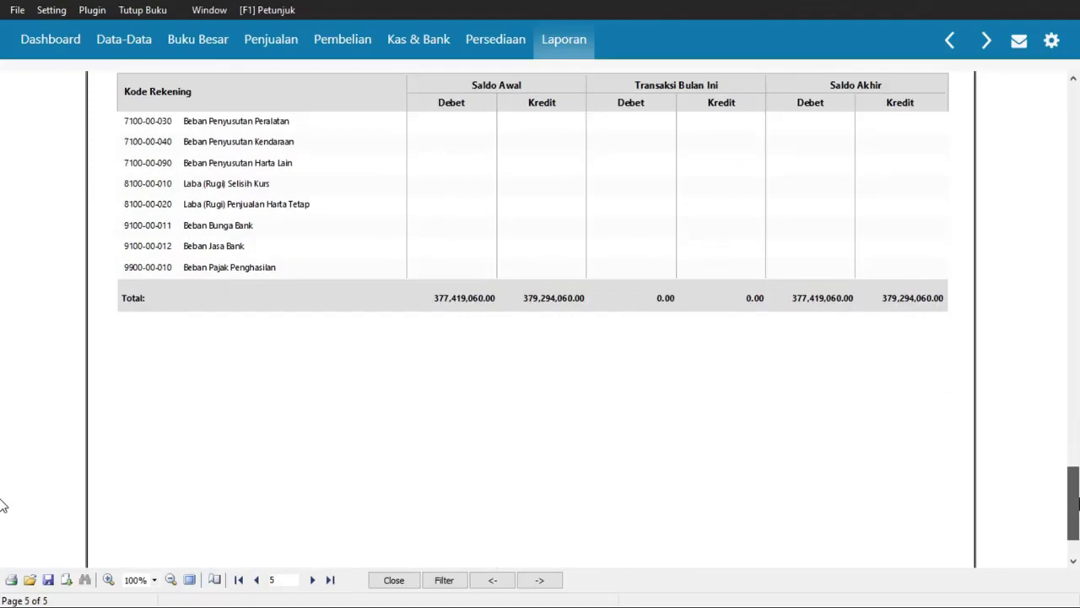
pyautogui.moveTo(1077, 502); pyautogui.dragTo(1077, 113)
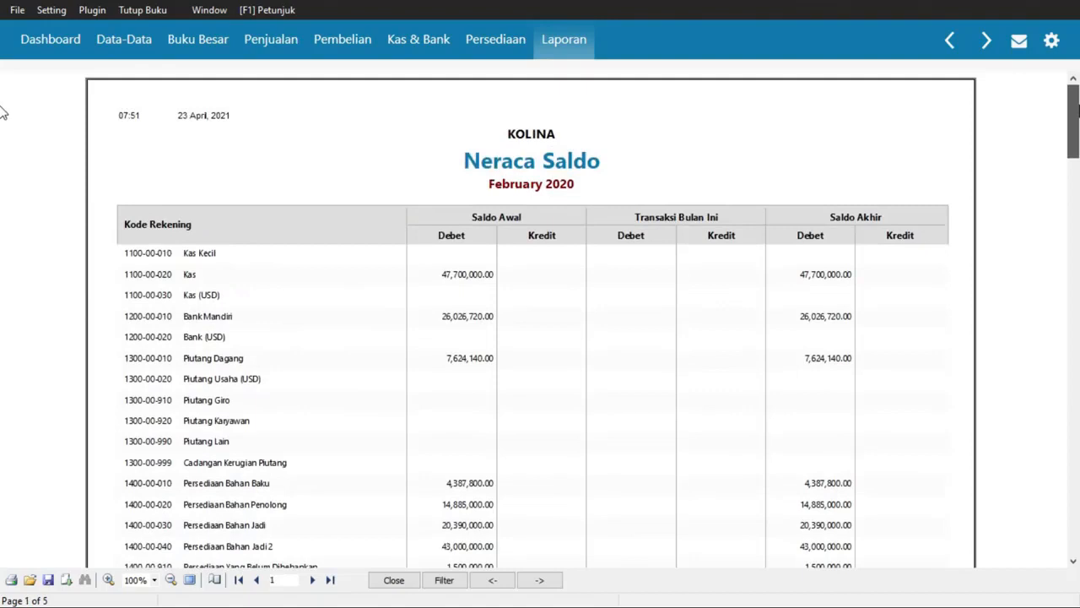
pyautogui.click(563, 40)
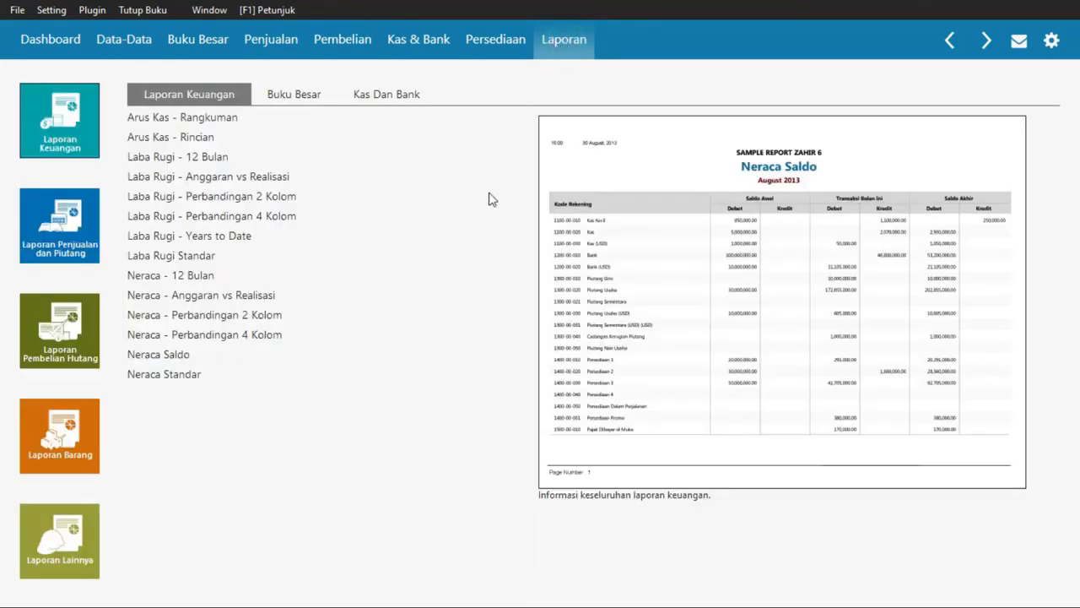